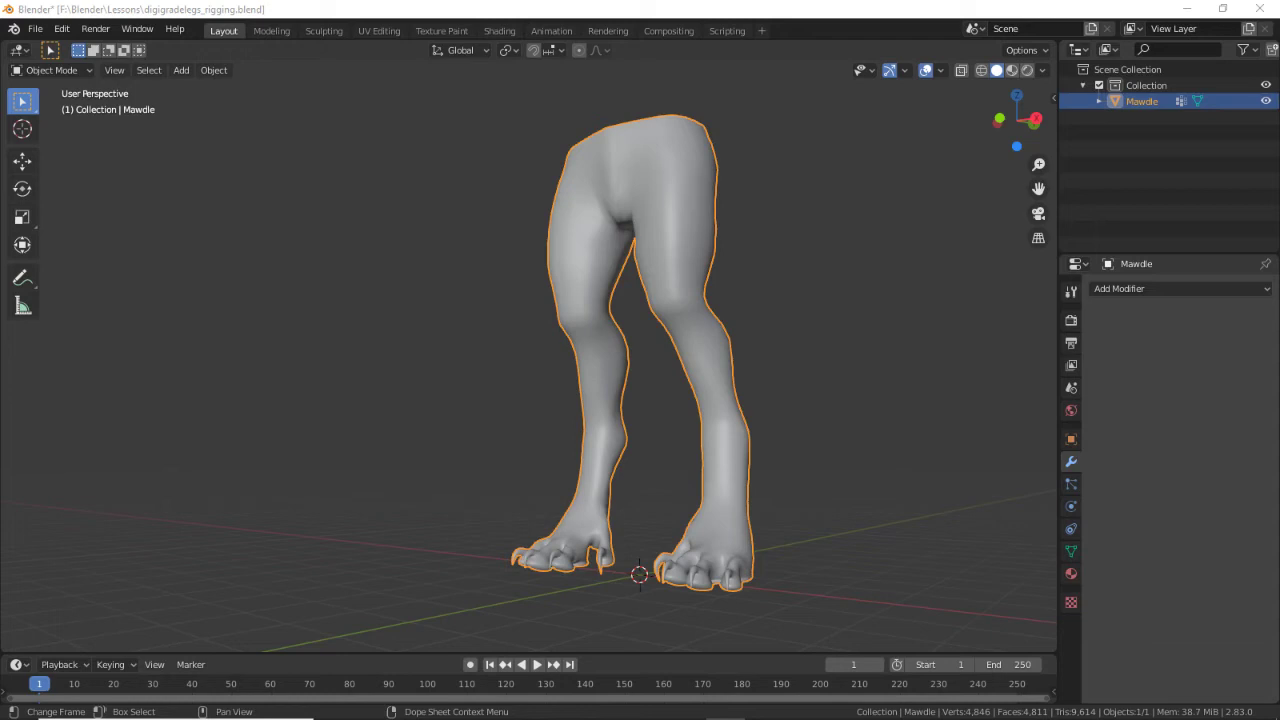
Step: Deselect the legs mesh and add a single-bone armature to the scene
{"action": "middle_click_drag", "start_coordinate": [678, 309], "coordinate": [584, 398]}
{"action": "left_click", "coordinate": [742, 367]}
{"action": "scroll", "coordinate": [600, 397], "scroll_direction": "up", "scroll_amount": 3}
{"action": "middle_click_drag", "start_coordinate": [674, 402], "coordinate": [688, 353]}
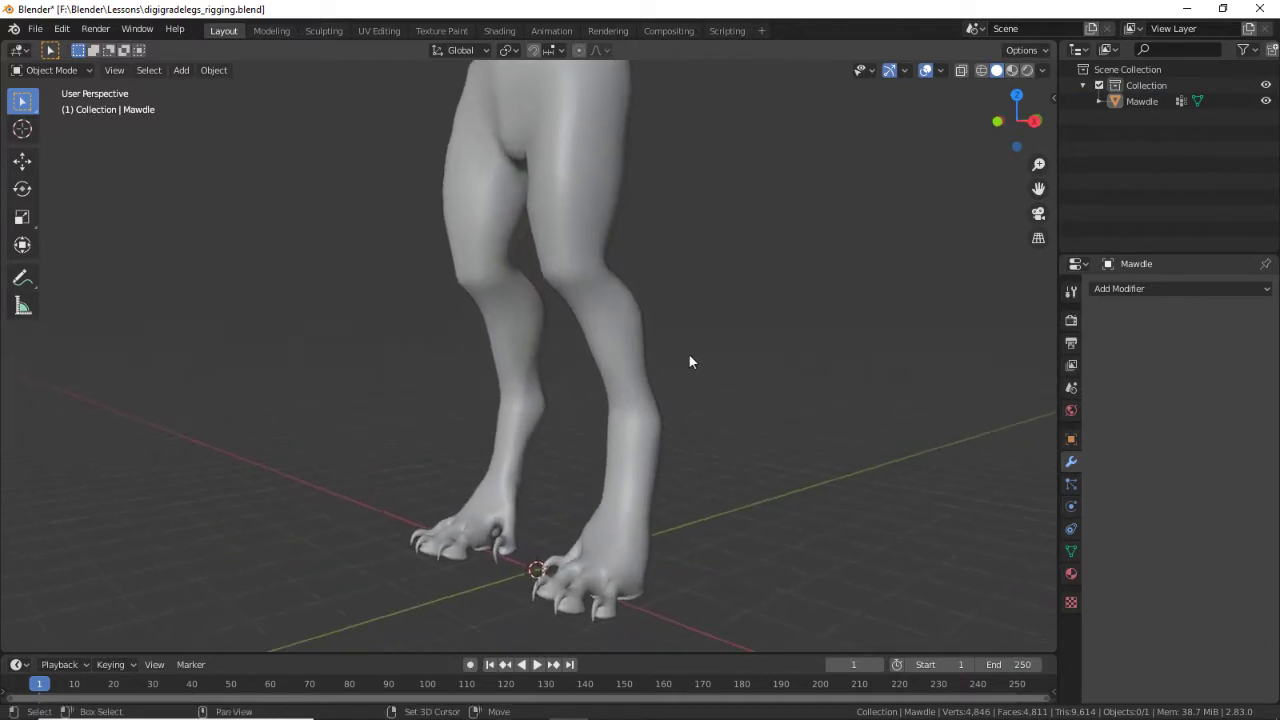
{"action": "scroll", "coordinate": [660, 370], "scroll_direction": "down", "scroll_amount": 2}
{"action": "key", "text": "shift+a"}
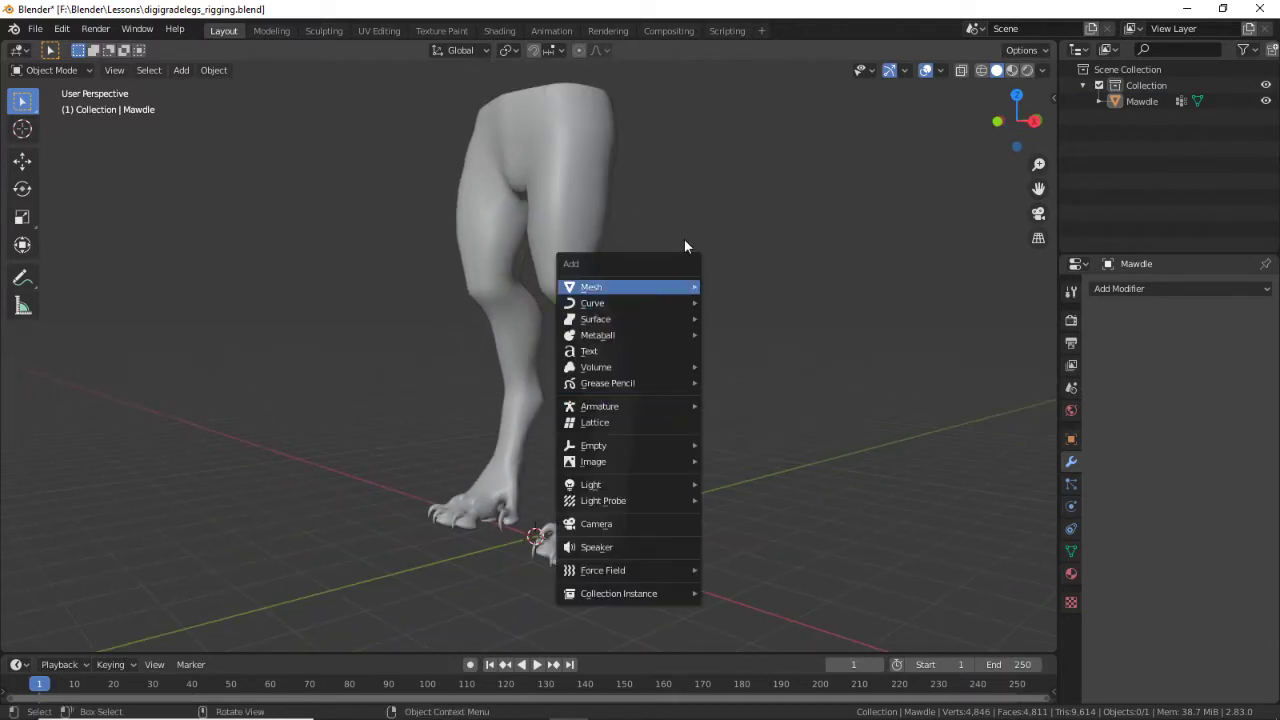
{"action": "mouse_move", "coordinate": [671, 408]}
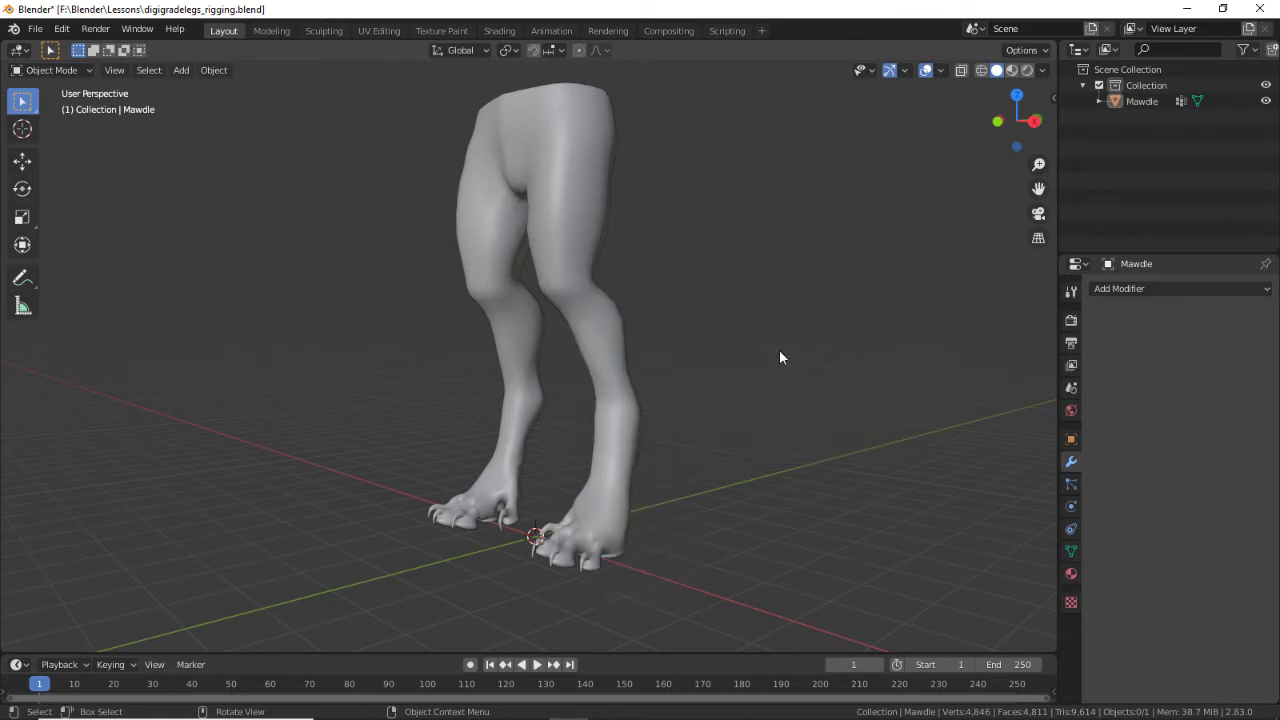
{"action": "key", "text": "shift+a"}
{"action": "mouse_move", "coordinate": [749, 334]}
{"action": "left_click", "coordinate": [838, 338]}
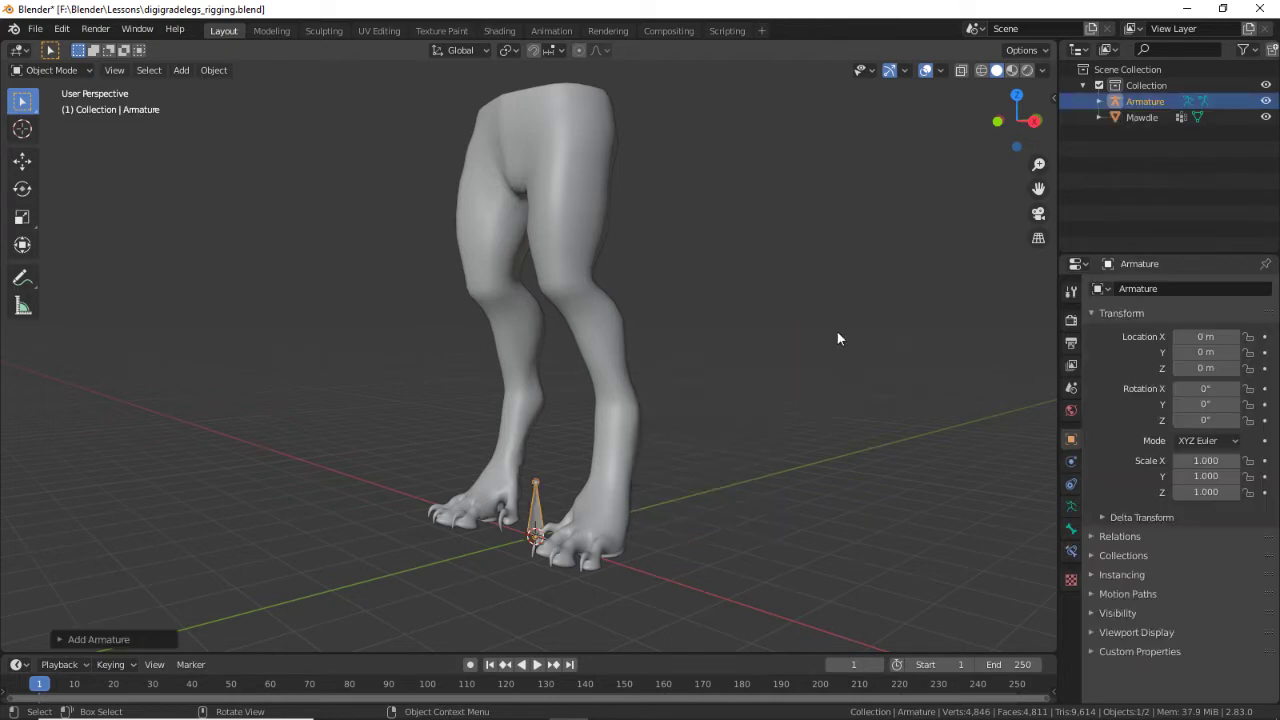
Step: In front ortho view, raise the bone vertically to the hips and enable In Front display
{"action": "middle_click_drag", "start_coordinate": [636, 488], "coordinate": [738, 529]}
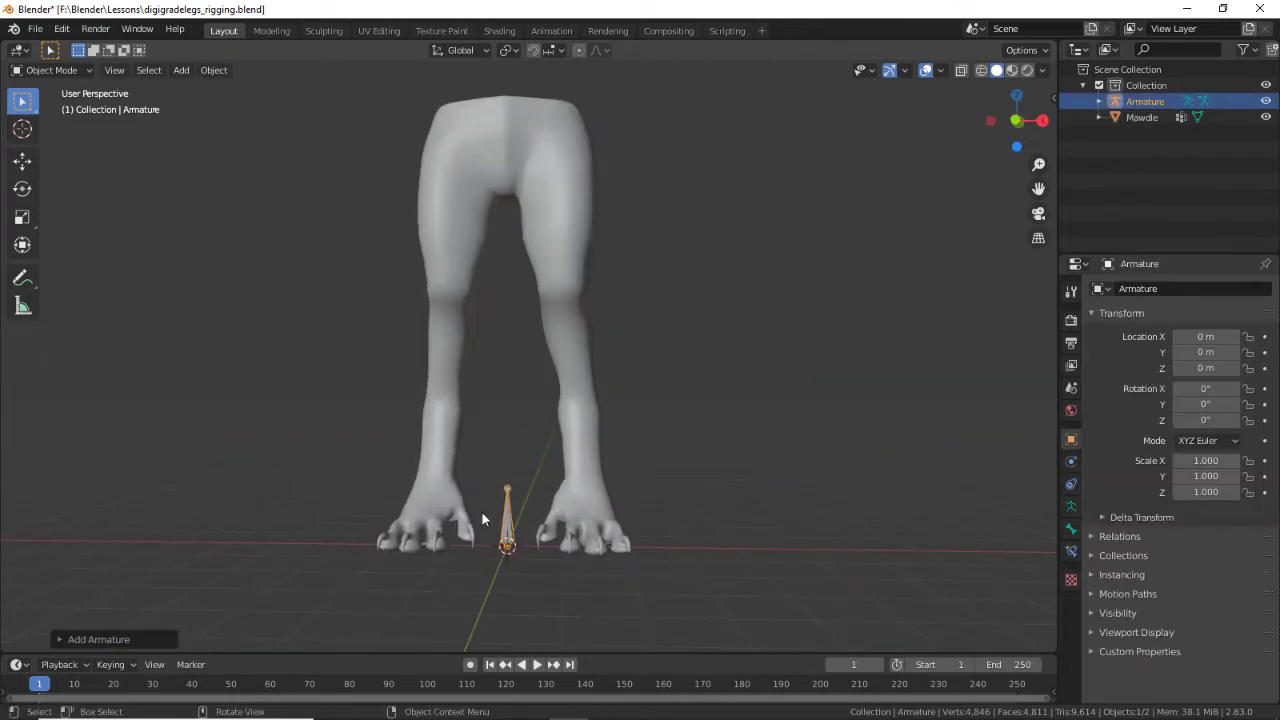
{"action": "key", "text": "Tab"}
{"action": "key", "text": "KP_5"}
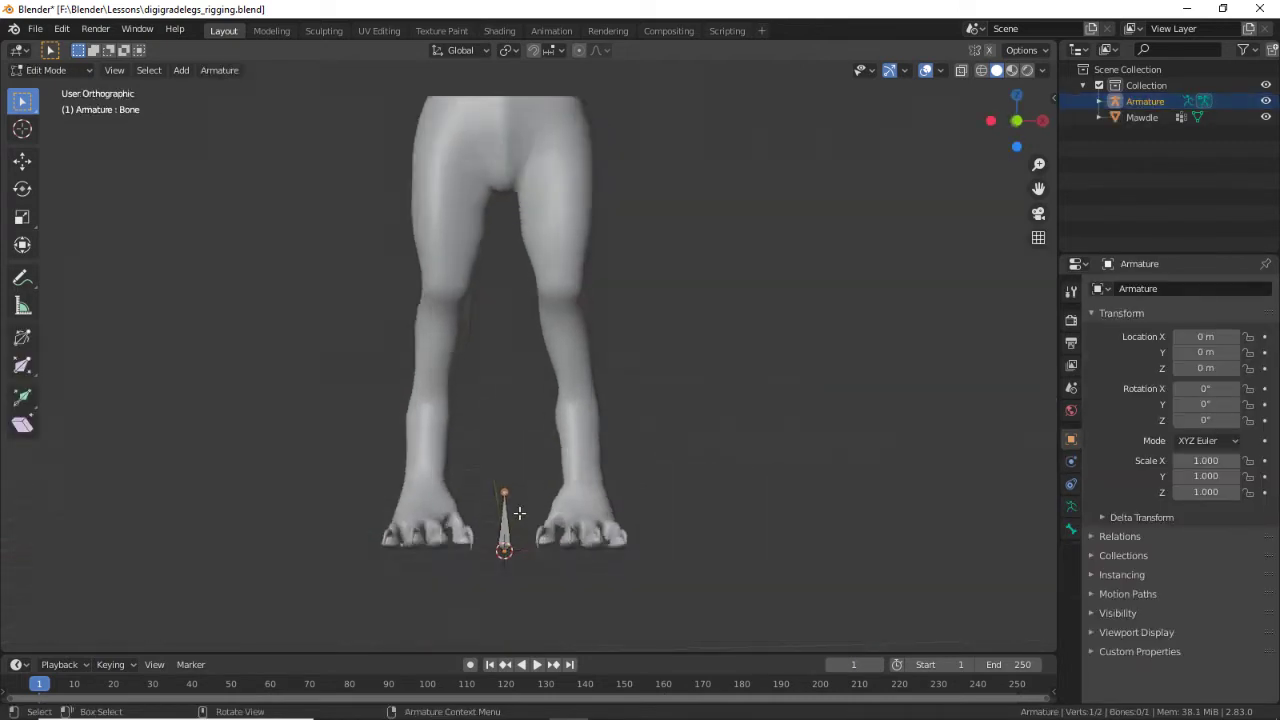
{"action": "key", "text": "KP_3"}
{"action": "key", "text": "KP_1"}
{"action": "key", "text": "g"}
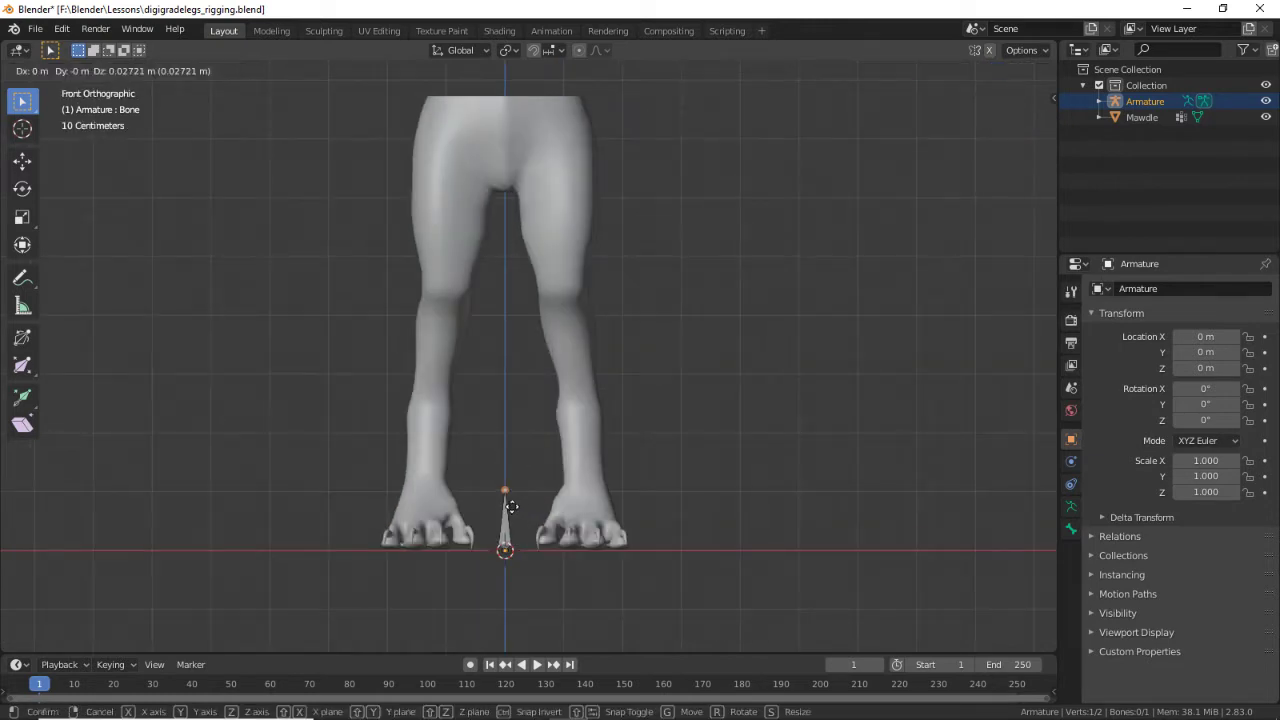
{"action": "key", "text": "z"}
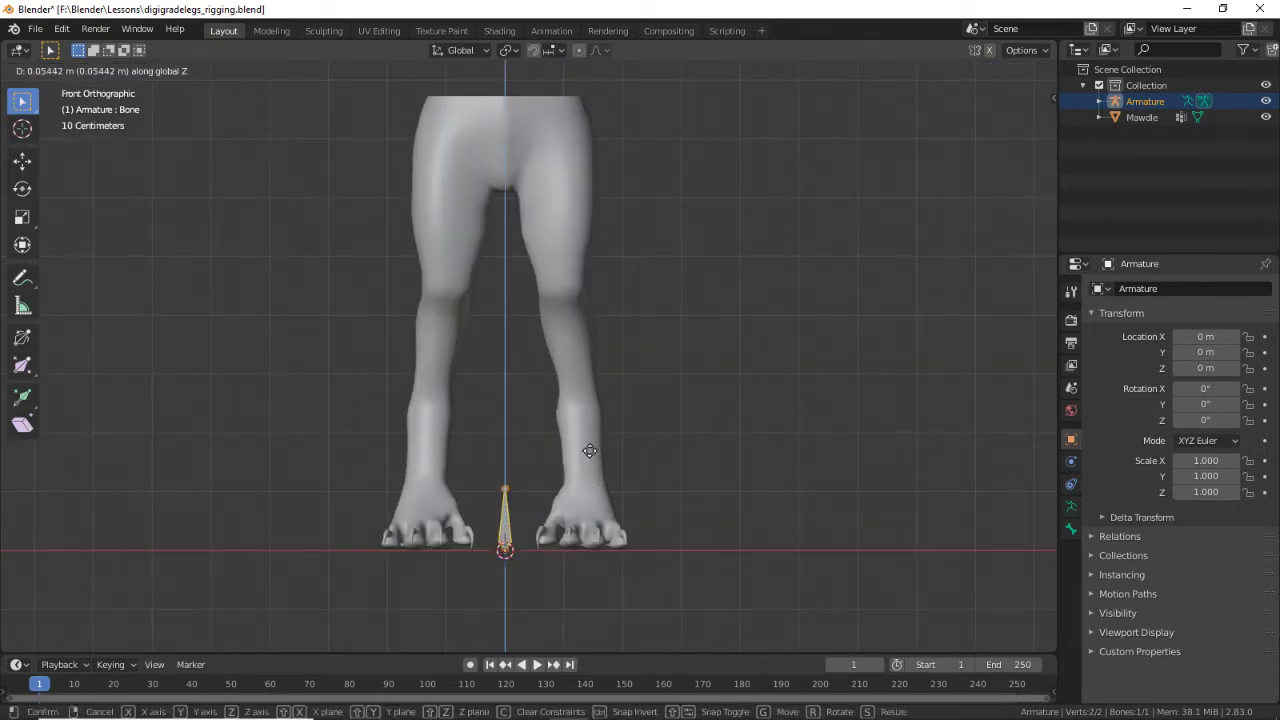
{"action": "left_click", "coordinate": [618, 108]}
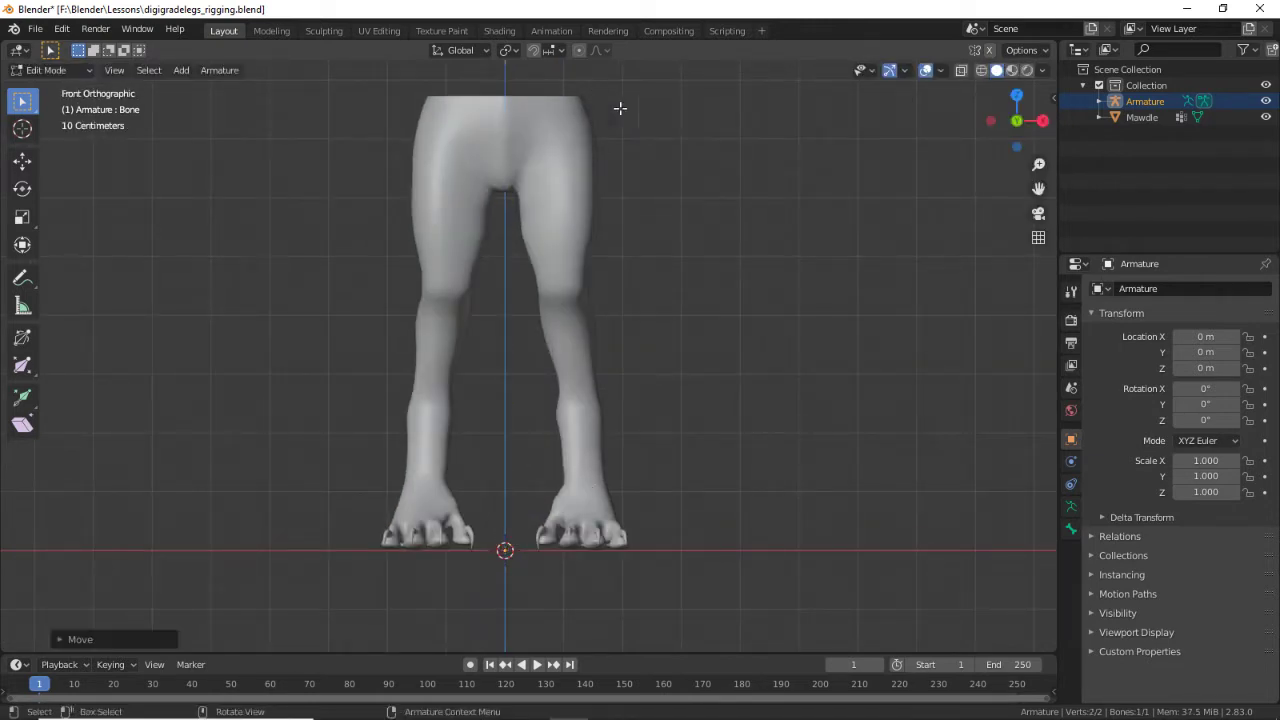
{"action": "left_click", "coordinate": [1120, 630]}
{"action": "left_click", "coordinate": [1248, 673]}
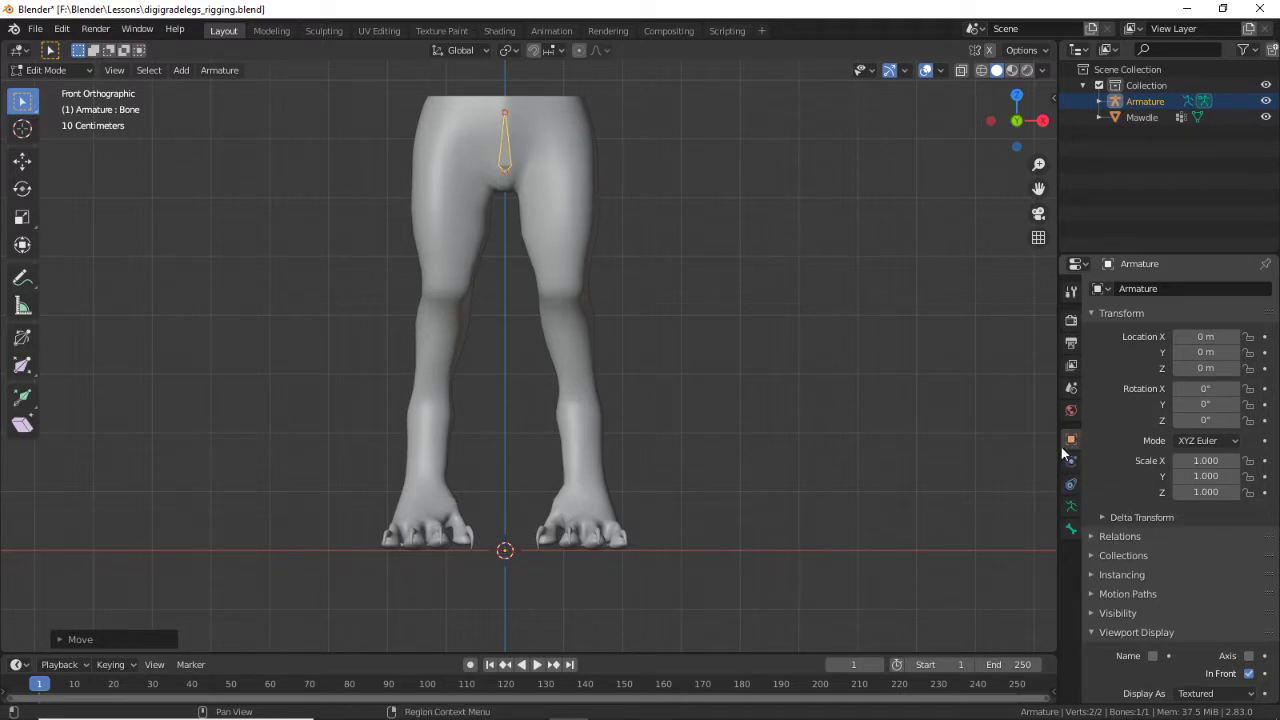
Step: Drag the hip bone's top joint upward to lengthen it
{"action": "middle_click_drag", "start_coordinate": [522, 132], "coordinate": [606, 183], "text": "shift"}
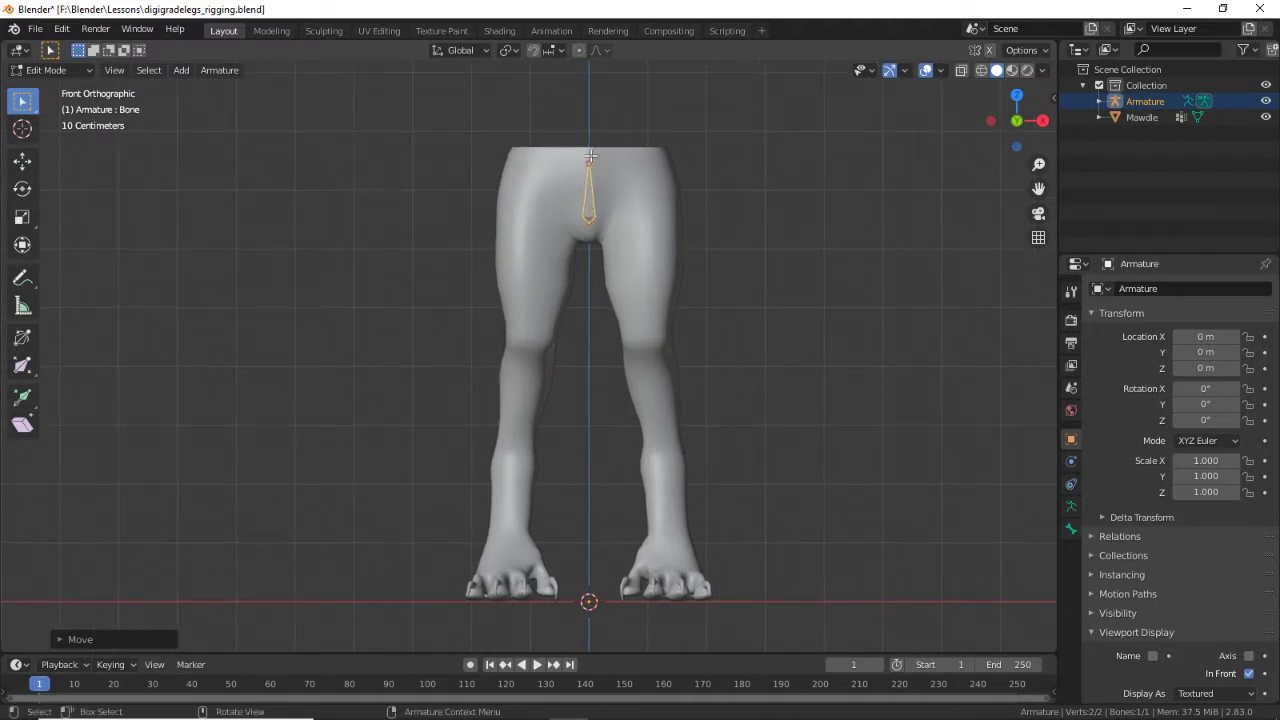
{"action": "left_click", "coordinate": [590, 161]}
{"action": "key", "text": "g"}
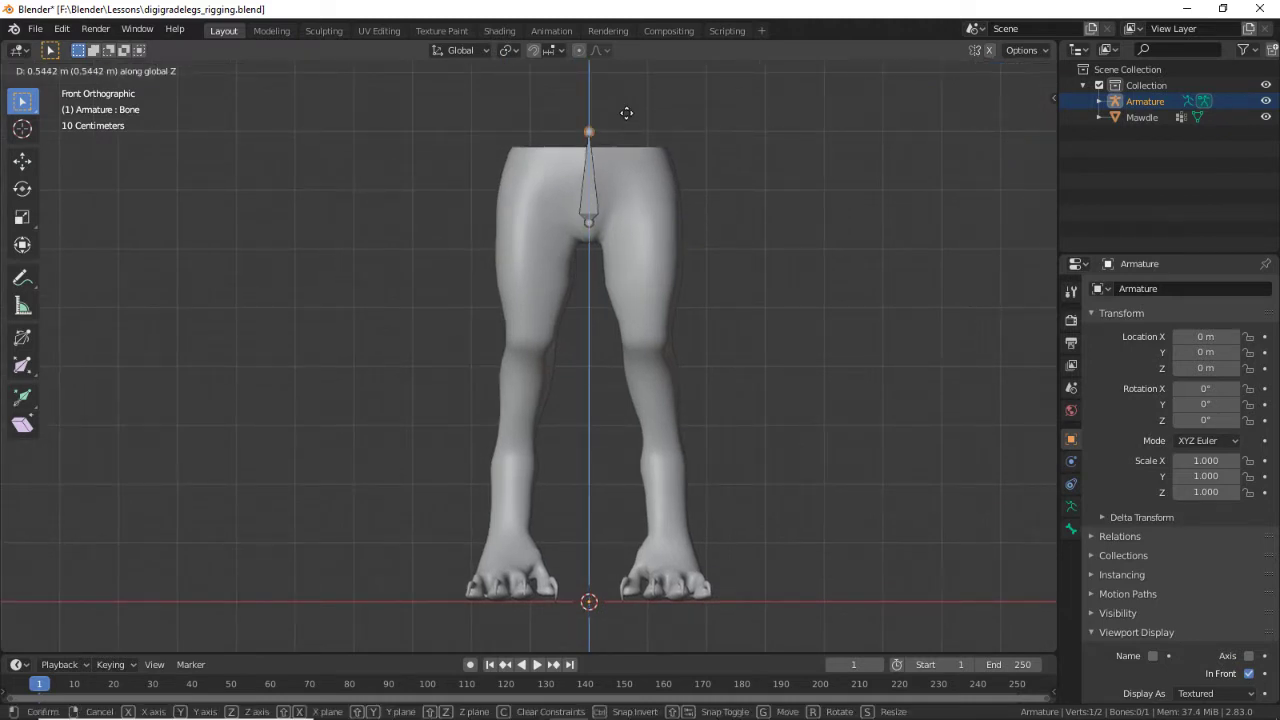
{"action": "left_click", "coordinate": [626, 108]}
Step: Duplicate the hip bone over the right thigh and drop its lower joint at the knee
{"action": "left_click", "coordinate": [591, 203]}
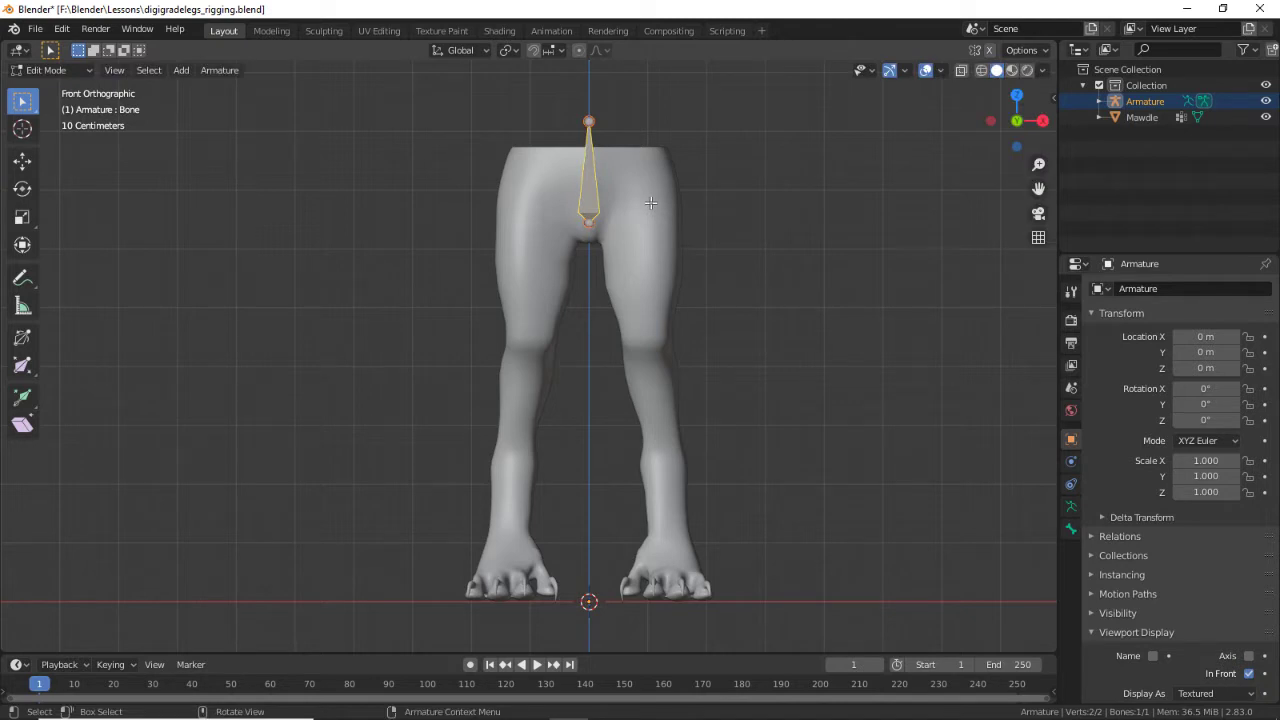
{"action": "key", "text": "shift+d"}
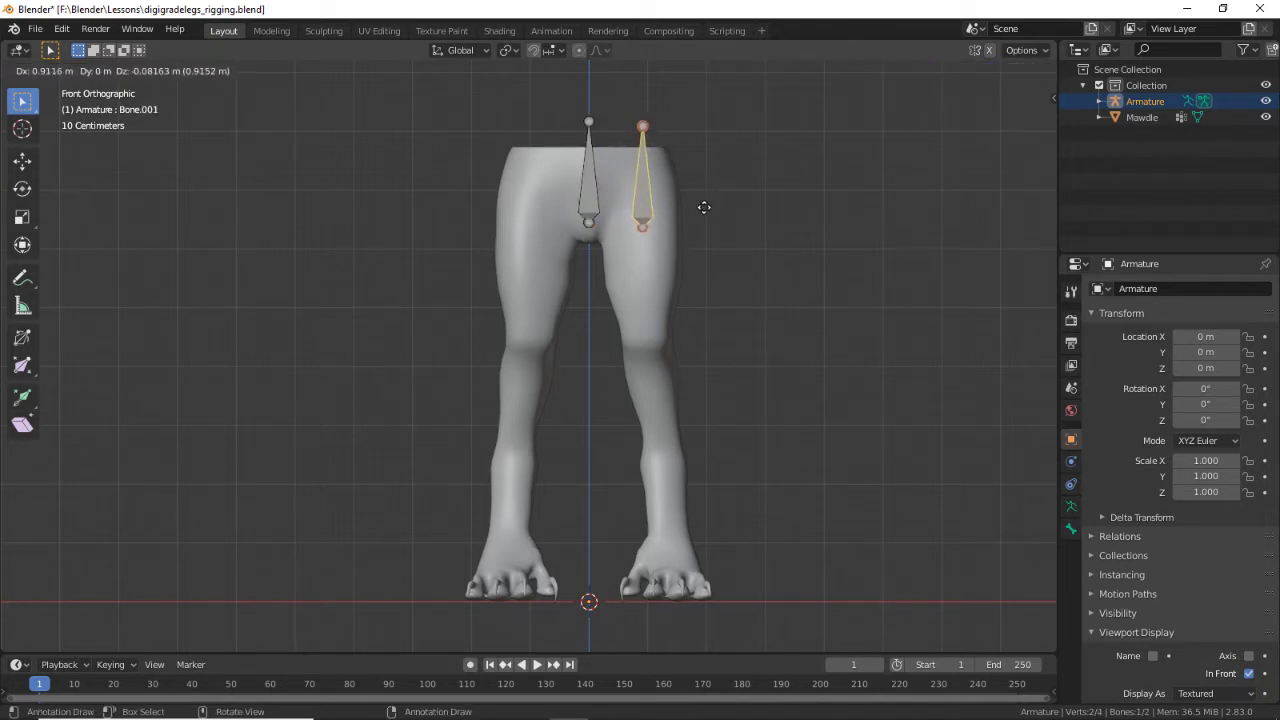
{"action": "left_click", "coordinate": [699, 214]}
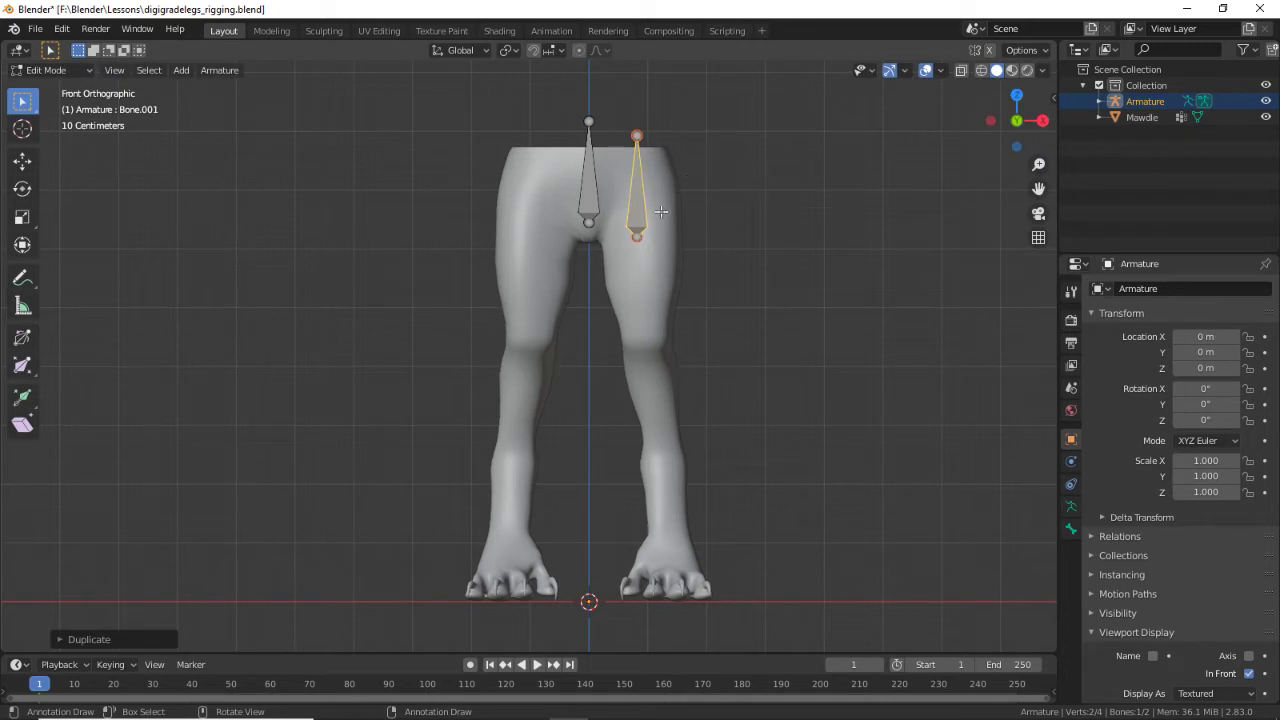
{"action": "left_click", "coordinate": [638, 137]}
{"action": "key", "text": "g"}
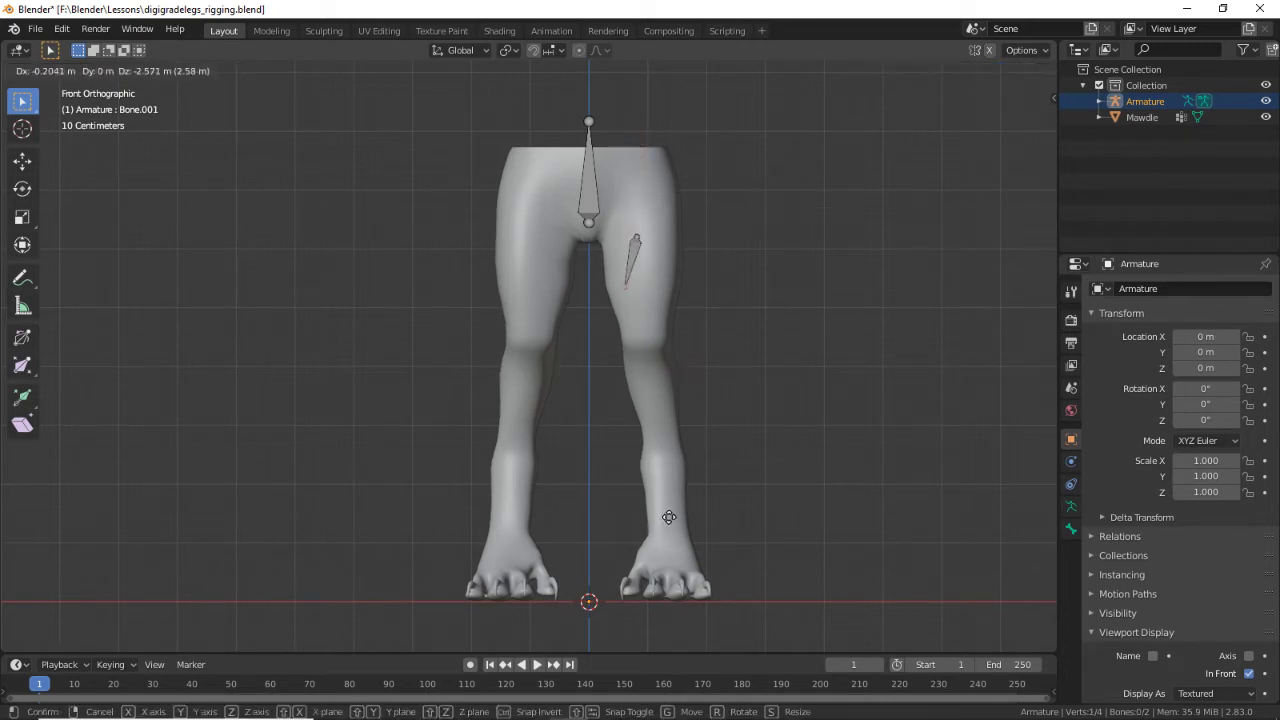
{"action": "left_click", "coordinate": [693, 577]}
Step: Move the thigh bone's top joint up to the hip, then select it together with the hip bone
{"action": "left_click", "coordinate": [637, 236]}
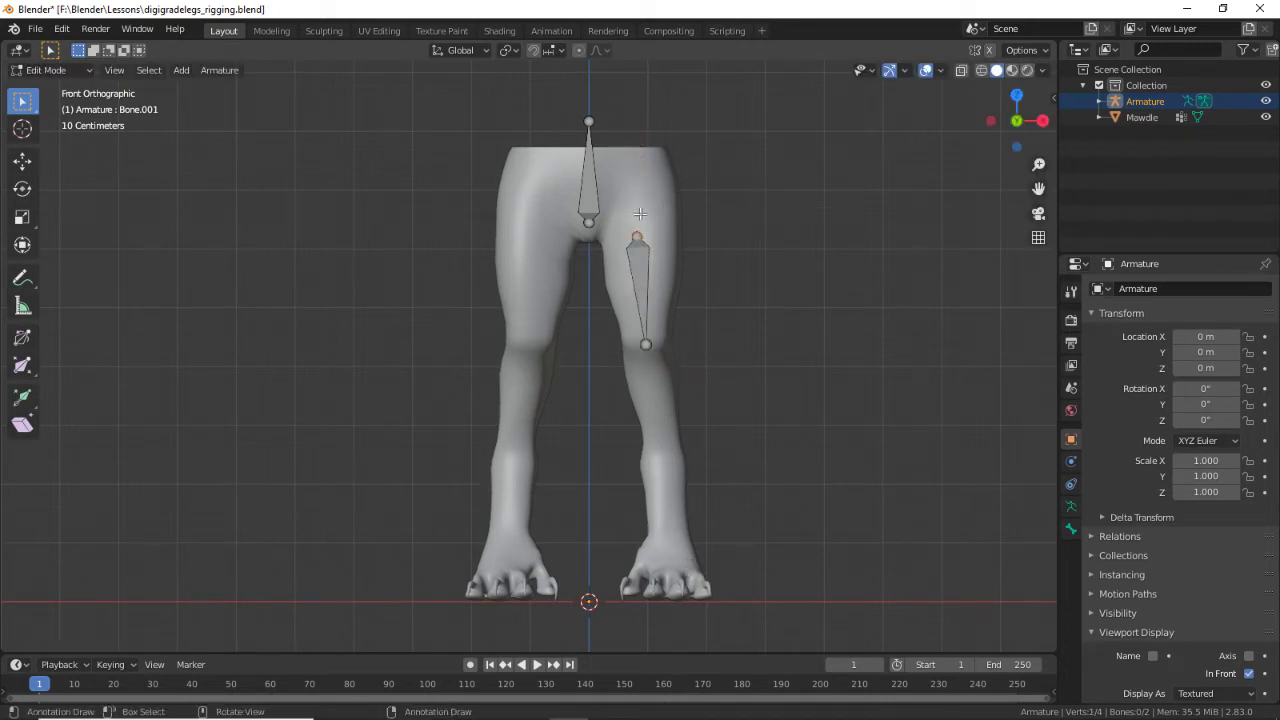
{"action": "key", "text": "g"}
{"action": "left_click", "coordinate": [651, 150]}
{"action": "left_click", "coordinate": [651, 249]}
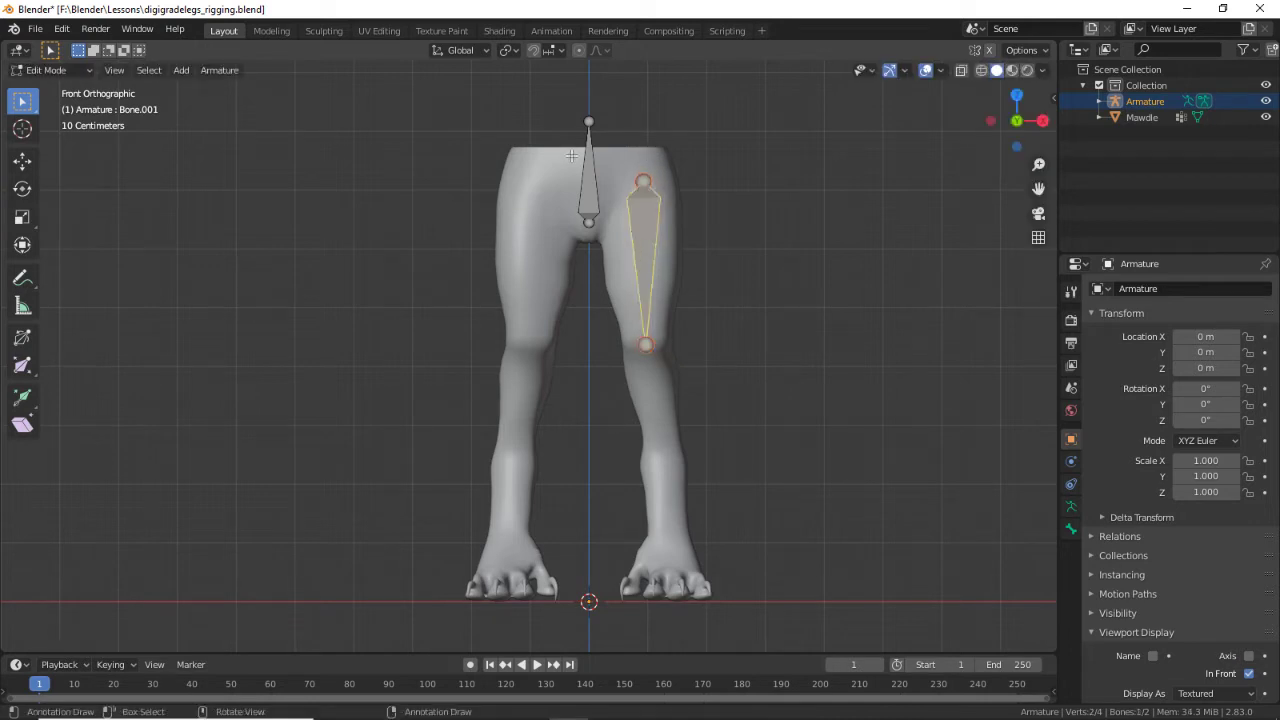
{"action": "left_click", "coordinate": [586, 198], "text": "shift"}
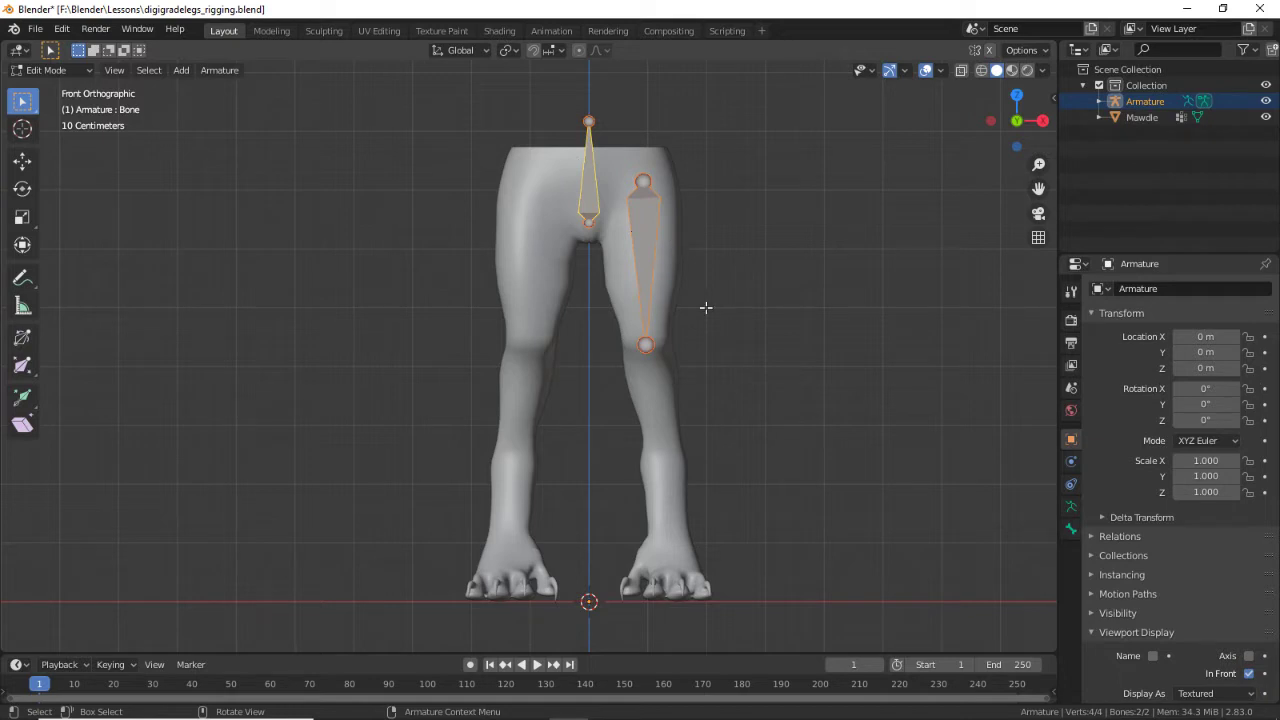
Step: Parent the thigh to the hip bone with Keep Offset and extrude two bones from knee to foot
{"action": "key", "text": "ctrl+p"}
{"action": "left_click", "coordinate": [509, 118]}
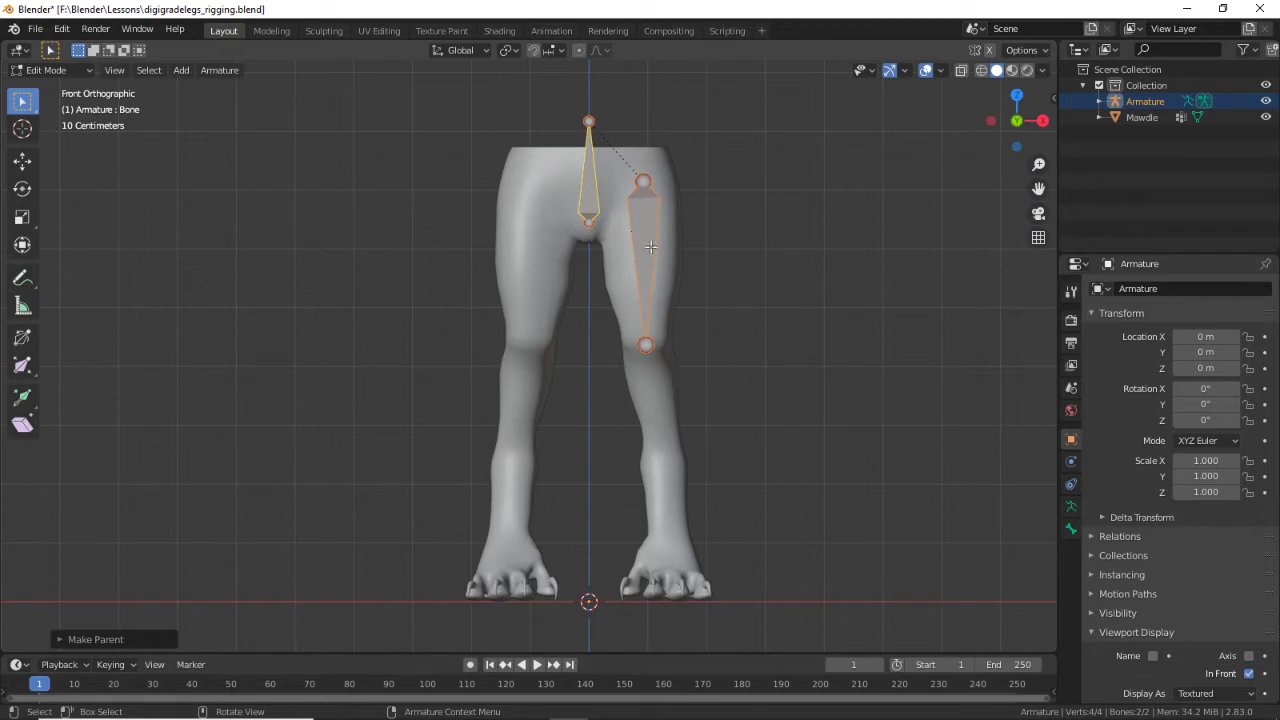
{"action": "left_click", "coordinate": [645, 345]}
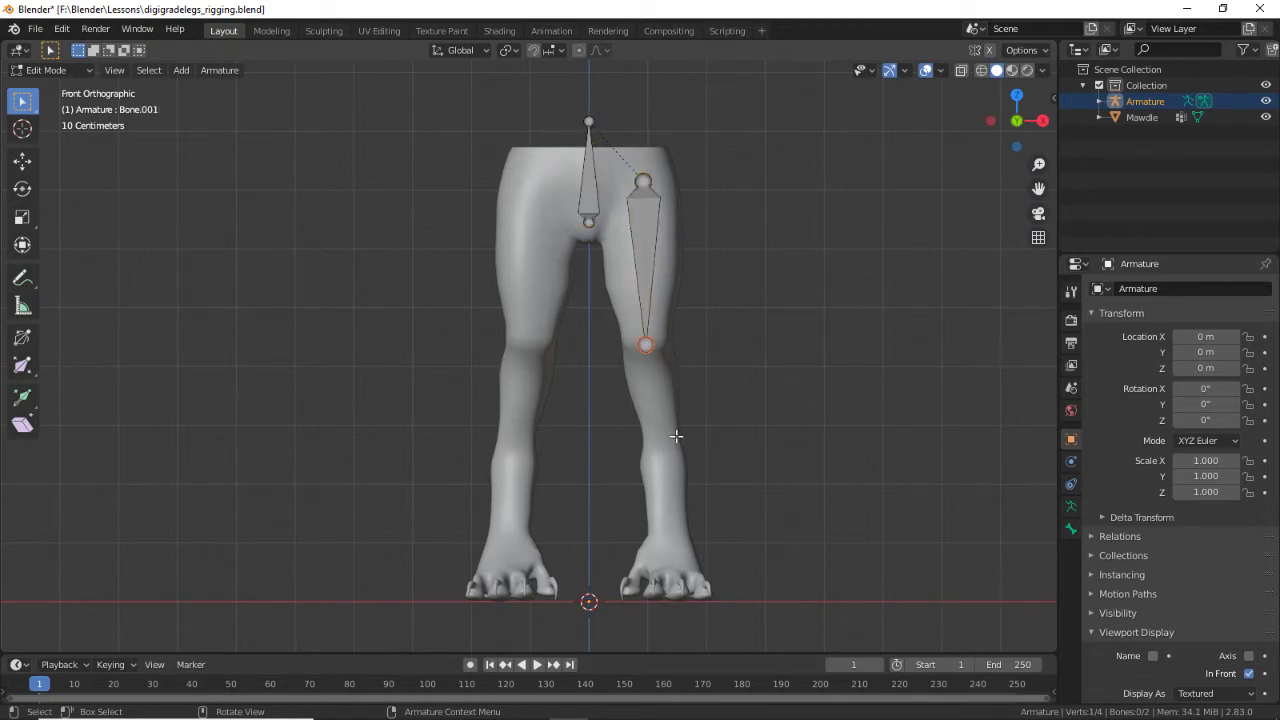
{"action": "key", "text": "e"}
{"action": "left_click", "coordinate": [691, 554]}
{"action": "key", "text": "e"}
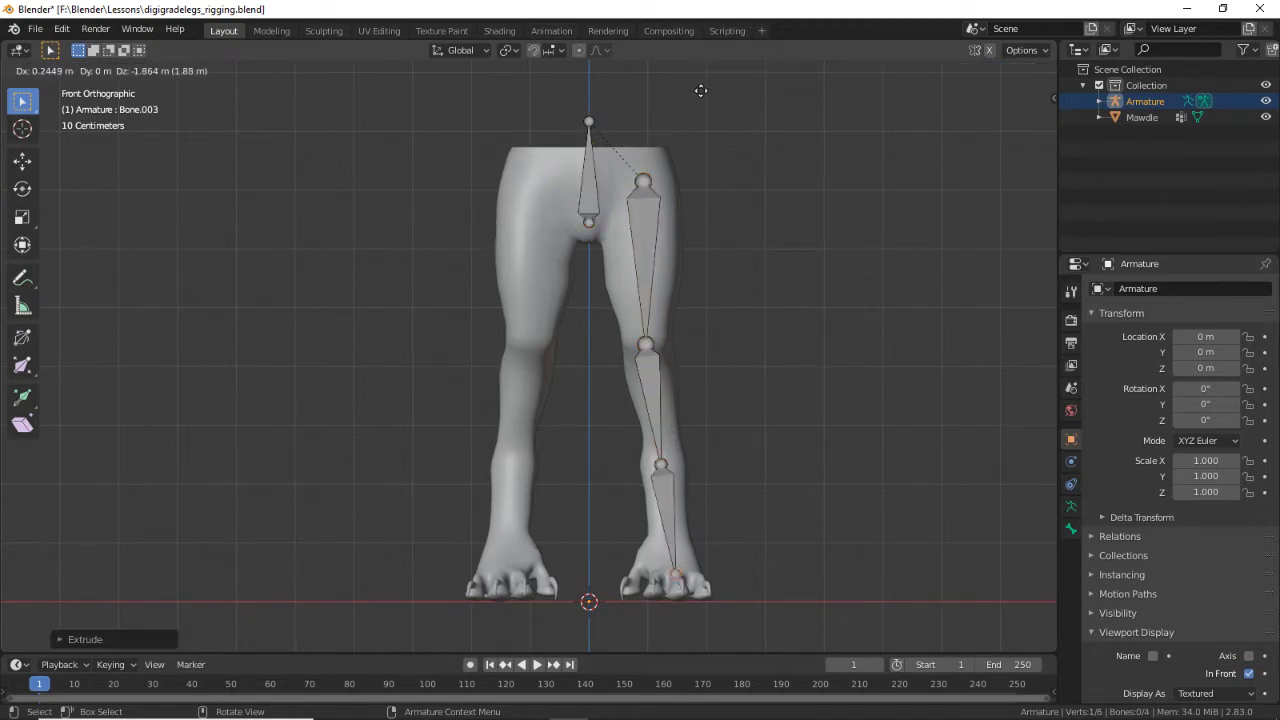
{"action": "left_click", "coordinate": [701, 92]}
{"action": "left_click", "coordinate": [645, 346]}
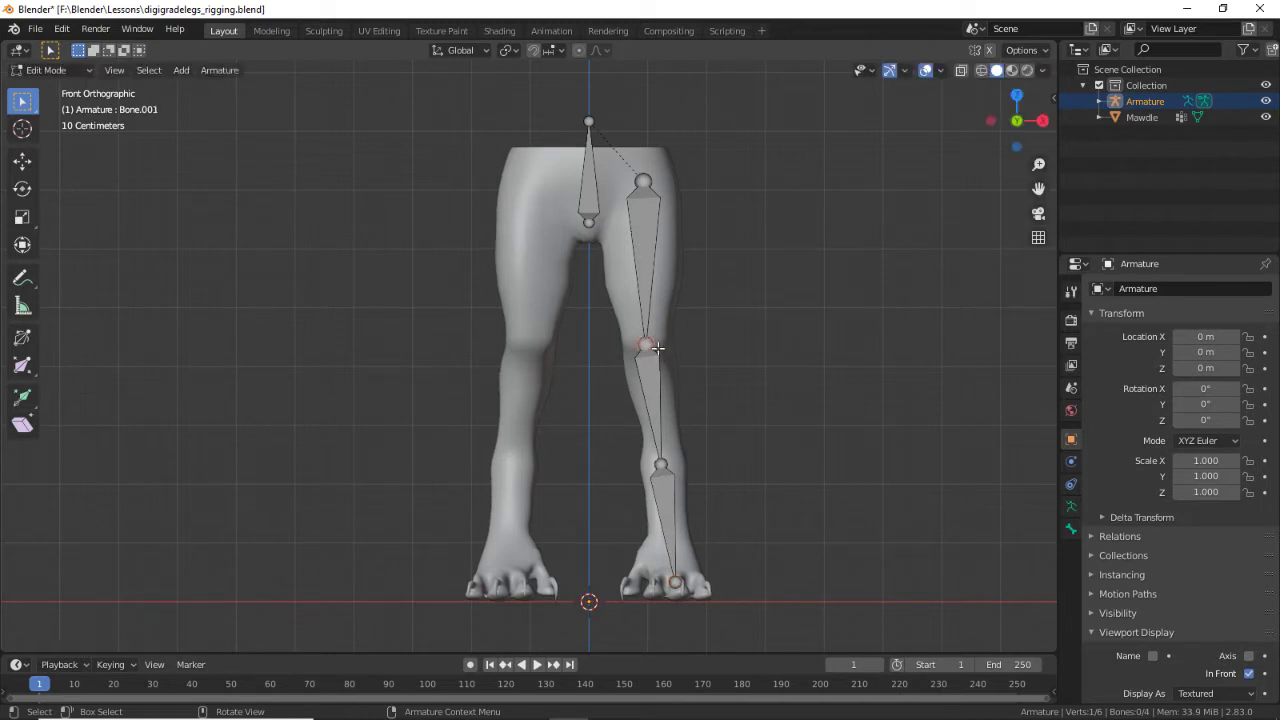
Step: In side view, shift the knee joint forward and the ankle joint back to the hock
{"action": "key", "text": "KP_3"}
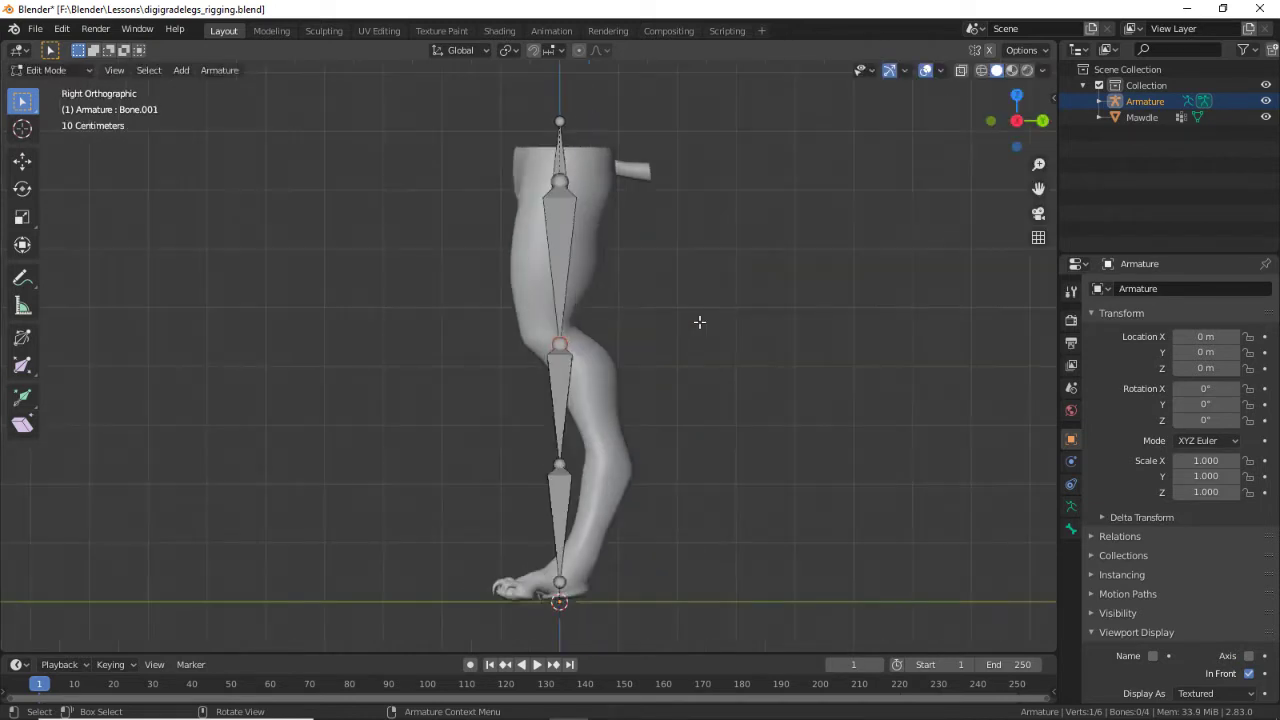
{"action": "key", "text": "g"}
{"action": "left_click", "coordinate": [551, 354]}
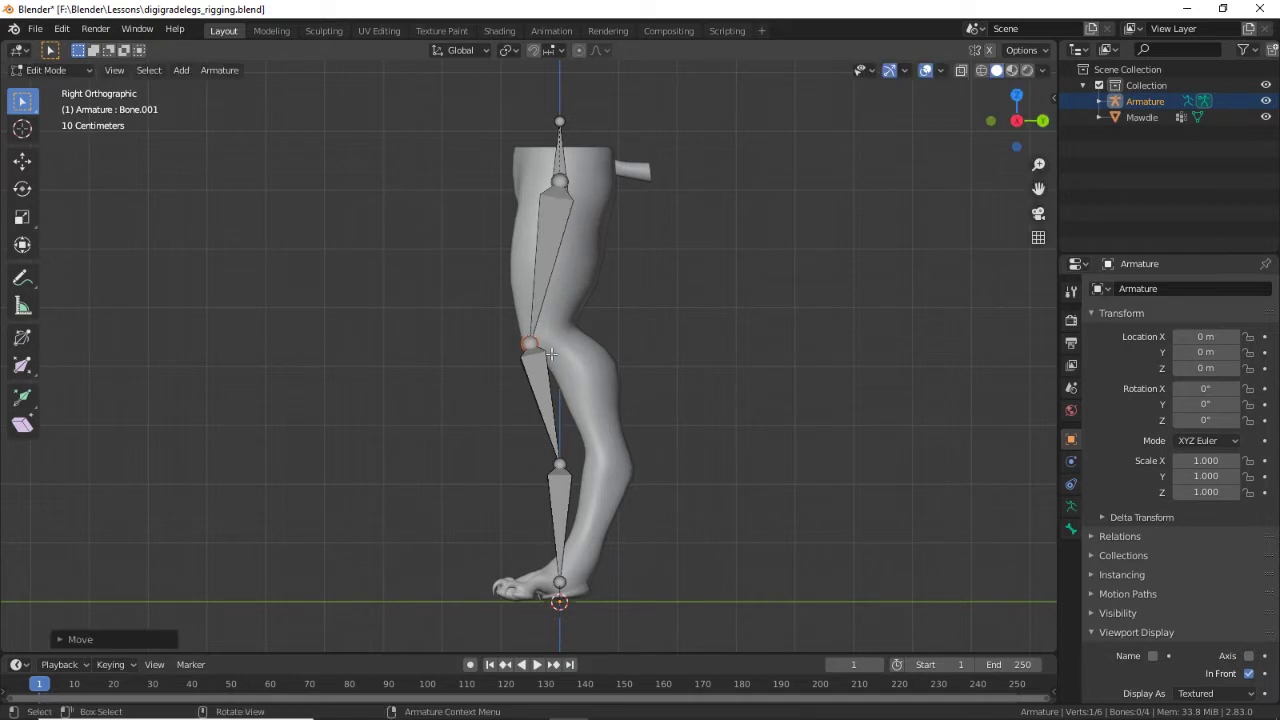
{"action": "left_click", "coordinate": [559, 470]}
{"action": "key", "text": "g"}
{"action": "left_click", "coordinate": [614, 474]}
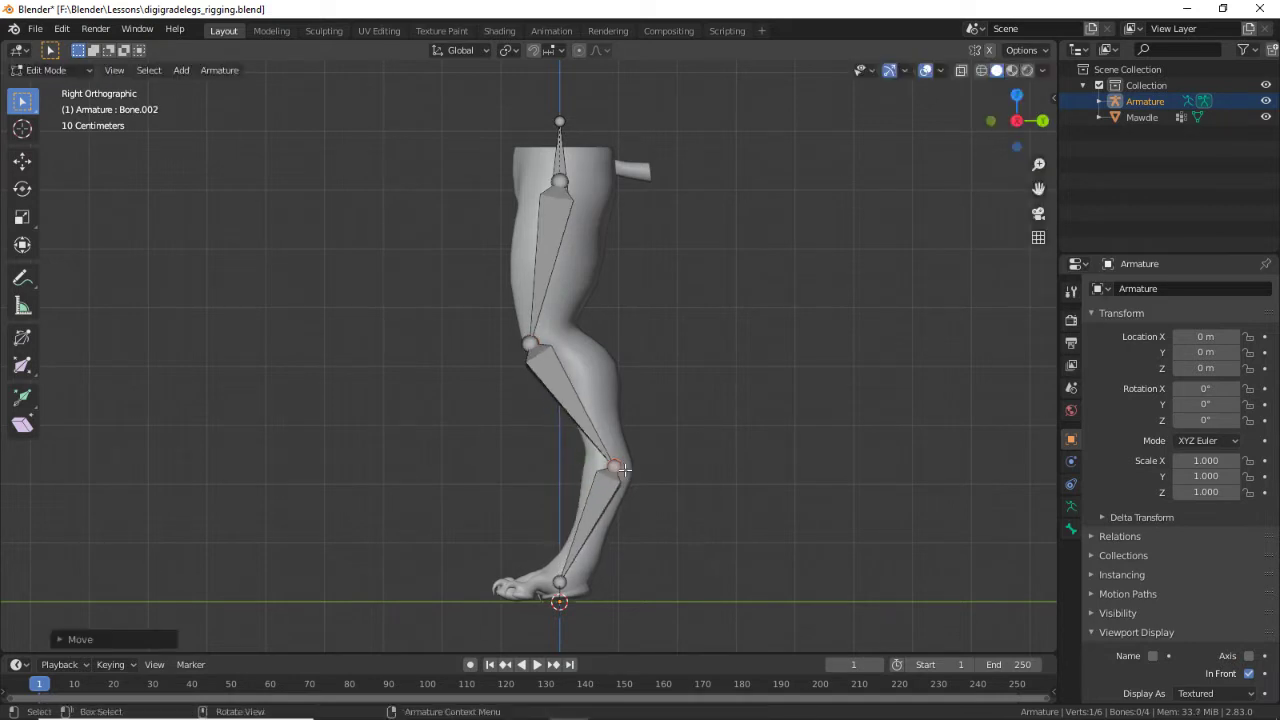
{"action": "left_click", "coordinate": [532, 345]}
{"action": "key", "text": "g"}
{"action": "left_click", "coordinate": [539, 336]}
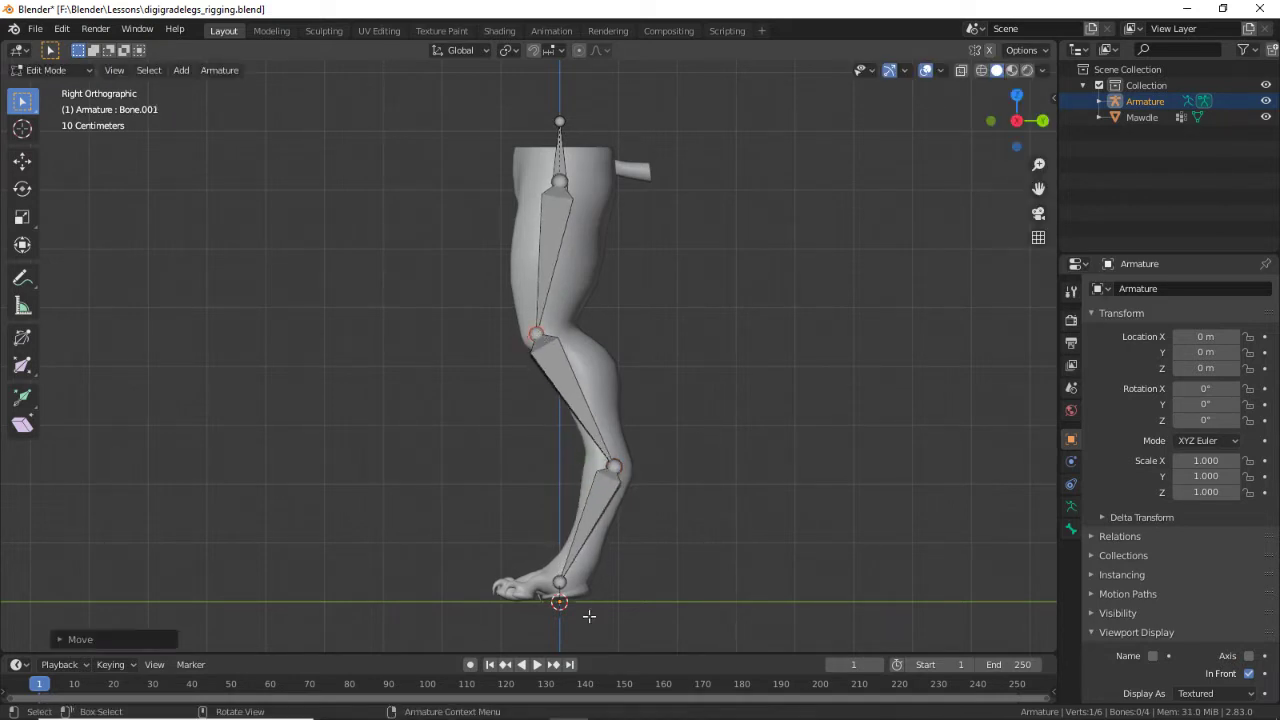
Step: Move the foot joint into the heel and extrude a toe bone out to the toes
{"action": "left_click", "coordinate": [560, 582]}
{"action": "key", "text": "g"}
{"action": "left_click", "coordinate": [575, 580]}
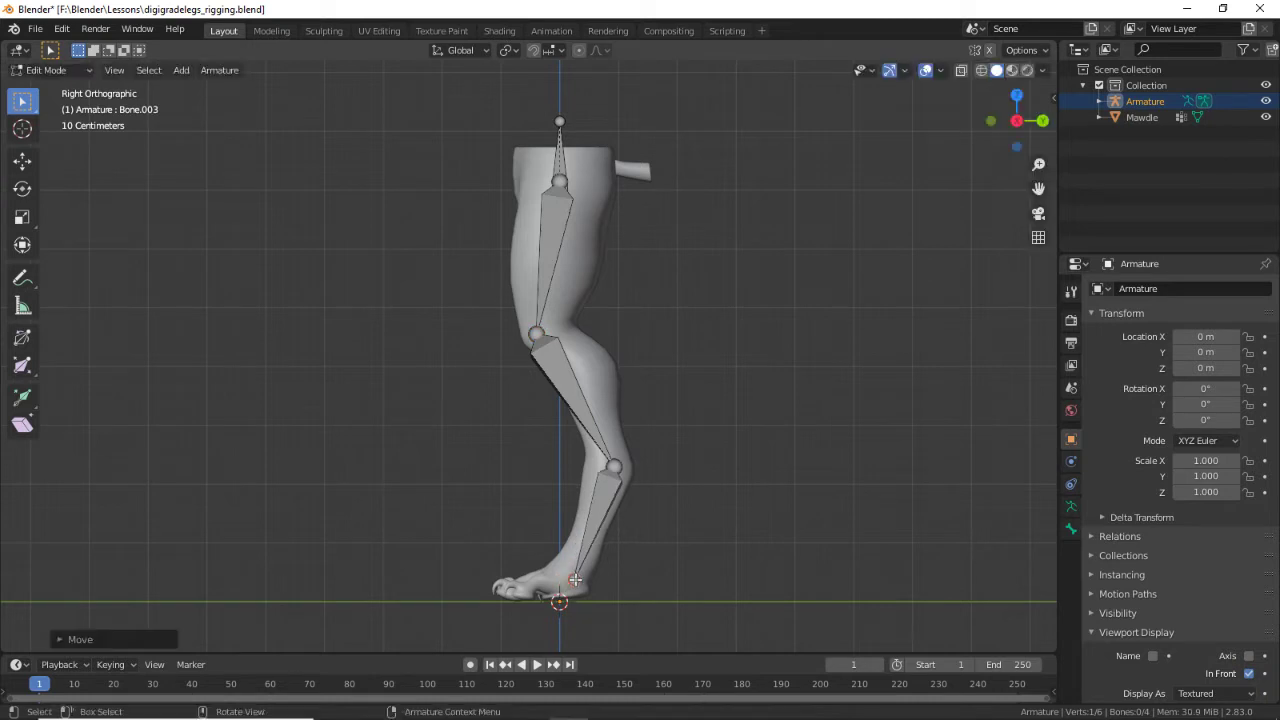
{"action": "key", "text": "e"}
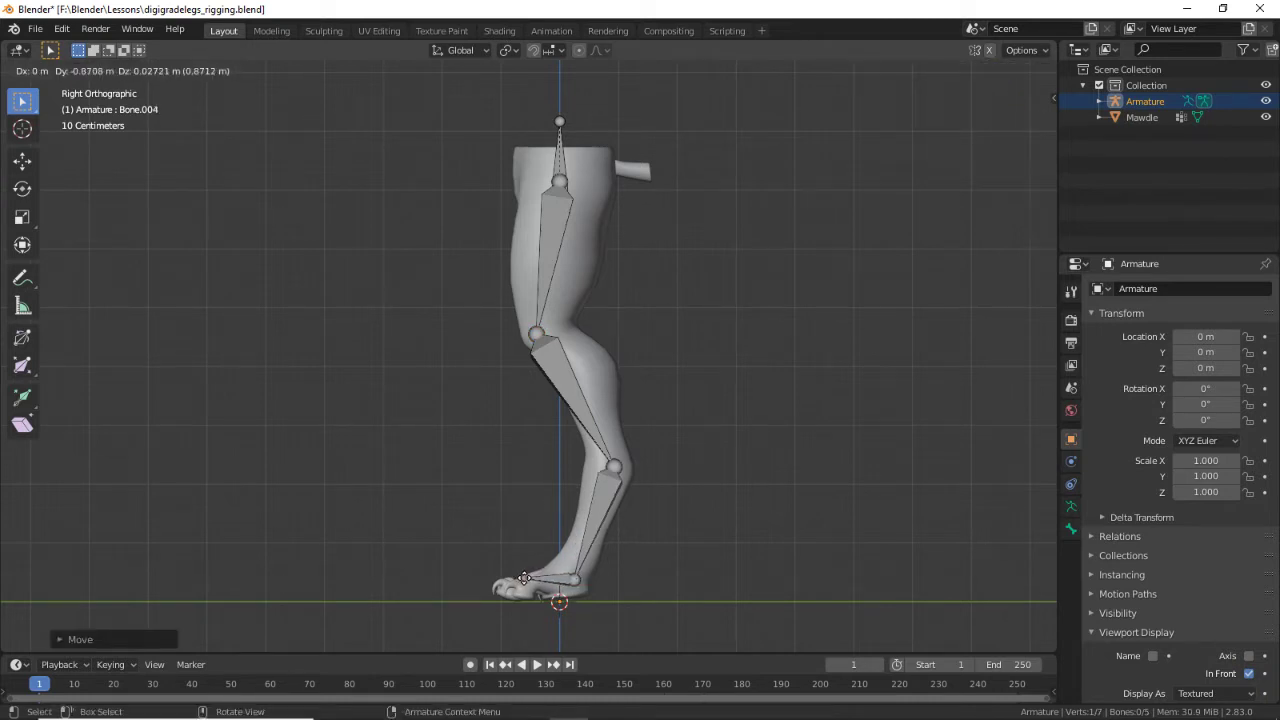
{"action": "left_click", "coordinate": [522, 578]}
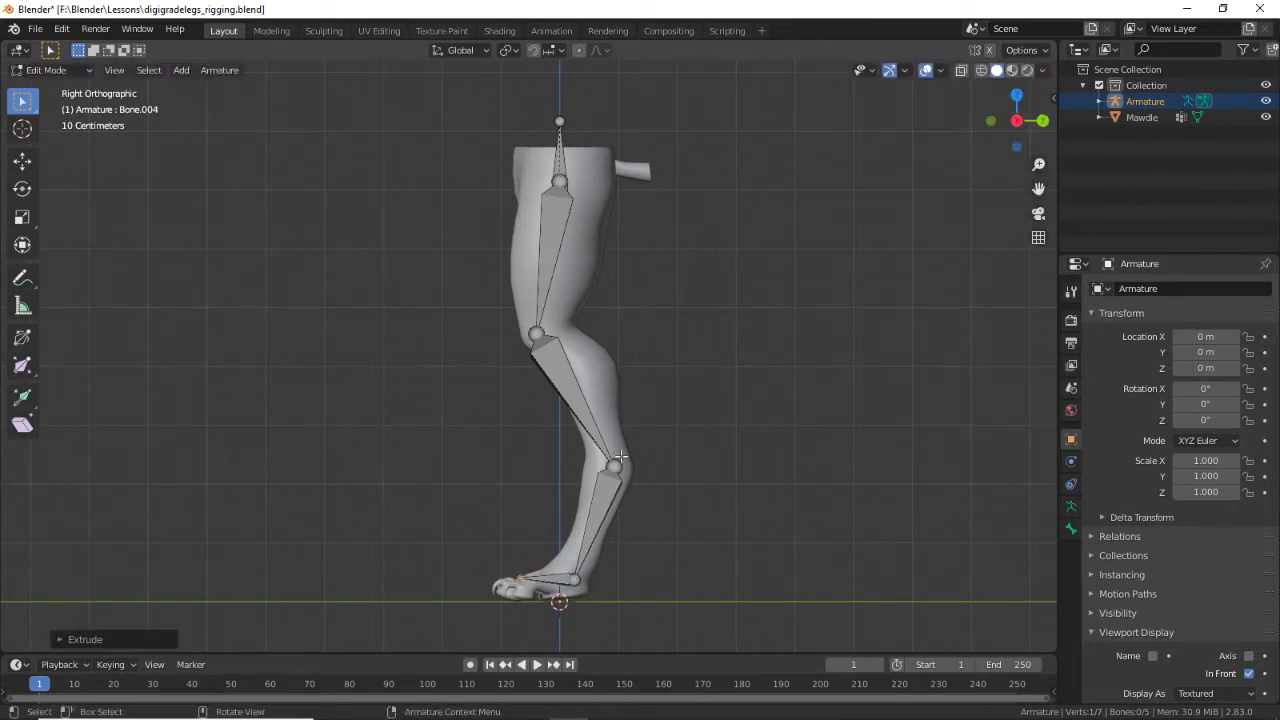
Step: In front view, shift the knee and ankle joints sideways so they sit inside the leg
{"action": "scroll", "coordinate": [620, 435], "scroll_direction": "down", "scroll_amount": 3}
{"action": "middle_click_drag", "start_coordinate": [620, 429], "coordinate": [800, 441]}
{"action": "scroll", "coordinate": [727, 440], "scroll_direction": "up", "scroll_amount": 2}
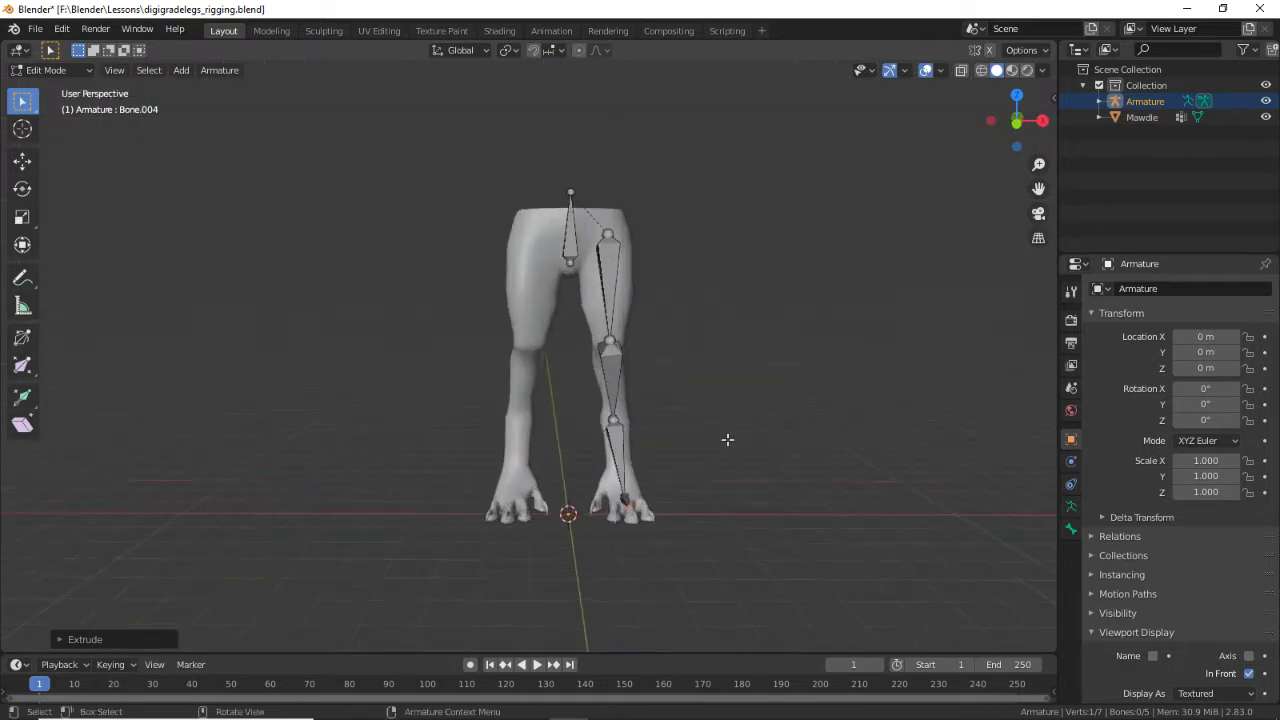
{"action": "key", "text": "KP_1"}
{"action": "left_click", "coordinate": [609, 338]}
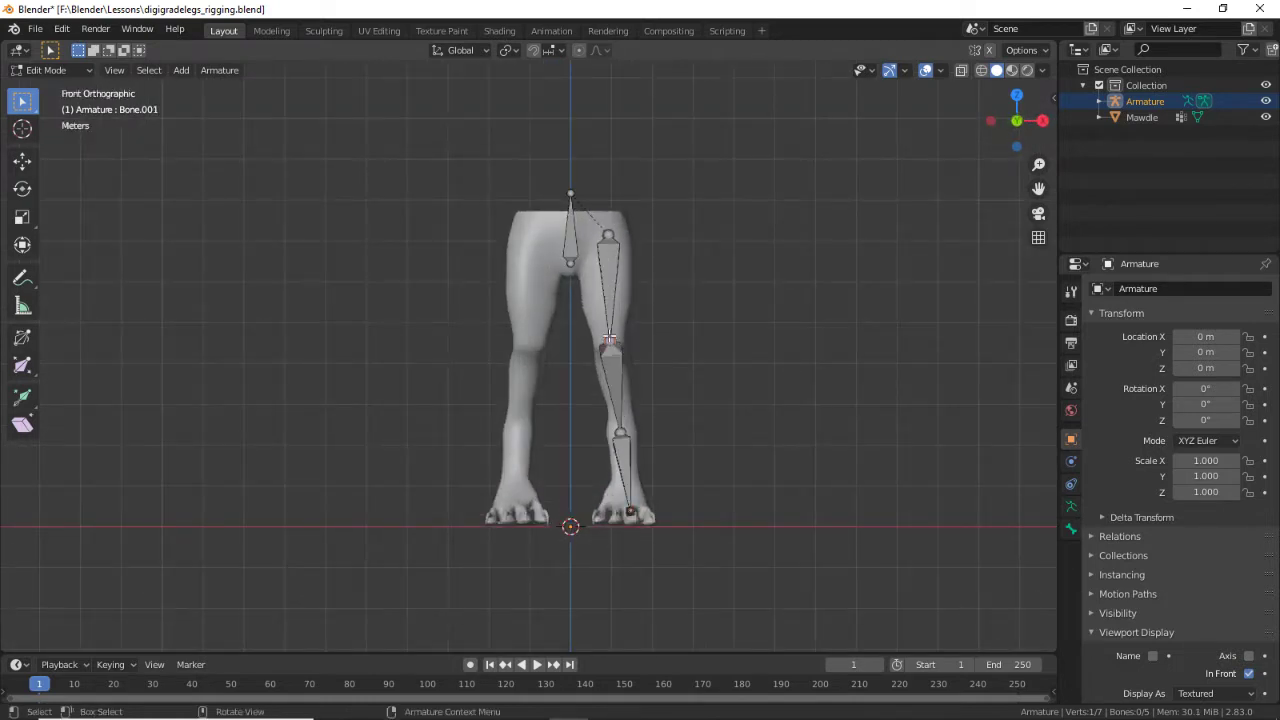
{"action": "key", "text": "g"}
{"action": "left_click", "coordinate": [612, 343]}
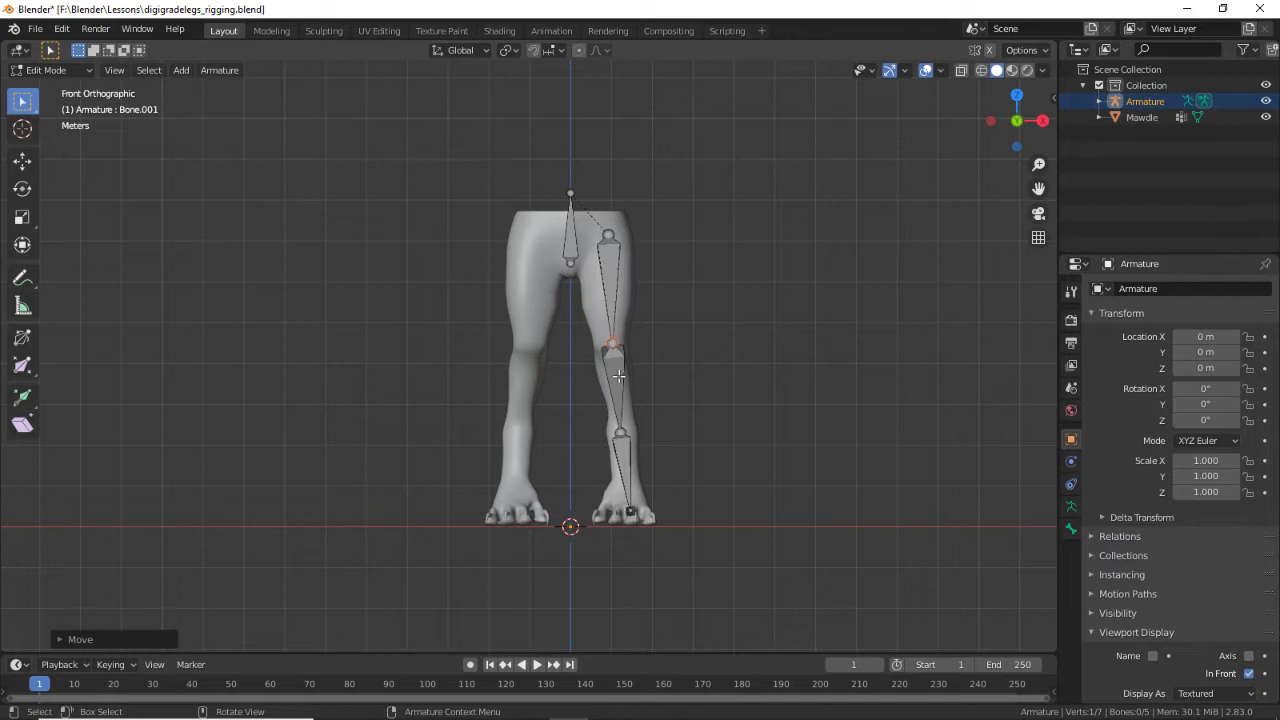
{"action": "left_click", "coordinate": [621, 431]}
{"action": "key", "text": "g"}
{"action": "left_click", "coordinate": [621, 430]}
{"action": "key", "text": "g"}
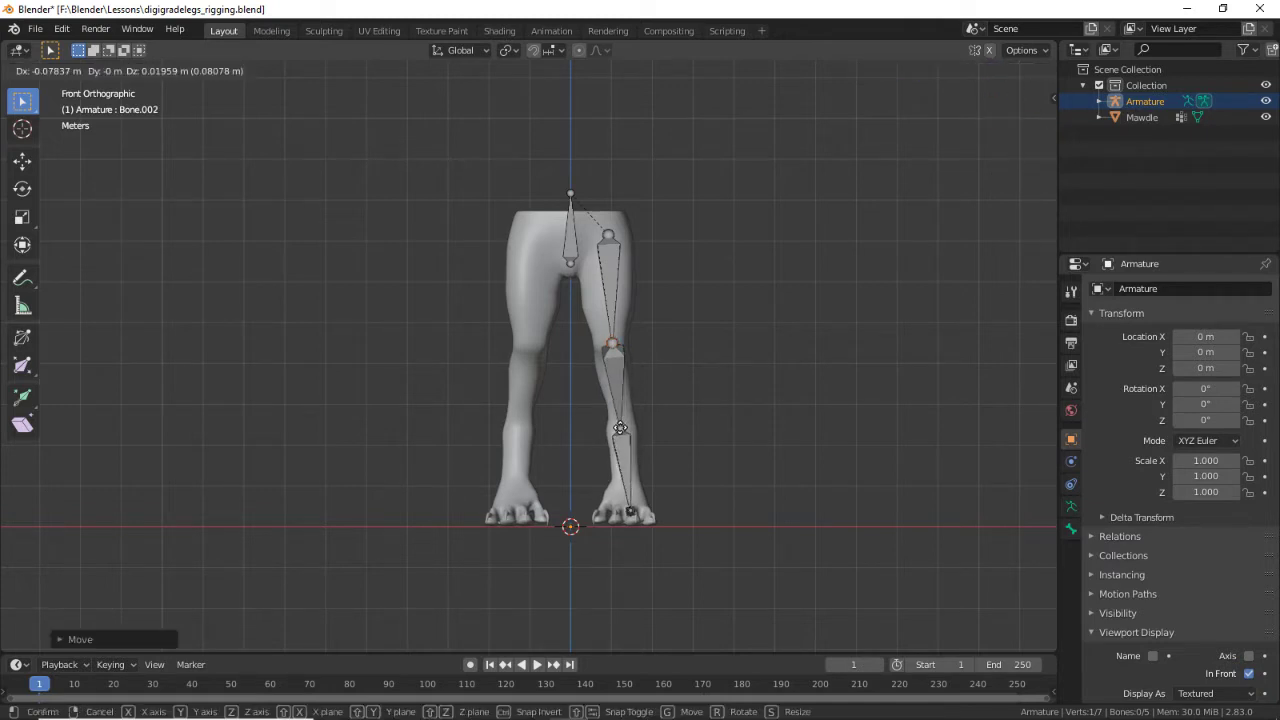
{"action": "left_click", "coordinate": [635, 423]}
{"action": "key", "text": "KP_3"}
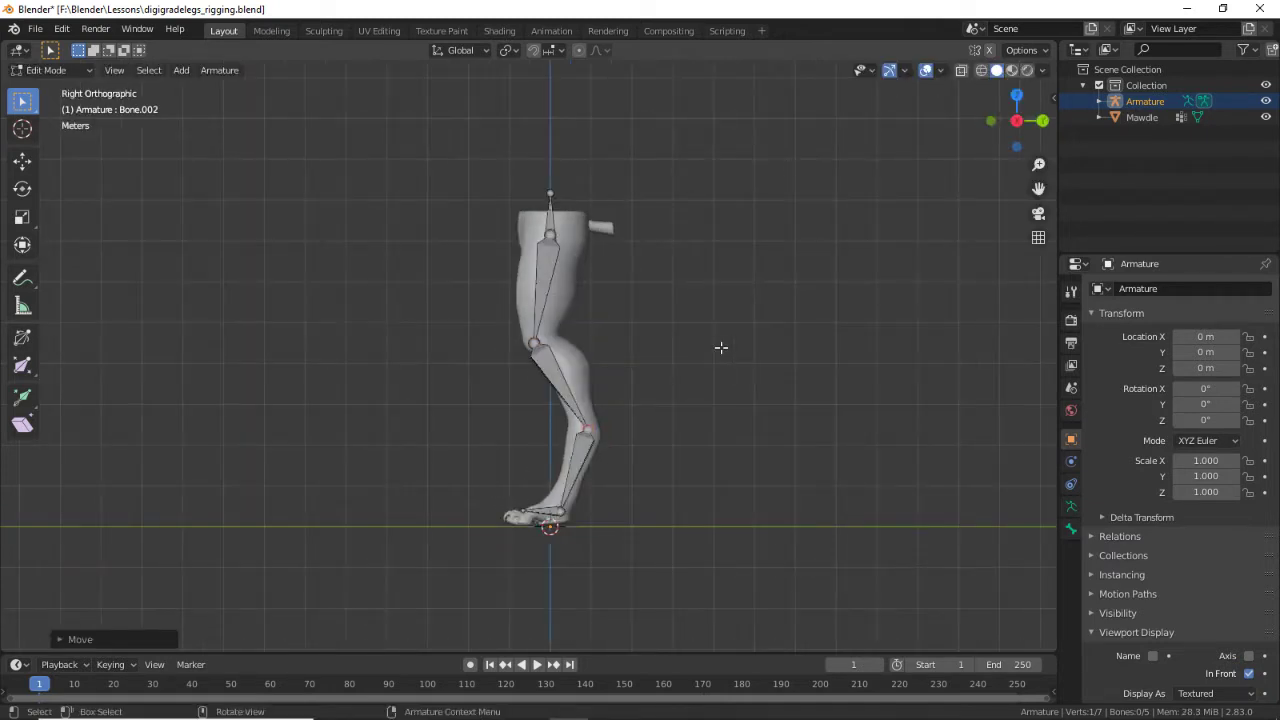
Step: Extrude a Y-aligned bone from the heel joint of the foot
{"action": "scroll", "coordinate": [687, 477], "scroll_direction": "up", "scroll_amount": 3}
{"action": "middle_click_drag", "start_coordinate": [687, 477], "coordinate": [669, 362], "text": "shift"}
{"action": "left_click", "coordinate": [566, 506]}
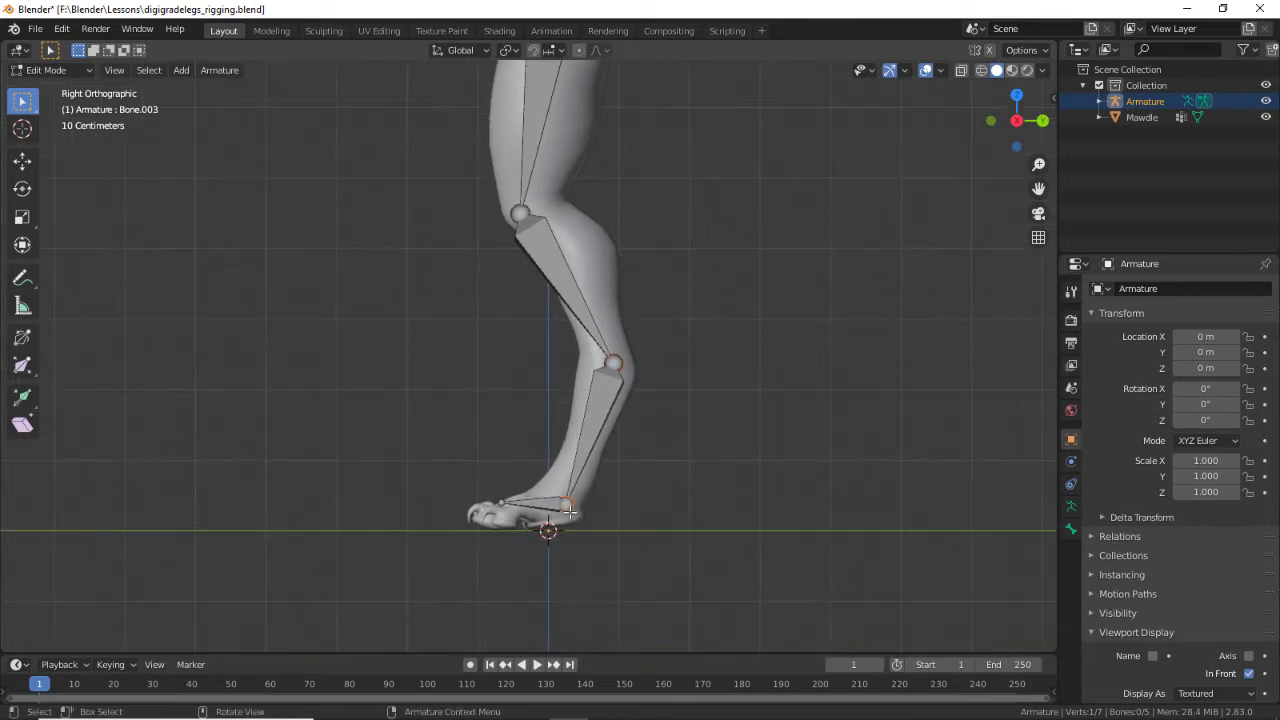
{"action": "key", "text": "e"}
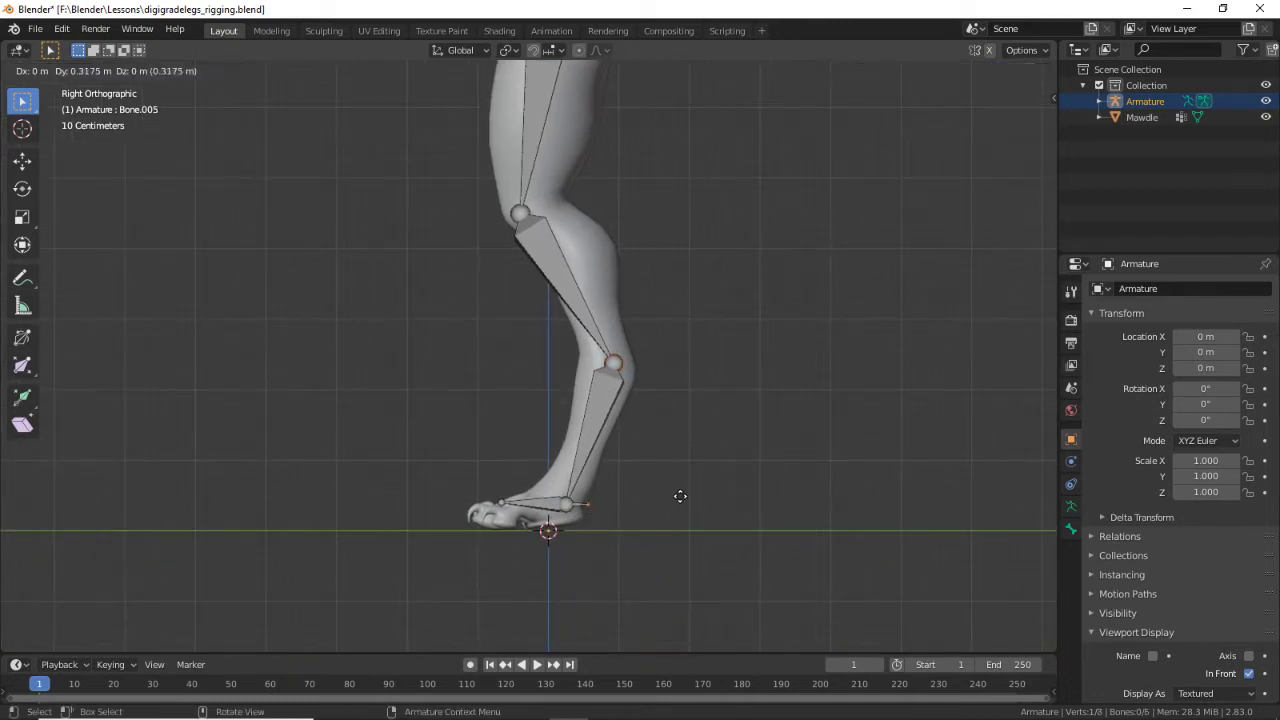
{"action": "key", "text": "y"}
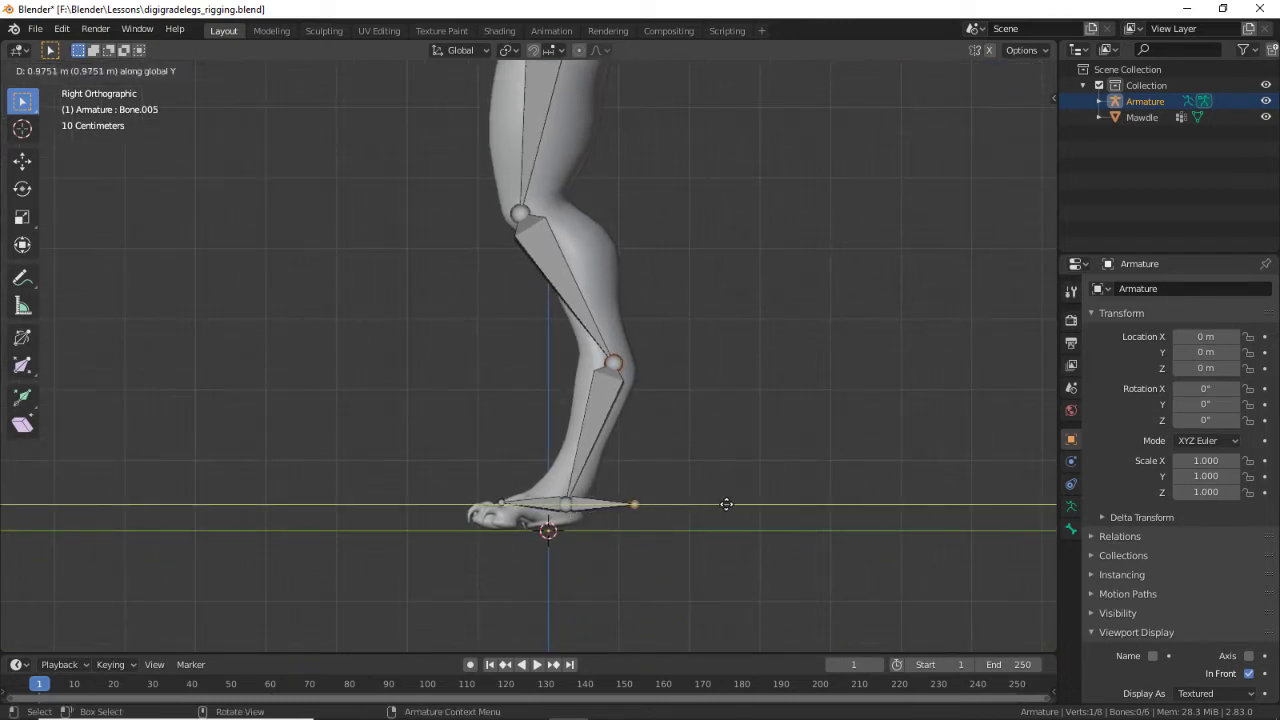
{"action": "left_click", "coordinate": [726, 504]}
Step: Extrude a second Y-aligned bone from the ankle joint and select both new bones
{"action": "left_click", "coordinate": [612, 363]}
{"action": "key", "text": "g"}
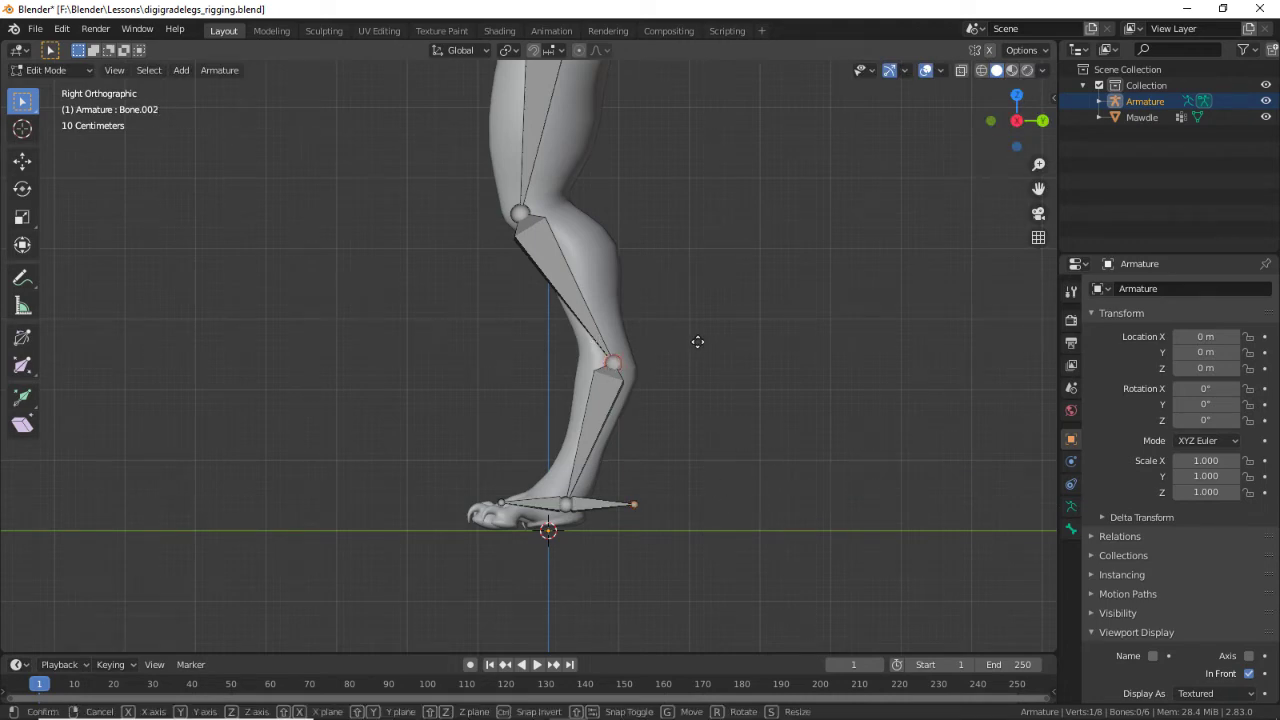
{"action": "right_click", "coordinate": [737, 349]}
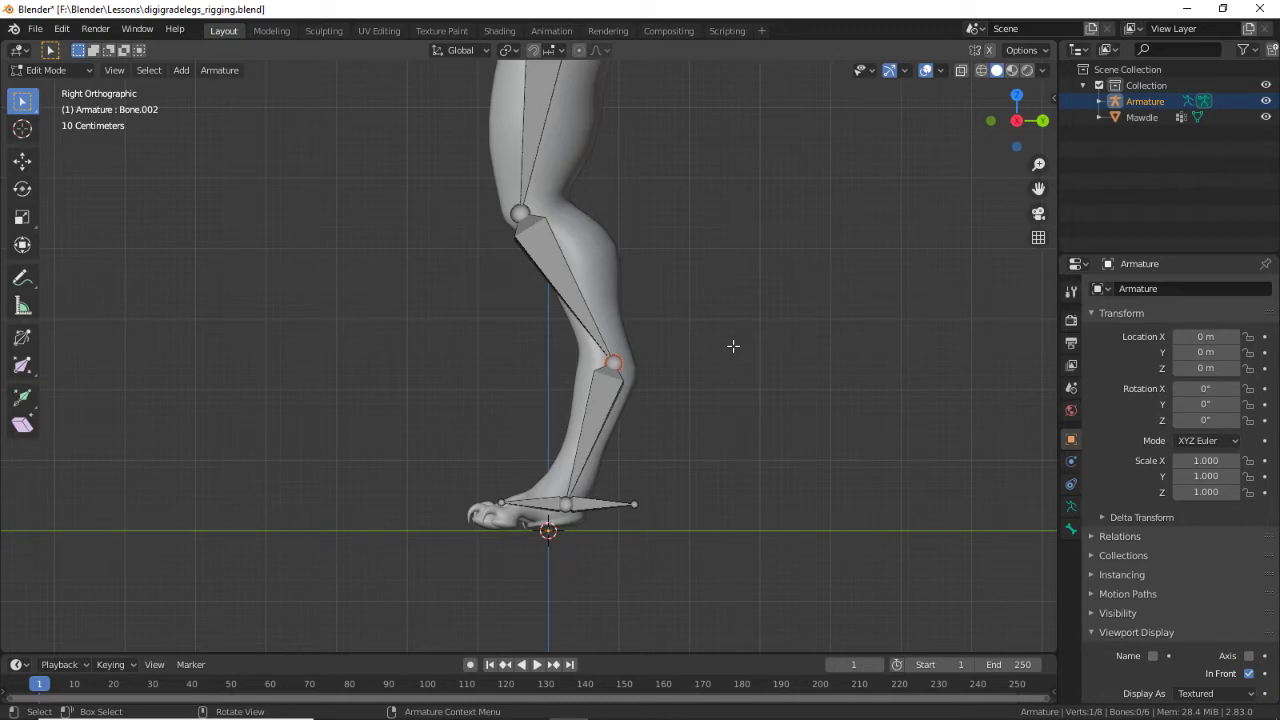
{"action": "key", "text": "e"}
{"action": "key", "text": "y"}
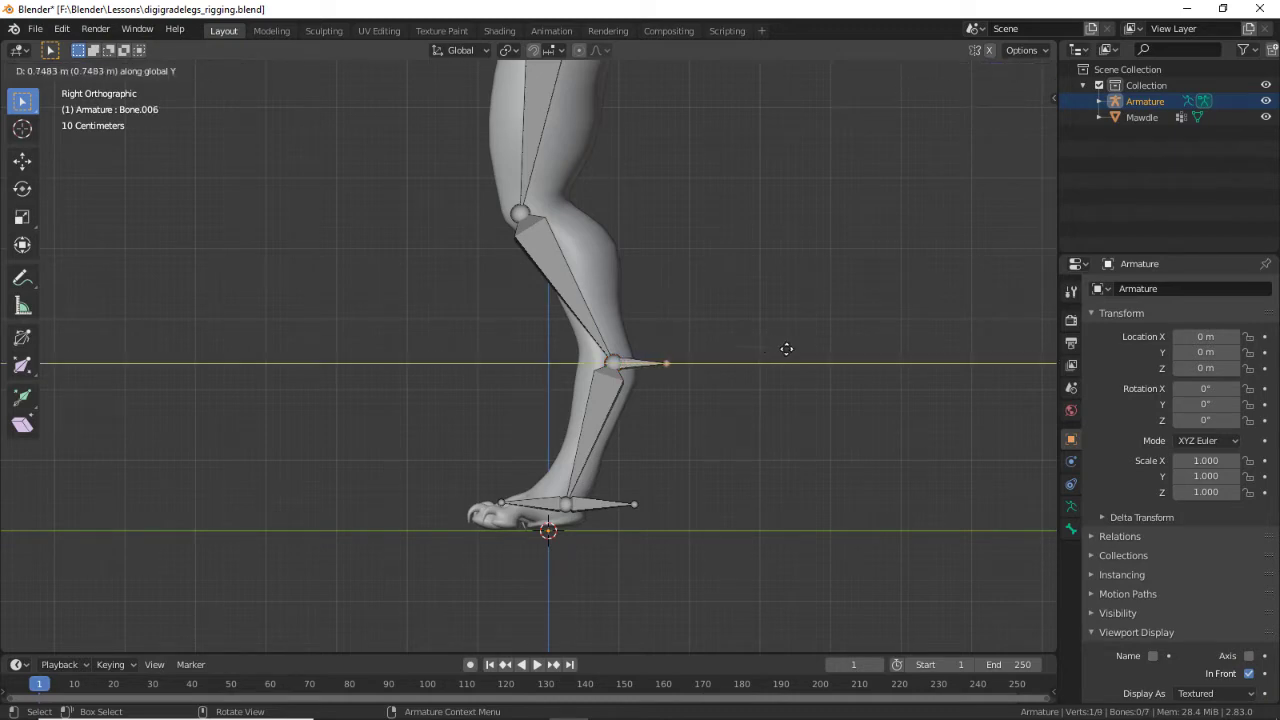
{"action": "left_click", "coordinate": [790, 350]}
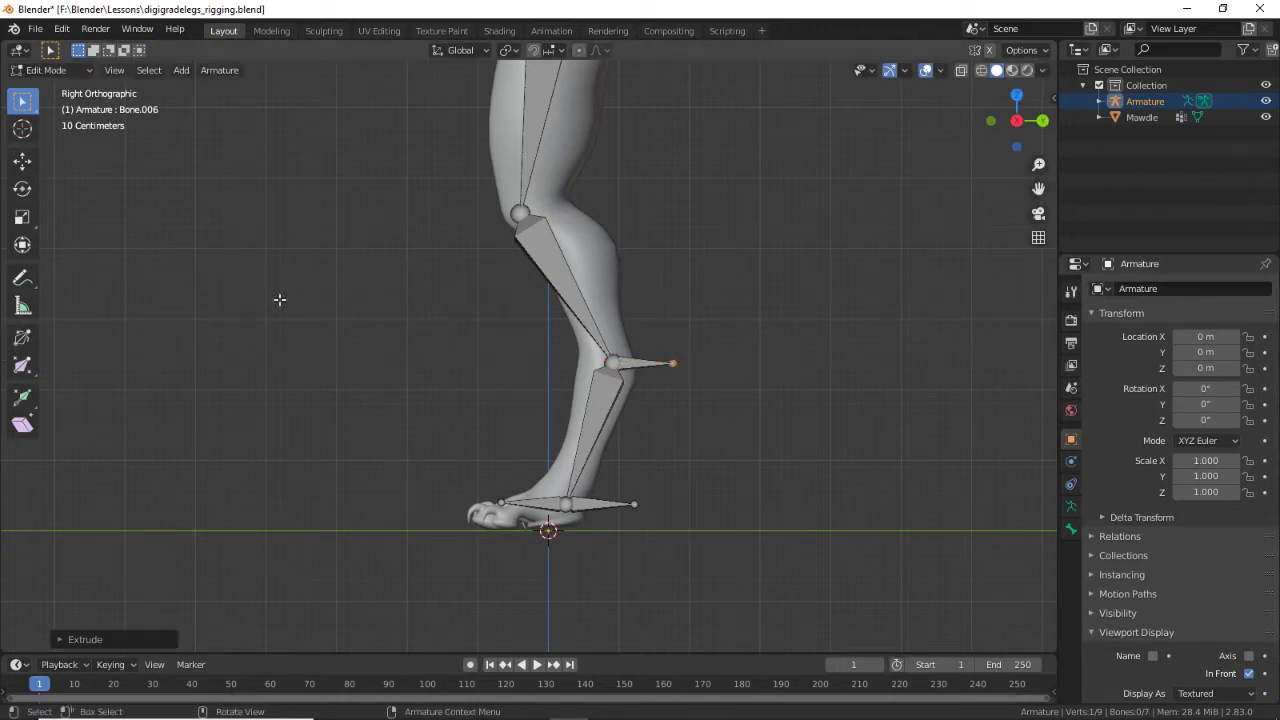
{"action": "left_click", "coordinate": [643, 362]}
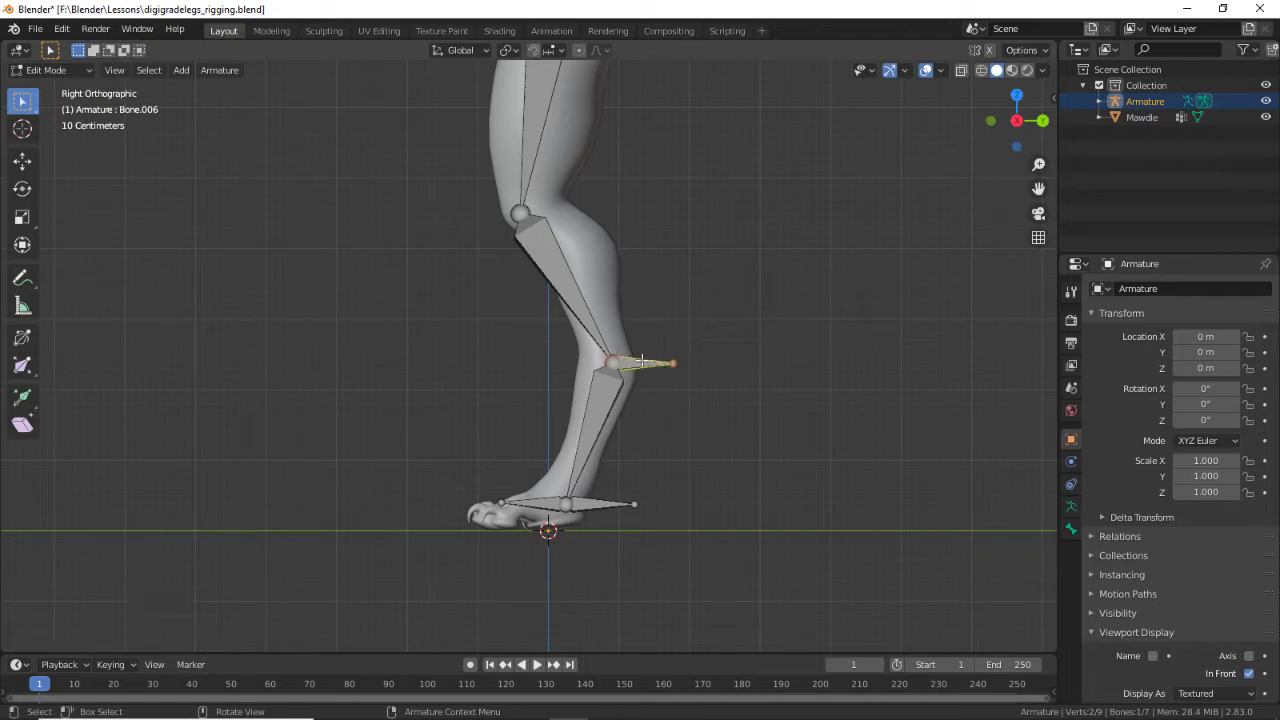
{"action": "left_click", "coordinate": [618, 502], "text": "shift"}
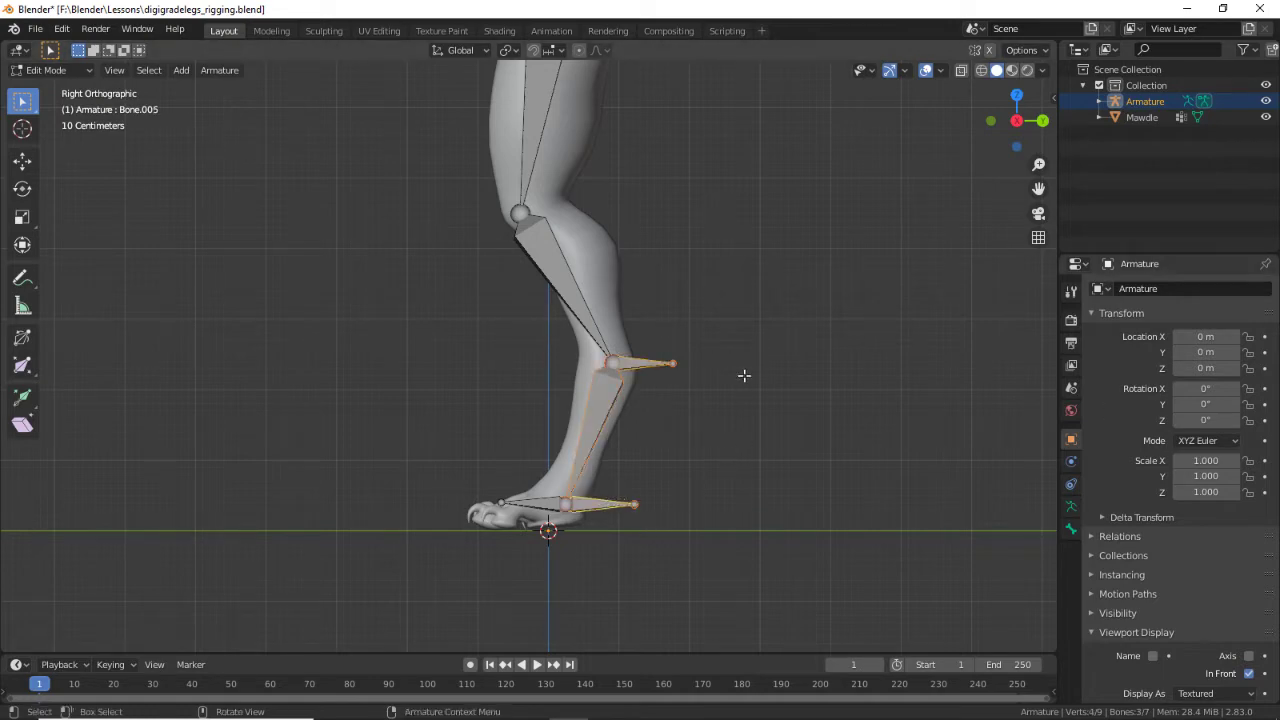
Step: Clear the parent of the ankle spur bone and the foot spur bone with Alt+P
{"action": "left_click", "coordinate": [633, 370]}
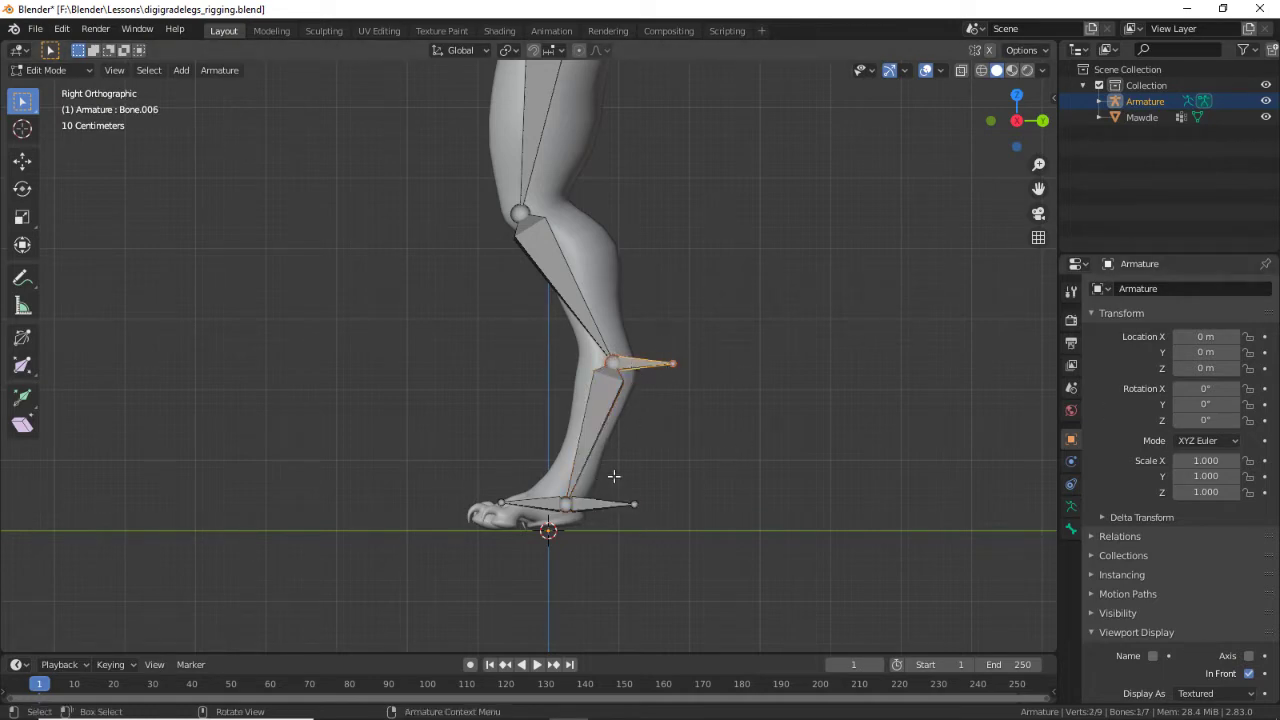
{"action": "left_click", "coordinate": [611, 503]}
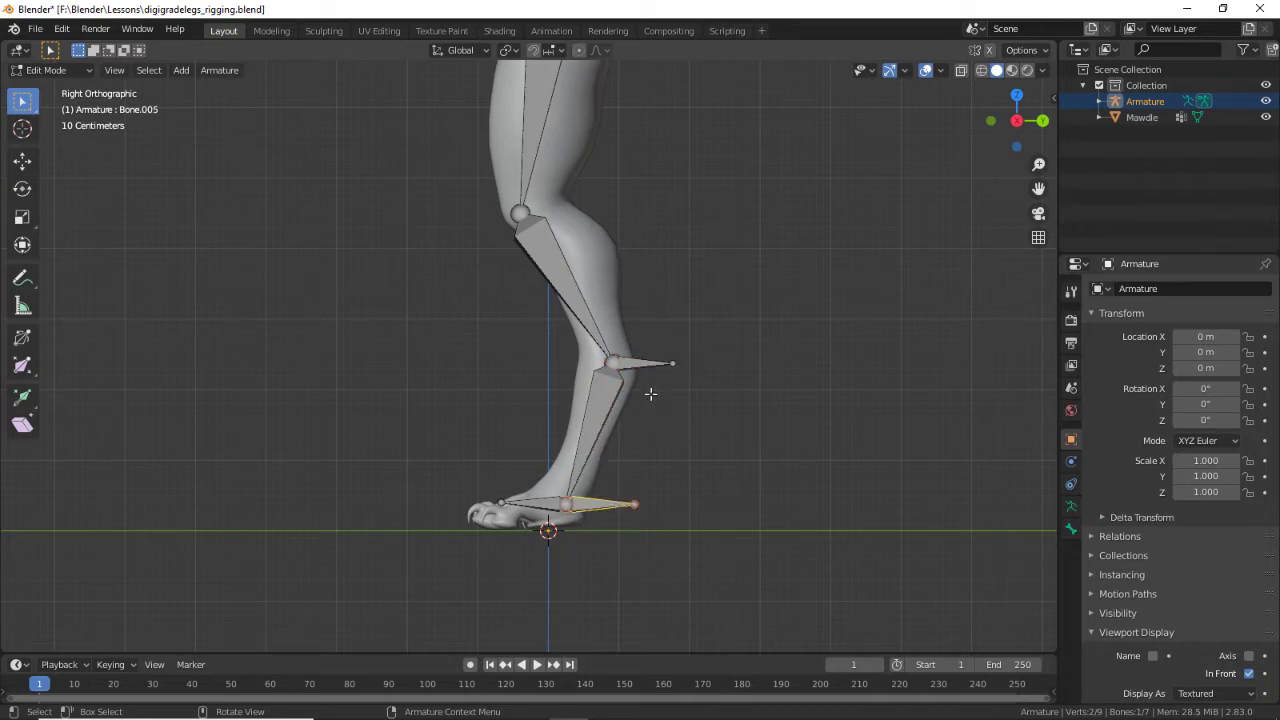
{"action": "left_click", "coordinate": [663, 360]}
{"action": "key", "text": "alt+p"}
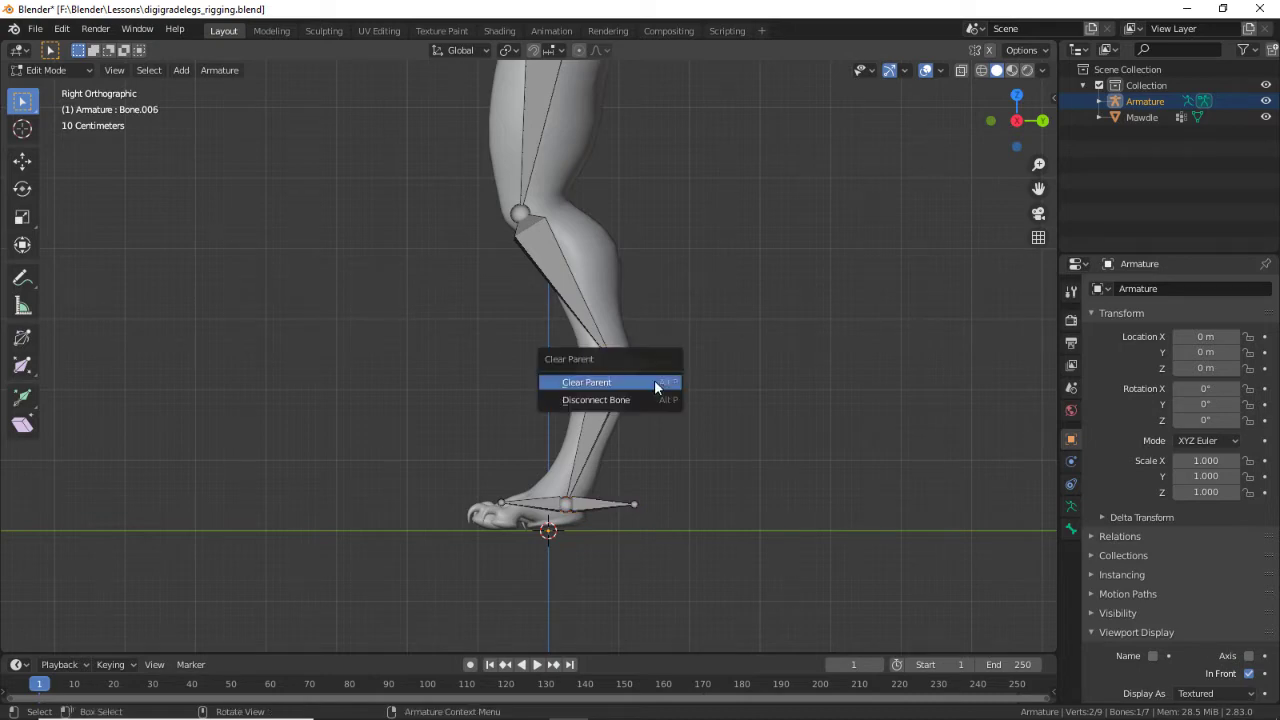
{"action": "left_click", "coordinate": [654, 380]}
{"action": "left_click", "coordinate": [606, 508]}
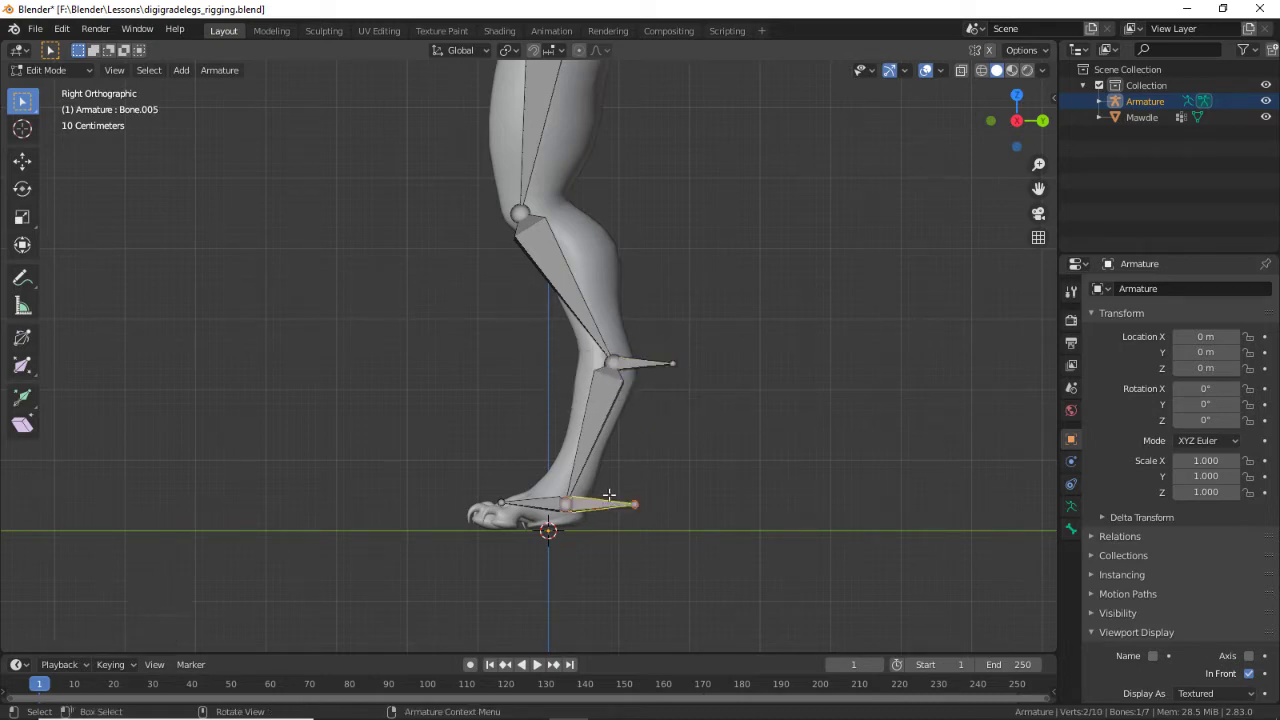
{"action": "key", "text": "alt+p"}
{"action": "left_click", "coordinate": [613, 497]}
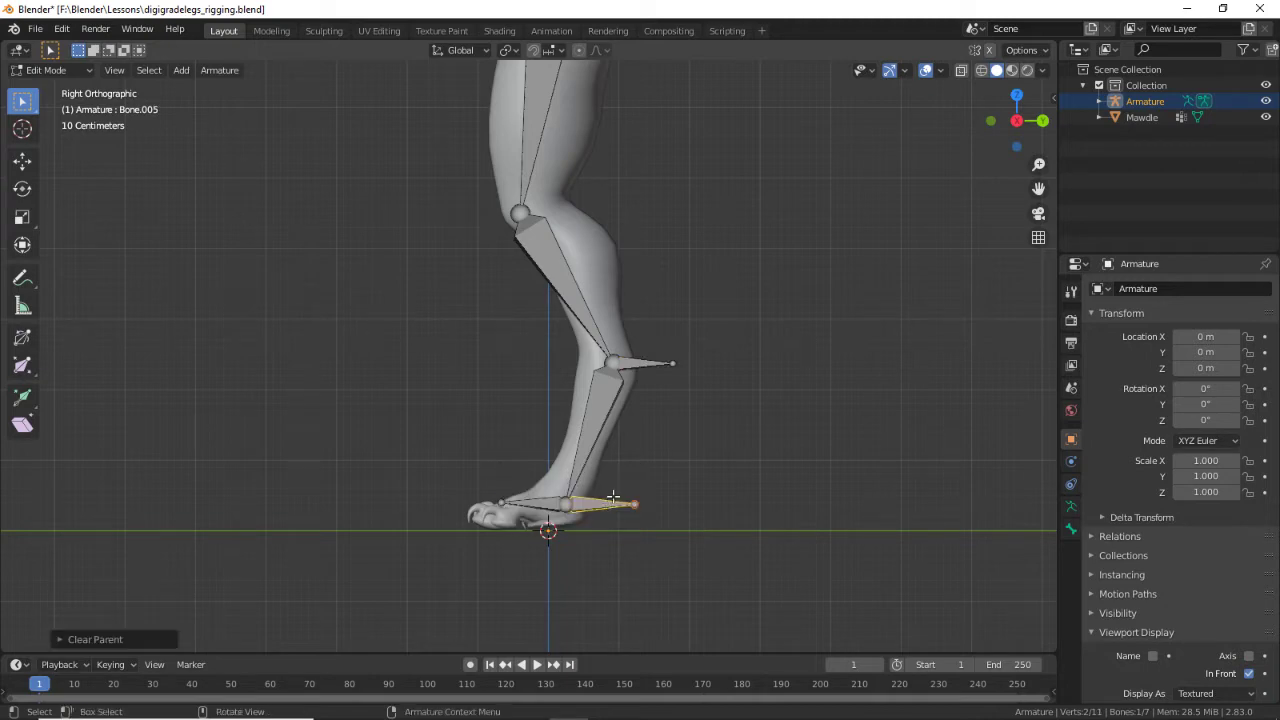
{"action": "left_click", "coordinate": [737, 386]}
{"action": "middle_click_drag", "start_coordinate": [750, 417], "coordinate": [681, 425]}
{"action": "left_click", "coordinate": [650, 395]}
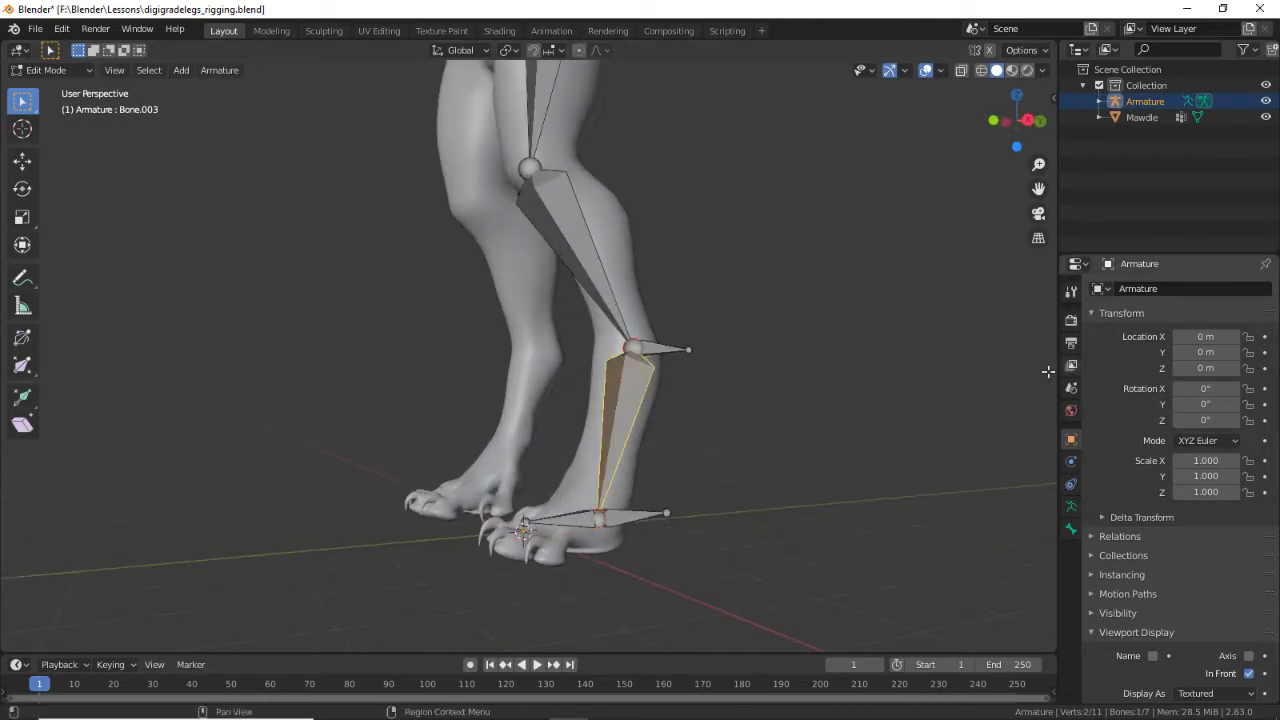
{"action": "scroll", "coordinate": [775, 343], "scroll_direction": "down", "scroll_amount": 1}
{"action": "middle_click_drag", "start_coordinate": [775, 343], "coordinate": [766, 429]}
{"action": "left_click", "coordinate": [575, 558]}
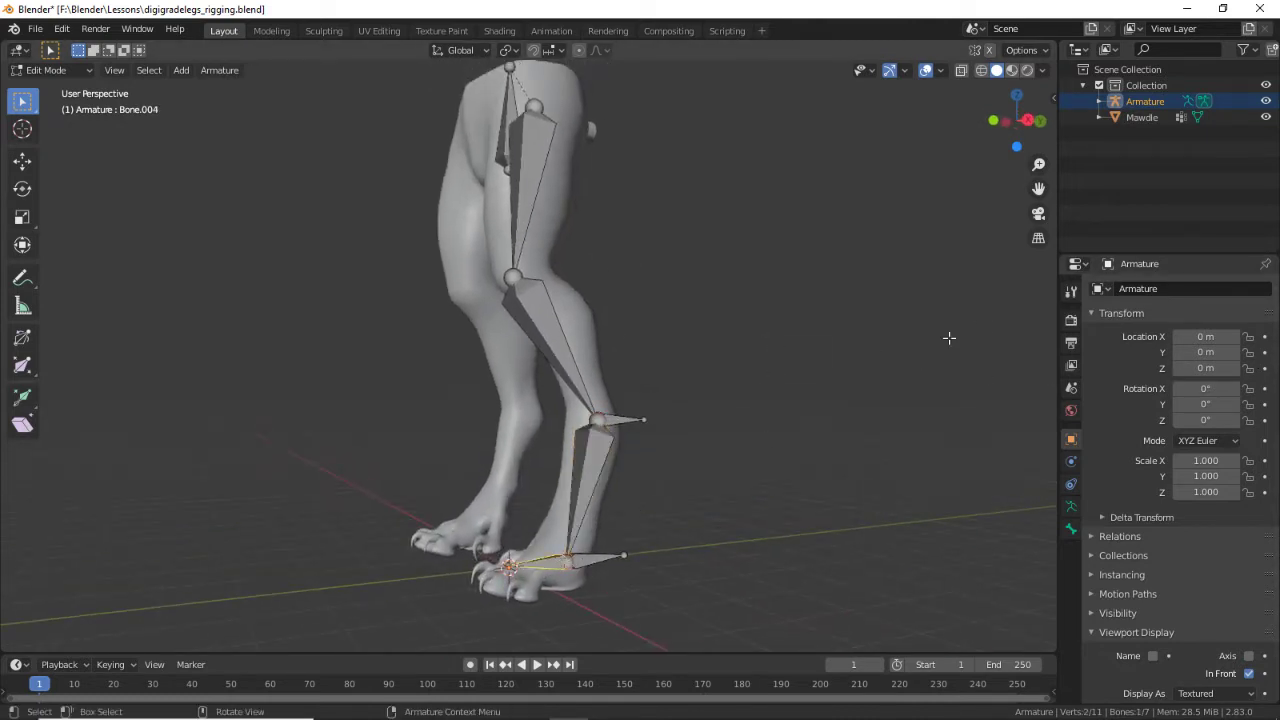
{"action": "left_click", "coordinate": [1165, 288]}
{"action": "key", "text": "BackSpace"}
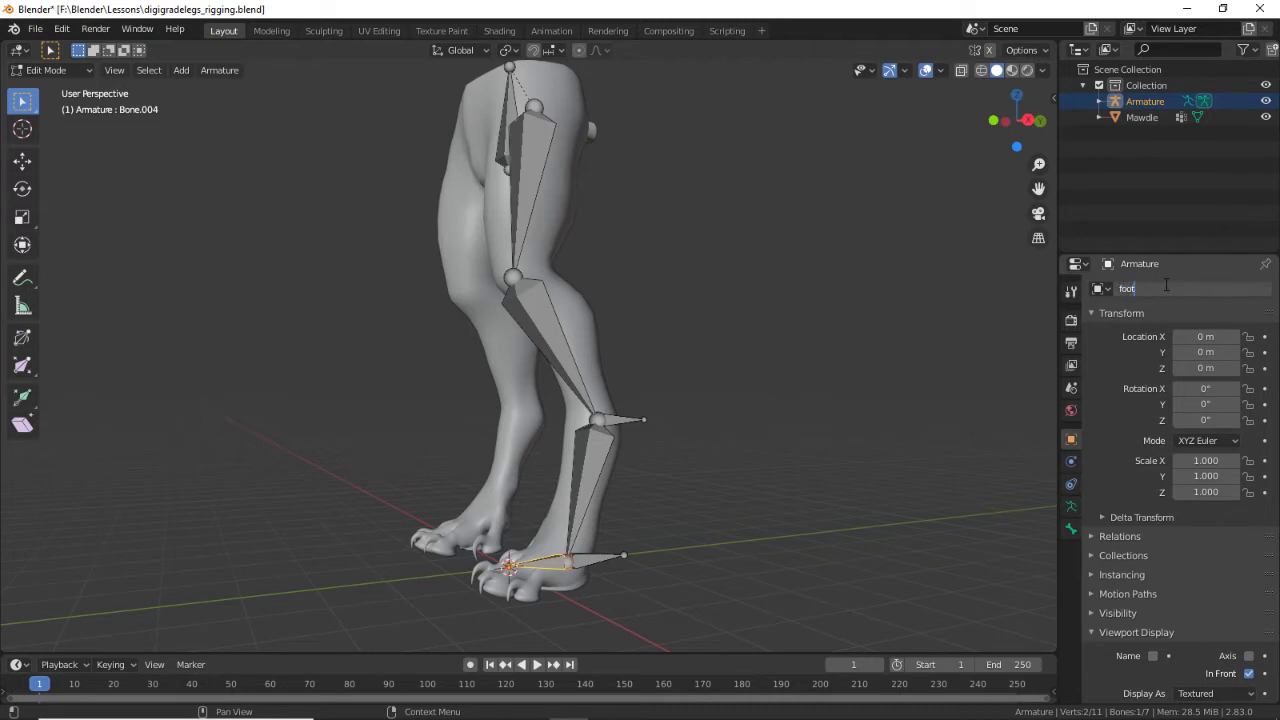
{"action": "key", "text": "Return"}
{"action": "left_click", "coordinate": [590, 472]}
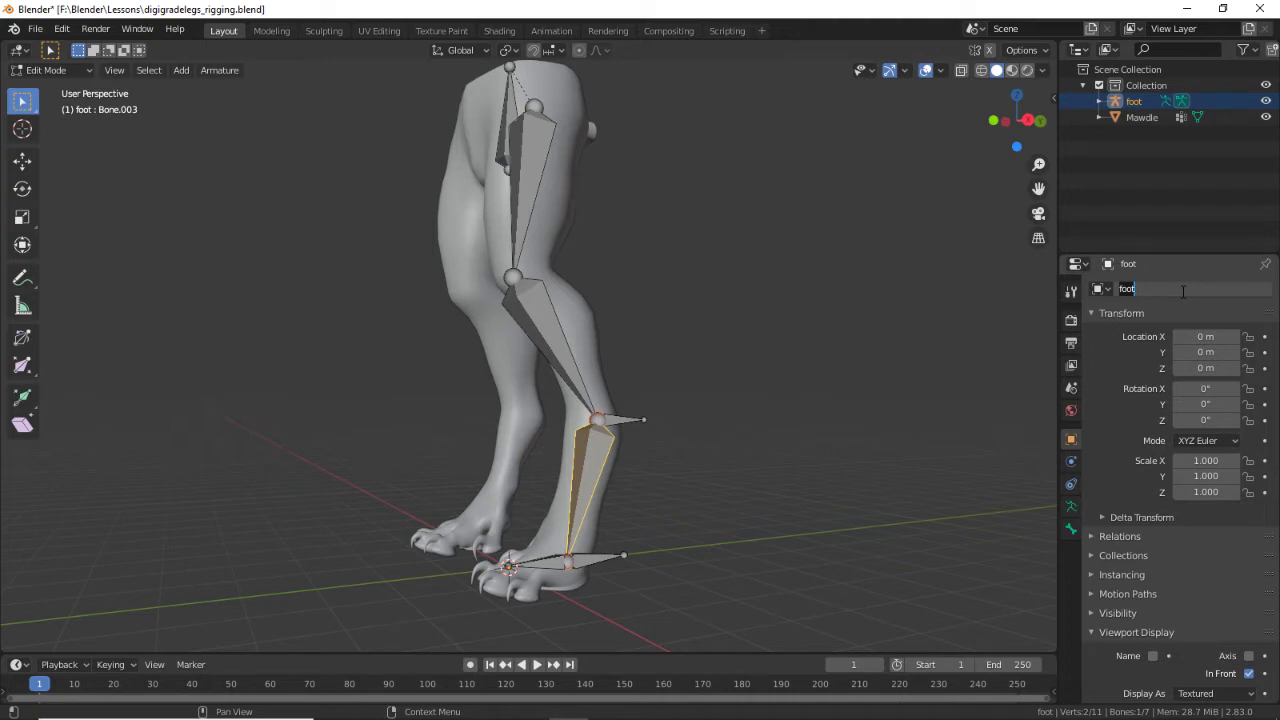
{"action": "key", "text": "BackSpace"}
{"action": "key", "text": "Return"}
{"action": "left_click", "coordinate": [543, 563]}
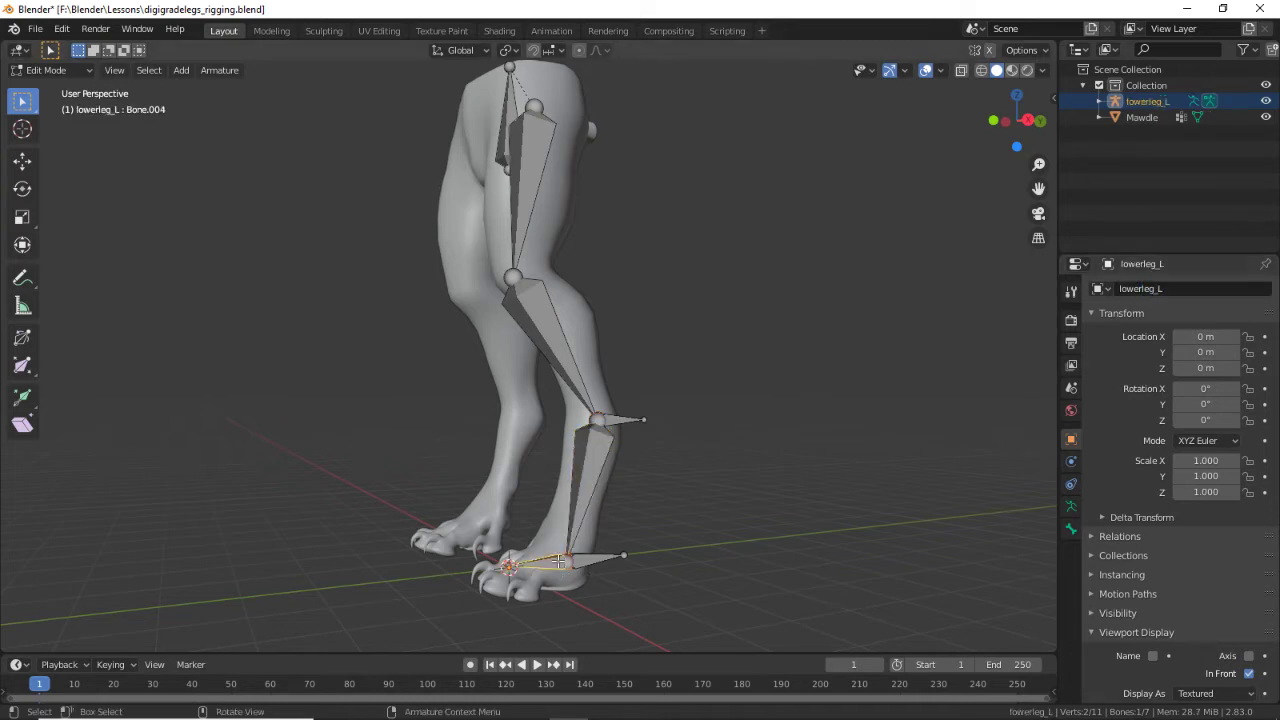
{"action": "left_click", "coordinate": [581, 507]}
{"action": "left_click", "coordinate": [551, 567]}
{"action": "left_click", "coordinate": [587, 562]}
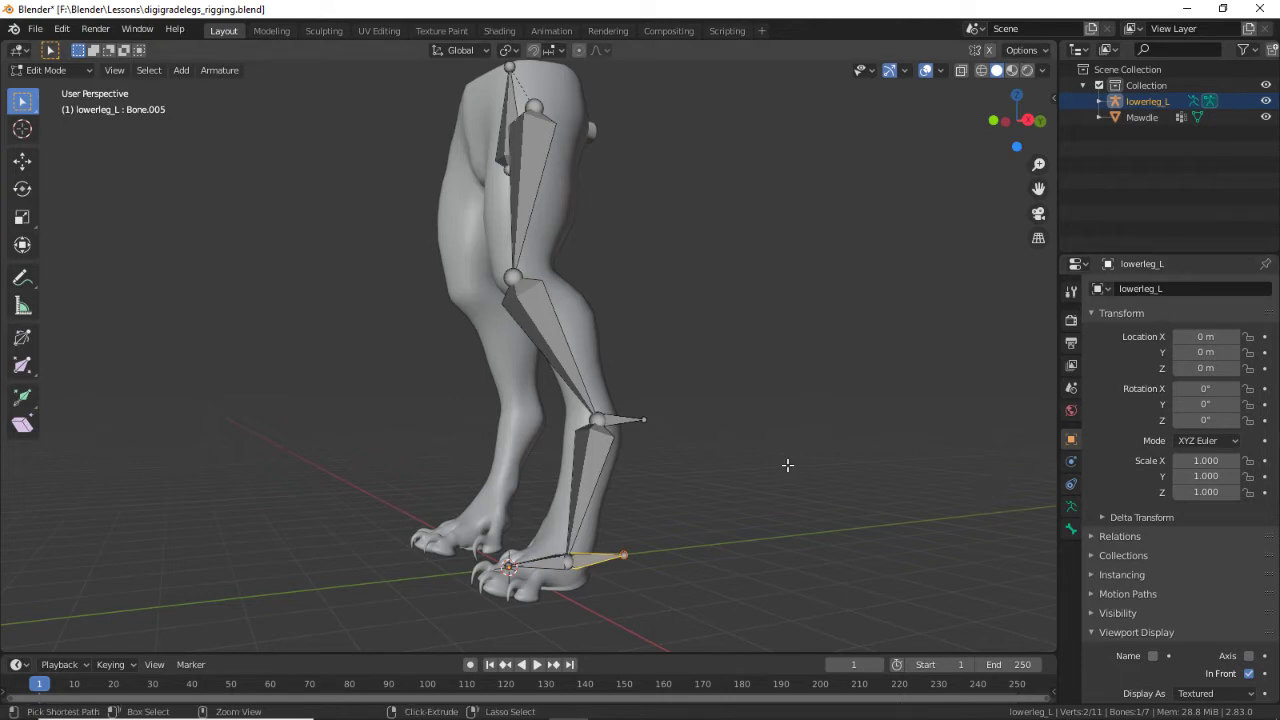
{"action": "key", "text": "ctrl+z"}
{"action": "key", "text": "ctrl+z"}
{"action": "key", "text": "ctrl+z"}
{"action": "key", "text": "ctrl+z"}
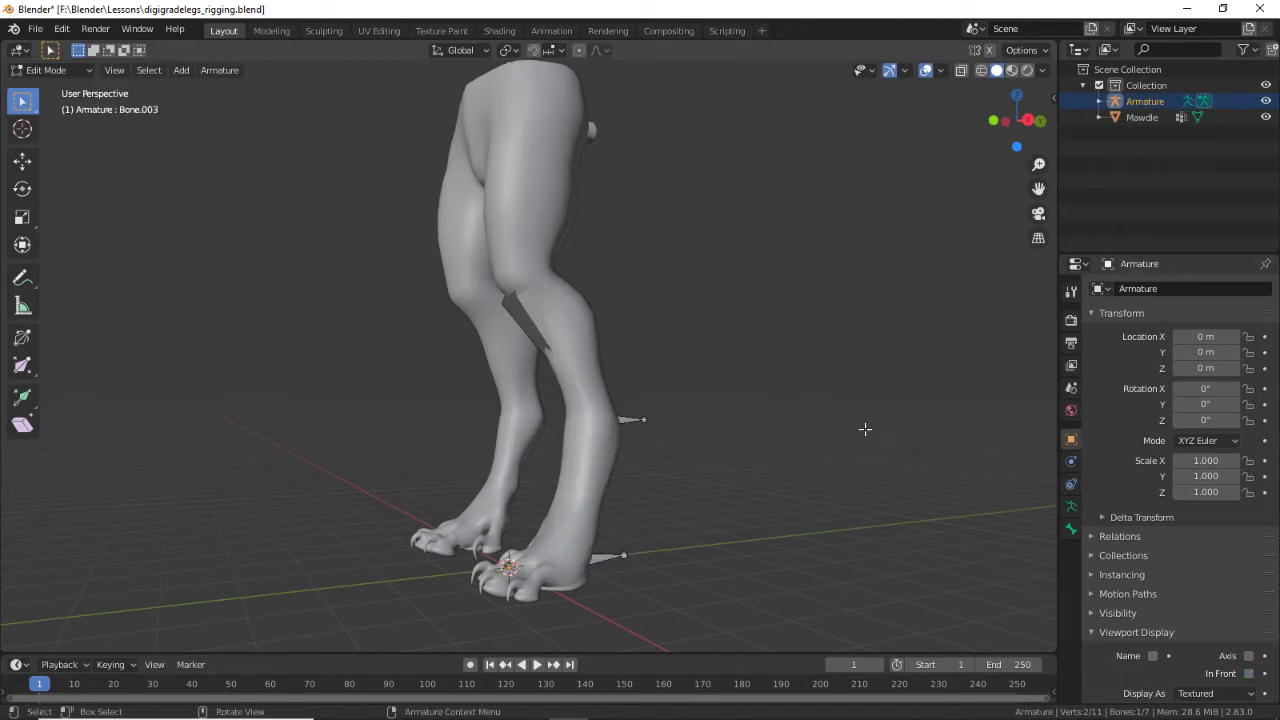
{"action": "left_click", "coordinate": [478, 354]}
{"action": "scroll", "coordinate": [1177, 623], "scroll_direction": "down", "scroll_amount": 2}
Step: Turn In Front back on and rename the foot bone to foot_L
{"action": "left_click", "coordinate": [1250, 631]}
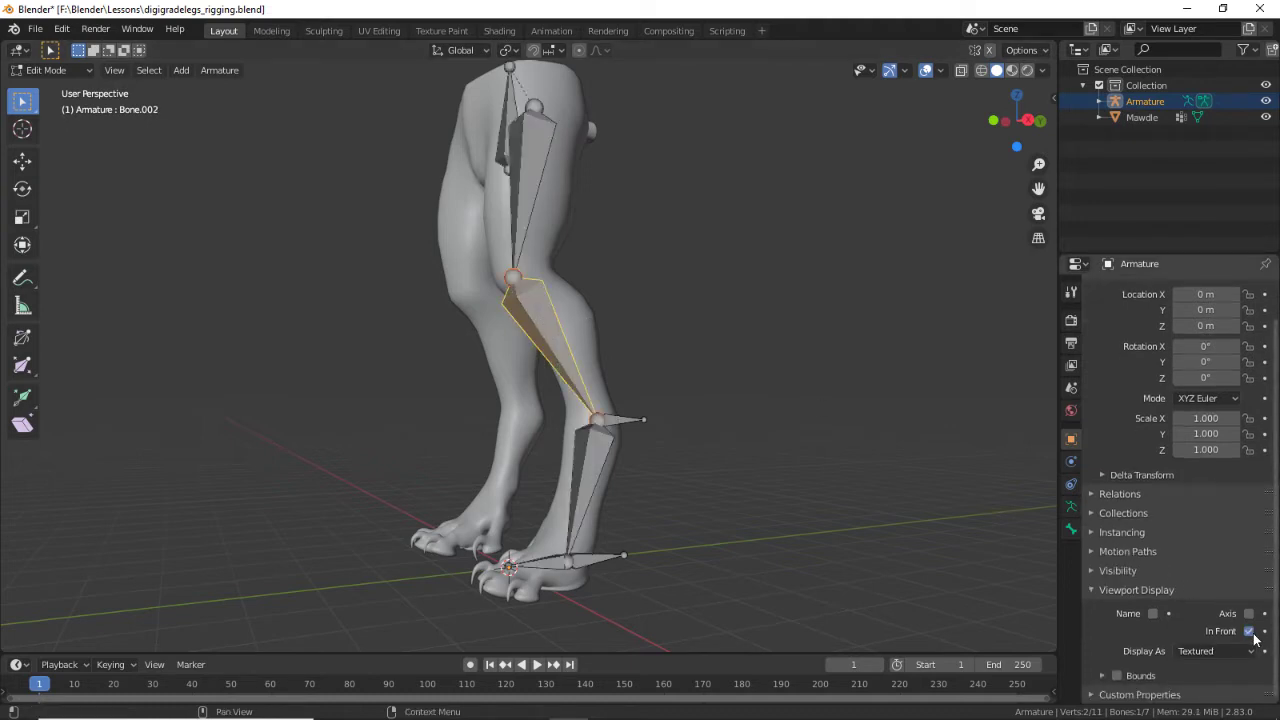
{"action": "left_click", "coordinate": [537, 569]}
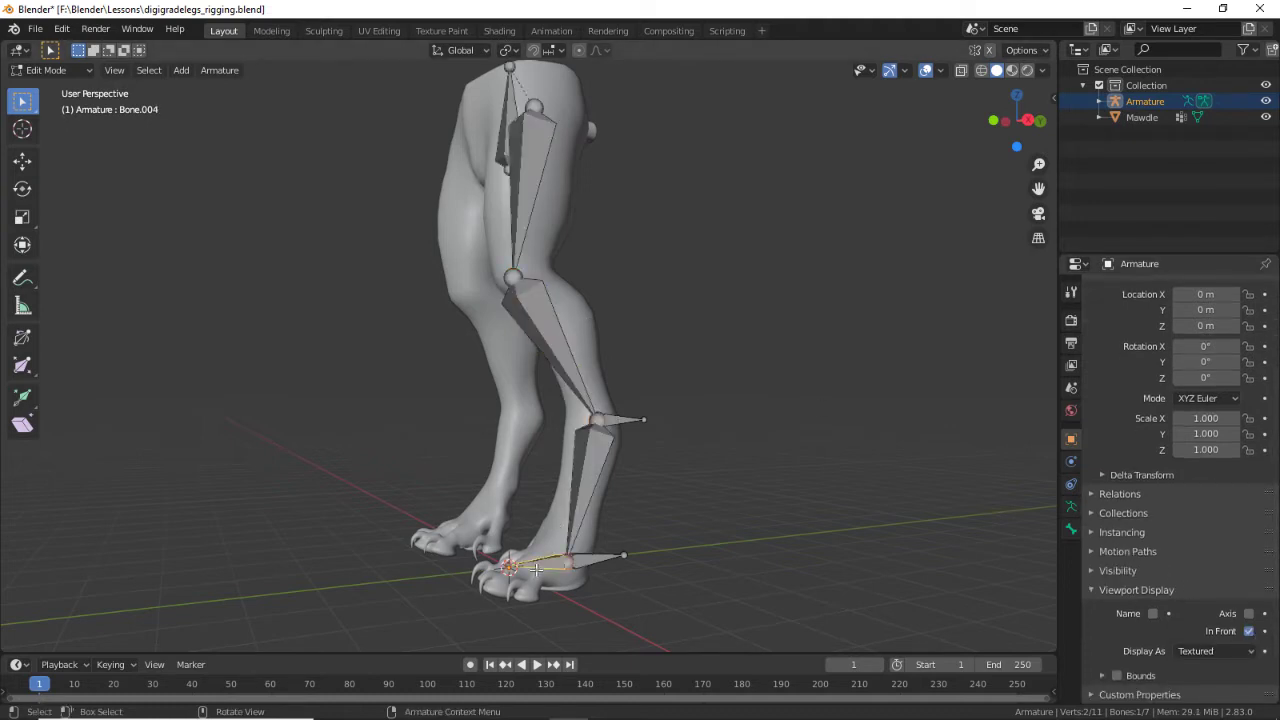
{"action": "left_click", "coordinate": [1069, 528]}
{"action": "left_click", "coordinate": [1171, 289]}
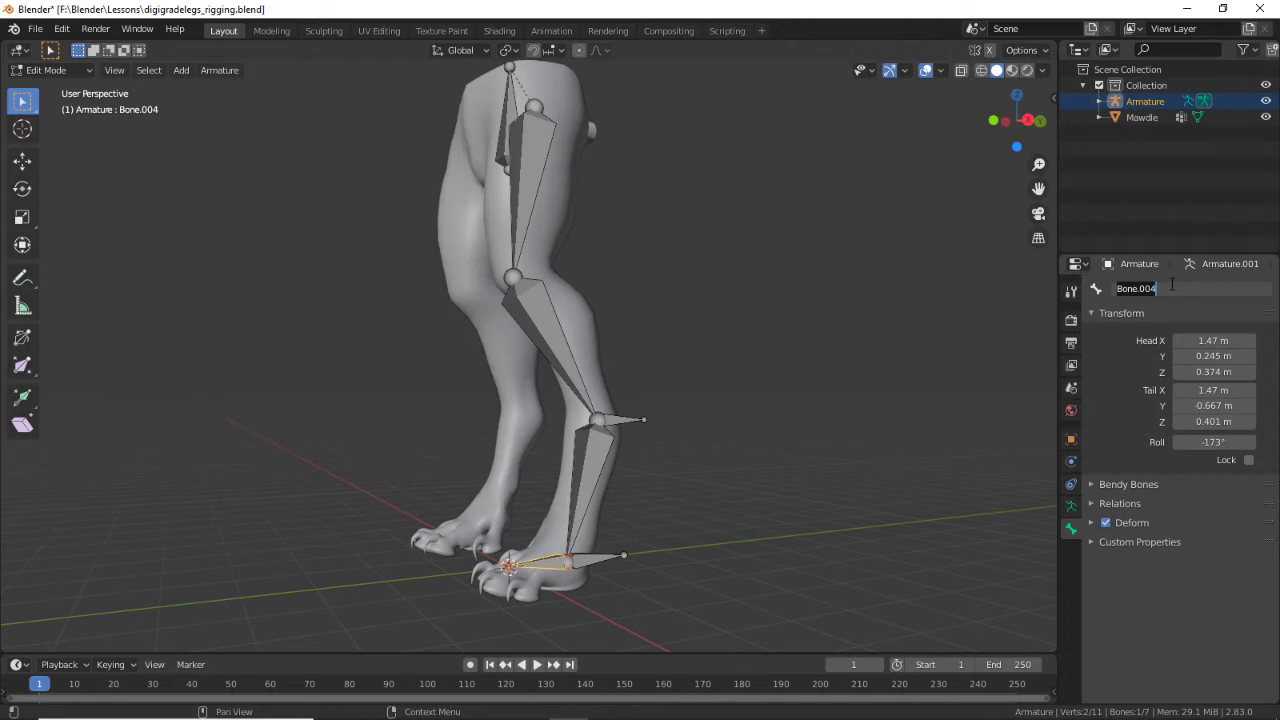
{"action": "type", "text": "foot_L"}
{"action": "left_click", "coordinate": [599, 432]}
Step: Rename the lower leg bone to 'Lower leg L' and the bone above the ankle to shin_L
{"action": "left_click", "coordinate": [599, 434]}
{"action": "double_click", "coordinate": [1195, 289]}
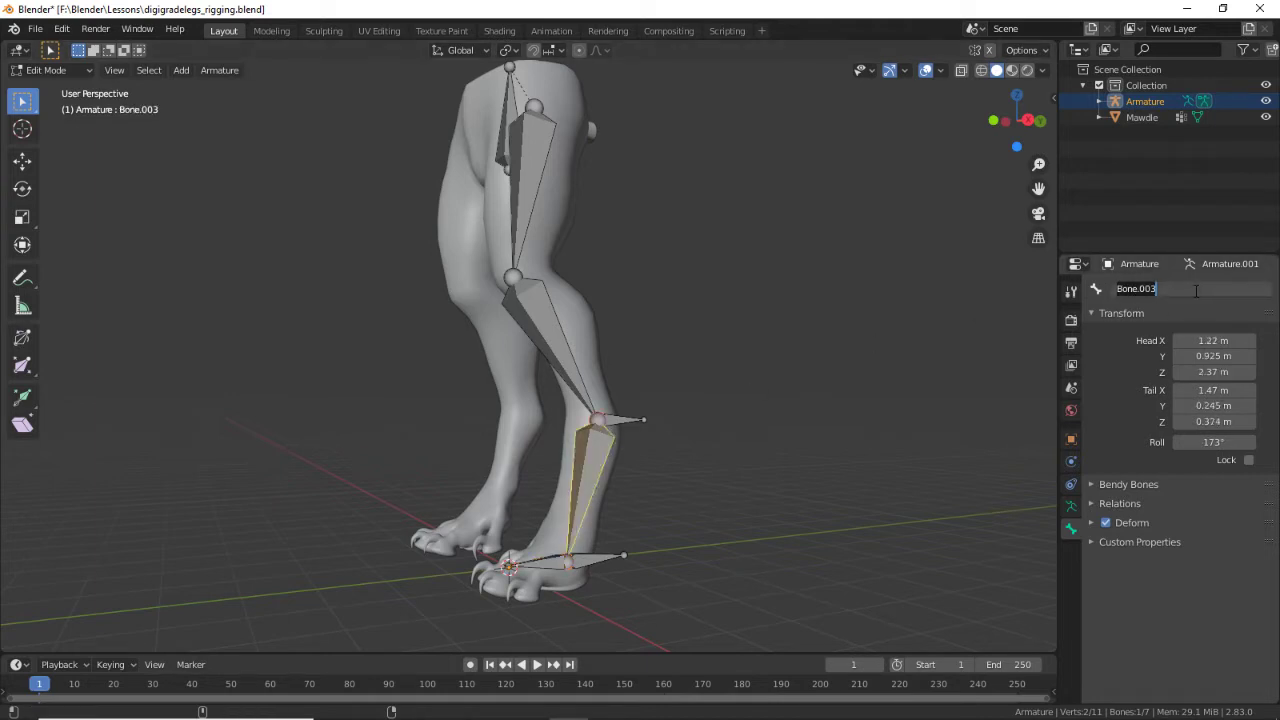
{"action": "type", "text": "Lower "}
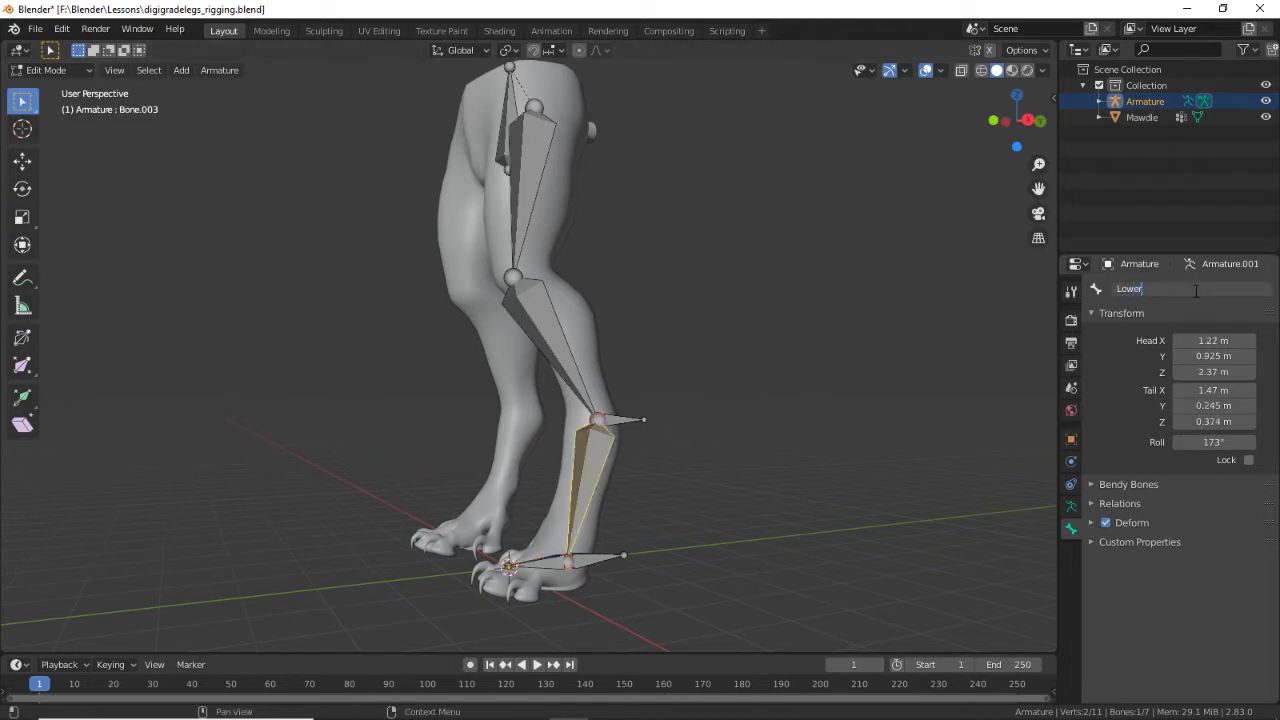
{"action": "type", "text": "leg L"}
{"action": "key", "text": "Return"}
{"action": "left_click", "coordinate": [535, 335]}
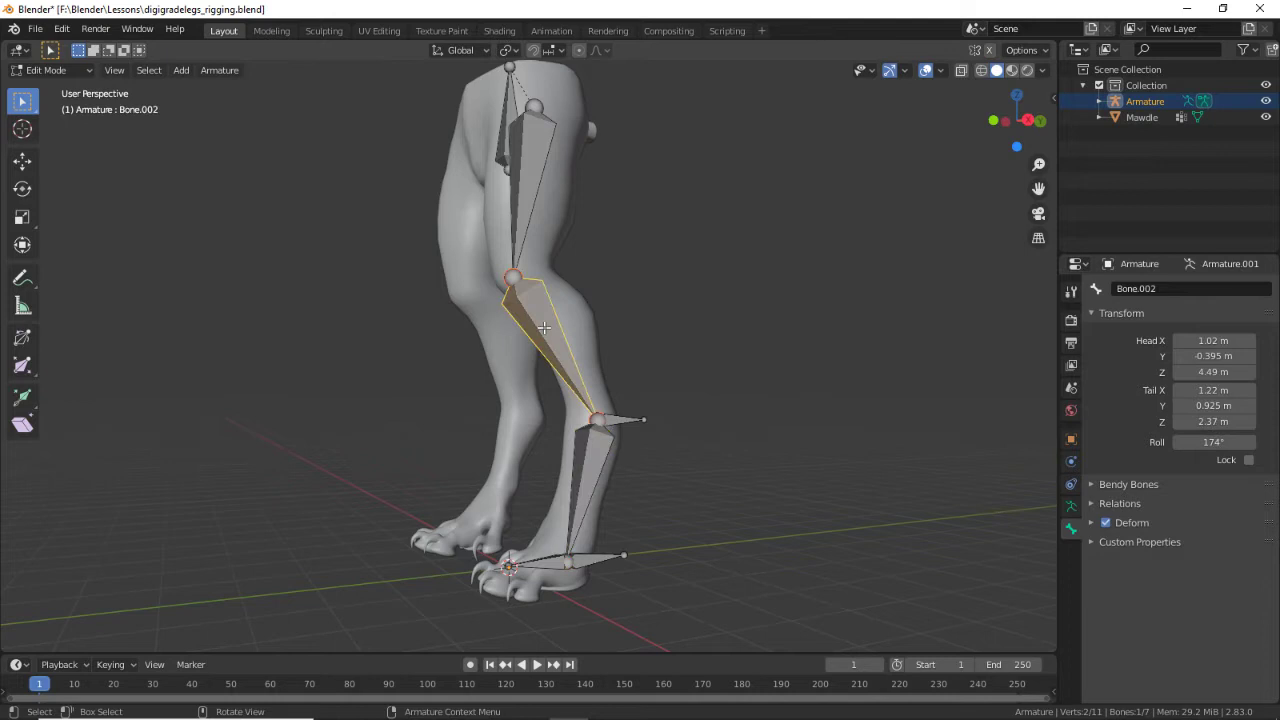
{"action": "left_click", "coordinate": [1175, 288]}
{"action": "type", "text": "shin L"}
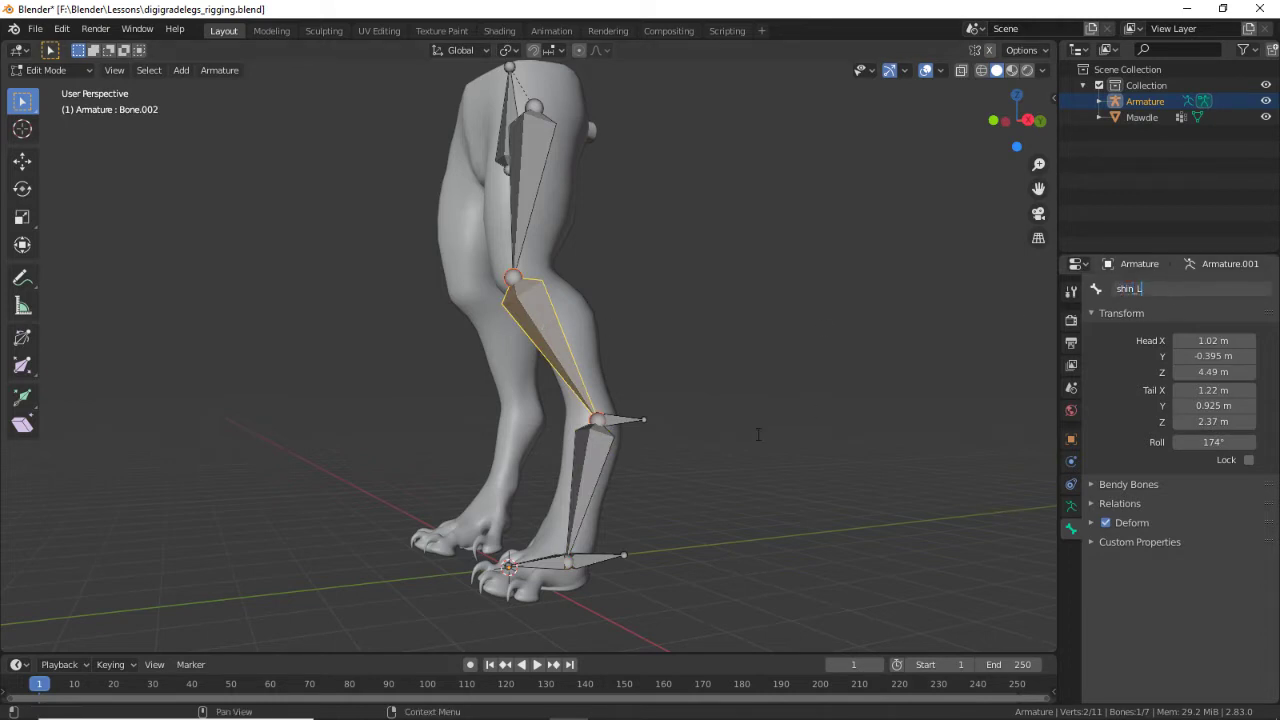
{"action": "key", "text": "Return"}
Step: Name the thigh bone thigh_L, the foot spur foot_IK_L and the ankle spur heel_IK_L
{"action": "left_click", "coordinate": [525, 207]}
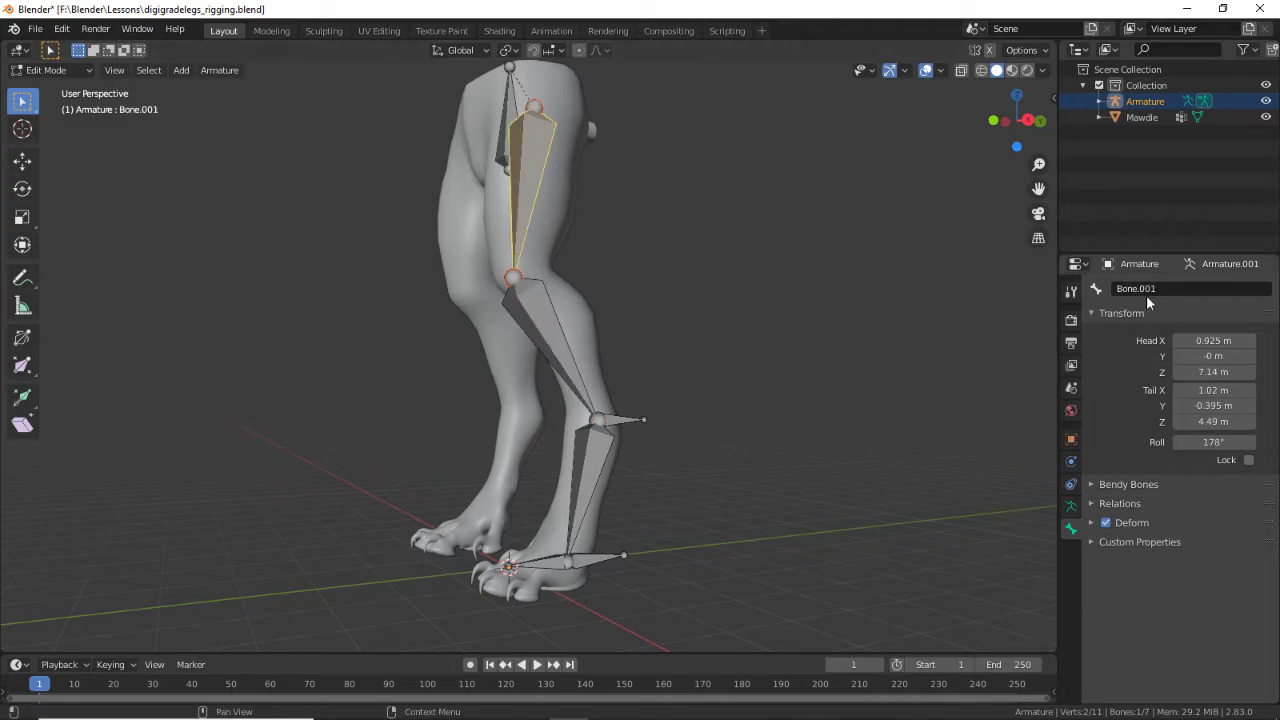
{"action": "left_click", "coordinate": [1175, 288]}
{"action": "type", "text": "thigh.L"}
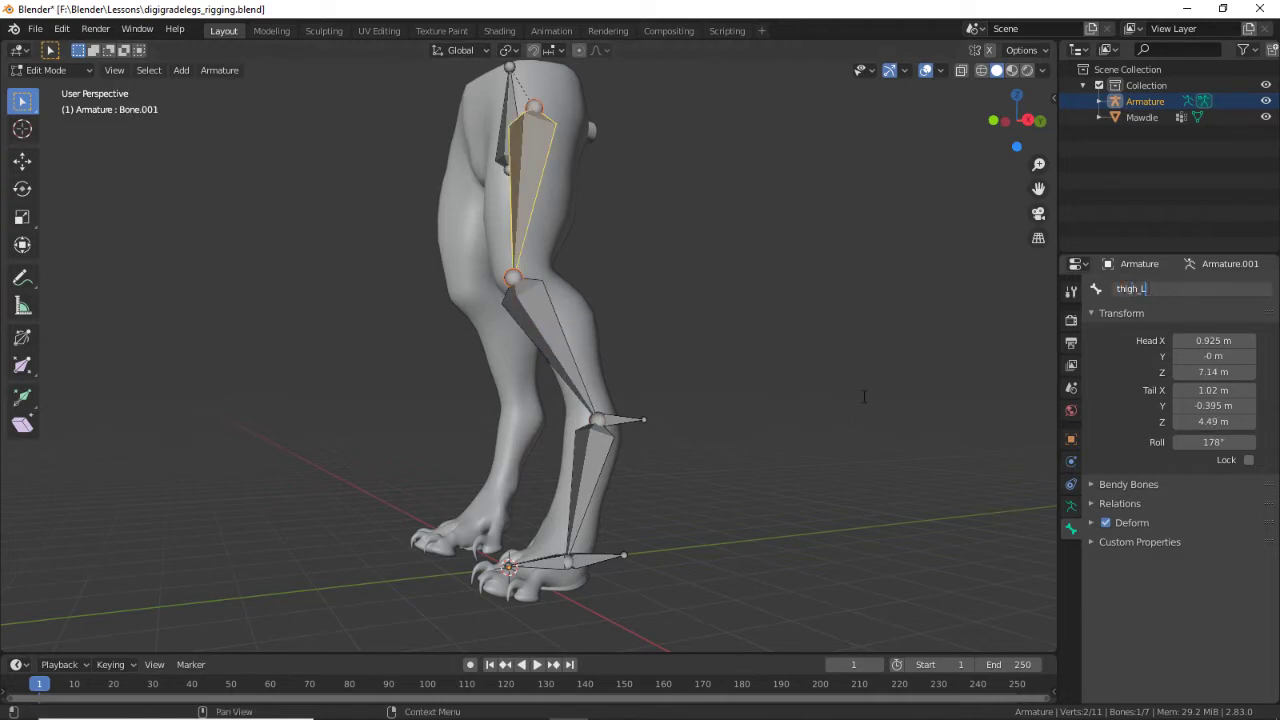
{"action": "key", "text": "Return"}
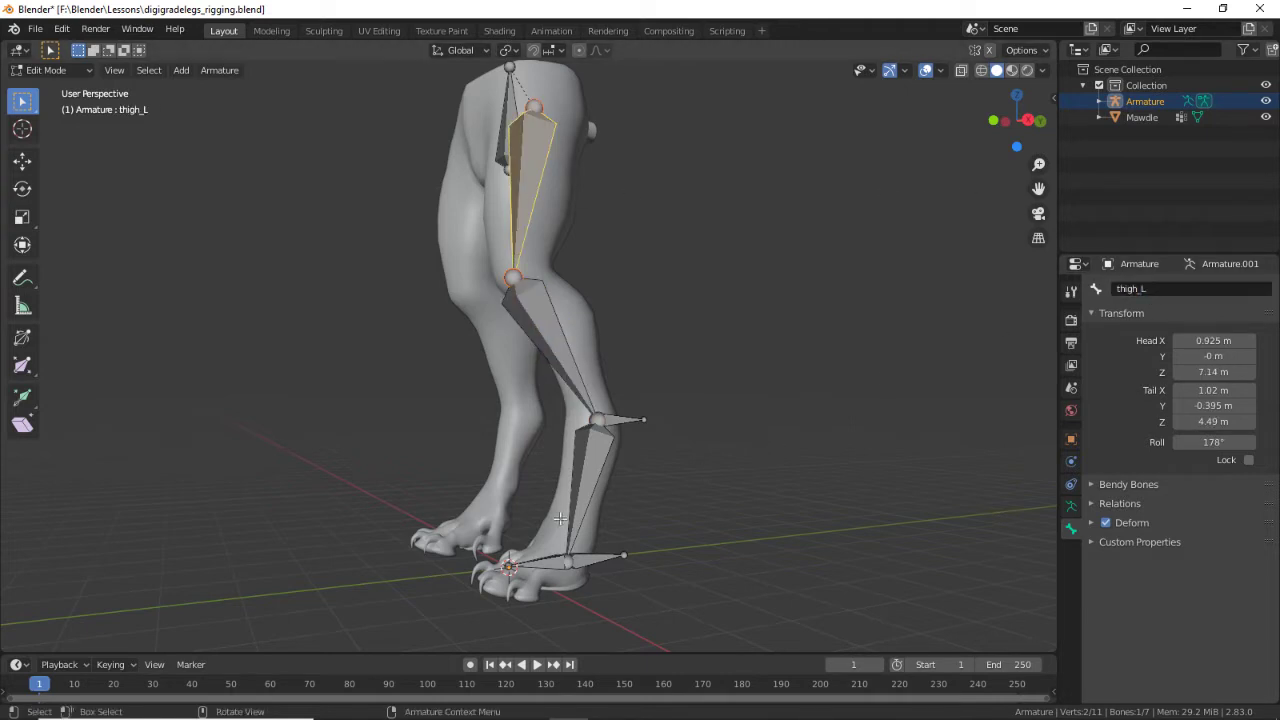
{"action": "left_click", "coordinate": [600, 558]}
{"action": "left_click", "coordinate": [1200, 289]}
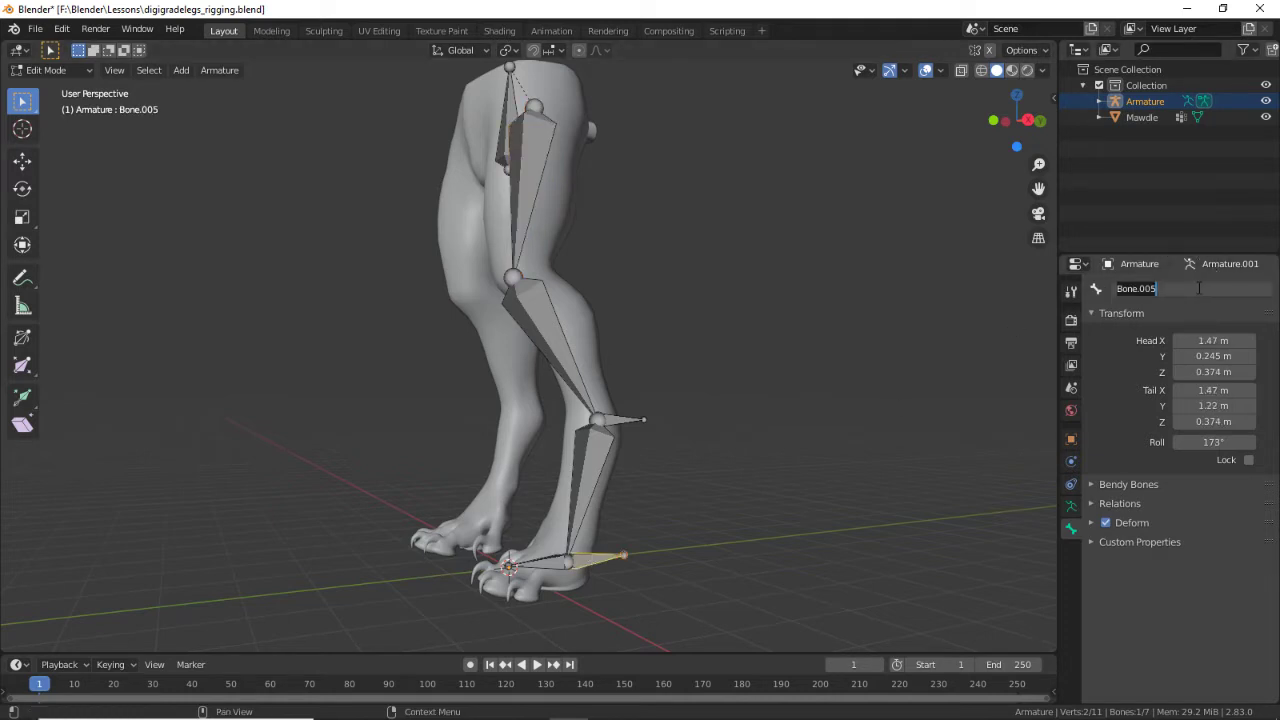
{"action": "type", "text": "foot_IK_L"}
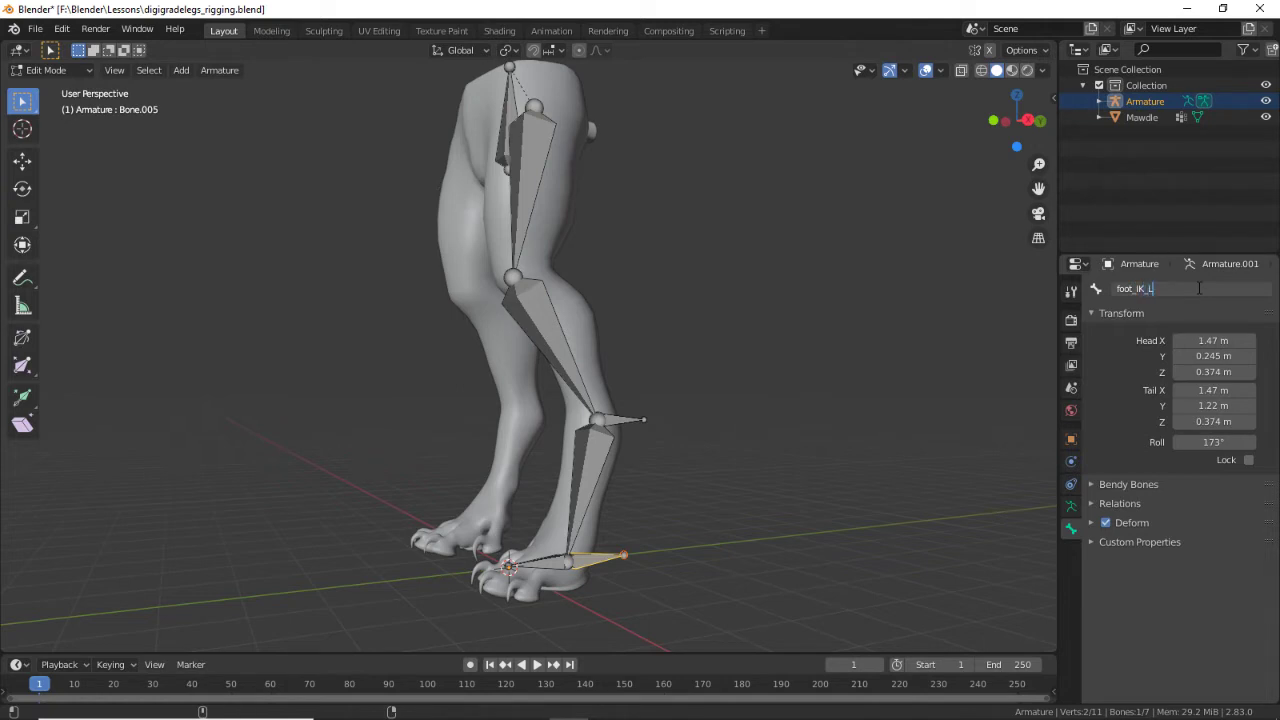
{"action": "left_click", "coordinate": [636, 424]}
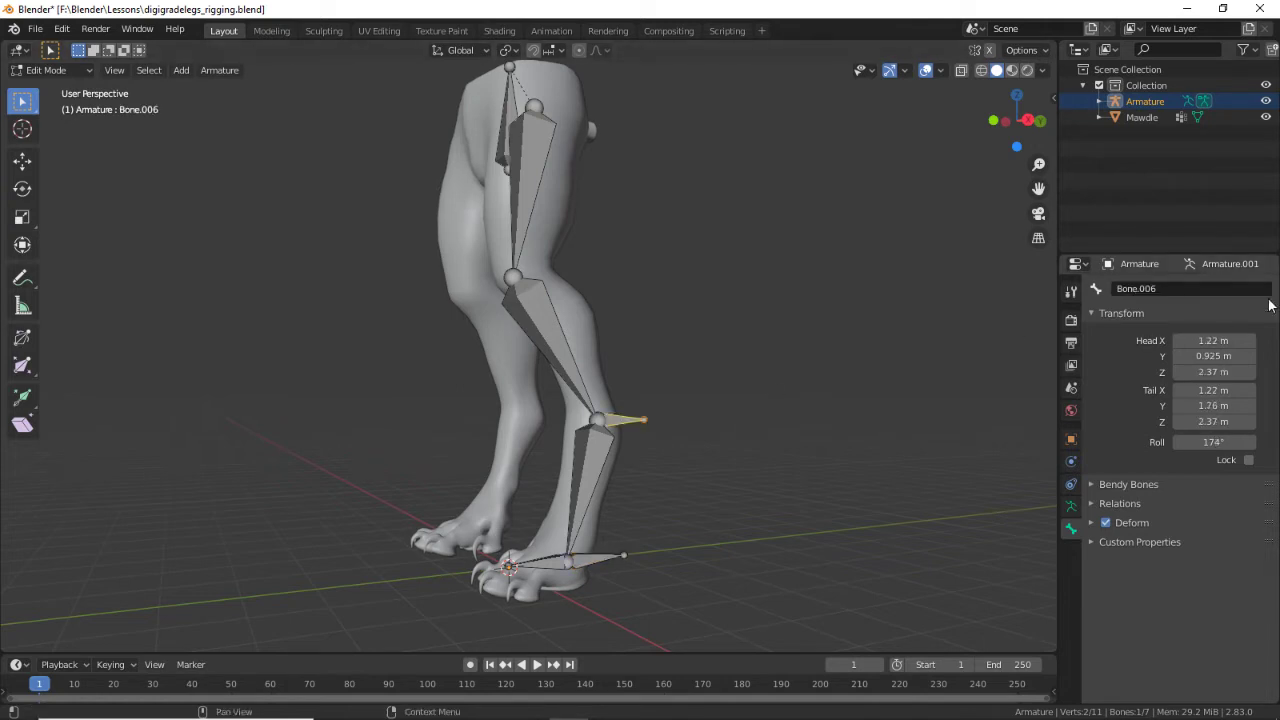
{"action": "left_click", "coordinate": [1208, 290]}
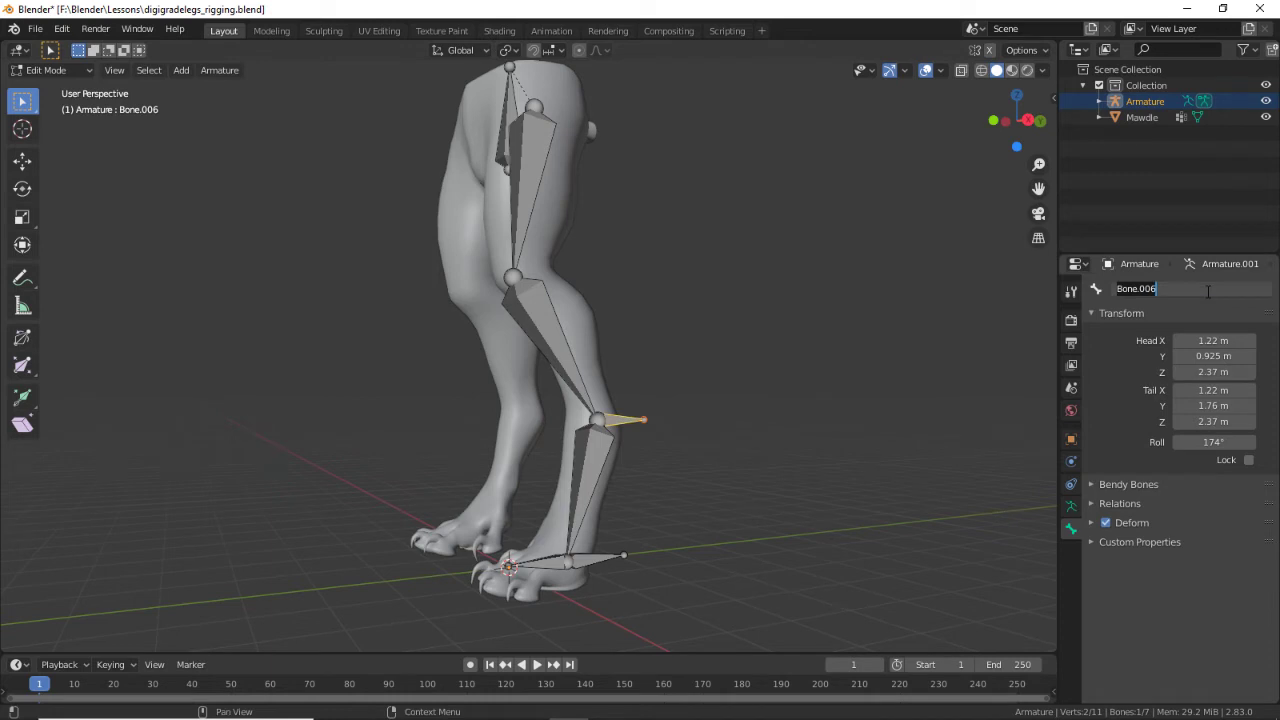
{"action": "type", "text": "heel_"}
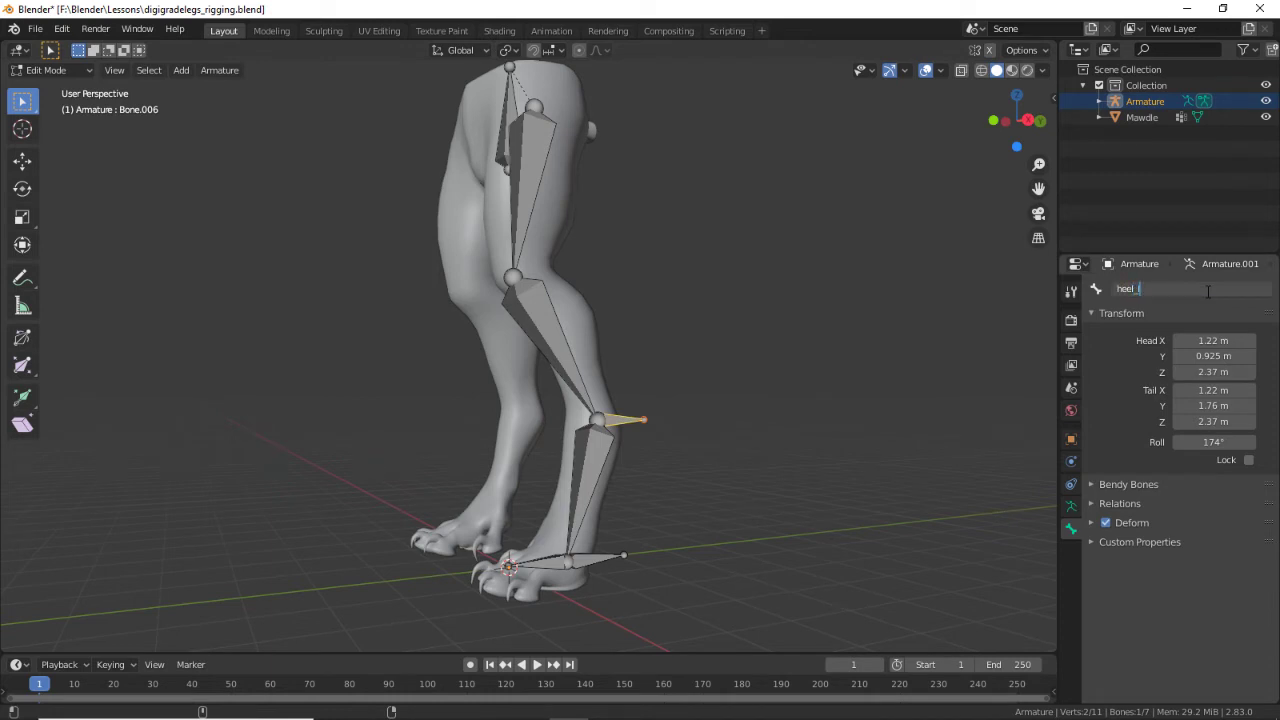
{"action": "type", "text": "IK_L"}
{"action": "key", "text": "Return"}
{"action": "middle_click_drag", "start_coordinate": [454, 387], "coordinate": [698, 476]}
Step: In right ortho view, extrude a Y-aligned bone forward from the knee joint
{"action": "left_click", "coordinate": [522, 301]}
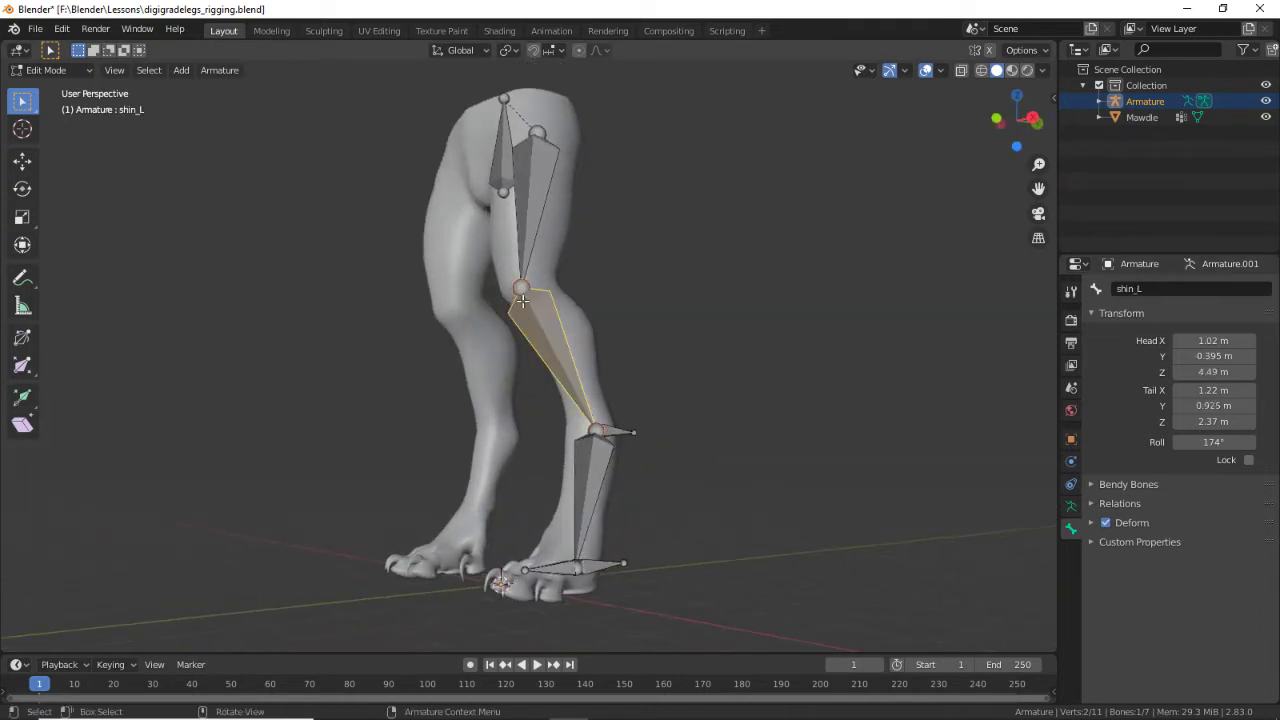
{"action": "key", "text": "KP_3"}
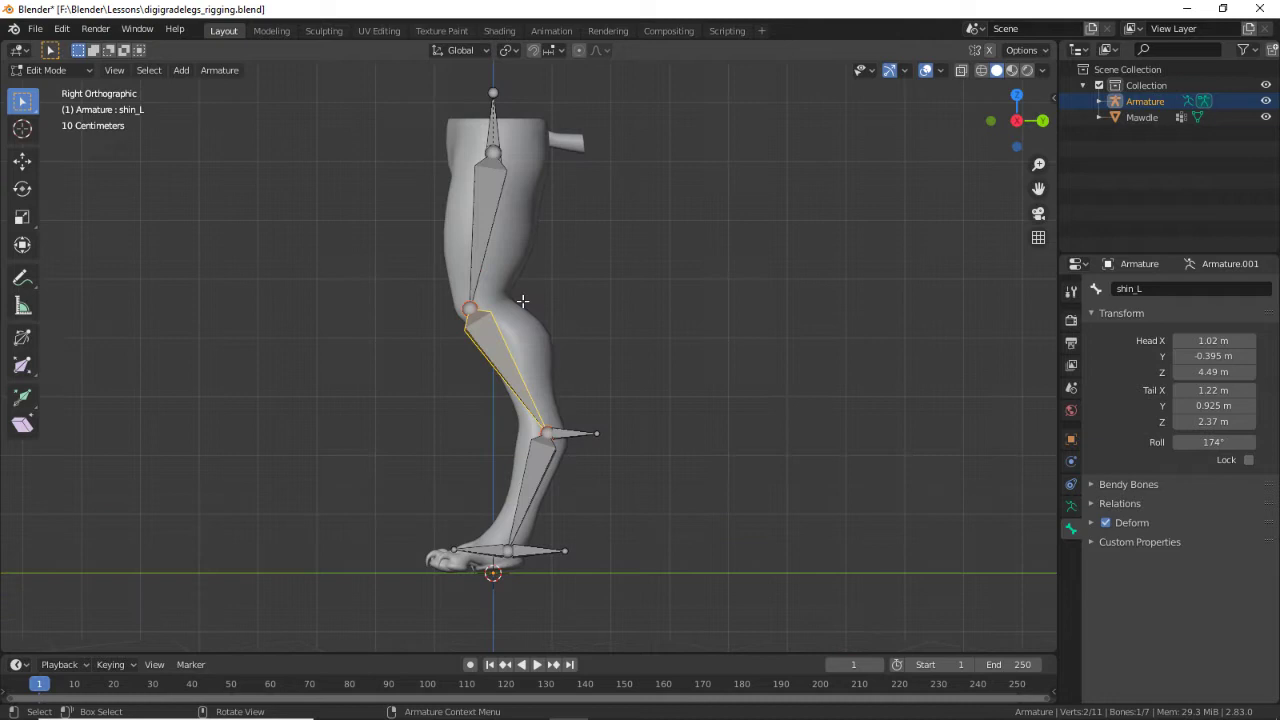
{"action": "left_click", "coordinate": [470, 307]}
{"action": "key", "text": "e"}
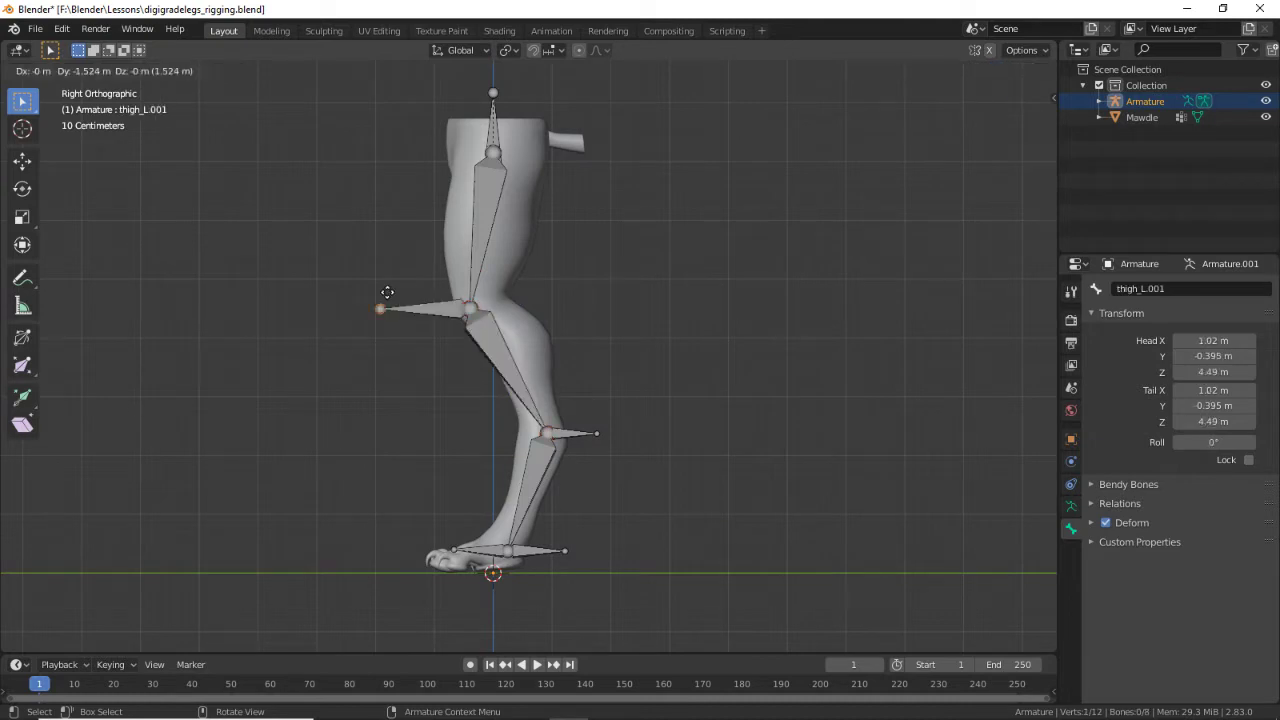
{"action": "key", "text": "y"}
{"action": "left_click", "coordinate": [395, 293]}
Step: Clear the new bone's parent and move it out in front of the knee
{"action": "left_click", "coordinate": [440, 308]}
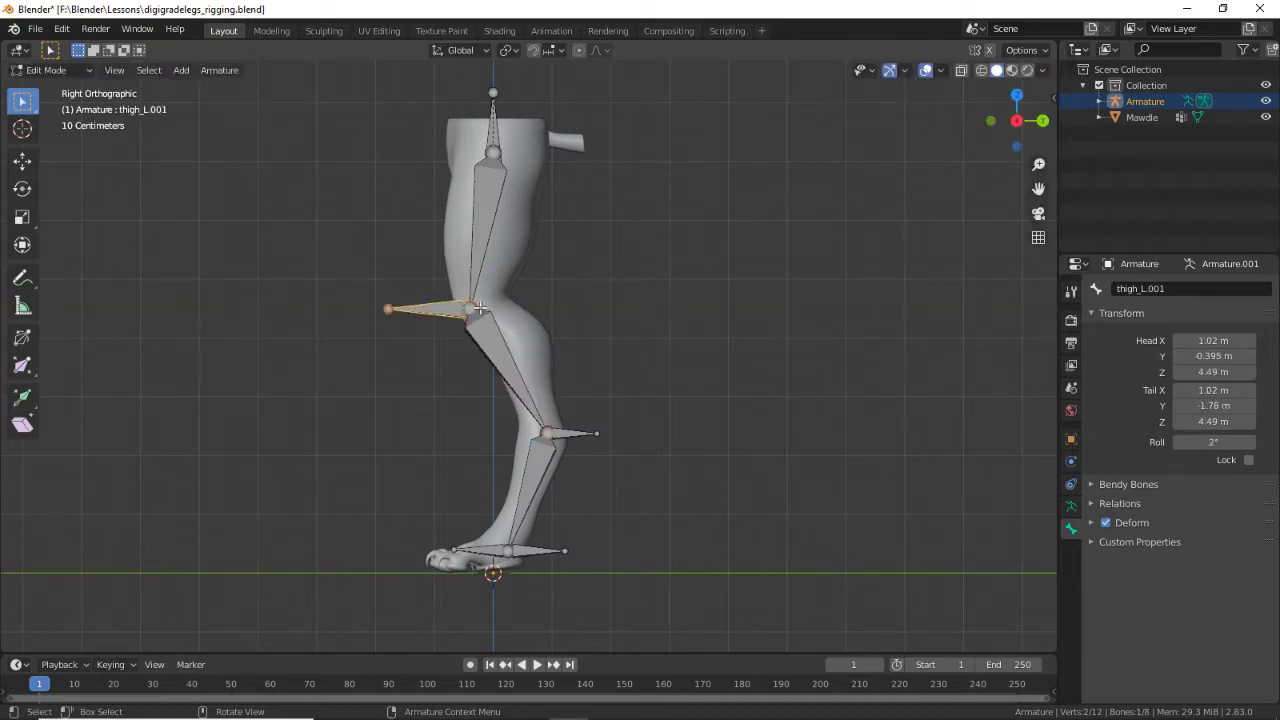
{"action": "right_click", "coordinate": [455, 308]}
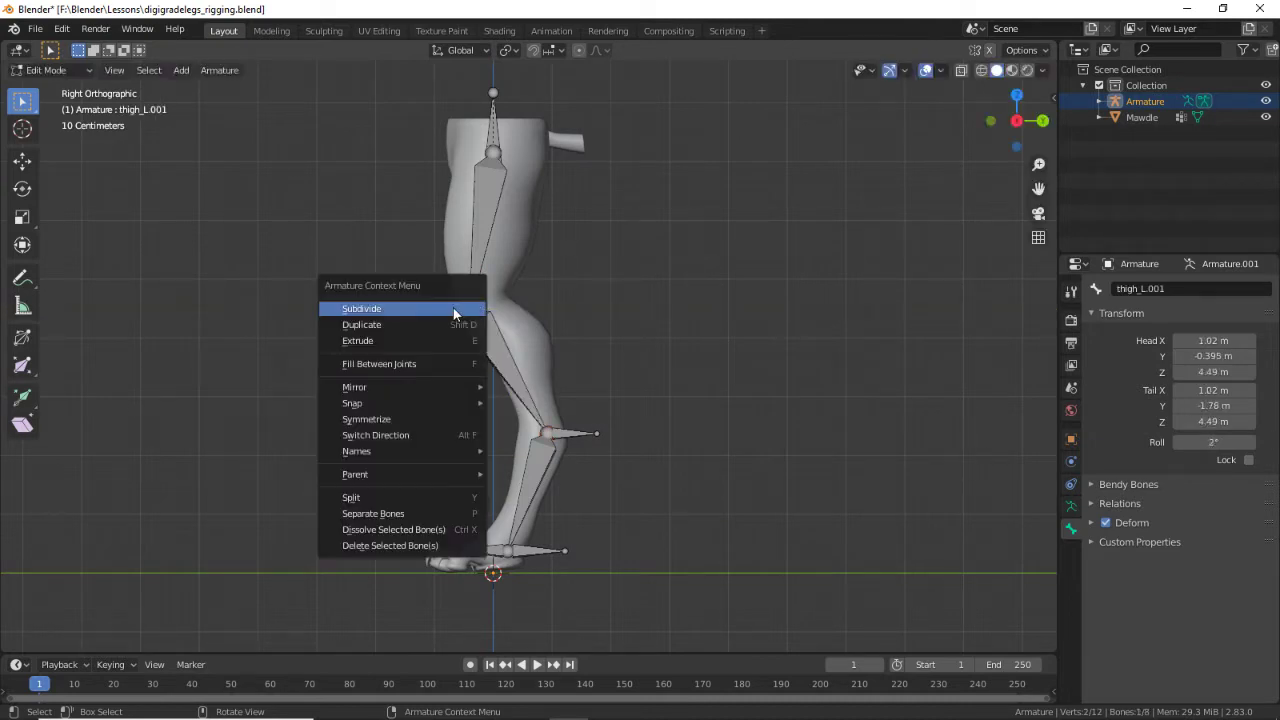
{"action": "key", "text": "alt+p"}
{"action": "left_click", "coordinate": [510, 303]}
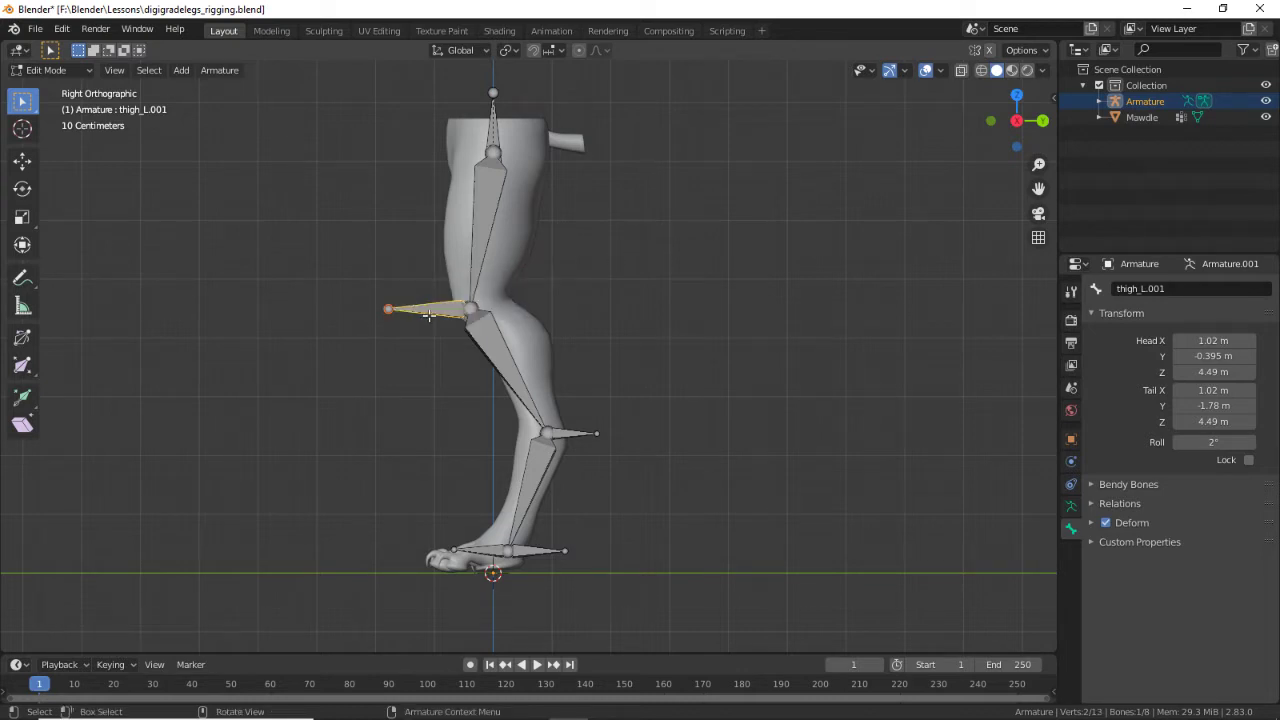
{"action": "key", "text": "g"}
{"action": "left_click", "coordinate": [457, 339]}
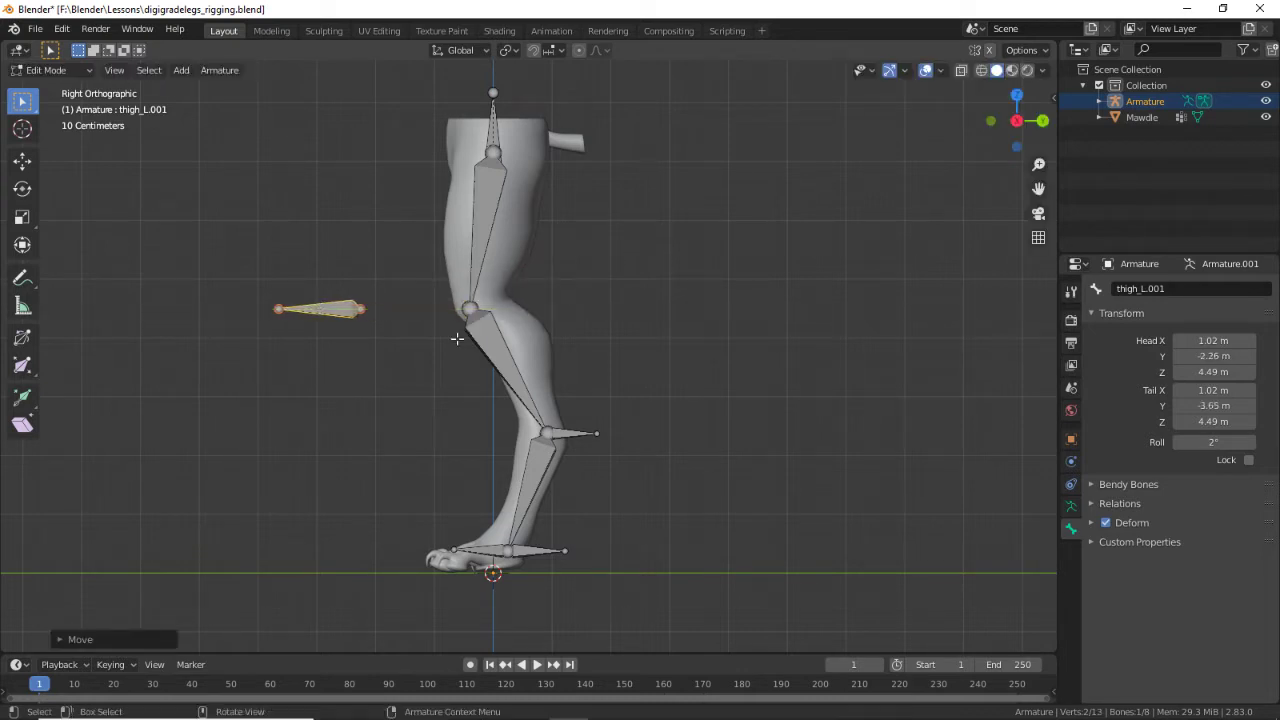
Step: Select heel_IK_L, cancel a stray move, and orbit back to a perspective view
{"action": "left_click", "coordinate": [565, 432]}
{"action": "key", "text": "g"}
{"action": "right_click", "coordinate": [754, 427]}
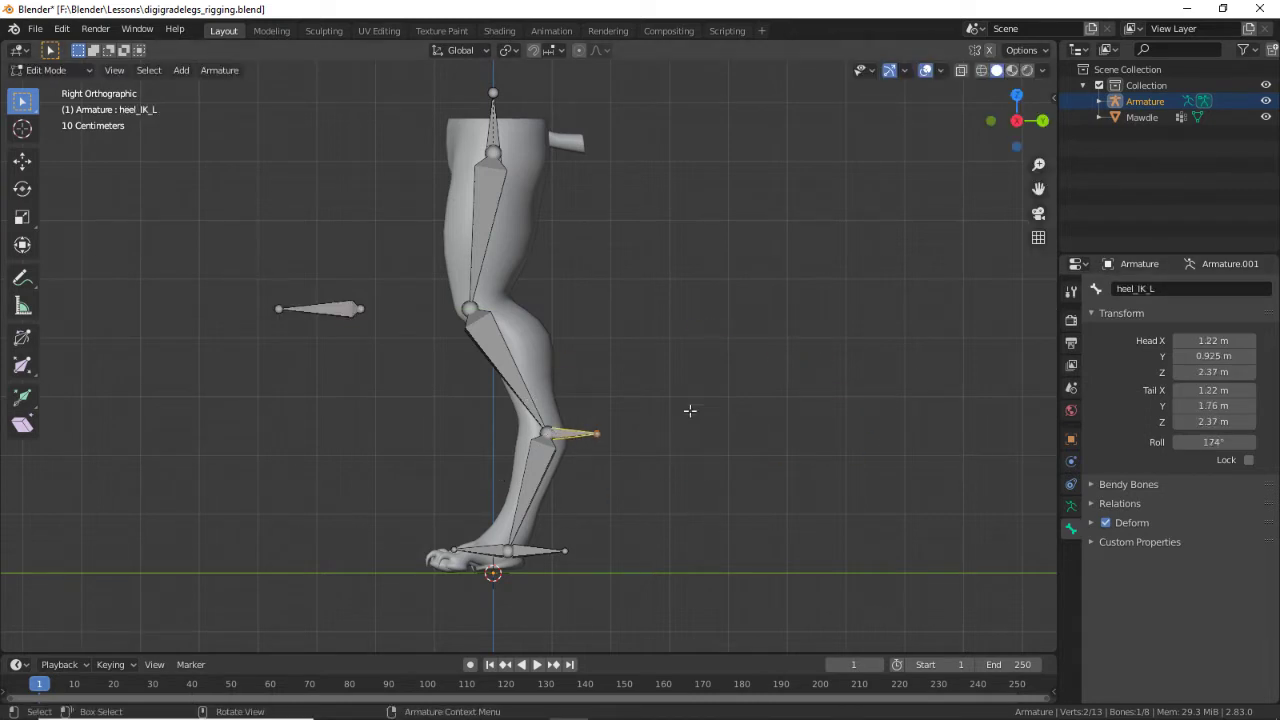
{"action": "middle_click_drag", "start_coordinate": [686, 409], "coordinate": [620, 323]}
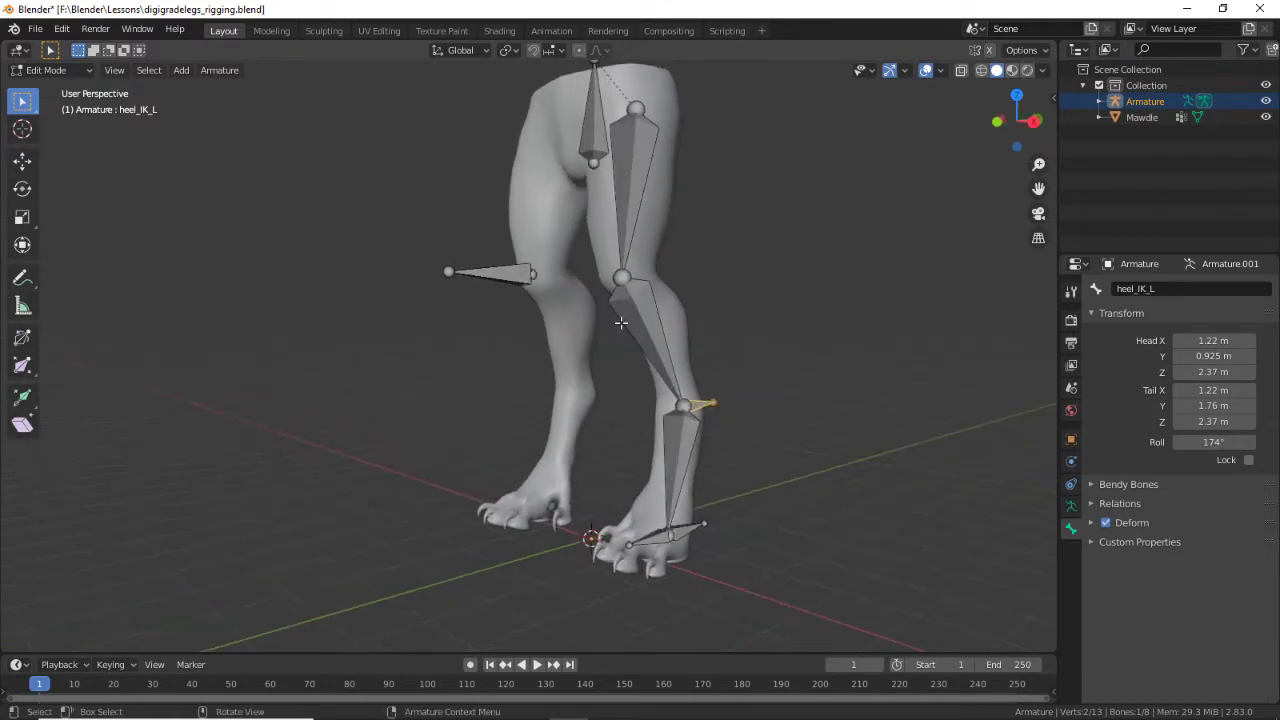
Step: Rename the floating pole bone to pole_target_knee_L
{"action": "left_click", "coordinate": [485, 271]}
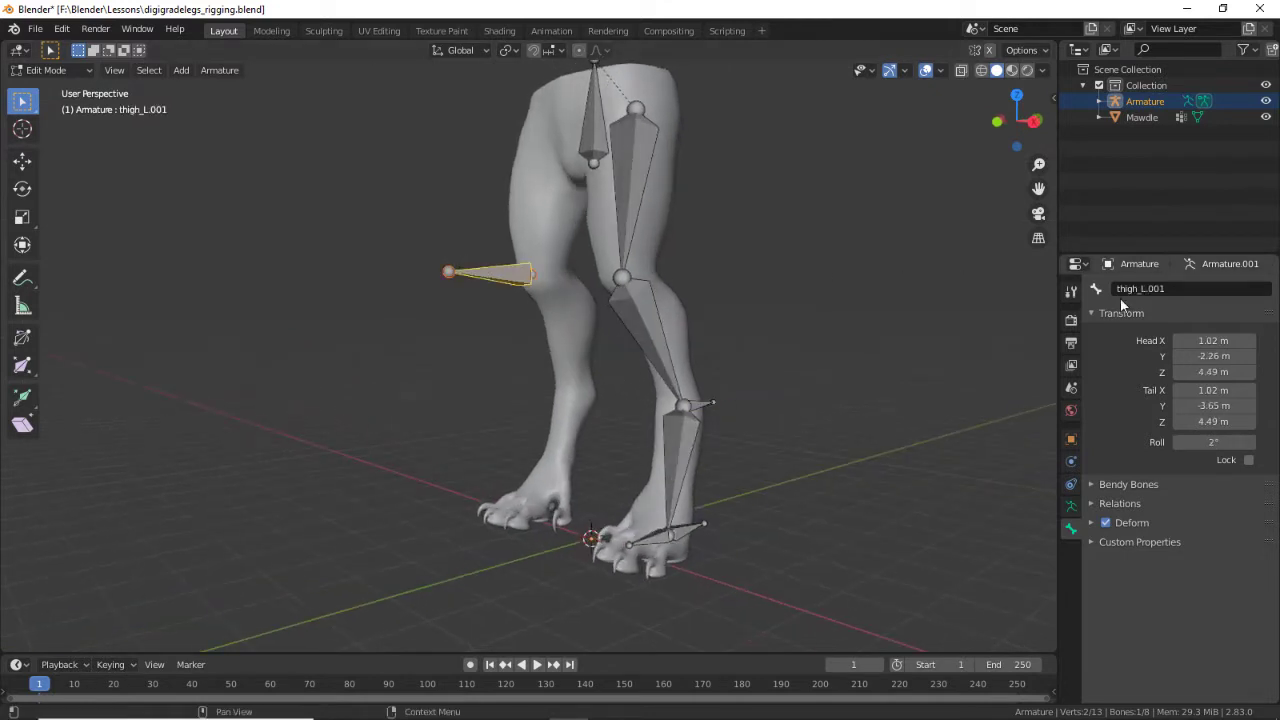
{"action": "left_click", "coordinate": [1169, 280]}
{"action": "type", "text": "pole_target"}
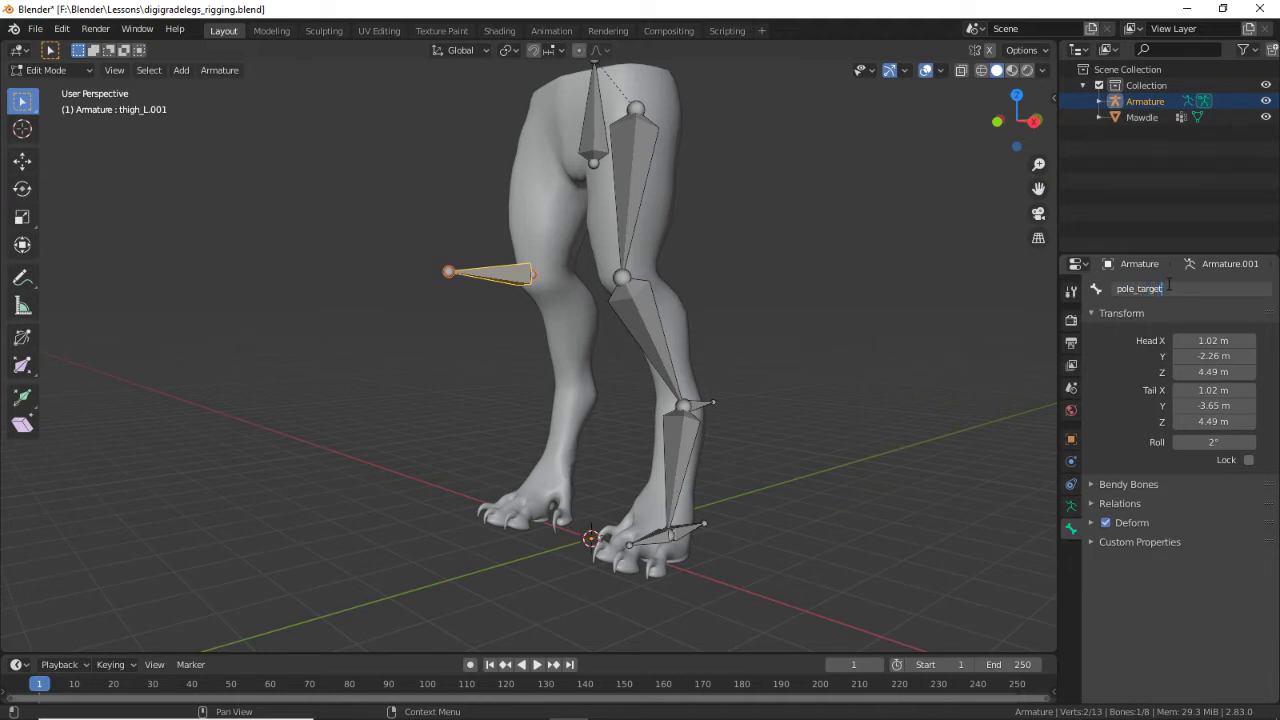
{"action": "type", "text": "_feet"}
{"action": "type", "text": "_L"}
{"action": "key", "text": "Return"}
Step: Check the heel_IK_L and foot_IK_L bones, which have Deform turned off
{"action": "middle_click_drag", "start_coordinate": [1005, 247], "coordinate": [636, 397]}
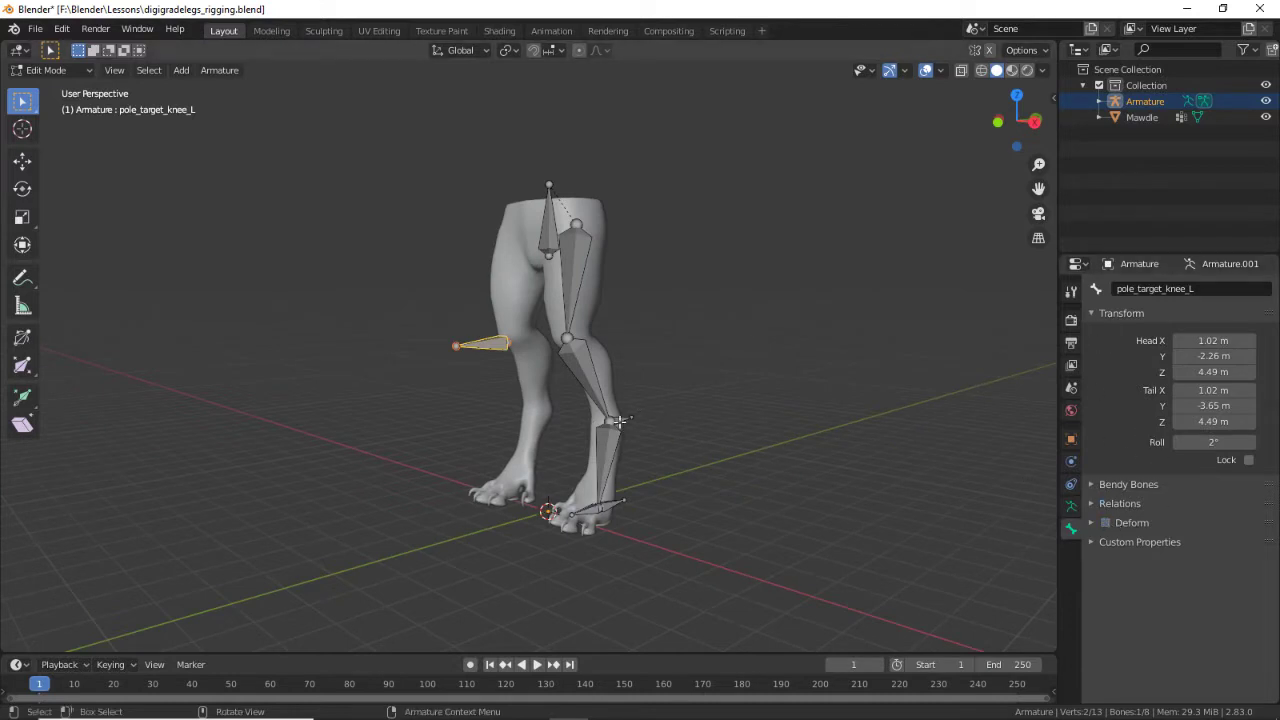
{"action": "left_click", "coordinate": [620, 421]}
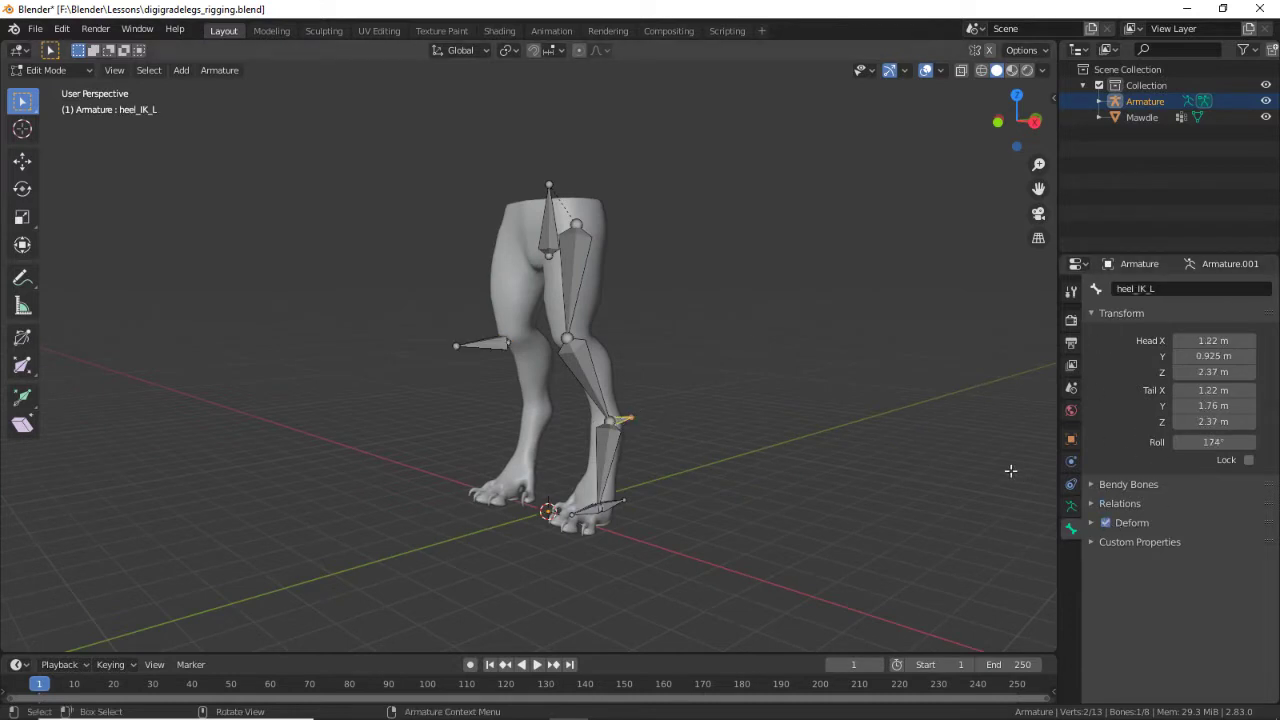
{"action": "left_click", "coordinate": [623, 497]}
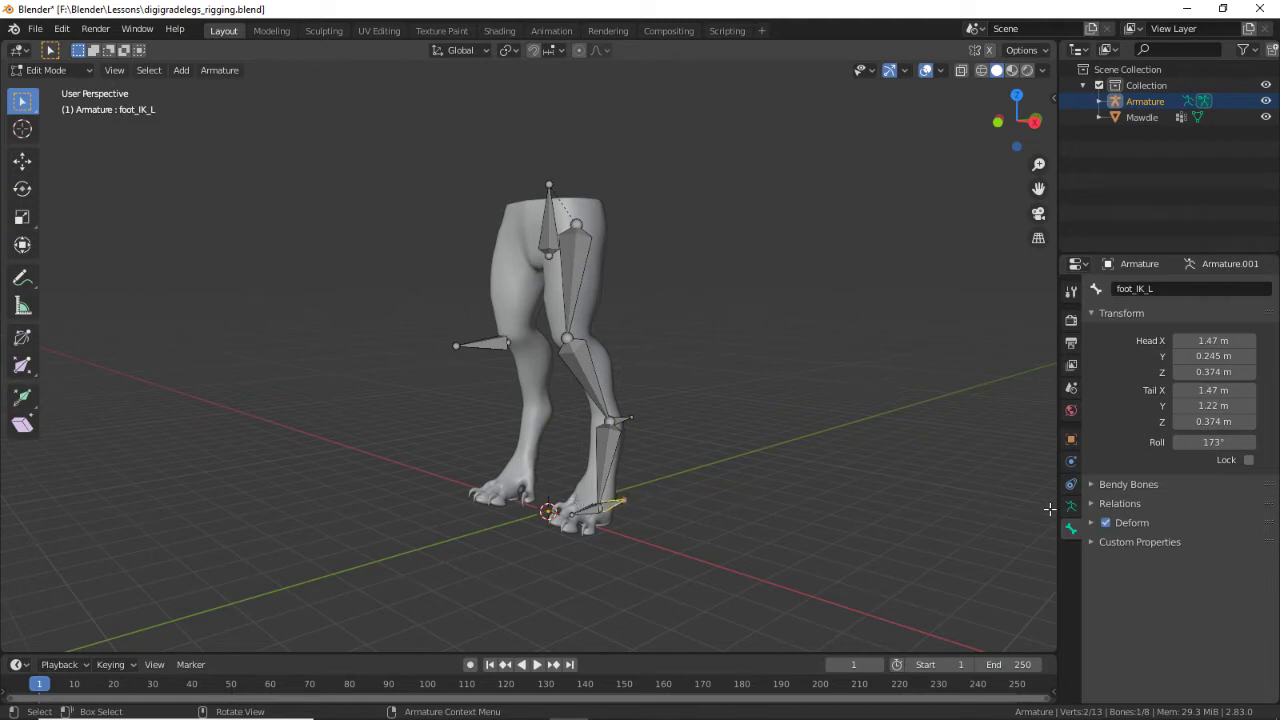
{"action": "scroll", "coordinate": [690, 436], "scroll_direction": "down", "scroll_amount": 1}
Step: Leave bone editing and switch the armature into Pose Mode
{"action": "key", "text": "Tab"}
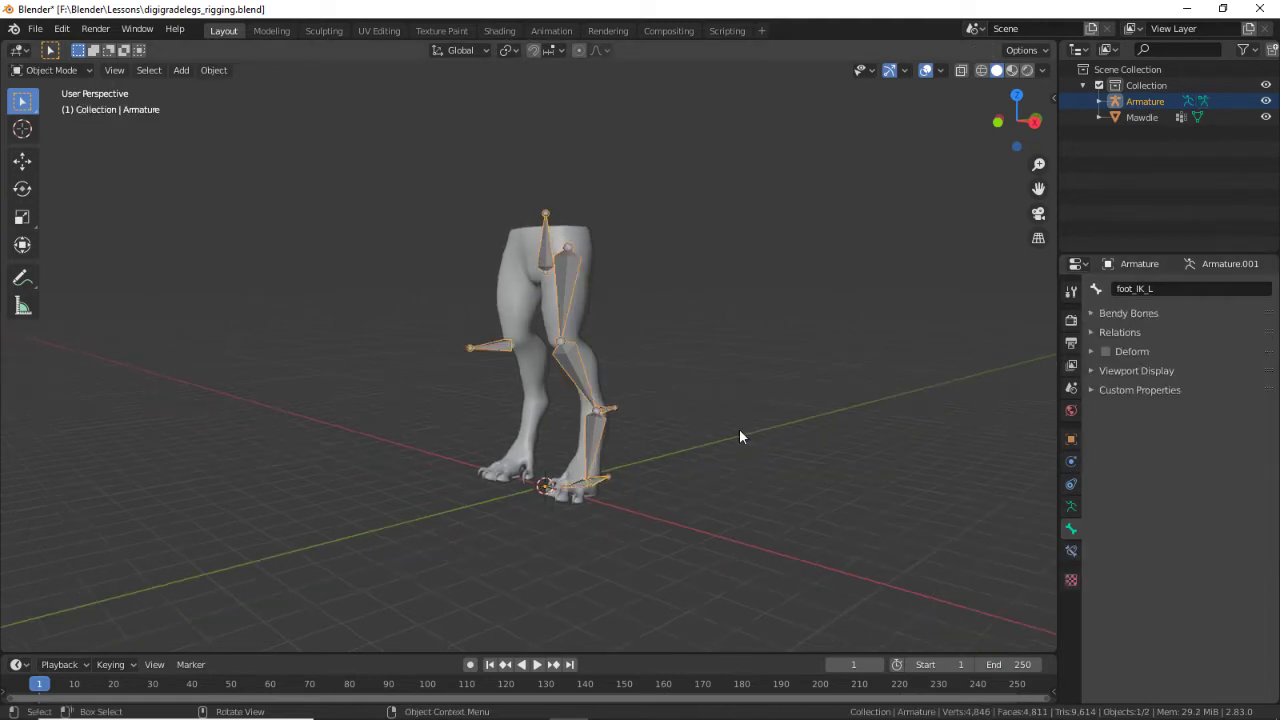
{"action": "middle_click_drag", "start_coordinate": [739, 436], "coordinate": [515, 324]}
{"action": "left_click", "coordinate": [50, 70]}
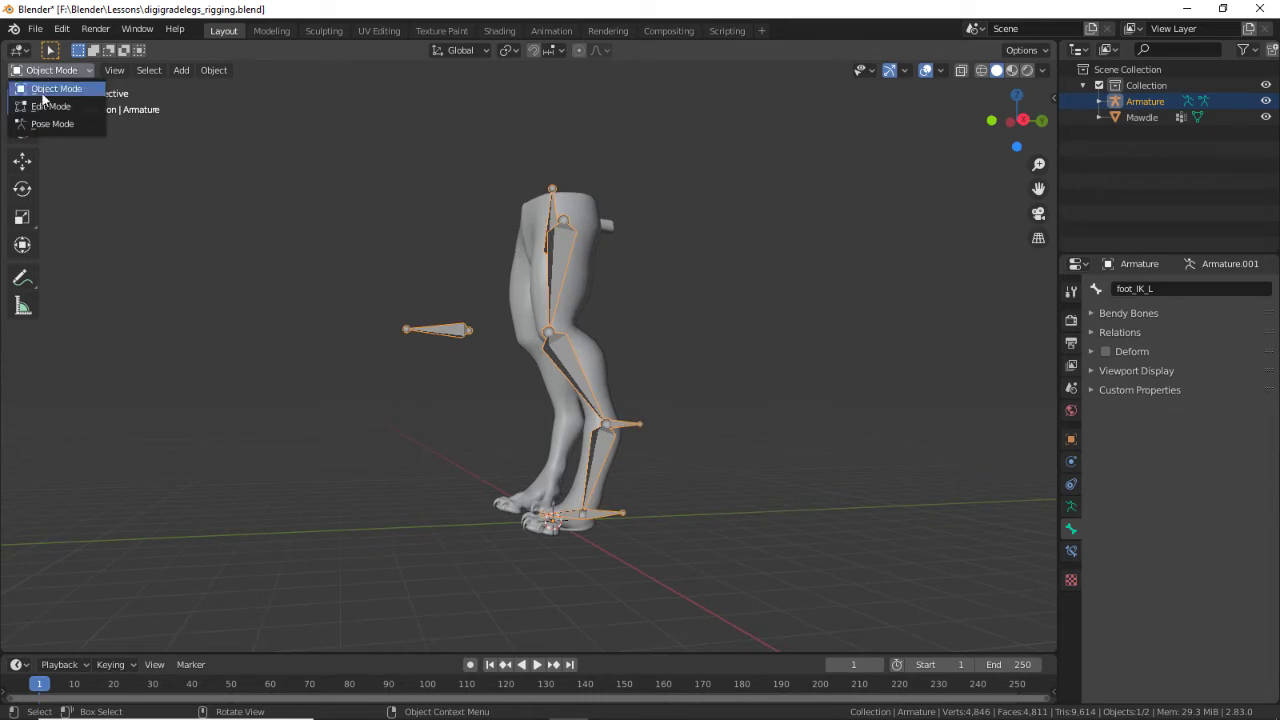
{"action": "left_click", "coordinate": [50, 123]}
Step: Select Lowerleg_L and show its Bone Constraint properties, which are still empty
{"action": "scroll", "coordinate": [745, 497], "scroll_direction": "up", "scroll_amount": 2}
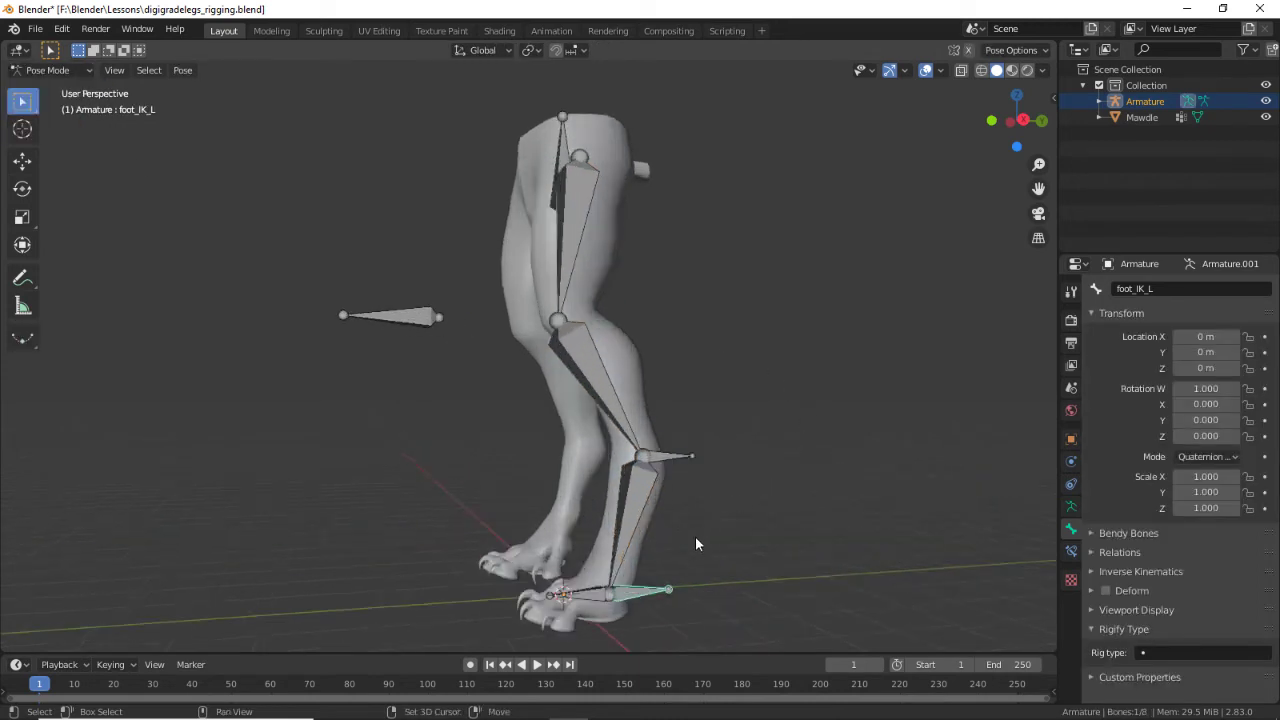
{"action": "middle_click_drag", "start_coordinate": [695, 536], "coordinate": [609, 452], "text": "shift"}
{"action": "left_click", "coordinate": [563, 425]}
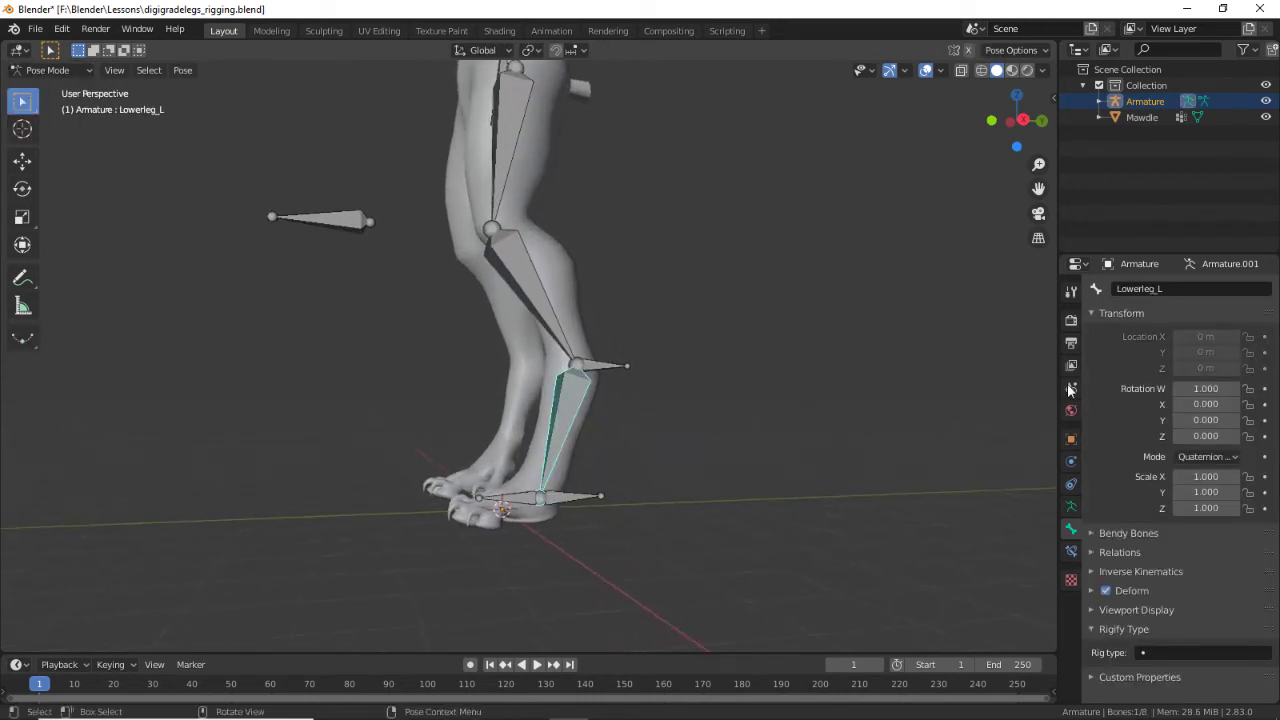
{"action": "left_click", "coordinate": [1071, 552]}
{"action": "middle_click_drag", "start_coordinate": [893, 284], "coordinate": [650, 441]}
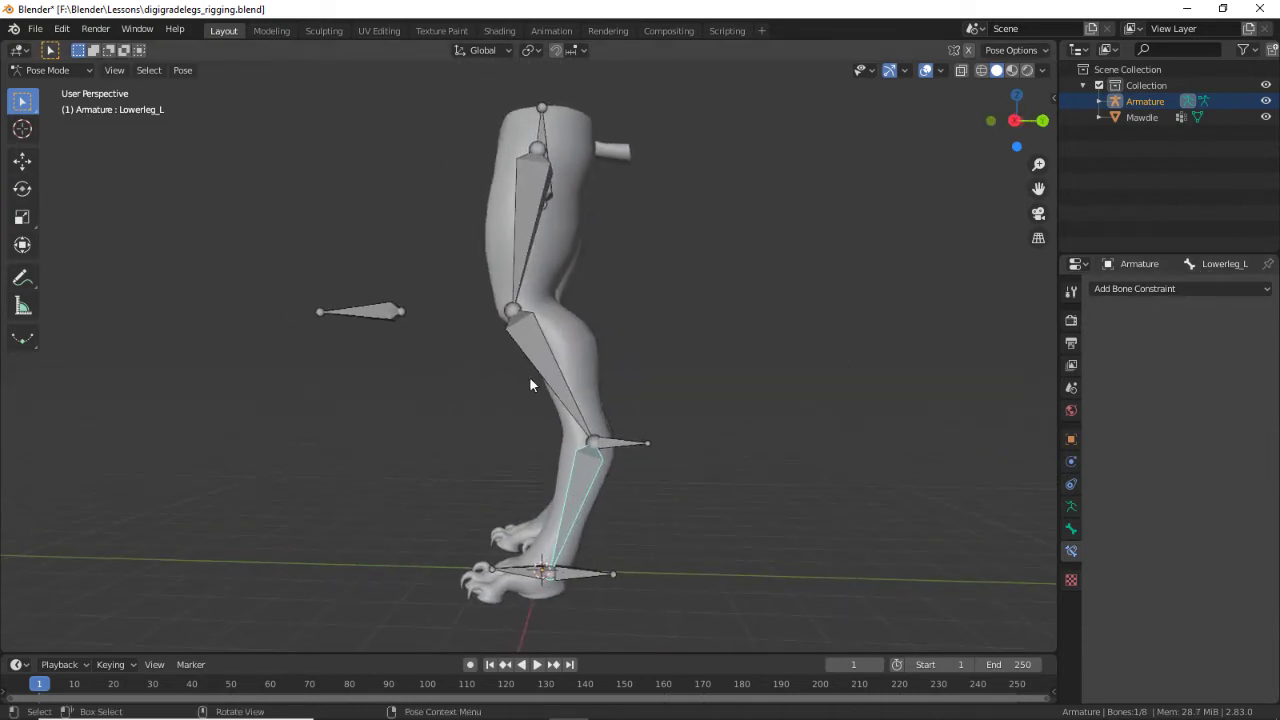
{"action": "left_click", "coordinate": [1140, 289]}
{"action": "middle_click_drag", "start_coordinate": [558, 556], "coordinate": [637, 447], "text": "shift"}
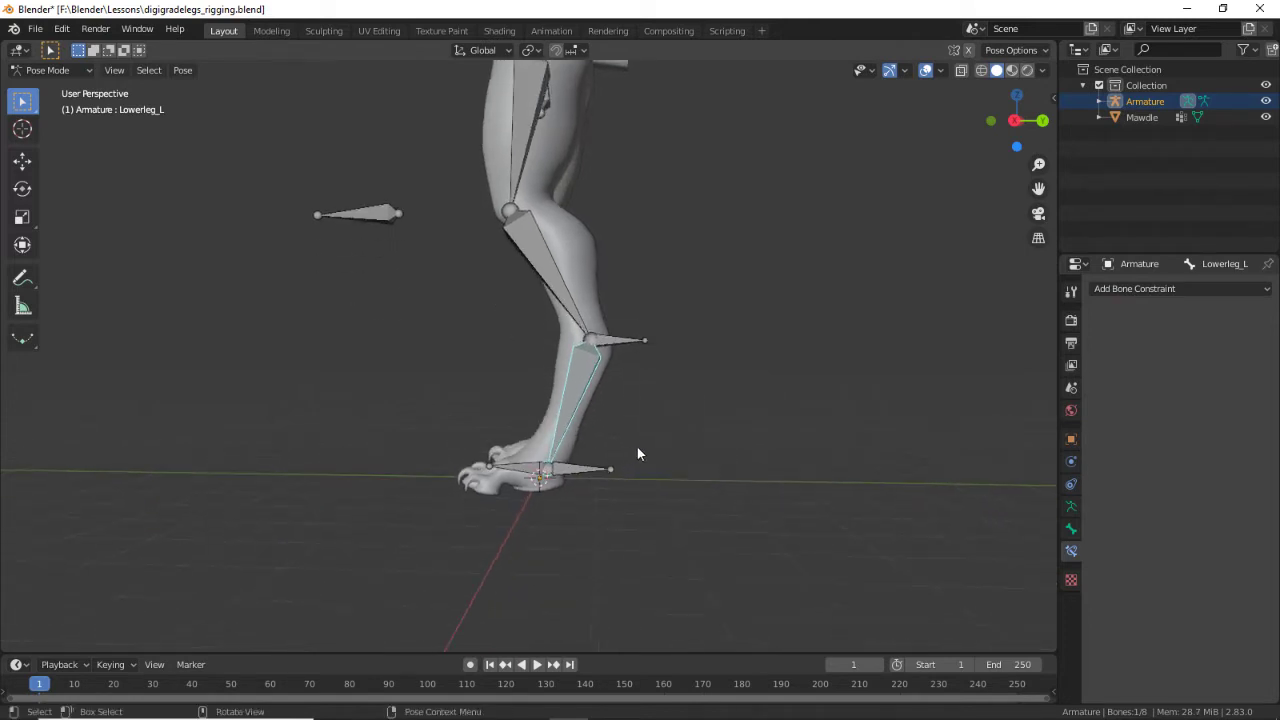
{"action": "scroll", "coordinate": [637, 447], "scroll_direction": "up", "scroll_amount": 7}
{"action": "scroll", "coordinate": [702, 478], "scroll_direction": "down", "scroll_amount": 7}
{"action": "middle_click_drag", "start_coordinate": [731, 460], "coordinate": [700, 452]}
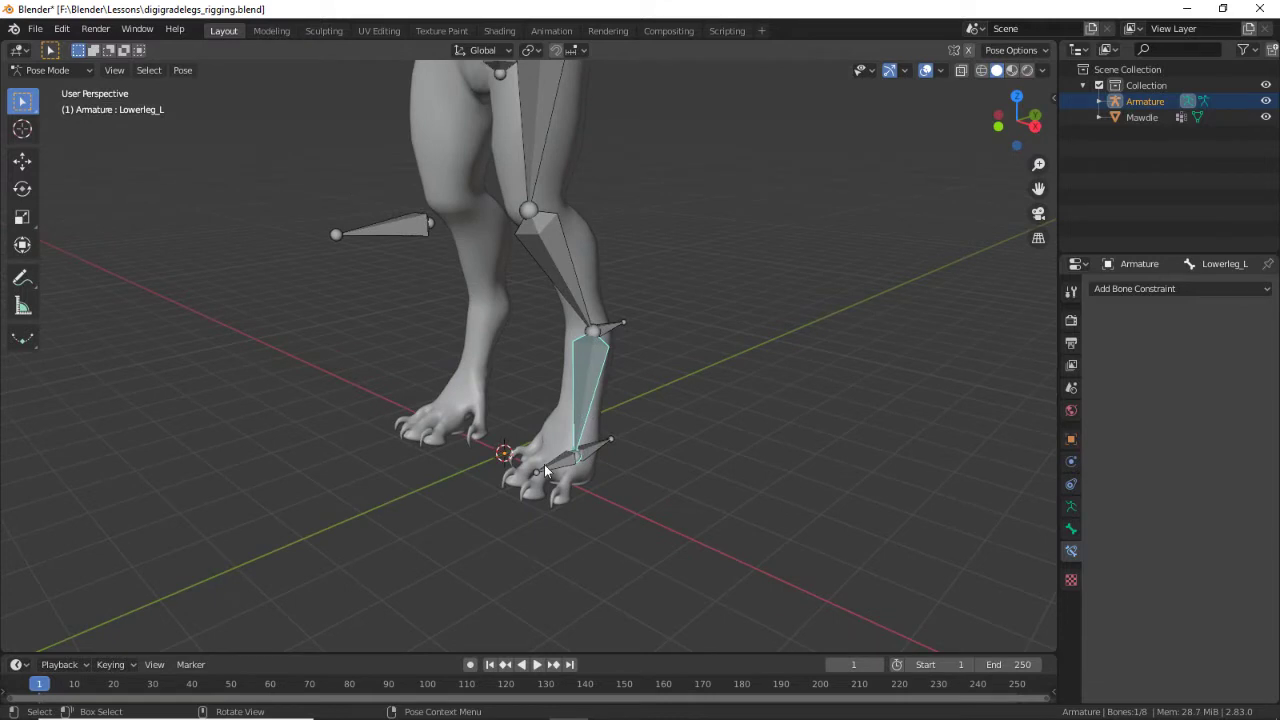
{"action": "left_click", "coordinate": [545, 470]}
{"action": "left_click", "coordinate": [584, 422]}
Step: Add an Inverse Kinematics constraint to Lowerleg_L with chain length 2
{"action": "left_click", "coordinate": [1190, 290]}
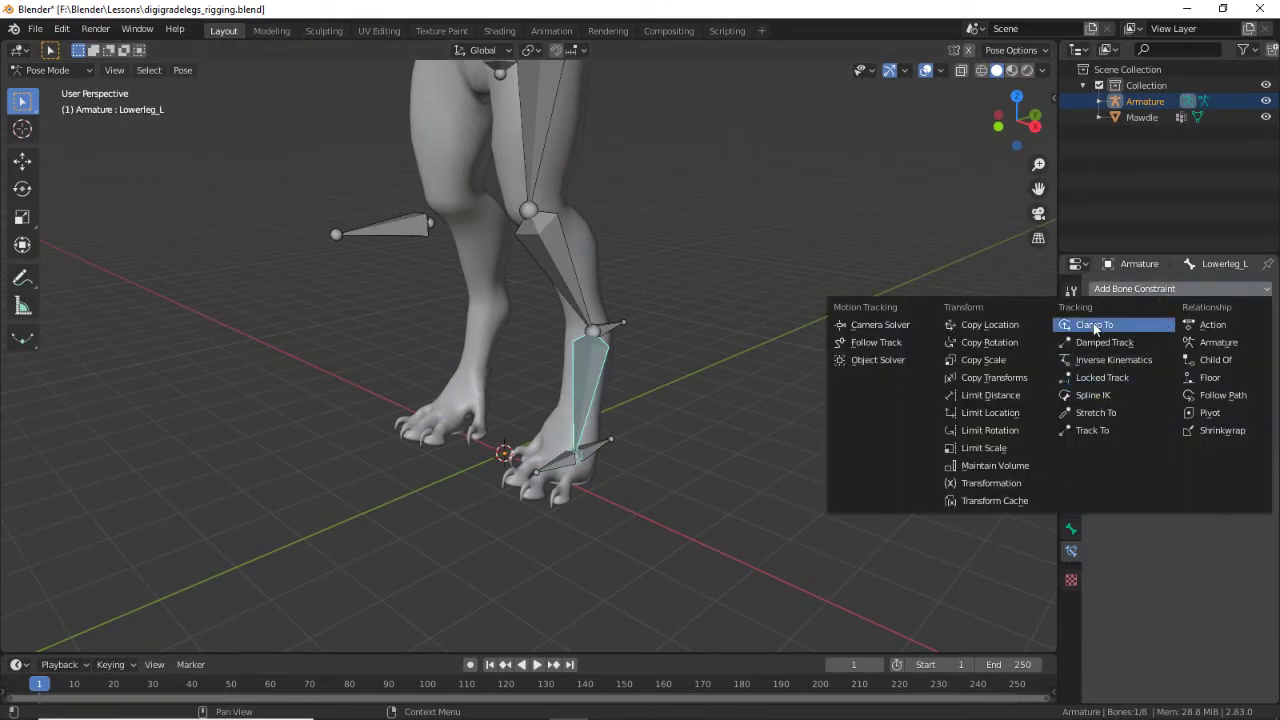
{"action": "left_click", "coordinate": [1133, 365]}
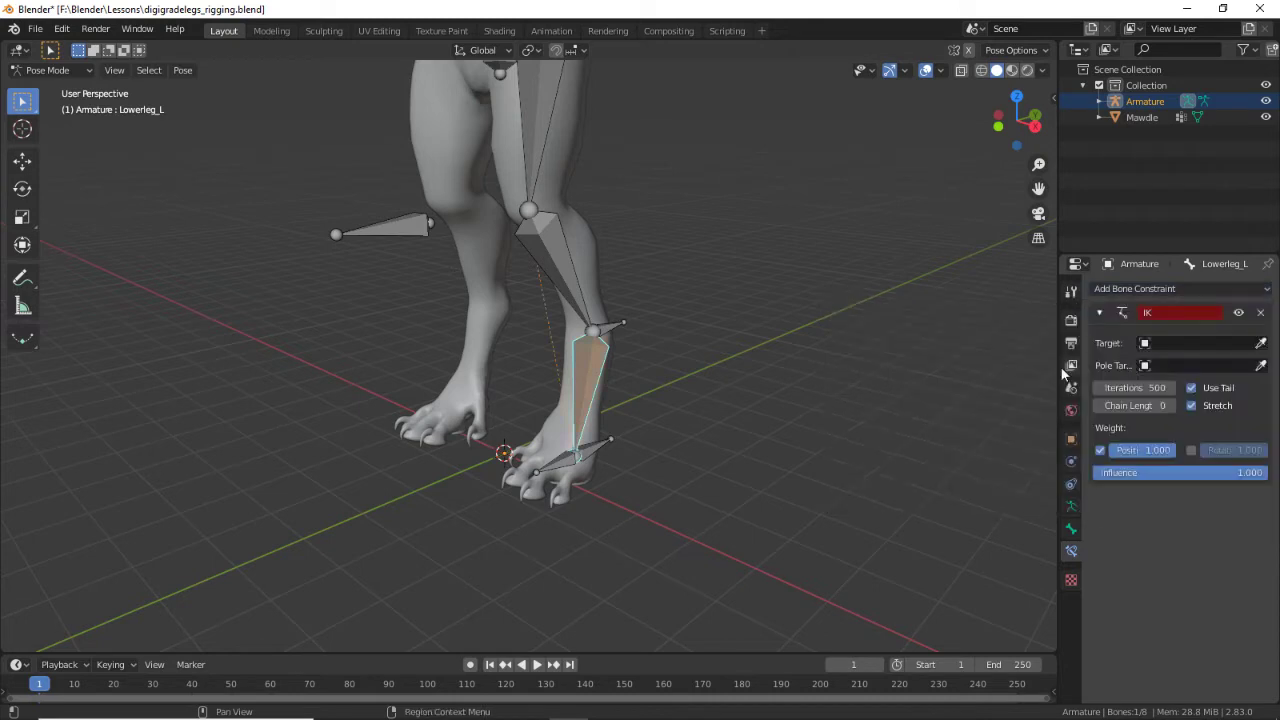
{"action": "middle_click_drag", "start_coordinate": [740, 372], "coordinate": [820, 430]}
{"action": "left_click", "coordinate": [1170, 406]}
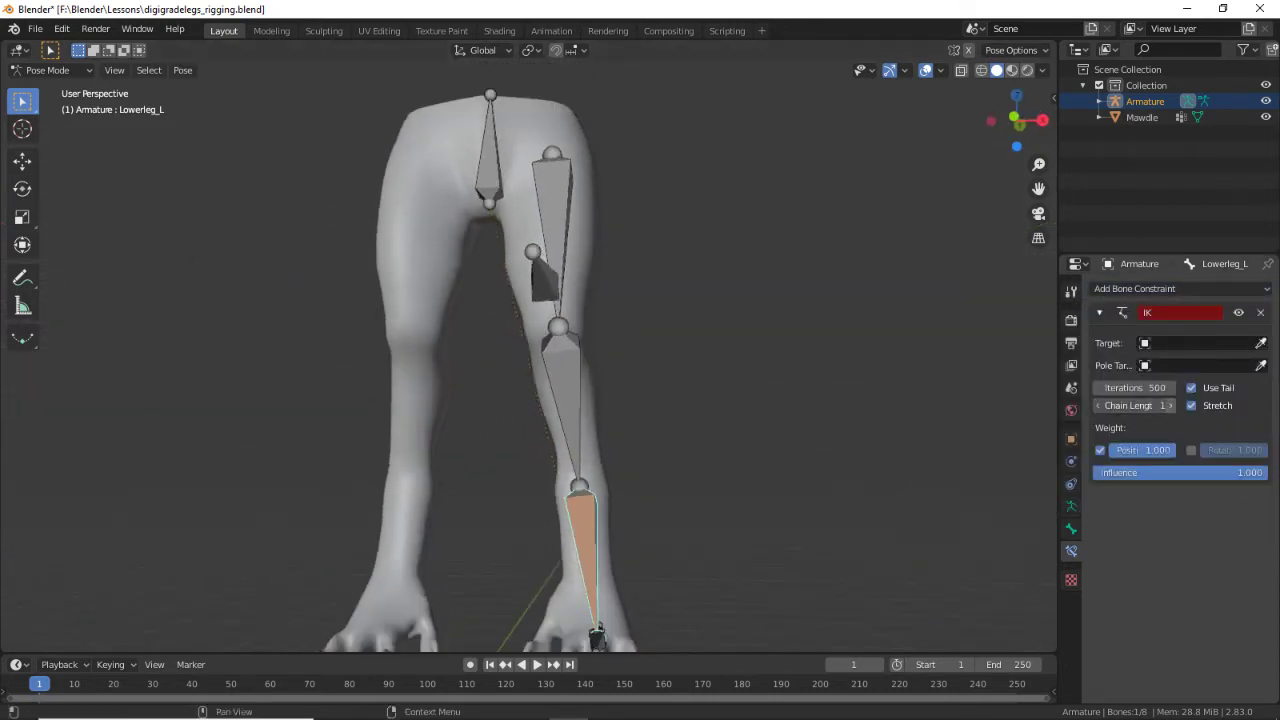
{"action": "left_click", "coordinate": [1170, 406]}
{"action": "key", "text": "g"}
{"action": "left_click", "coordinate": [588, 440]}
{"action": "middle_click_drag", "start_coordinate": [588, 440], "coordinate": [820, 403]}
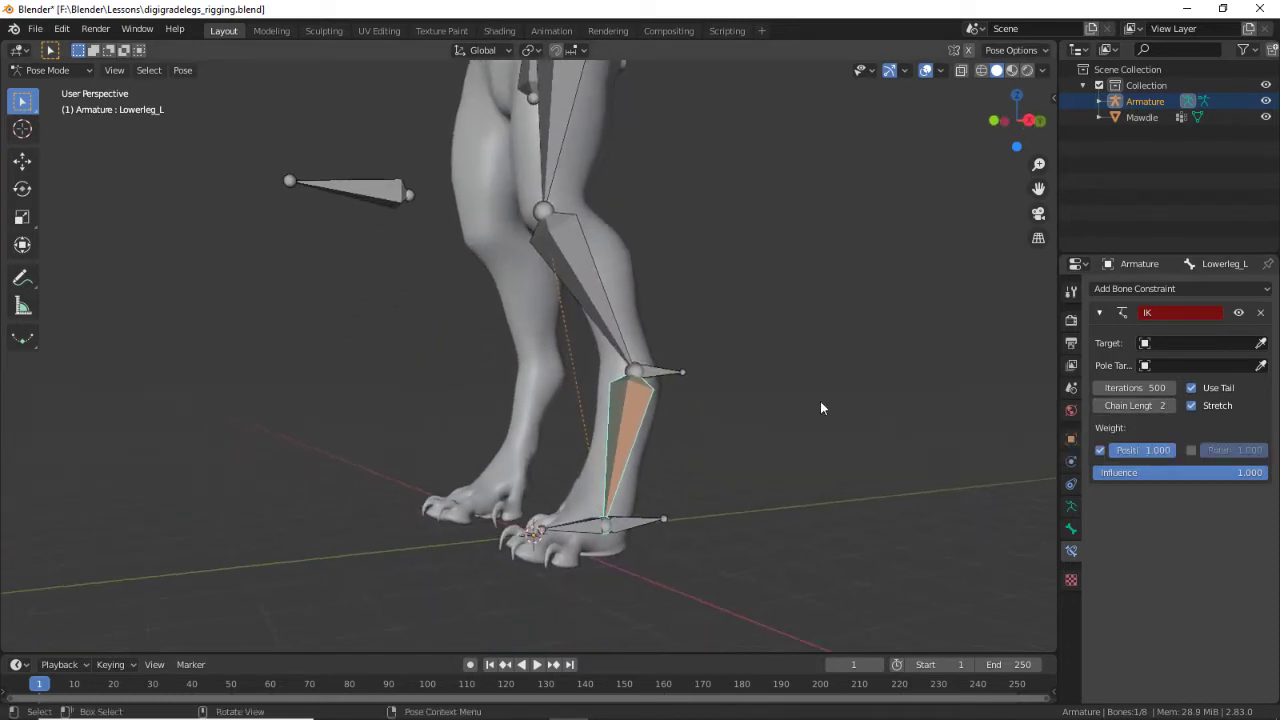
Step: Target the IK at the Armature's foot_IK_L bone, then start moving foot_IK_L to test it
{"action": "left_click", "coordinate": [1262, 343]}
{"action": "left_click", "coordinate": [648, 385]}
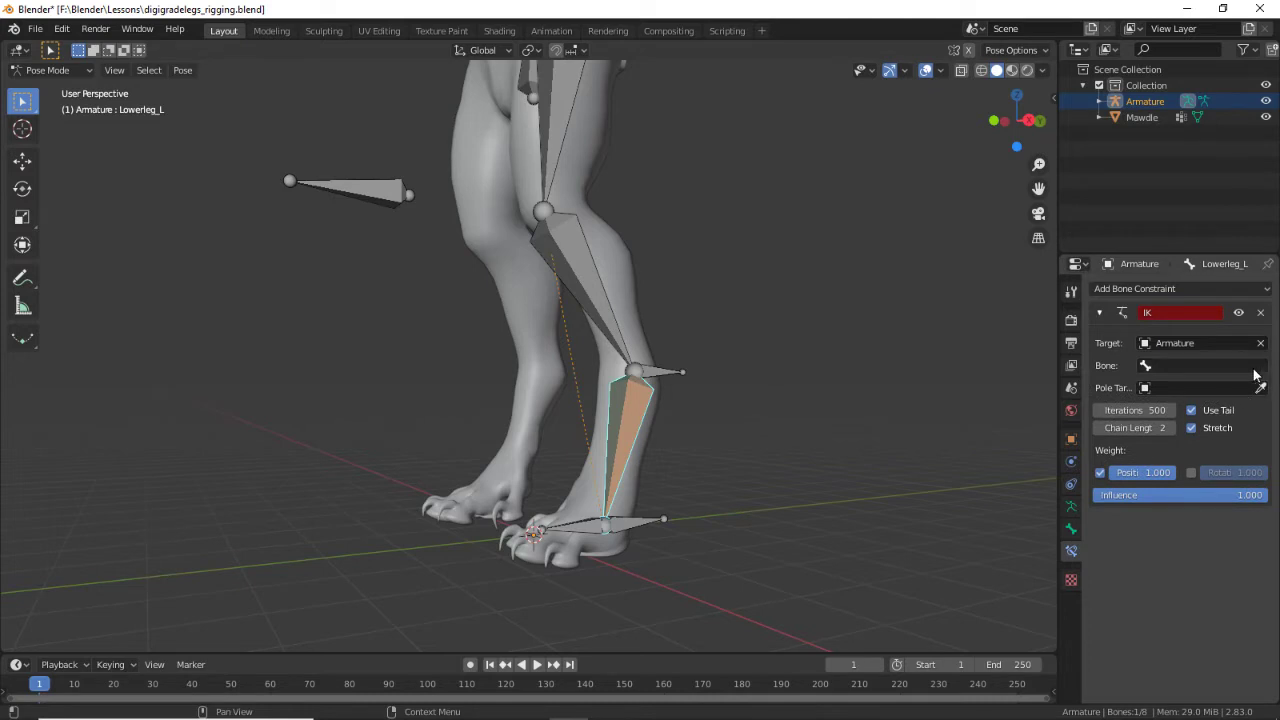
{"action": "left_click", "coordinate": [1210, 365]}
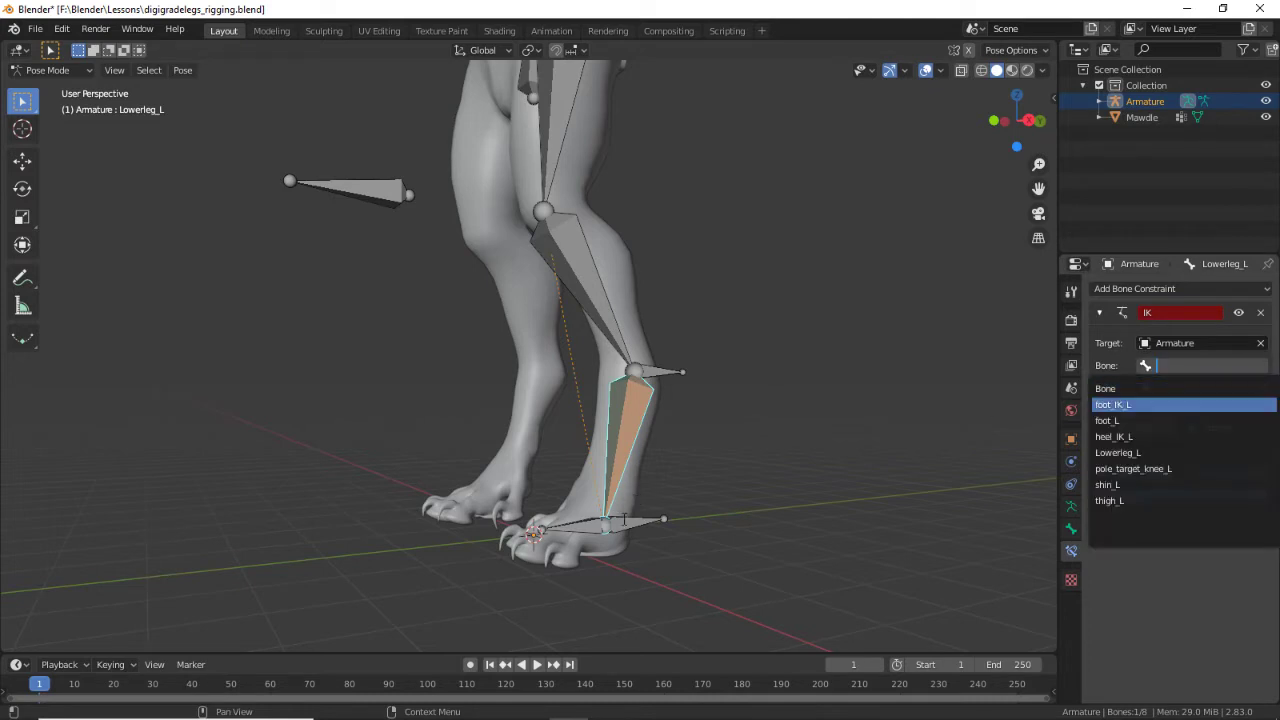
{"action": "left_click", "coordinate": [1141, 405]}
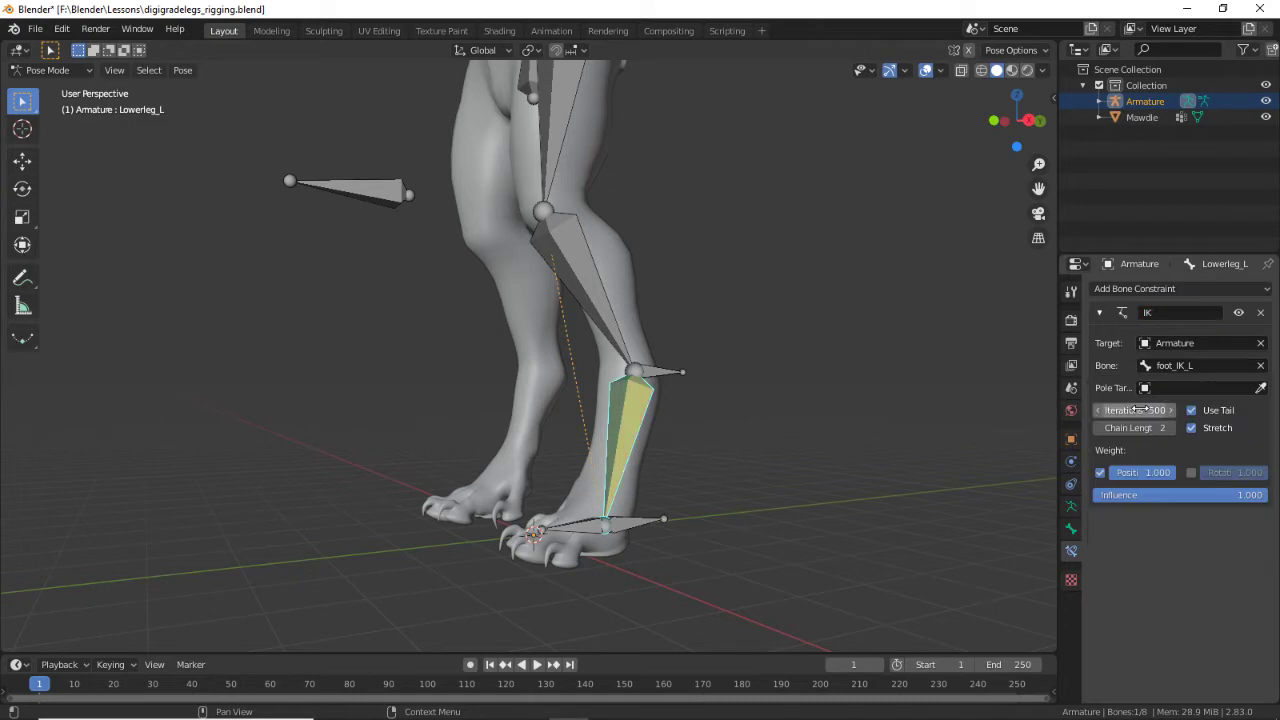
{"action": "left_click", "coordinate": [633, 527]}
{"action": "key", "text": "g"}
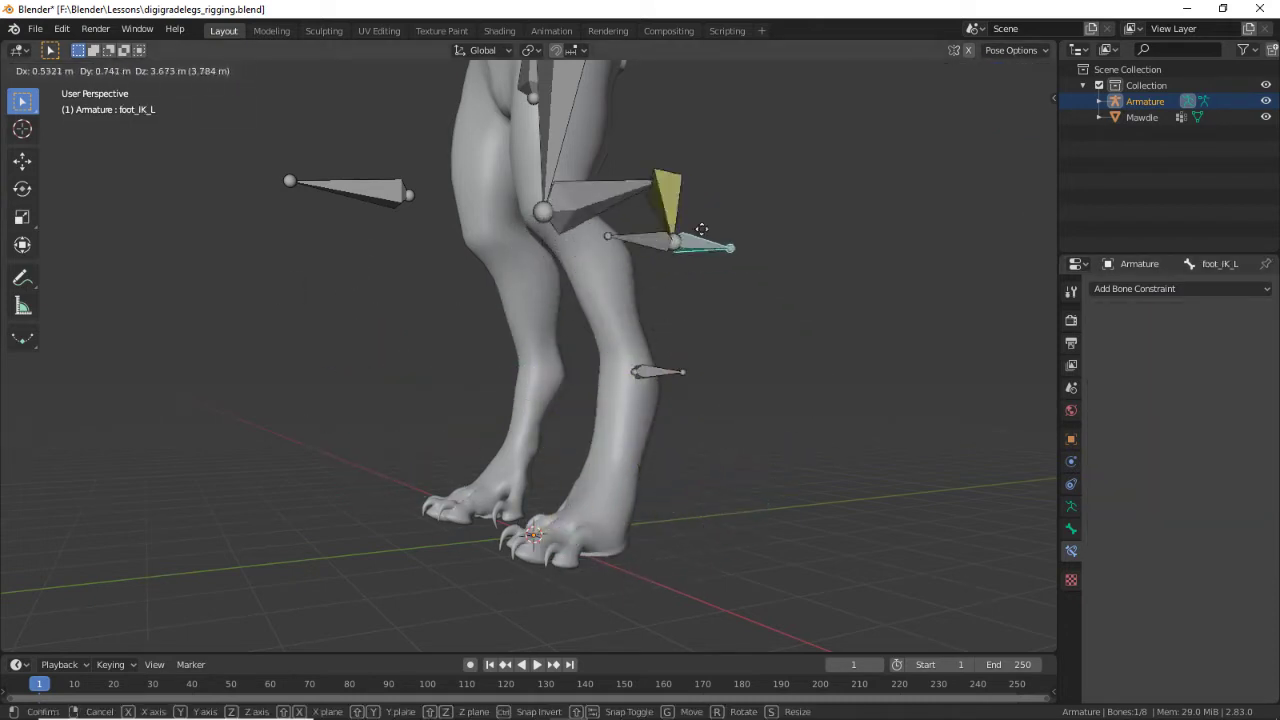
Step: Cancel the foot_IK_L test move and select the shin_L bone for its constraint
{"action": "key", "text": "Escape"}
{"action": "left_click", "coordinate": [322, 188]}
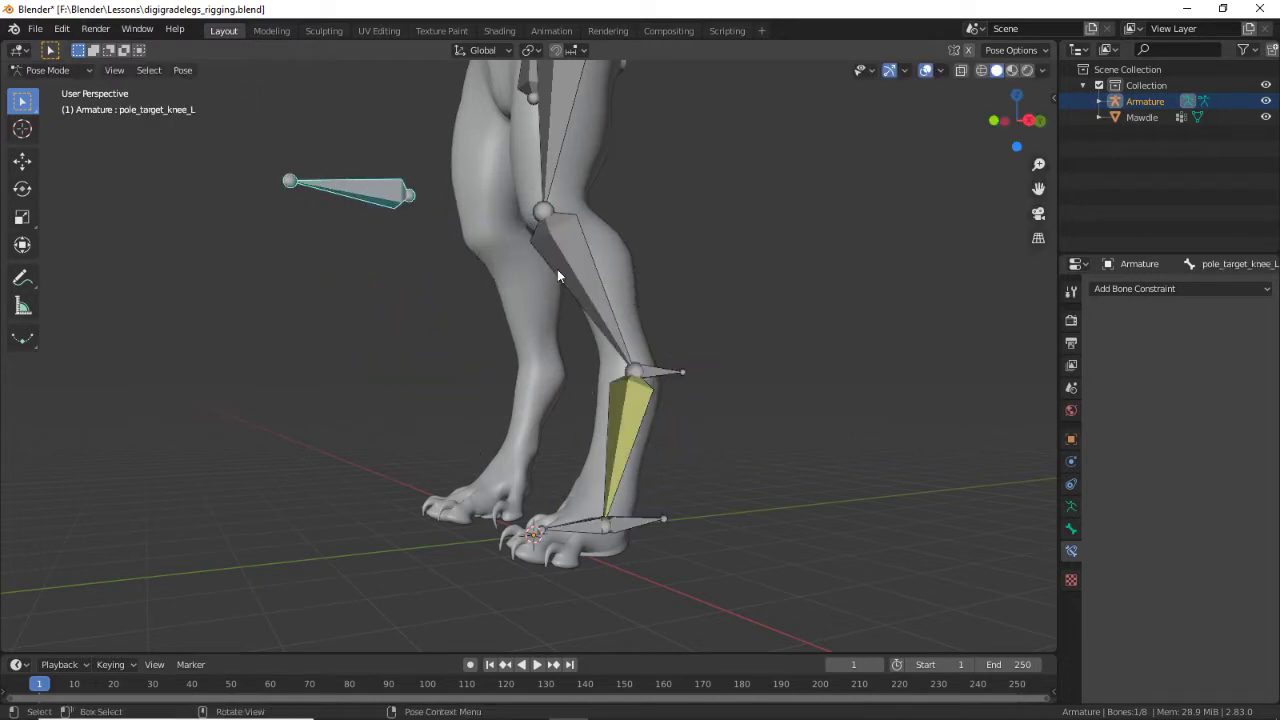
{"action": "left_click", "coordinate": [662, 372]}
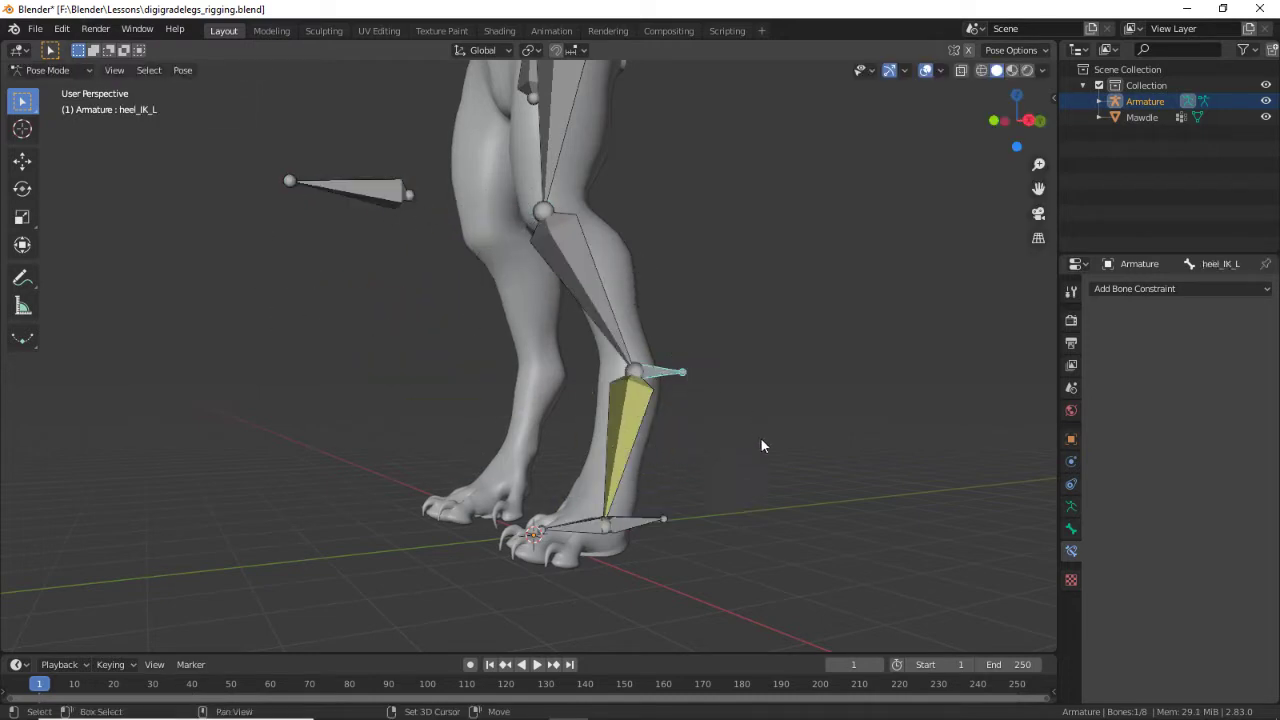
{"action": "middle_click_drag", "start_coordinate": [760, 437], "coordinate": [589, 499]}
{"action": "left_click", "coordinate": [562, 474]}
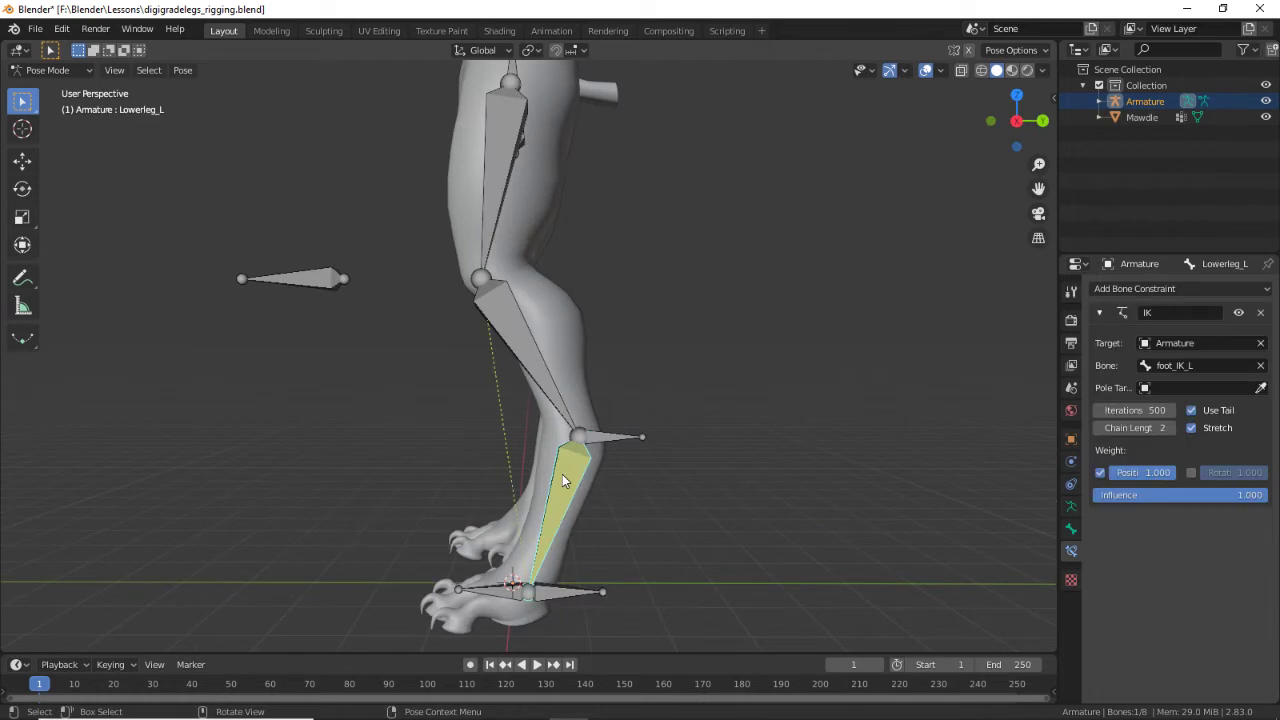
{"action": "left_click", "coordinate": [528, 352]}
{"action": "left_click", "coordinate": [1142, 288]}
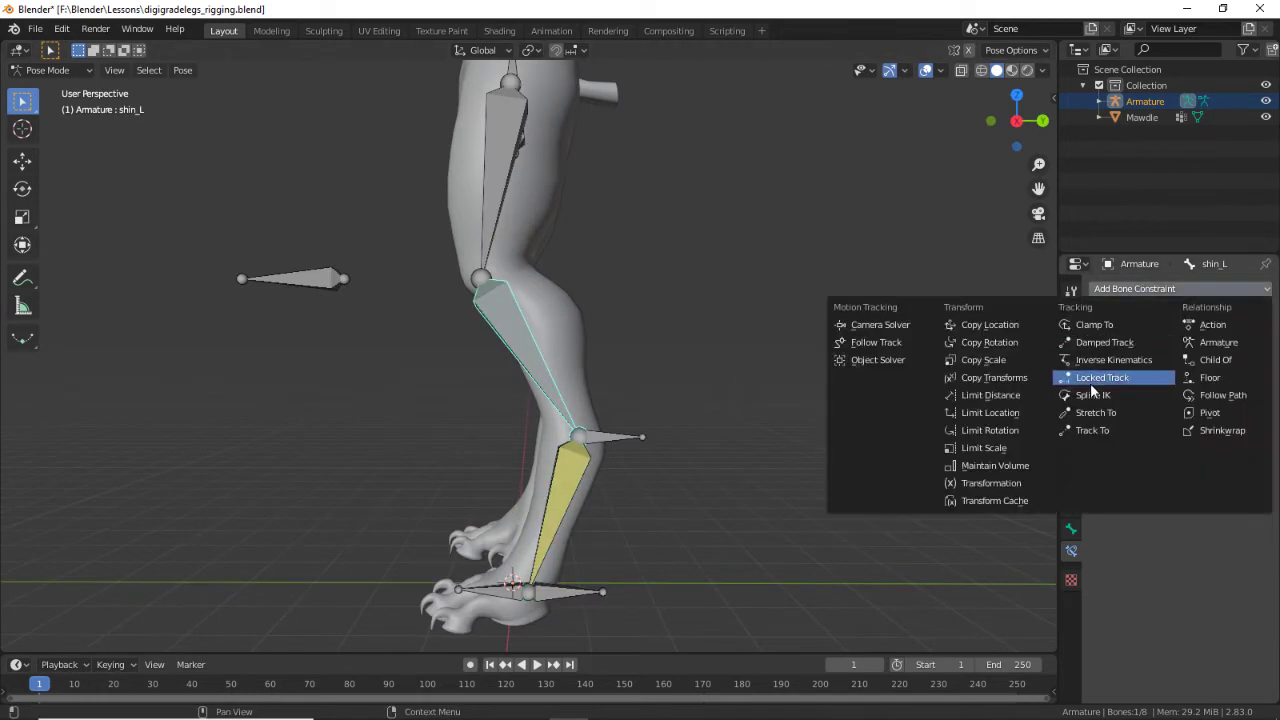
Step: Add an Inverse Kinematics constraint to shin_L targeting the Armature's heel_IK_L bone
{"action": "left_click", "coordinate": [1168, 359]}
{"action": "left_click", "coordinate": [1261, 343]}
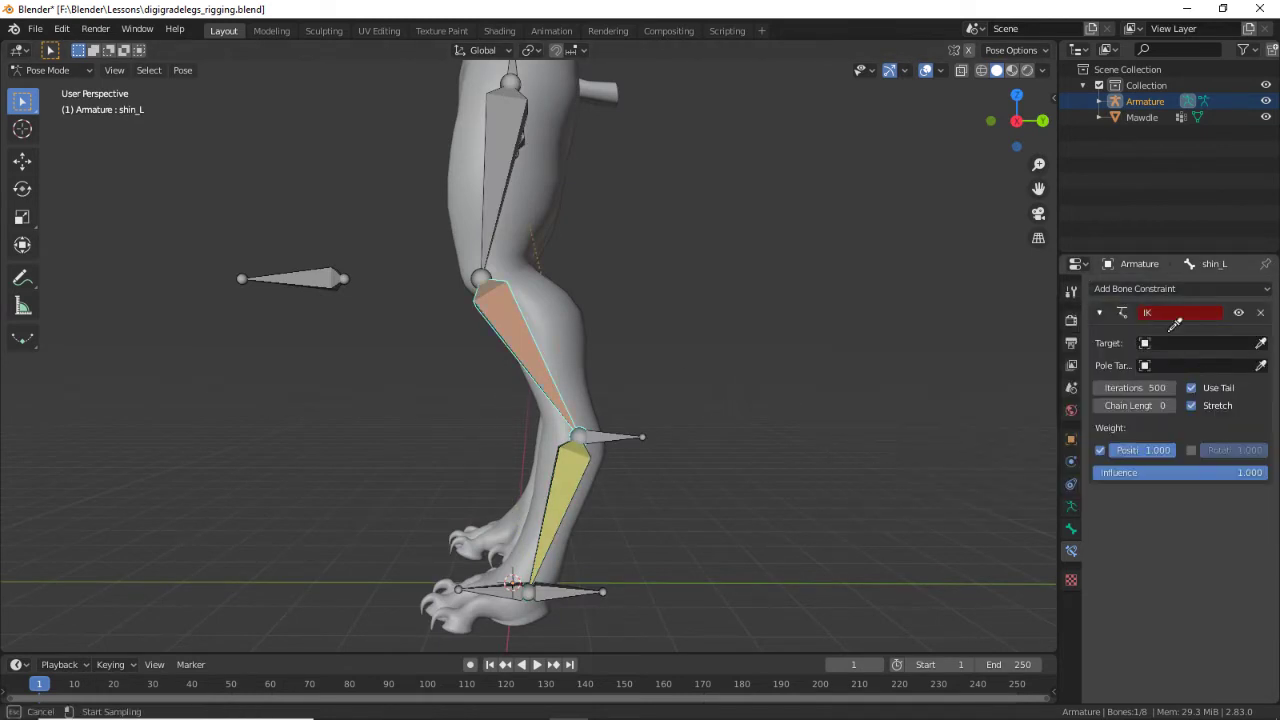
{"action": "left_click", "coordinate": [525, 256]}
{"action": "left_click", "coordinate": [1213, 363]}
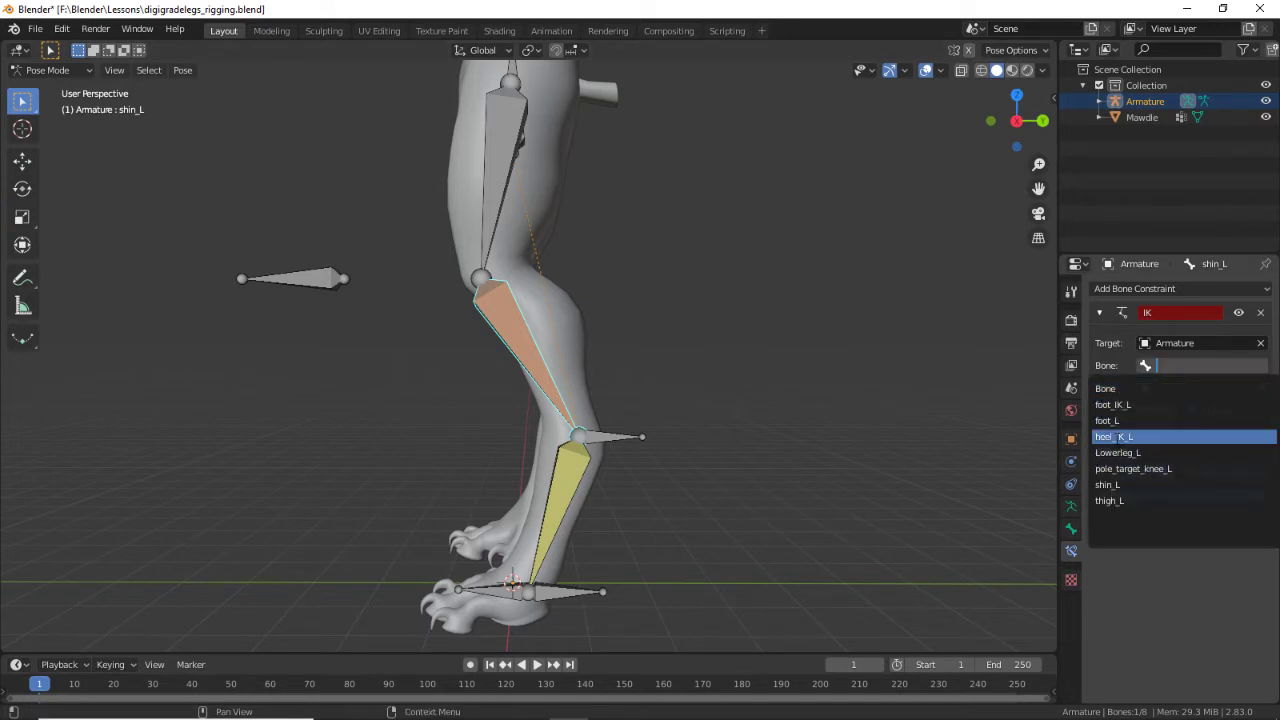
{"action": "left_click", "coordinate": [1114, 436]}
Step: Test the shin chain by moving heel_IK_L, then select shin_L and foot_IK_L
{"action": "left_click", "coordinate": [597, 434]}
{"action": "key", "text": "g"}
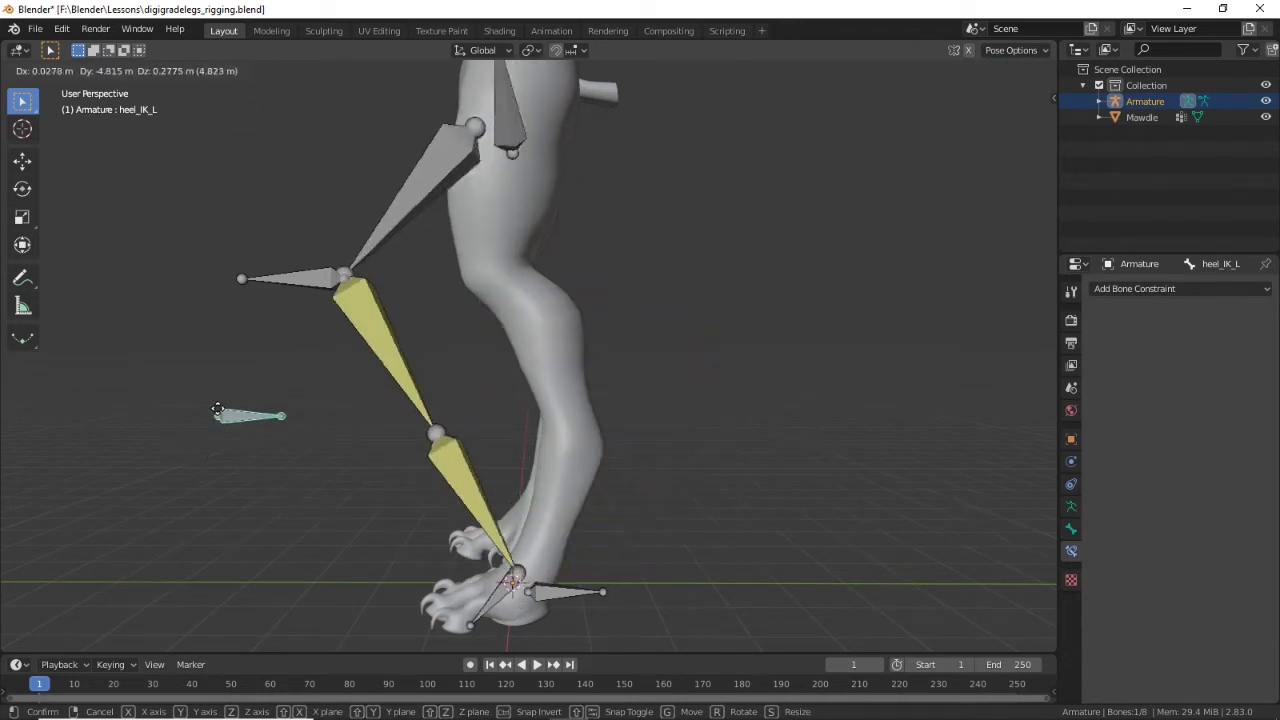
{"action": "left_click", "coordinate": [655, 415]}
{"action": "middle_click_drag", "start_coordinate": [655, 415], "coordinate": [406, 387]}
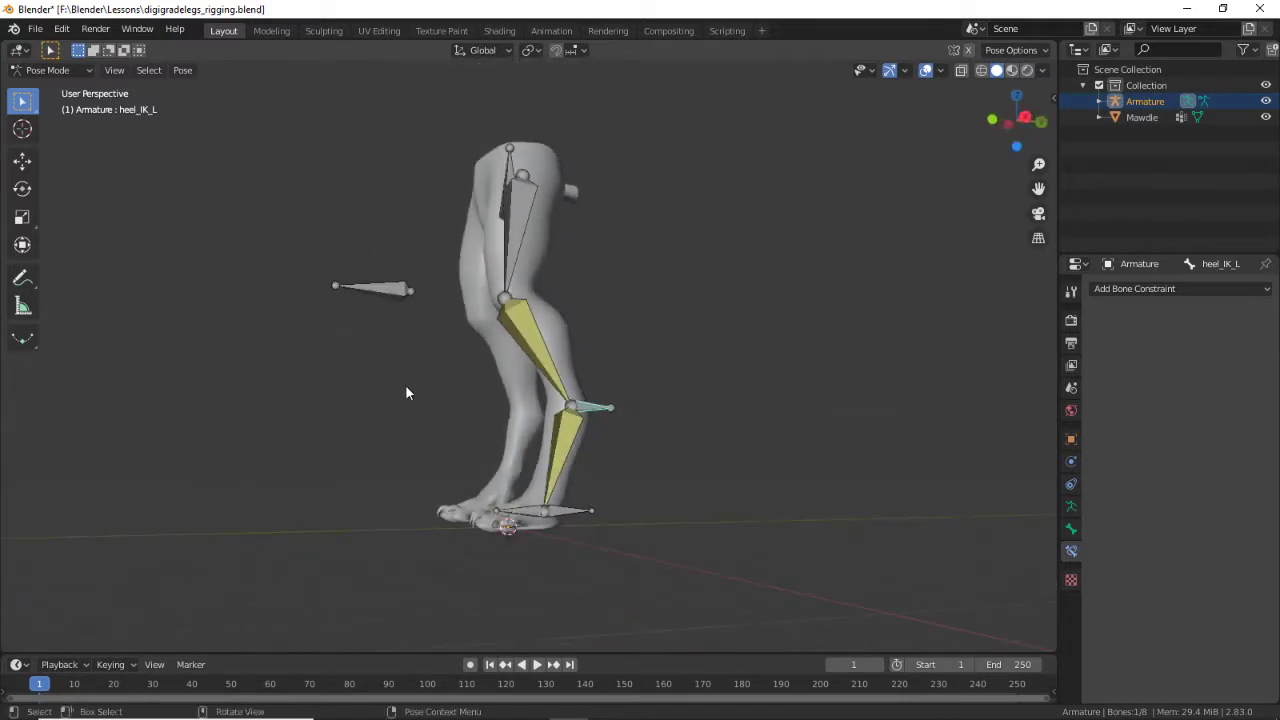
{"action": "left_click", "coordinate": [552, 376]}
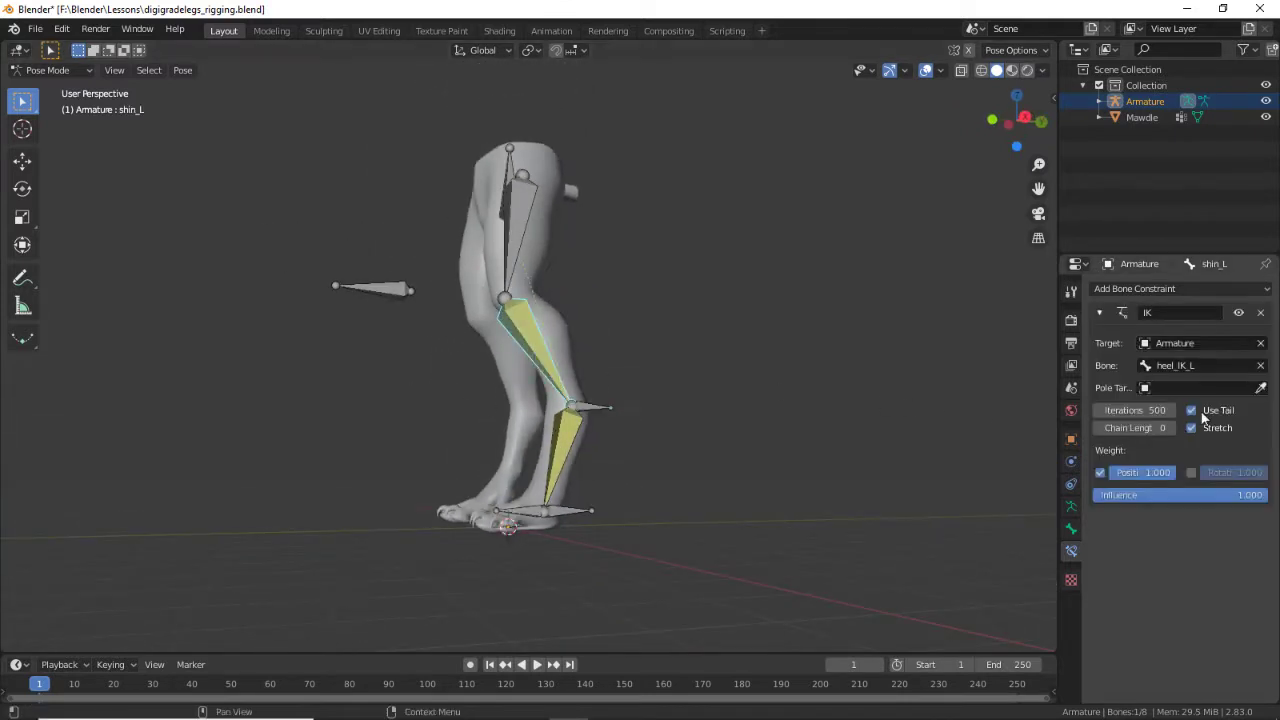
{"action": "middle_click_drag", "start_coordinate": [557, 375], "coordinate": [556, 498]}
{"action": "left_click", "coordinate": [549, 512]}
{"action": "key", "text": "g"}
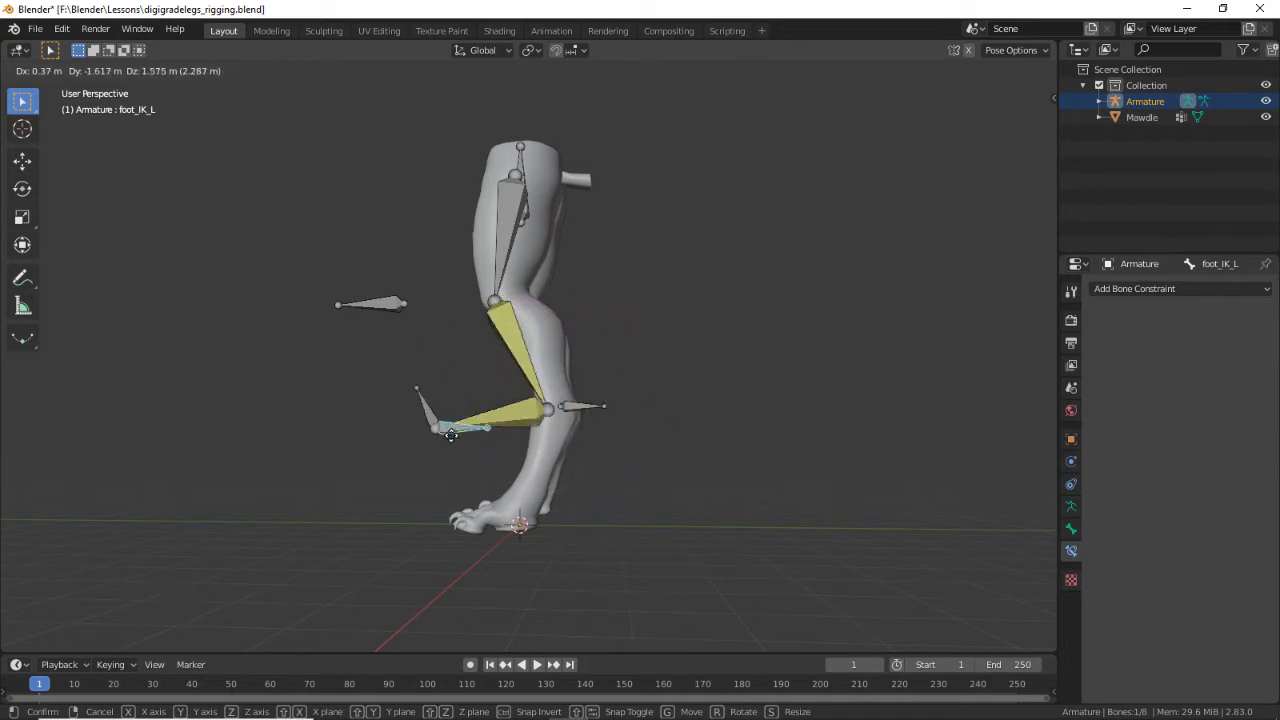
{"action": "right_click", "coordinate": [643, 460]}
{"action": "left_click", "coordinate": [578, 412]}
{"action": "key", "text": "g"}
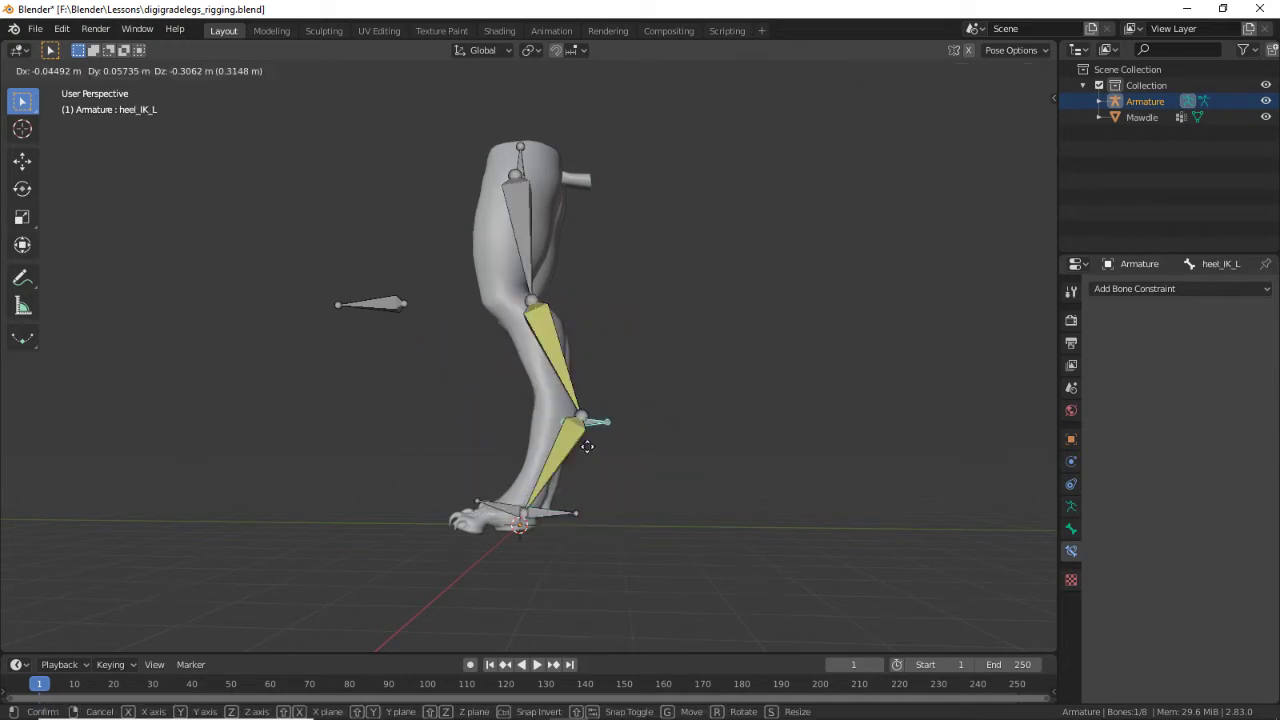
{"action": "right_click", "coordinate": [590, 437]}
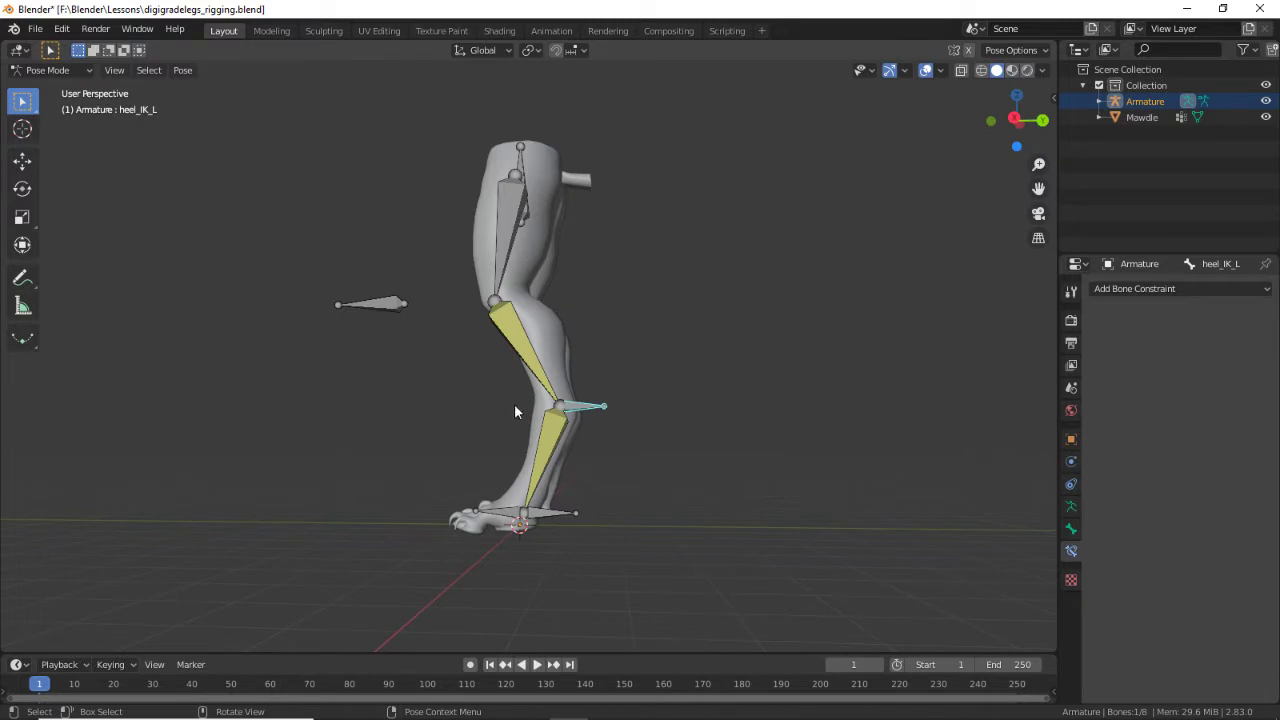
{"action": "middle_click_drag", "start_coordinate": [514, 410], "coordinate": [575, 500]}
{"action": "left_click", "coordinate": [571, 512]}
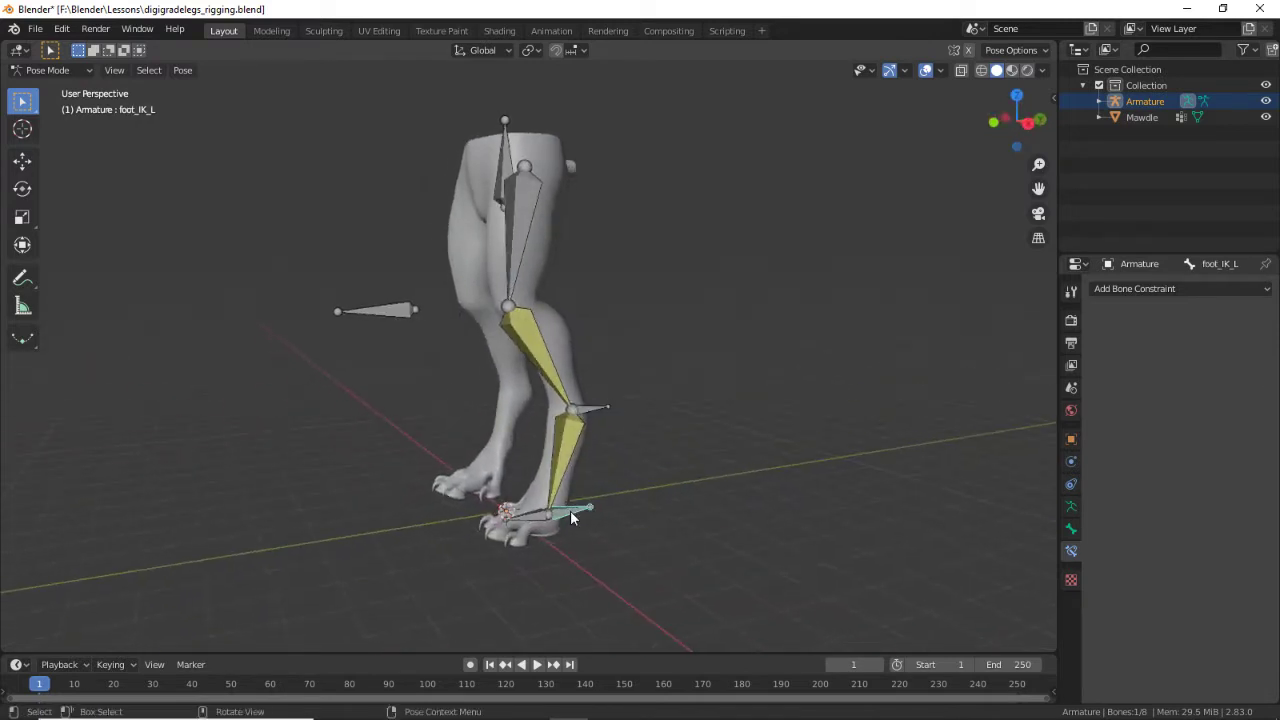
{"action": "key", "text": "g"}
{"action": "right_click", "coordinate": [503, 510]}
{"action": "middle_click_drag", "start_coordinate": [535, 515], "coordinate": [605, 425]}
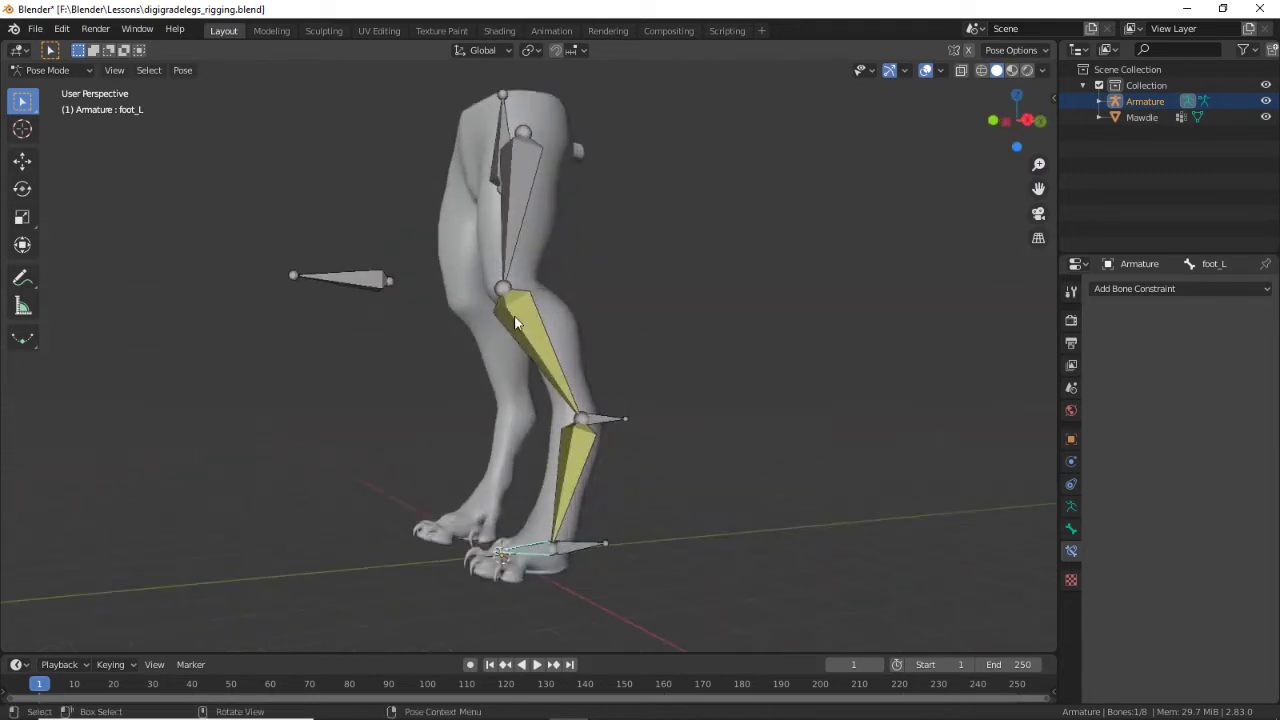
{"action": "left_click", "coordinate": [601, 419]}
{"action": "middle_click_drag", "start_coordinate": [604, 522], "coordinate": [674, 508]}
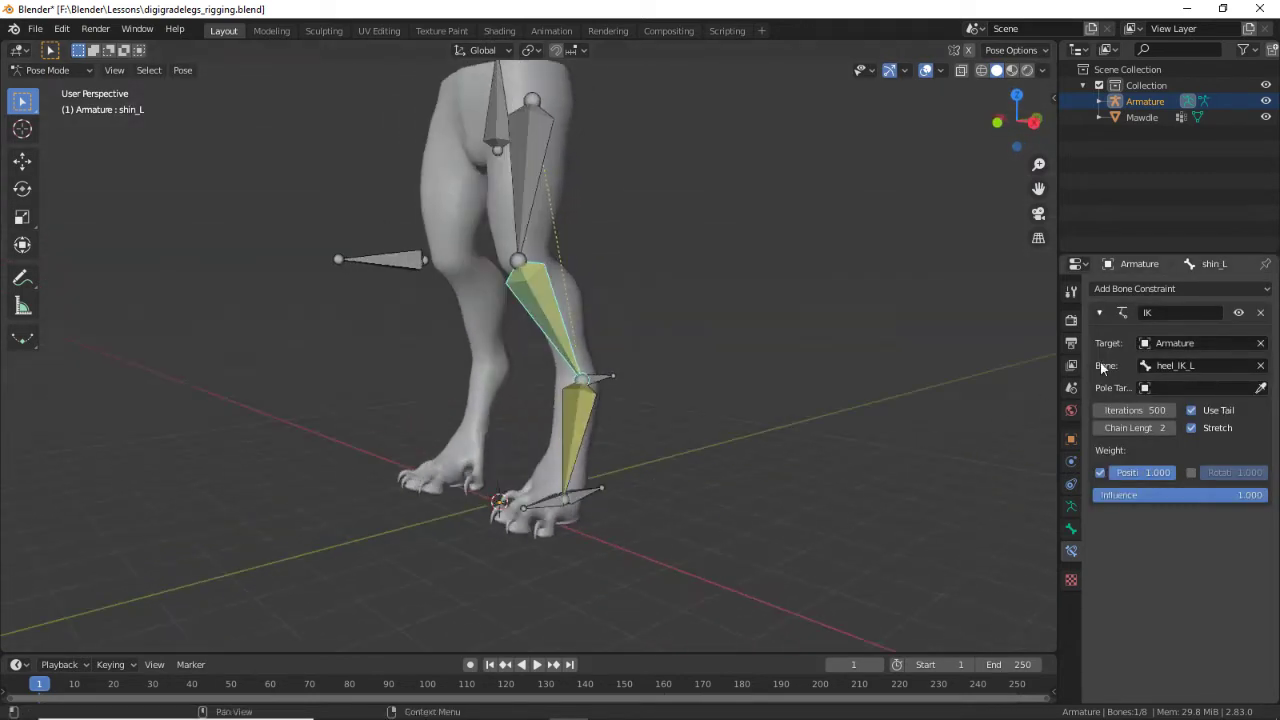
Step: Set the shin_L IK pole target to the Armature's pole_target_knee_L bone
{"action": "left_click", "coordinate": [1261, 387]}
{"action": "left_click", "coordinate": [545, 300]}
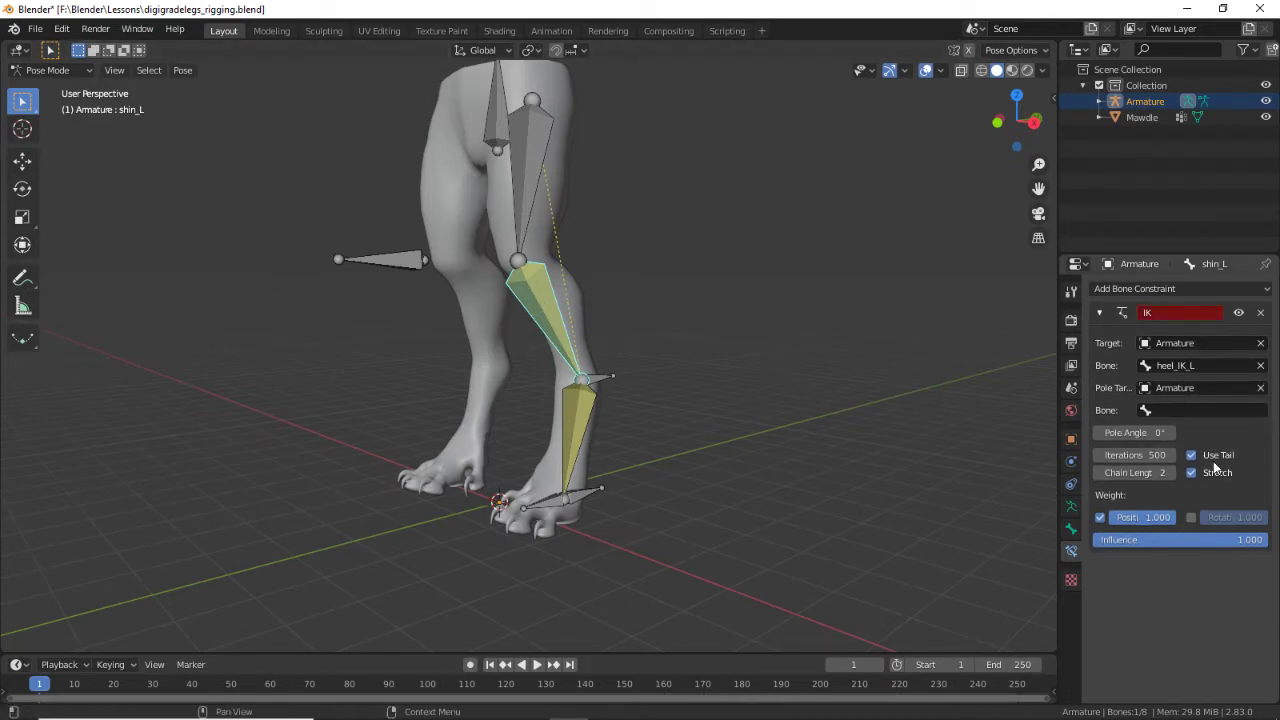
{"action": "left_click", "coordinate": [1210, 410]}
{"action": "left_click", "coordinate": [1135, 513]}
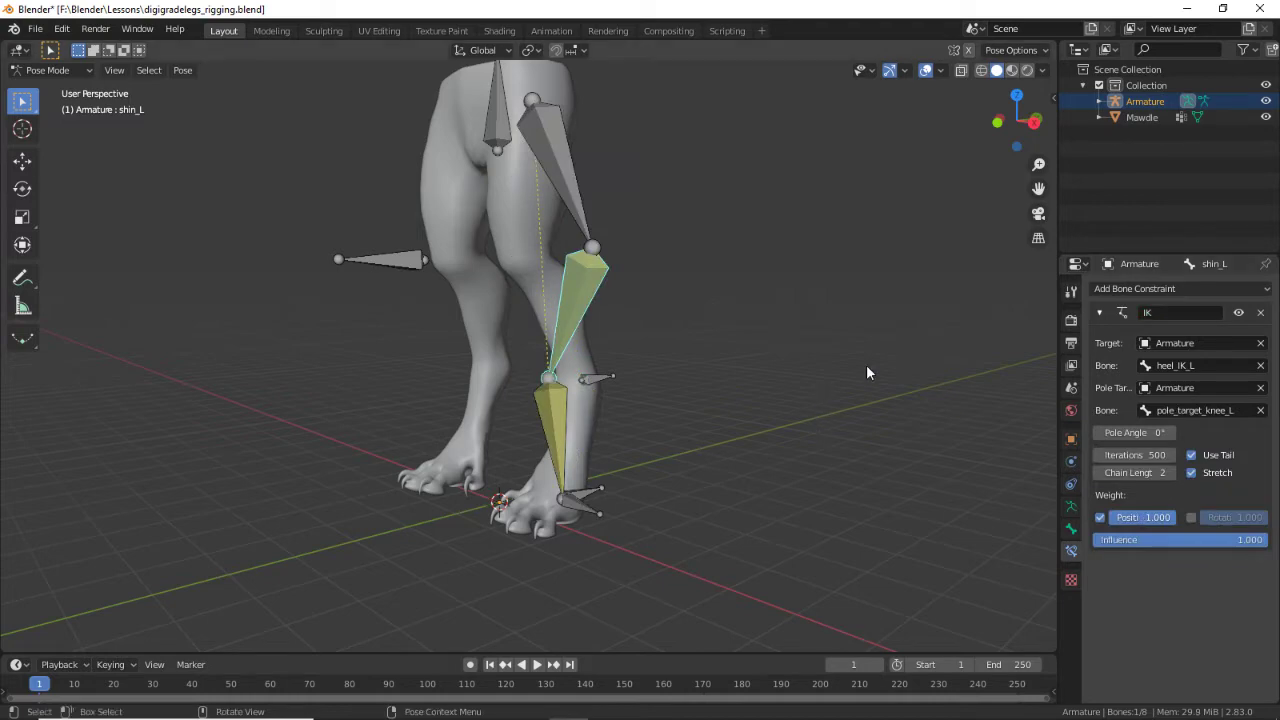
{"action": "middle_click_drag", "start_coordinate": [537, 376], "coordinate": [309, 277]}
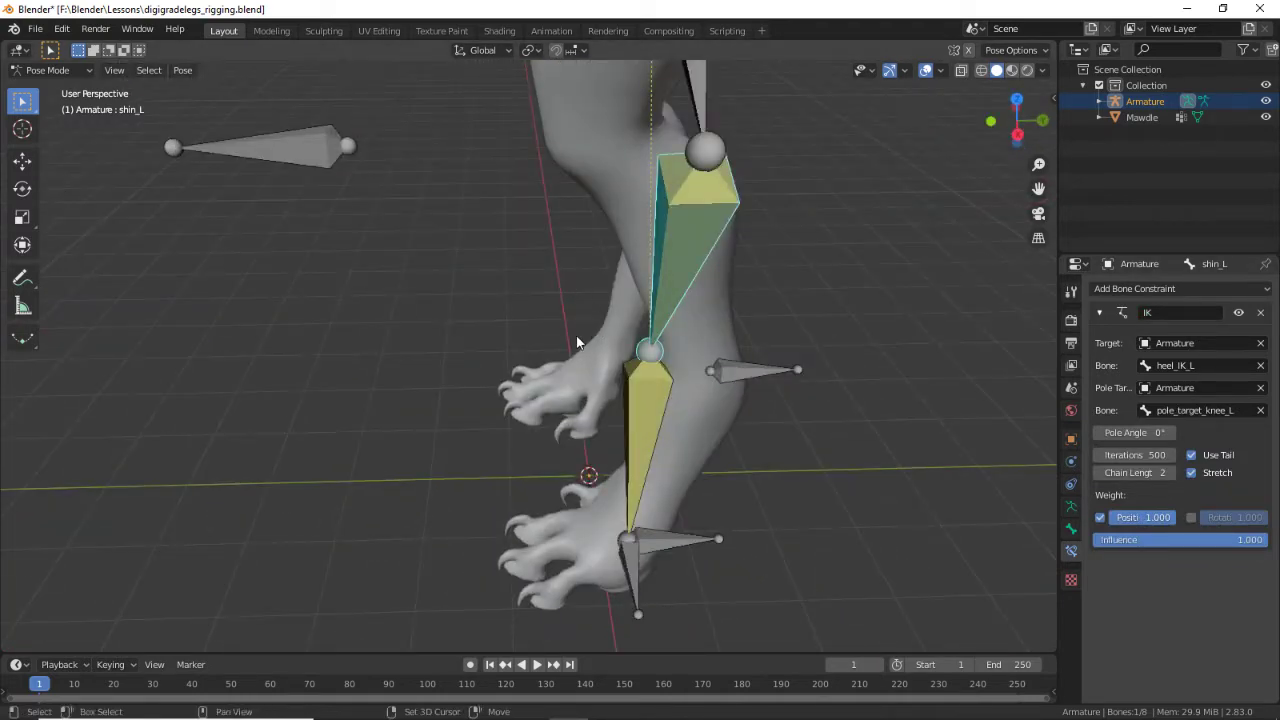
{"action": "scroll", "coordinate": [630, 365], "scroll_direction": "down", "scroll_amount": 2}
{"action": "middle_click_drag", "start_coordinate": [686, 385], "coordinate": [800, 370]}
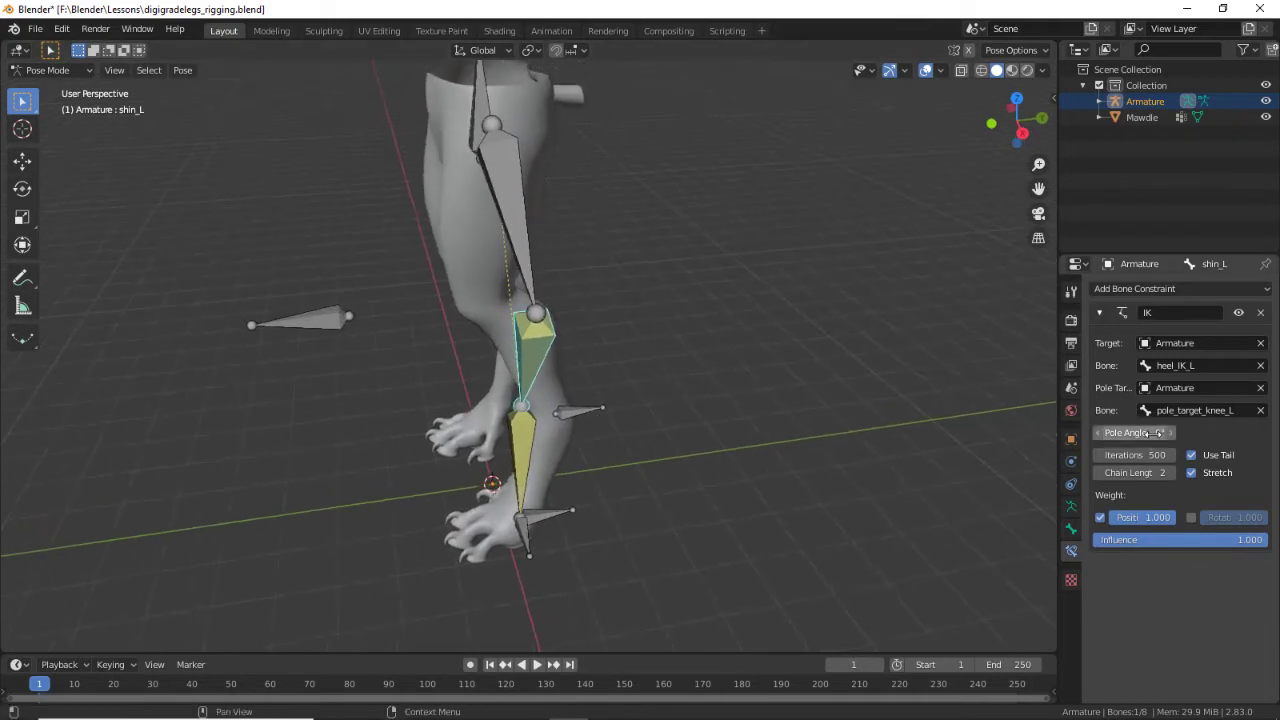
Step: Set the IK pole angle to 90° so the knee bends toward its pole
{"action": "left_click_drag", "start_coordinate": [1130, 432], "coordinate": [1200, 432]}
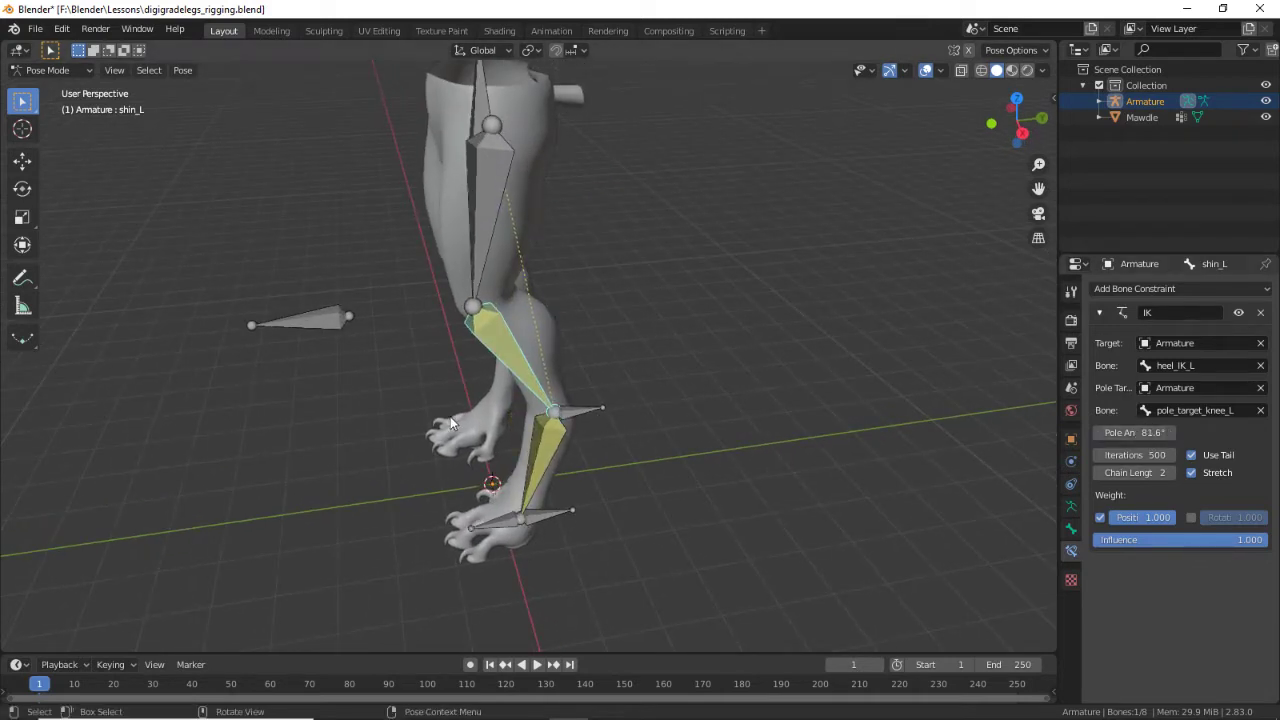
{"action": "middle_click_drag", "start_coordinate": [660, 380], "coordinate": [601, 391]}
{"action": "double_click", "coordinate": [1152, 434]}
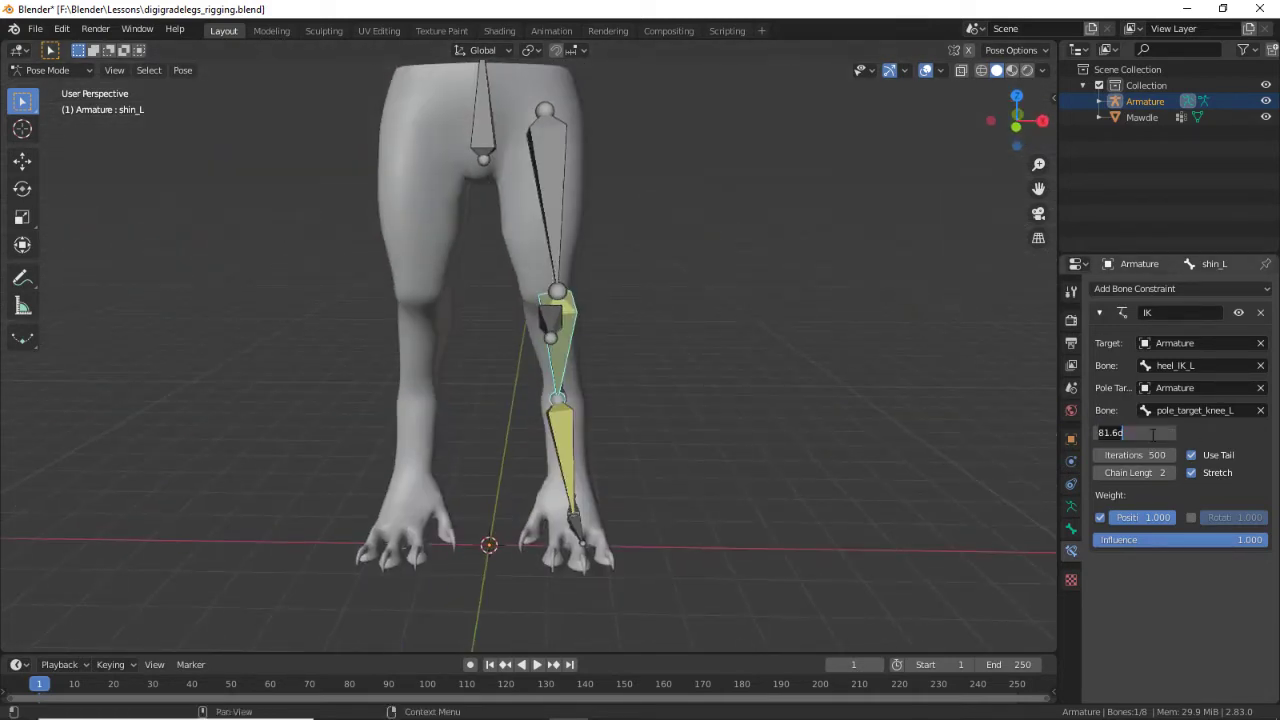
{"action": "type", "text": "90"}
{"action": "key", "text": "Return"}
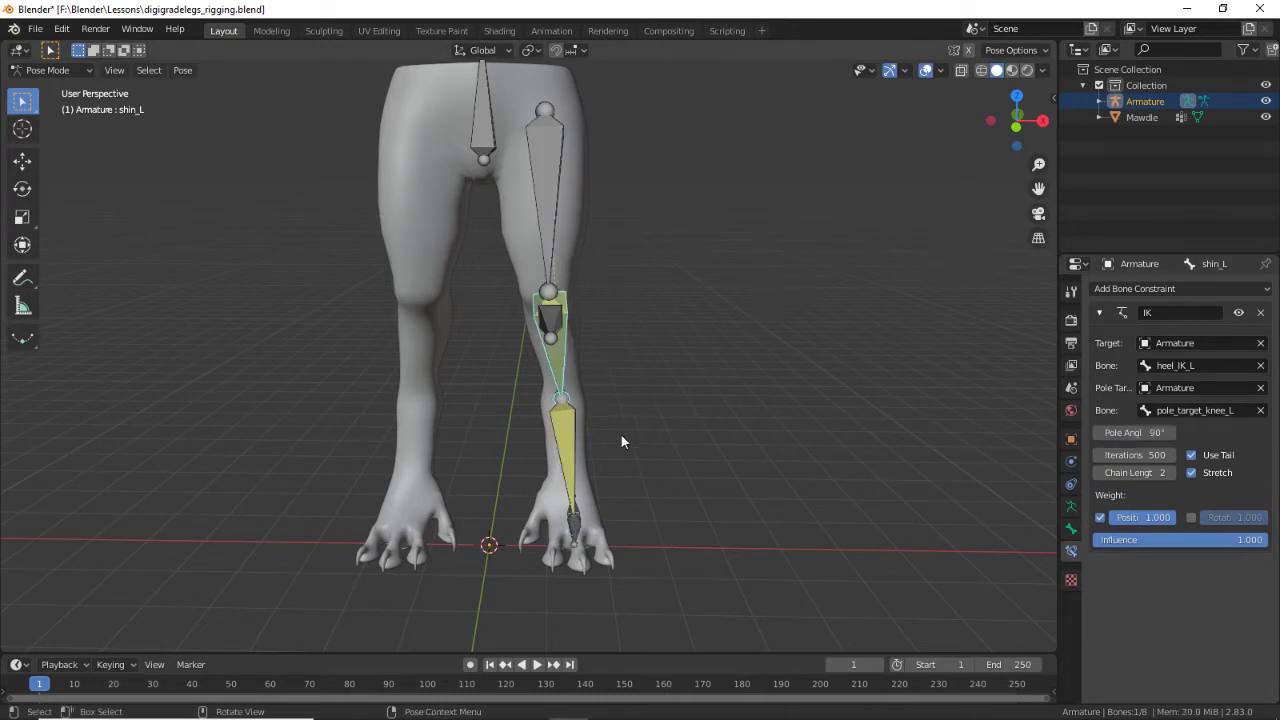
{"action": "scroll", "coordinate": [830, 358], "scroll_direction": "up", "scroll_amount": 3}
{"action": "middle_click_drag", "start_coordinate": [757, 332], "coordinate": [717, 411]}
Step: Compare the shin in Edit and Pose Mode with its head, tail and roll shown
{"action": "key", "text": "KP_3"}
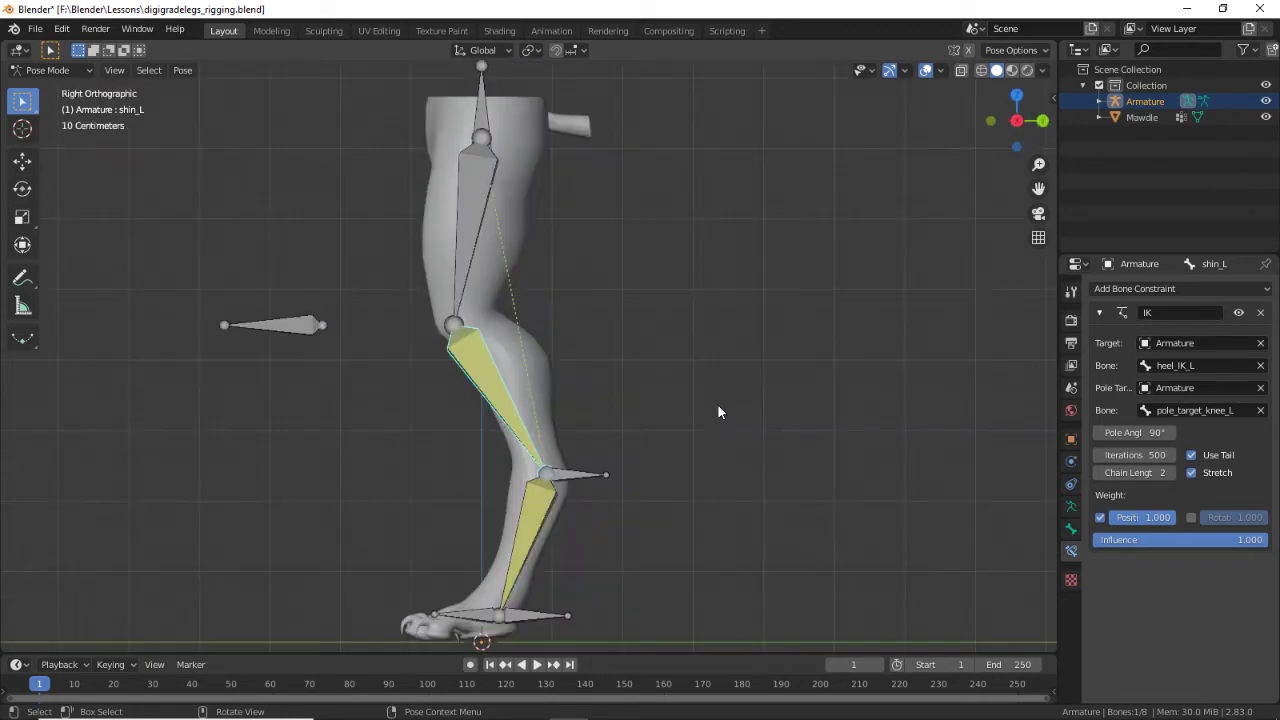
{"action": "key", "text": "KP_1"}
{"action": "key", "text": "Tab"}
{"action": "key", "text": "Tab"}
{"action": "key", "text": "Tab"}
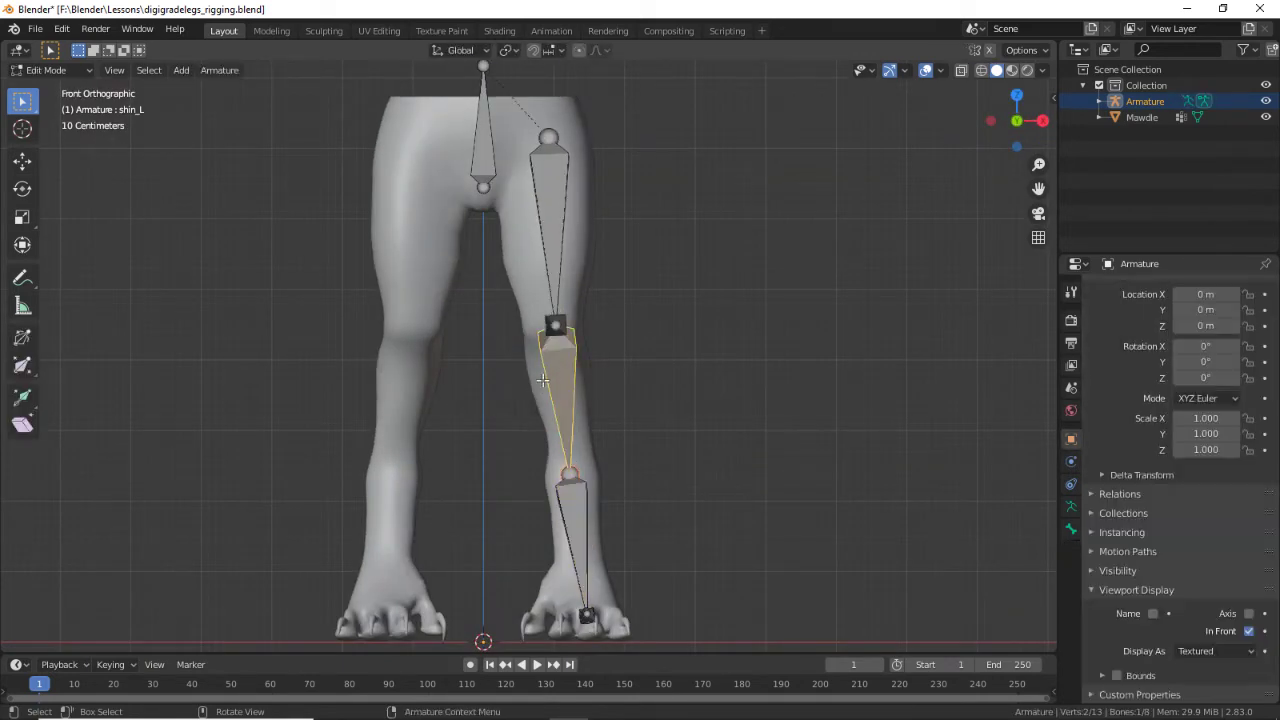
{"action": "scroll", "coordinate": [660, 390], "scroll_direction": "up", "scroll_amount": 9}
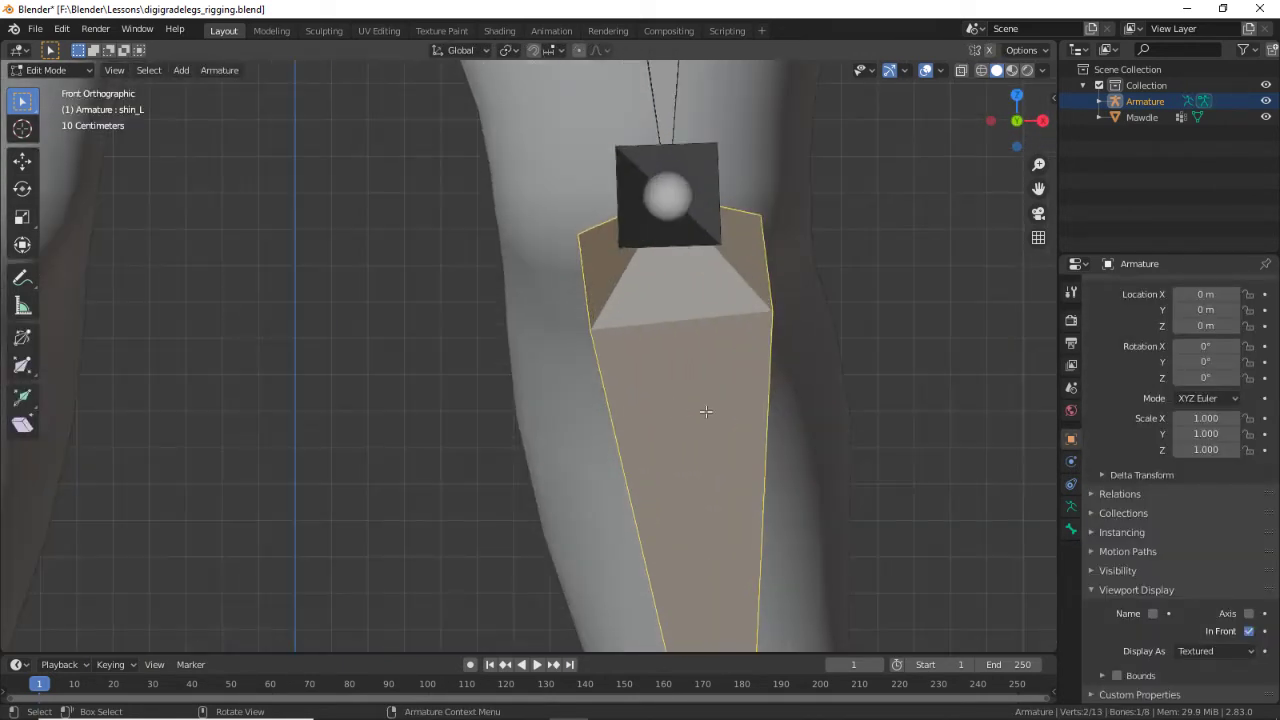
{"action": "key", "text": "n"}
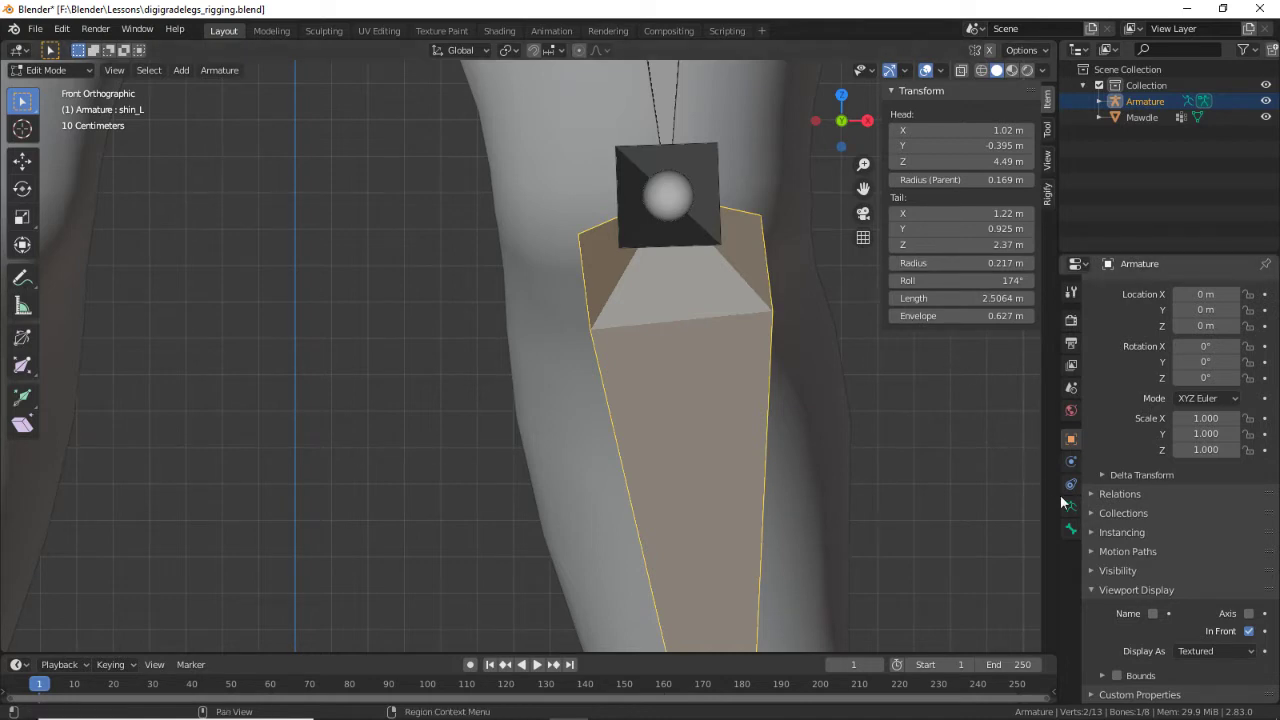
{"action": "key", "text": "ctrl+Tab"}
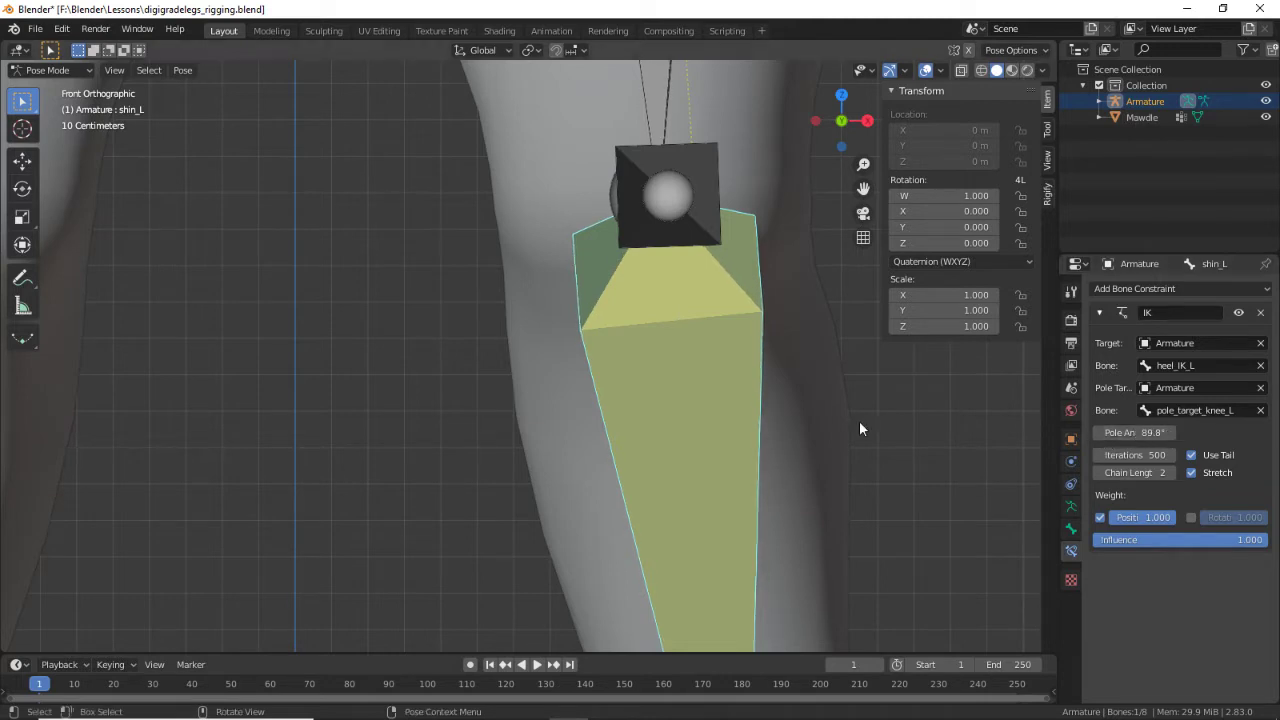
{"action": "key", "text": "ctrl+Tab"}
Step: Lower the shin_L IK pole angle to 89.2°, then 88.3°, comparing rest and posed shin
{"action": "key", "text": "ctrl+Tab"}
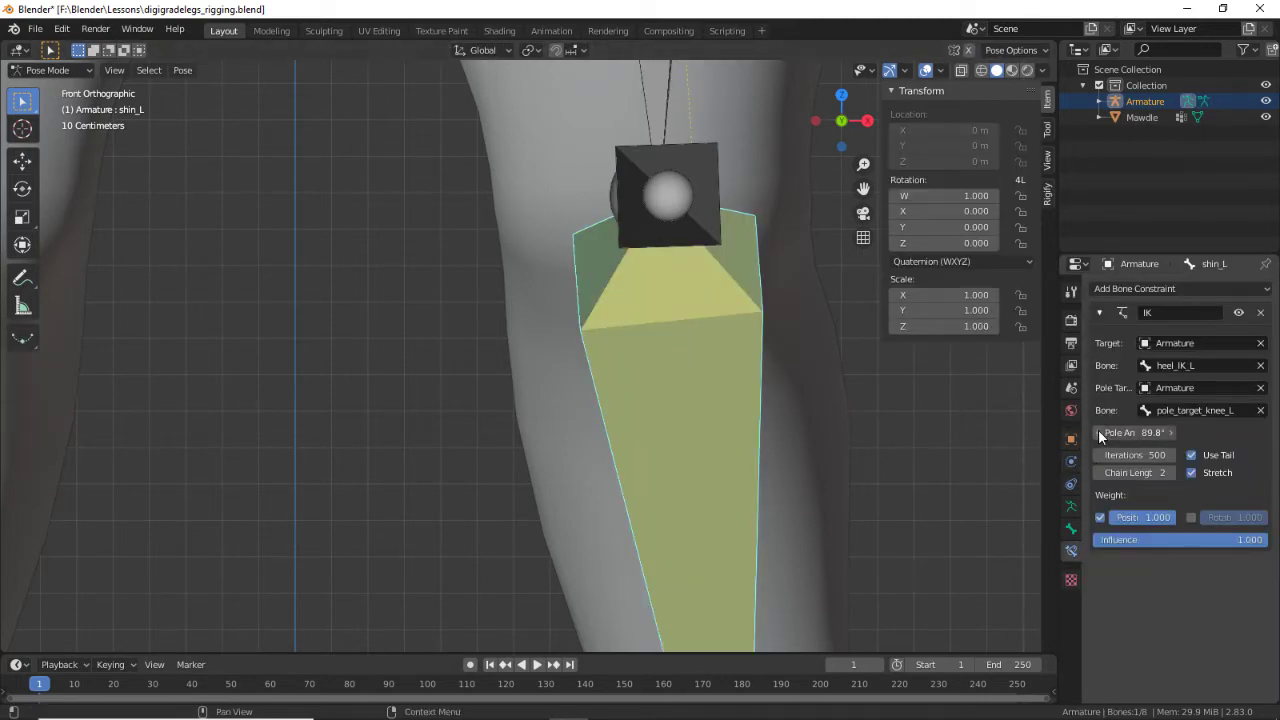
{"action": "left_click_drag", "start_coordinate": [1098, 429], "coordinate": [1072, 432]}
{"action": "key", "text": "ctrl+Tab"}
{"action": "key", "text": "ctrl+Tab"}
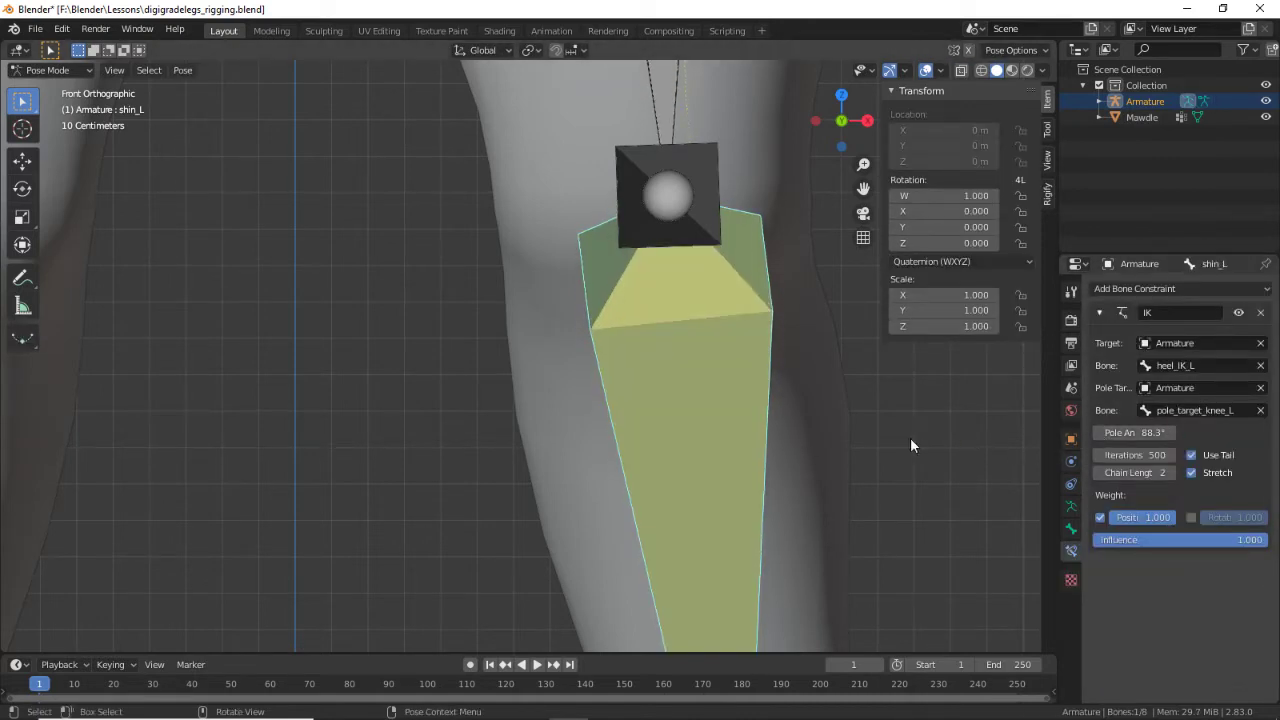
{"action": "key", "text": "ctrl+Tab"}
{"action": "key", "text": "ctrl+Tab"}
{"action": "scroll", "coordinate": [897, 437], "scroll_direction": "up", "scroll_amount": 5}
{"action": "scroll", "coordinate": [810, 356], "scroll_direction": "up", "scroll_amount": 2}
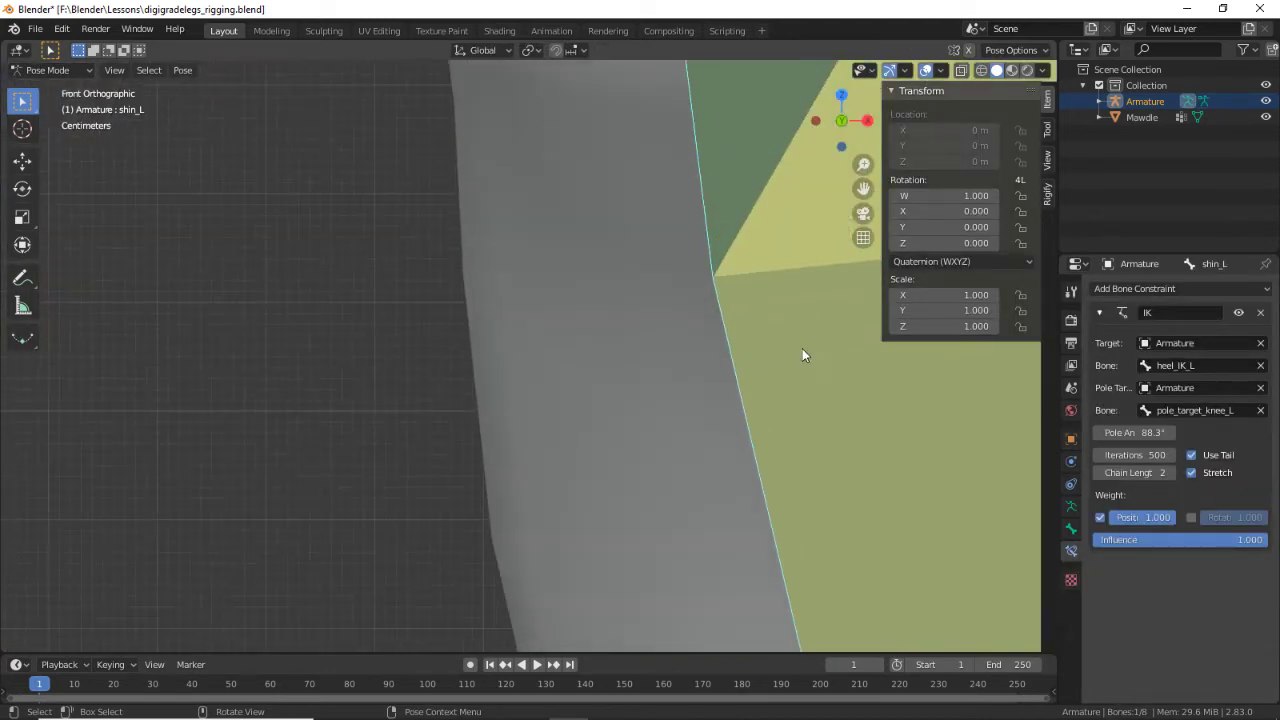
{"action": "mouse_move", "coordinate": [803, 351]}
{"action": "middle_mouse_down", "text": "shift"}
{"action": "mouse_move", "coordinate": [725, 359]}
{"action": "mouse_move", "coordinate": [631, 428]}
{"action": "middle_mouse_up", "text": "shift"}
{"action": "key", "text": "Tab"}
{"action": "key", "text": "Tab"}
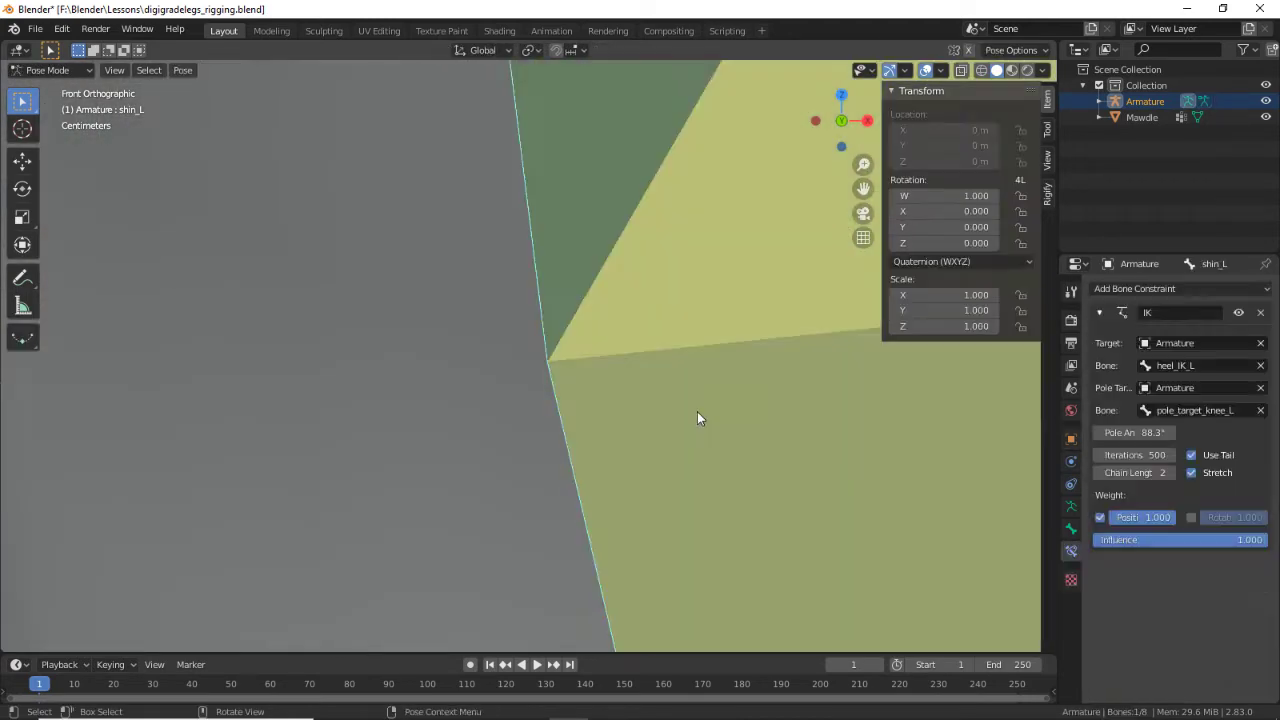
{"action": "key", "text": "Tab"}
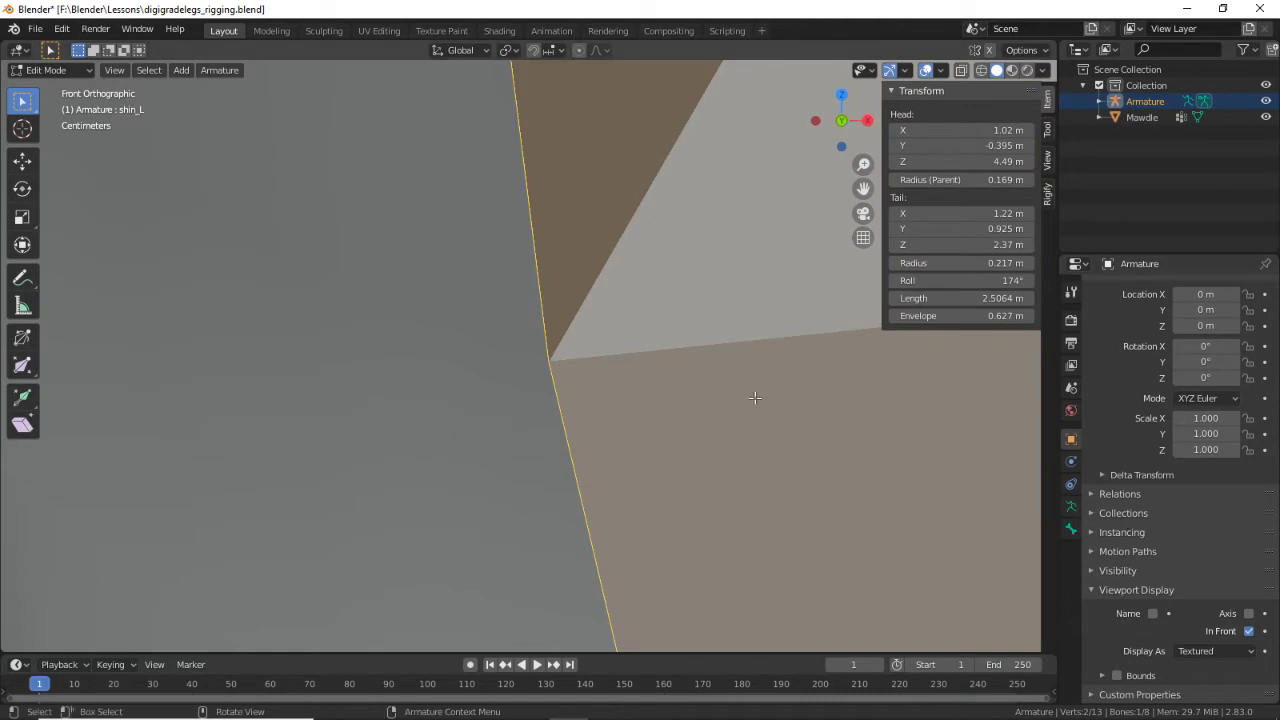
{"action": "key", "text": "Tab"}
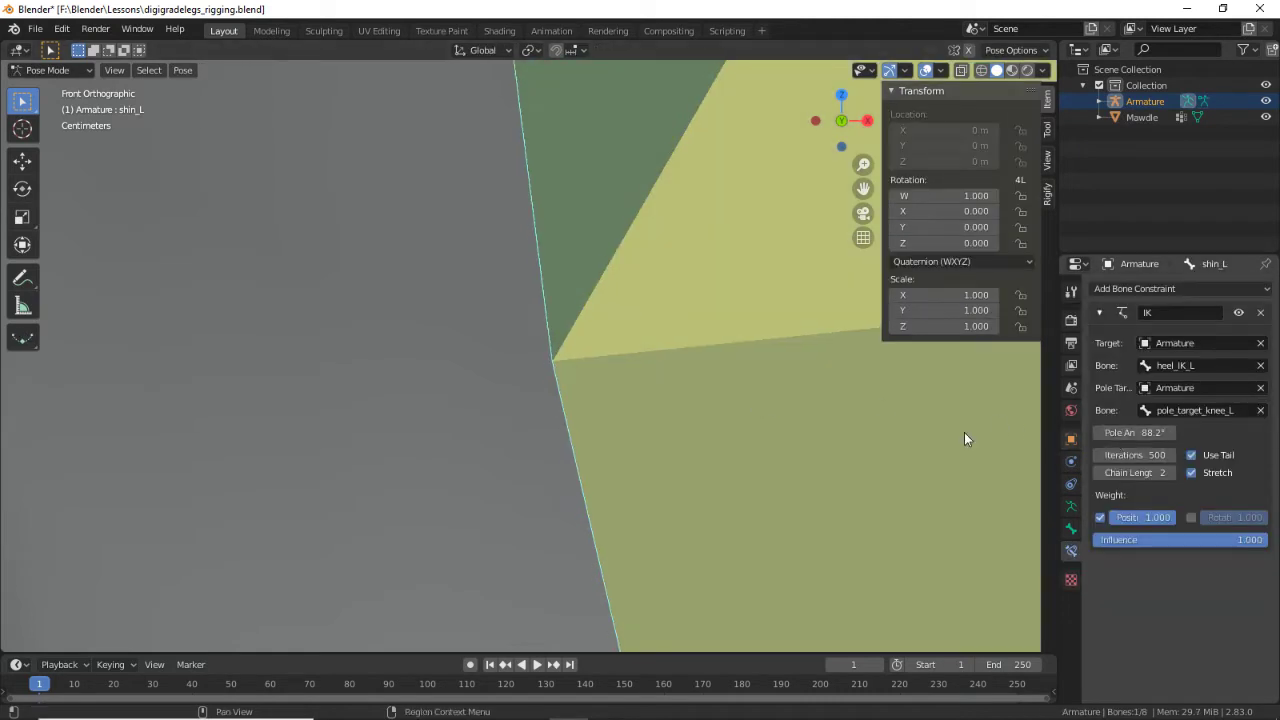
{"action": "key", "text": "Tab"}
{"action": "key", "text": "Tab"}
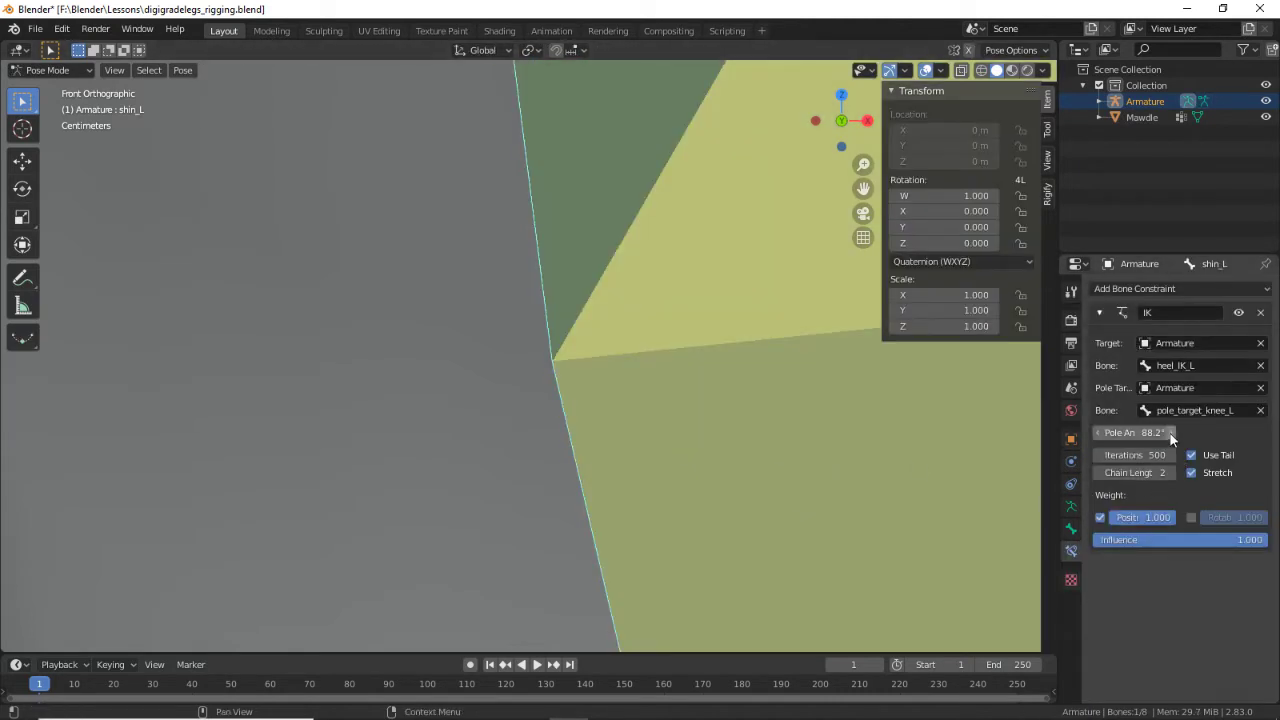
{"action": "left_click", "coordinate": [1172, 432]}
Step: Check the leg from several angles and select the knee pole target bone
{"action": "scroll", "coordinate": [503, 374], "scroll_direction": "down", "scroll_amount": 8}
{"action": "scroll", "coordinate": [706, 440], "scroll_direction": "down", "scroll_amount": 3}
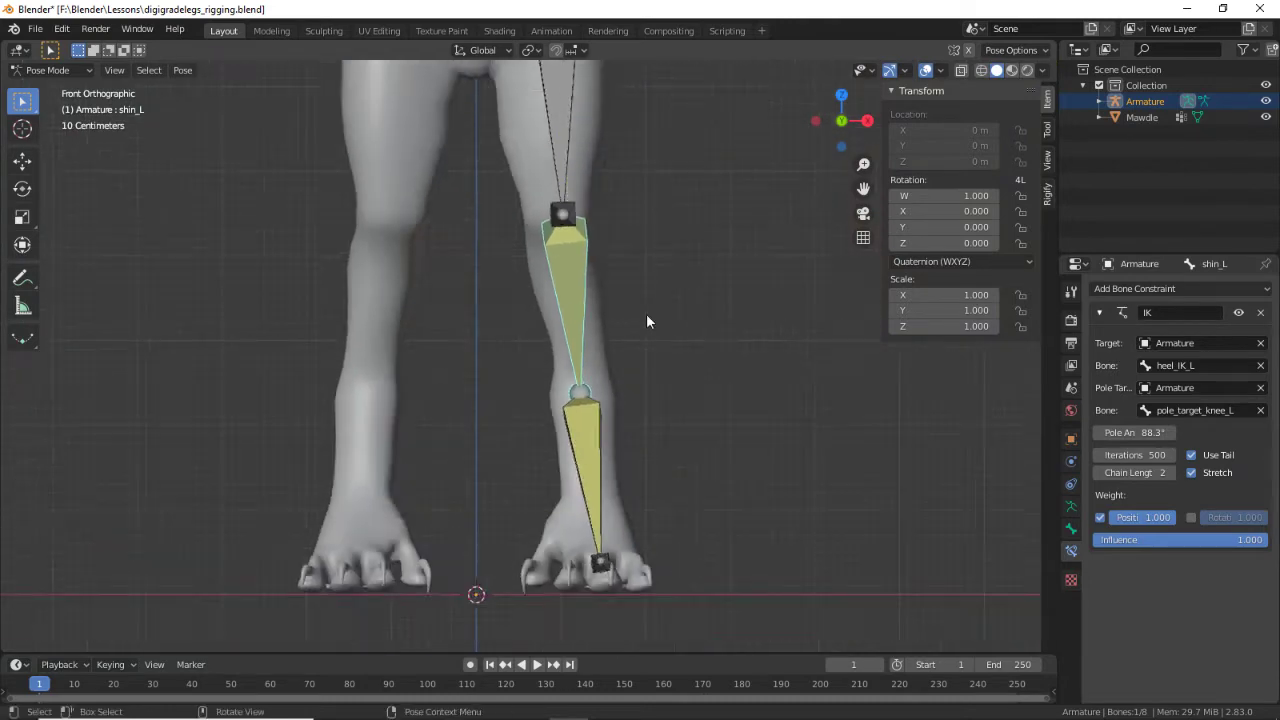
{"action": "middle_click_drag", "start_coordinate": [646, 316], "coordinate": [618, 416]}
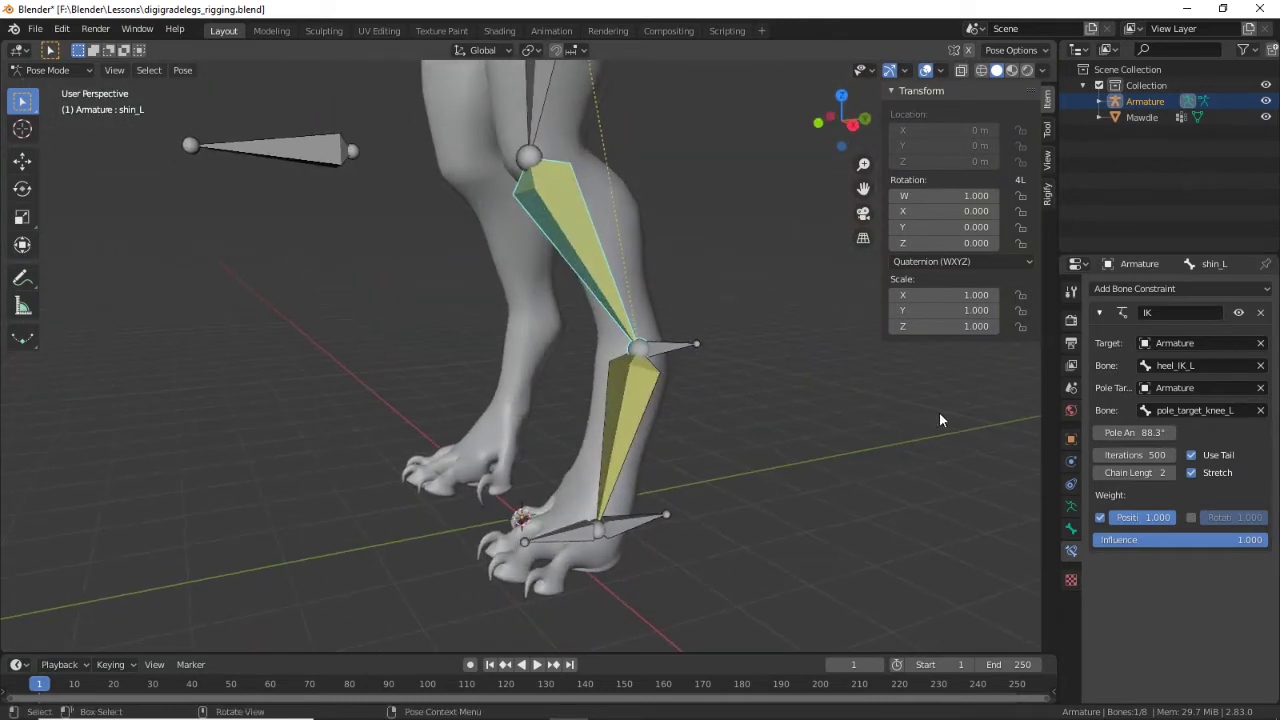
{"action": "scroll", "coordinate": [939, 420], "scroll_direction": "up", "scroll_amount": 4}
{"action": "scroll", "coordinate": [857, 446], "scroll_direction": "down", "scroll_amount": 1}
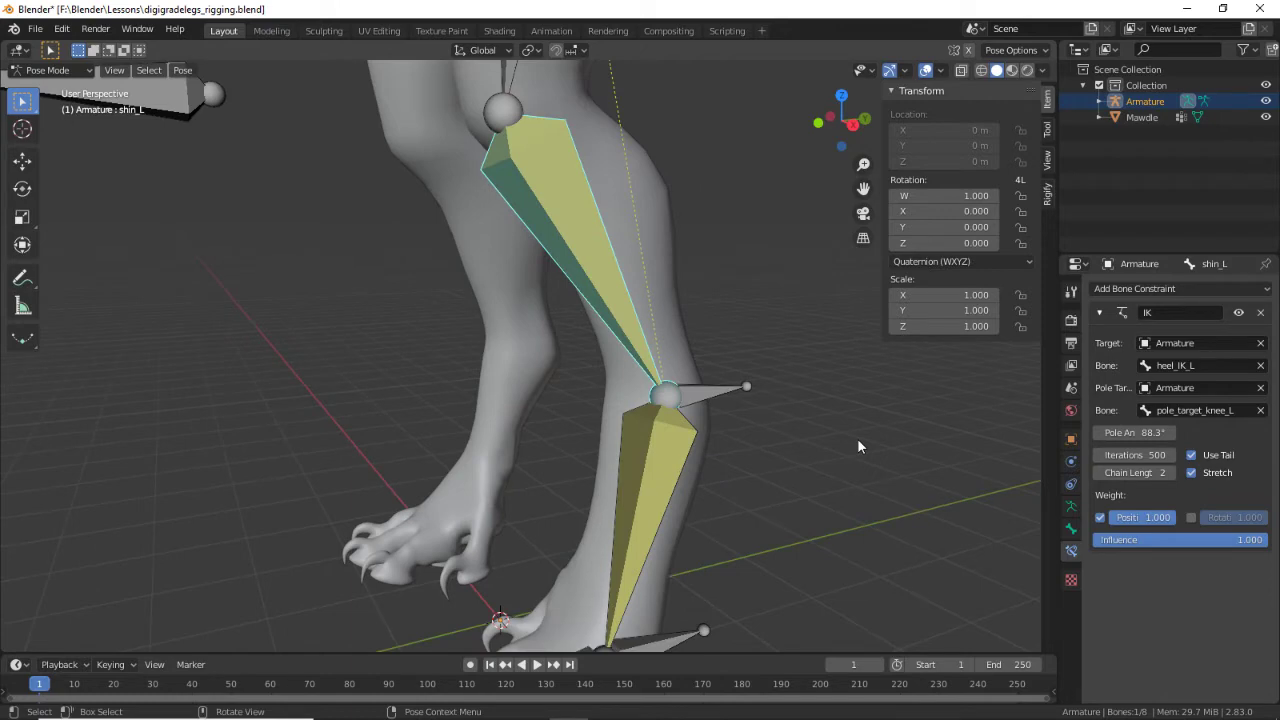
{"action": "scroll", "coordinate": [857, 446], "scroll_direction": "down", "scroll_amount": 3}
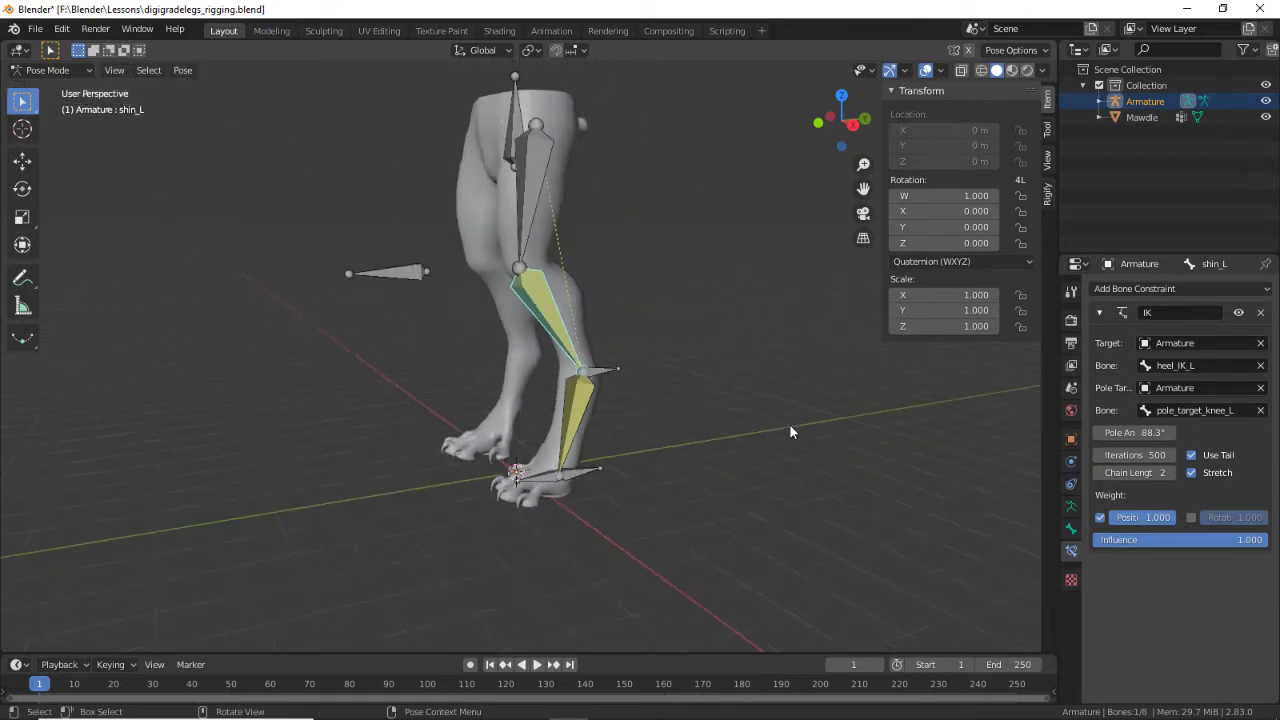
{"action": "scroll", "coordinate": [658, 543], "scroll_direction": "up", "scroll_amount": 2}
{"action": "middle_click_drag", "start_coordinate": [628, 548], "coordinate": [590, 520]}
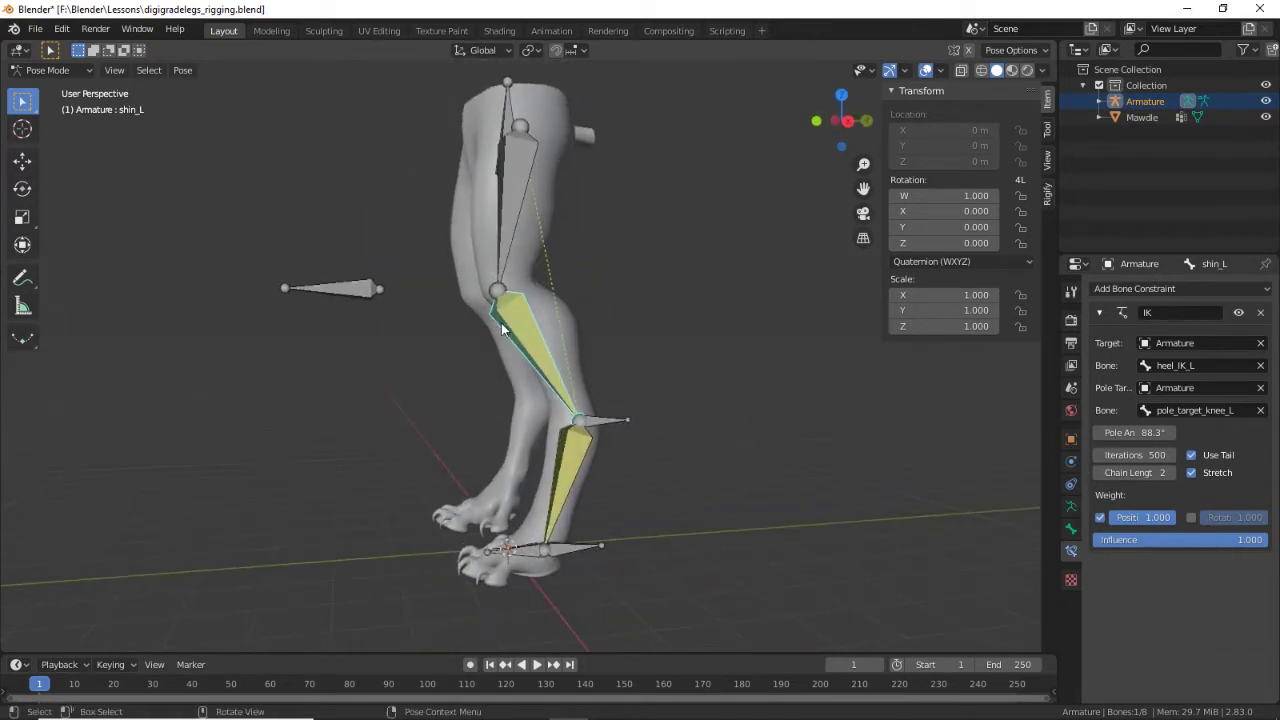
{"action": "left_click", "coordinate": [347, 291]}
{"action": "middle_click_drag", "start_coordinate": [358, 332], "coordinate": [481, 339]}
{"action": "key", "text": "g"}
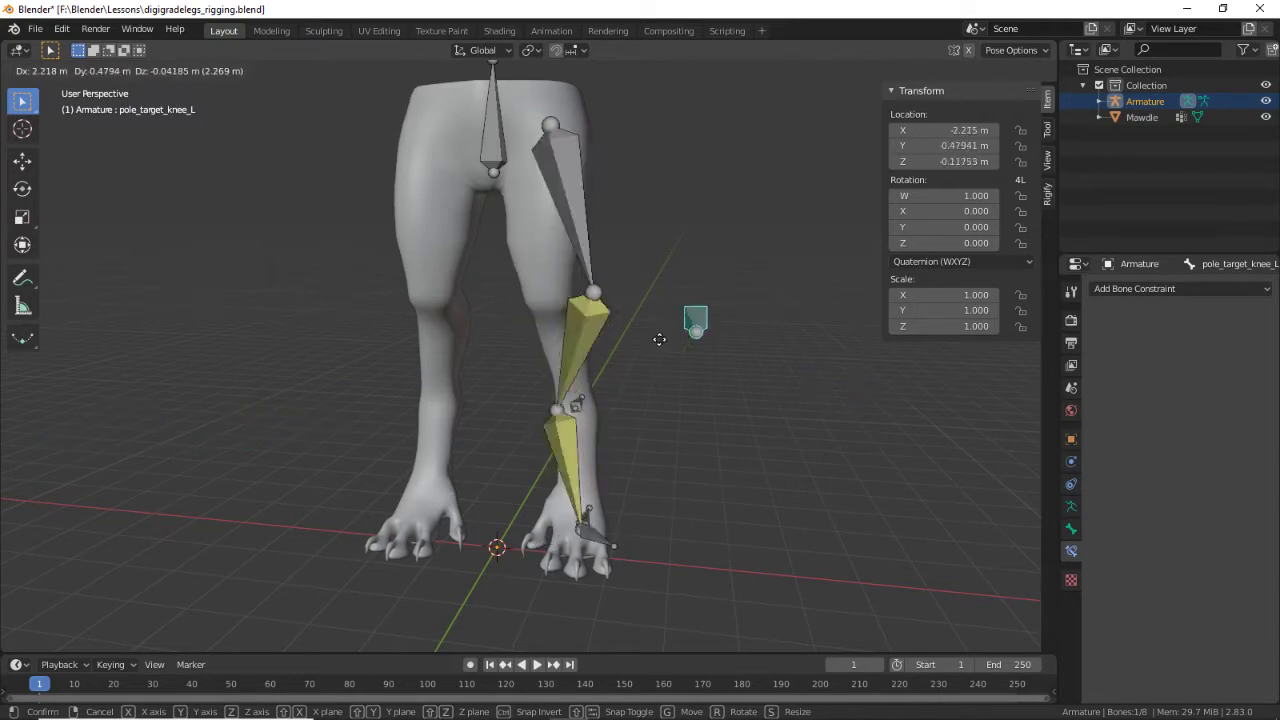
{"action": "key", "text": "Escape"}
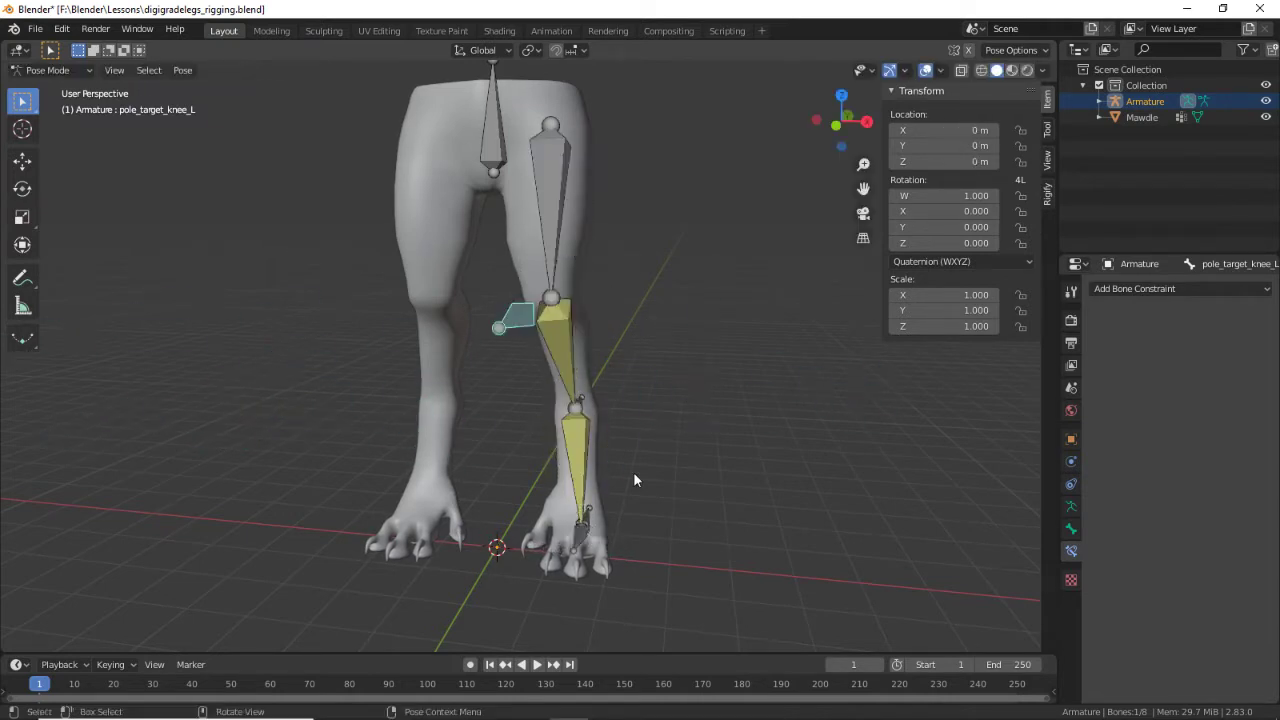
{"action": "middle_click_drag", "start_coordinate": [633, 471], "coordinate": [637, 398]}
{"action": "key", "text": "KP_Decimal"}
{"action": "scroll", "coordinate": [546, 446], "scroll_direction": "down", "scroll_amount": 4}
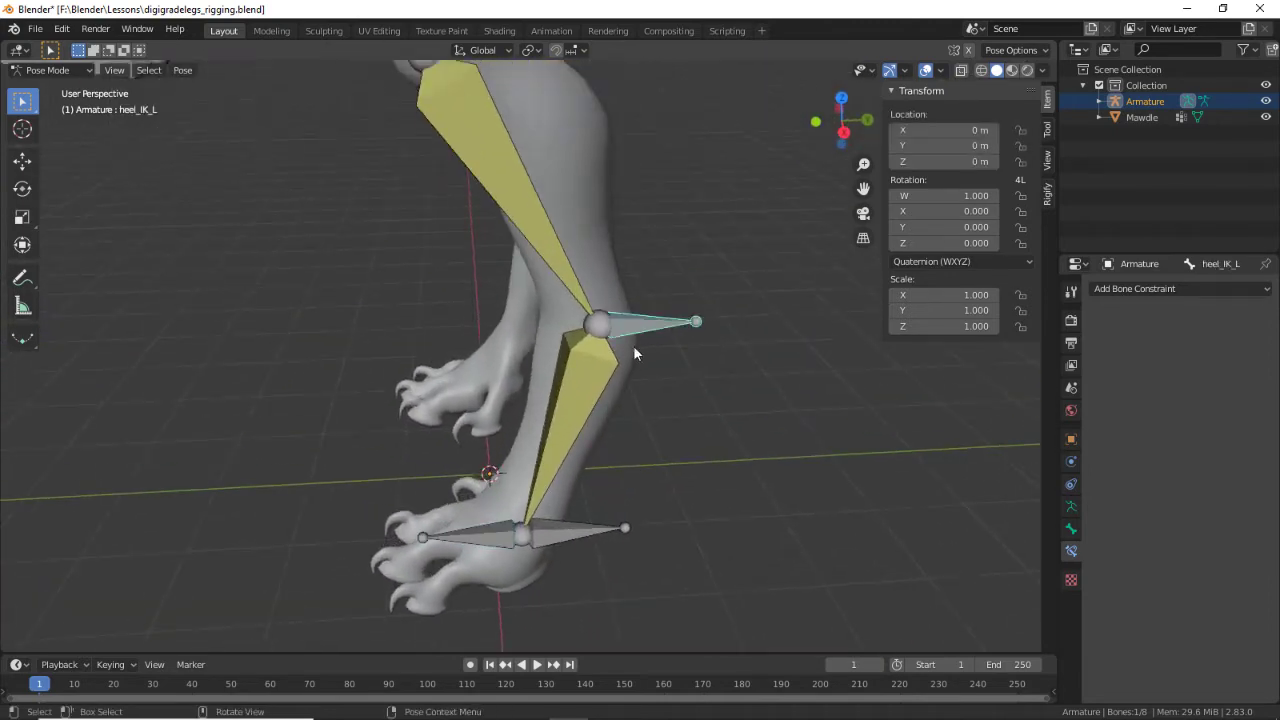
{"action": "middle_click_drag", "start_coordinate": [633, 353], "coordinate": [640, 420]}
{"action": "key", "text": "g"}
{"action": "key", "text": "Escape"}
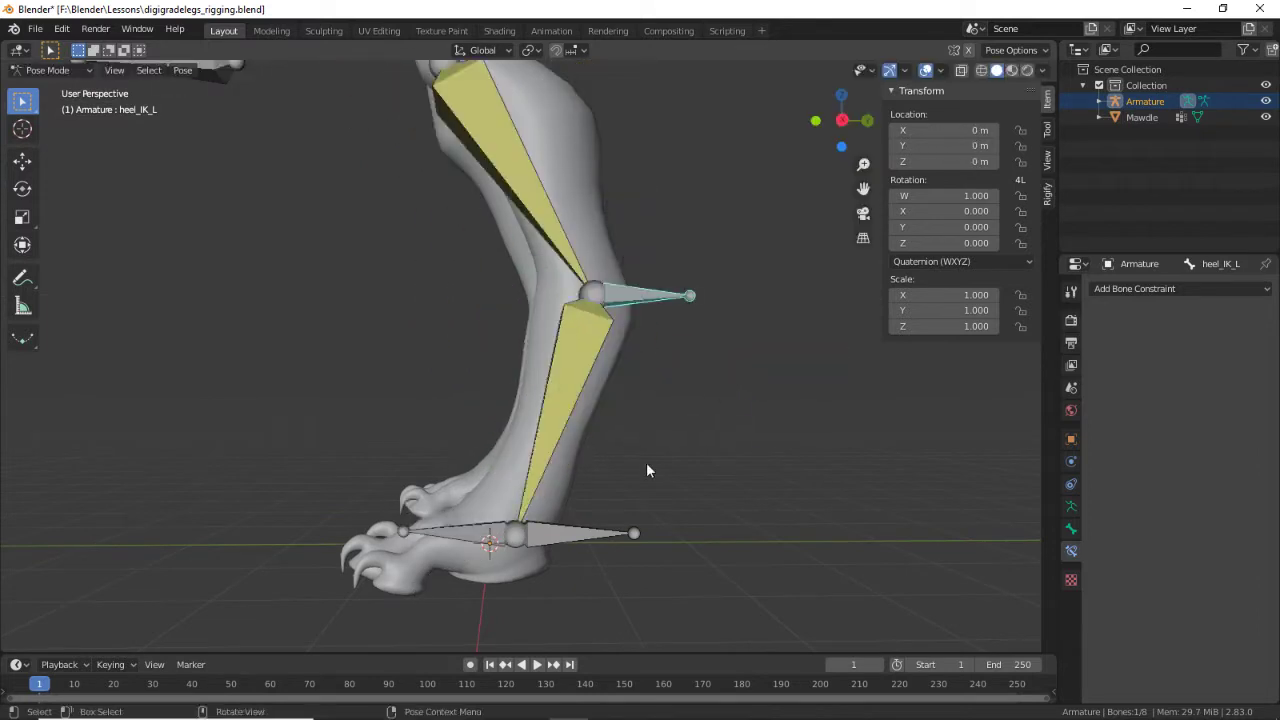
{"action": "key", "text": "g"}
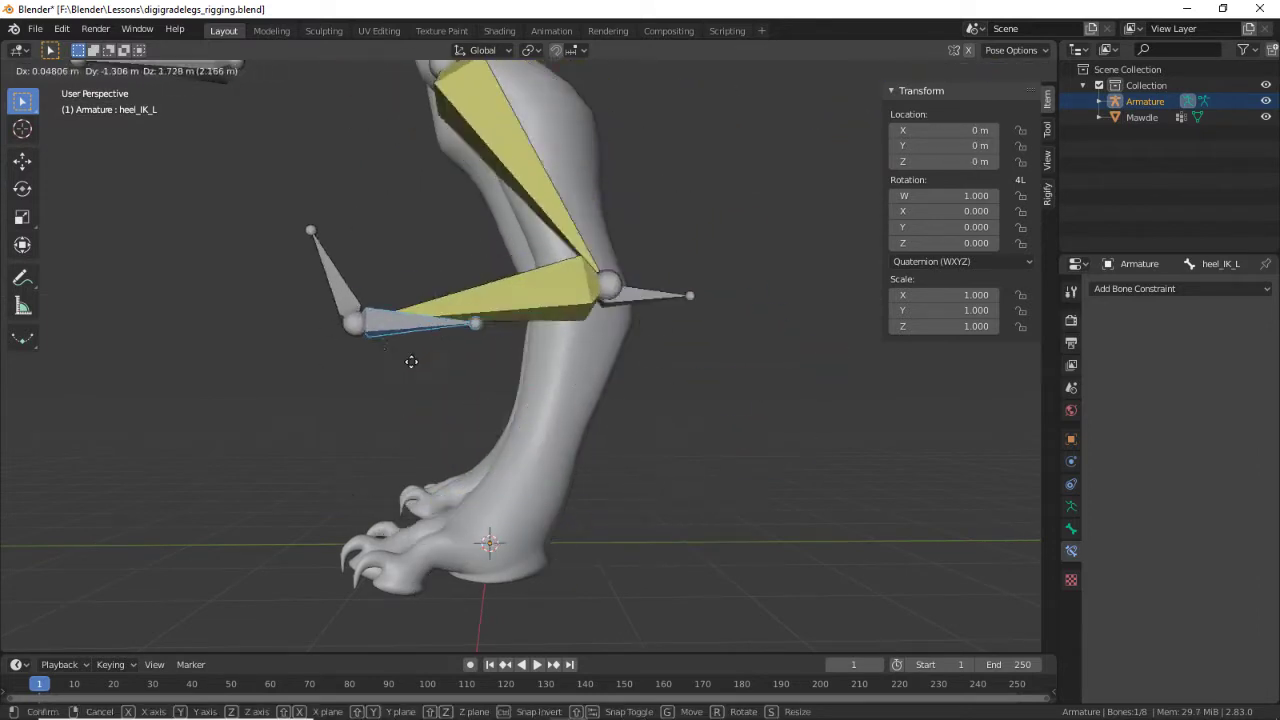
{"action": "left_click", "coordinate": [547, 505]}
{"action": "middle_click_drag", "start_coordinate": [547, 505], "coordinate": [651, 524]}
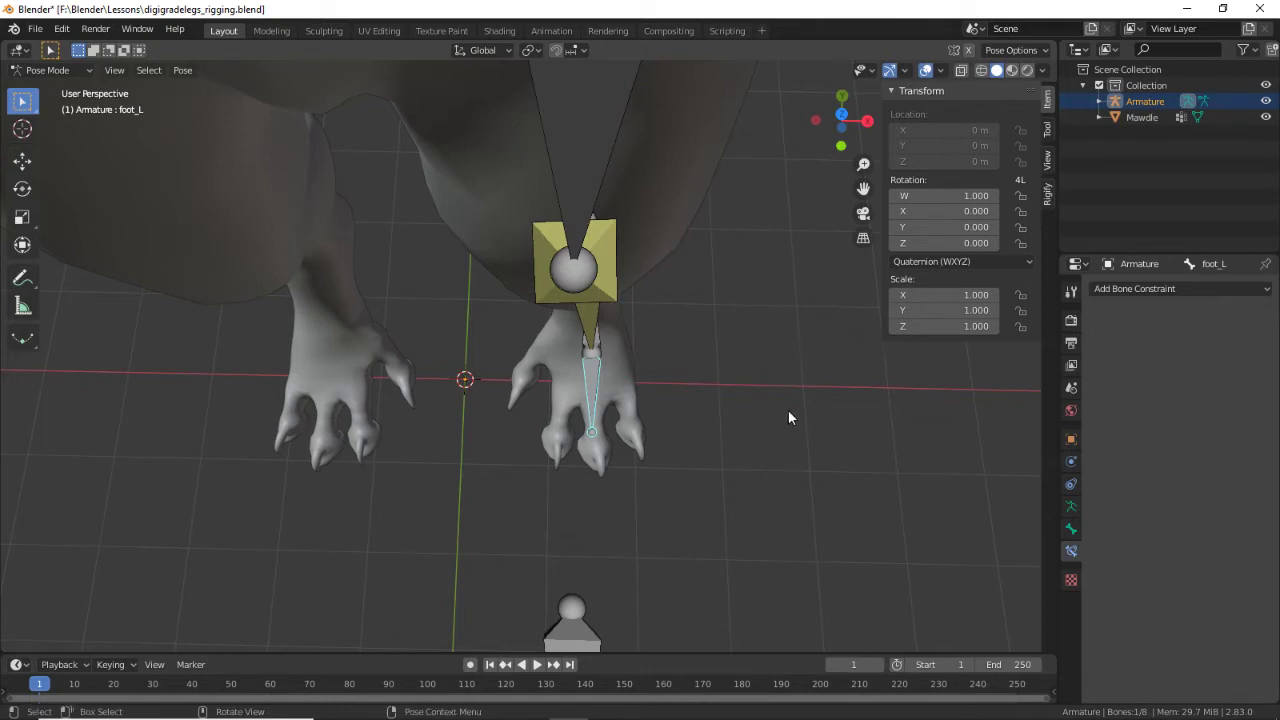
Step: Add a Copy Rotation constraint to foot_L with the Armature as its target
{"action": "middle_click_drag", "start_coordinate": [789, 418], "coordinate": [555, 455]}
{"action": "left_click", "coordinate": [502, 391]}
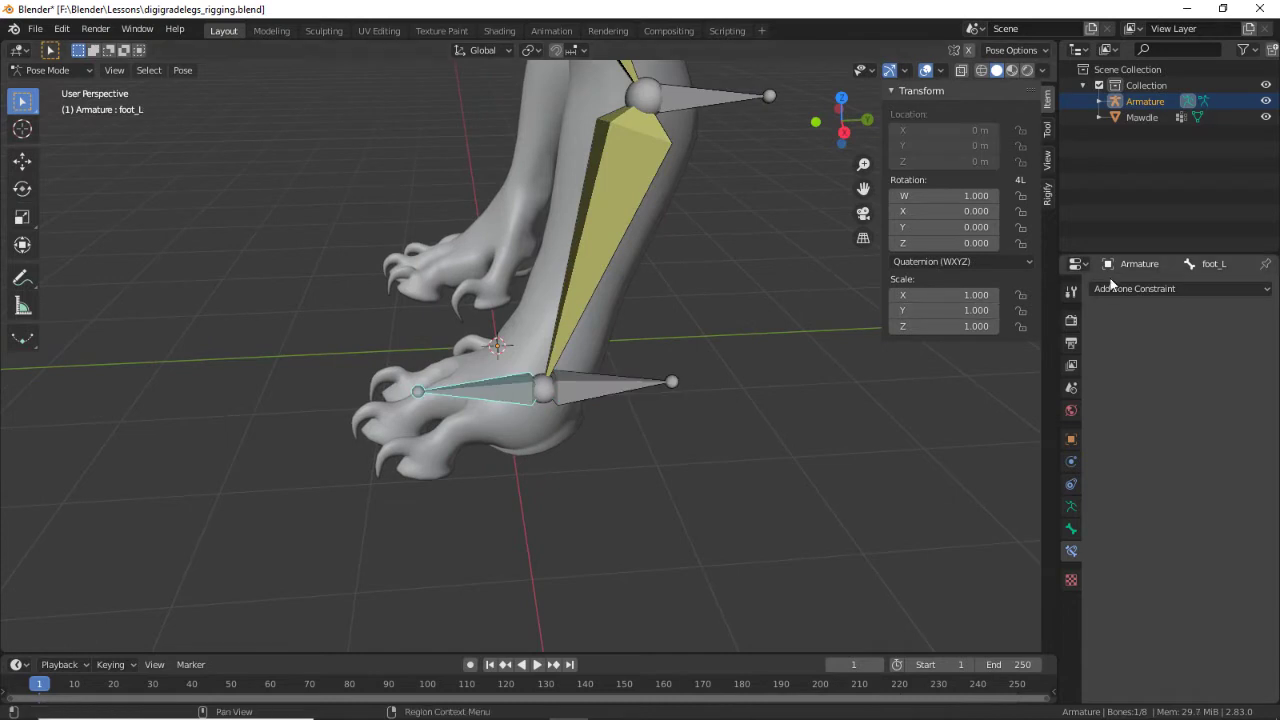
{"action": "left_click", "coordinate": [1132, 288]}
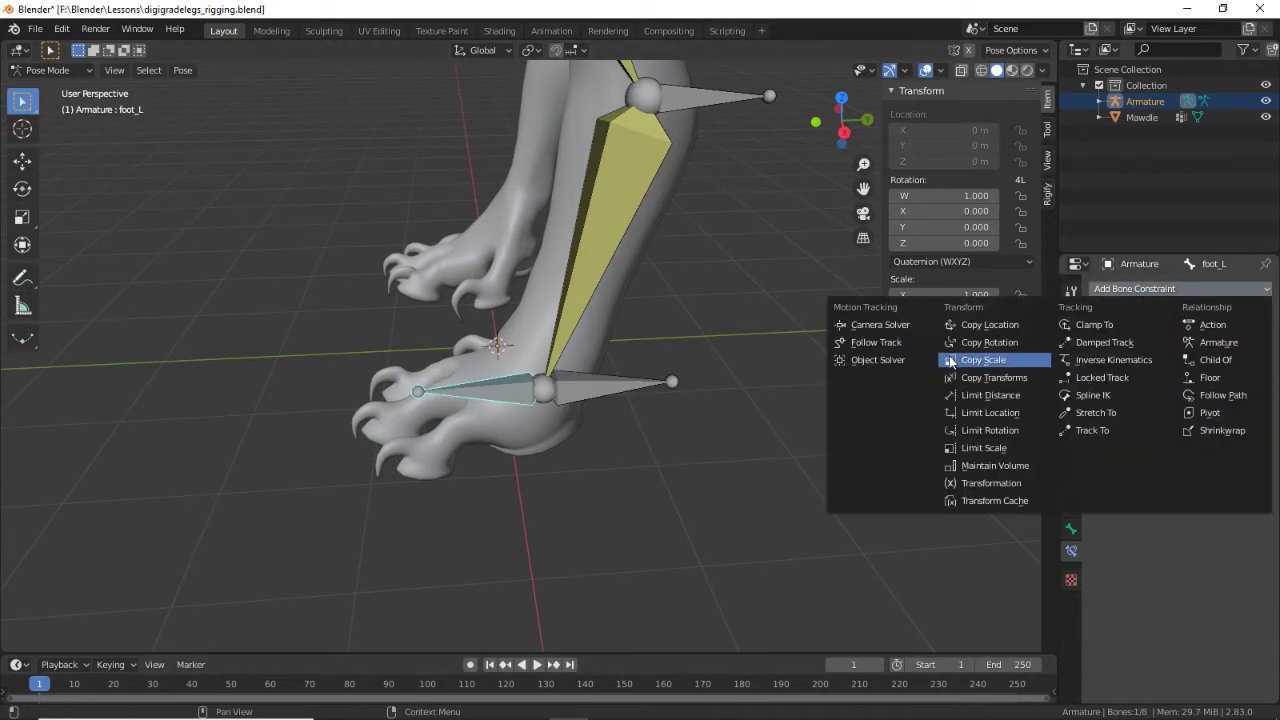
{"action": "left_click", "coordinate": [989, 343]}
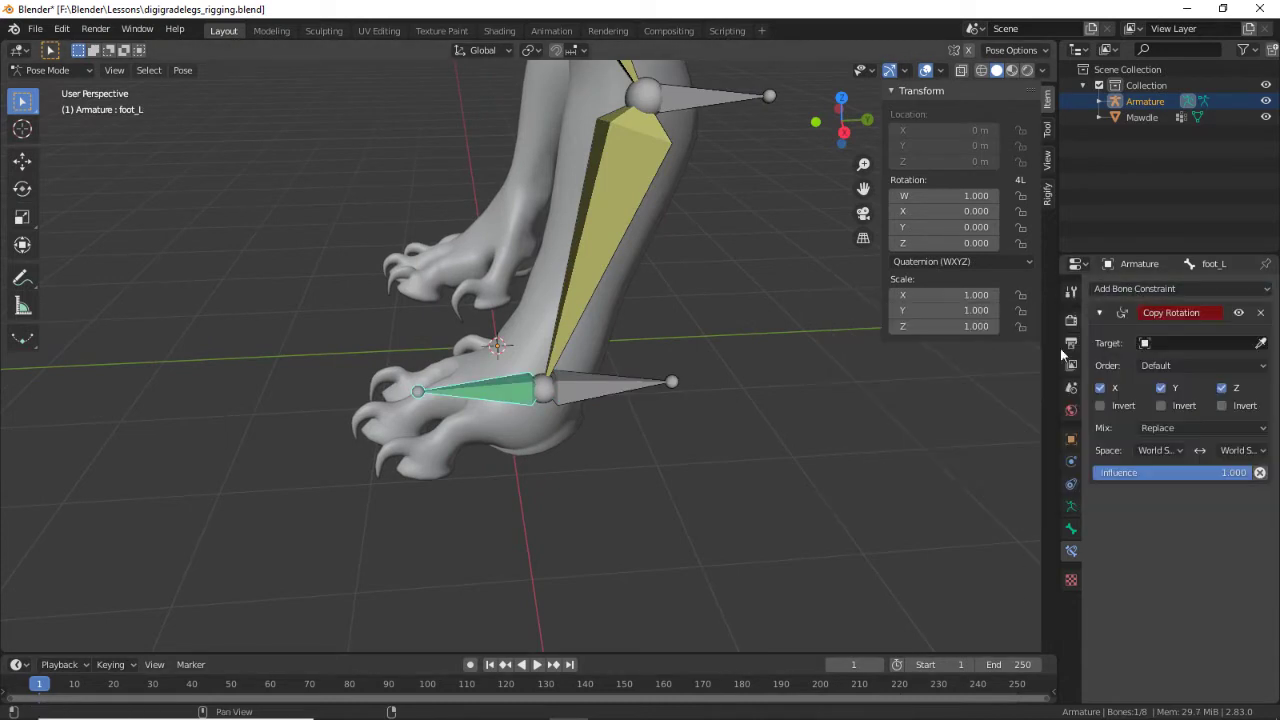
{"action": "left_click", "coordinate": [591, 388]}
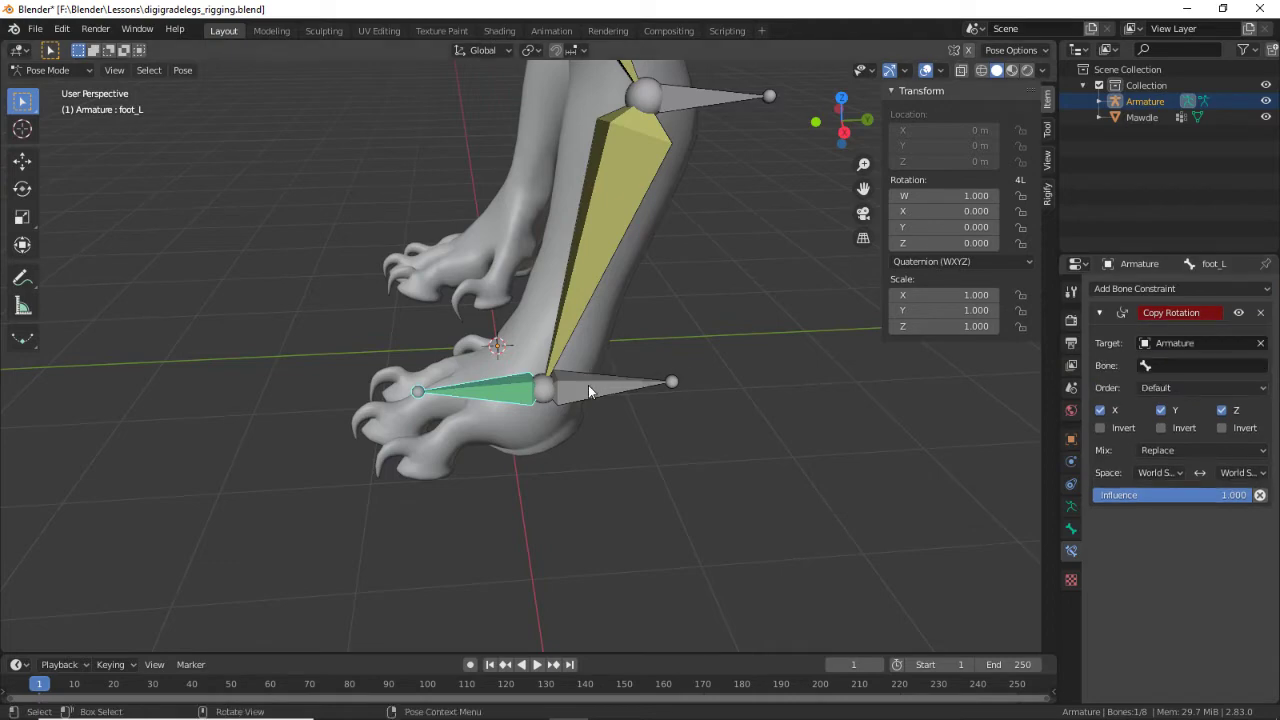
{"action": "middle_click_drag", "start_coordinate": [591, 388], "coordinate": [751, 389]}
{"action": "middle_click_drag", "start_coordinate": [570, 388], "coordinate": [543, 373]}
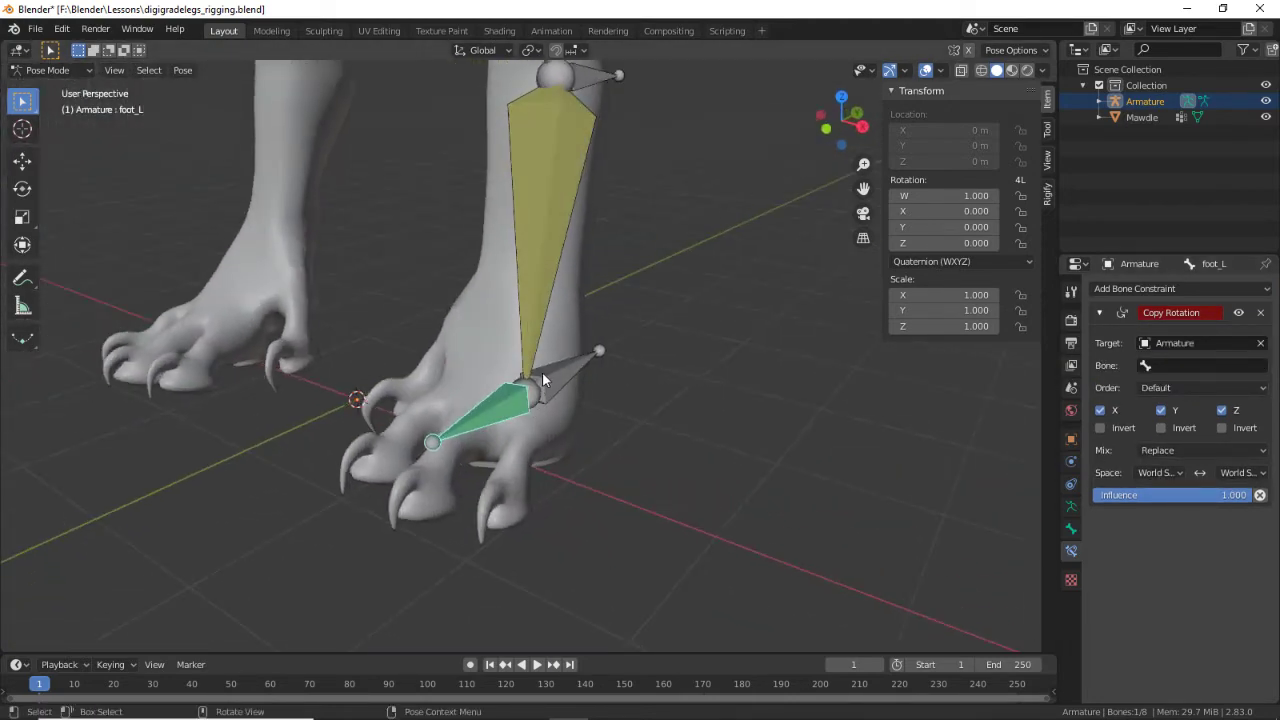
{"action": "left_click", "coordinate": [585, 365]}
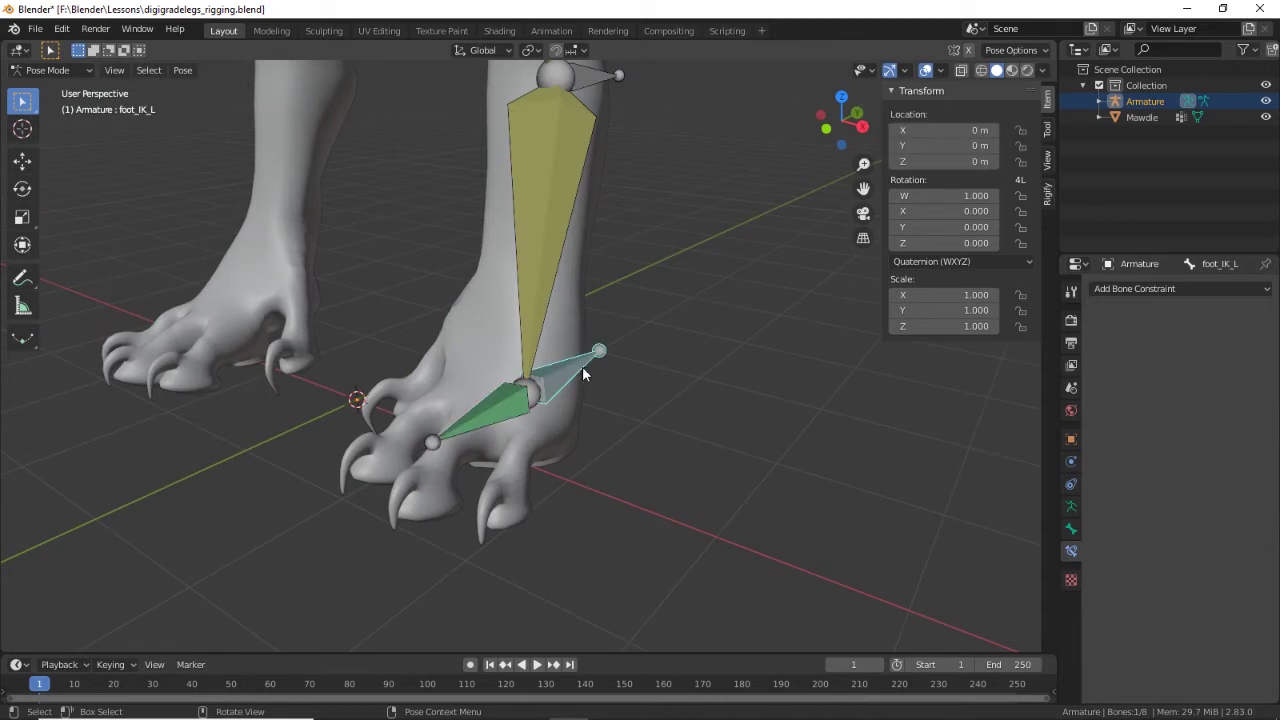
{"action": "left_click", "coordinate": [472, 404]}
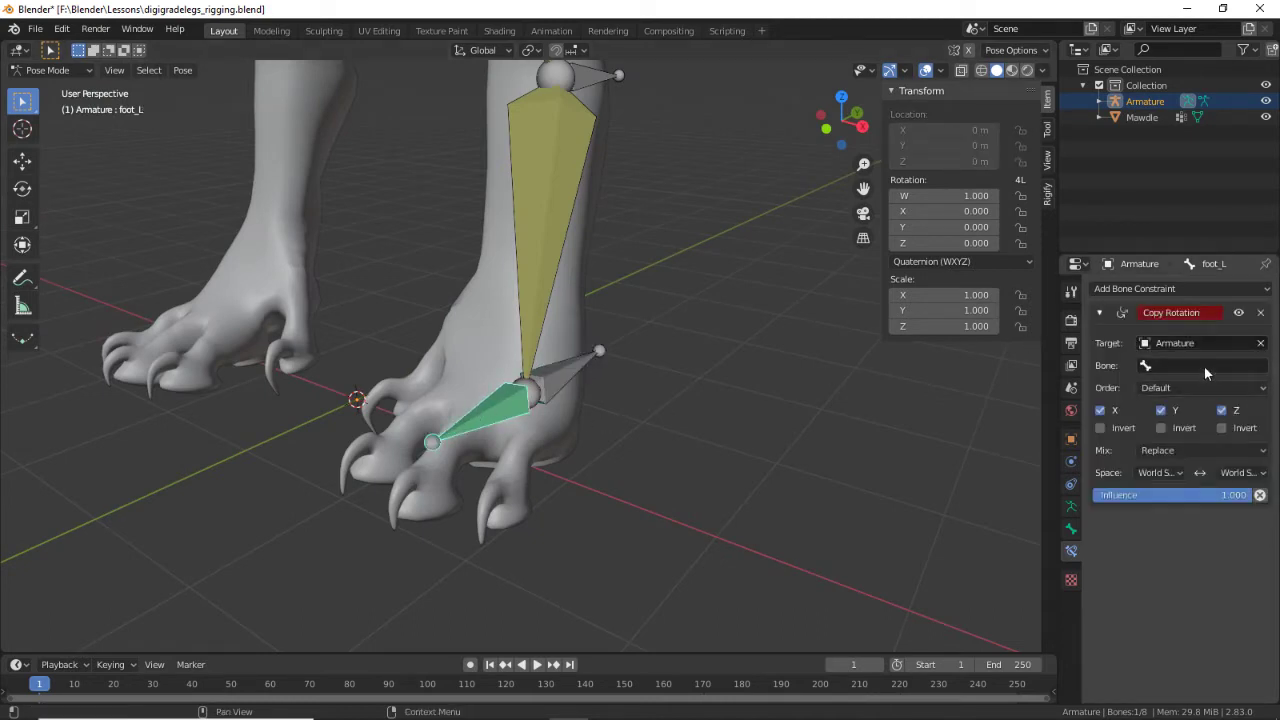
Step: Set the constraint's bone to foot_IK_L and its Mix to Offset (Legacy)
{"action": "left_click", "coordinate": [1202, 365]}
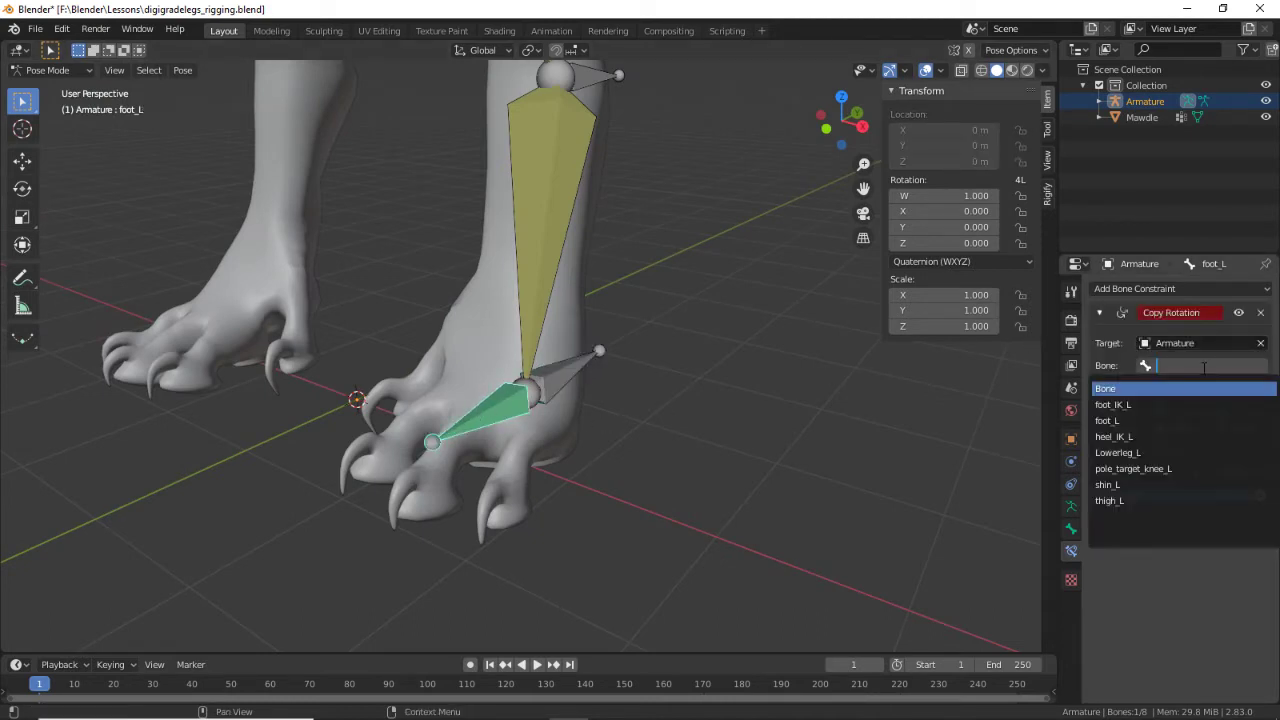
{"action": "left_click", "coordinate": [1130, 405]}
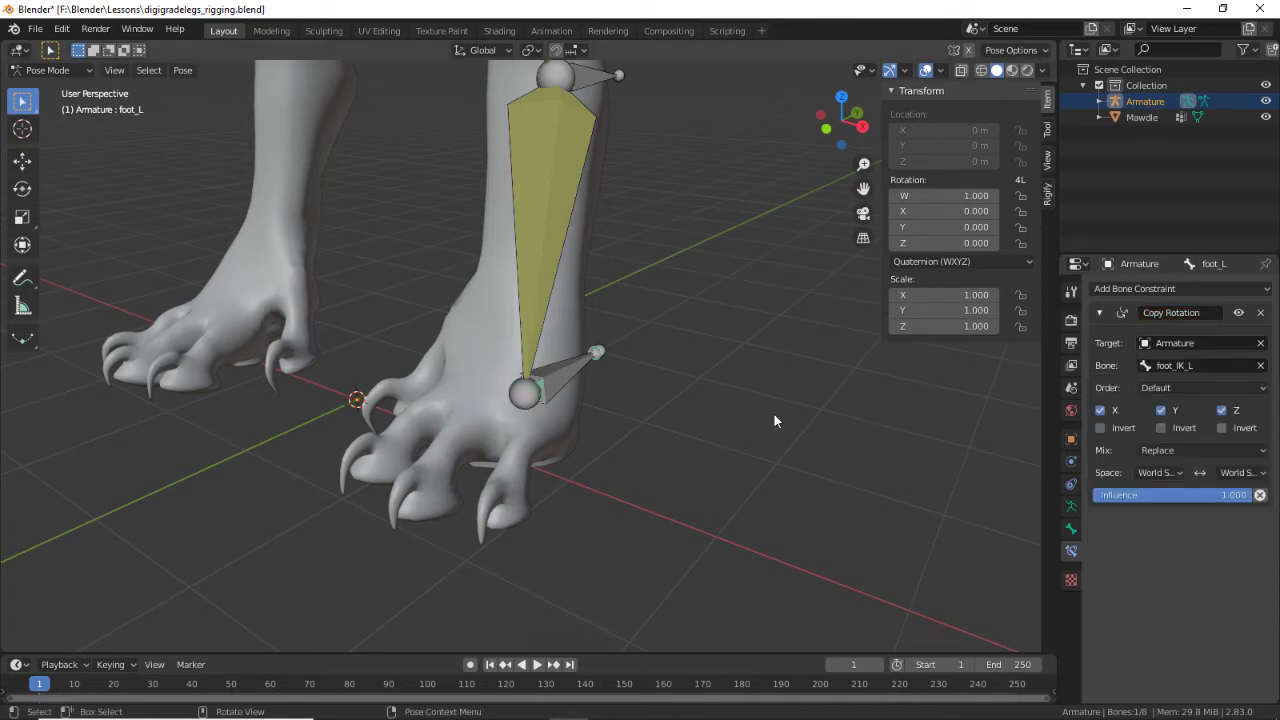
{"action": "left_click", "coordinate": [1192, 448]}
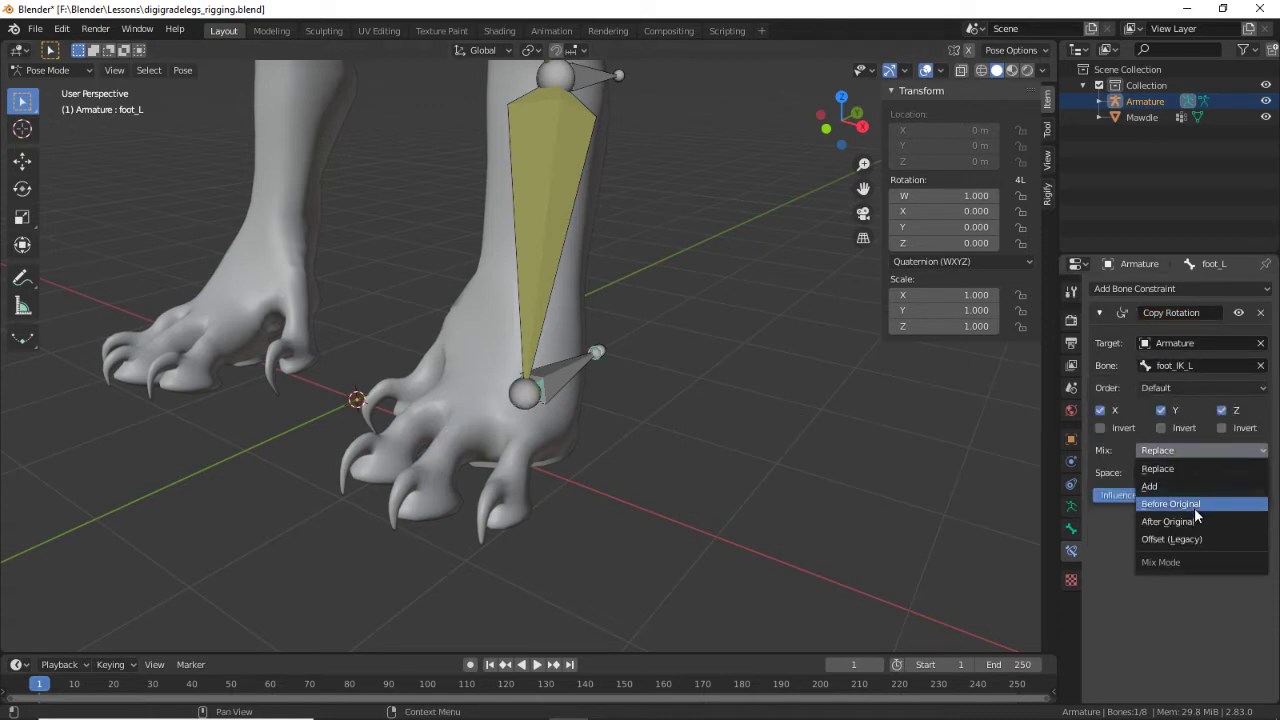
{"action": "left_click", "coordinate": [1189, 536]}
Step: Test-rotate foot_IK_L to watch the foot follow, then cancel the rotation
{"action": "middle_click_drag", "start_coordinate": [854, 452], "coordinate": [637, 403]}
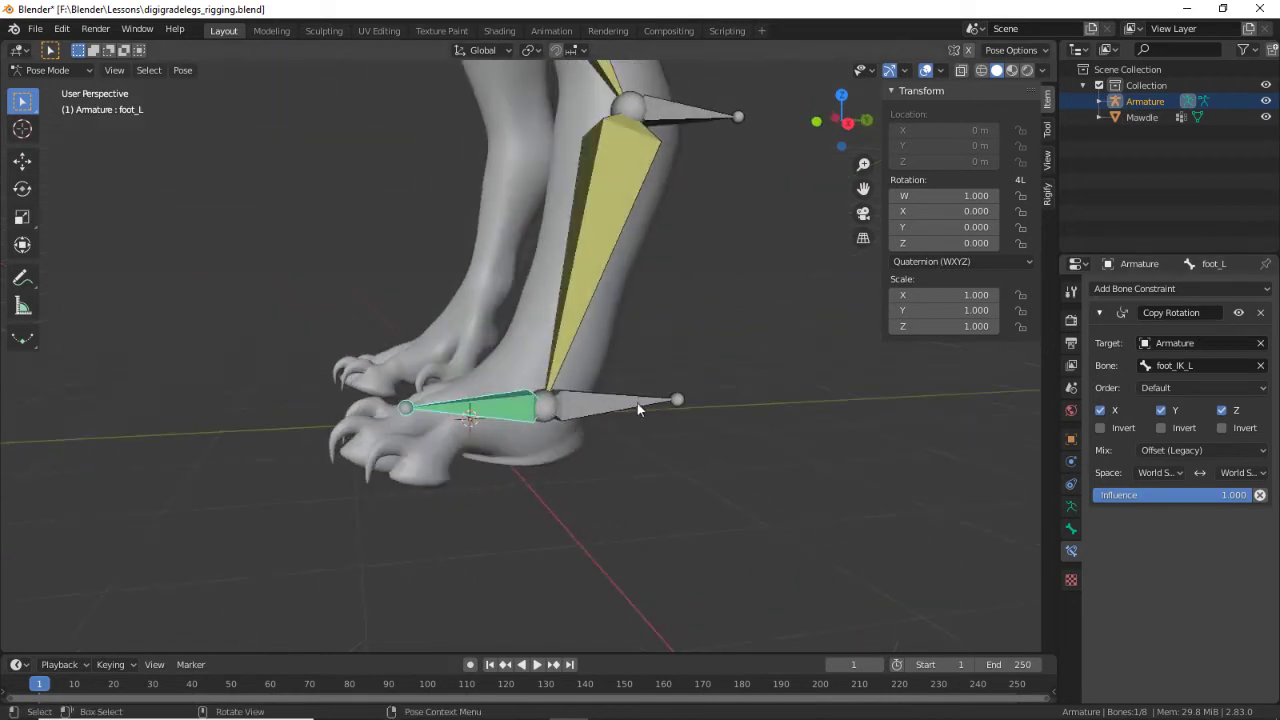
{"action": "left_click", "coordinate": [630, 414]}
{"action": "key", "text": "r"}
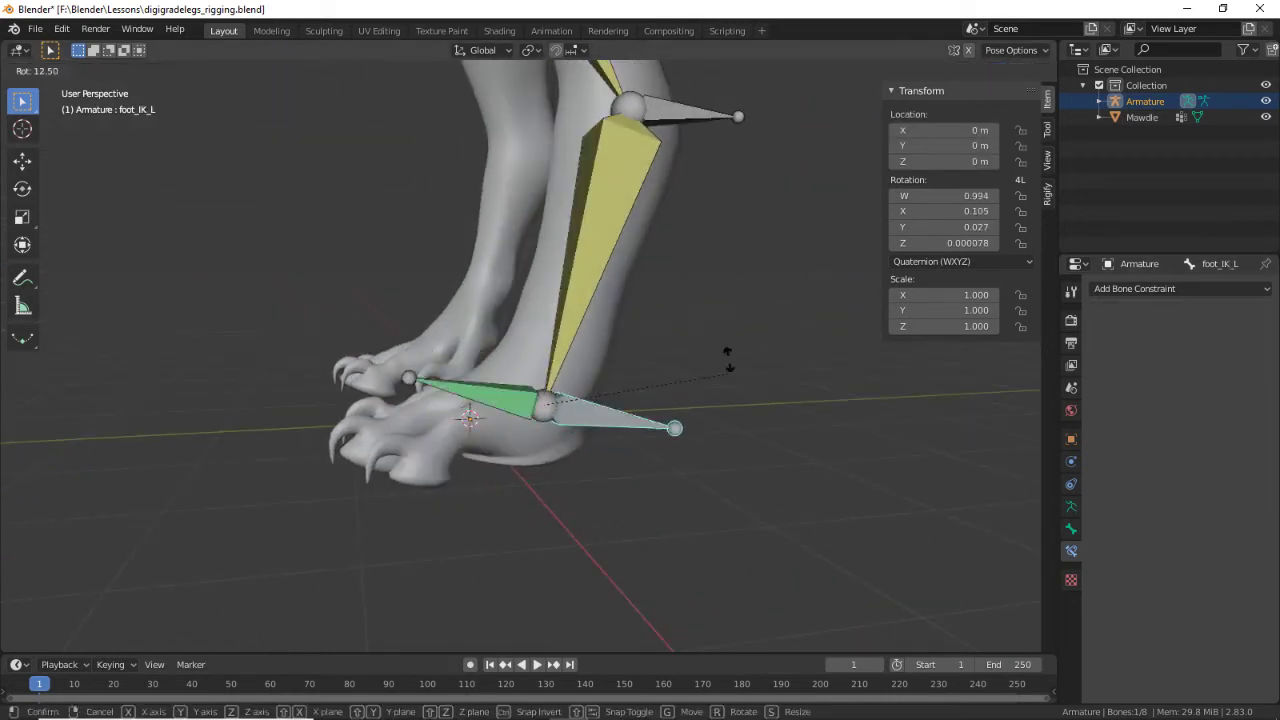
{"action": "left_click", "coordinate": [660, 380]}
{"action": "middle_click_drag", "start_coordinate": [626, 391], "coordinate": [849, 433]}
{"action": "key", "text": "r"}
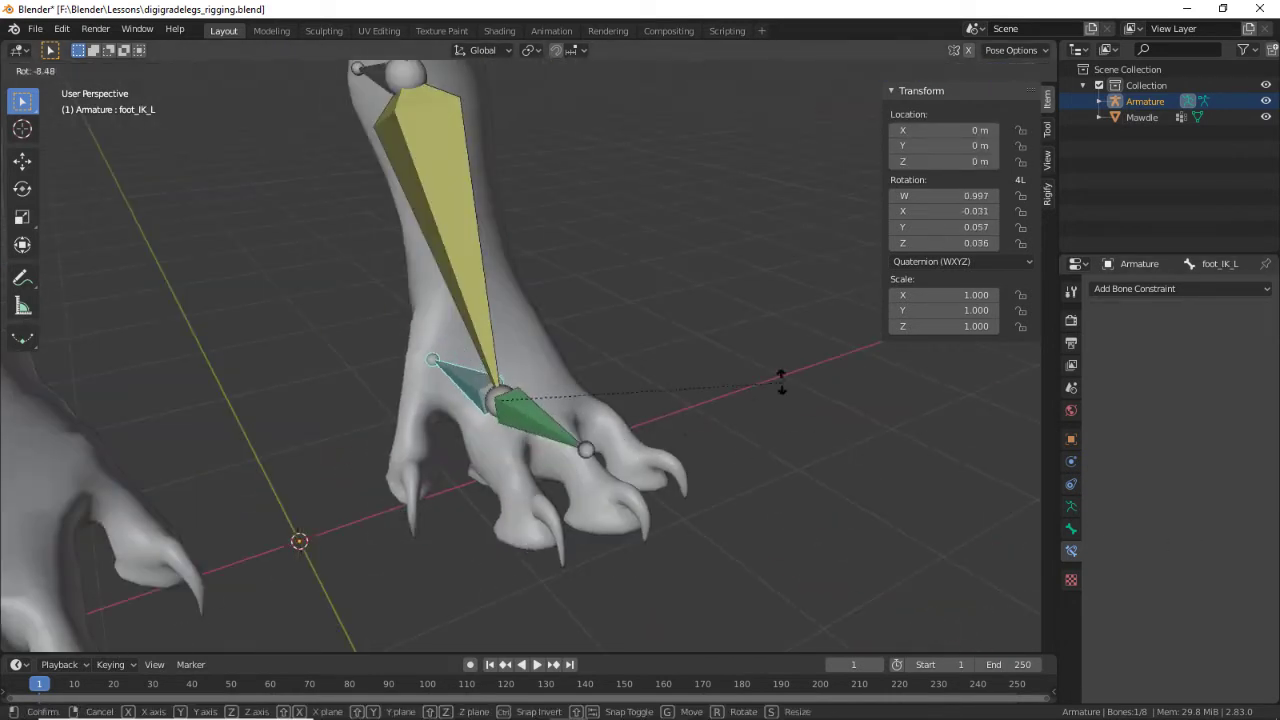
{"action": "key", "text": "r"}
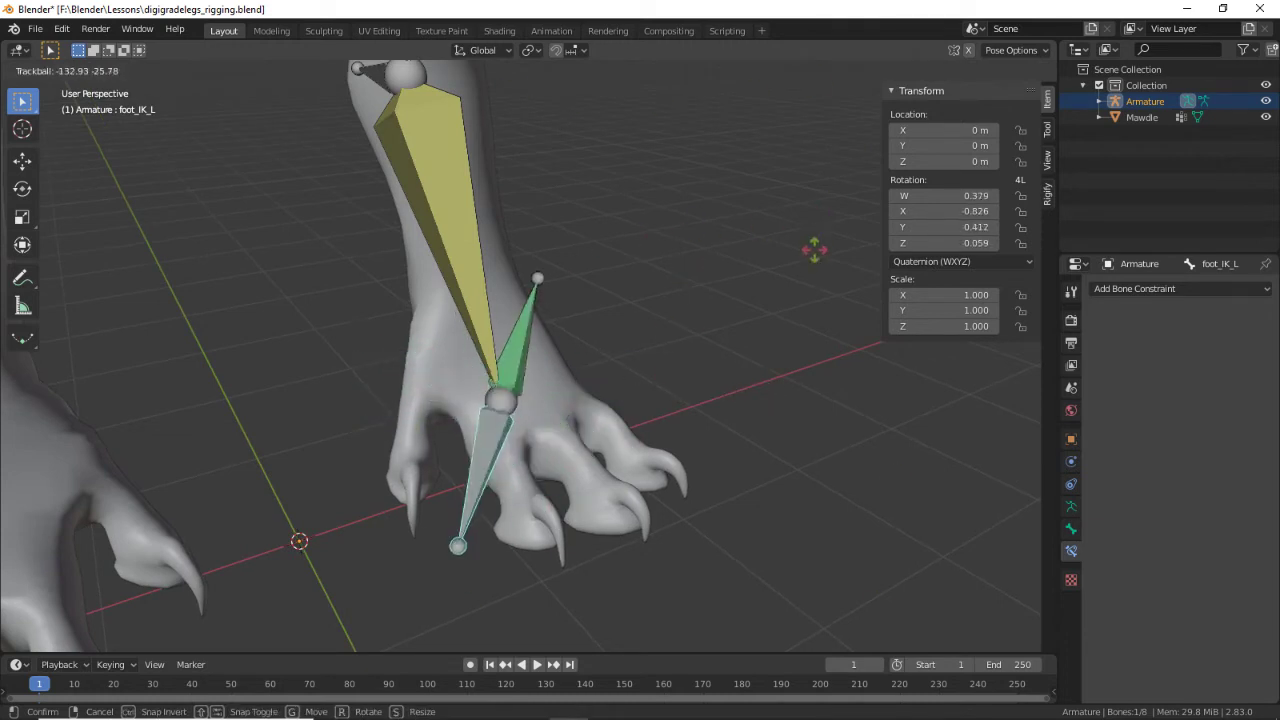
{"action": "key", "text": "Escape"}
Step: Select foot_L and enter Edit Mode, showing its head, tail and -173° roll
{"action": "middle_click_drag", "start_coordinate": [658, 390], "coordinate": [607, 416]}
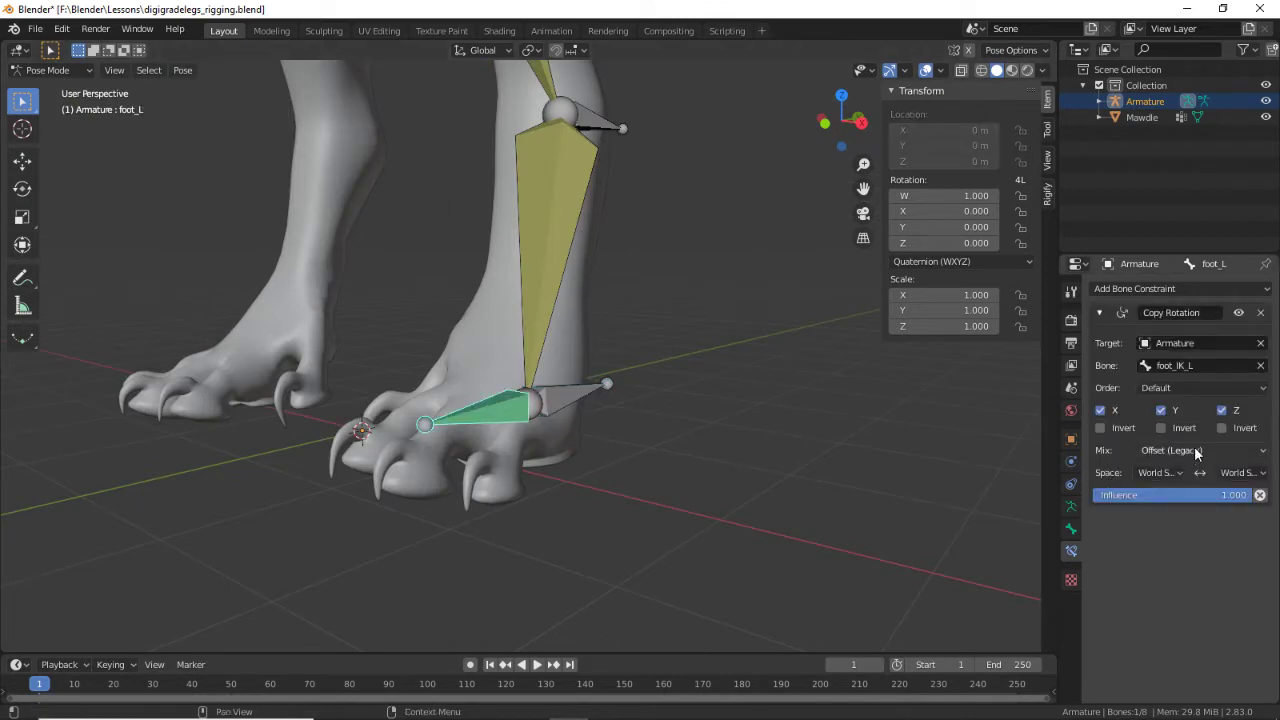
{"action": "mouse_move", "coordinate": [775, 409]}
{"action": "middle_mouse_down"}
{"action": "mouse_move", "coordinate": [571, 340]}
{"action": "mouse_move", "coordinate": [660, 357]}
{"action": "mouse_move", "coordinate": [713, 447]}
{"action": "mouse_move", "coordinate": [688, 397]}
{"action": "mouse_move", "coordinate": [758, 407]}
{"action": "middle_mouse_up"}
{"action": "scroll", "coordinate": [735, 403], "scroll_direction": "up", "scroll_amount": 6}
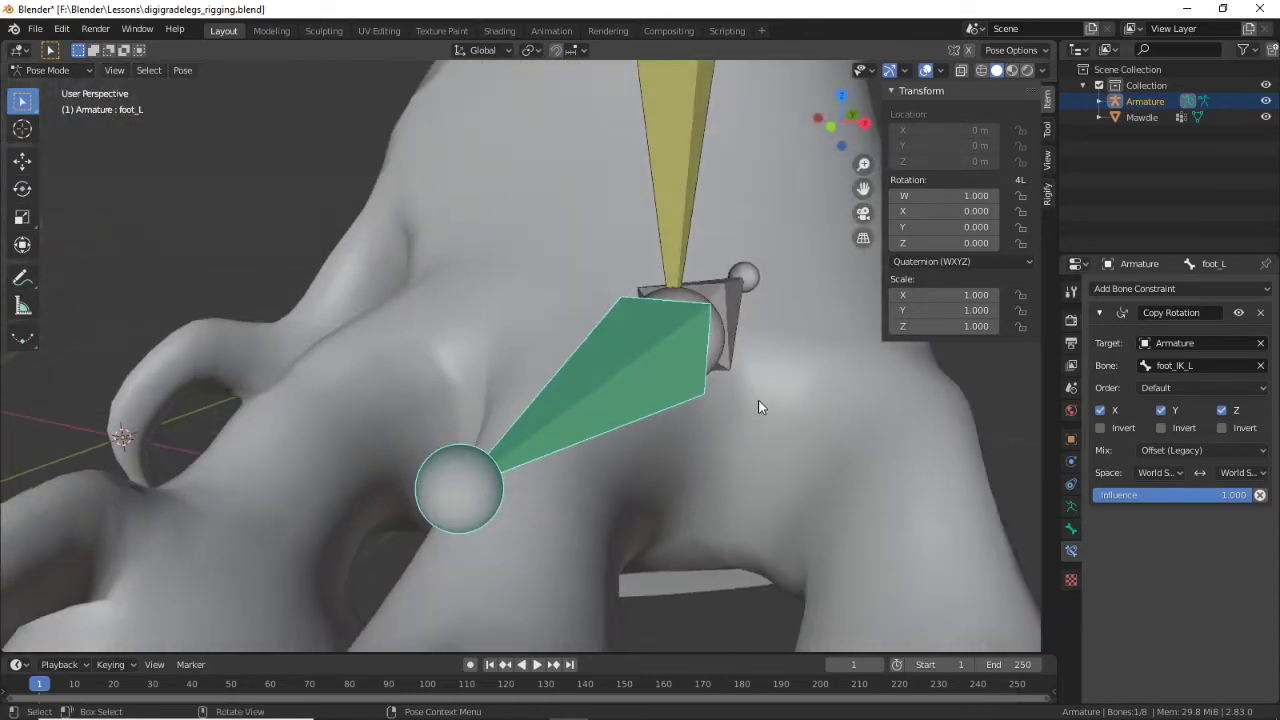
{"action": "left_click", "coordinate": [735, 298]}
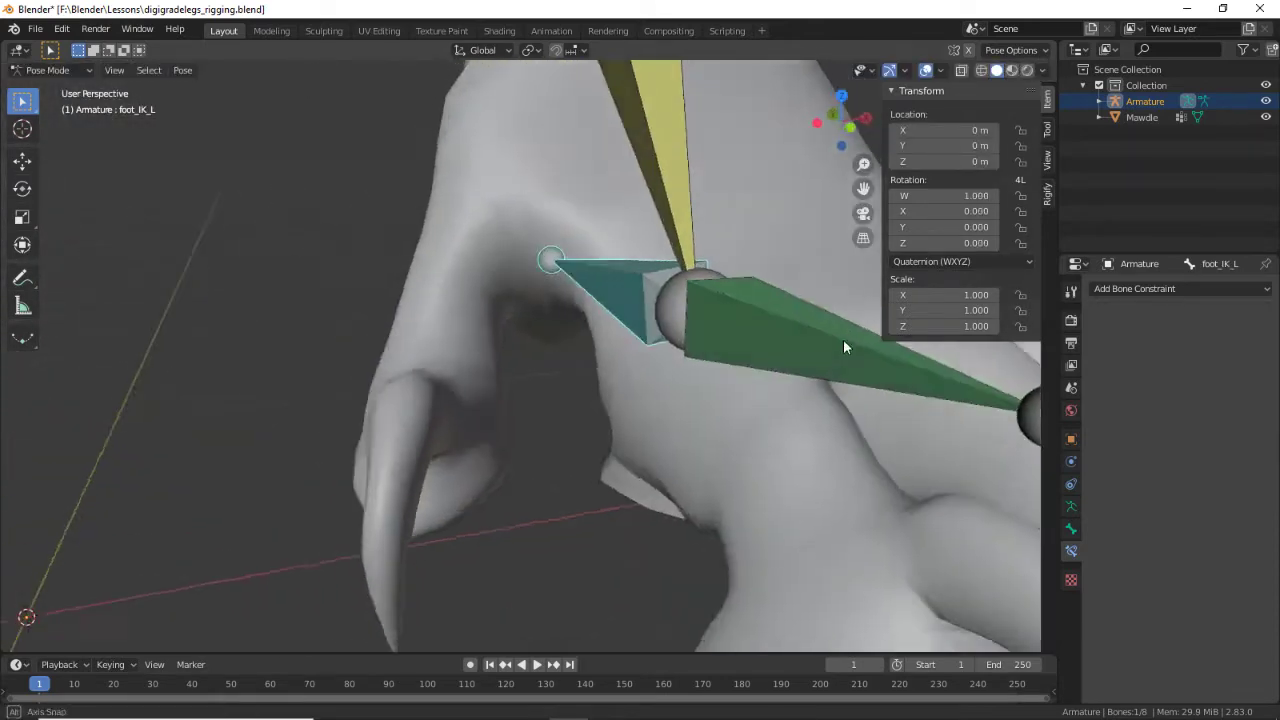
{"action": "key", "text": "Escape"}
{"action": "middle_click_drag", "start_coordinate": [790, 324], "coordinate": [675, 385]}
{"action": "scroll", "coordinate": [675, 385], "scroll_direction": "up", "scroll_amount": 6}
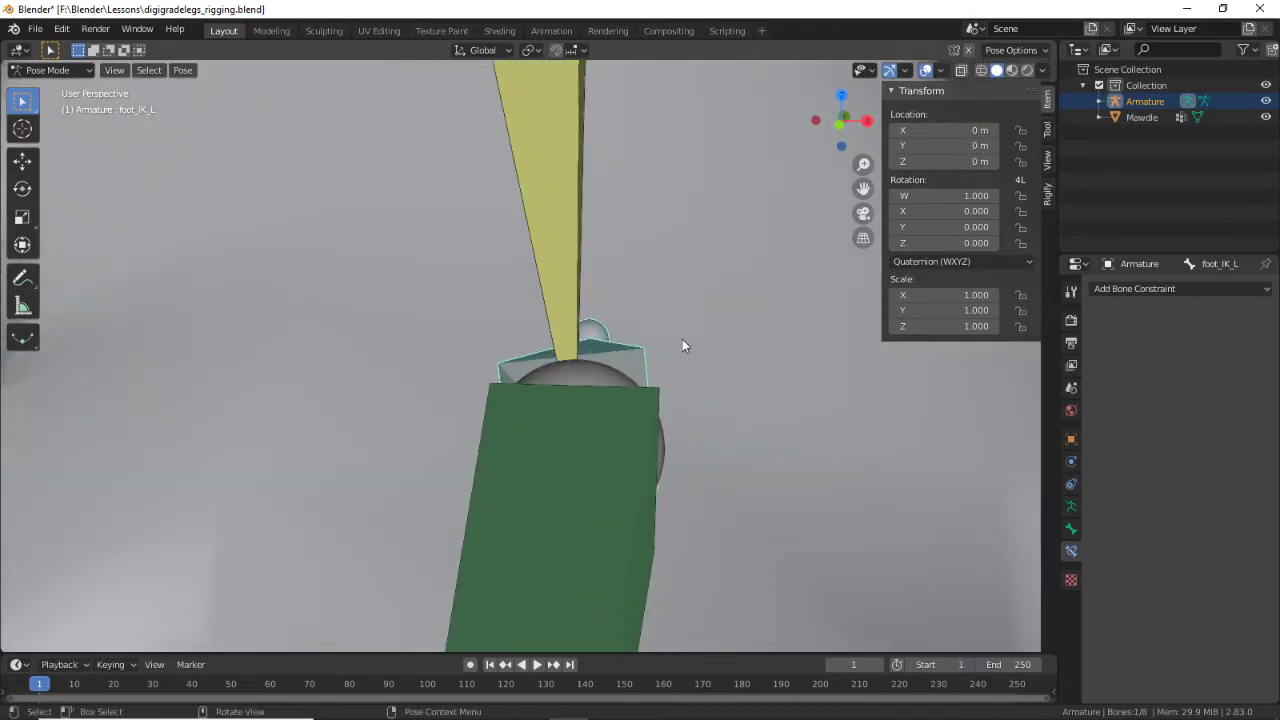
{"action": "key", "text": "ctrl+z"}
{"action": "key", "text": "ctrl+shift+z"}
{"action": "left_click", "coordinate": [639, 533]}
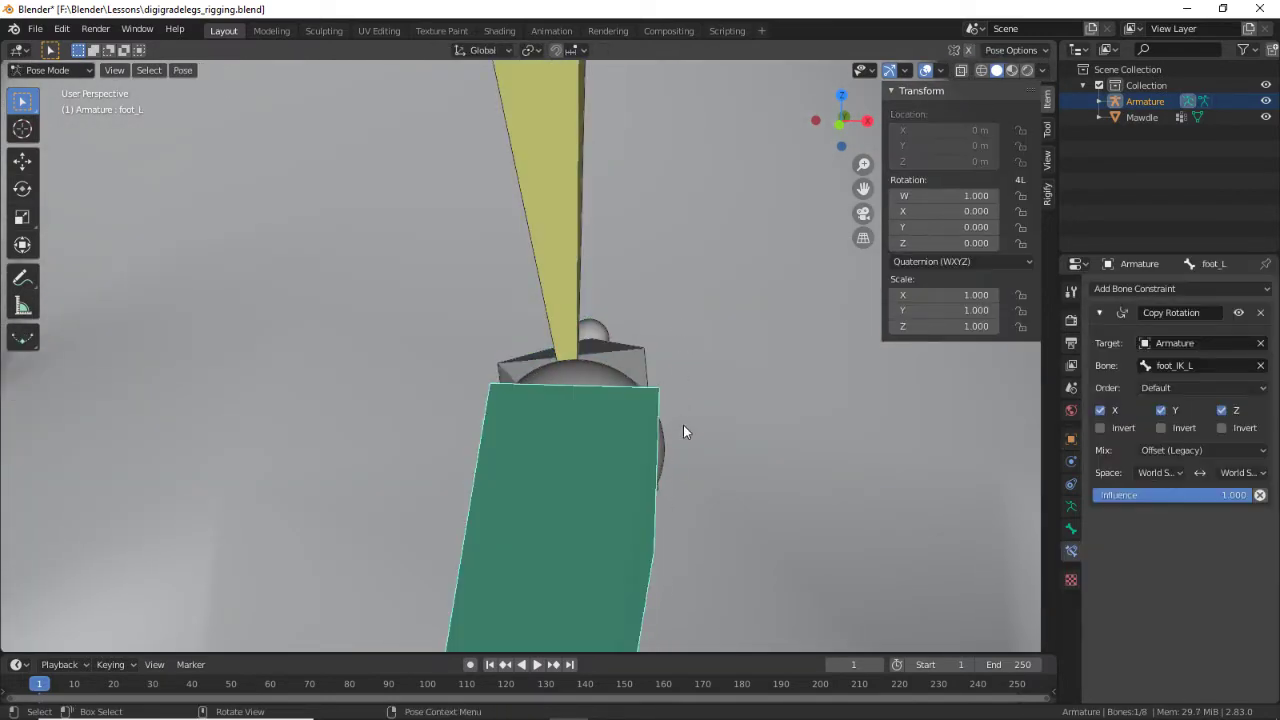
{"action": "key", "text": "Tab"}
{"action": "key", "text": "Tab"}
{"action": "key", "text": "Tab"}
Step: Select foot_L in Pose Mode and set its Copy Rotation mix mode to After Original
{"action": "scroll", "coordinate": [761, 394], "scroll_direction": "down", "scroll_amount": 6}
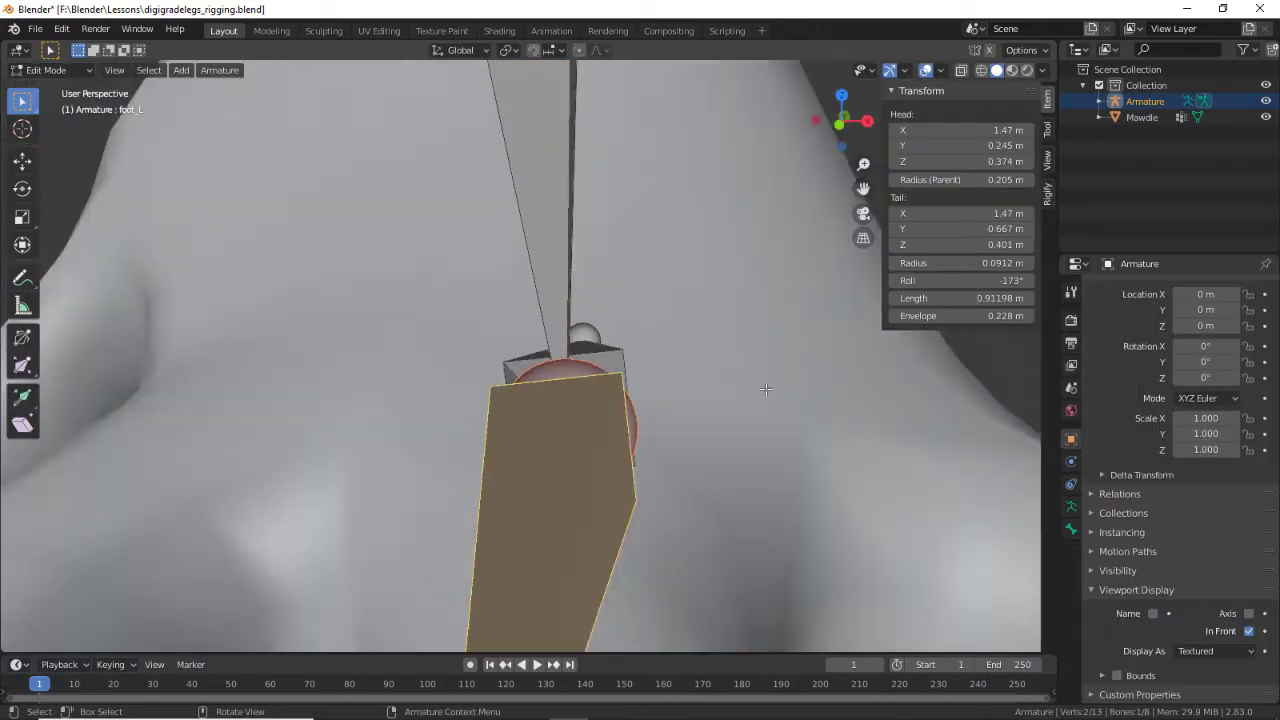
{"action": "key", "text": "Tab"}
{"action": "key", "text": "Tab"}
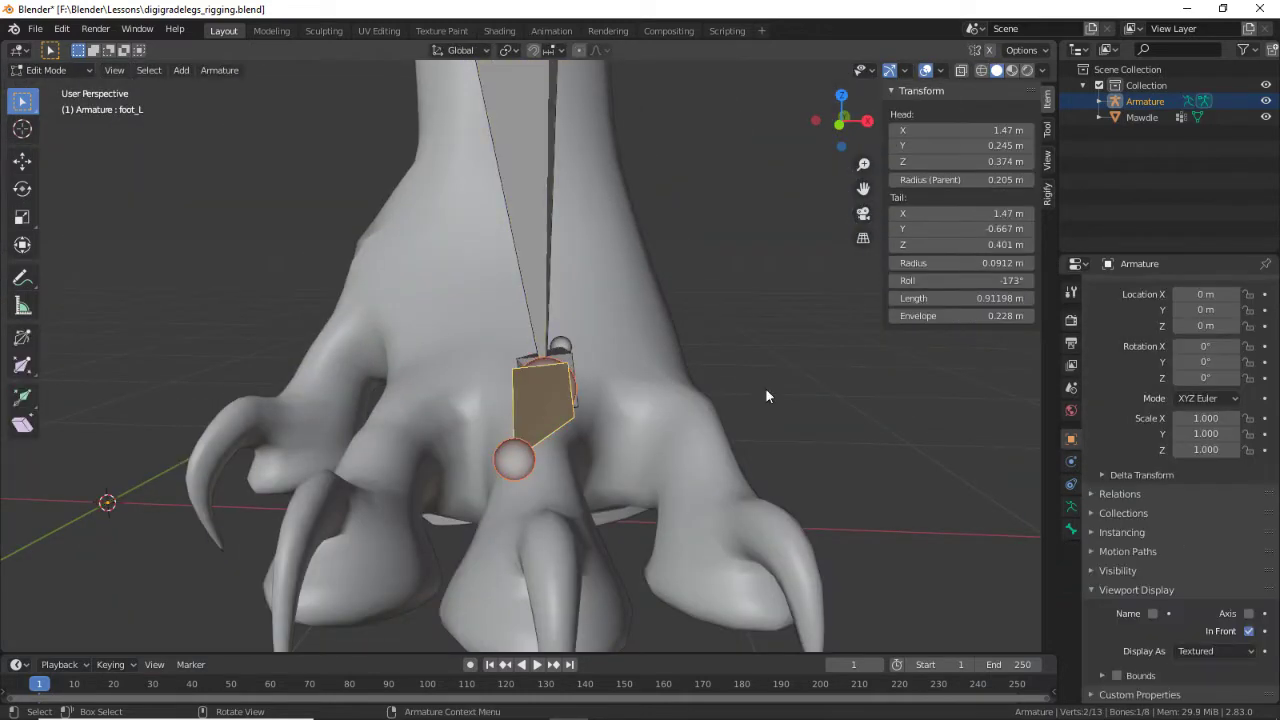
{"action": "key", "text": "Tab"}
{"action": "key", "text": "Tab"}
{"action": "key", "text": "Tab"}
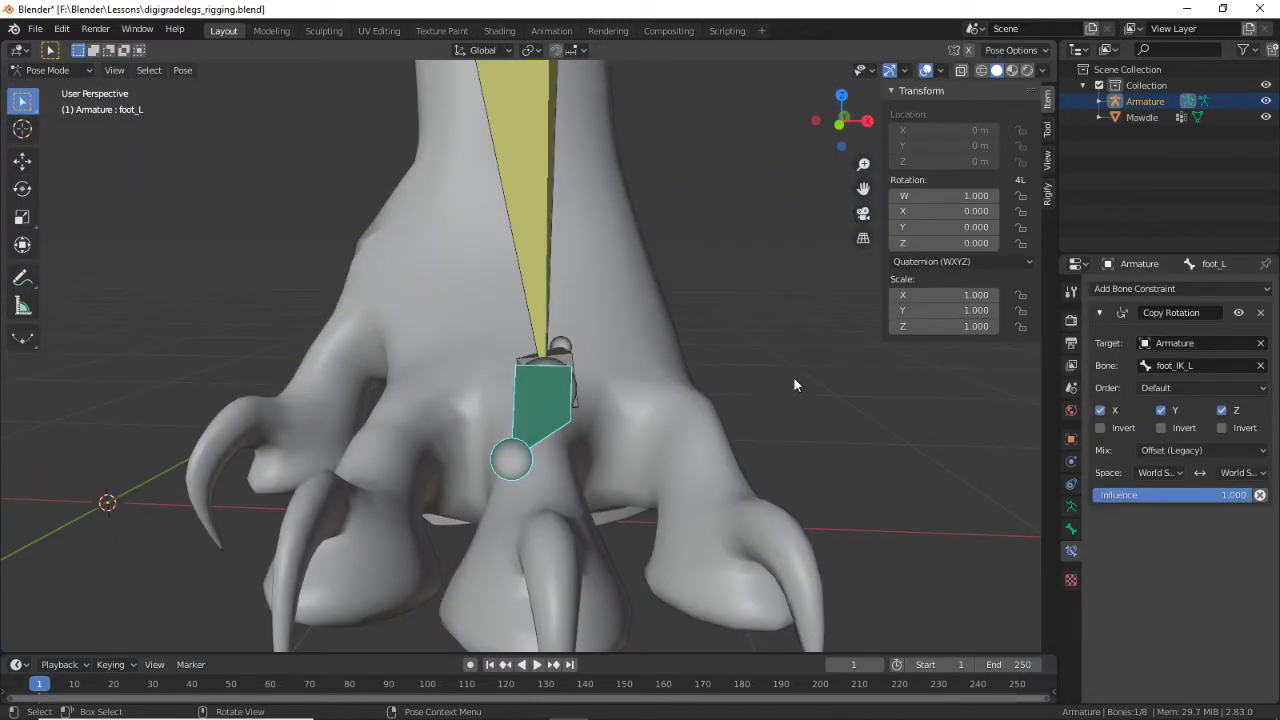
{"action": "key", "text": "Tab"}
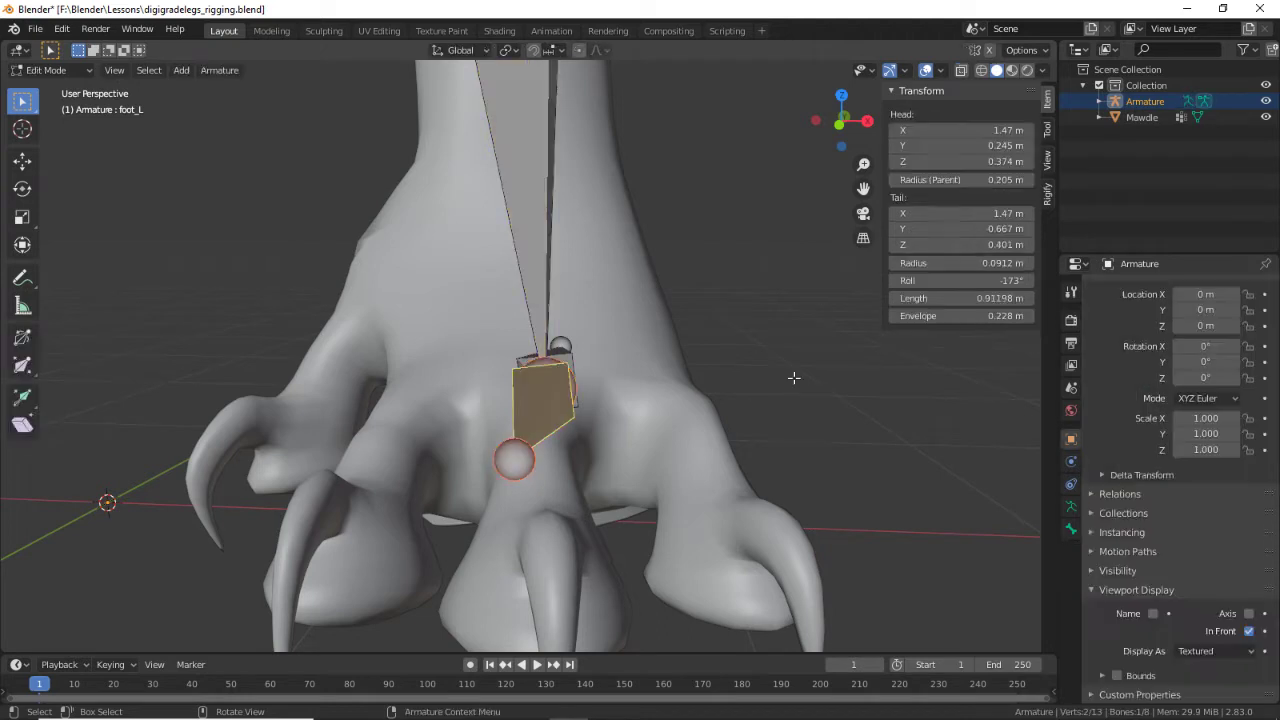
{"action": "key", "text": "Tab"}
{"action": "left_click", "coordinate": [562, 352]}
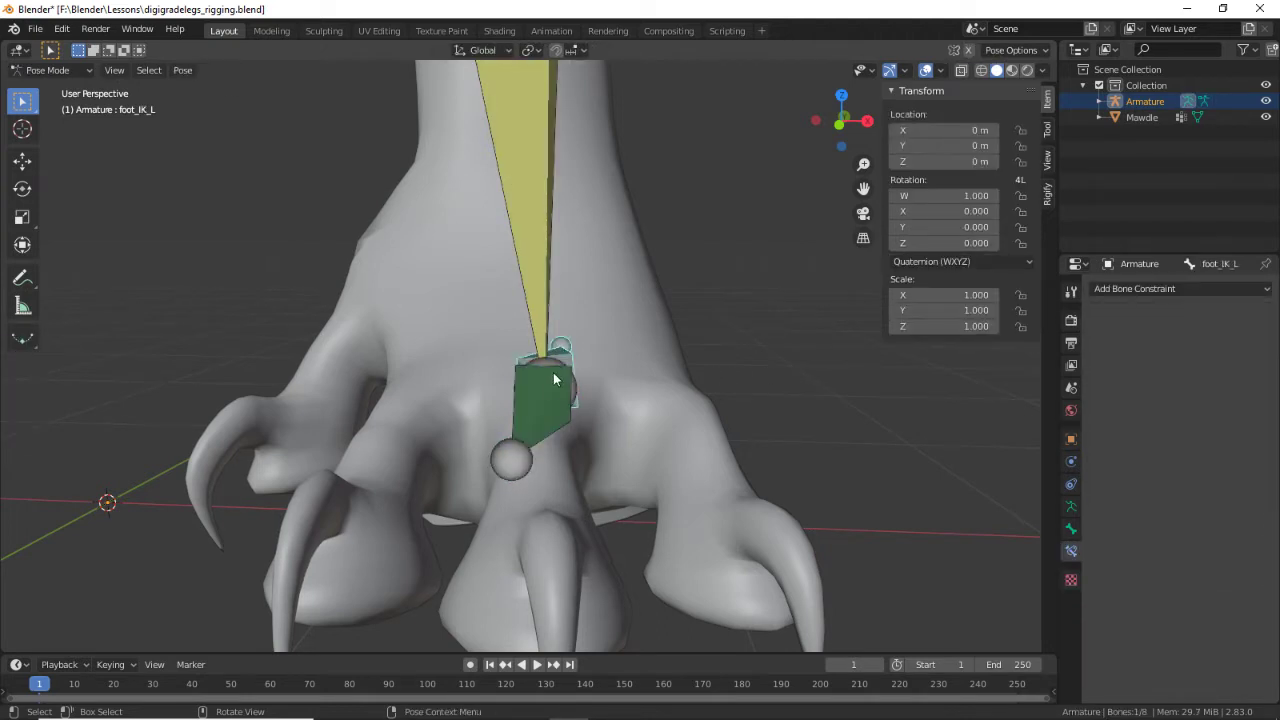
{"action": "left_click", "coordinate": [553, 372]}
{"action": "scroll", "coordinate": [548, 491], "scroll_direction": "up", "scroll_amount": 2}
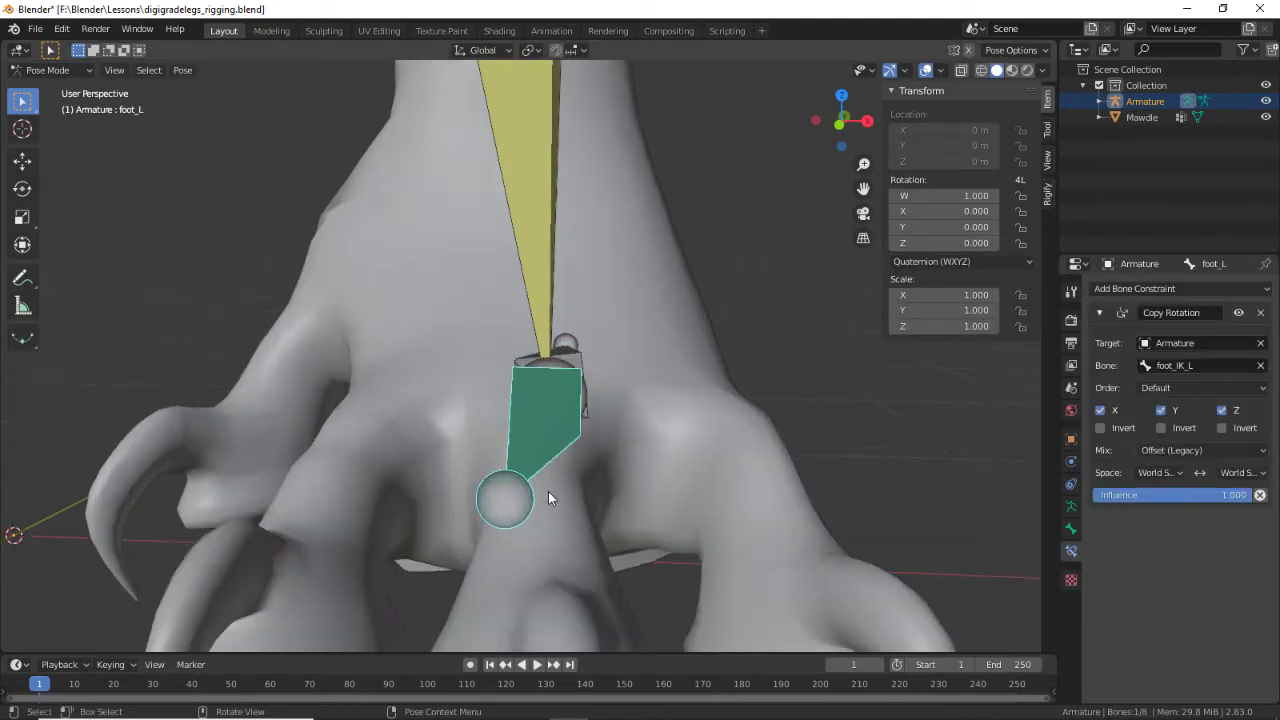
{"action": "left_click", "coordinate": [1189, 452]}
{"action": "left_click", "coordinate": [1168, 521]}
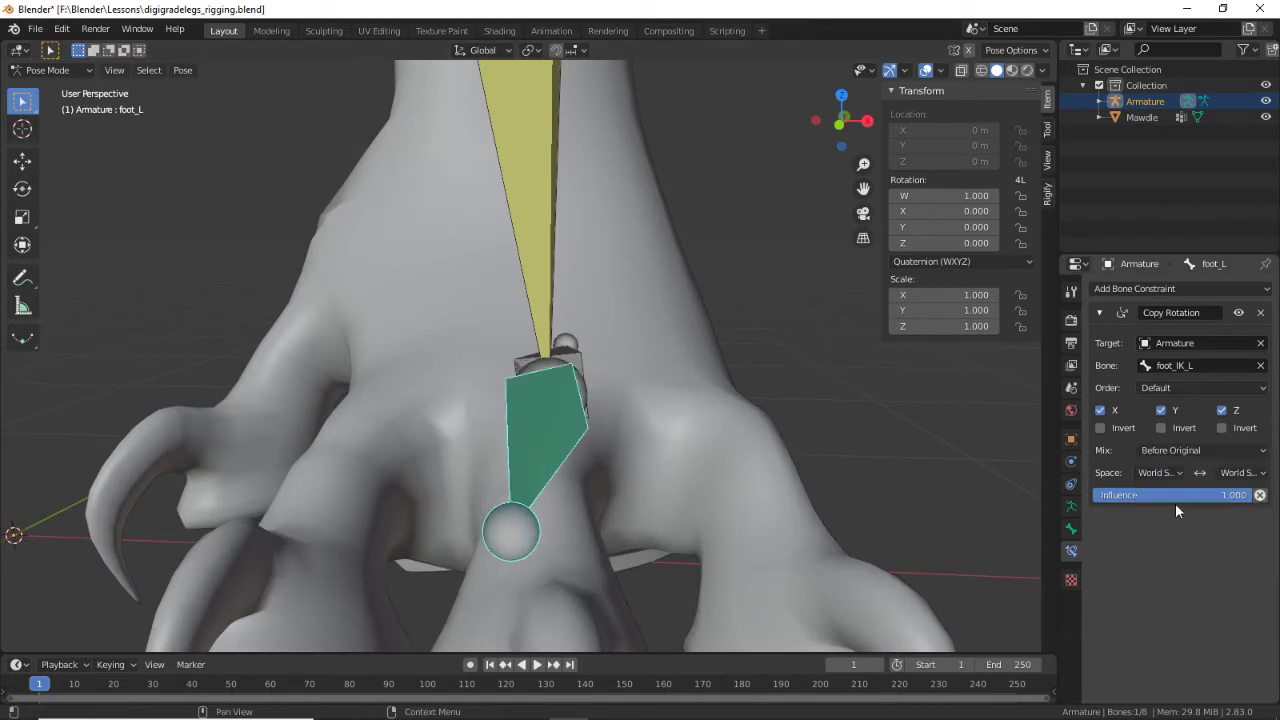
Step: Return foot_L's Copy Rotation mix mode to Offset (Legacy)
{"action": "key", "text": "Tab"}
{"action": "key", "text": "Tab"}
{"action": "left_click", "coordinate": [1205, 450]}
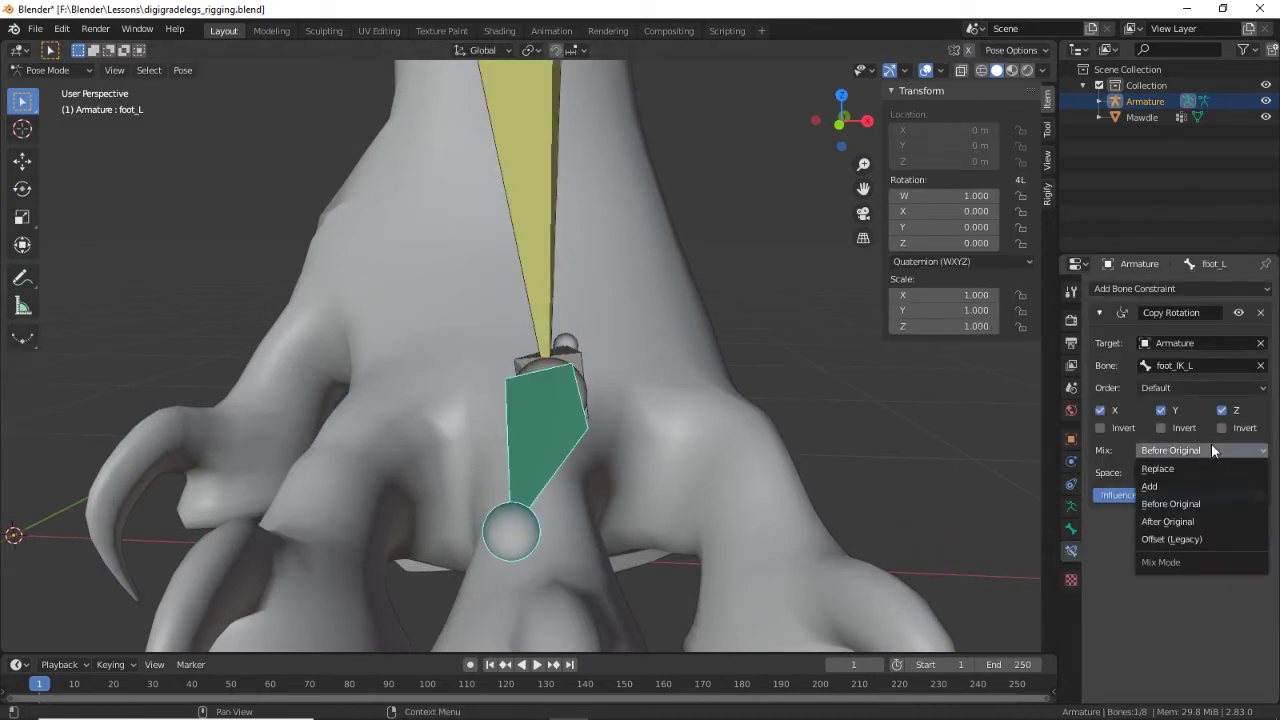
{"action": "left_click", "coordinate": [1172, 522]}
{"action": "key", "text": "Tab"}
{"action": "key", "text": "Tab"}
{"action": "left_click", "coordinate": [562, 351]}
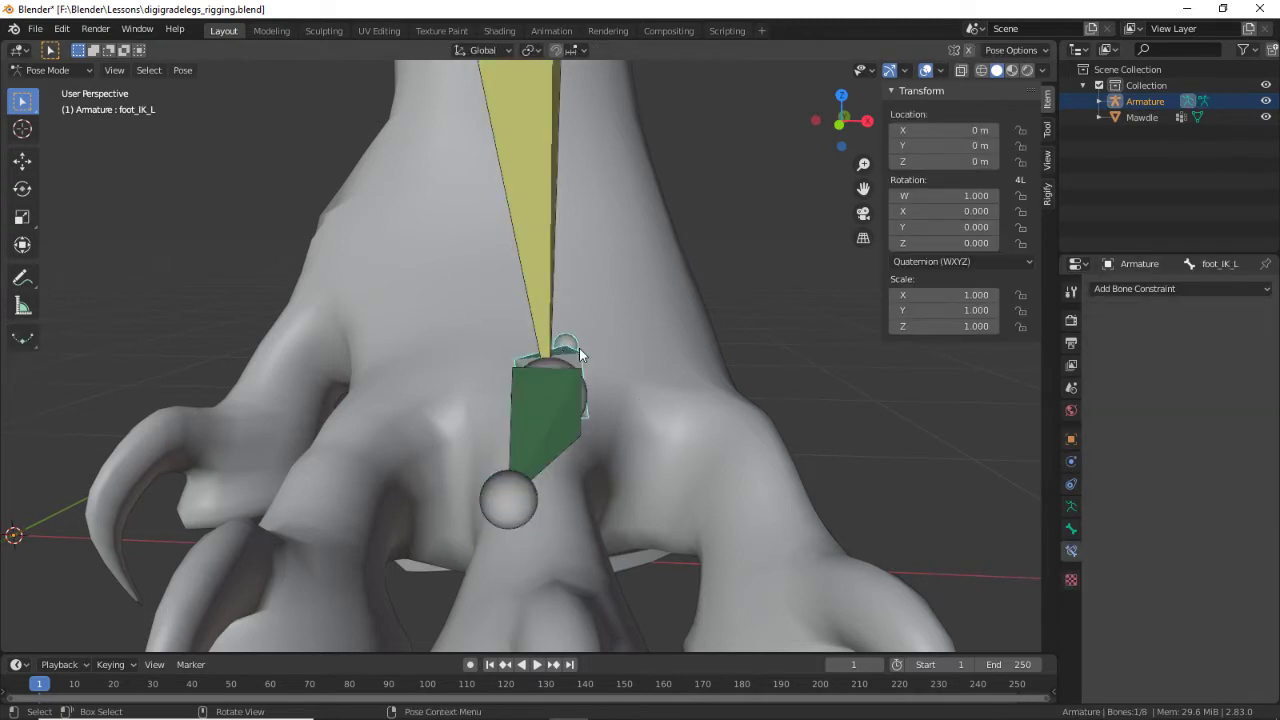
{"action": "right_click", "coordinate": [604, 414]}
{"action": "left_click", "coordinate": [569, 397]}
{"action": "left_click", "coordinate": [1207, 449]}
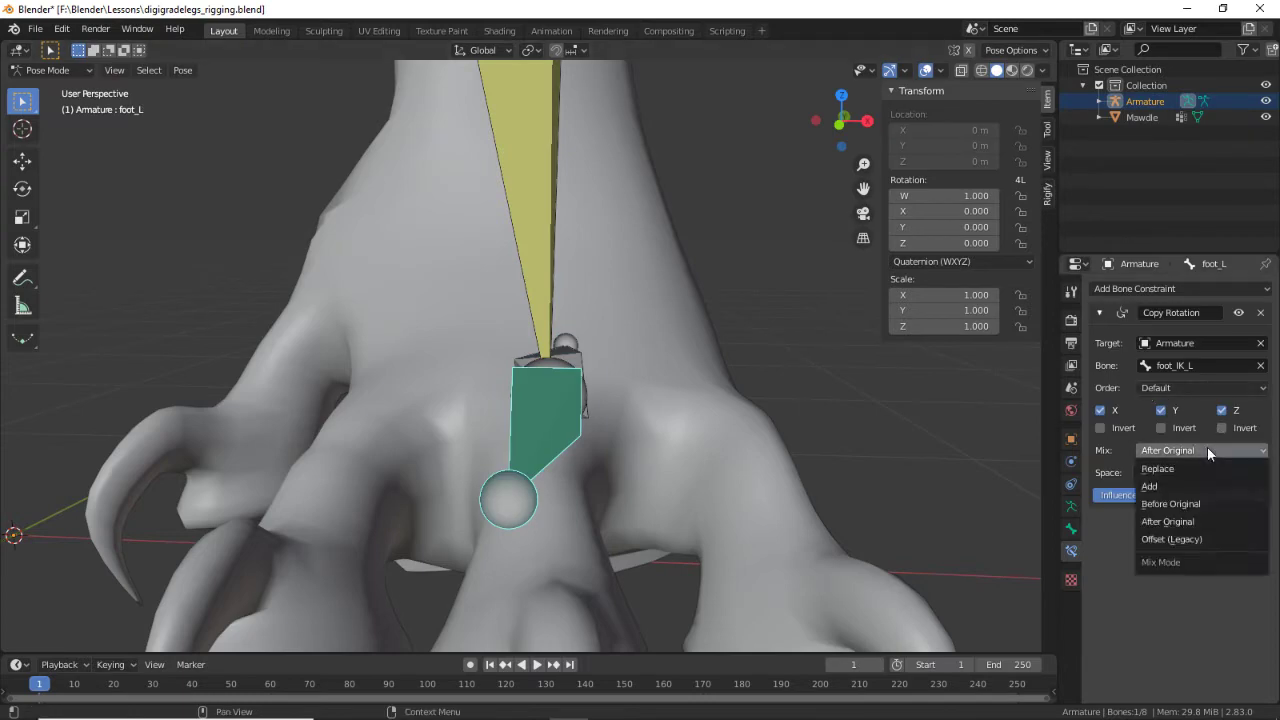
{"action": "left_click", "coordinate": [1187, 539]}
Step: From a side view, test the leg IK by moving and rotating foot_IK_L
{"action": "scroll", "coordinate": [768, 479], "scroll_direction": "down", "scroll_amount": 5}
{"action": "scroll", "coordinate": [845, 492], "scroll_direction": "down", "scroll_amount": 2}
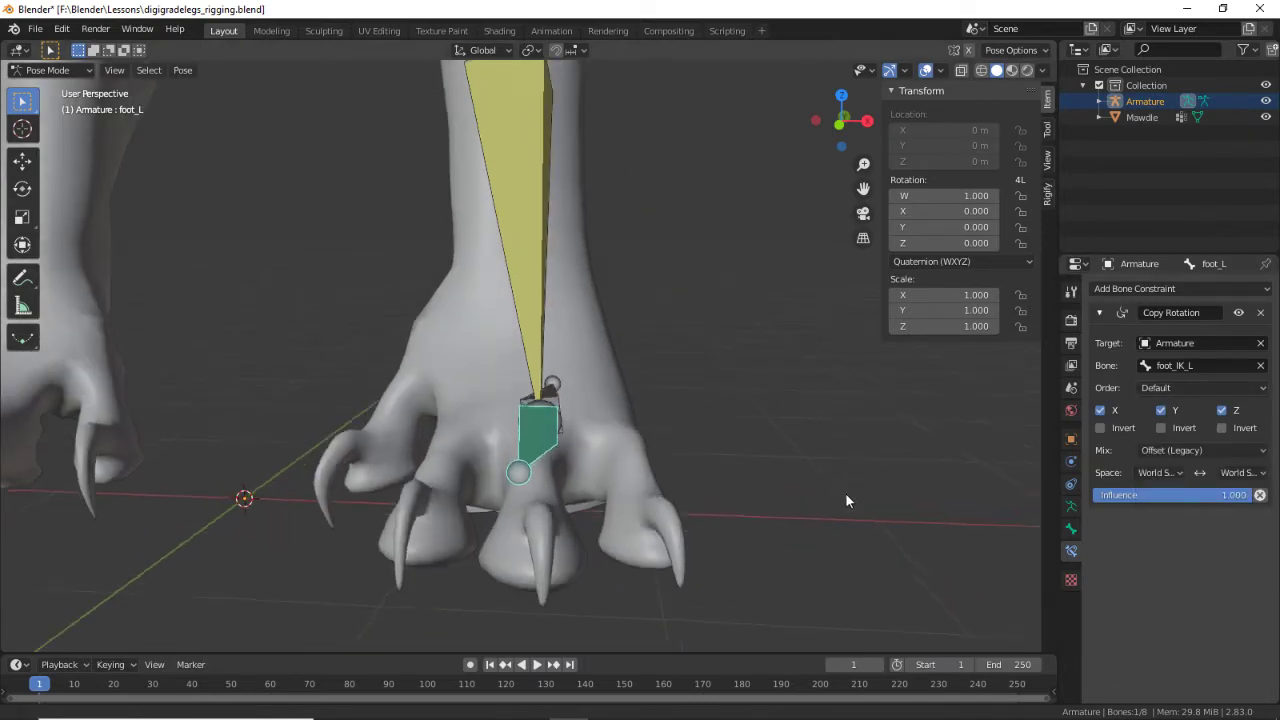
{"action": "middle_click_drag", "start_coordinate": [845, 492], "coordinate": [669, 466]}
{"action": "left_click", "coordinate": [617, 513]}
{"action": "middle_click_drag", "start_coordinate": [617, 512], "coordinate": [621, 530]}
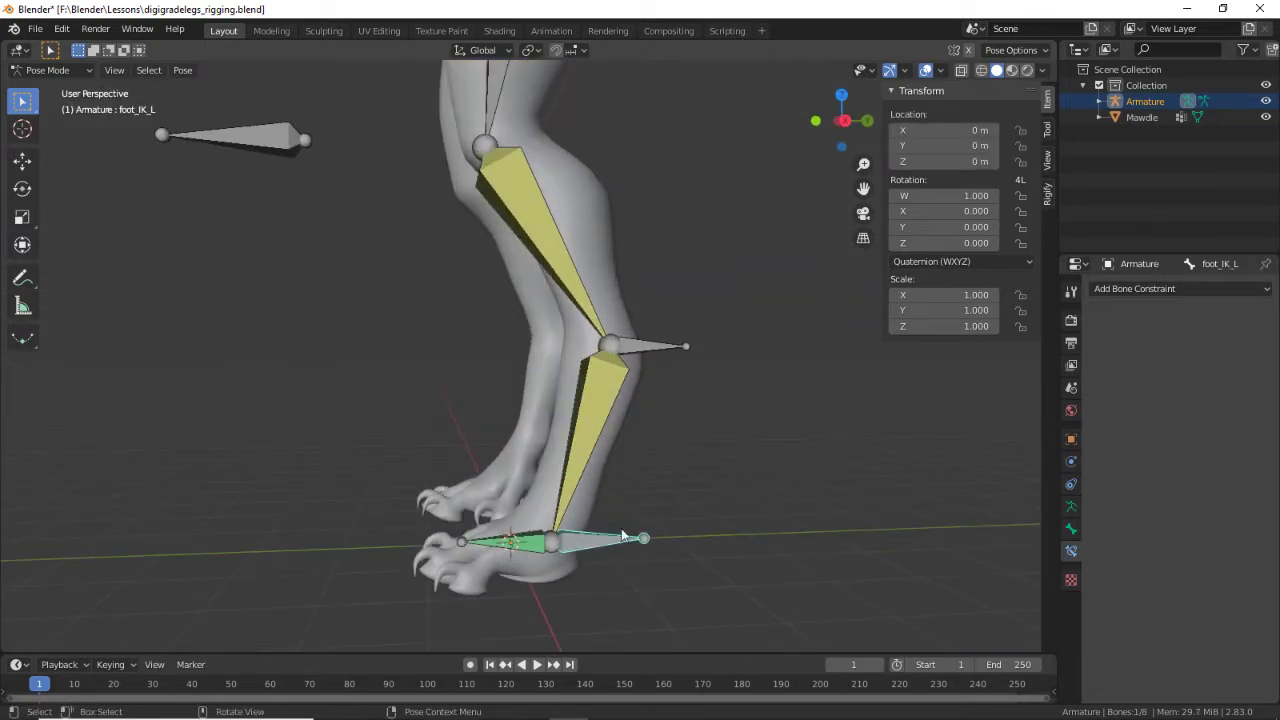
{"action": "key", "text": "g"}
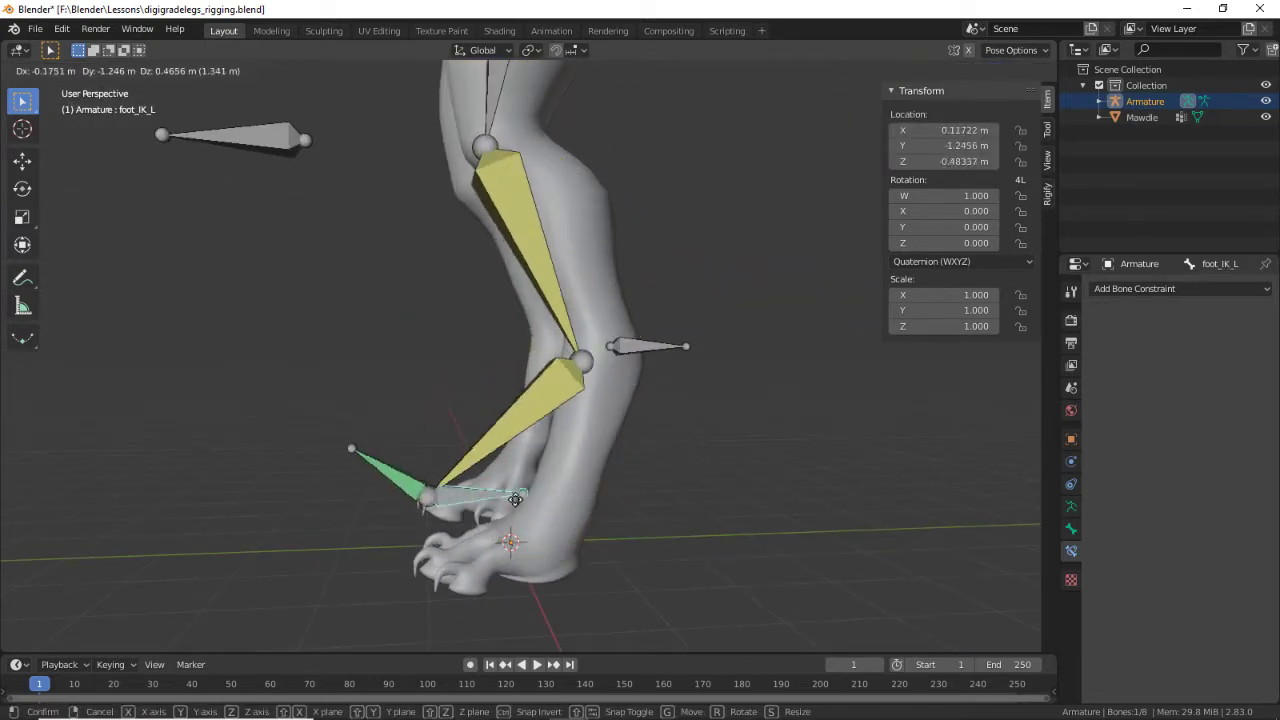
{"action": "key", "text": "Escape"}
{"action": "key", "text": "r"}
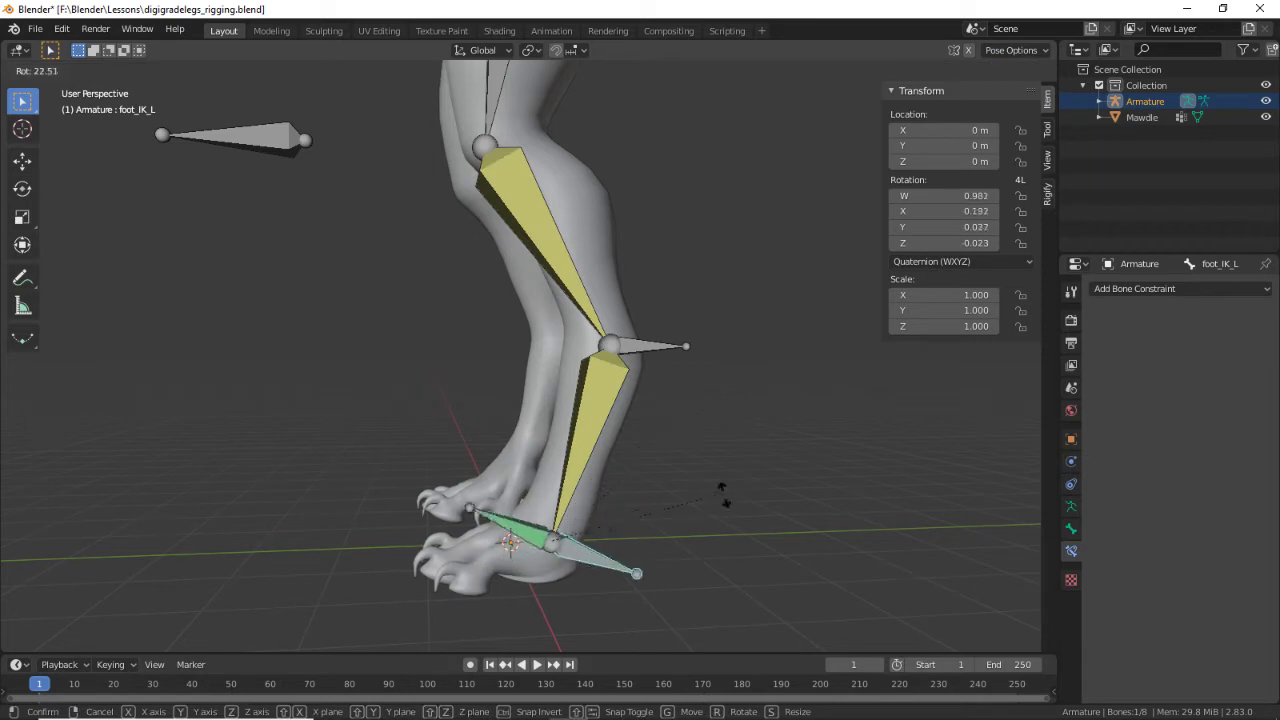
{"action": "right_click", "coordinate": [617, 468]}
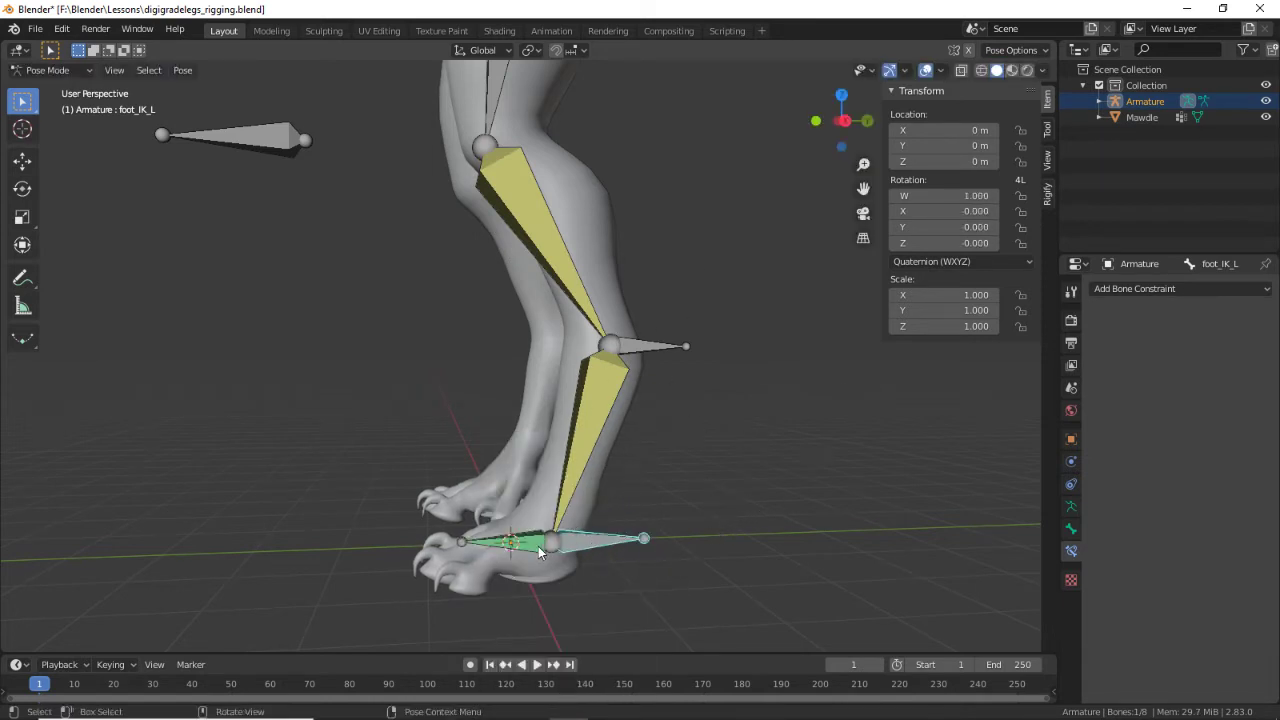
{"action": "key", "text": "g"}
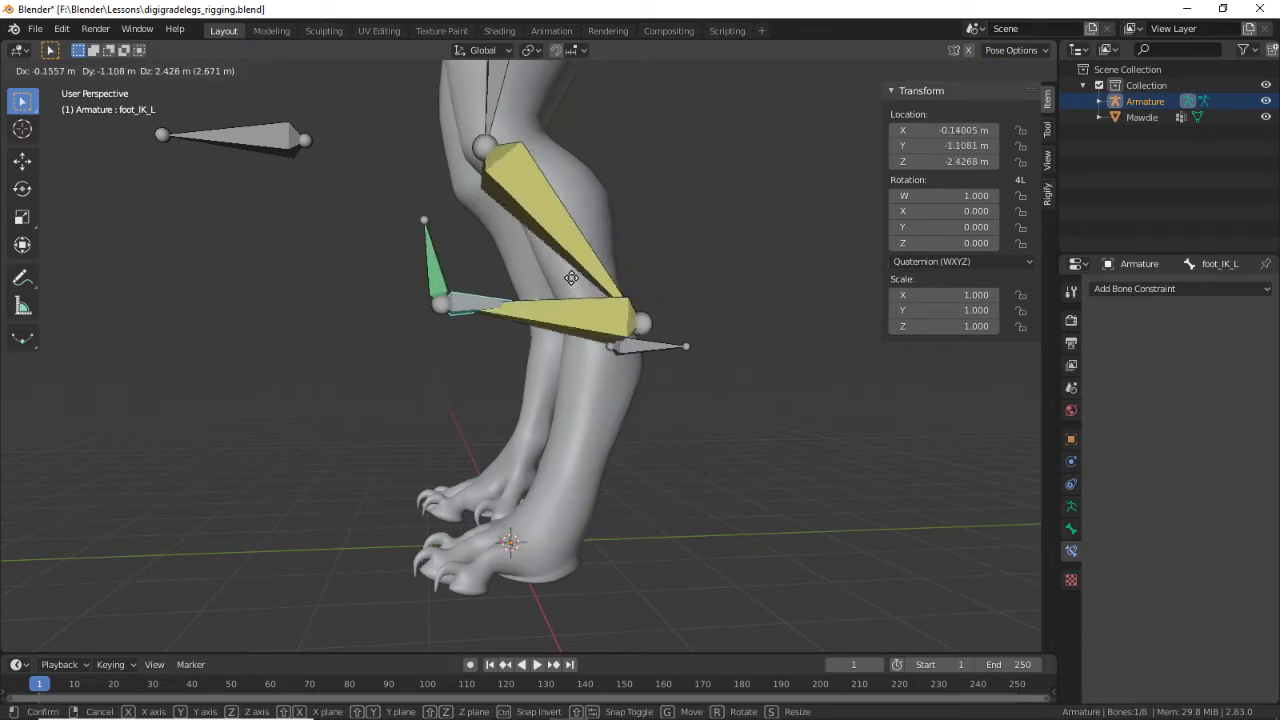
{"action": "left_click", "coordinate": [666, 529]}
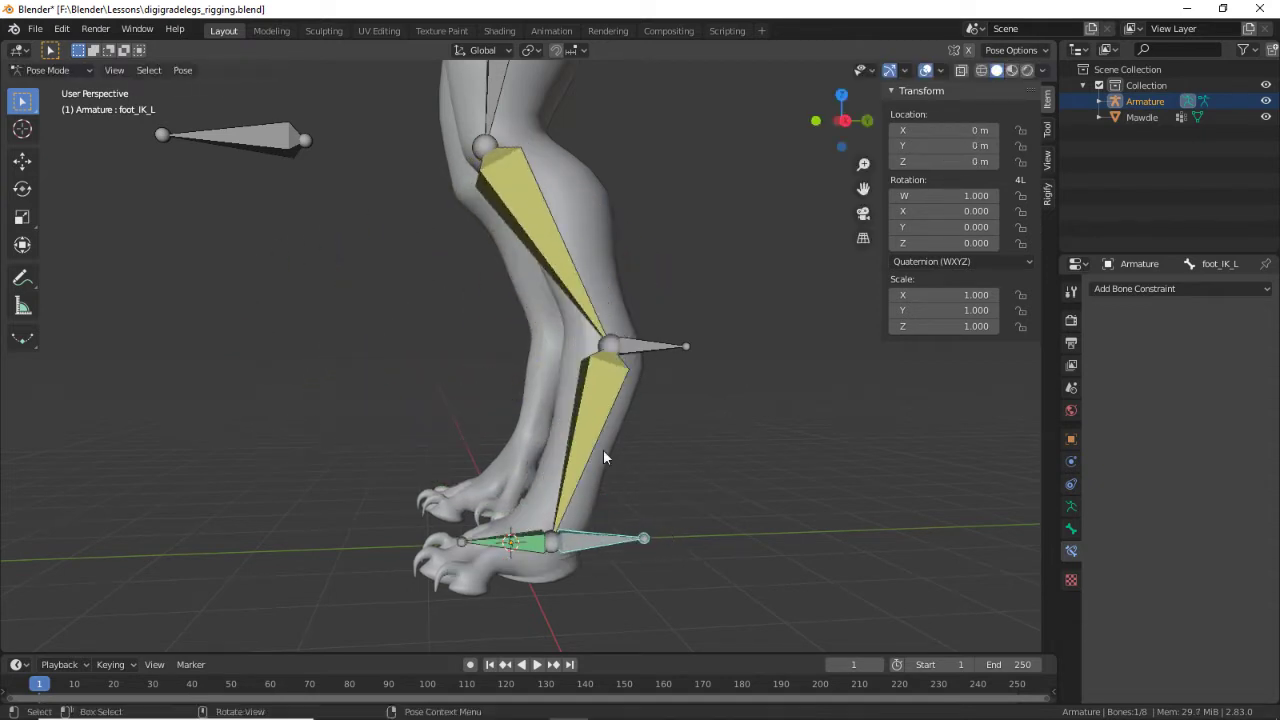
Step: Select foot_L and show its Bone properties
{"action": "left_click", "coordinate": [607, 377]}
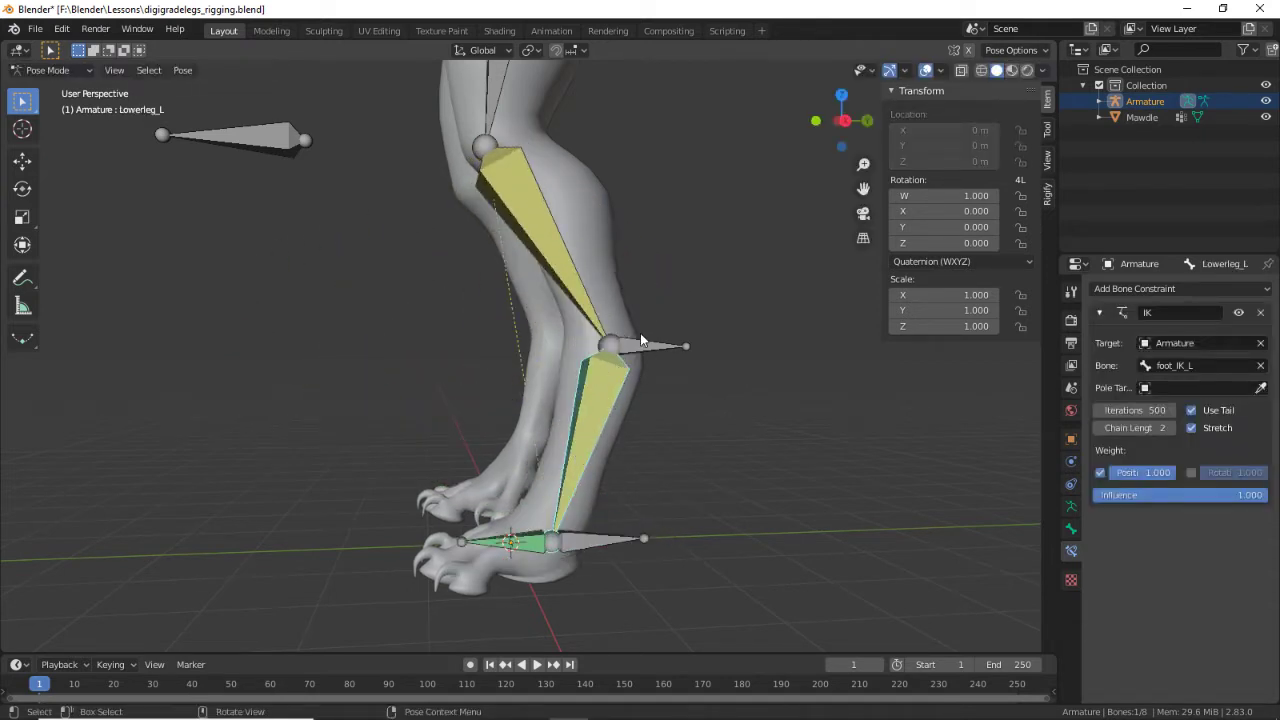
{"action": "left_click", "coordinate": [643, 348]}
{"action": "left_click", "coordinate": [529, 550]}
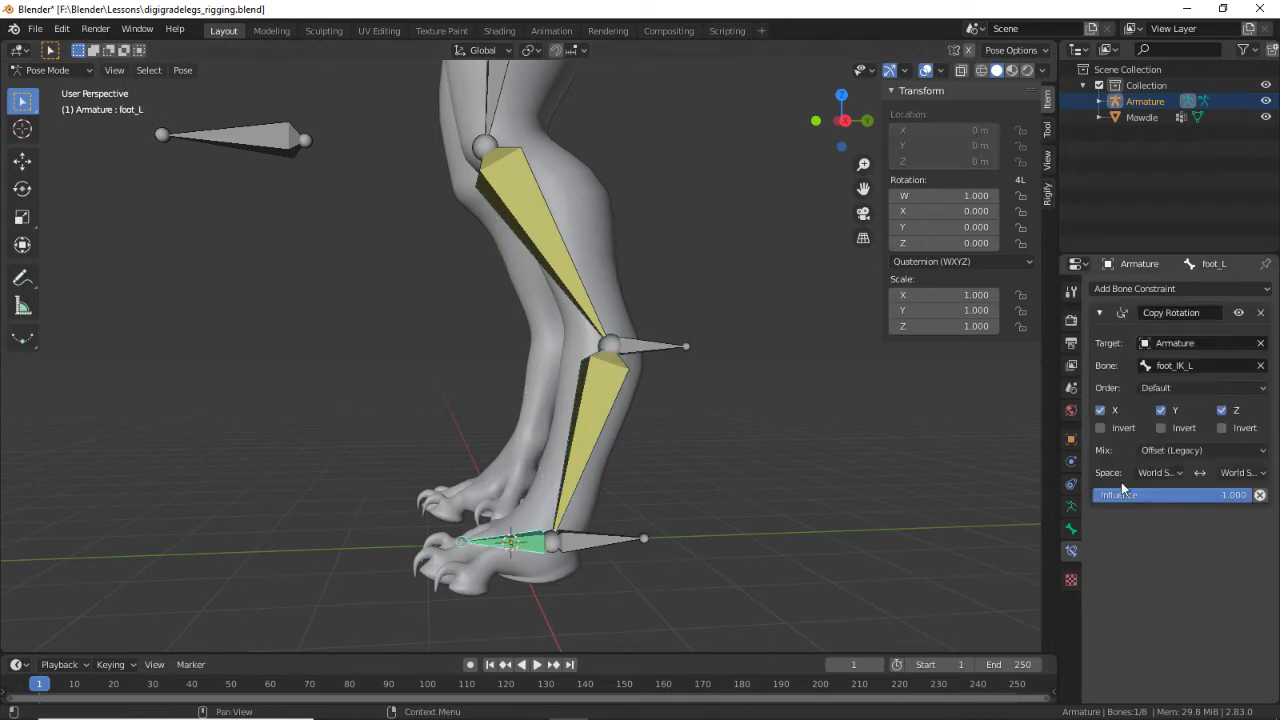
{"action": "left_click", "coordinate": [1071, 529]}
Step: Expand foot_L's Relations settings and test-move foot_IK_L without keeping the change
{"action": "left_click", "coordinate": [1098, 551]}
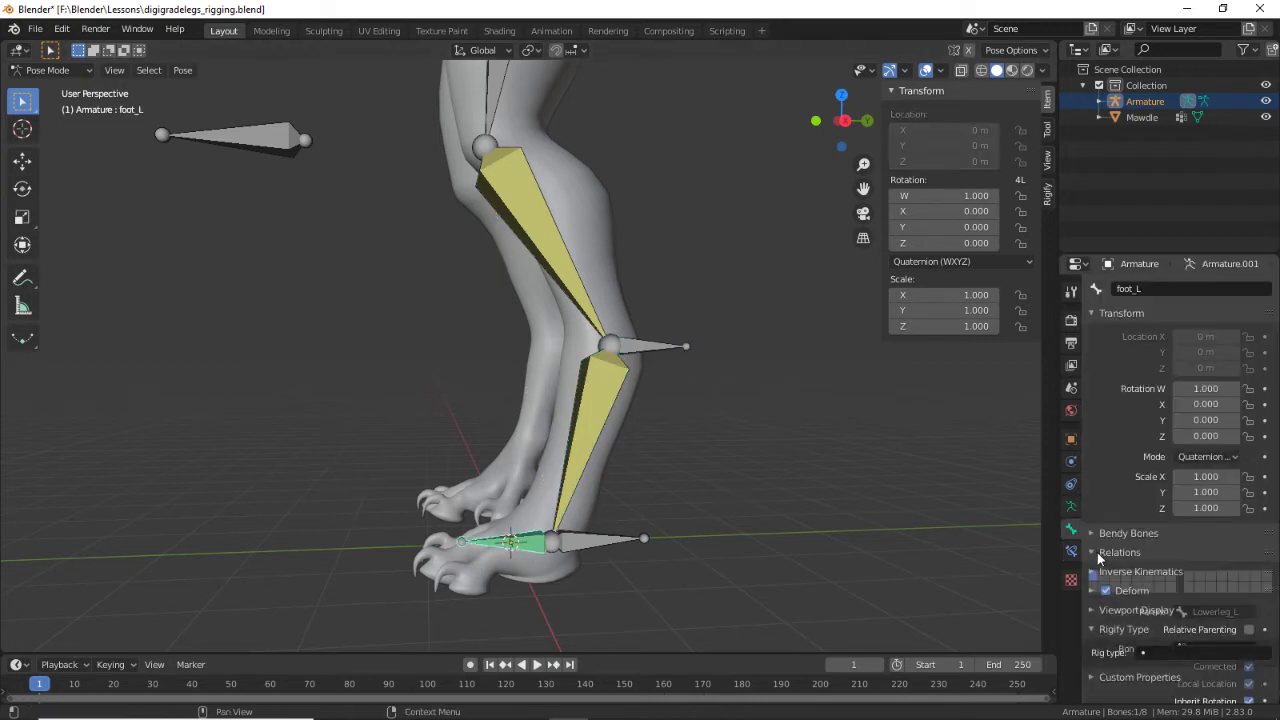
{"action": "scroll", "coordinate": [1150, 560], "scroll_direction": "down", "scroll_amount": 3}
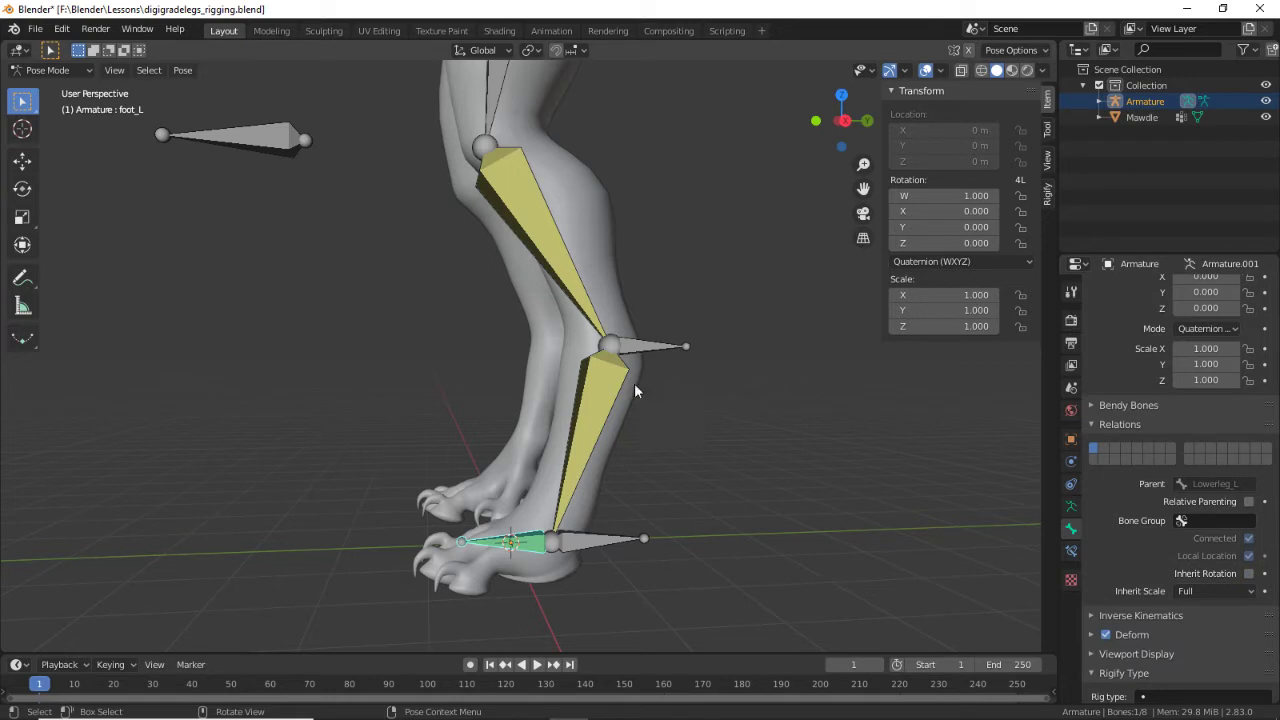
{"action": "key", "text": "g"}
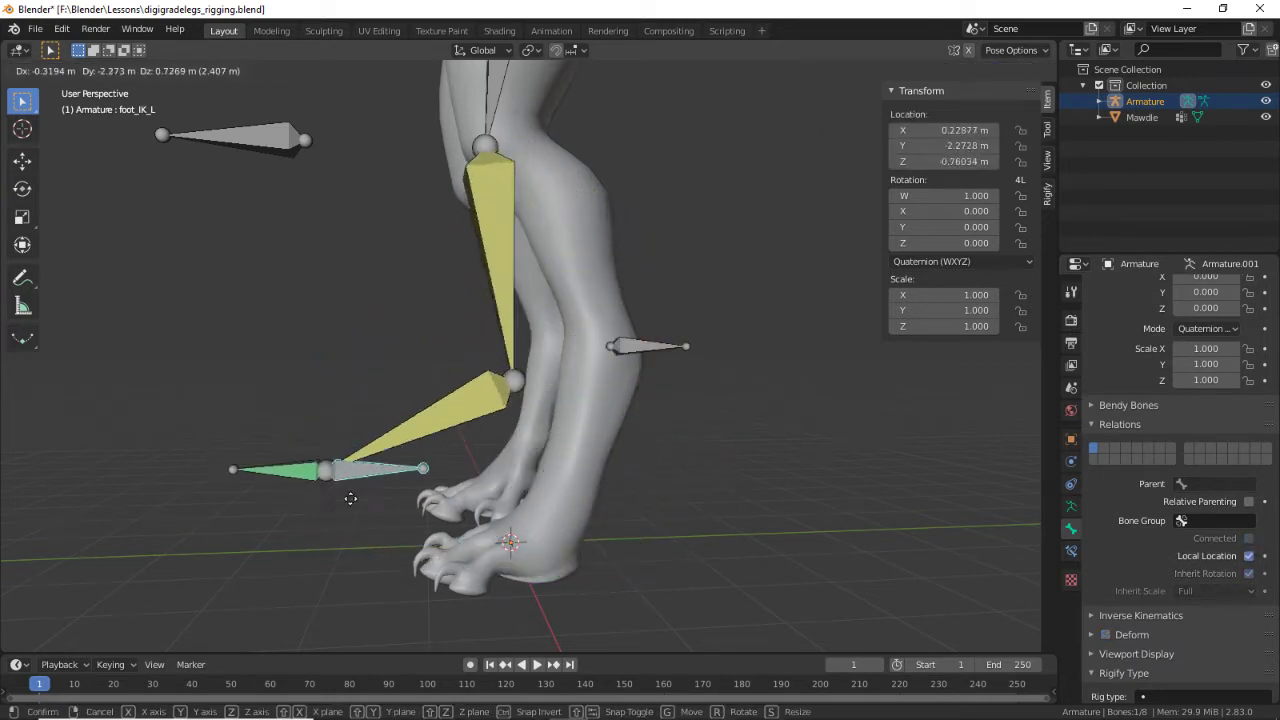
{"action": "key", "text": "Escape"}
Step: Orbit around the leg bones, select thigh_L, and switch the armature to Edit Mode
{"action": "middle_click_drag", "start_coordinate": [601, 578], "coordinate": [554, 428]}
{"action": "scroll", "coordinate": [556, 430], "scroll_direction": "up", "scroll_amount": 6}
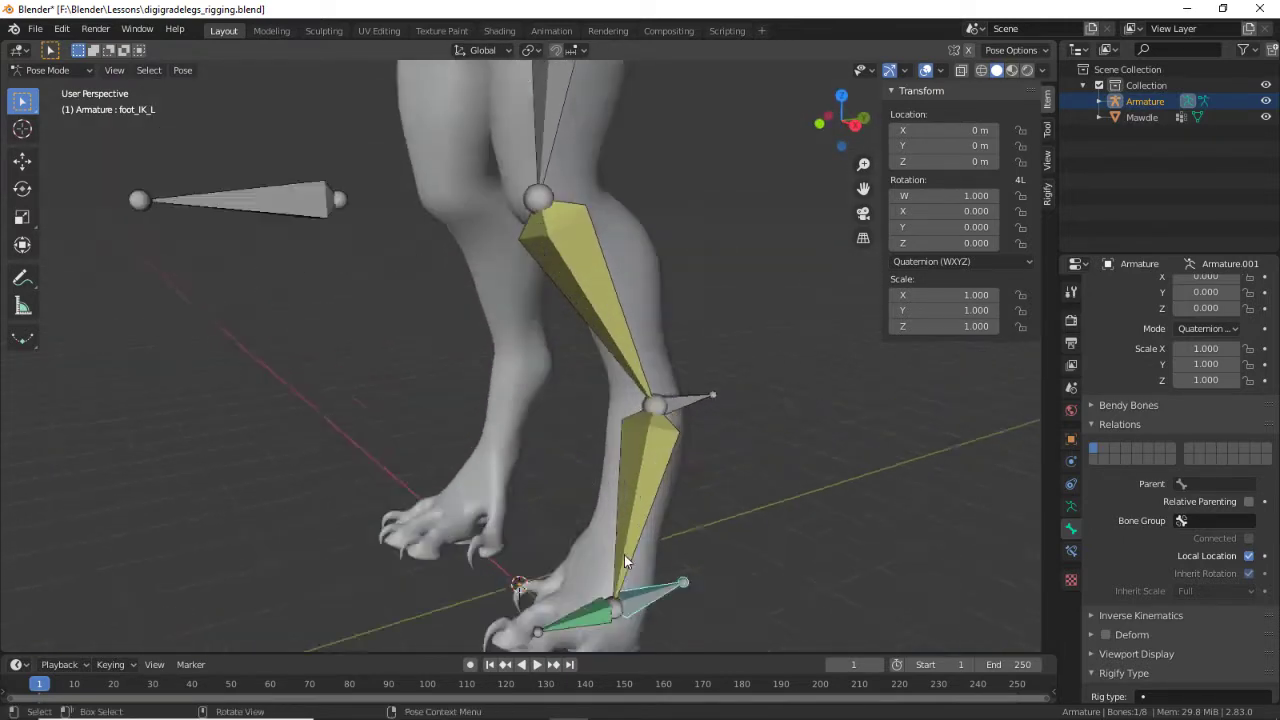
{"action": "middle_click_drag", "start_coordinate": [598, 384], "coordinate": [623, 453]}
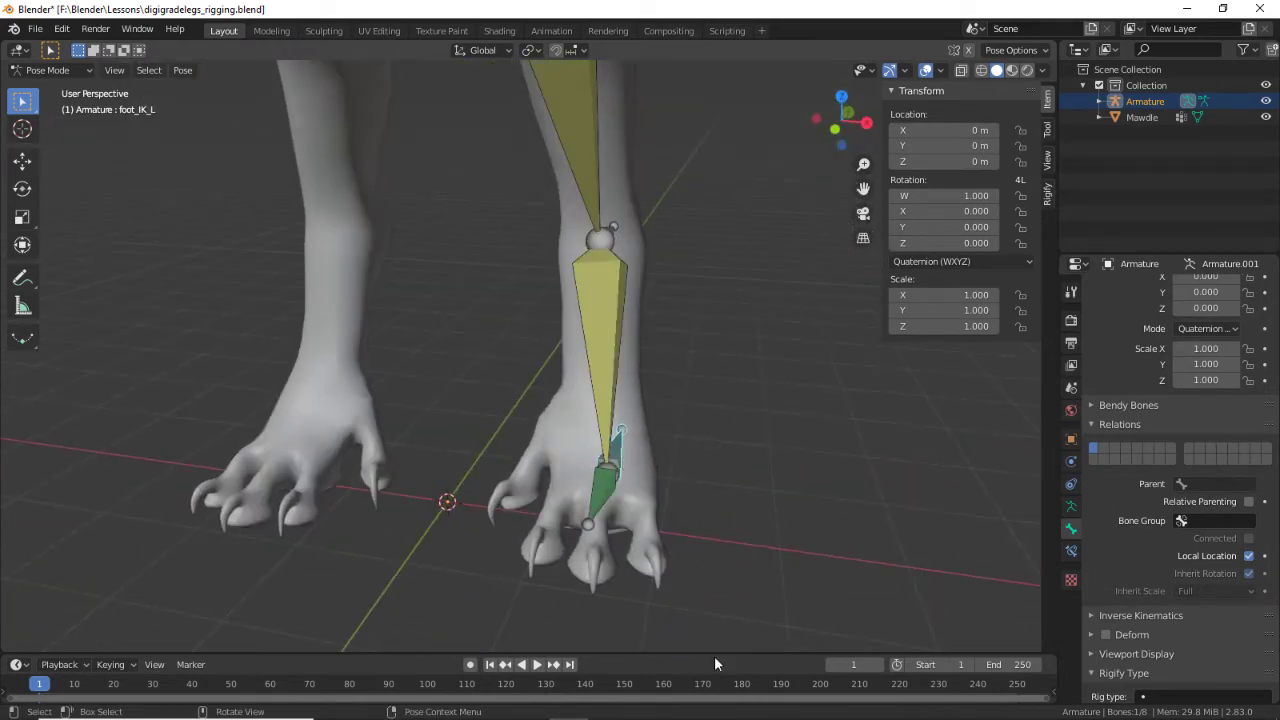
{"action": "scroll", "coordinate": [785, 330], "scroll_direction": "down", "scroll_amount": 4}
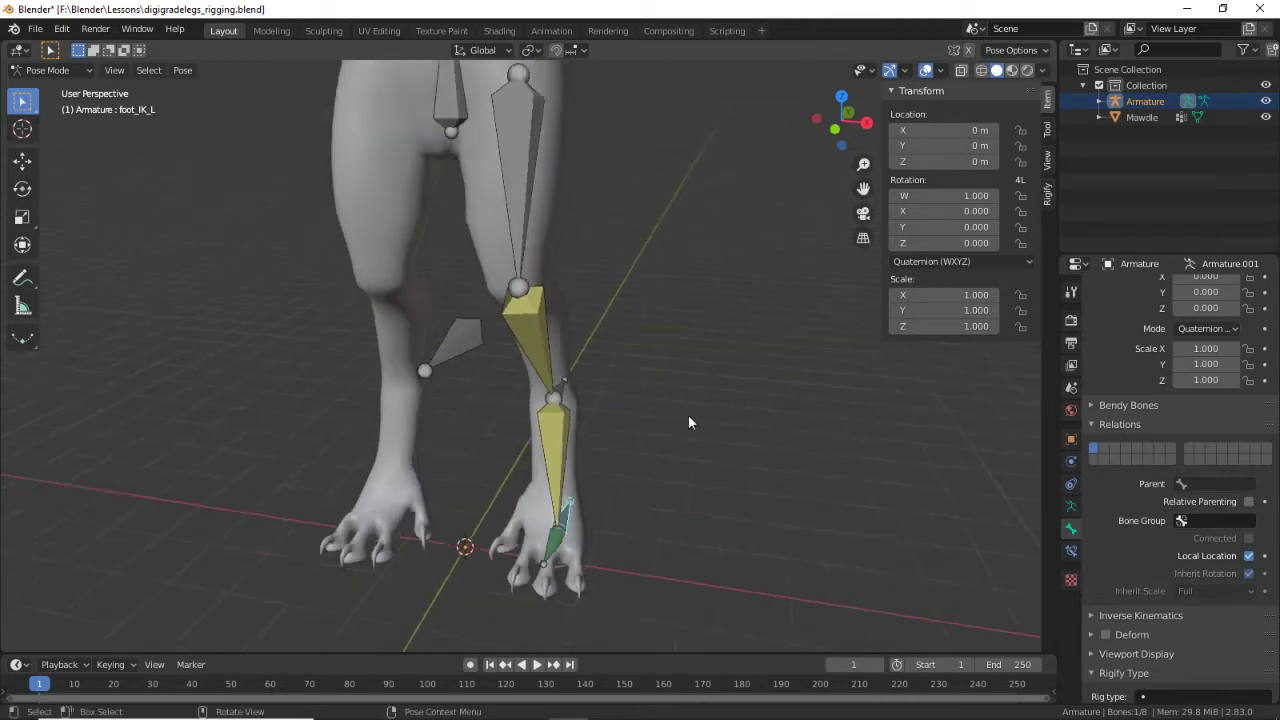
{"action": "middle_click_drag", "start_coordinate": [688, 422], "coordinate": [688, 405]}
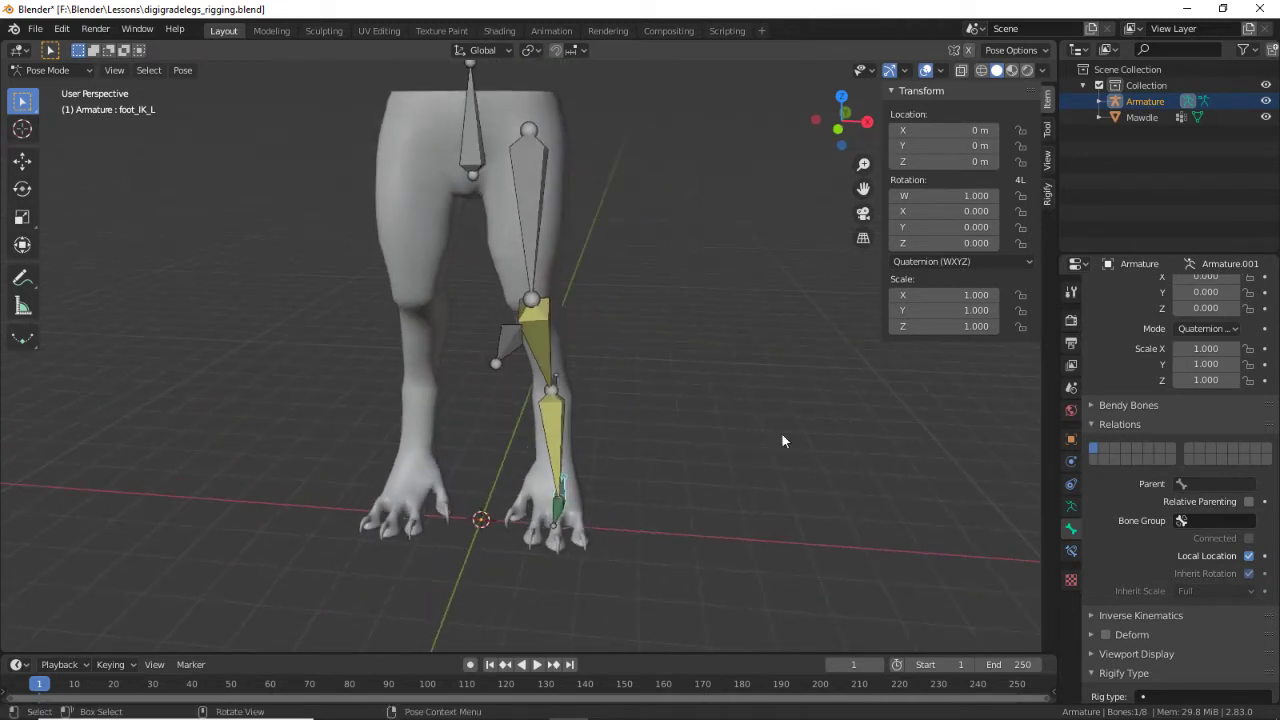
{"action": "middle_click_drag", "start_coordinate": [783, 441], "coordinate": [694, 537]}
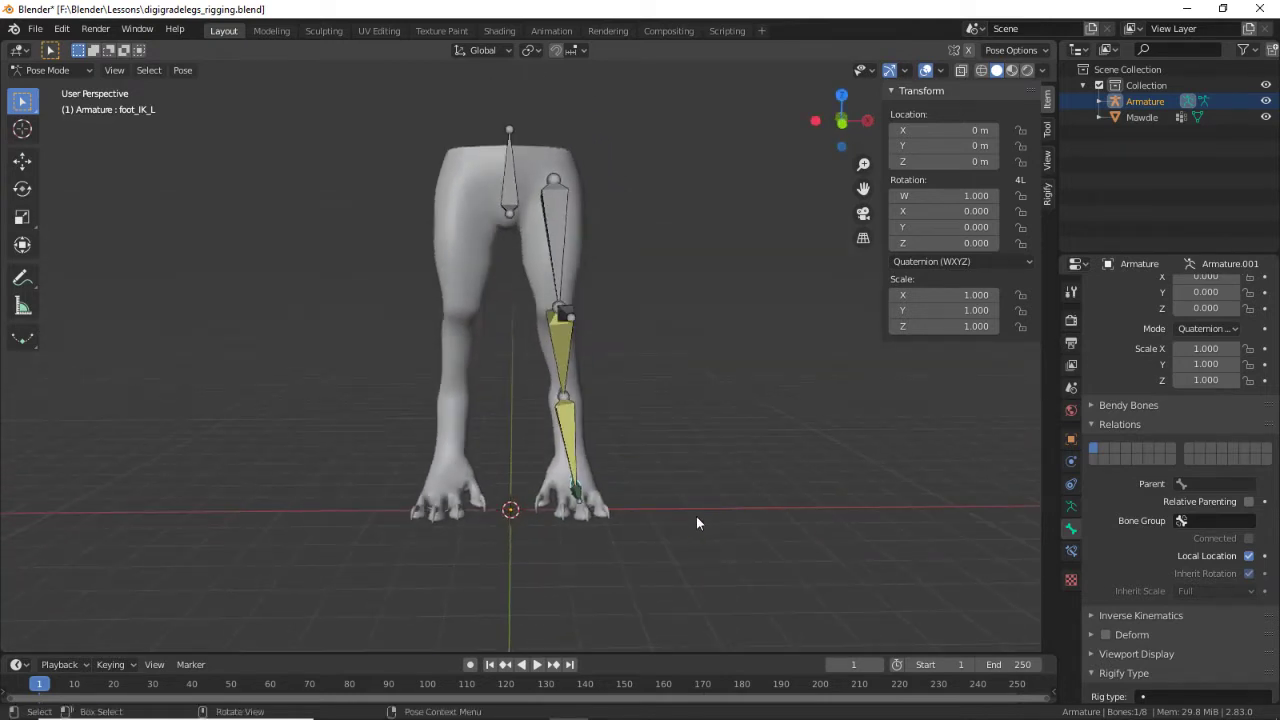
{"action": "scroll", "coordinate": [829, 499], "scroll_direction": "up", "scroll_amount": 1}
{"action": "left_click", "coordinate": [582, 188]}
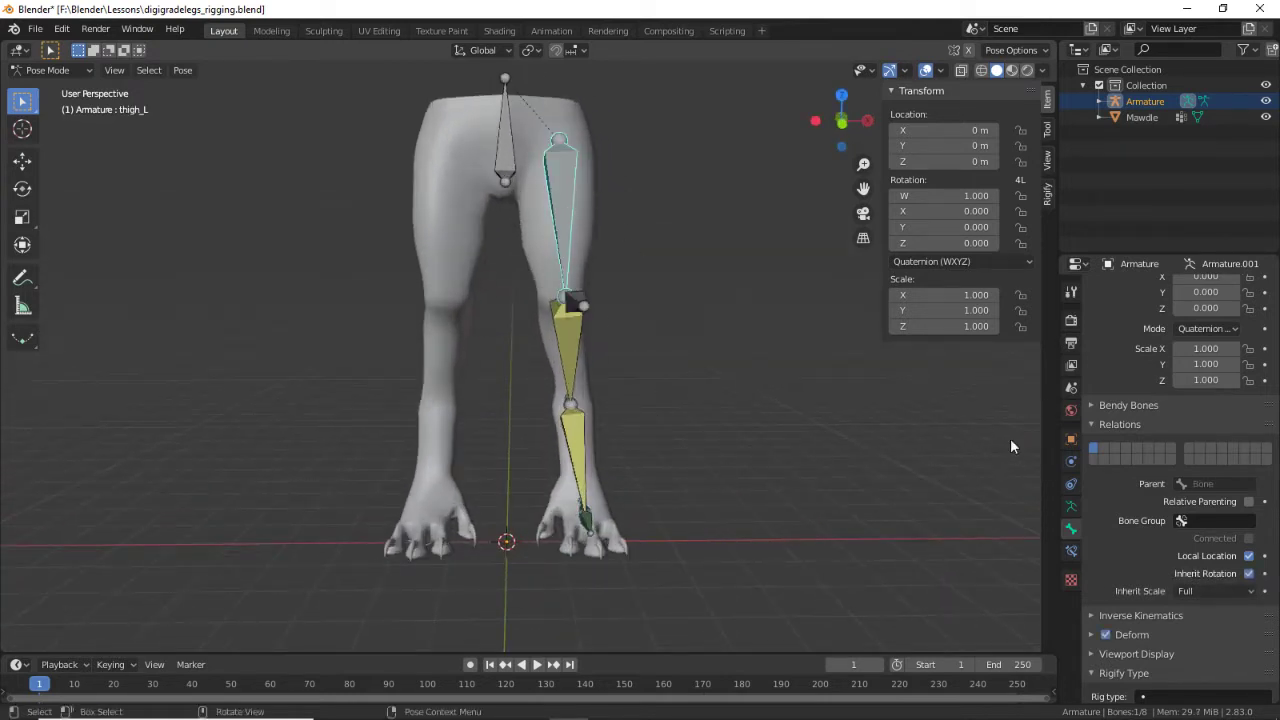
{"action": "middle_click_drag", "start_coordinate": [735, 453], "coordinate": [659, 424]}
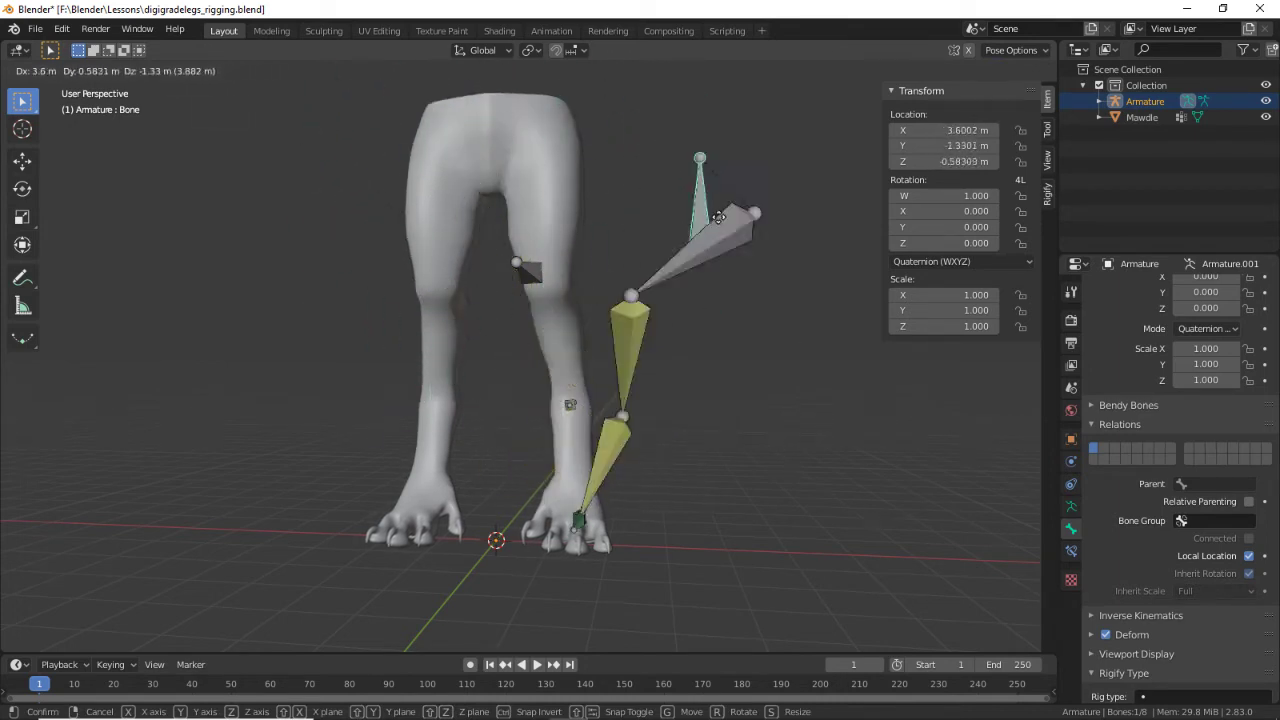
{"action": "key", "text": "Escape"}
{"action": "middle_click_drag", "start_coordinate": [669, 366], "coordinate": [556, 402]}
{"action": "key", "text": "Tab"}
Step: Parent heel_IK_L to foot_IK_L with Keep Offset
{"action": "scroll", "coordinate": [603, 489], "scroll_direction": "up", "scroll_amount": 4}
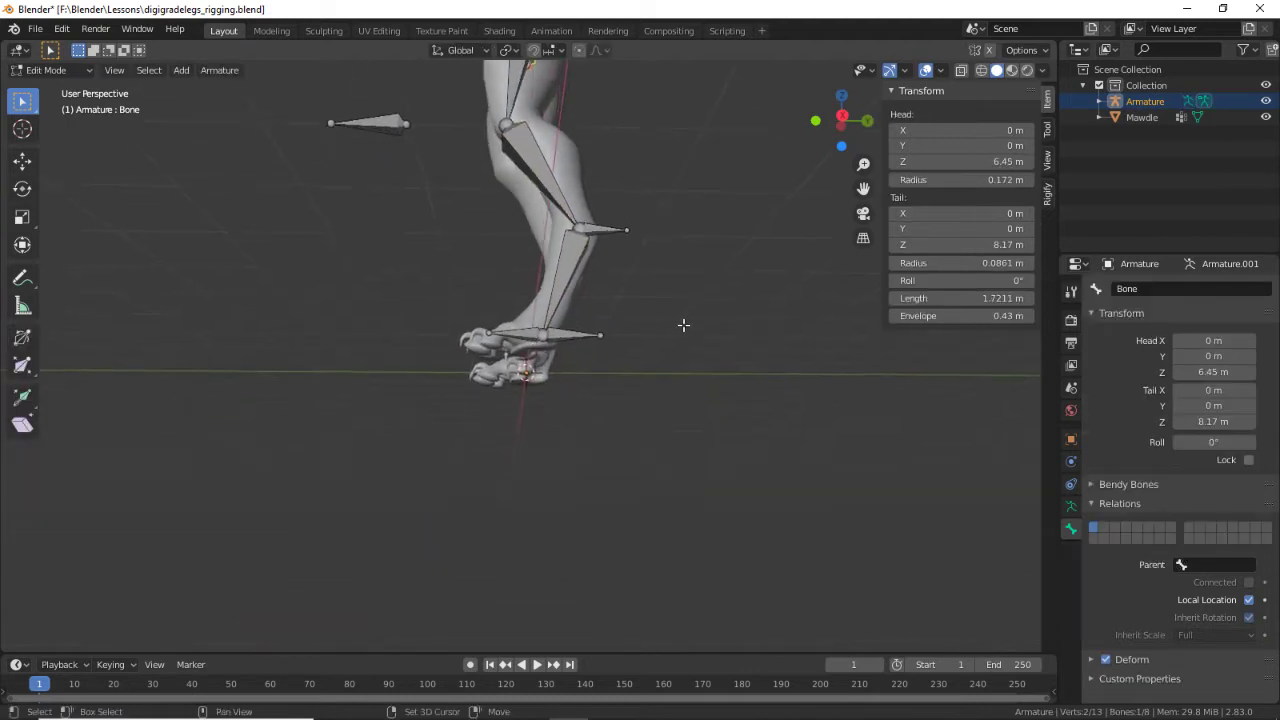
{"action": "middle_click_drag", "start_coordinate": [680, 326], "coordinate": [624, 263]}
{"action": "left_click", "coordinate": [577, 410], "text": "shift"}
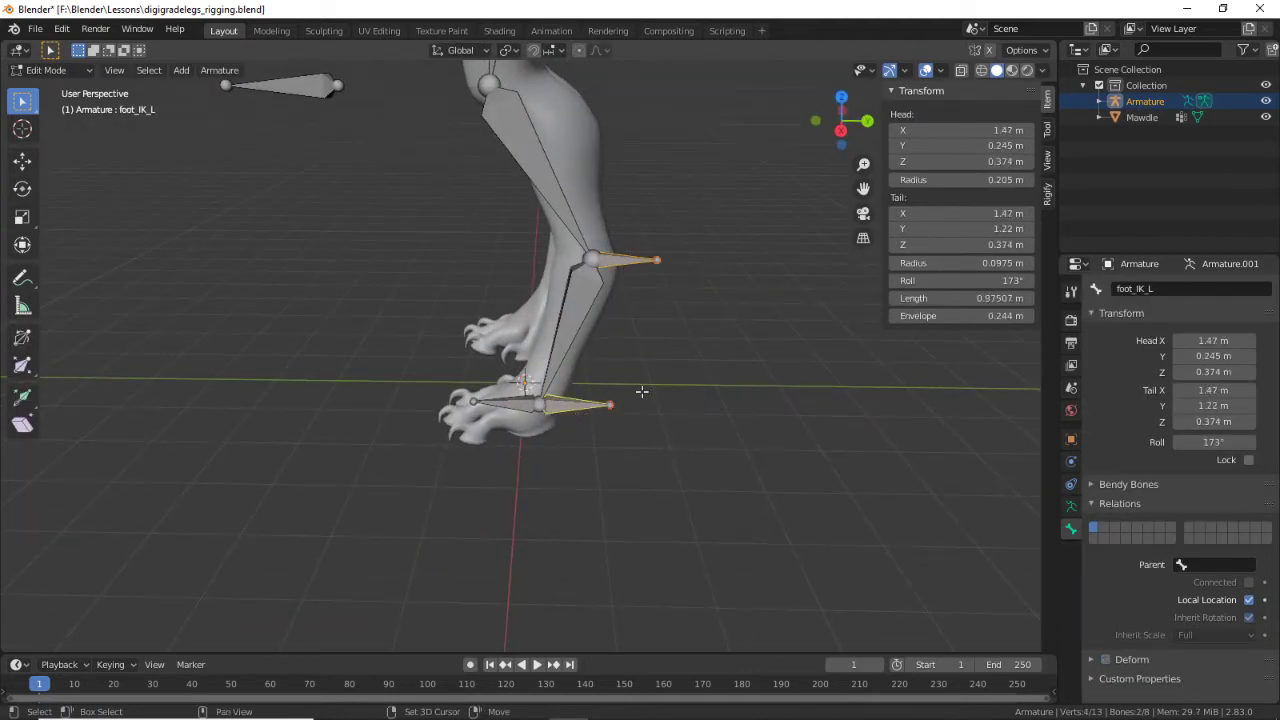
{"action": "key", "text": "ctrl+p"}
{"action": "left_click", "coordinate": [648, 379]}
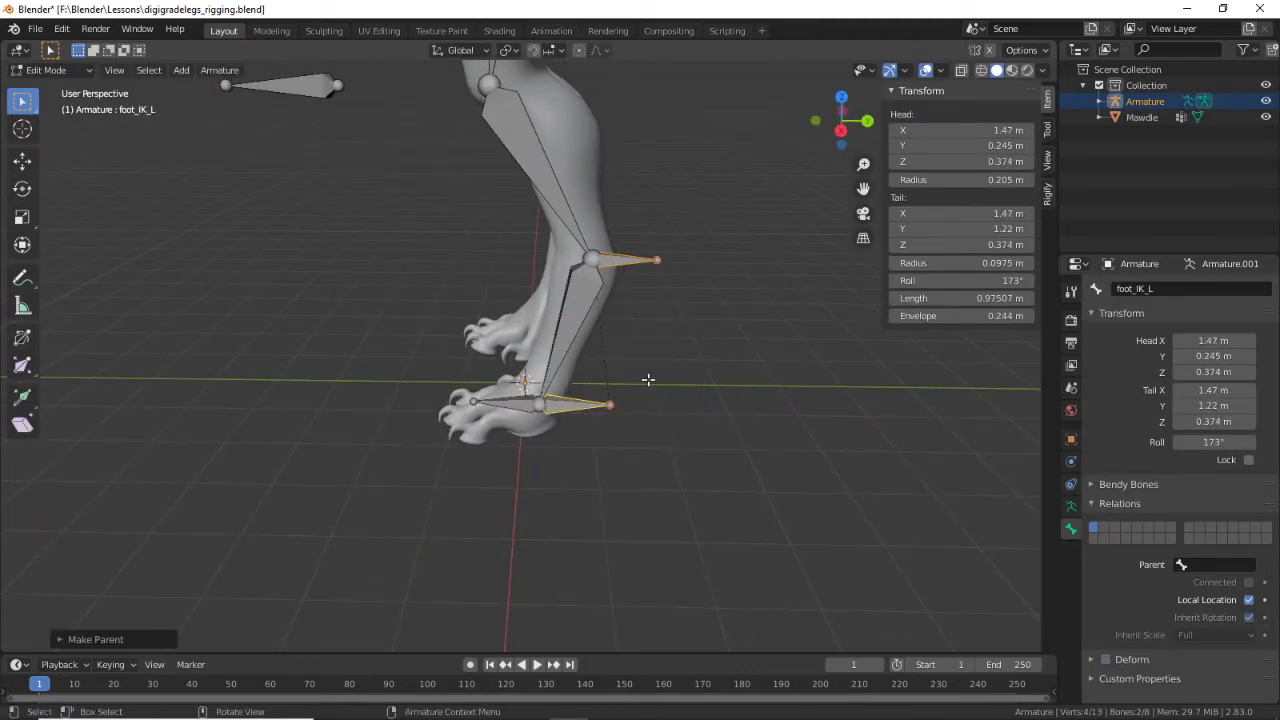
Step: In Pose Mode, test-move foot_IK_L and heel_IK_L, then reset foot_IK_L's location
{"action": "middle_click_drag", "start_coordinate": [648, 379], "coordinate": [624, 341]}
{"action": "key", "text": "ctrl+Tab"}
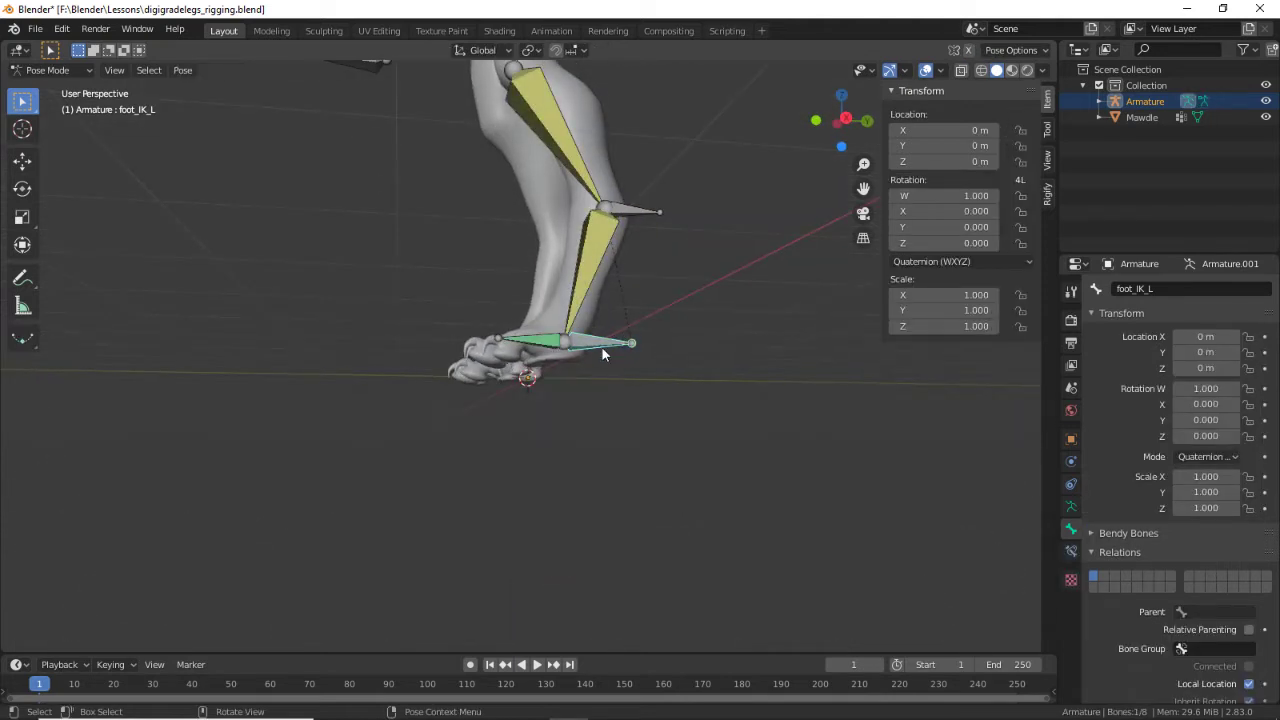
{"action": "key", "text": "g"}
{"action": "left_click", "coordinate": [683, 178]}
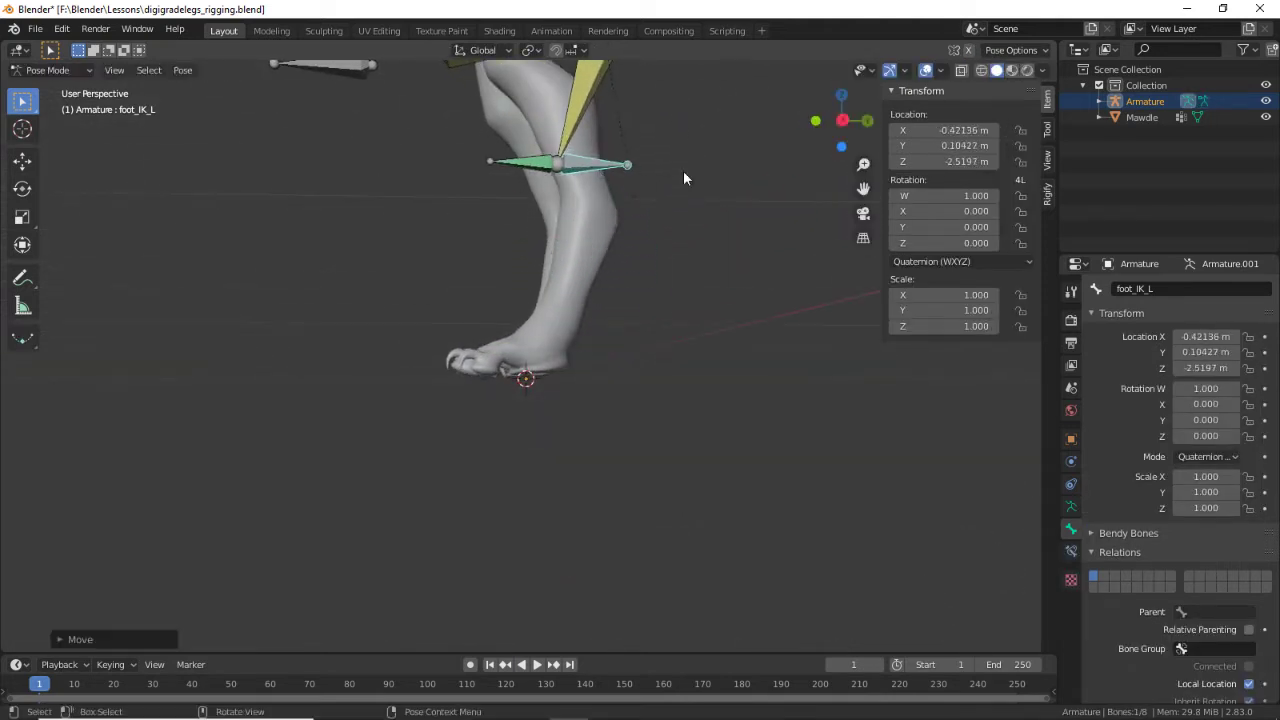
{"action": "key", "text": "Home"}
{"action": "left_click", "coordinate": [615, 275]}
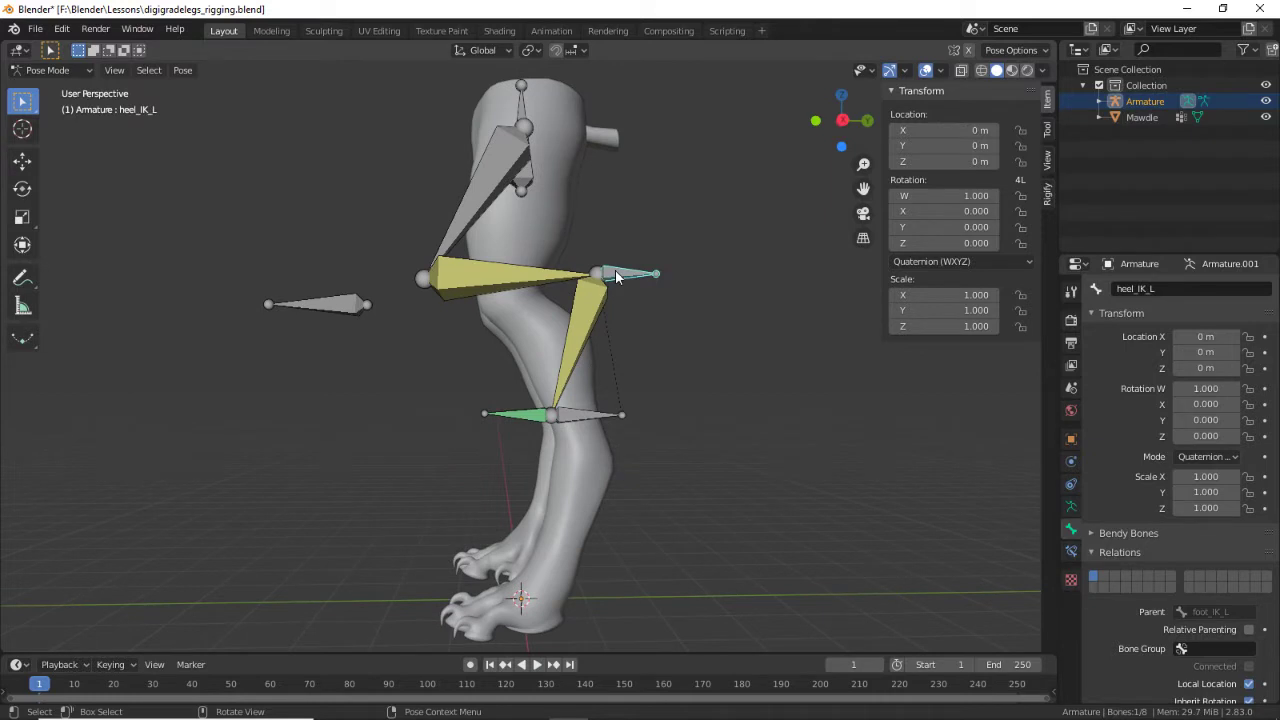
{"action": "key", "text": "g"}
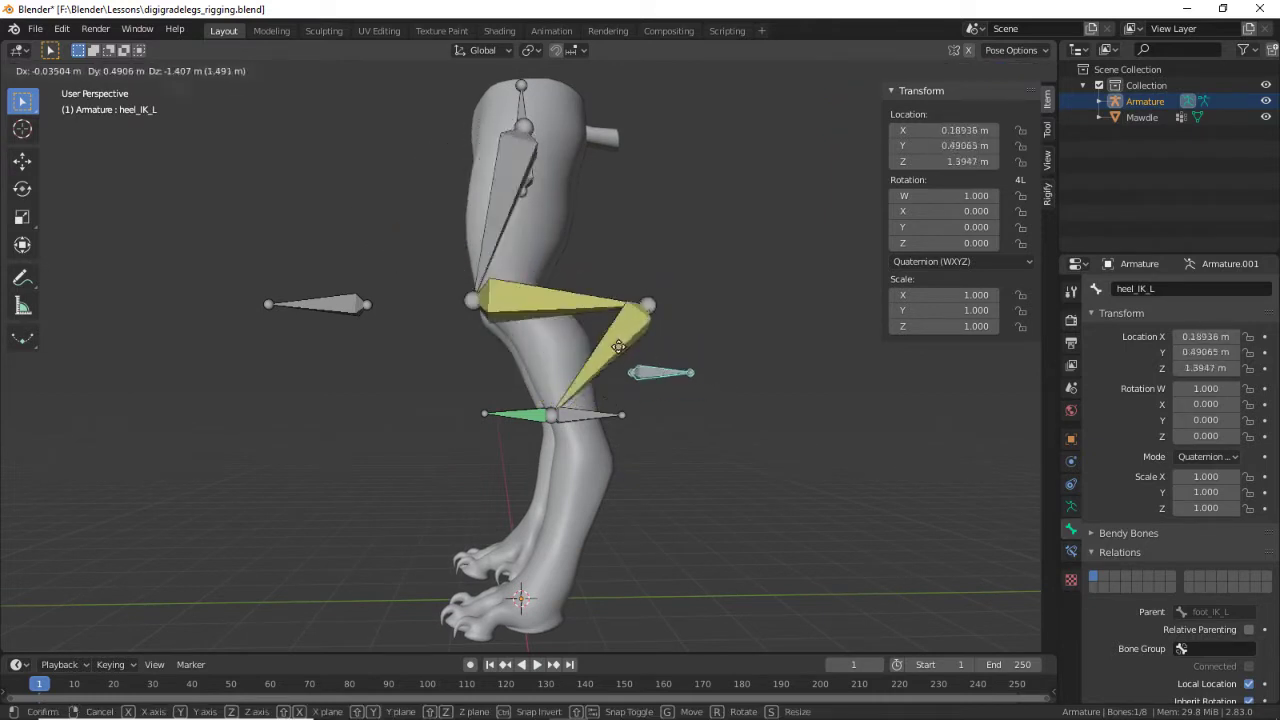
{"action": "right_click", "coordinate": [702, 420]}
{"action": "left_click", "coordinate": [695, 420]}
{"action": "key", "text": "alt+g"}
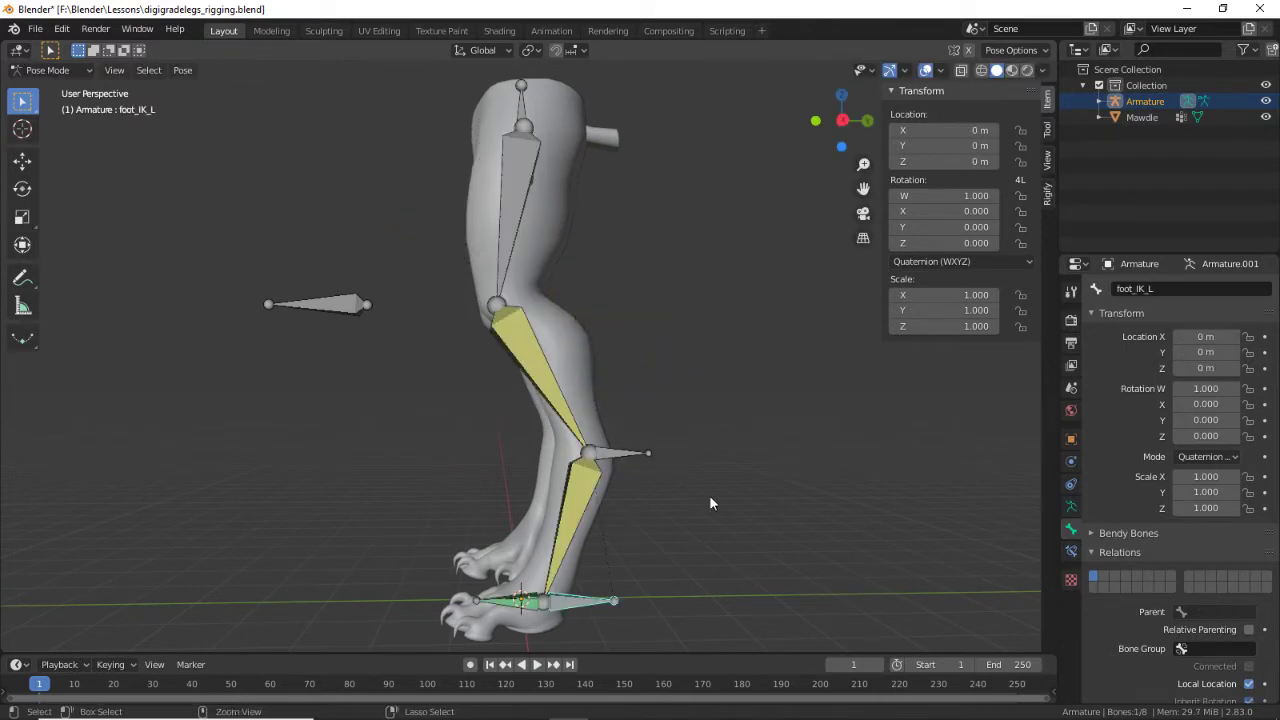
Step: Switch to Edit Mode and select all bones of the armature
{"action": "mouse_move", "coordinate": [729, 518]}
{"action": "middle_mouse_down"}
{"action": "mouse_move", "coordinate": [801, 512]}
{"action": "mouse_move", "coordinate": [788, 533]}
{"action": "mouse_move", "coordinate": [564, 538]}
{"action": "mouse_move", "coordinate": [621, 504]}
{"action": "mouse_move", "coordinate": [734, 535]}
{"action": "mouse_move", "coordinate": [711, 437]}
{"action": "mouse_move", "coordinate": [736, 515]}
{"action": "middle_mouse_up"}
{"action": "key", "text": "Tab"}
{"action": "scroll", "coordinate": [714, 432], "scroll_direction": "down", "scroll_amount": 2}
{"action": "middle_click_drag", "start_coordinate": [772, 621], "coordinate": [751, 400]}
{"action": "key", "text": "a"}
{"action": "middle_click_drag", "start_coordinate": [620, 480], "coordinate": [687, 409]}
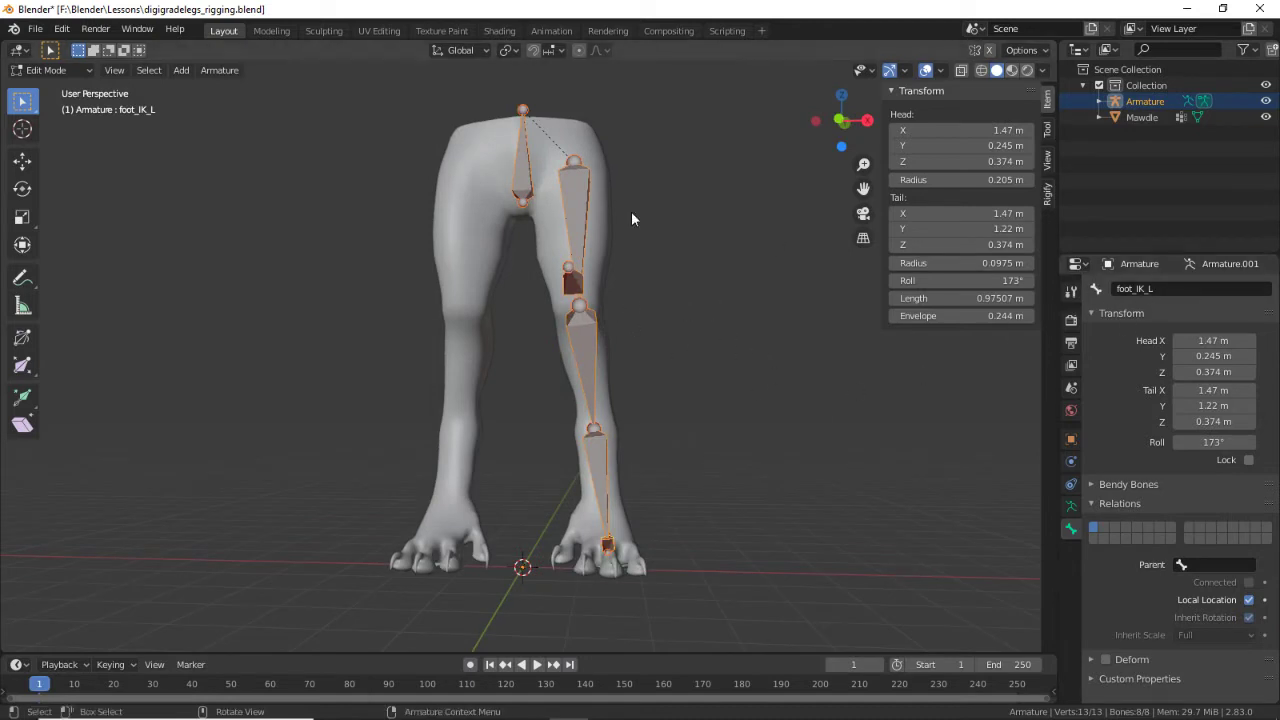
Step: Symmetrize the armature to create the right-leg bones, then return to Pose Mode
{"action": "left_click", "coordinate": [211, 69]}
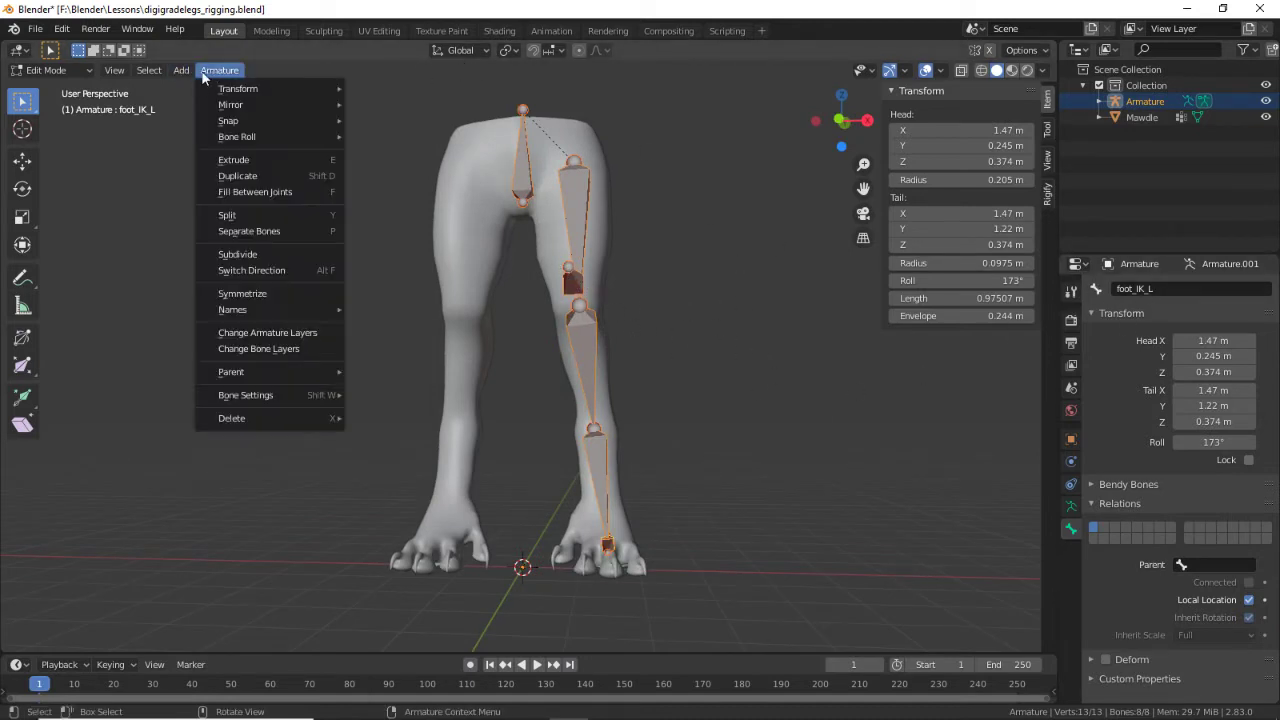
{"action": "left_click", "coordinate": [265, 294]}
{"action": "key", "text": "ctrl+Tab"}
{"action": "middle_click_drag", "start_coordinate": [767, 381], "coordinate": [654, 388]}
Step: Test-move pole_target_knee_L and pole_target_knee_R, cancelling each move
{"action": "left_click", "coordinate": [655, 393]}
{"action": "key", "text": "g"}
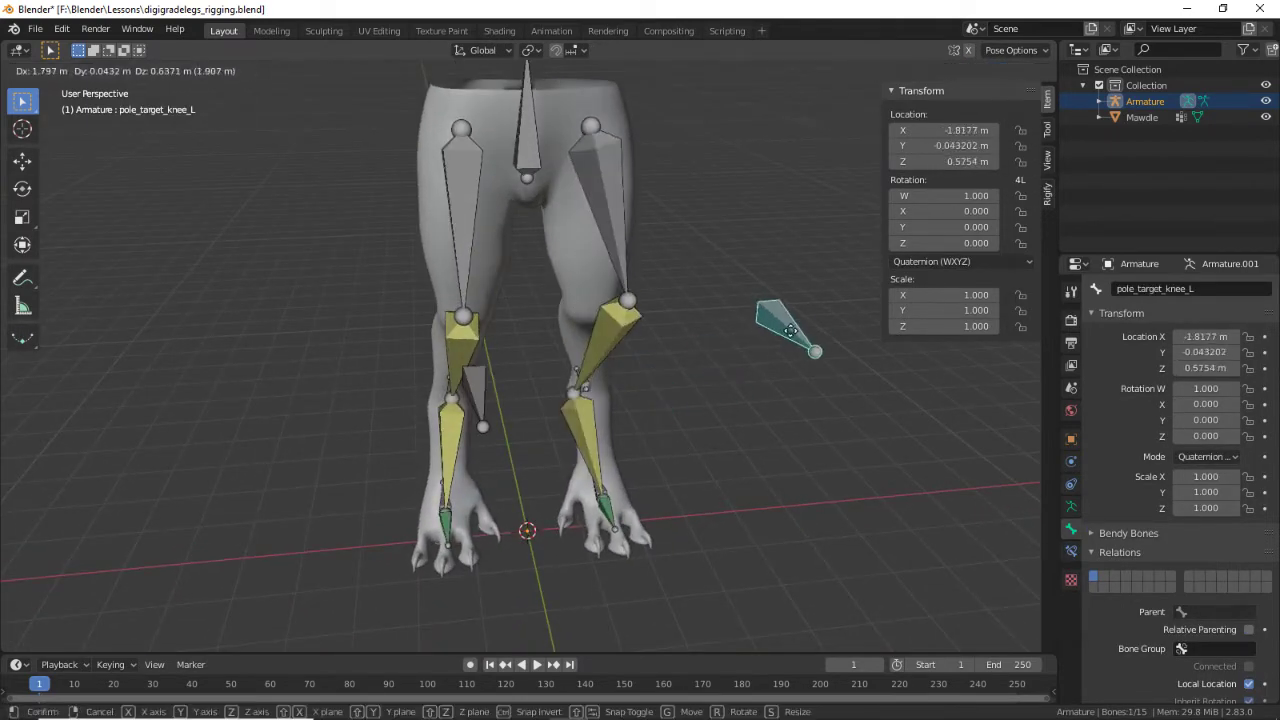
{"action": "key", "text": "Escape"}
{"action": "left_click", "coordinate": [489, 392]}
{"action": "left_click", "coordinate": [482, 386]}
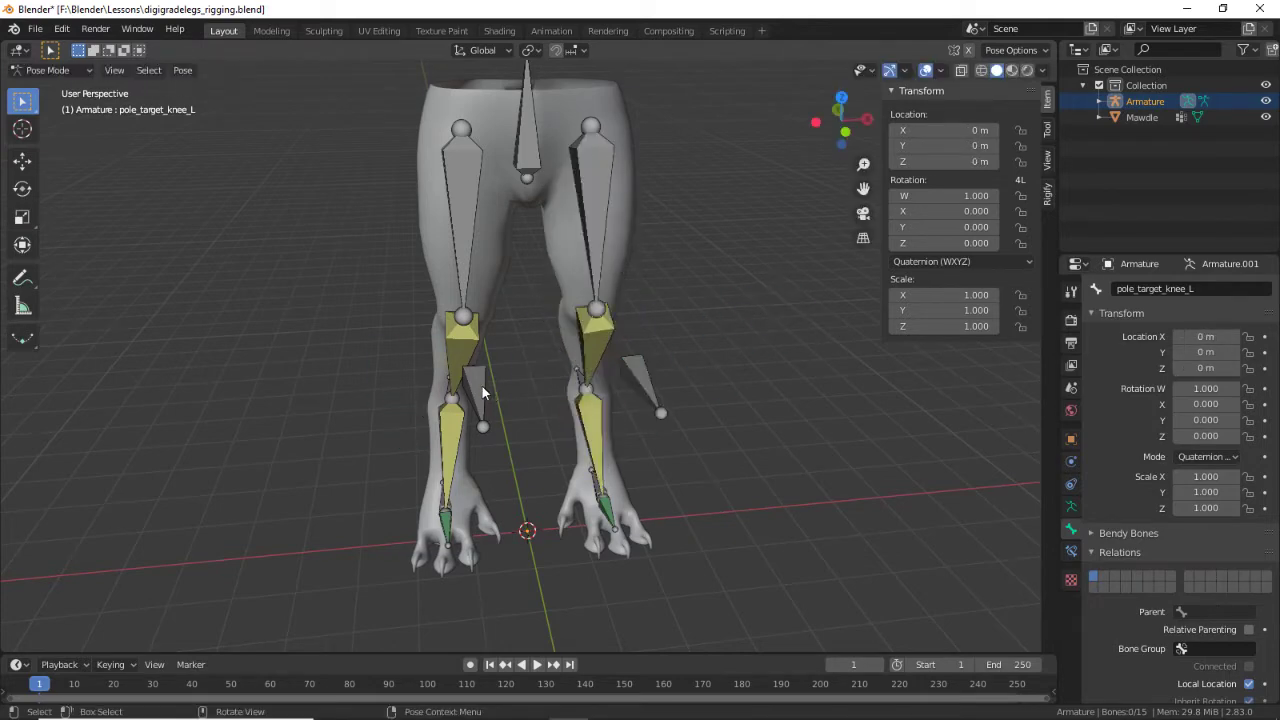
{"action": "key", "text": "g"}
{"action": "key", "text": "Escape"}
Step: View the pole targets from the side and clear the bone selection
{"action": "middle_click_drag", "start_coordinate": [501, 457], "coordinate": [554, 454]}
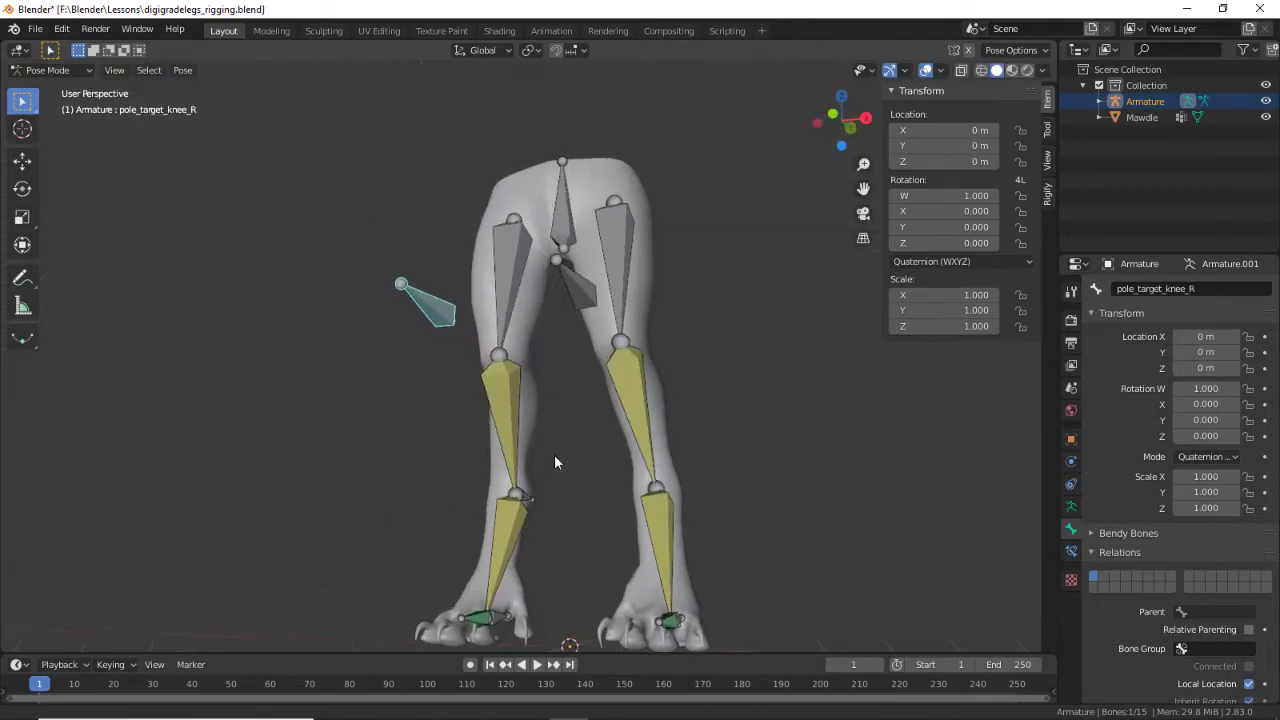
{"action": "scroll", "coordinate": [684, 434], "scroll_direction": "down", "scroll_amount": 4}
{"action": "scroll", "coordinate": [685, 451], "scroll_direction": "up", "scroll_amount": 2}
{"action": "scroll", "coordinate": [650, 476], "scroll_direction": "up", "scroll_amount": 1}
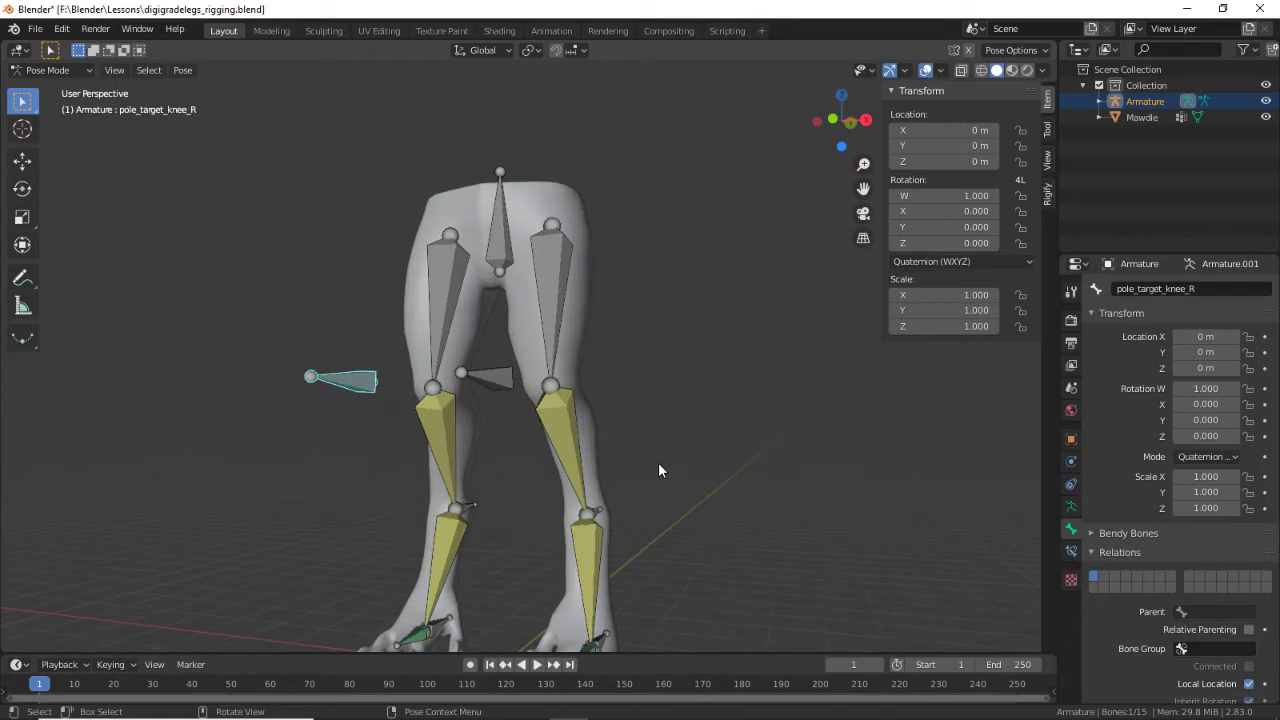
{"action": "key", "text": "a"}
{"action": "key", "text": "alt+a"}
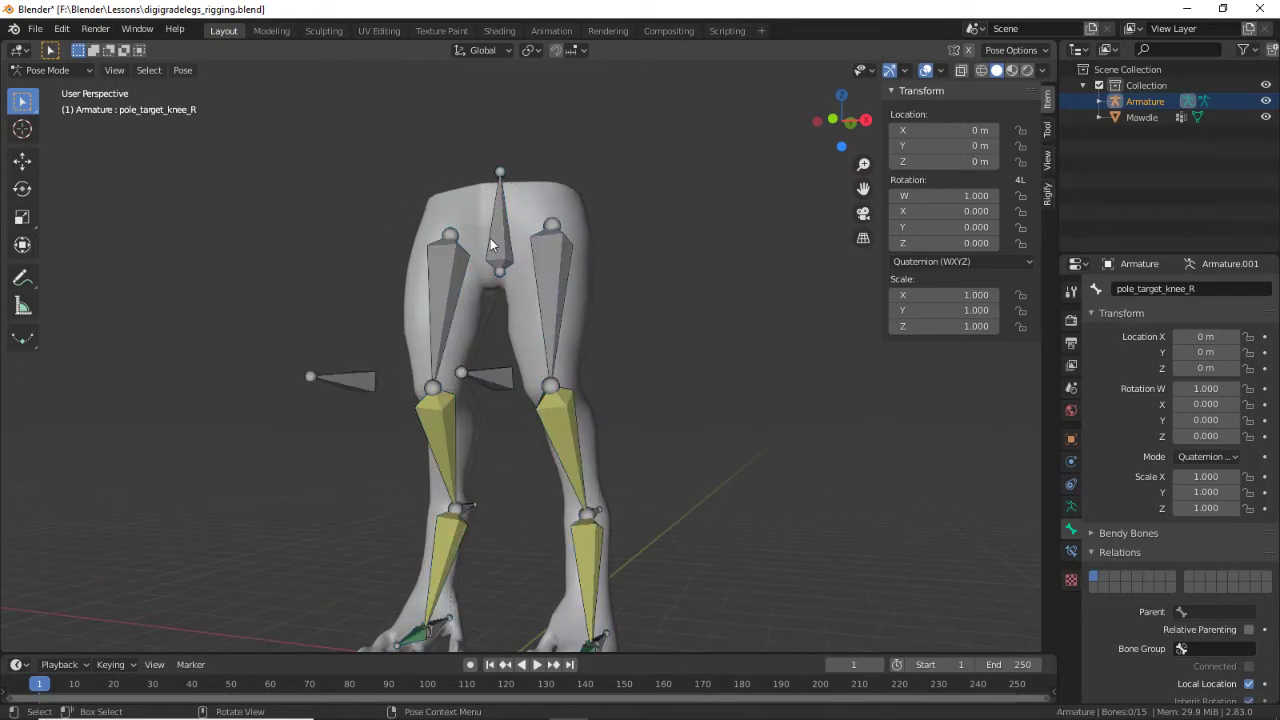
{"action": "left_click", "coordinate": [50, 70]}
Step: In Object Mode, parent the Mawdle mesh to the Armature with Envelope Weights
{"action": "left_click", "coordinate": [50, 86]}
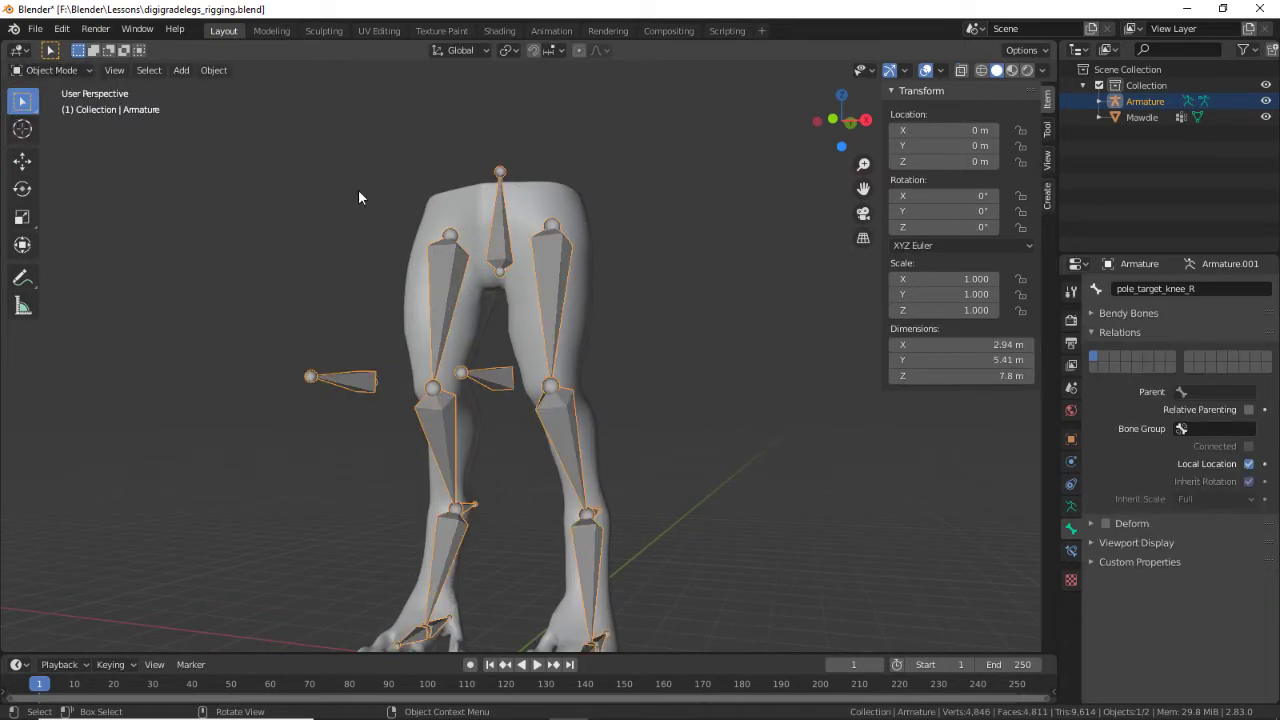
{"action": "left_click", "coordinate": [469, 225]}
{"action": "left_click", "coordinate": [495, 250], "text": "shift"}
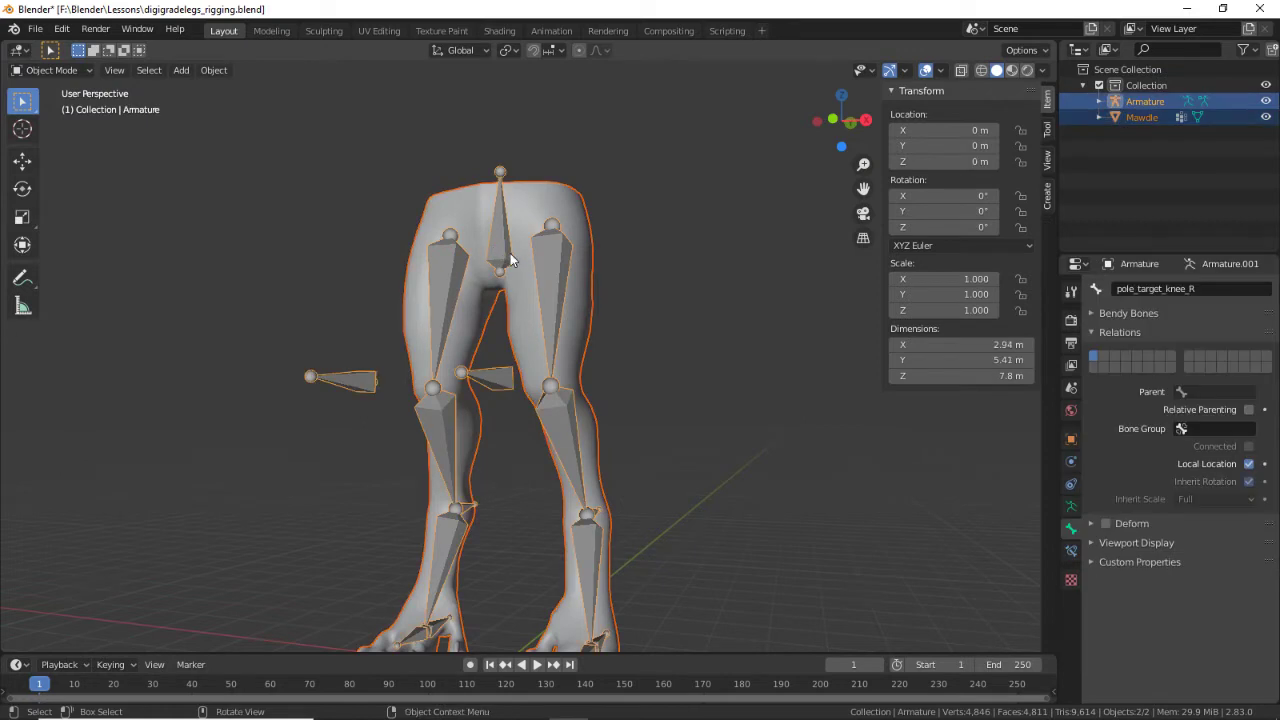
{"action": "key", "text": "ctrl+p"}
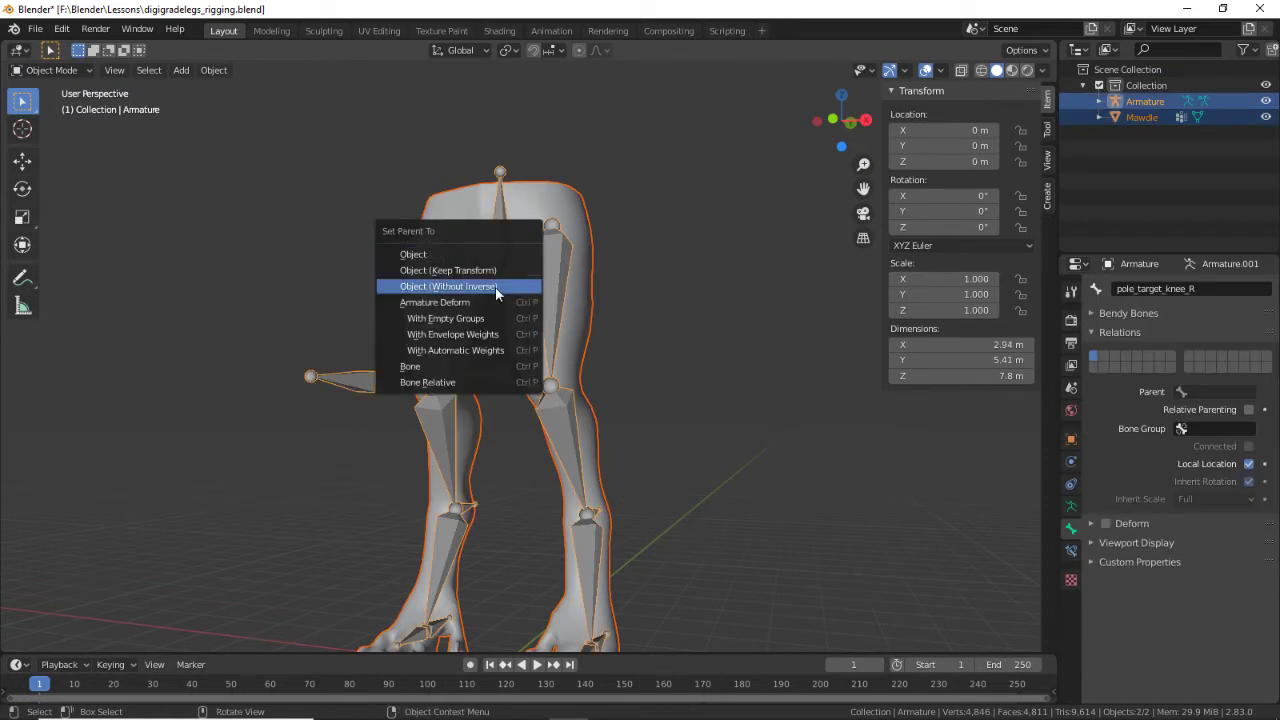
{"action": "left_click", "coordinate": [484, 334]}
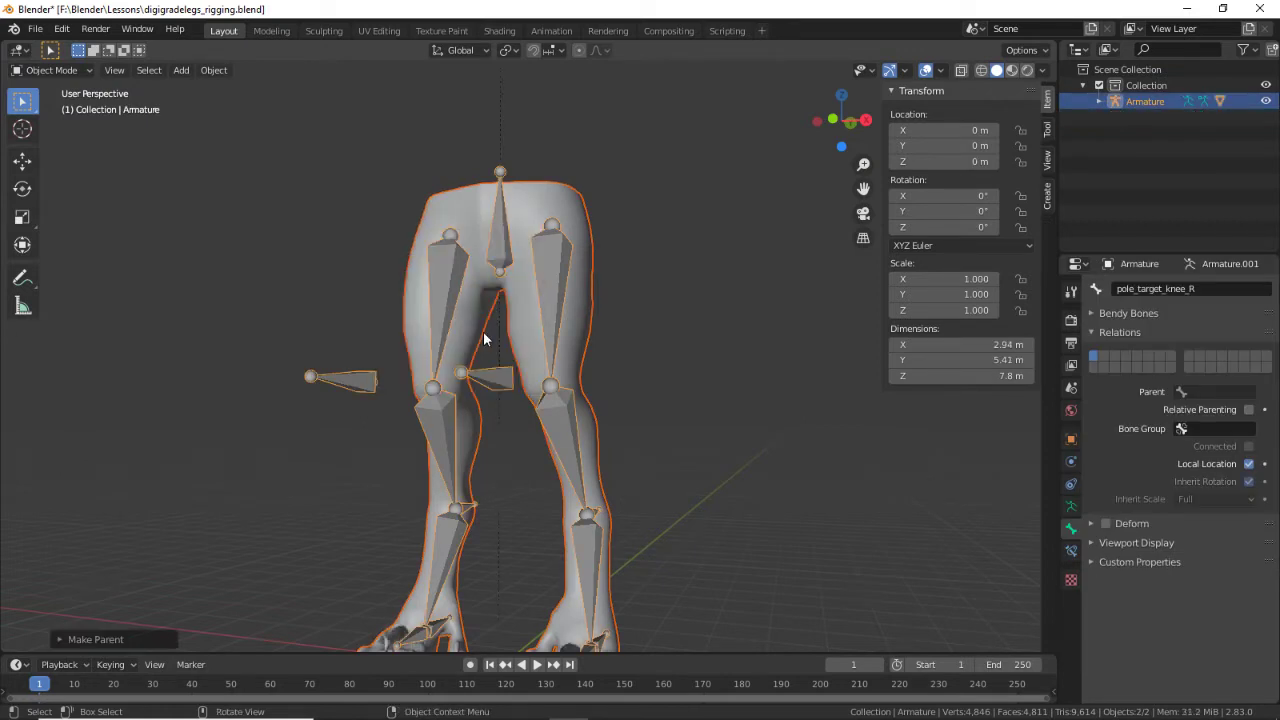
Step: Re-parent the Mawdle mesh using With Automatic Weights and inspect the feet
{"action": "scroll", "coordinate": [652, 452], "scroll_direction": "down", "scroll_amount": 3}
{"action": "middle_click_drag", "start_coordinate": [544, 354], "coordinate": [547, 389]}
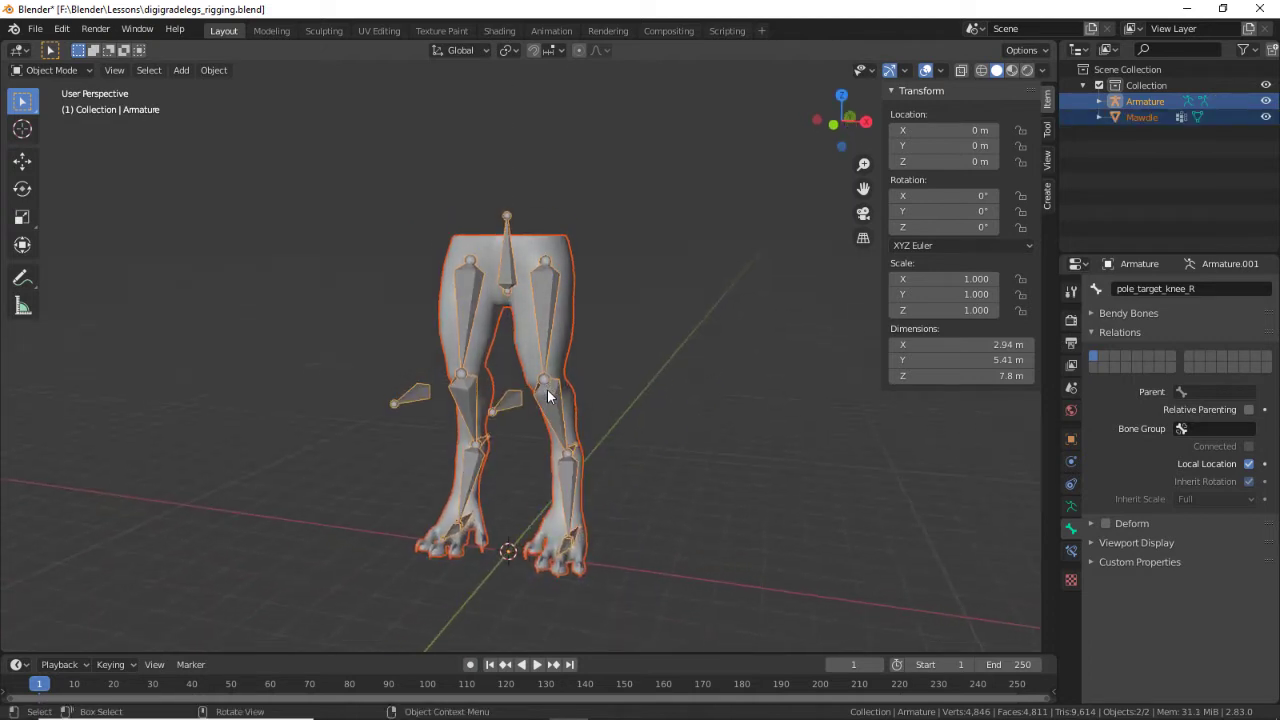
{"action": "key", "text": "ctrl+p"}
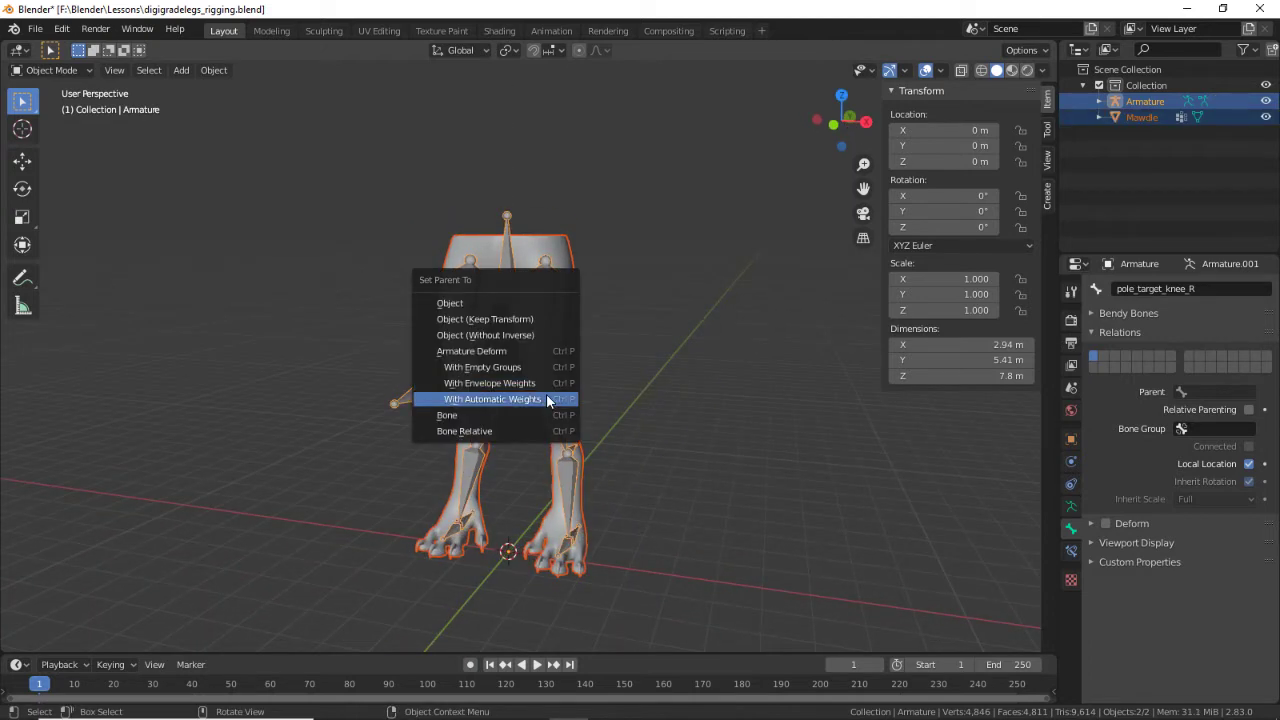
{"action": "left_click", "coordinate": [548, 398]}
{"action": "middle_click_drag", "start_coordinate": [707, 414], "coordinate": [610, 318]}
{"action": "scroll", "coordinate": [686, 443], "scroll_direction": "up", "scroll_amount": 6}
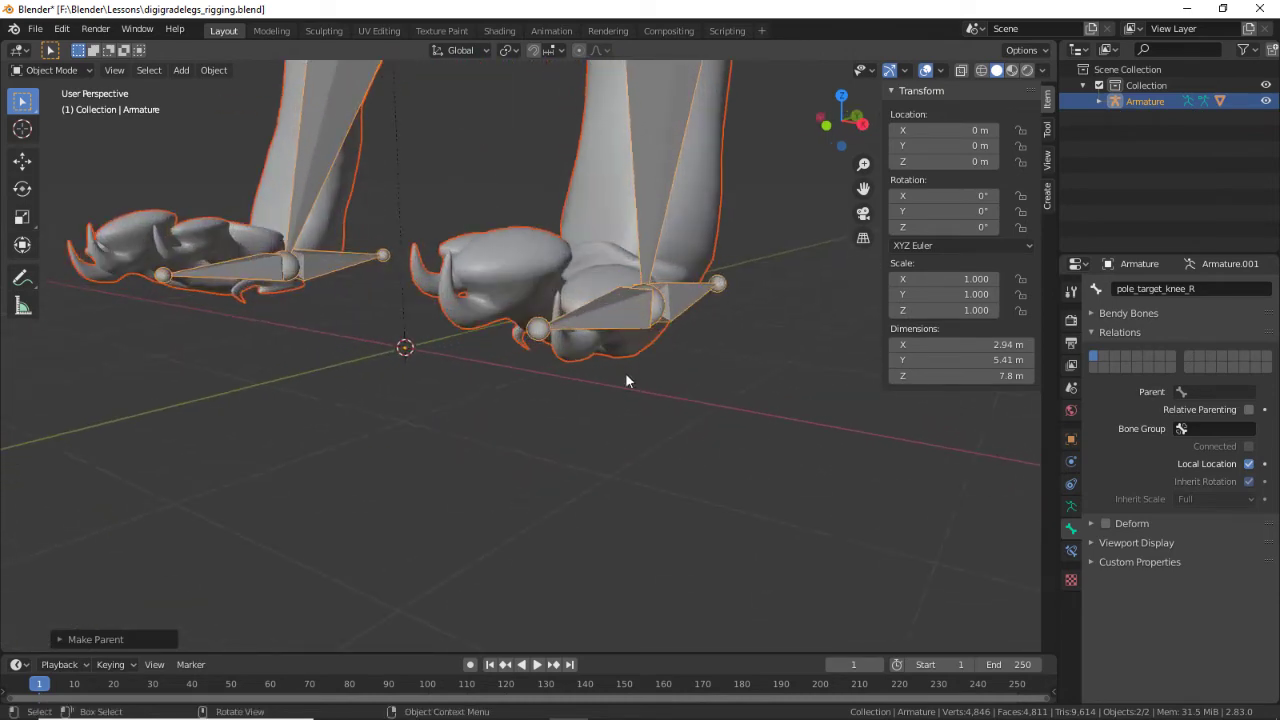
{"action": "middle_click_drag", "start_coordinate": [625, 372], "coordinate": [497, 411]}
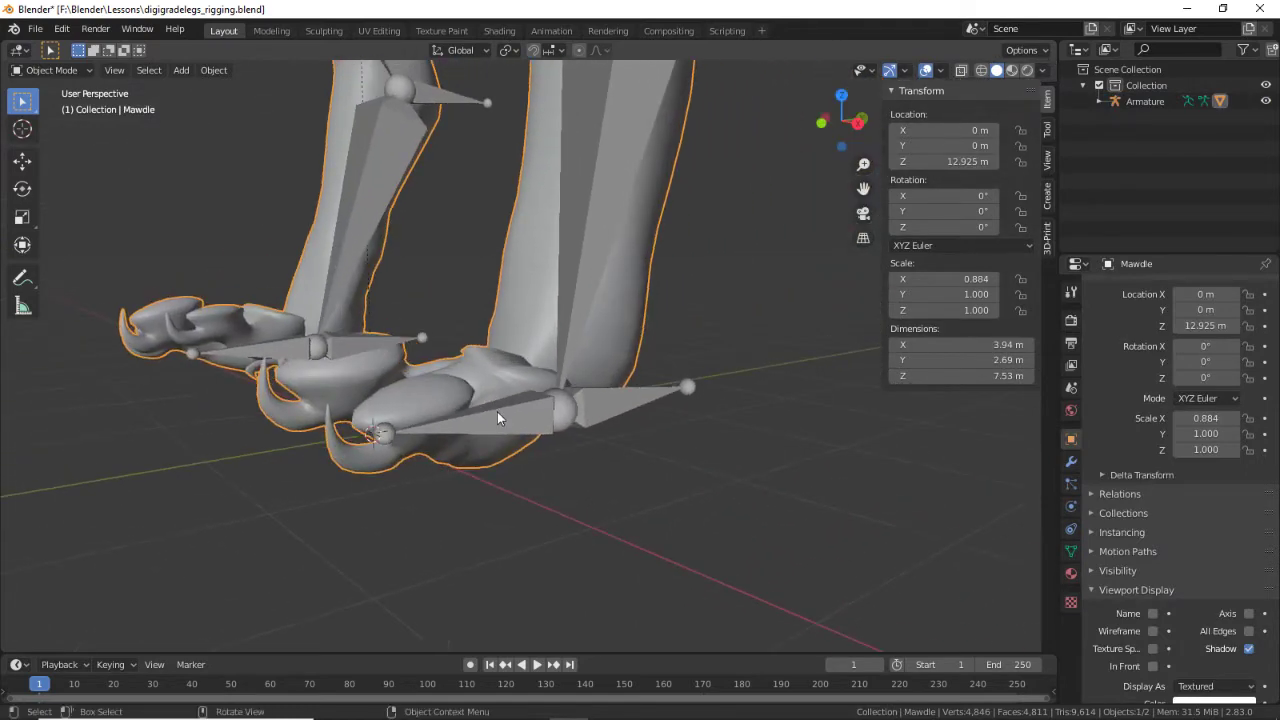
Step: Select the armature and switch it into Pose Mode
{"action": "left_click", "coordinate": [498, 418]}
{"action": "key", "text": "Tab"}
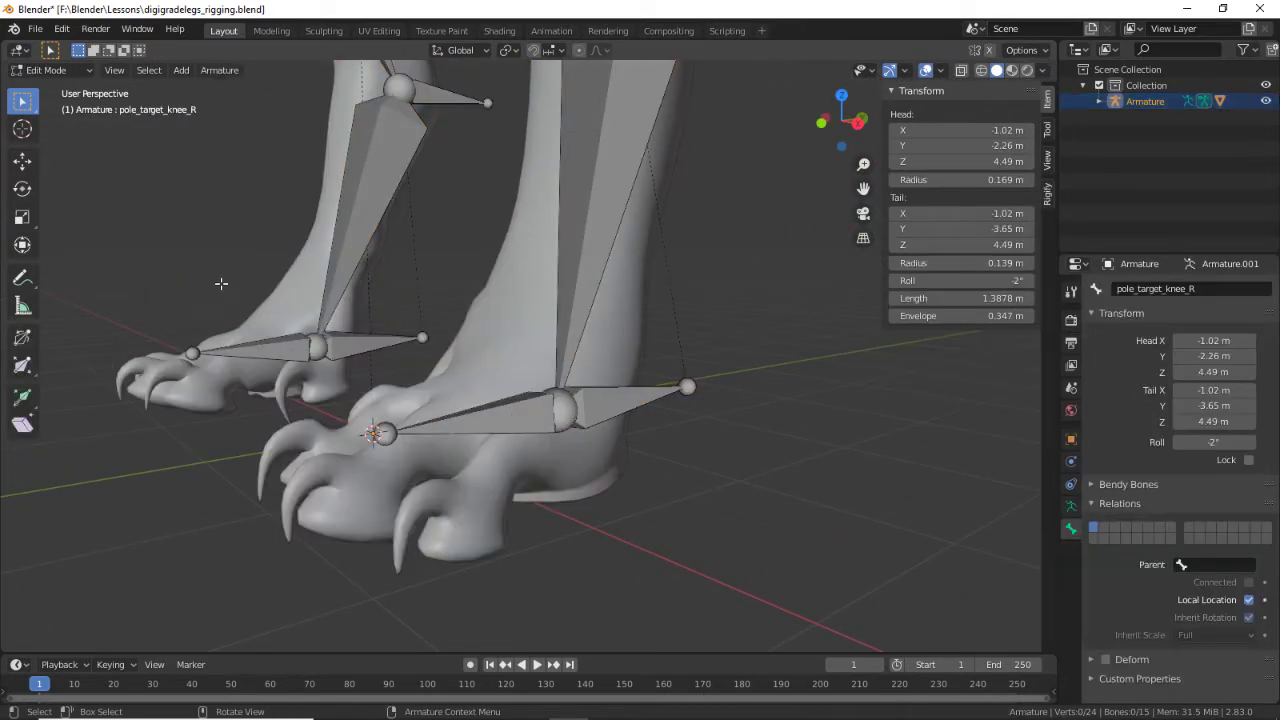
{"action": "key", "text": "Tab"}
{"action": "left_click", "coordinate": [50, 70]}
{"action": "left_click", "coordinate": [52, 124]}
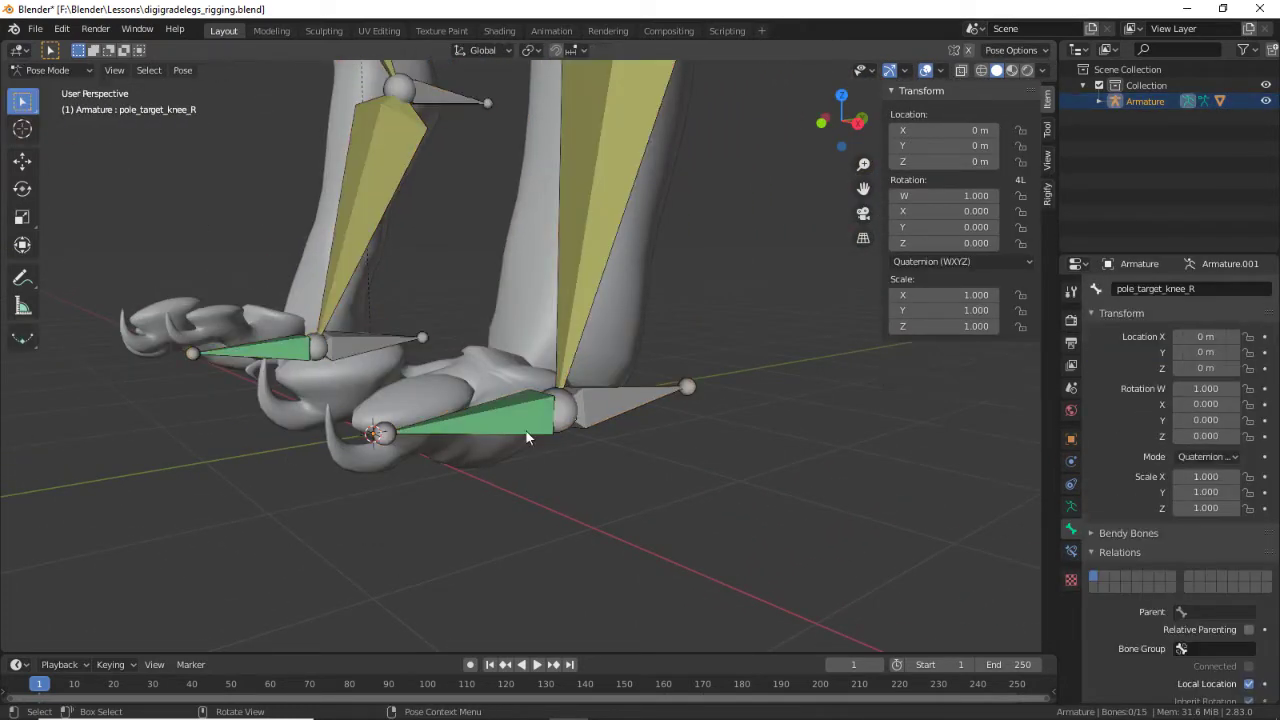
Step: Show foot_L's Copy Rotation constraint and try mix modes, leaving it at Offset (Legacy)
{"action": "left_click", "coordinate": [526, 431]}
{"action": "middle_click_drag", "start_coordinate": [526, 431], "coordinate": [840, 470]}
{"action": "scroll", "coordinate": [625, 425], "scroll_direction": "down", "scroll_amount": 3}
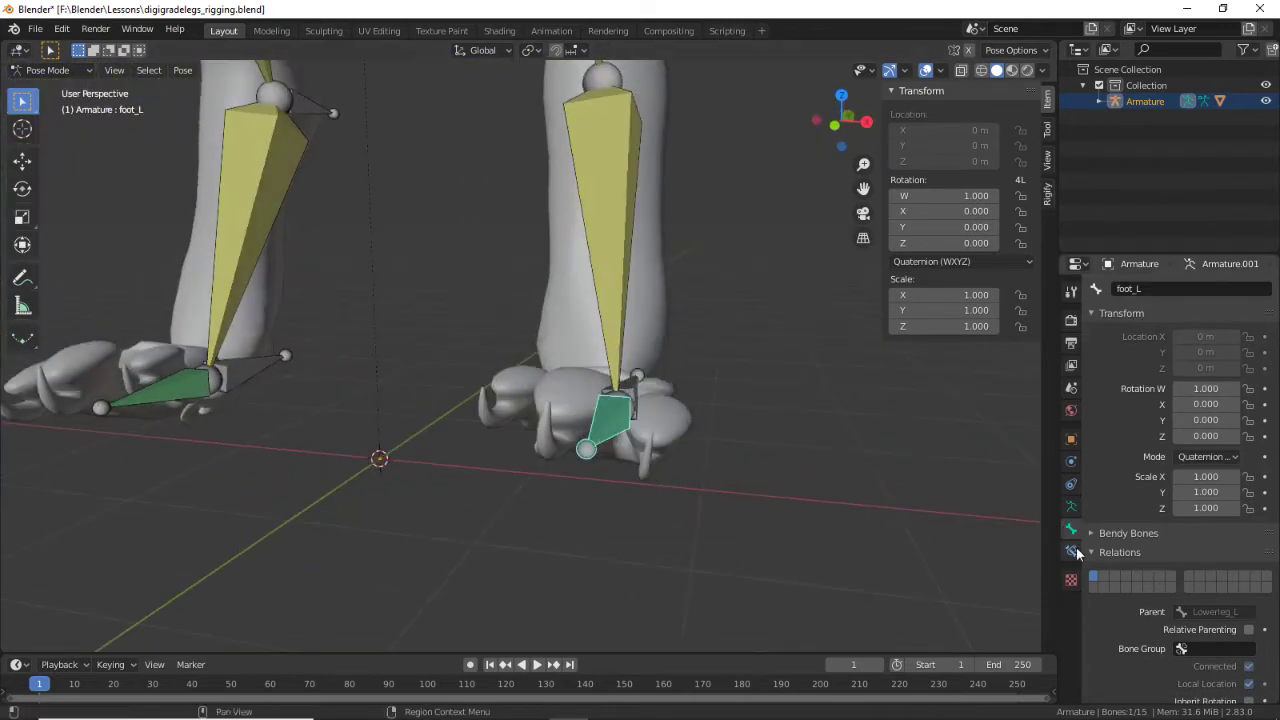
{"action": "left_click", "coordinate": [1071, 551]}
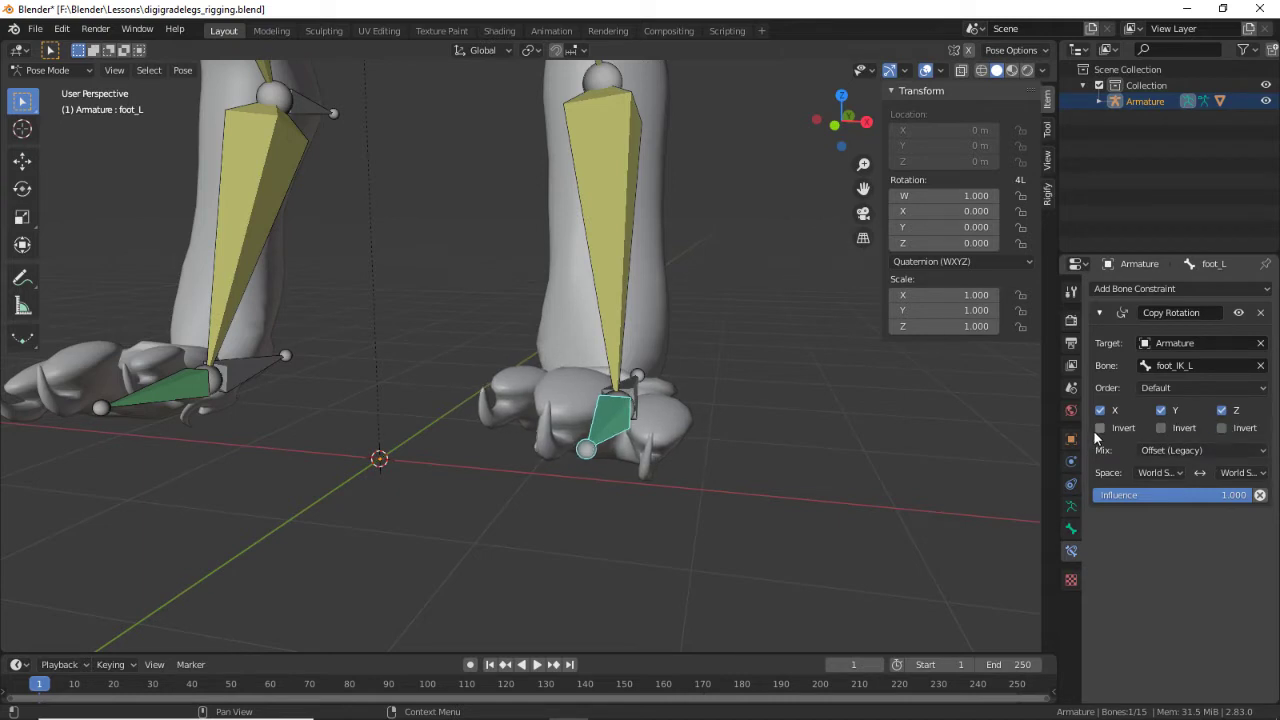
{"action": "left_click", "coordinate": [1233, 451]}
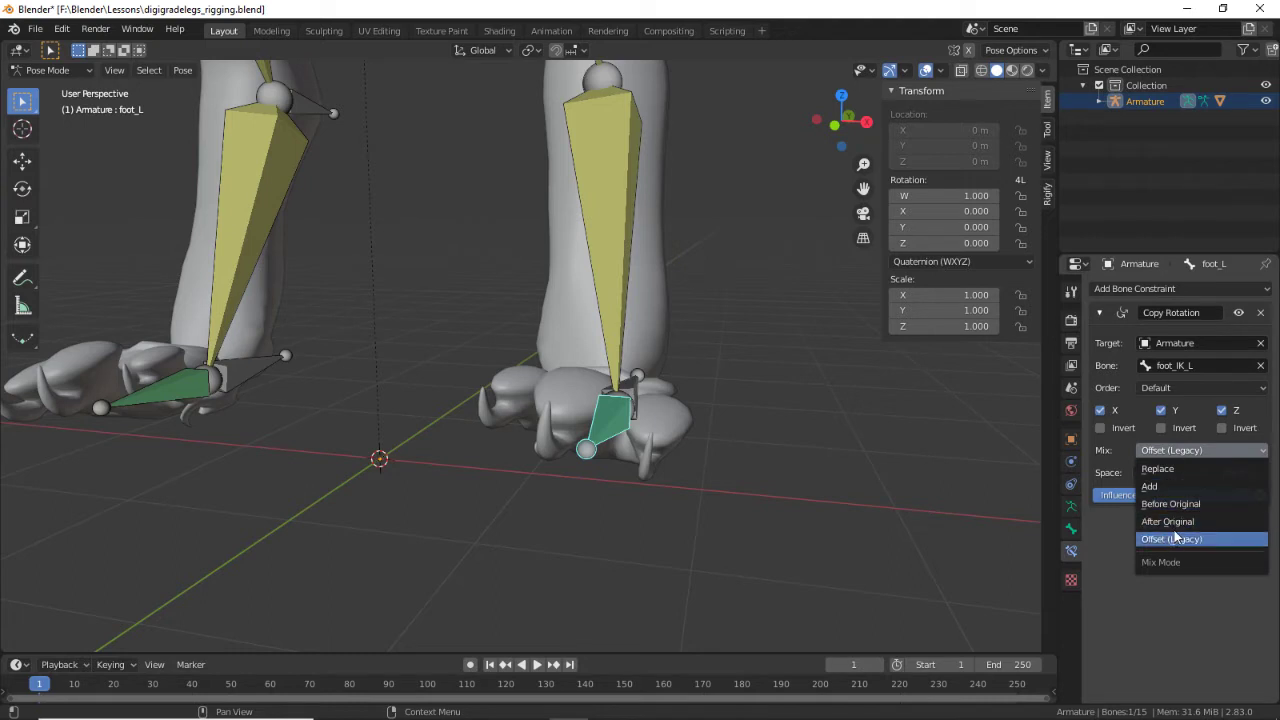
{"action": "left_click", "coordinate": [1174, 521]}
{"action": "left_click", "coordinate": [1181, 452]}
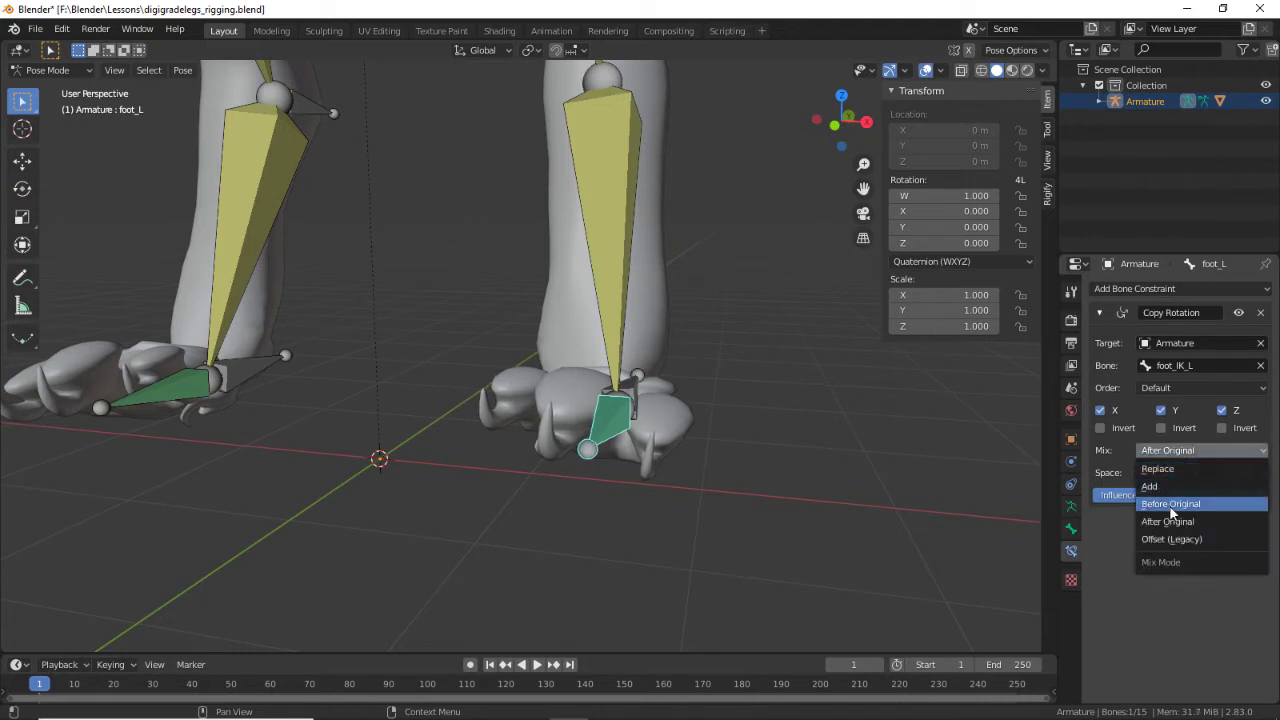
{"action": "left_click", "coordinate": [1170, 503]}
{"action": "left_click", "coordinate": [1176, 450]}
{"action": "left_click", "coordinate": [1176, 538]}
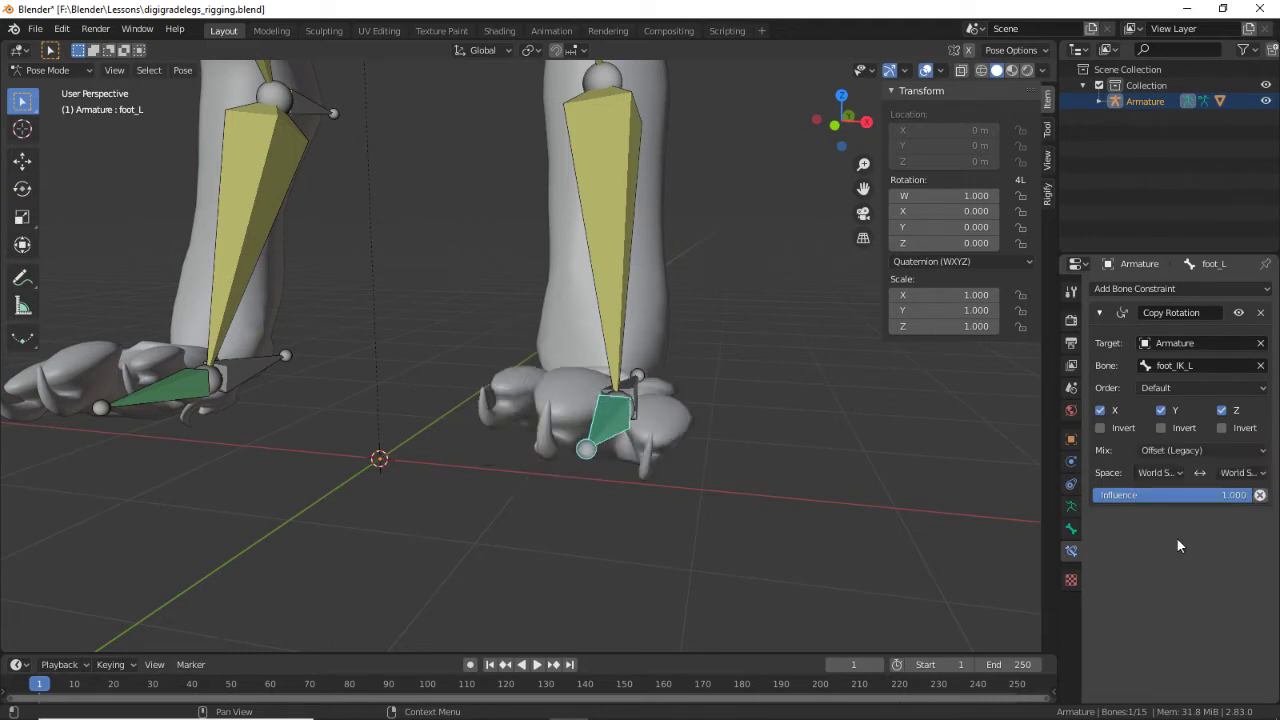
Step: Set foot_L's Copy Rotation owner and target spaces to Local Space
{"action": "middle_click_drag", "start_coordinate": [720, 400], "coordinate": [705, 452]}
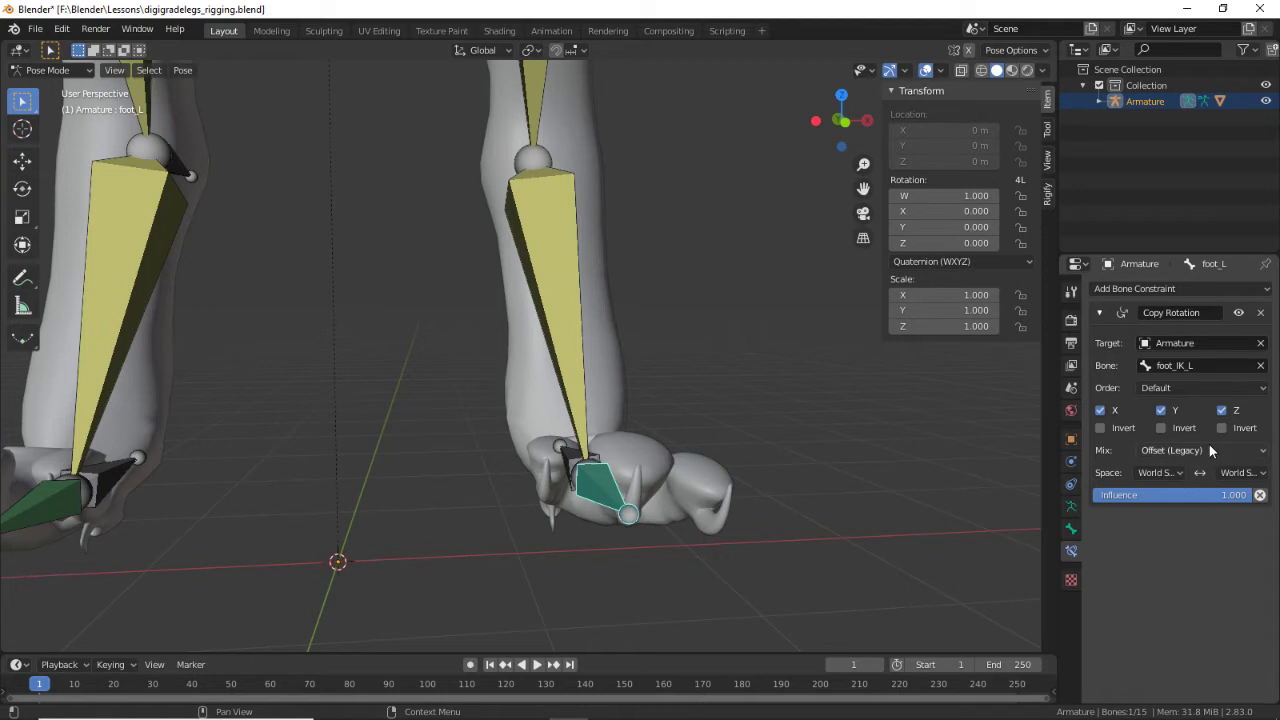
{"action": "left_click", "coordinate": [1170, 472]}
{"action": "left_click", "coordinate": [1148, 545]}
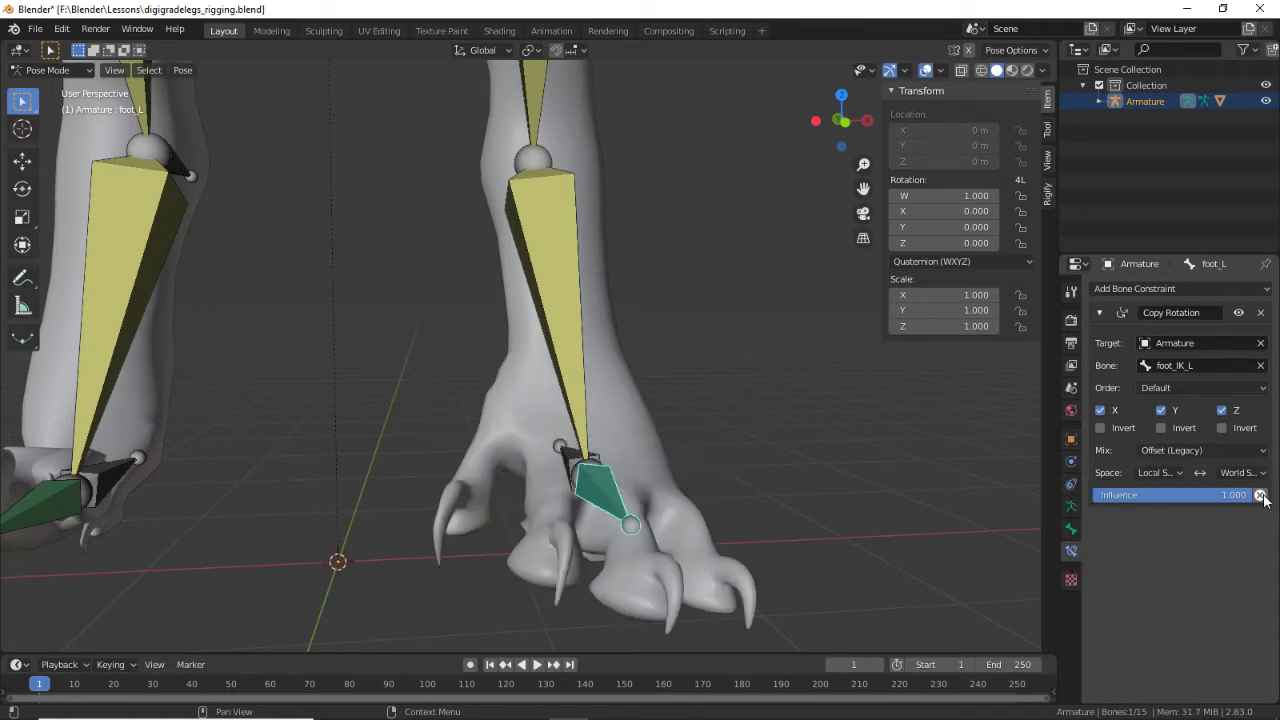
{"action": "left_click", "coordinate": [1245, 472]}
{"action": "left_click", "coordinate": [1209, 542]}
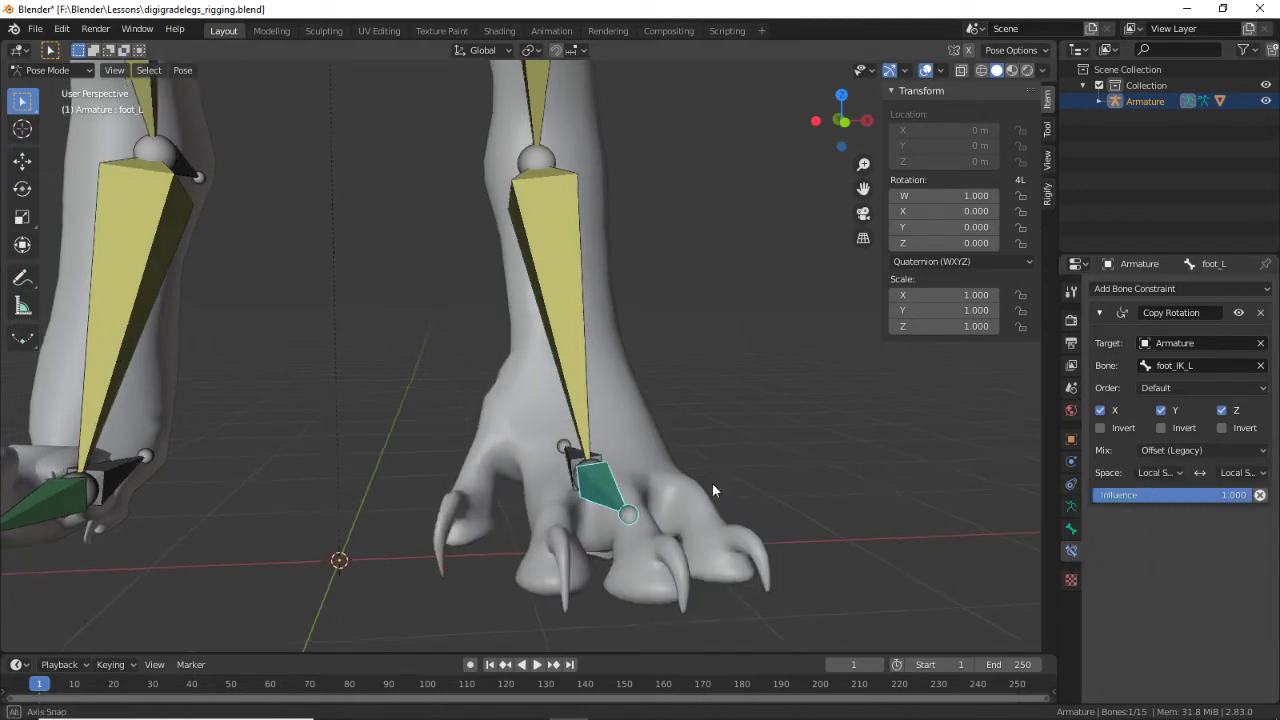
Step: Set foot_R's Copy Rotation owner and target spaces to Local Space
{"action": "middle_click_drag", "start_coordinate": [712, 482], "coordinate": [325, 397]}
{"action": "left_click", "coordinate": [367, 409]}
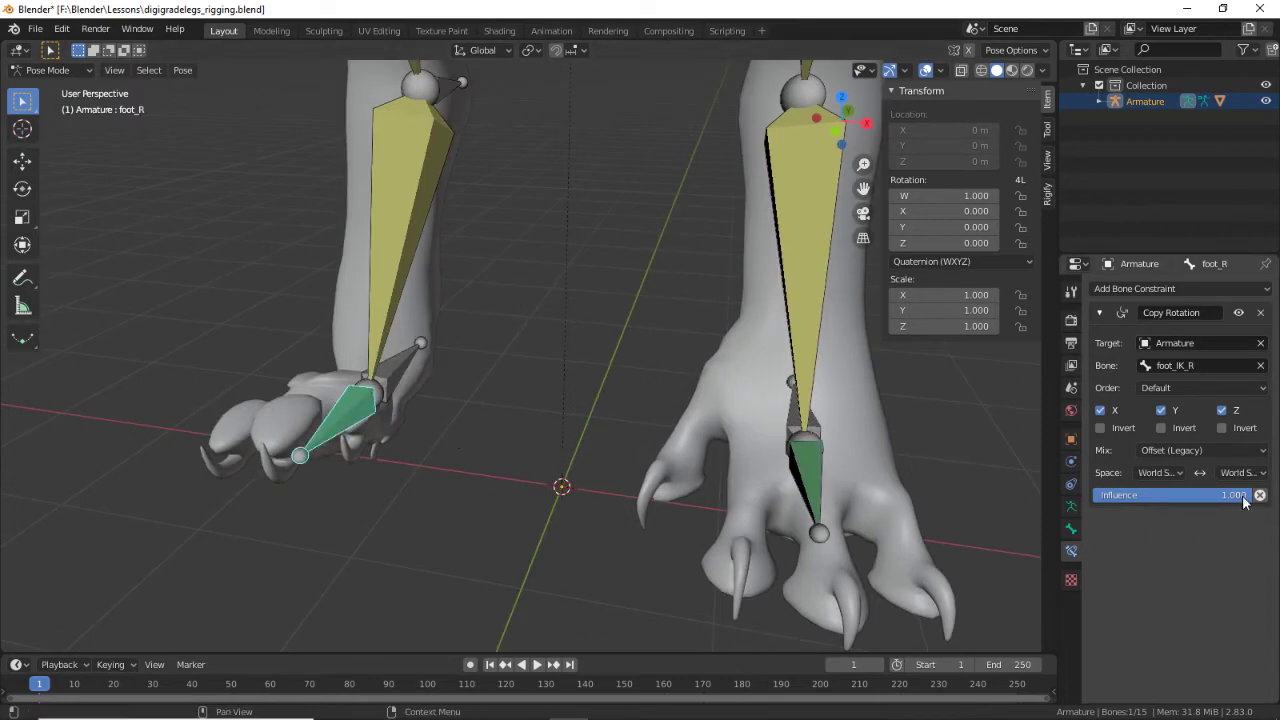
{"action": "left_click", "coordinate": [1181, 474]}
{"action": "left_click", "coordinate": [1146, 545]}
{"action": "left_click", "coordinate": [1225, 472]}
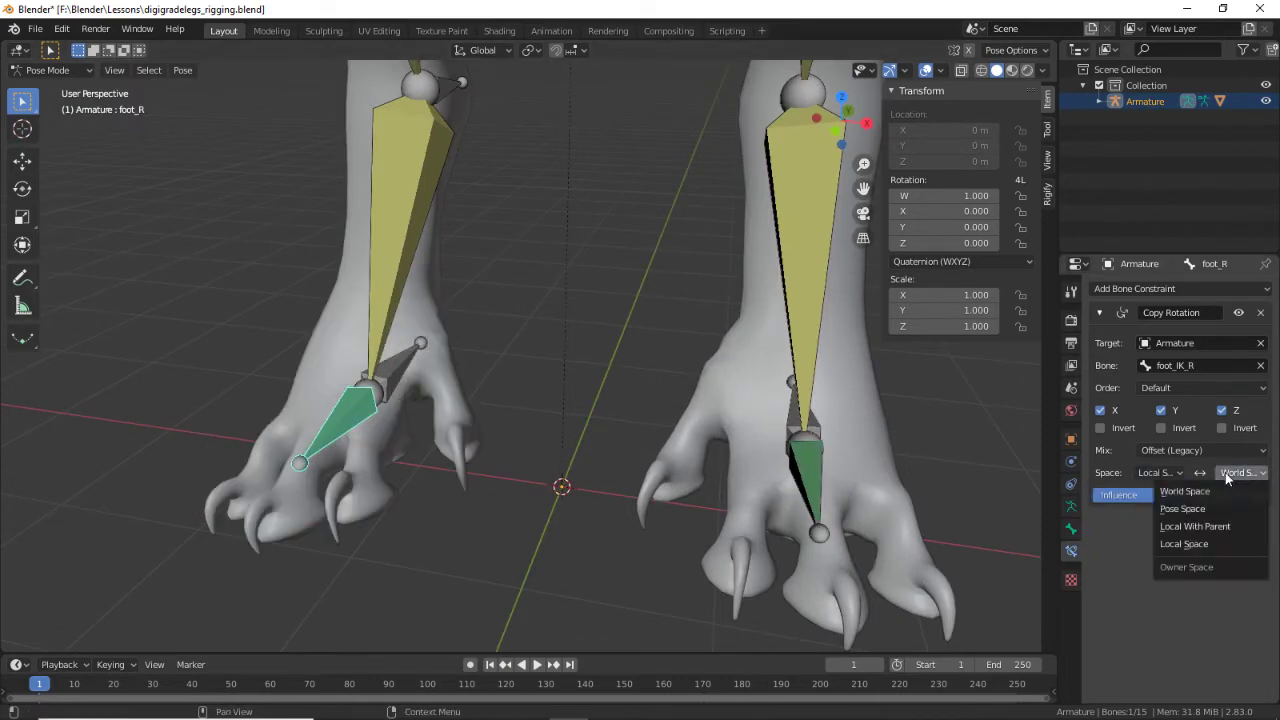
{"action": "left_click", "coordinate": [1184, 543]}
{"action": "middle_click_drag", "start_coordinate": [954, 500], "coordinate": [811, 434]}
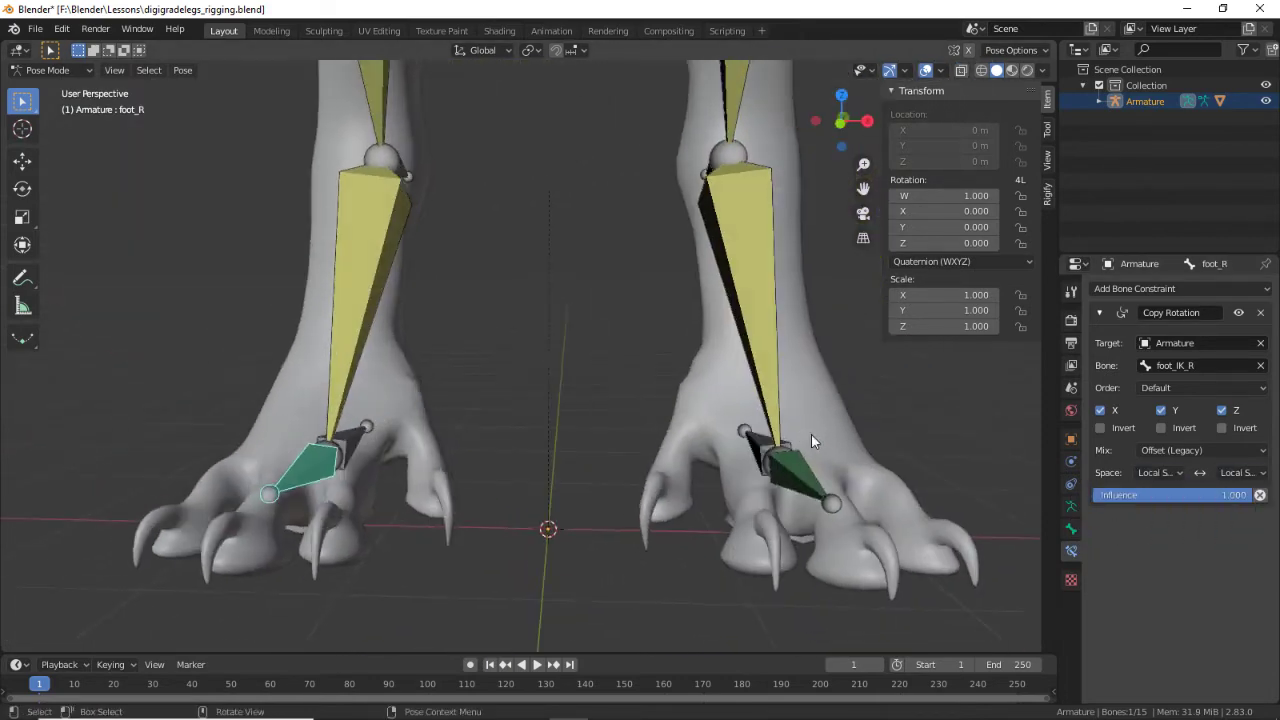
{"action": "left_click", "coordinate": [766, 366]}
Step: Back in Pose Mode, select foot_IK_L and test-move it to watch the leg bend, then cancel
{"action": "key", "text": "Tab"}
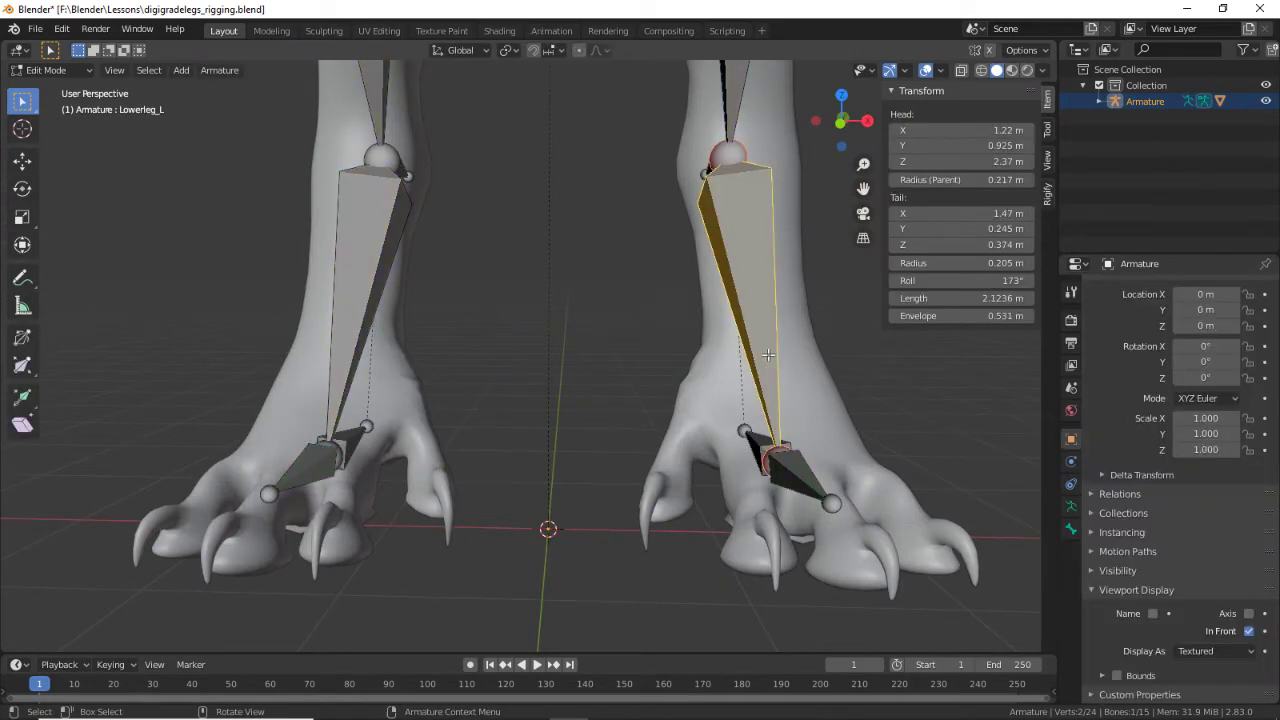
{"action": "key", "text": "Tab"}
{"action": "key", "text": "Tab"}
{"action": "key", "text": "Tab"}
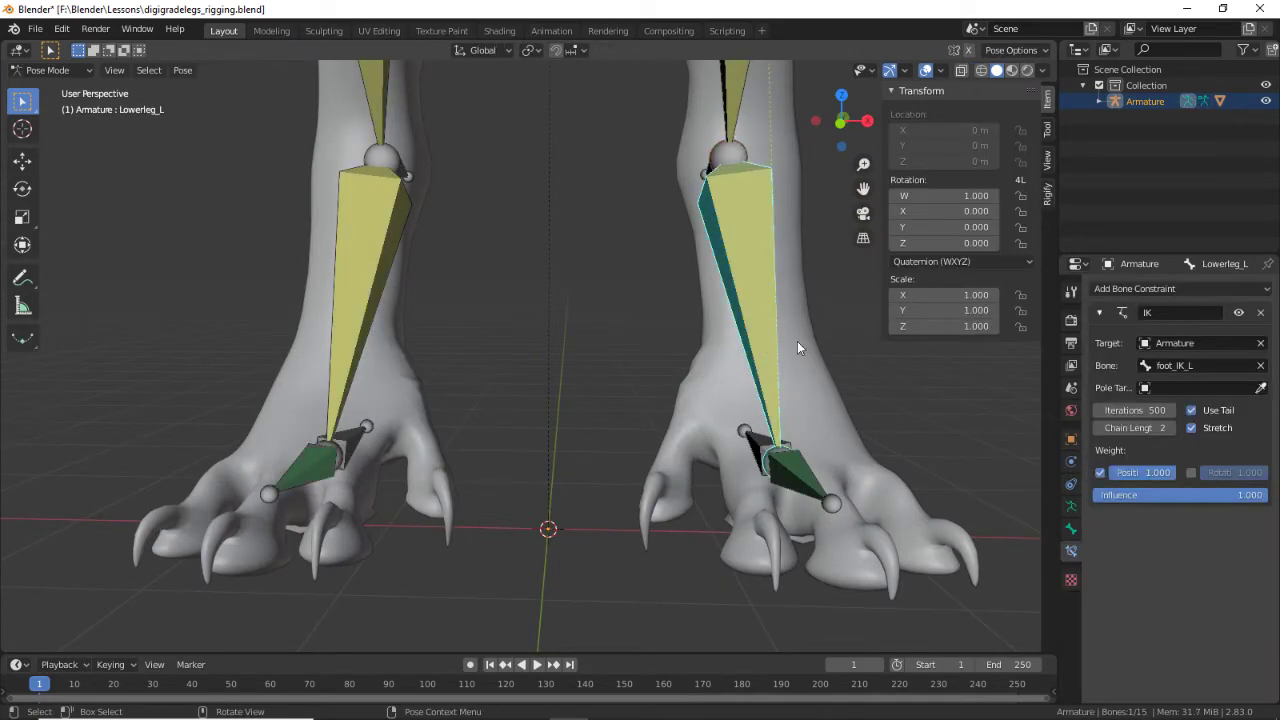
{"action": "scroll", "coordinate": [805, 360], "scroll_direction": "down", "scroll_amount": 5}
{"action": "scroll", "coordinate": [770, 445], "scroll_direction": "up", "scroll_amount": 3}
{"action": "middle_click_drag", "start_coordinate": [738, 480], "coordinate": [608, 450]}
{"action": "left_click", "coordinate": [617, 448]}
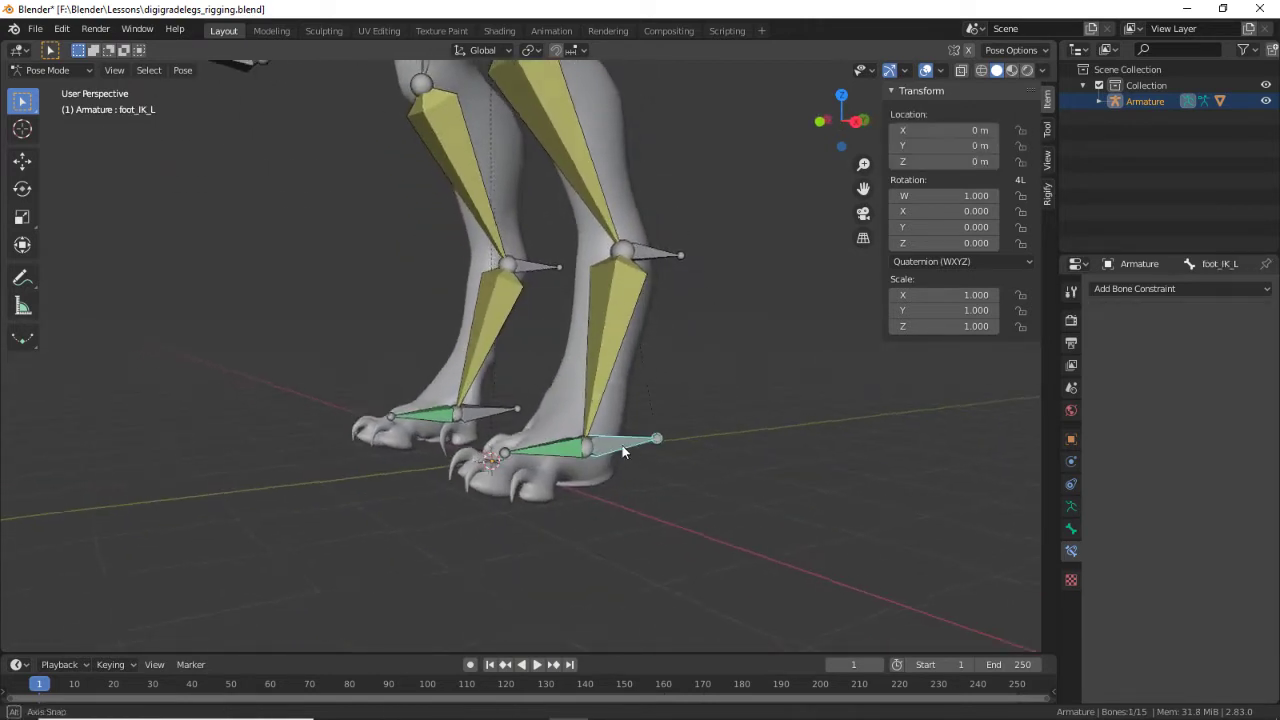
{"action": "scroll", "coordinate": [600, 445], "scroll_direction": "down", "scroll_amount": 4}
{"action": "key", "text": "g"}
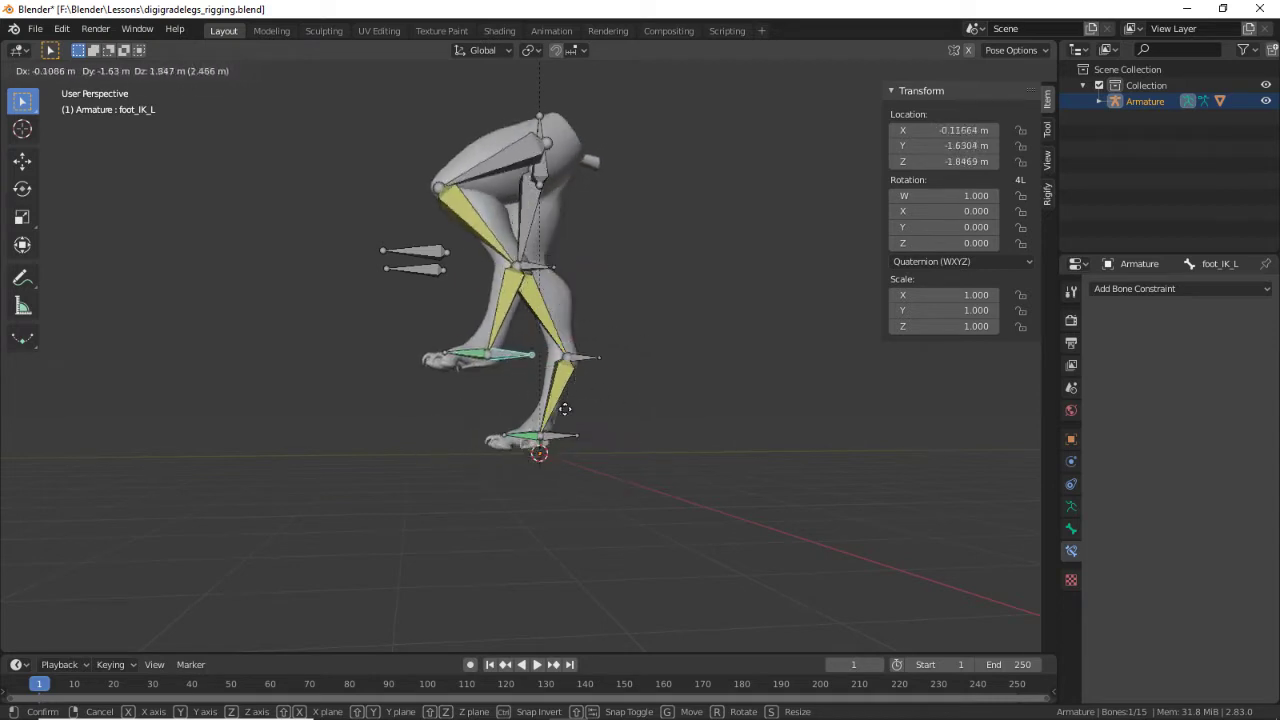
{"action": "key", "text": "Escape"}
Step: Test-rotate foot_IK_L from front and close-up foot views, cancelling each rotation
{"action": "middle_click_drag", "start_coordinate": [763, 440], "coordinate": [724, 446]}
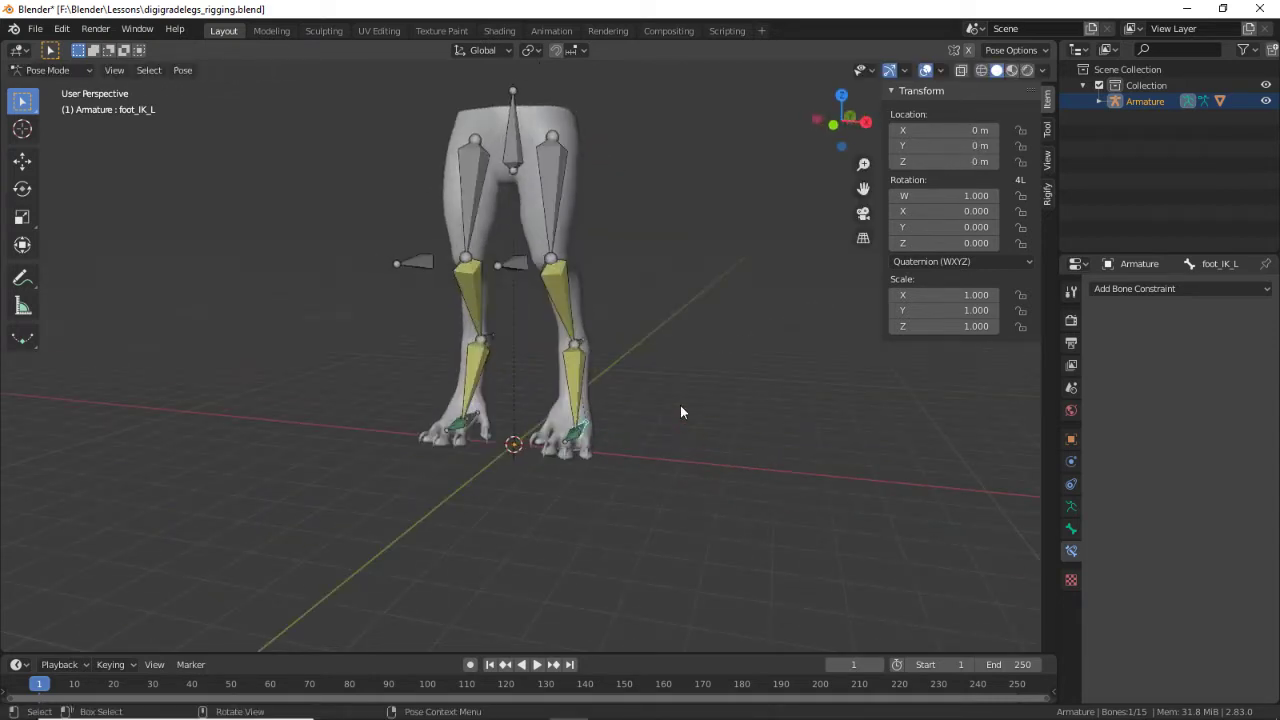
{"action": "key", "text": "r"}
{"action": "key", "text": "r"}
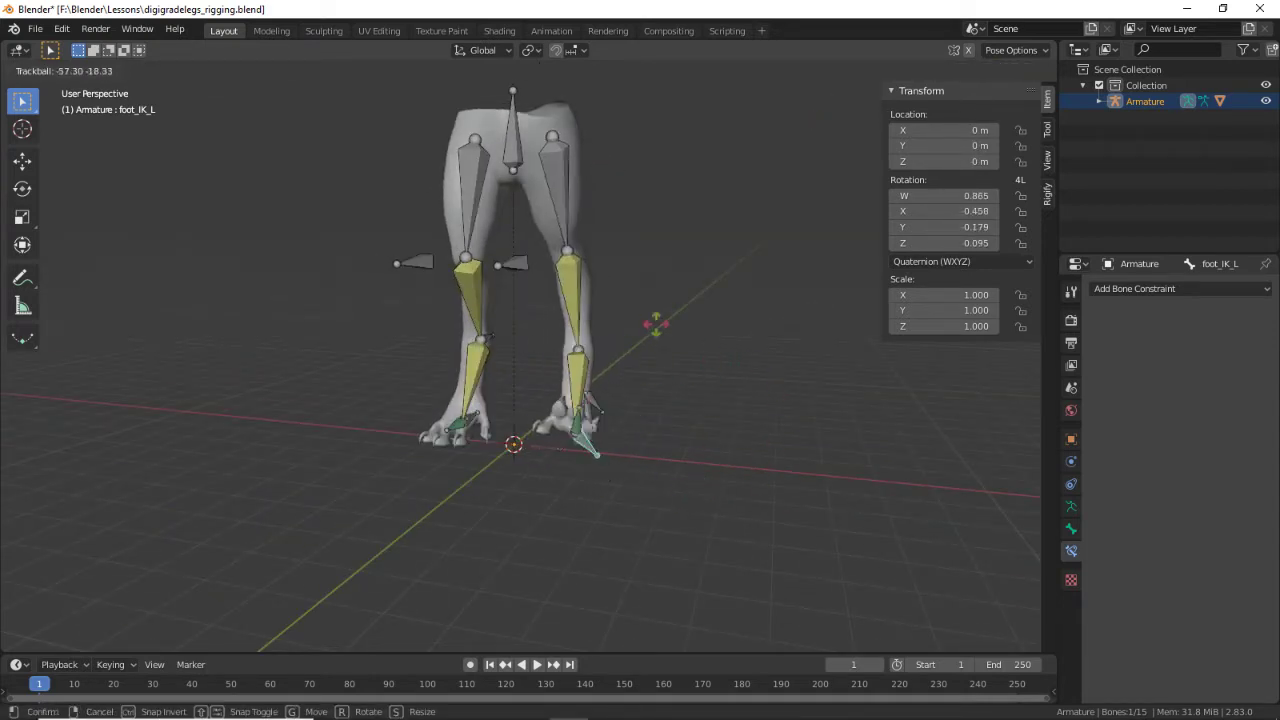
{"action": "key", "text": "Escape"}
{"action": "scroll", "coordinate": [670, 457], "scroll_direction": "up", "scroll_amount": 3}
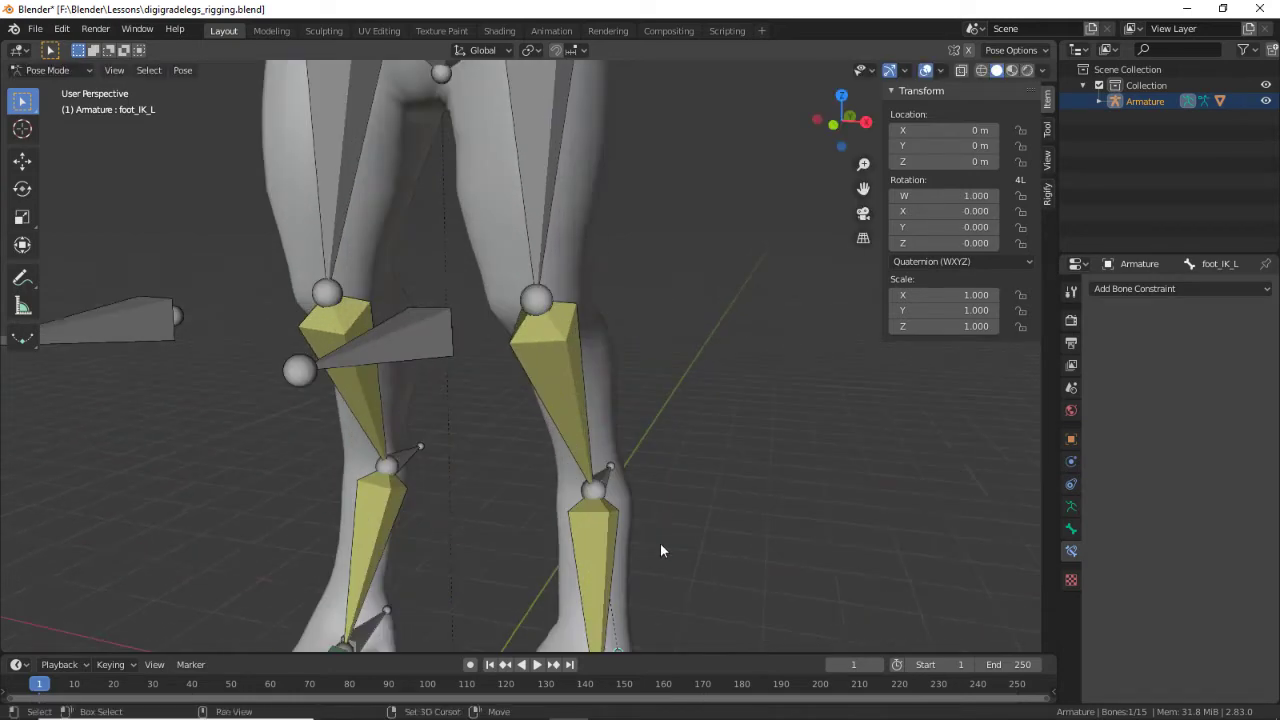
{"action": "middle_click_drag", "start_coordinate": [660, 546], "coordinate": [651, 277], "text": "shift"}
{"action": "scroll", "coordinate": [583, 368], "scroll_direction": "up", "scroll_amount": 3}
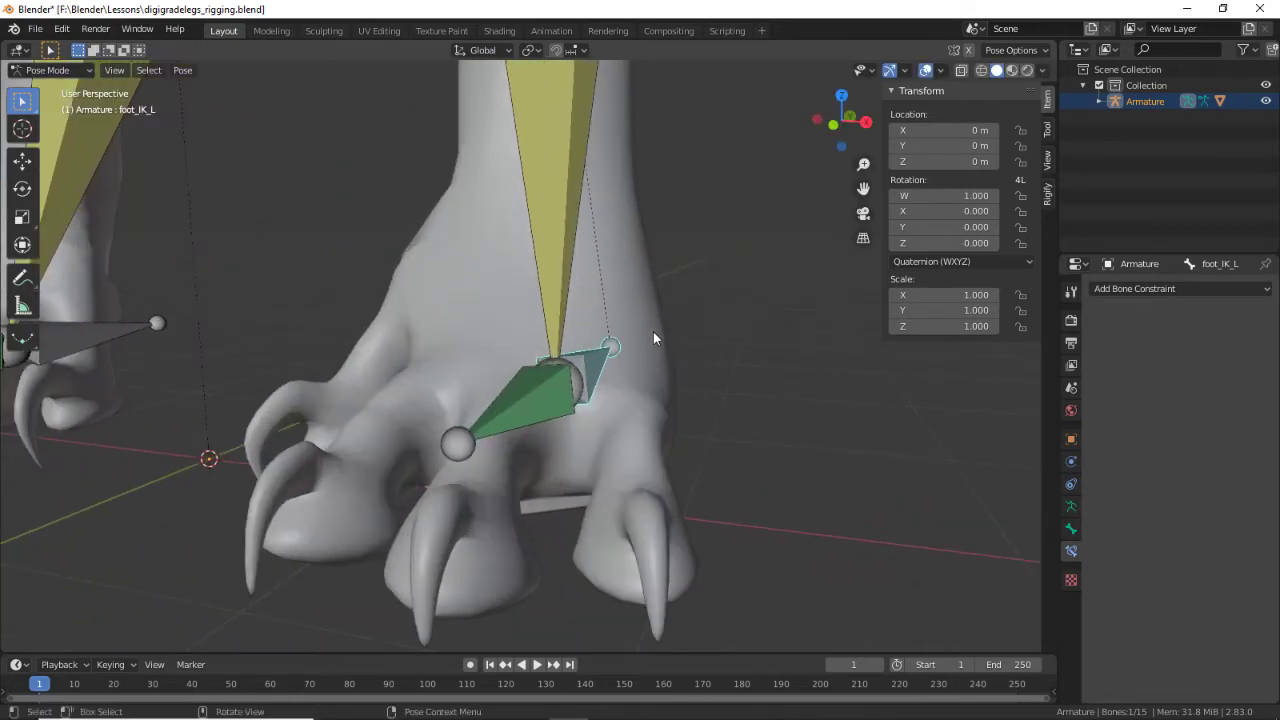
{"action": "key", "text": "r"}
{"action": "key", "text": "Escape"}
Step: Compare foot_L with foot_IK_L, then trial-rotate foot_IK_L twice and cancel back to rest
{"action": "middle_click_drag", "start_coordinate": [615, 382], "coordinate": [766, 442]}
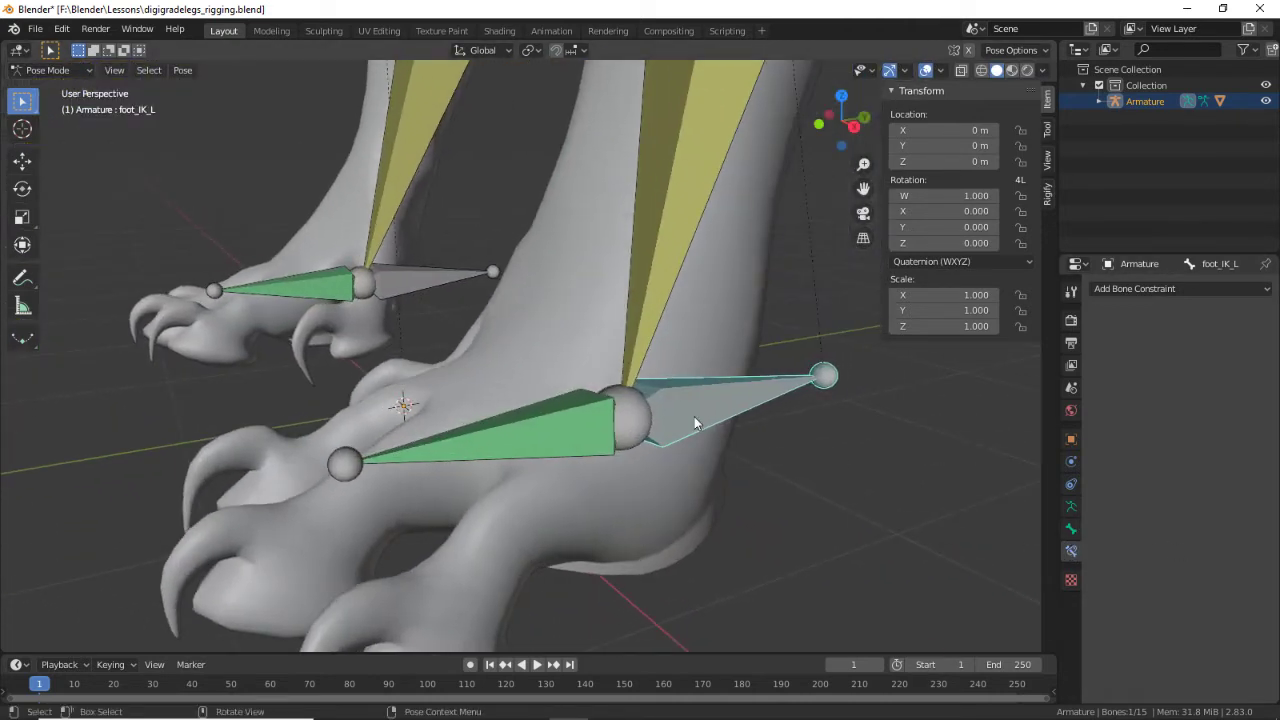
{"action": "left_click", "coordinate": [586, 417]}
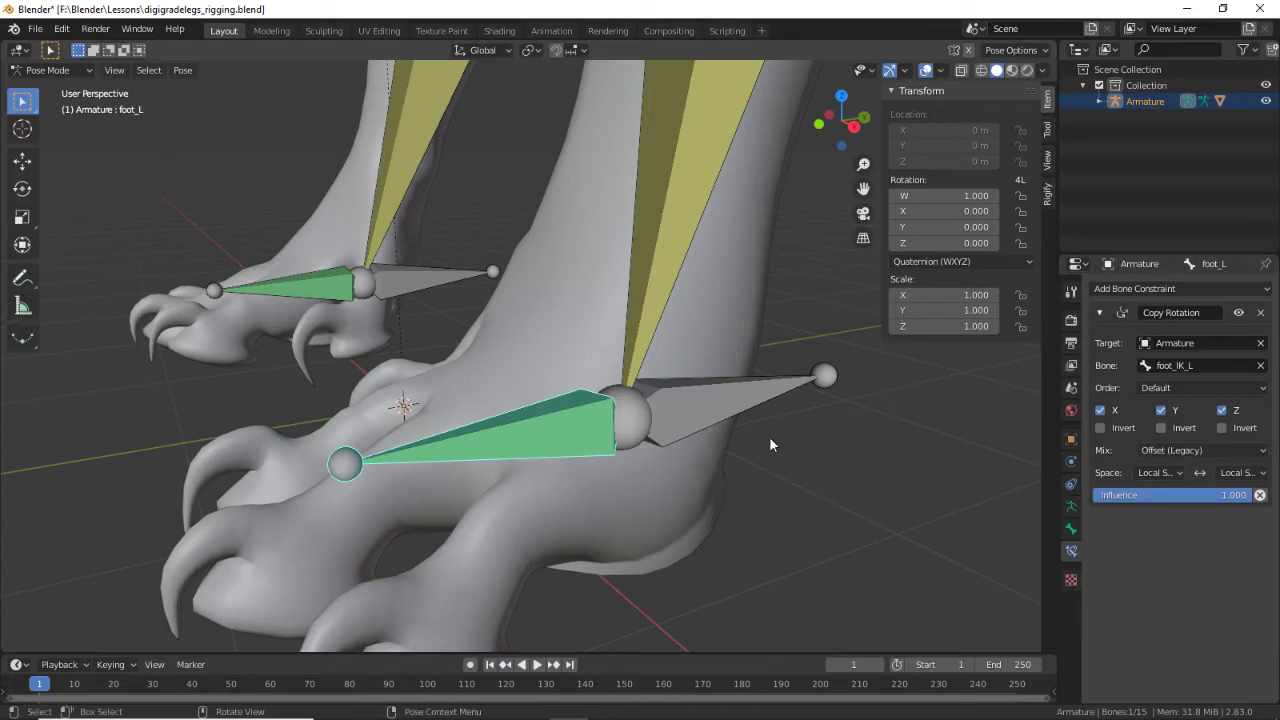
{"action": "left_click", "coordinate": [703, 410]}
{"action": "left_click", "coordinate": [542, 409]}
{"action": "left_click", "coordinate": [720, 400]}
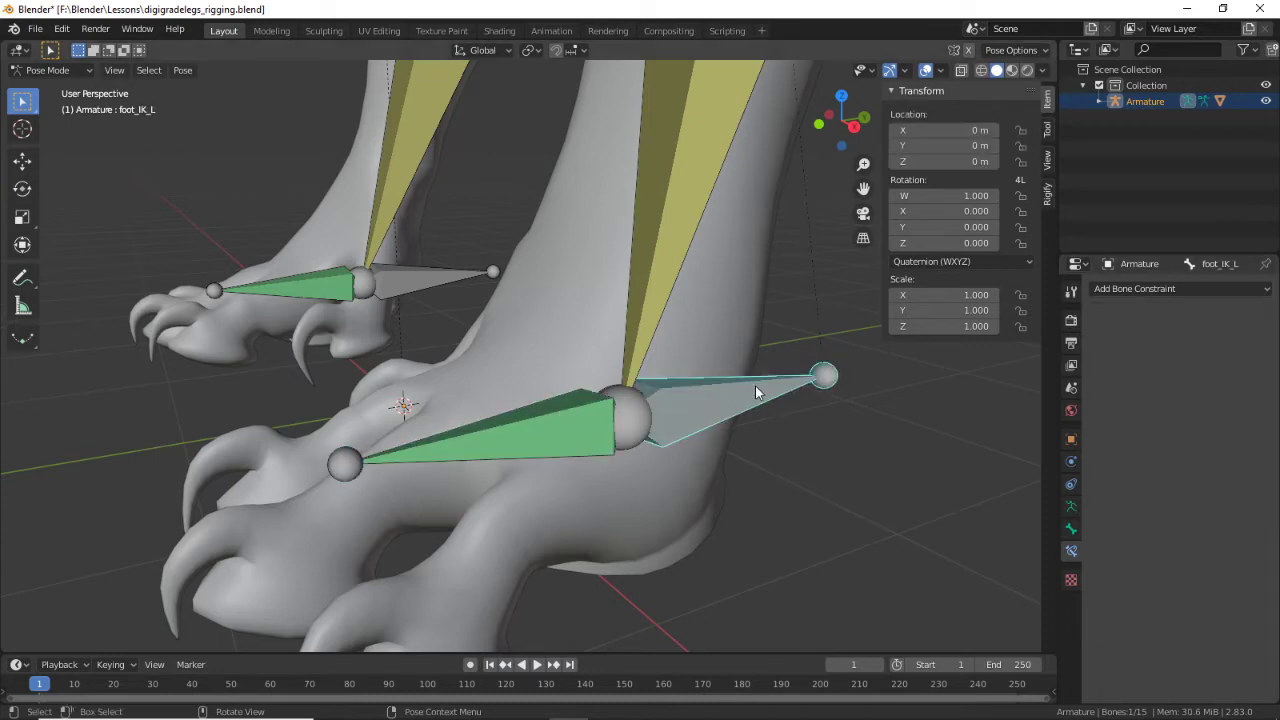
{"action": "key", "text": "r"}
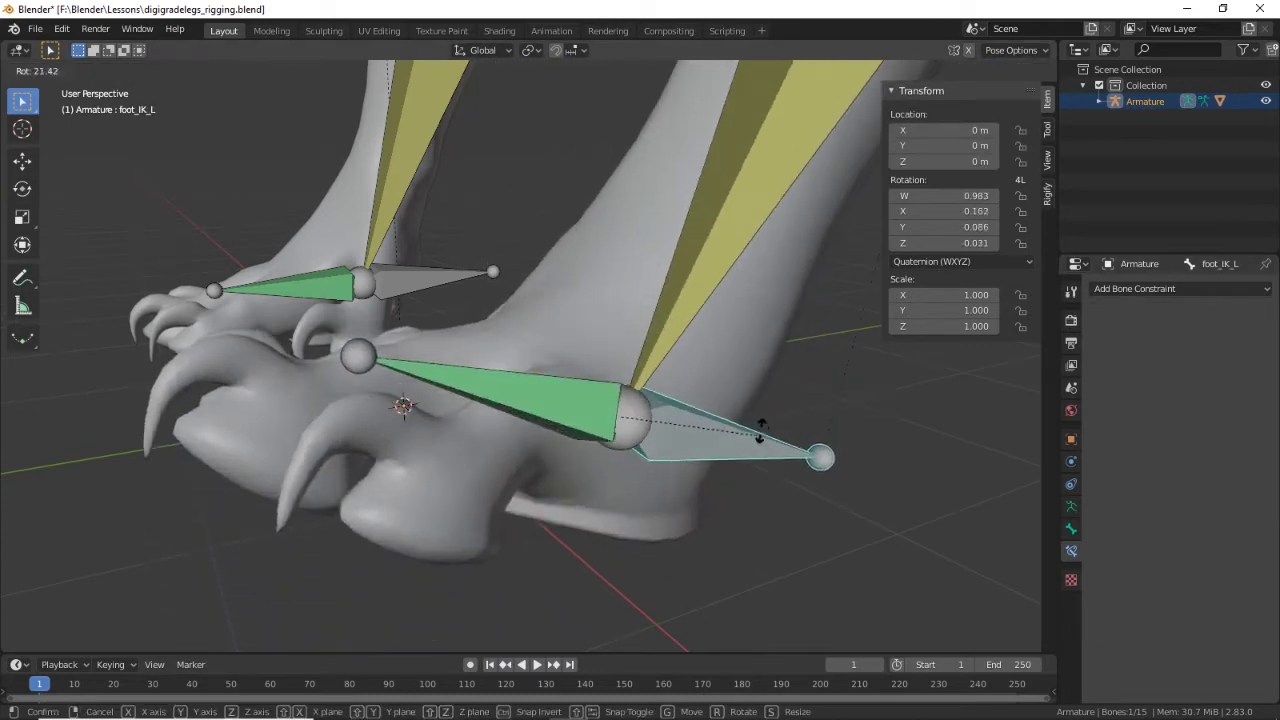
{"action": "right_click", "coordinate": [711, 428]}
{"action": "key", "text": "r"}
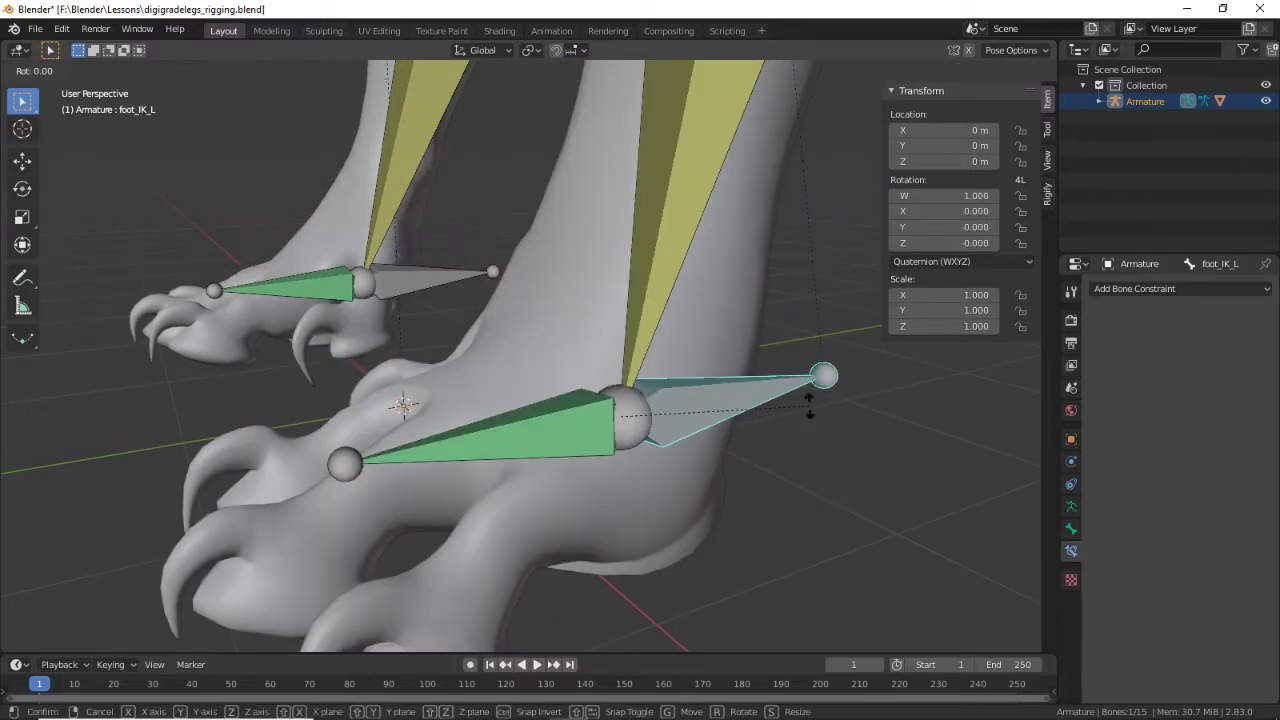
{"action": "right_click", "coordinate": [813, 391]}
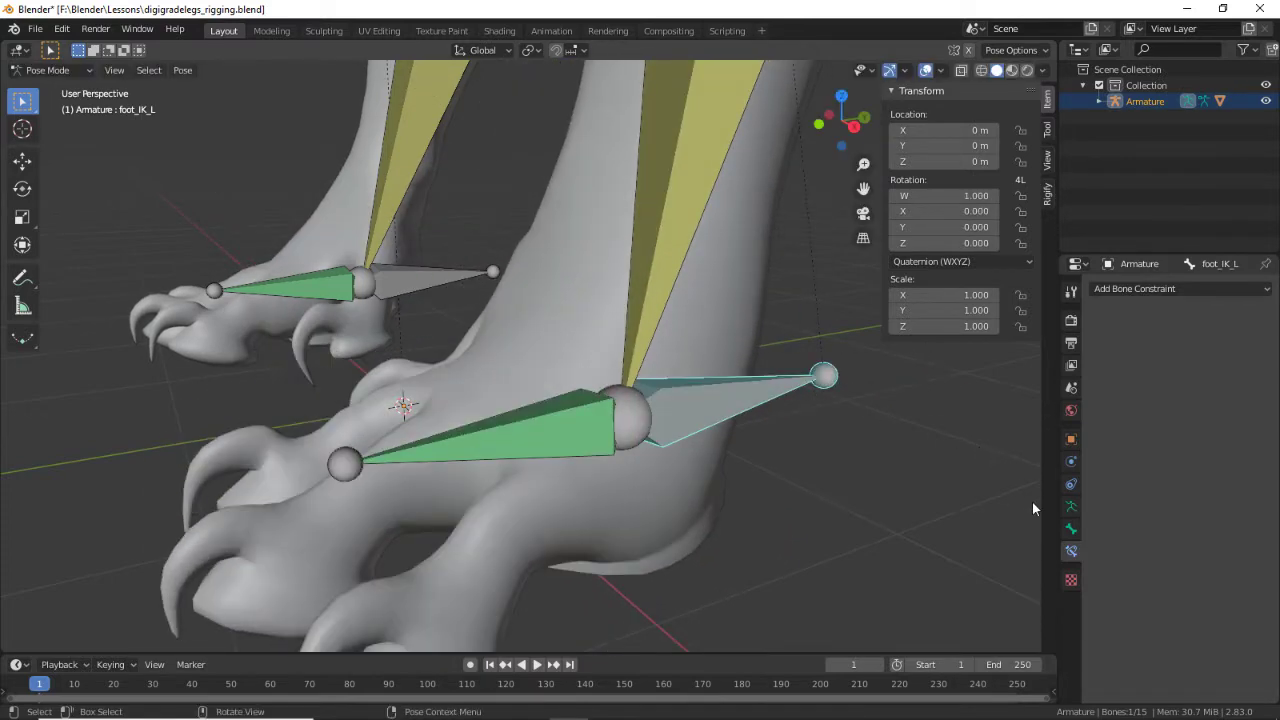
Step: Select the foot bone and inspect its Bone properties display settings
{"action": "left_click", "coordinate": [559, 440]}
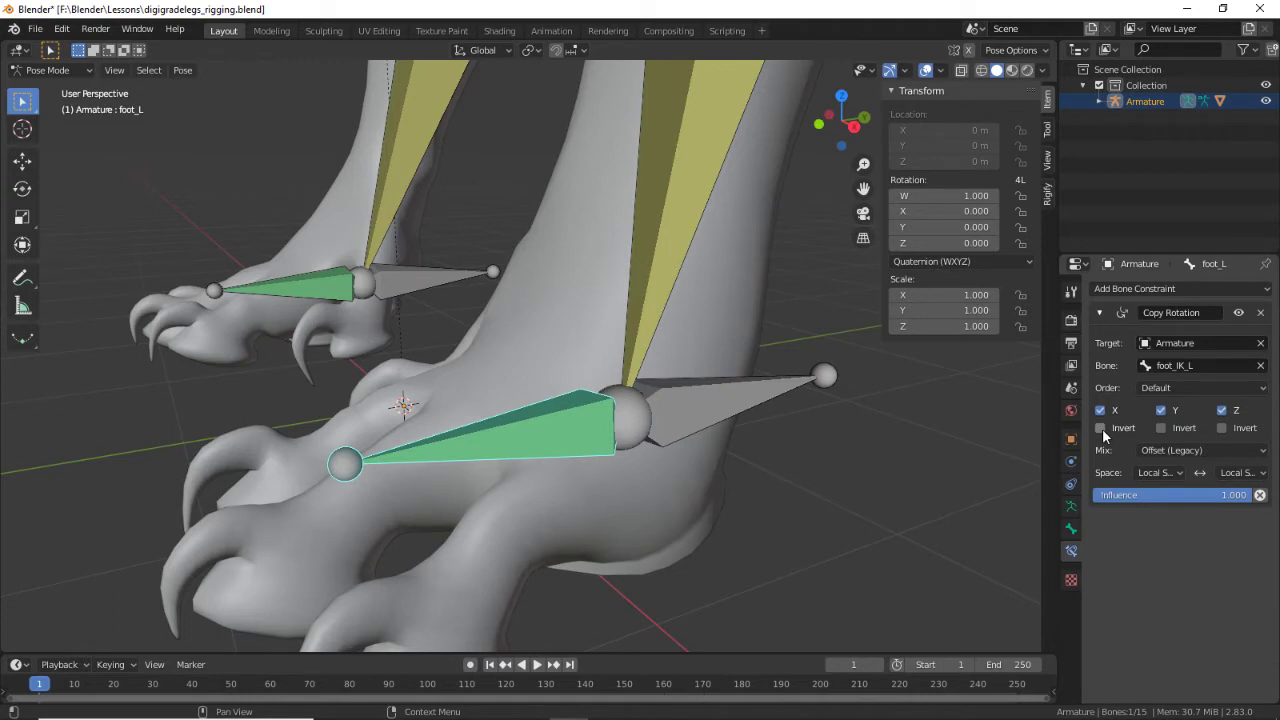
{"action": "left_click", "coordinate": [1071, 528]}
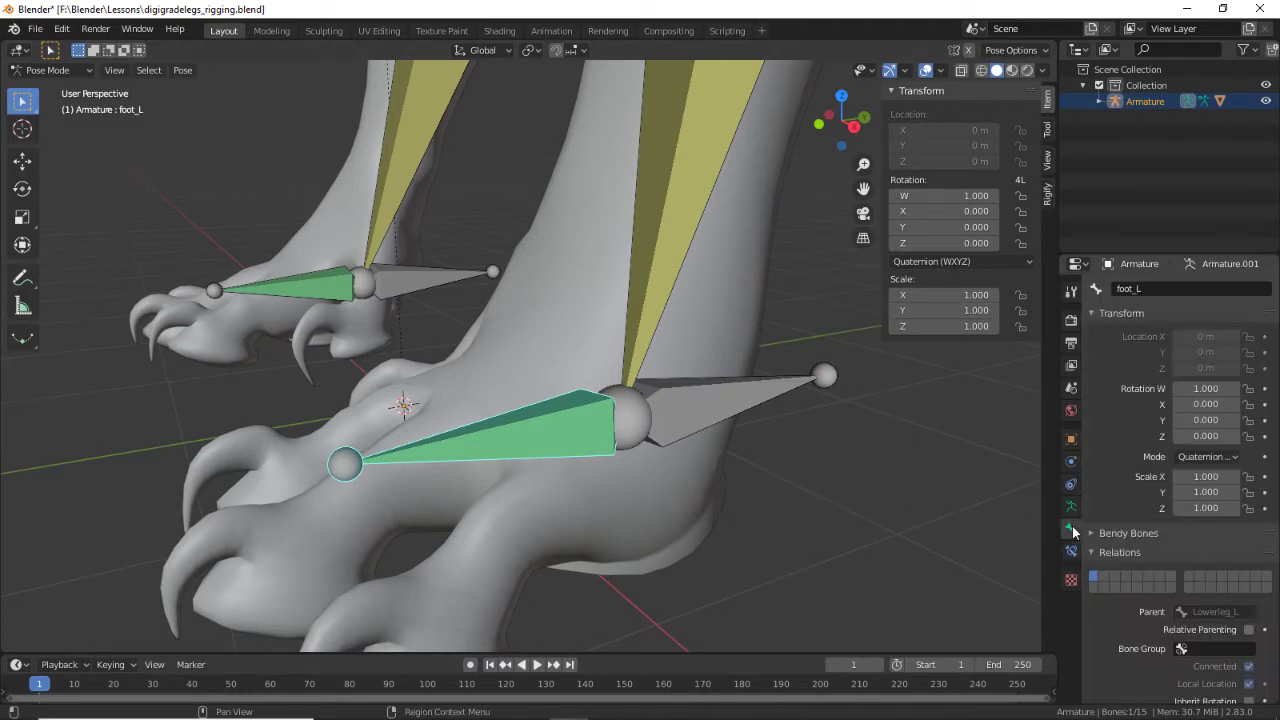
{"action": "scroll", "coordinate": [1158, 590], "scroll_direction": "down", "scroll_amount": 5}
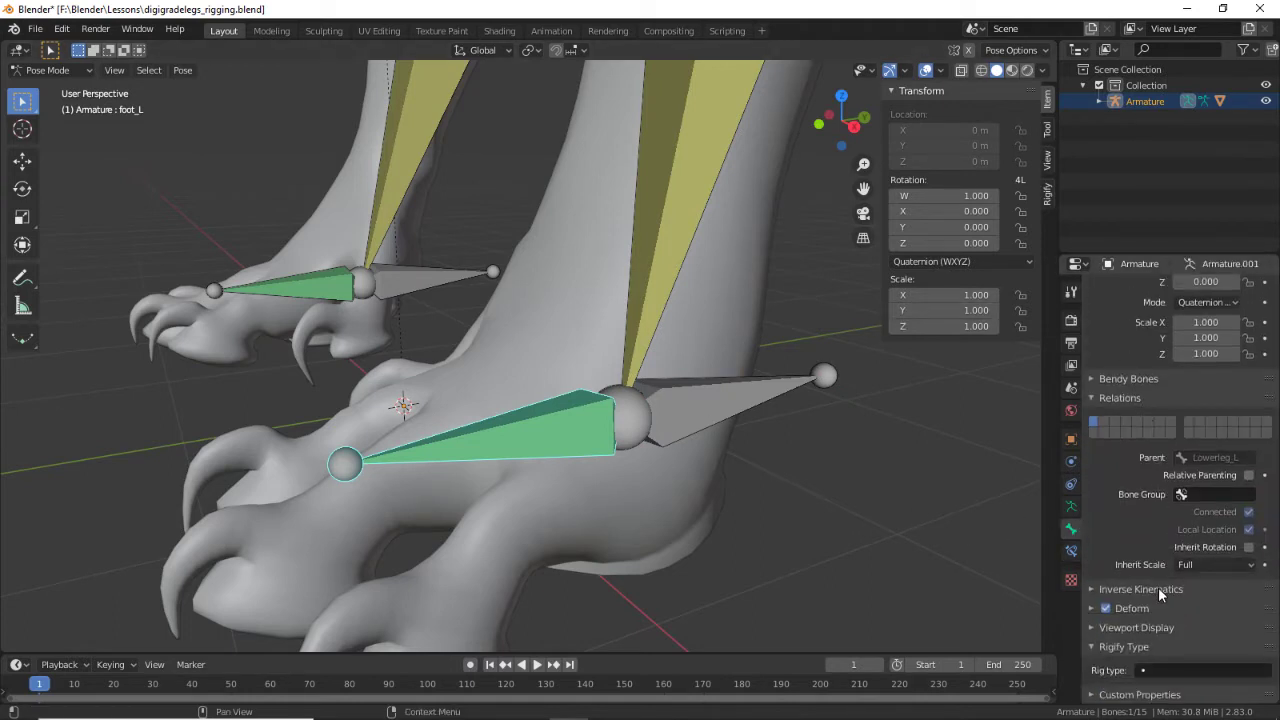
{"action": "left_click", "coordinate": [1105, 627]}
{"action": "scroll", "coordinate": [1180, 570], "scroll_direction": "down", "scroll_amount": 3}
{"action": "left_click", "coordinate": [1108, 499]}
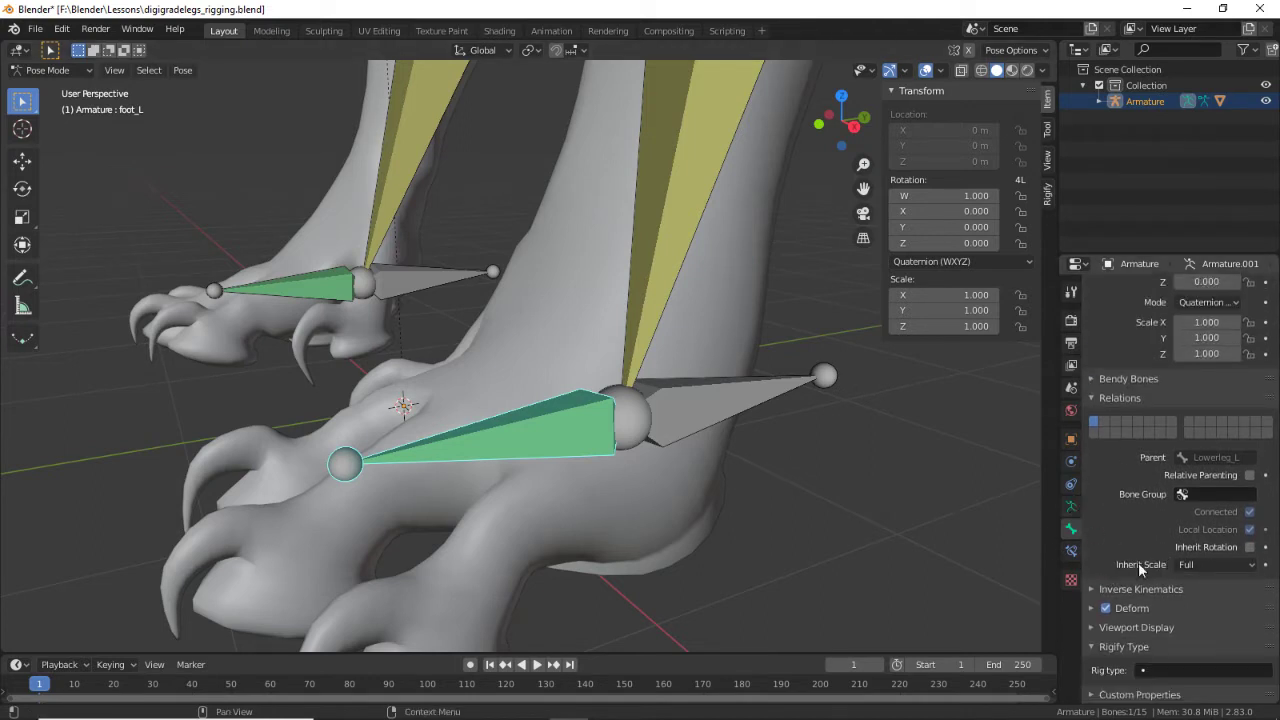
{"action": "scroll", "coordinate": [749, 452], "scroll_direction": "down", "scroll_amount": 3}
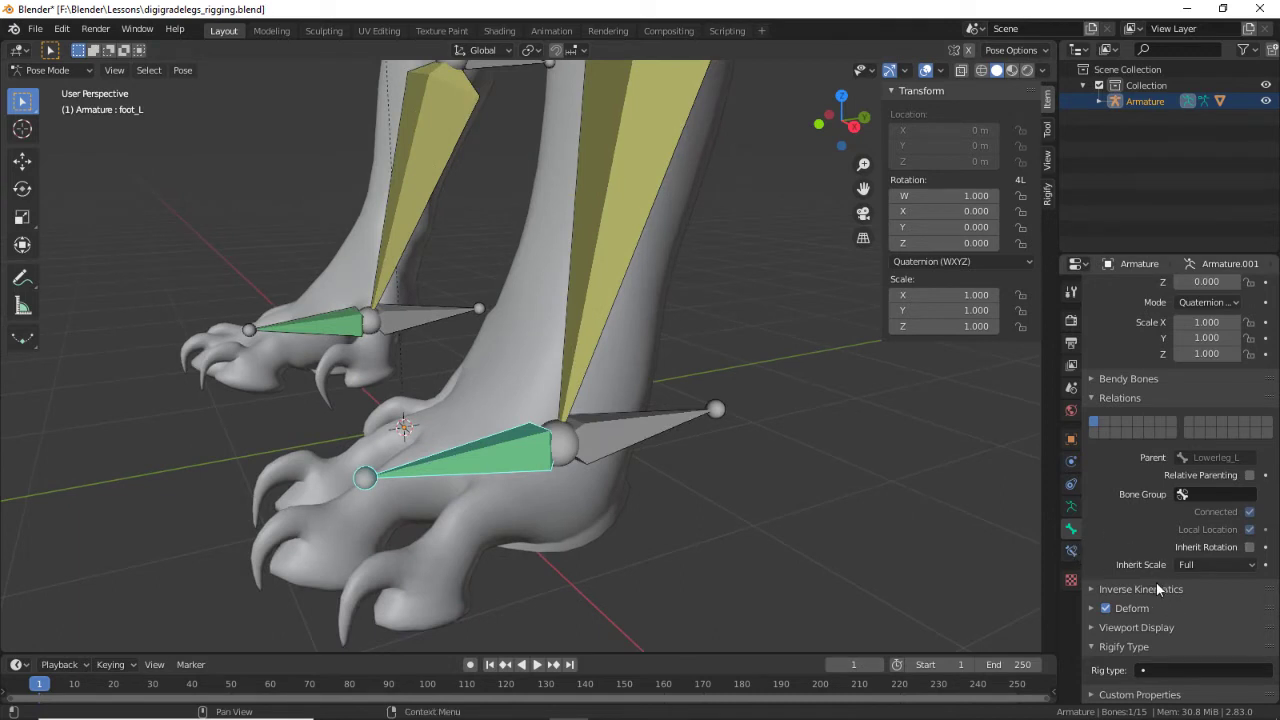
Step: Tick Axes under the armature's Viewport Display, then orbit closer to the right foot
{"action": "left_click", "coordinate": [1071, 440]}
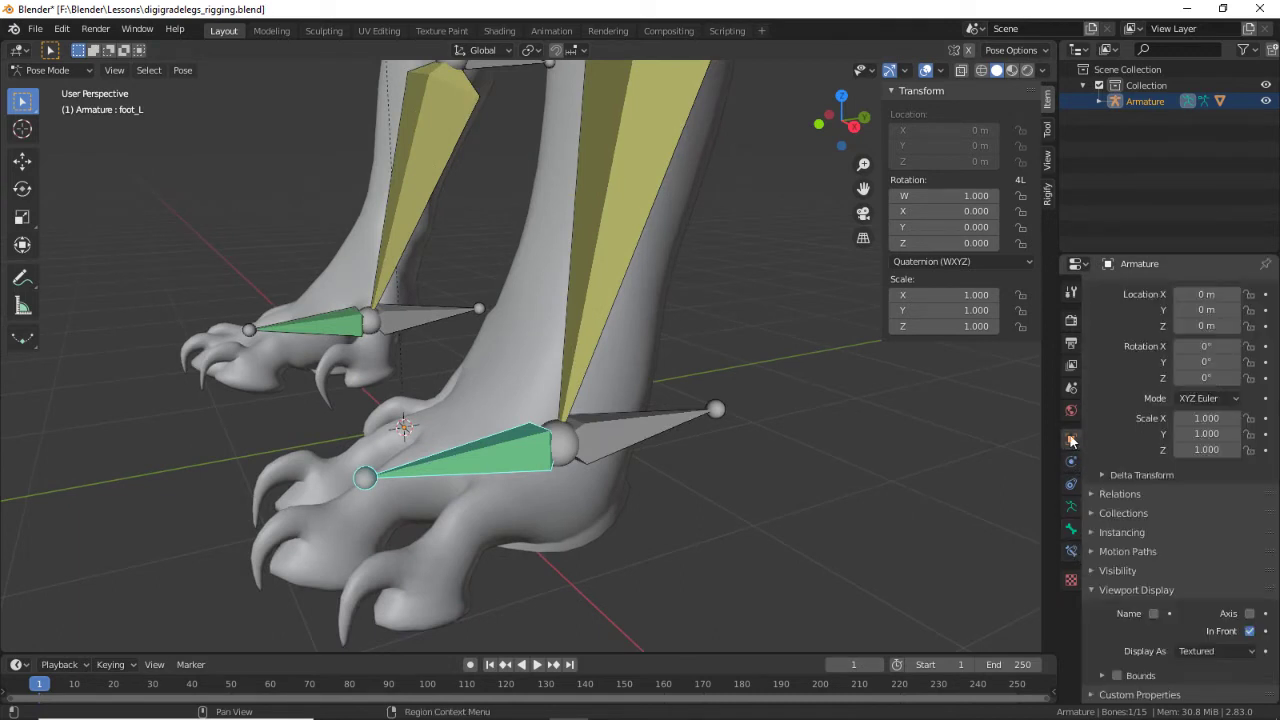
{"action": "left_click", "coordinate": [1250, 613]}
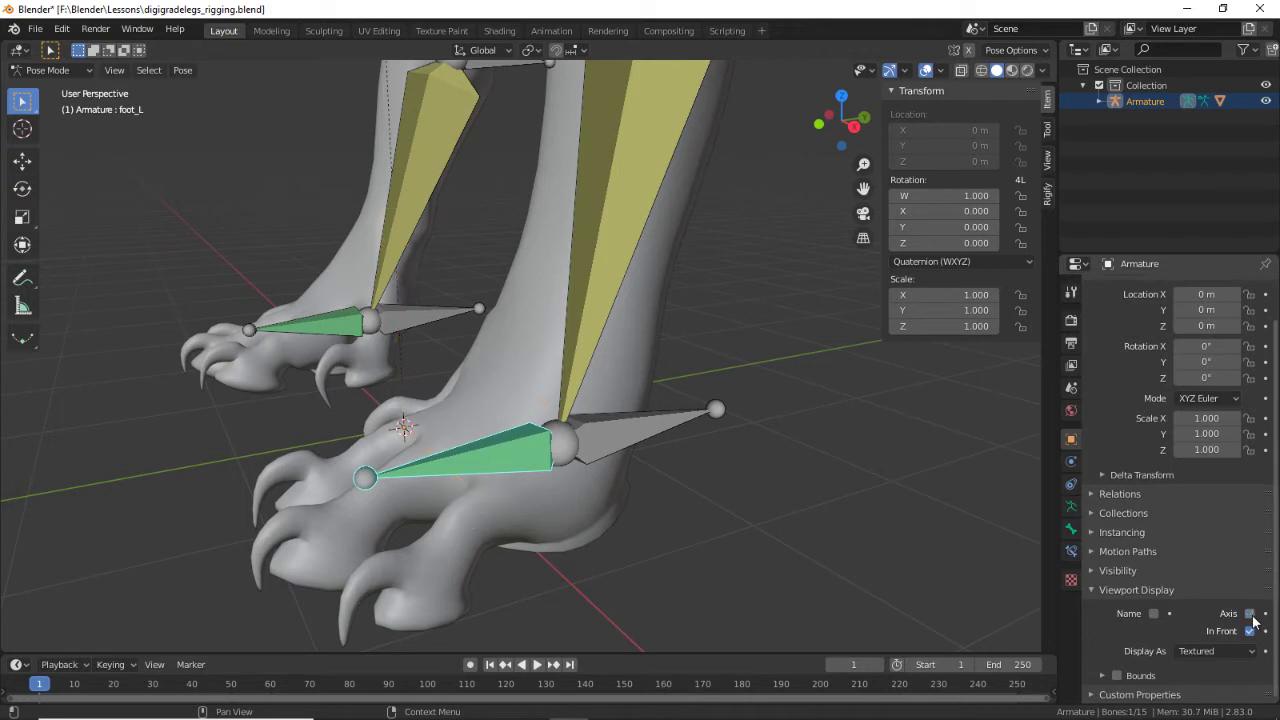
{"action": "left_click", "coordinate": [1250, 613]}
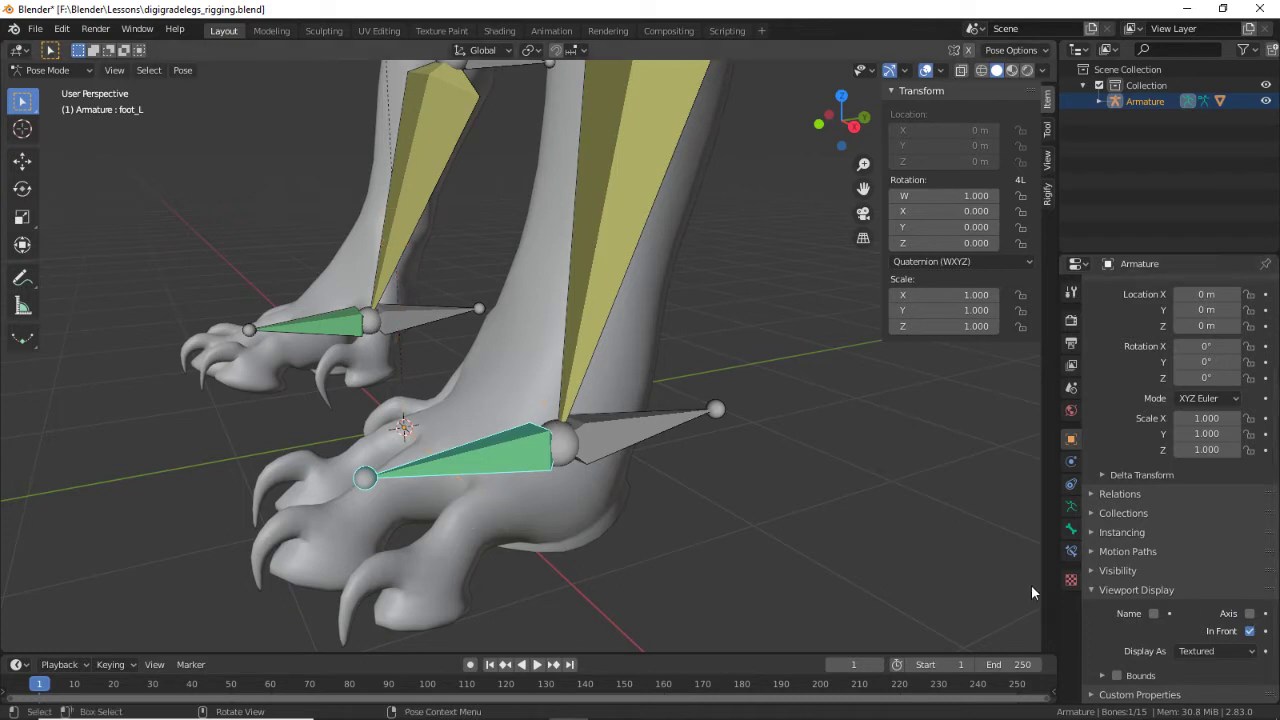
{"action": "left_click", "coordinate": [1071, 507]}
{"action": "left_click", "coordinate": [1130, 511]}
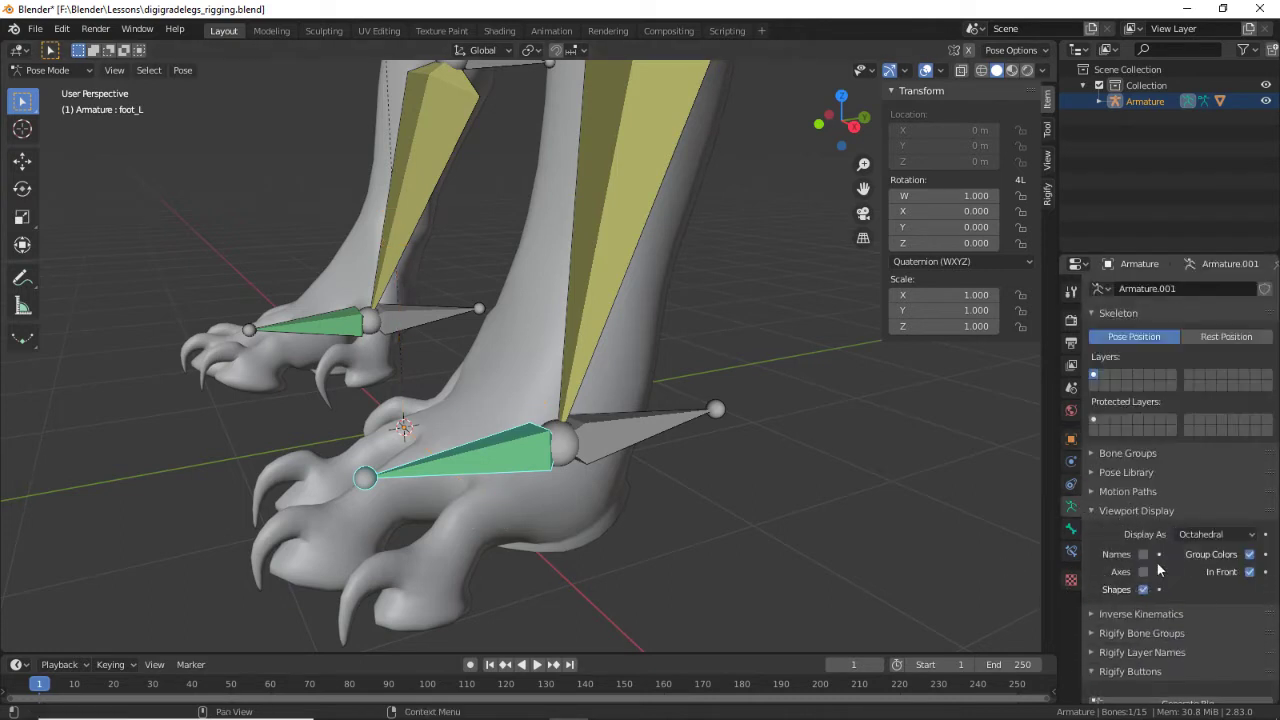
{"action": "left_click", "coordinate": [1143, 572]}
{"action": "middle_click_drag", "start_coordinate": [700, 470], "coordinate": [542, 465]}
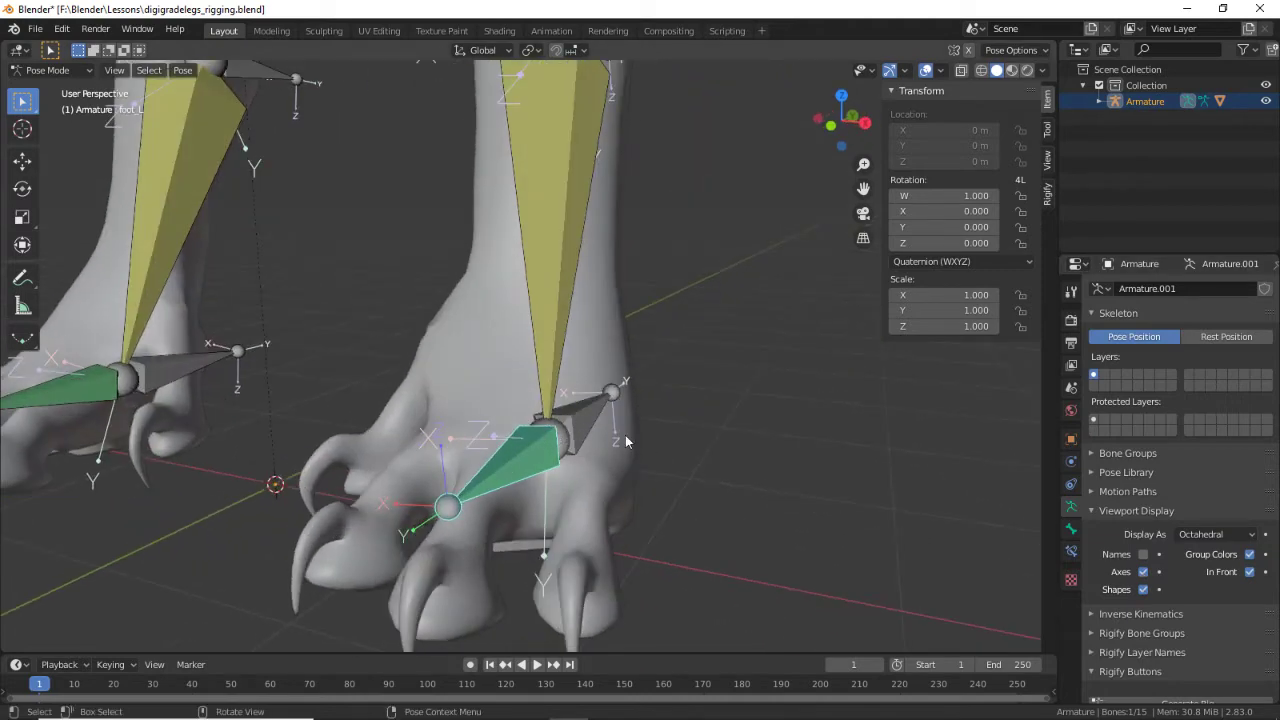
{"action": "left_click", "coordinate": [1071, 529]}
Step: Turn on Invert X in foot_L's Copy Rotation constraint and test-rotate foot_IK_L around Z
{"action": "left_click", "coordinate": [1071, 551]}
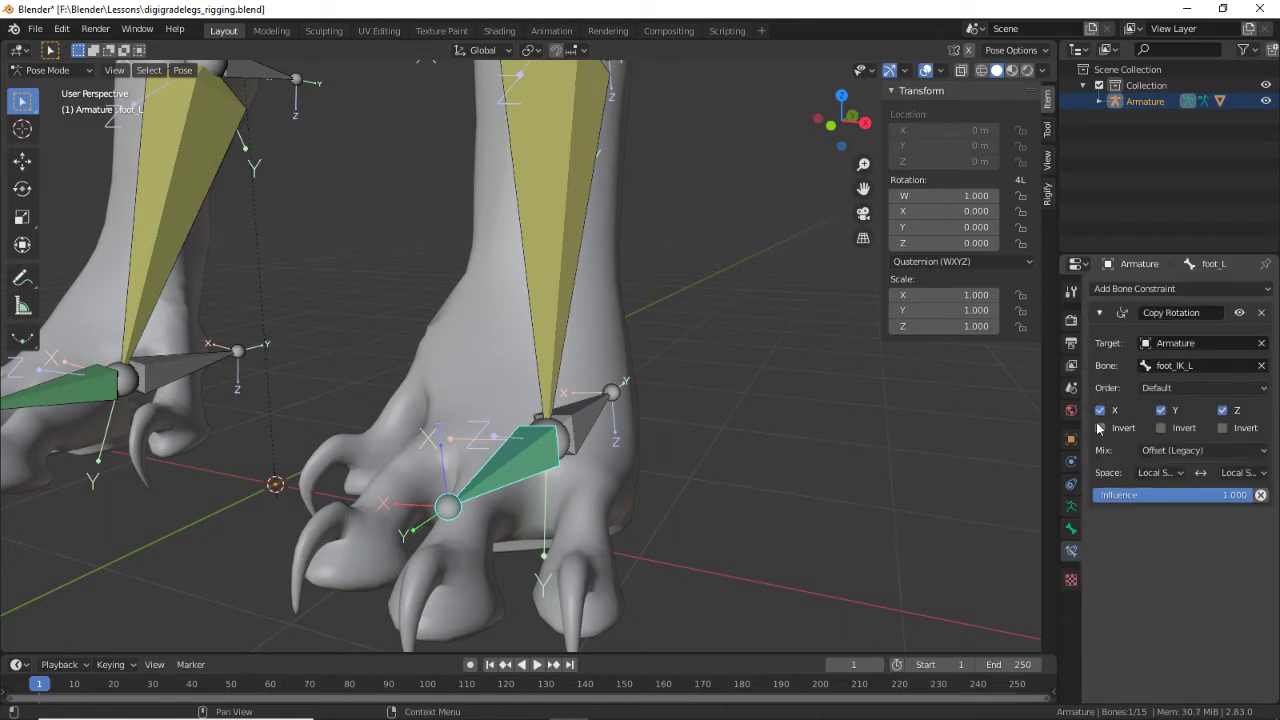
{"action": "left_click", "coordinate": [1100, 428]}
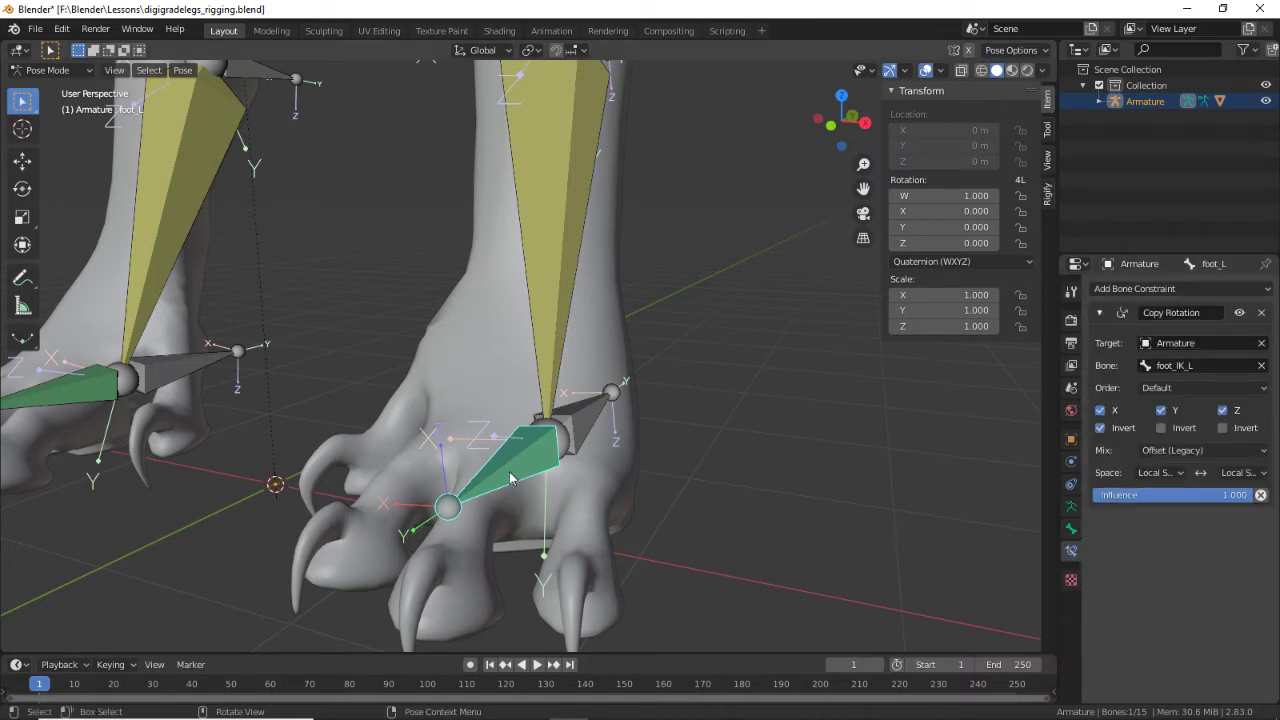
{"action": "key", "text": "r"}
{"action": "key", "text": "Escape"}
{"action": "left_click", "coordinate": [580, 432]}
{"action": "key", "text": "r"}
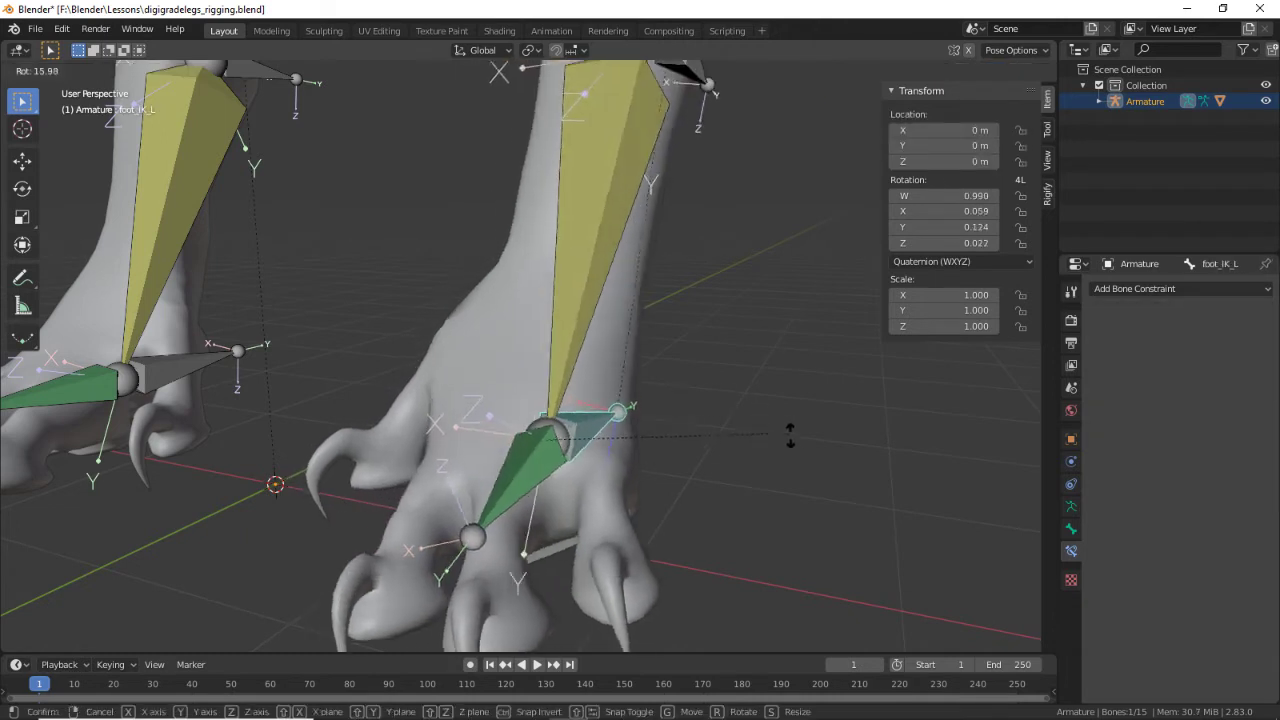
{"action": "key", "text": "z"}
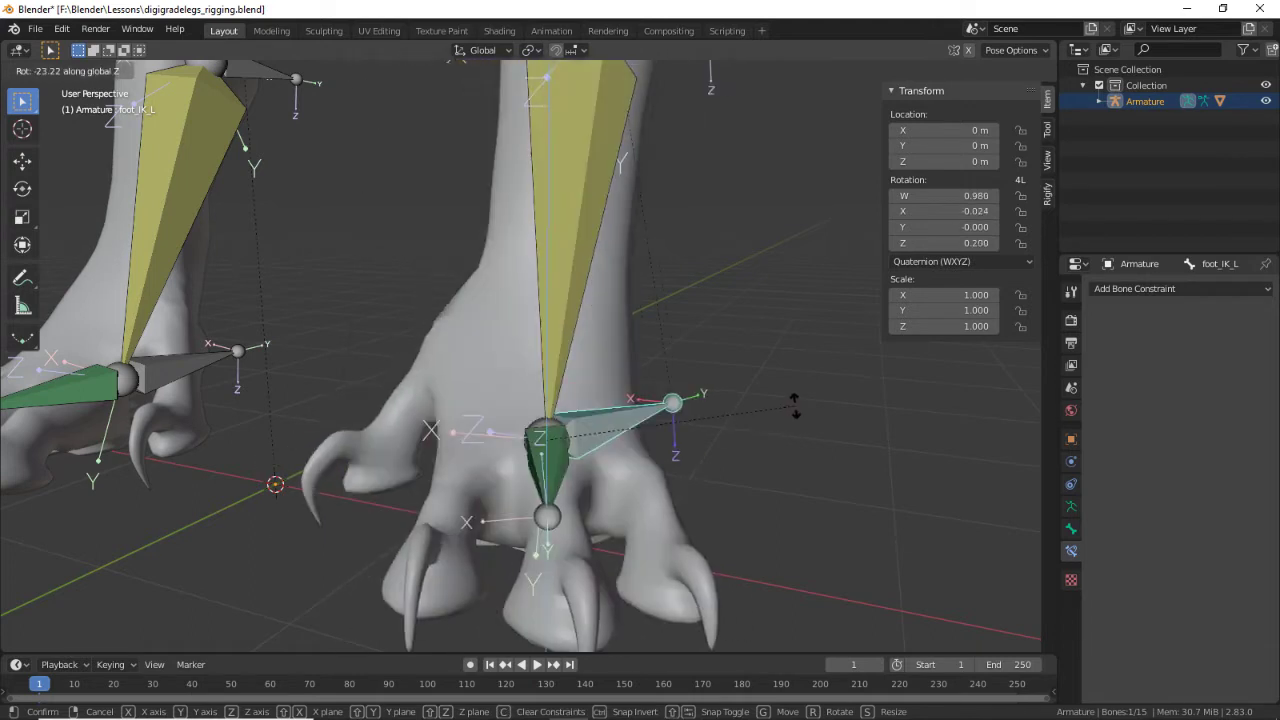
{"action": "key", "text": "Escape"}
Step: Check foot_IK_L's constraints, then rotate foot_IK_L and confirm the rotation
{"action": "left_click", "coordinate": [1070, 530]}
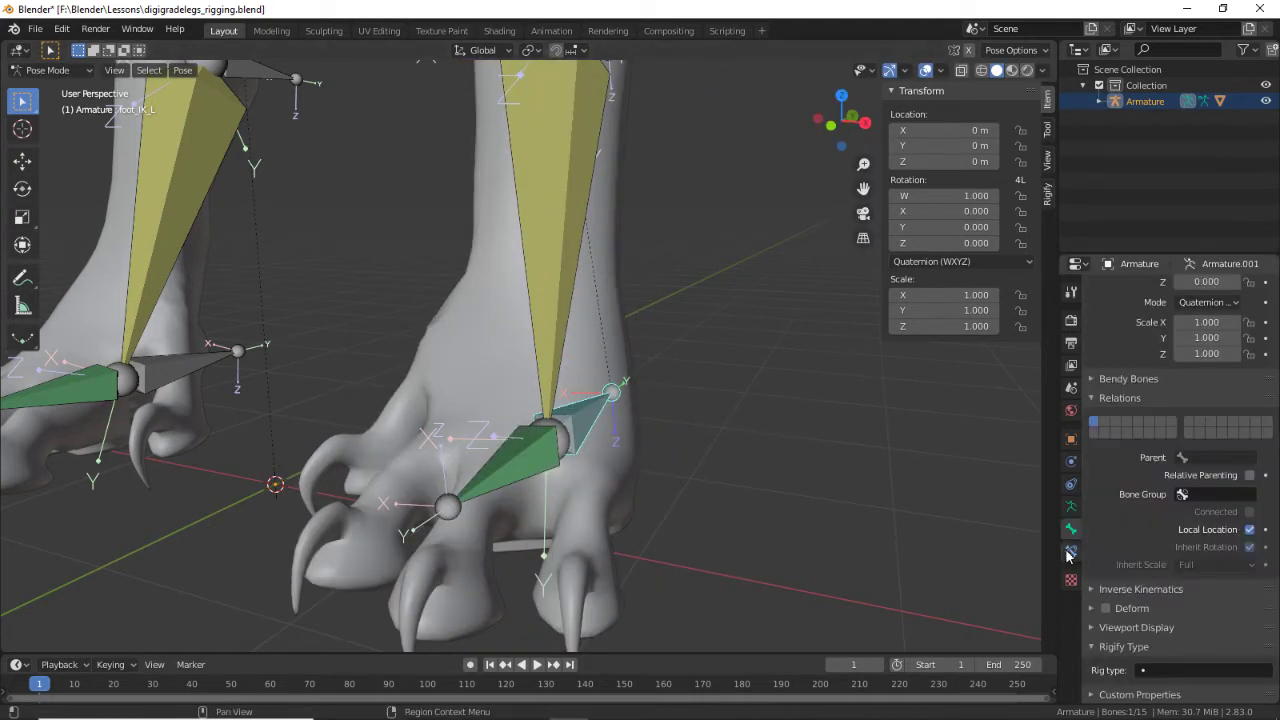
{"action": "left_click", "coordinate": [1069, 552]}
{"action": "left_click", "coordinate": [1071, 506]}
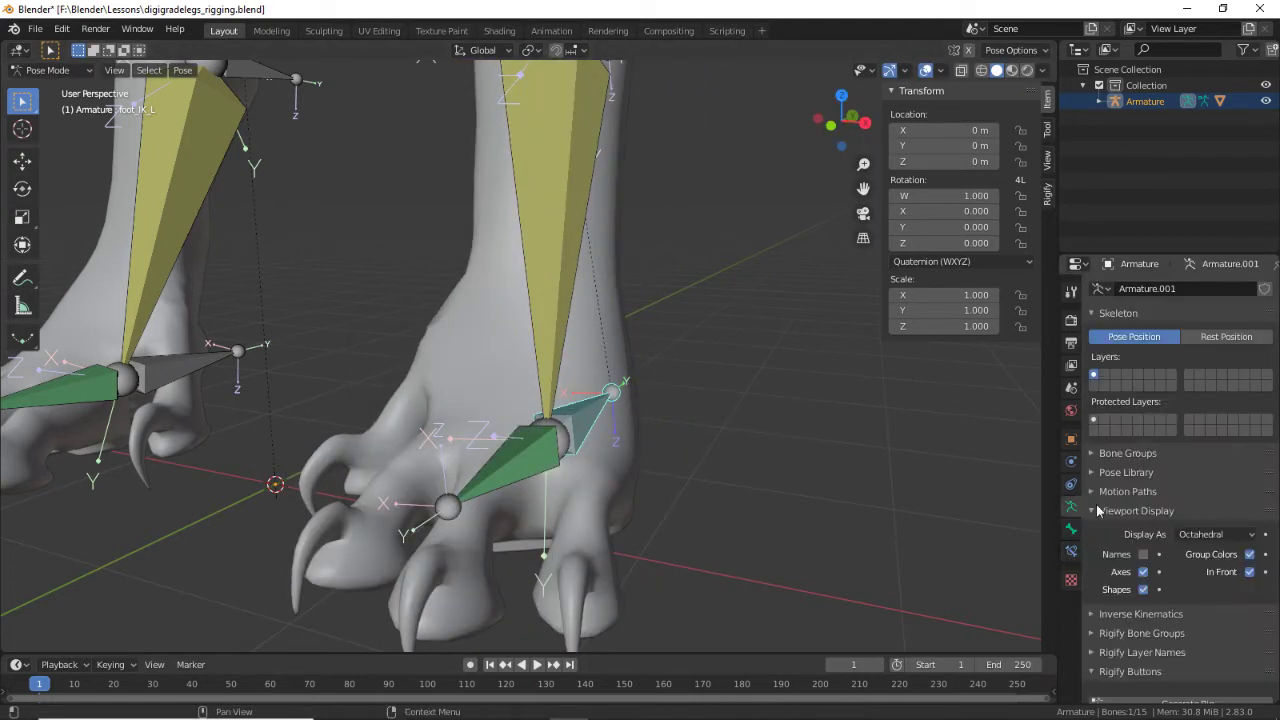
{"action": "left_click", "coordinate": [1070, 551]}
{"action": "left_click", "coordinate": [516, 446]}
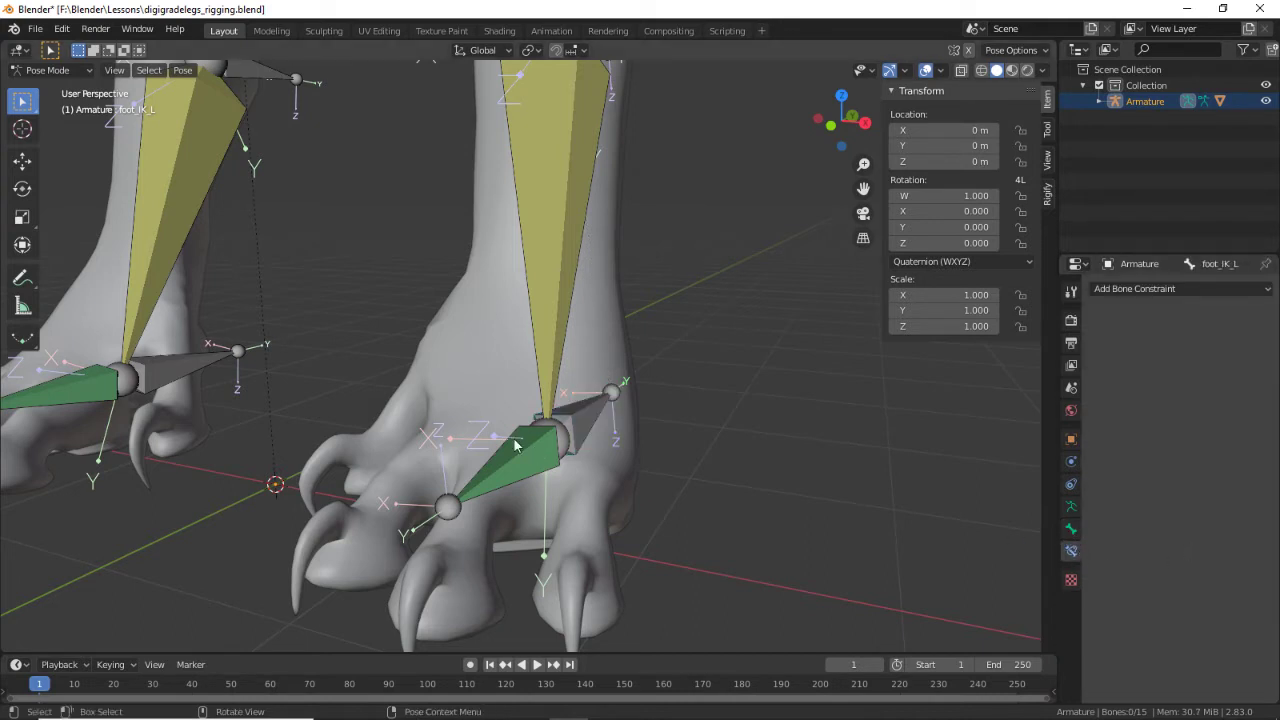
{"action": "left_click", "coordinate": [534, 447]}
{"action": "left_click", "coordinate": [594, 428]}
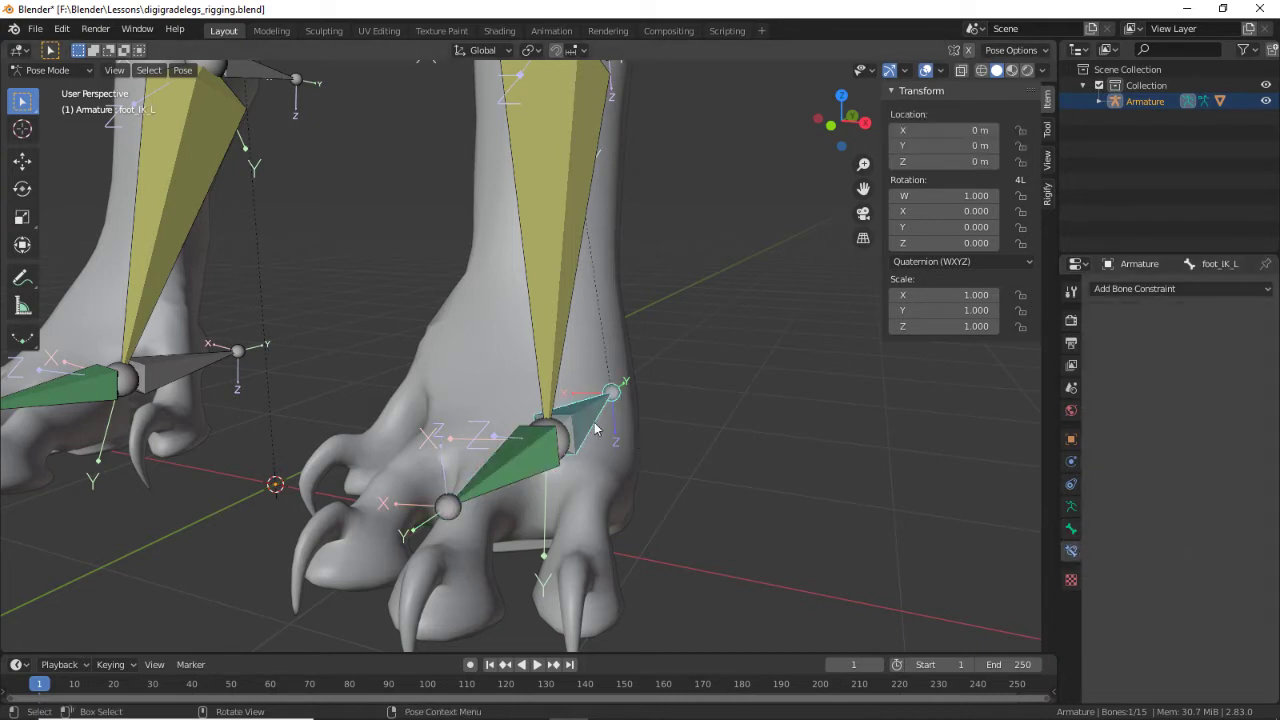
{"action": "key", "text": "r"}
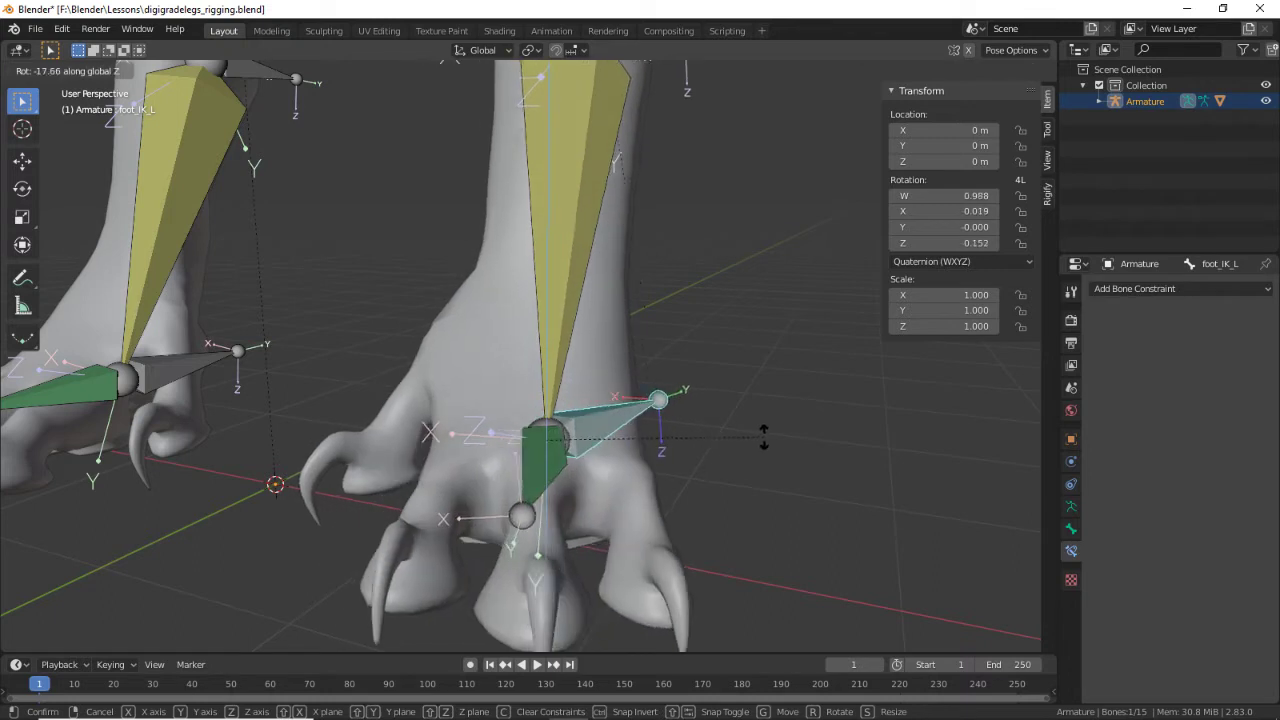
{"action": "left_click", "coordinate": [655, 451]}
Step: Select foot_L and leave Invert X unchecked on its Copy Rotation constraint
{"action": "left_click", "coordinate": [543, 452]}
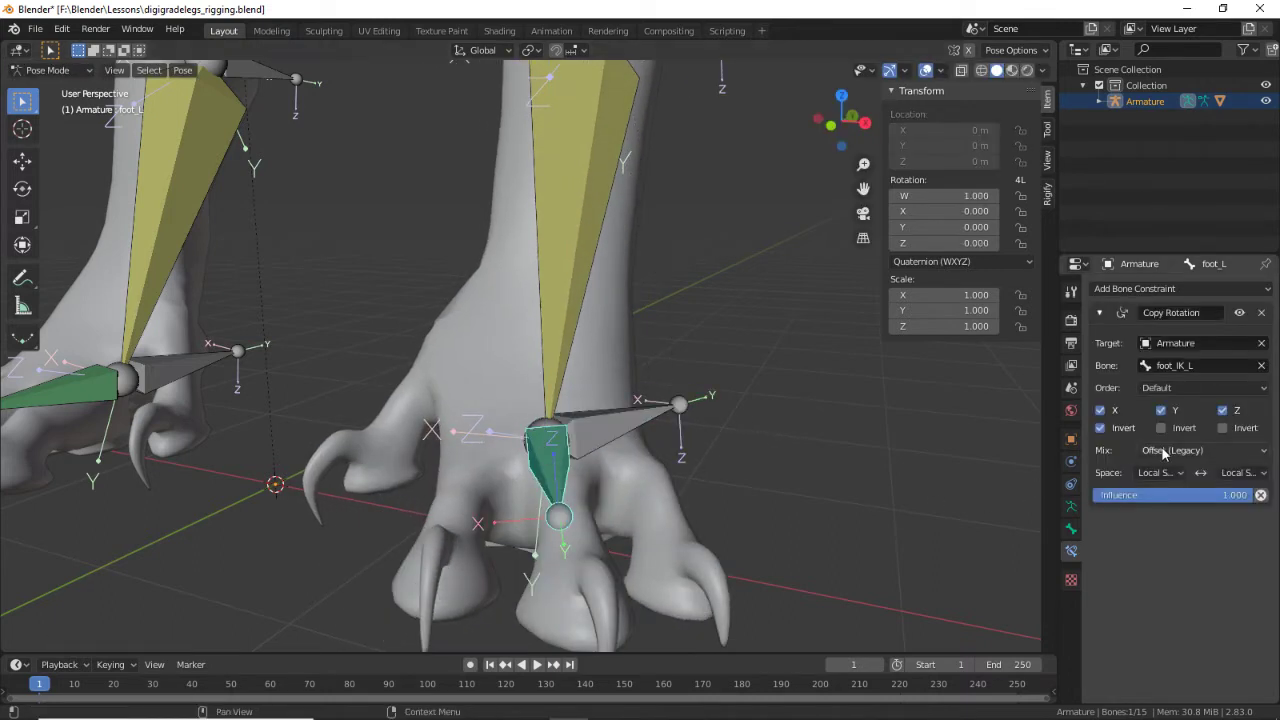
{"action": "left_click", "coordinate": [1100, 428]}
{"action": "left_click", "coordinate": [1100, 428]}
{"action": "left_click", "coordinate": [1100, 428]}
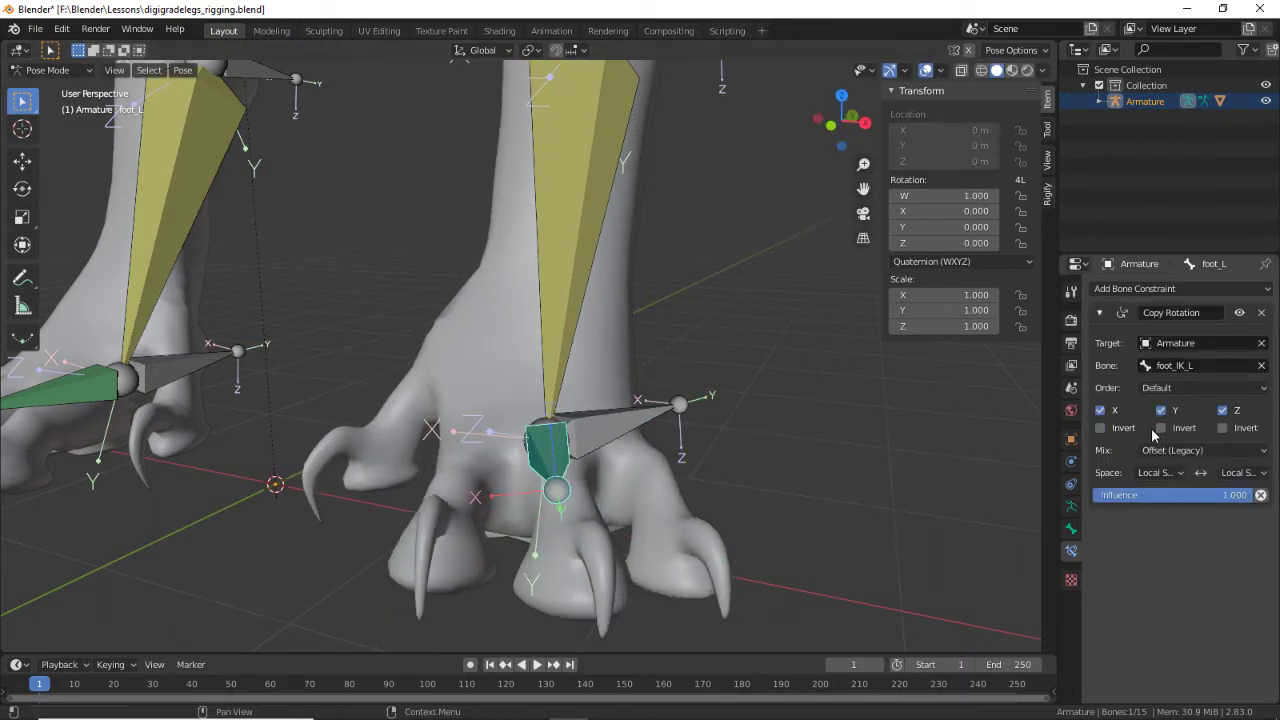
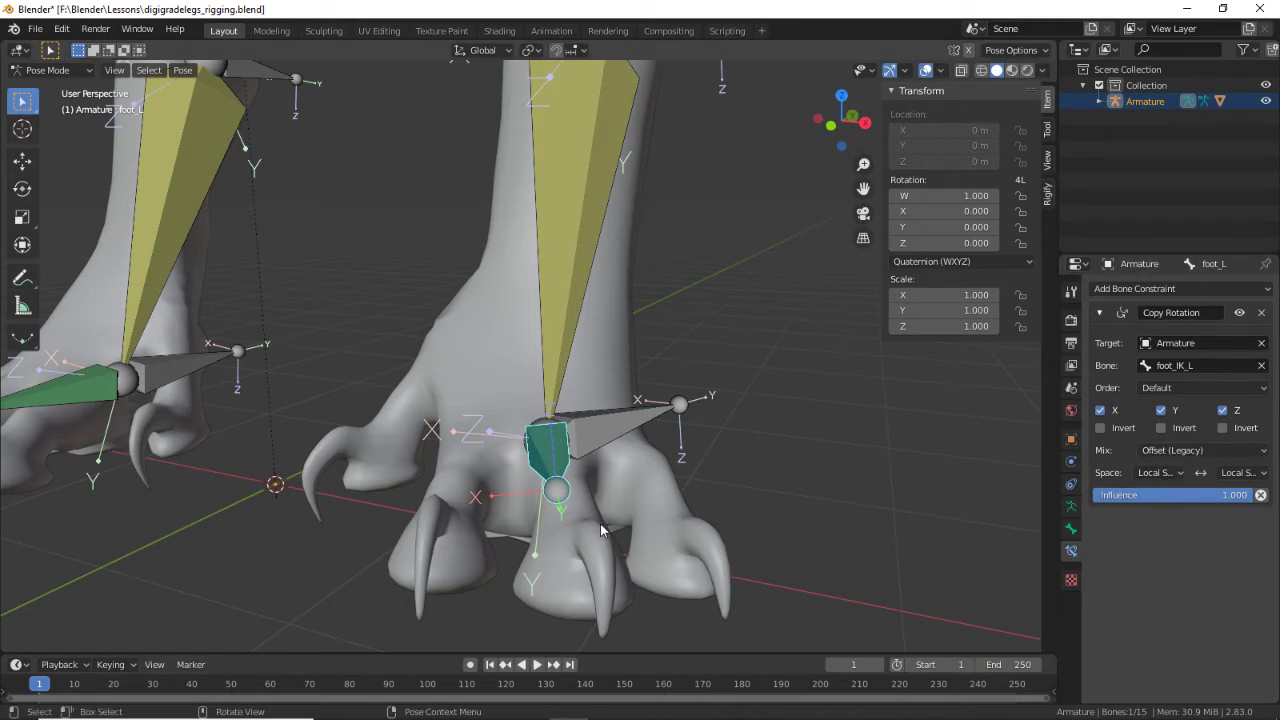
Step: Tick Z Invert in foot_L's Copy Rotation constraint and try a test rotation of foot_IK_L
{"action": "left_click", "coordinate": [1224, 428]}
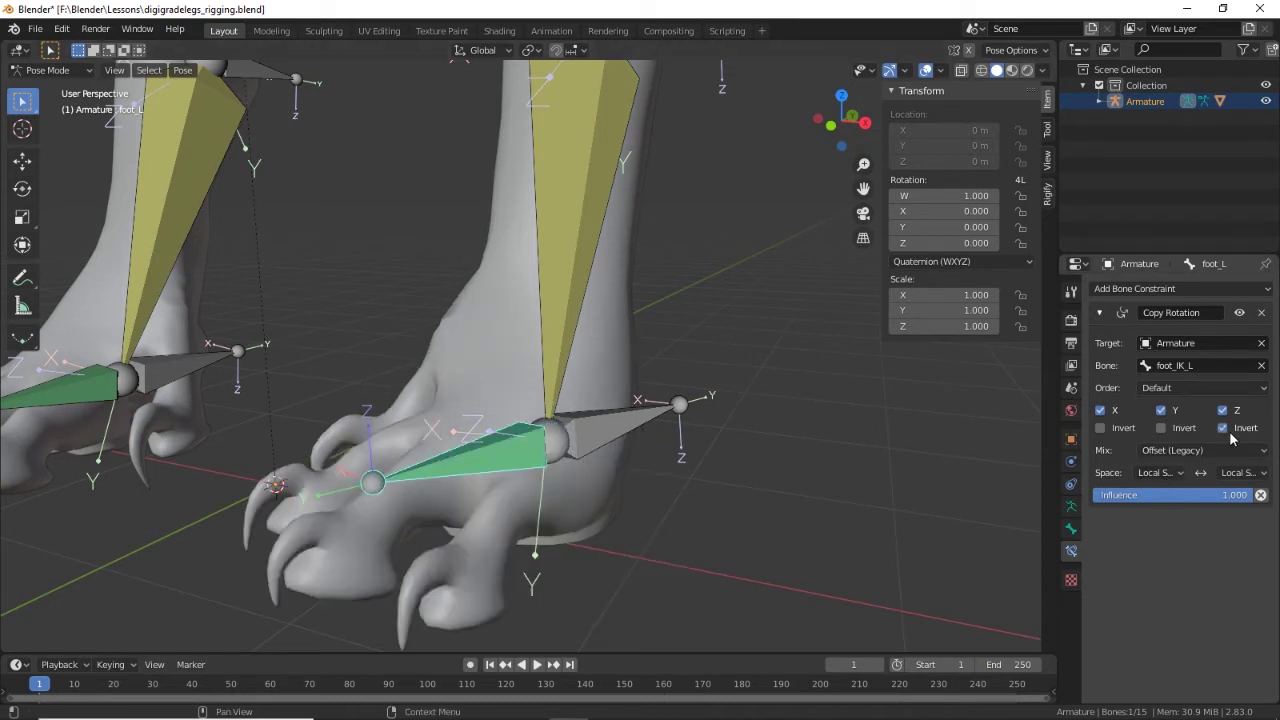
{"action": "middle_click_drag", "start_coordinate": [900, 450], "coordinate": [866, 434]}
{"action": "middle_click_drag", "start_coordinate": [545, 438], "coordinate": [600, 420]}
{"action": "left_click", "coordinate": [600, 420]}
{"action": "key", "text": "r"}
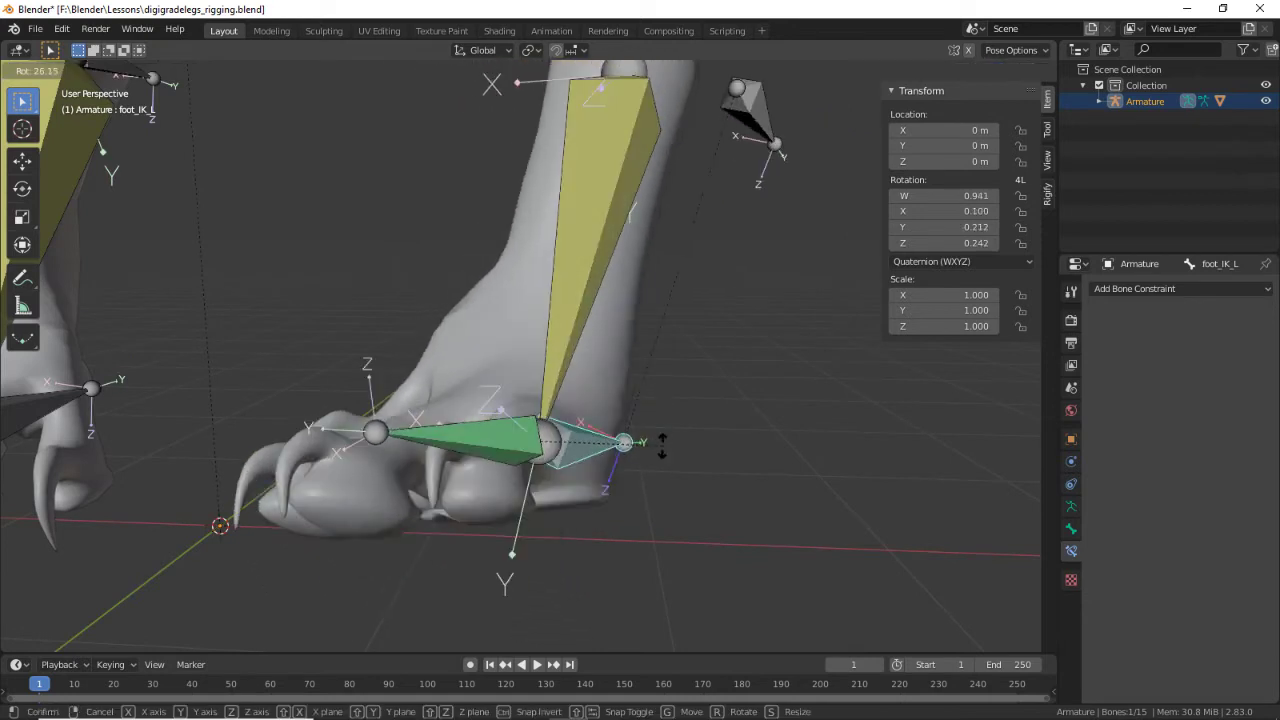
{"action": "right_click", "coordinate": [619, 427]}
Step: Rotate foot_IK_L around the global Z axis to see how foot_L follows
{"action": "left_click", "coordinate": [480, 468]}
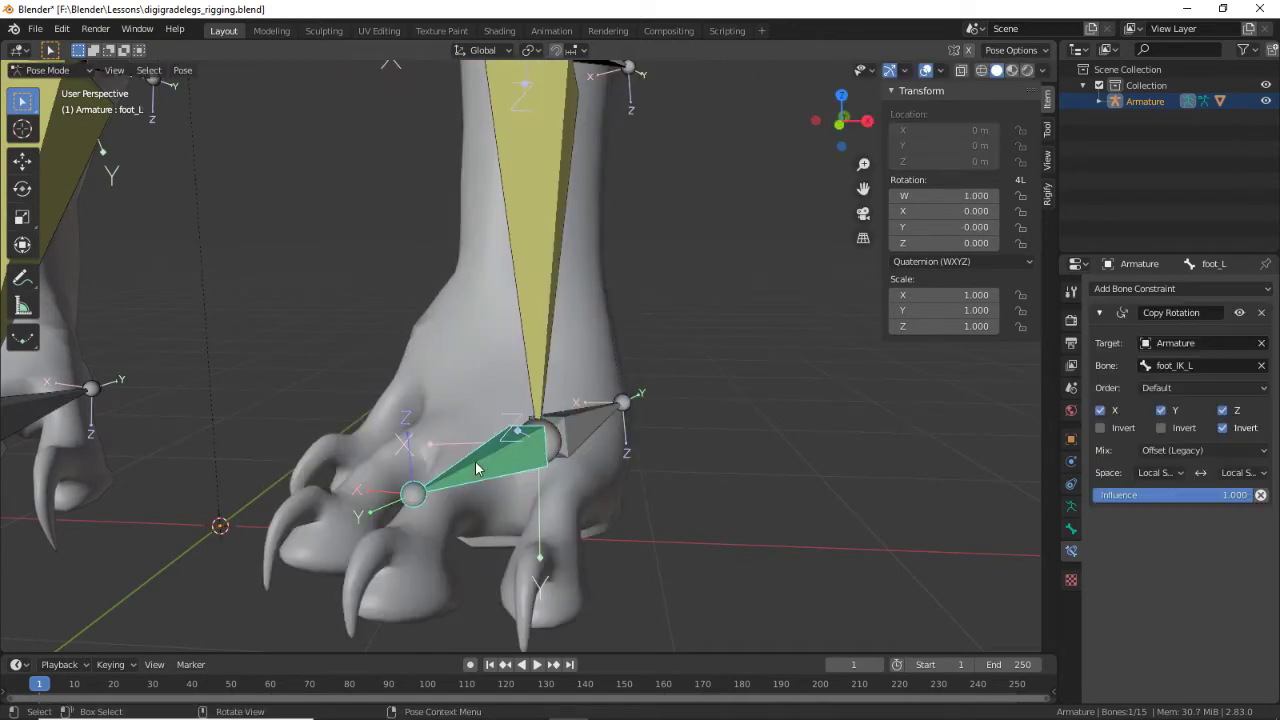
{"action": "left_click", "coordinate": [591, 422]}
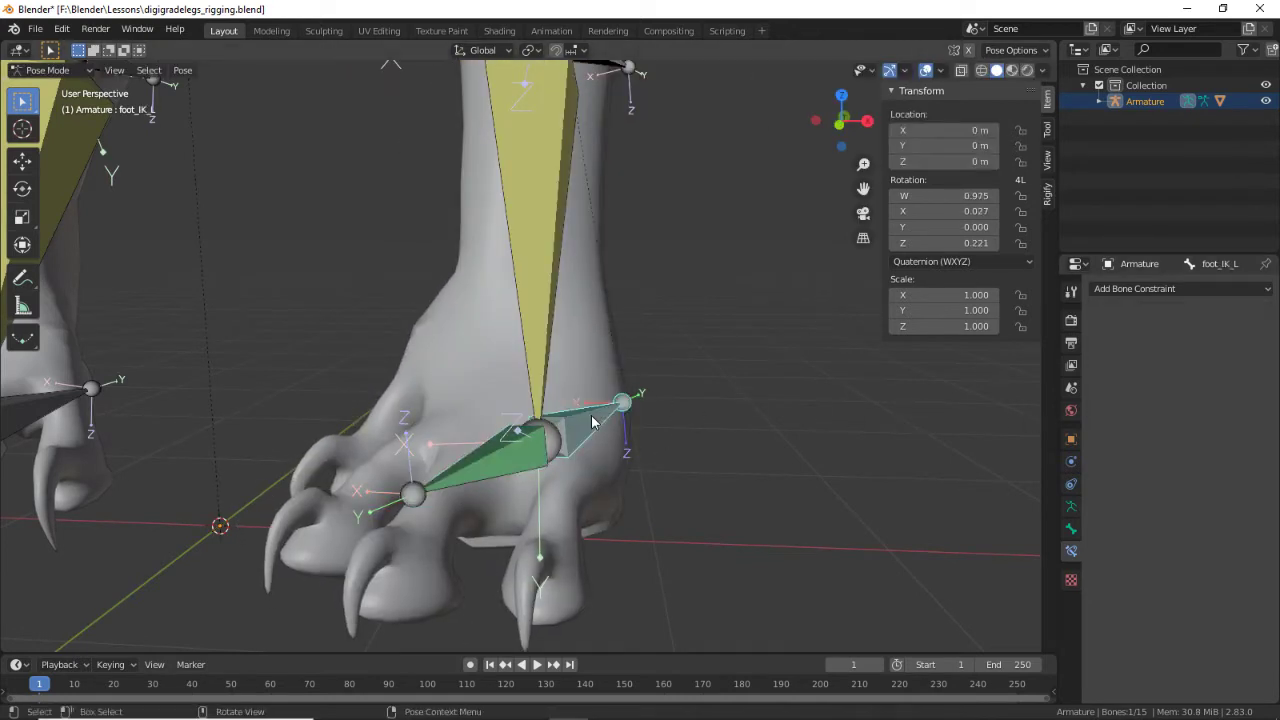
{"action": "key", "text": "r"}
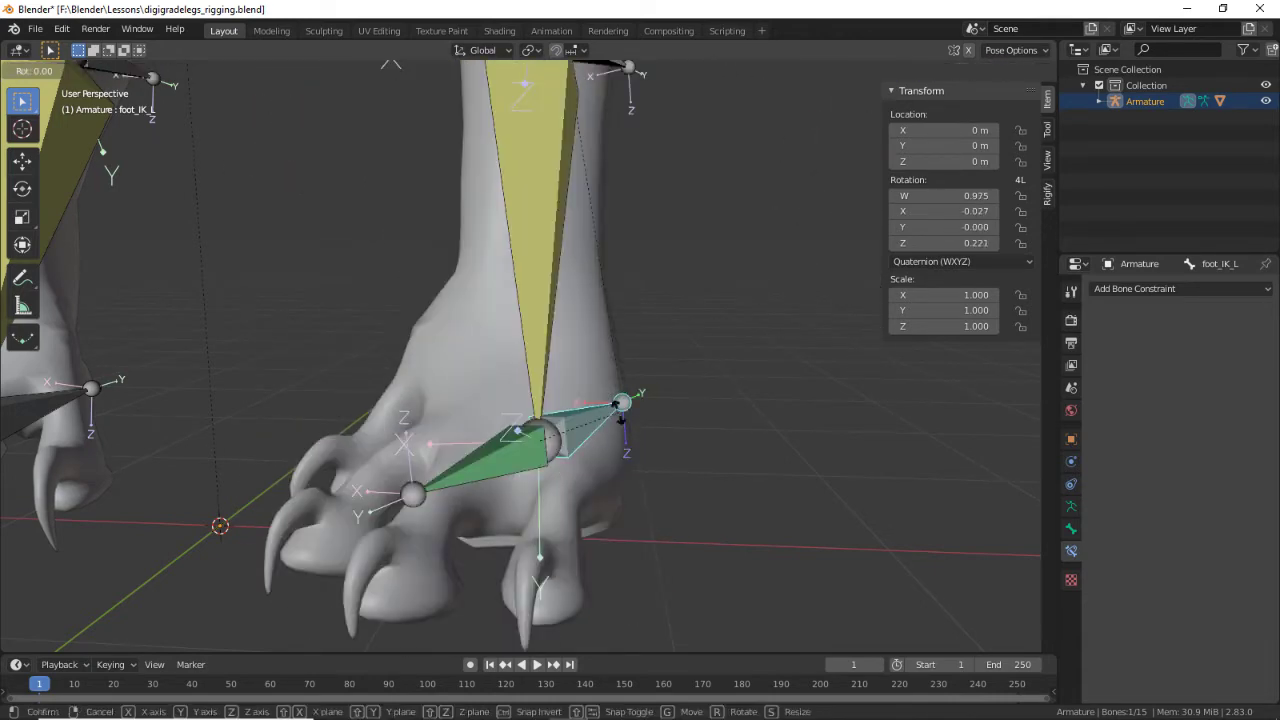
{"action": "key", "text": "z"}
{"action": "left_click", "coordinate": [600, 420]}
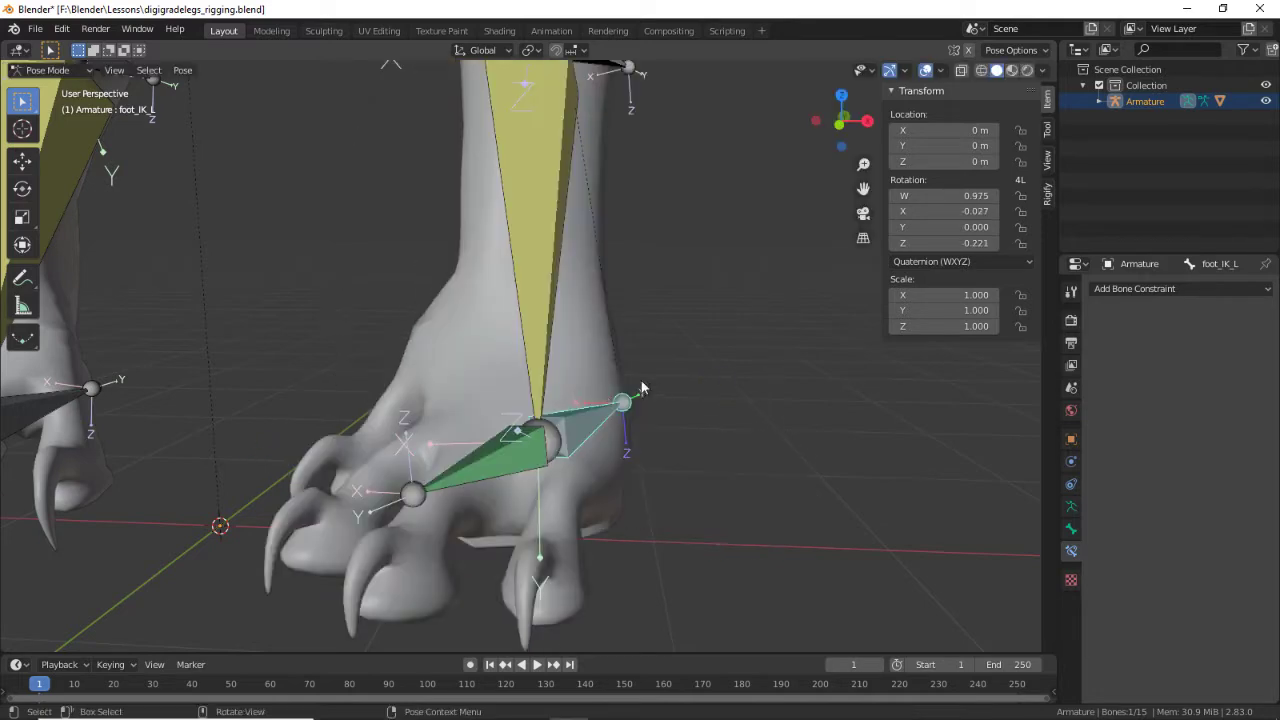
Step: Rotate foot_IK_L once more and compare both feet from the front
{"action": "middle_click_drag", "start_coordinate": [600, 420], "coordinate": [440, 380]}
{"action": "key", "text": "r"}
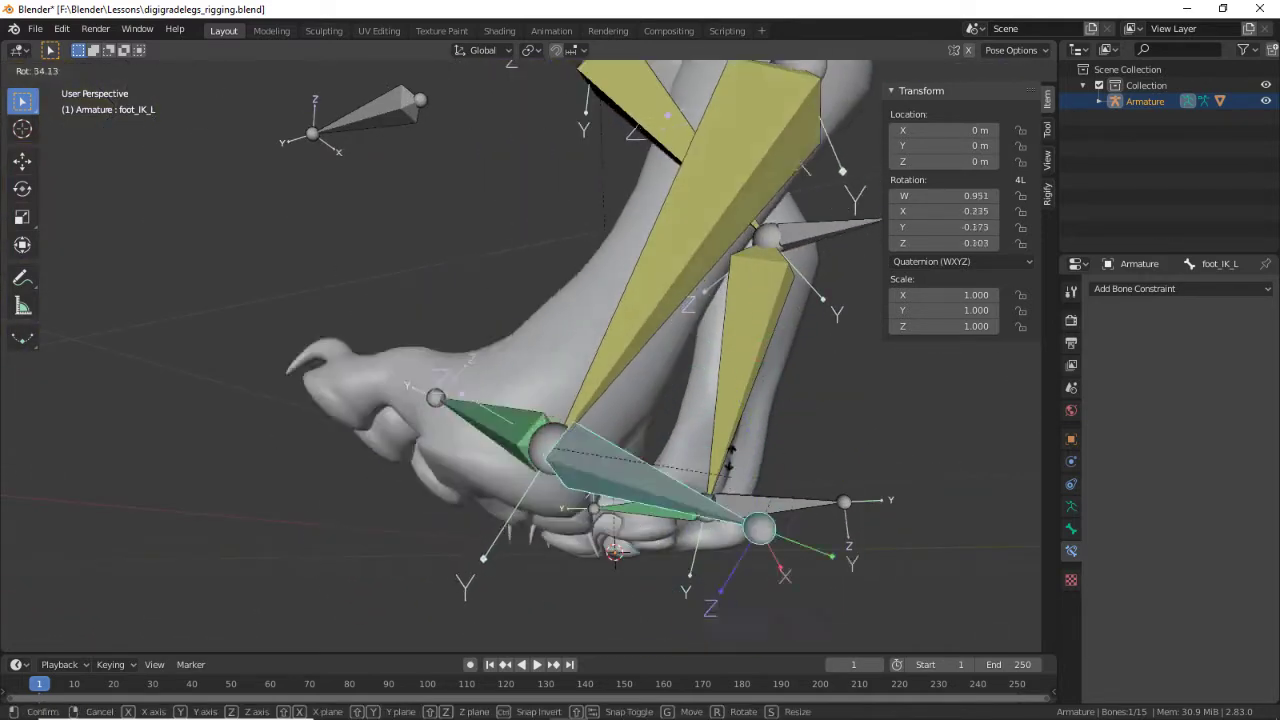
{"action": "left_click", "coordinate": [499, 506]}
{"action": "middle_click_drag", "start_coordinate": [499, 506], "coordinate": [826, 478]}
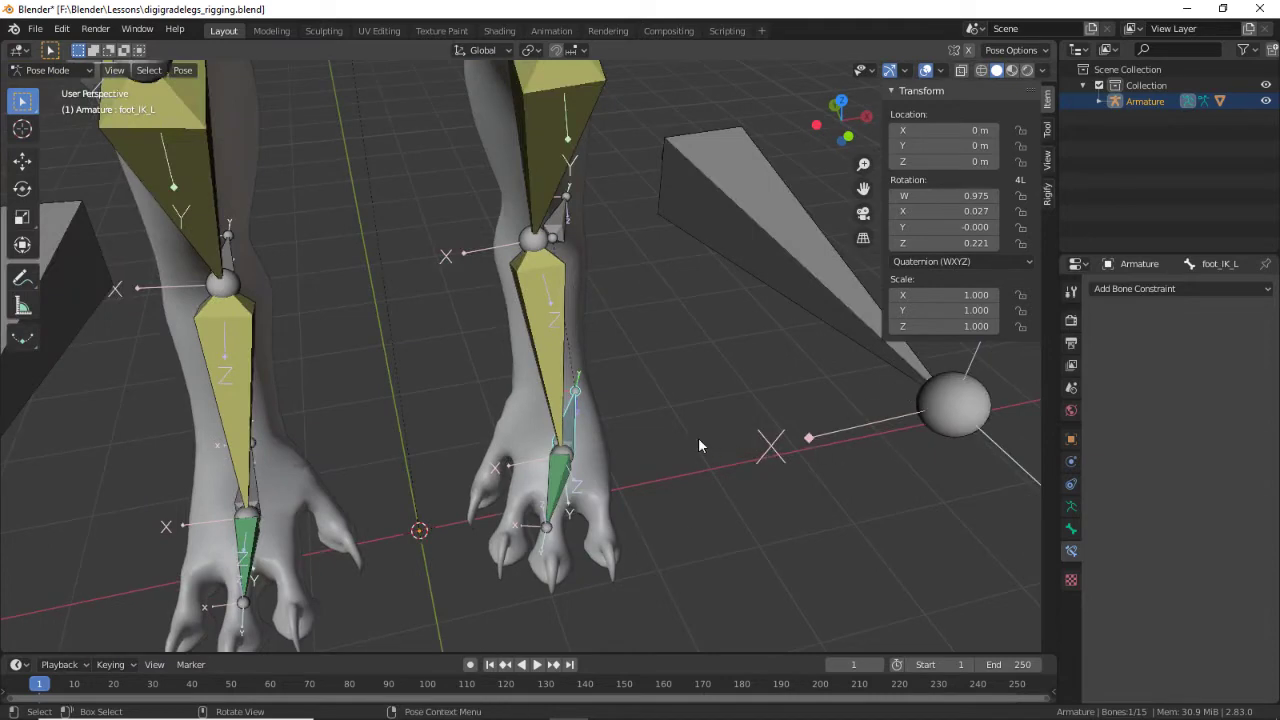
{"action": "middle_click_drag", "start_coordinate": [699, 441], "coordinate": [562, 459]}
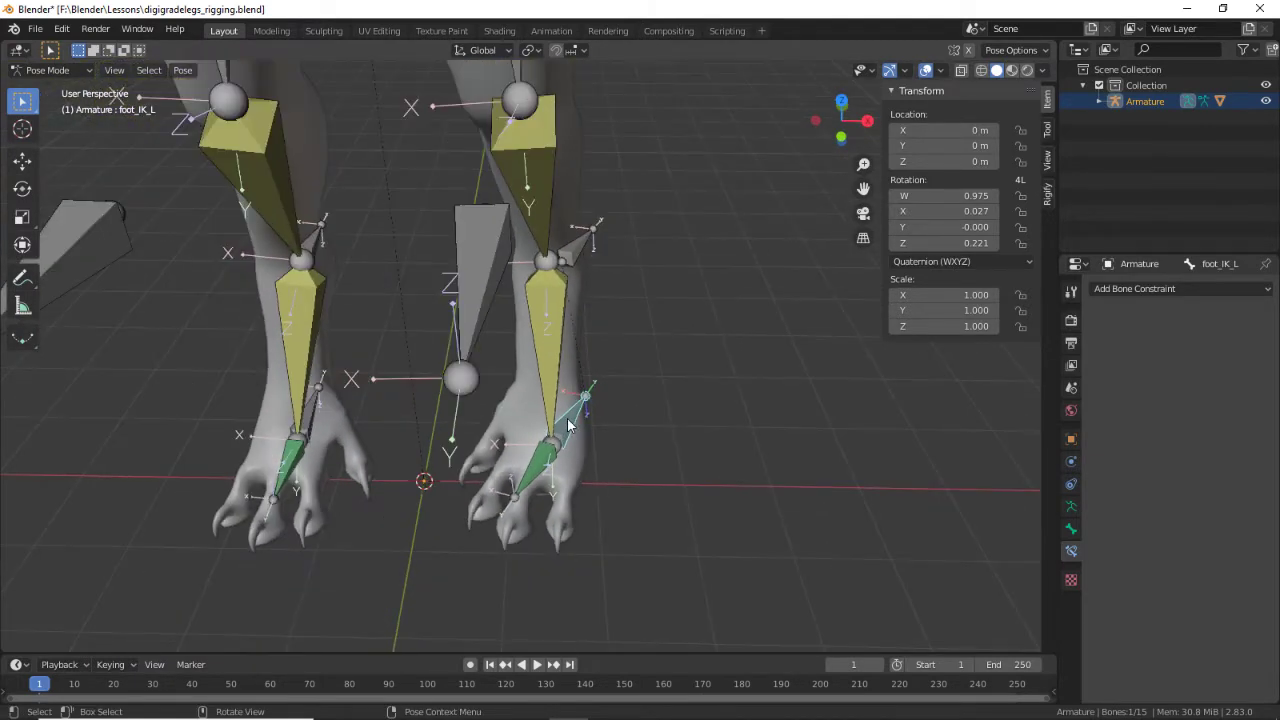
{"action": "scroll", "coordinate": [622, 429], "scroll_direction": "up", "scroll_amount": 2}
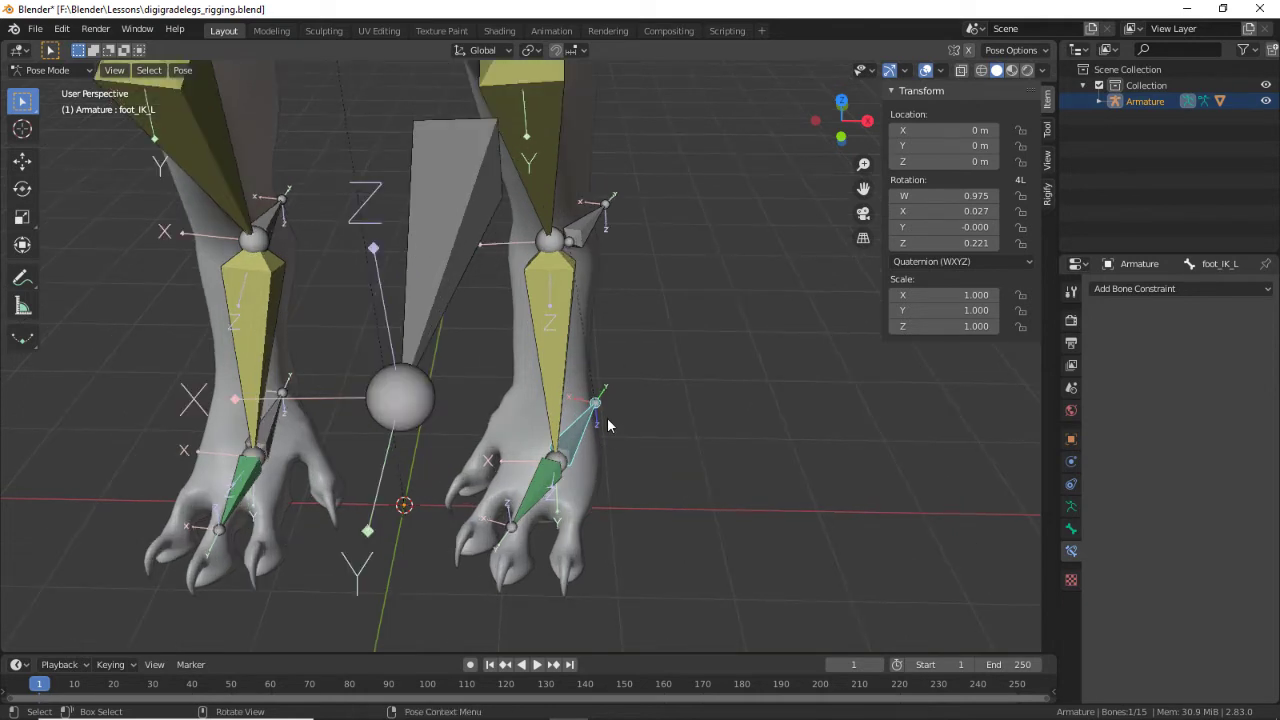
Step: Reset foot_IK_L's quaternion rotation to rest values (W 1, X/Y/Z 0) in the Item sidebar
{"action": "key", "text": "ctrl+shift+z"}
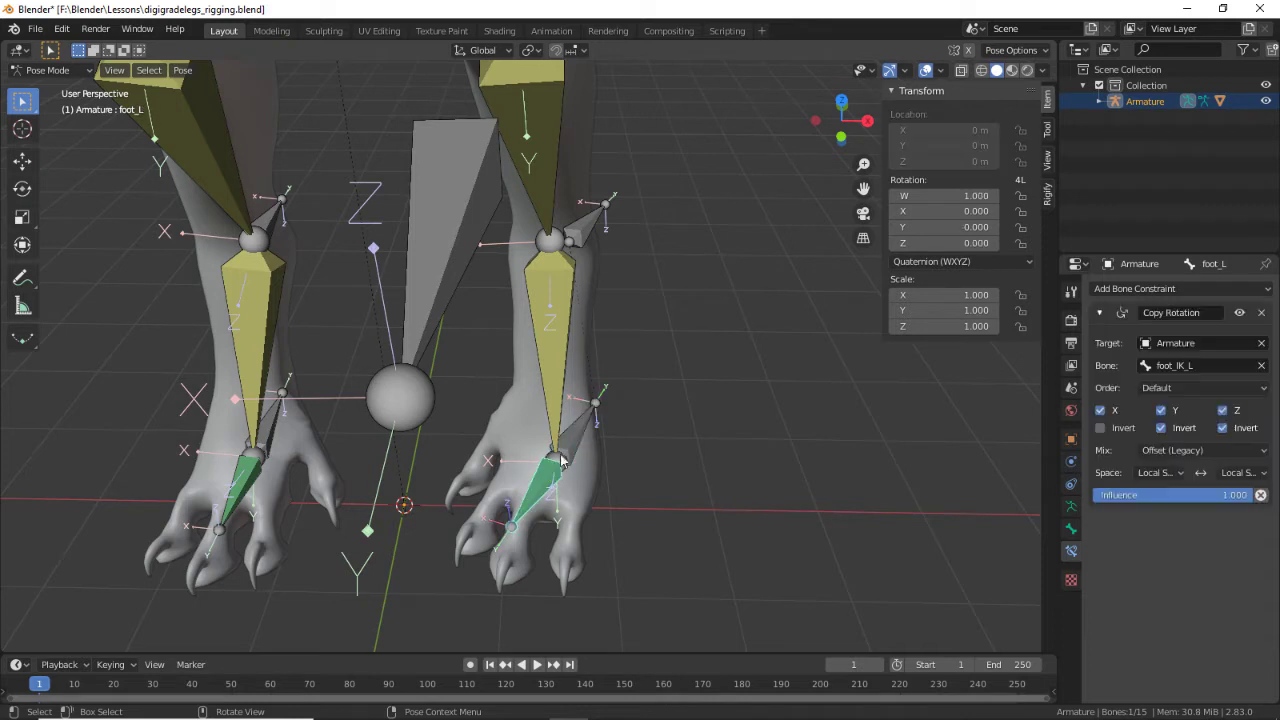
{"action": "key", "text": "ctrl+z"}
{"action": "left_click", "coordinate": [1047, 136]}
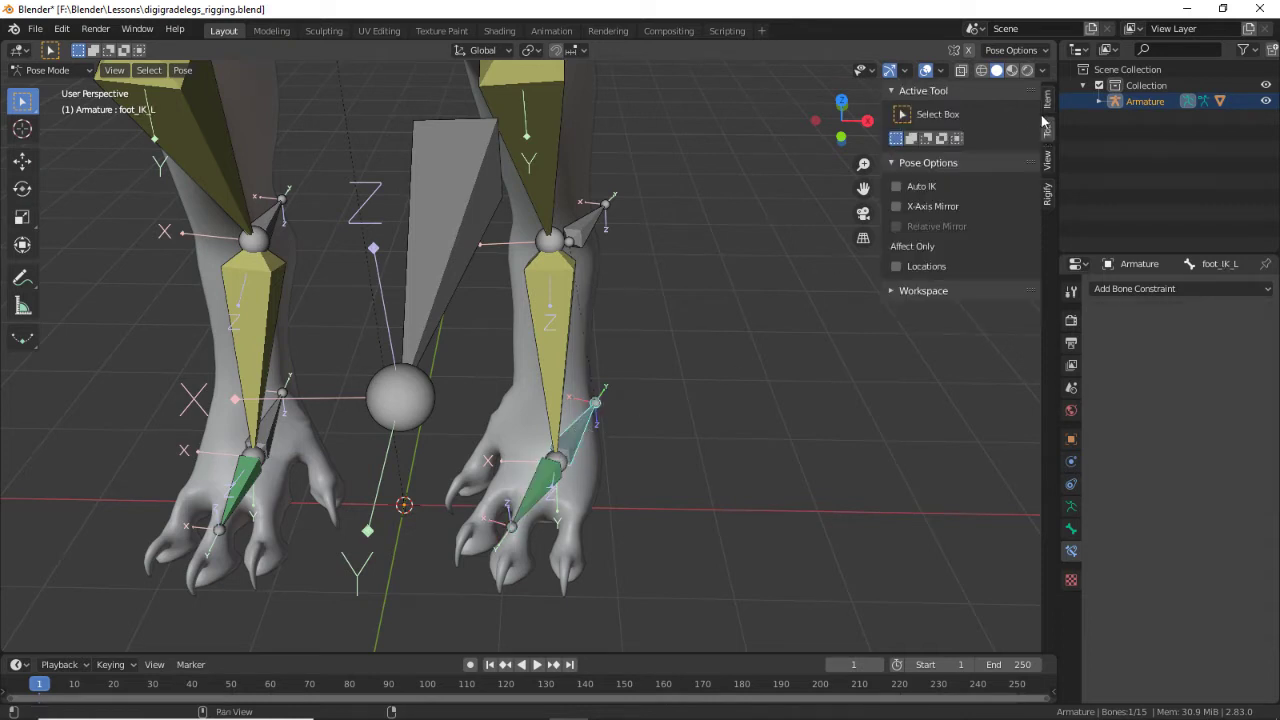
{"action": "left_click", "coordinate": [1046, 112]}
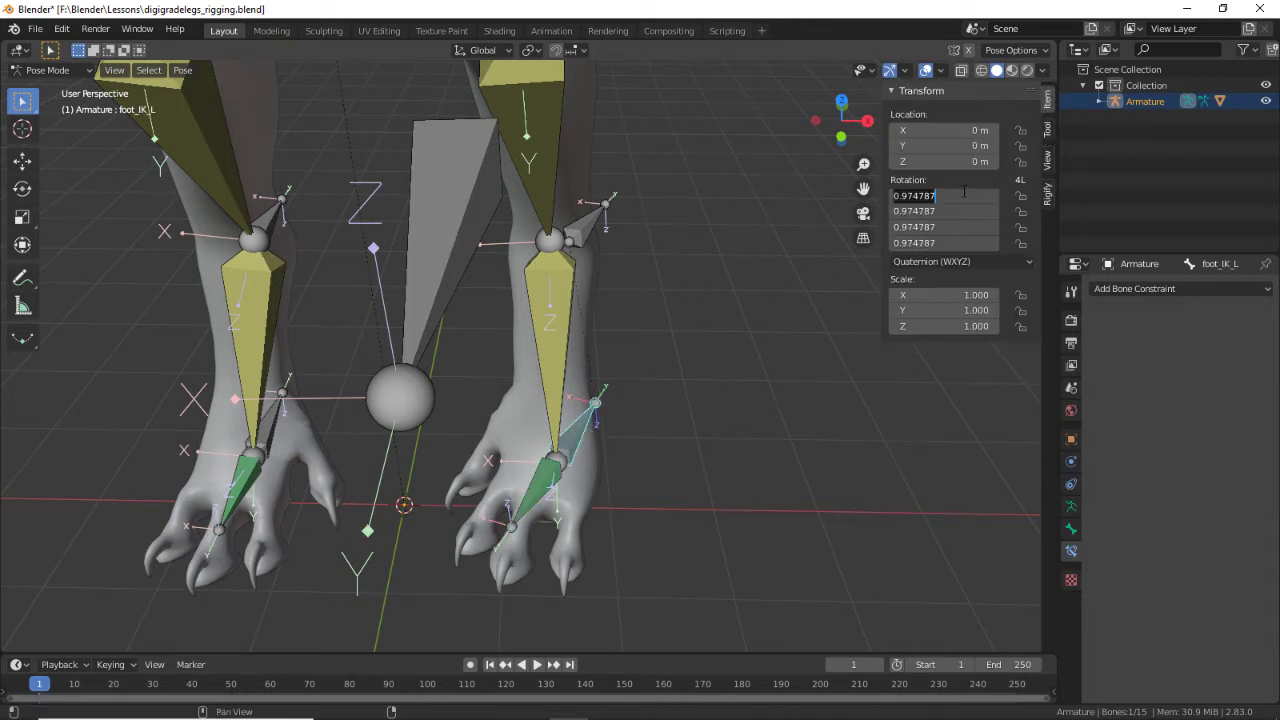
{"action": "key", "text": "Return"}
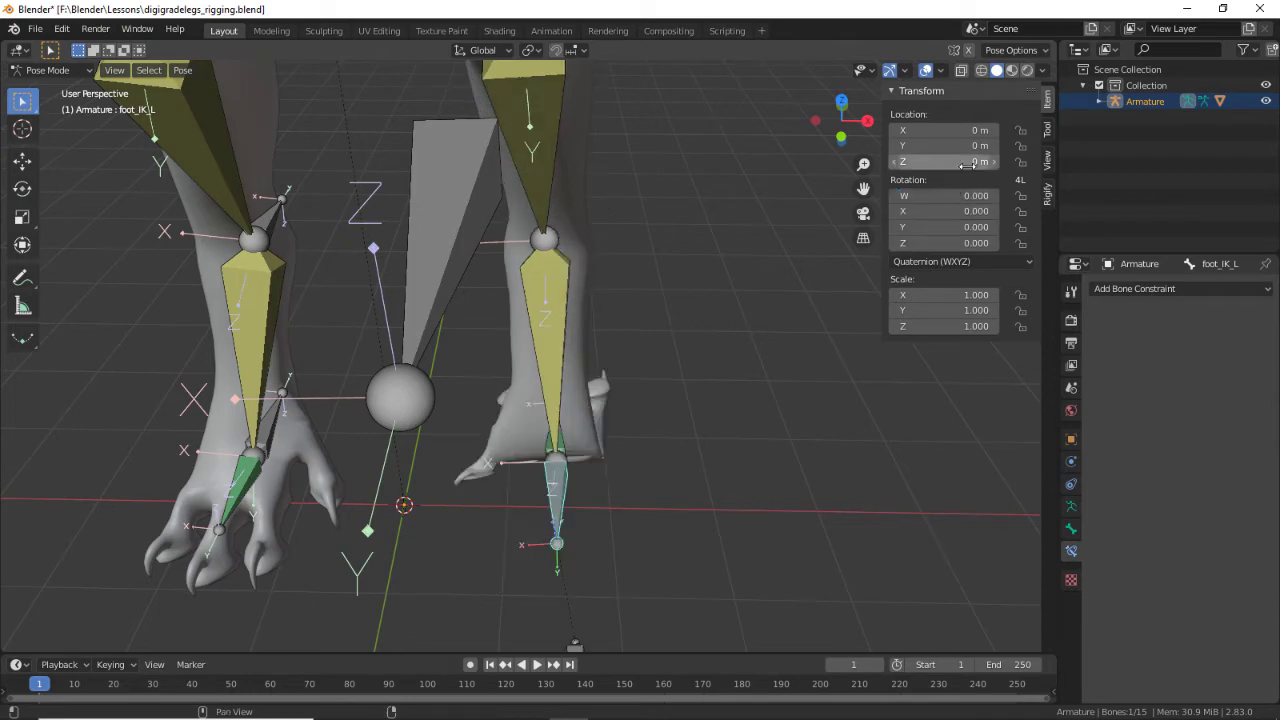
{"action": "key", "text": "Return"}
Step: Test the leg by moving foot_IK_L from a side view, then cancel the move
{"action": "scroll", "coordinate": [686, 407], "scroll_direction": "down", "scroll_amount": 2}
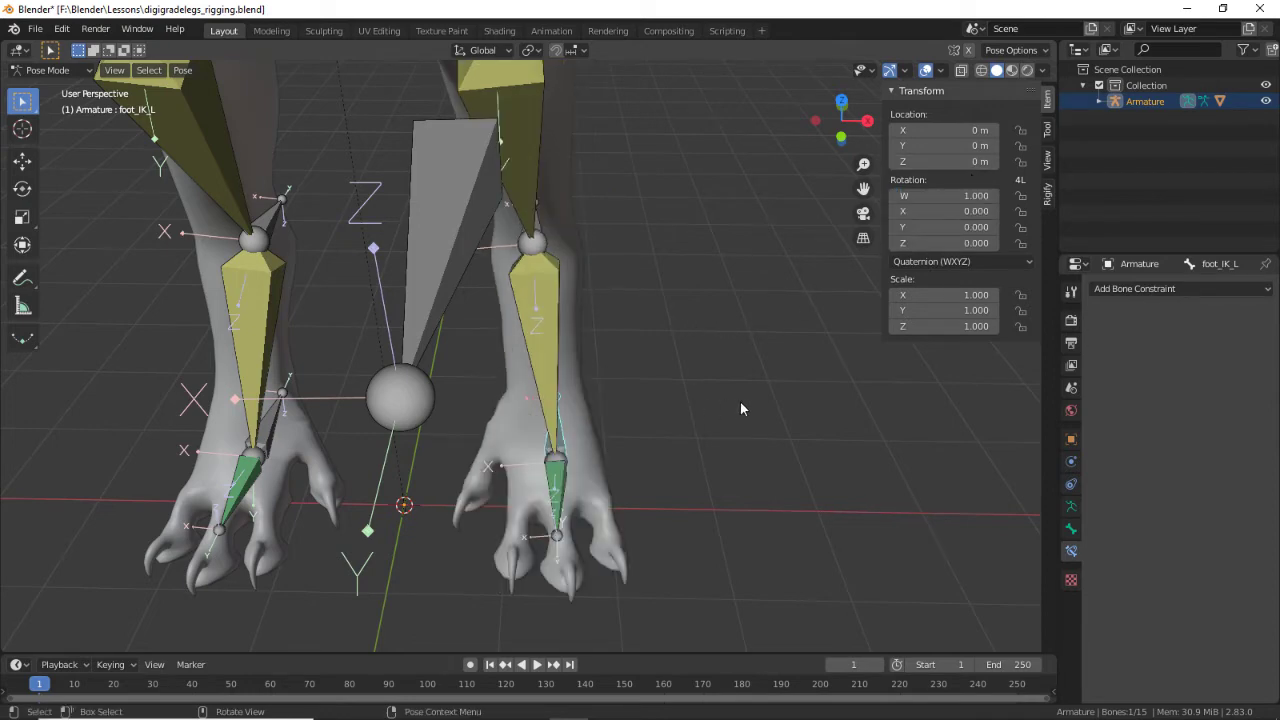
{"action": "middle_click_drag", "start_coordinate": [740, 401], "coordinate": [667, 468]}
{"action": "scroll", "coordinate": [697, 461], "scroll_direction": "down", "scroll_amount": 2}
{"action": "key", "text": "g"}
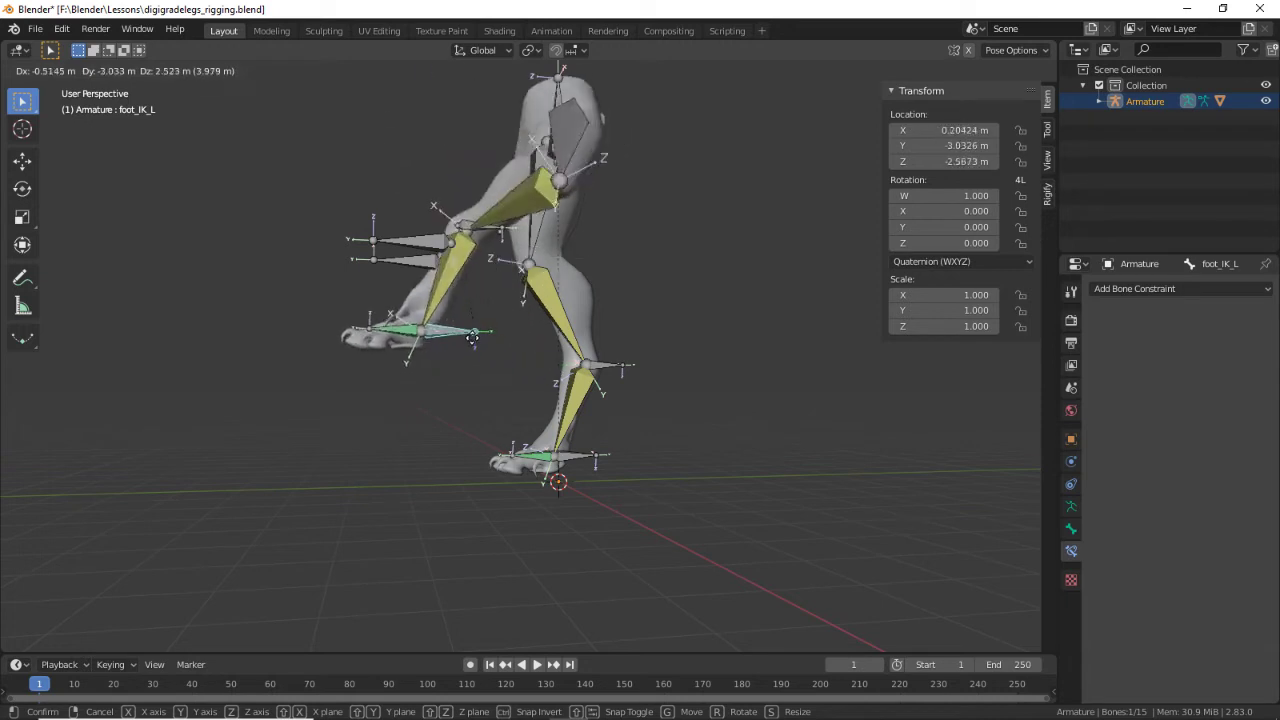
{"action": "right_click", "coordinate": [521, 356]}
Step: Select the knee pole target, trial-move foot_IK_L again without keeping it, and enter Edit Mode
{"action": "middle_click_drag", "start_coordinate": [521, 356], "coordinate": [423, 253]}
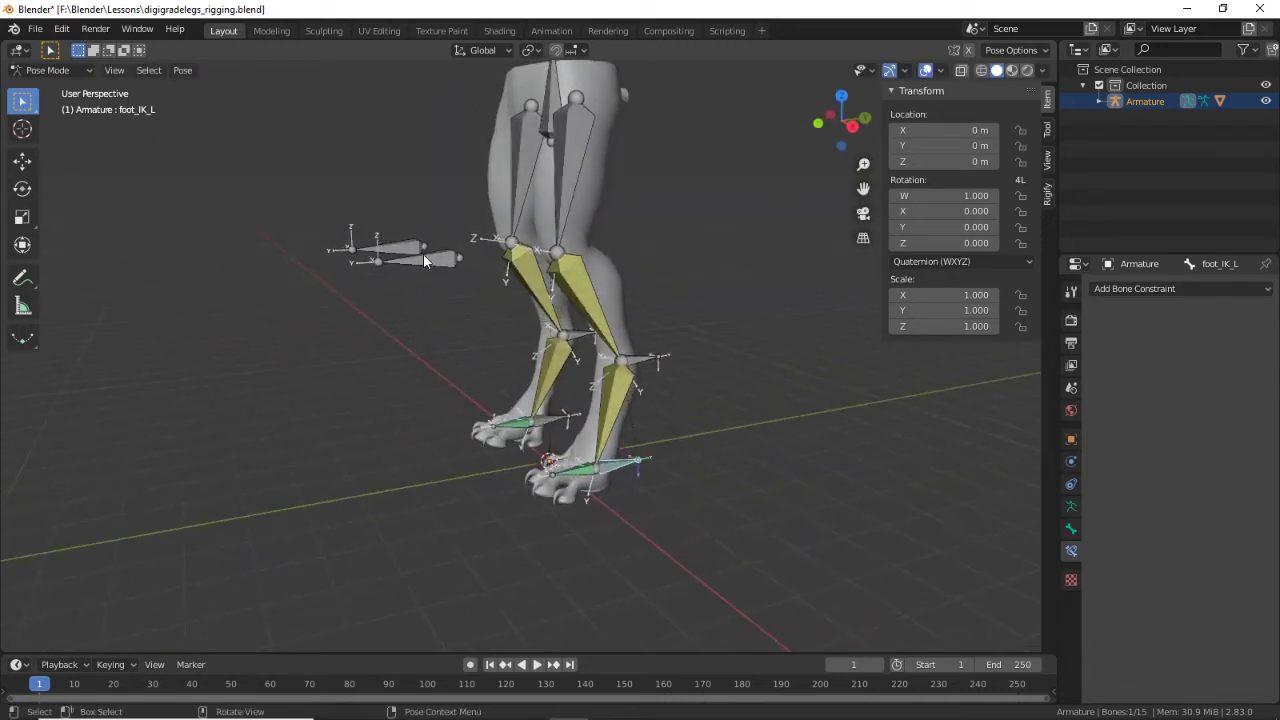
{"action": "left_click", "coordinate": [423, 253]}
{"action": "left_click", "coordinate": [622, 444]}
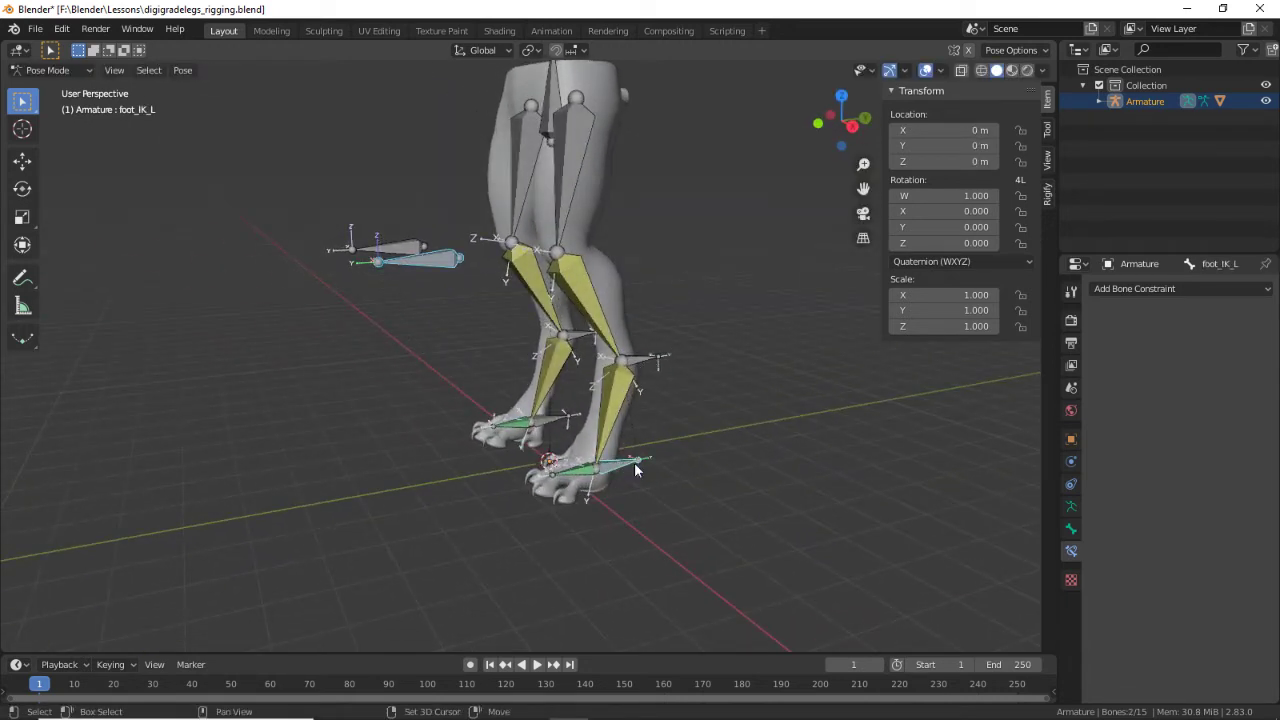
{"action": "middle_click_drag", "start_coordinate": [622, 444], "coordinate": [500, 400]}
{"action": "key", "text": "g"}
{"action": "middle_click_drag", "start_coordinate": [439, 371], "coordinate": [383, 316]}
{"action": "right_click", "coordinate": [540, 447]}
{"action": "key", "text": "Tab"}
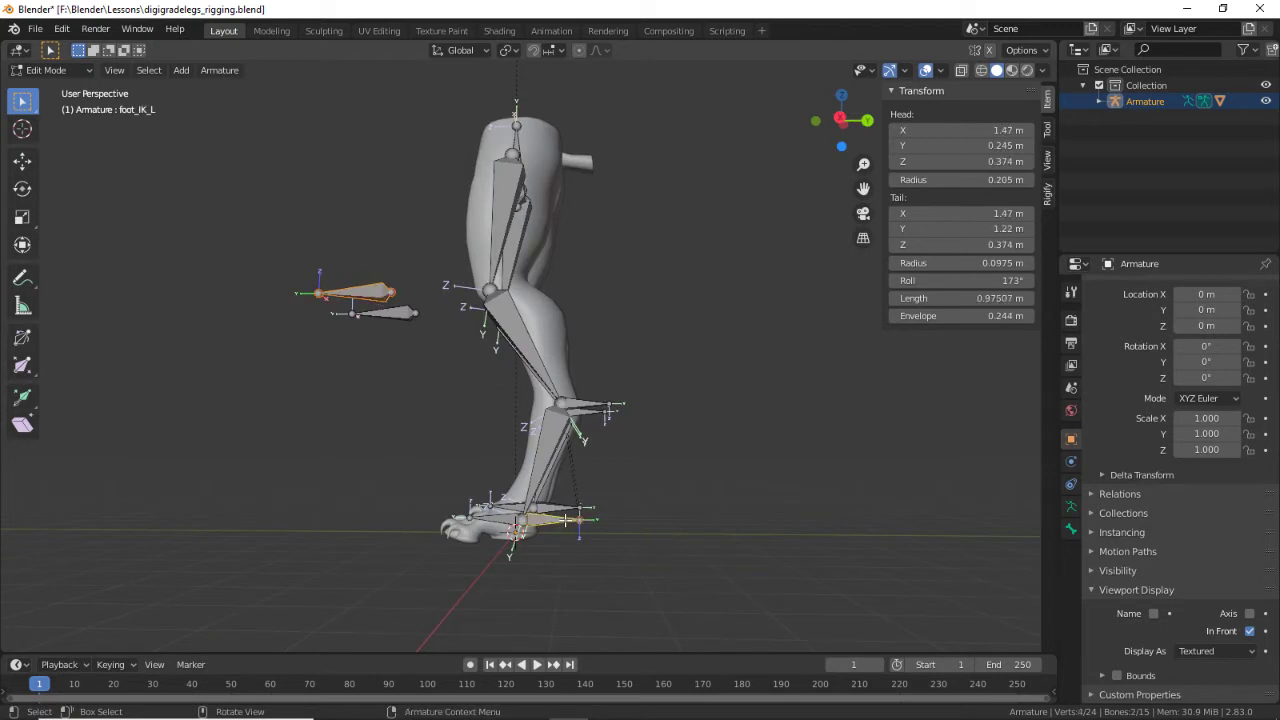
Step: Parent the pole bone to foot_IK_L with Keep Offset
{"action": "key", "text": "ctrl+p"}
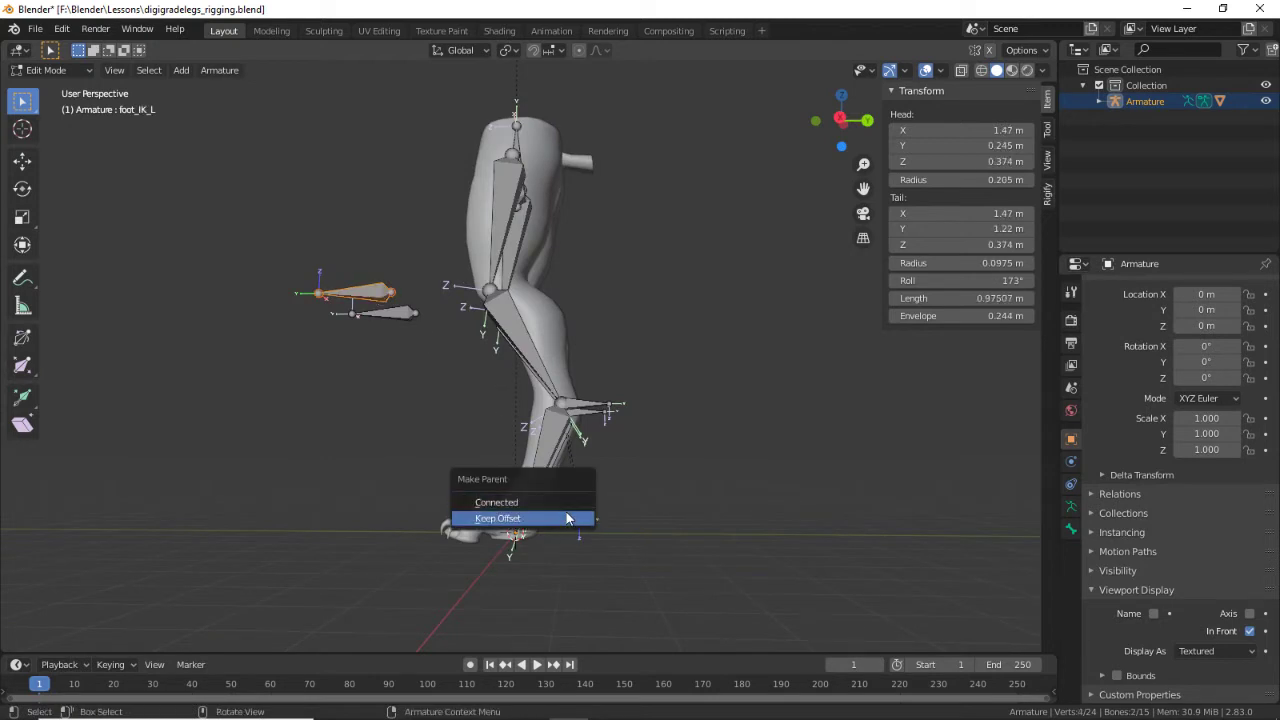
{"action": "left_click", "coordinate": [567, 517]}
{"action": "middle_click_drag", "start_coordinate": [375, 421], "coordinate": [540, 503]}
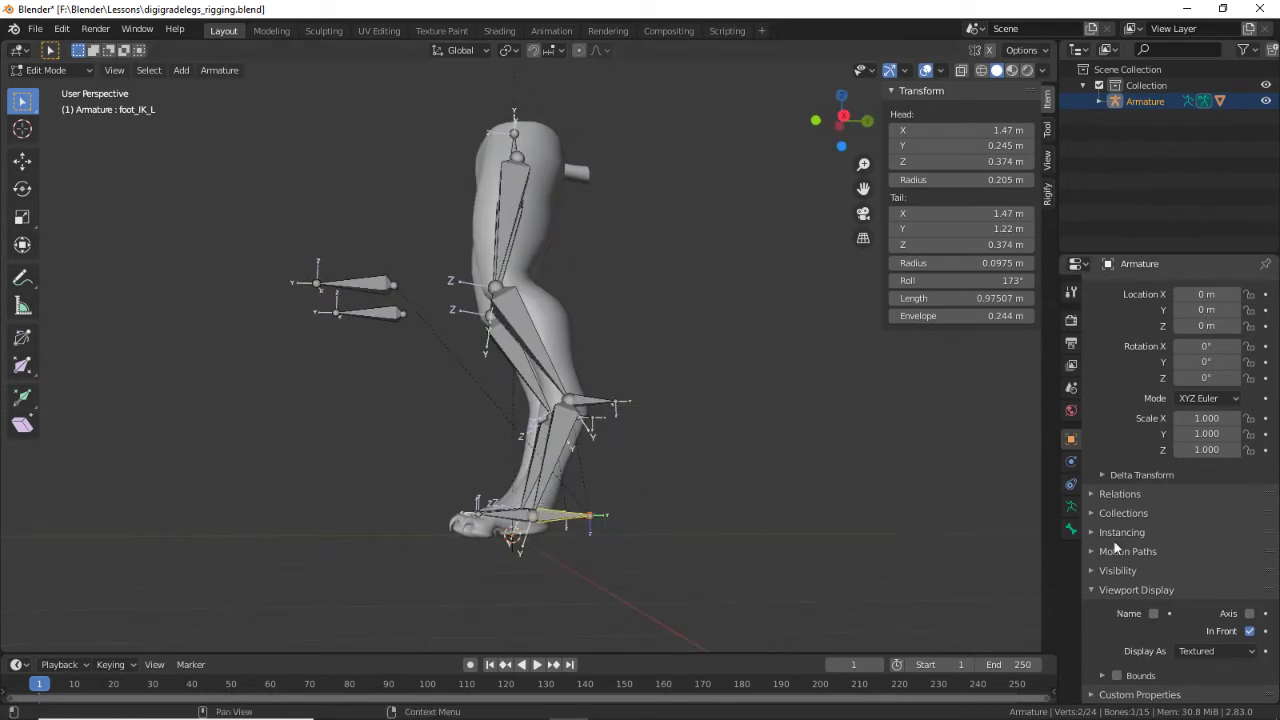
Step: Untick Axes in the Armature display settings and return to Pose Mode to test foot_IK_L
{"action": "left_click", "coordinate": [1071, 507]}
{"action": "left_click", "coordinate": [1143, 571]}
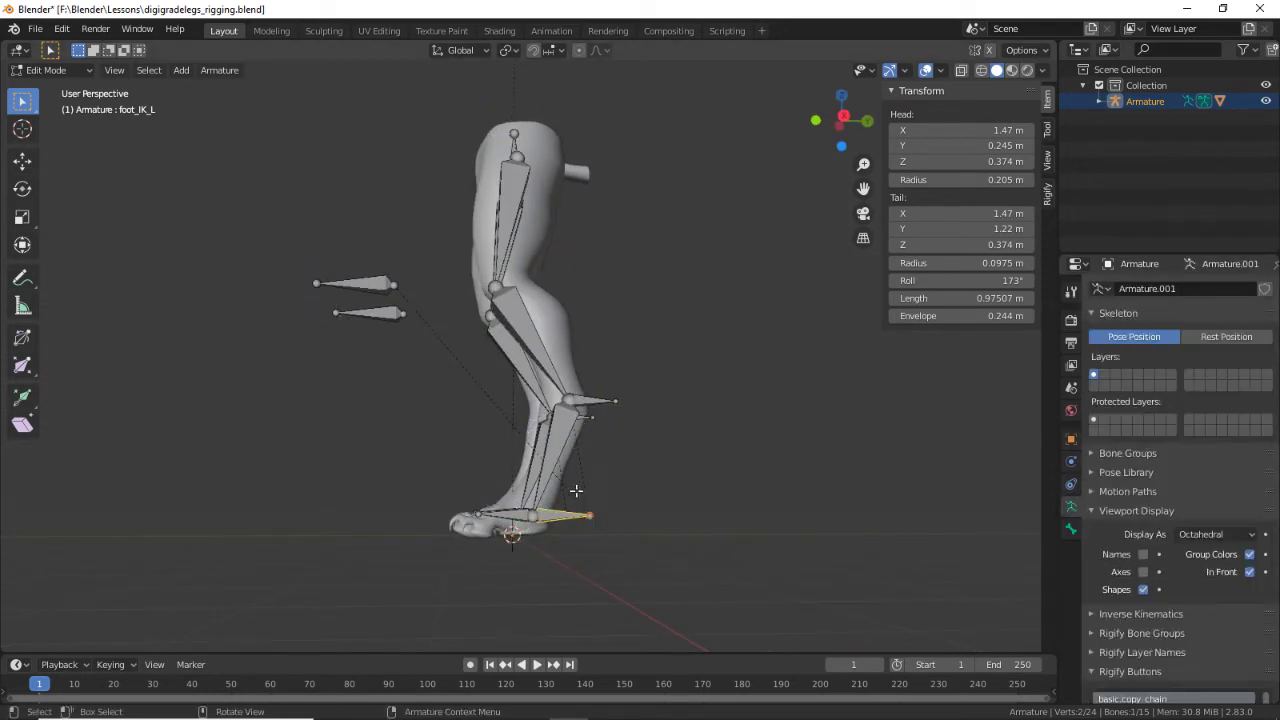
{"action": "middle_click_drag", "start_coordinate": [680, 530], "coordinate": [479, 525]}
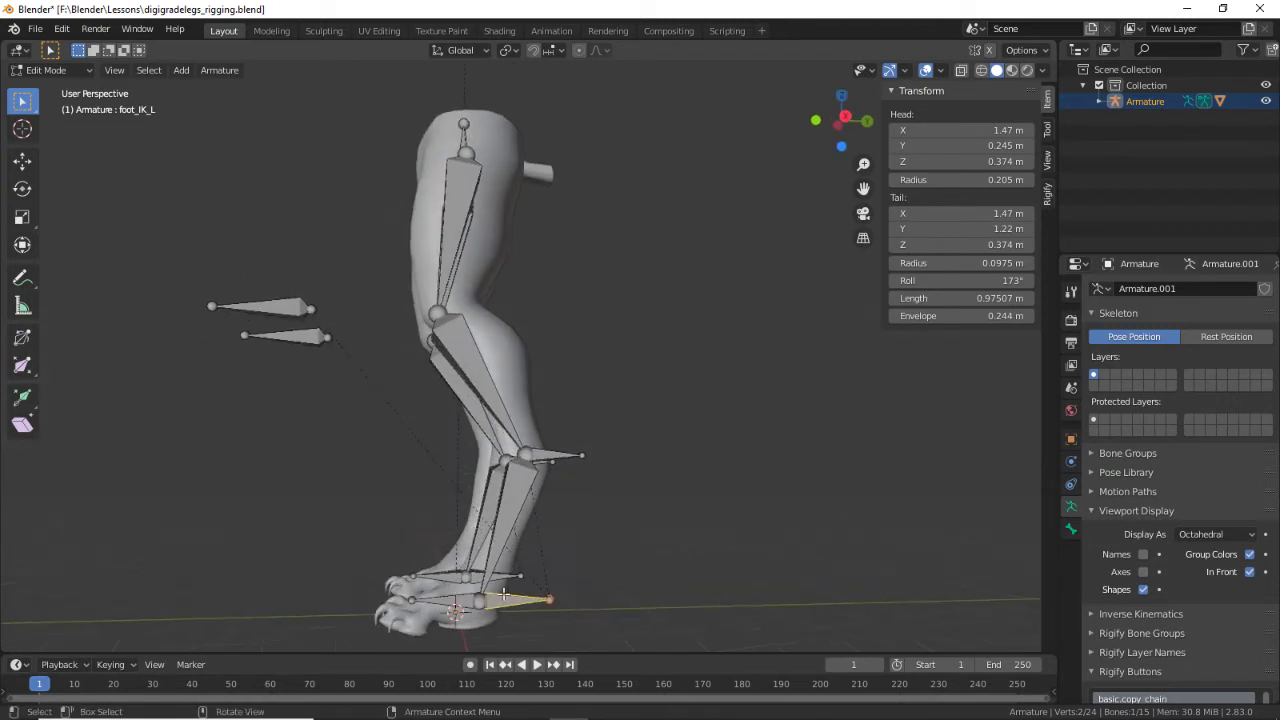
{"action": "key", "text": "ctrl+Tab"}
{"action": "key", "text": "g"}
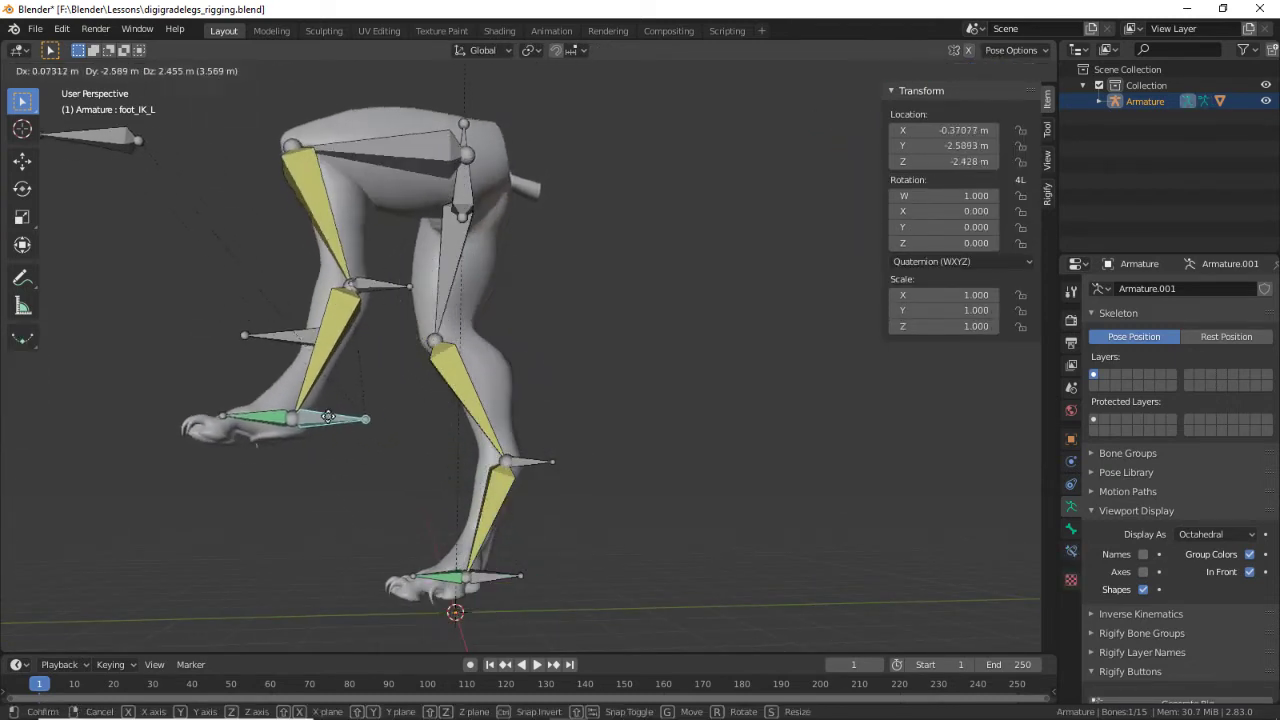
{"action": "key", "text": "Escape"}
{"action": "middle_click_drag", "start_coordinate": [560, 540], "coordinate": [654, 643]}
{"action": "key", "text": "r"}
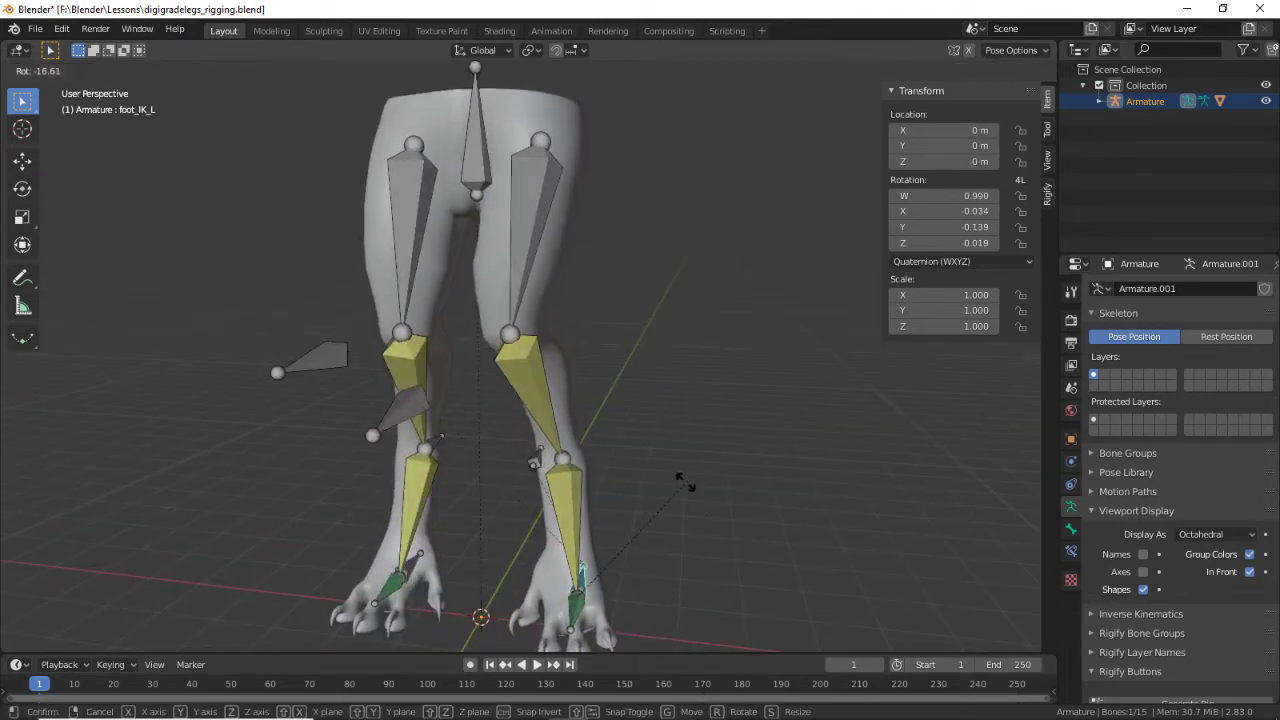
{"action": "key", "text": "z"}
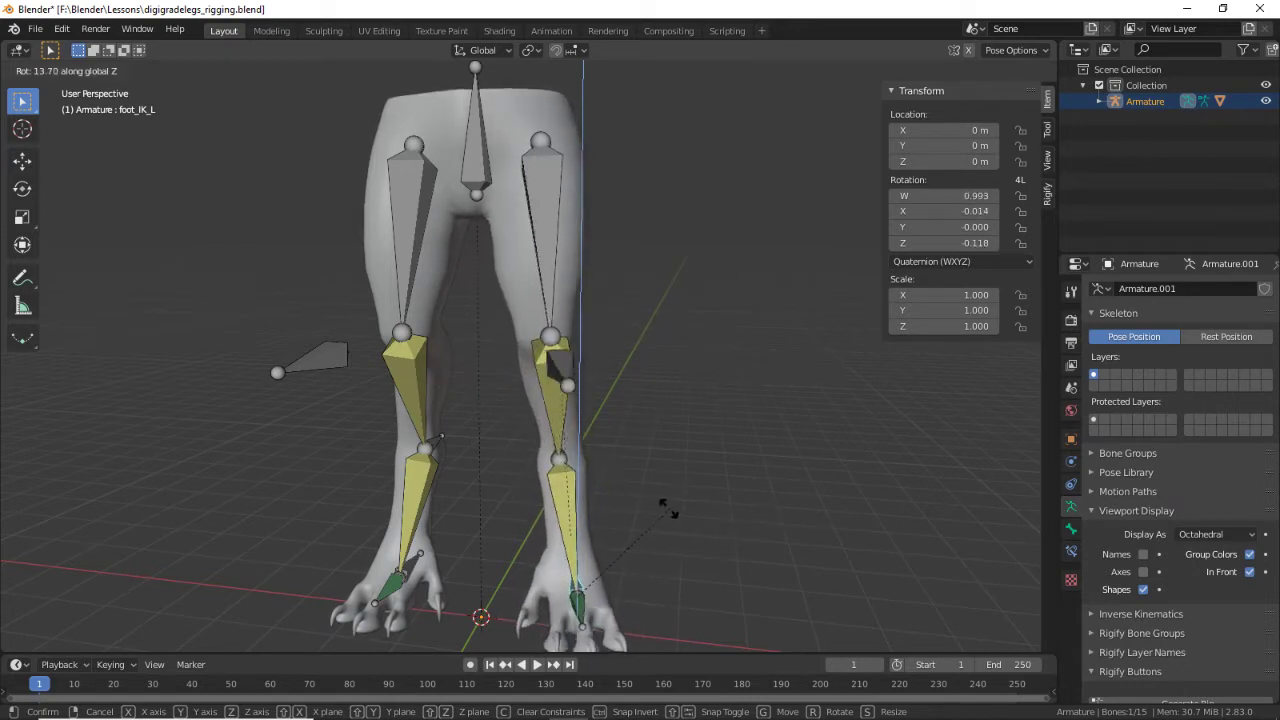
{"action": "left_click", "coordinate": [640, 507]}
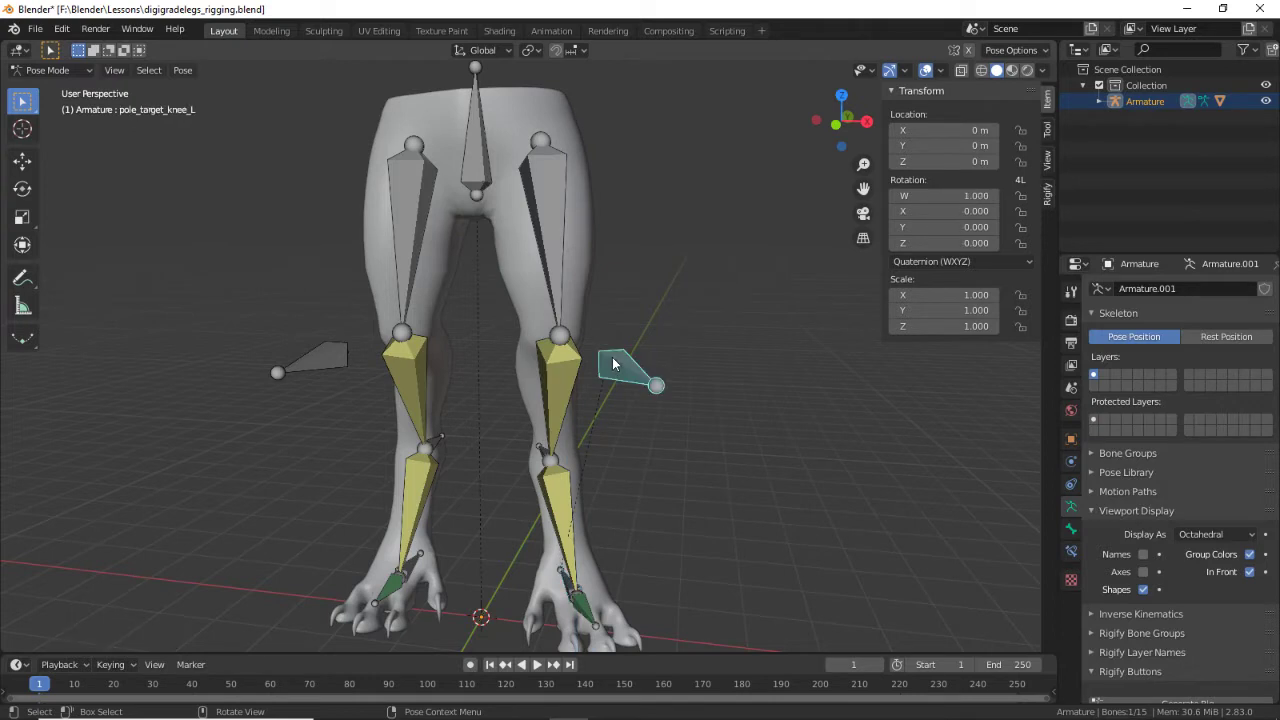
{"action": "key", "text": "g"}
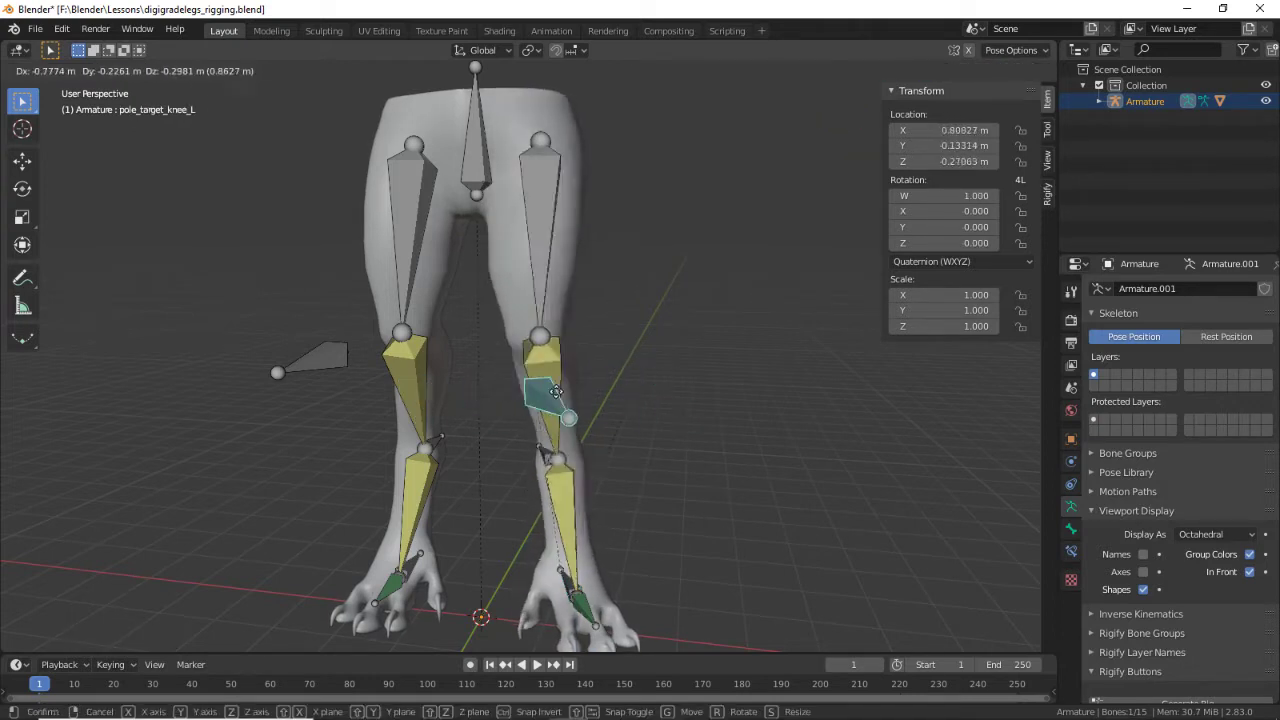
{"action": "left_click", "coordinate": [650, 362]}
{"action": "key", "text": "ctrl+z"}
{"action": "key", "text": "ctrl+z"}
{"action": "scroll", "coordinate": [744, 398], "scroll_direction": "down", "scroll_amount": 2}
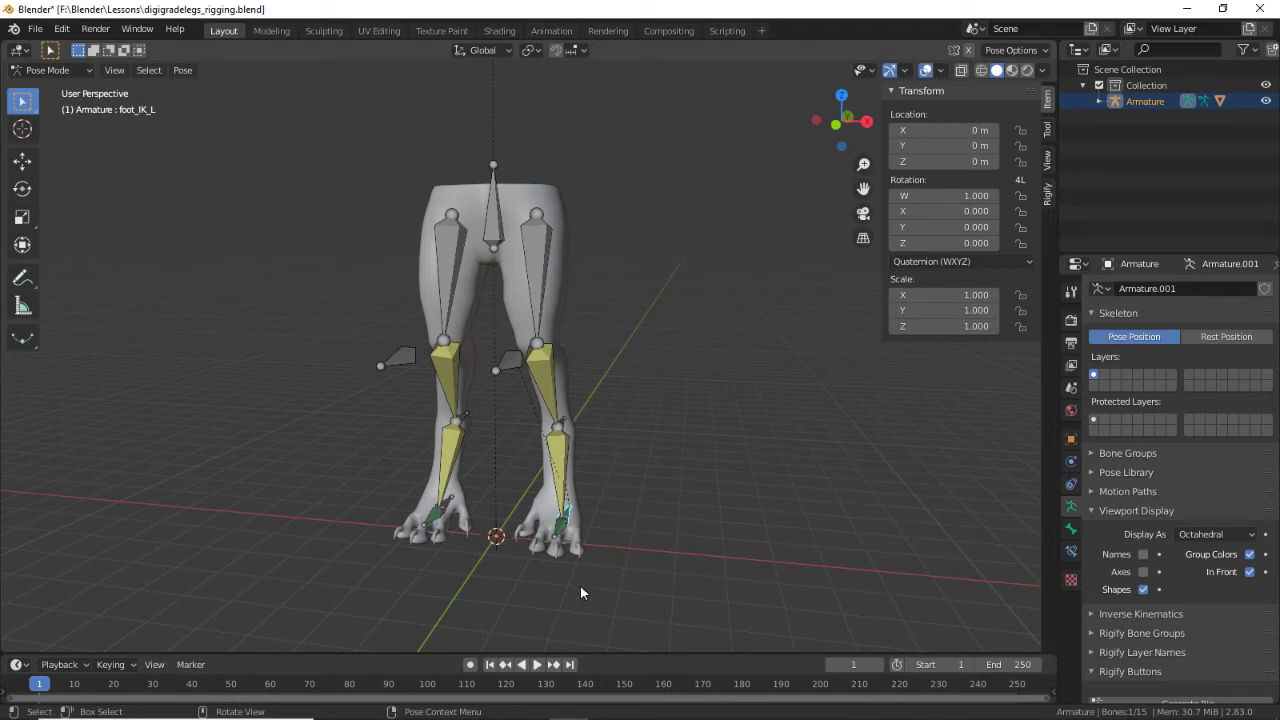
Step: Hide viewport overlays and test the leg by moving and rotating the foot control, cancelling the rotation
{"action": "middle_click_drag", "start_coordinate": [649, 350], "coordinate": [700, 350]}
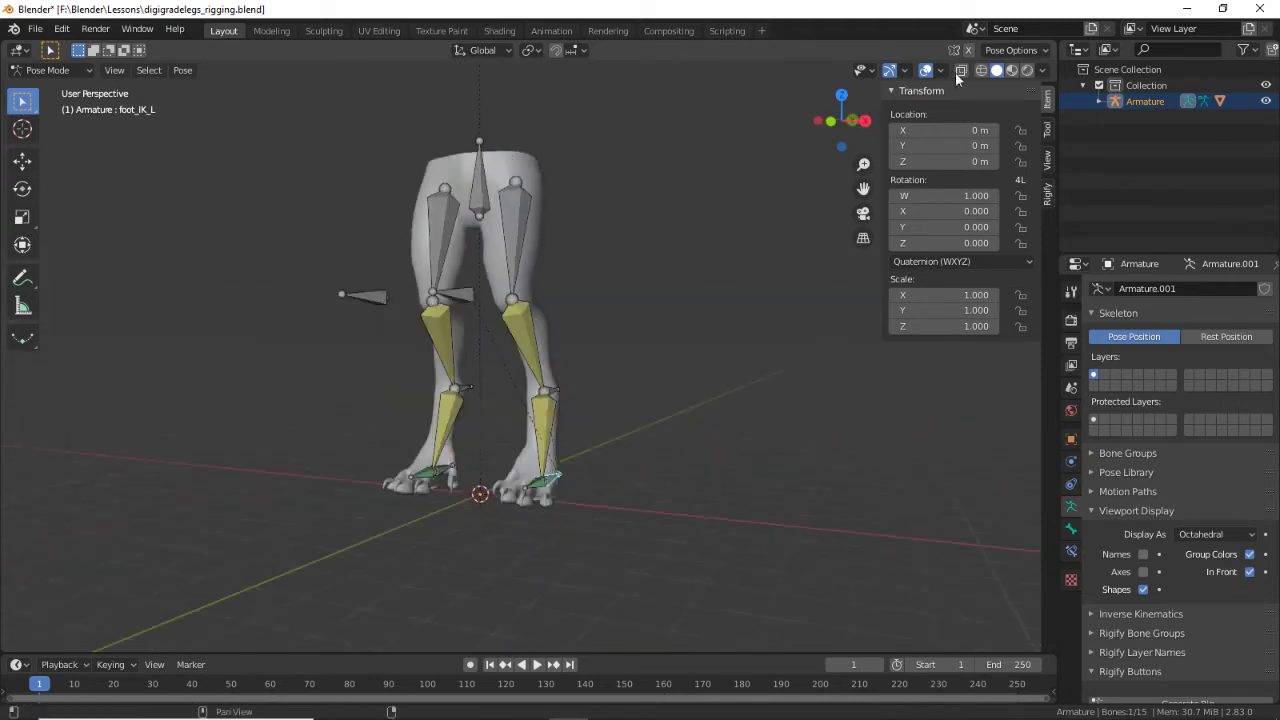
{"action": "middle_click_drag", "start_coordinate": [648, 246], "coordinate": [680, 250]}
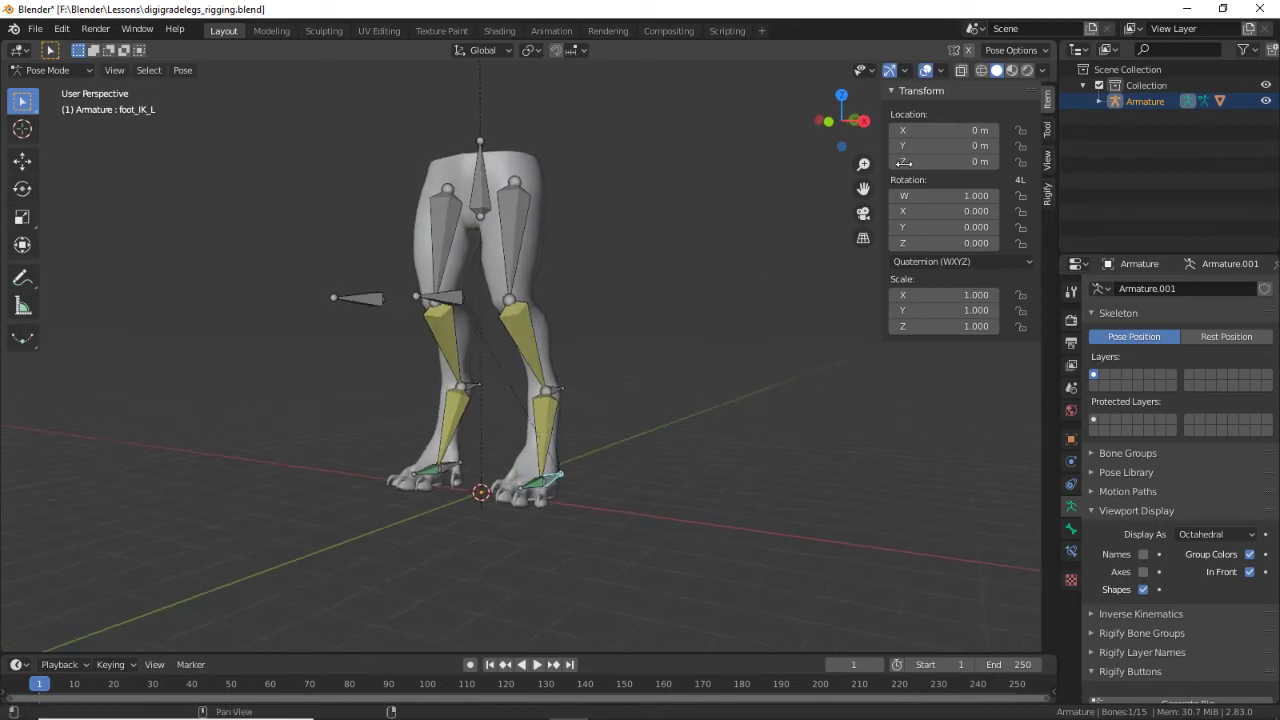
{"action": "left_click", "coordinate": [926, 70]}
{"action": "key", "text": "g"}
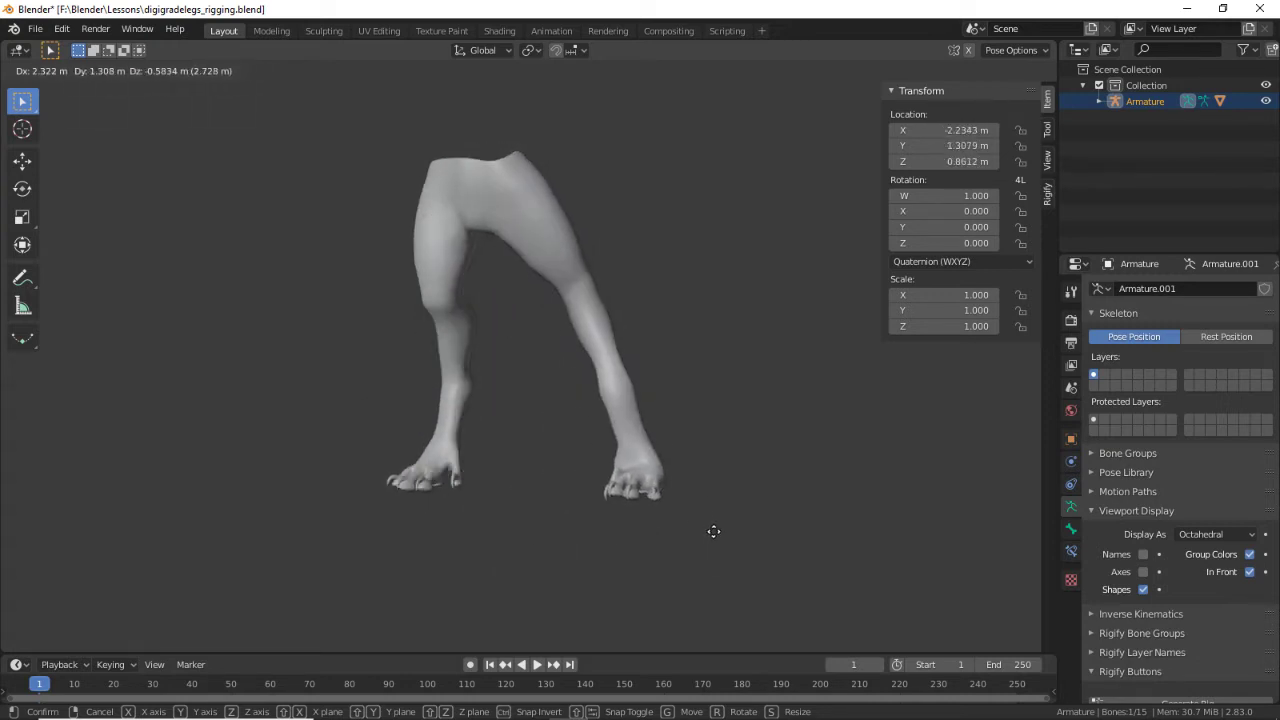
{"action": "left_click", "coordinate": [766, 457]}
{"action": "key", "text": "r"}
{"action": "key", "text": "r"}
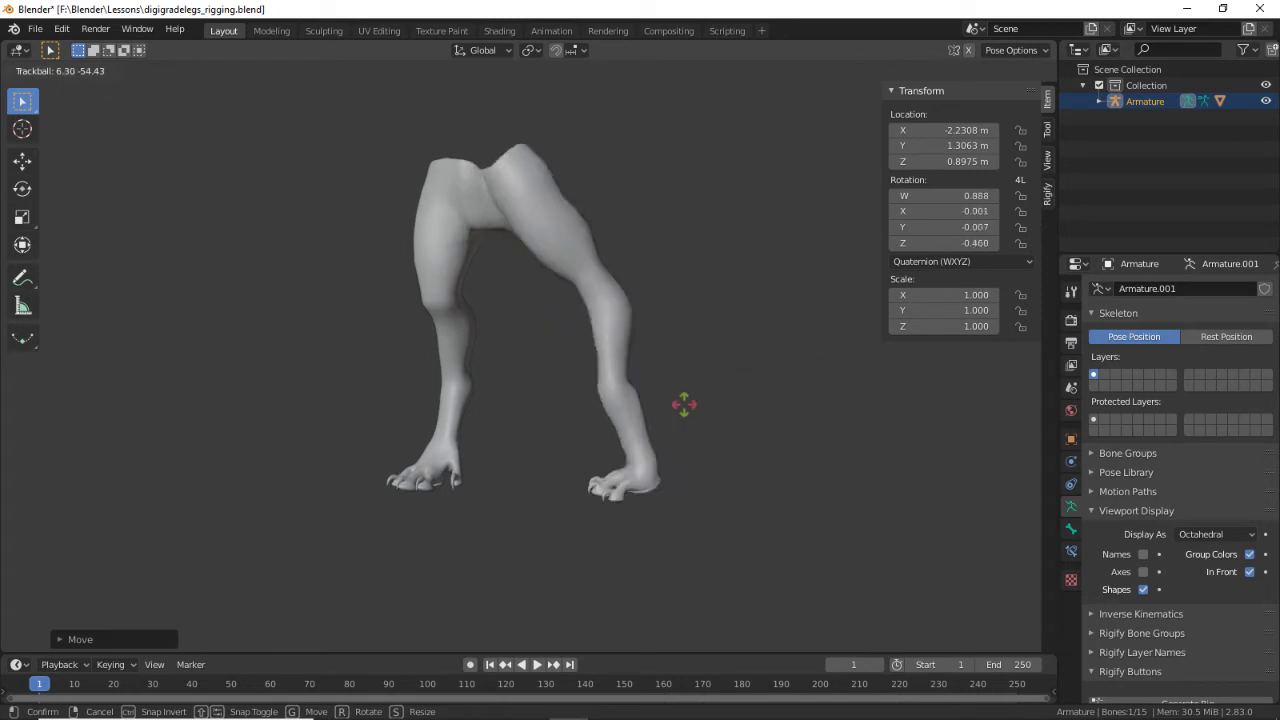
{"action": "right_click", "coordinate": [660, 362]}
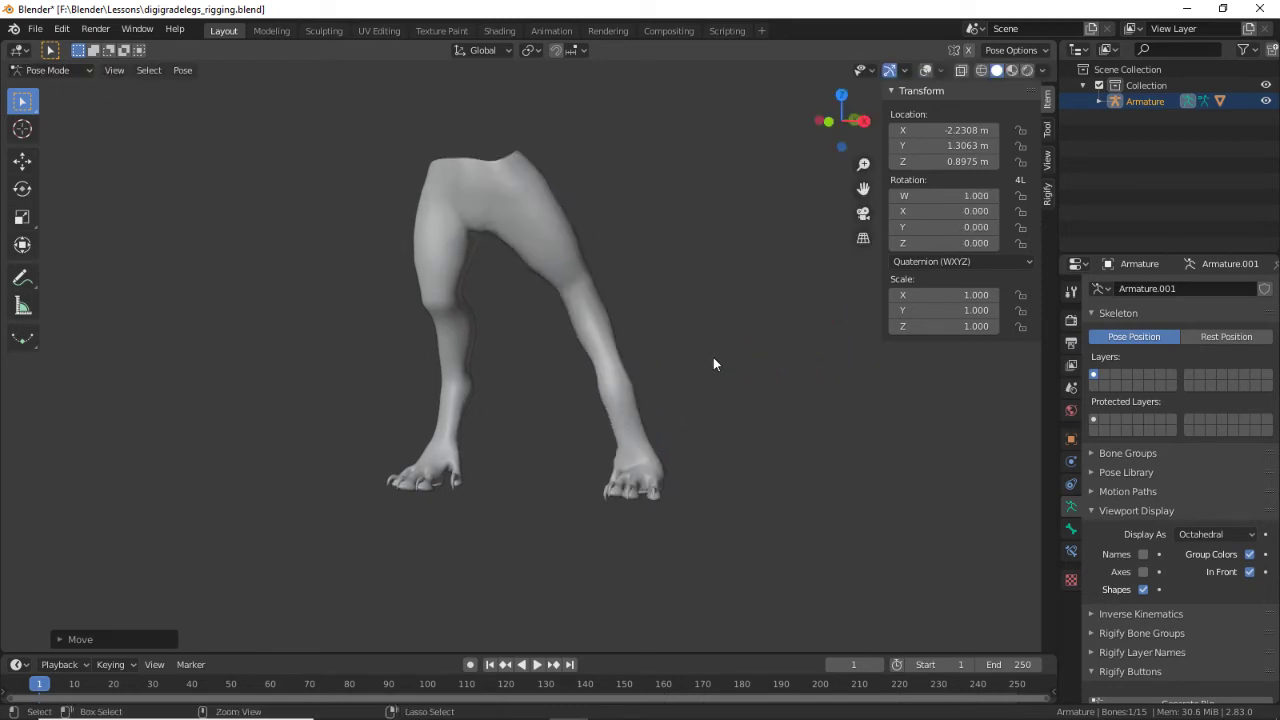
Step: Clear the pose back to rest, enter Edit Mode and show the viewport overlays again
{"action": "key", "text": "alt+g"}
{"action": "key", "text": "Tab"}
{"action": "middle_click_drag", "start_coordinate": [626, 343], "coordinate": [579, 373]}
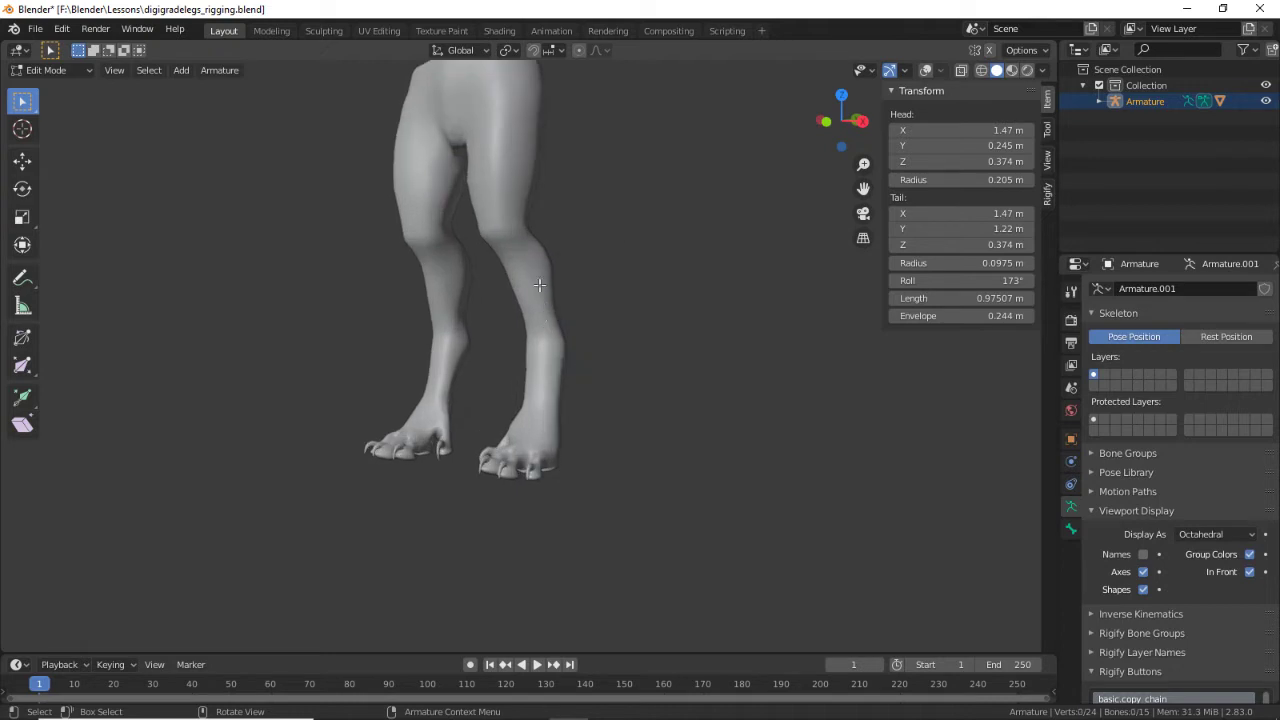
{"action": "left_click", "coordinate": [926, 71]}
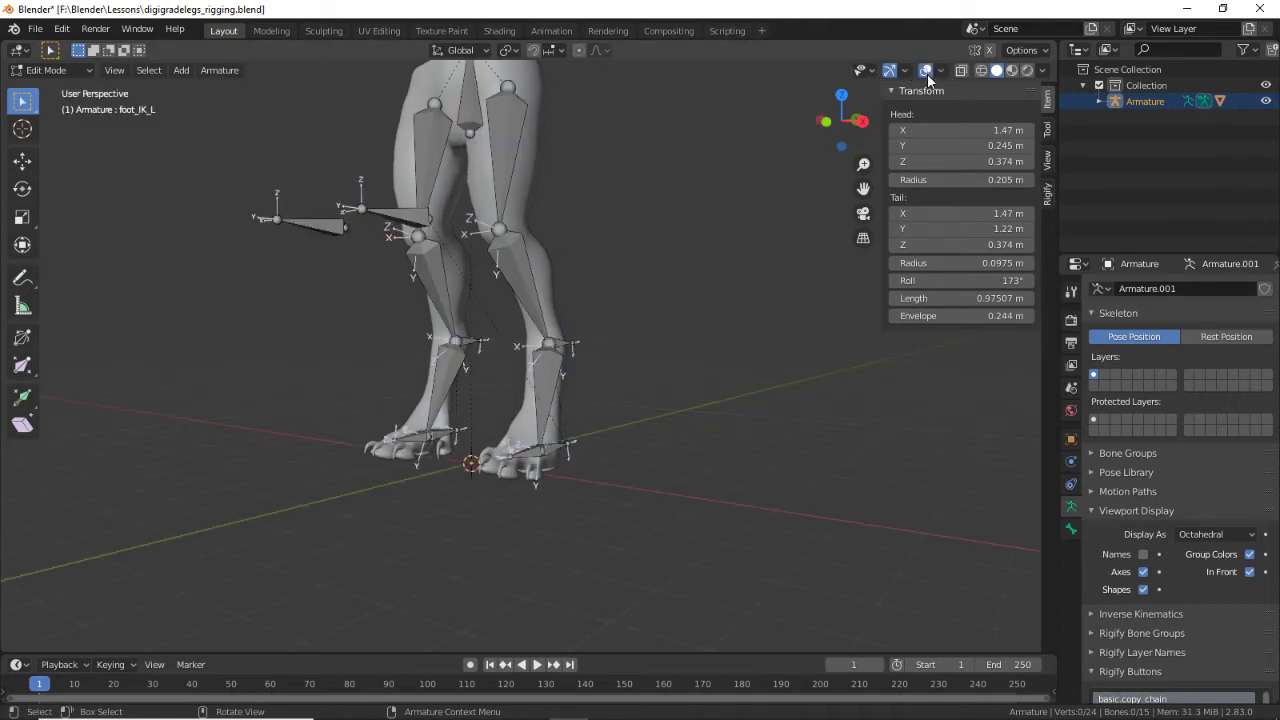
{"action": "middle_click_drag", "start_coordinate": [517, 358], "coordinate": [732, 496]}
{"action": "scroll", "coordinate": [683, 528], "scroll_direction": "up", "scroll_amount": 4}
{"action": "scroll", "coordinate": [732, 496], "scroll_direction": "down", "scroll_amount": 2}
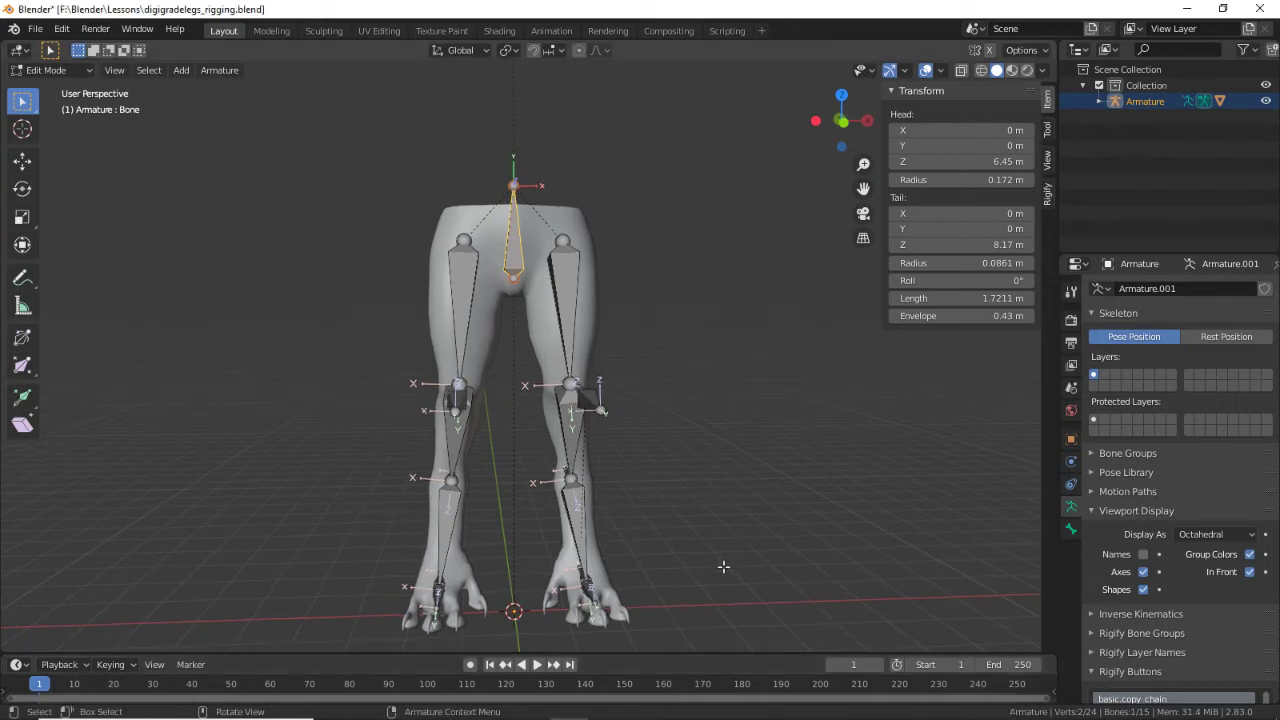
Step: Select all bones in Pose Mode, switch to Object Mode and delete the old armature
{"action": "middle_click_drag", "start_coordinate": [723, 566], "coordinate": [778, 548]}
{"action": "left_click", "coordinate": [702, 530]}
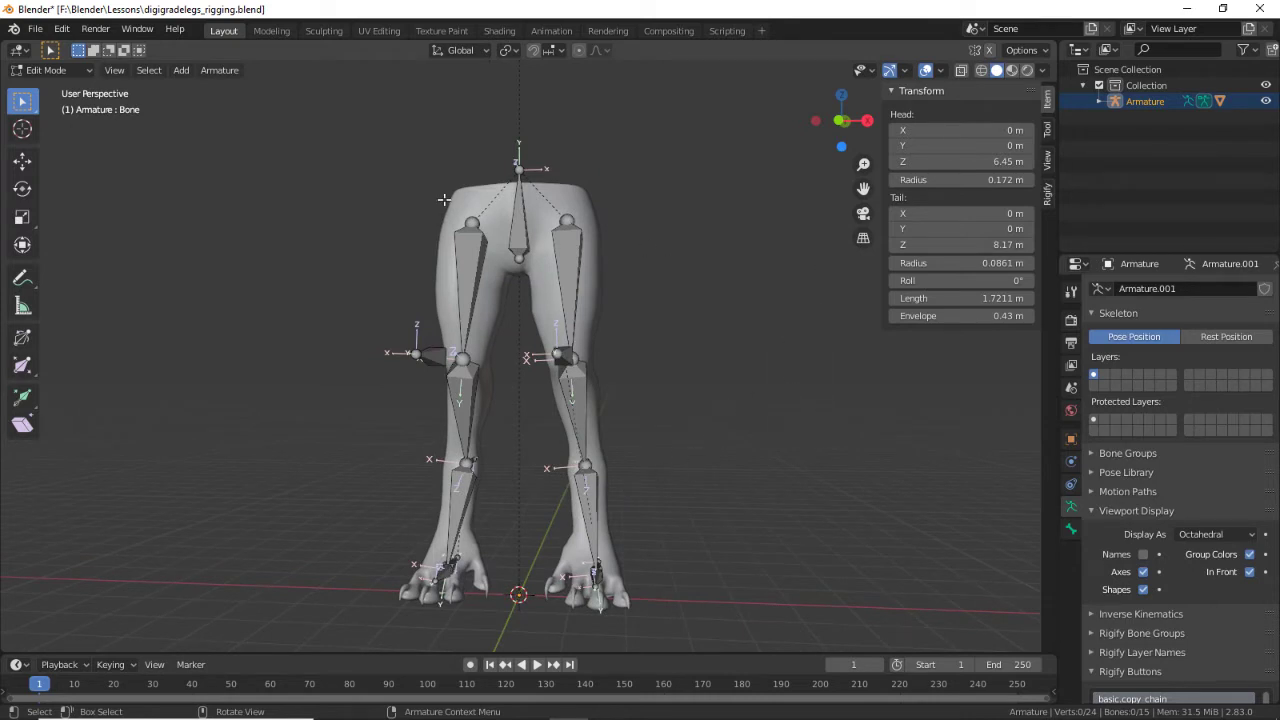
{"action": "key", "text": "ctrl+Tab"}
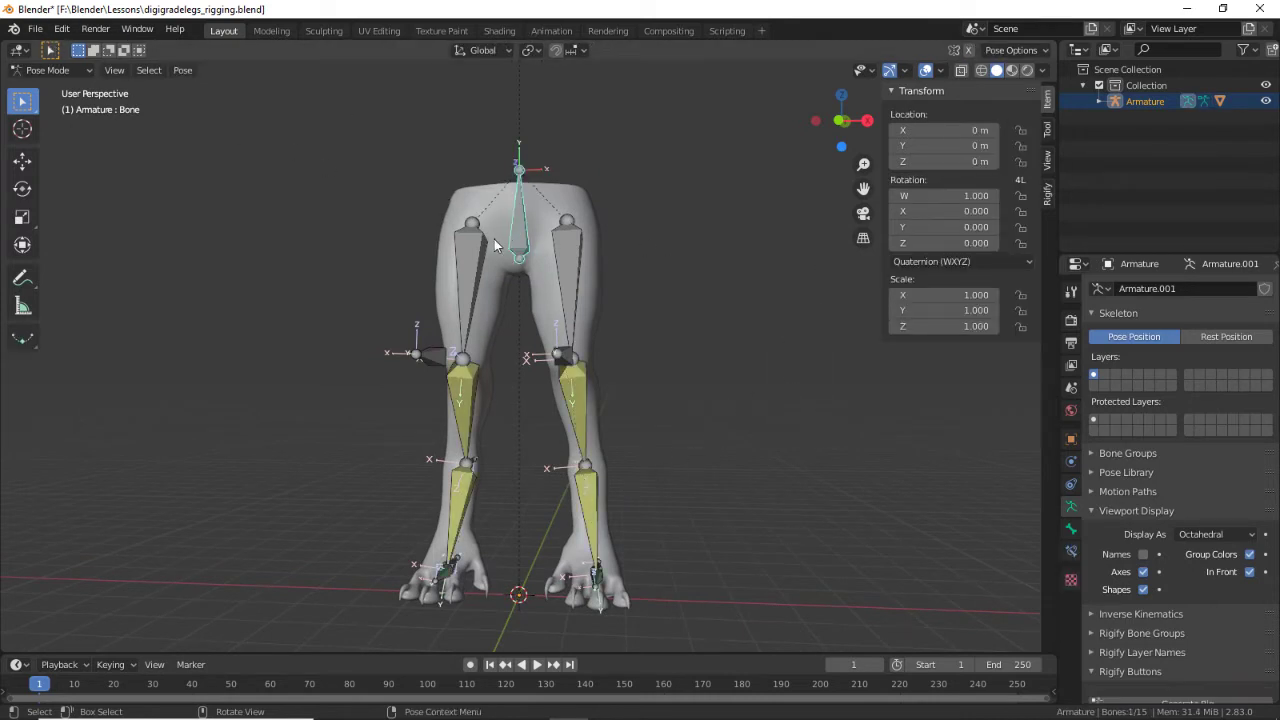
{"action": "key", "text": "a"}
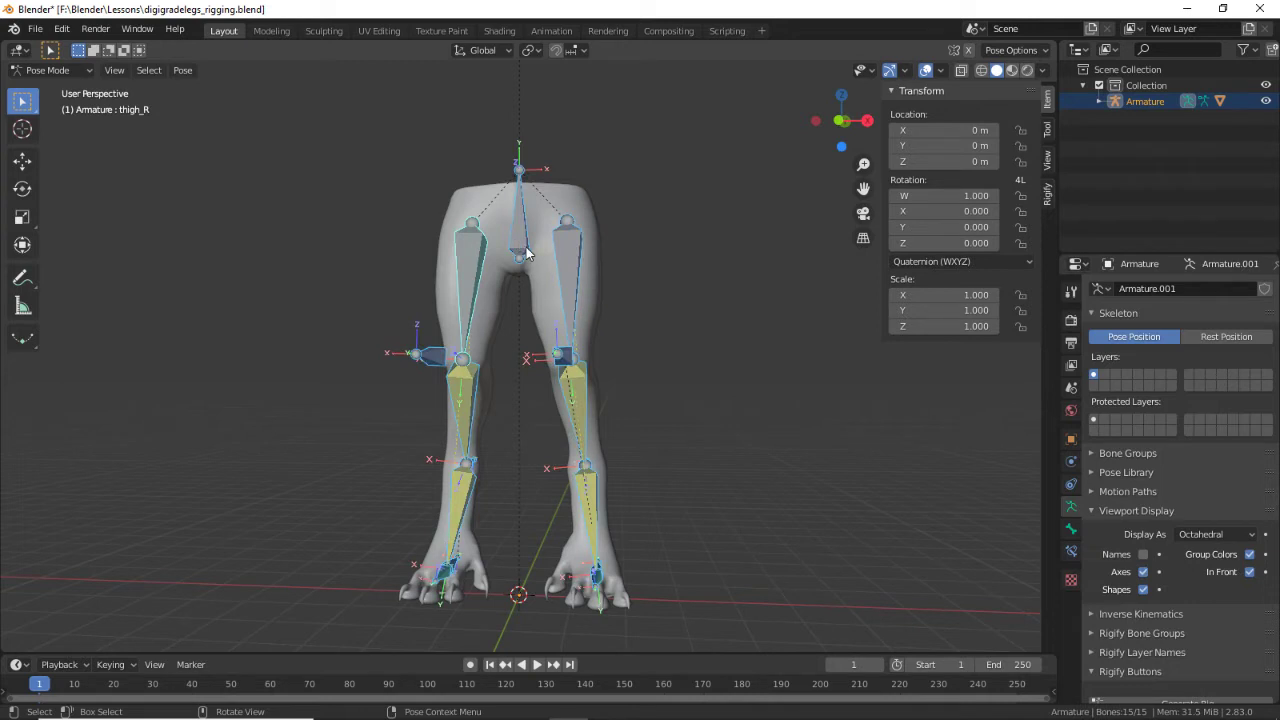
{"action": "left_click", "coordinate": [47, 70]}
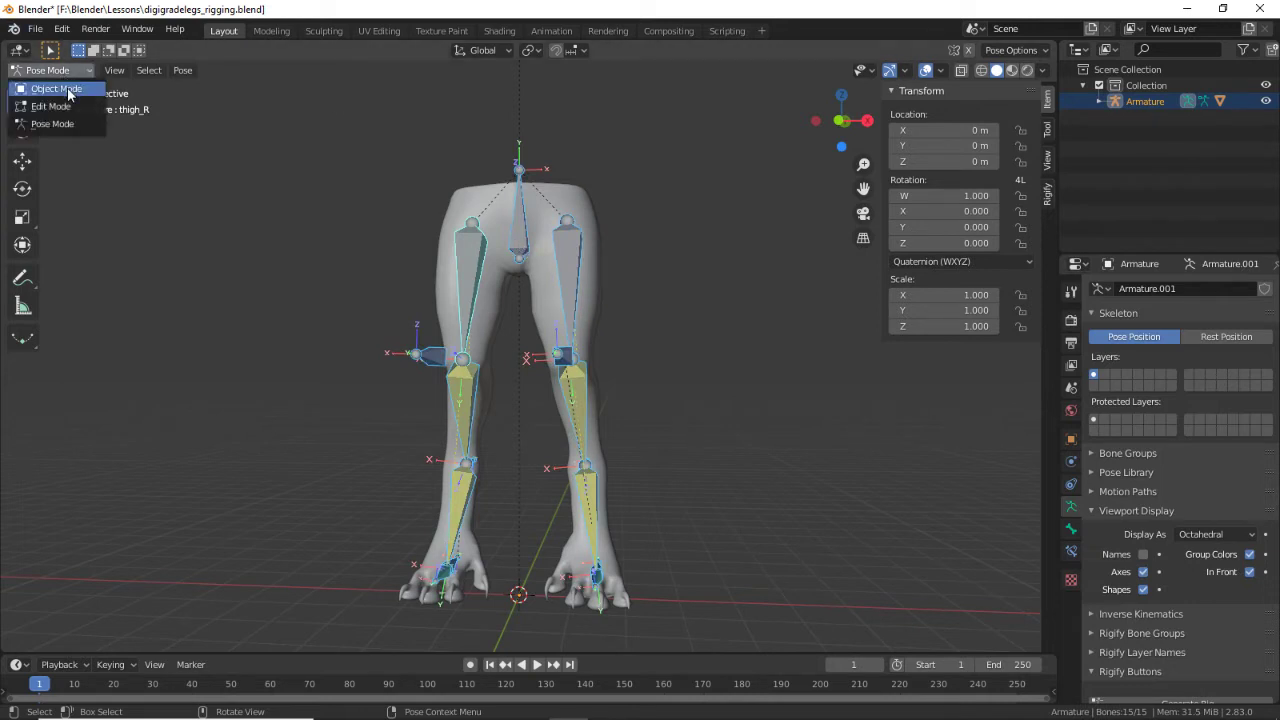
{"action": "left_click", "coordinate": [55, 88]}
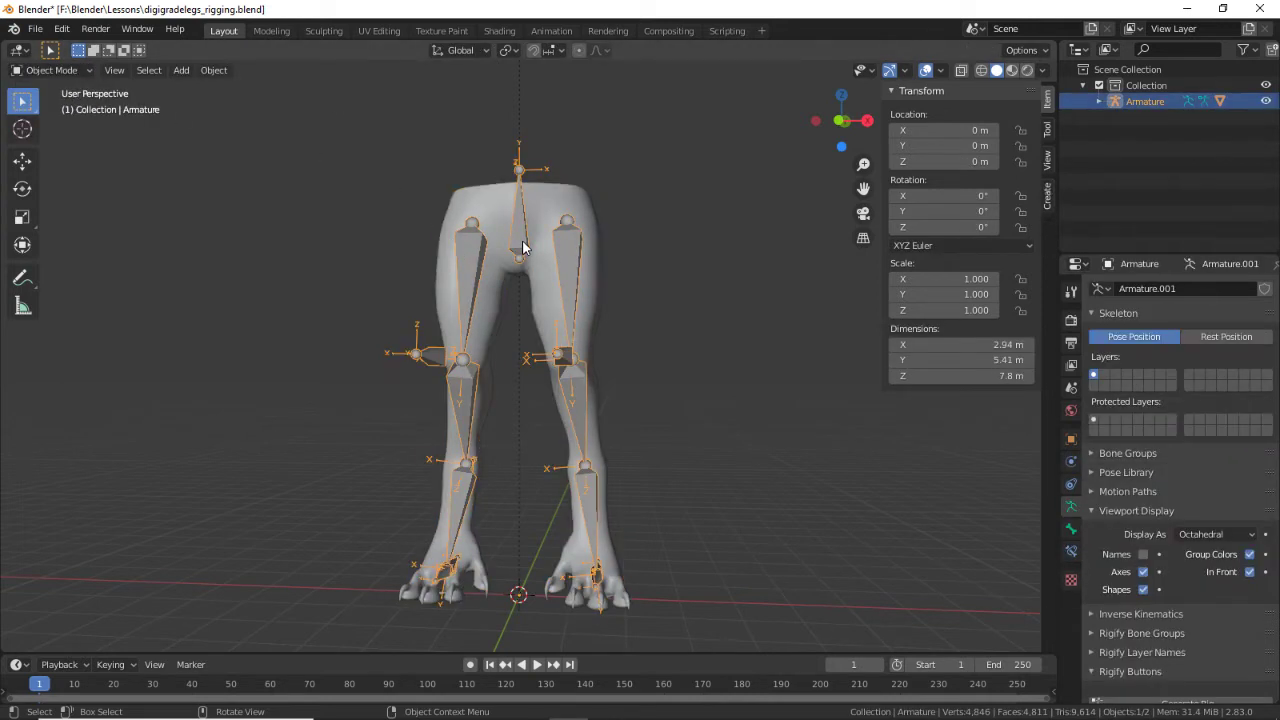
{"action": "key", "text": "Delete"}
Step: Remove all three vertex groups from the Mawdle legs mesh
{"action": "left_click", "coordinate": [584, 244]}
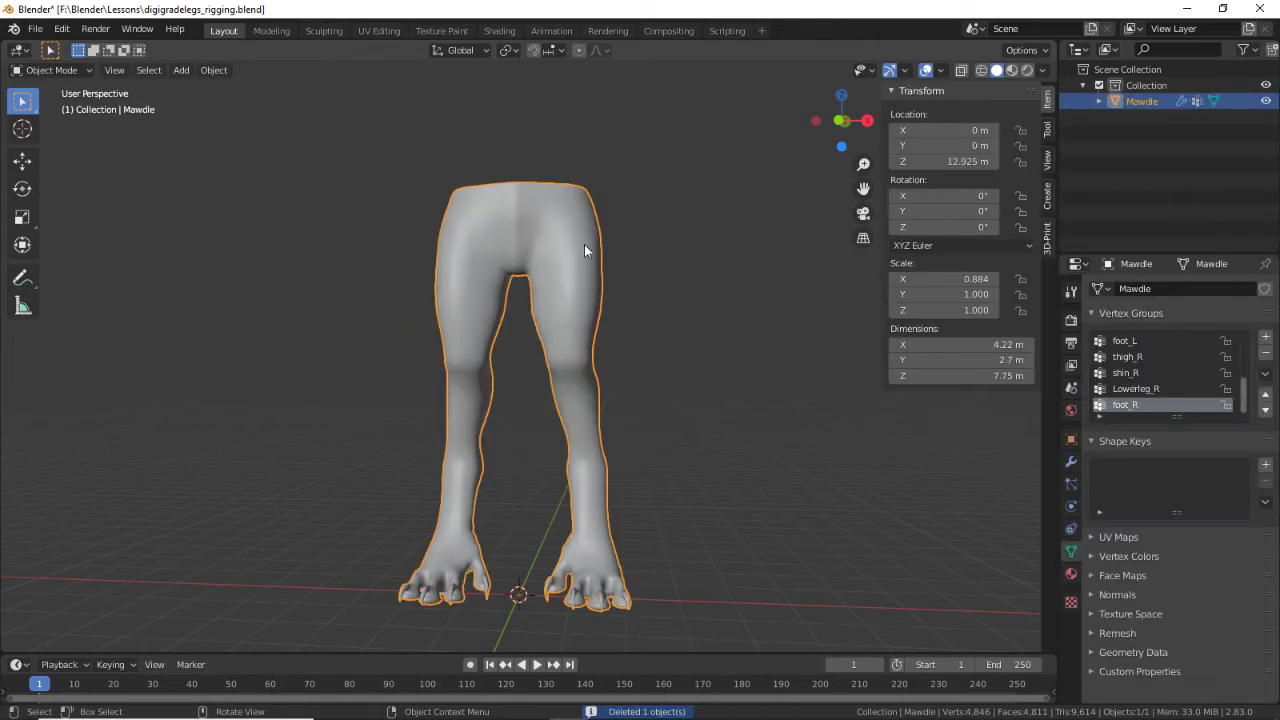
{"action": "left_click", "coordinate": [1265, 358]}
{"action": "left_click", "coordinate": [1265, 358]}
{"action": "left_click", "coordinate": [1265, 358]}
{"action": "left_click", "coordinate": [1265, 358]}
{"action": "left_click", "coordinate": [1265, 358]}
{"action": "left_click", "coordinate": [1265, 358]}
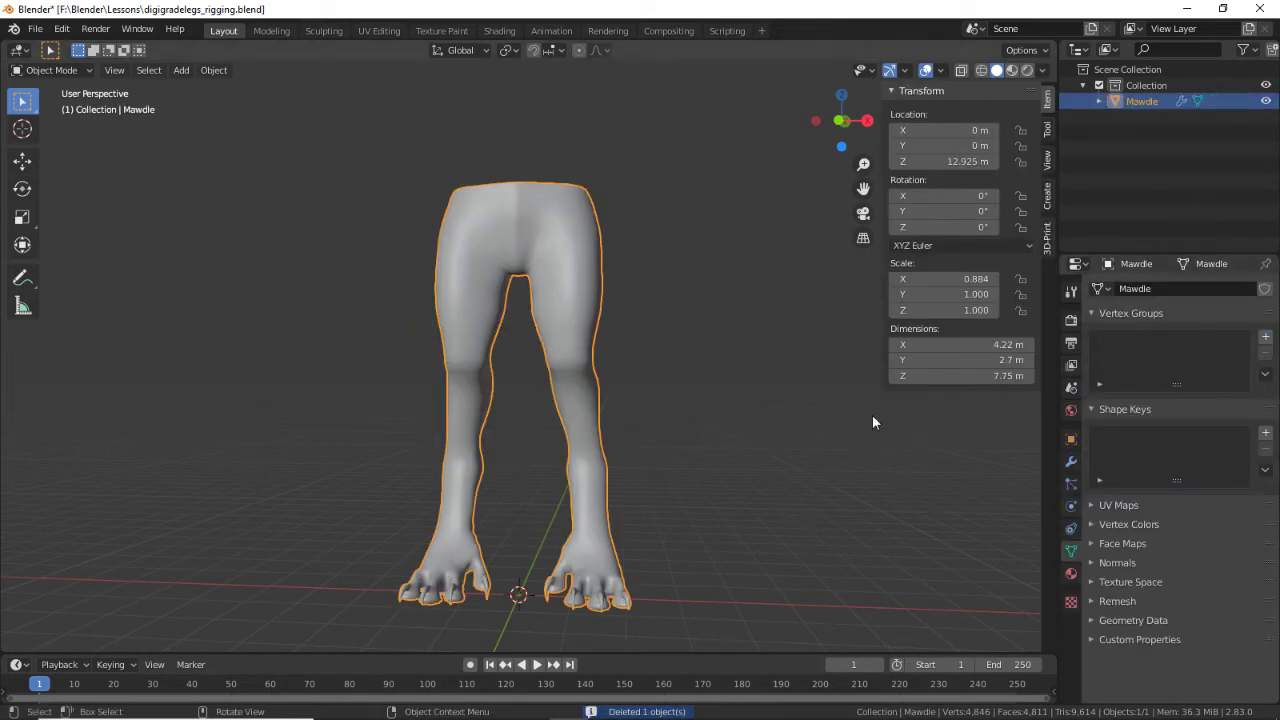
{"action": "middle_click_drag", "start_coordinate": [787, 551], "coordinate": [527, 476]}
{"action": "left_click", "coordinate": [686, 514]}
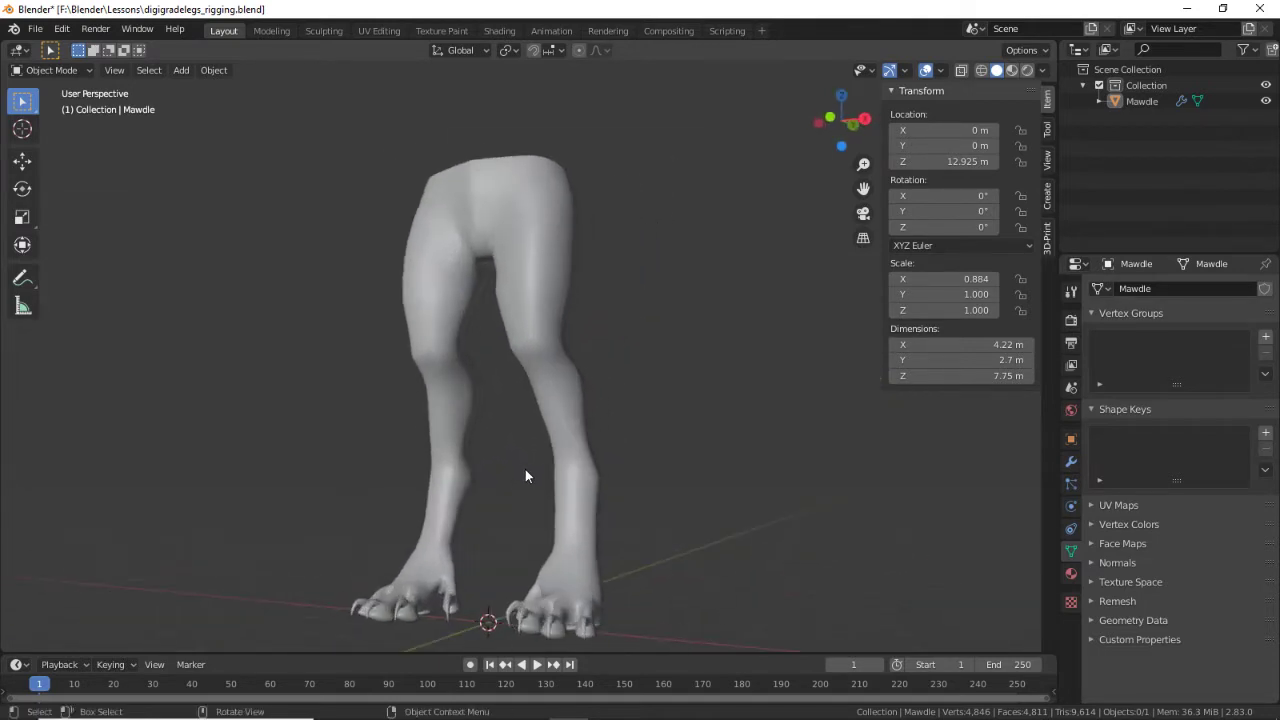
Step: Add a Single Bone armature at the origin between the feet
{"action": "key", "text": "shift+a"}
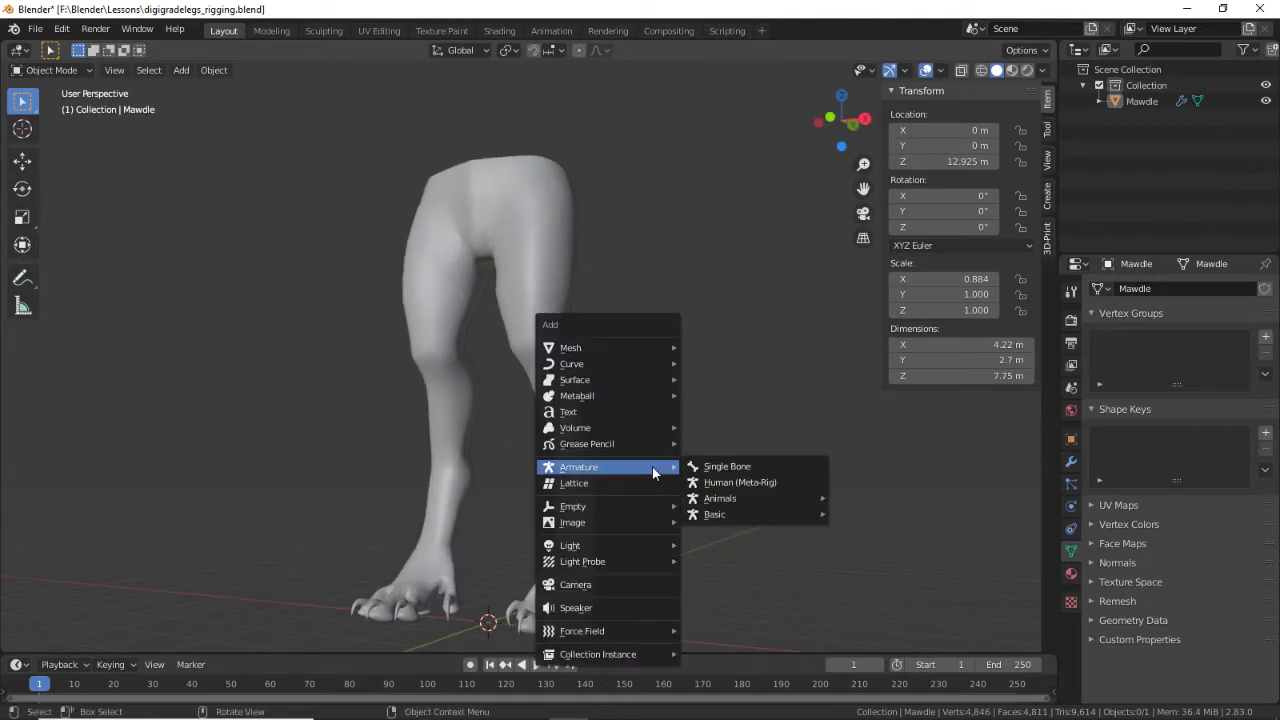
{"action": "left_click", "coordinate": [711, 466]}
{"action": "key", "text": "ctrl+z"}
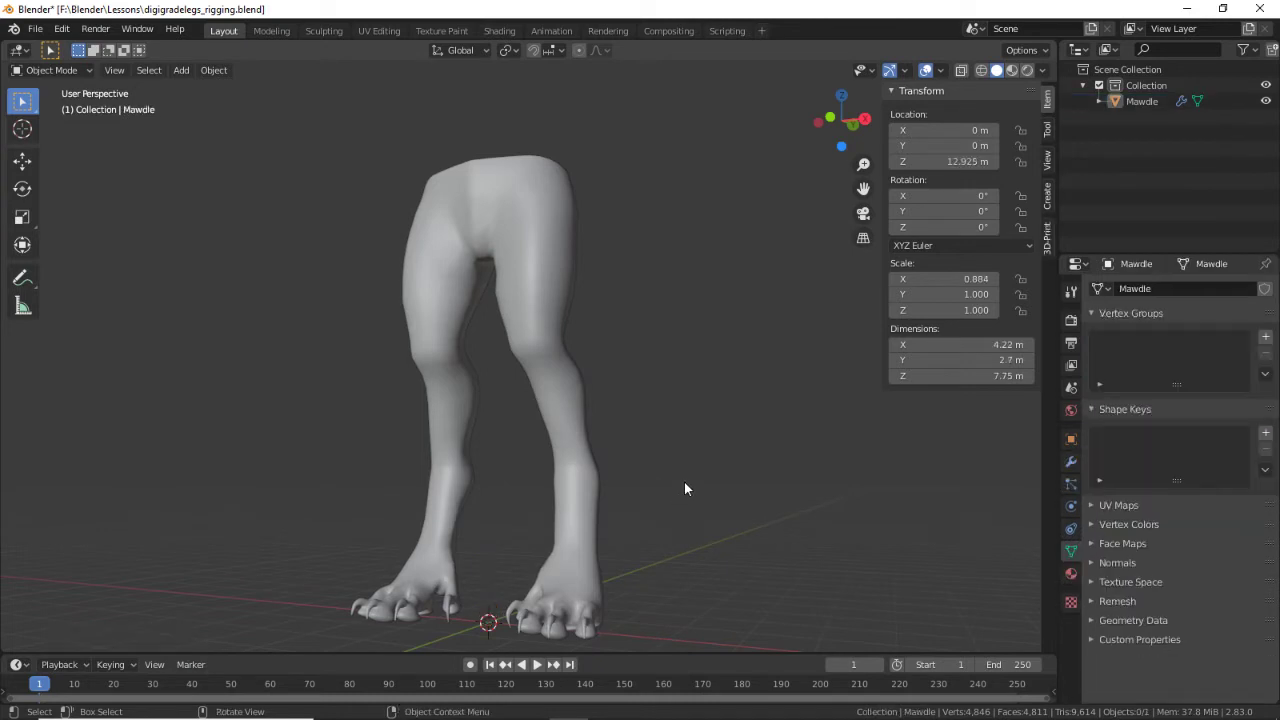
{"action": "key", "text": "shift+a"}
{"action": "mouse_move", "coordinate": [684, 482]}
{"action": "key", "text": "Right"}
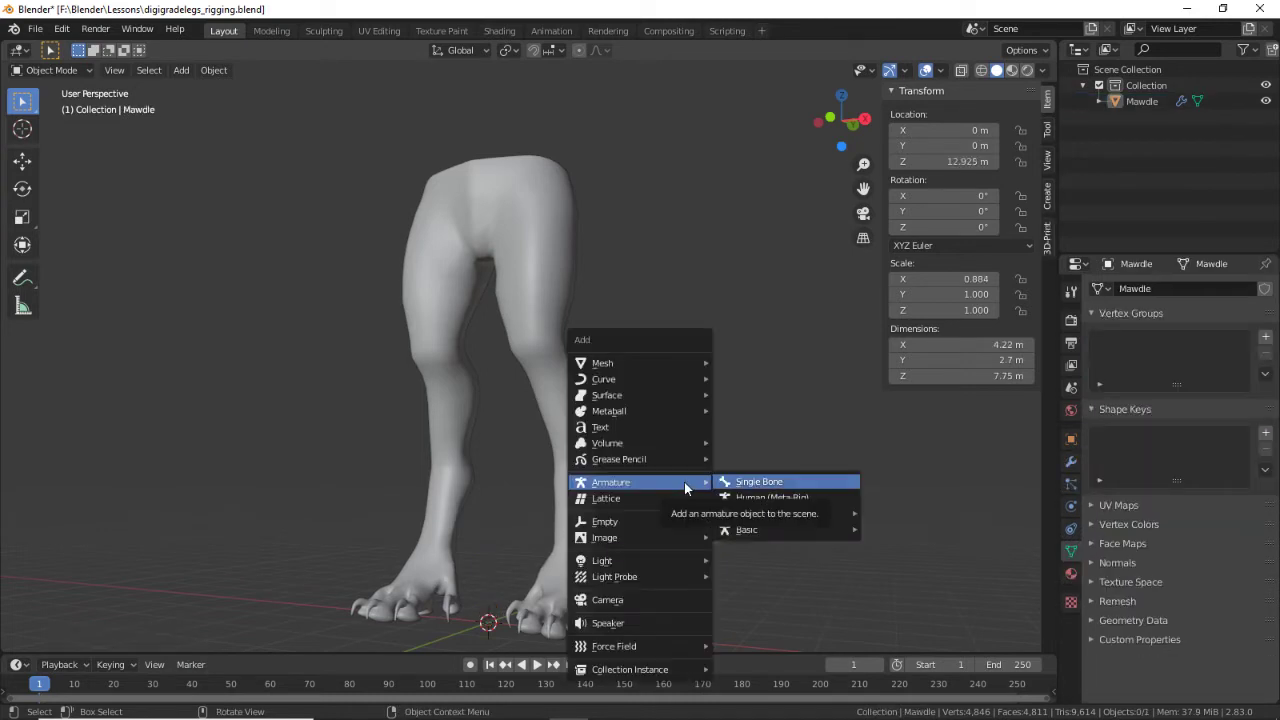
{"action": "key", "text": "Return"}
{"action": "middle_click_drag", "start_coordinate": [684, 489], "coordinate": [679, 540]}
Step: In Edit Mode, lift the new bone straight up along Z to hip height
{"action": "key", "text": "Tab"}
{"action": "middle_click_drag", "start_coordinate": [679, 489], "coordinate": [713, 475]}
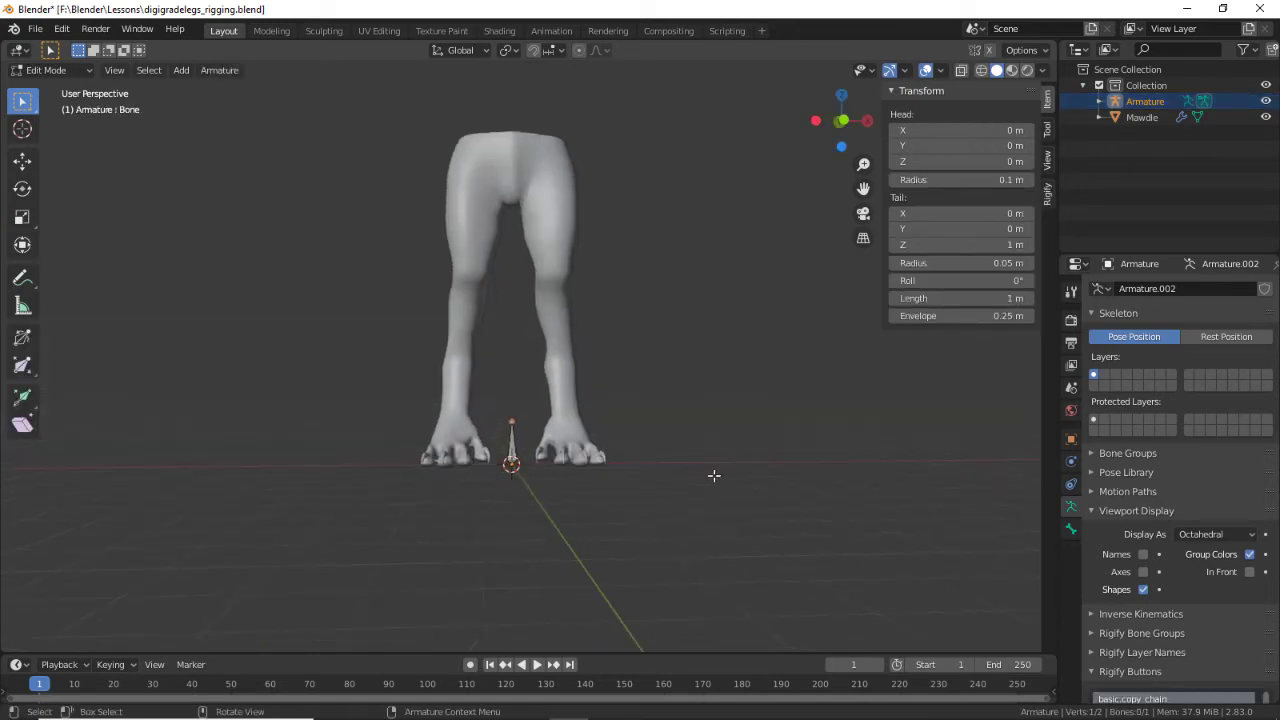
{"action": "key", "text": "g"}
{"action": "key", "text": "z"}
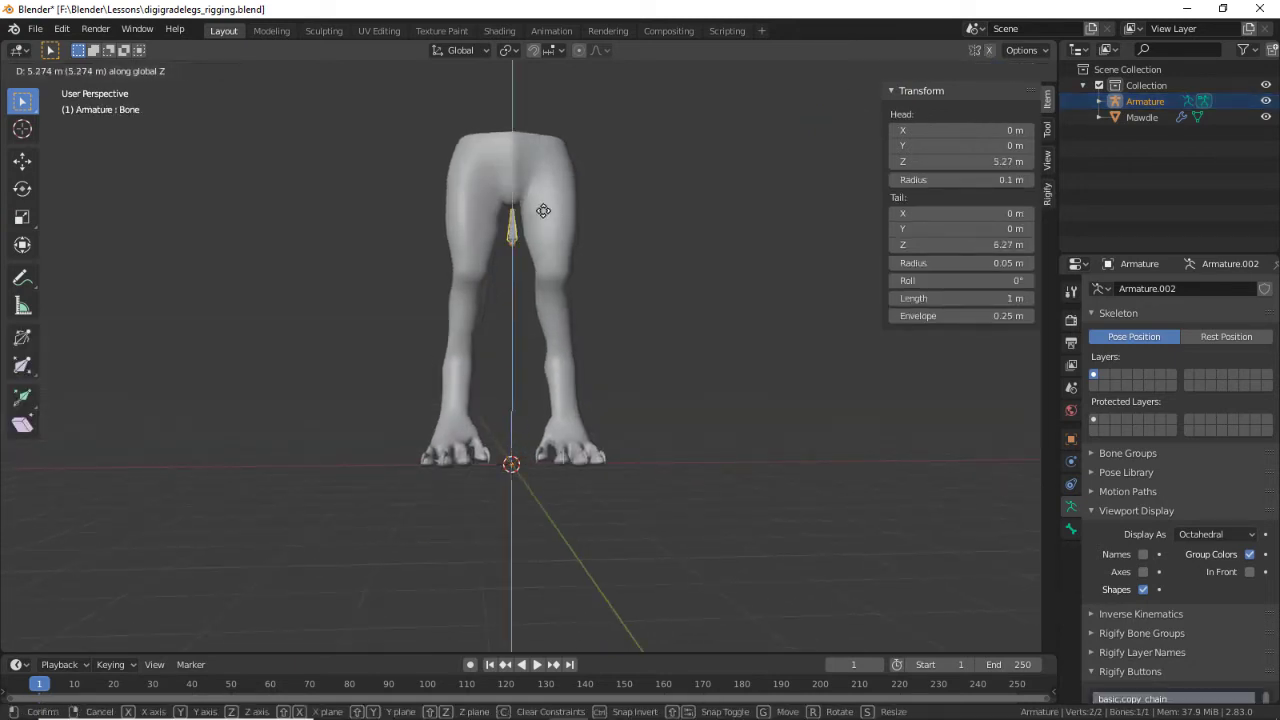
{"action": "left_click", "coordinate": [539, 170]}
{"action": "middle_click_drag", "start_coordinate": [635, 227], "coordinate": [602, 586]}
{"action": "scroll", "coordinate": [640, 540], "scroll_direction": "up", "scroll_amount": 5}
{"action": "middle_click_drag", "start_coordinate": [674, 500], "coordinate": [711, 367]}
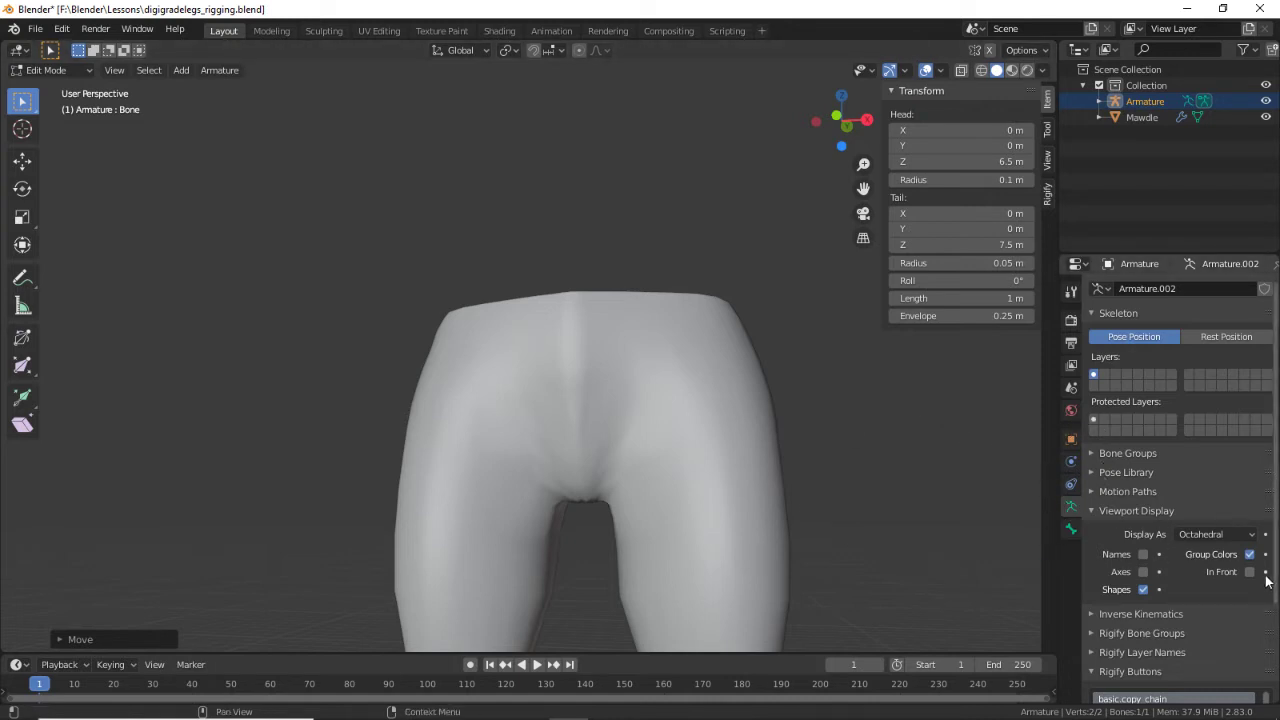
Step: Enable In Front for the bones and, in front ortho view, duplicate the bone over the thigh at X 0.735 m
{"action": "left_click", "coordinate": [1250, 572]}
{"action": "mouse_move", "coordinate": [920, 534]}
{"action": "middle_mouse_down"}
{"action": "mouse_move", "coordinate": [803, 463]}
{"action": "mouse_move", "coordinate": [809, 389]}
{"action": "mouse_move", "coordinate": [668, 447]}
{"action": "mouse_move", "coordinate": [623, 443]}
{"action": "mouse_move", "coordinate": [680, 397]}
{"action": "middle_mouse_up"}
{"action": "key", "text": "KP_3"}
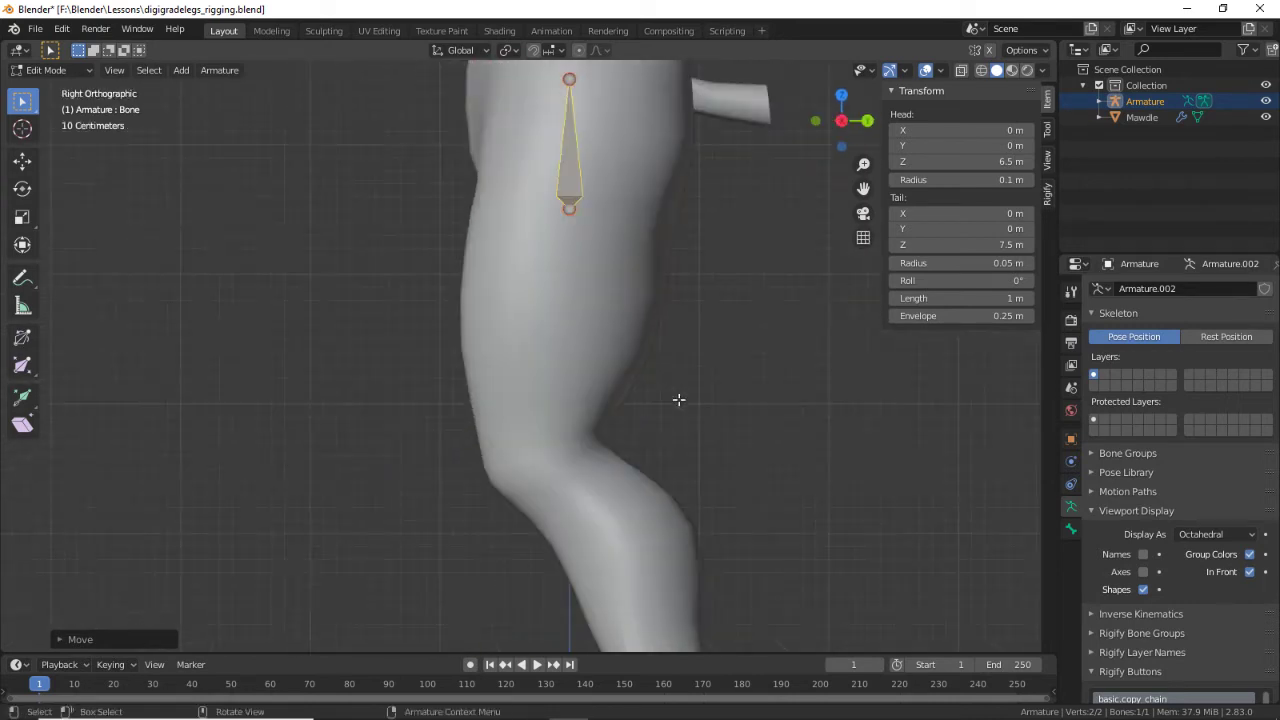
{"action": "key", "text": "KP_1"}
{"action": "scroll", "coordinate": [463, 434], "scroll_direction": "up", "scroll_amount": 2, "text": "shift"}
{"action": "scroll", "coordinate": [518, 296], "scroll_direction": "up", "scroll_amount": 1}
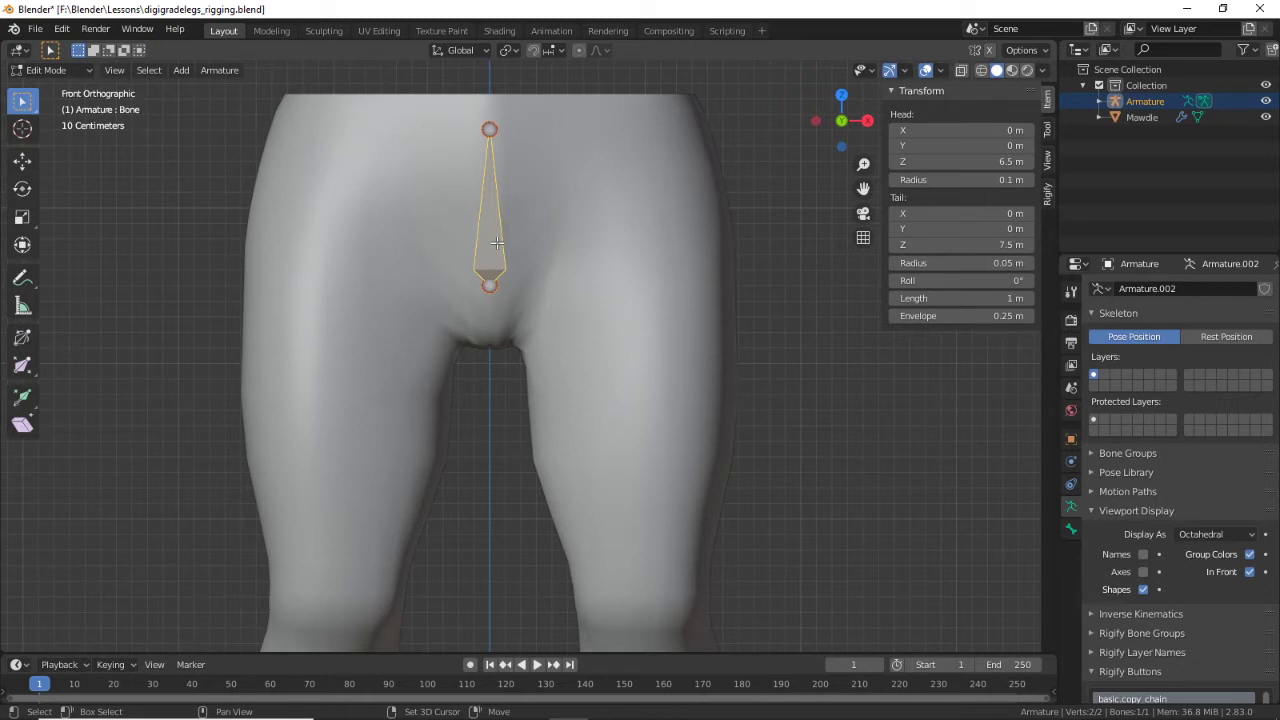
{"action": "key", "text": "shift+d"}
{"action": "left_click", "coordinate": [618, 224]}
Step: Drop the duplicate bone's tail at the knee and extrude shin and ankle bones down the leg
{"action": "scroll", "coordinate": [604, 133], "scroll_direction": "down", "scroll_amount": 2}
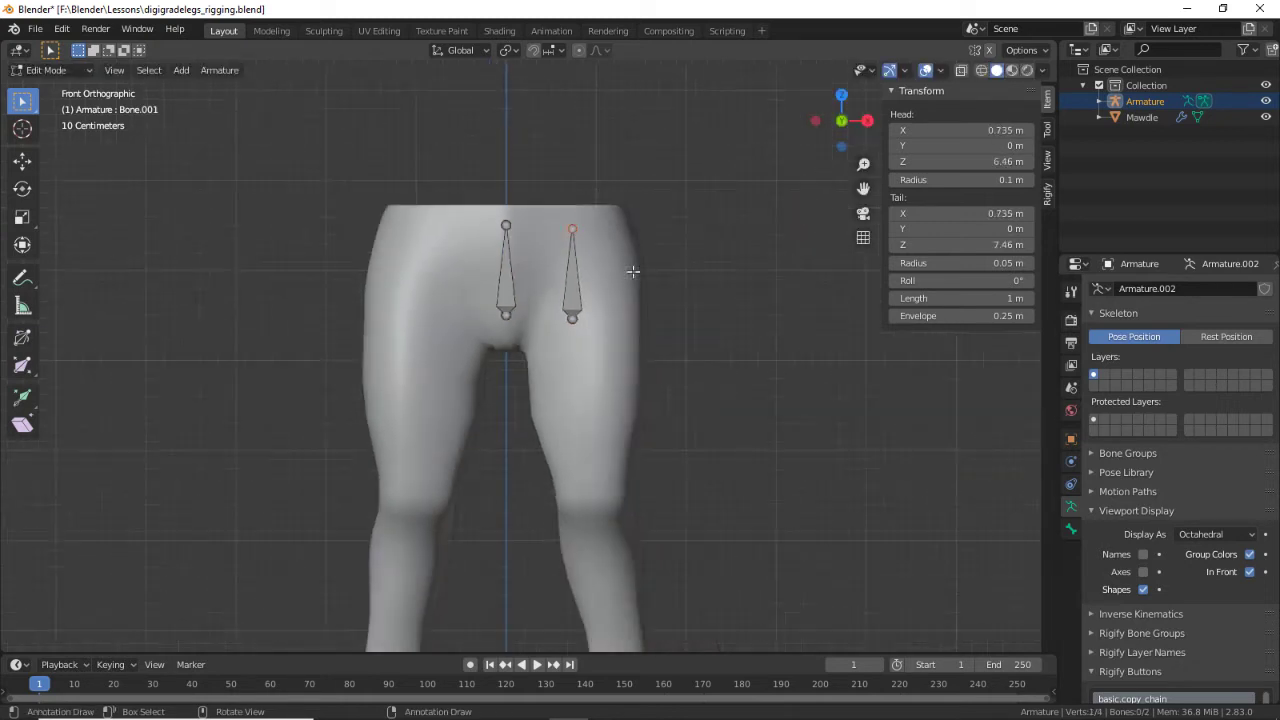
{"action": "scroll", "coordinate": [630, 360], "scroll_direction": "down", "scroll_amount": 3, "text": "shift"}
{"action": "key", "text": "g"}
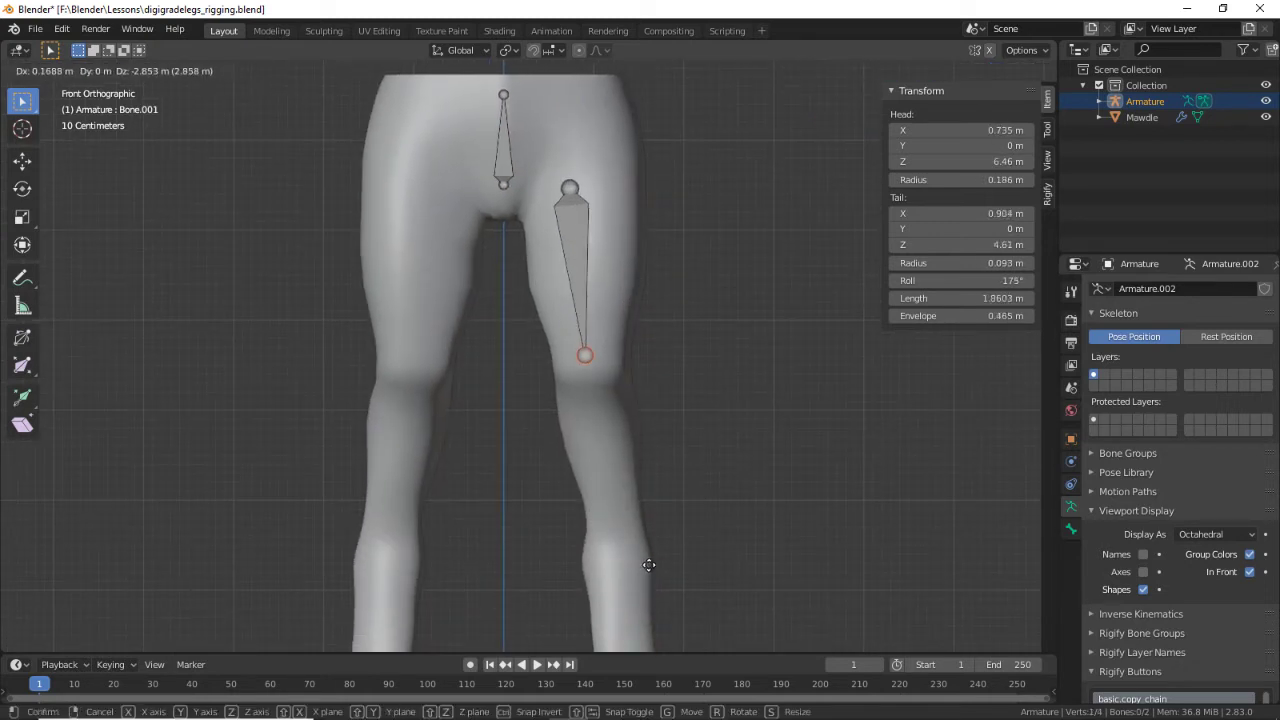
{"action": "left_click", "coordinate": [624, 555]}
{"action": "key", "text": "e"}
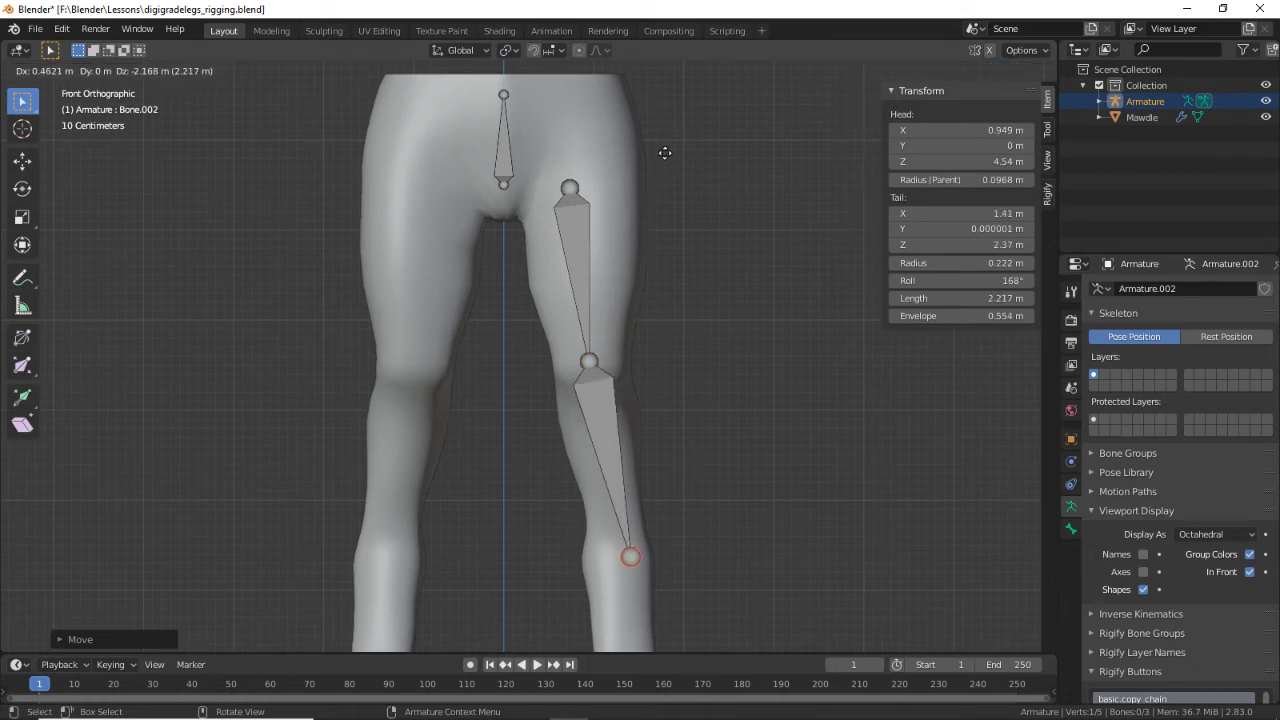
{"action": "left_click", "coordinate": [593, 586]}
{"action": "scroll", "coordinate": [593, 586], "scroll_direction": "down", "scroll_amount": 3, "text": "shift"}
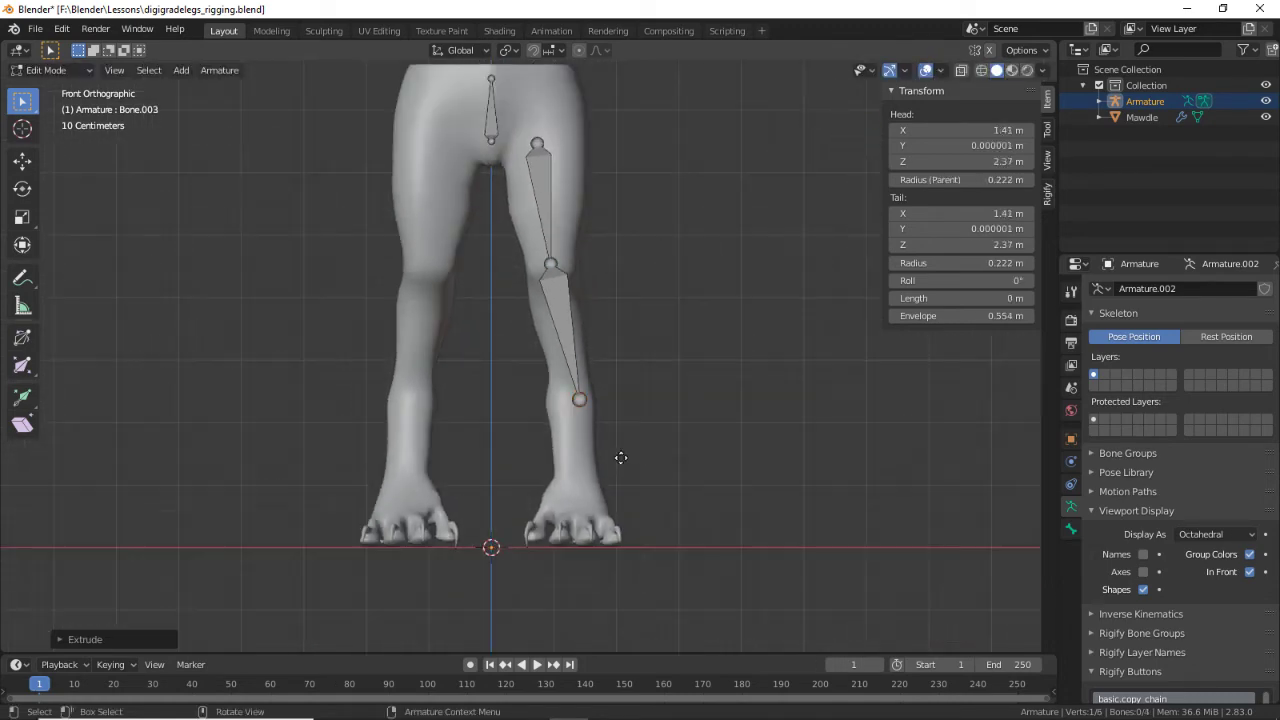
{"action": "key", "text": "e"}
{"action": "left_click", "coordinate": [614, 583]}
Step: Parent the thigh bone to the hip bone with Keep Offset
{"action": "middle_click_drag", "start_coordinate": [573, 171], "coordinate": [603, 285], "text": "shift"}
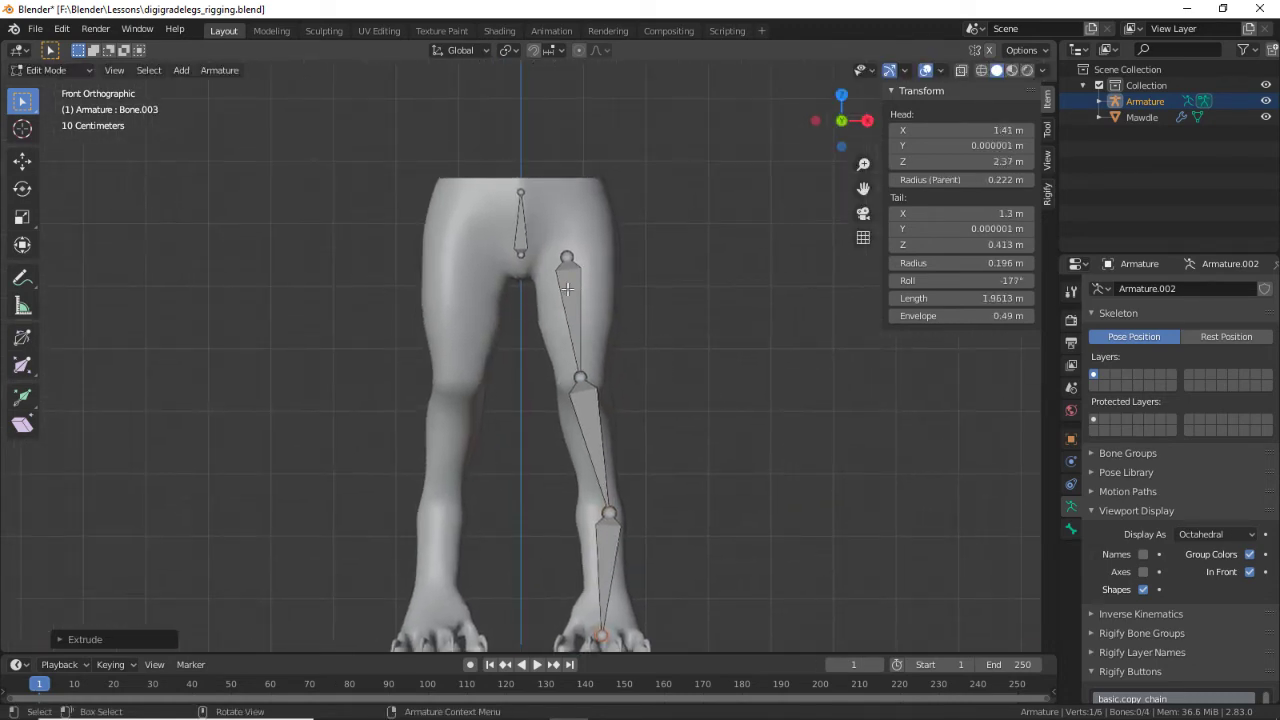
{"action": "left_click", "coordinate": [569, 282]}
{"action": "left_click", "coordinate": [522, 230], "text": "shift"}
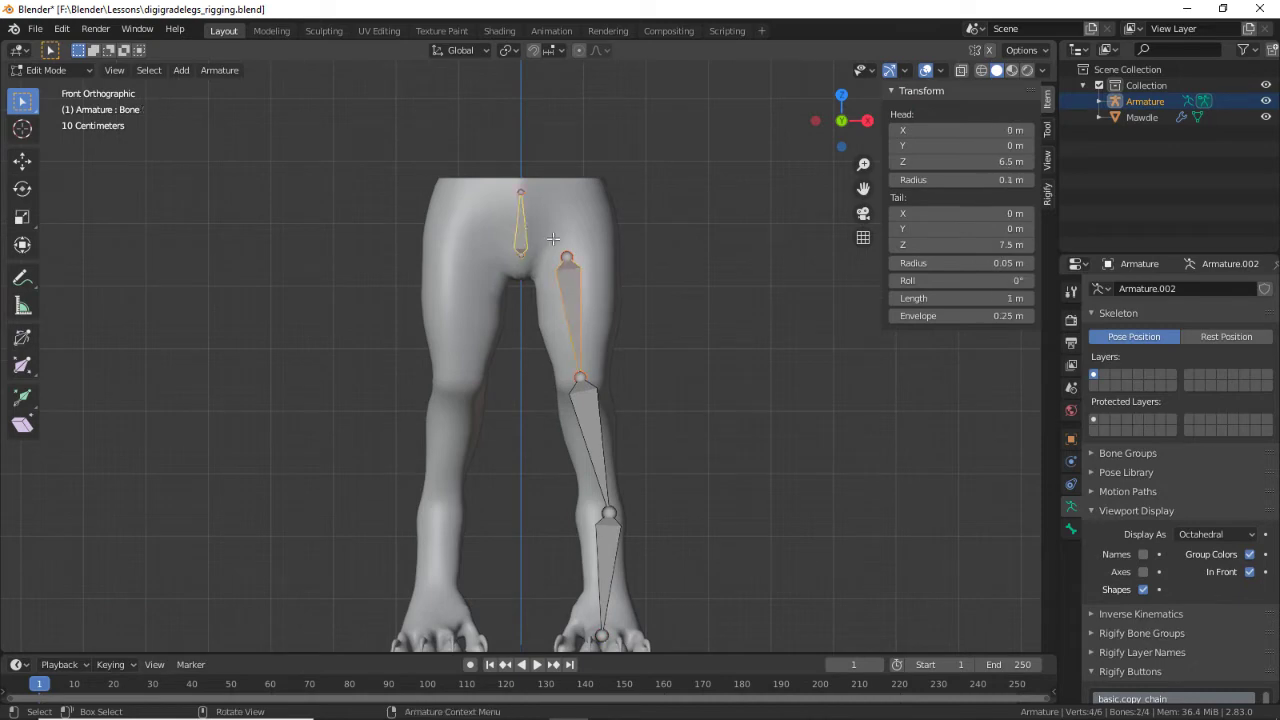
{"action": "key", "text": "ctrl+p"}
{"action": "left_click", "coordinate": [549, 240]}
Step: Nudge the thigh bone's head joint into place at the hip
{"action": "middle_click_drag", "start_coordinate": [671, 286], "coordinate": [538, 220], "text": "shift"}
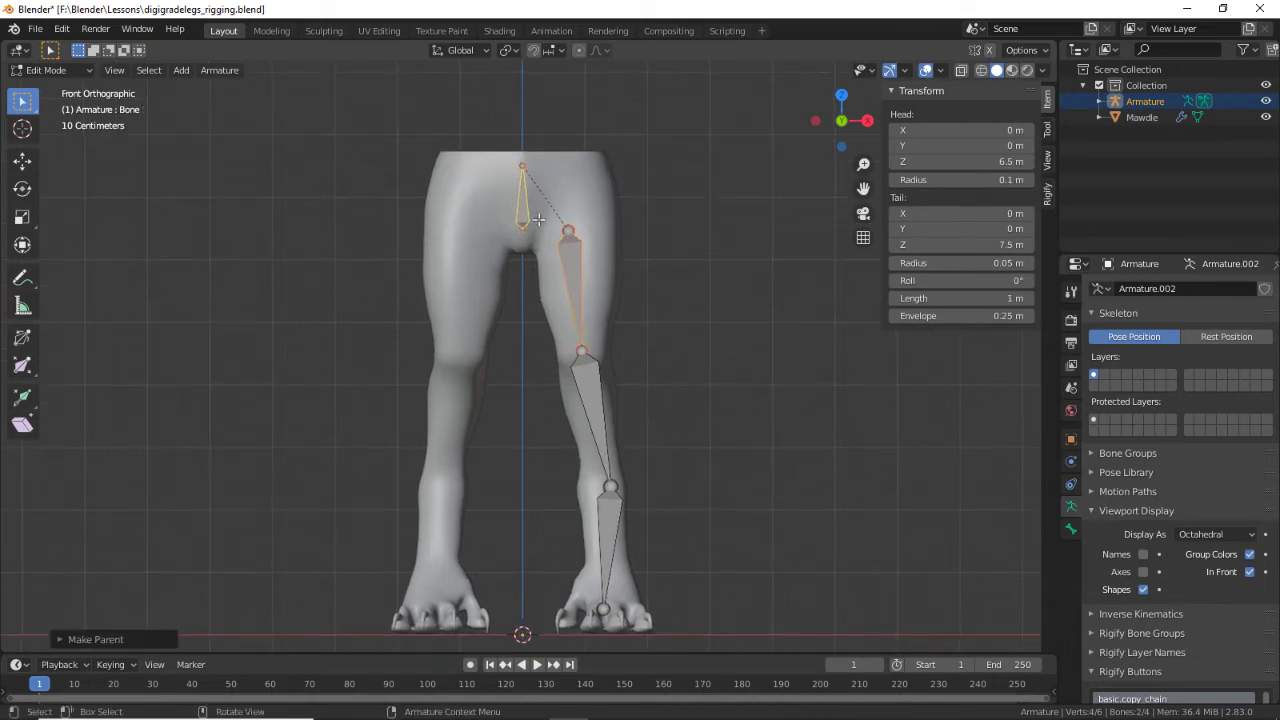
{"action": "left_click", "coordinate": [567, 246]}
{"action": "left_click", "coordinate": [567, 230]}
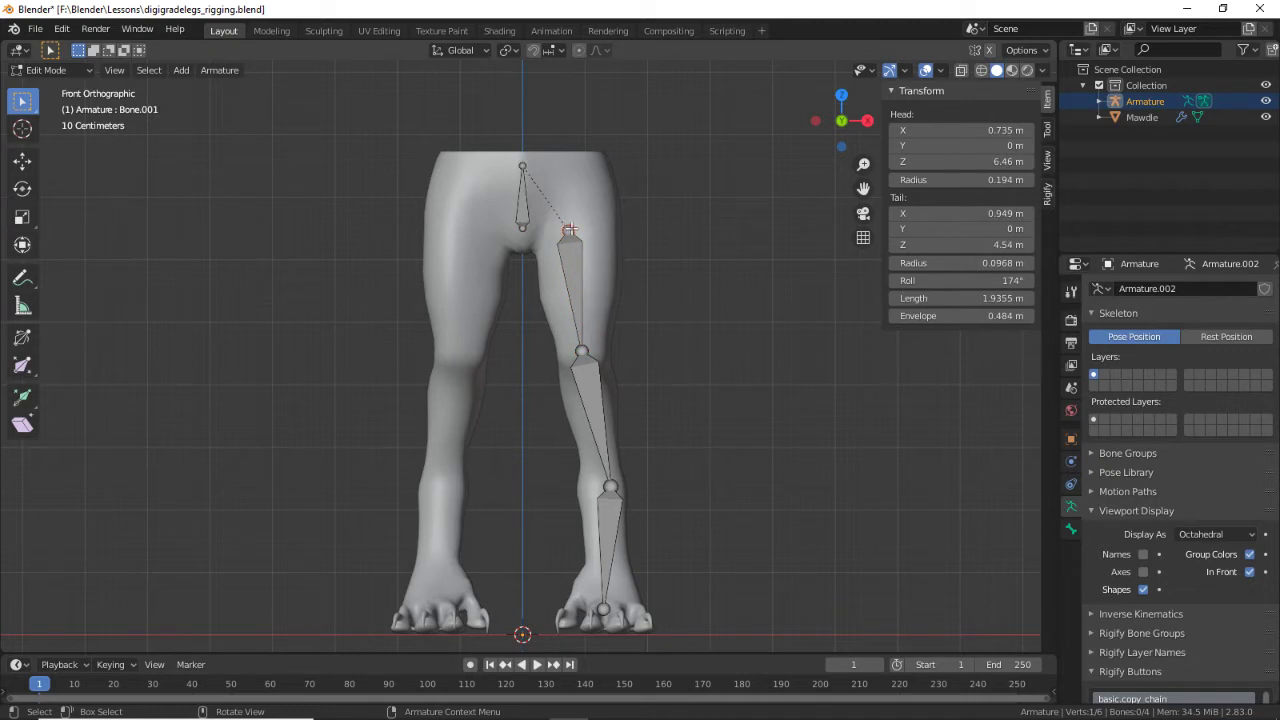
{"action": "key", "text": "g"}
{"action": "left_click", "coordinate": [573, 234]}
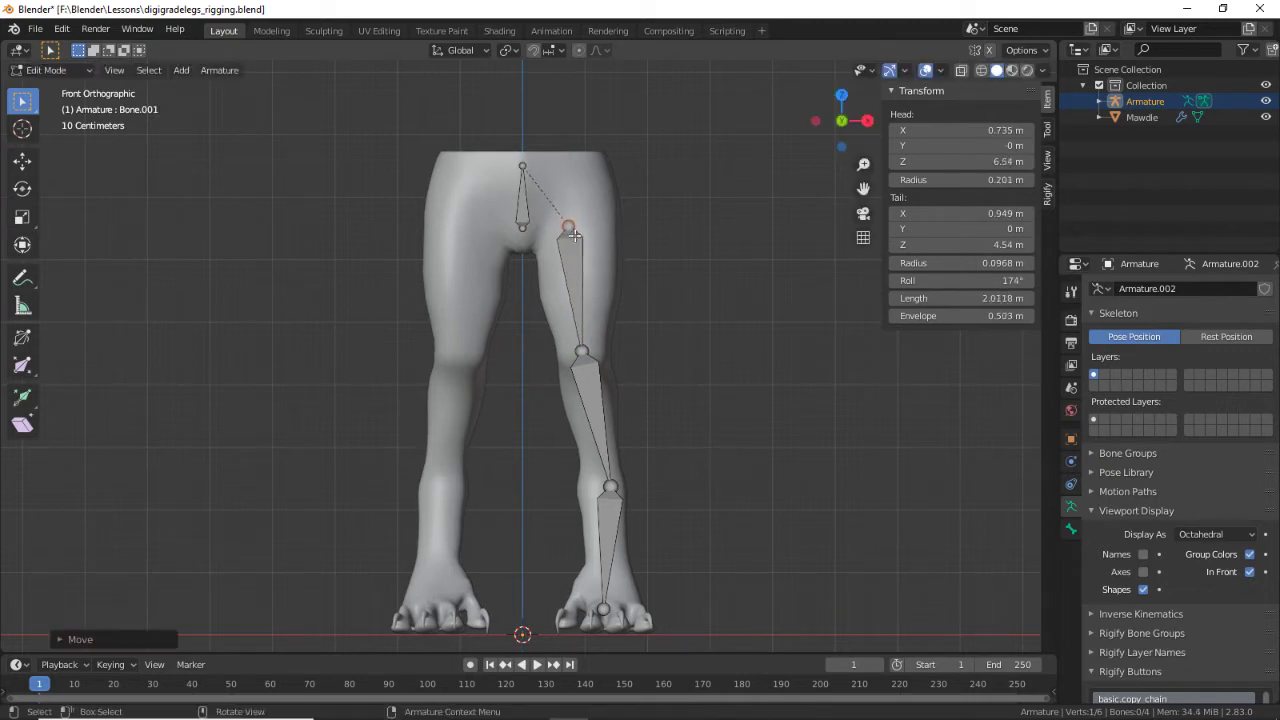
{"action": "key", "text": "g"}
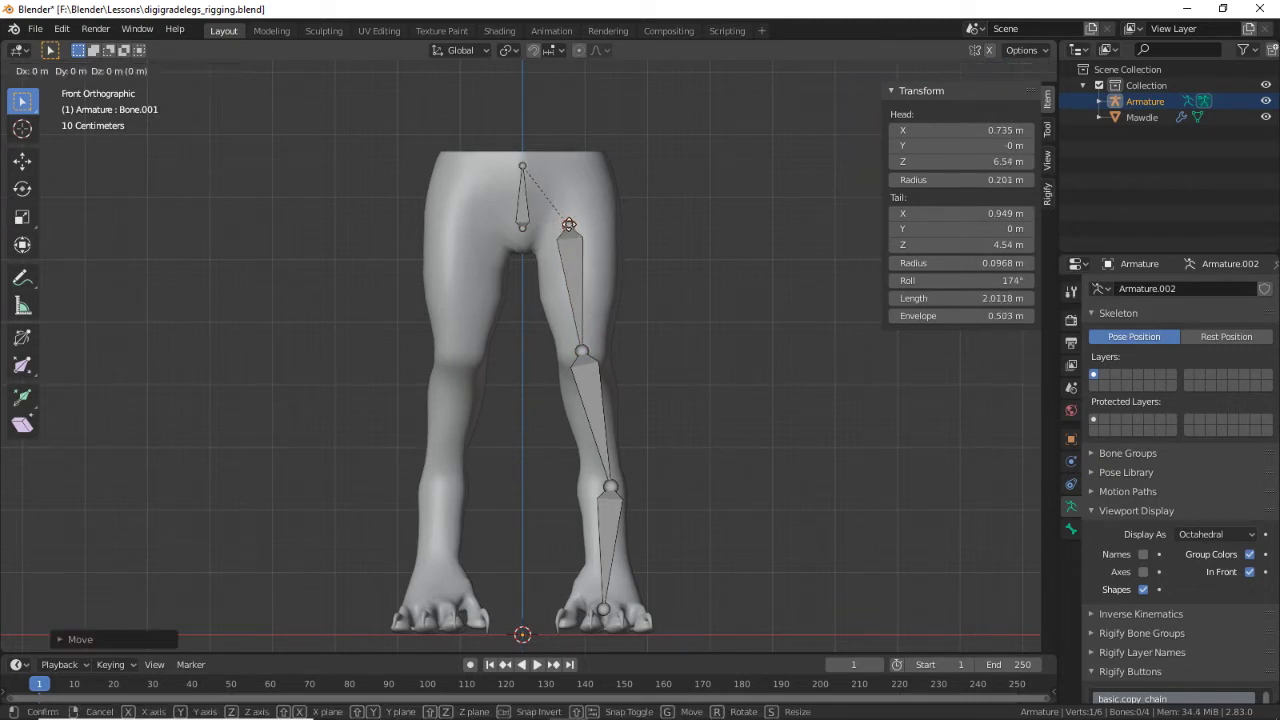
Step: Reposition the knee, ankle and foot joints to fit the leg mesh from the front
{"action": "left_click", "coordinate": [564, 226]}
{"action": "left_click", "coordinate": [583, 353]}
{"action": "key", "text": "g"}
{"action": "left_click", "coordinate": [583, 368]}
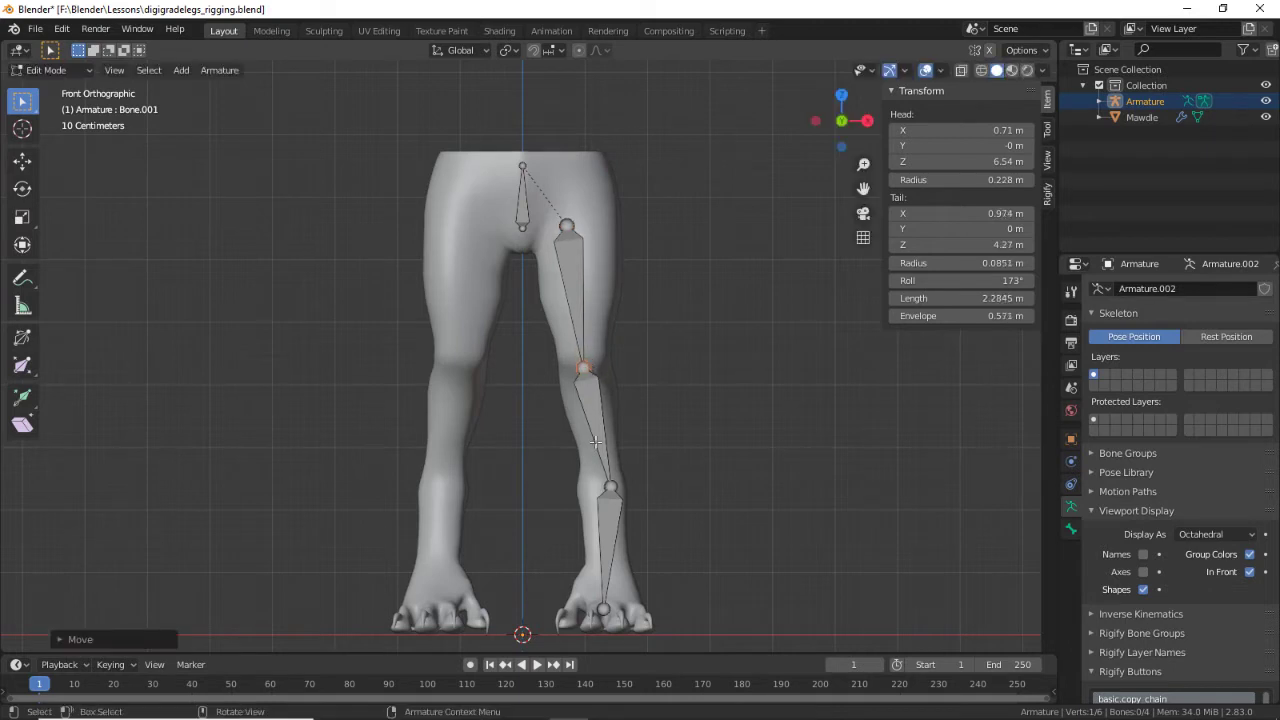
{"action": "left_click", "coordinate": [610, 487]}
{"action": "key", "text": "g"}
{"action": "left_click", "coordinate": [598, 487]}
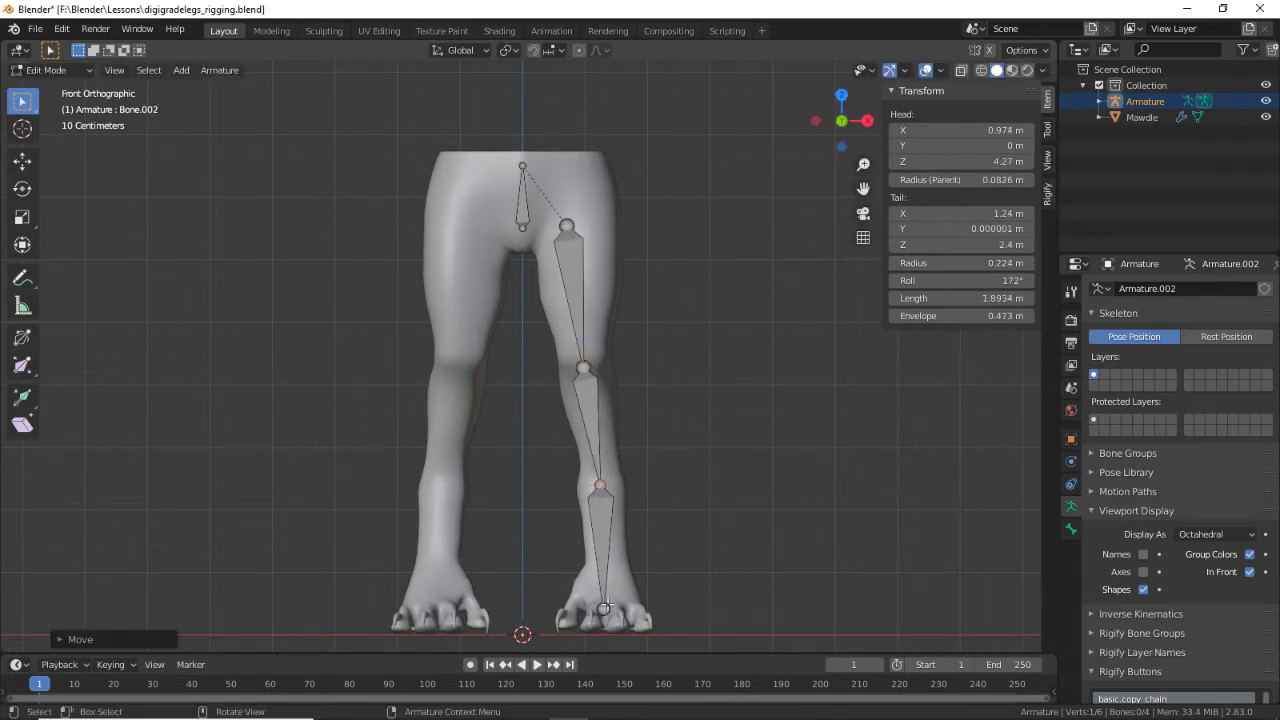
{"action": "left_click", "coordinate": [602, 607]}
{"action": "key", "text": "g"}
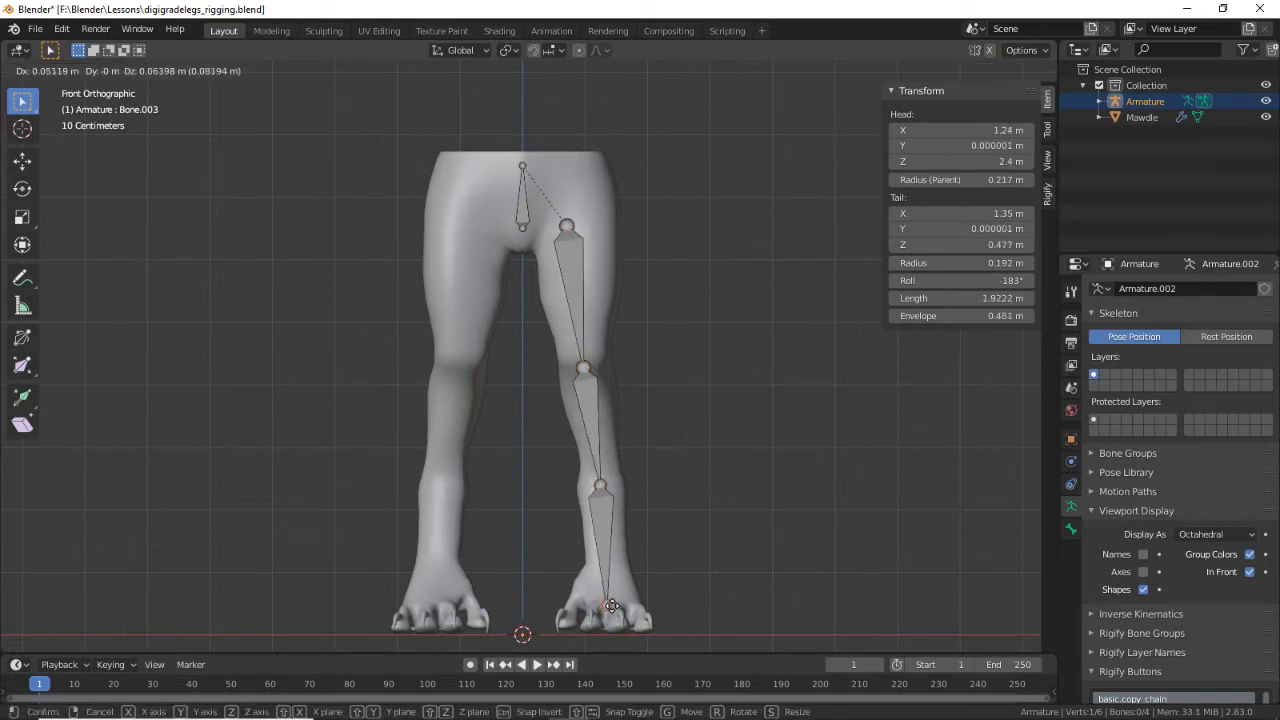
{"action": "left_click", "coordinate": [612, 604]}
Step: From the Right view, pull the knee joint back and move the ankle and foot joints forward
{"action": "key", "text": "KP_3"}
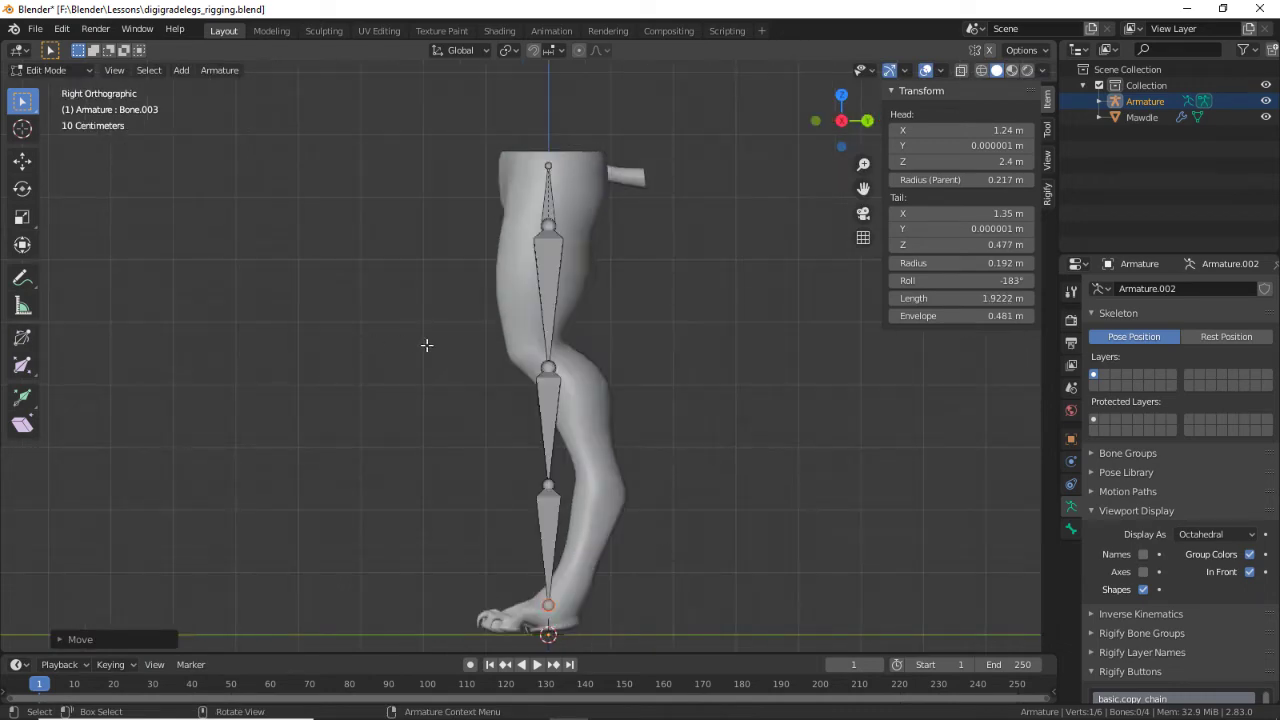
{"action": "left_click", "coordinate": [548, 368]}
{"action": "key", "text": "g"}
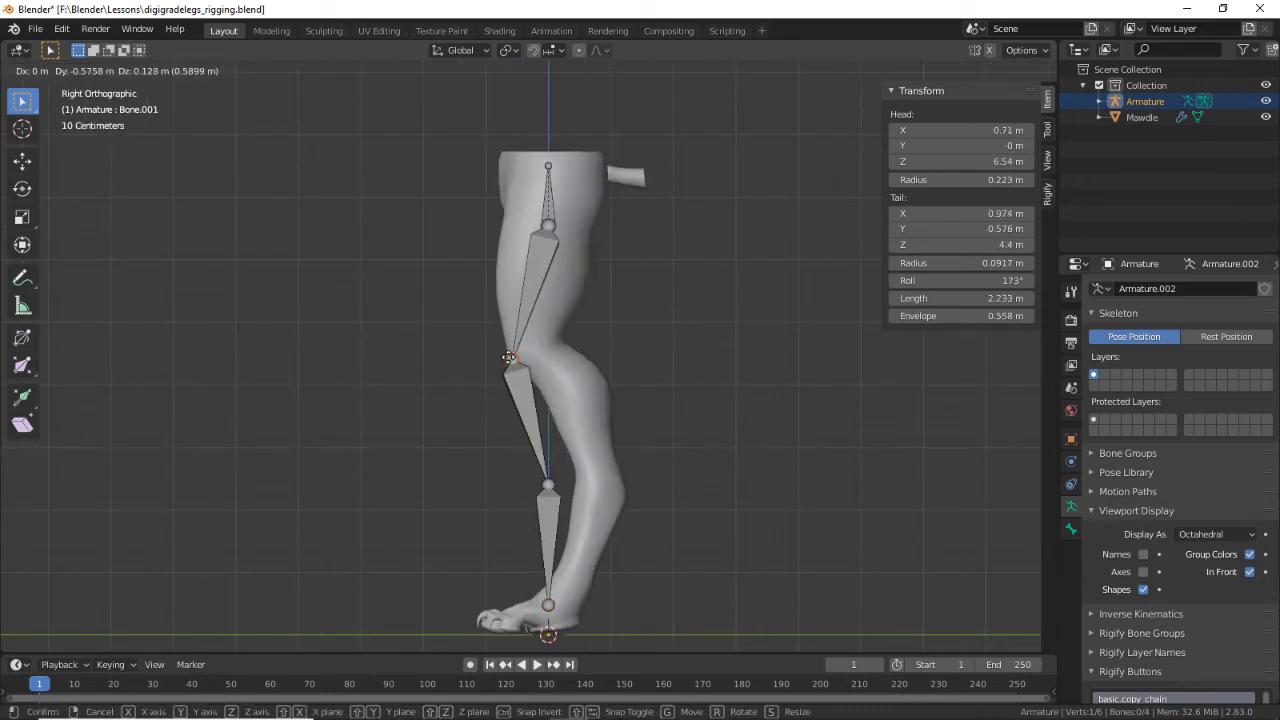
{"action": "left_click", "coordinate": [509, 357]}
{"action": "left_click", "coordinate": [548, 487]}
{"action": "key", "text": "g"}
{"action": "left_click", "coordinate": [619, 503]}
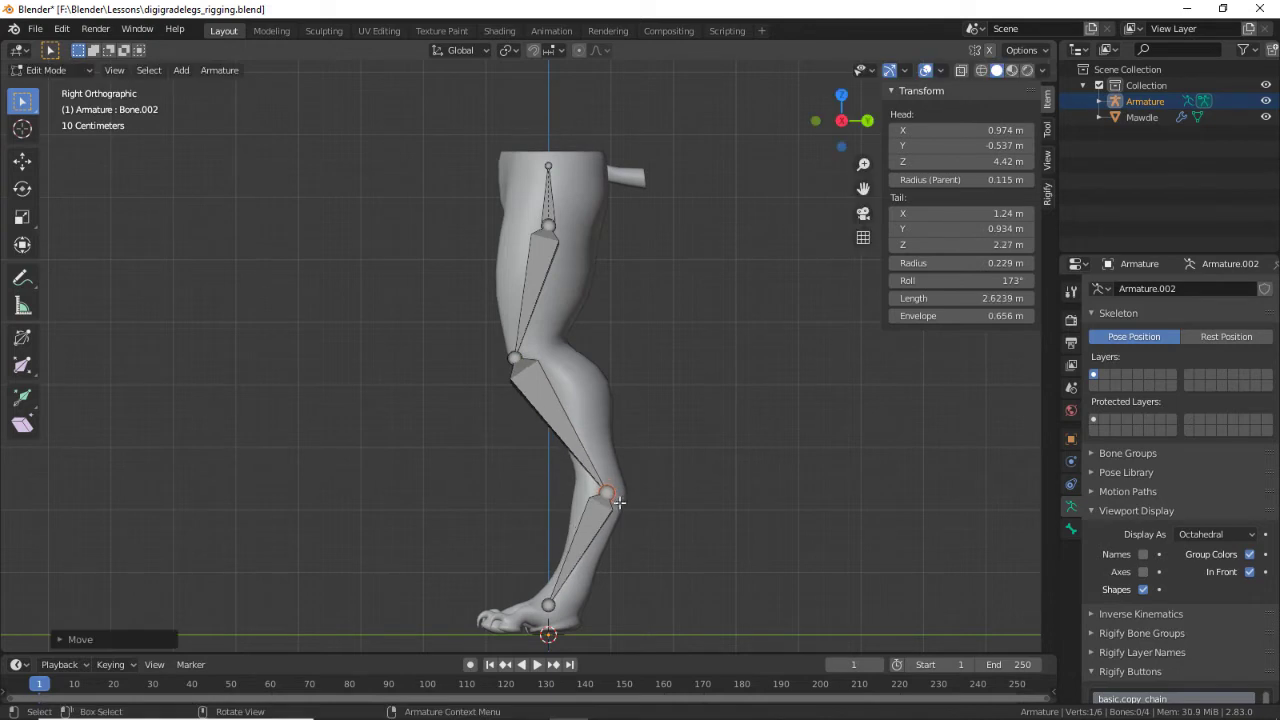
{"action": "left_click", "coordinate": [548, 604]}
{"action": "key", "text": "g"}
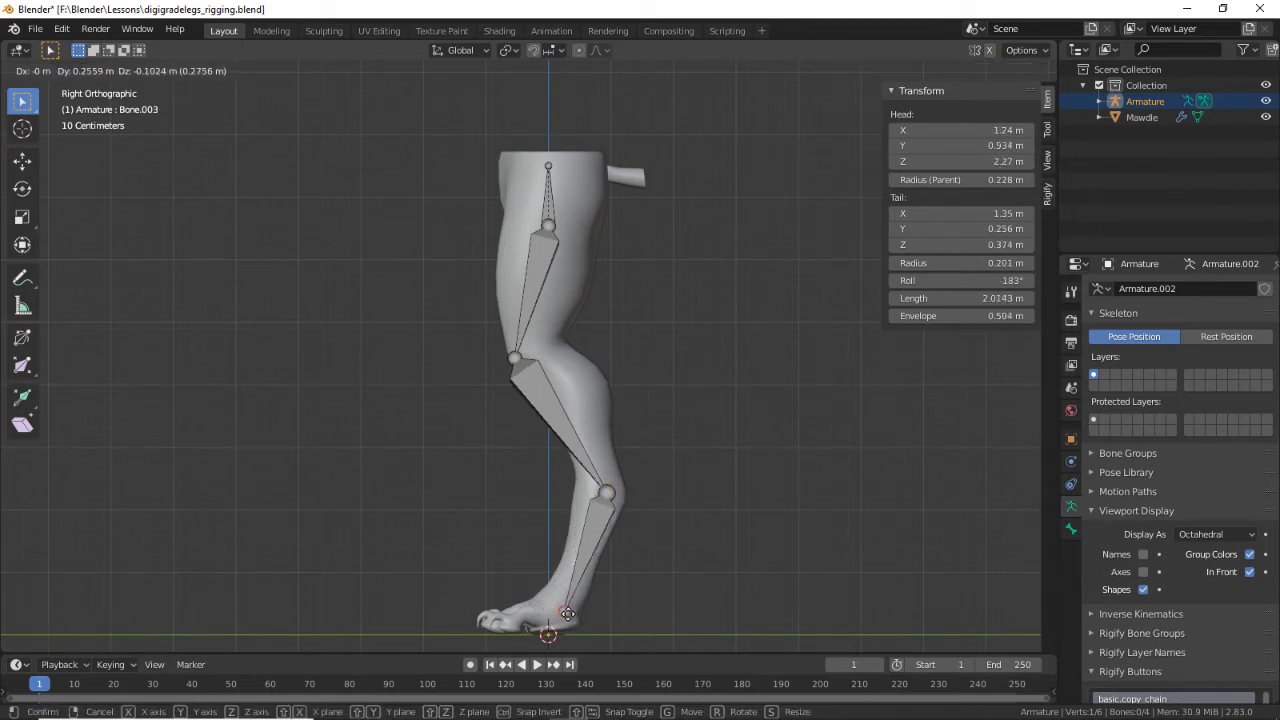
{"action": "left_click", "coordinate": [565, 610]}
Step: Reposition the hip end of the thigh bone to match the leg mesh
{"action": "left_click", "coordinate": [516, 356]}
{"action": "key", "text": "g"}
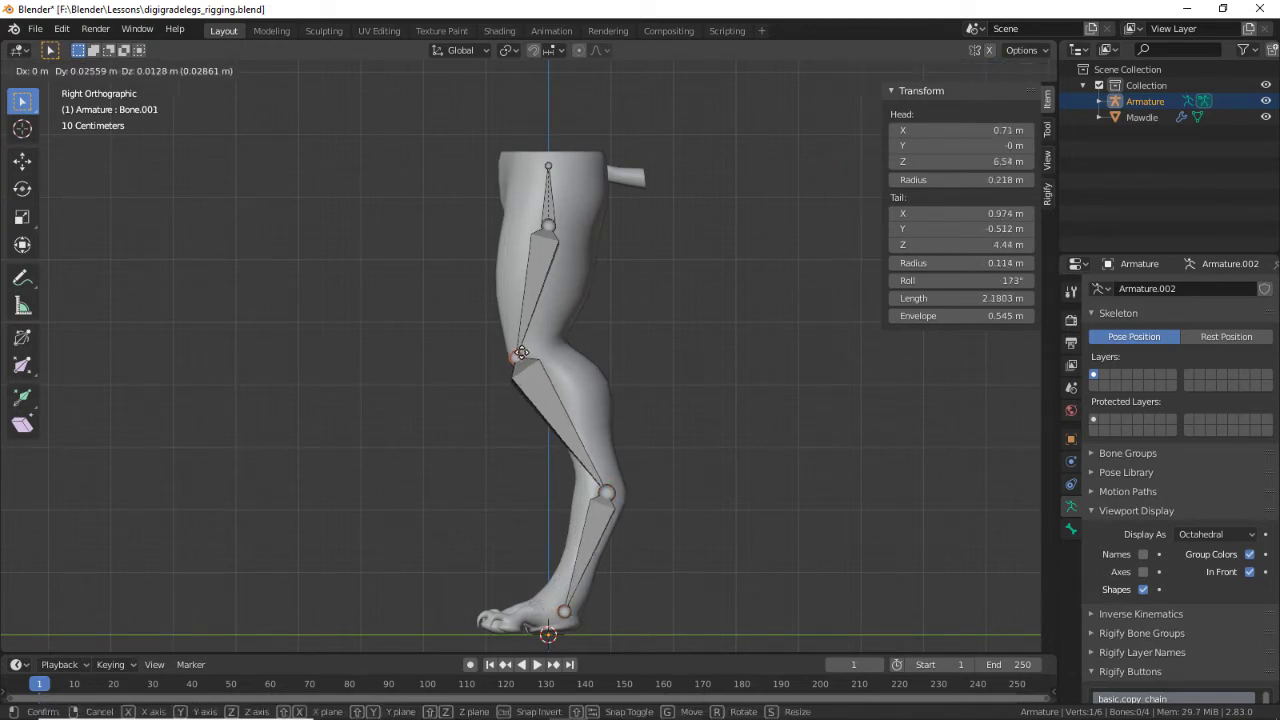
{"action": "right_click", "coordinate": [525, 351]}
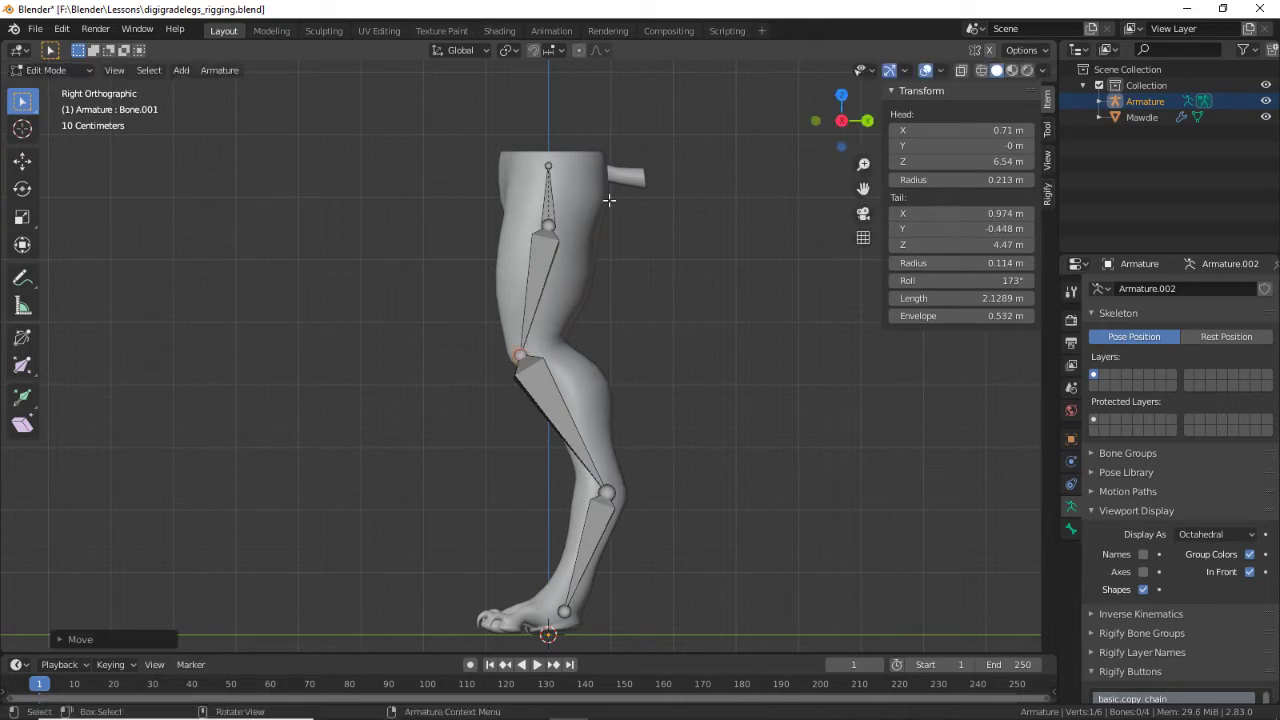
{"action": "key", "text": "g"}
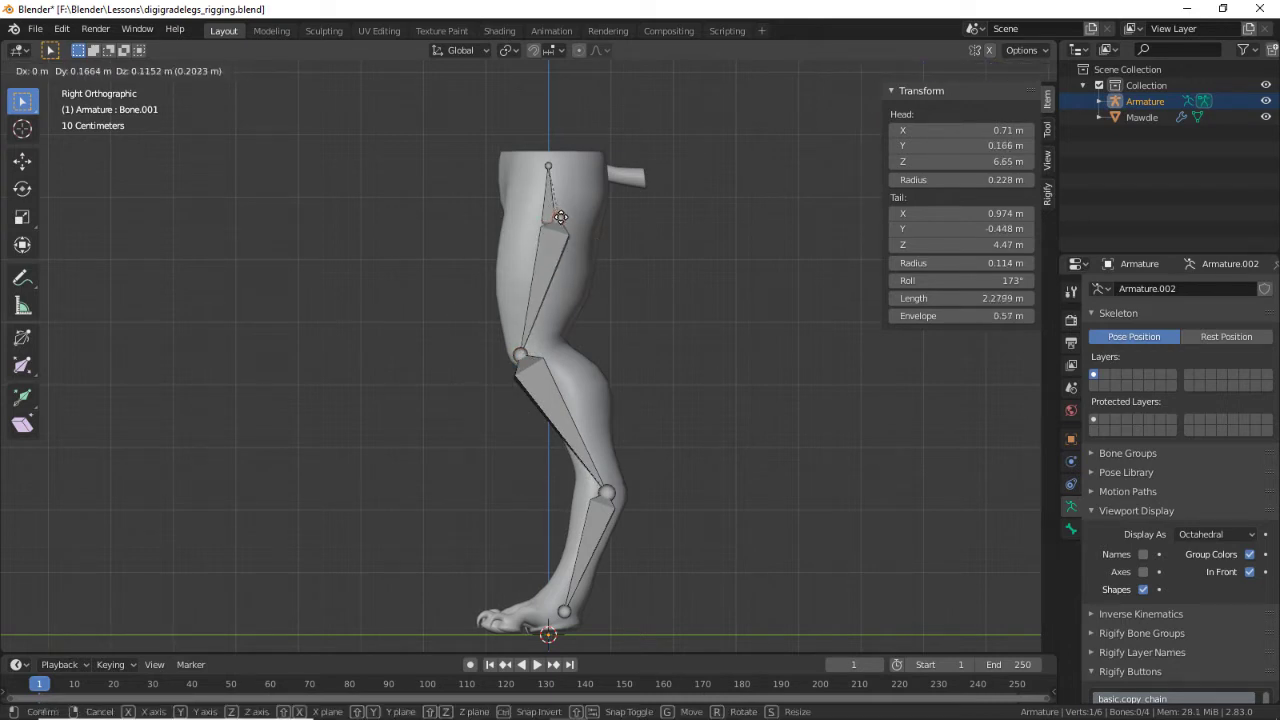
{"action": "left_click", "coordinate": [556, 215]}
{"action": "scroll", "coordinate": [694, 494], "scroll_direction": "up", "scroll_amount": 2}
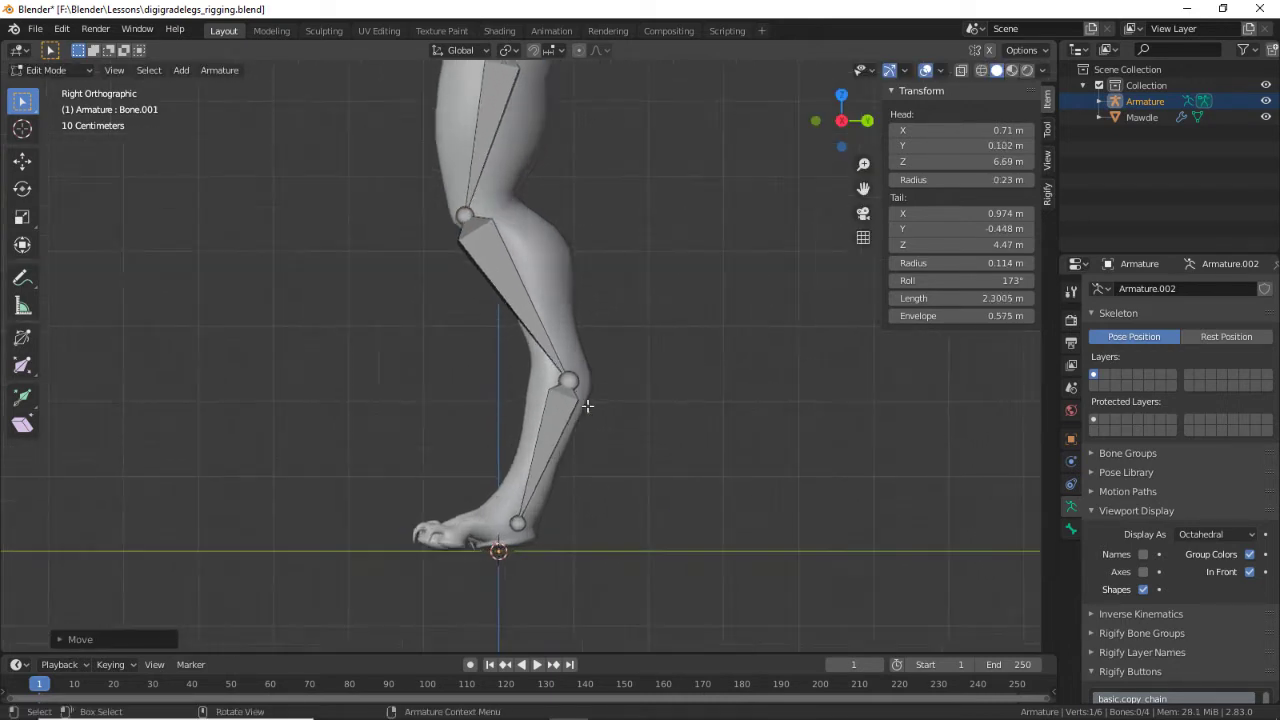
{"action": "left_click", "coordinate": [582, 389]}
Step: Extrude two level 1.0486 m bones forward along Y from the ankle and foot joints
{"action": "left_click", "coordinate": [538, 540]}
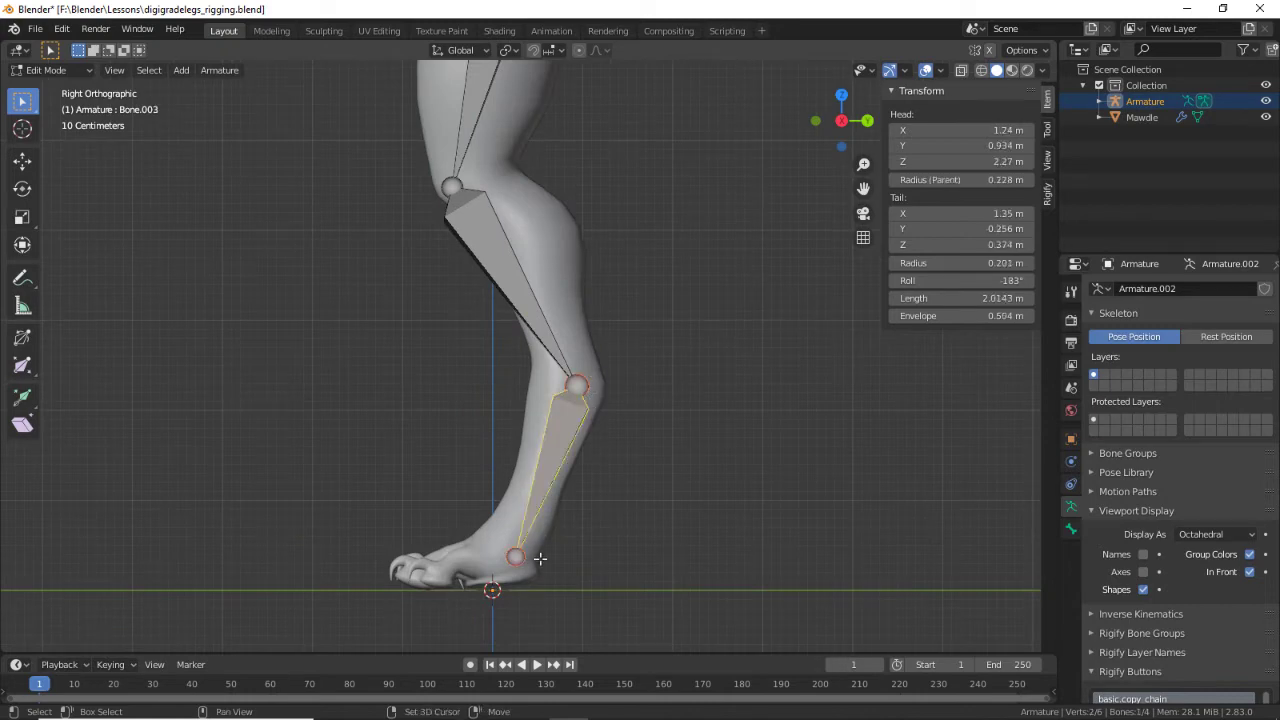
{"action": "key", "text": "e"}
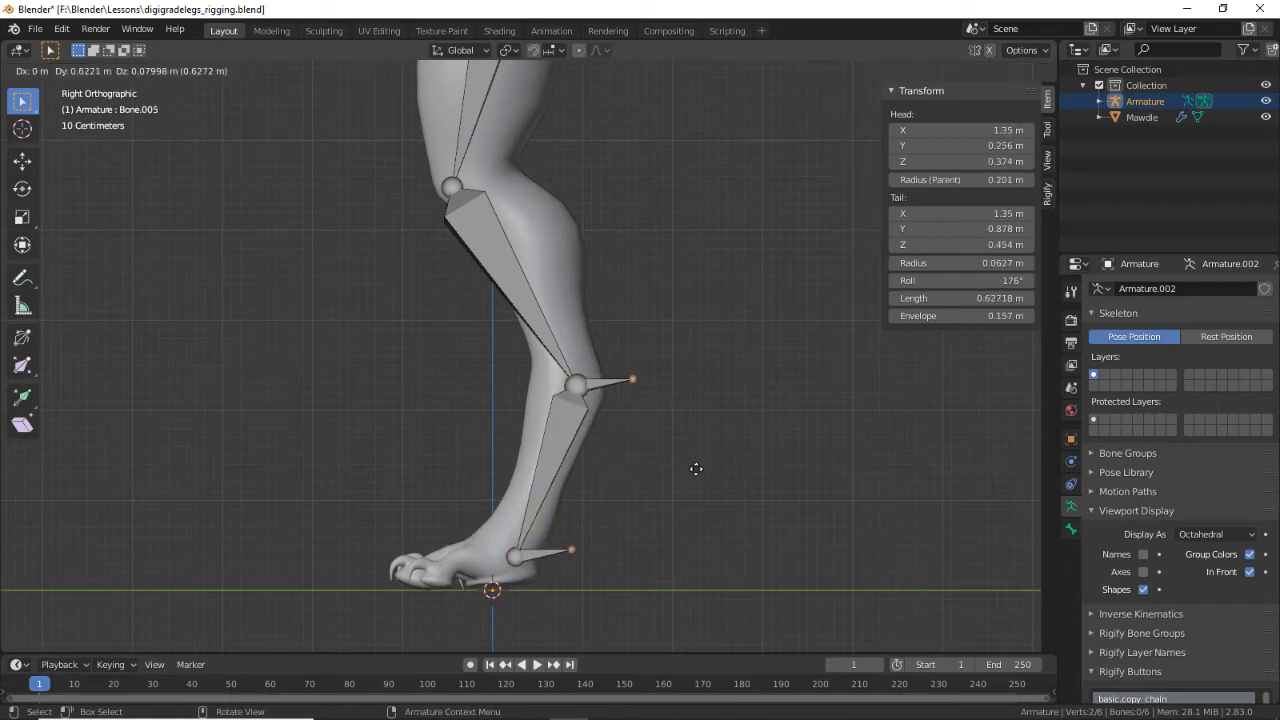
{"action": "key", "text": "y"}
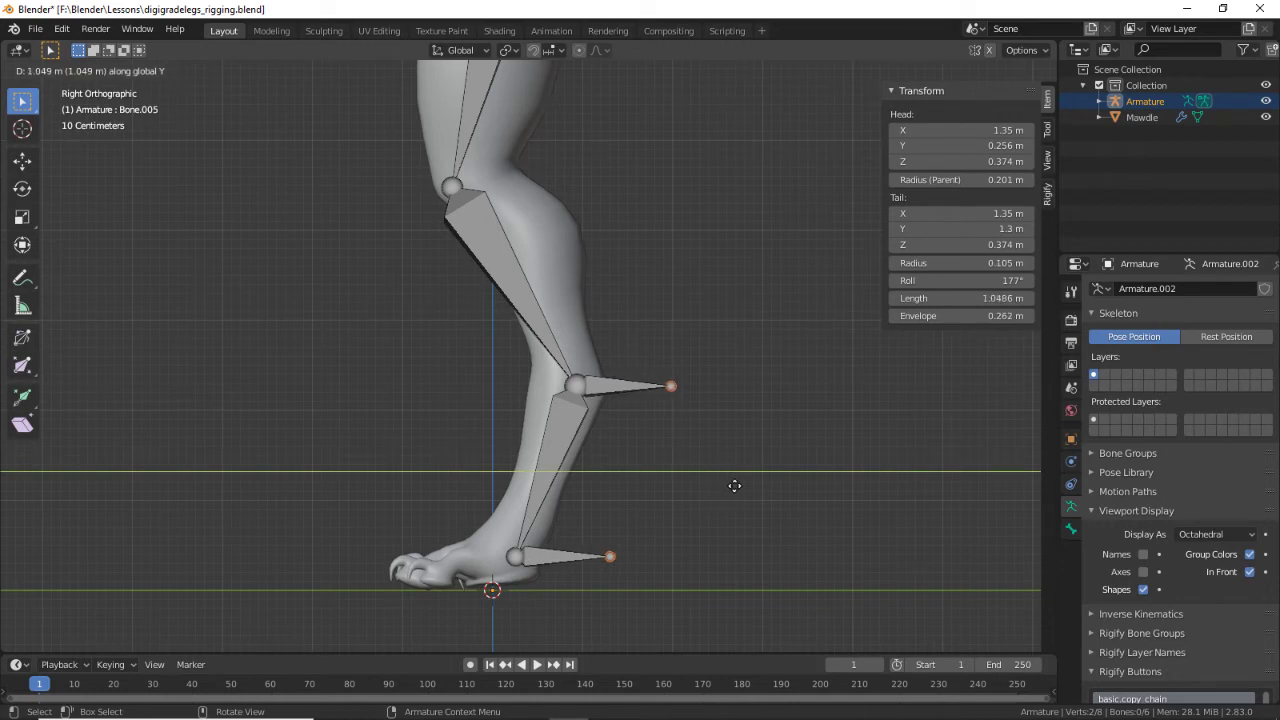
{"action": "left_click", "coordinate": [735, 486]}
Step: Clear the parent of both new forward bones so they are detached from the chain
{"action": "left_click", "coordinate": [568, 558]}
{"action": "left_click", "coordinate": [622, 386], "text": "shift"}
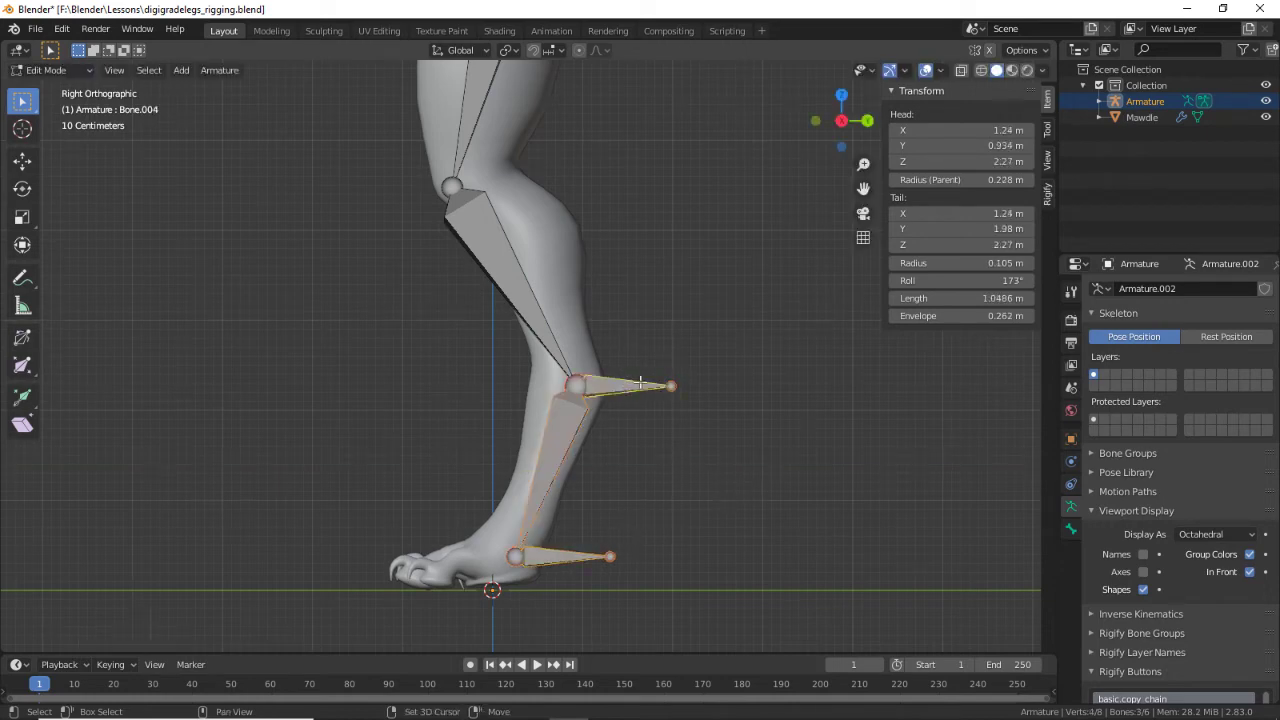
{"action": "left_click", "coordinate": [548, 550]}
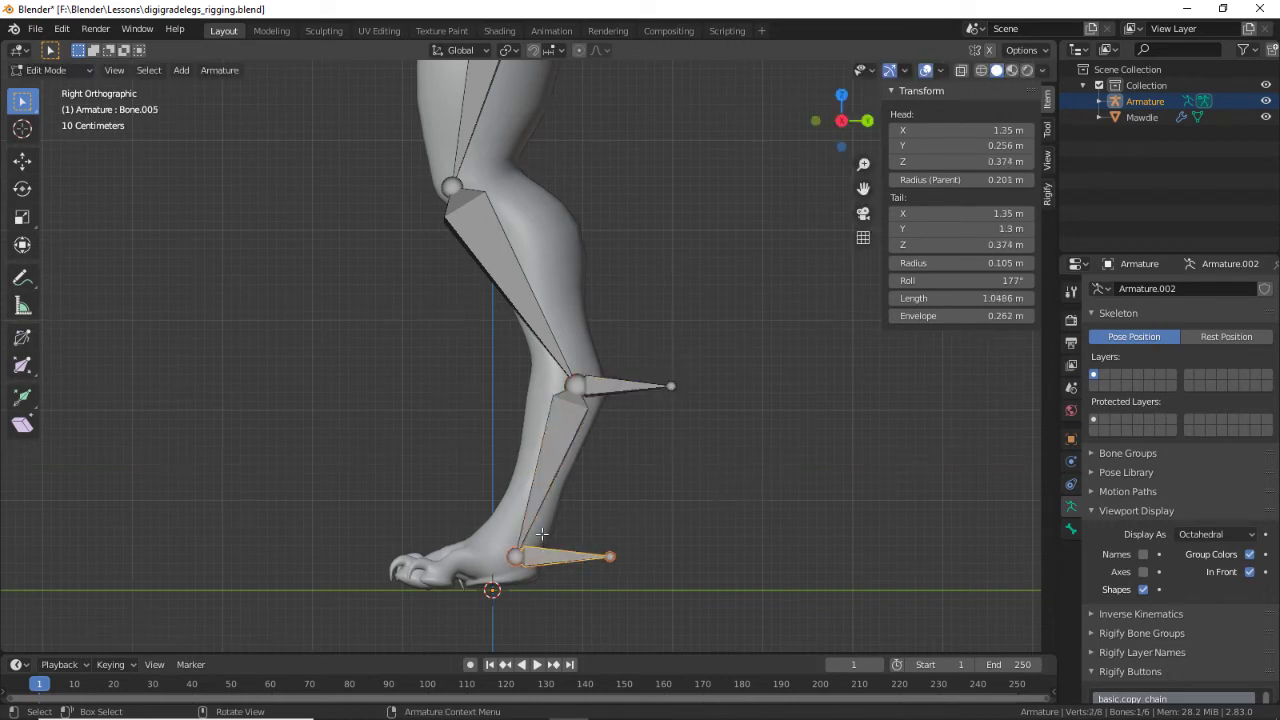
{"action": "key", "text": "alt+p"}
{"action": "left_click", "coordinate": [534, 540]}
{"action": "left_click", "coordinate": [654, 386]}
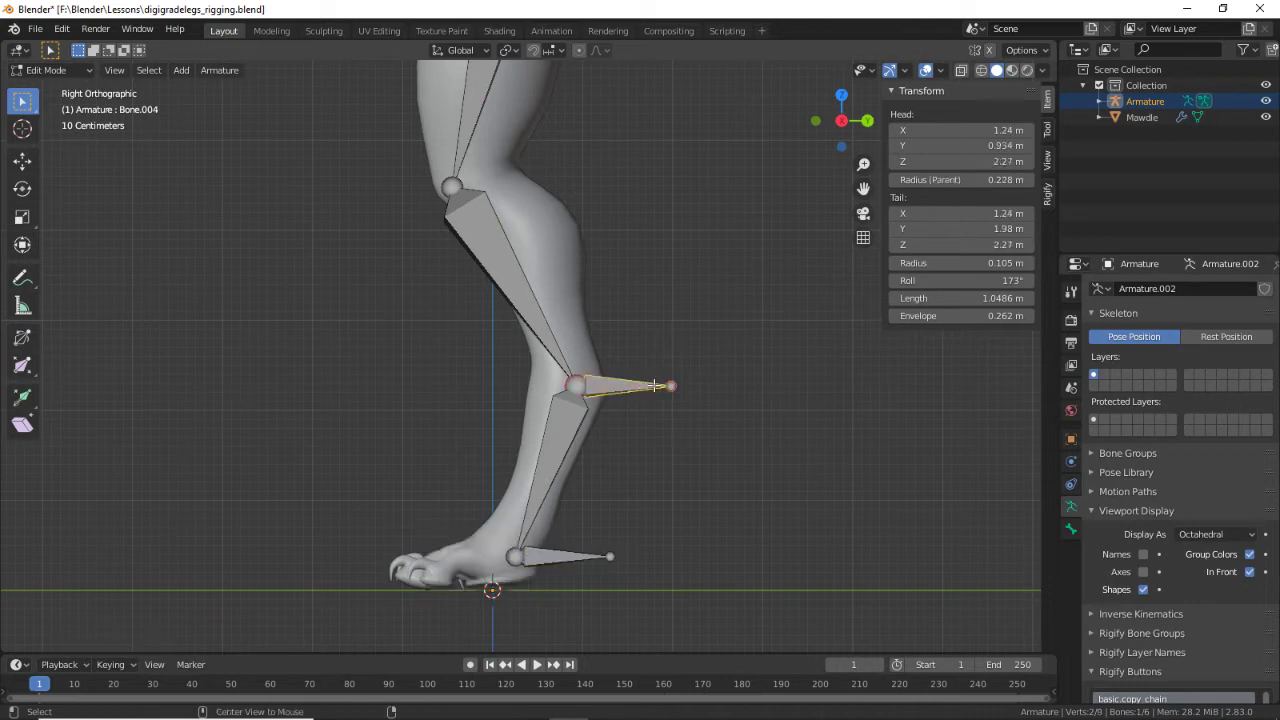
{"action": "key", "text": "alt+p"}
{"action": "left_click", "coordinate": [618, 409]}
{"action": "middle_click_drag", "start_coordinate": [641, 435], "coordinate": [726, 477]}
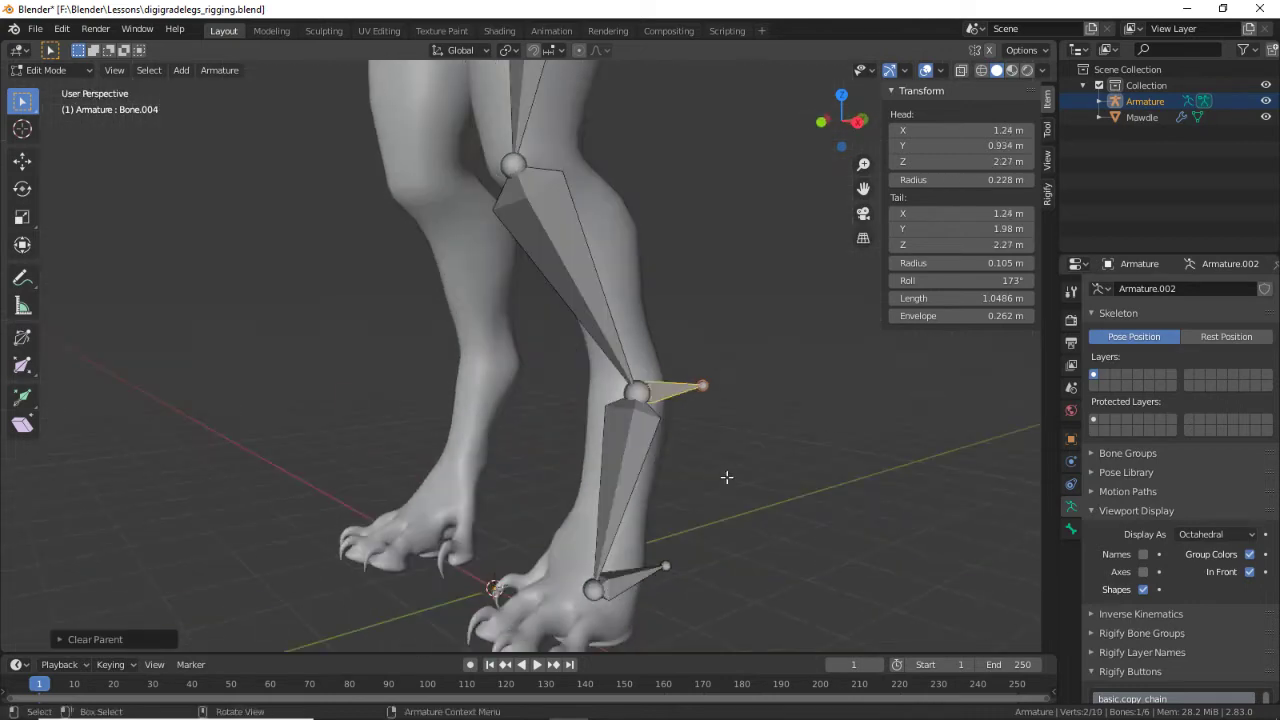
{"action": "middle_click_drag", "start_coordinate": [810, 585], "coordinate": [600, 400]}
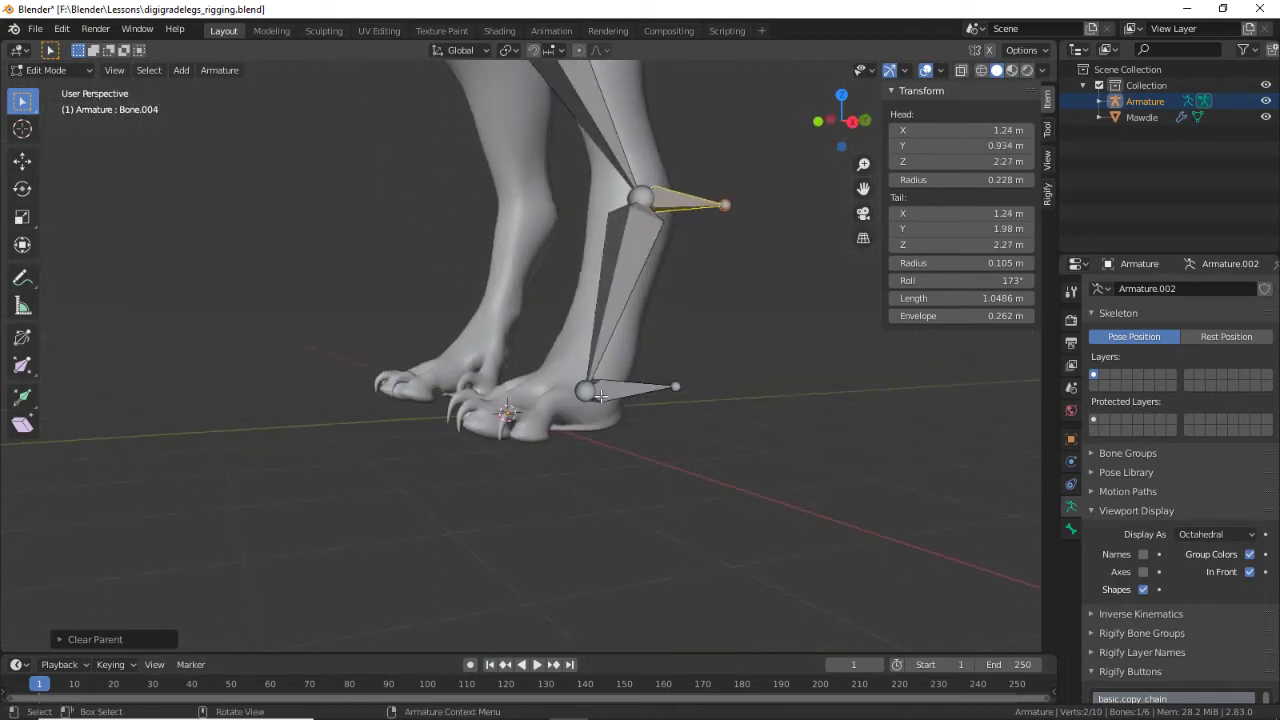
{"action": "left_click", "coordinate": [582, 390]}
{"action": "left_click", "coordinate": [583, 390]}
Step: Return to the Right view with the shin selected, undoing a stray extruded bone
{"action": "left_click", "coordinate": [585, 390]}
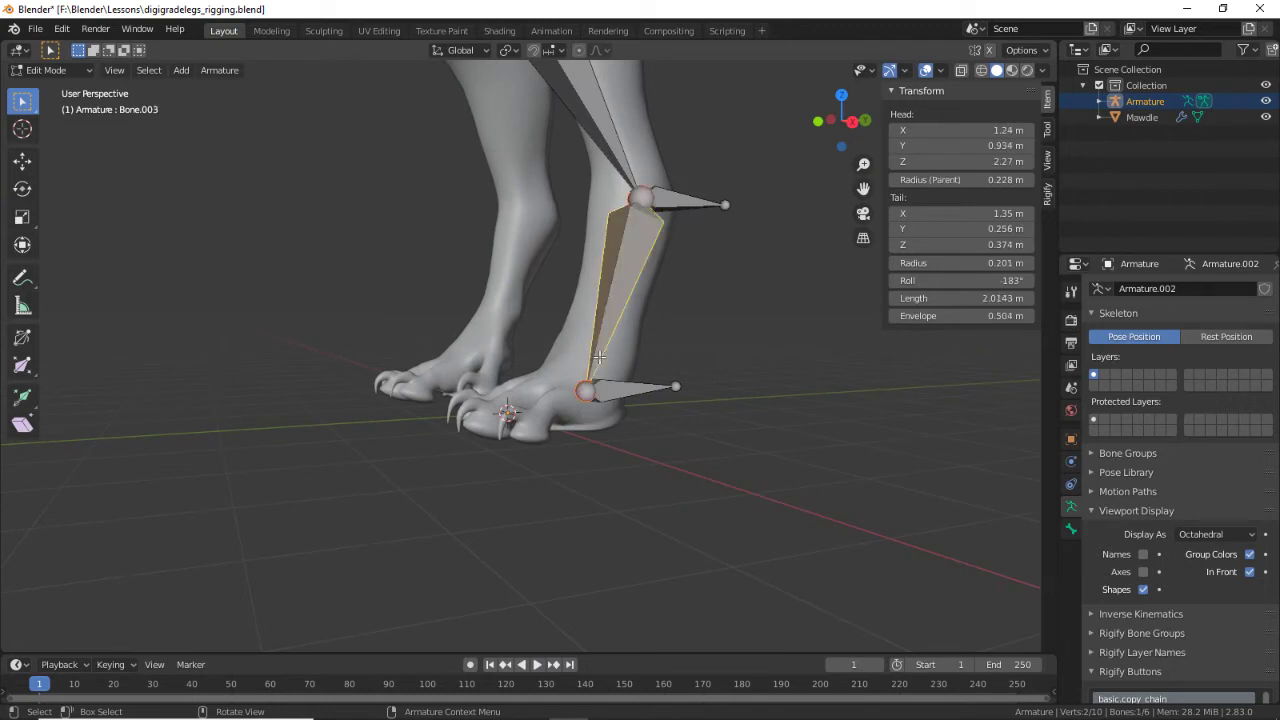
{"action": "left_click", "coordinate": [587, 390]}
{"action": "left_click", "coordinate": [587, 390]}
{"action": "key", "text": "KP_3"}
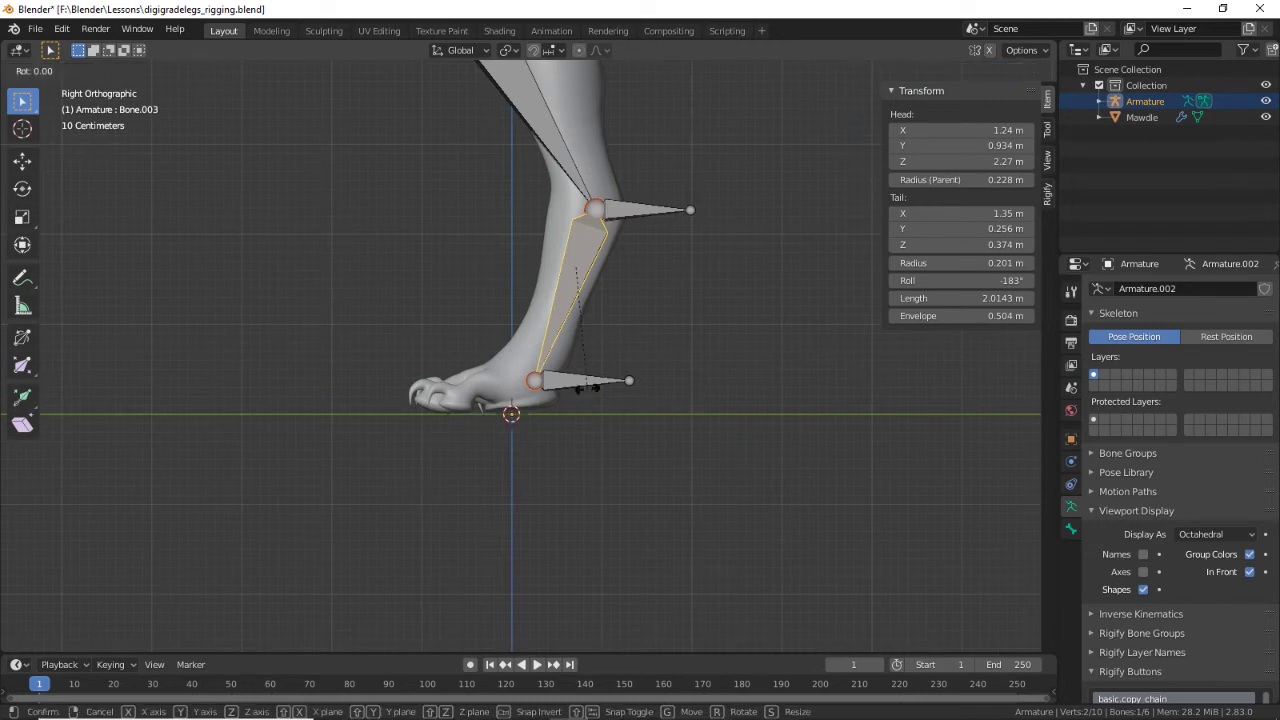
{"action": "key", "text": "e"}
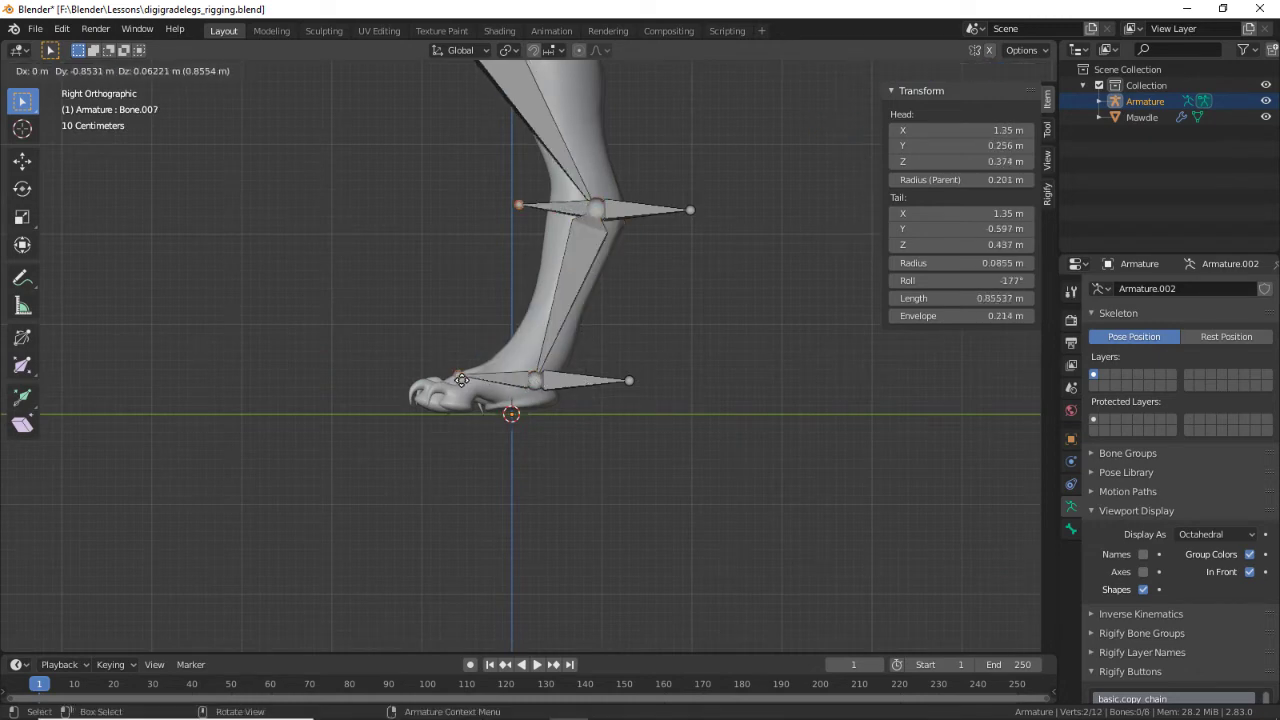
{"action": "key", "text": "Escape"}
{"action": "key", "text": "ctrl+z"}
Step: Extrude a level 0.951 m toe bone from the foot joint out to the toe tip
{"action": "left_click", "coordinate": [522, 382]}
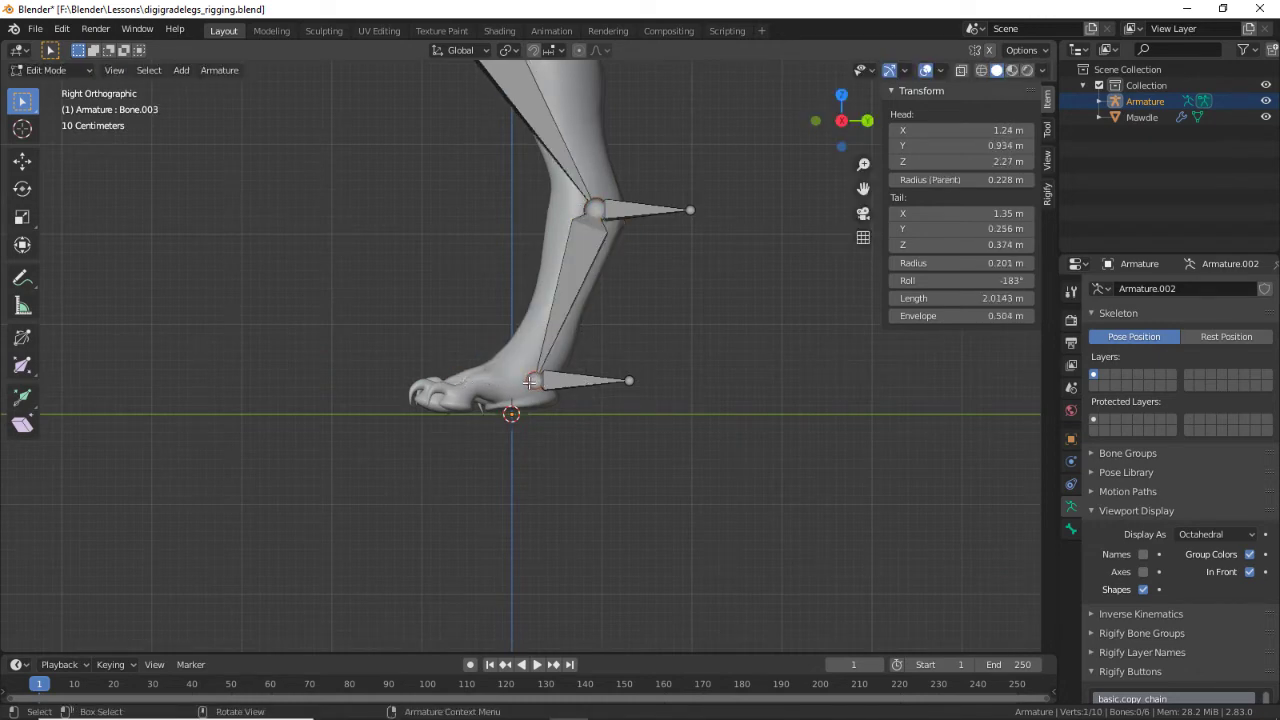
{"action": "key", "text": "e"}
{"action": "key", "text": "y"}
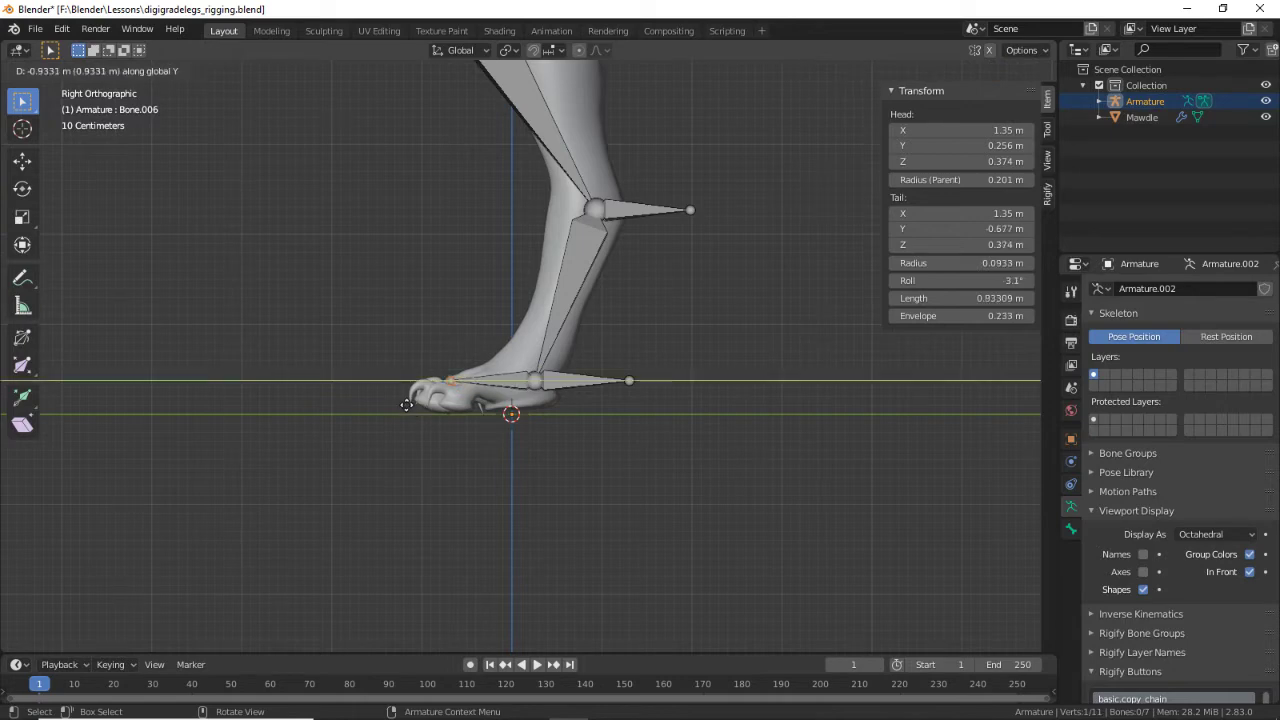
{"action": "left_click", "coordinate": [406, 405]}
{"action": "middle_click_drag", "start_coordinate": [537, 343], "coordinate": [533, 402], "text": "shift"}
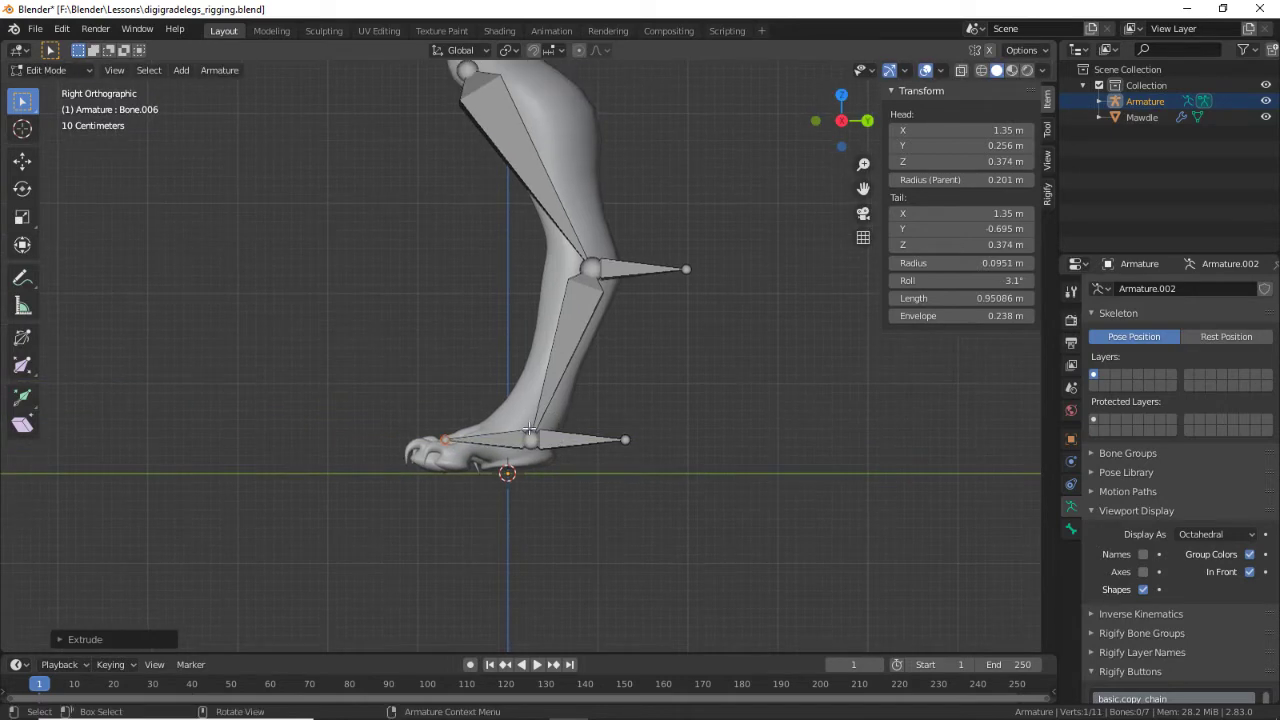
{"action": "left_click", "coordinate": [535, 421]}
{"action": "key", "text": "g"}
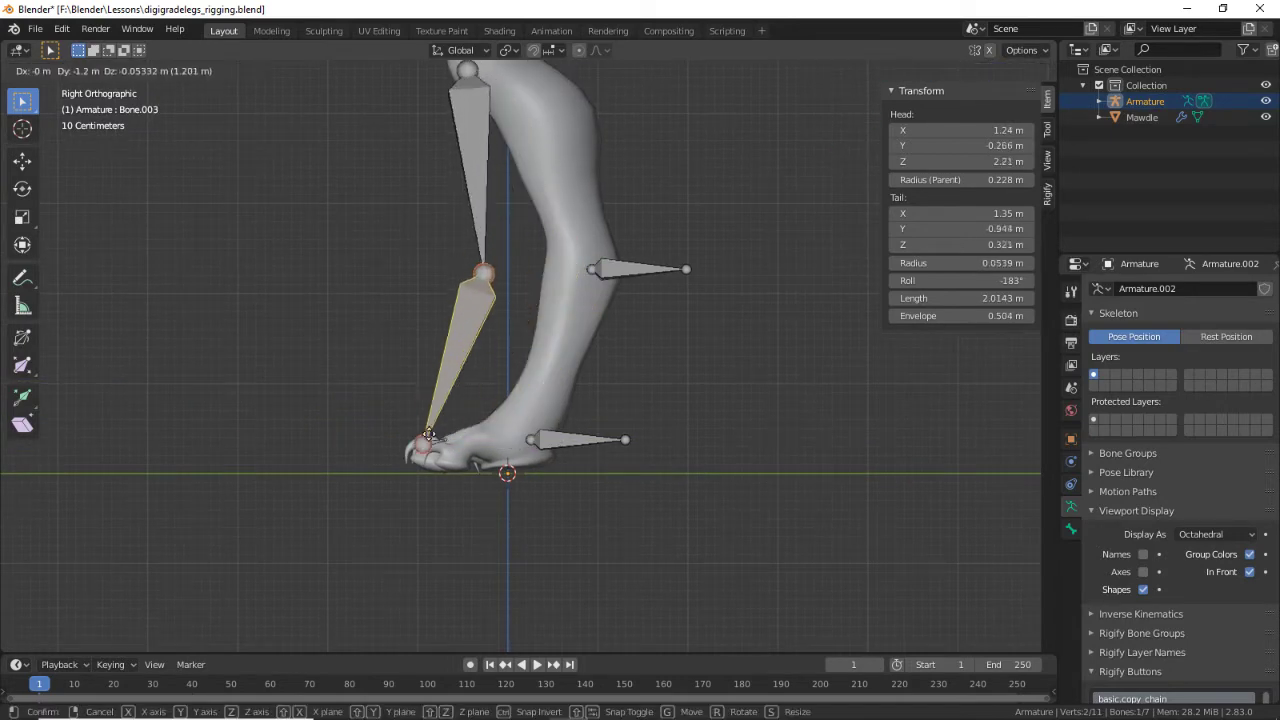
{"action": "key", "text": "Escape"}
{"action": "middle_click_drag", "start_coordinate": [510, 342], "coordinate": [622, 316]}
{"action": "key", "text": "KP_3"}
{"action": "scroll", "coordinate": [526, 434], "scroll_direction": "up", "scroll_amount": 2}
Step: Extrude a level 1.4972 m bone back from the knee, unparent it, and move it to Y -1.87 m
{"action": "scroll", "coordinate": [503, 298], "scroll_direction": "up", "scroll_amount": 2}
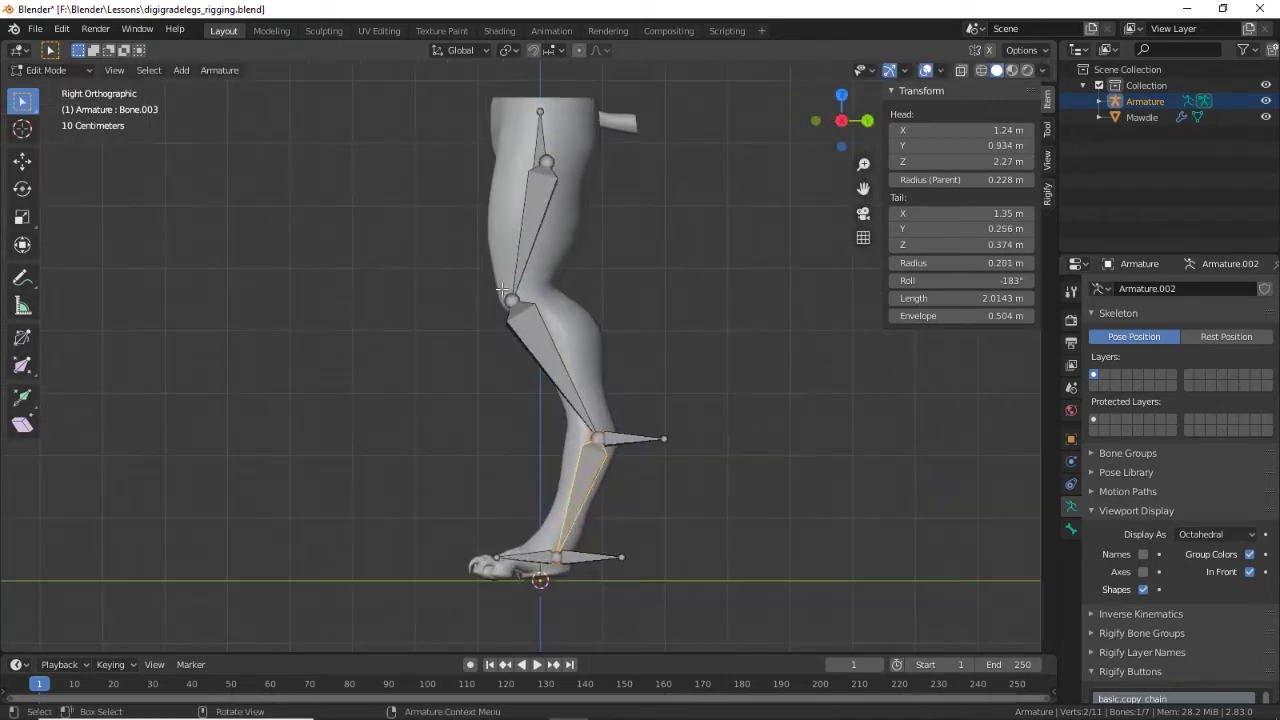
{"action": "left_click", "coordinate": [505, 298]}
{"action": "key", "text": "e"}
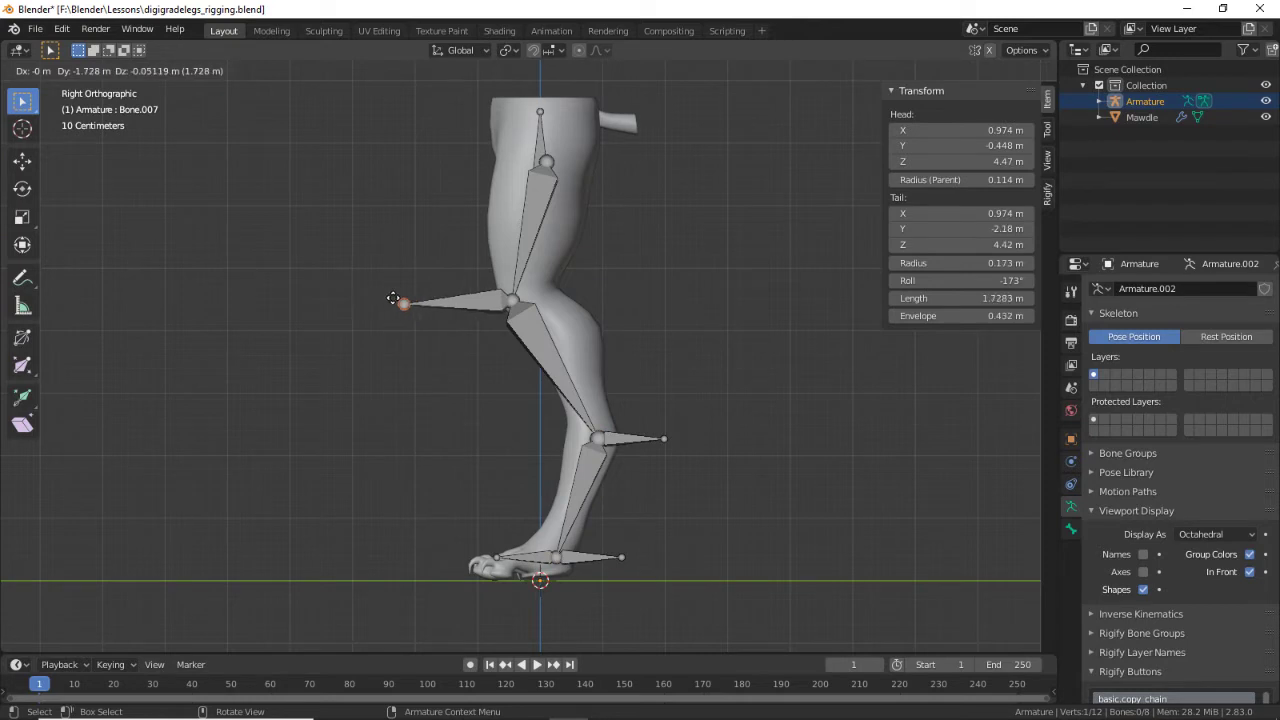
{"action": "key", "text": "y"}
{"action": "left_click", "coordinate": [408, 302]}
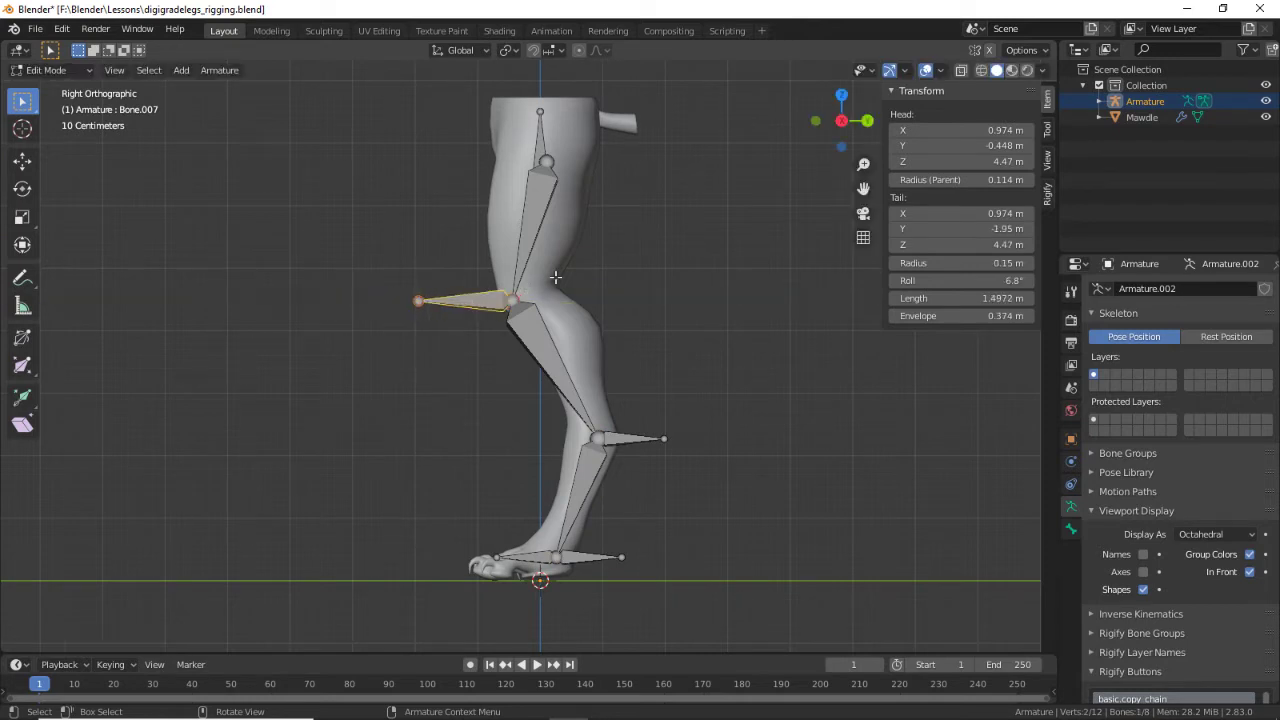
{"action": "key", "text": "alt+p"}
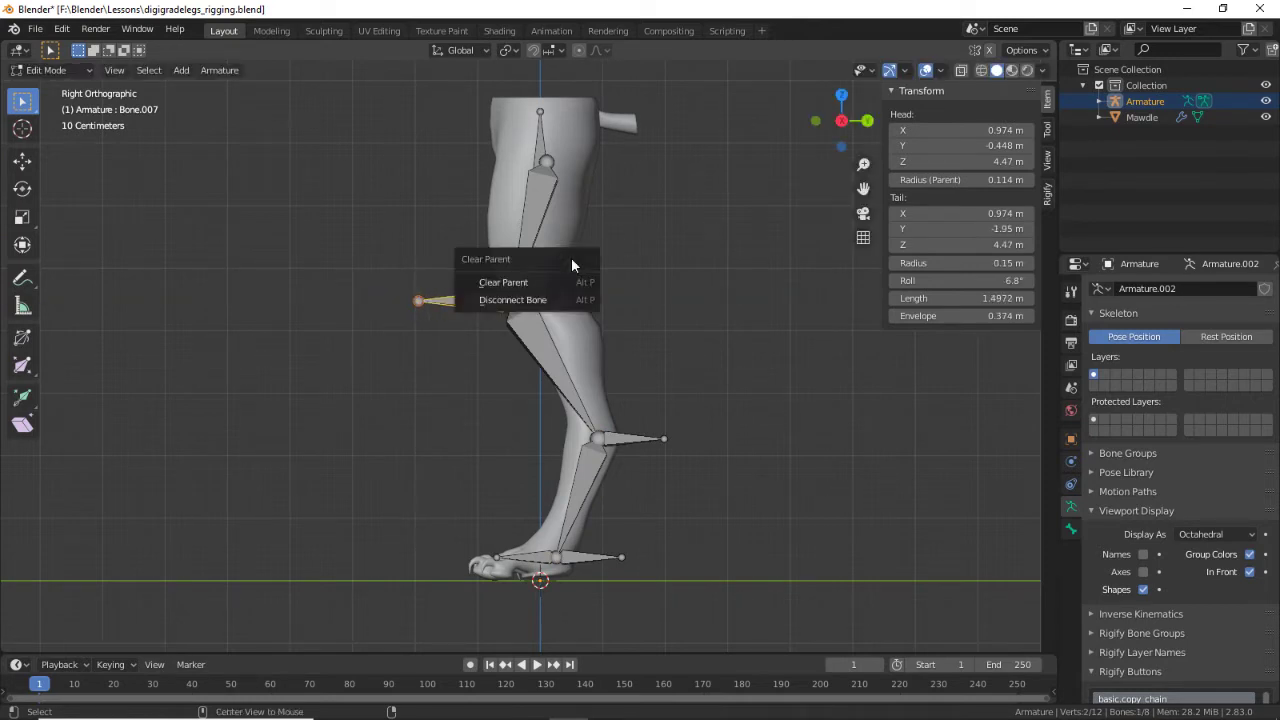
{"action": "left_click", "coordinate": [543, 284]}
{"action": "key", "text": "g"}
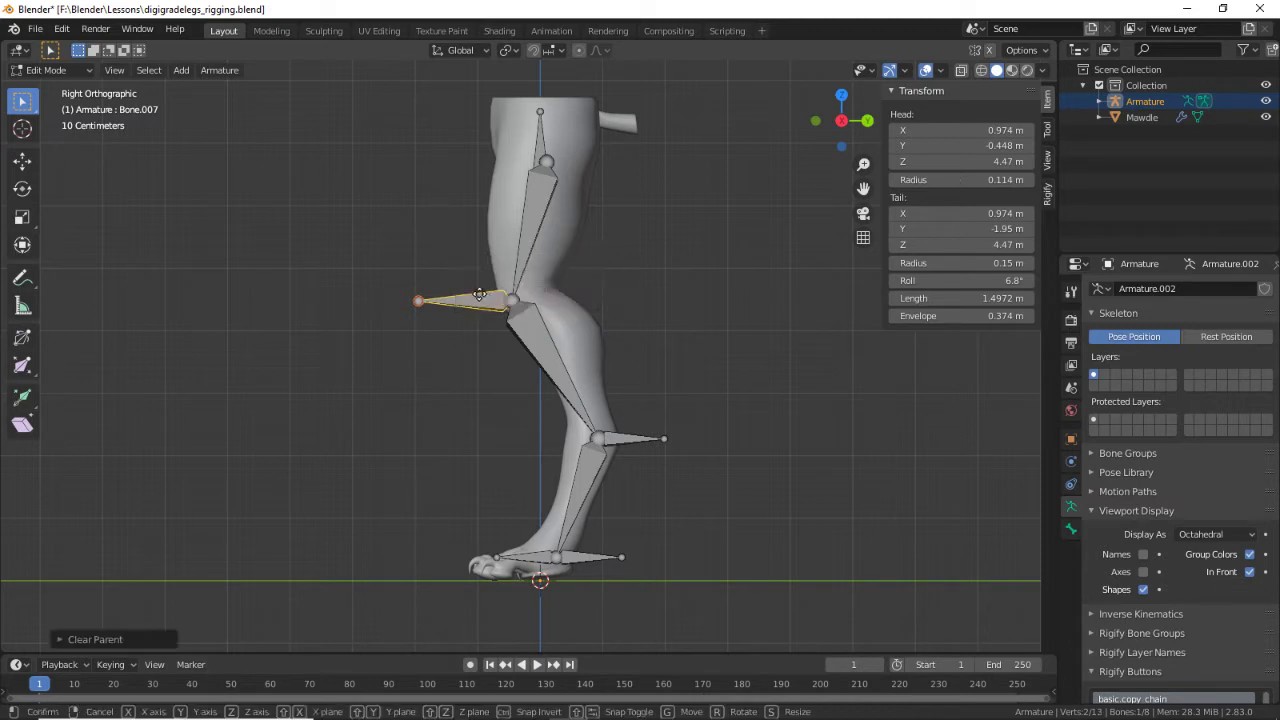
{"action": "key", "text": "y"}
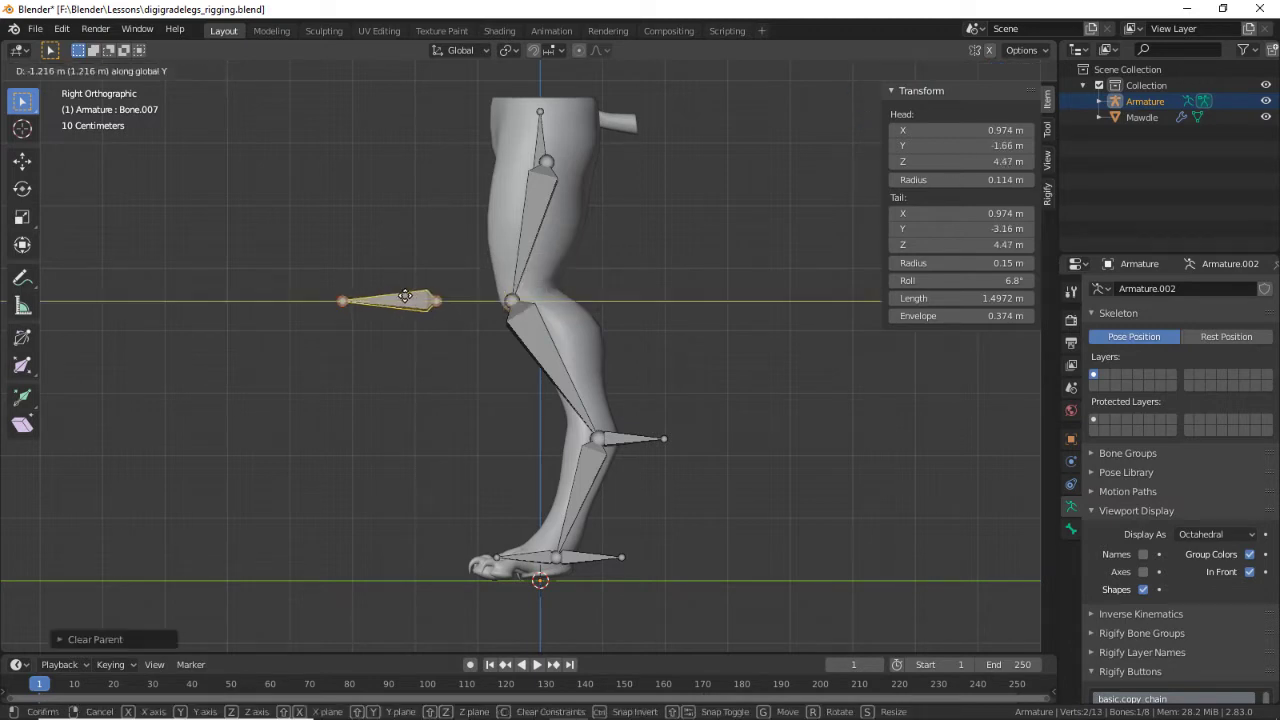
{"action": "left_click", "coordinate": [396, 296]}
{"action": "middle_click_drag", "start_coordinate": [625, 497], "coordinate": [590, 424], "text": "shift"}
{"action": "scroll", "coordinate": [590, 424], "scroll_direction": "up", "scroll_amount": 5}
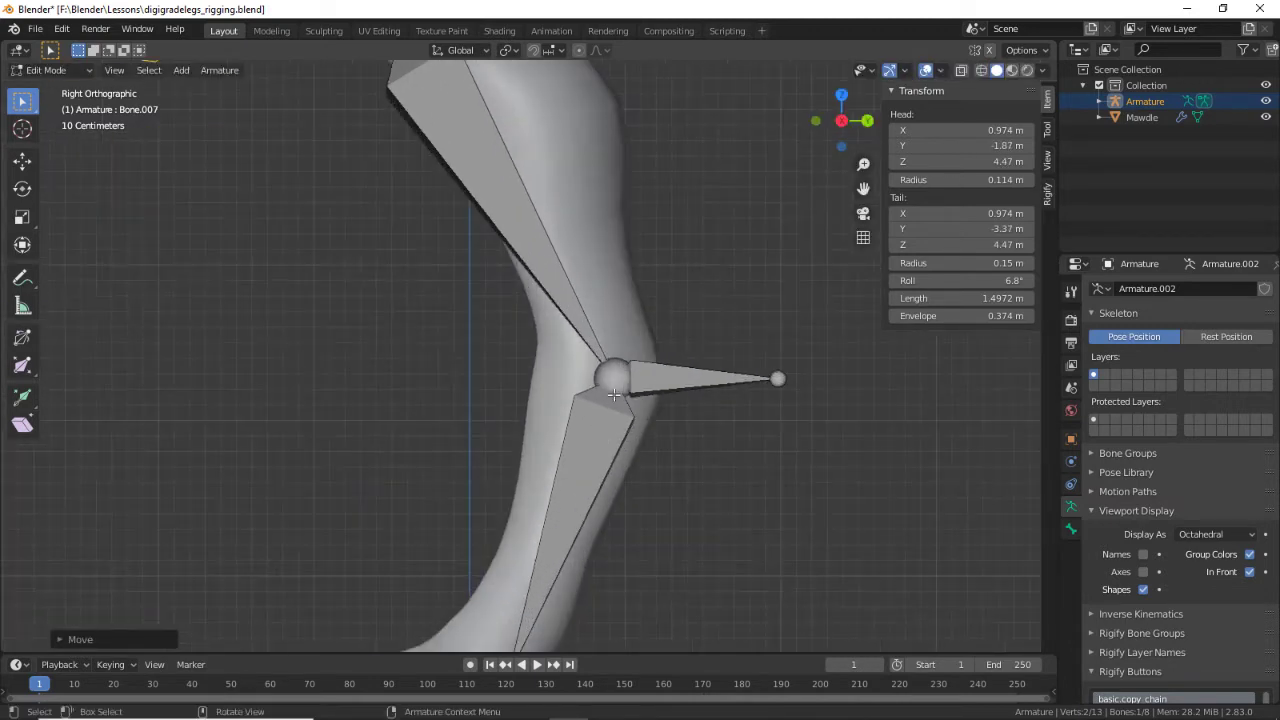
{"action": "scroll", "coordinate": [590, 424], "scroll_direction": "down", "scroll_amount": 3}
{"action": "left_click", "coordinate": [518, 541]}
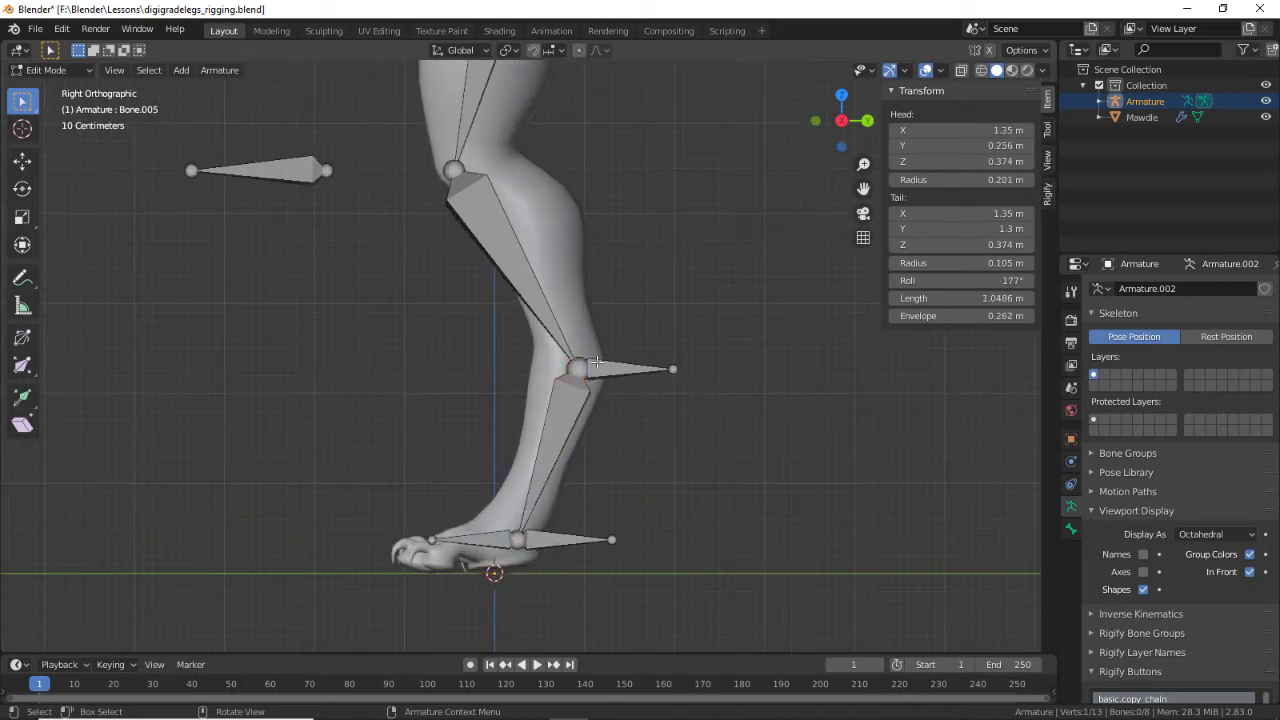
{"action": "left_click", "coordinate": [526, 405]}
{"action": "scroll", "coordinate": [303, 264], "scroll_direction": "up", "scroll_amount": 2, "text": "shift"}
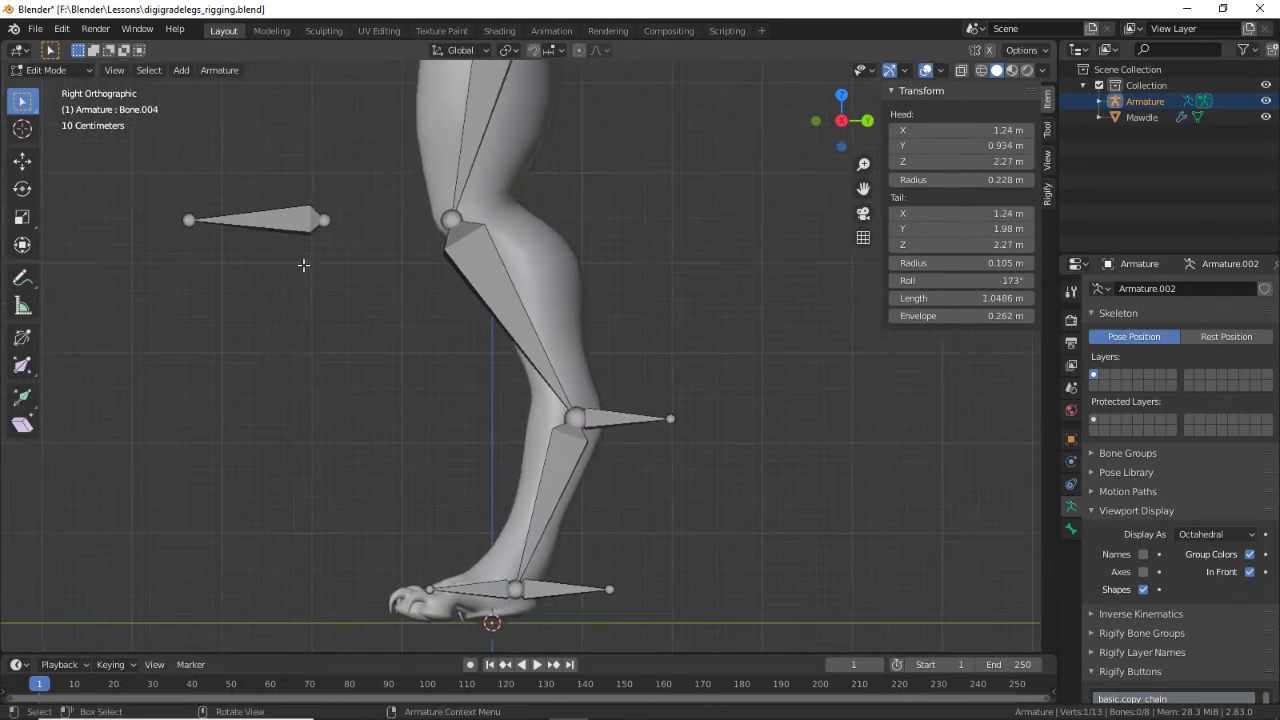
{"action": "left_click", "coordinate": [282, 224]}
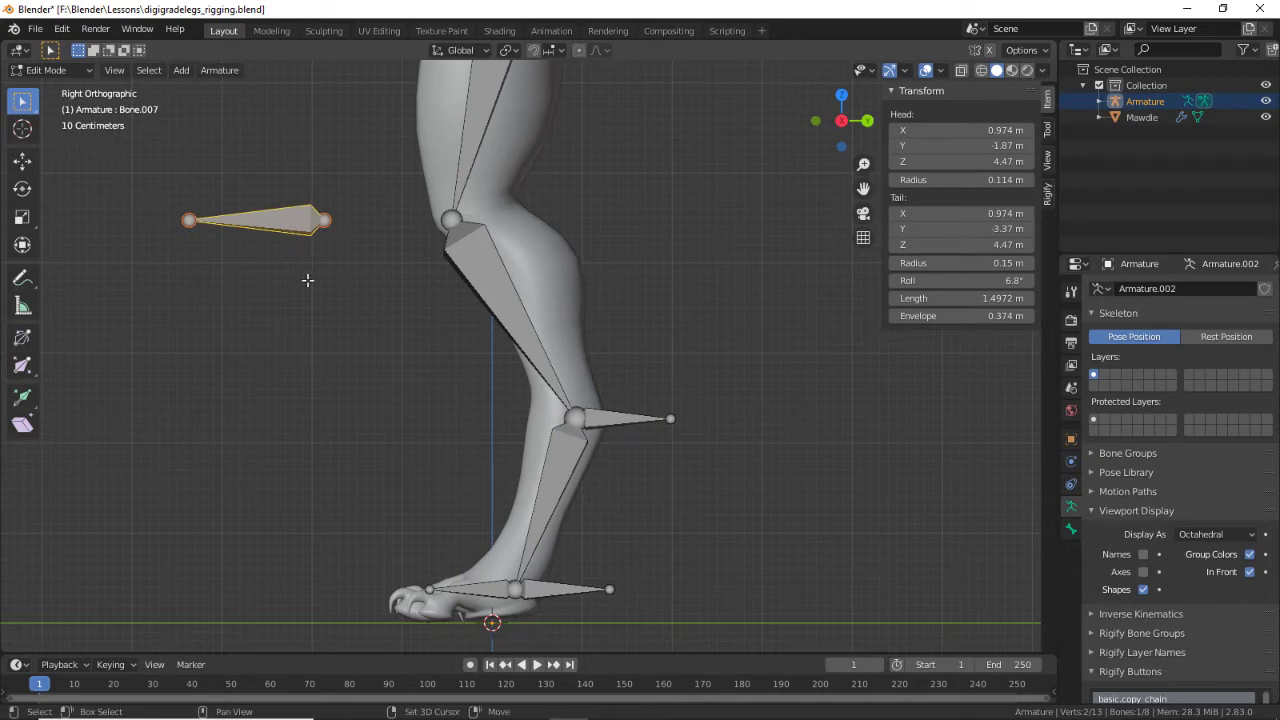
{"action": "scroll", "coordinate": [312, 290], "scroll_direction": "up", "scroll_amount": 1, "text": "shift"}
{"action": "scroll", "coordinate": [354, 318], "scroll_direction": "down", "scroll_amount": 2}
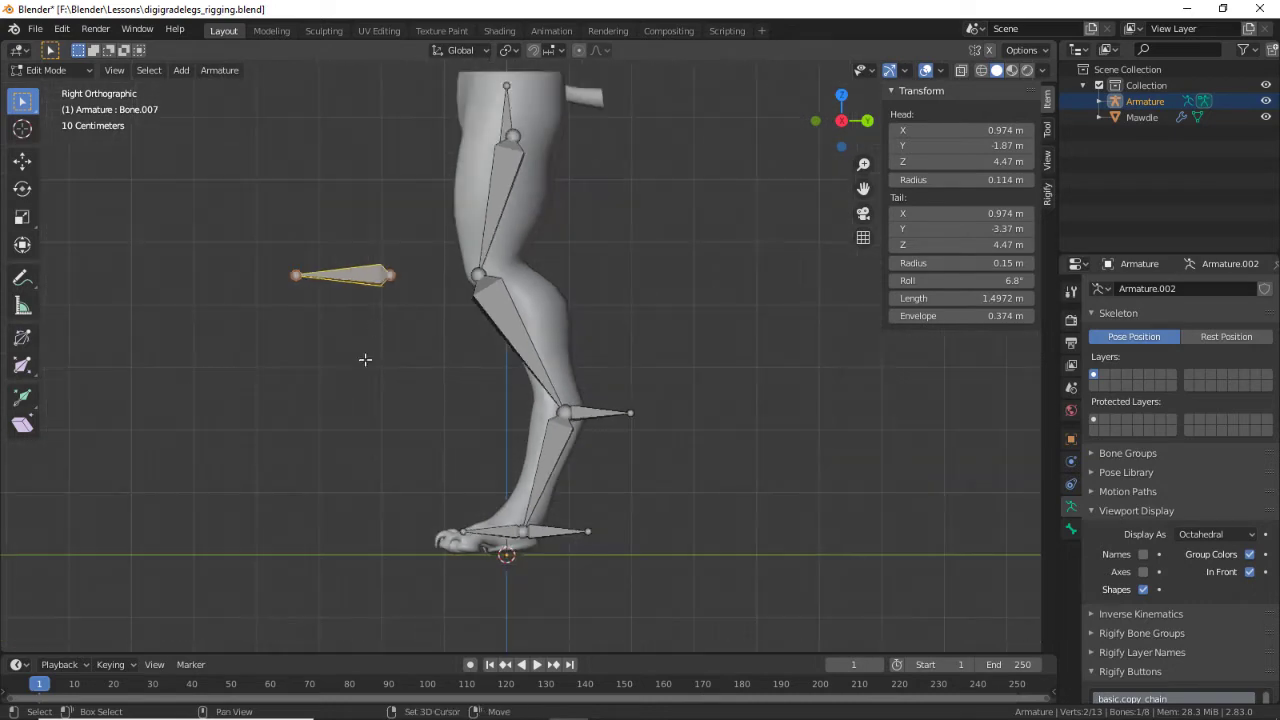
{"action": "left_click", "coordinate": [623, 378]}
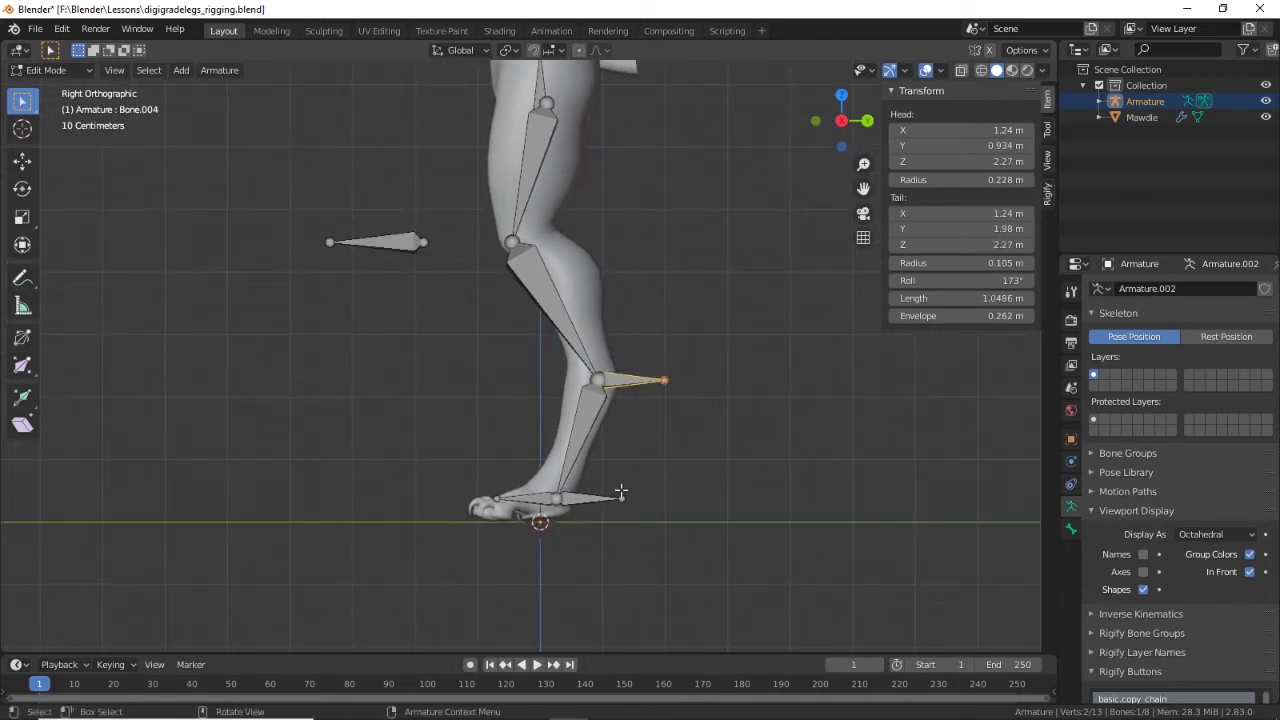
{"action": "left_click", "coordinate": [585, 495]}
{"action": "middle_click_drag", "start_coordinate": [351, 501], "coordinate": [600, 515]}
{"action": "left_click", "coordinate": [578, 513]}
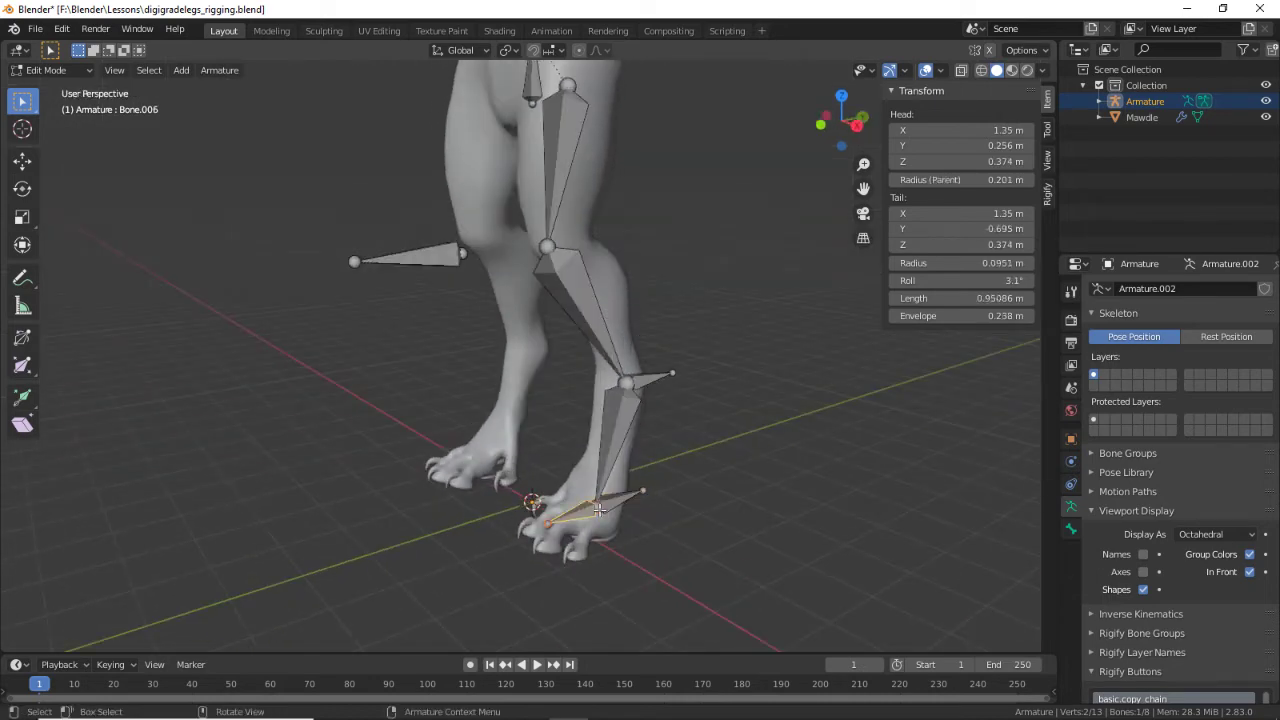
Step: In Bone properties, name the toe bone foot.L and the forward foot bone footIK_L
{"action": "left_click", "coordinate": [1071, 529]}
{"action": "left_click", "coordinate": [1143, 289]}
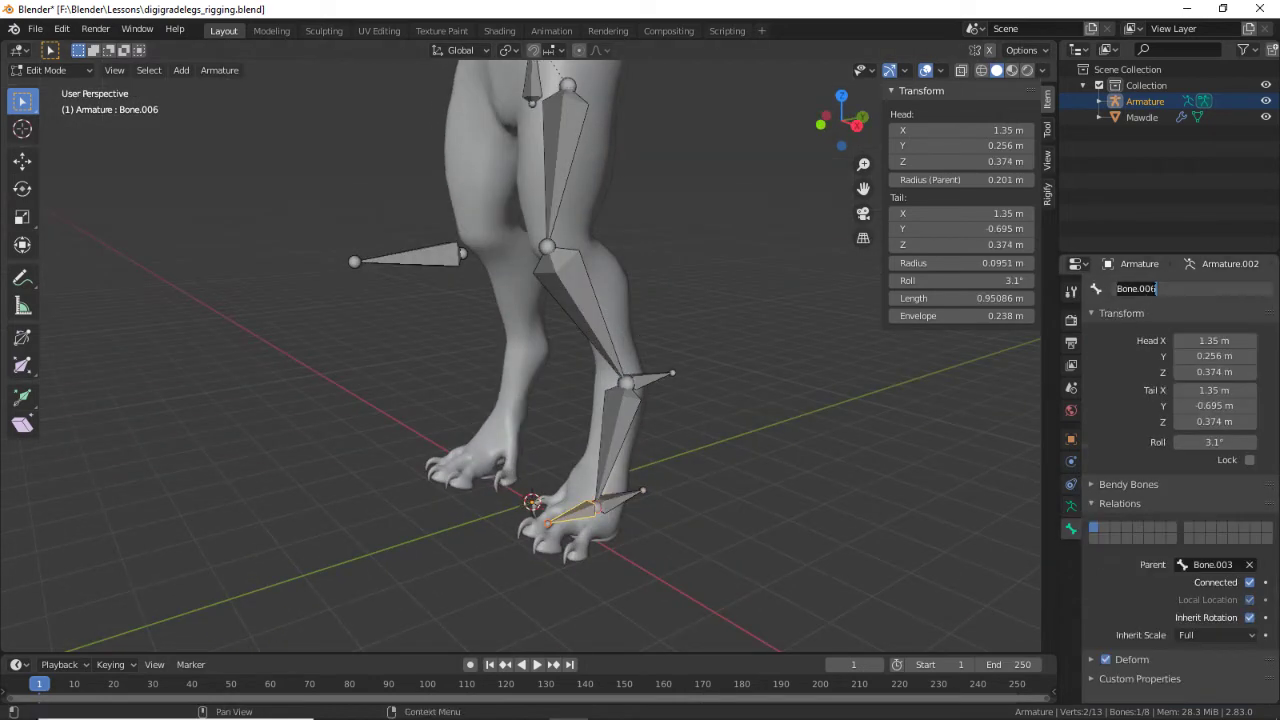
{"action": "type", "text": "foot"}
{"action": "key", "text": "Return"}
{"action": "left_click", "coordinate": [625, 496]}
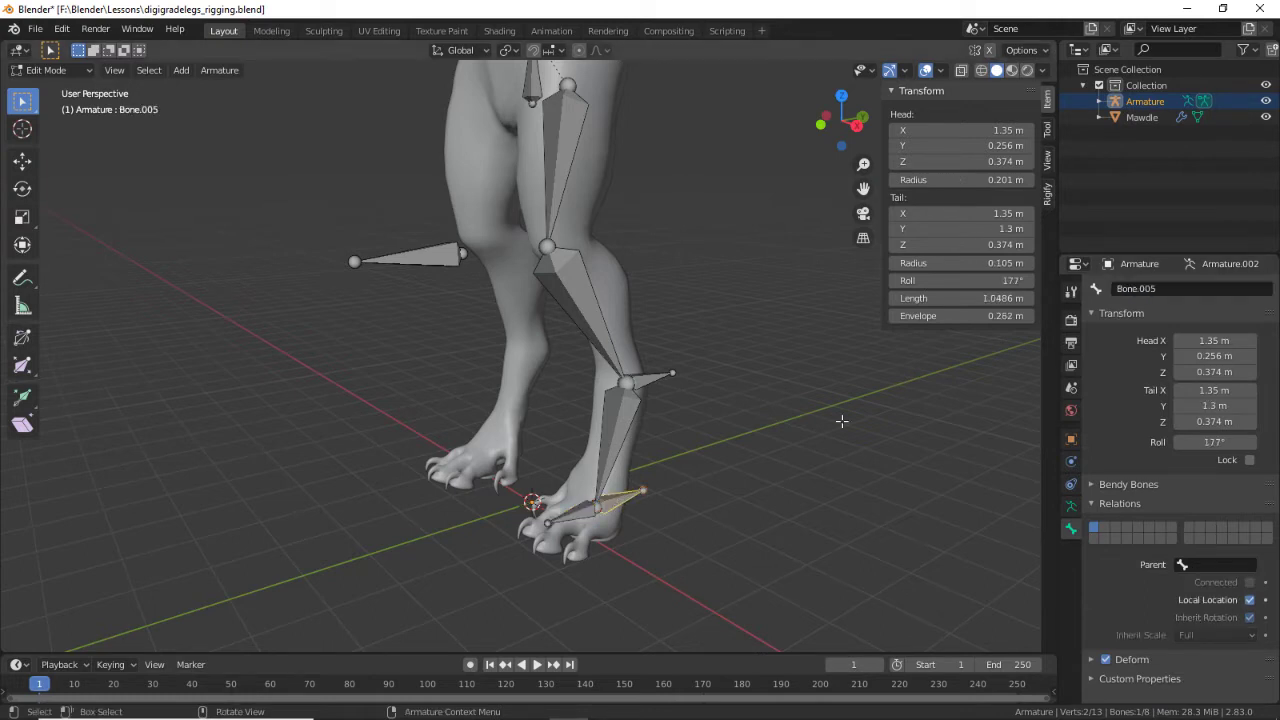
{"action": "left_click", "coordinate": [1137, 285]}
{"action": "type", "text": "footIK"}
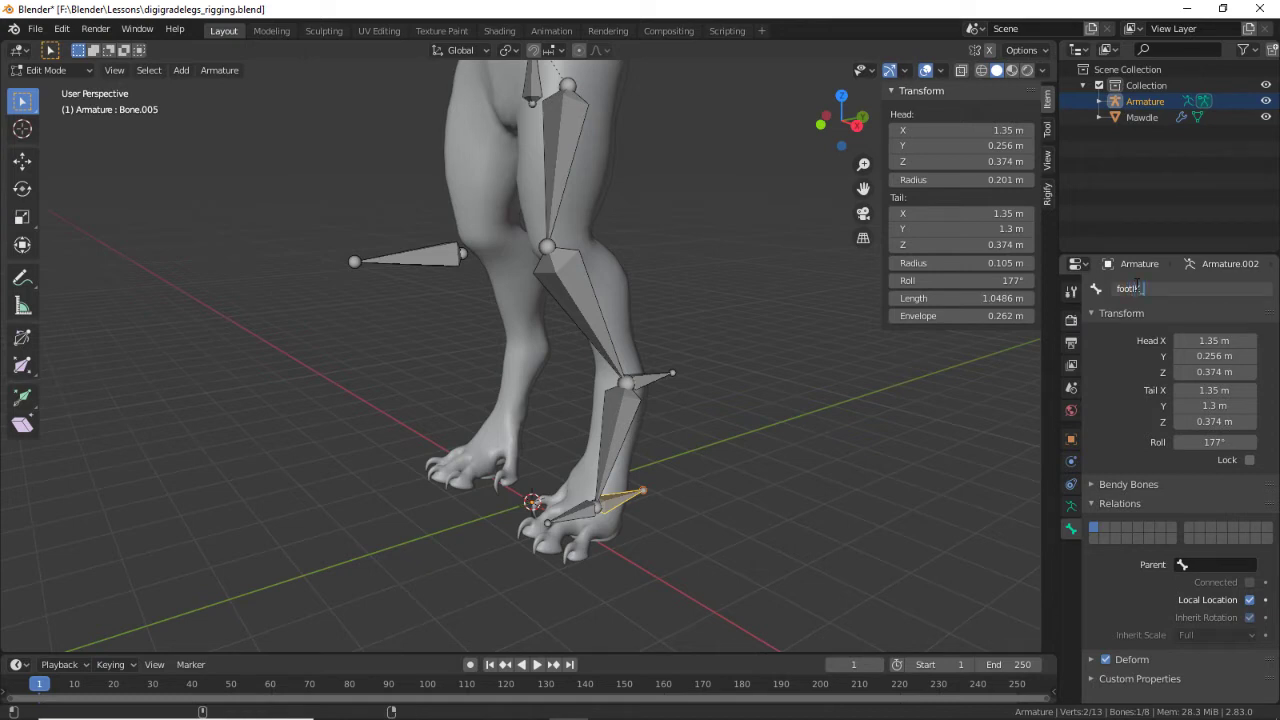
{"action": "type", "text": ".L"}
{"action": "key", "text": "Return"}
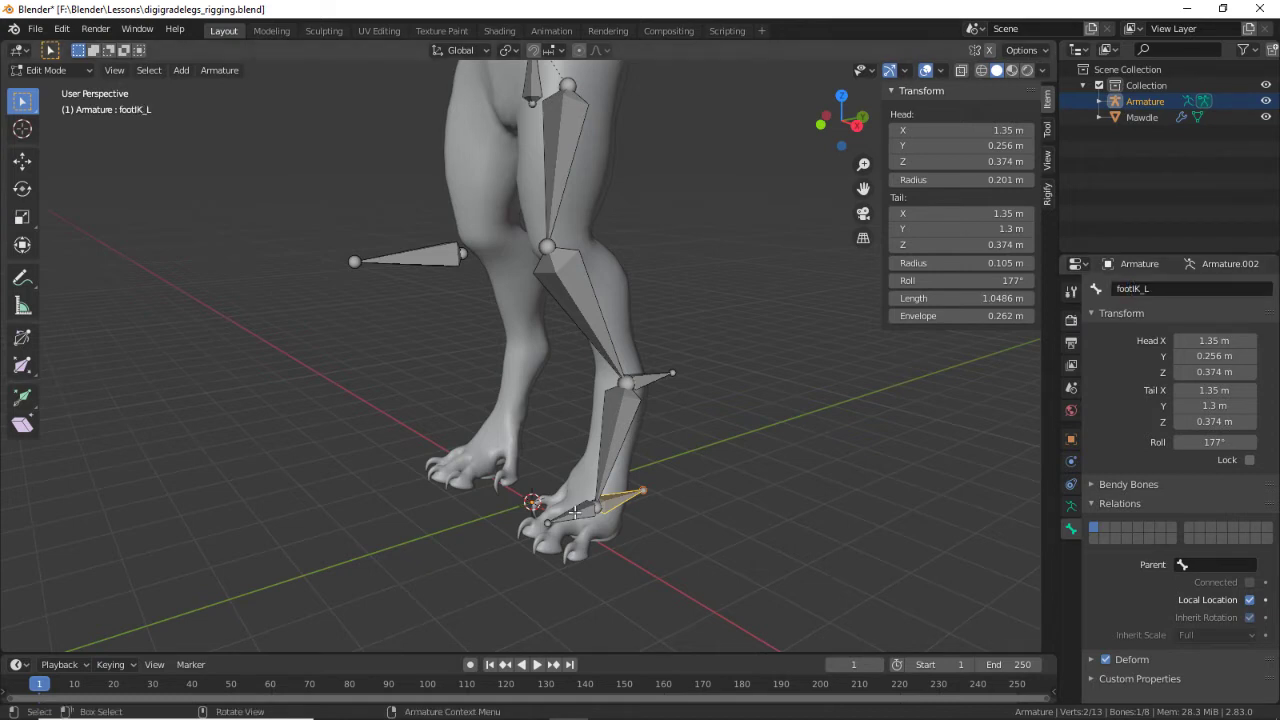
{"action": "left_click", "coordinate": [576, 512]}
{"action": "left_click", "coordinate": [1192, 283]}
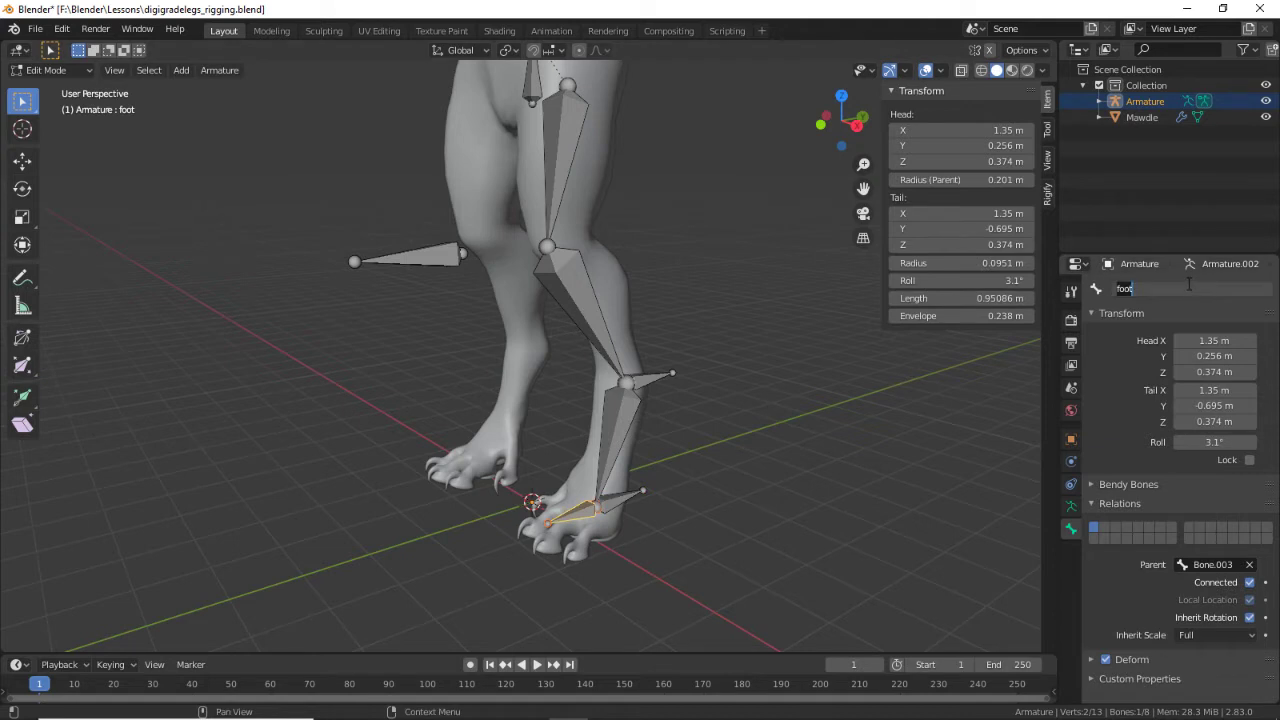
{"action": "key", "text": "End"}
{"action": "type", "text": ".L"}
{"action": "key", "text": "Return"}
Step: Rename Bone.003 to lowerleg_L and the hock bone Bone.004 to heelIK_L
{"action": "left_click", "coordinate": [607, 470]}
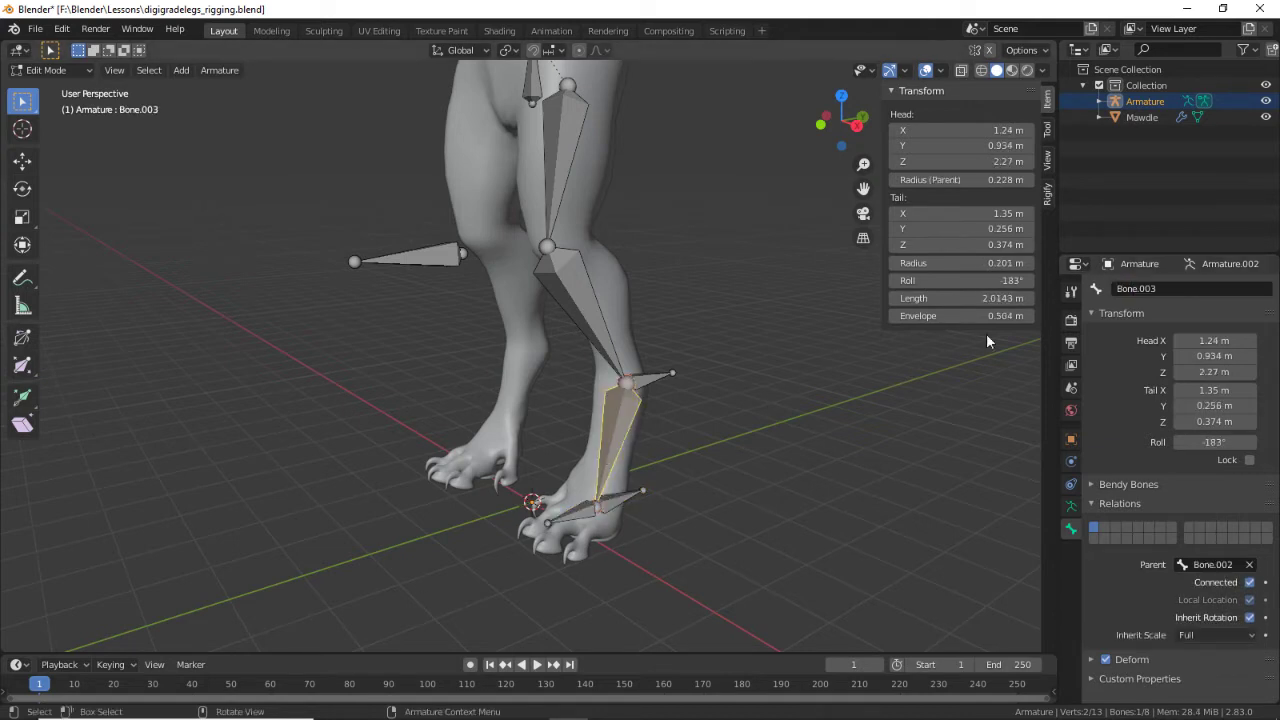
{"action": "left_click", "coordinate": [1136, 288]}
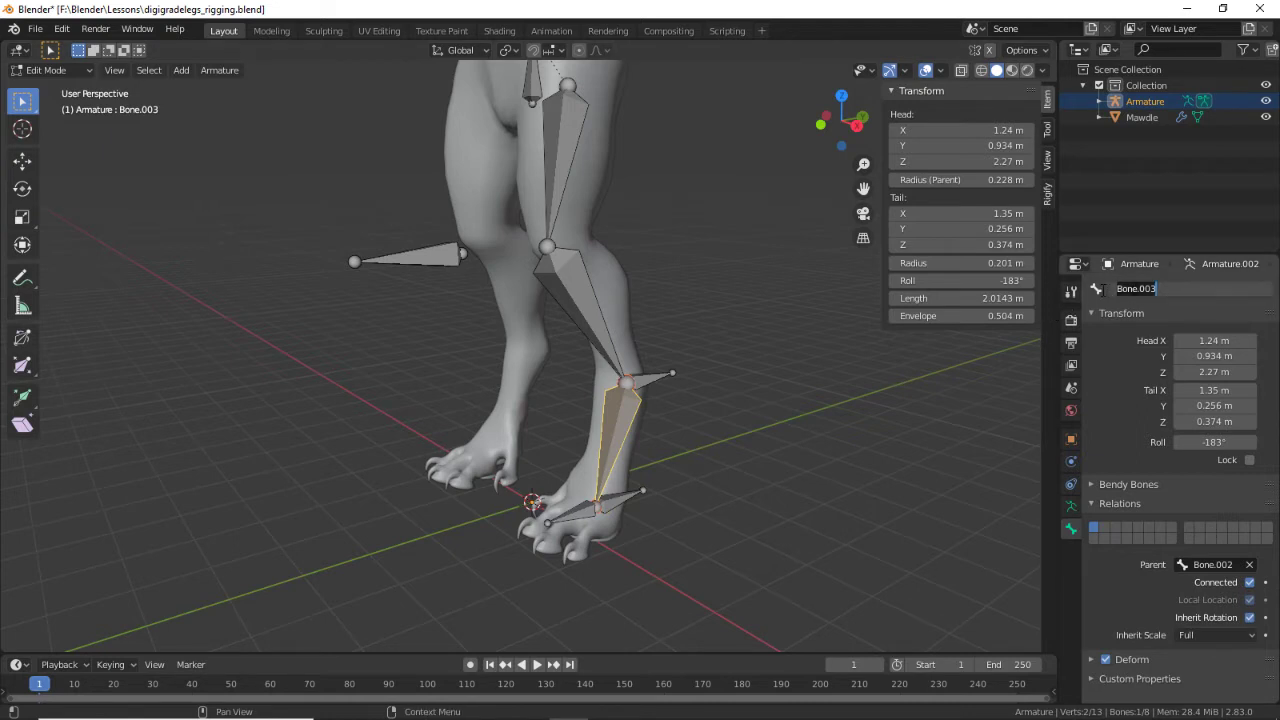
{"action": "type", "text": "lowerleg_L"}
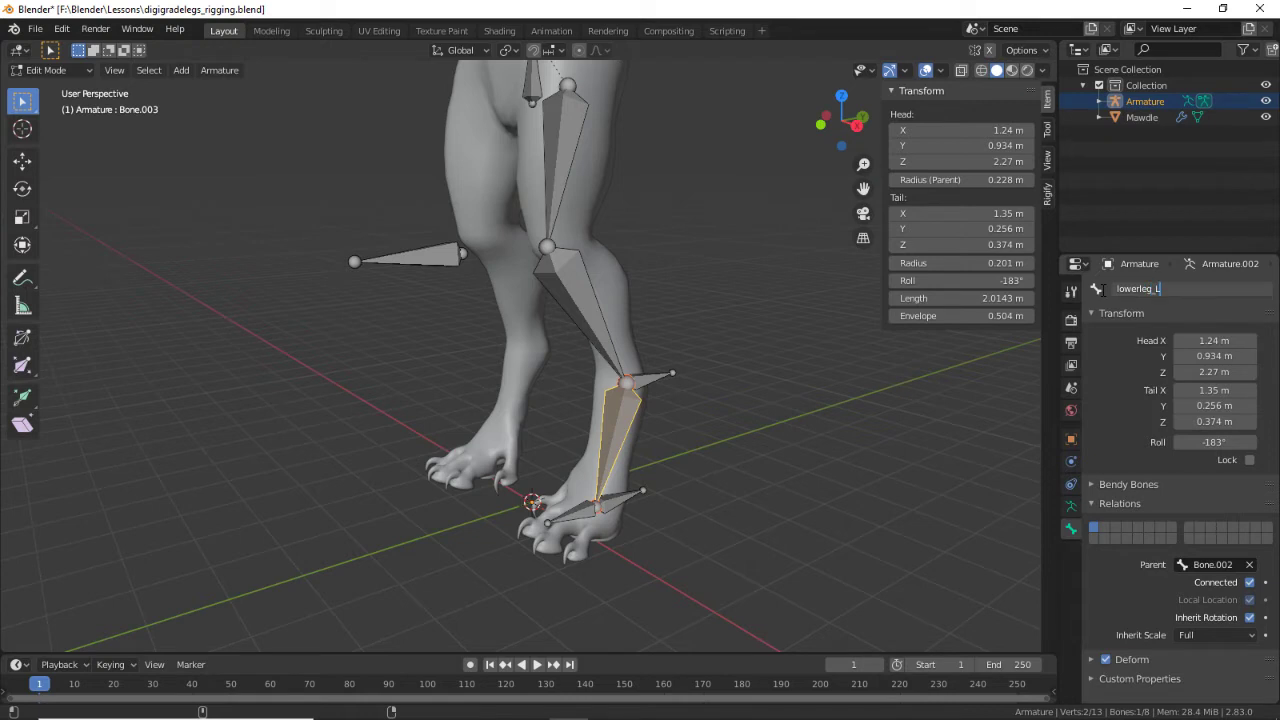
{"action": "key", "text": "Return"}
{"action": "left_click", "coordinate": [646, 380]}
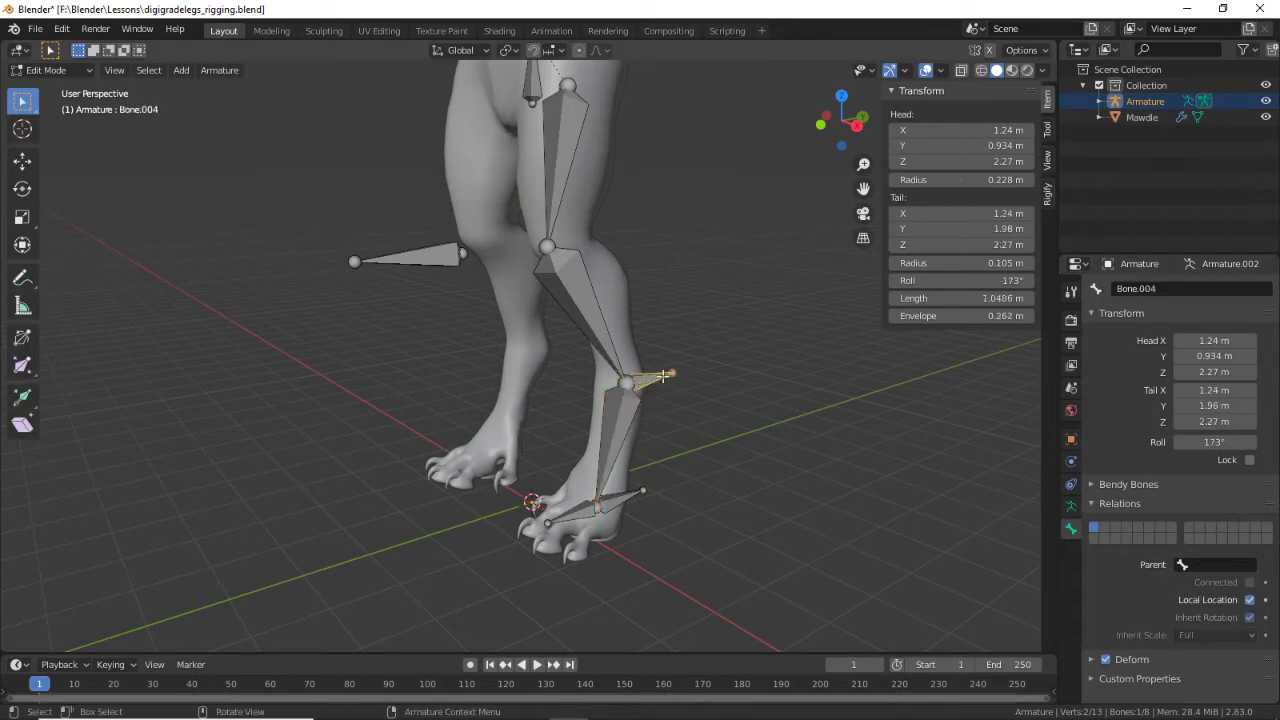
{"action": "left_click", "coordinate": [1130, 288]}
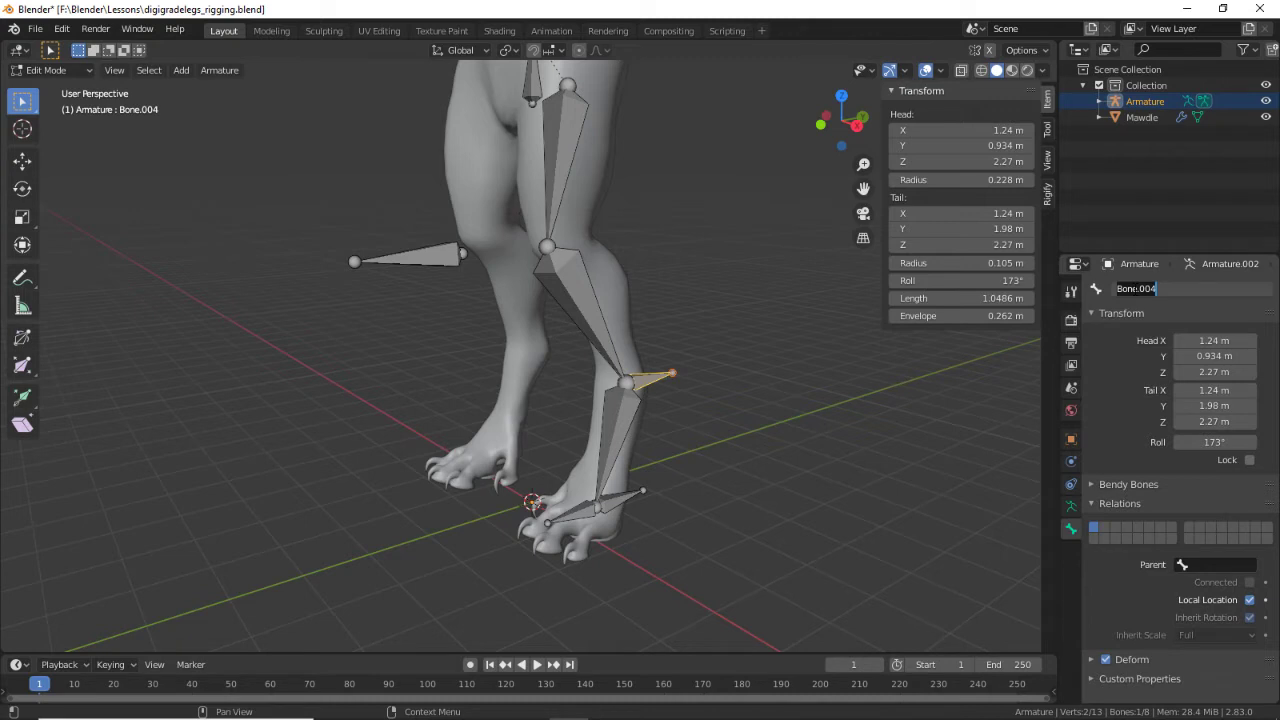
{"action": "type", "text": "heelIK"}
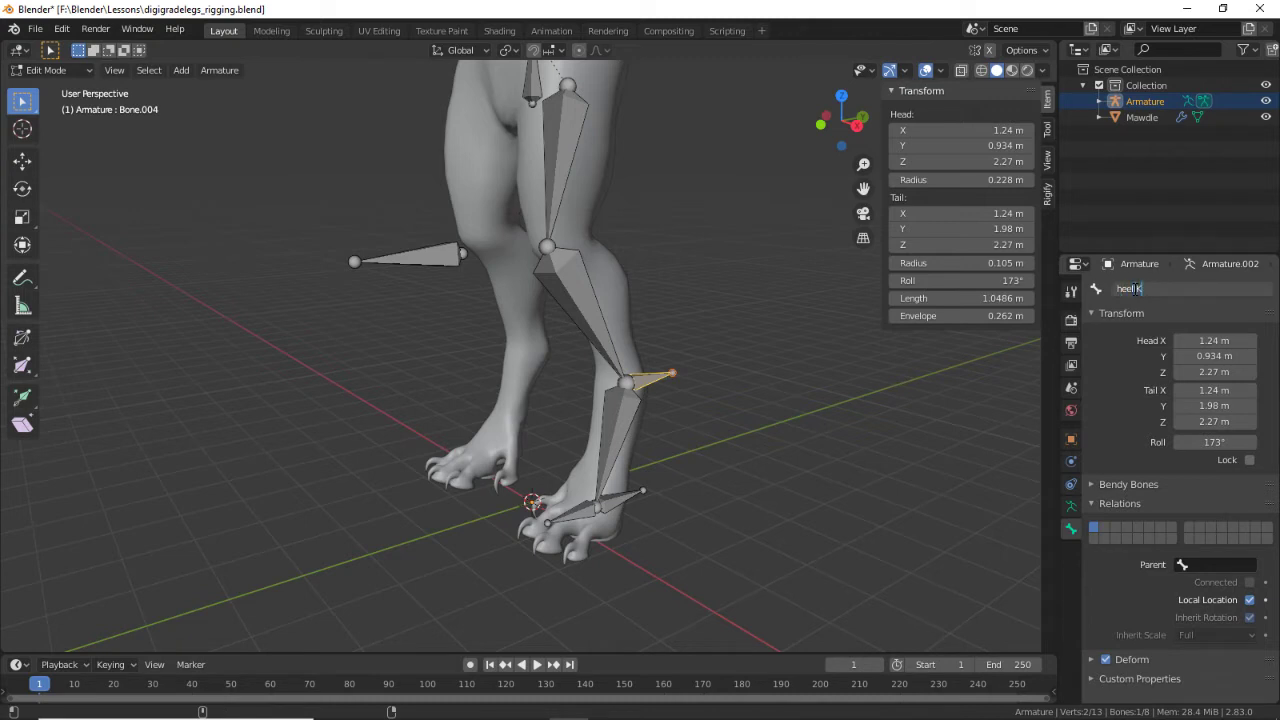
{"action": "type", "text": "_L"}
{"action": "key", "text": "Return"}
Step: Rename Bone.002 to shin_L and Bone.001 to thigh_L
{"action": "left_click", "coordinate": [585, 310]}
{"action": "double_click", "coordinate": [1140, 288]}
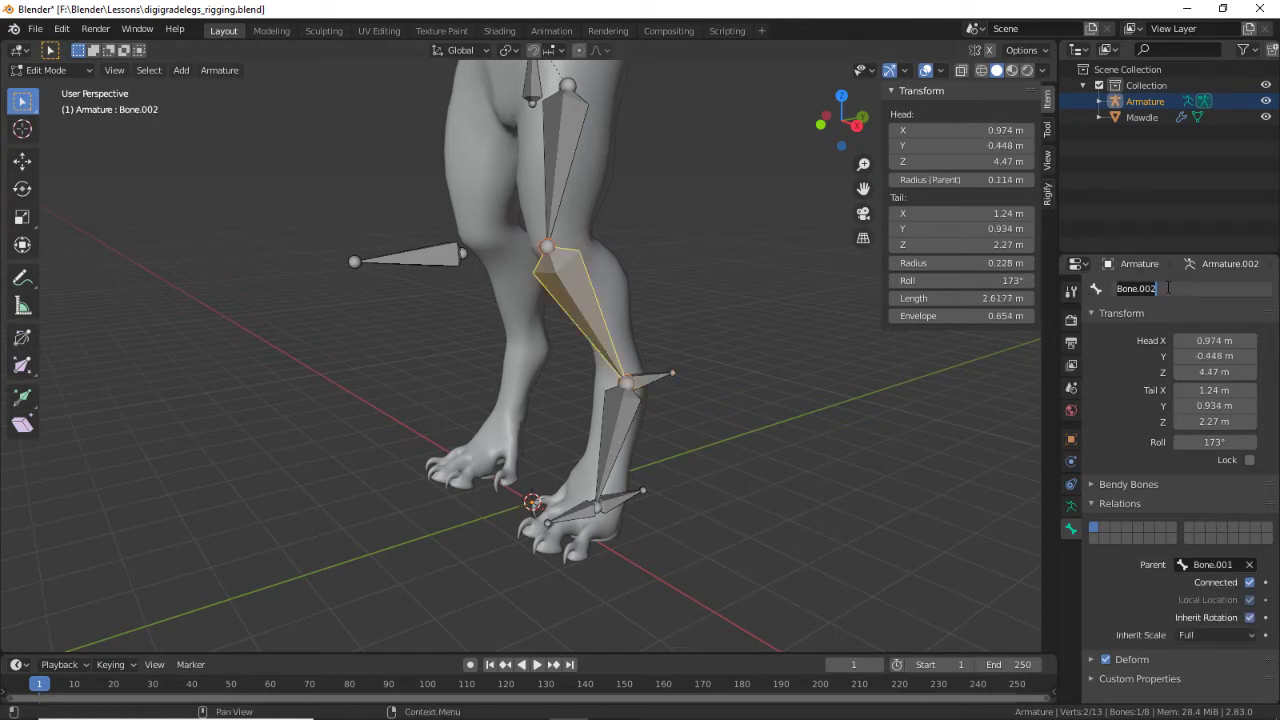
{"action": "type", "text": "shin.L"}
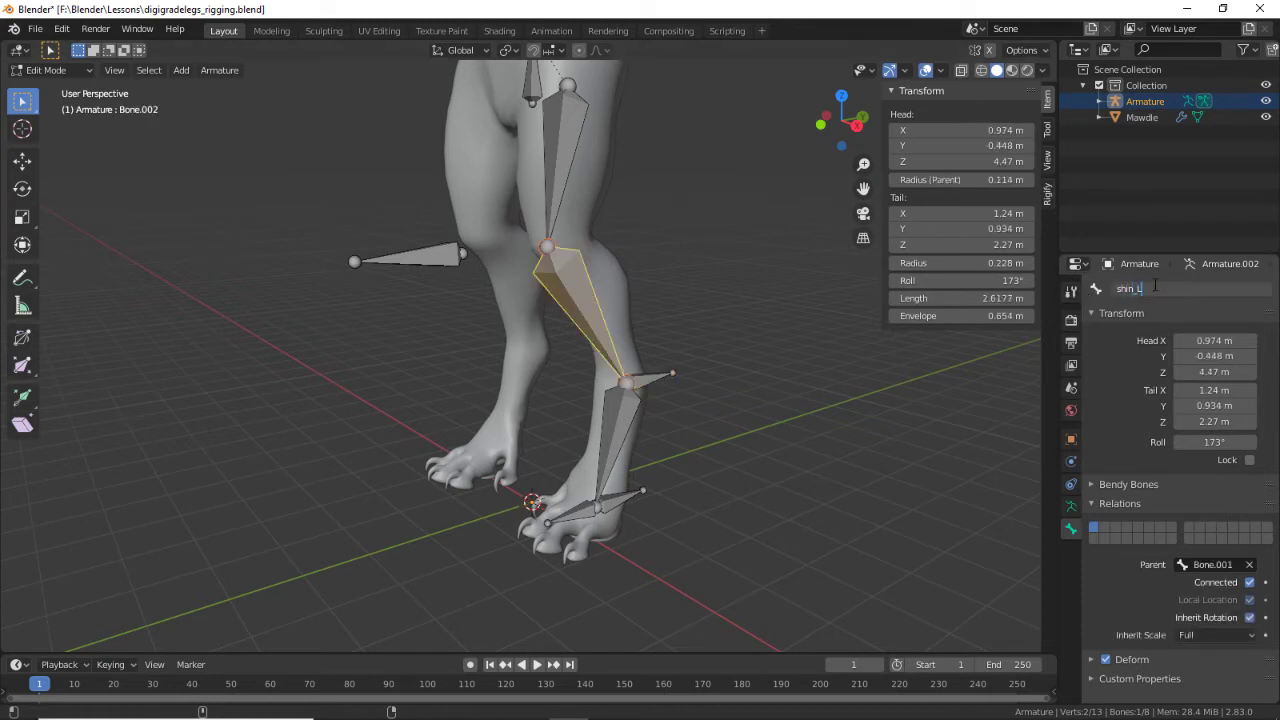
{"action": "type", "text": "_L"}
{"action": "key", "text": "Return"}
{"action": "left_click", "coordinate": [545, 165]}
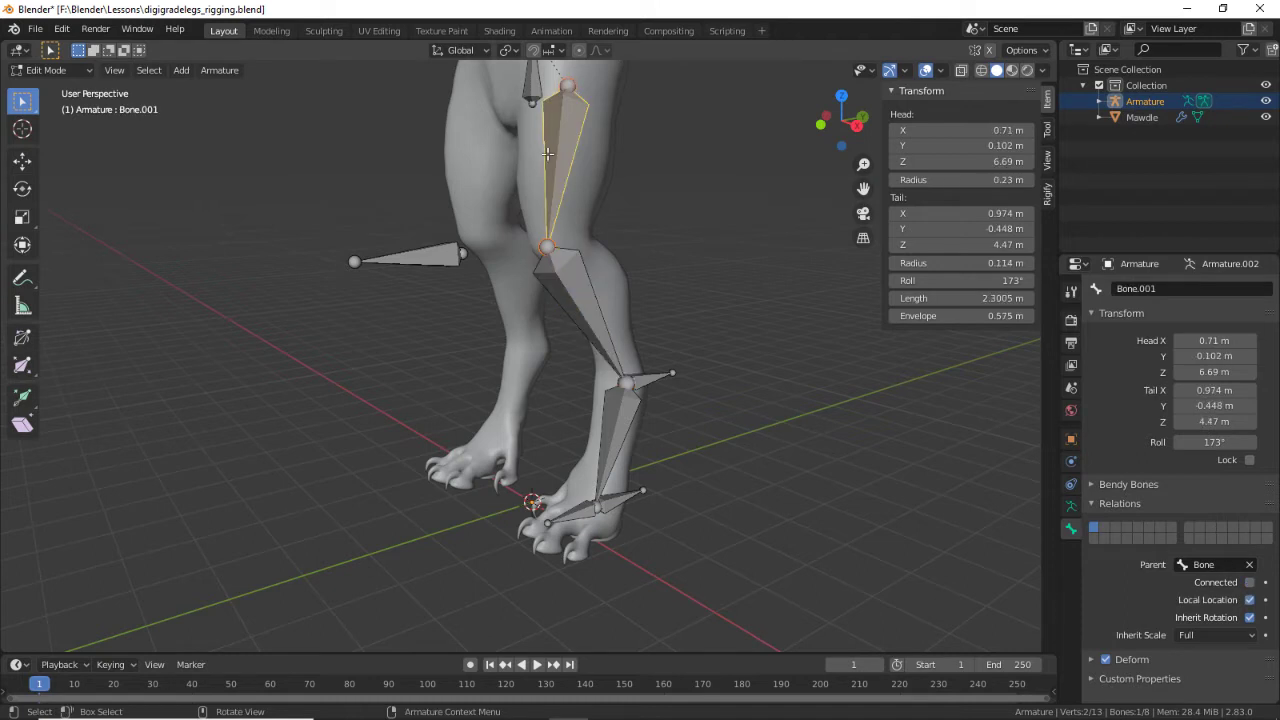
{"action": "double_click", "coordinate": [1140, 288]}
{"action": "type", "text": "thigh"}
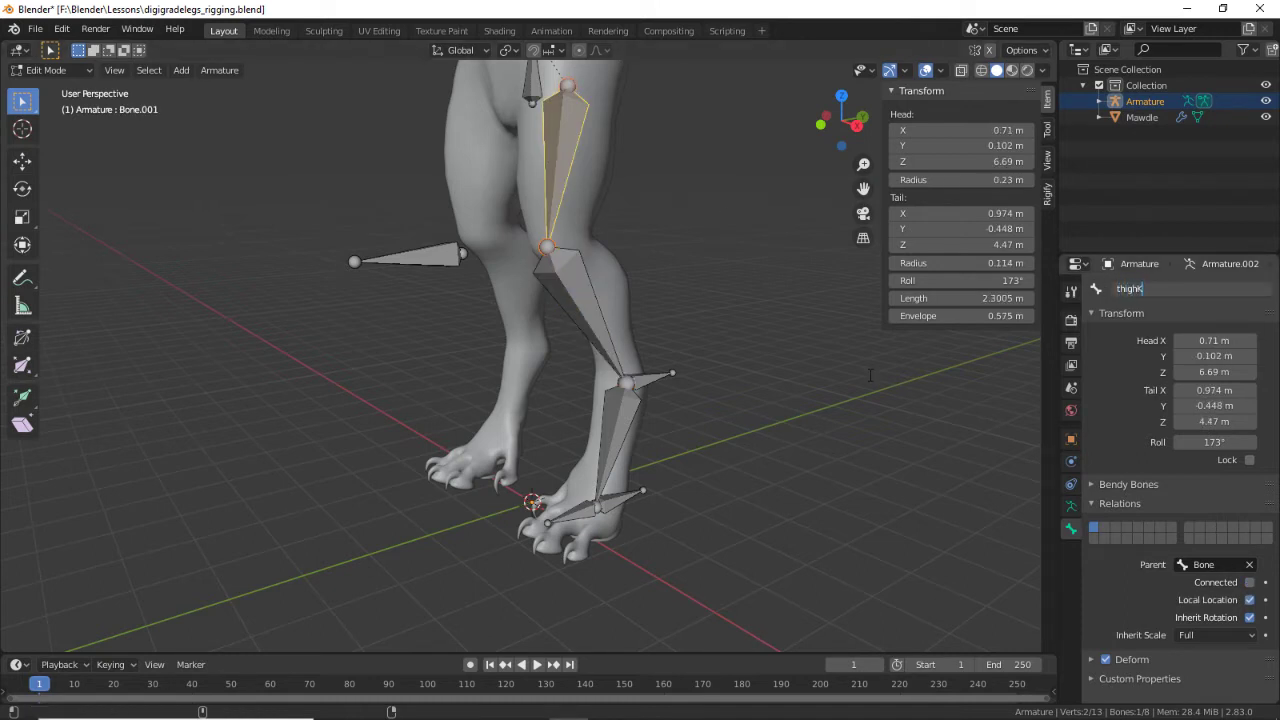
{"action": "key", "text": "BackSpace"}
{"action": "type", "text": "_L"}
{"action": "key", "text": "Return"}
Step: Rename the floating Bone.007 to poletarget_L
{"action": "left_click", "coordinate": [419, 262]}
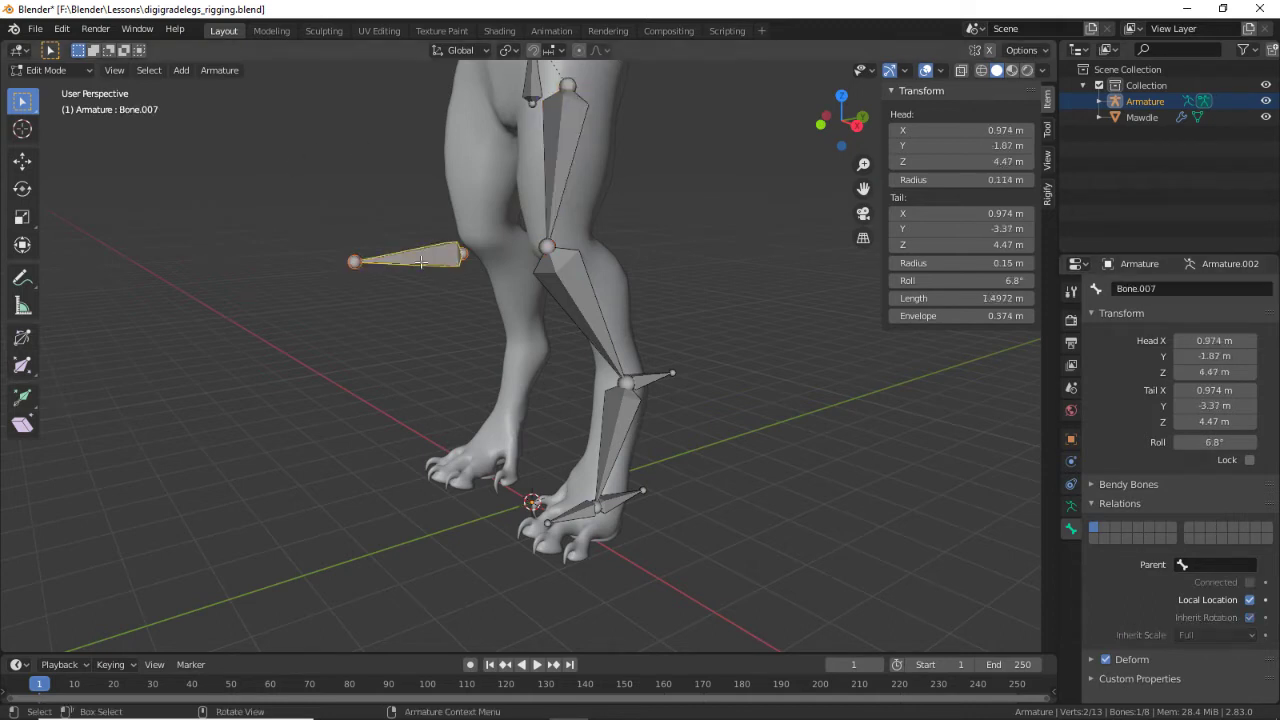
{"action": "left_click", "coordinate": [1150, 290]}
{"action": "left_click", "coordinate": [1150, 290]}
{"action": "type", "text": "poletar"}
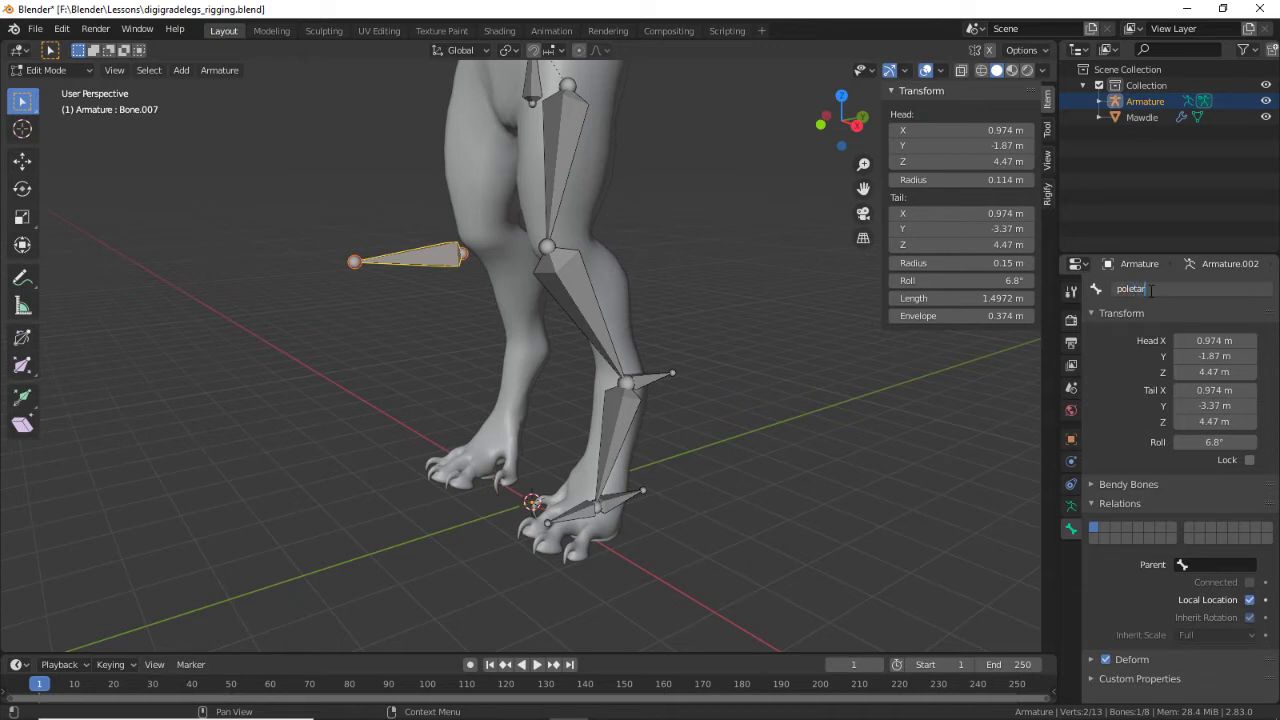
{"action": "type", "text": "get_L"}
{"action": "key", "text": "Return"}
Step: Add a new bone at the top of the legs and name it hips
{"action": "key", "text": "shift+a"}
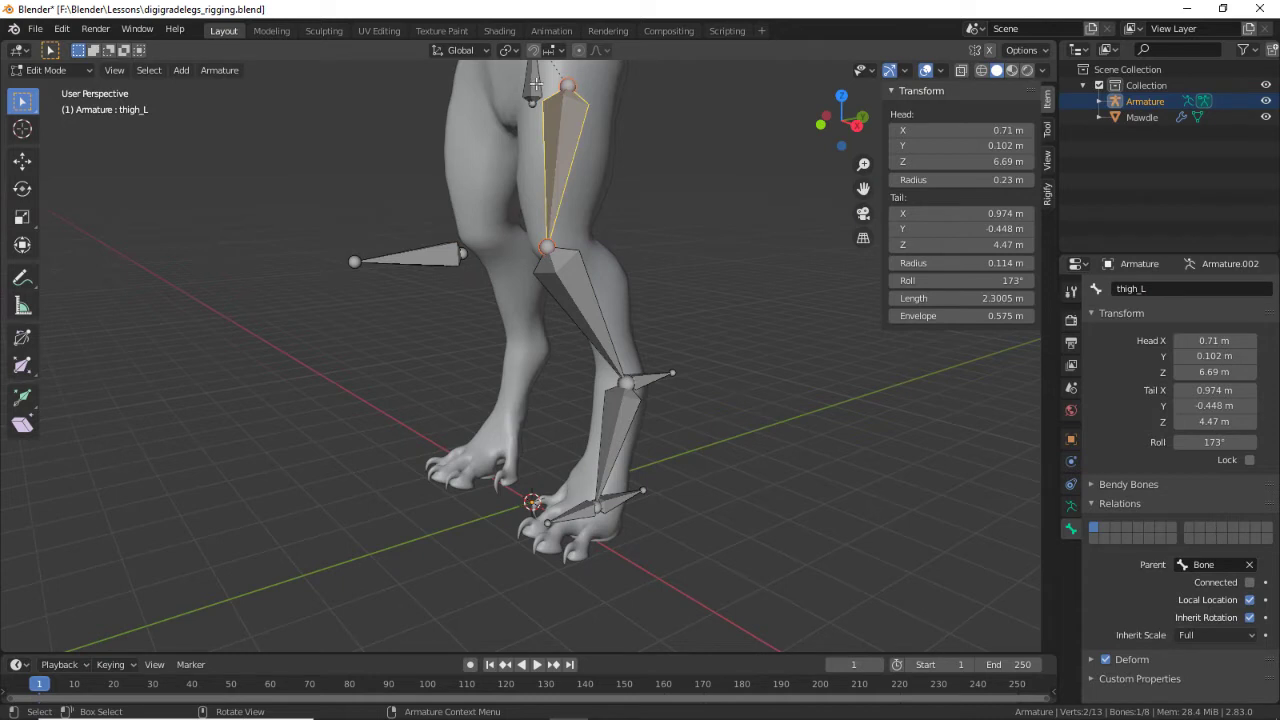
{"action": "left_click", "coordinate": [1155, 289]}
{"action": "type", "text": "h"}
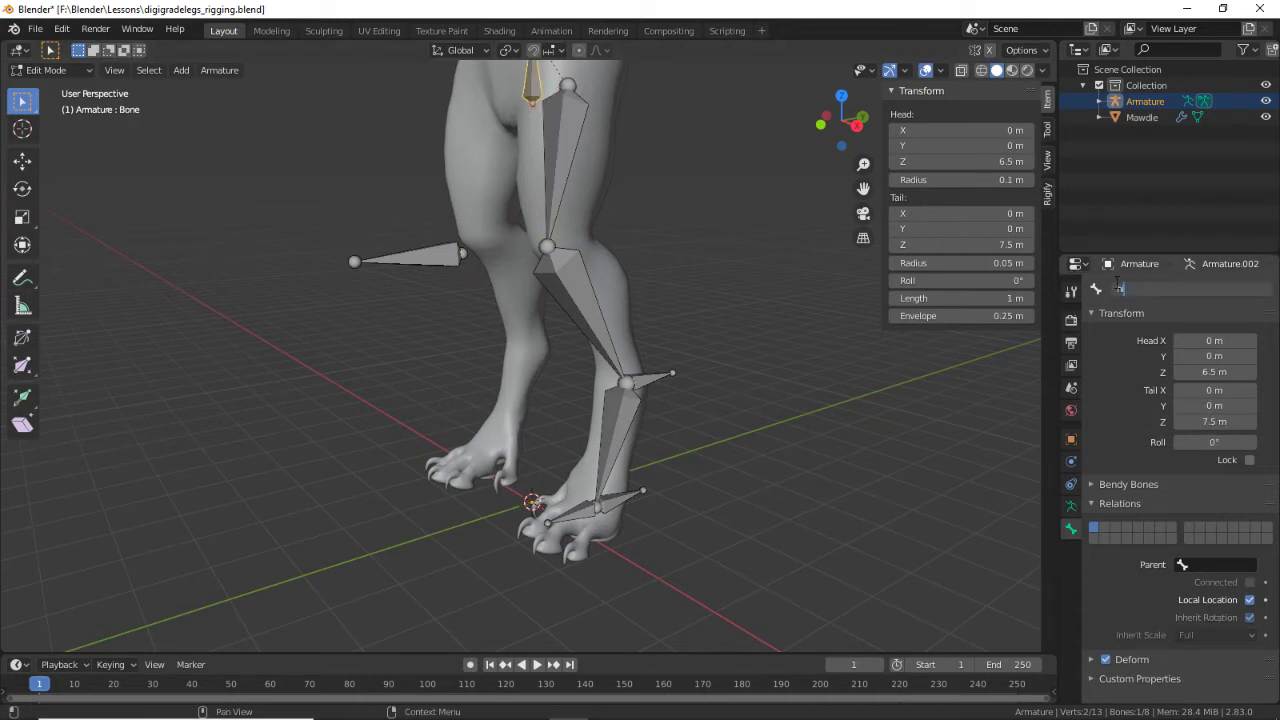
{"action": "type", "text": "ips"}
{"action": "key", "text": "Return"}
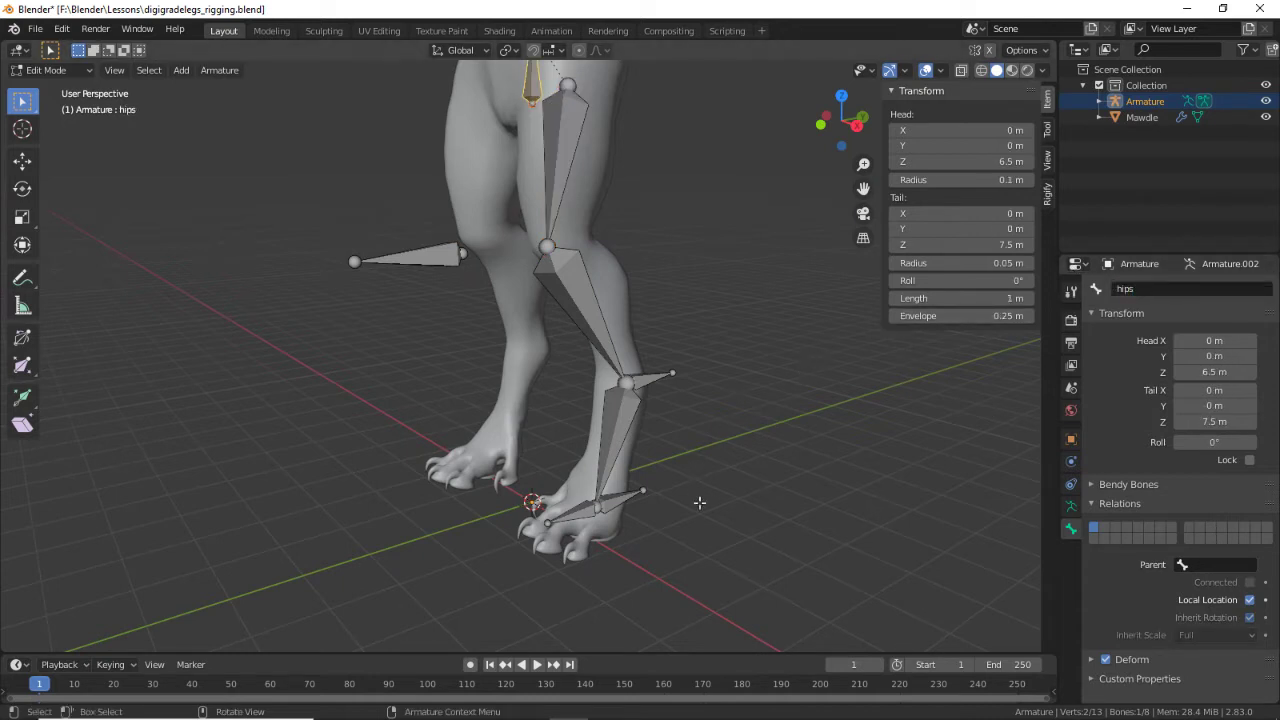
{"action": "middle_click_drag", "start_coordinate": [634, 515], "coordinate": [742, 482]}
{"action": "scroll", "coordinate": [742, 482], "scroll_direction": "down", "scroll_amount": 4}
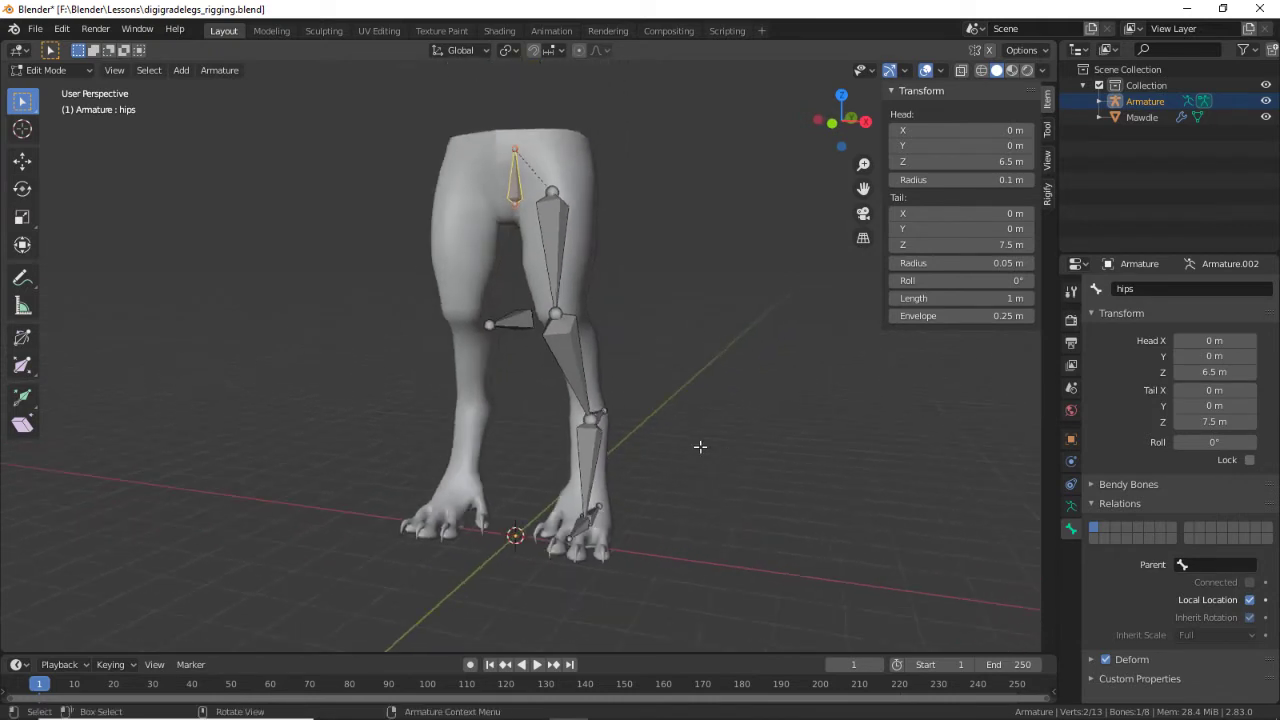
Step: Leave Edit Mode for Object Mode, then switch the armature to Pose Mode from the mode menu
{"action": "key", "text": "Tab"}
{"action": "scroll", "coordinate": [690, 410], "scroll_direction": "down", "scroll_amount": 2}
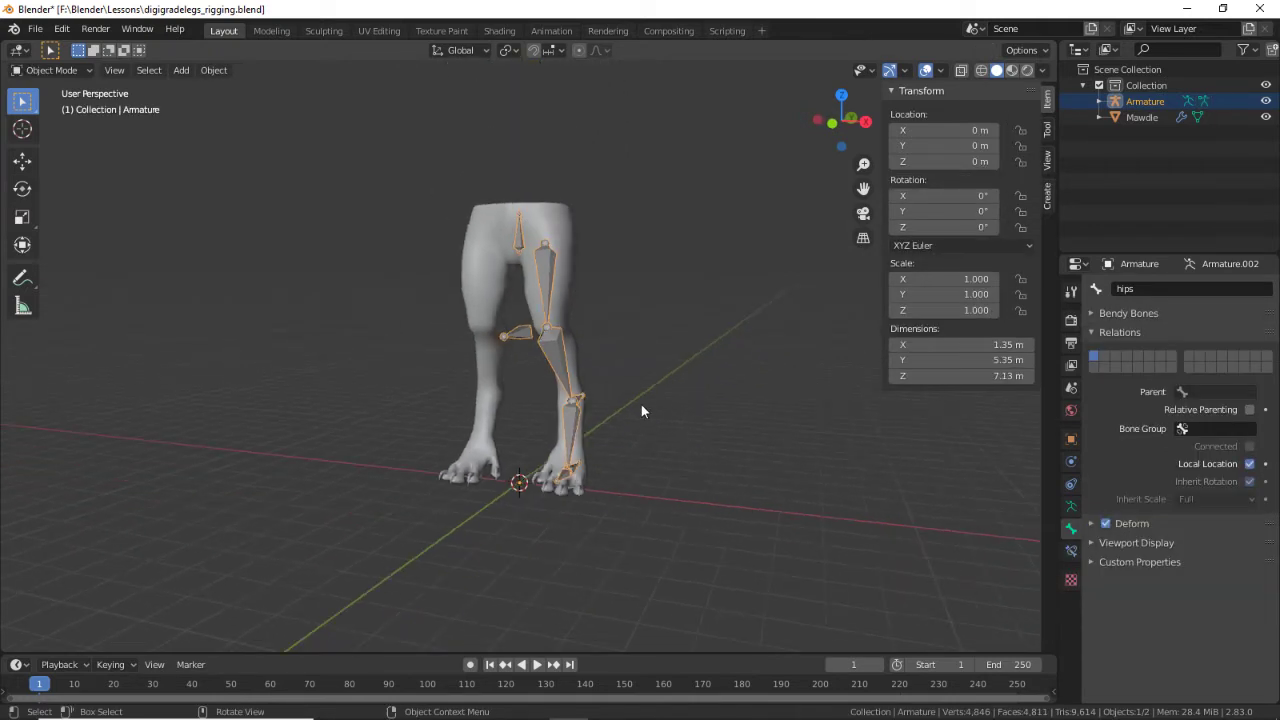
{"action": "left_click", "coordinate": [50, 70]}
{"action": "middle_click_drag", "start_coordinate": [673, 404], "coordinate": [650, 474]}
{"action": "scroll", "coordinate": [650, 474], "scroll_direction": "up", "scroll_amount": 2}
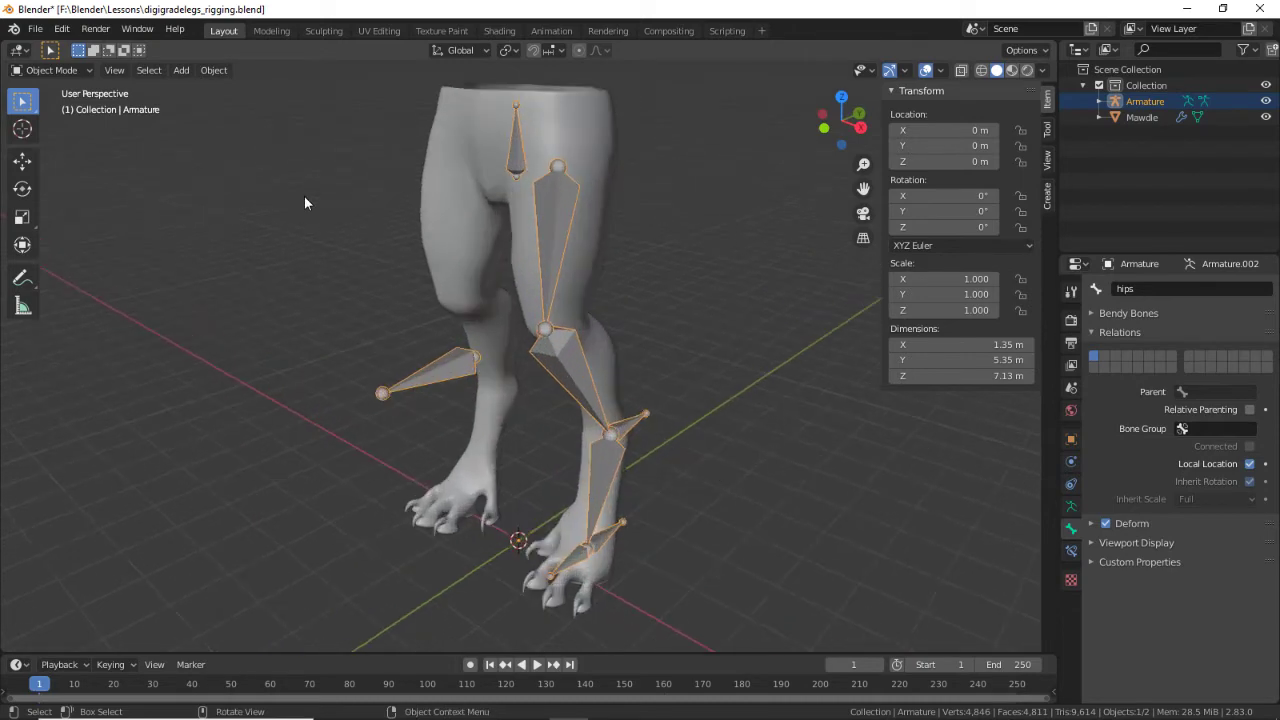
{"action": "left_click", "coordinate": [66, 66]}
{"action": "left_click", "coordinate": [103, 124]}
Step: Add an Inverse Kinematics bone constraint to lowerleg_L
{"action": "middle_click_drag", "start_coordinate": [654, 445], "coordinate": [684, 442]}
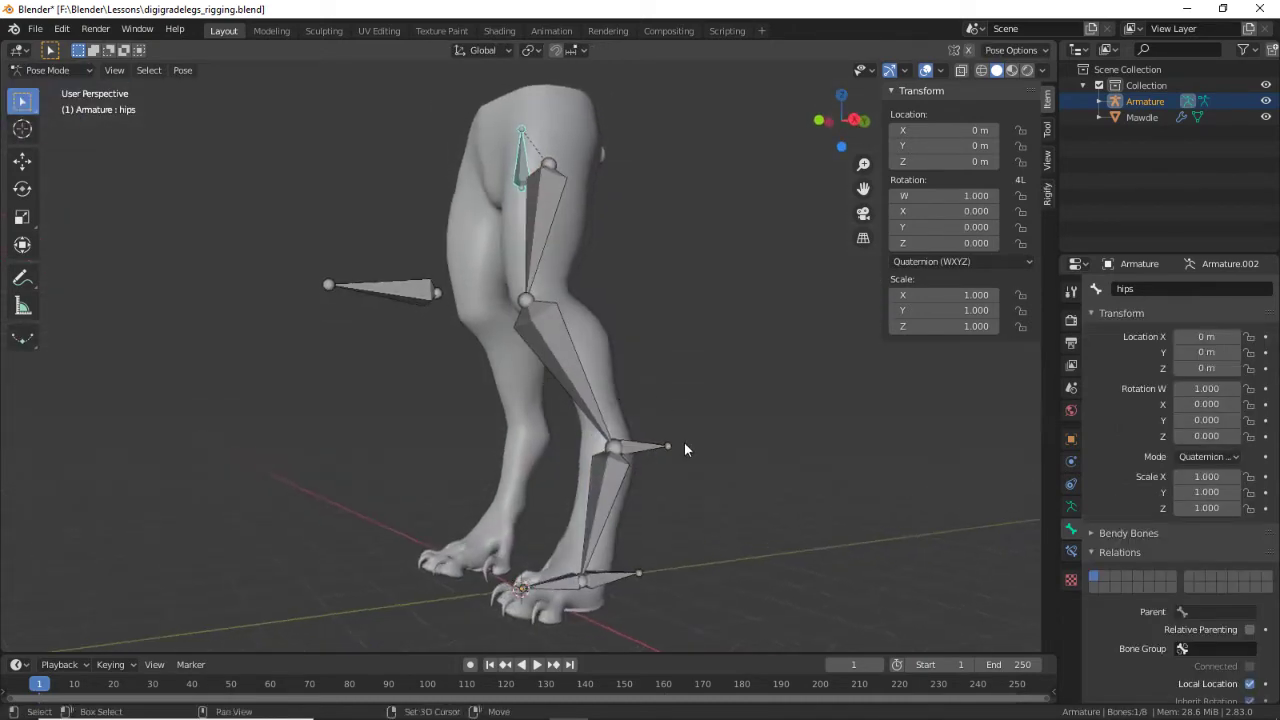
{"action": "left_click", "coordinate": [620, 455]}
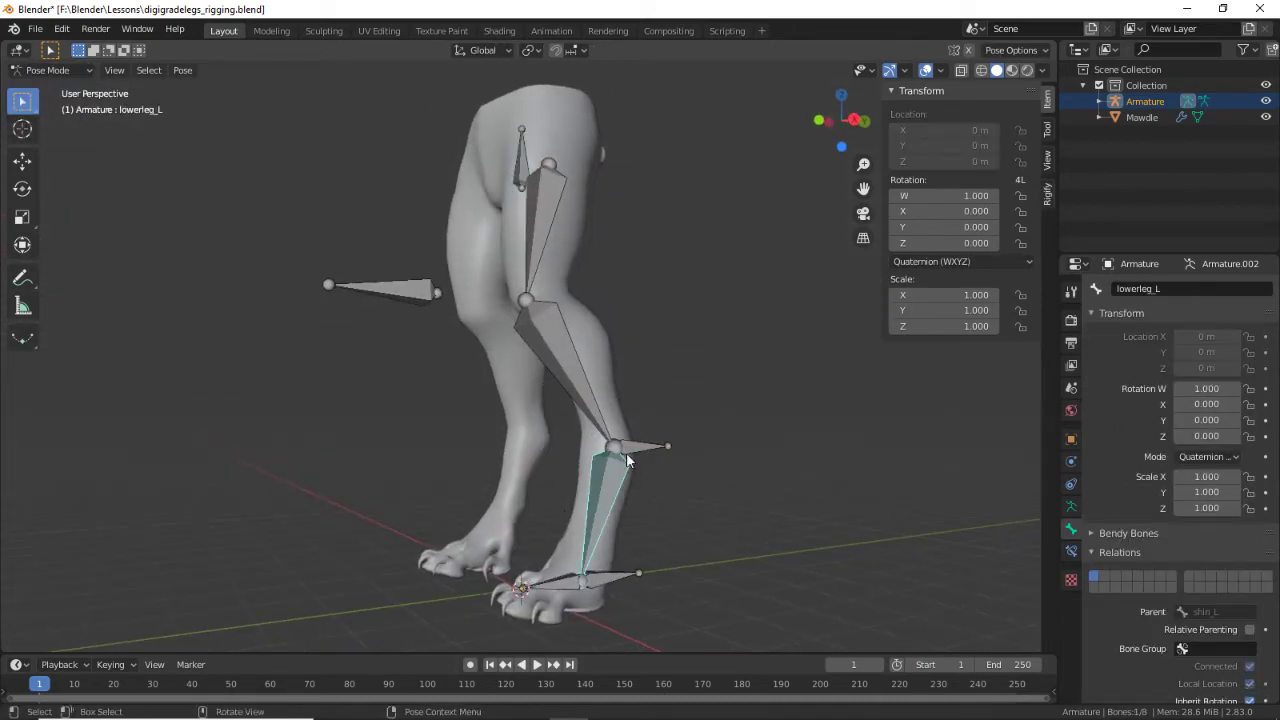
{"action": "left_click", "coordinate": [1071, 551]}
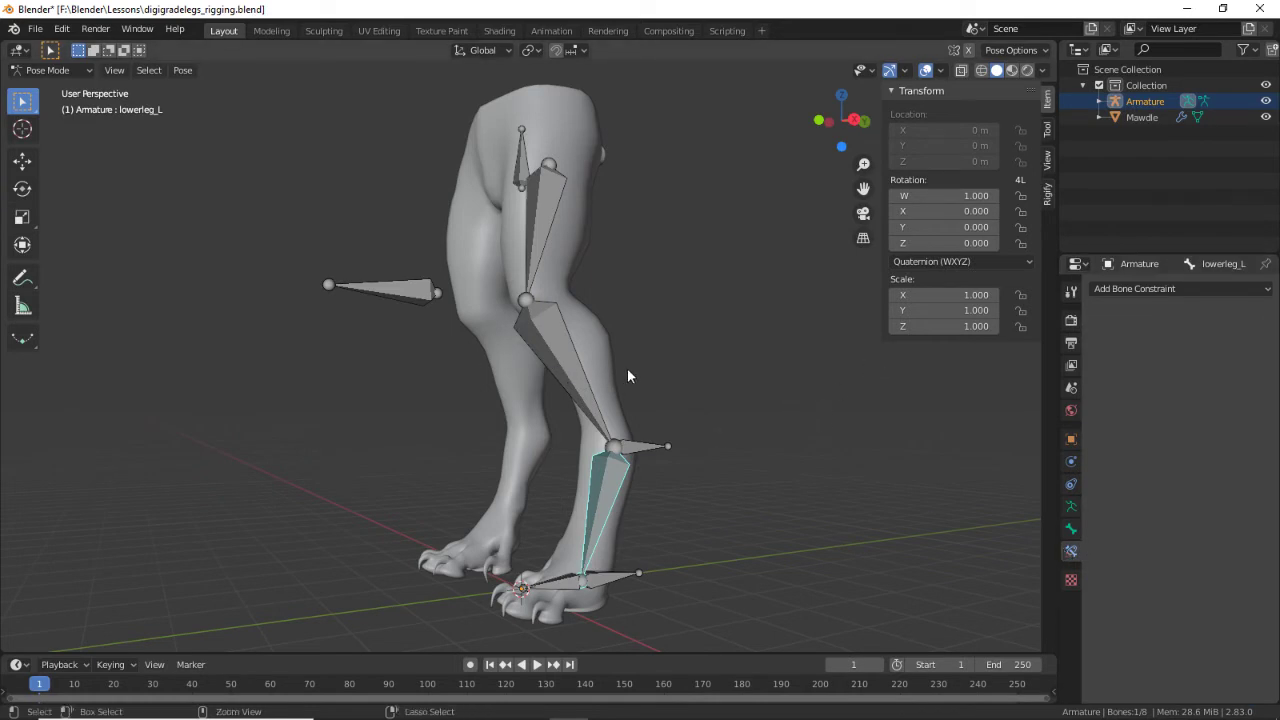
{"action": "left_click", "coordinate": [541, 356]}
{"action": "left_click", "coordinate": [604, 465]}
{"action": "left_click", "coordinate": [1228, 290]}
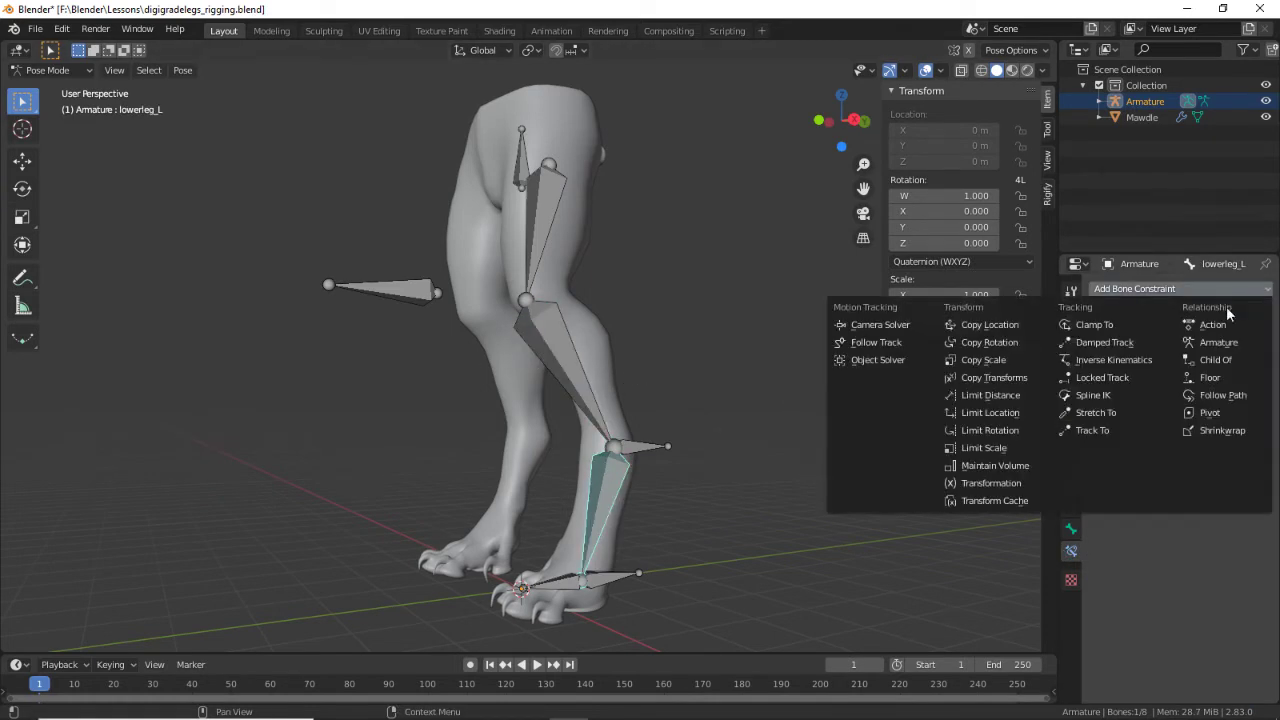
{"action": "left_click", "coordinate": [1100, 370]}
{"action": "left_click", "coordinate": [563, 355]}
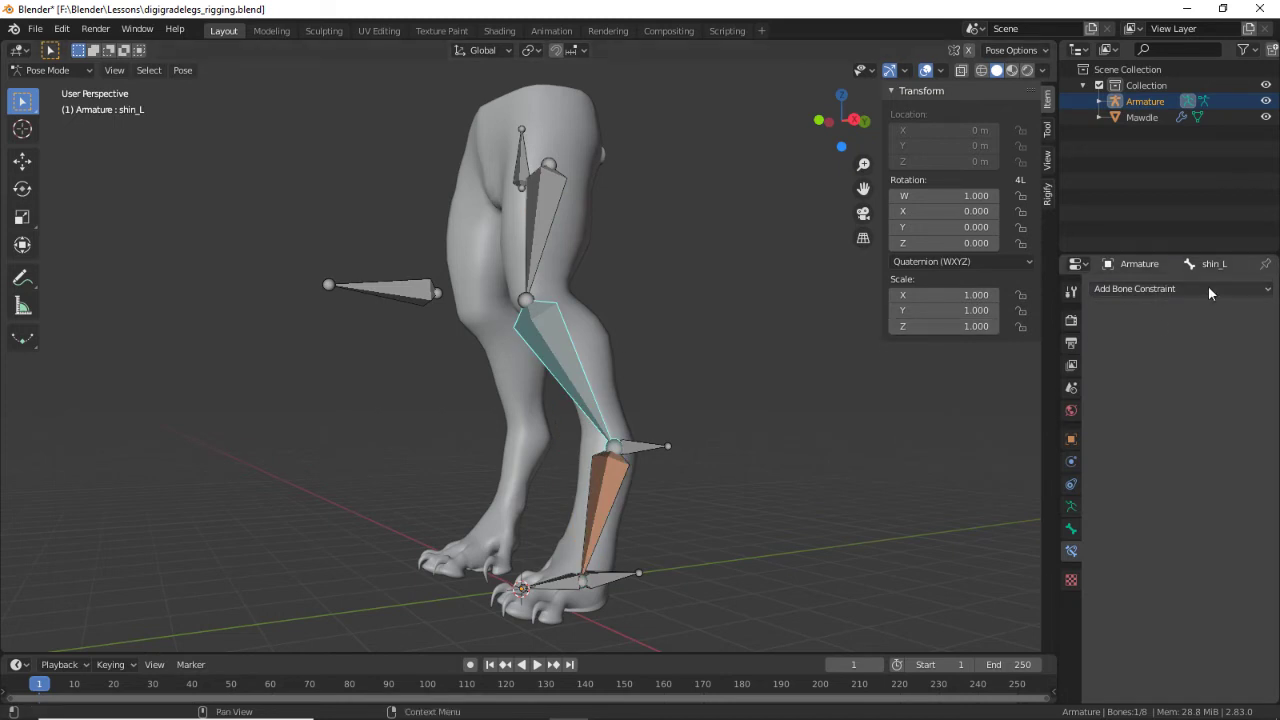
{"action": "left_click", "coordinate": [1208, 288]}
{"action": "left_click", "coordinate": [1110, 362]}
{"action": "left_click", "coordinate": [630, 495]}
{"action": "middle_click_drag", "start_coordinate": [680, 520], "coordinate": [731, 517]}
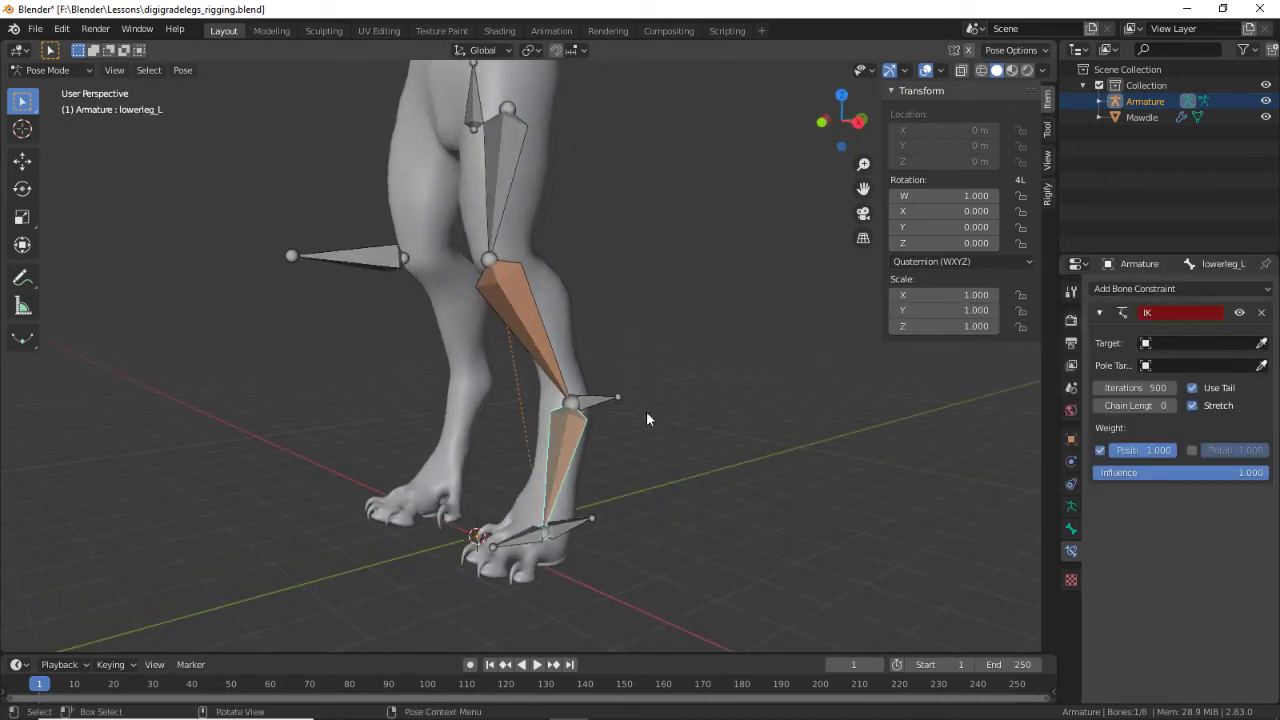
Step: Set the IK target to the Armature object with footIK_L as the target bone
{"action": "left_click", "coordinate": [1262, 343]}
{"action": "left_click", "coordinate": [568, 390]}
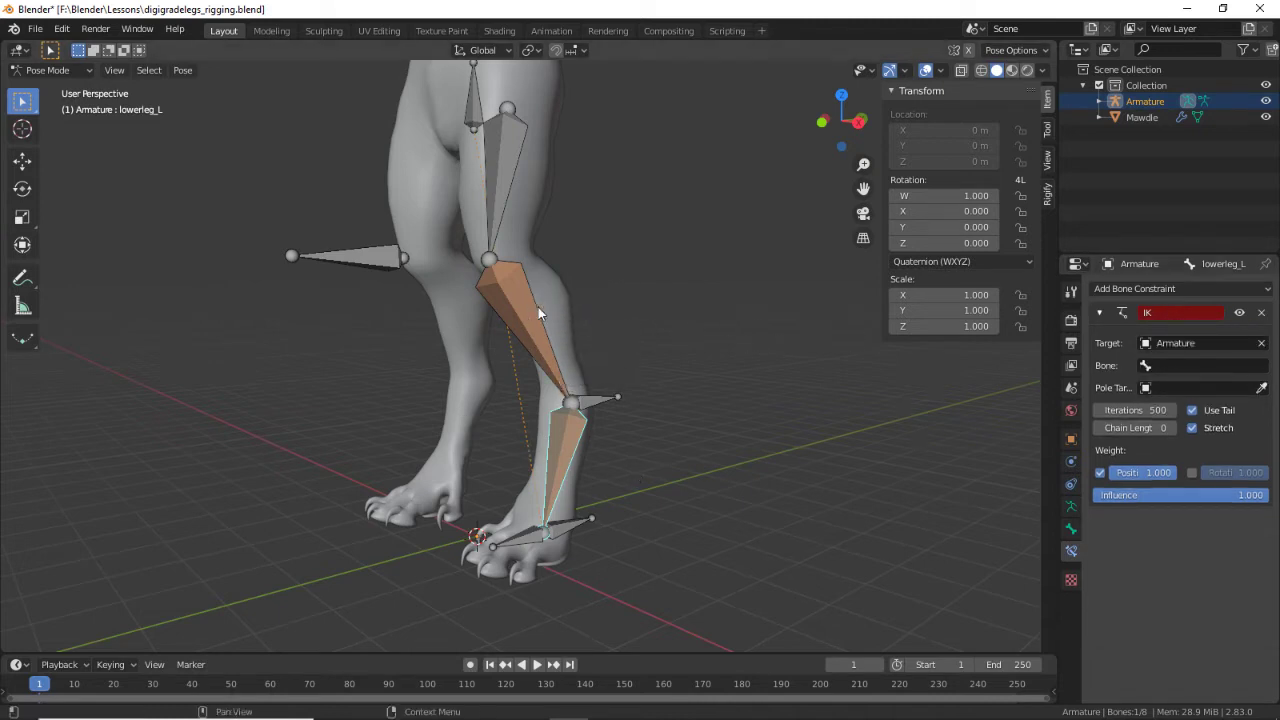
{"action": "left_click", "coordinate": [1180, 366]}
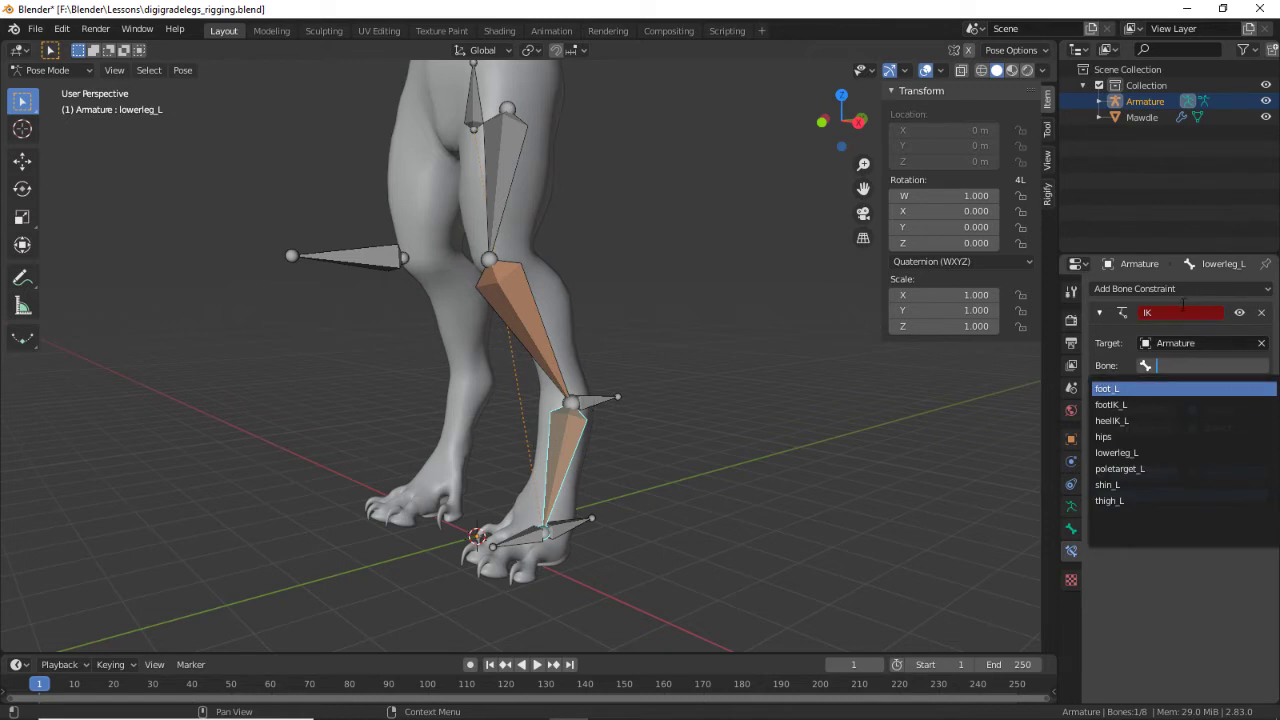
{"action": "key", "text": "Up"}
{"action": "key", "text": "Up"}
{"action": "key", "text": "Up"}
{"action": "key", "text": "Up"}
{"action": "key", "text": "Up"}
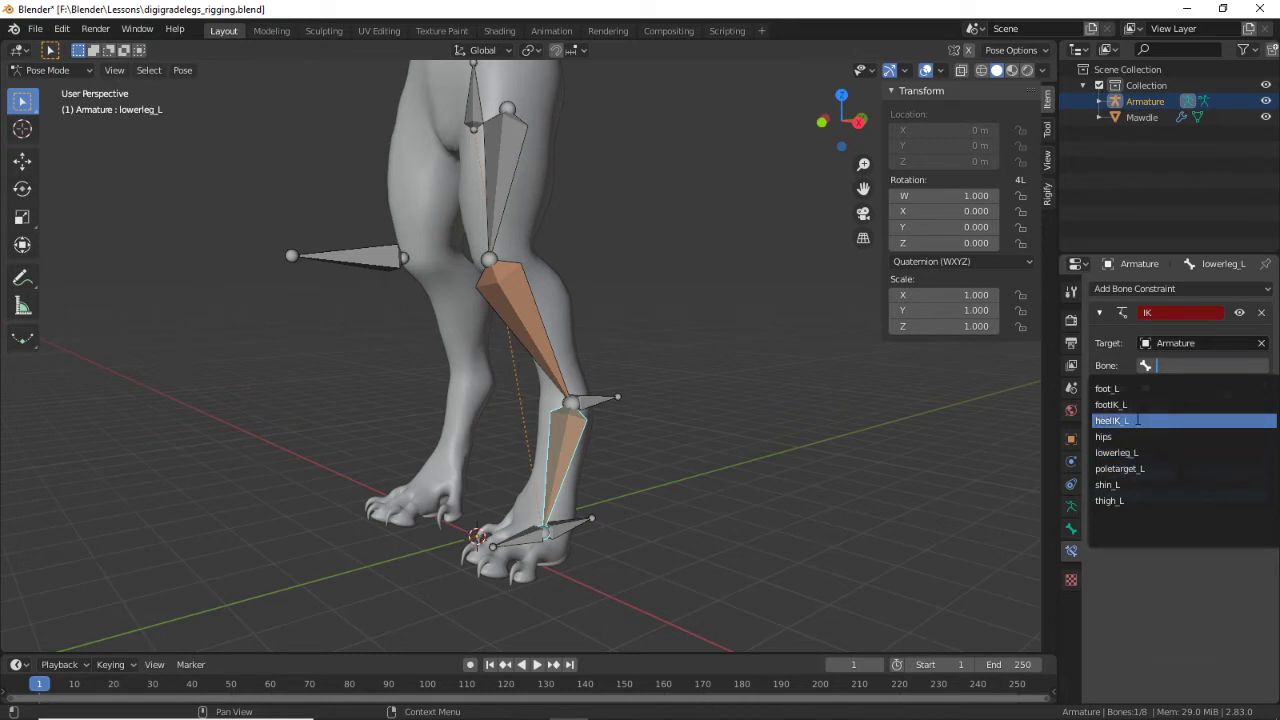
{"action": "key", "text": "Escape"}
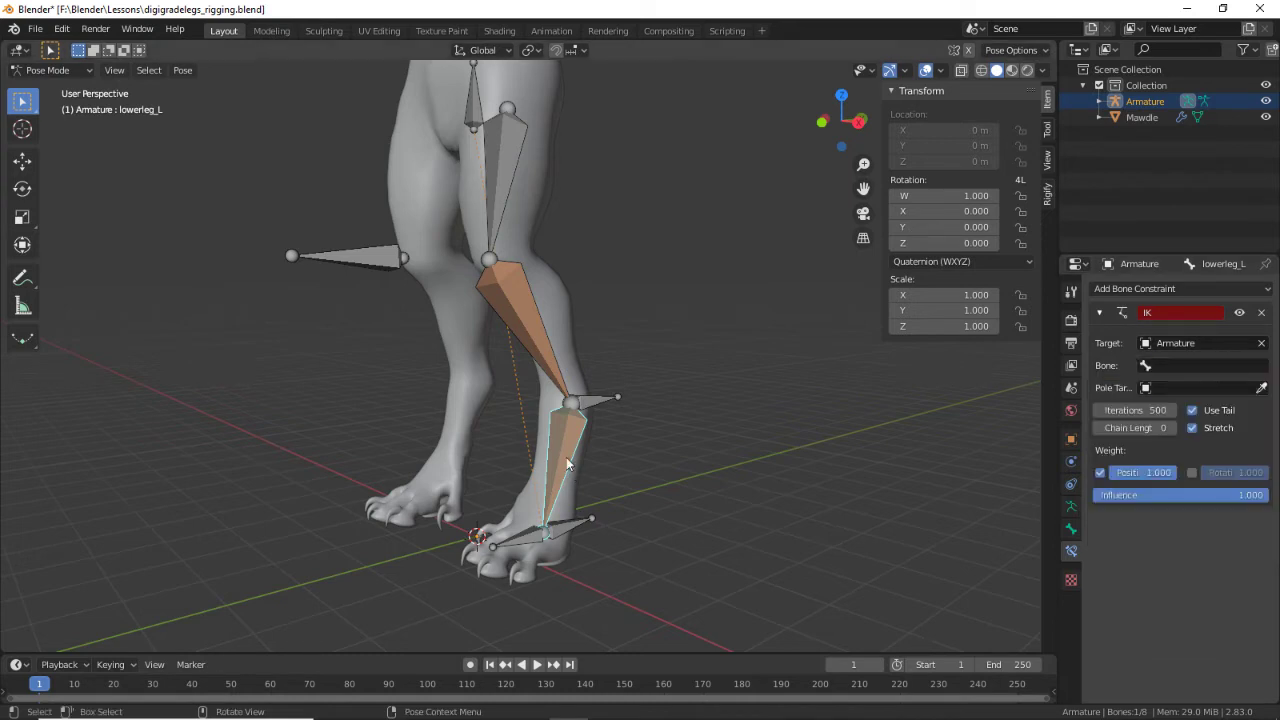
{"action": "left_click", "coordinate": [560, 531]}
{"action": "left_click", "coordinate": [561, 480]}
{"action": "left_click", "coordinate": [1250, 365]}
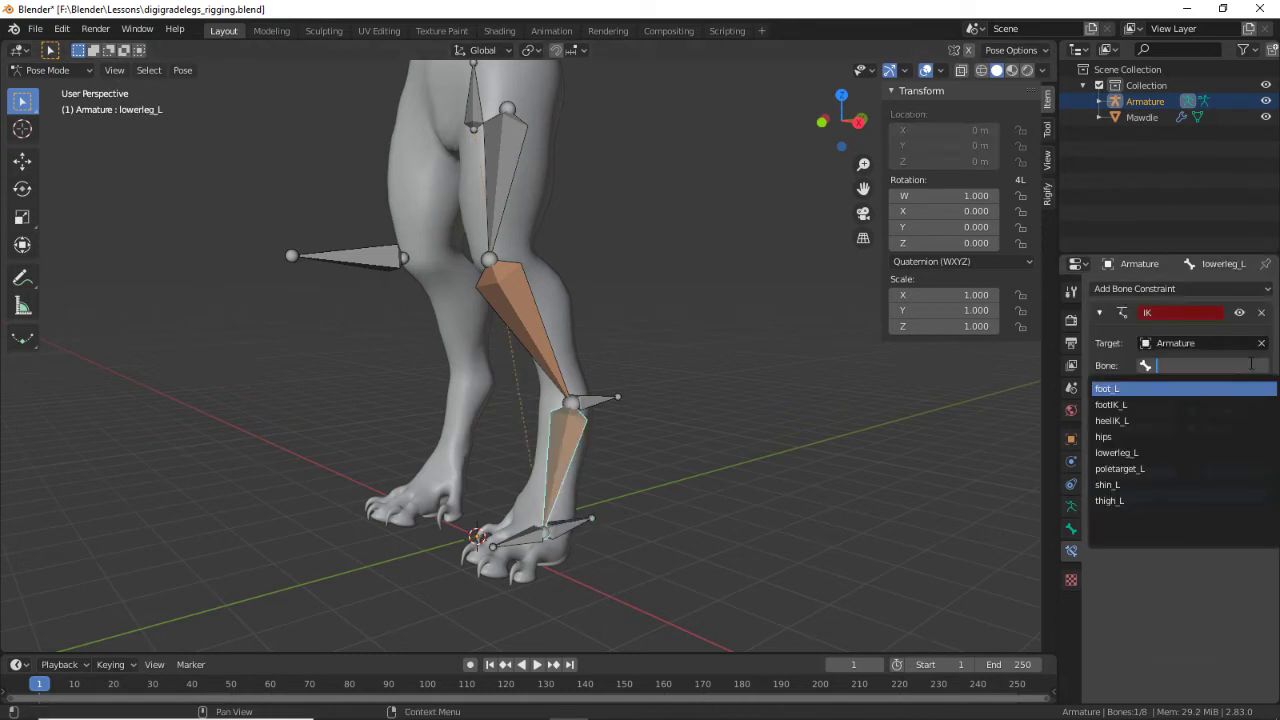
{"action": "left_click", "coordinate": [1120, 404]}
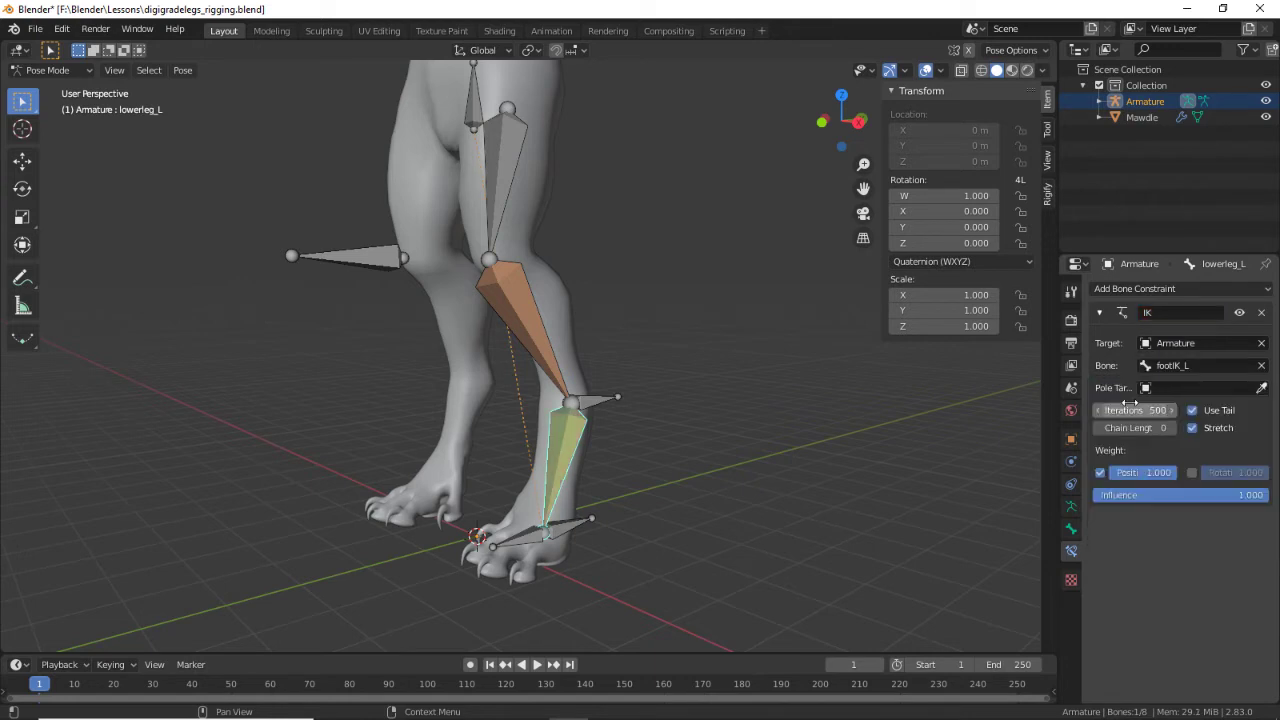
Step: Aim shin_L's IK constraint at the Armature's heelIK_L bone
{"action": "middle_click_drag", "start_coordinate": [683, 449], "coordinate": [701, 492]}
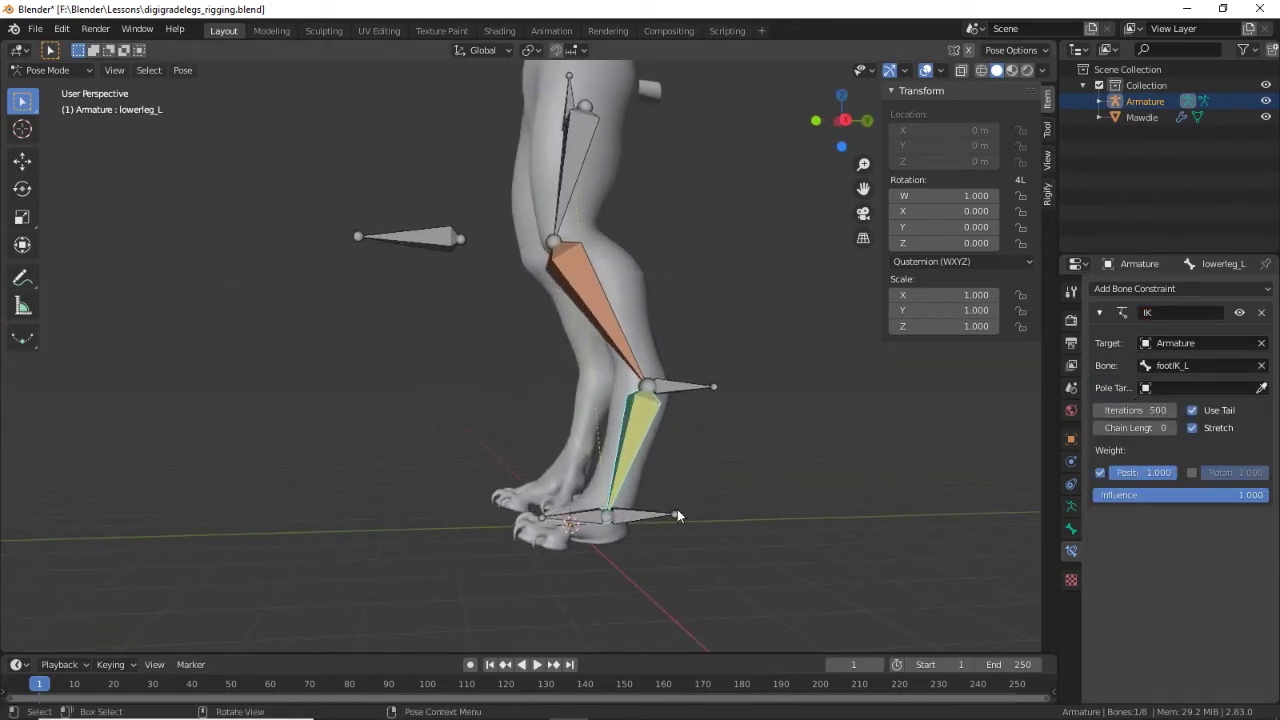
{"action": "left_click", "coordinate": [634, 516]}
{"action": "left_click", "coordinate": [676, 381]}
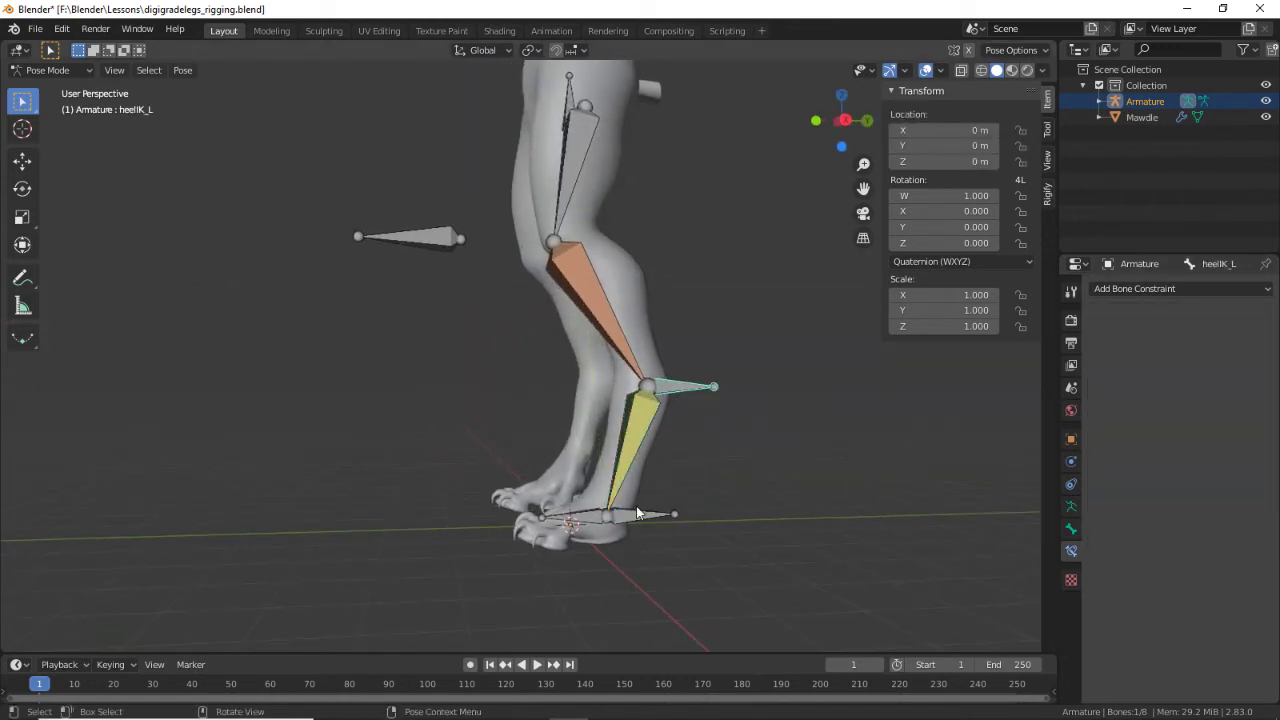
{"action": "left_click", "coordinate": [636, 516]}
{"action": "left_click", "coordinate": [677, 391]}
{"action": "middle_click_drag", "start_coordinate": [717, 458], "coordinate": [705, 500], "text": "shift"}
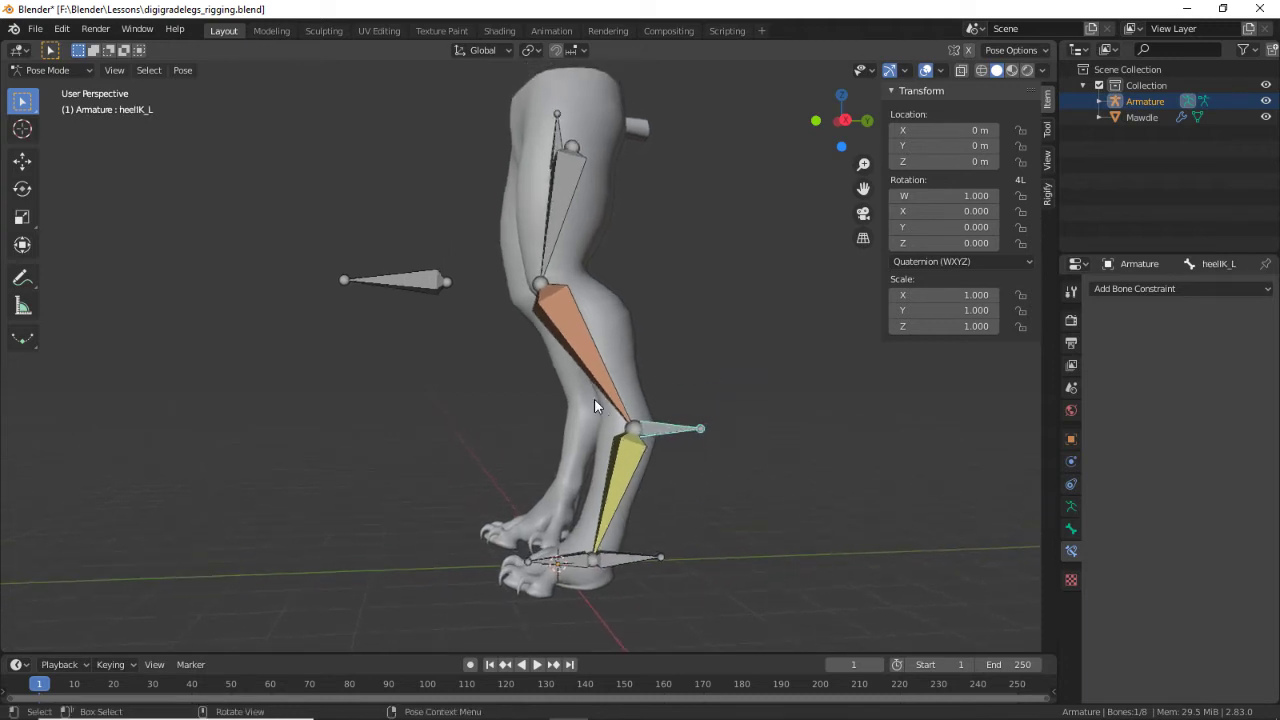
{"action": "left_click", "coordinate": [594, 398]}
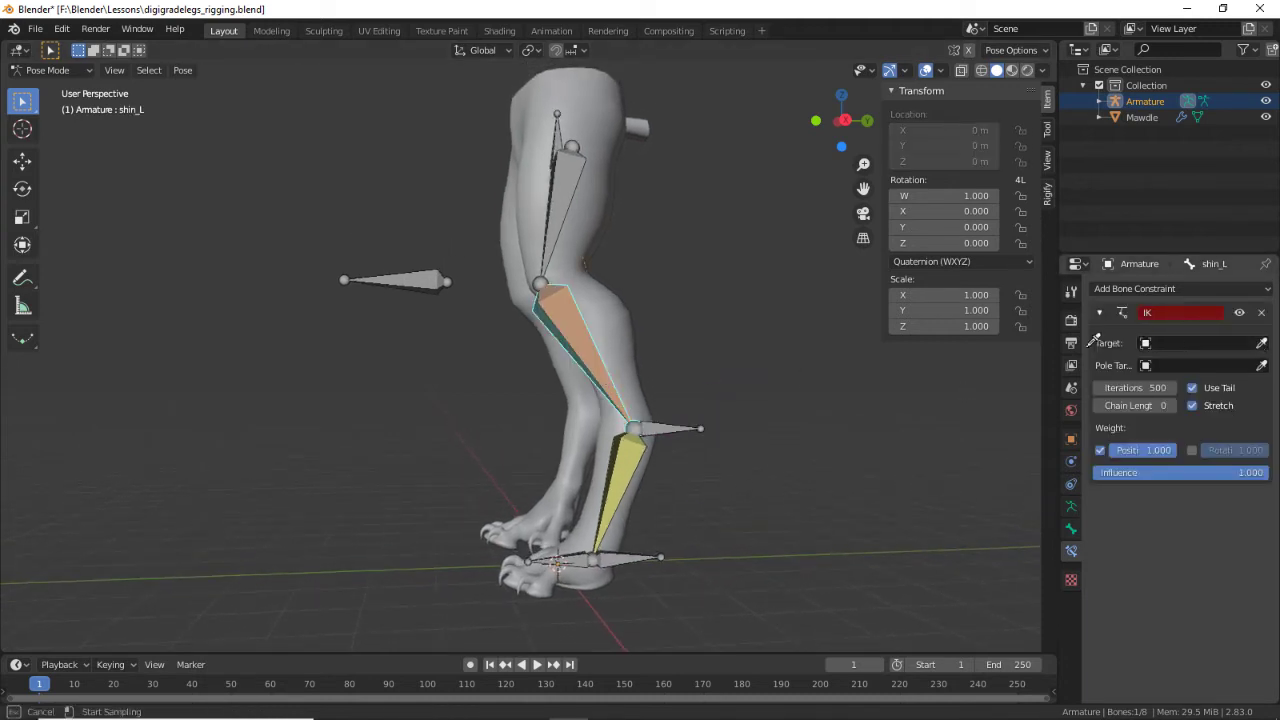
{"action": "left_click", "coordinate": [566, 322]}
{"action": "left_click", "coordinate": [1195, 366]}
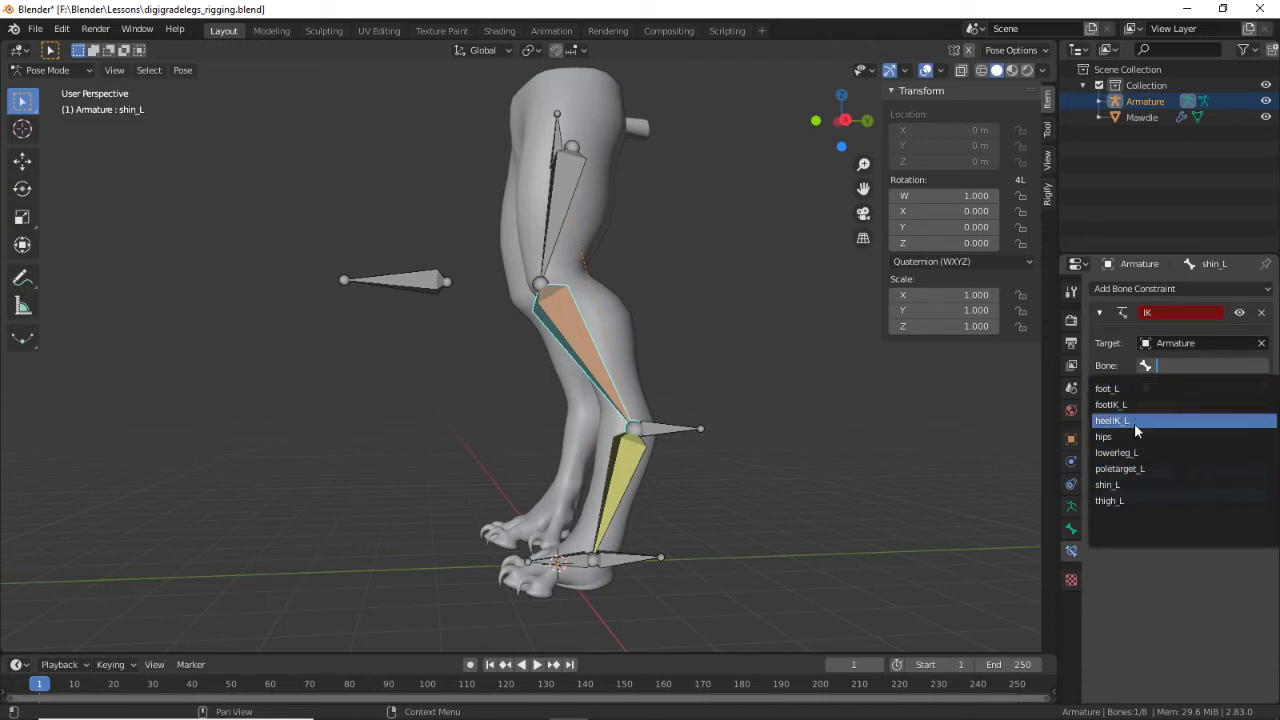
{"action": "left_click", "coordinate": [1134, 421]}
Step: Test-move the footIK_L and heelIK_L controls, cancelling each, then enter Edit Mode
{"action": "left_click", "coordinate": [640, 560]}
{"action": "key", "text": "g"}
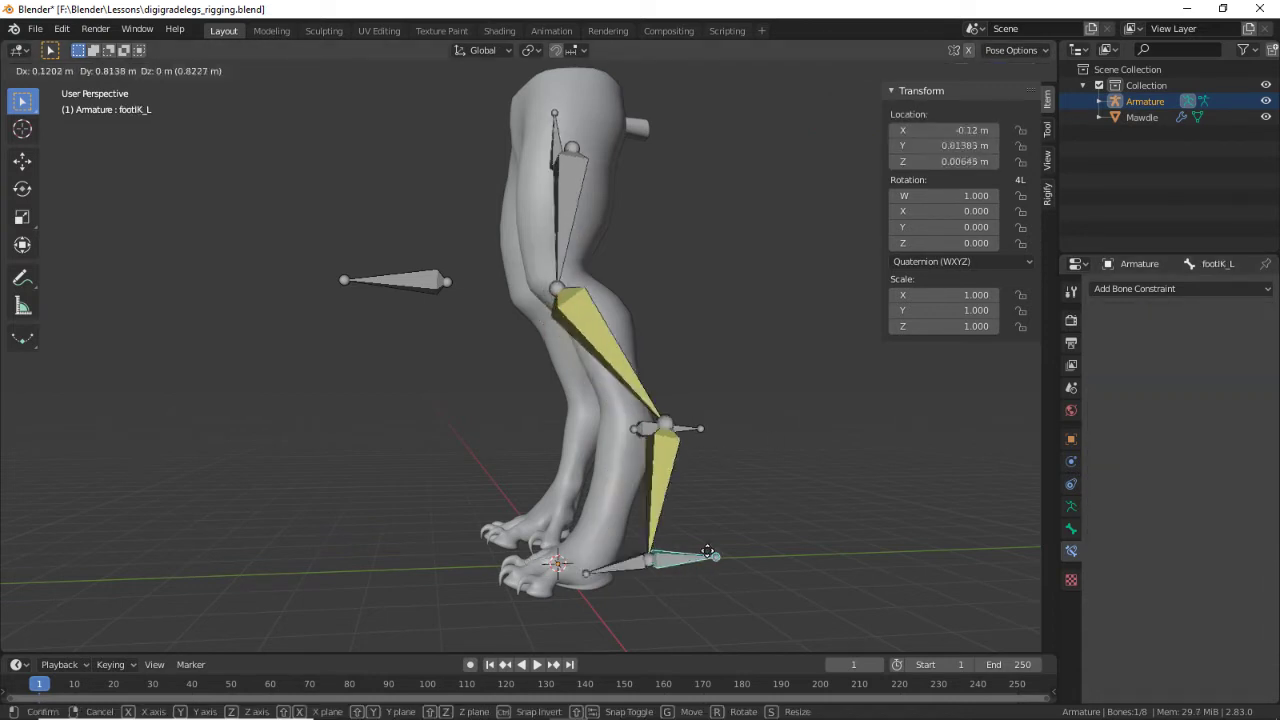
{"action": "key", "text": "Escape"}
{"action": "left_click", "coordinate": [675, 431]}
{"action": "key", "text": "g"}
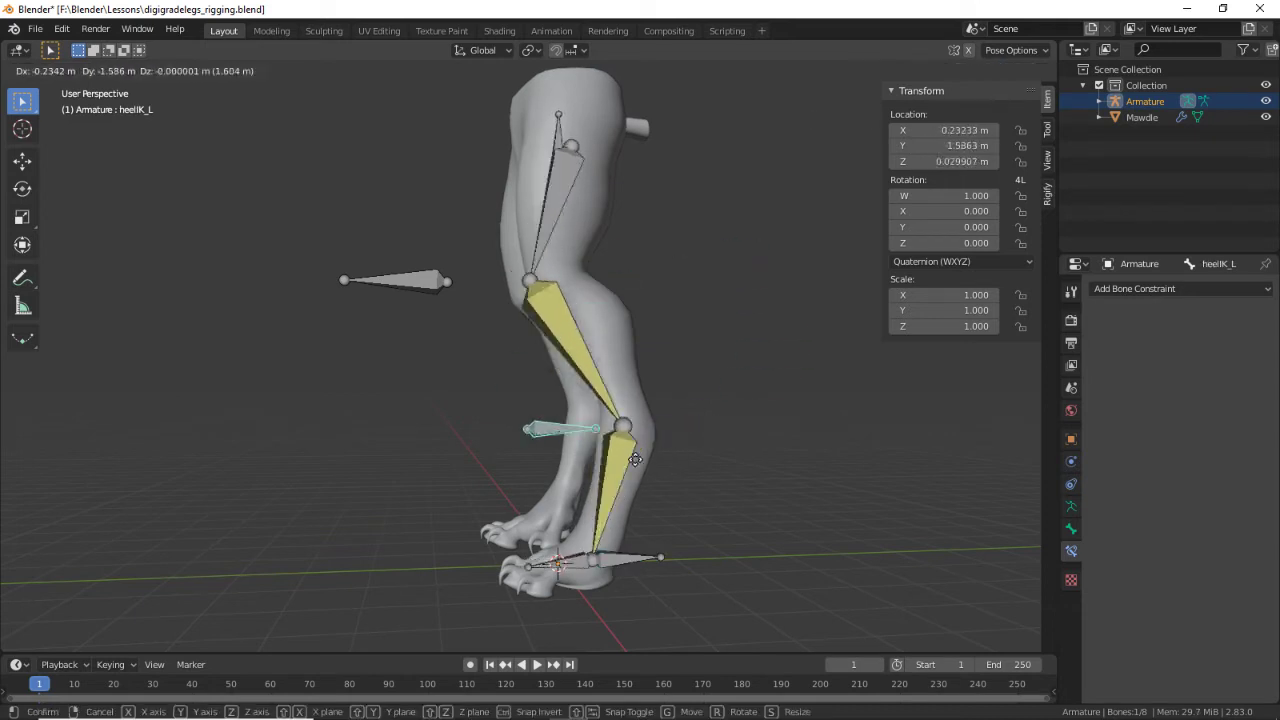
{"action": "key", "text": "Escape"}
{"action": "middle_click_drag", "start_coordinate": [729, 500], "coordinate": [602, 417]}
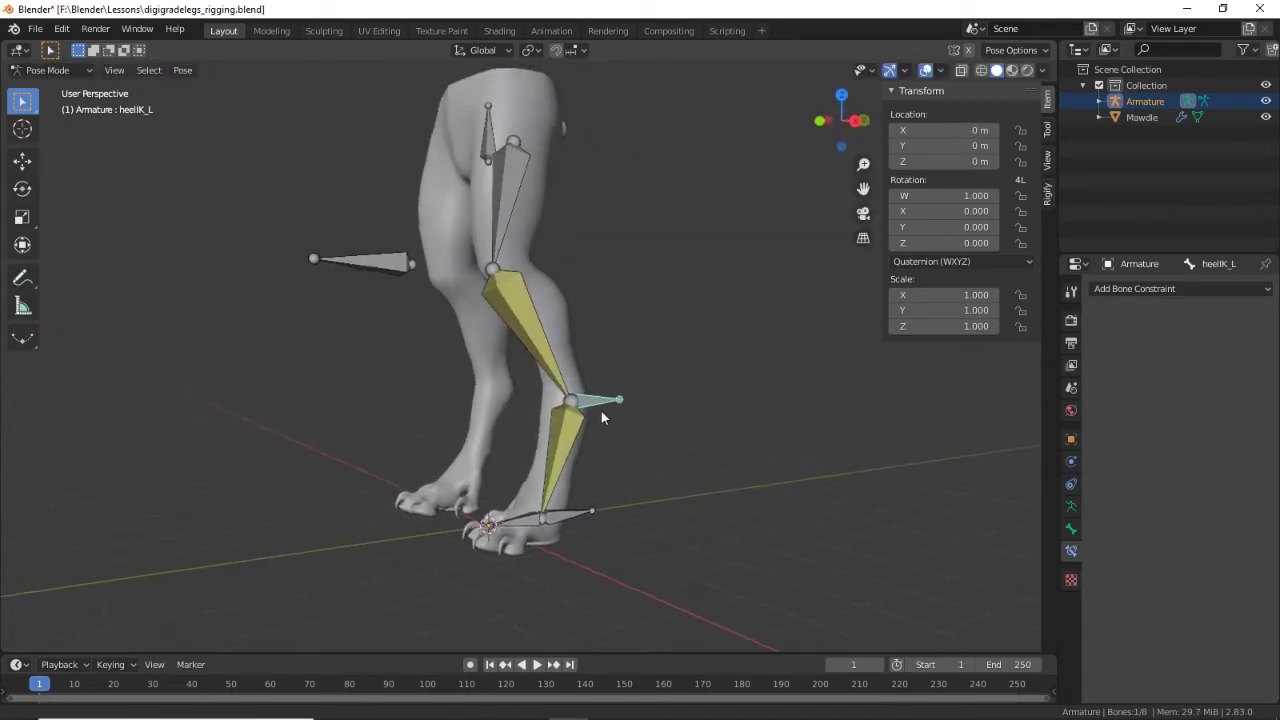
{"action": "key", "text": "Tab"}
{"action": "middle_click_drag", "start_coordinate": [706, 505], "coordinate": [585, 478]}
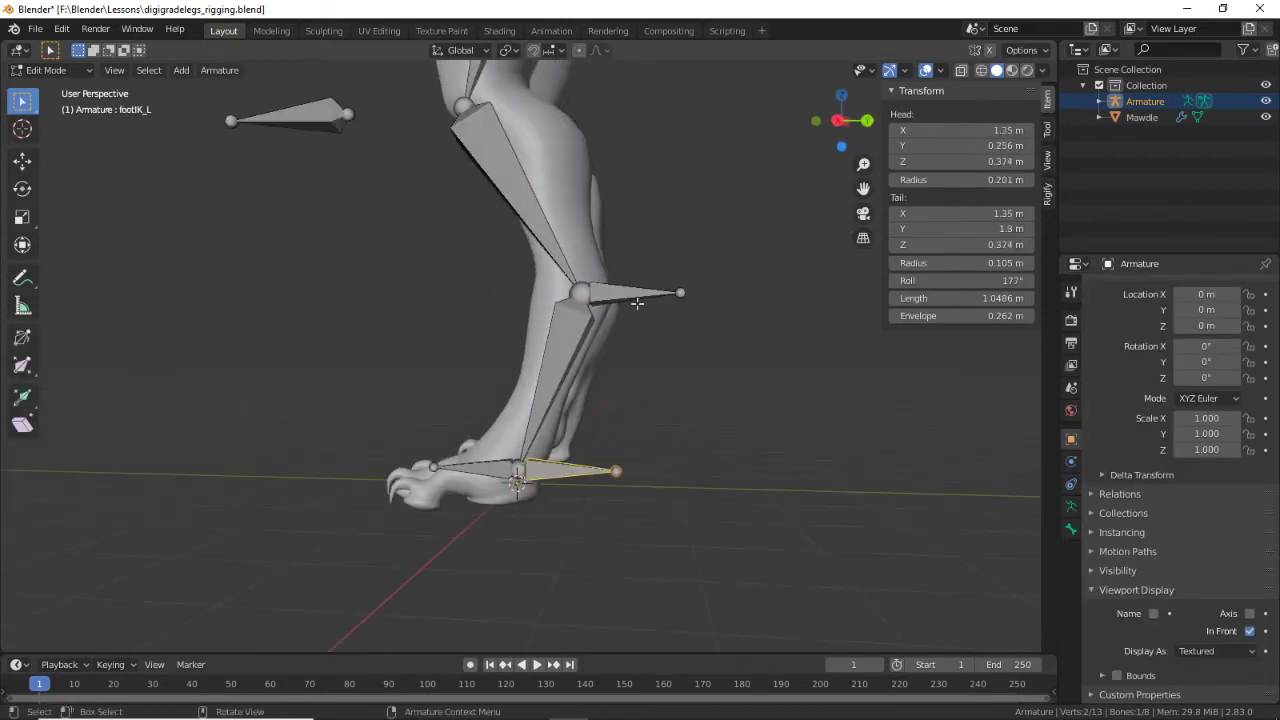
Step: Parent the heel IK bone to footIK_L with Keep Offset, then test-move the foot in Pose Mode
{"action": "key", "text": "ctrl+p"}
{"action": "left_click", "coordinate": [572, 470]}
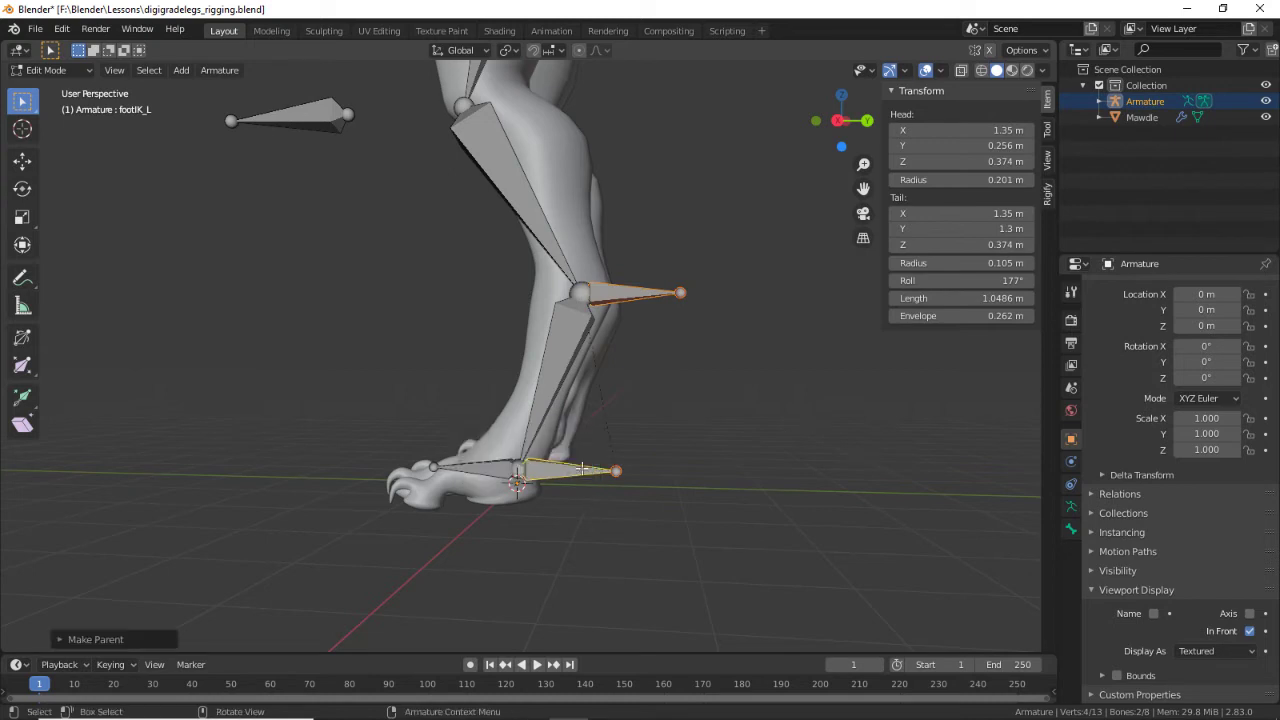
{"action": "middle_click_drag", "start_coordinate": [572, 470], "coordinate": [634, 491]}
{"action": "key", "text": "Tab"}
{"action": "key", "text": "g"}
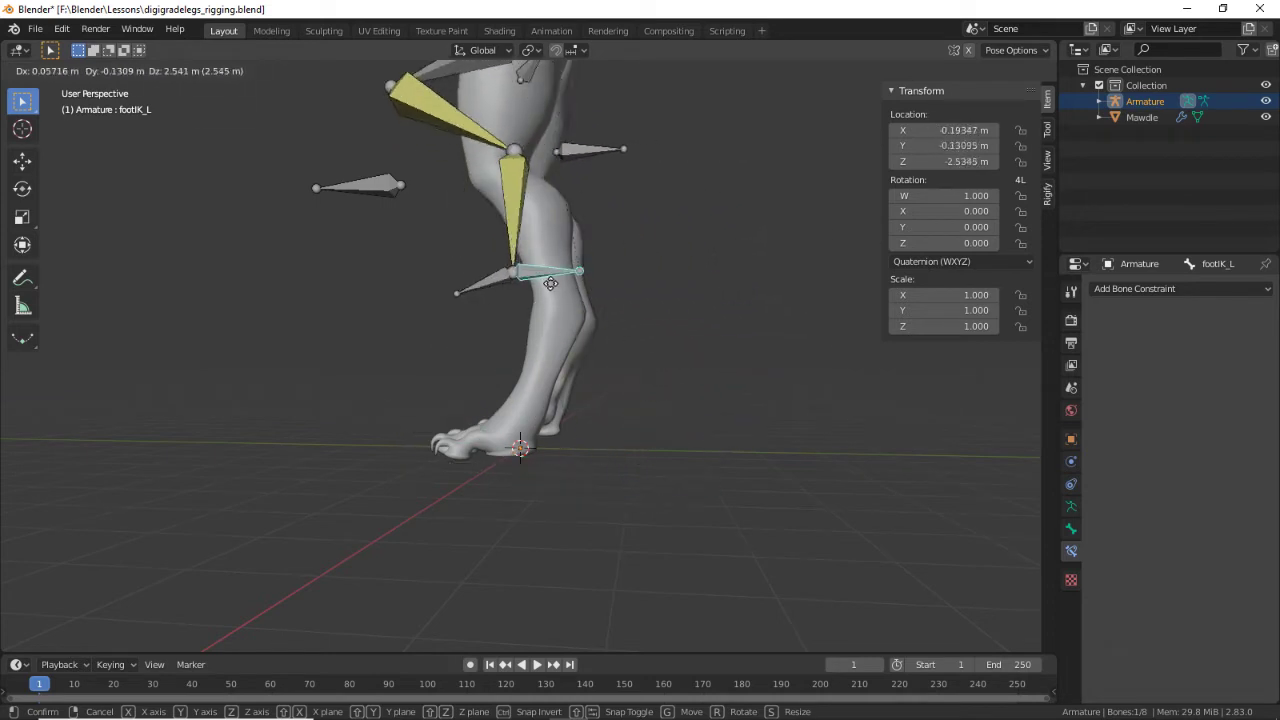
{"action": "left_click", "coordinate": [642, 344]}
Step: Test heelIK_L and footIK_L moves, undo the foot move, and re-test in Pose Mode
{"action": "left_click", "coordinate": [661, 222]}
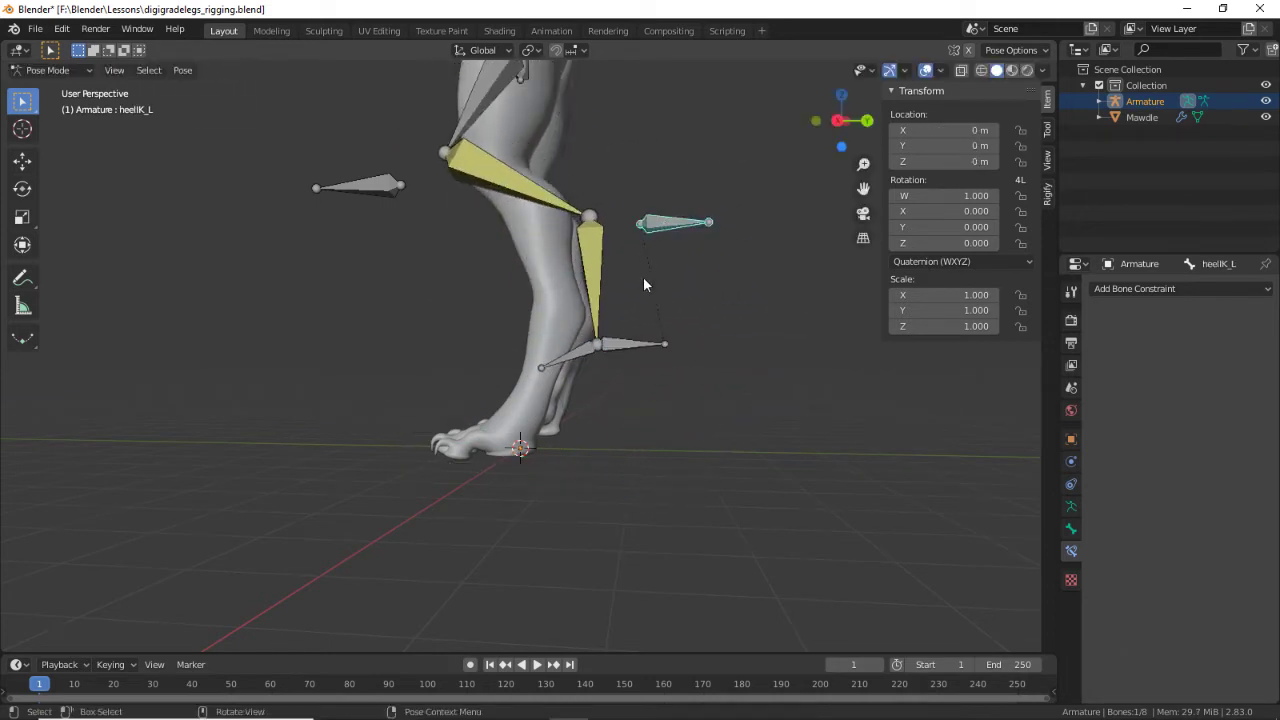
{"action": "key", "text": "g"}
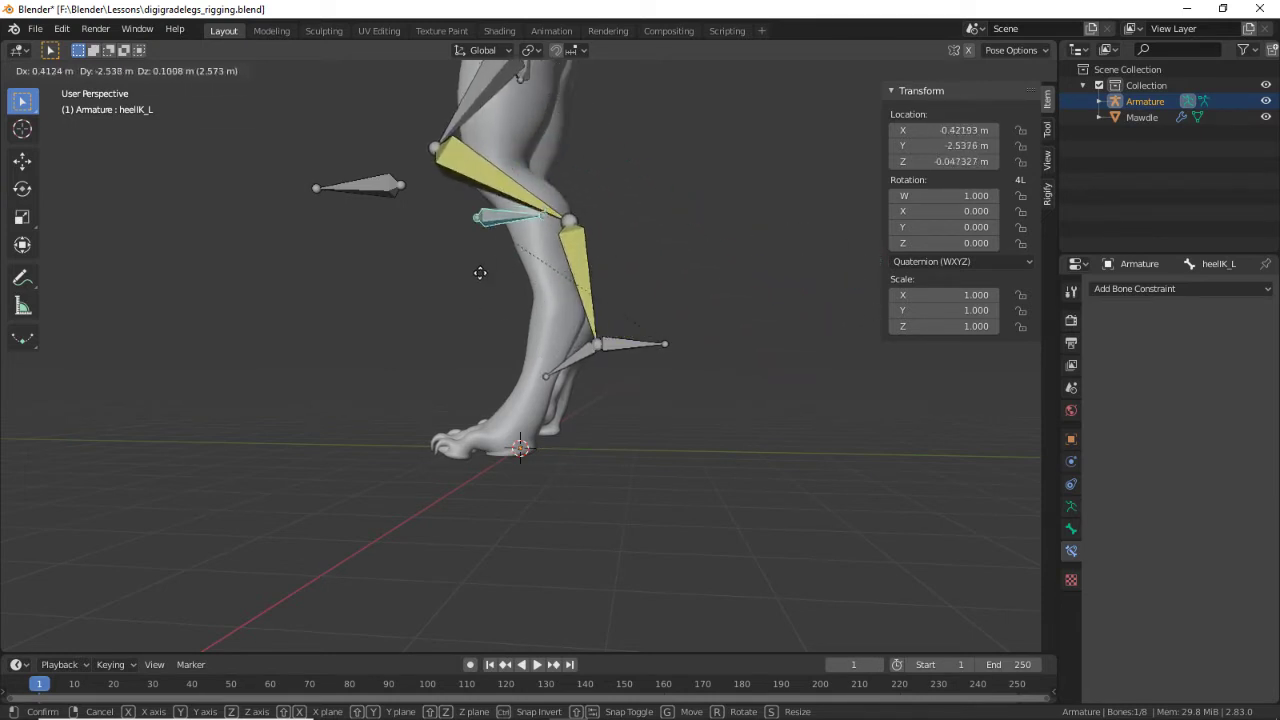
{"action": "key", "text": "Escape"}
{"action": "key", "text": "g"}
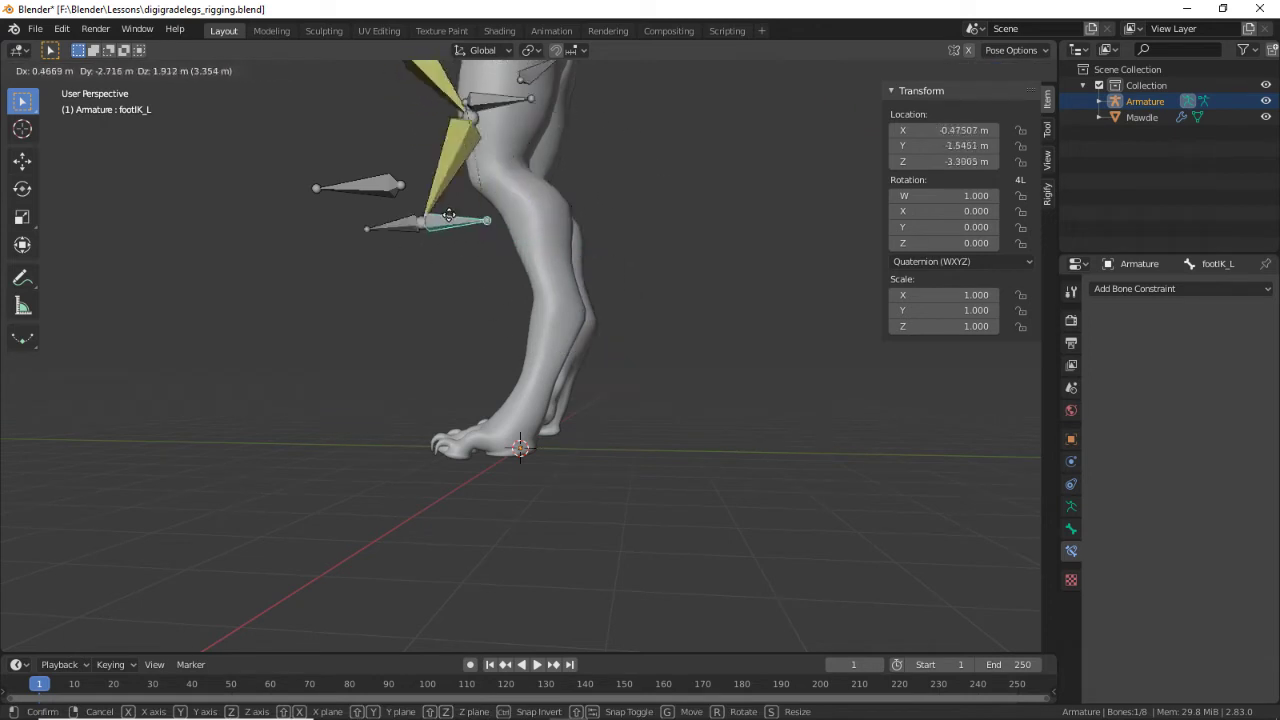
{"action": "key", "text": "Escape"}
{"action": "key", "text": "ctrl+z"}
{"action": "key", "text": "ctrl+z"}
{"action": "key", "text": "ctrl+z"}
{"action": "key", "text": "ctrl+z"}
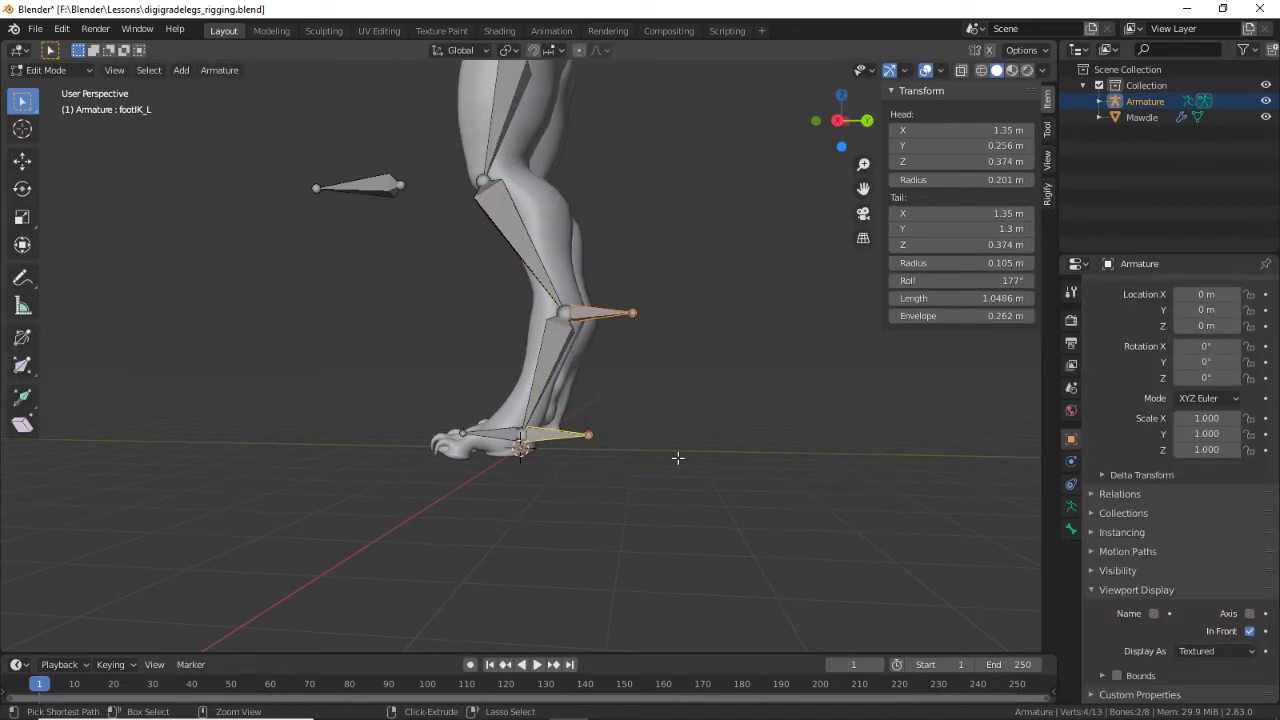
{"action": "key", "text": "ctrl+Tab"}
{"action": "middle_click_drag", "start_coordinate": [634, 434], "coordinate": [554, 421]}
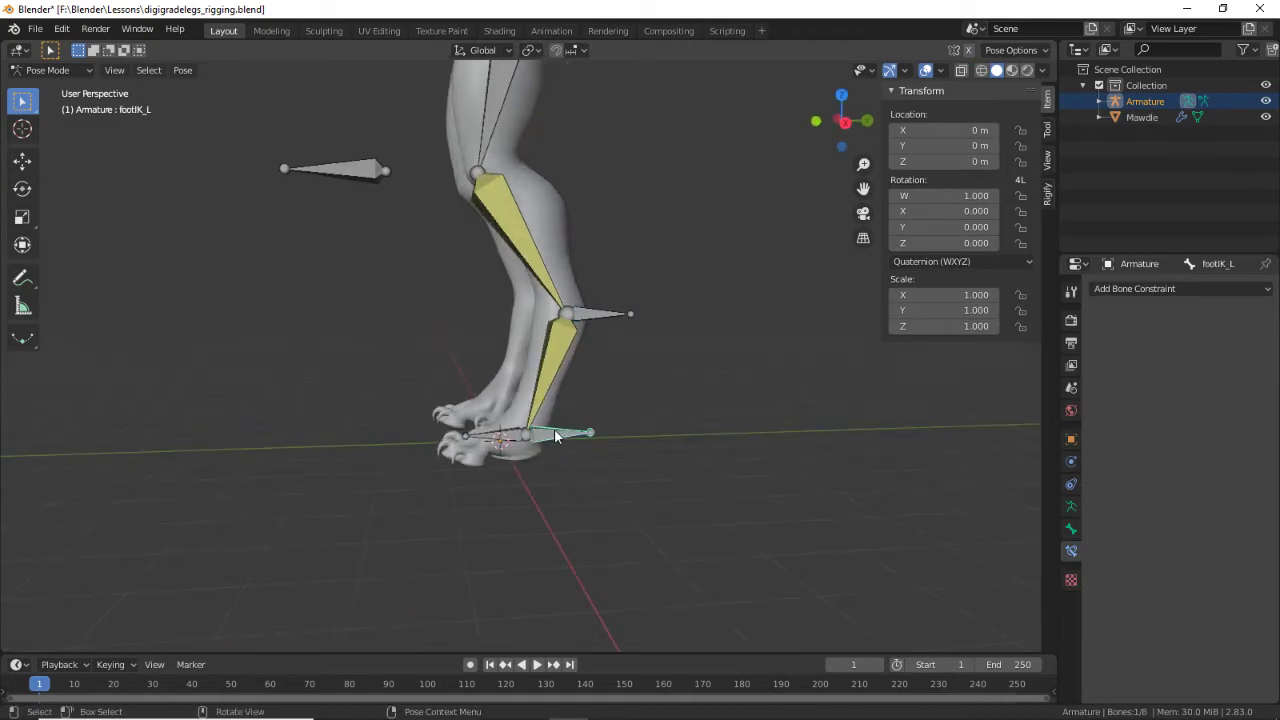
{"action": "key", "text": "g"}
{"action": "key", "text": "Escape"}
Step: Set shin_L's IK Pole Target to the Armature with bone poletarget_L
{"action": "left_click", "coordinate": [515, 235]}
{"action": "middle_click_drag", "start_coordinate": [585, 248], "coordinate": [800, 440]}
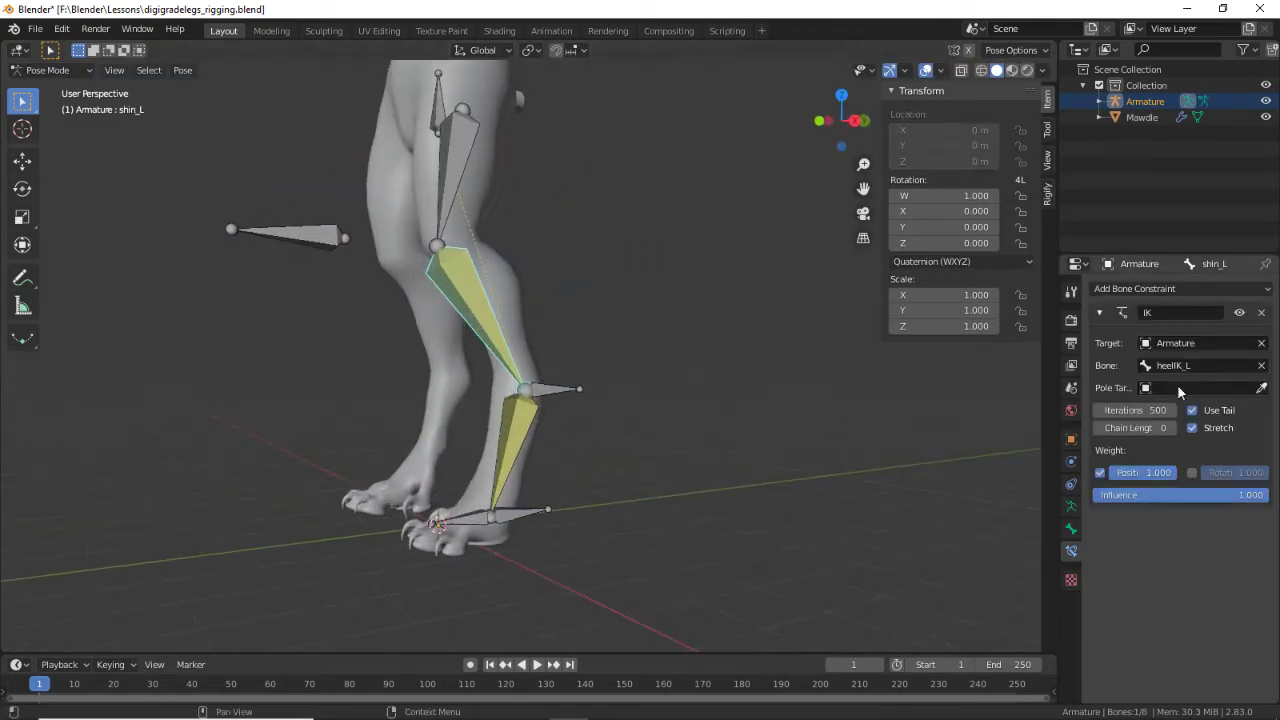
{"action": "left_click", "coordinate": [1250, 387]}
{"action": "left_click", "coordinate": [1168, 412]}
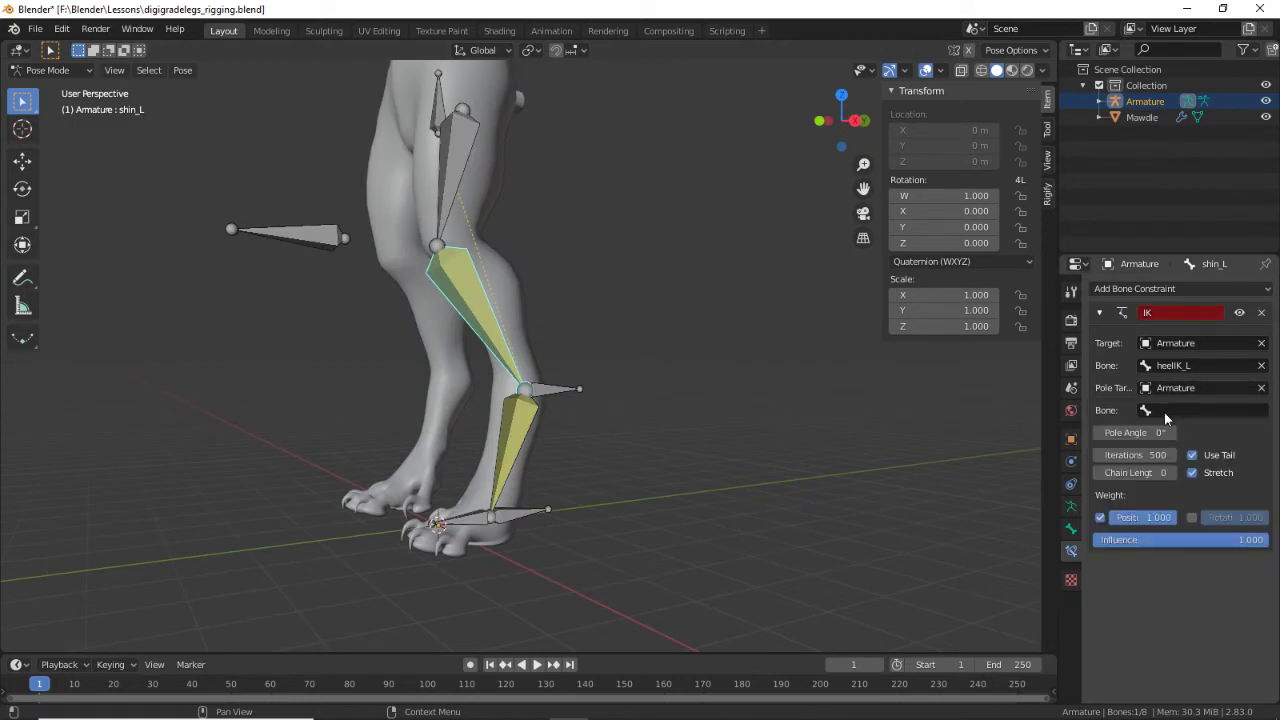
{"action": "middle_click_drag", "start_coordinate": [731, 391], "coordinate": [709, 428], "text": "shift"}
{"action": "left_click", "coordinate": [1247, 410]}
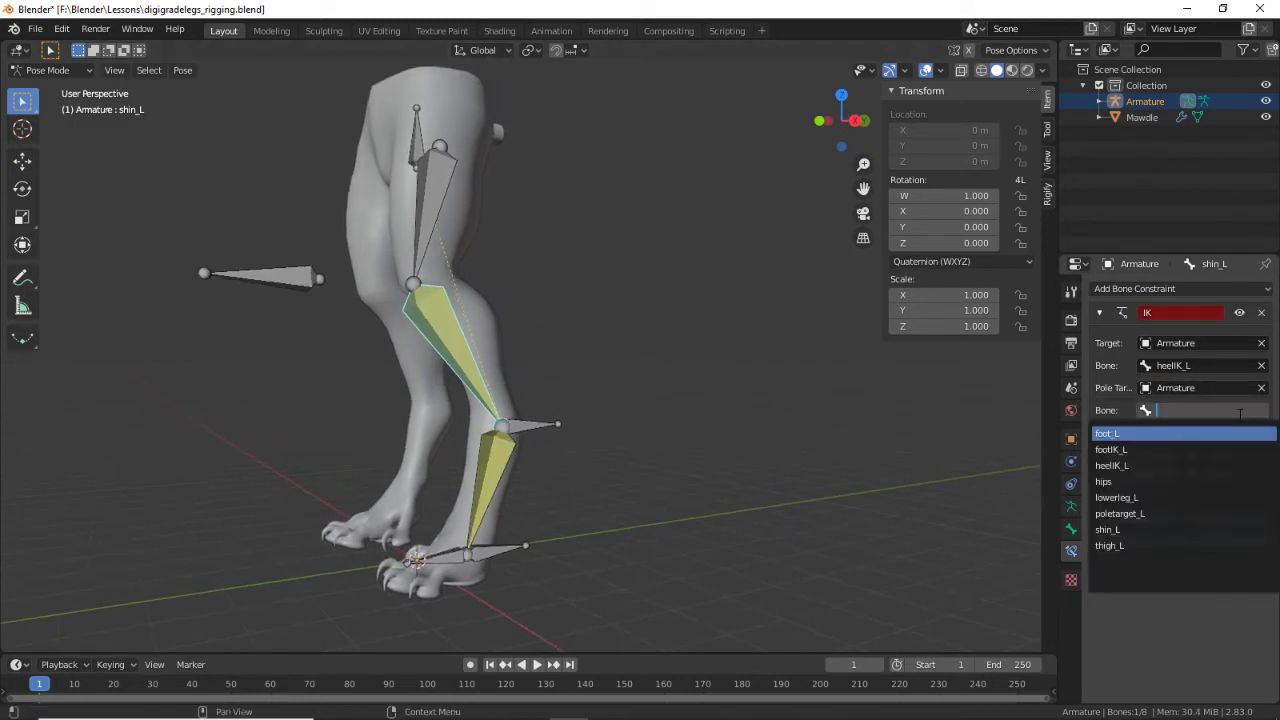
{"action": "left_click", "coordinate": [1138, 513]}
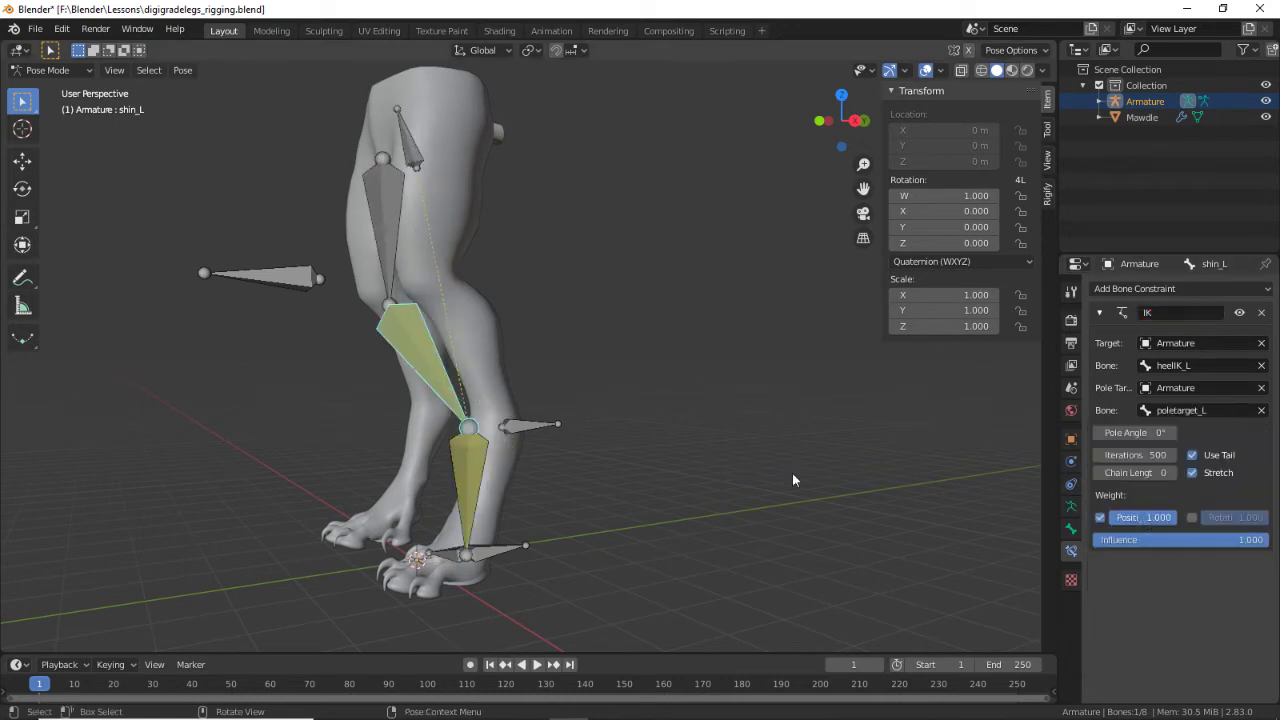
{"action": "middle_click_drag", "start_coordinate": [647, 457], "coordinate": [920, 485]}
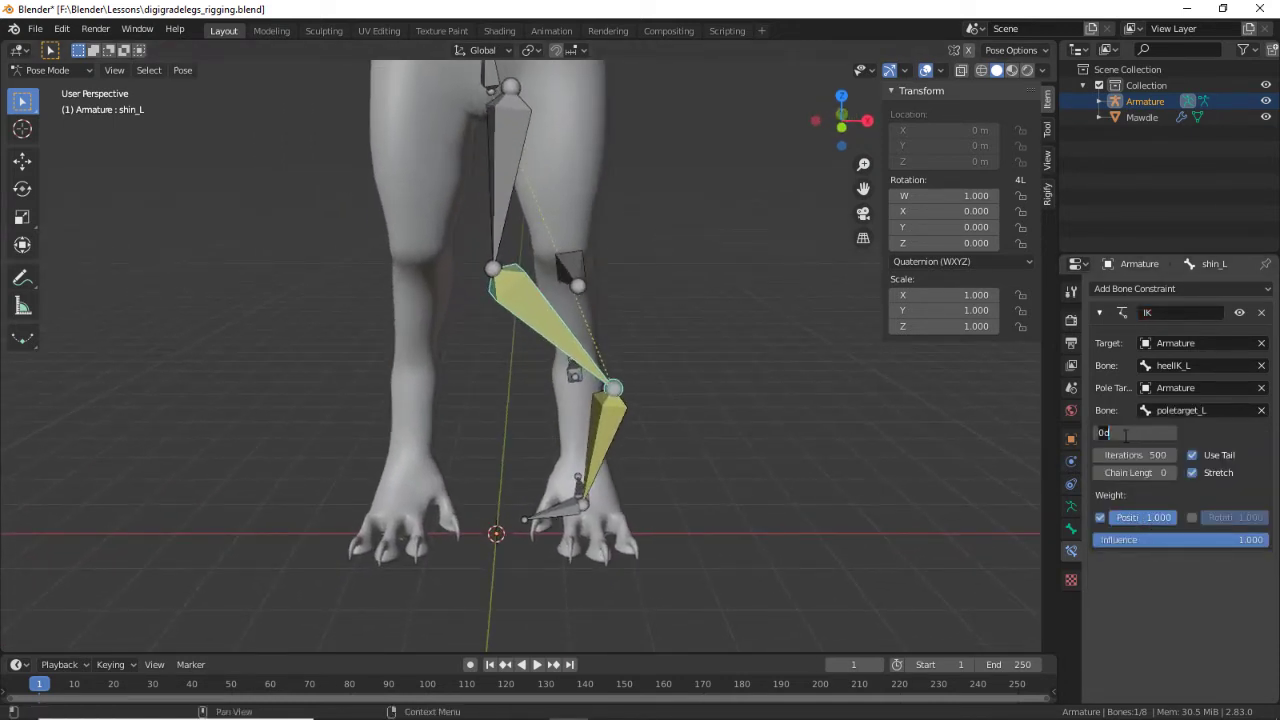
Step: Enter a -45° pole angle, drag it higher, and switch to front orthographic view
{"action": "type", "text": "-45"}
{"action": "key", "text": "Return"}
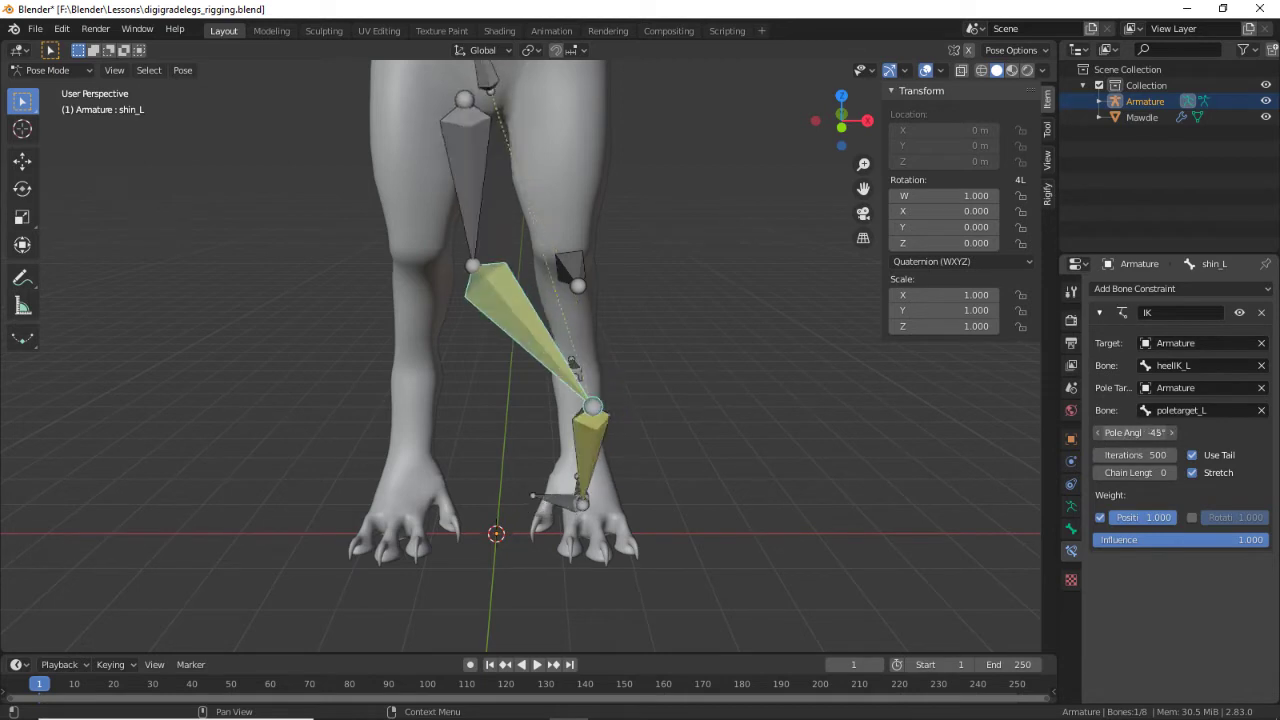
{"action": "left_click_drag", "start_coordinate": [1135, 432], "coordinate": [1198, 432]}
{"action": "key", "text": "KP_1"}
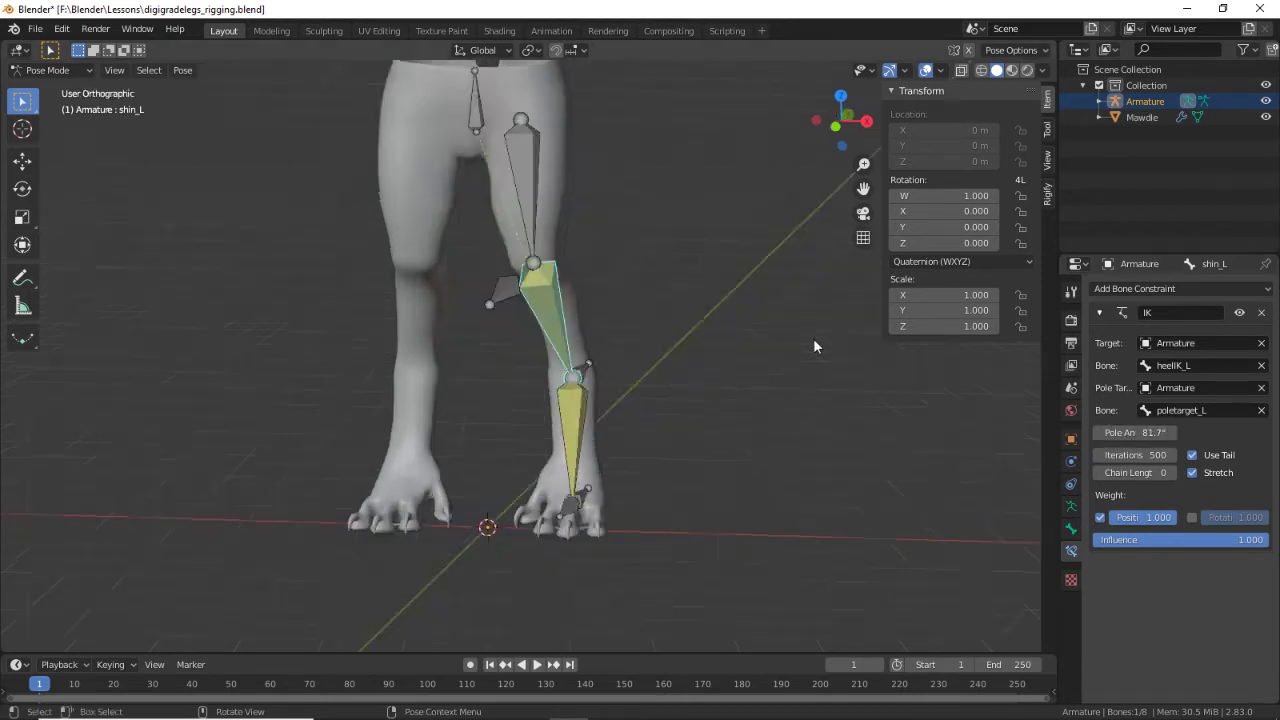
{"action": "scroll", "coordinate": [700, 456], "scroll_direction": "up", "scroll_amount": 8}
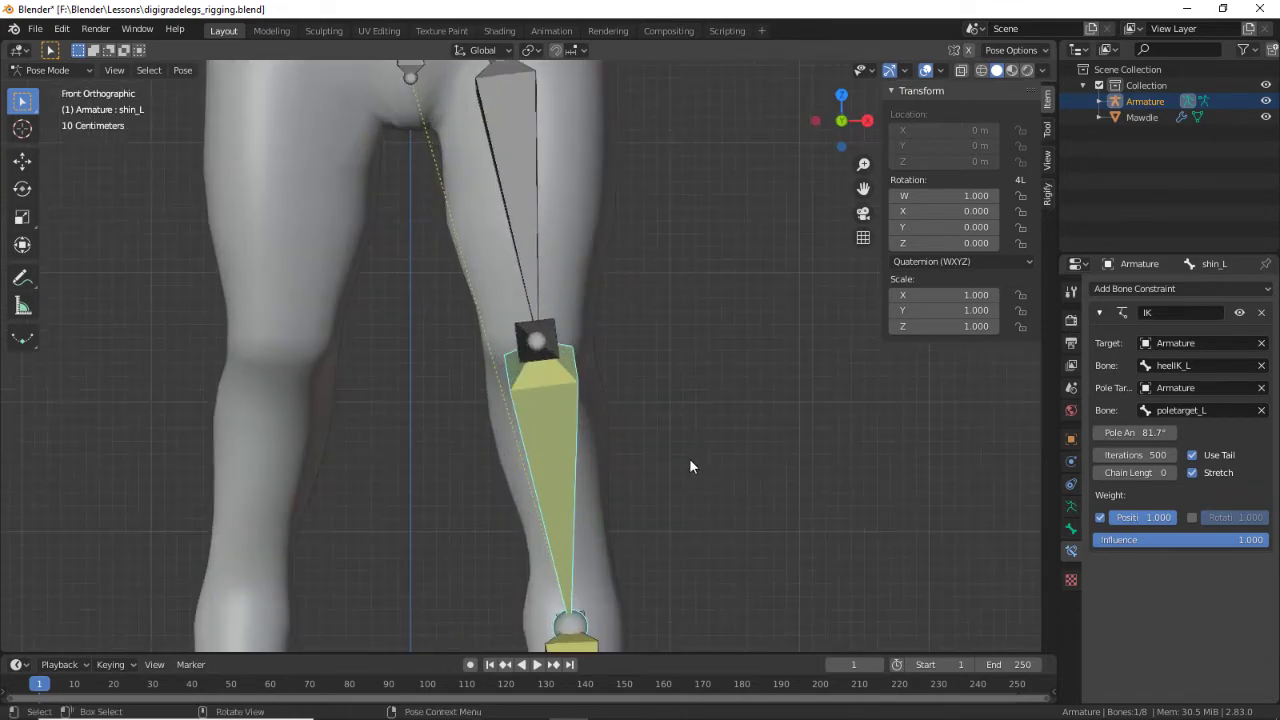
{"action": "key", "text": "Tab"}
{"action": "key", "text": "Tab"}
{"action": "key", "text": "Tab"}
{"action": "key", "text": "Tab"}
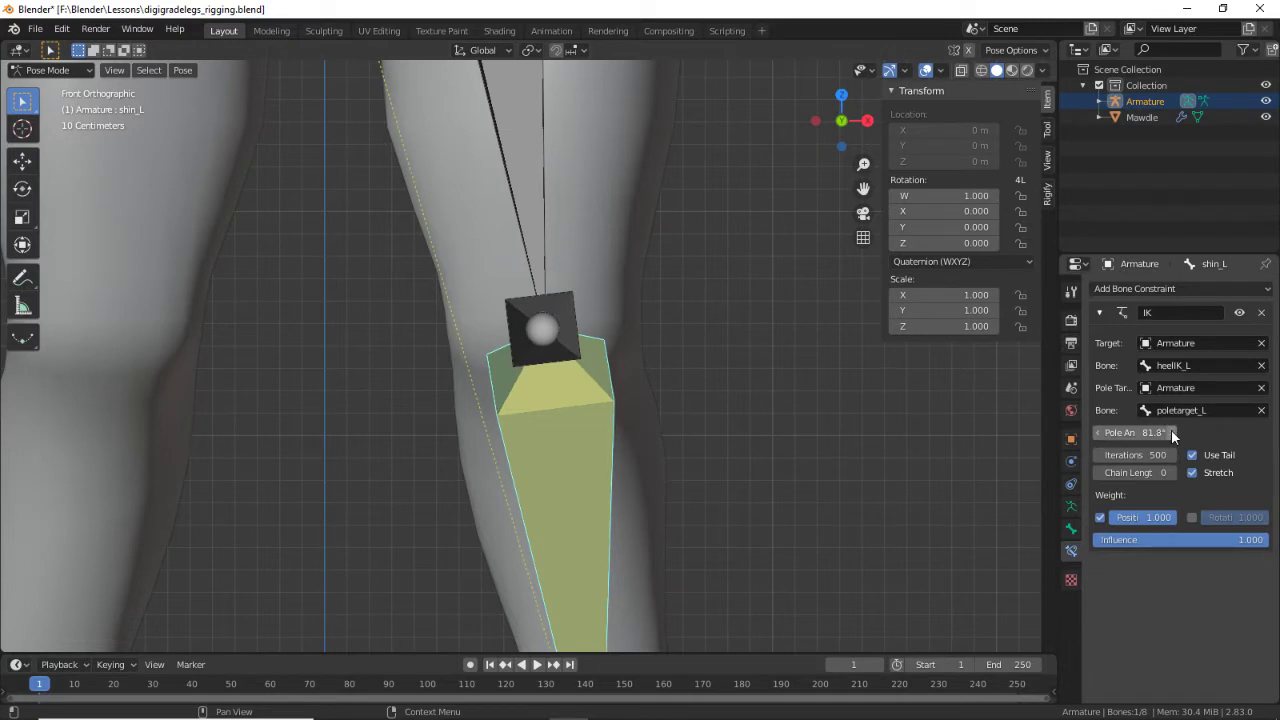
Step: Nudge the pole angle up to about 82.7°, toggling rest and pose to compare the shin
{"action": "left_click", "coordinate": [1172, 431]}
{"action": "key", "text": "Tab"}
{"action": "key", "text": "Tab"}
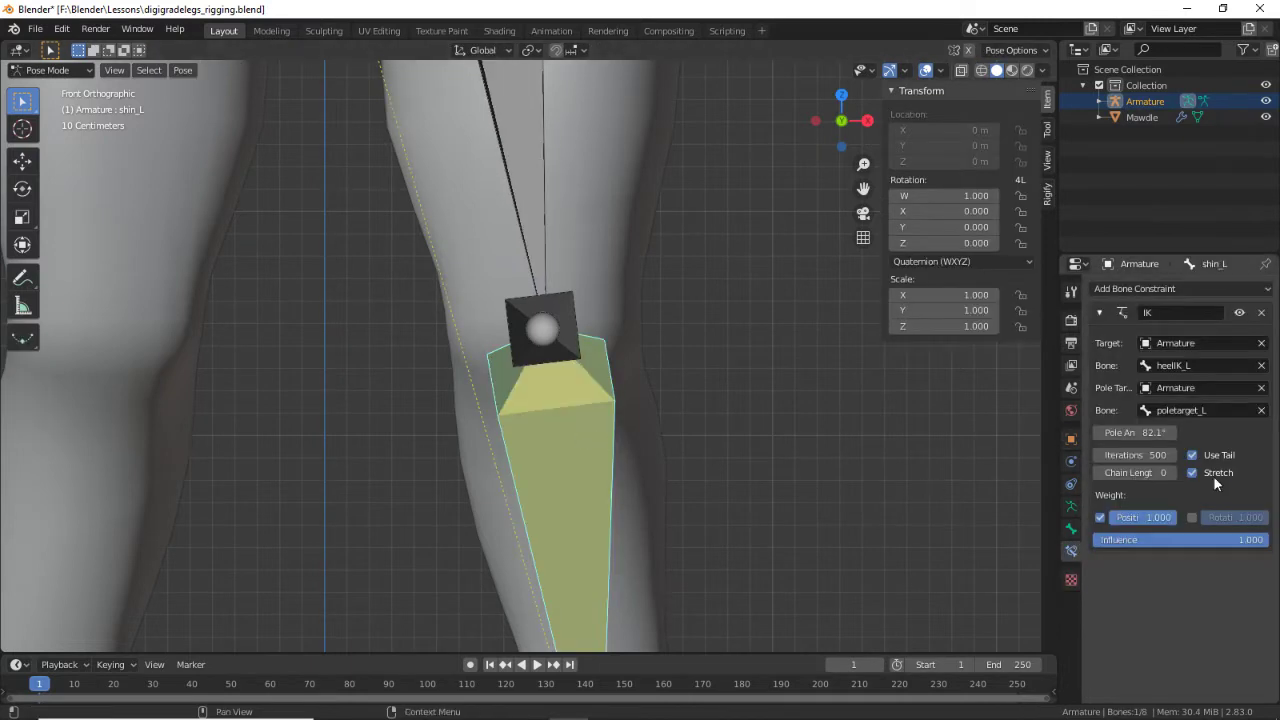
{"action": "left_click", "coordinate": [1174, 432]}
{"action": "key", "text": "Tab"}
{"action": "key", "text": "Tab"}
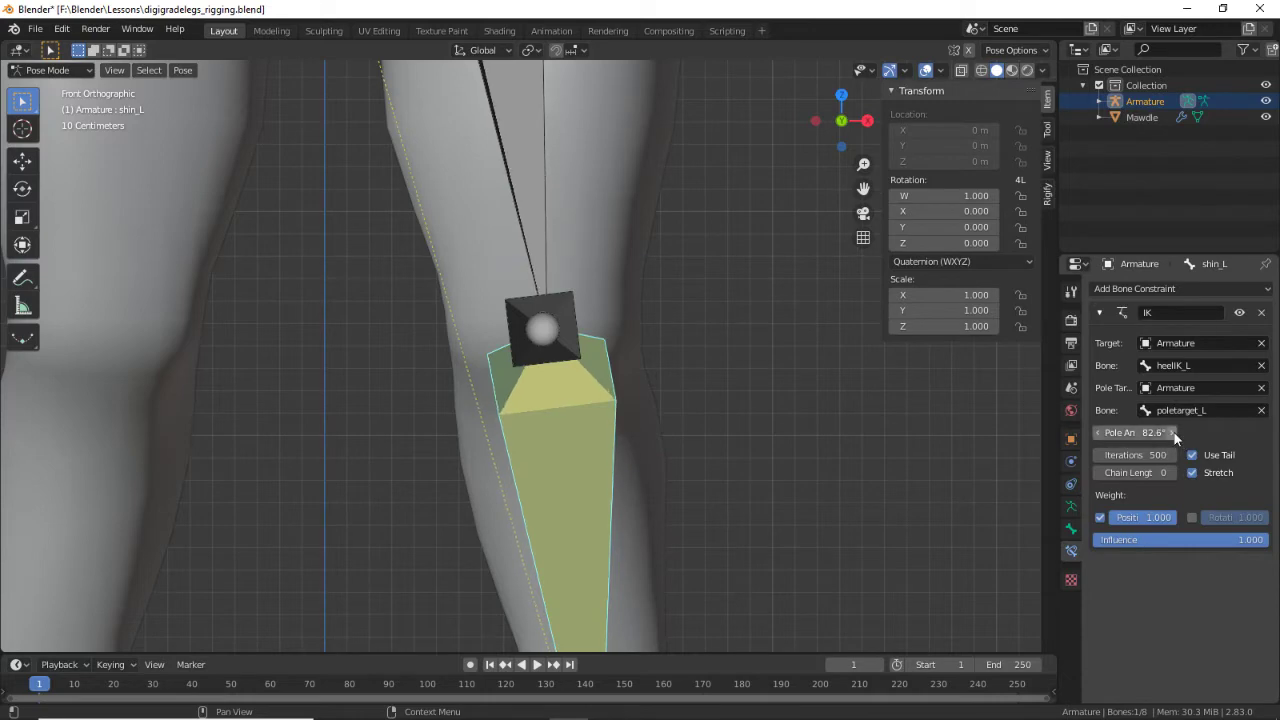
{"action": "left_click", "coordinate": [1175, 433]}
{"action": "key", "text": "Tab"}
{"action": "key", "text": "Tab"}
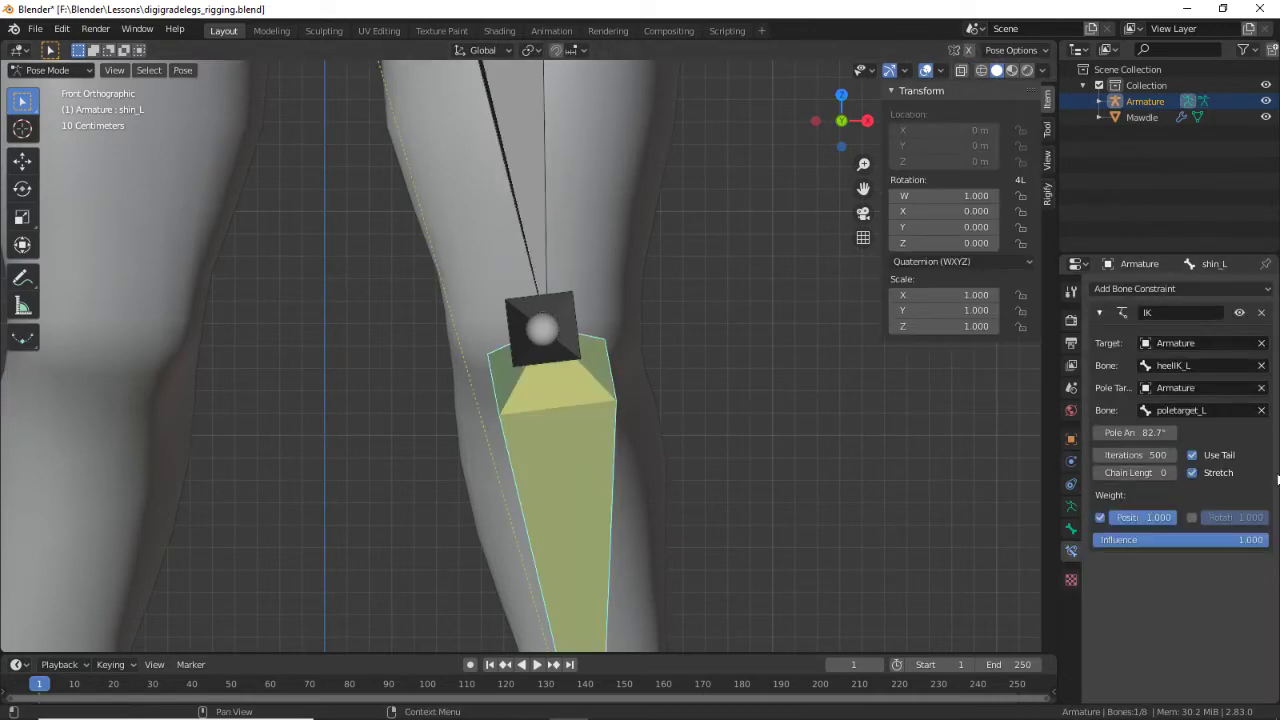
{"action": "left_click", "coordinate": [1172, 432]}
{"action": "left_click", "coordinate": [1172, 432]}
{"action": "key", "text": "Tab"}
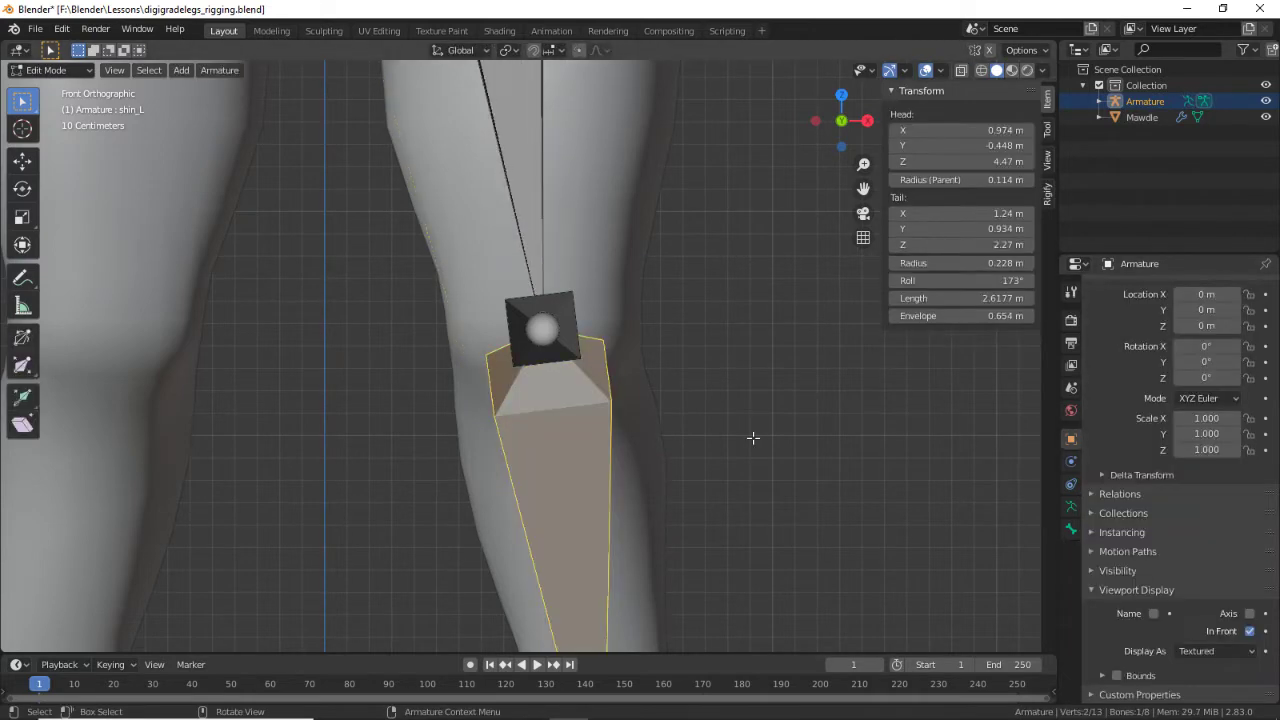
{"action": "key", "text": "Tab"}
{"action": "scroll", "coordinate": [722, 469], "scroll_direction": "up", "scroll_amount": 5}
{"action": "key", "text": "Tab"}
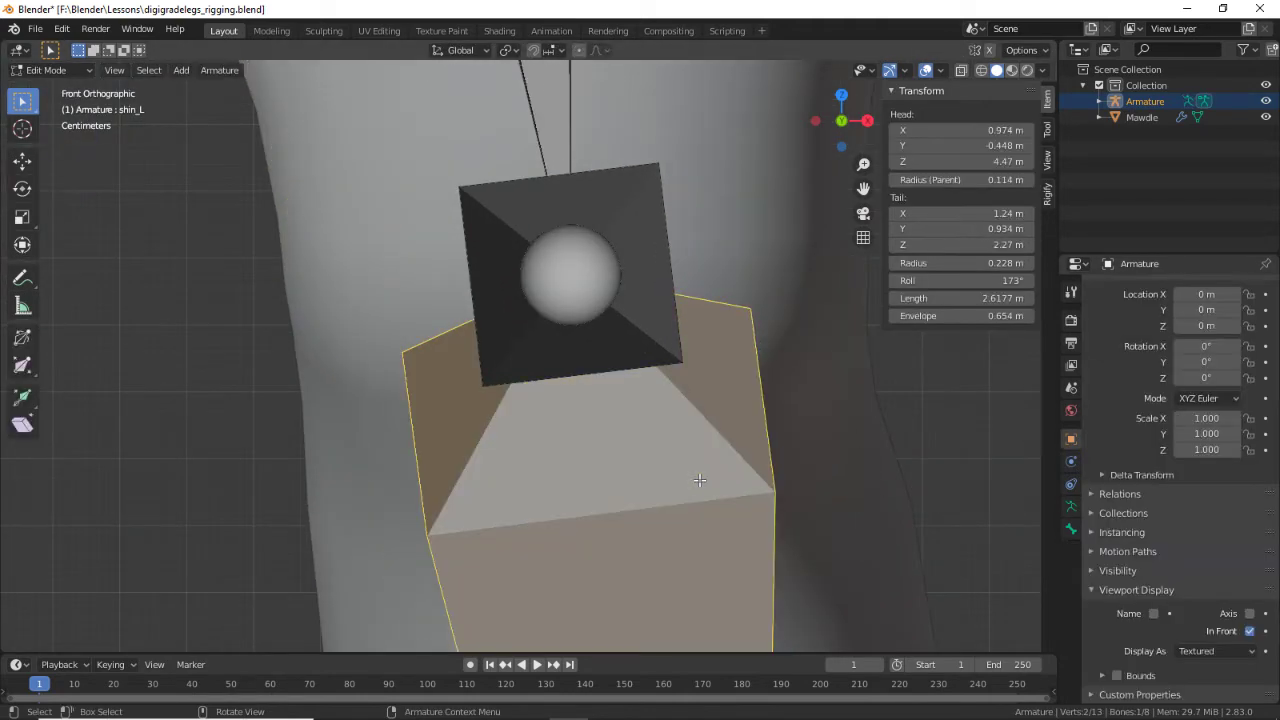
{"action": "key", "text": "Tab"}
{"action": "key", "text": "Tab"}
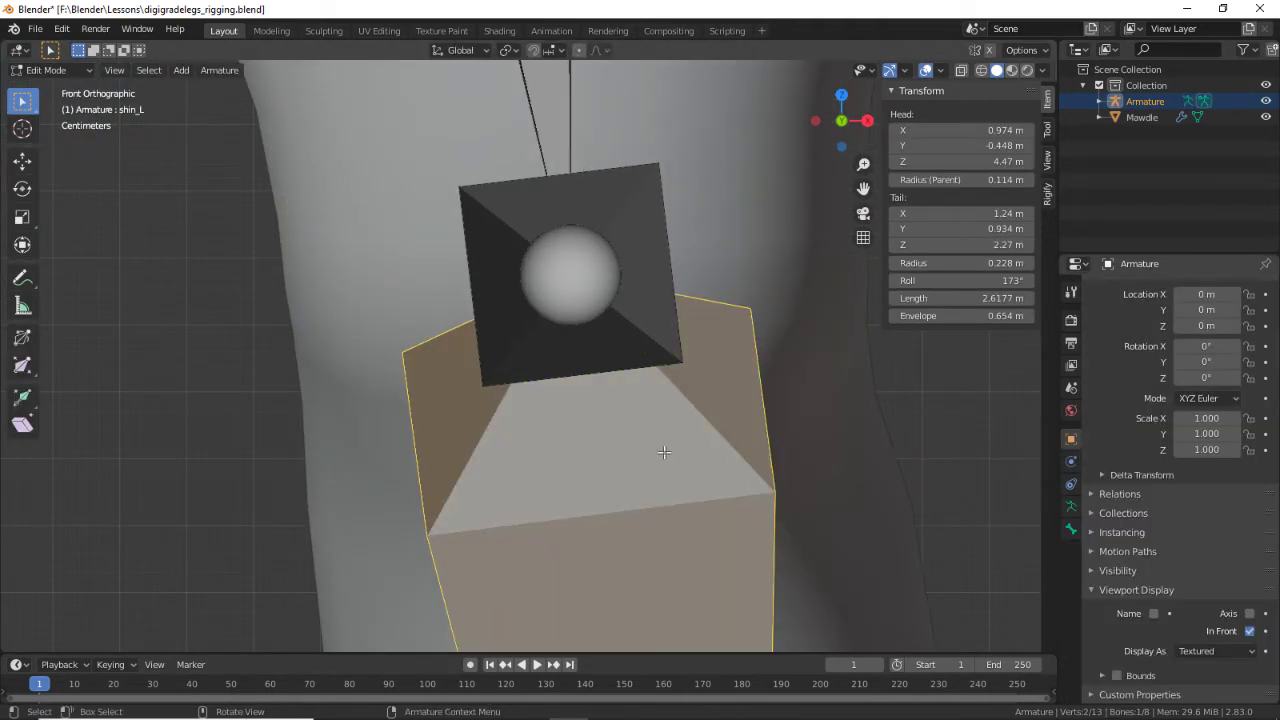
{"action": "key", "text": "Tab"}
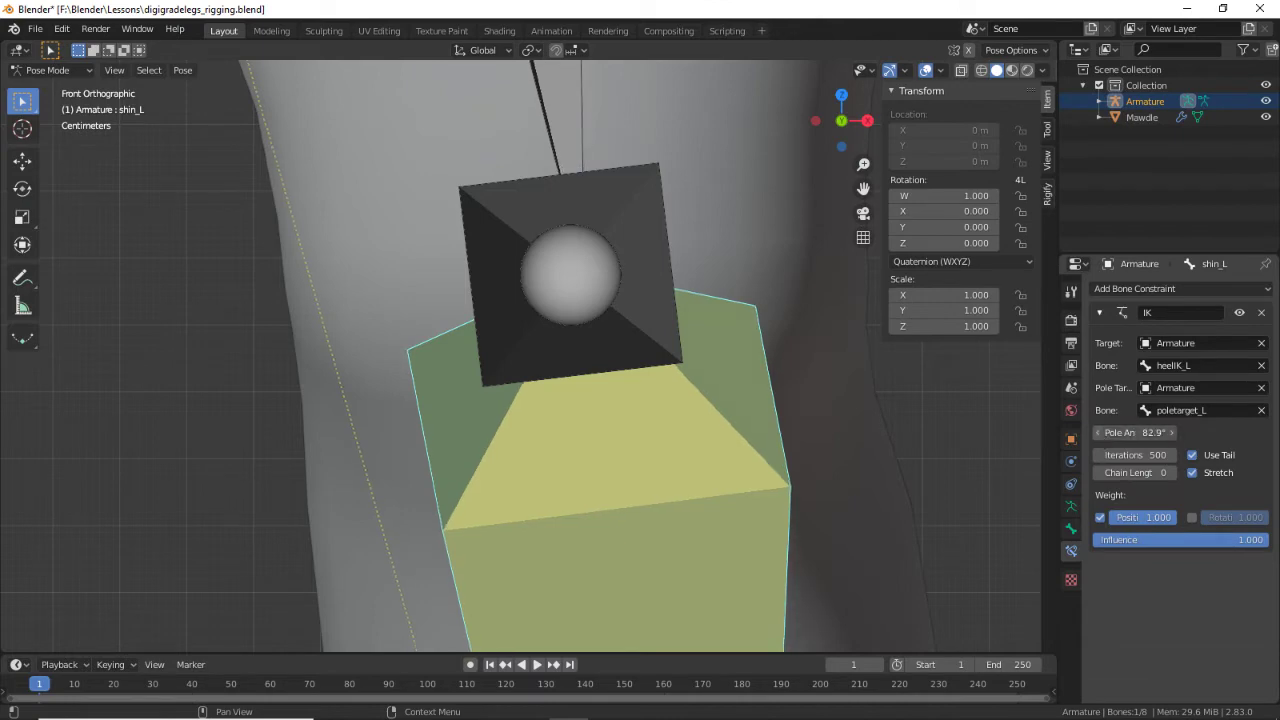
{"action": "key", "text": "Tab"}
Step: Lower the pole angle through 82° and 81.1° to 80.8° while comparing rest and pose
{"action": "key", "text": "Tab"}
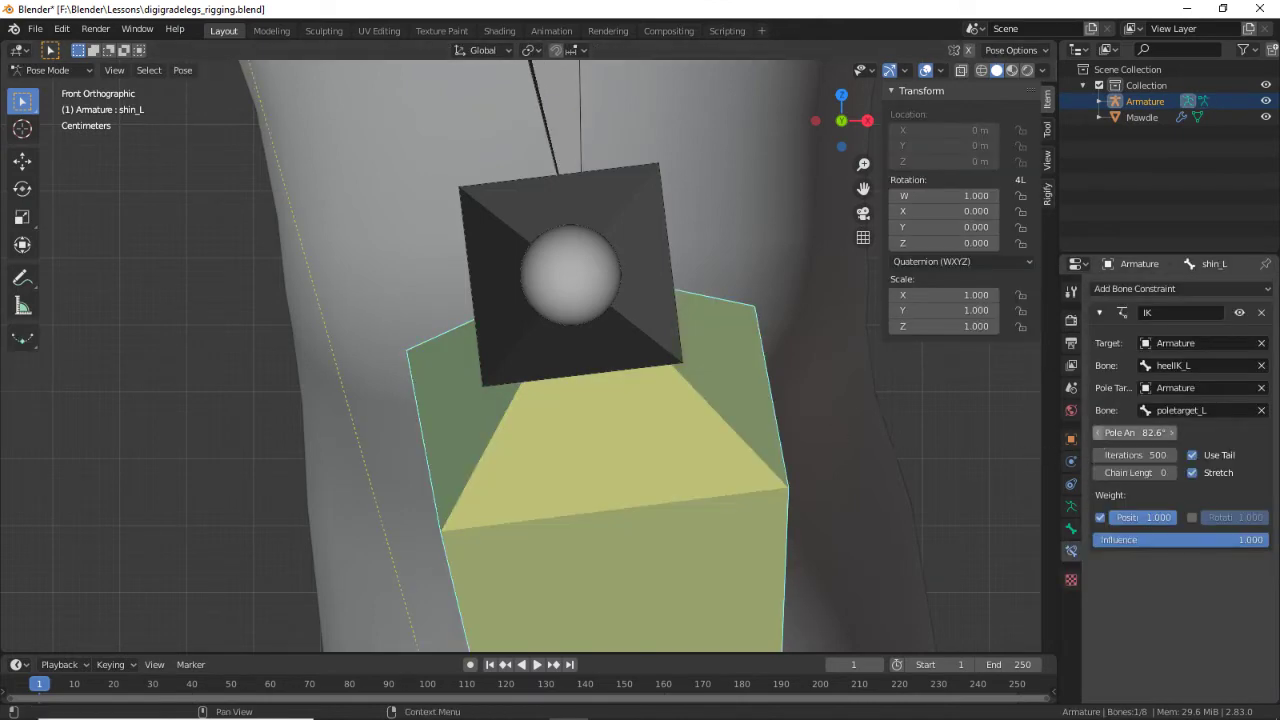
{"action": "left_click_drag", "start_coordinate": [1120, 433], "coordinate": [1096, 434]}
{"action": "key", "text": "Tab"}
{"action": "key", "text": "Tab"}
{"action": "key", "text": "Tab"}
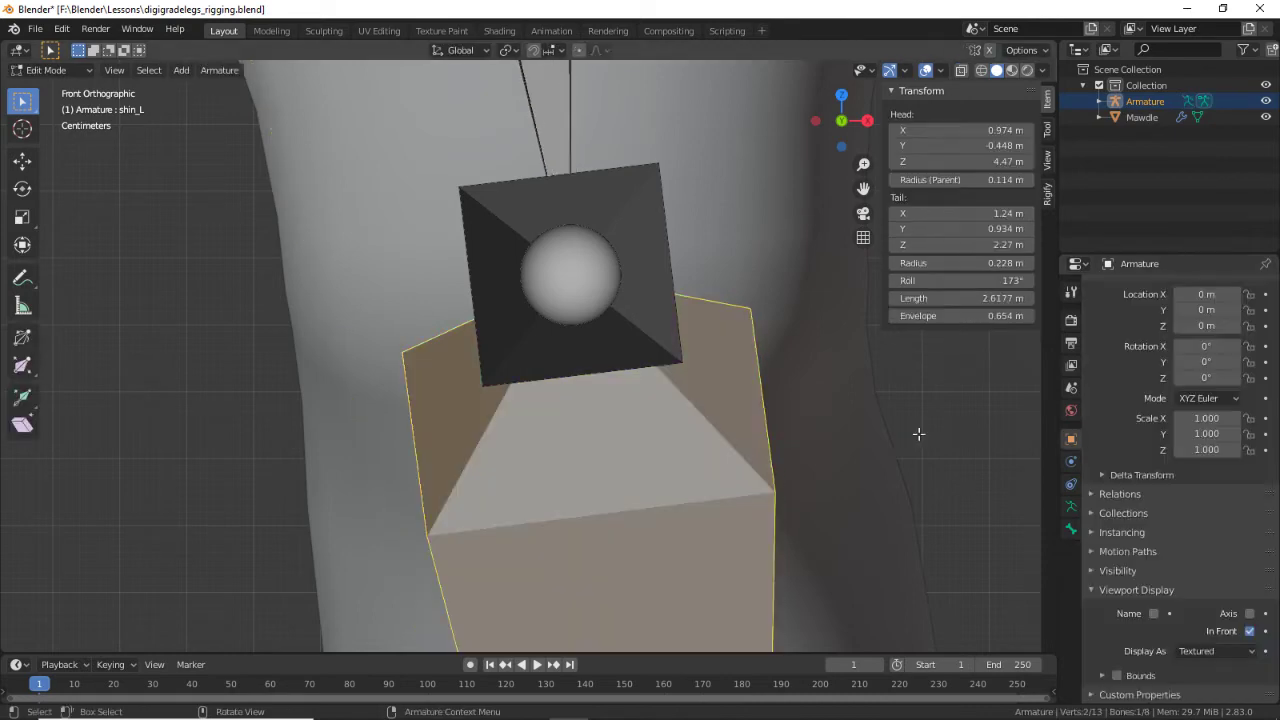
{"action": "key", "text": "Tab"}
{"action": "key", "text": "Tab"}
{"action": "key", "text": "Tab"}
{"action": "left_click_drag", "start_coordinate": [1097, 436], "coordinate": [1094, 431]}
{"action": "key", "text": "Tab"}
{"action": "key", "text": "Tab"}
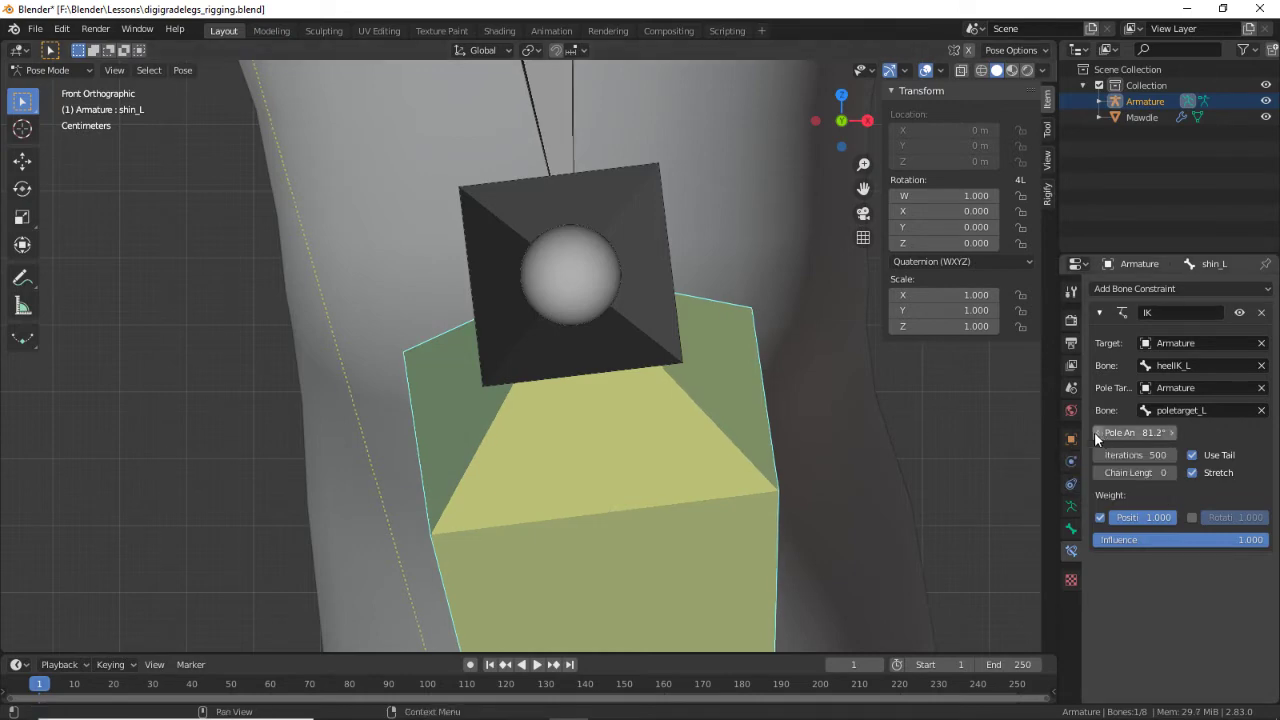
{"action": "key", "text": "Tab"}
{"action": "key", "text": "Tab"}
{"action": "left_click", "coordinate": [1094, 433]}
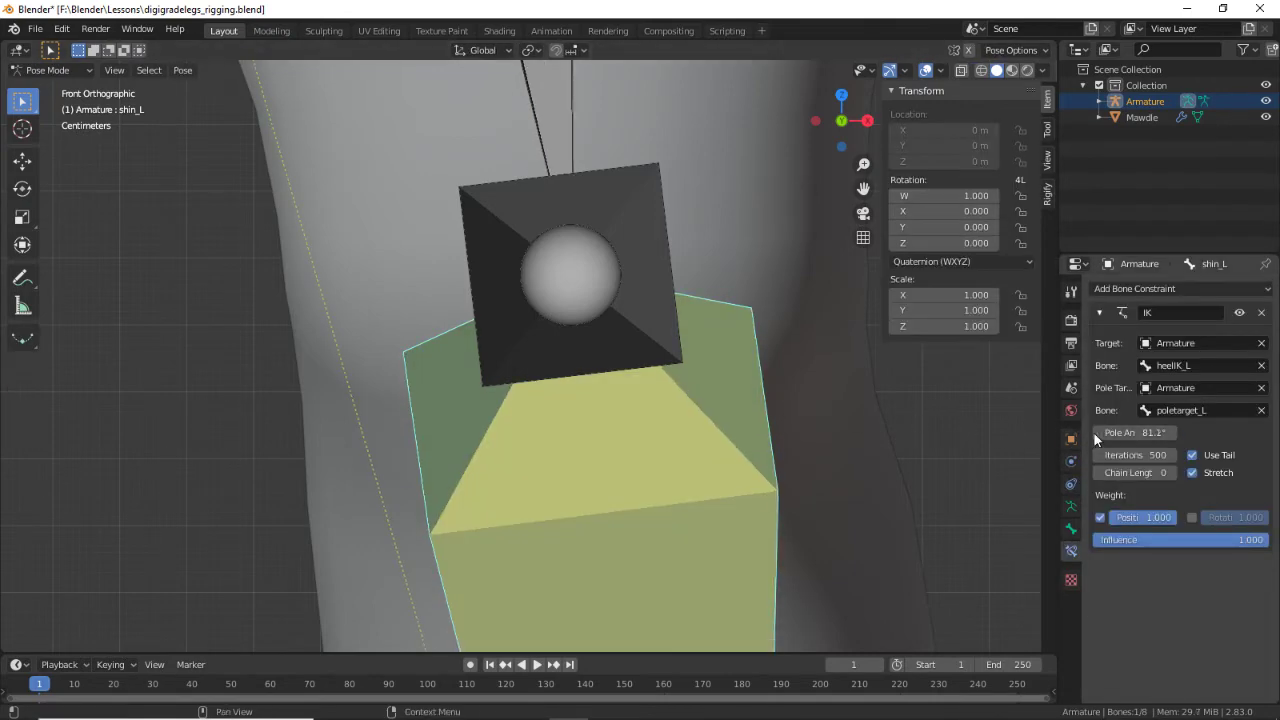
{"action": "key", "text": "Tab"}
{"action": "key", "text": "Tab"}
{"action": "key", "text": "Tab"}
{"action": "key", "text": "Tab"}
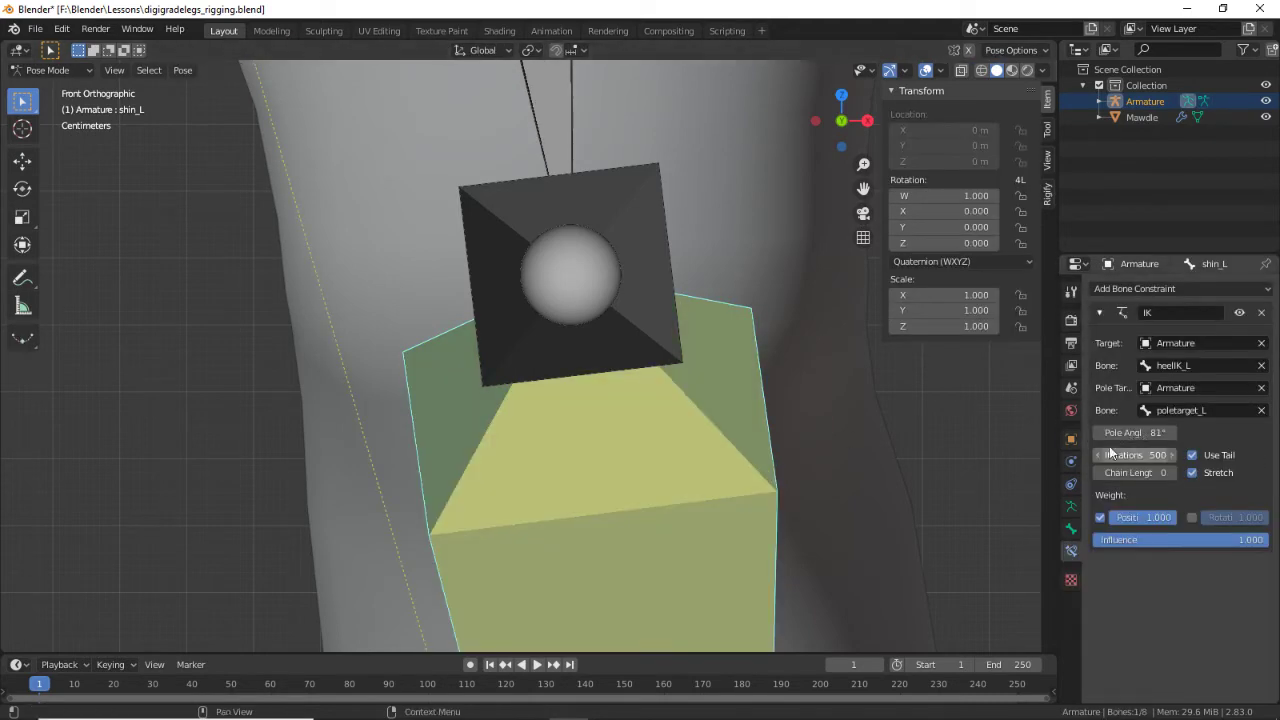
{"action": "key", "text": "Tab"}
{"action": "key", "text": "Tab"}
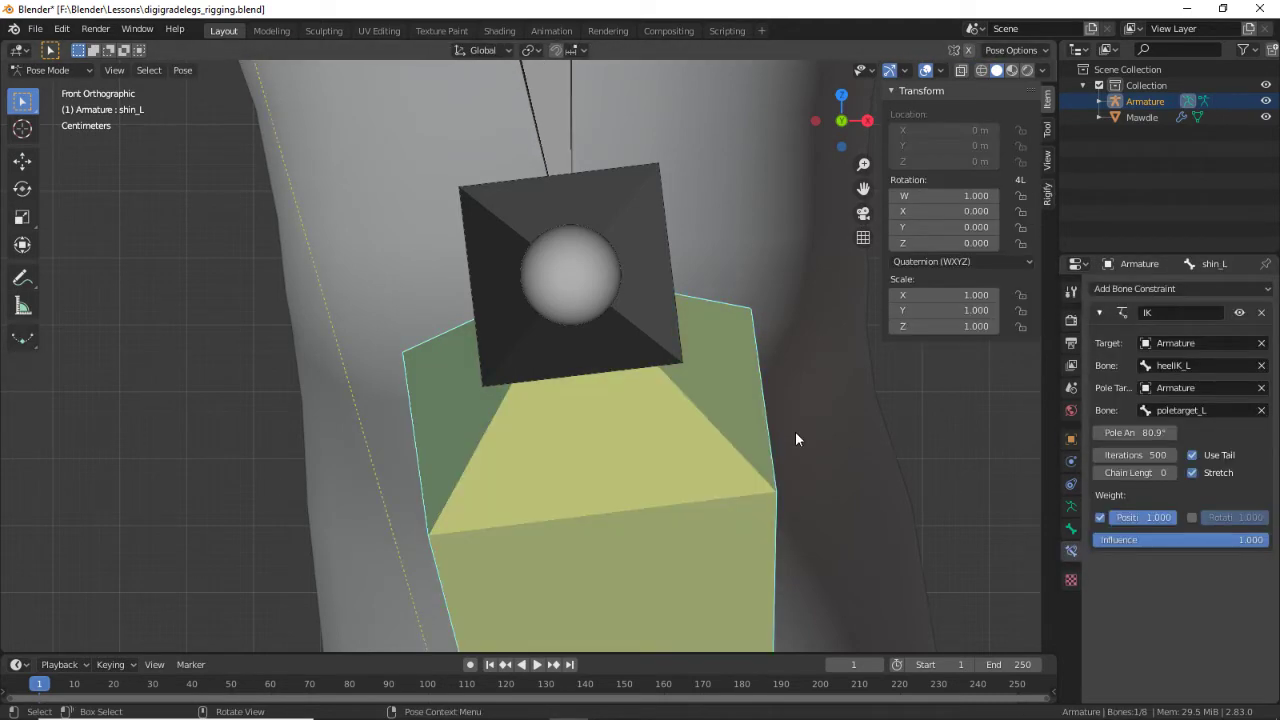
{"action": "key", "text": "Tab"}
{"action": "key", "text": "Tab"}
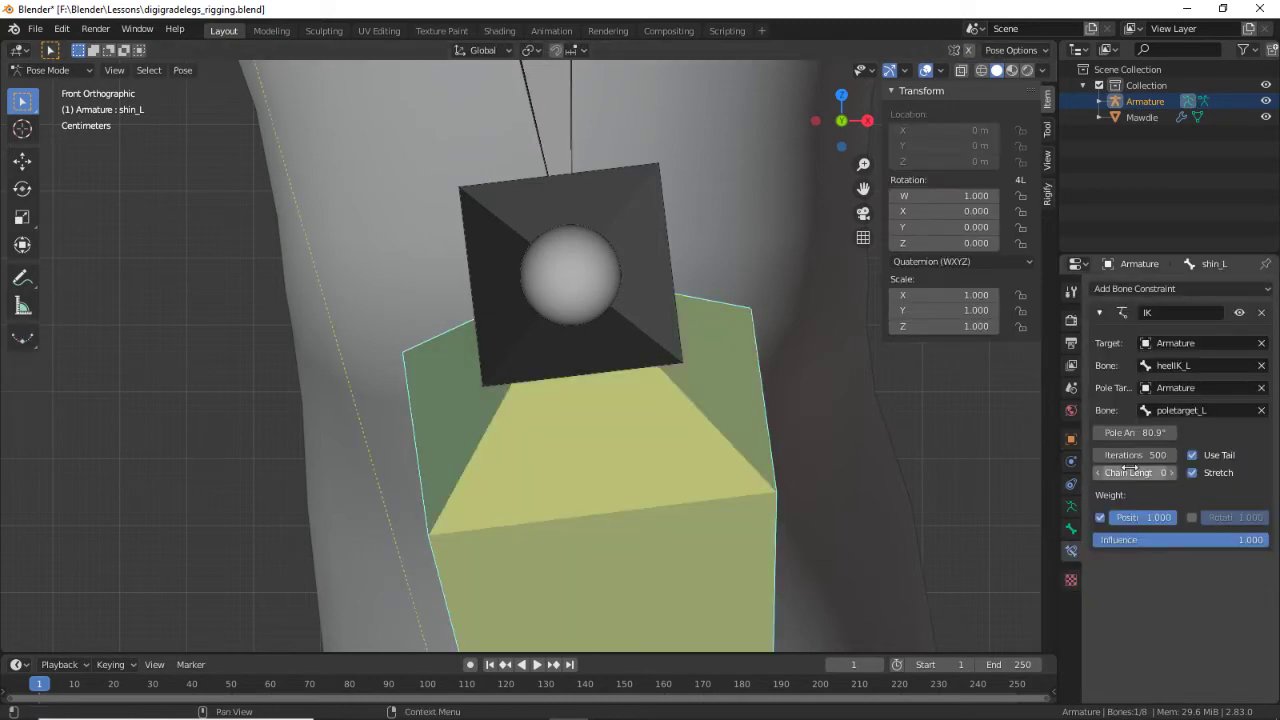
{"action": "left_click", "coordinate": [1098, 433]}
{"action": "key", "text": "Tab"}
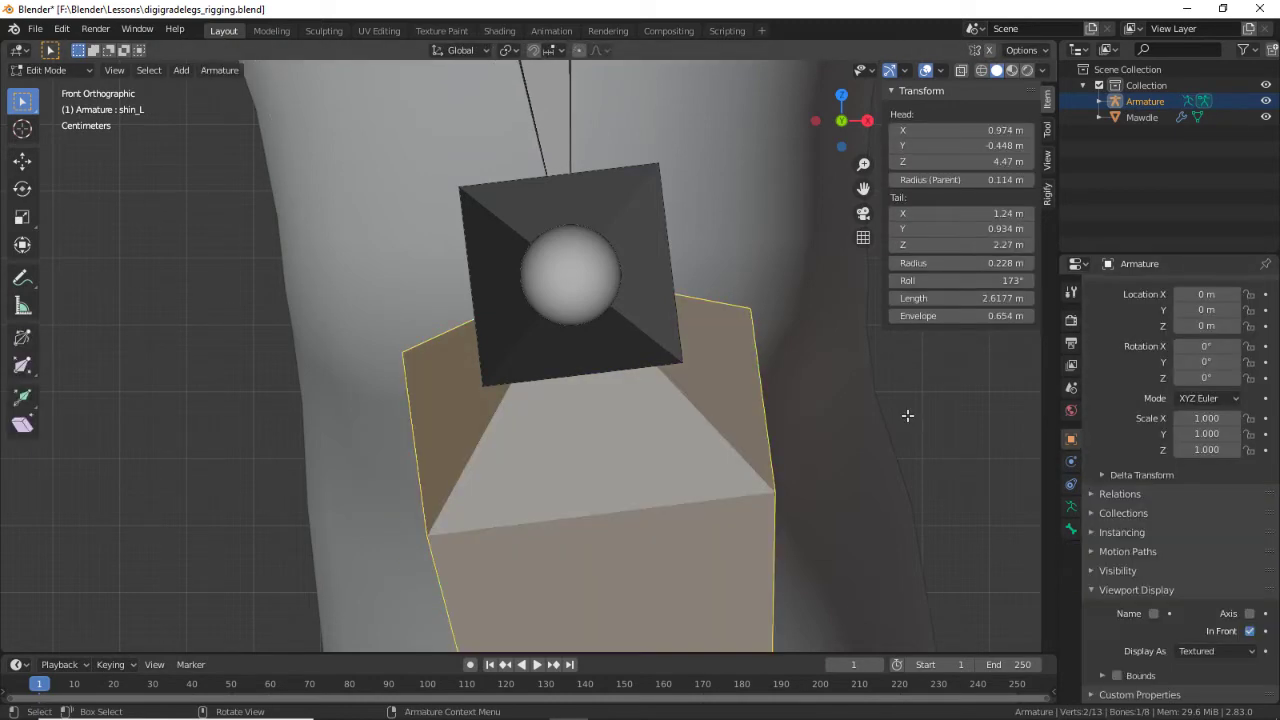
{"action": "key", "text": "Tab"}
Step: Test the knee by moving poletarget_L and cancelling twice, then select foot_L
{"action": "scroll", "coordinate": [901, 417], "scroll_direction": "down", "scroll_amount": 10}
{"action": "middle_click_drag", "start_coordinate": [791, 445], "coordinate": [574, 486]}
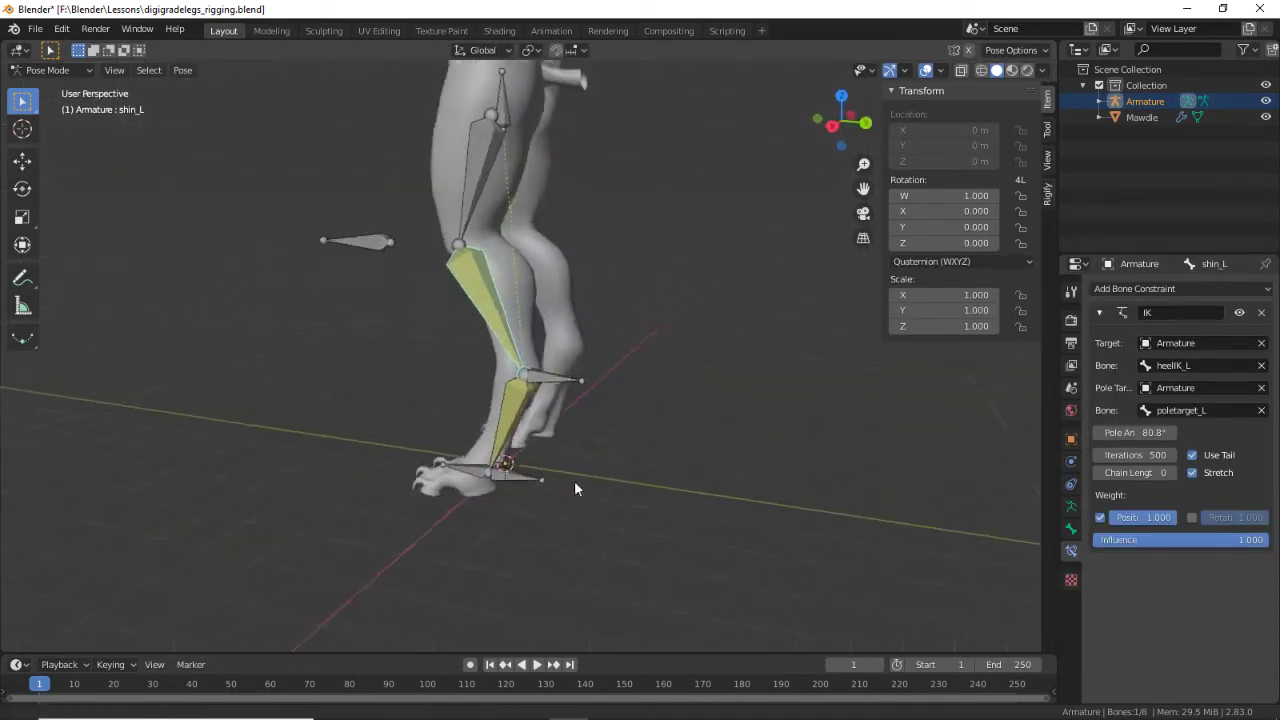
{"action": "scroll", "coordinate": [674, 543], "scroll_direction": "up", "scroll_amount": 5}
{"action": "middle_click_drag", "start_coordinate": [620, 522], "coordinate": [526, 500]}
{"action": "scroll", "coordinate": [667, 477], "scroll_direction": "down", "scroll_amount": 2}
{"action": "left_click", "coordinate": [490, 290]}
{"action": "key", "text": "g"}
{"action": "key", "text": "Escape"}
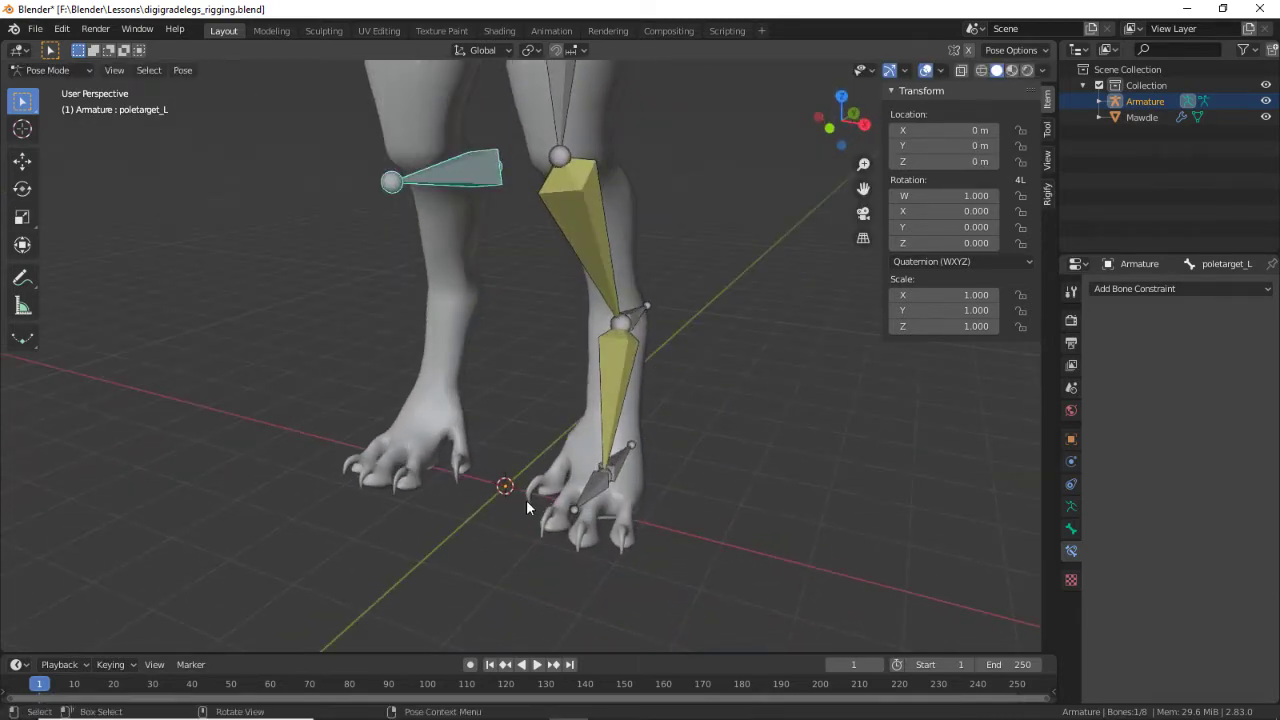
{"action": "key", "text": "g"}
{"action": "key", "text": "Escape"}
{"action": "scroll", "coordinate": [550, 430], "scroll_direction": "up", "scroll_amount": 3}
{"action": "left_click", "coordinate": [596, 391]}
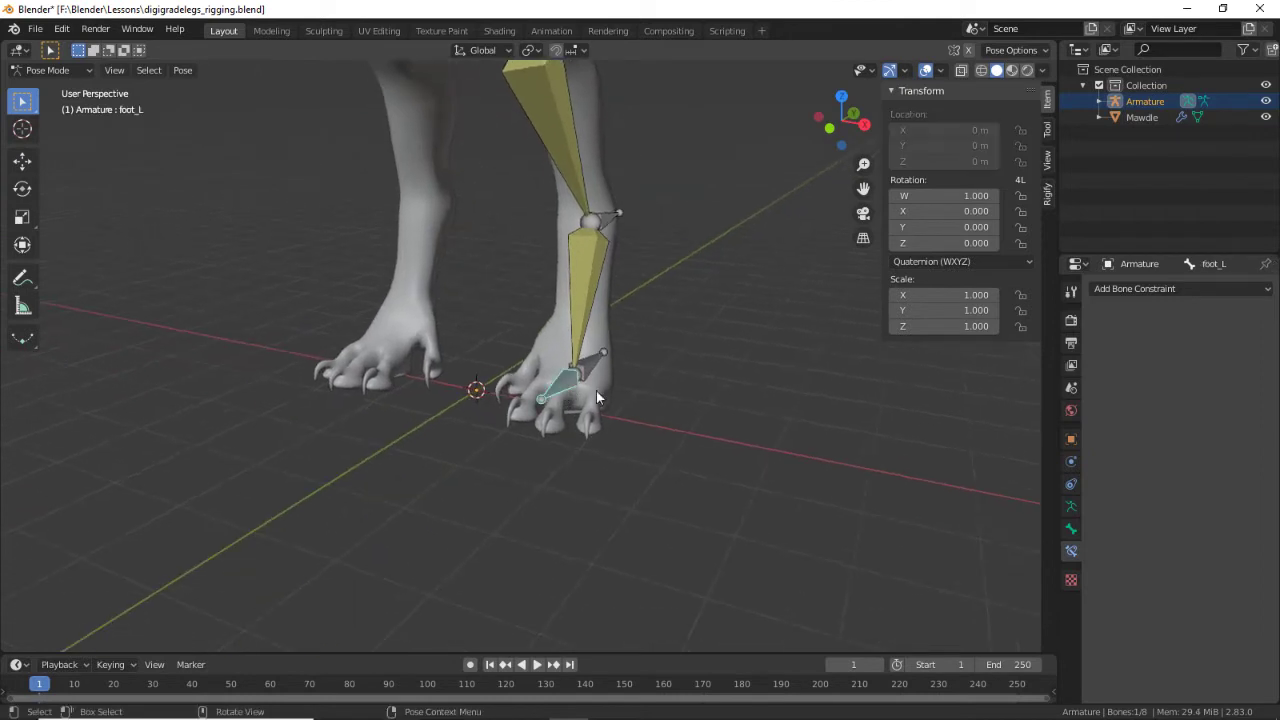
{"action": "middle_click_drag", "start_coordinate": [596, 391], "coordinate": [1091, 341]}
Step: Add a Copy Rotation constraint to foot_L targeting the Armature's footIK_L, with Offset (Legacy) mixing
{"action": "left_click", "coordinate": [1137, 289]}
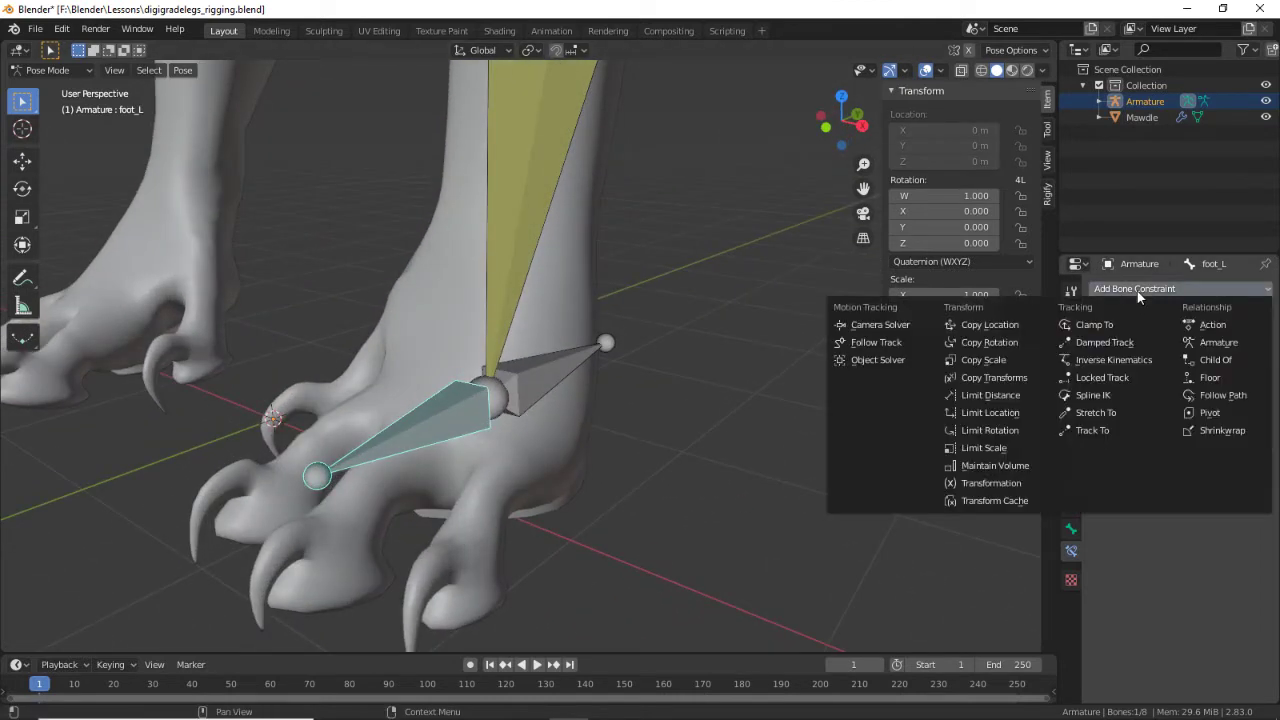
{"action": "left_click", "coordinate": [989, 342]}
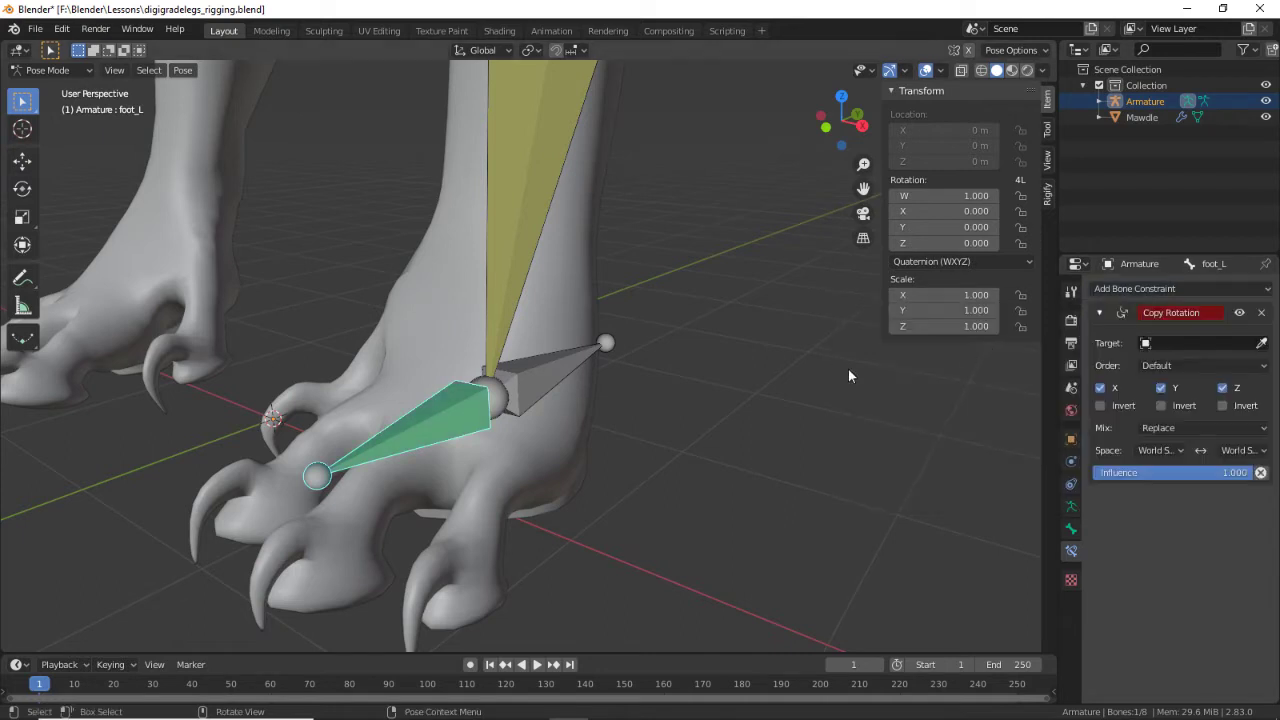
{"action": "left_click", "coordinate": [1243, 344]}
{"action": "left_click", "coordinate": [1164, 367]}
{"action": "left_click", "coordinate": [1233, 365]}
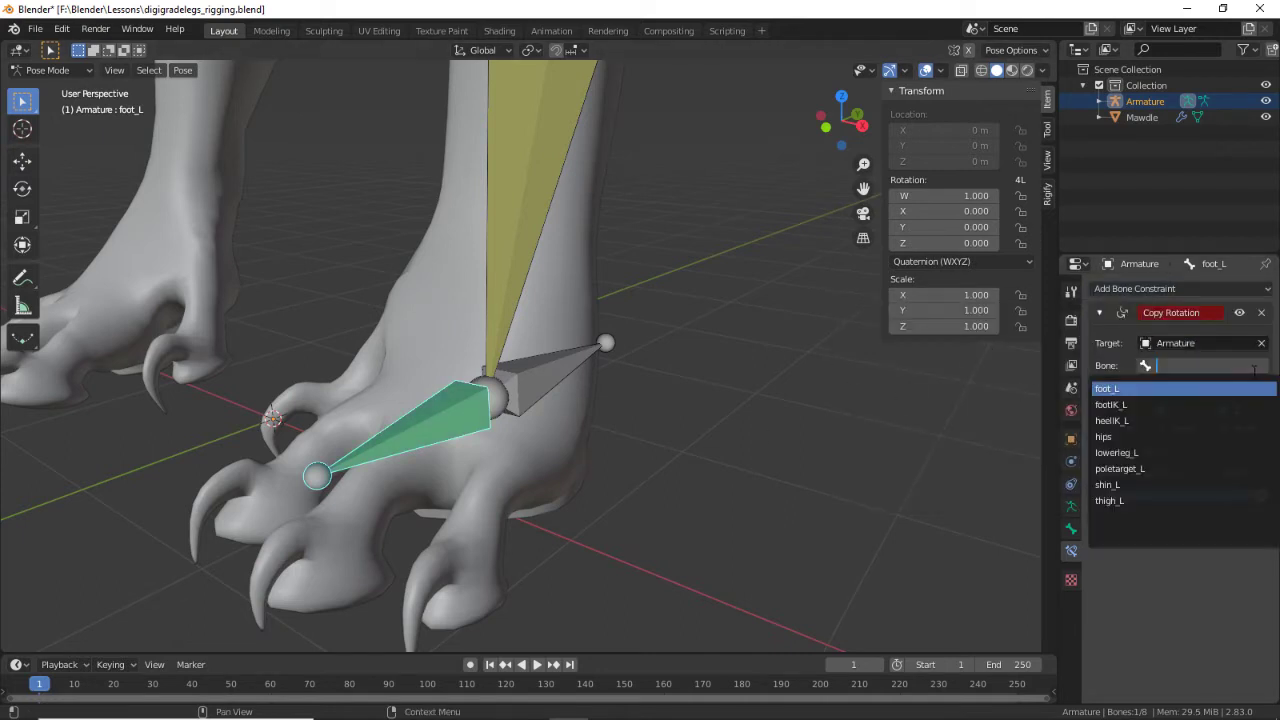
{"action": "key", "text": "Up"}
{"action": "key", "text": "Up"}
{"action": "key", "text": "Up"}
{"action": "key", "text": "Up"}
{"action": "key", "text": "Up"}
{"action": "key", "text": "Up"}
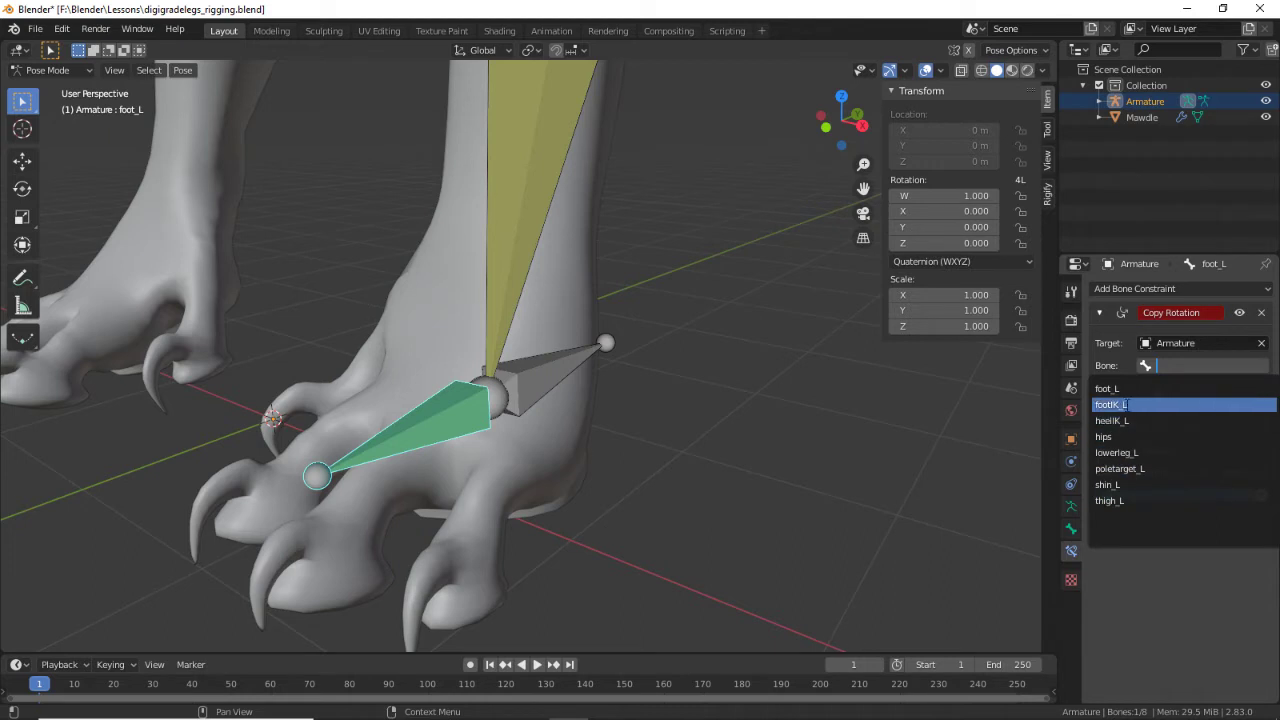
{"action": "key", "text": "Return"}
{"action": "middle_click_drag", "start_coordinate": [394, 383], "coordinate": [905, 612], "text": "shift"}
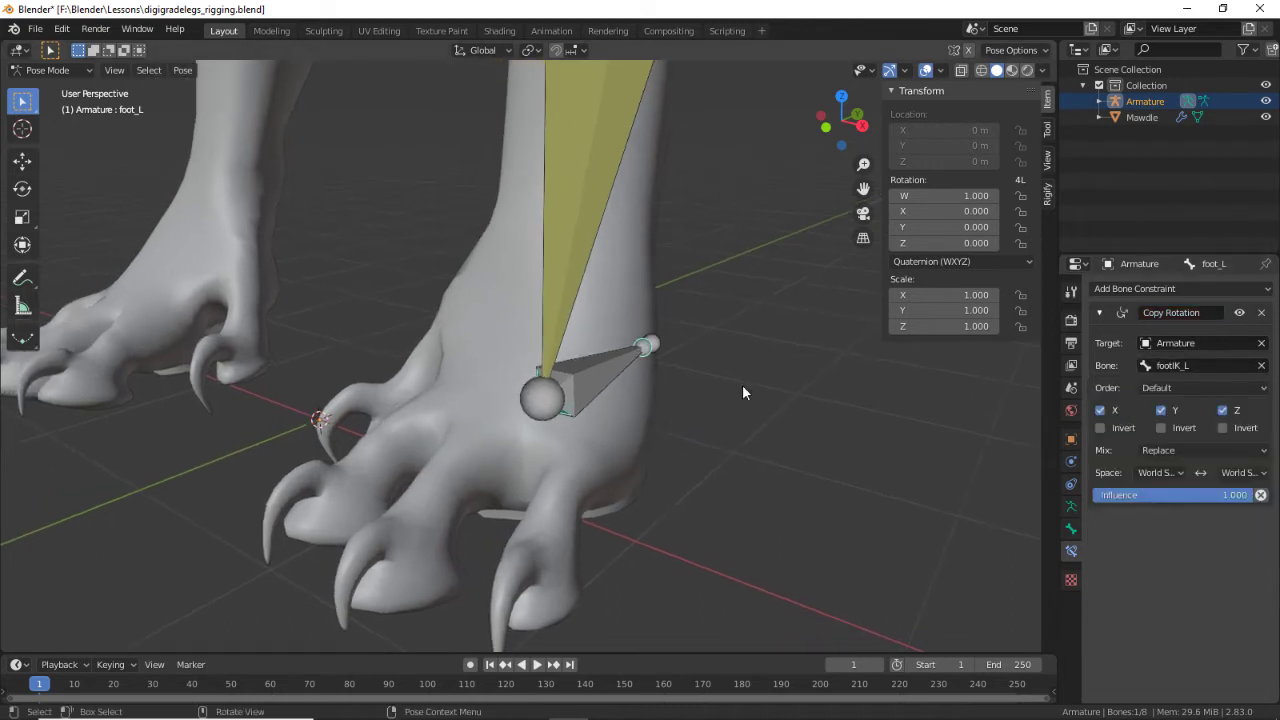
{"action": "left_click", "coordinate": [1188, 450]}
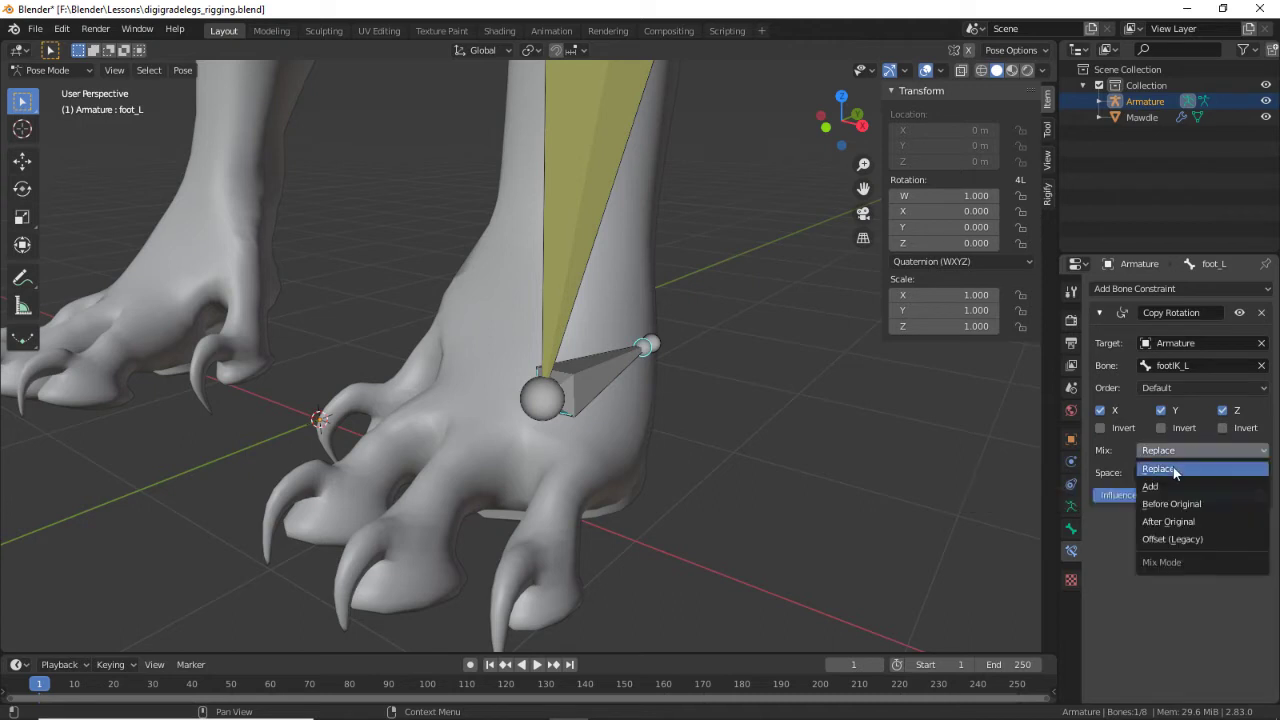
{"action": "left_click", "coordinate": [1190, 541]}
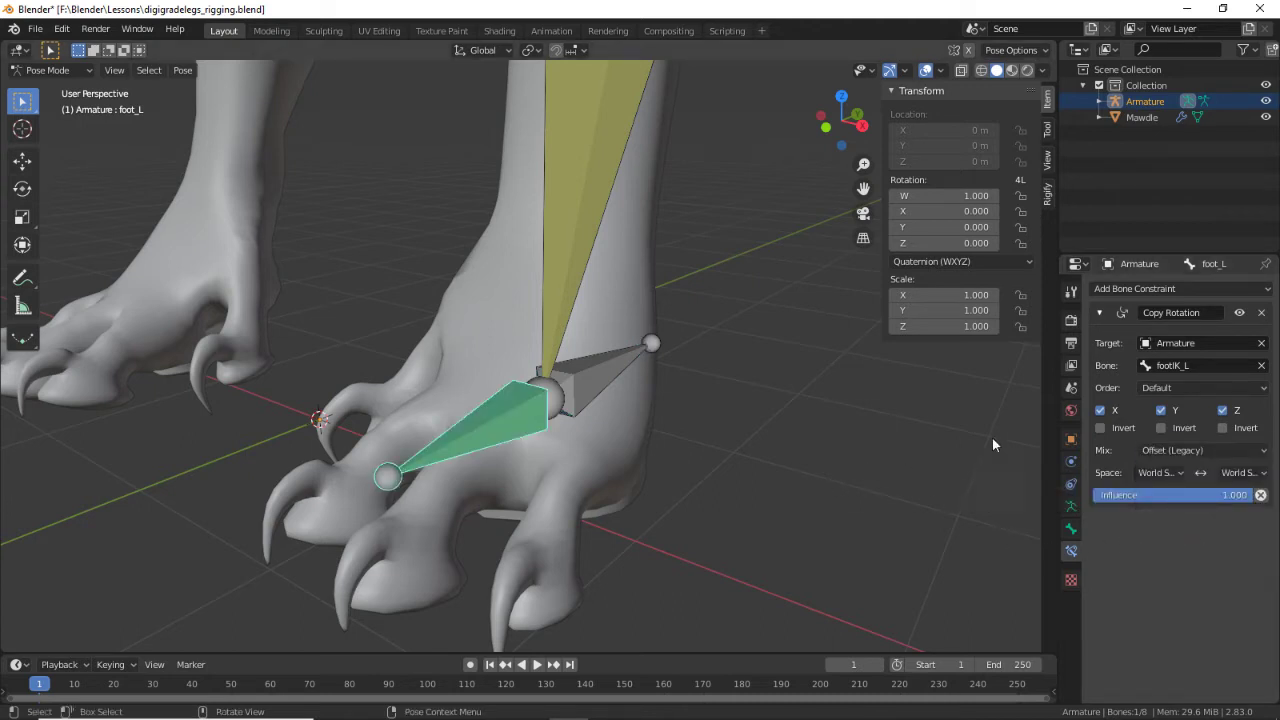
Step: Select footIK_L and test its rotation, cancelling once and then applying a rotation
{"action": "left_click", "coordinate": [656, 370]}
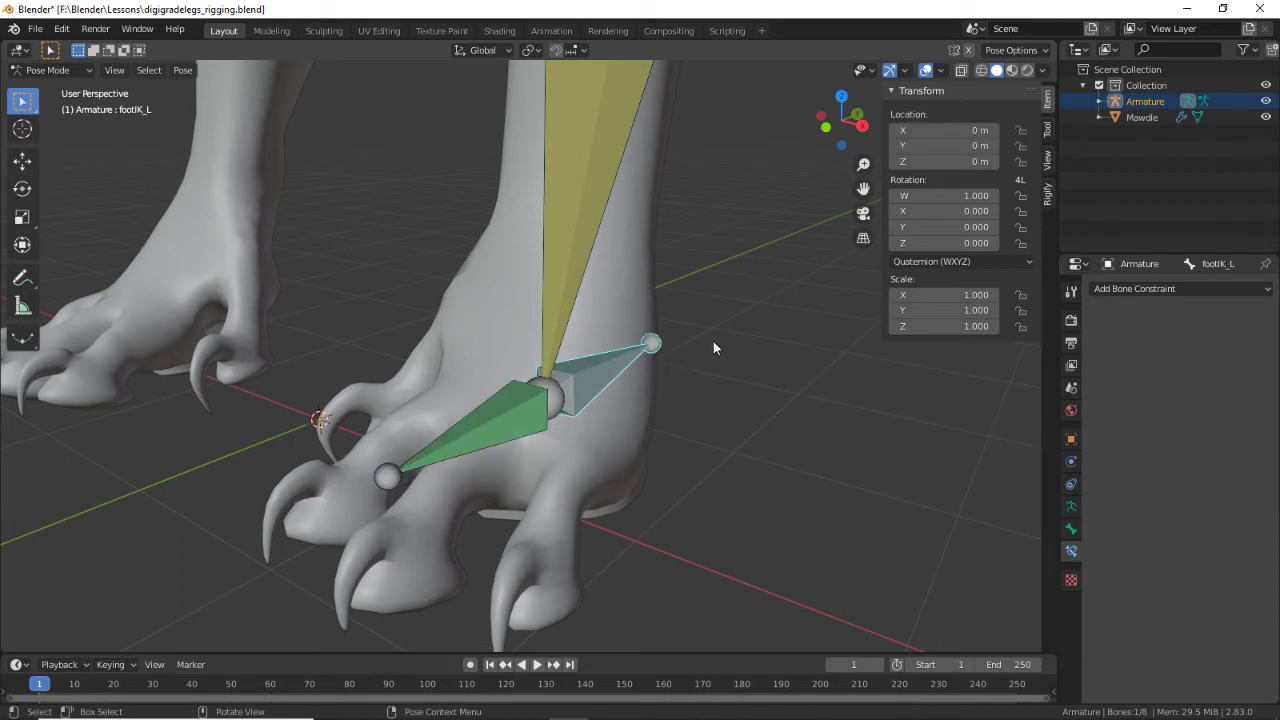
{"action": "key", "text": "r"}
{"action": "key", "text": "Escape"}
{"action": "middle_click_drag", "start_coordinate": [487, 368], "coordinate": [624, 136]}
{"action": "scroll", "coordinate": [731, 505], "scroll_direction": "up", "scroll_amount": 3}
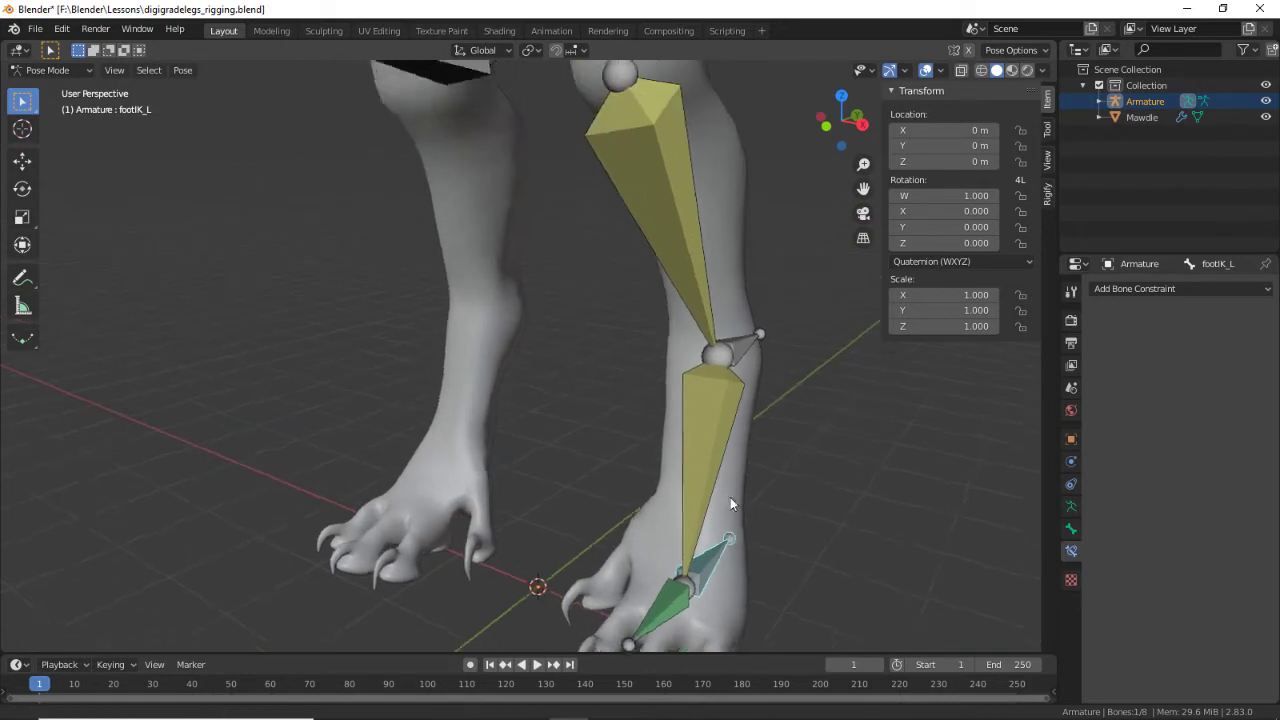
{"action": "middle_click_drag", "start_coordinate": [731, 505], "coordinate": [642, 420]}
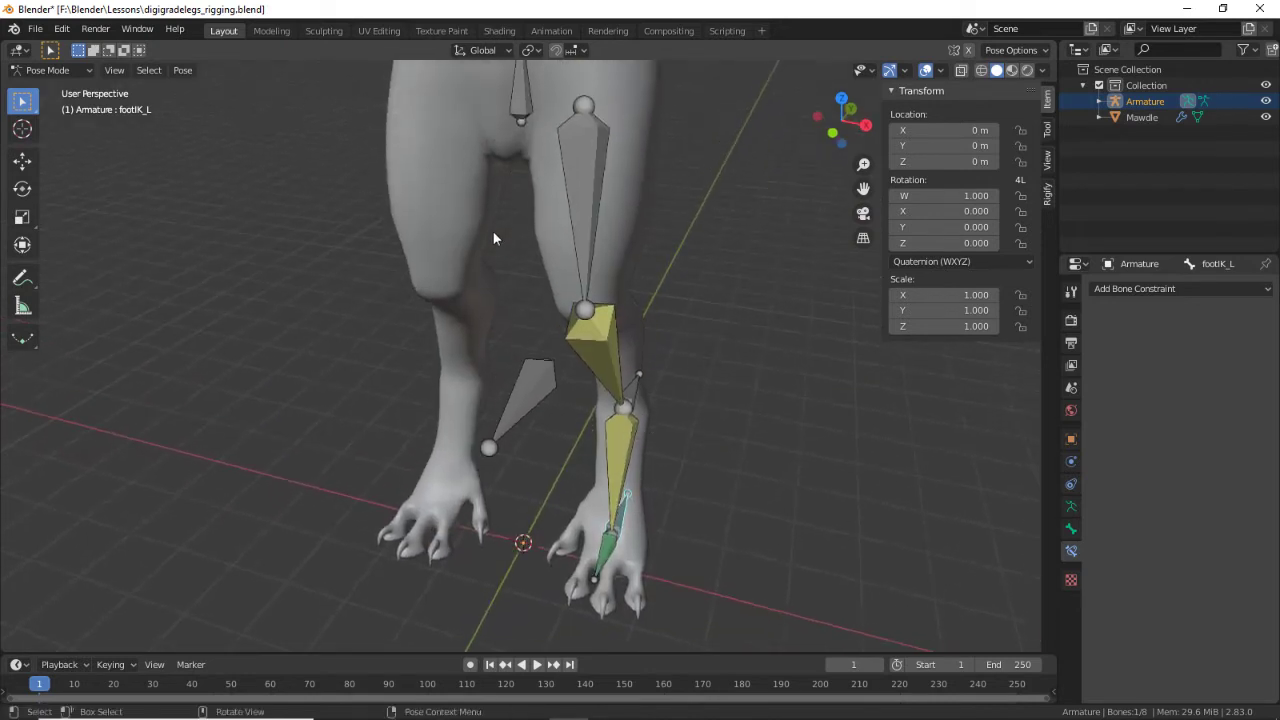
{"action": "middle_click_drag", "start_coordinate": [604, 227], "coordinate": [600, 338]}
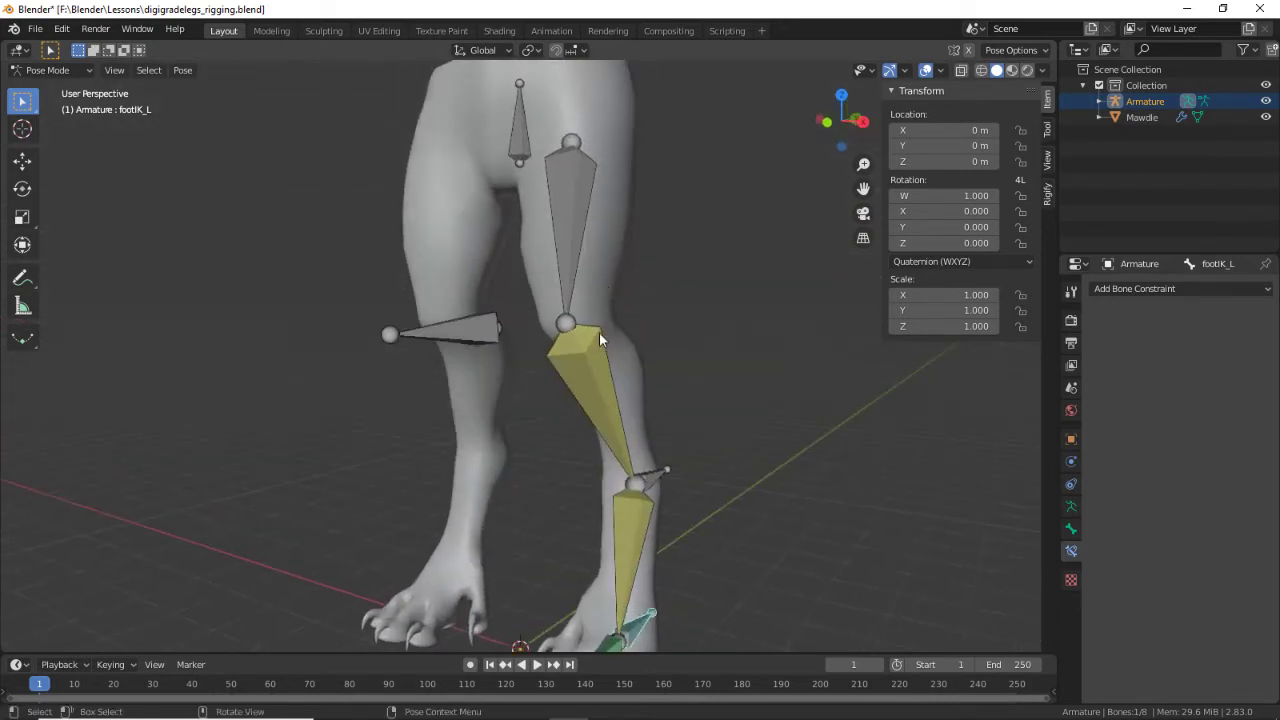
{"action": "middle_click_drag", "start_coordinate": [740, 500], "coordinate": [641, 380]}
{"action": "middle_click_drag", "start_coordinate": [674, 488], "coordinate": [554, 487]}
{"action": "middle_click_drag", "start_coordinate": [637, 487], "coordinate": [651, 443], "text": "shift"}
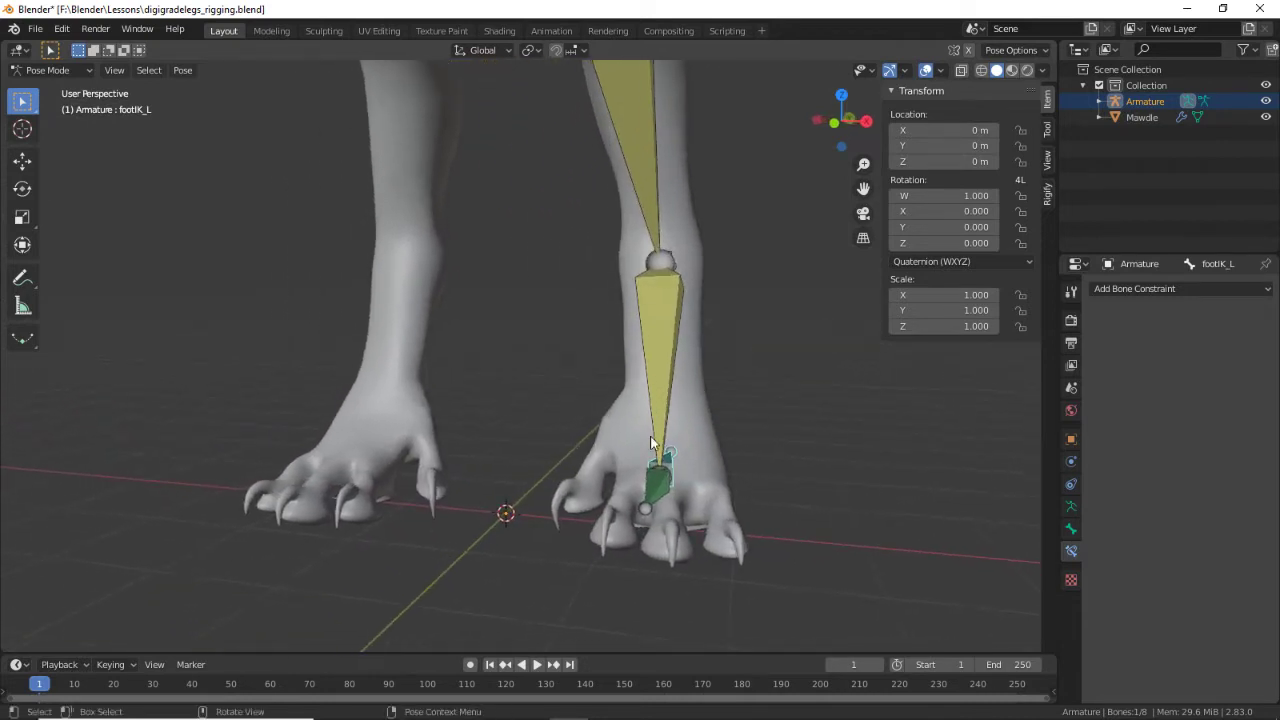
{"action": "middle_click_drag", "start_coordinate": [925, 373], "coordinate": [651, 378]}
{"action": "scroll", "coordinate": [651, 378], "scroll_direction": "up", "scroll_amount": 2}
{"action": "key", "text": "r"}
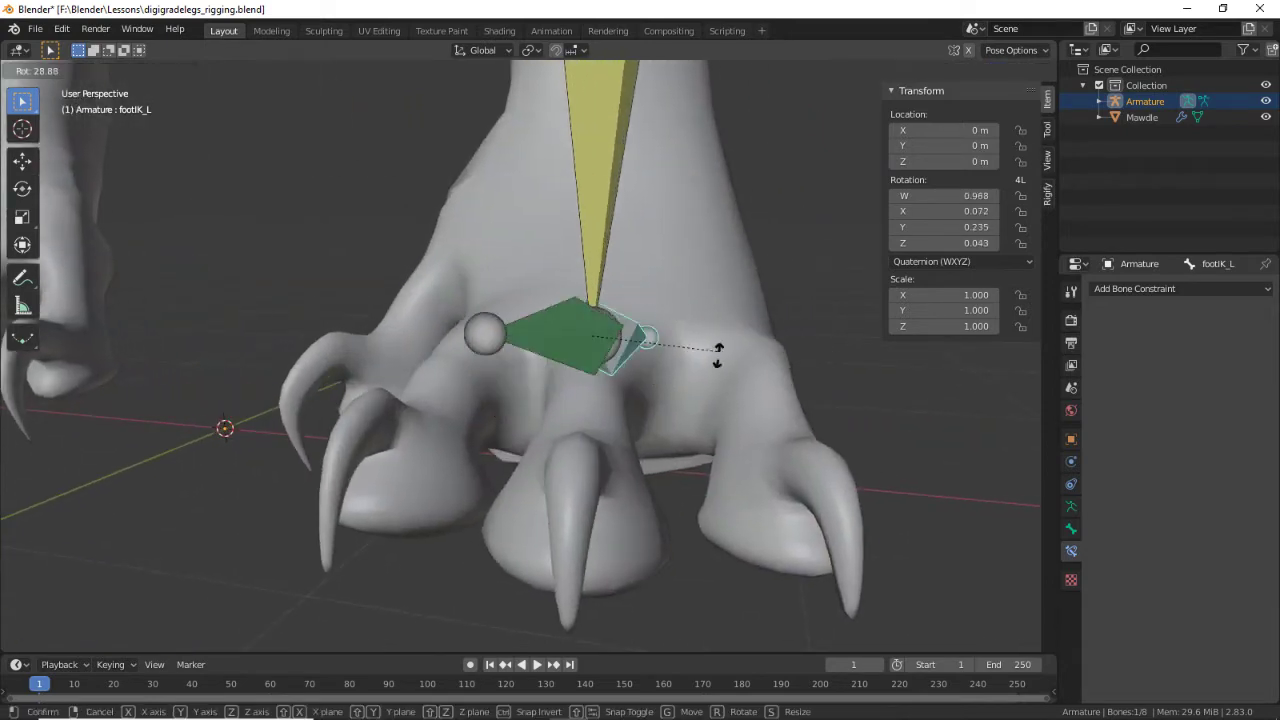
{"action": "left_click", "coordinate": [630, 300]}
Step: Rotate footIK_L again, including a trackball rotation, then select foot_L to inspect its constraint
{"action": "middle_click_drag", "start_coordinate": [622, 318], "coordinate": [617, 399]}
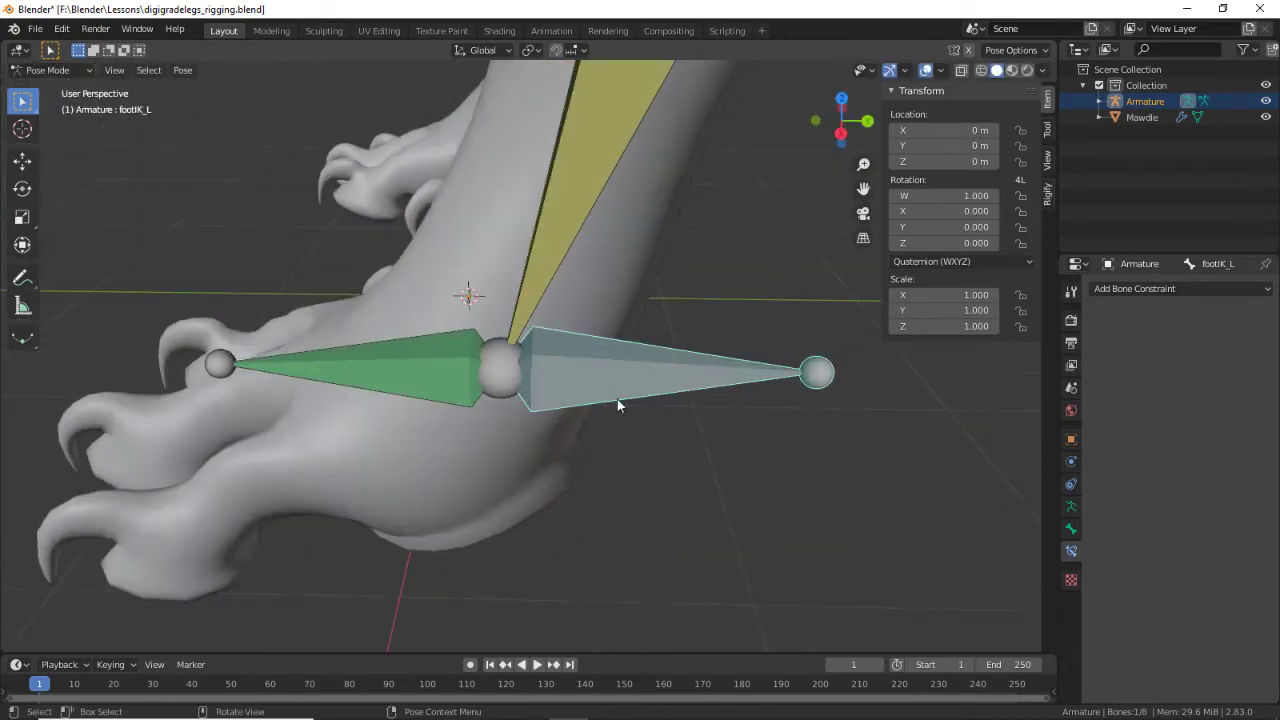
{"action": "key", "text": "r"}
{"action": "left_click", "coordinate": [524, 431]}
{"action": "middle_click_drag", "start_coordinate": [524, 431], "coordinate": [817, 409]}
{"action": "key", "text": "r"}
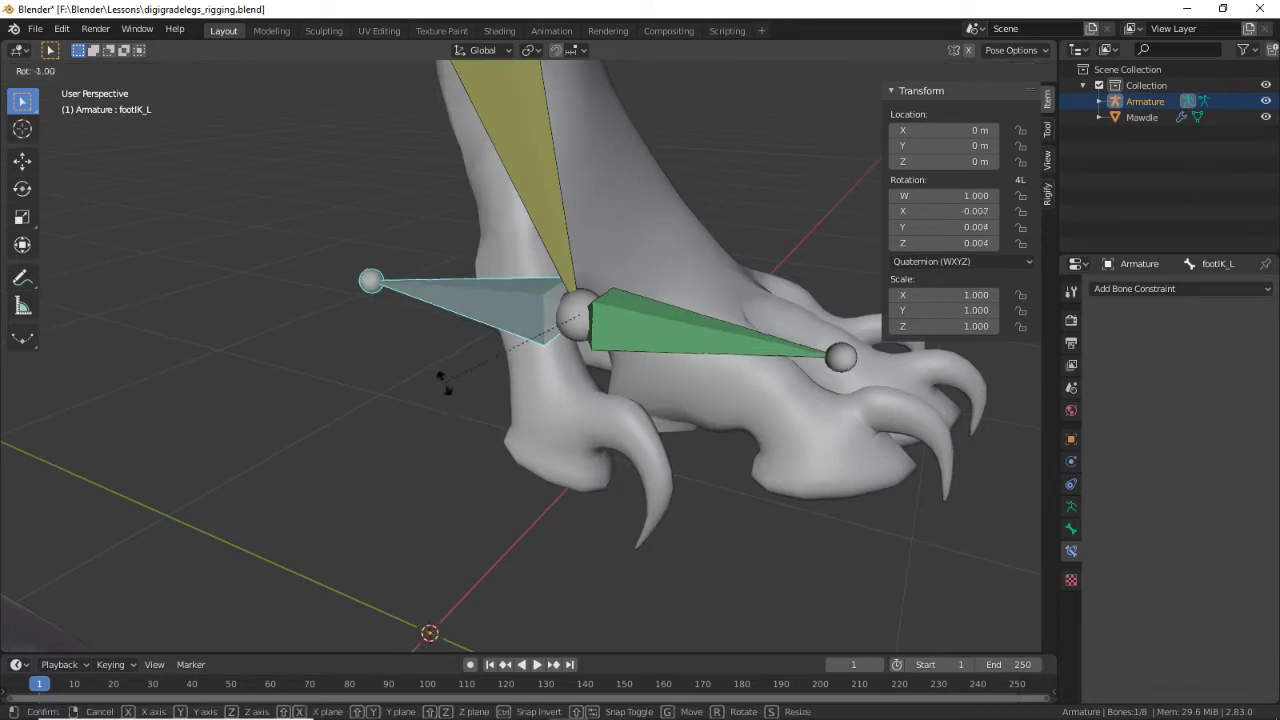
{"action": "key", "text": "r"}
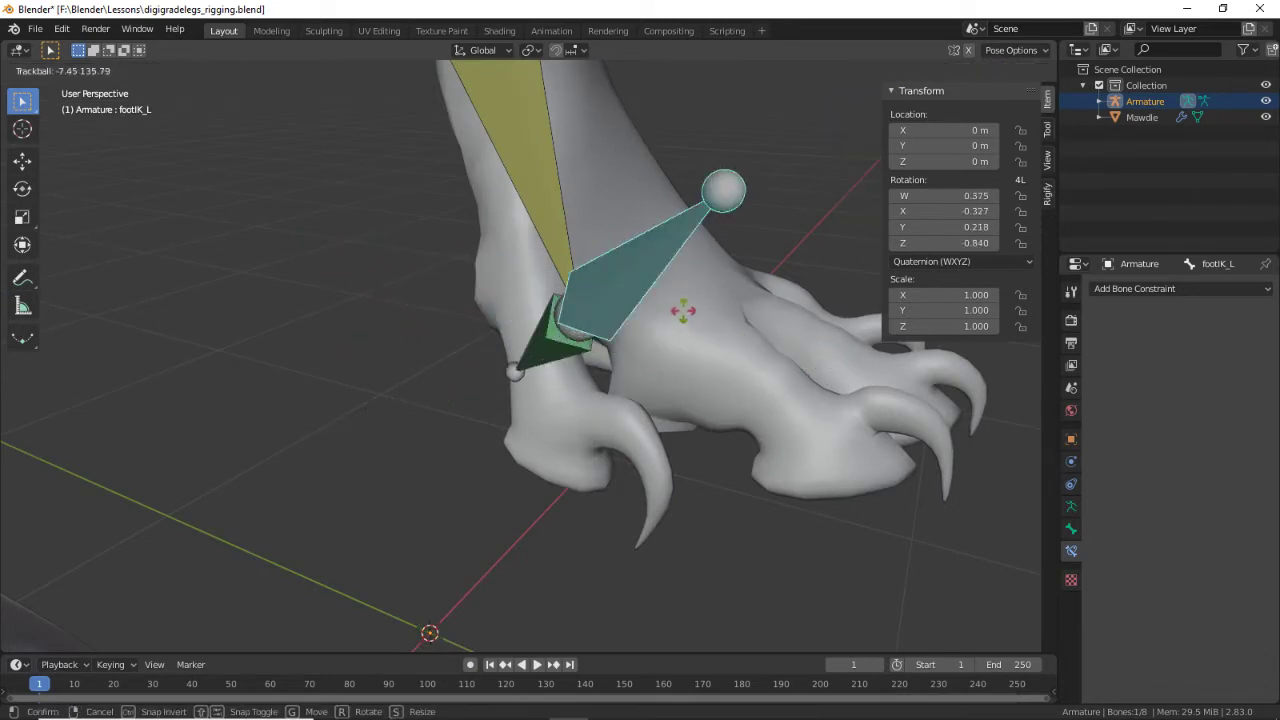
{"action": "left_click", "coordinate": [534, 315]}
{"action": "middle_click_drag", "start_coordinate": [534, 315], "coordinate": [657, 313]}
{"action": "left_click", "coordinate": [614, 319]}
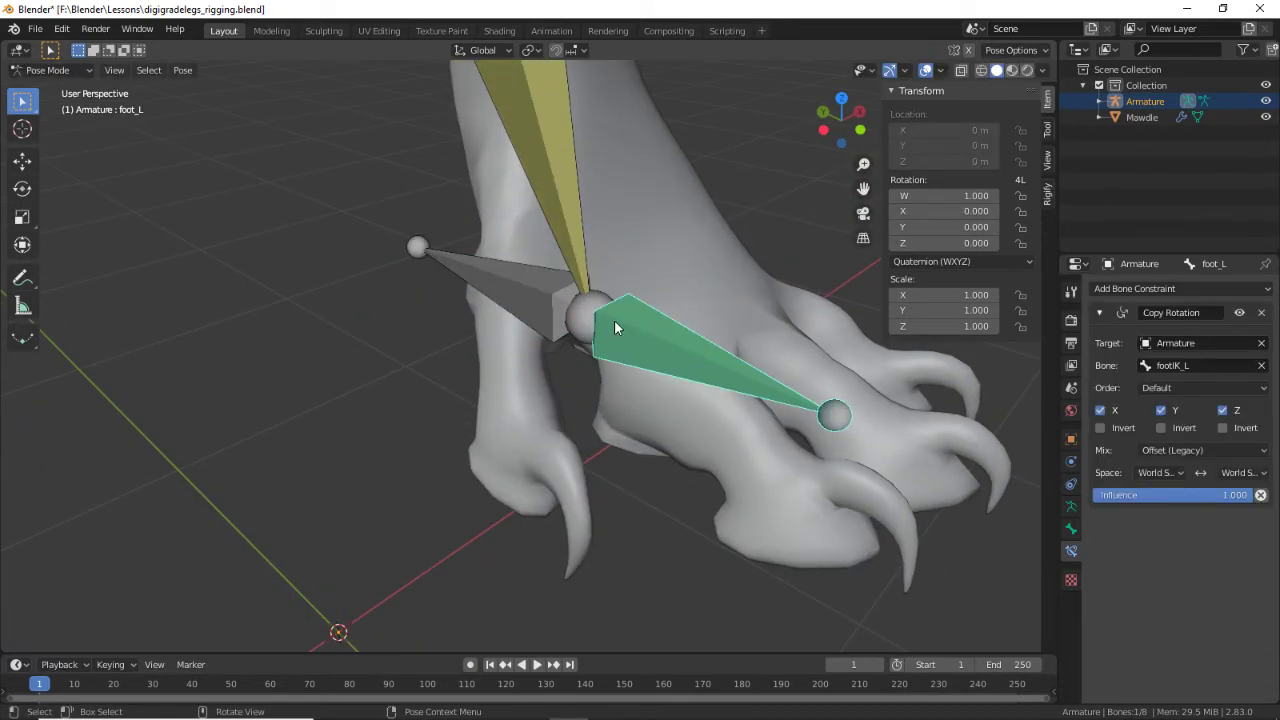
{"action": "middle_click_drag", "start_coordinate": [668, 375], "coordinate": [591, 341]}
{"action": "scroll", "coordinate": [718, 385], "scroll_direction": "down", "scroll_amount": 5}
{"action": "middle_click_drag", "start_coordinate": [718, 385], "coordinate": [719, 492]}
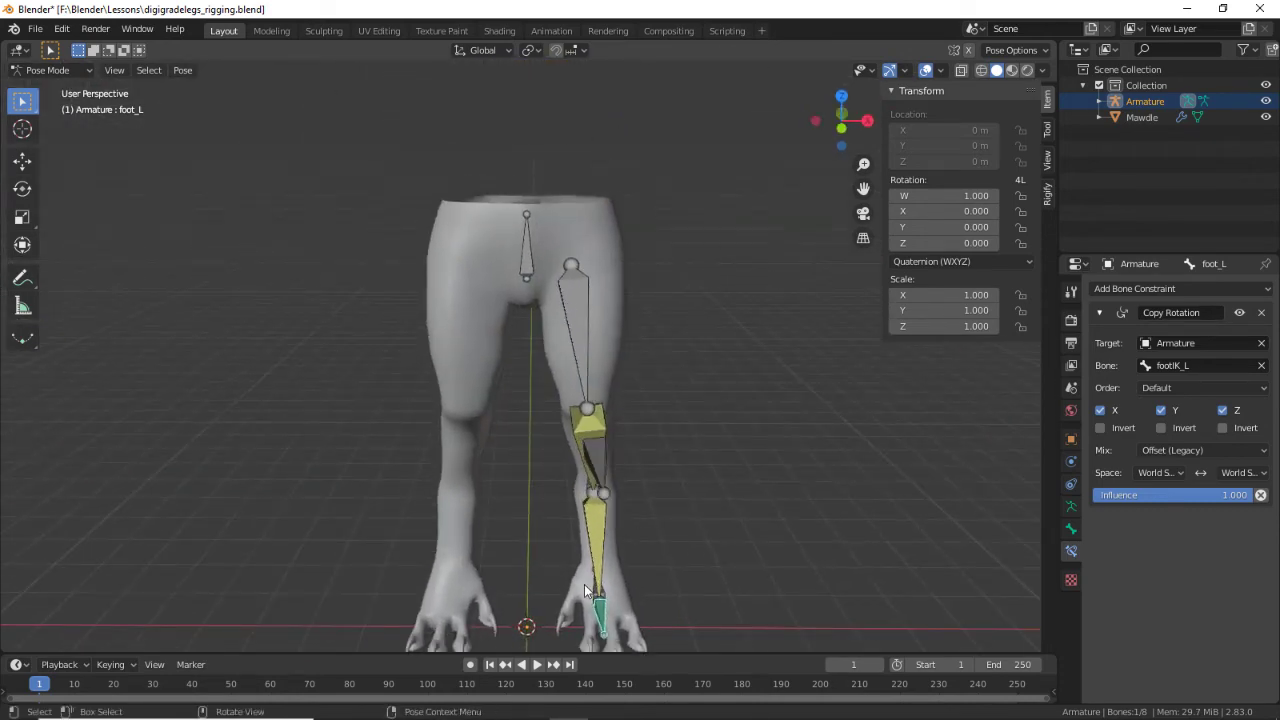
Step: Select thigh_L and orbit to a low side view of the left leg
{"action": "left_click", "coordinate": [573, 281]}
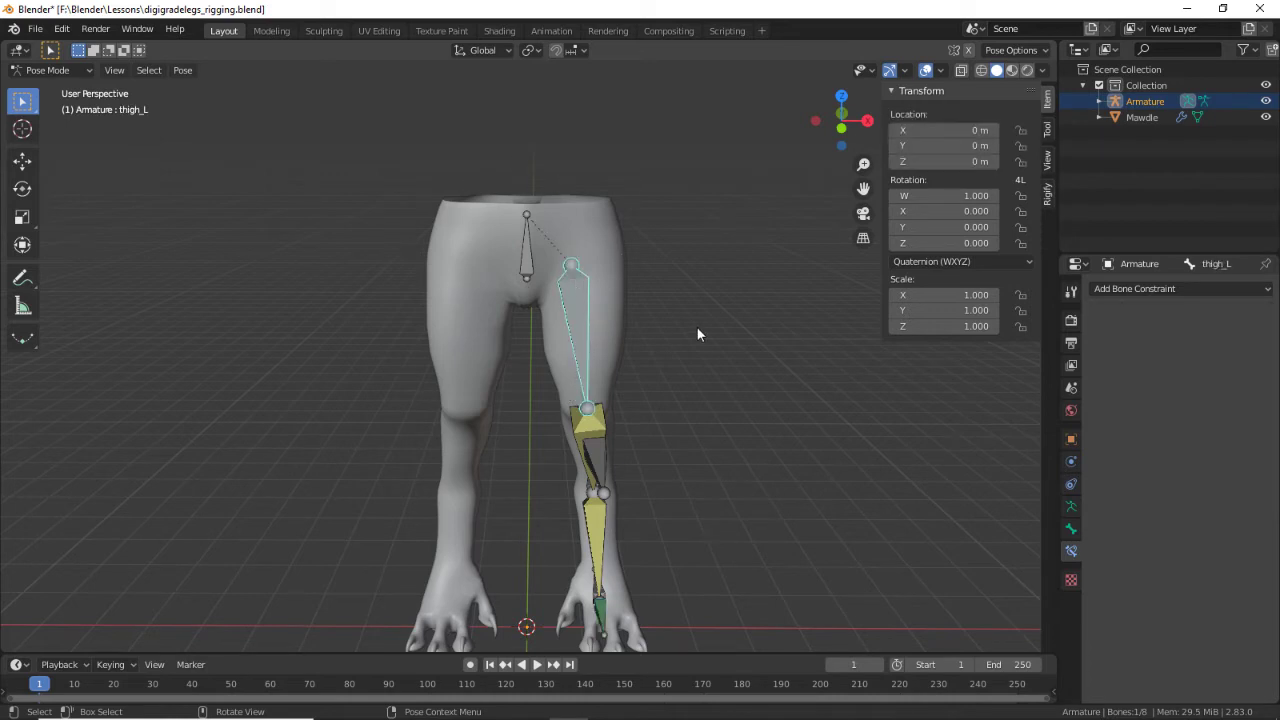
{"action": "scroll", "coordinate": [709, 366], "scroll_direction": "down", "scroll_amount": 3}
{"action": "middle_click_drag", "start_coordinate": [709, 366], "coordinate": [624, 468]}
{"action": "scroll", "coordinate": [623, 469], "scroll_direction": "up", "scroll_amount": 3}
{"action": "middle_click_drag", "start_coordinate": [634, 399], "coordinate": [621, 525]}
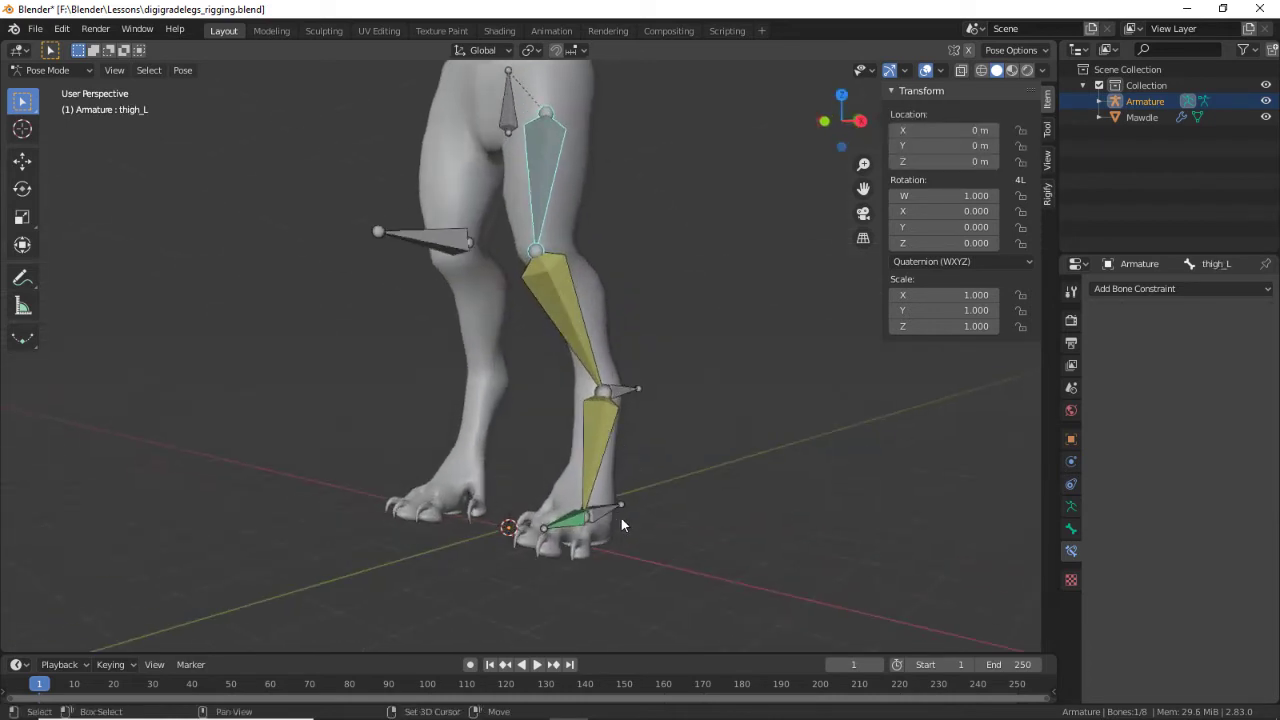
{"action": "key", "text": "Tab"}
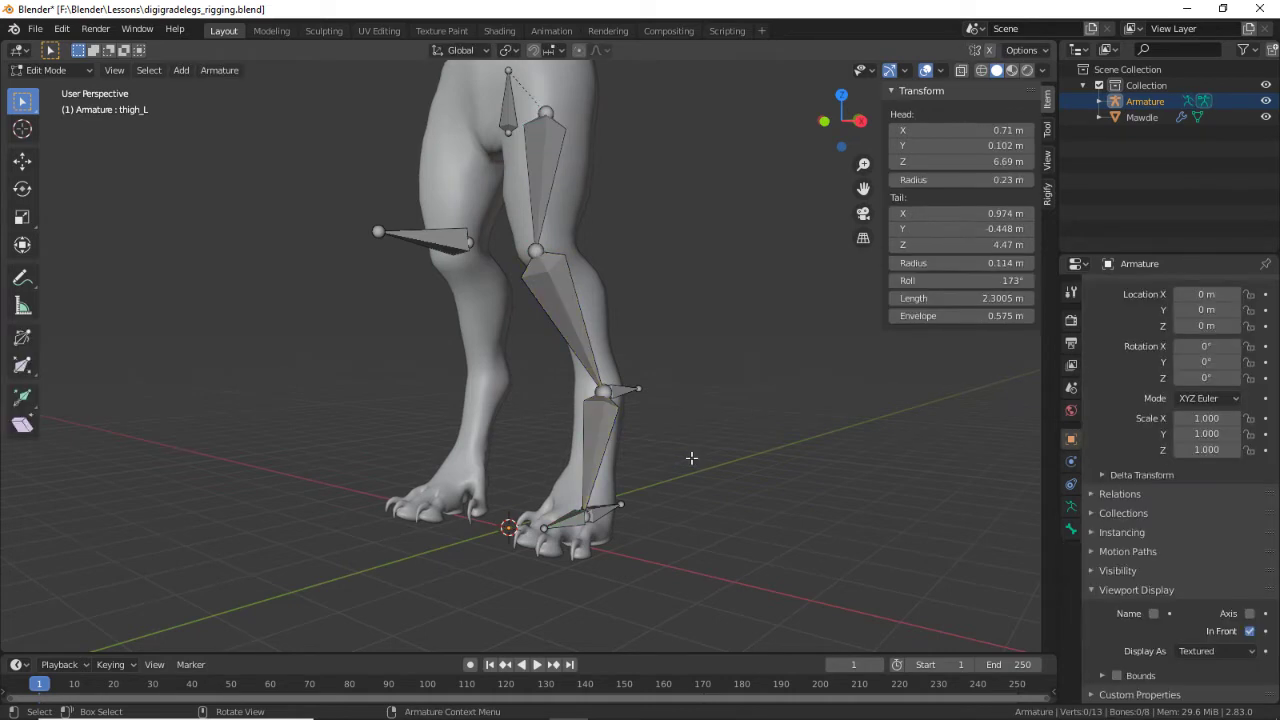
{"action": "scroll", "coordinate": [694, 457], "scroll_direction": "down", "scroll_amount": 4}
{"action": "key", "text": "Tab"}
{"action": "middle_click_drag", "start_coordinate": [750, 462], "coordinate": [534, 434]}
{"action": "scroll", "coordinate": [500, 440], "scroll_direction": "up", "scroll_amount": 5}
Step: Check the Bone Relations parents of foot_L, footIK_L and an IK control bone
{"action": "left_click", "coordinate": [398, 546]}
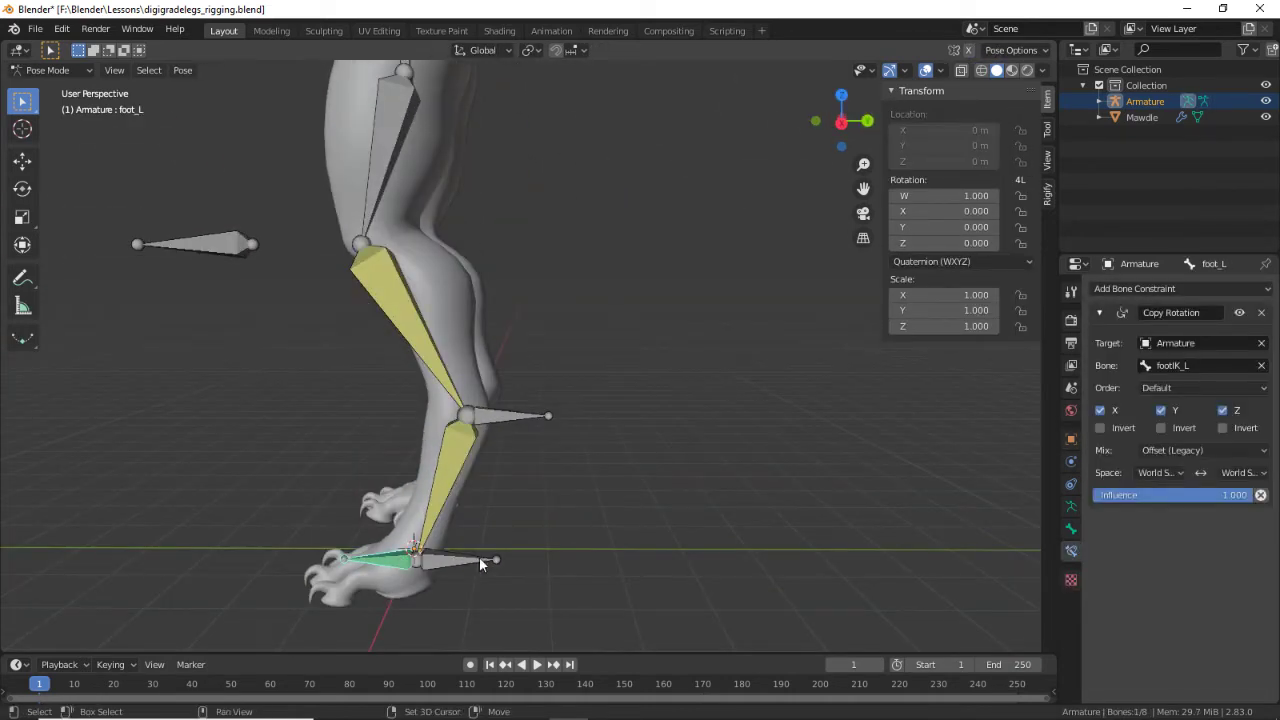
{"action": "middle_click_drag", "start_coordinate": [479, 557], "coordinate": [599, 543], "text": "shift"}
{"action": "left_click", "coordinate": [1071, 507]}
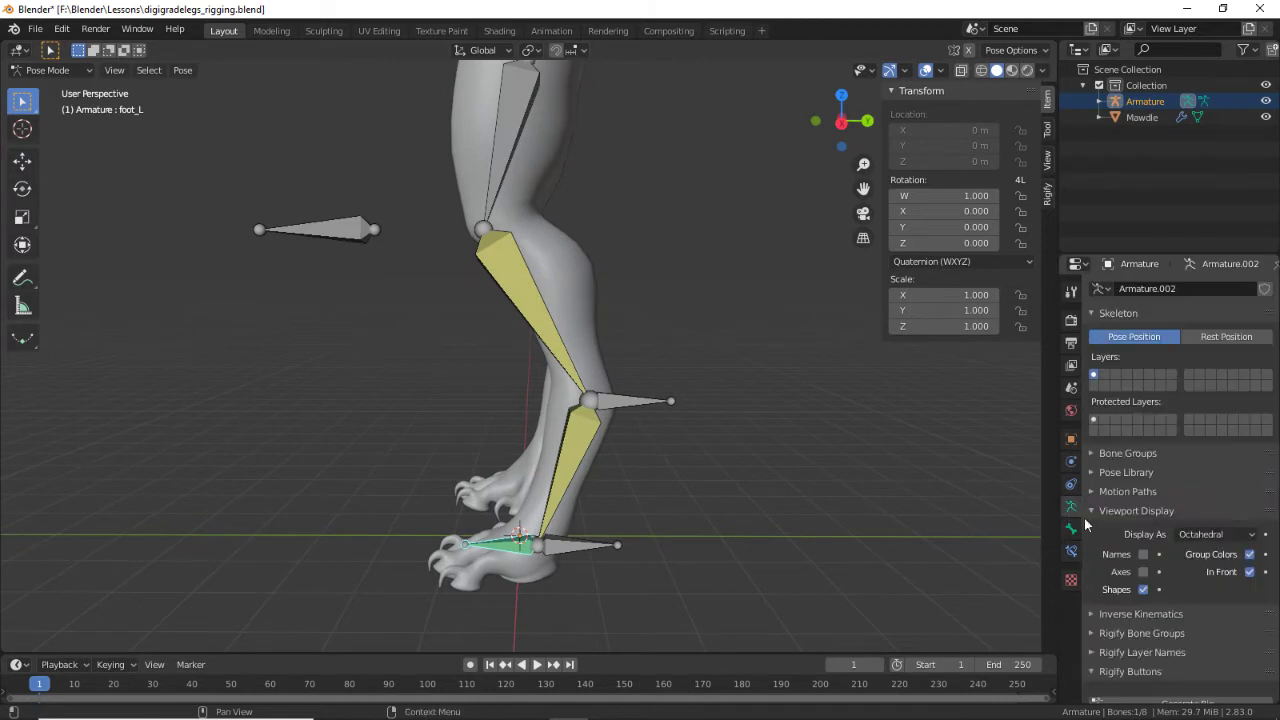
{"action": "left_click", "coordinate": [589, 549]}
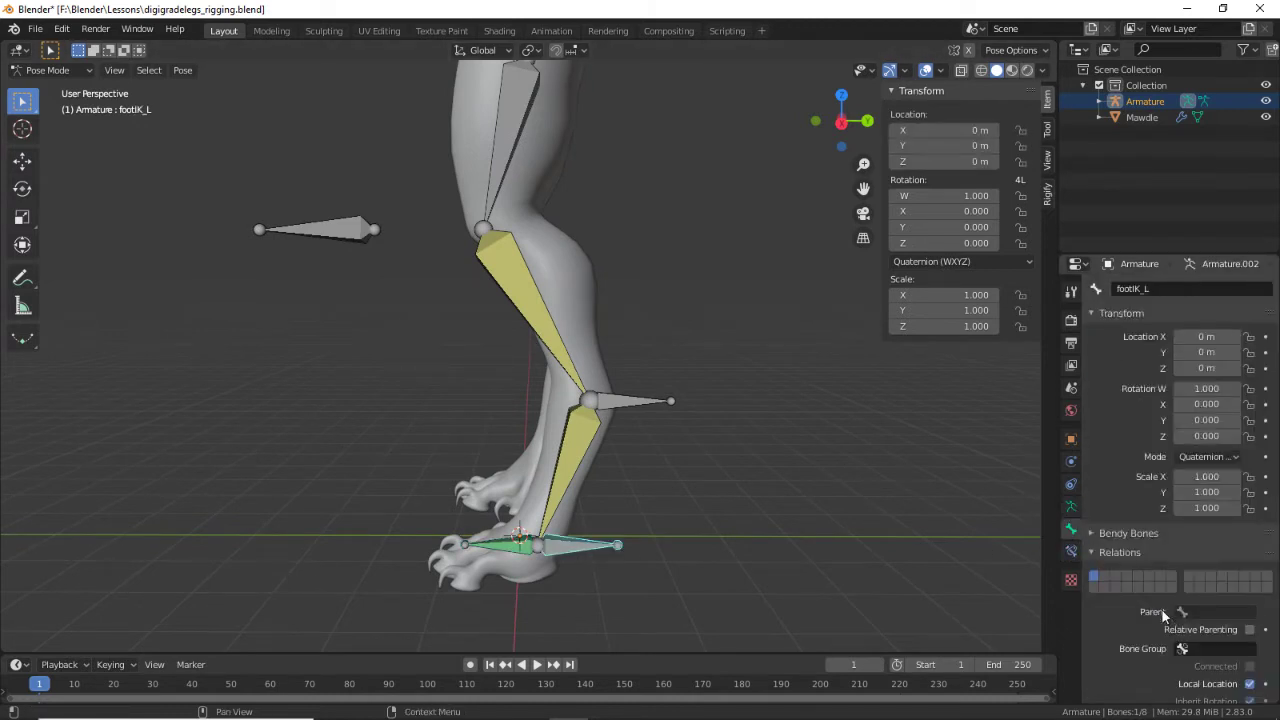
{"action": "scroll", "coordinate": [1162, 612], "scroll_direction": "down", "scroll_amount": 4}
{"action": "left_click", "coordinate": [690, 420]}
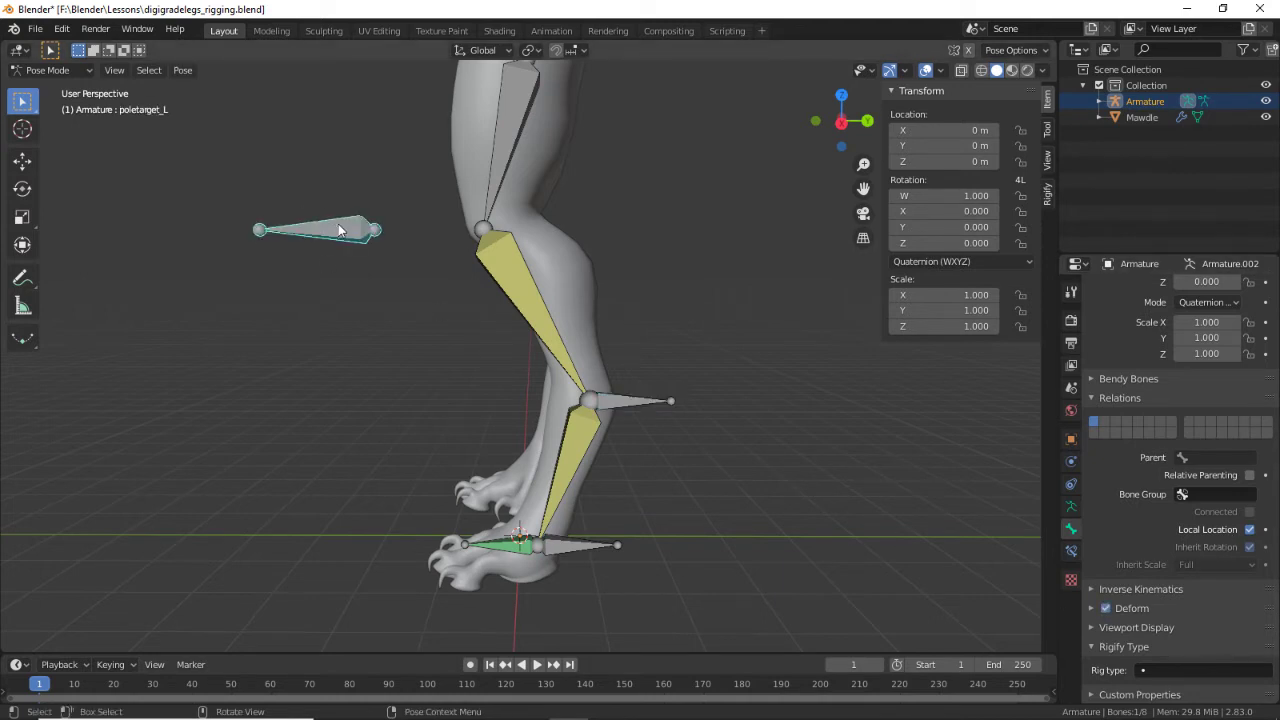
Step: Check foot_L's parent in Bone Relations, then collapse the relations panel
{"action": "middle_click_drag", "start_coordinate": [800, 545], "coordinate": [770, 530]}
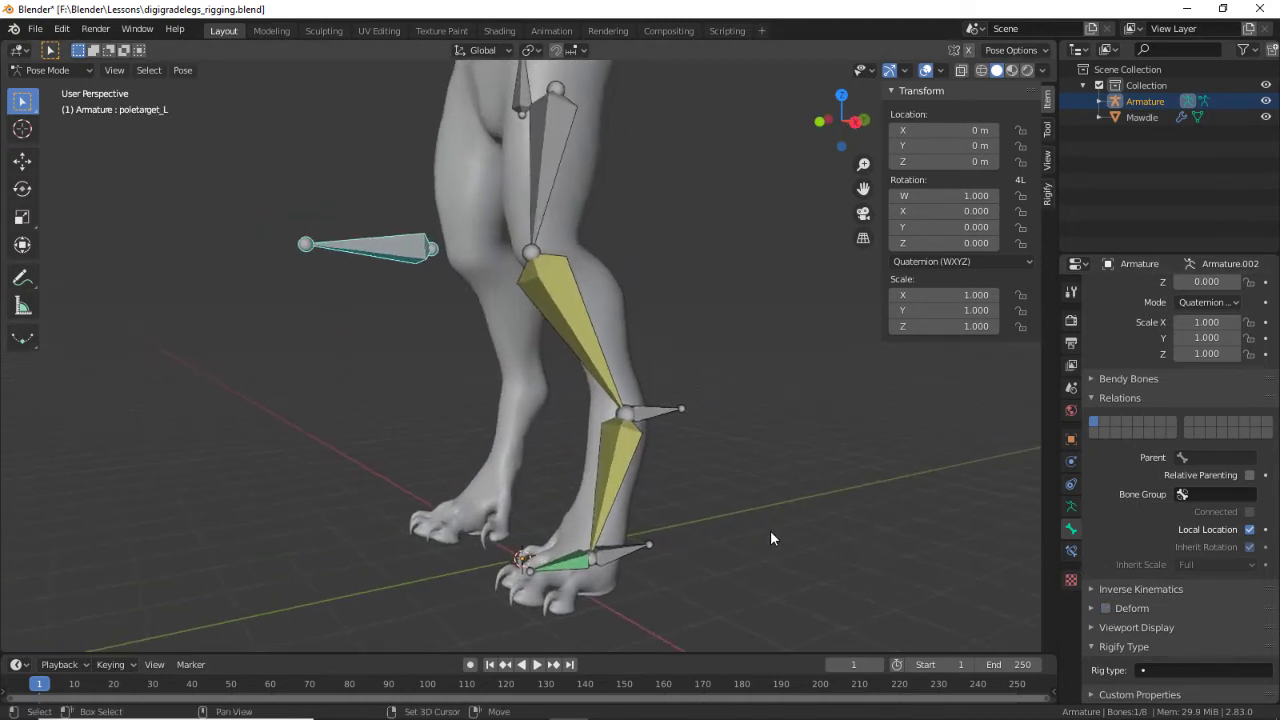
{"action": "middle_click_drag", "start_coordinate": [677, 424], "coordinate": [650, 415]}
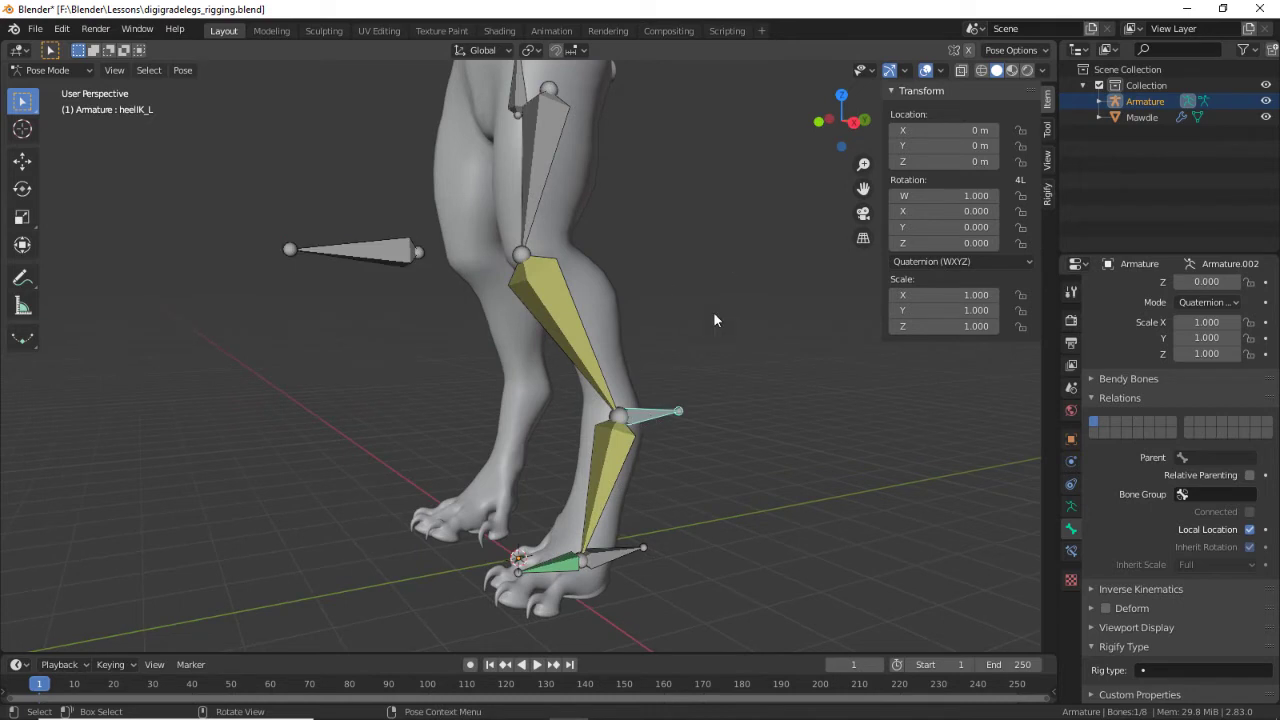
{"action": "middle_click_drag", "start_coordinate": [714, 320], "coordinate": [628, 370]}
{"action": "middle_click_drag", "start_coordinate": [646, 601], "coordinate": [610, 413]}
{"action": "left_click", "coordinate": [494, 465]}
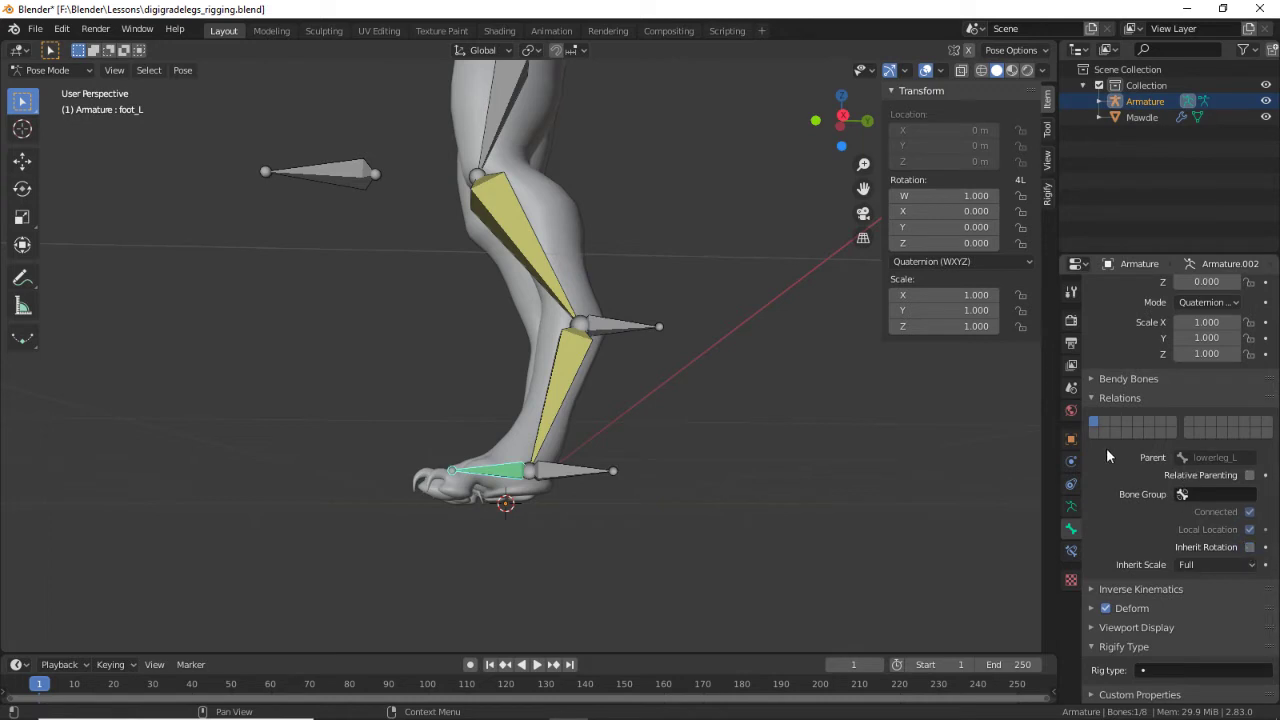
{"action": "left_click", "coordinate": [1097, 396]}
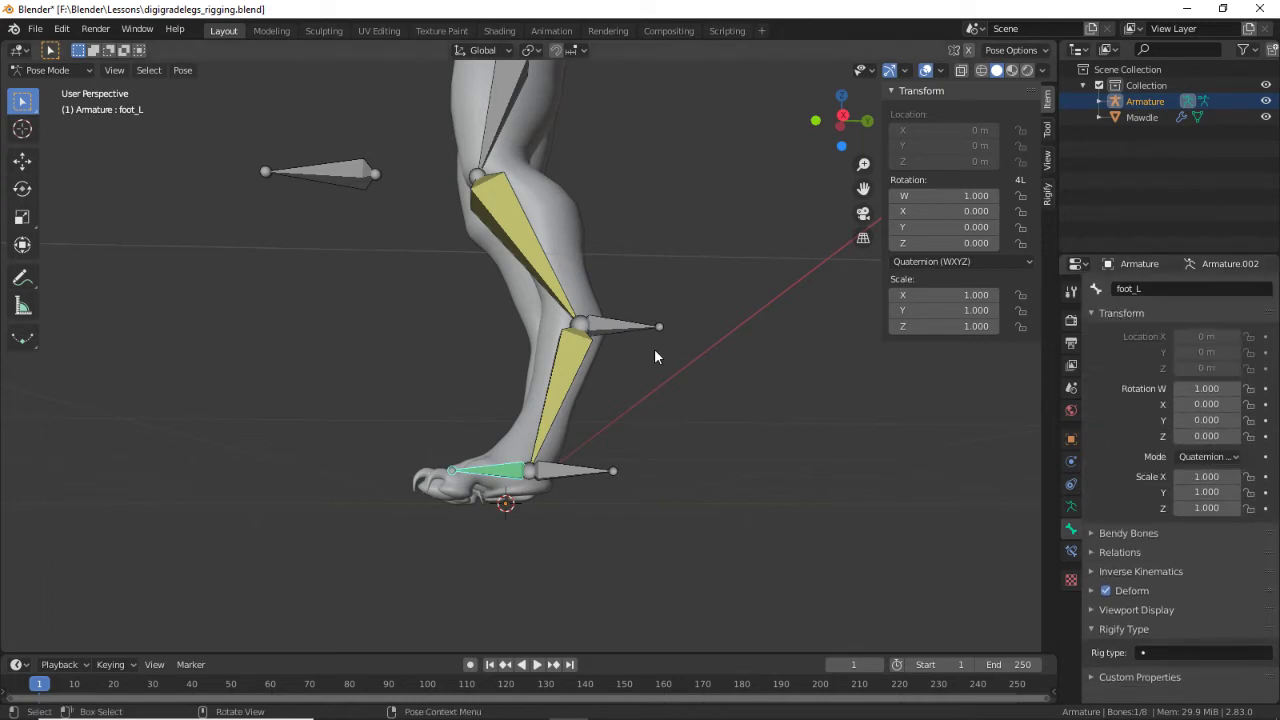
Step: Test rotating and moving footIK_L, then cancel so it returns to zero rotation
{"action": "middle_click_drag", "start_coordinate": [654, 348], "coordinate": [606, 470]}
{"action": "left_click", "coordinate": [625, 512]}
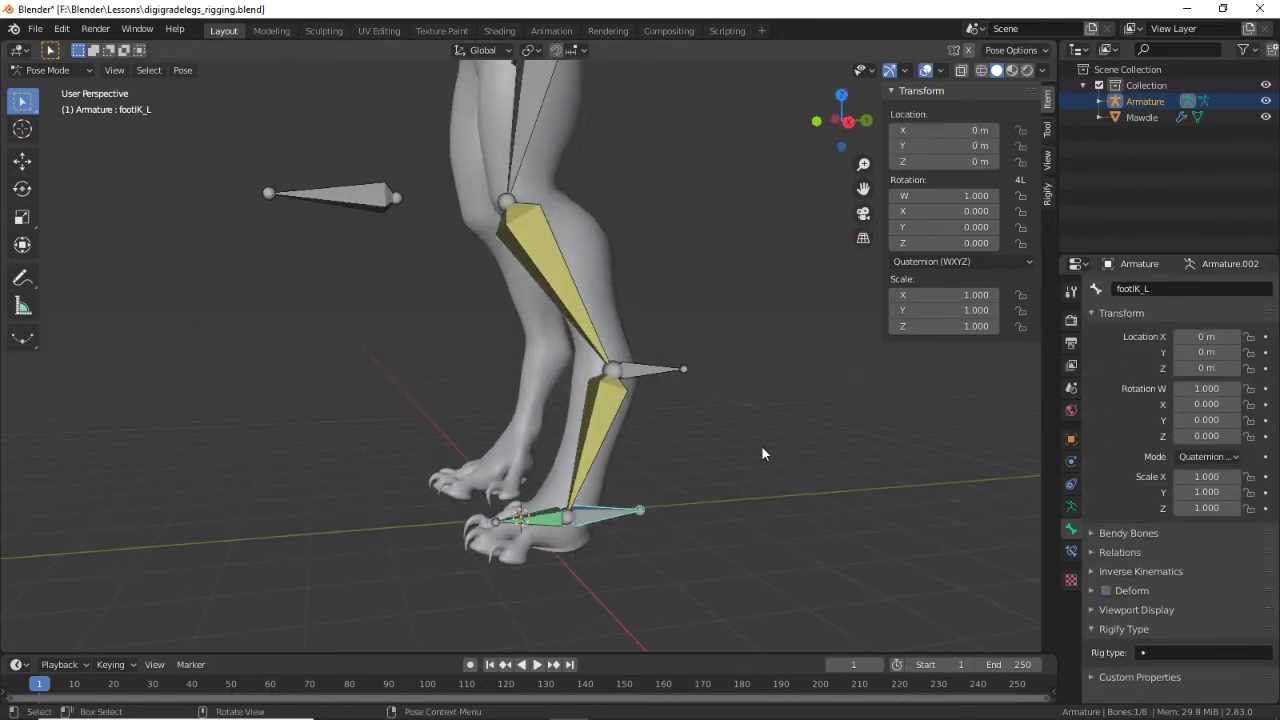
{"action": "key", "text": "r"}
{"action": "left_click", "coordinate": [678, 353]}
{"action": "key", "text": "g"}
{"action": "key", "text": "Escape"}
{"action": "key", "text": "r"}
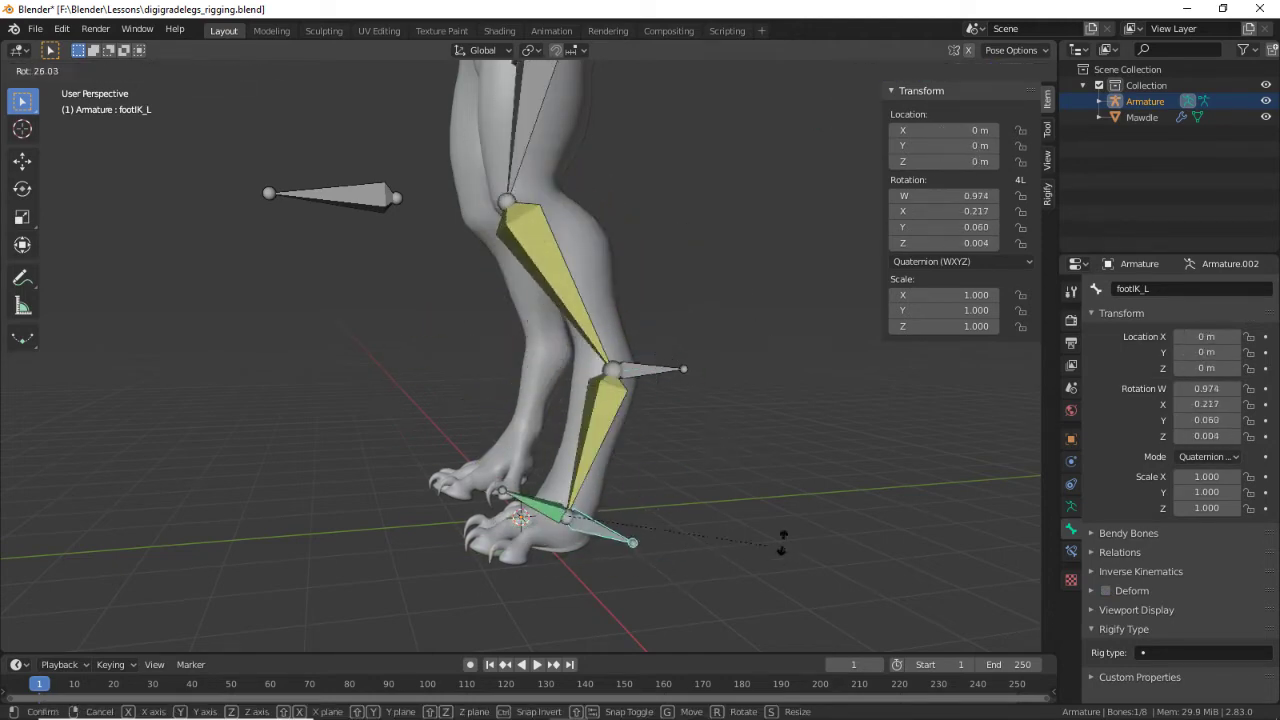
{"action": "key", "text": "Escape"}
{"action": "middle_click_drag", "start_coordinate": [544, 483], "coordinate": [532, 187]}
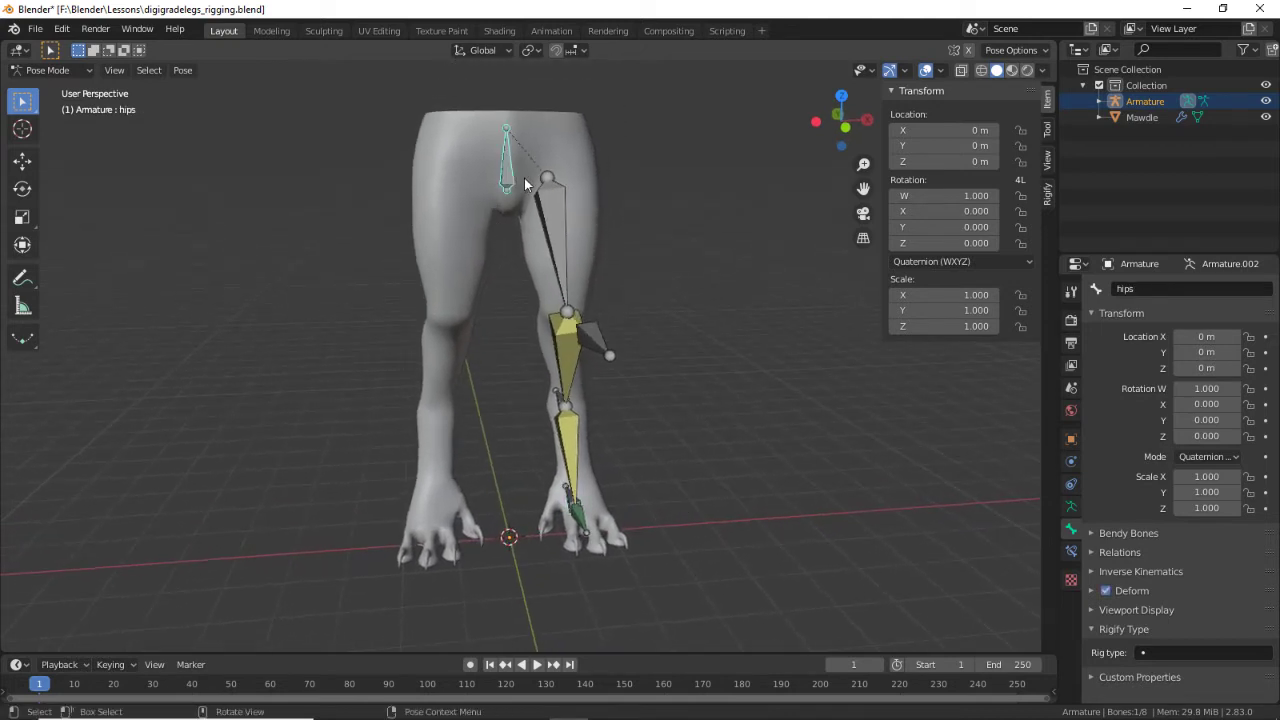
Step: Enter Edit Mode and select all bones of the armature
{"action": "left_click", "coordinate": [80, 67]}
{"action": "key", "text": "Tab"}
{"action": "left_click", "coordinate": [563, 246]}
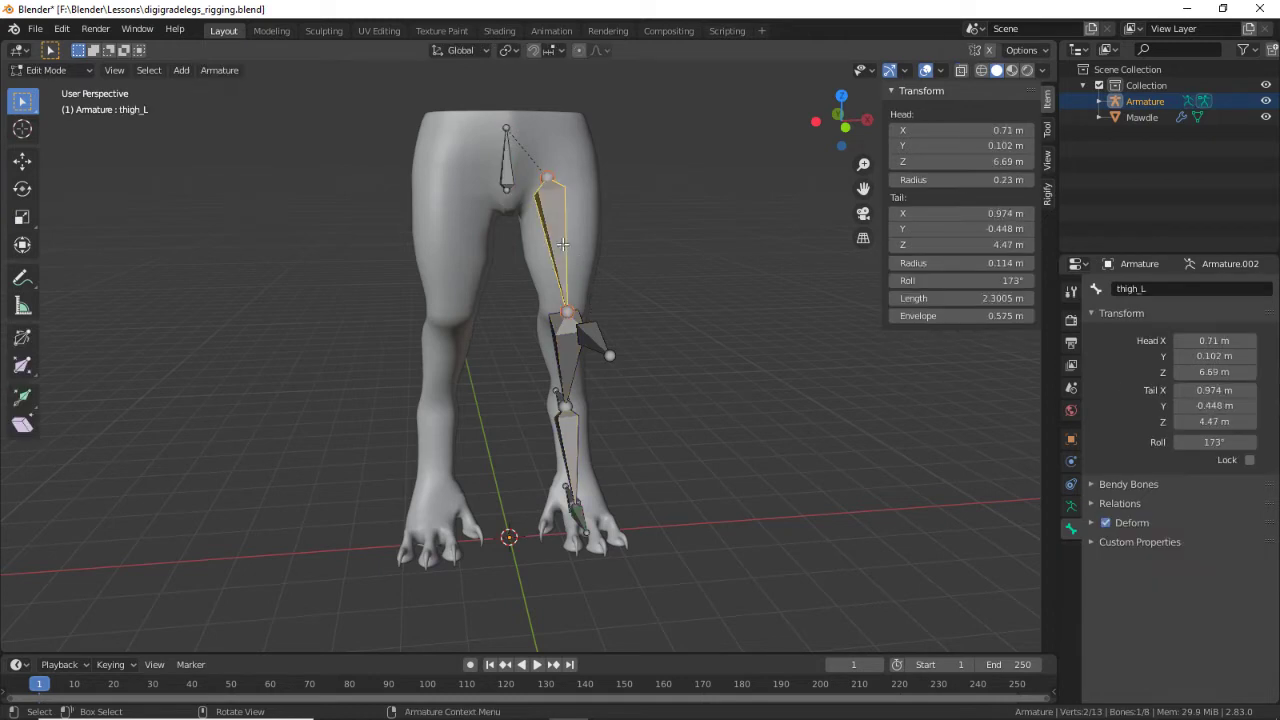
{"action": "key", "text": "a"}
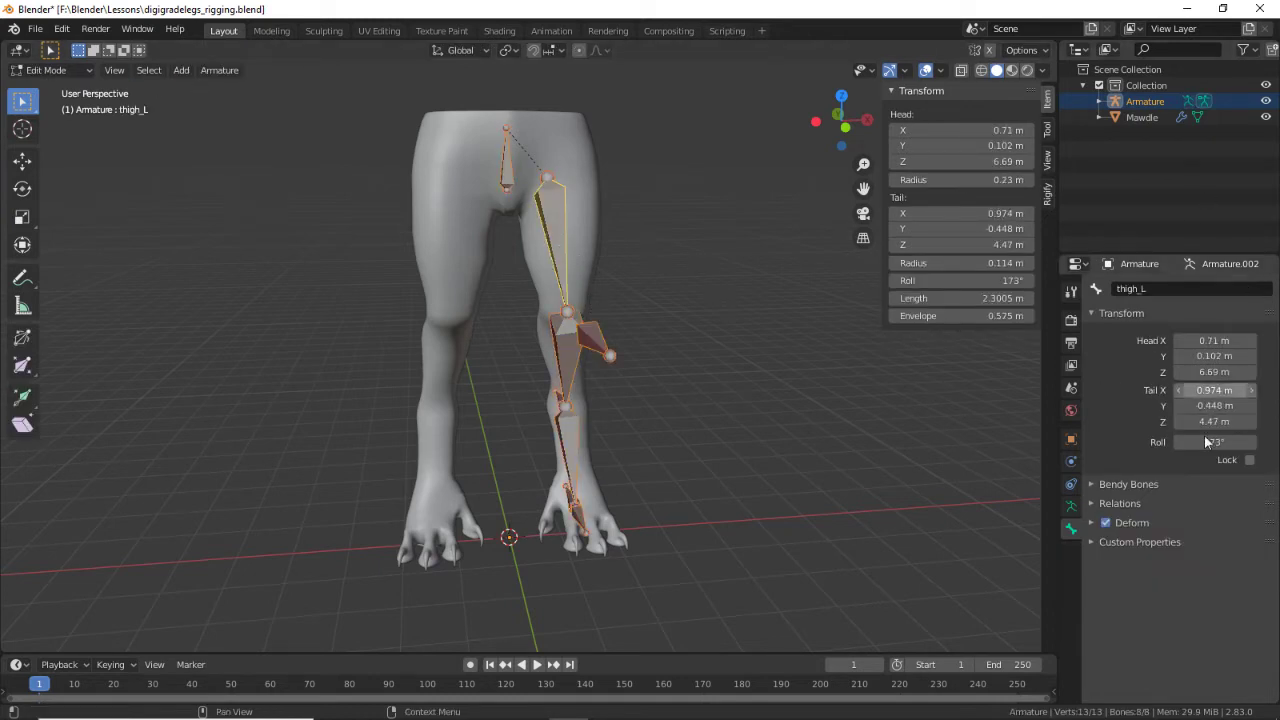
{"action": "key", "text": "alt+a"}
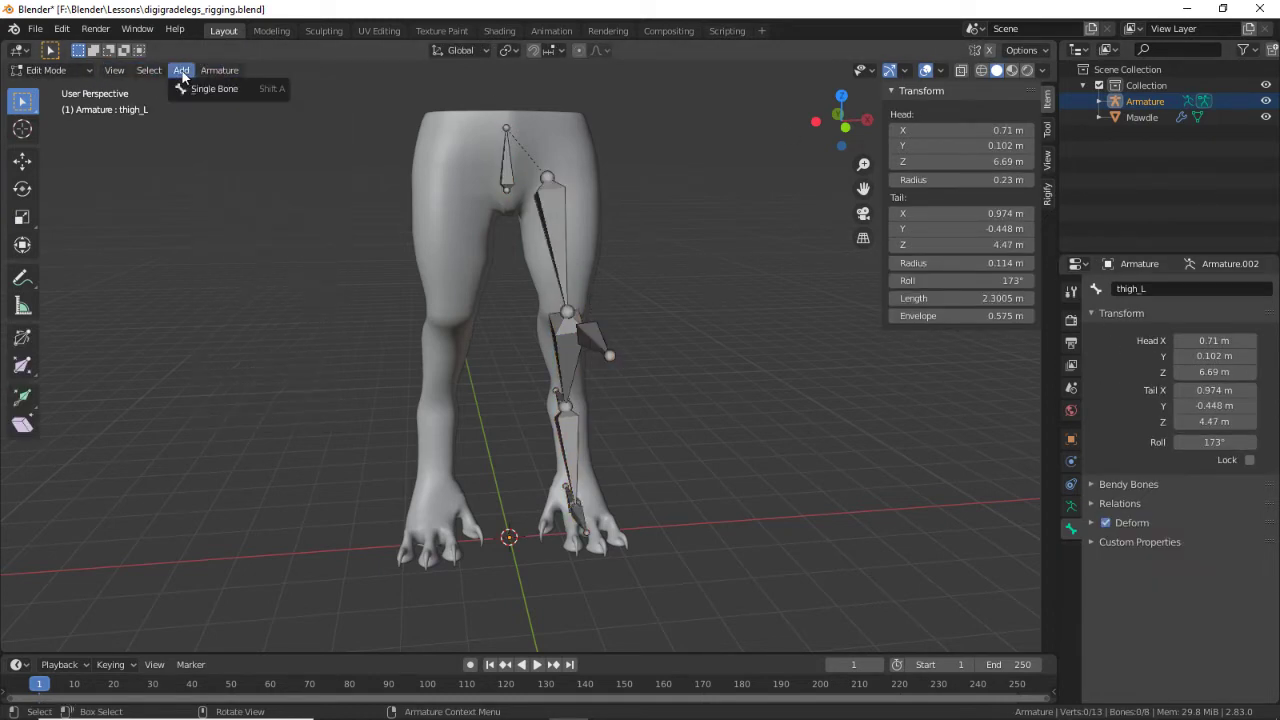
{"action": "key", "text": "a"}
Step: Undo an accidental Subdivide, run Armature > Symmetrize, and return to Pose Mode
{"action": "left_click", "coordinate": [219, 70]}
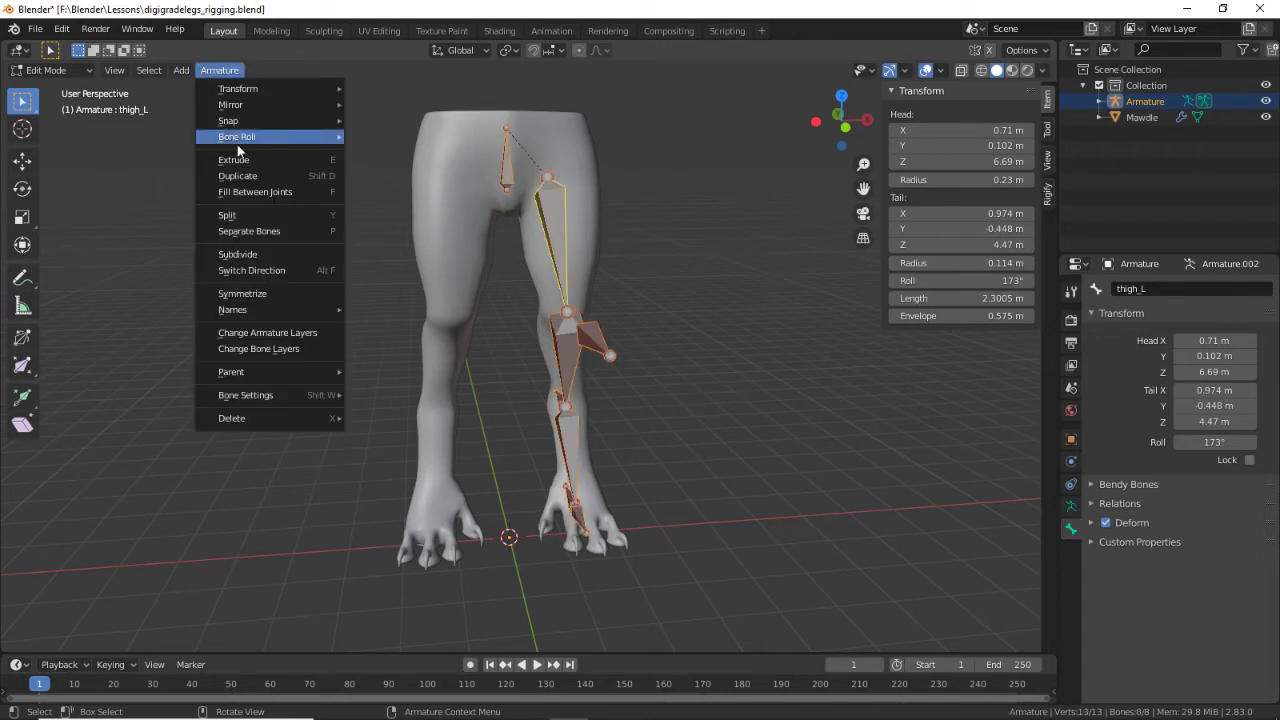
{"action": "left_click", "coordinate": [300, 254]}
{"action": "key", "text": "ctrl+z"}
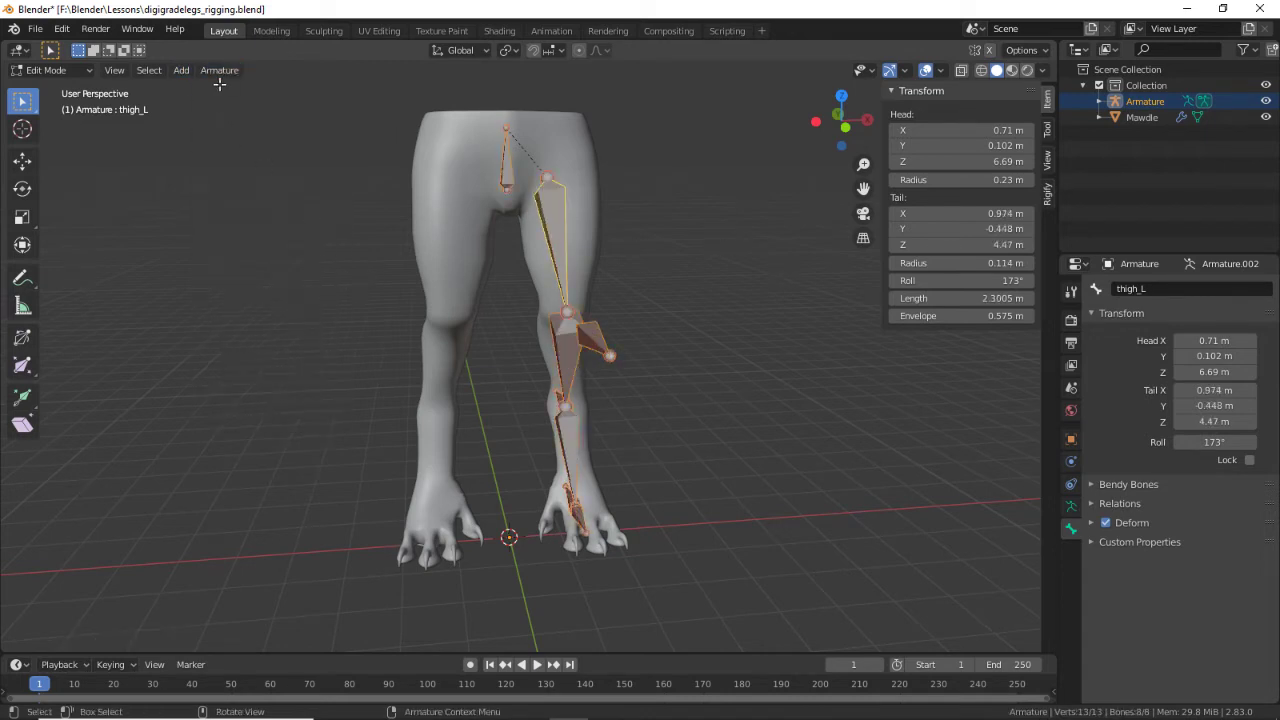
{"action": "left_click", "coordinate": [219, 70]}
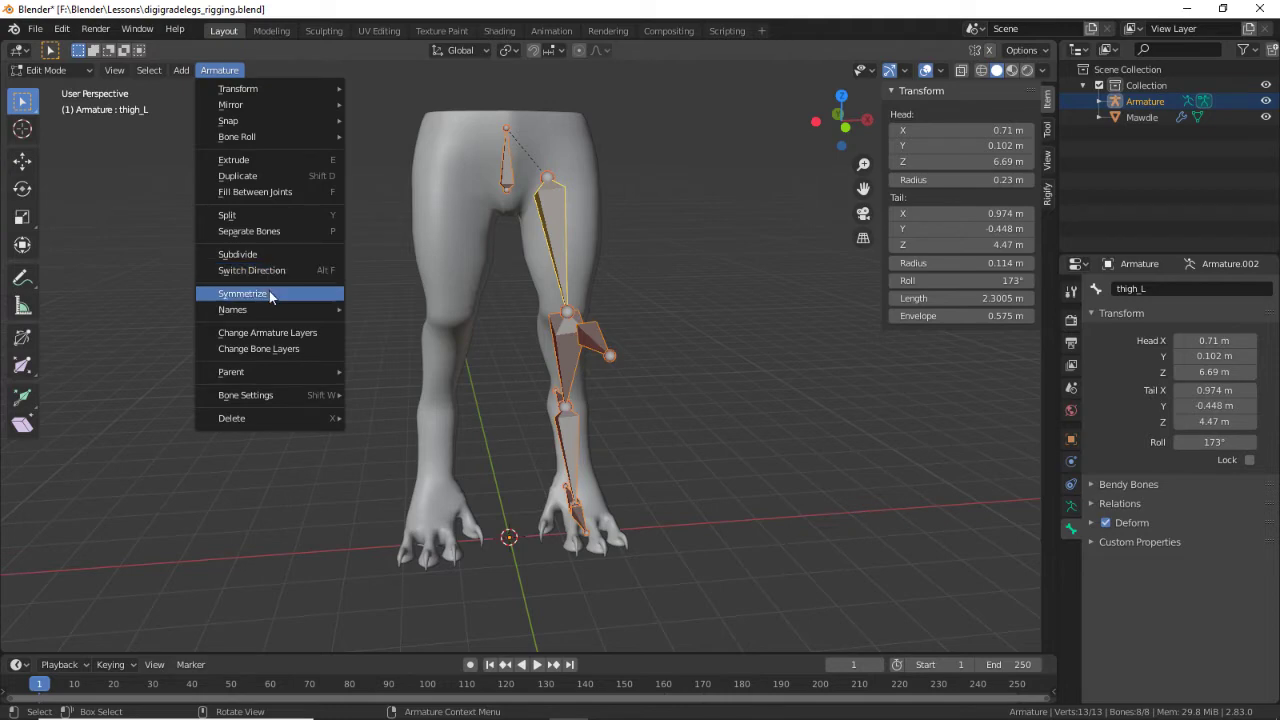
{"action": "left_click", "coordinate": [243, 293]}
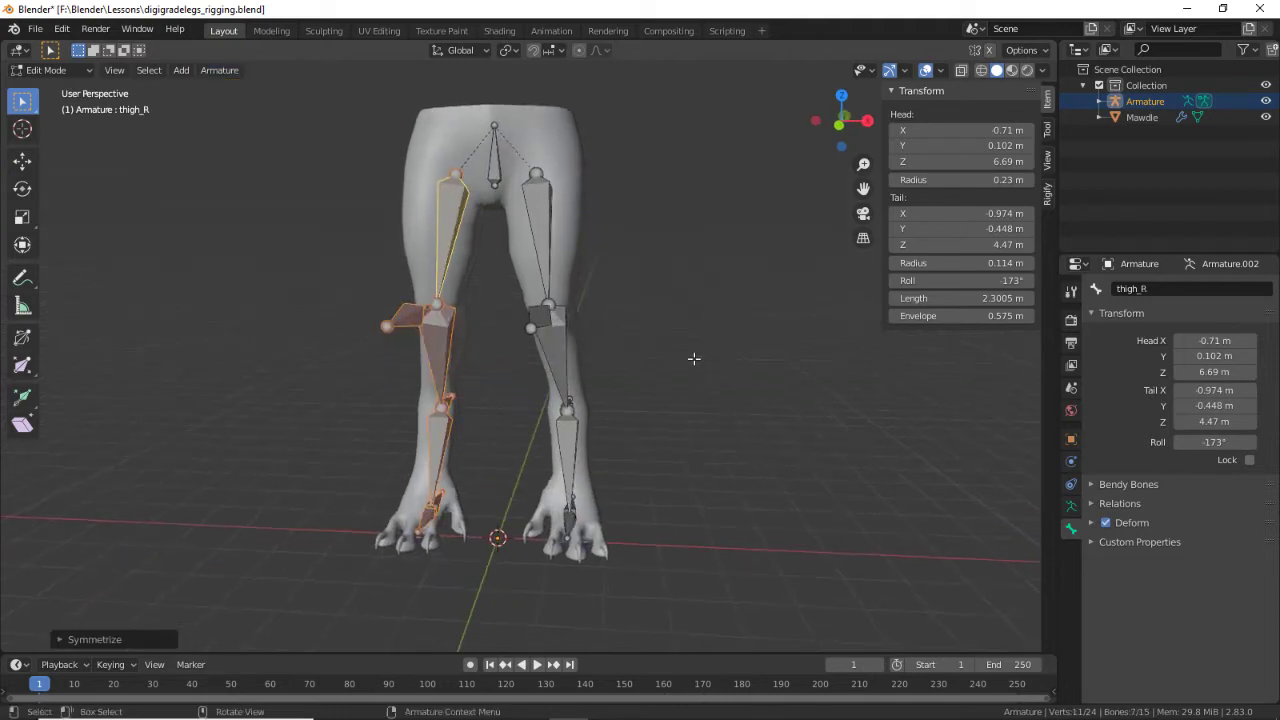
{"action": "key", "text": "ctrl+Tab"}
{"action": "middle_click_drag", "start_coordinate": [711, 384], "coordinate": [680, 416]}
{"action": "left_click", "coordinate": [575, 425]}
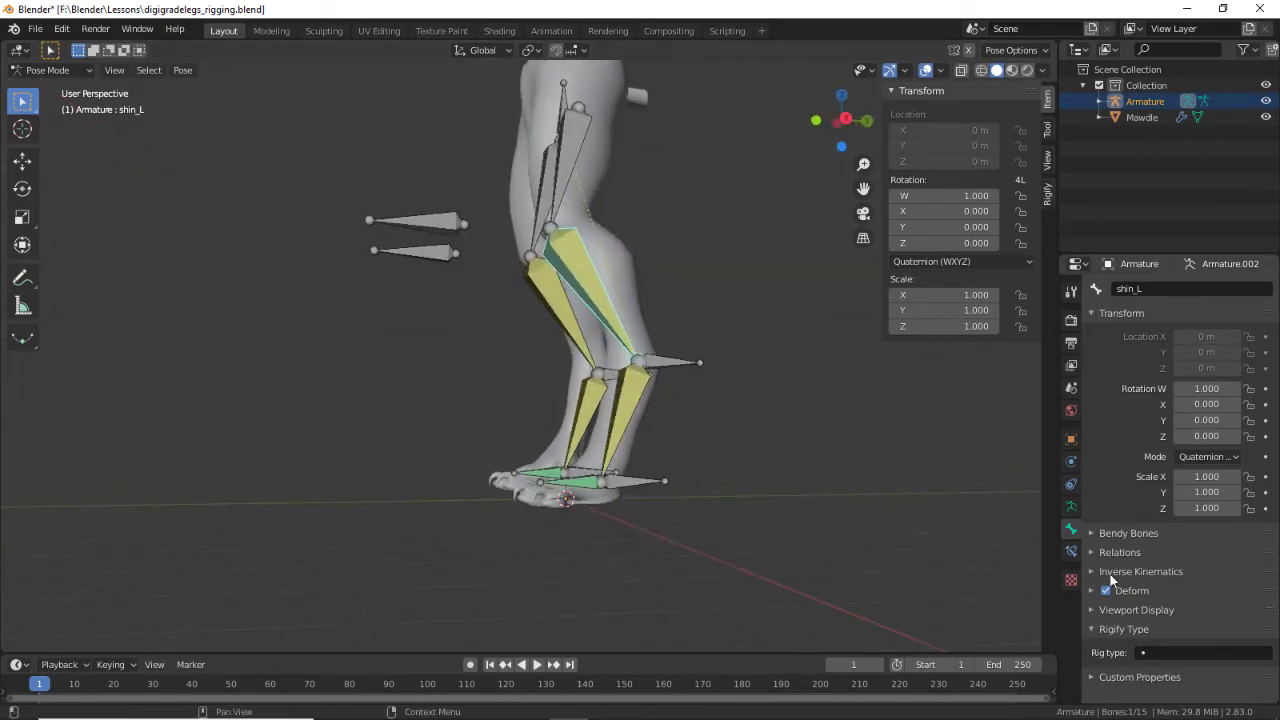
Step: Show shin_L's IK constraint and raise its Chain Length
{"action": "left_click", "coordinate": [1071, 551]}
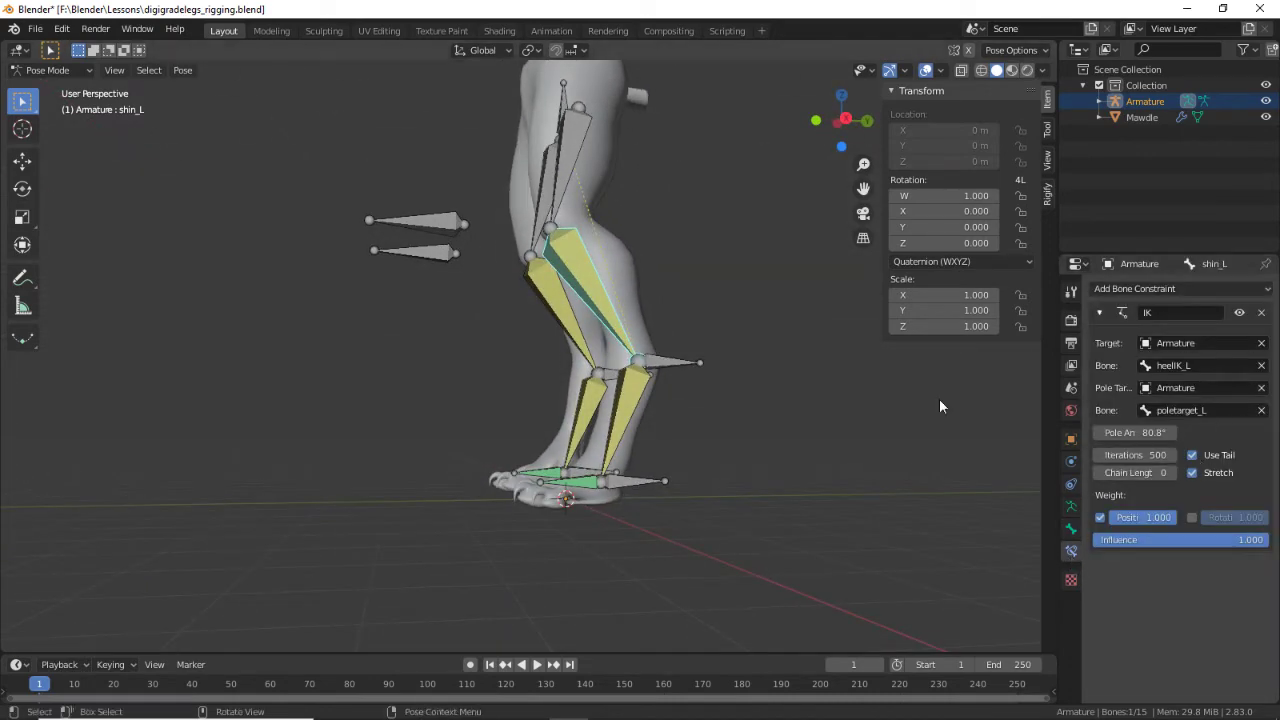
{"action": "middle_click_drag", "start_coordinate": [940, 403], "coordinate": [860, 430]}
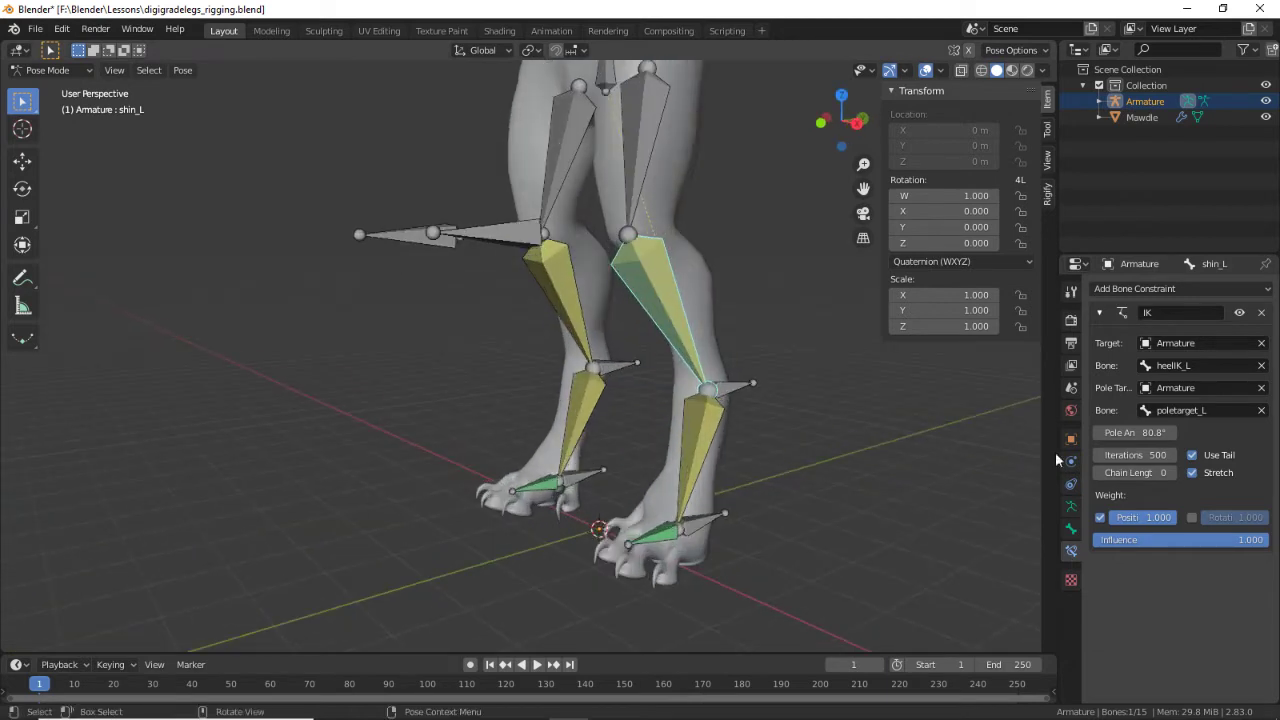
{"action": "left_click", "coordinate": [1171, 473]}
{"action": "left_click", "coordinate": [1171, 473]}
{"action": "middle_click_drag", "start_coordinate": [662, 212], "coordinate": [590, 397]}
{"action": "left_click", "coordinate": [500, 447]}
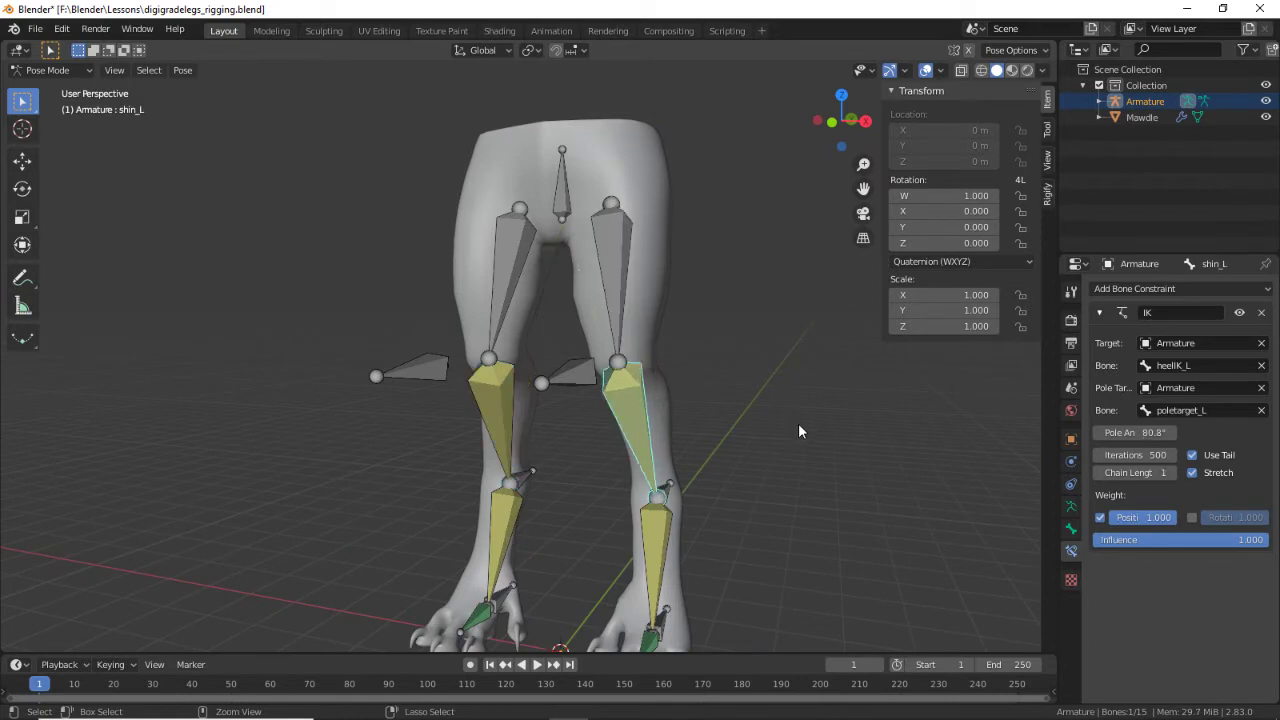
Step: After a brief Edit Mode detour, reselect shin_L and set its IK Chain Length to 2
{"action": "key", "text": "Tab"}
{"action": "key", "text": "h"}
{"action": "key", "text": "a"}
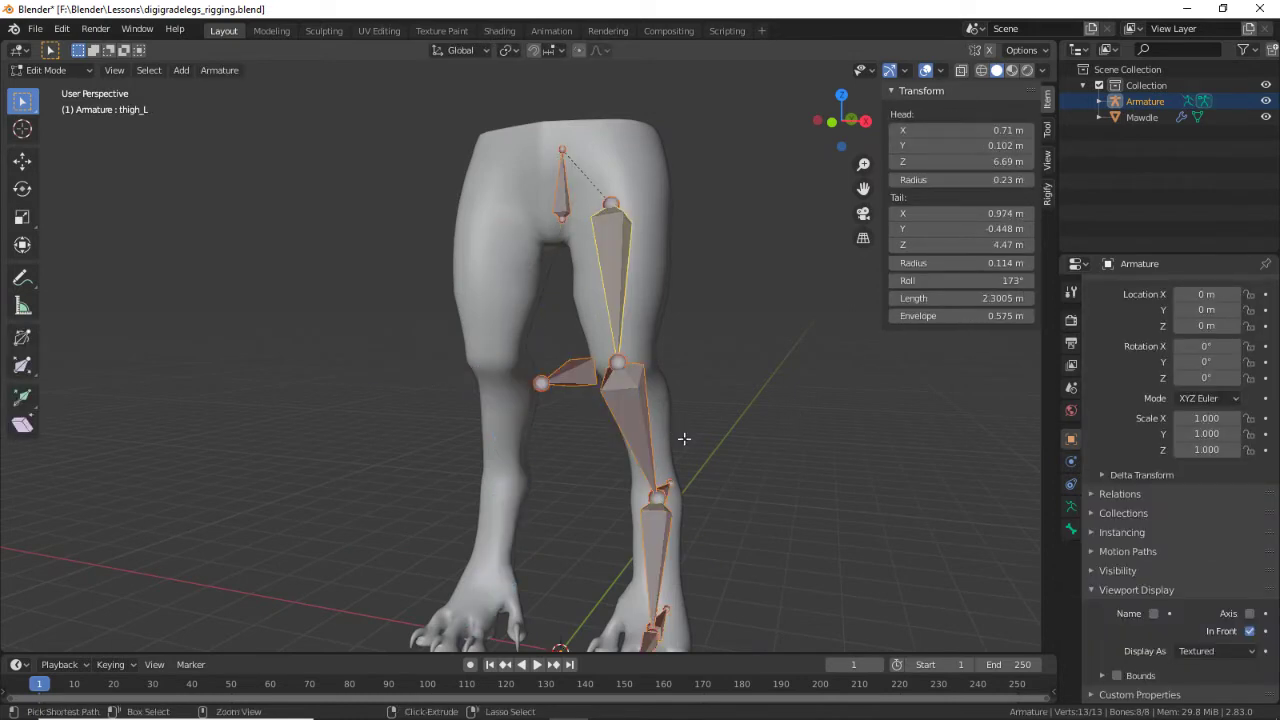
{"action": "key", "text": "ctrl+z"}
{"action": "key", "text": "Tab"}
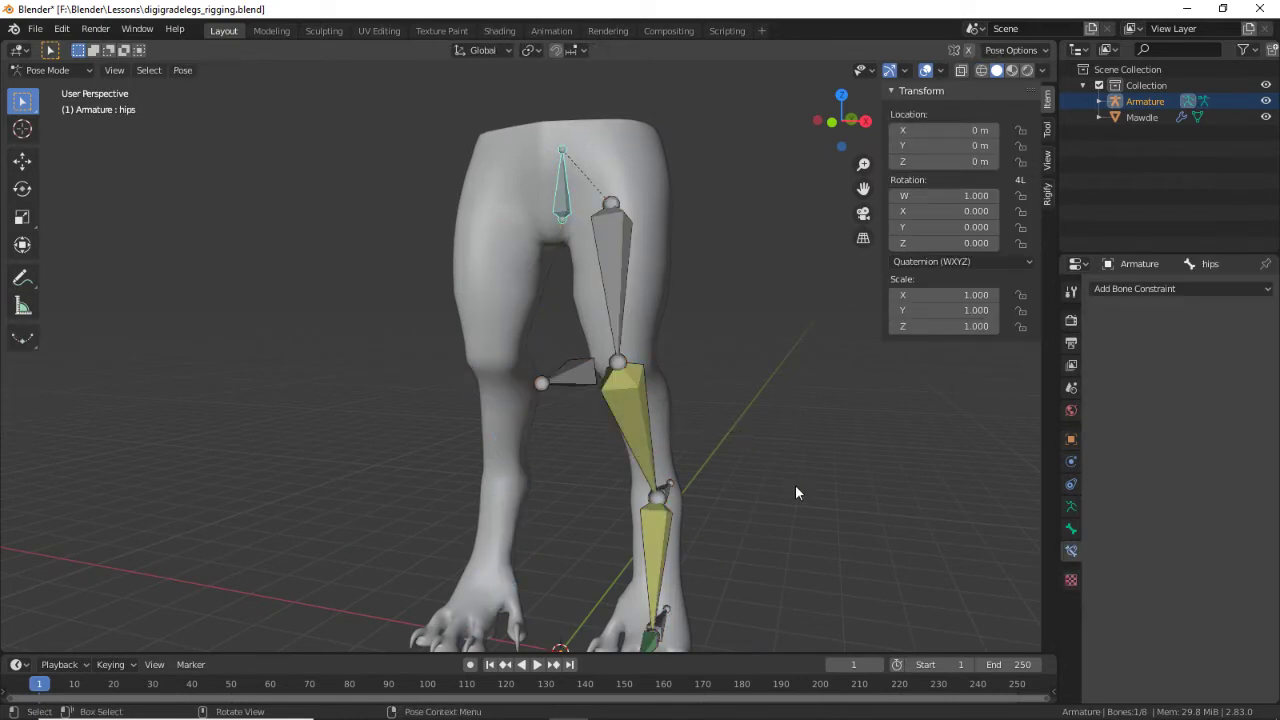
{"action": "middle_click_drag", "start_coordinate": [720, 490], "coordinate": [659, 447]}
{"action": "left_click", "coordinate": [556, 377]}
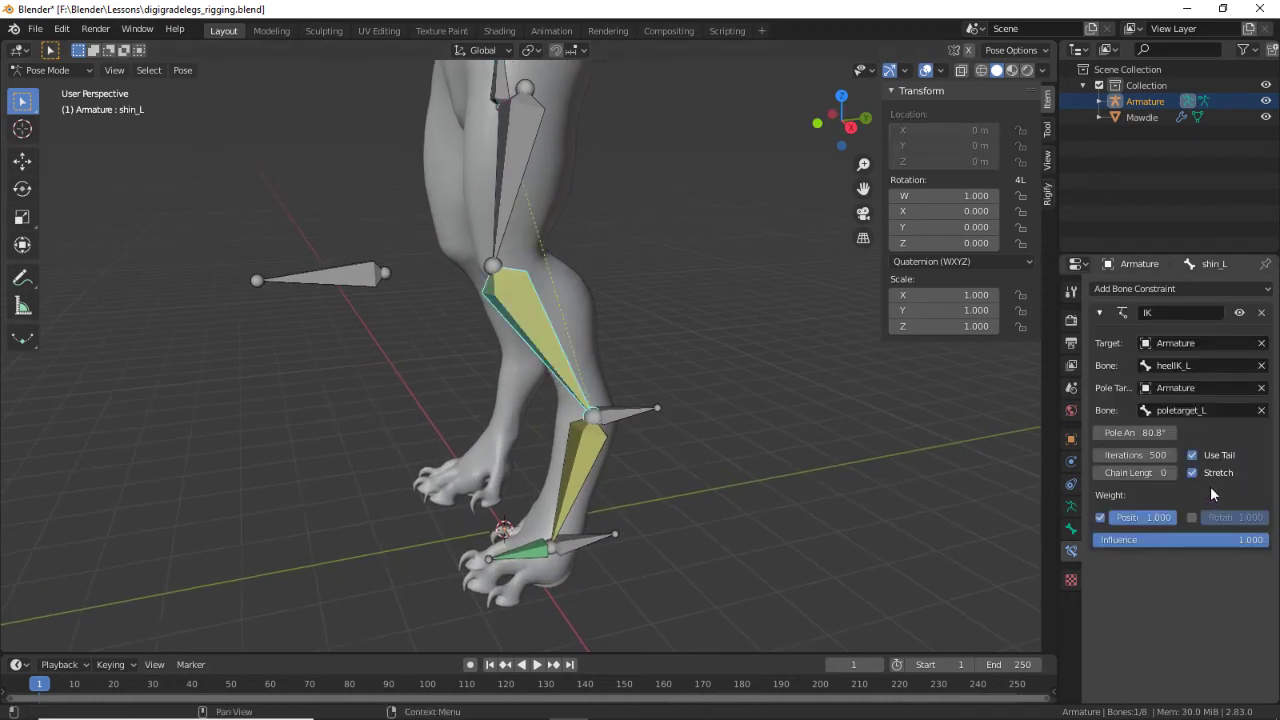
{"action": "left_click", "coordinate": [1172, 472]}
{"action": "left_click", "coordinate": [1172, 472]}
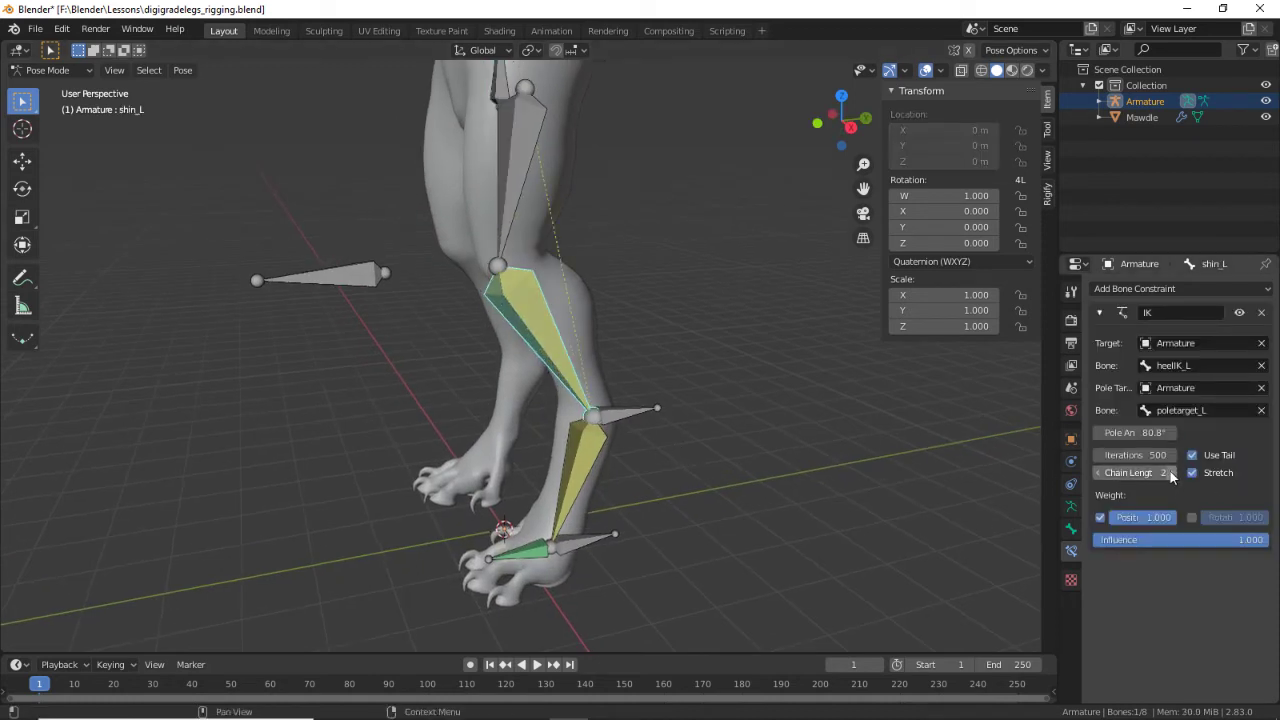
{"action": "middle_click_drag", "start_coordinate": [558, 403], "coordinate": [602, 448]}
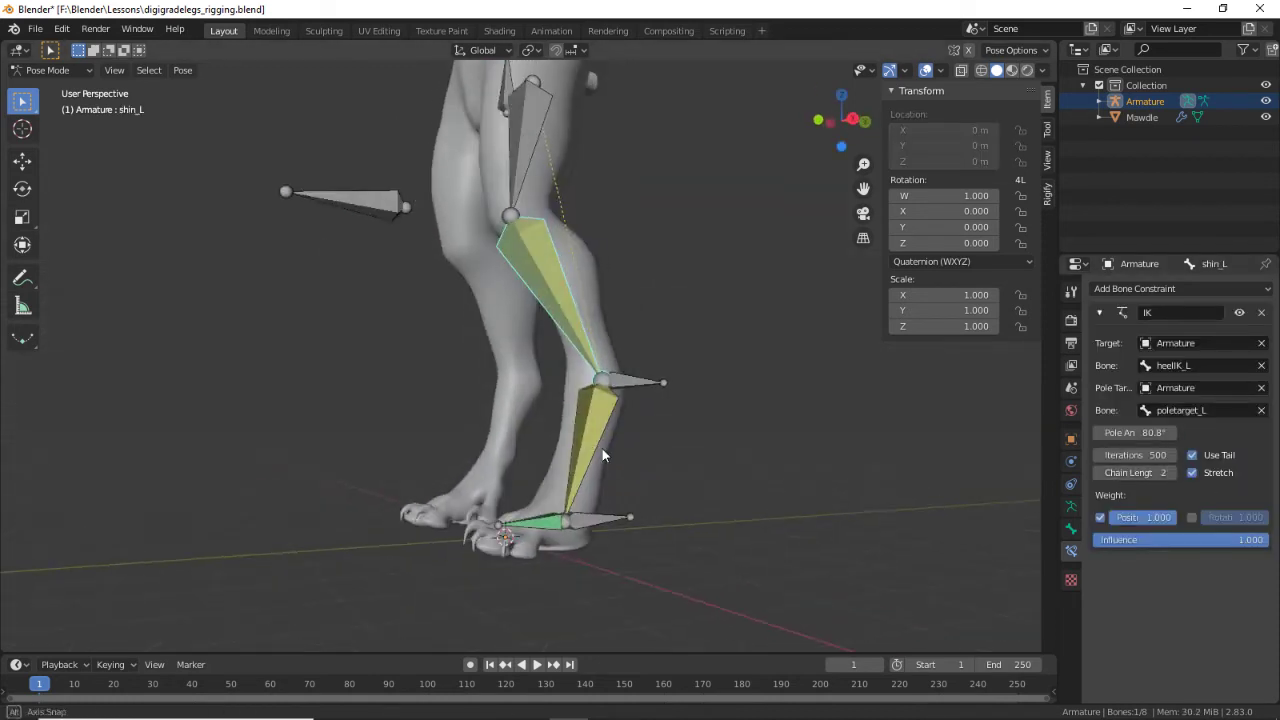
{"action": "left_click", "coordinate": [570, 518]}
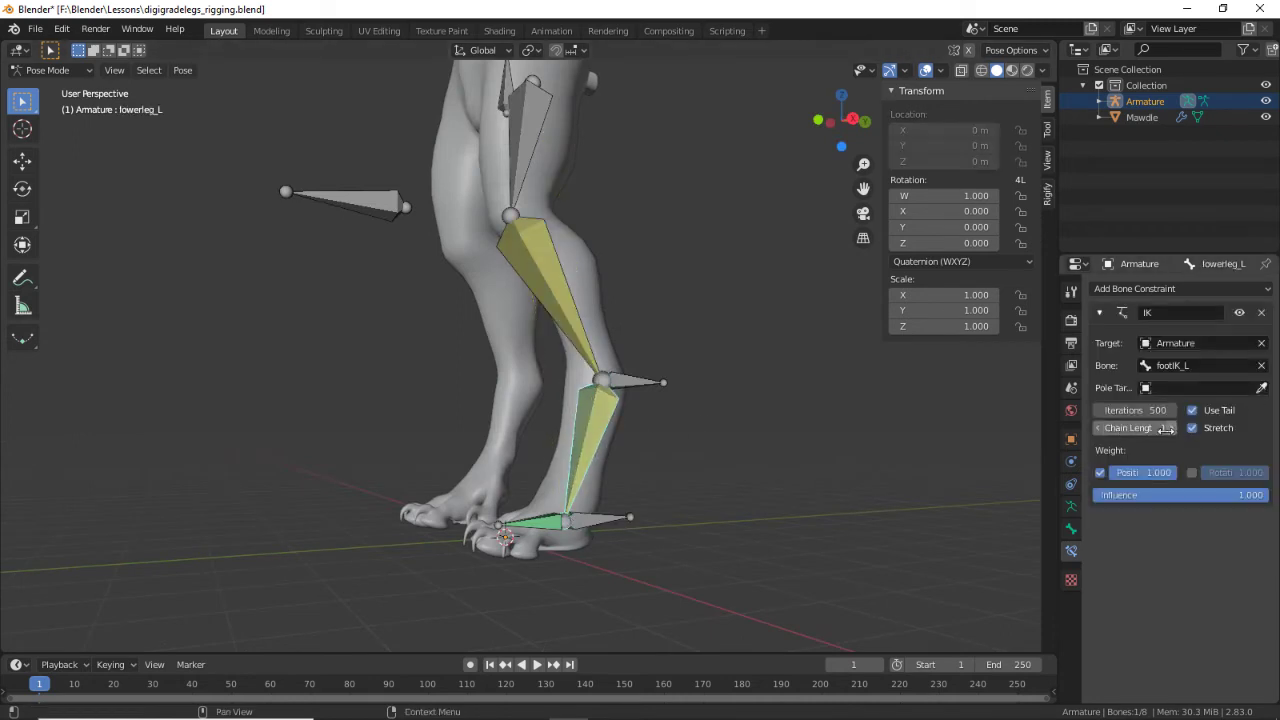
Step: Test-move footIK_L and heelIK_L, cancelling each move
{"action": "middle_click_drag", "start_coordinate": [800, 420], "coordinate": [500, 526]}
{"action": "left_click", "coordinate": [560, 522]}
{"action": "key", "text": "g"}
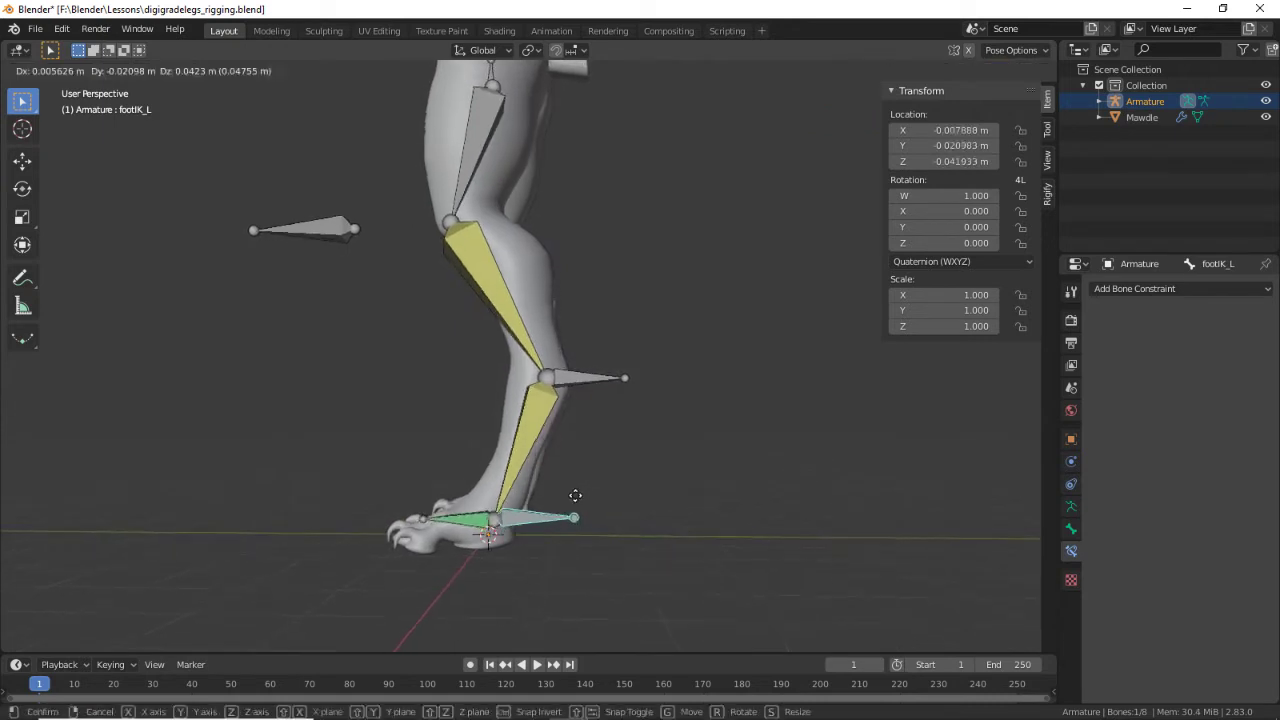
{"action": "right_click", "coordinate": [593, 422]}
{"action": "left_click", "coordinate": [581, 376]}
{"action": "key", "text": "g"}
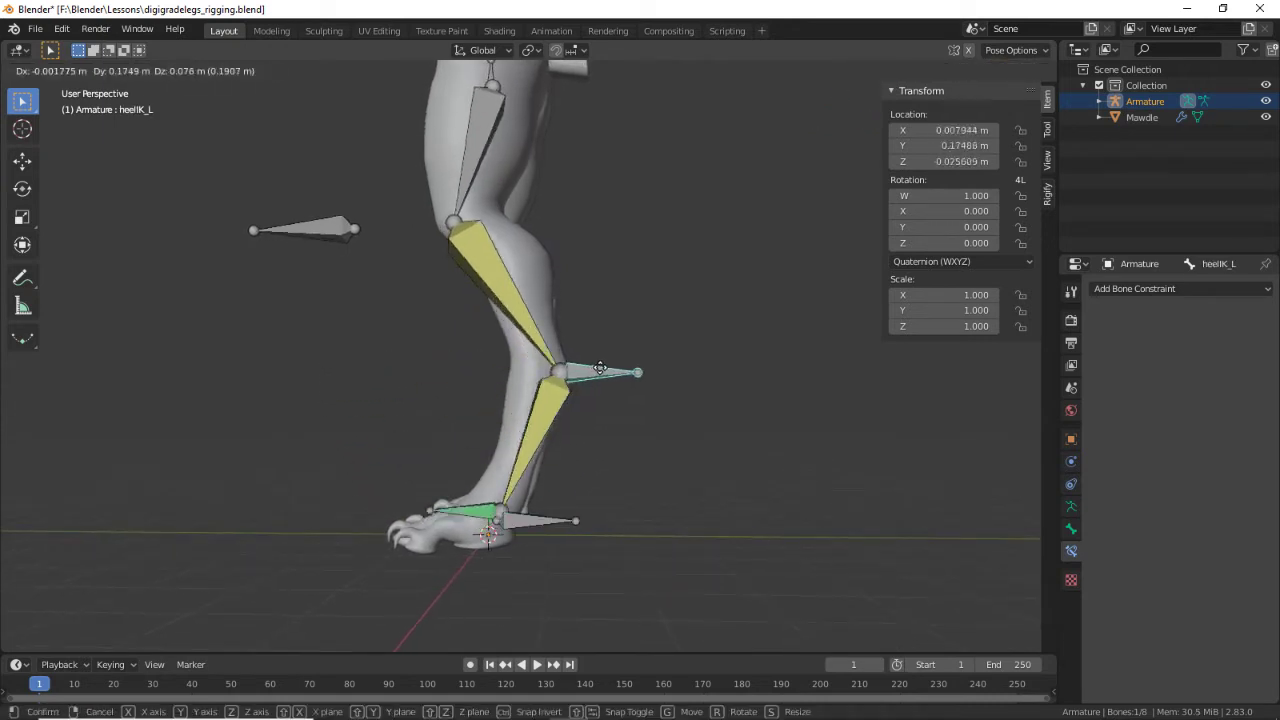
{"action": "right_click", "coordinate": [533, 506]}
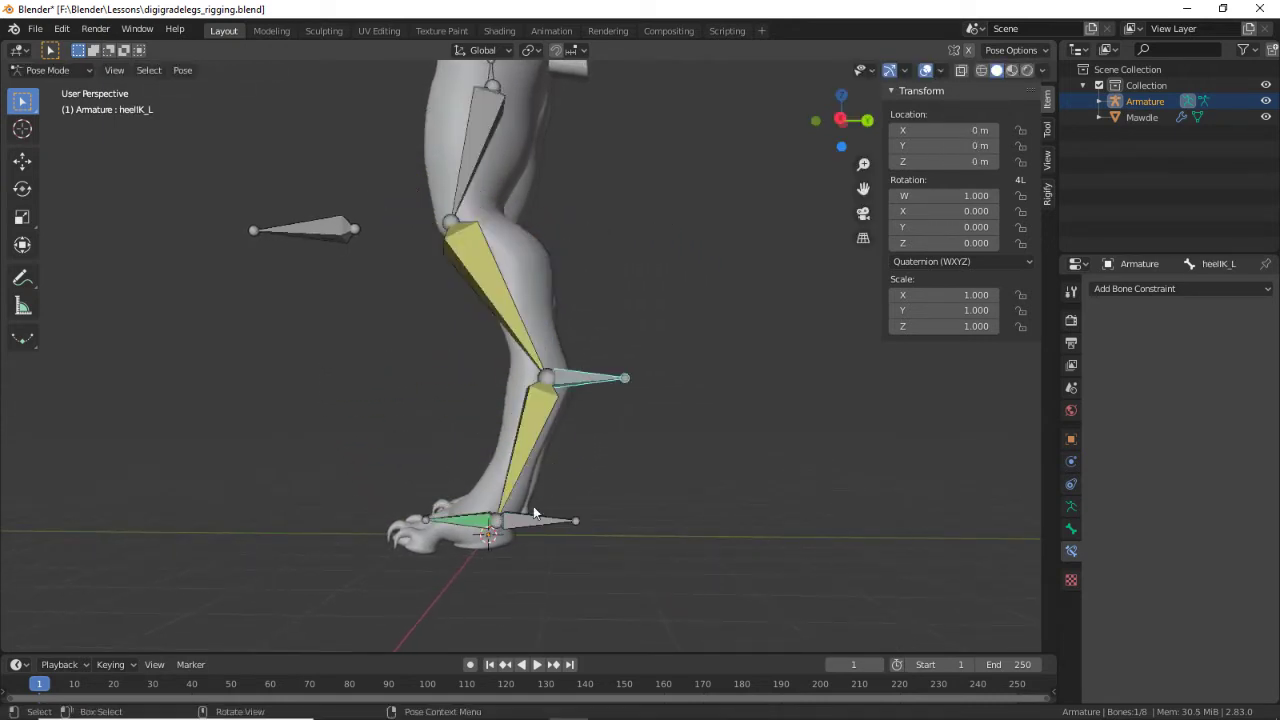
Step: Select lowerleg_L and set its IK Chain Length to 1
{"action": "left_click", "coordinate": [1072, 530]}
{"action": "left_click", "coordinate": [1070, 550]}
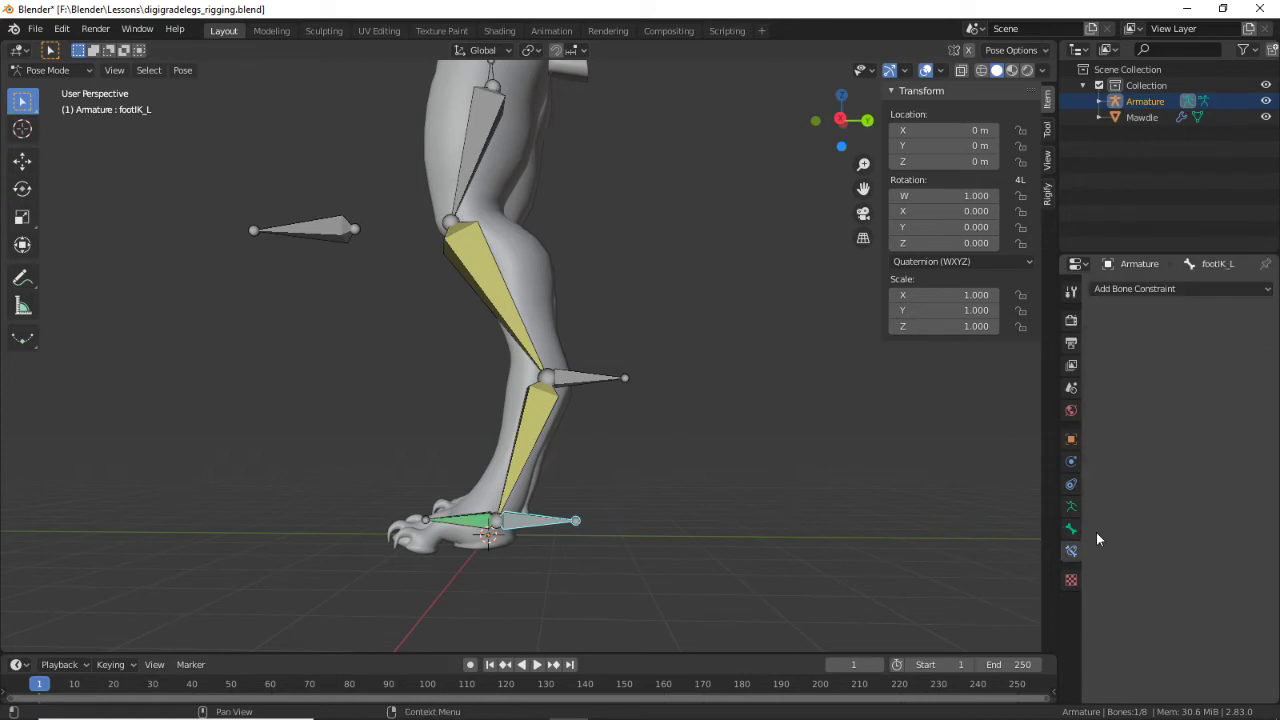
{"action": "left_click", "coordinate": [548, 430], "text": "shift"}
{"action": "key", "text": "shift+i"}
{"action": "left_click", "coordinate": [563, 432]}
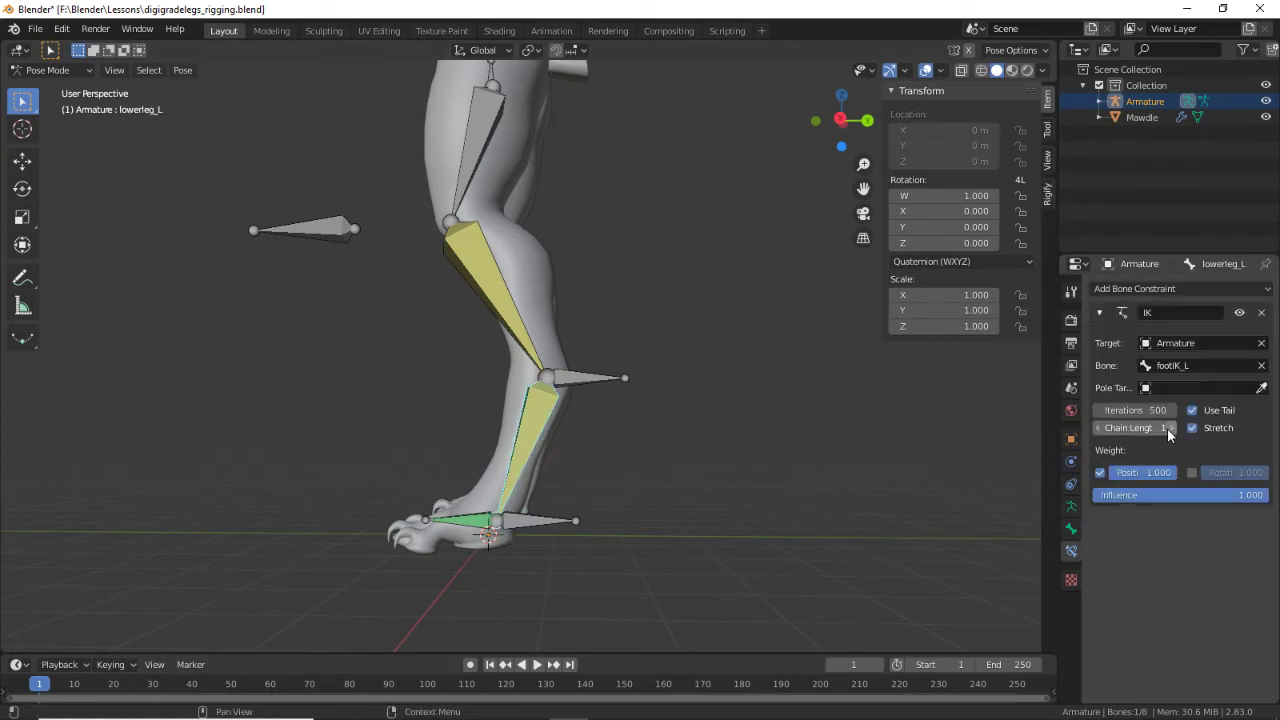
Step: Test raising footIK_L, cancel, and select the left shin bone
{"action": "left_click", "coordinate": [538, 517]}
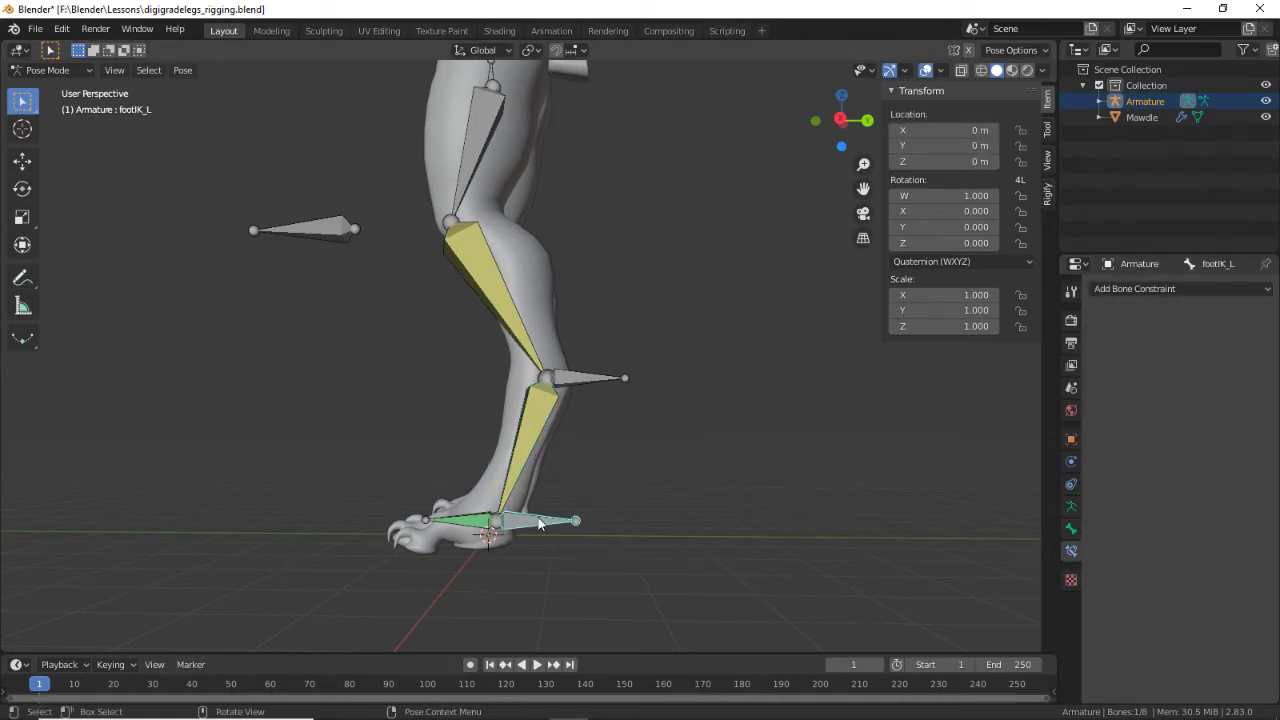
{"action": "key", "text": "g"}
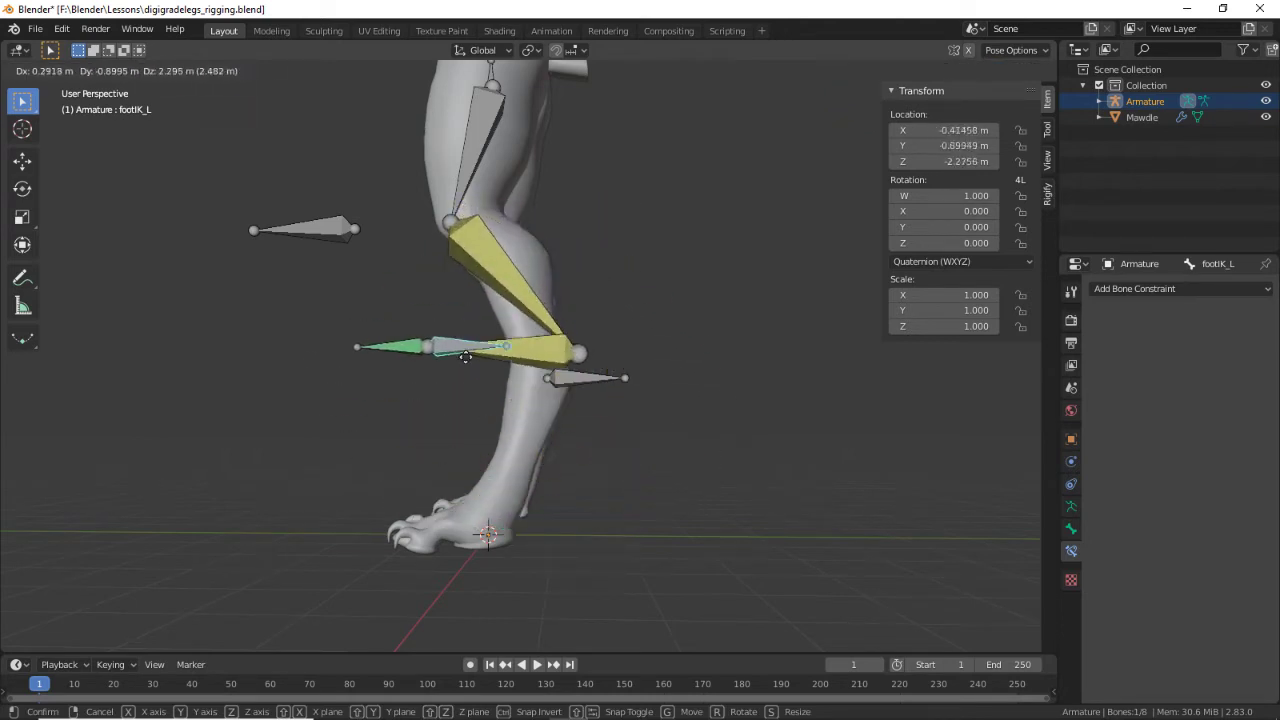
{"action": "right_click", "coordinate": [711, 332]}
{"action": "middle_click_drag", "start_coordinate": [711, 332], "coordinate": [662, 511]}
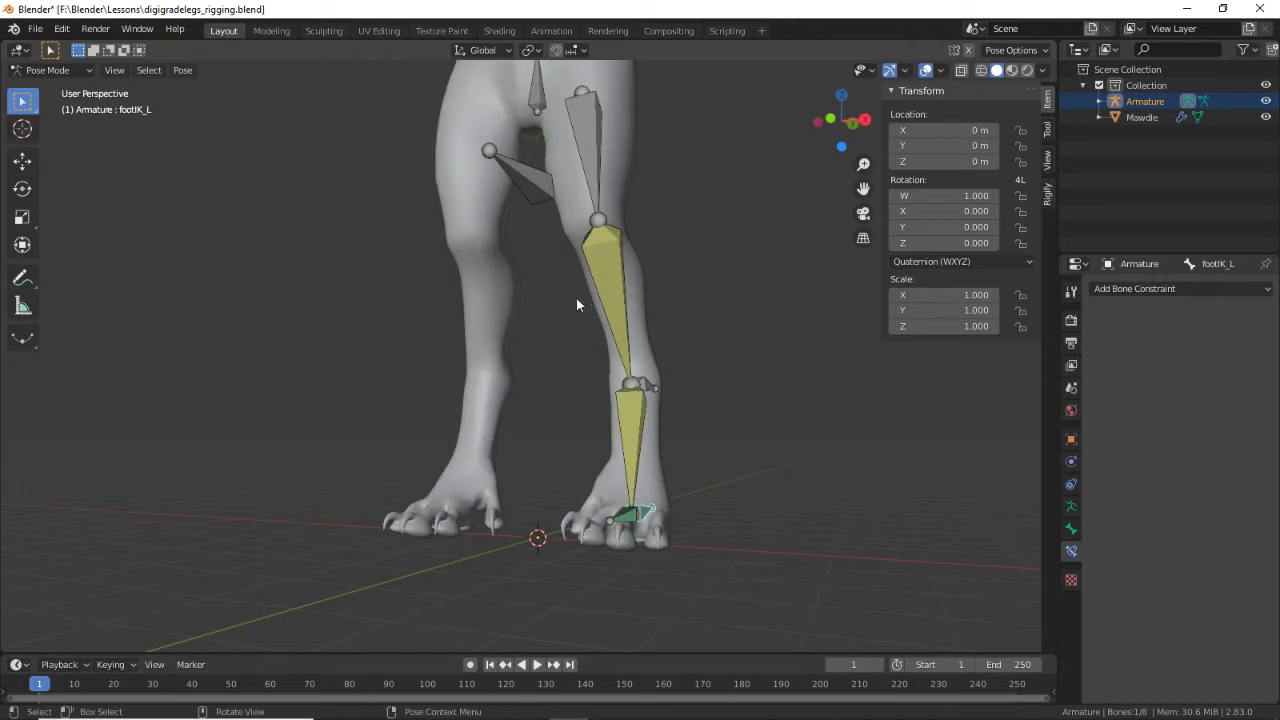
{"action": "middle_click_drag", "start_coordinate": [576, 297], "coordinate": [627, 302]}
{"action": "left_click", "coordinate": [627, 302]}
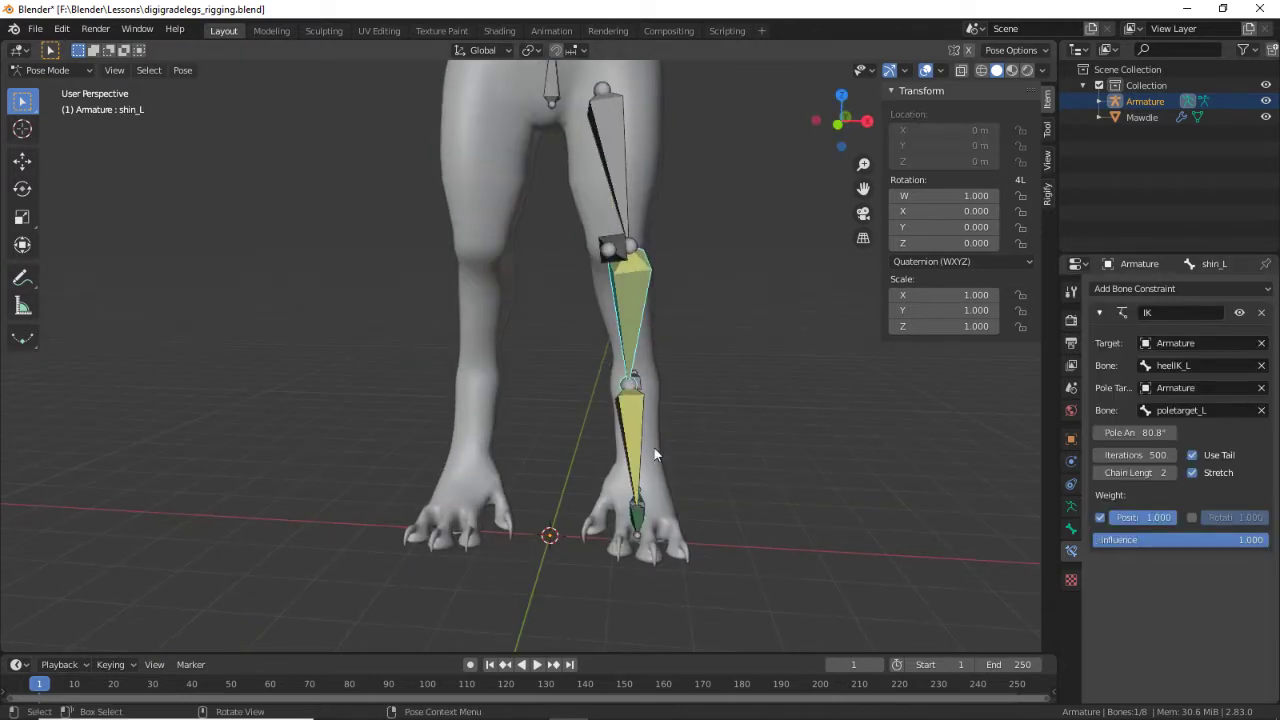
Step: From the front view, set shin_L's IK Pole Angle to 90°
{"action": "middle_click_drag", "start_coordinate": [700, 420], "coordinate": [729, 501]}
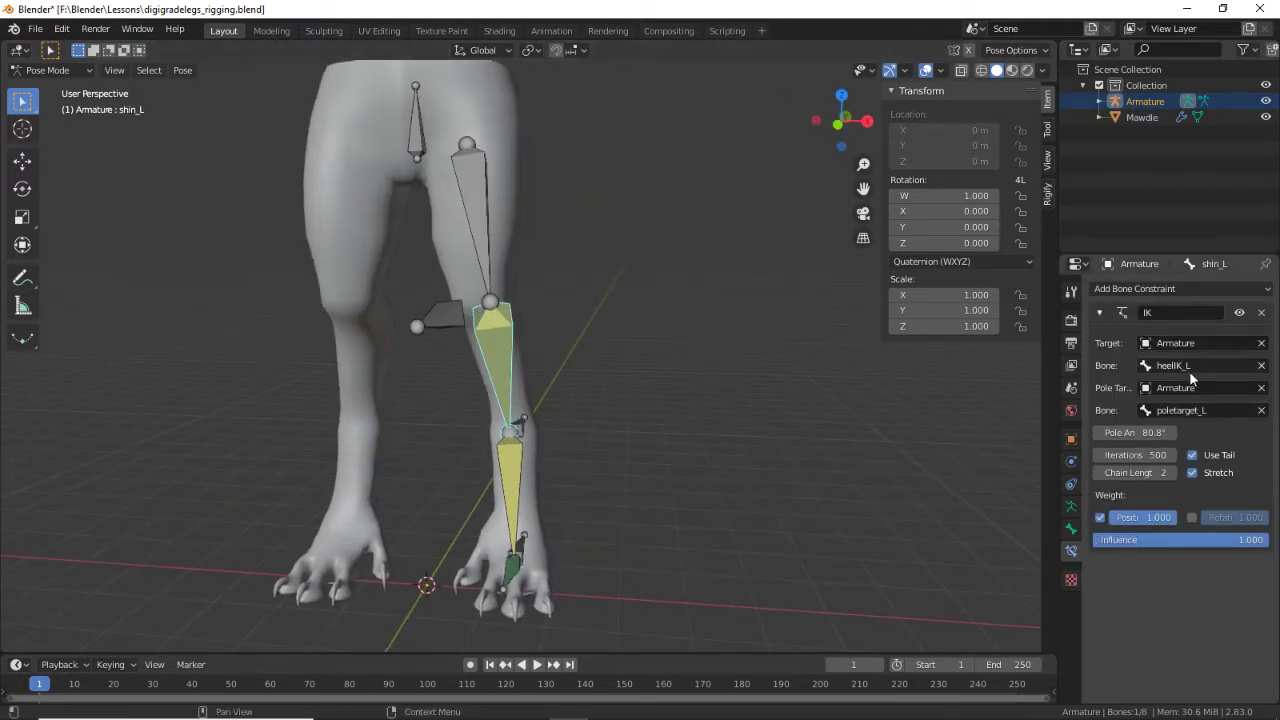
{"action": "scroll", "coordinate": [641, 510], "scroll_direction": "up", "scroll_amount": 3}
{"action": "scroll", "coordinate": [660, 495], "scroll_direction": "down", "scroll_amount": 3}
{"action": "key", "text": "KP_1"}
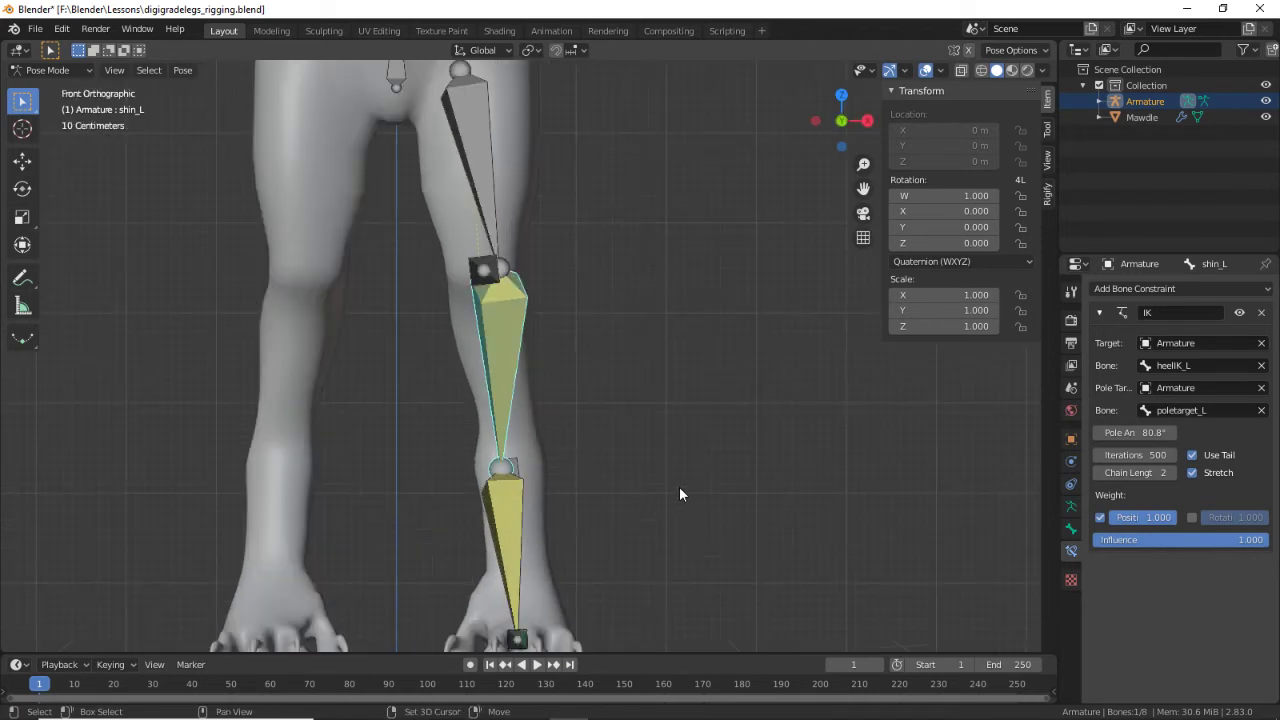
{"action": "scroll", "coordinate": [778, 468], "scroll_direction": "up", "scroll_amount": 2}
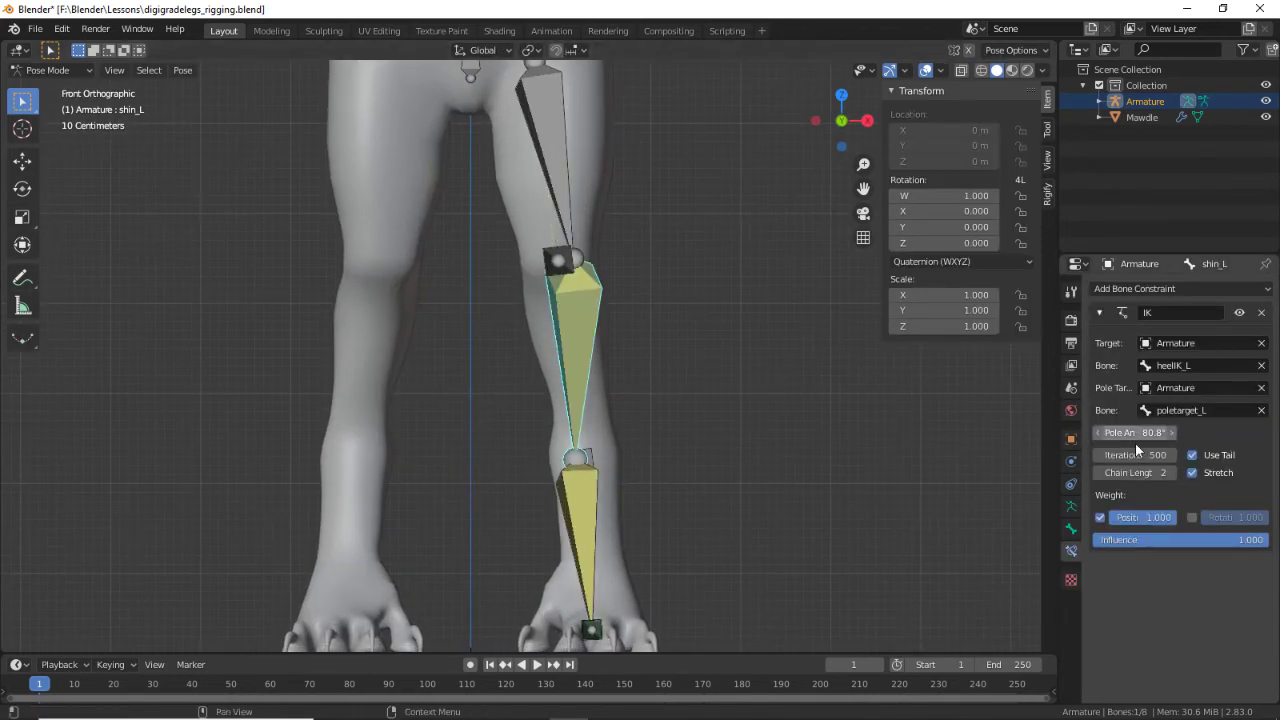
{"action": "left_click_drag", "start_coordinate": [1135, 436], "coordinate": [1116, 436]}
{"action": "key", "text": "Tab"}
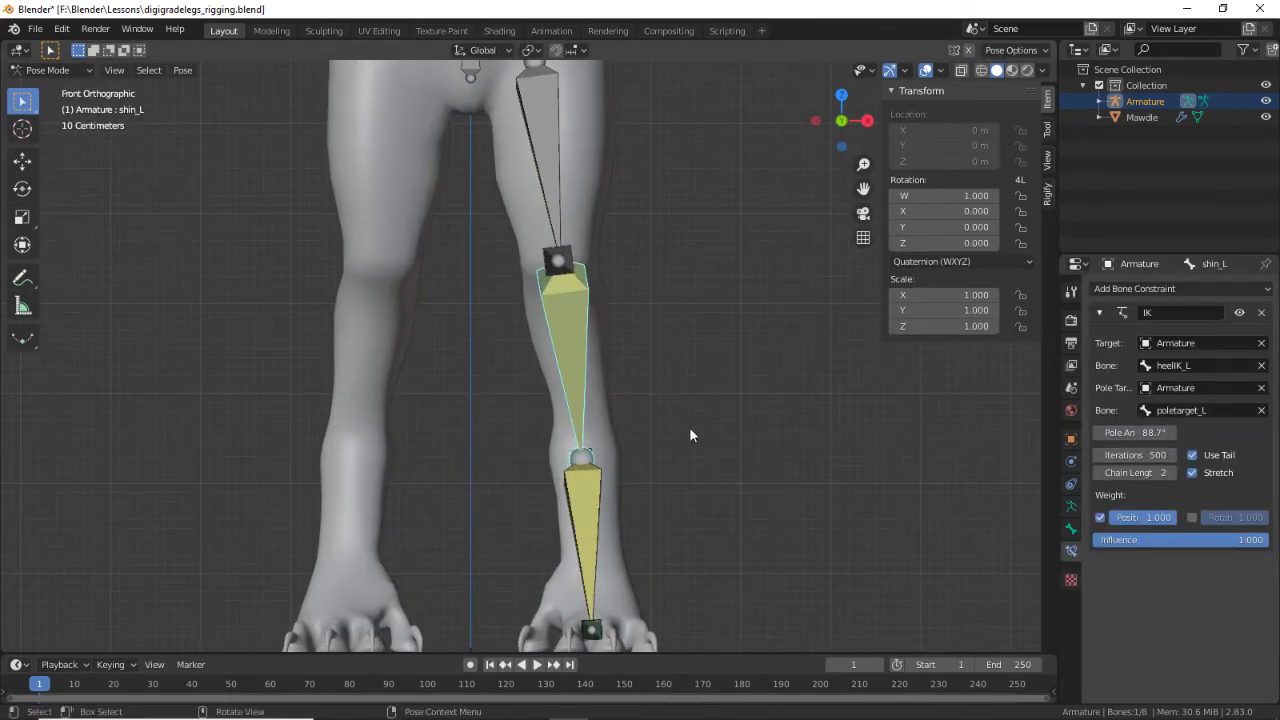
{"action": "key", "text": "Tab"}
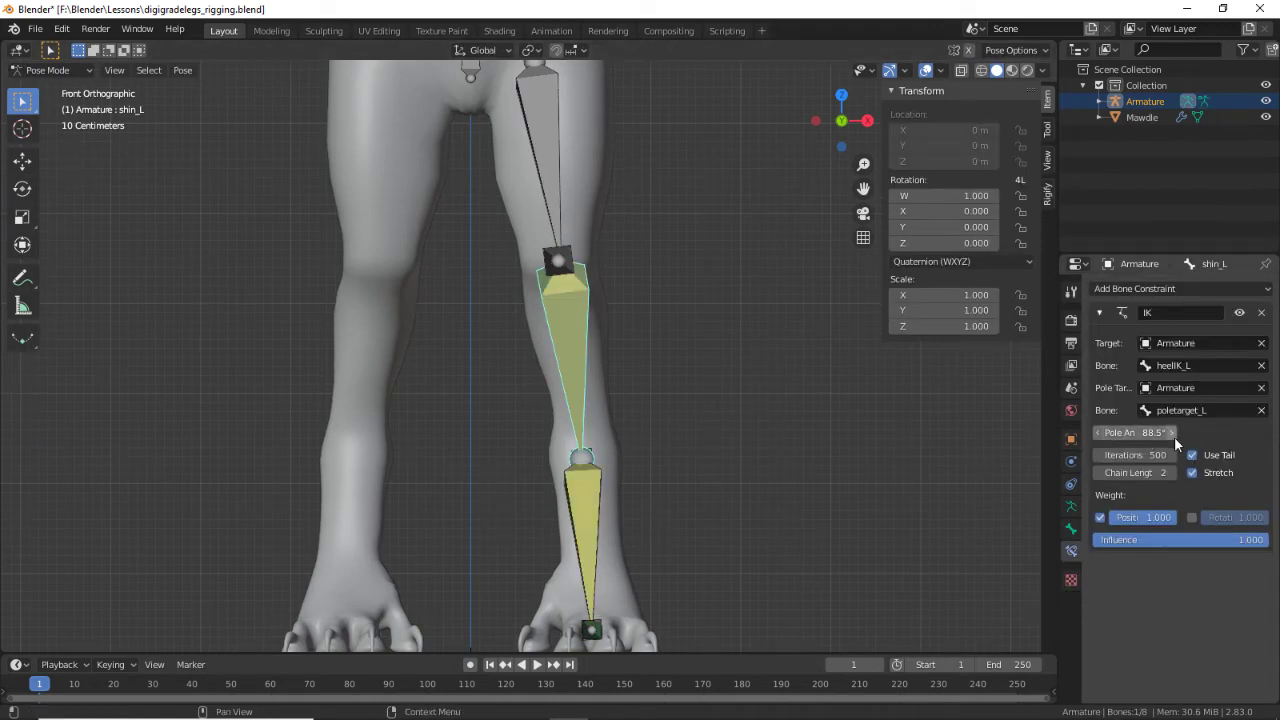
{"action": "left_click_drag", "start_coordinate": [1135, 434], "coordinate": [1174, 434]}
{"action": "key", "text": "ctrl+z"}
{"action": "key", "text": "ctrl+z"}
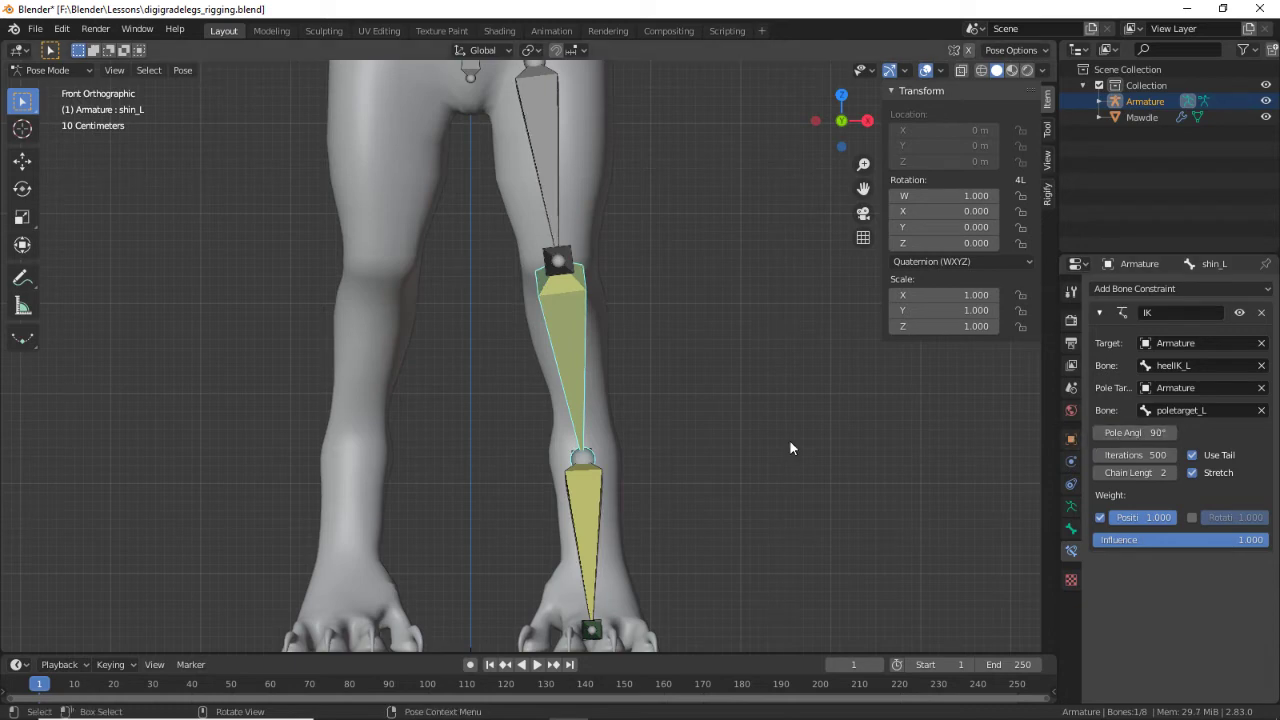
{"action": "key", "text": "ctrl+shift+z"}
Step: In Edit Mode, select all bones and open the Armature menu
{"action": "middle_click_drag", "start_coordinate": [790, 441], "coordinate": [730, 519]}
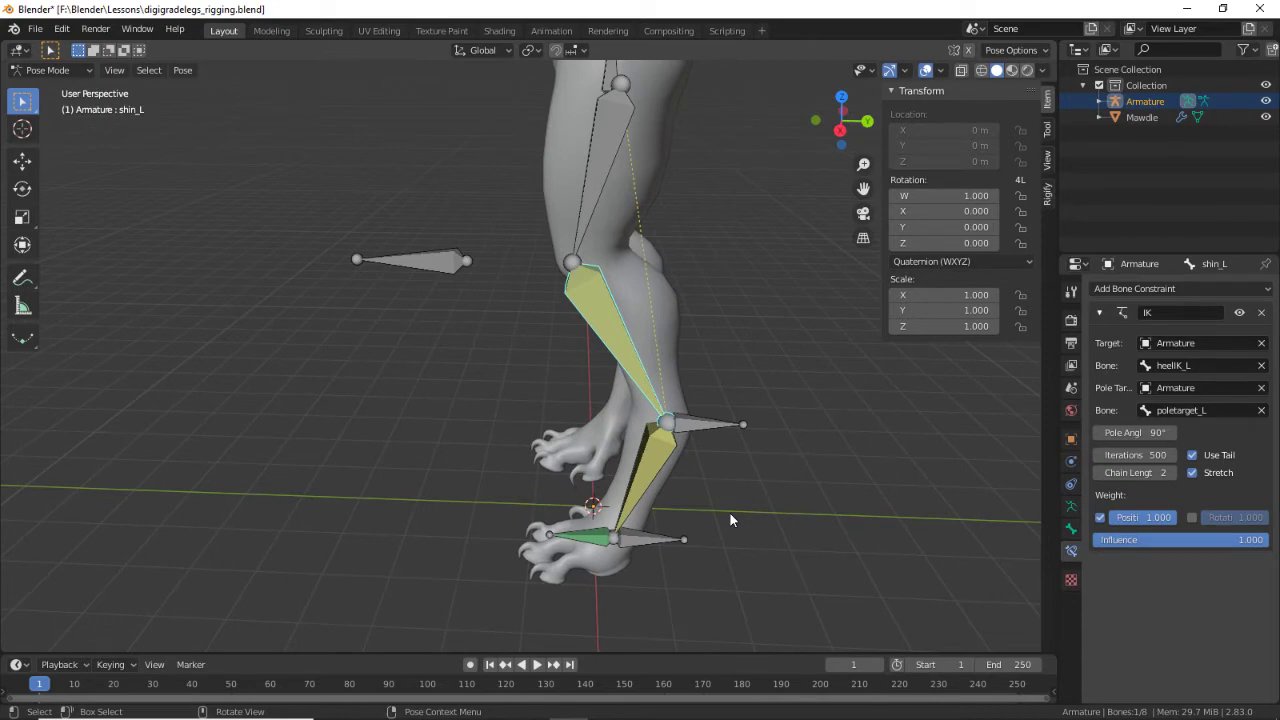
{"action": "middle_click_drag", "start_coordinate": [878, 475], "coordinate": [764, 441]}
{"action": "scroll", "coordinate": [711, 404], "scroll_direction": "down", "scroll_amount": 5}
{"action": "key", "text": "Tab"}
{"action": "key", "text": "a"}
{"action": "left_click", "coordinate": [220, 70]}
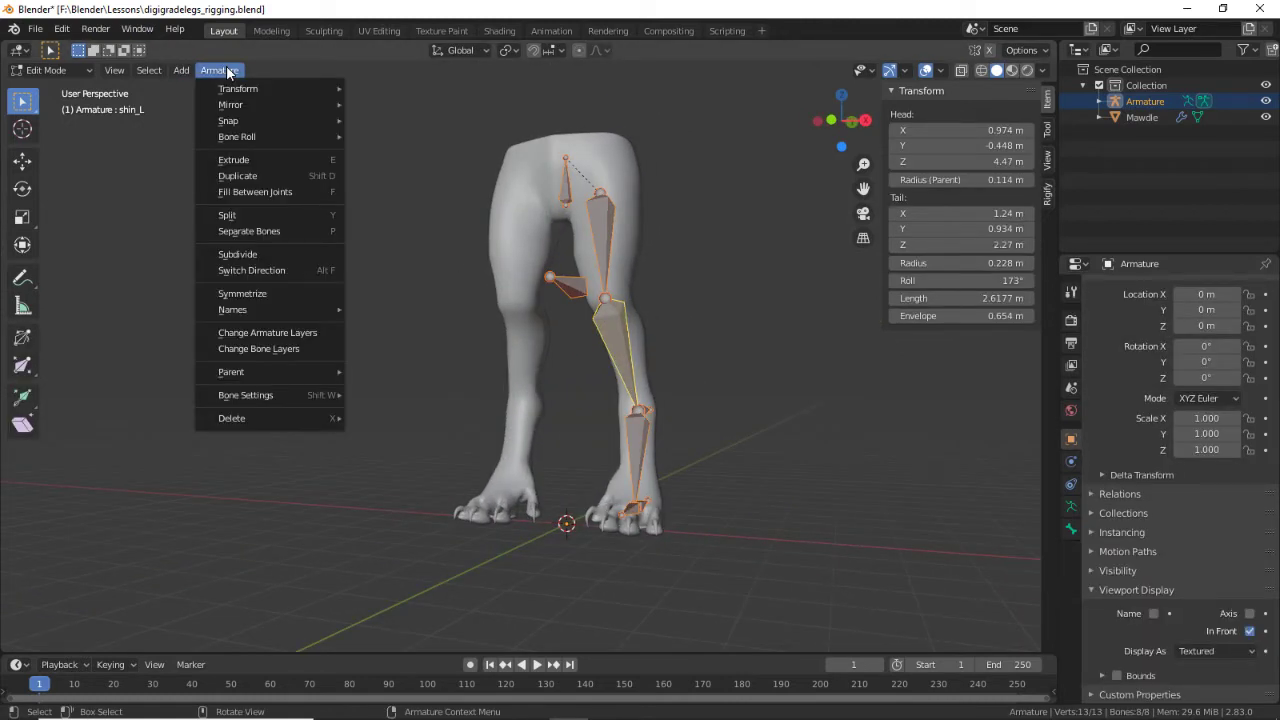
Step: Symmetrize the left-leg bones, then test-move heelIK_L and footIK_L in Pose Mode
{"action": "left_click", "coordinate": [242, 293]}
{"action": "middle_click_drag", "start_coordinate": [309, 171], "coordinate": [641, 383]}
{"action": "key", "text": "Tab"}
{"action": "key", "text": "alt+a"}
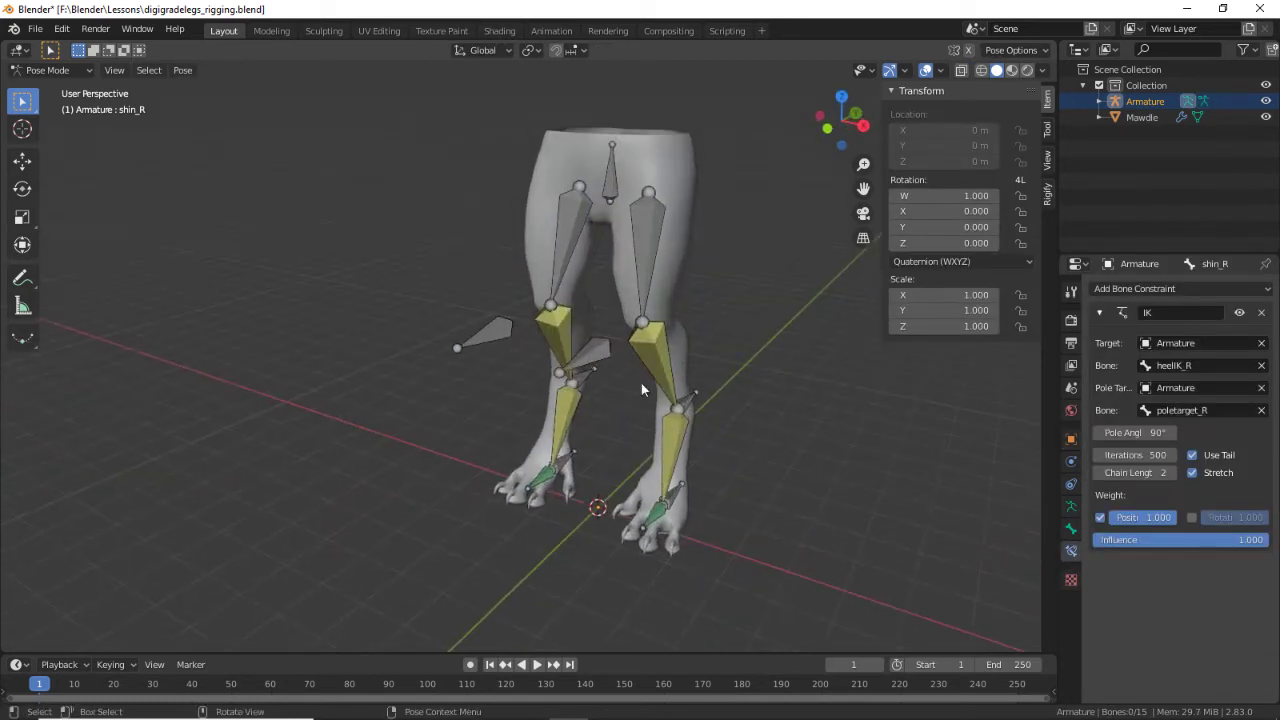
{"action": "left_click", "coordinate": [677, 401]}
{"action": "key", "text": "g"}
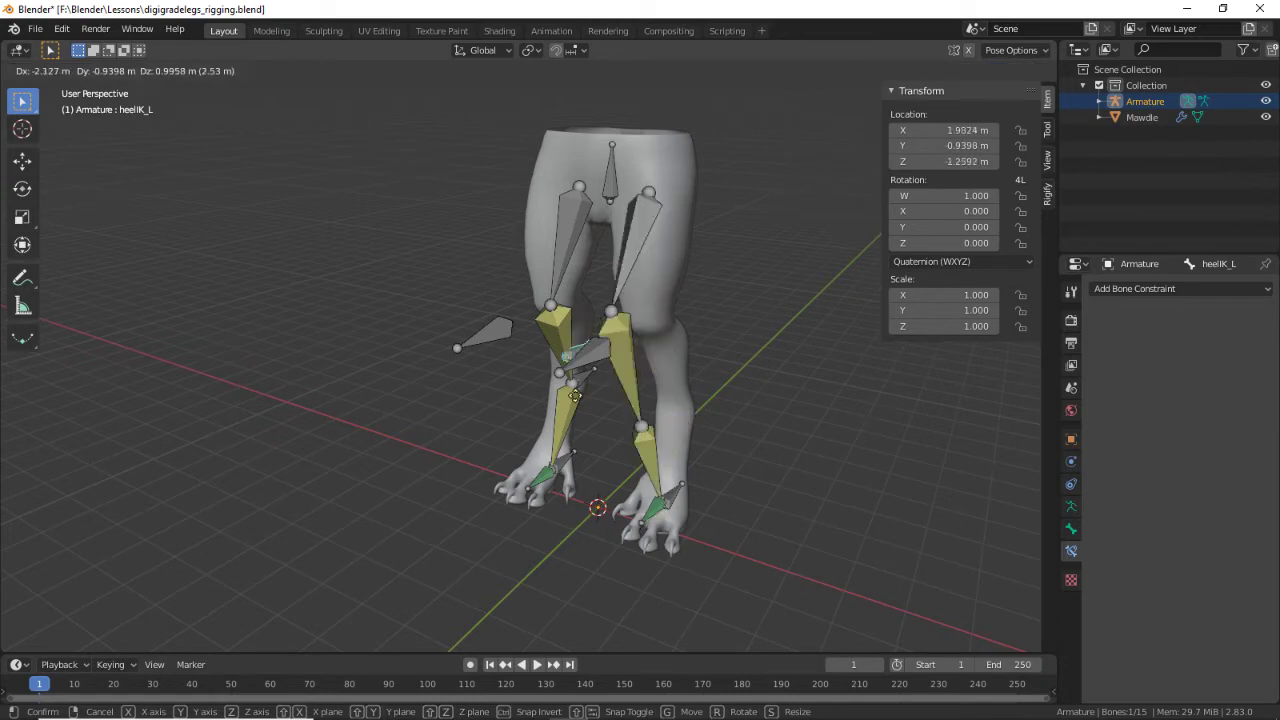
{"action": "right_click", "coordinate": [813, 473]}
{"action": "left_click", "coordinate": [683, 500]}
{"action": "key", "text": "g"}
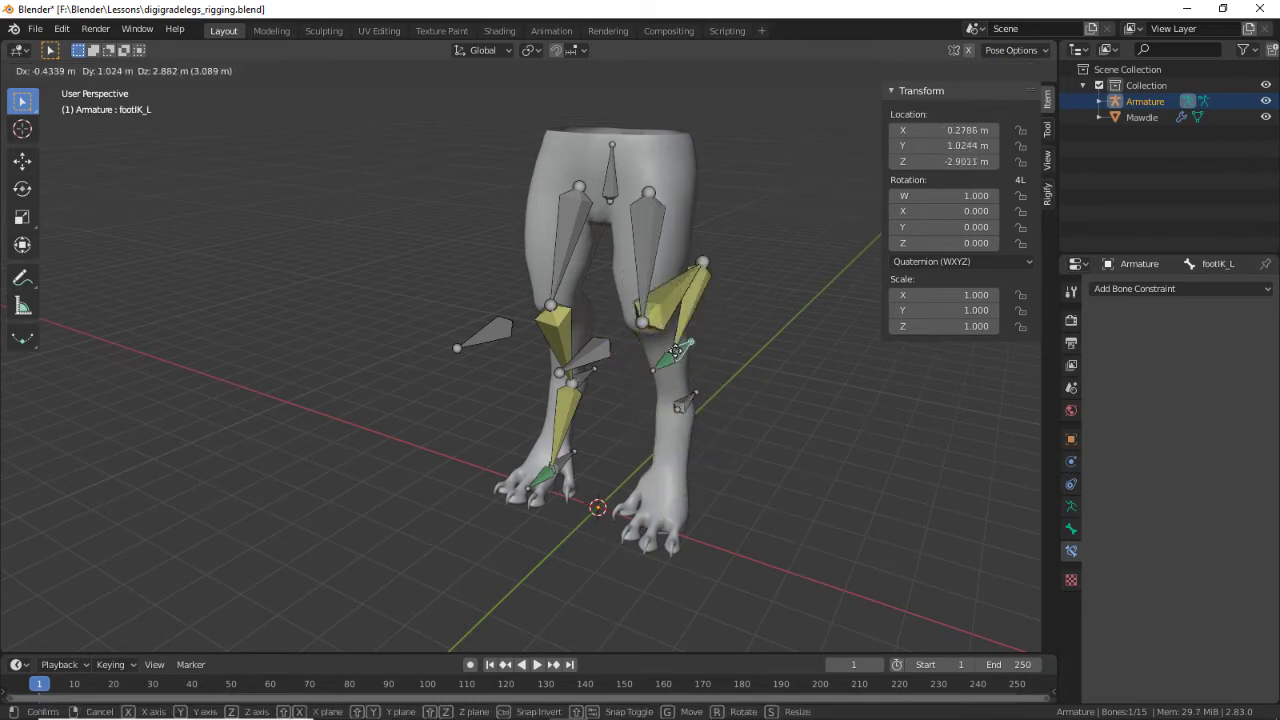
{"action": "right_click", "coordinate": [686, 418]}
Step: In Edit Mode, parent bones with Keep Offset, including the right lower leg
{"action": "mouse_move", "coordinate": [686, 418]}
{"action": "middle_mouse_down"}
{"action": "mouse_move", "coordinate": [637, 461]}
{"action": "mouse_move", "coordinate": [709, 491]}
{"action": "mouse_move", "coordinate": [657, 413]}
{"action": "mouse_move", "coordinate": [674, 458]}
{"action": "mouse_move", "coordinate": [684, 401]}
{"action": "middle_mouse_up"}
{"action": "key", "text": "Tab"}
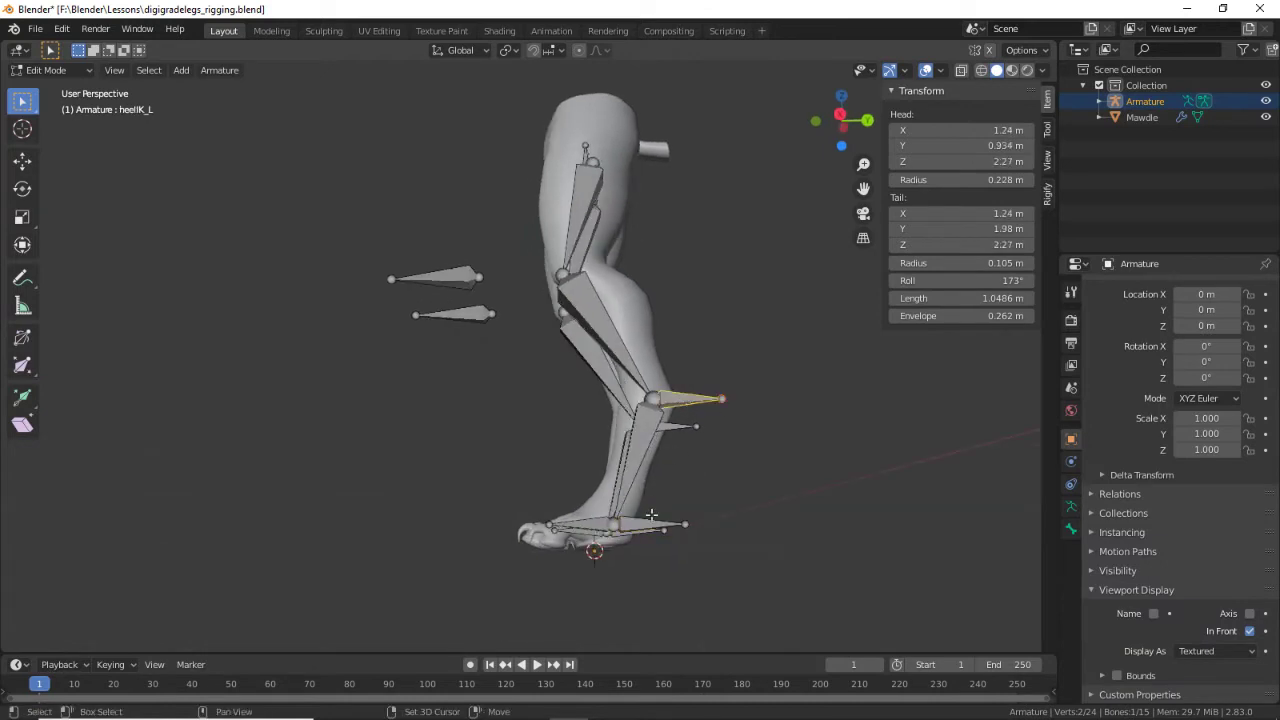
{"action": "middle_click_drag", "start_coordinate": [652, 521], "coordinate": [633, 432]}
{"action": "key", "text": "ctrl+p"}
{"action": "left_click", "coordinate": [670, 494]}
{"action": "left_click", "coordinate": [539, 533]}
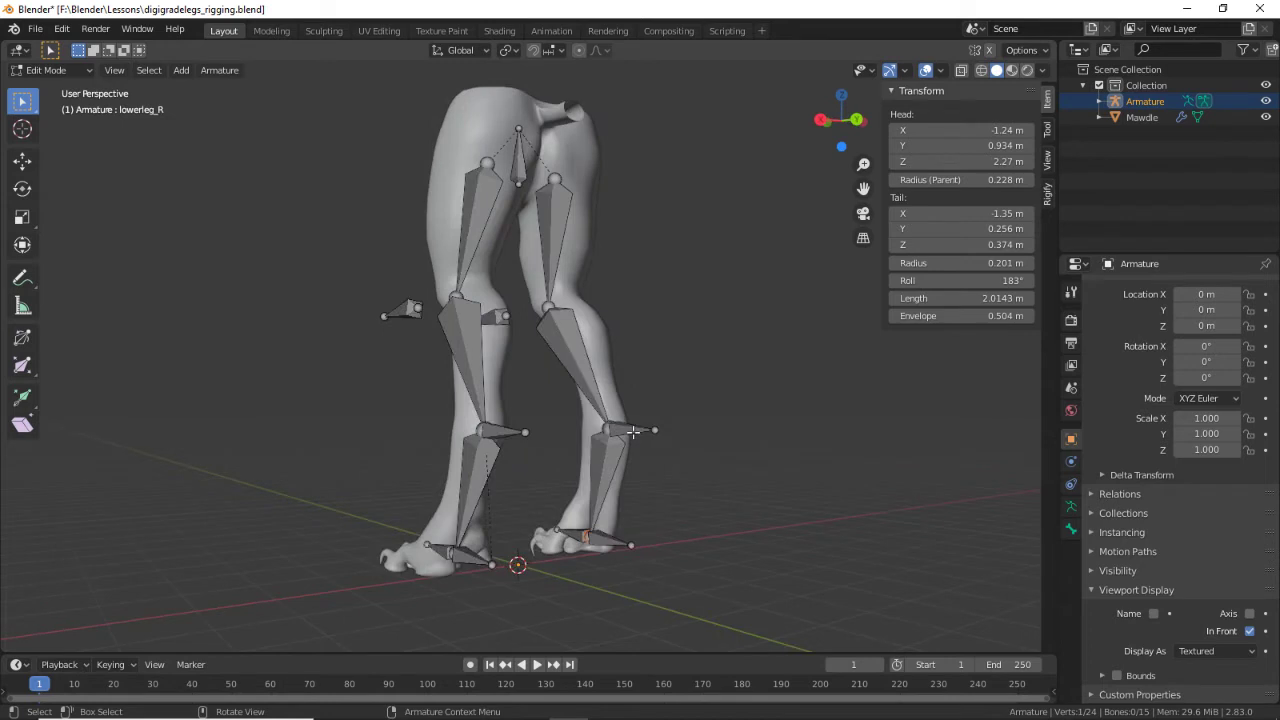
{"action": "key", "text": "ctrl+p"}
{"action": "left_click", "coordinate": [651, 511]}
{"action": "key", "text": "ctrl+Tab"}
{"action": "middle_click_drag", "start_coordinate": [531, 514], "coordinate": [642, 523]}
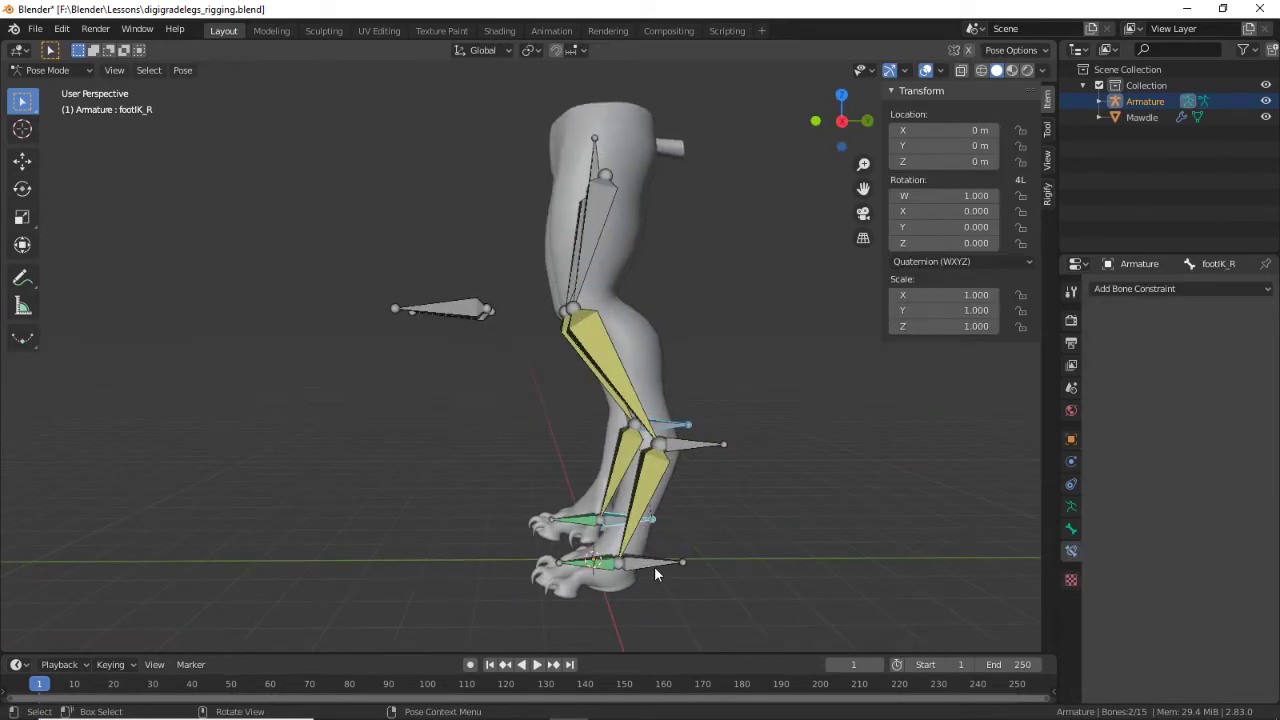
Step: Test-move the foot and heel IK bones again, cancelling each move
{"action": "left_click", "coordinate": [654, 566]}
{"action": "key", "text": "g"}
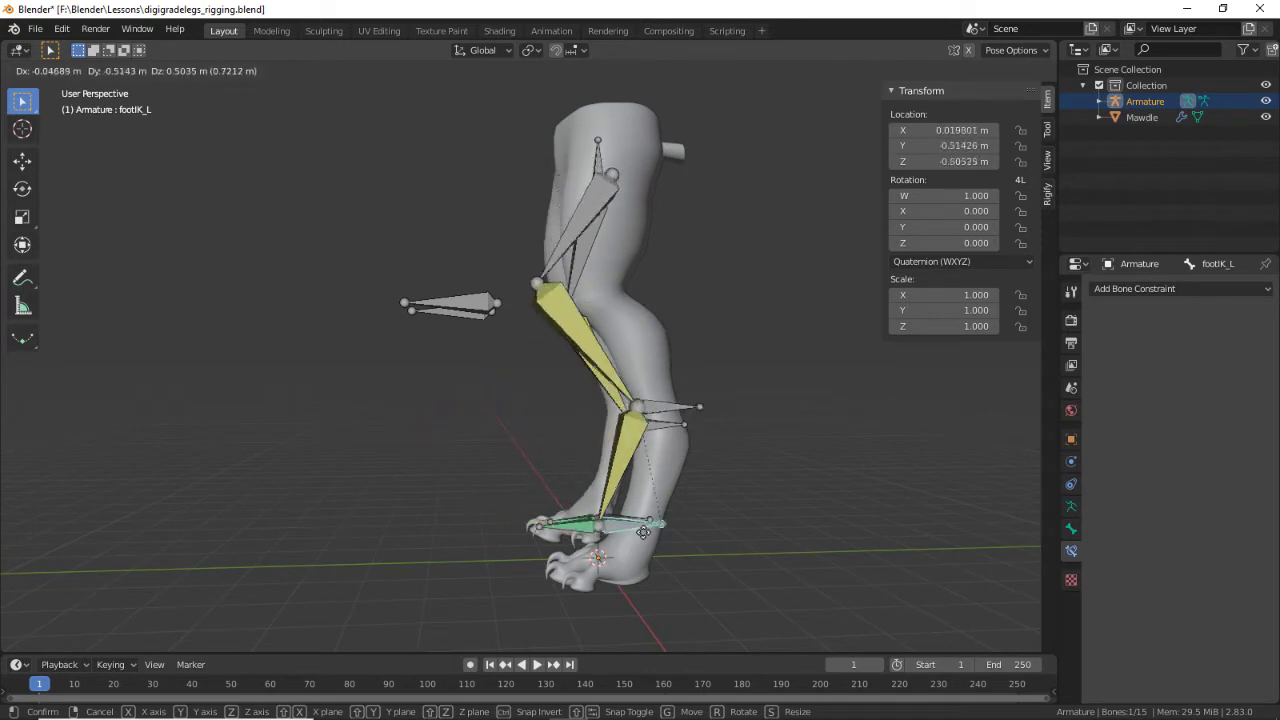
{"action": "right_click", "coordinate": [692, 552]}
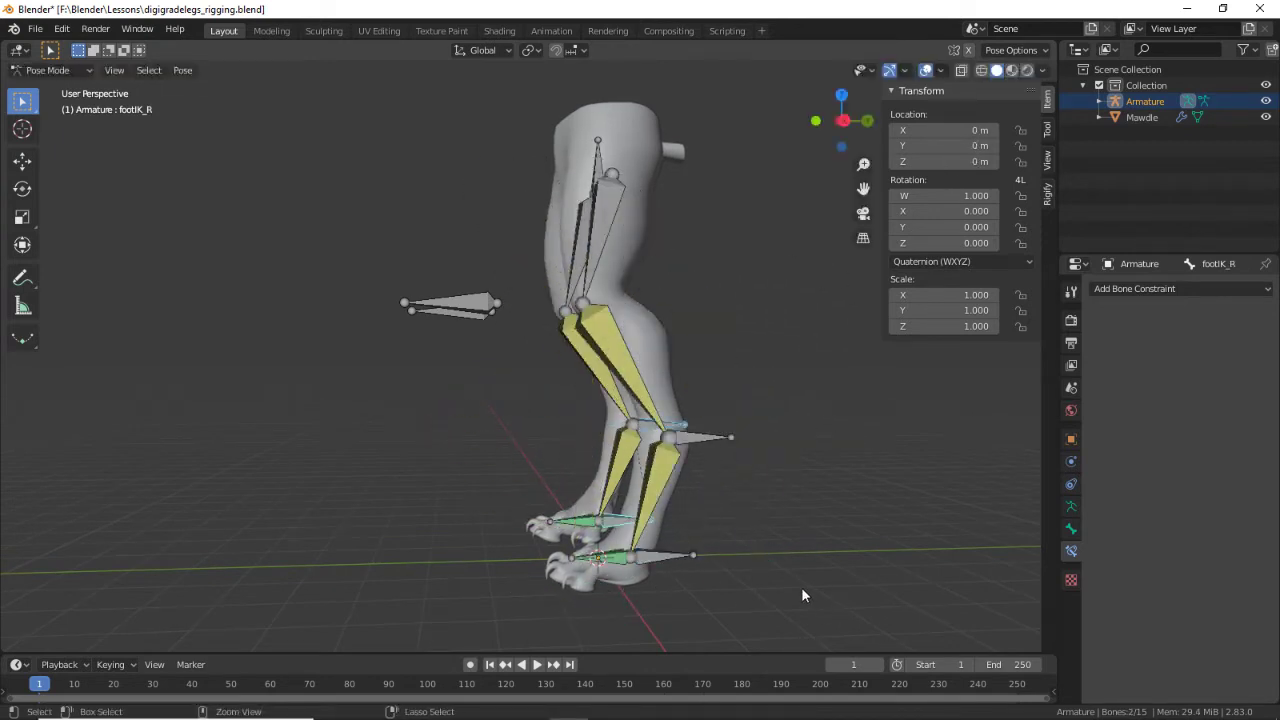
{"action": "key", "text": "Tab"}
{"action": "key", "text": "ctrl+z"}
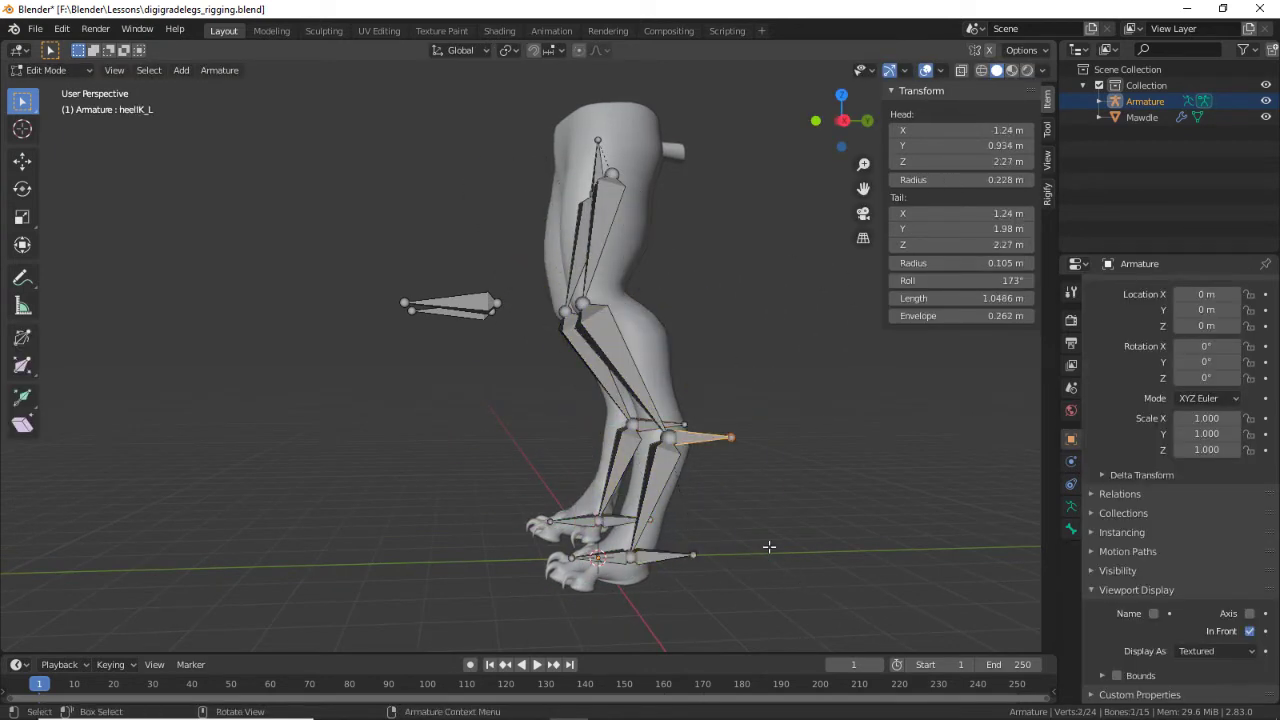
{"action": "middle_click_drag", "start_coordinate": [768, 546], "coordinate": [668, 542]}
{"action": "key", "text": "Tab"}
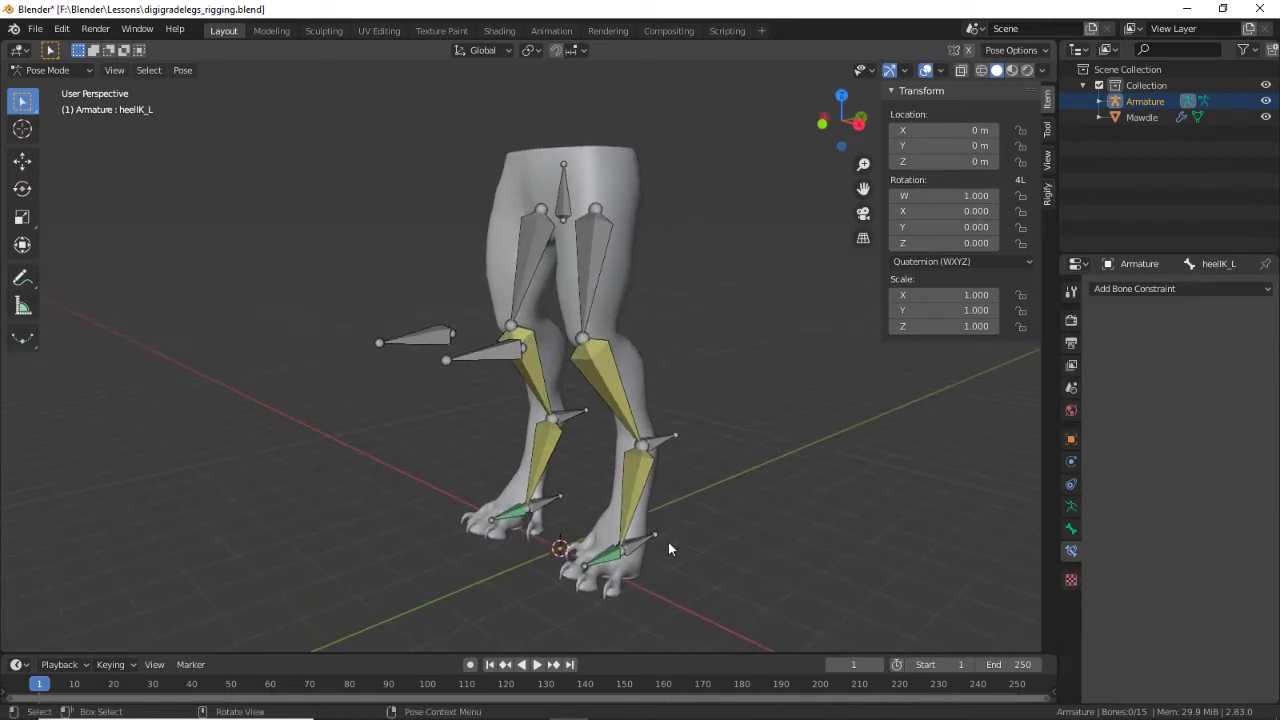
{"action": "key", "text": "g"}
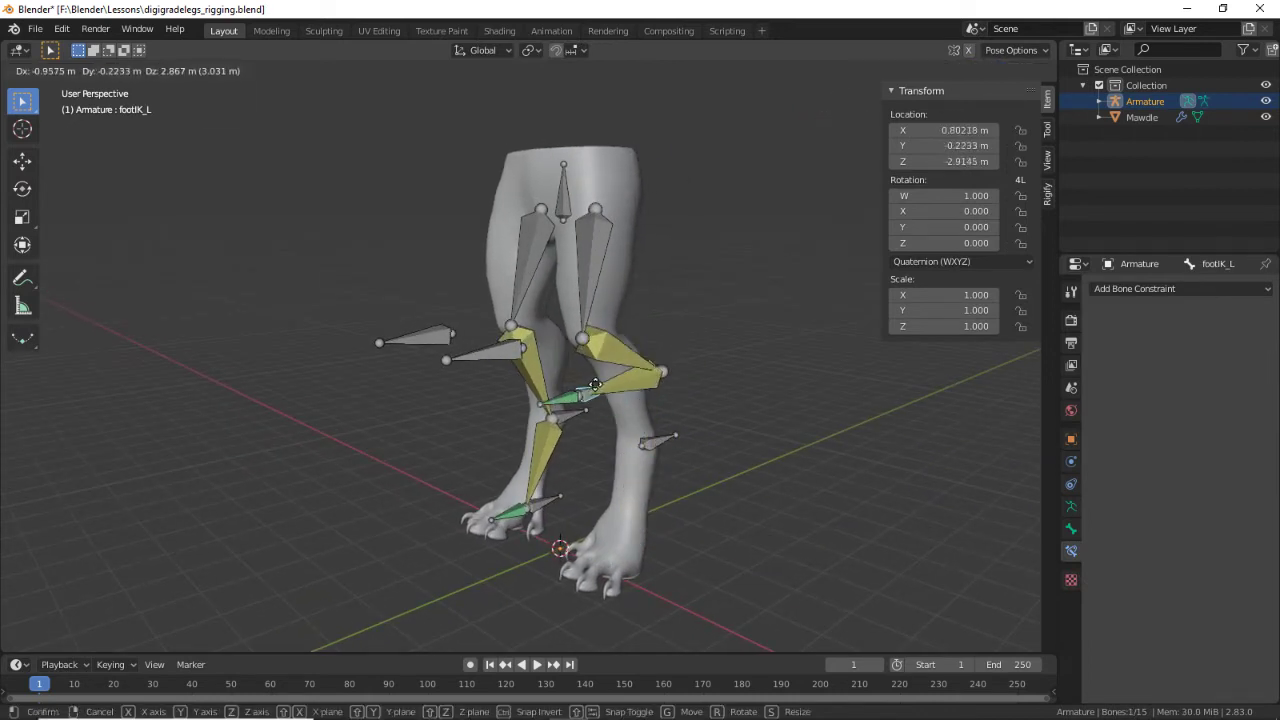
{"action": "right_click", "coordinate": [667, 444]}
{"action": "key", "text": "g"}
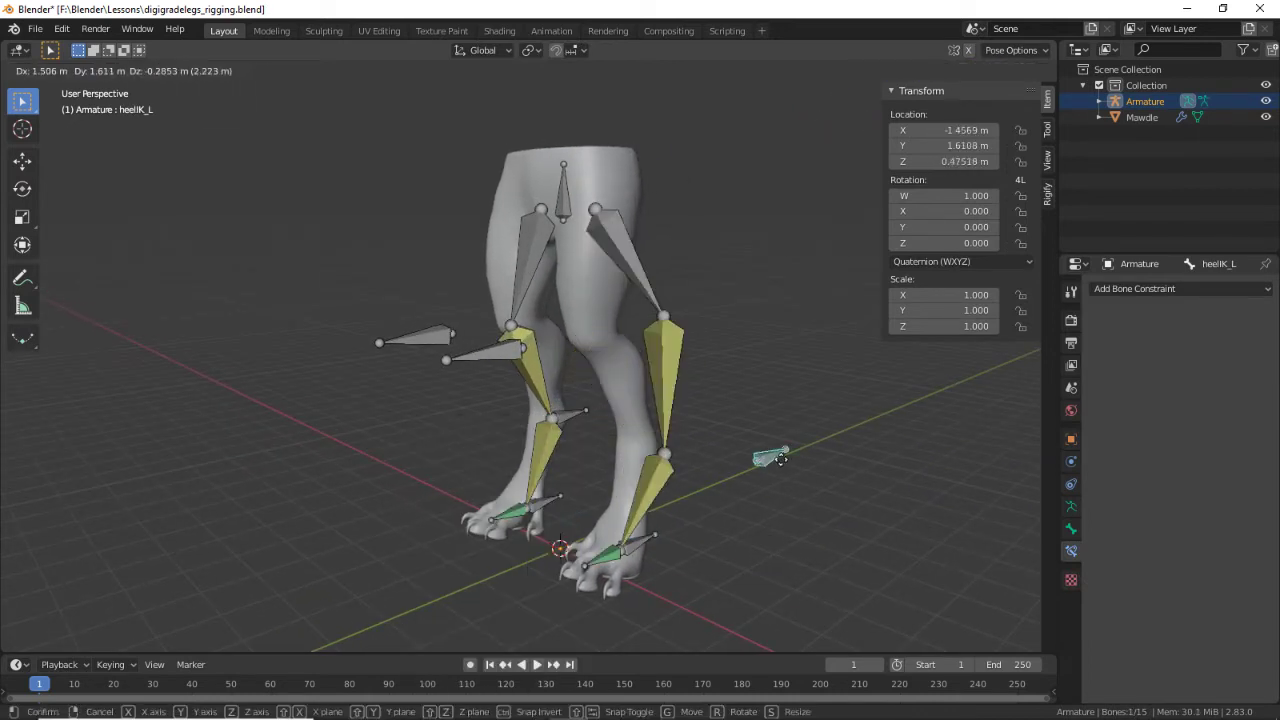
{"action": "right_click", "coordinate": [730, 460]}
Step: Move footIK_L, heelIK_L and poletarget_L, then undo back to the rest pose
{"action": "left_click", "coordinate": [650, 545]}
{"action": "key", "text": "g"}
{"action": "left_click", "coordinate": [610, 397]}
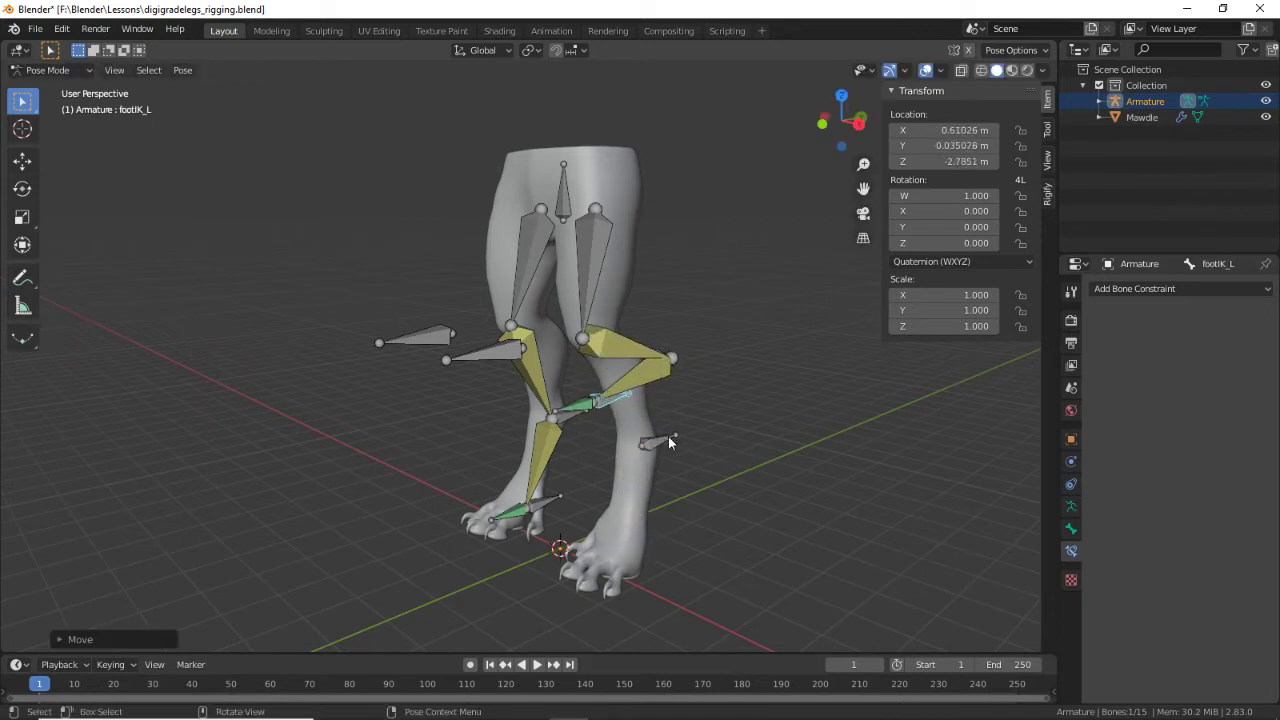
{"action": "left_click", "coordinate": [668, 437]}
{"action": "key", "text": "g"}
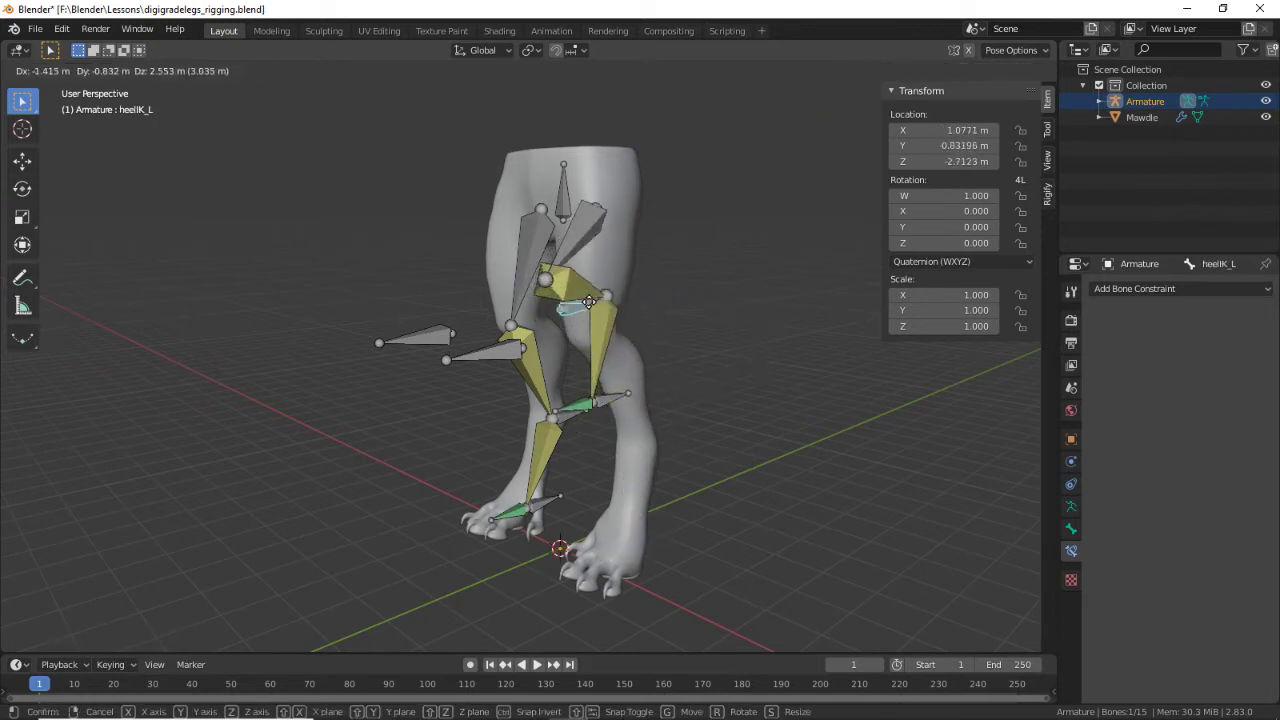
{"action": "left_click", "coordinate": [565, 302]}
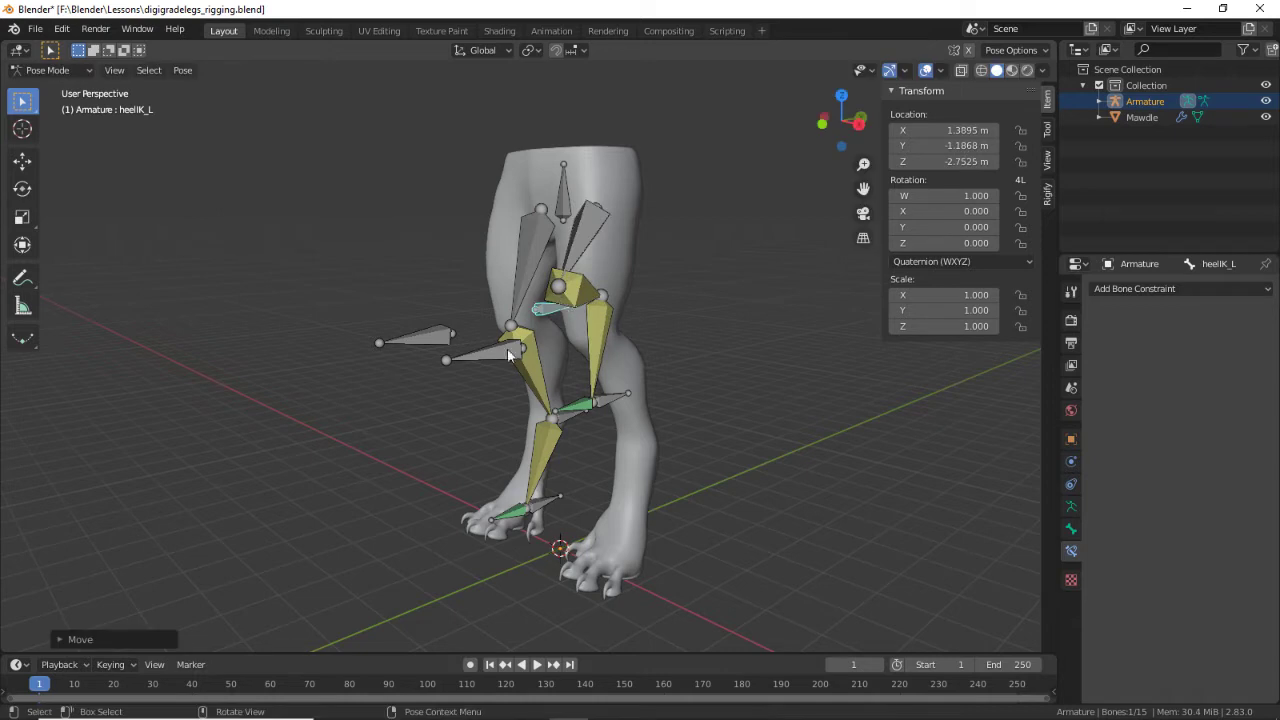
{"action": "left_click", "coordinate": [495, 352]}
{"action": "key", "text": "g"}
{"action": "right_click", "coordinate": [654, 385]}
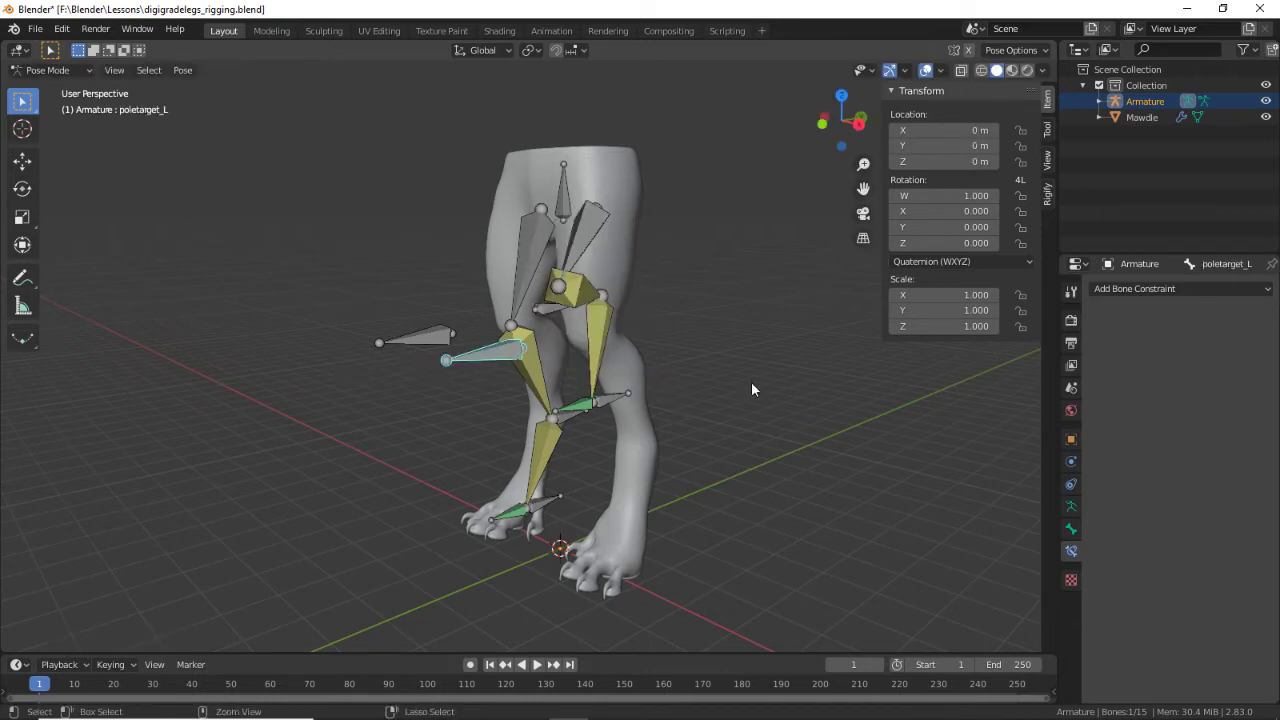
{"action": "key", "text": "ctrl+z"}
{"action": "key", "text": "ctrl+z"}
{"action": "key", "text": "ctrl+z"}
{"action": "key", "text": "ctrl+z"}
{"action": "middle_click_drag", "start_coordinate": [758, 482], "coordinate": [693, 472]}
{"action": "key", "text": "ctrl+z"}
{"action": "middle_click_drag", "start_coordinate": [721, 516], "coordinate": [695, 460]}
Step: In Object Mode, parent the Mawdle leg mesh to the Armature With Automatic Weights
{"action": "left_click", "coordinate": [50, 70]}
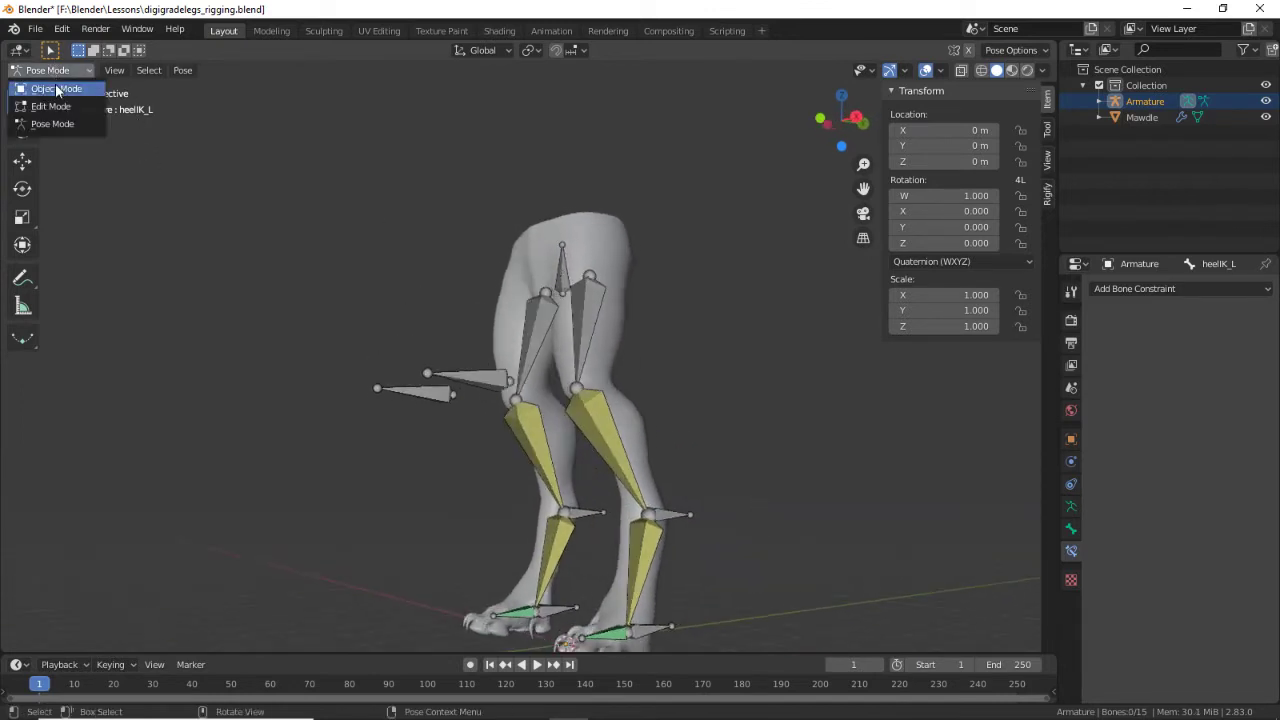
{"action": "left_click", "coordinate": [55, 87]}
{"action": "middle_click_drag", "start_coordinate": [300, 200], "coordinate": [430, 229]}
{"action": "left_click", "coordinate": [517, 271]}
{"action": "left_click", "coordinate": [597, 323], "text": "shift"}
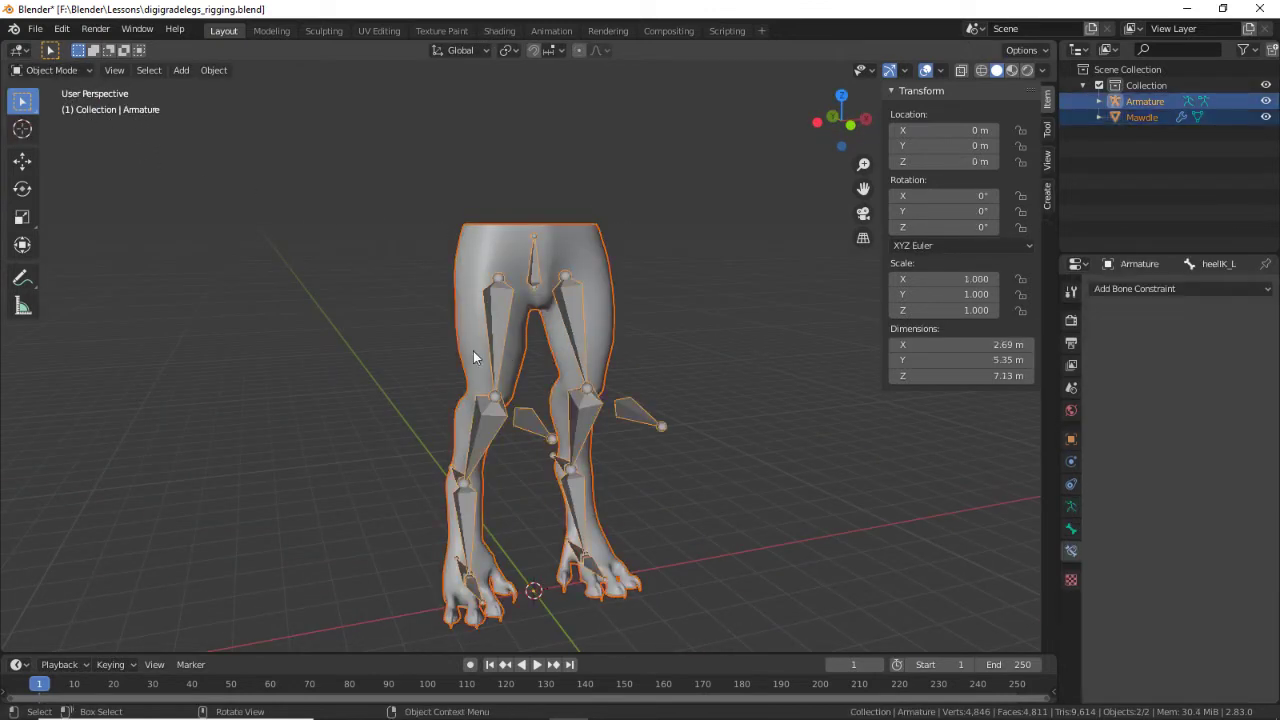
{"action": "key", "text": "ctrl+p"}
{"action": "left_click", "coordinate": [414, 334]}
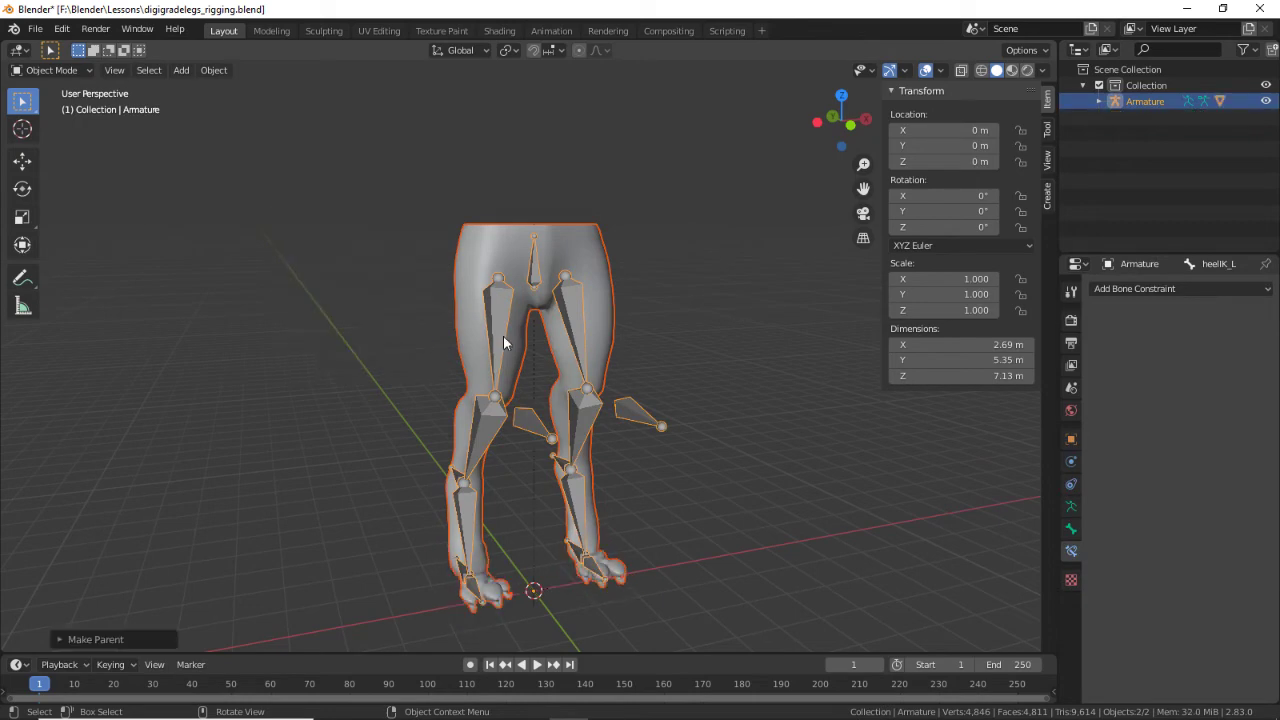
Step: Inspect the feet, then select the Armature and open the mode list to return to Pose Mode
{"action": "middle_click_drag", "start_coordinate": [508, 344], "coordinate": [707, 502]}
{"action": "scroll", "coordinate": [687, 579], "scroll_direction": "up", "scroll_amount": 5}
{"action": "middle_click_drag", "start_coordinate": [650, 378], "coordinate": [597, 460]}
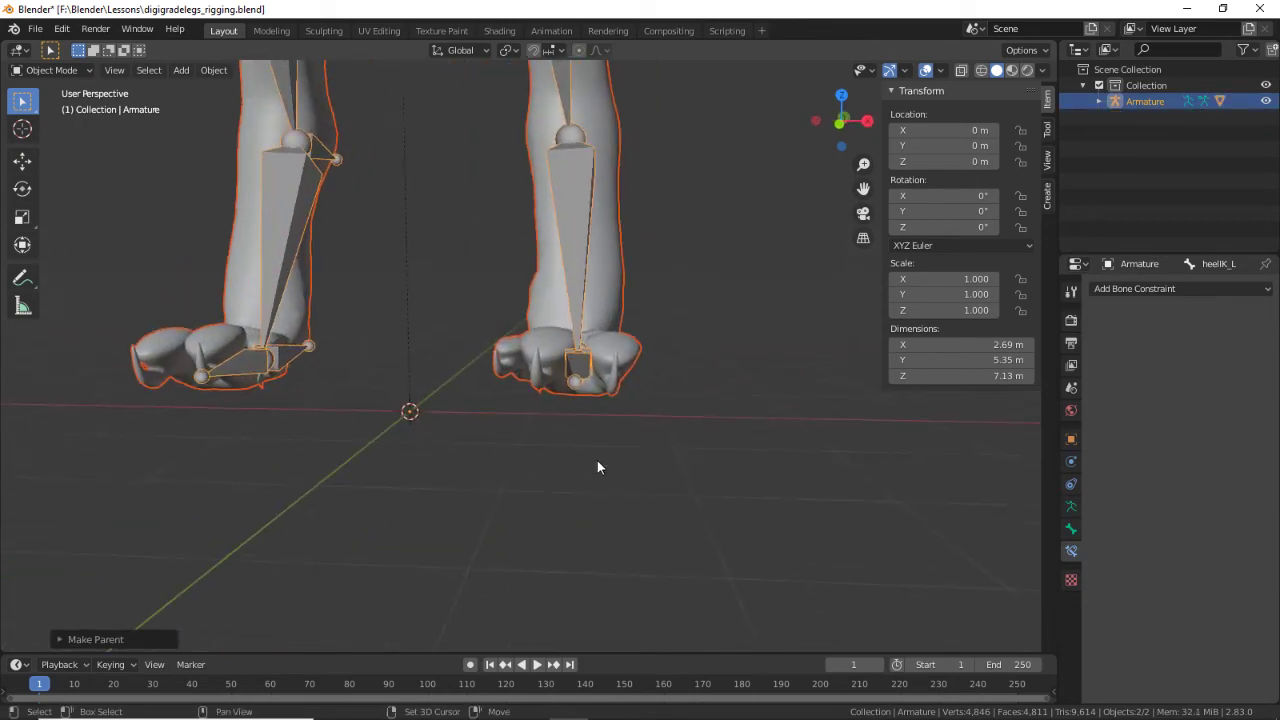
{"action": "scroll", "coordinate": [688, 405], "scroll_direction": "up", "scroll_amount": 3}
{"action": "left_click", "coordinate": [635, 341]}
{"action": "middle_click_drag", "start_coordinate": [662, 335], "coordinate": [635, 362]}
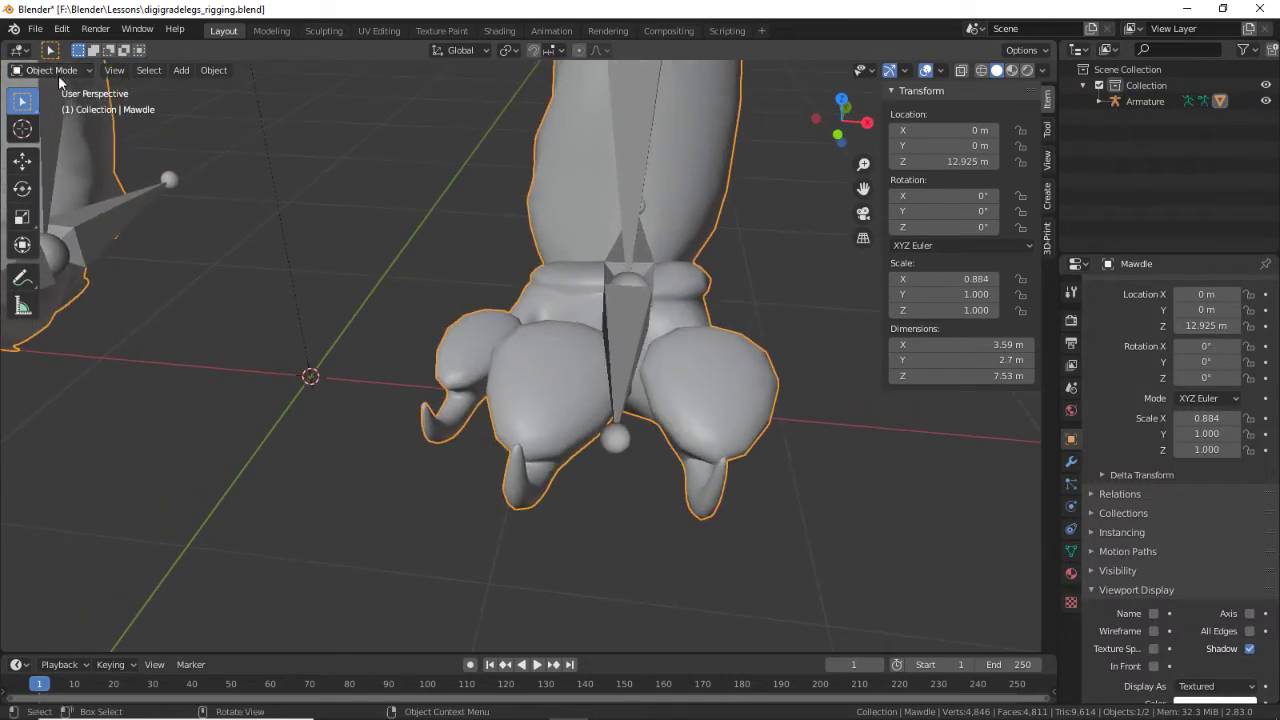
{"action": "left_click", "coordinate": [58, 75]}
{"action": "left_click", "coordinate": [616, 318]}
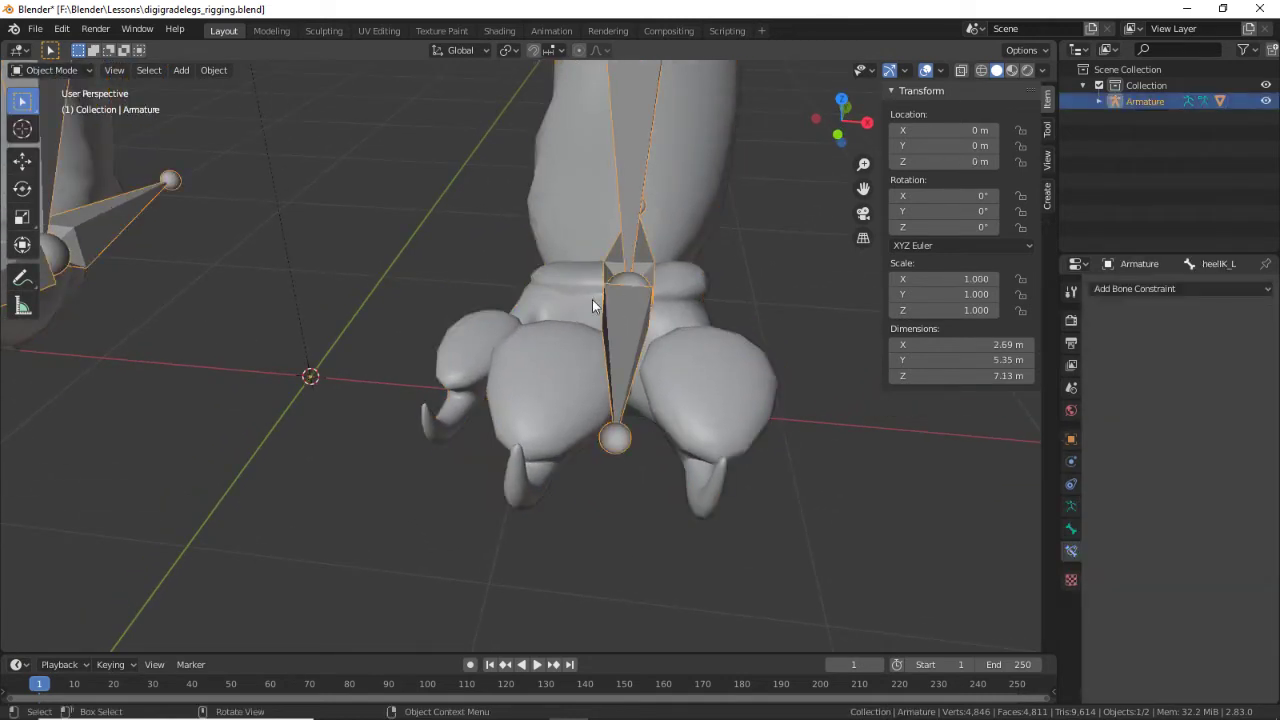
{"action": "left_click", "coordinate": [52, 72]}
Step: In Pose Mode, set foot_L's Copy Rotation owner and target spaces to Local Space
{"action": "left_click", "coordinate": [52, 123]}
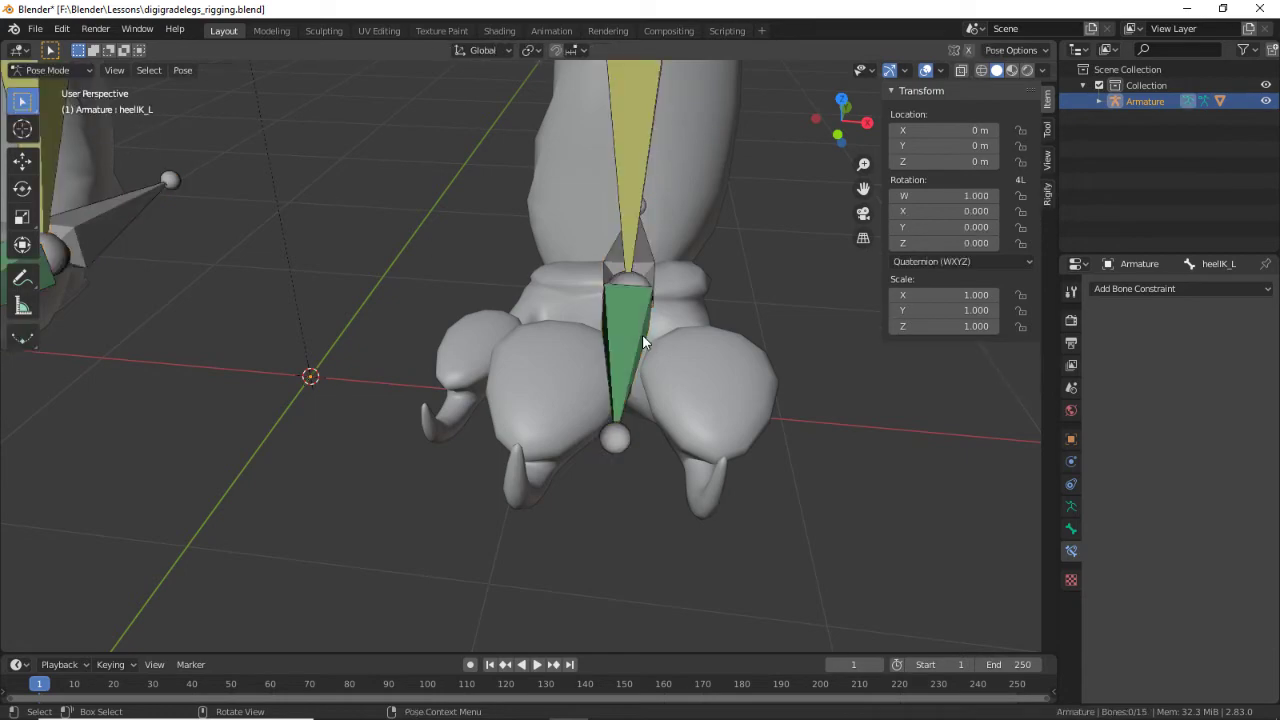
{"action": "left_click", "coordinate": [642, 334]}
{"action": "middle_click_drag", "start_coordinate": [690, 370], "coordinate": [707, 474]}
{"action": "left_click", "coordinate": [1179, 474]}
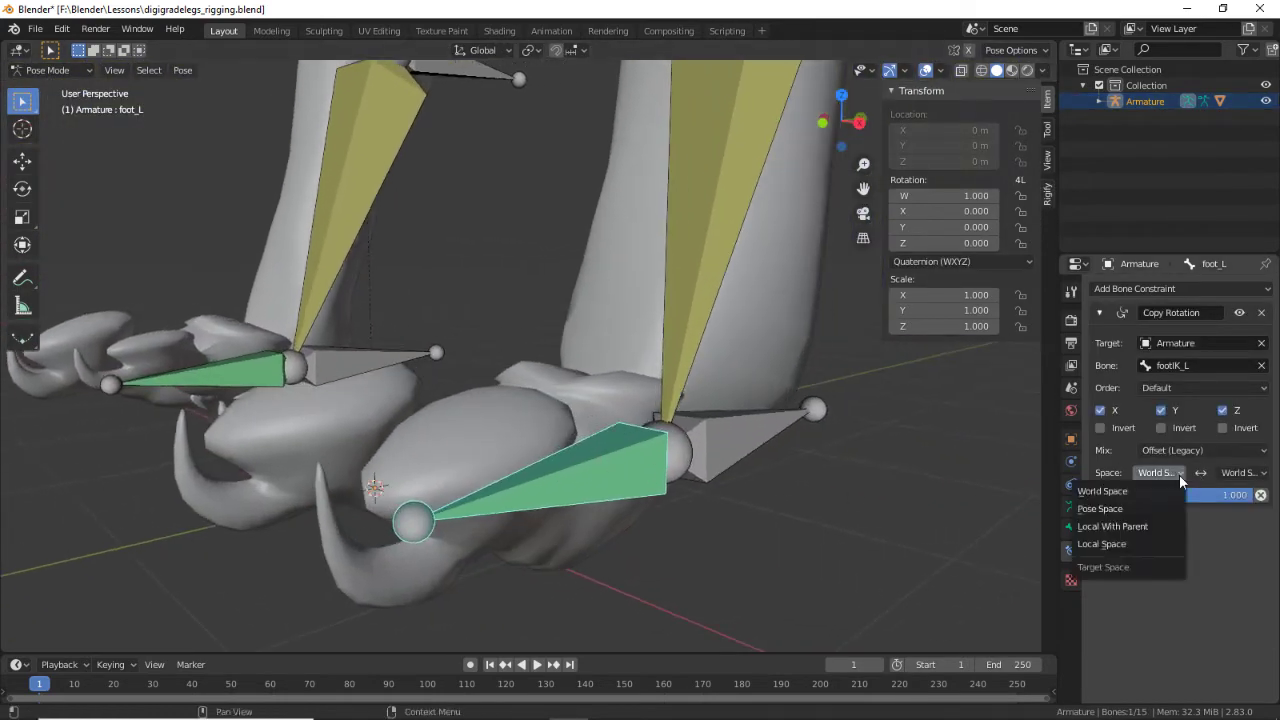
{"action": "left_click", "coordinate": [1110, 543]}
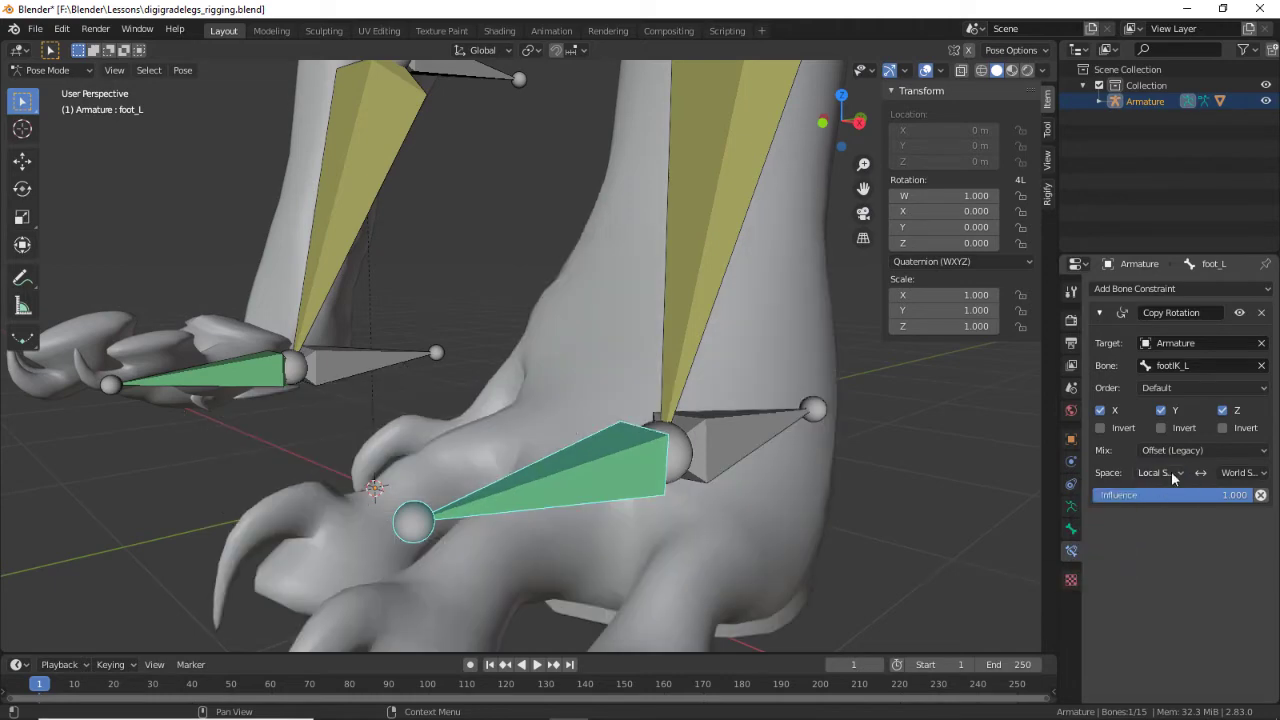
{"action": "middle_click_drag", "start_coordinate": [1000, 470], "coordinate": [1130, 478]}
{"action": "left_click", "coordinate": [1238, 473]}
{"action": "left_click", "coordinate": [1185, 543]}
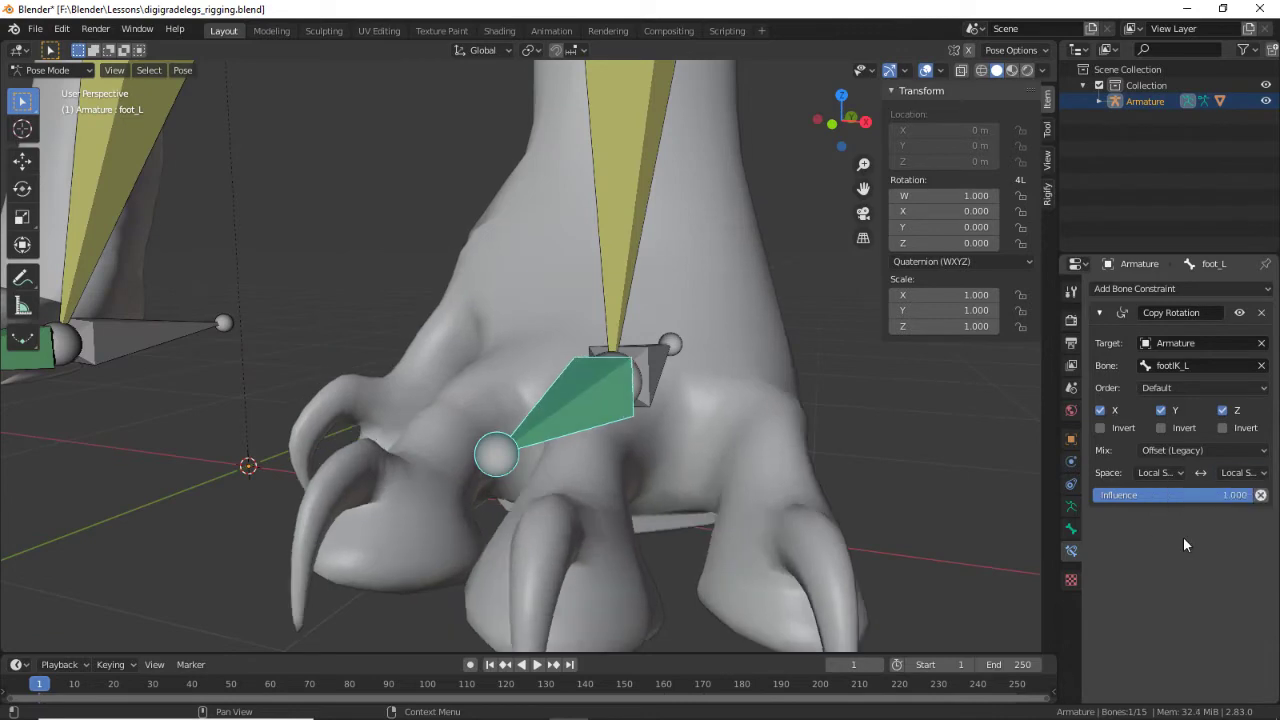
Step: Test-rotate the footIK_L control bone with free trackball rotation to check the foot
{"action": "middle_click_drag", "start_coordinate": [420, 450], "coordinate": [702, 310]}
{"action": "left_click", "coordinate": [702, 310]}
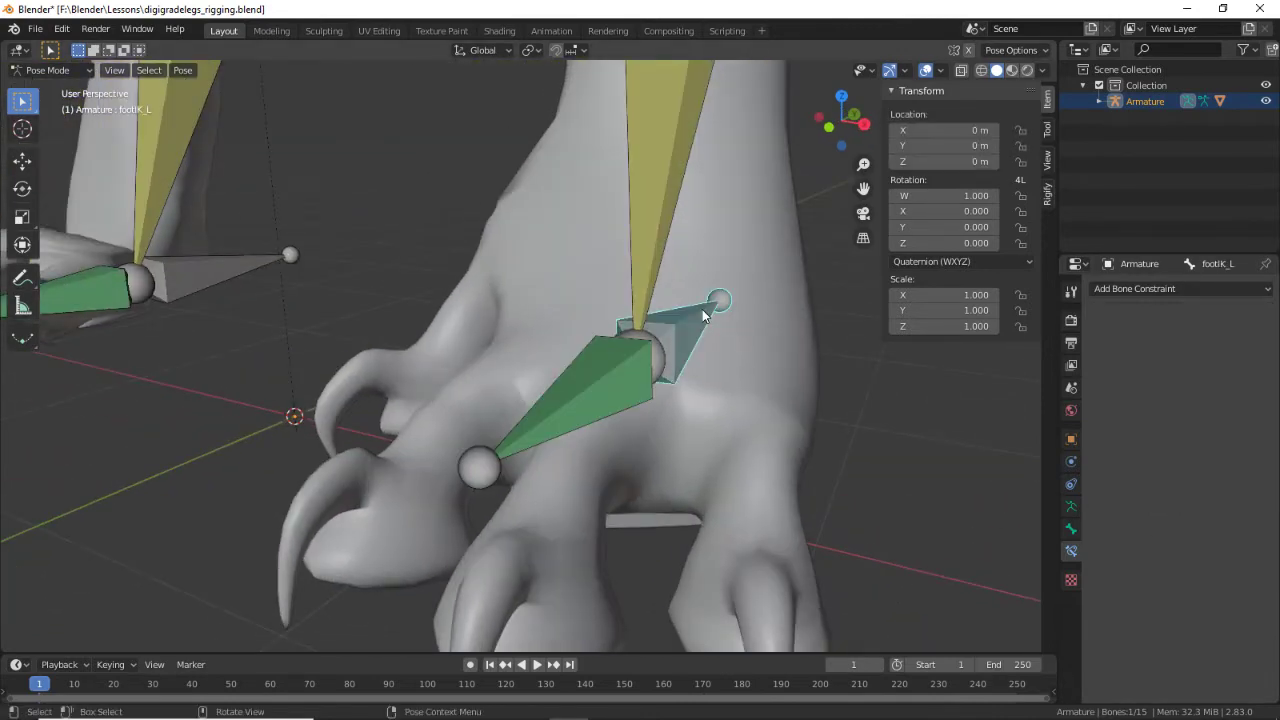
{"action": "key", "text": "r"}
{"action": "key", "text": "r"}
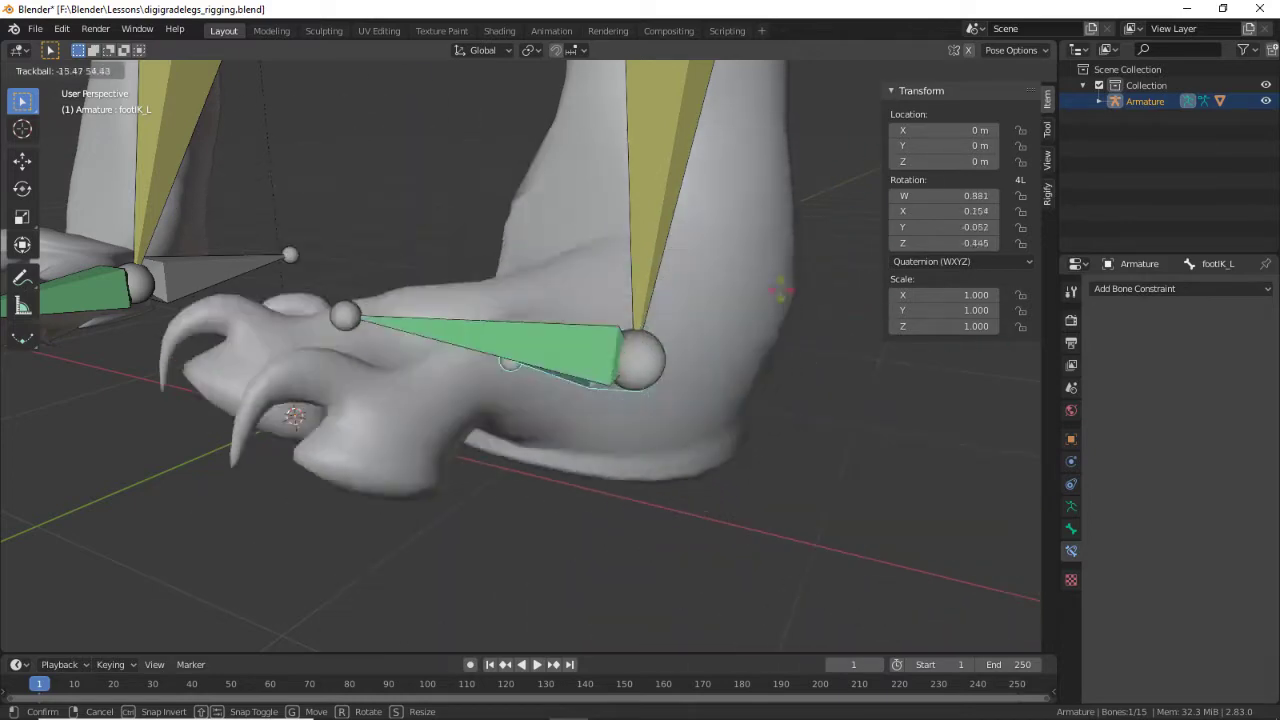
{"action": "key", "text": "Escape"}
{"action": "key", "text": "r"}
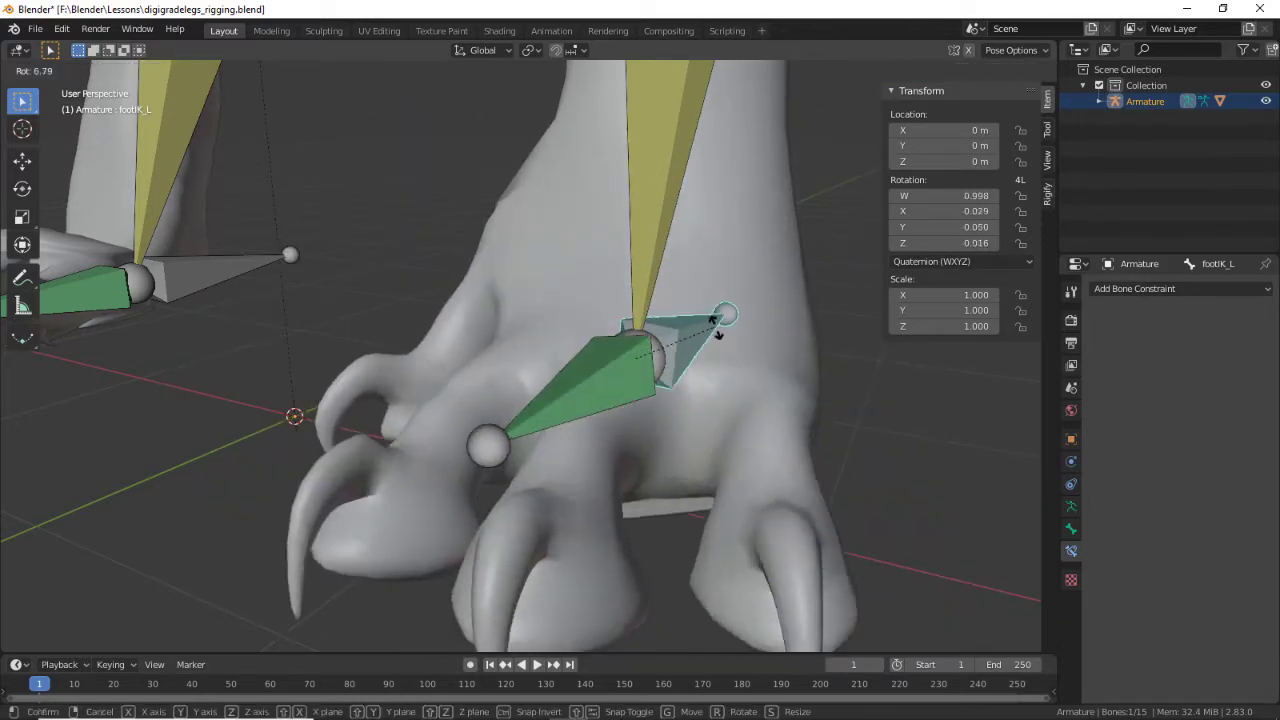
{"action": "key", "text": "r"}
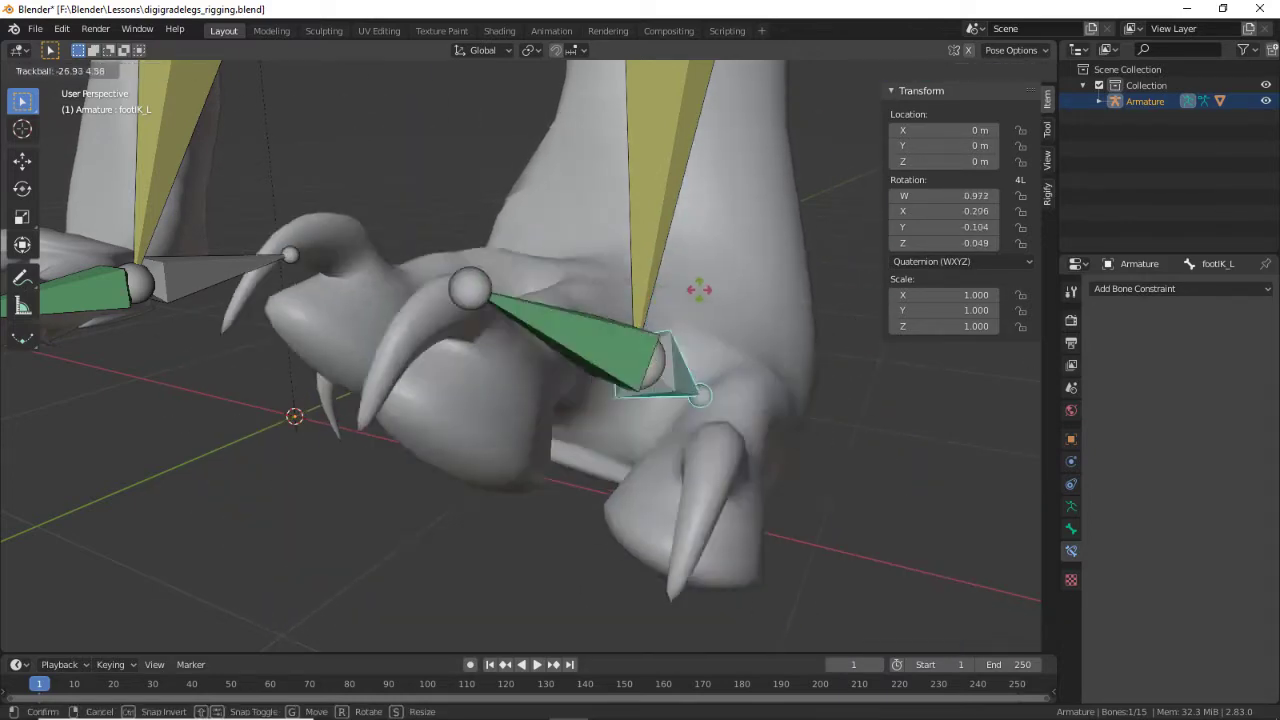
{"action": "left_click", "coordinate": [775, 293]}
{"action": "middle_click_drag", "start_coordinate": [775, 293], "coordinate": [728, 397]}
Step: Invert Y and Z on foot_L's Copy Rotation constraint, leaving X uninverted
{"action": "left_click", "coordinate": [594, 325], "text": "shift"}
{"action": "key", "text": "ctrl+shift+c"}
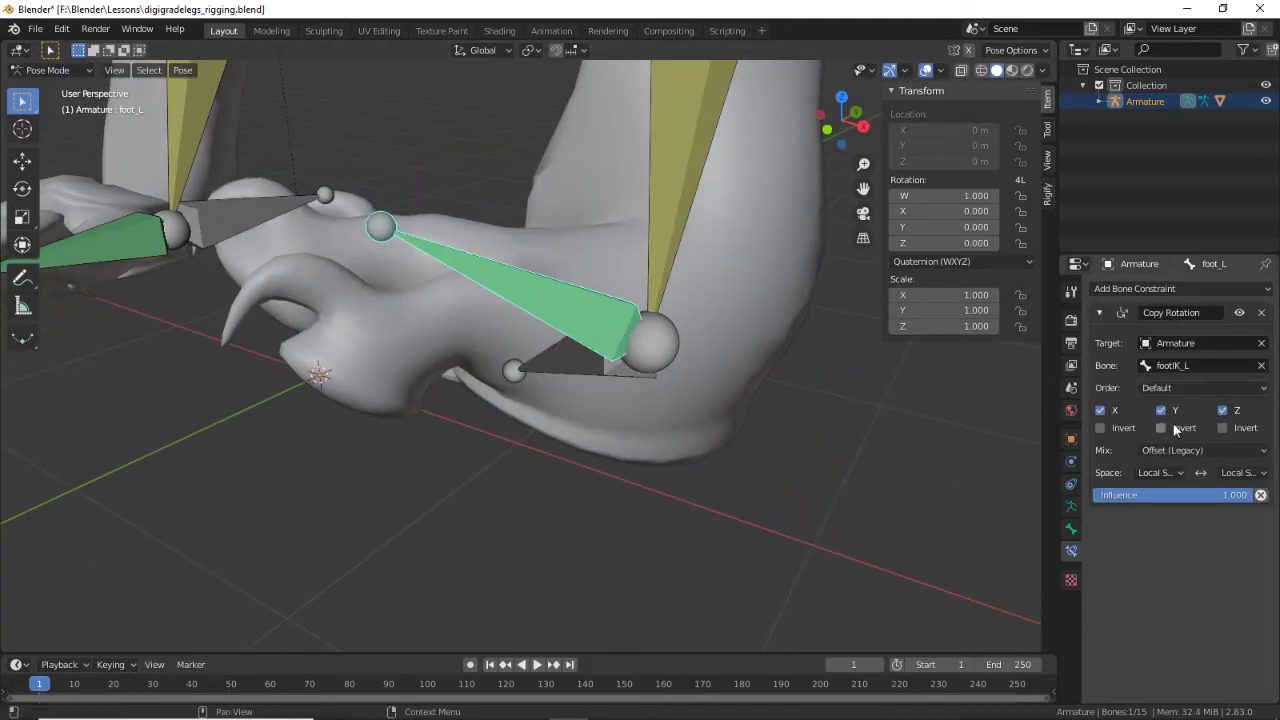
{"action": "left_click", "coordinate": [1220, 428]}
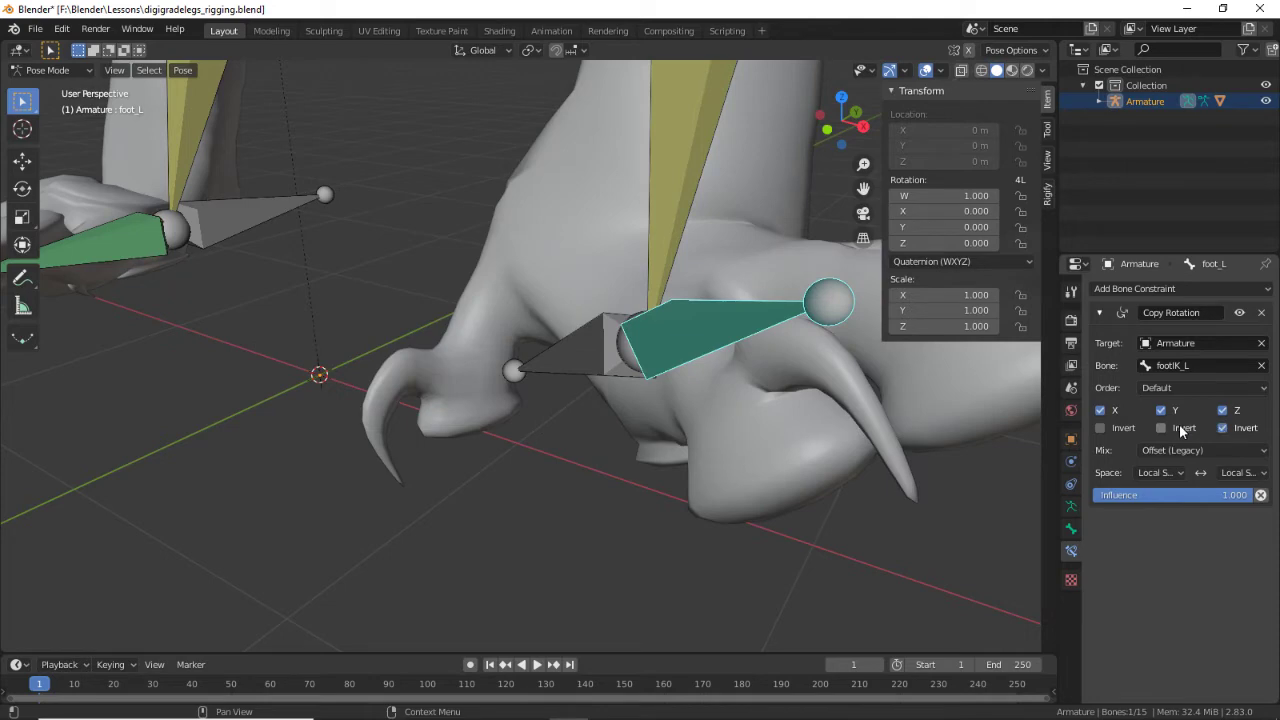
{"action": "left_click", "coordinate": [1181, 430]}
{"action": "middle_click_drag", "start_coordinate": [948, 422], "coordinate": [600, 400]}
{"action": "left_click", "coordinate": [1101, 428]}
{"action": "left_click", "coordinate": [1101, 428]}
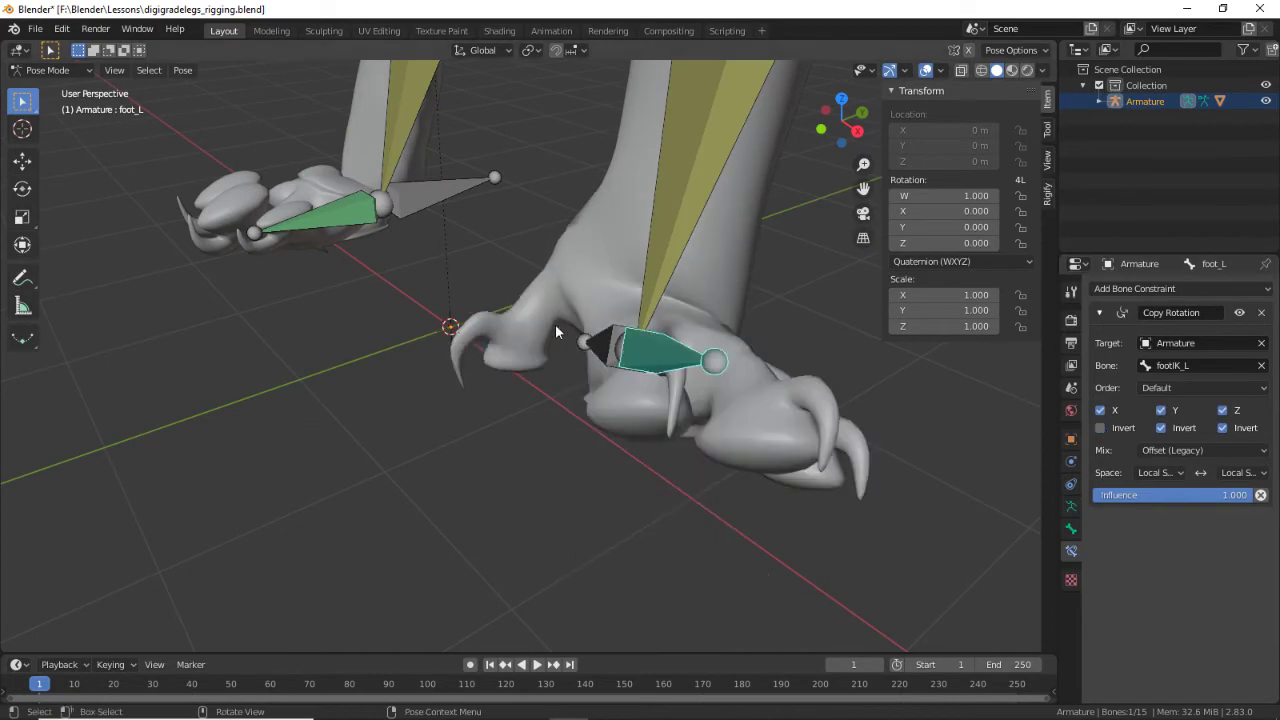
{"action": "middle_click_drag", "start_coordinate": [555, 324], "coordinate": [719, 407]}
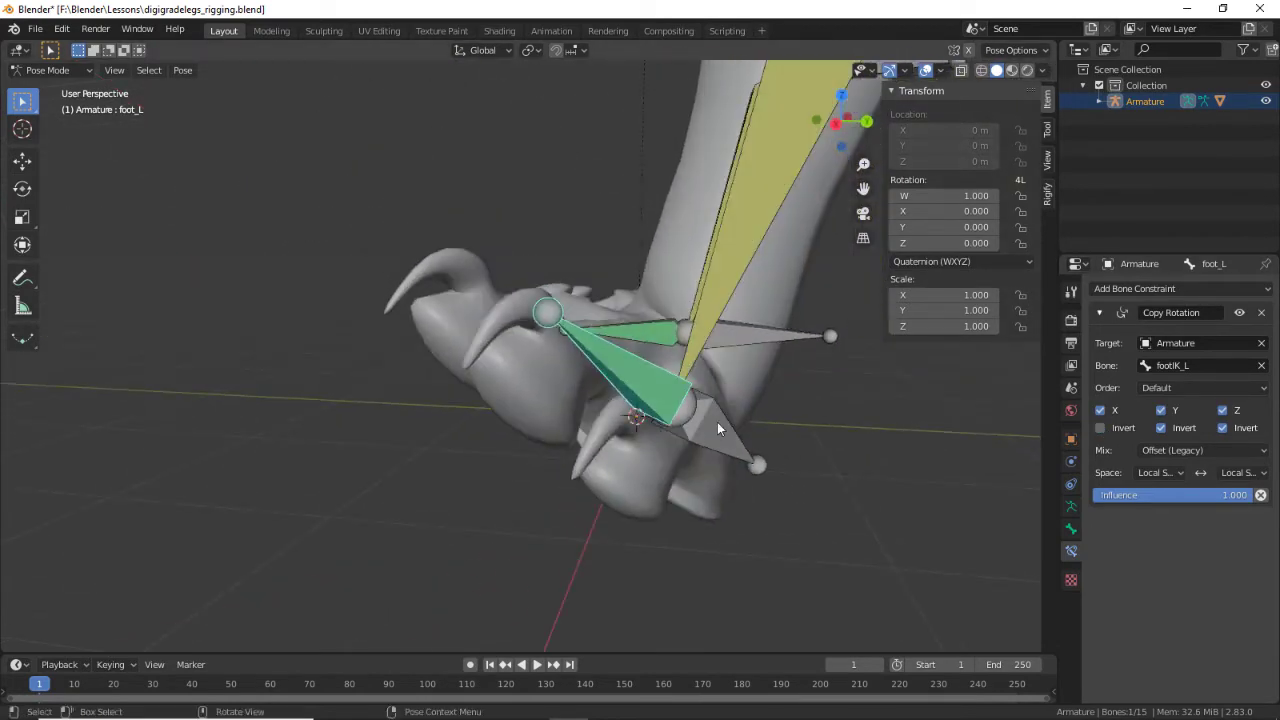
Step: Reset footIK_L's rotation to rest (1, 0, 0, 0), then select foot_R
{"action": "left_click", "coordinate": [717, 428]}
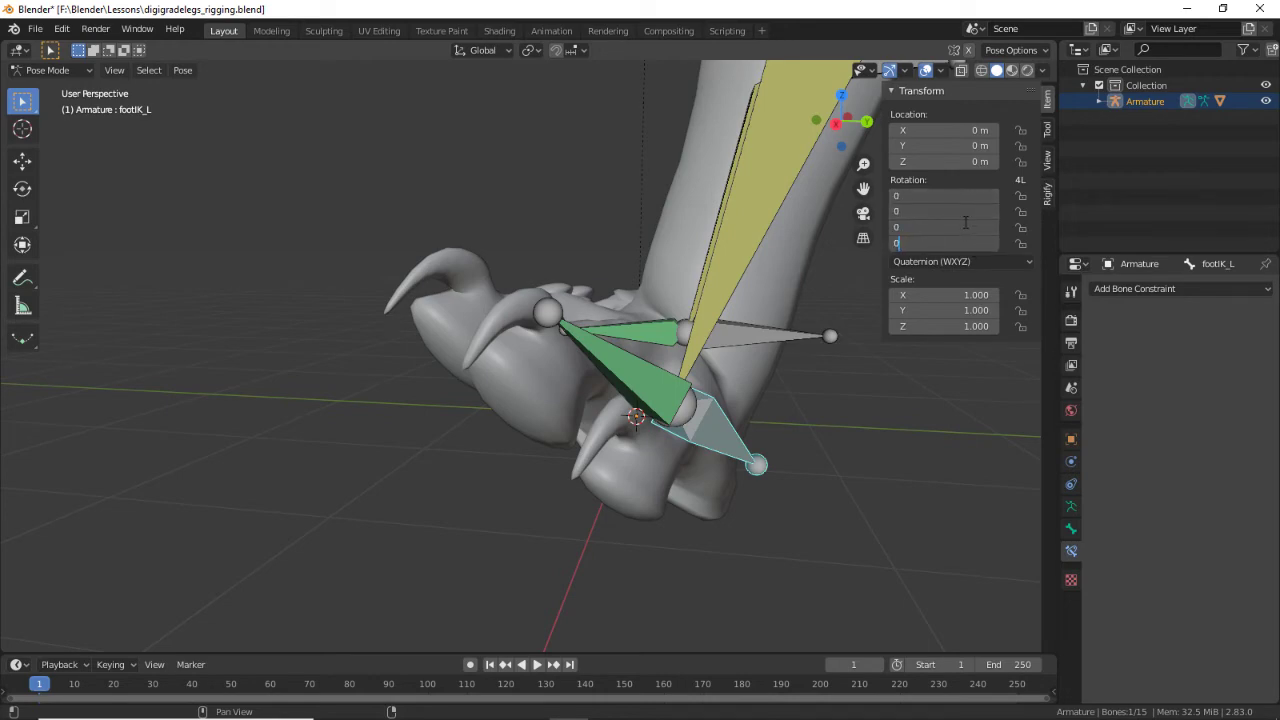
{"action": "key", "text": "Return"}
{"action": "type", "text": "1"}
{"action": "key", "text": "Return"}
{"action": "middle_click_drag", "start_coordinate": [520, 380], "coordinate": [330, 408]}
{"action": "left_click", "coordinate": [330, 408]}
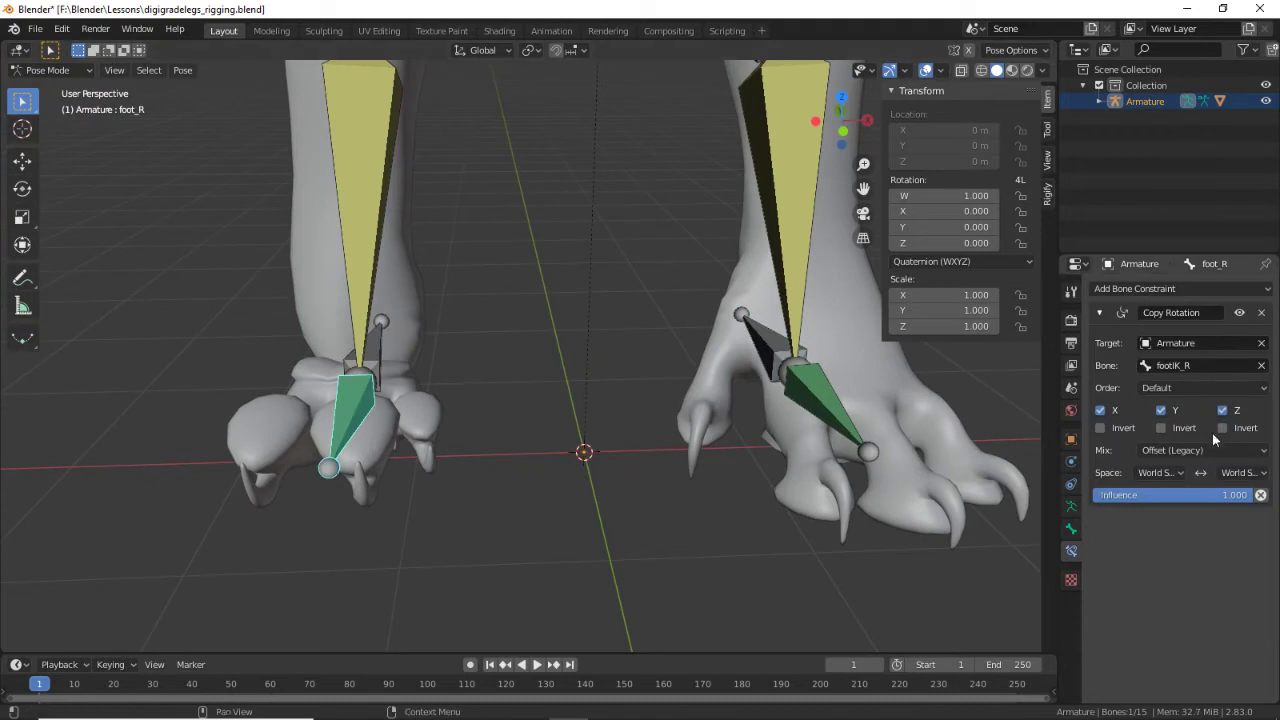
Step: Set foot_R's Copy Rotation owner and target spaces to Local Space
{"action": "left_click", "coordinate": [1162, 473]}
{"action": "left_click", "coordinate": [1107, 543]}
{"action": "left_click", "coordinate": [1238, 472]}
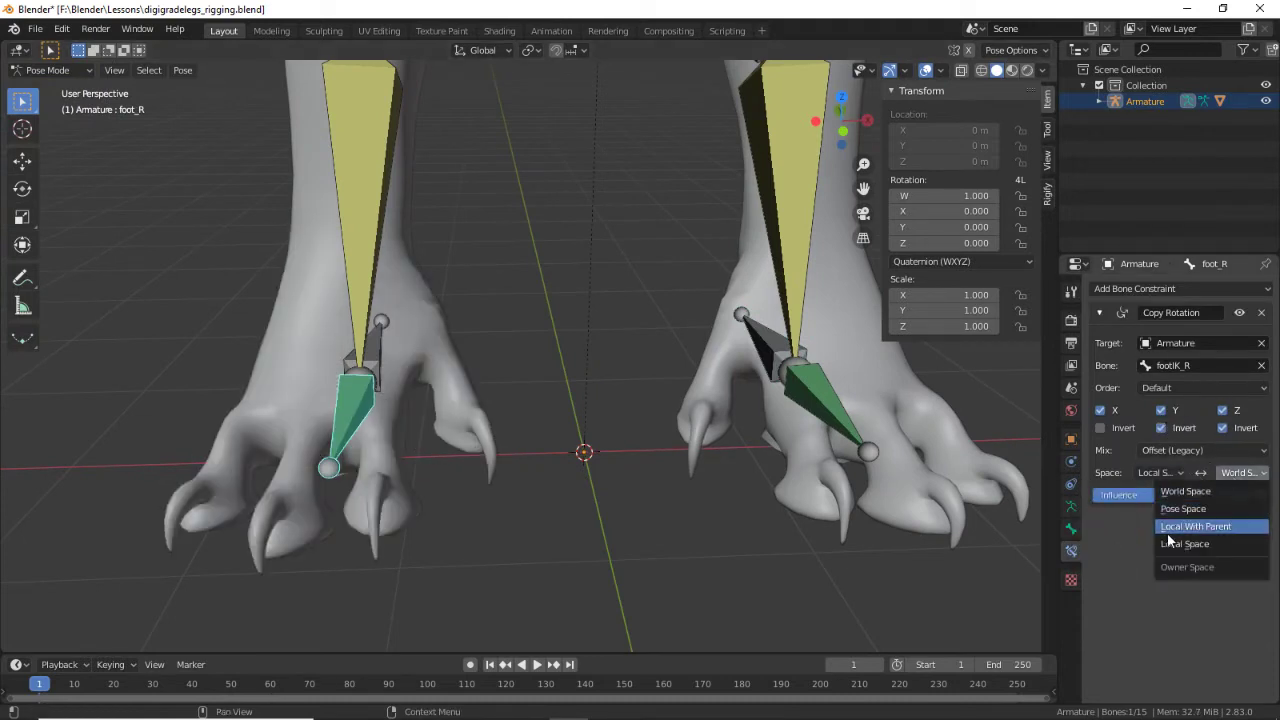
{"action": "left_click", "coordinate": [1167, 540]}
Step: Test-rotate the footIK_R control bone locked to the X axis
{"action": "middle_click_drag", "start_coordinate": [728, 540], "coordinate": [325, 461]}
{"action": "left_click", "coordinate": [326, 463]}
{"action": "key", "text": "r"}
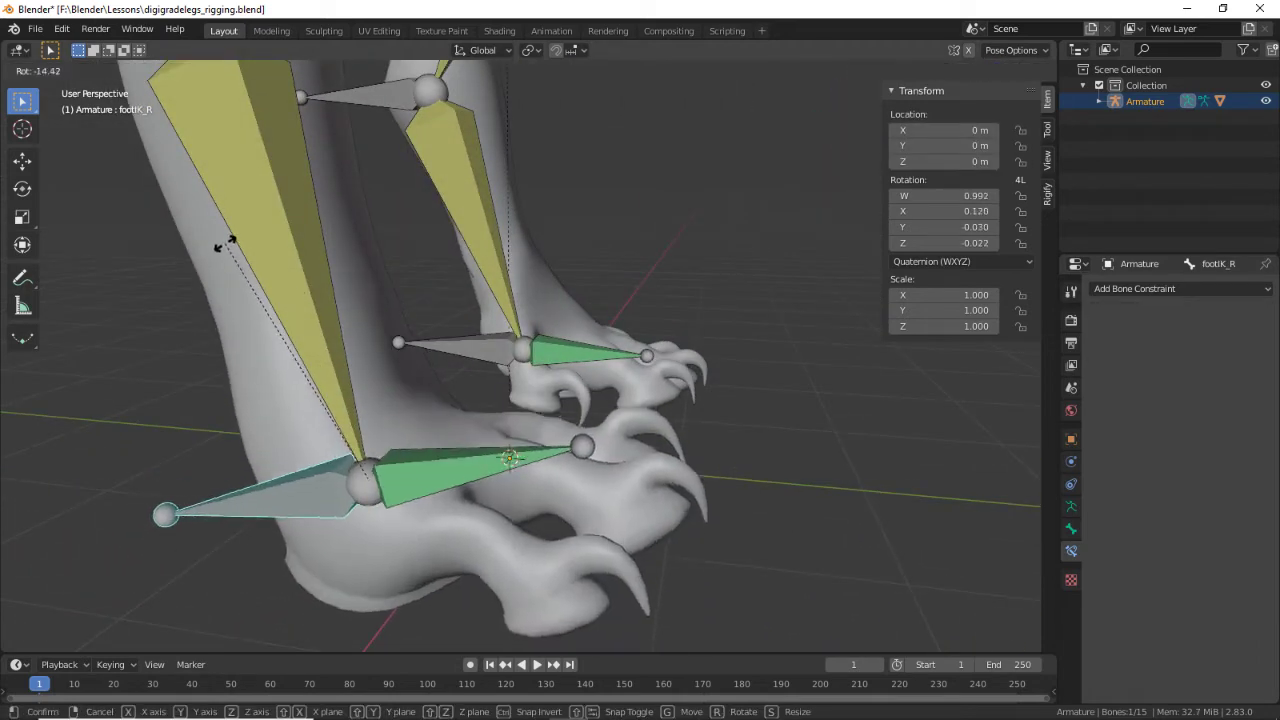
{"action": "key", "text": "x"}
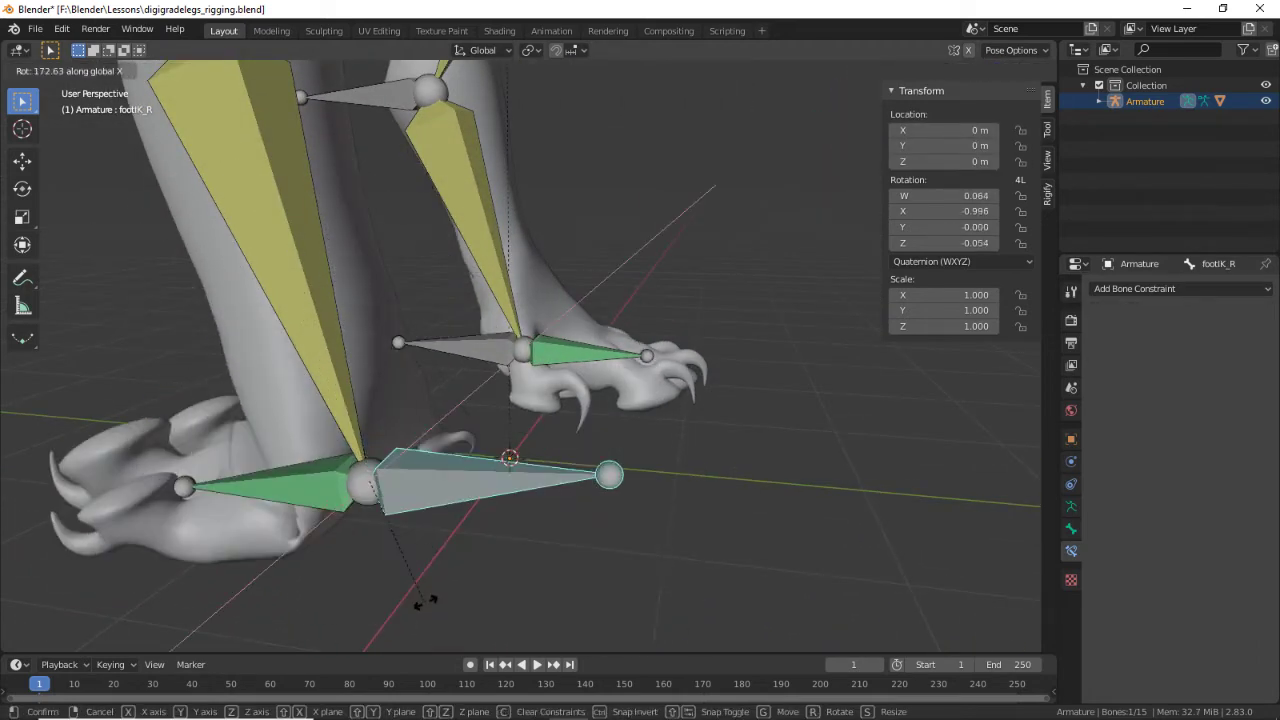
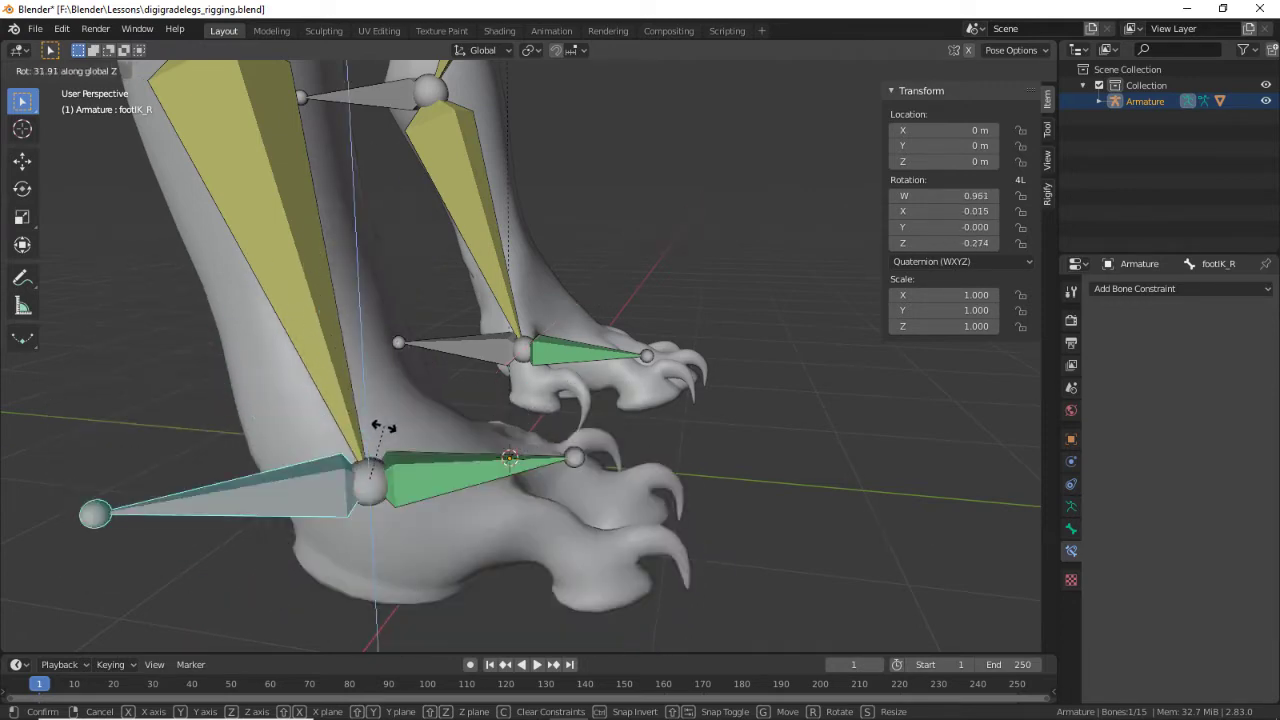
Step: Test the footIK_L control by moving it, then cancel so the foot stays put
{"action": "key", "text": "Escape"}
{"action": "middle_click_drag", "start_coordinate": [730, 517], "coordinate": [603, 49]}
{"action": "scroll", "coordinate": [612, 565], "scroll_direction": "down", "scroll_amount": 4}
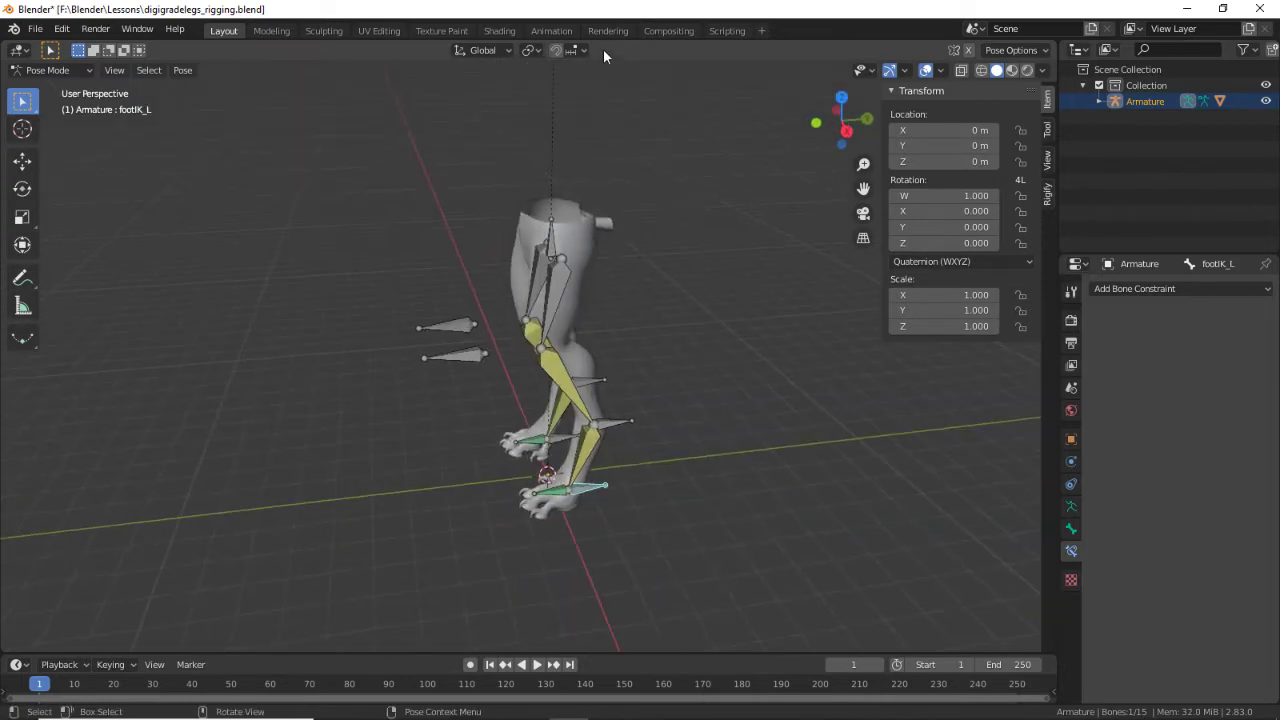
{"action": "middle_click_drag", "start_coordinate": [676, 98], "coordinate": [714, 406]}
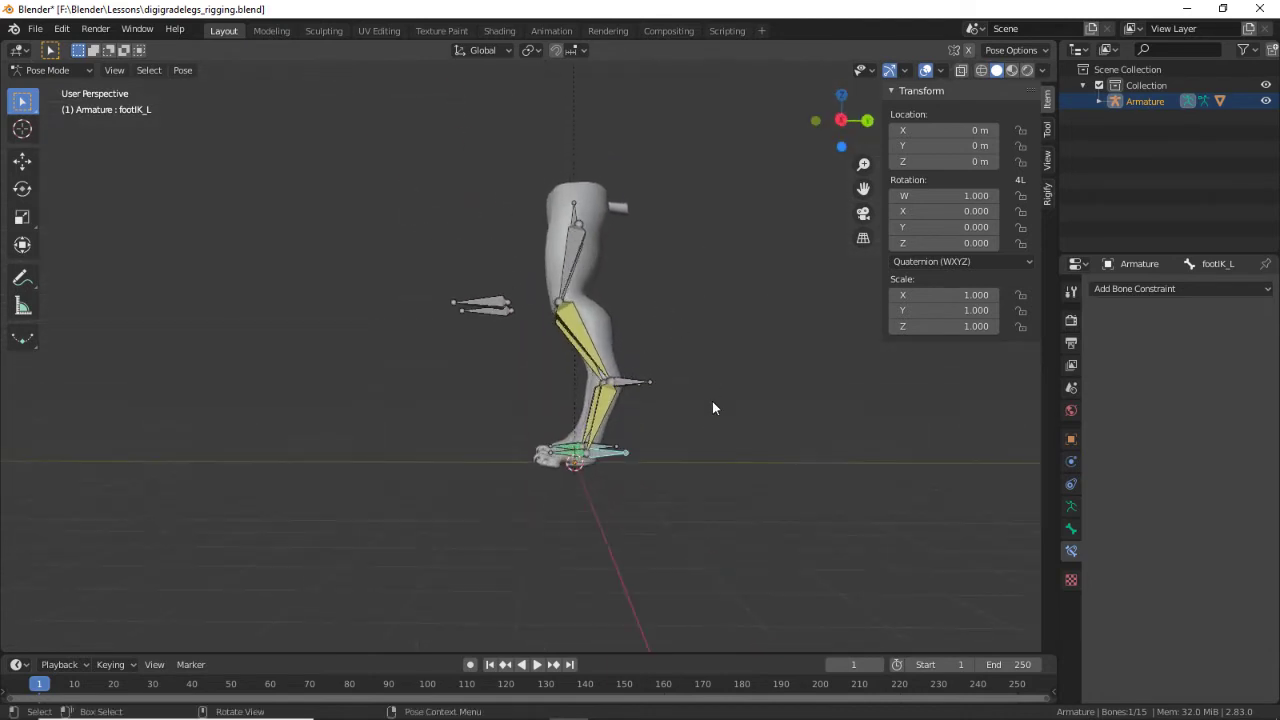
{"action": "key", "text": "g"}
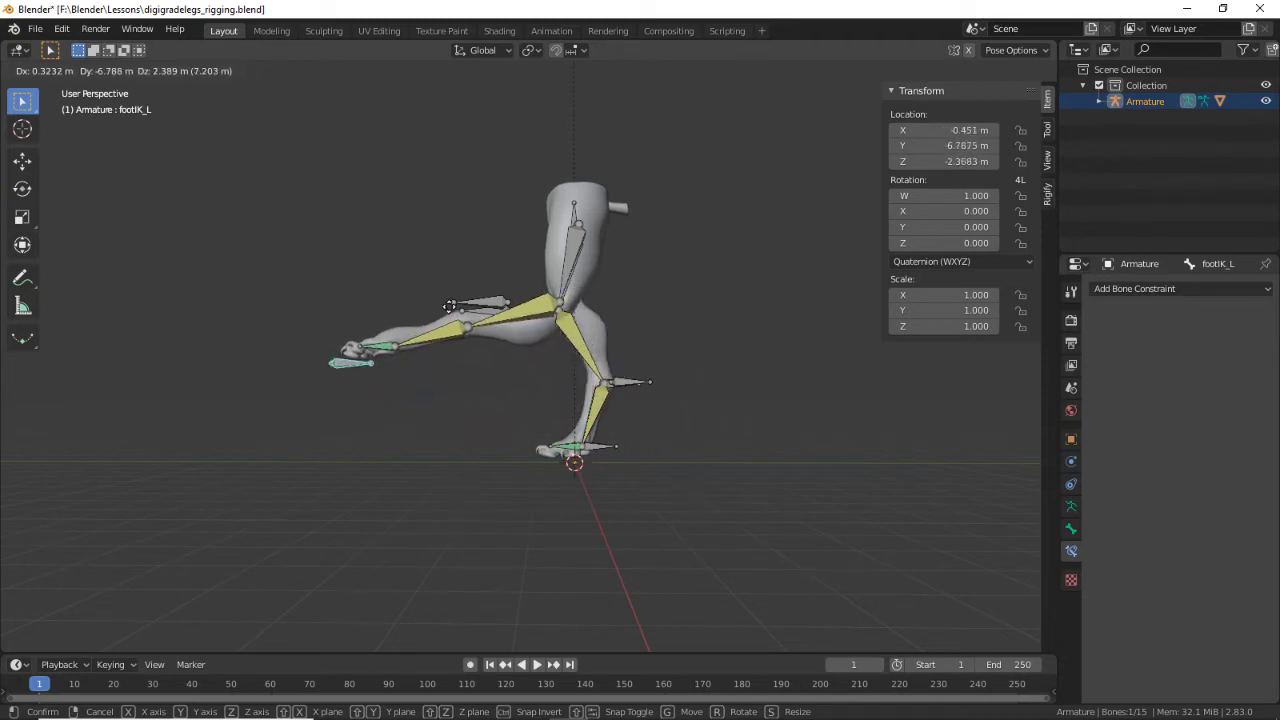
{"action": "key", "text": "Escape"}
Step: Test the heelIK_L control, cancel it, and switch to the right orthographic view
{"action": "middle_click_drag", "start_coordinate": [641, 446], "coordinate": [562, 453]}
{"action": "key", "text": "g"}
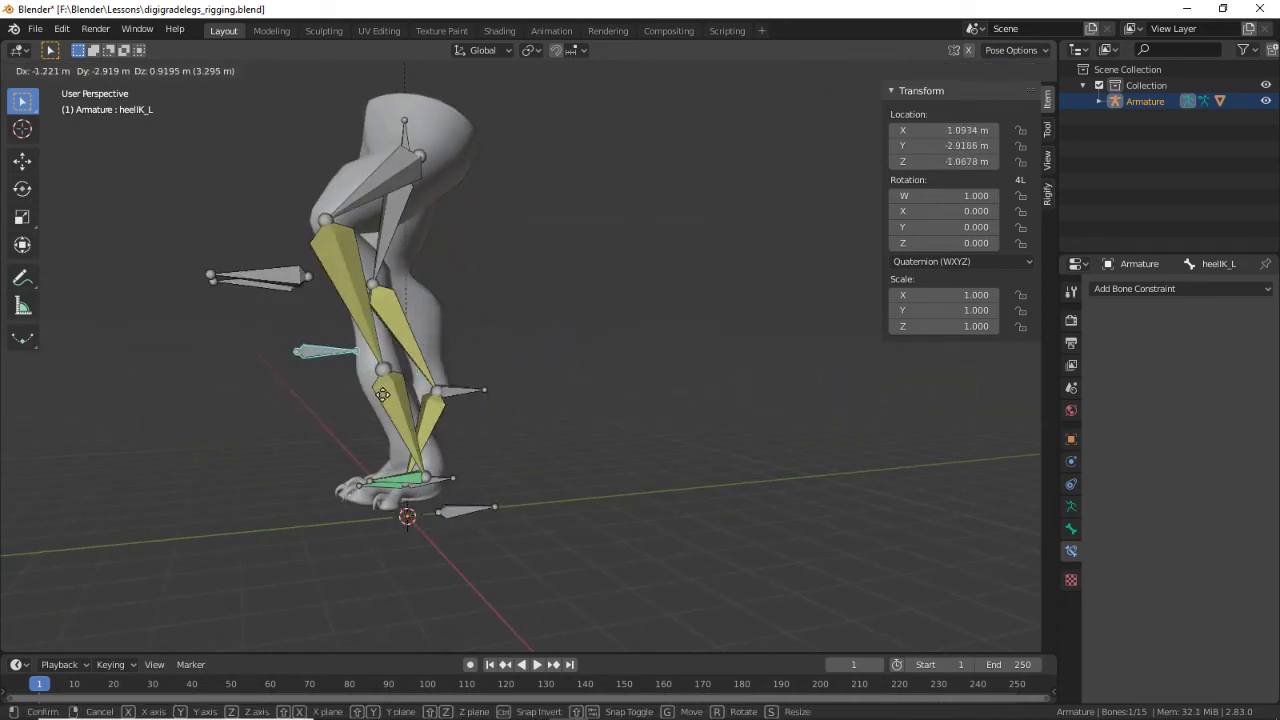
{"action": "right_click", "coordinate": [447, 370]}
{"action": "middle_click_drag", "start_coordinate": [447, 370], "coordinate": [793, 495]}
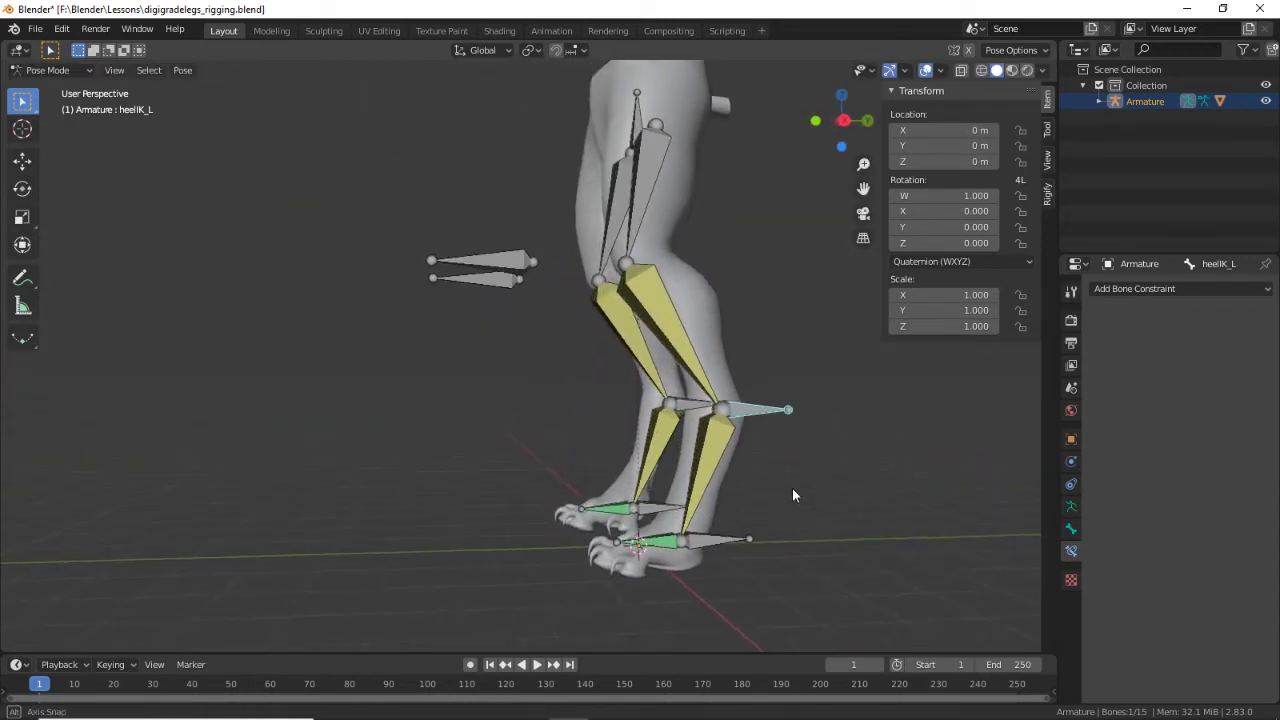
{"action": "key", "text": "KP_3"}
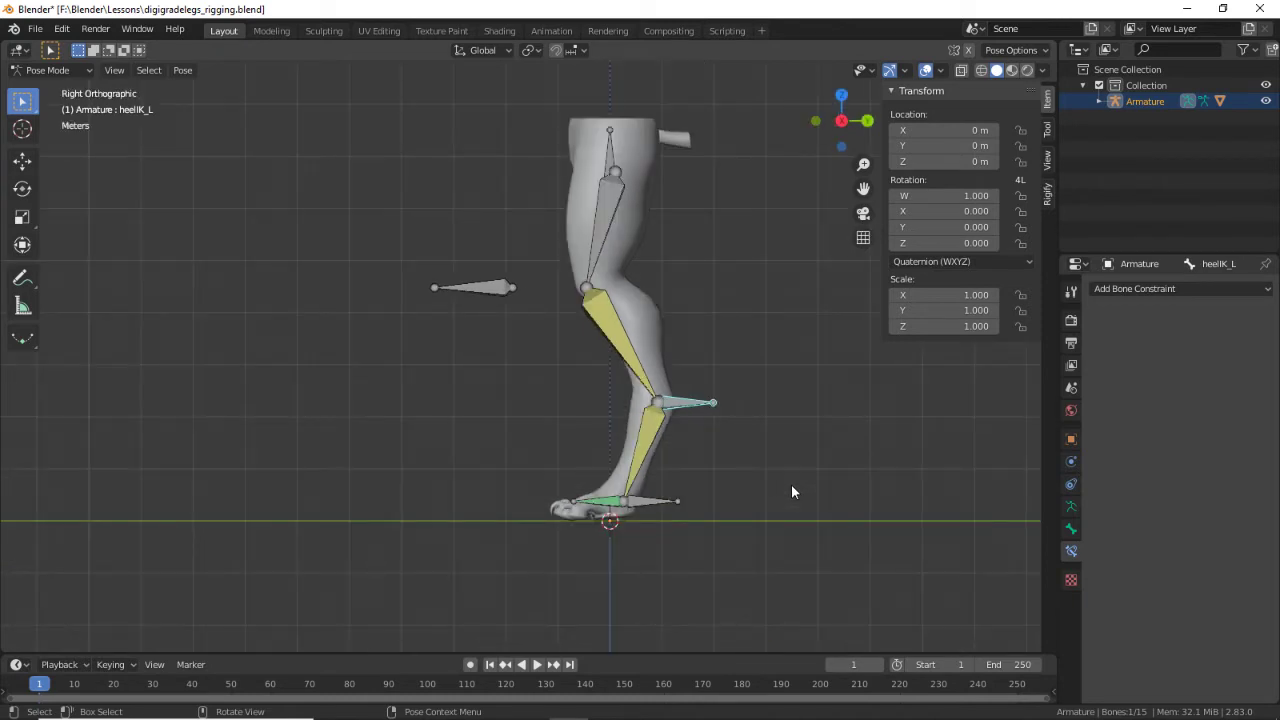
Step: Make the timeline taller, then move footIK_L forward and shift heelIK_L to bend the leg
{"action": "left_click_drag", "start_coordinate": [555, 654], "coordinate": [578, 552]}
{"action": "middle_click_drag", "start_coordinate": [453, 426], "coordinate": [484, 446], "text": "shift"}
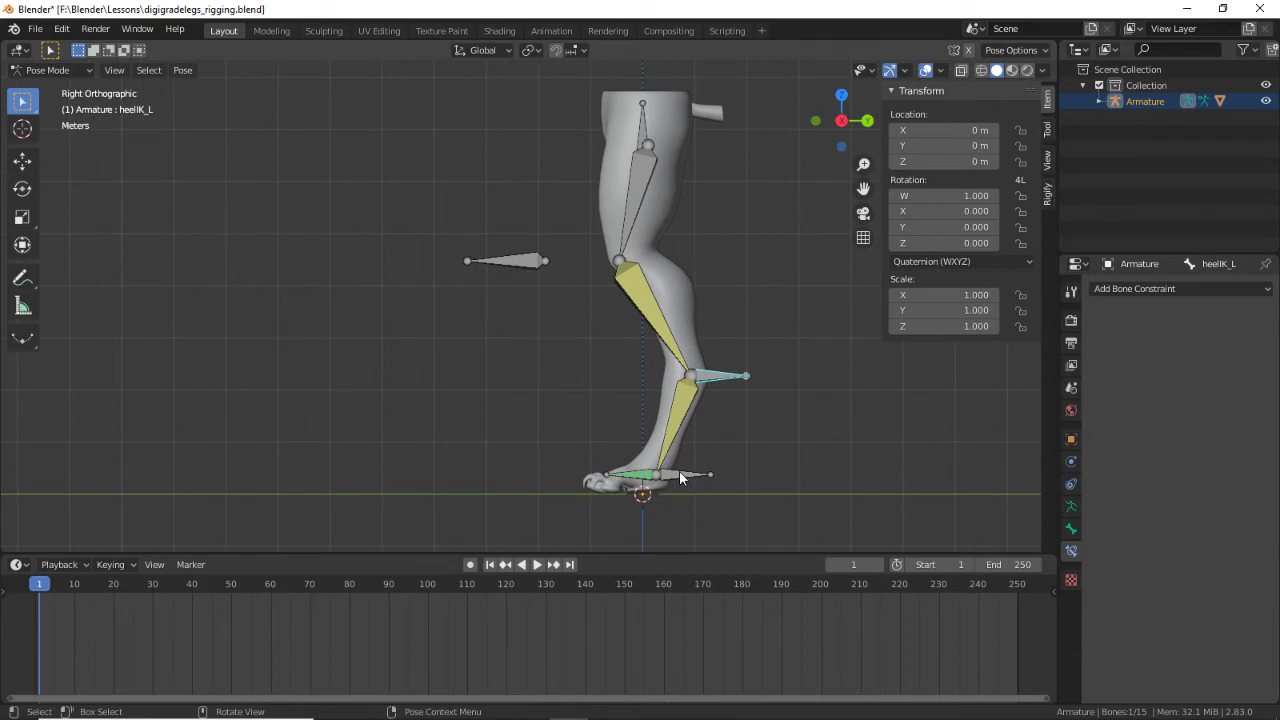
{"action": "key", "text": "g"}
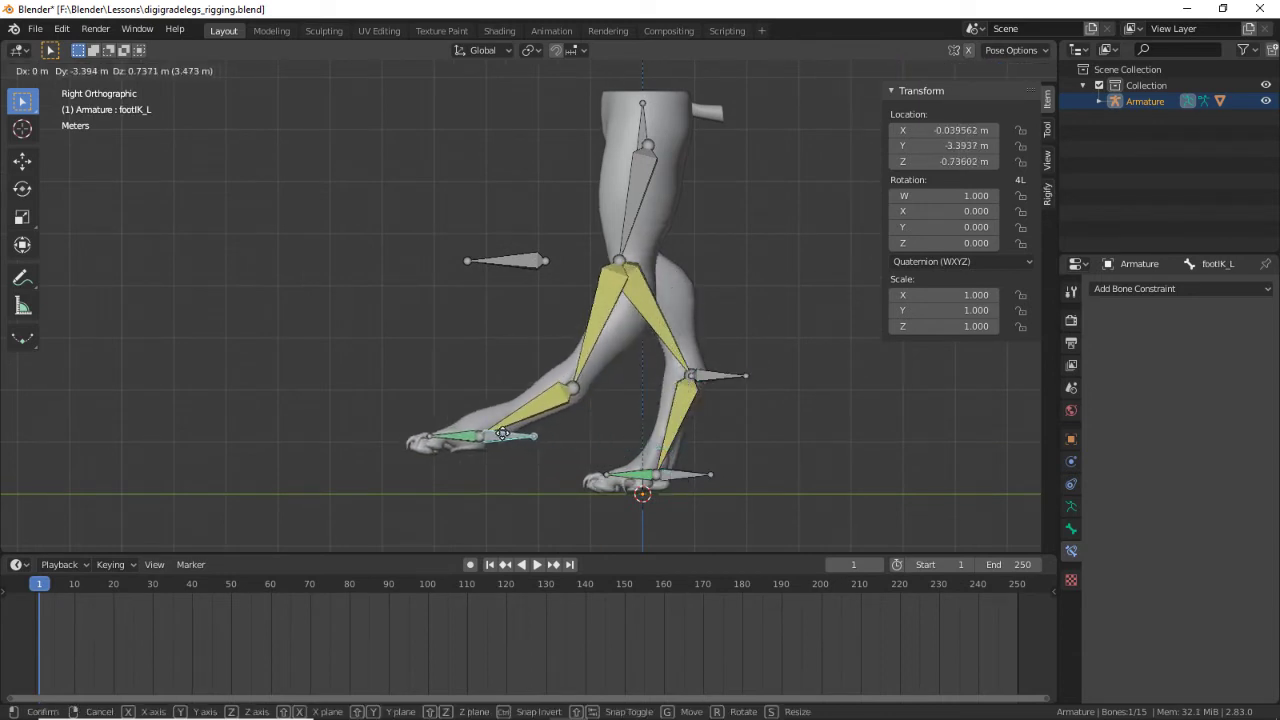
{"action": "left_click", "coordinate": [772, 380]}
{"action": "left_click", "coordinate": [693, 381]}
{"action": "key", "text": "g"}
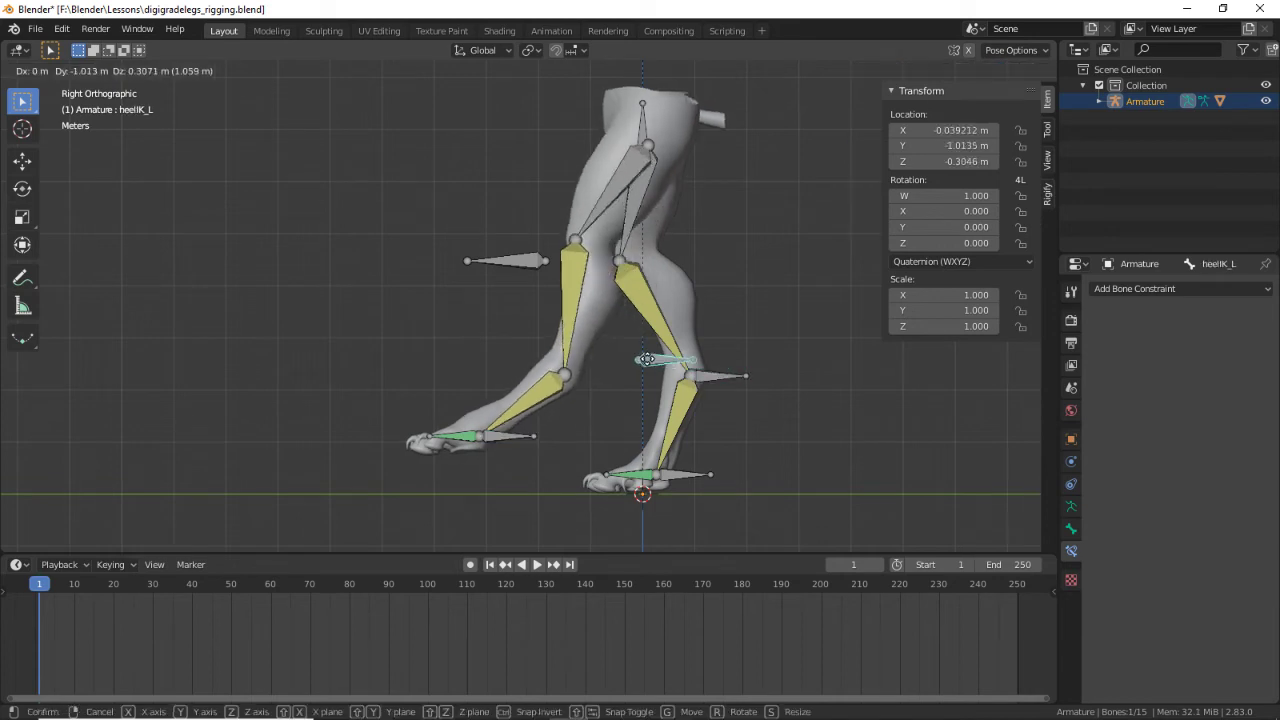
{"action": "left_click", "coordinate": [615, 354]}
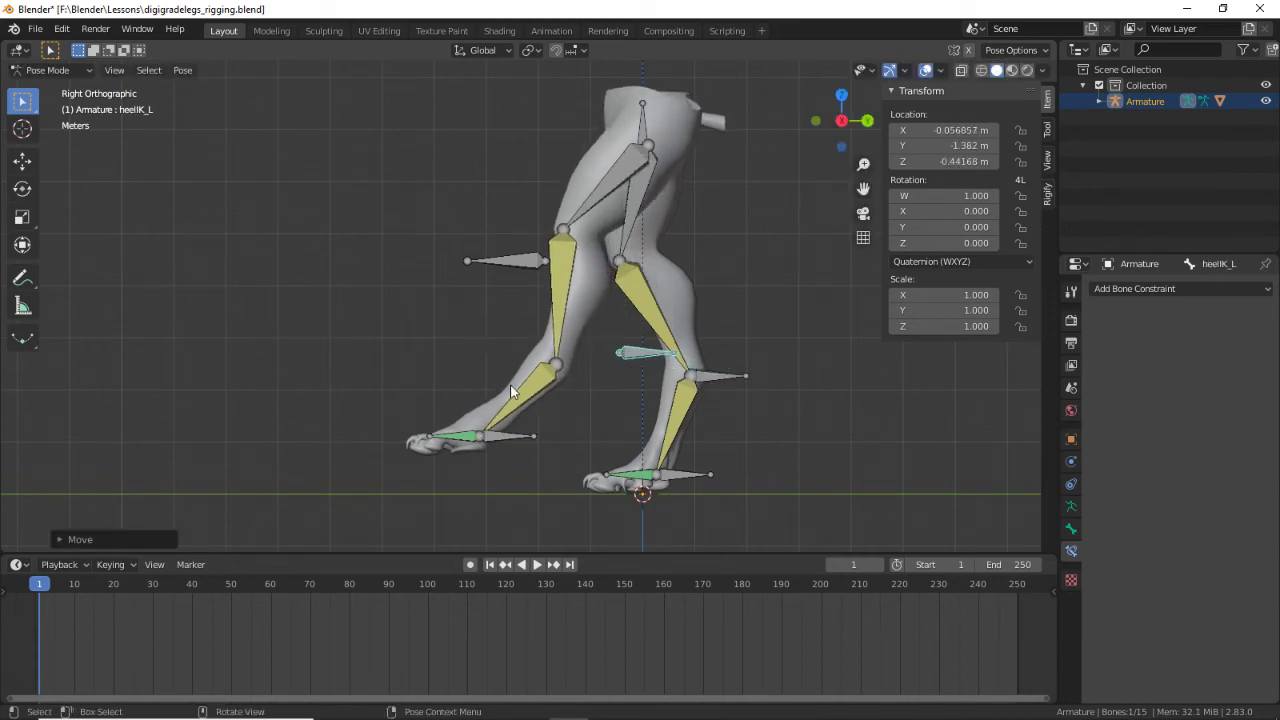
Step: Reset heelIK_L and footIK_L to rest with Alt+G and enable Auto Keying
{"action": "key", "text": "alt+g"}
{"action": "left_click", "coordinate": [443, 452]}
{"action": "key", "text": "alt+g"}
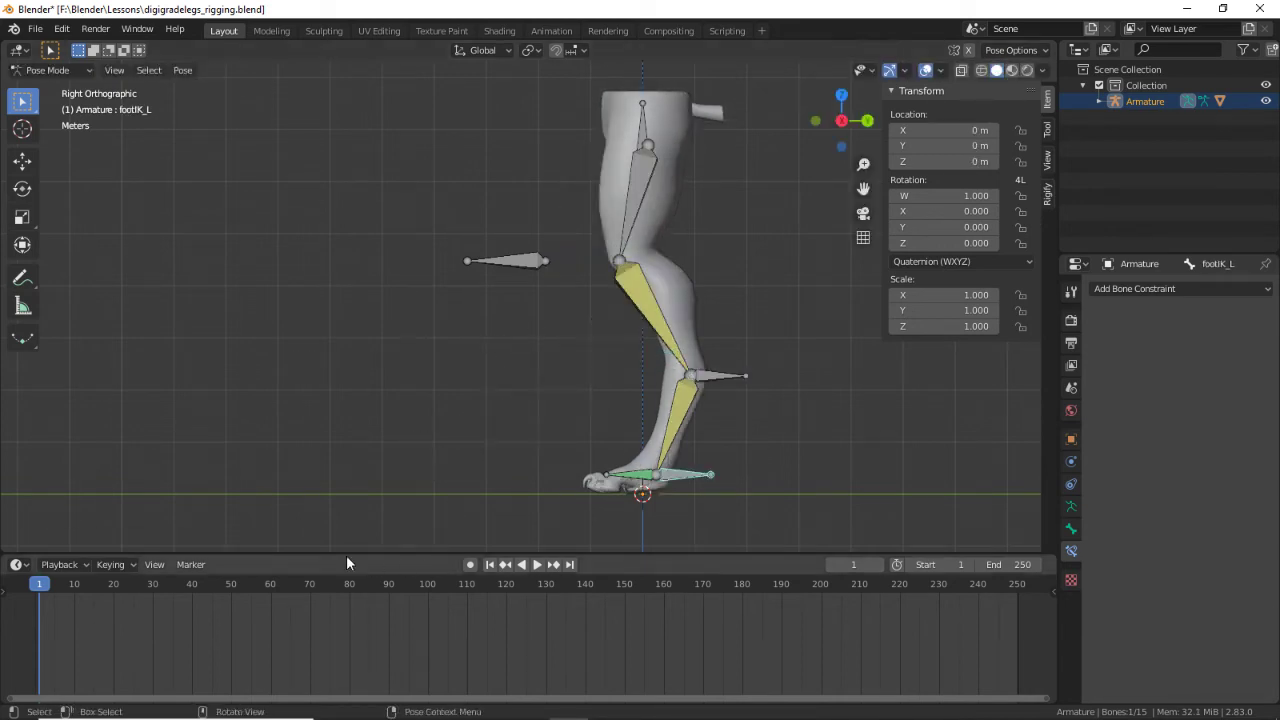
{"action": "left_click", "coordinate": [470, 564]}
Step: Lower the hips bone into a crouch pose
{"action": "middle_click_drag", "start_coordinate": [450, 460], "coordinate": [658, 461]}
{"action": "key", "text": "g"}
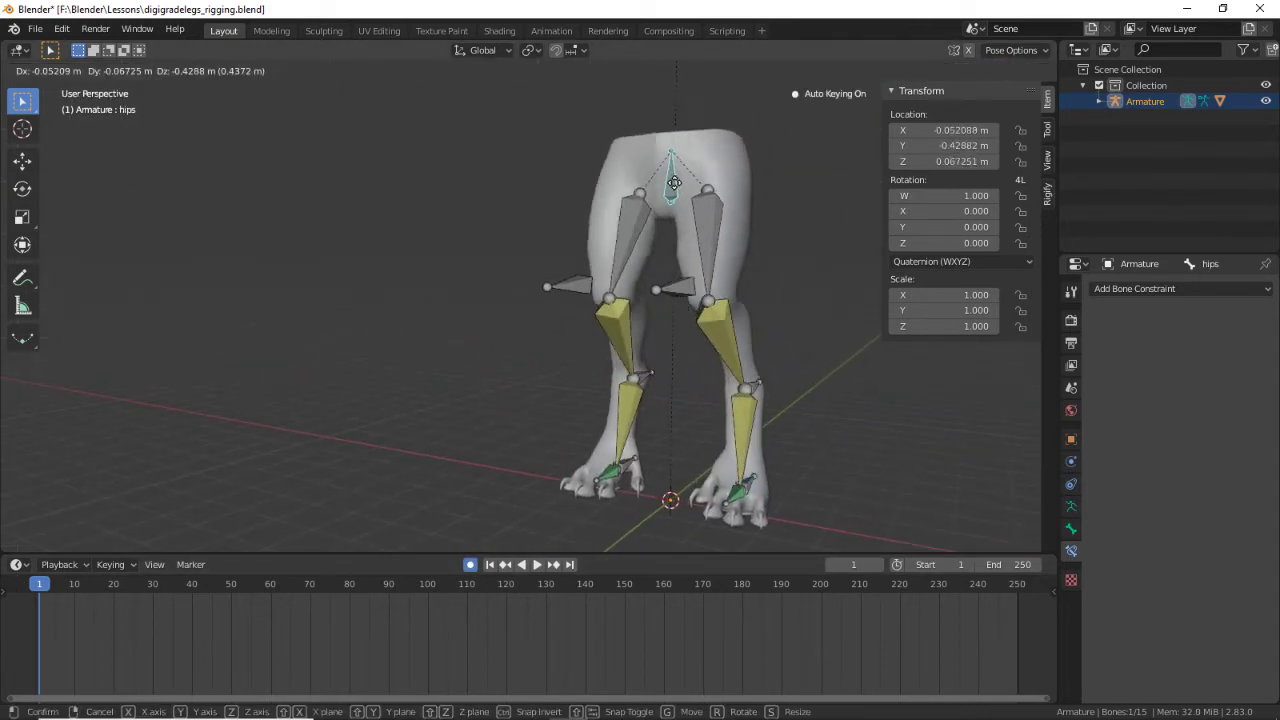
{"action": "left_click", "coordinate": [675, 270]}
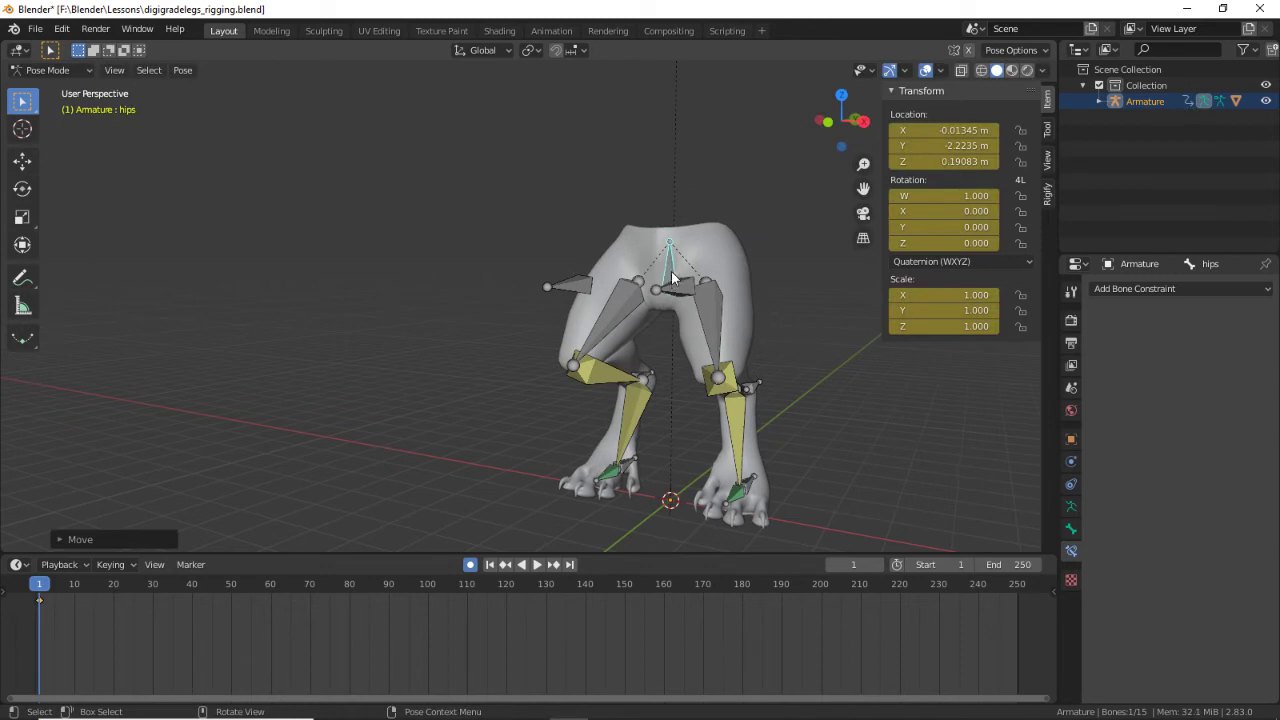
{"action": "middle_click_drag", "start_coordinate": [672, 278], "coordinate": [560, 330]}
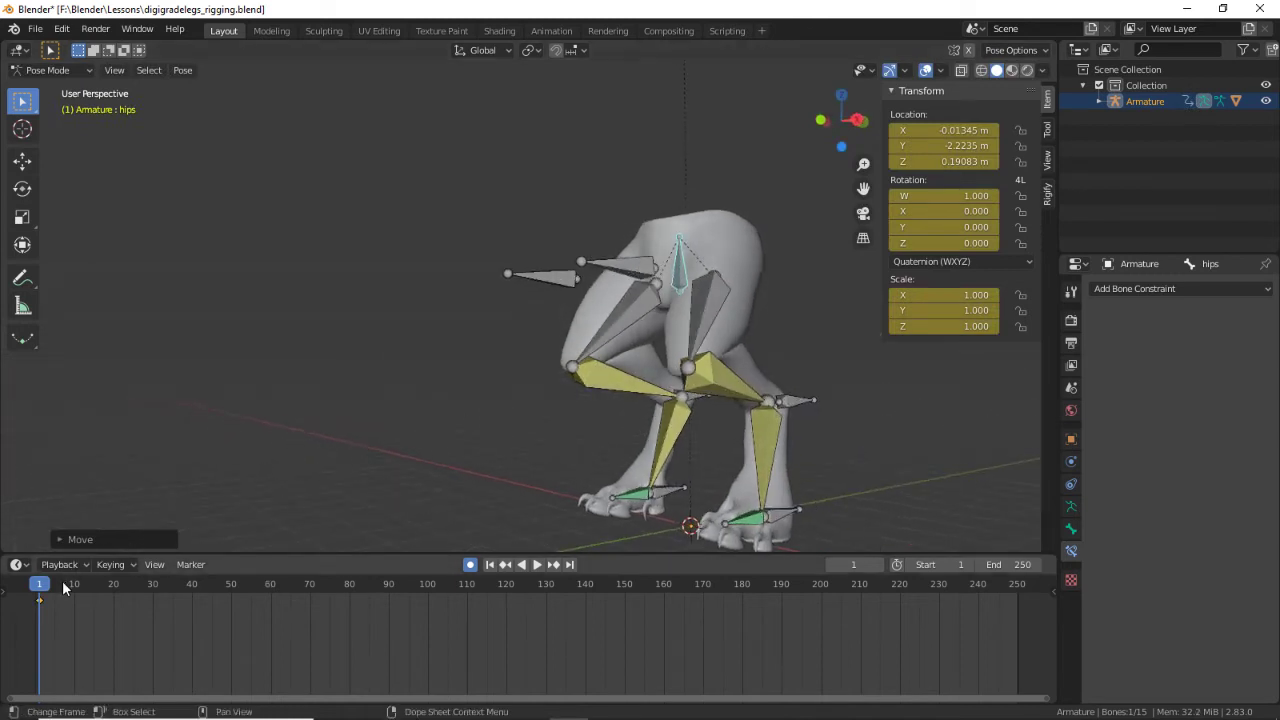
Step: At frame 9, drop the hips by -1 on Z and key it
{"action": "key", "text": "space"}
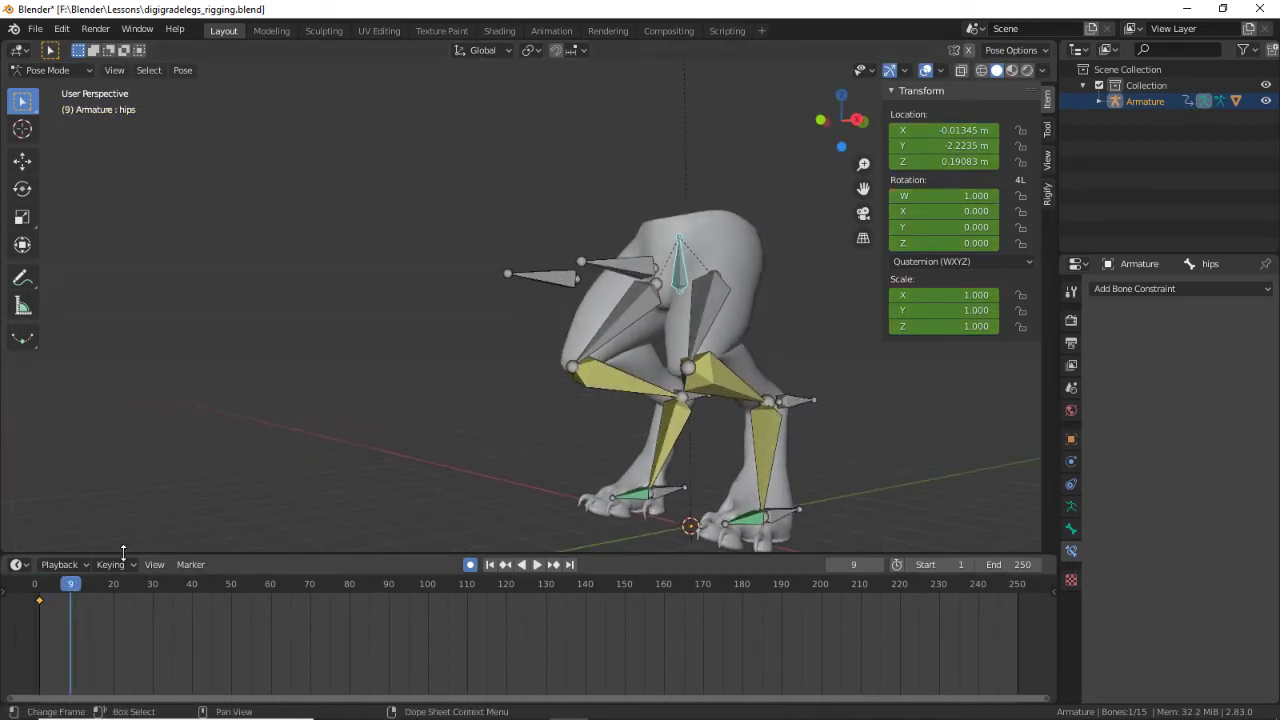
{"action": "key", "text": "g"}
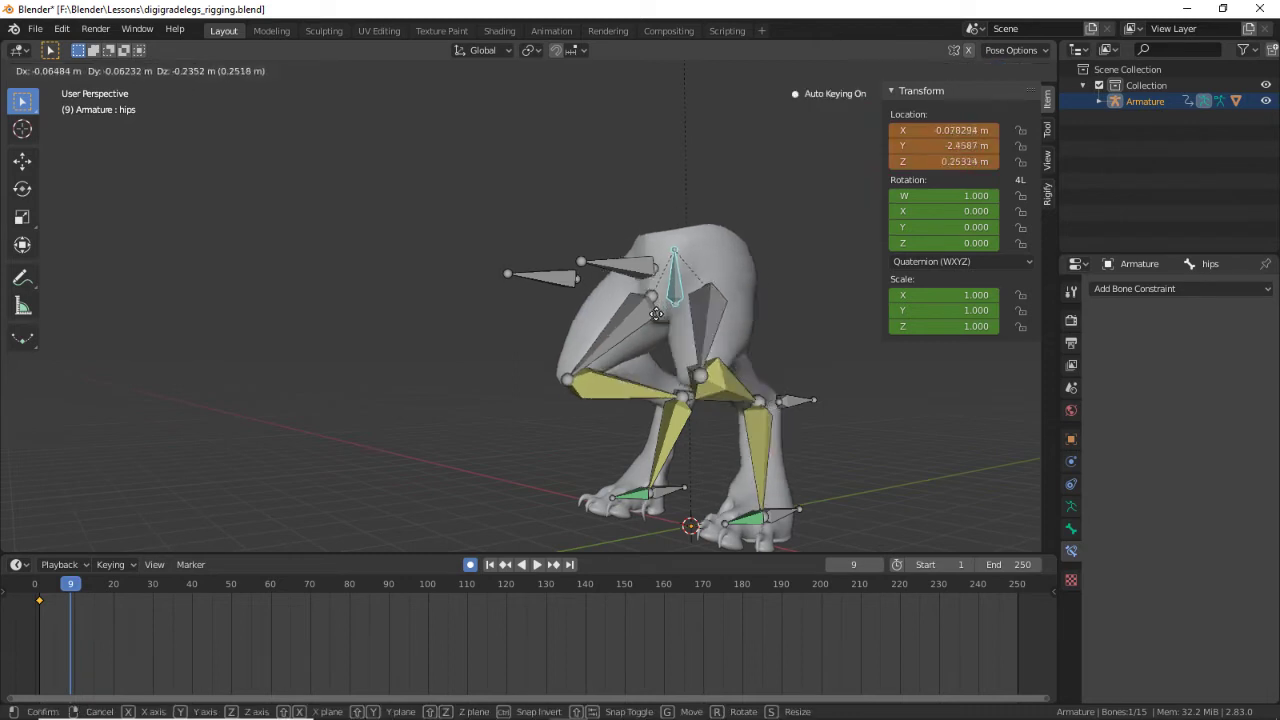
{"action": "type", "text": "z-1"}
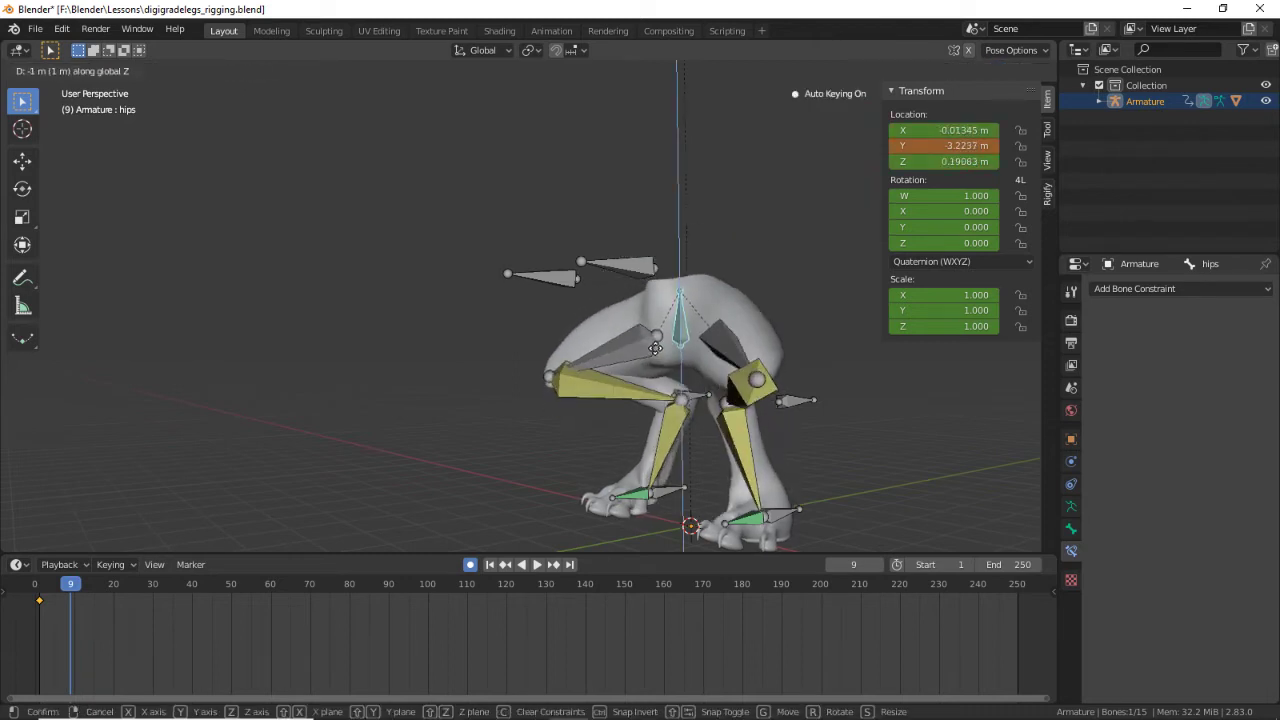
{"action": "key", "text": "Return"}
{"action": "middle_click_drag", "start_coordinate": [655, 347], "coordinate": [797, 427]}
Step: Reposition and key poletarget_L, after a cancelled heelIK_L test
{"action": "left_click", "coordinate": [680, 288]}
{"action": "left_click", "coordinate": [800, 407]}
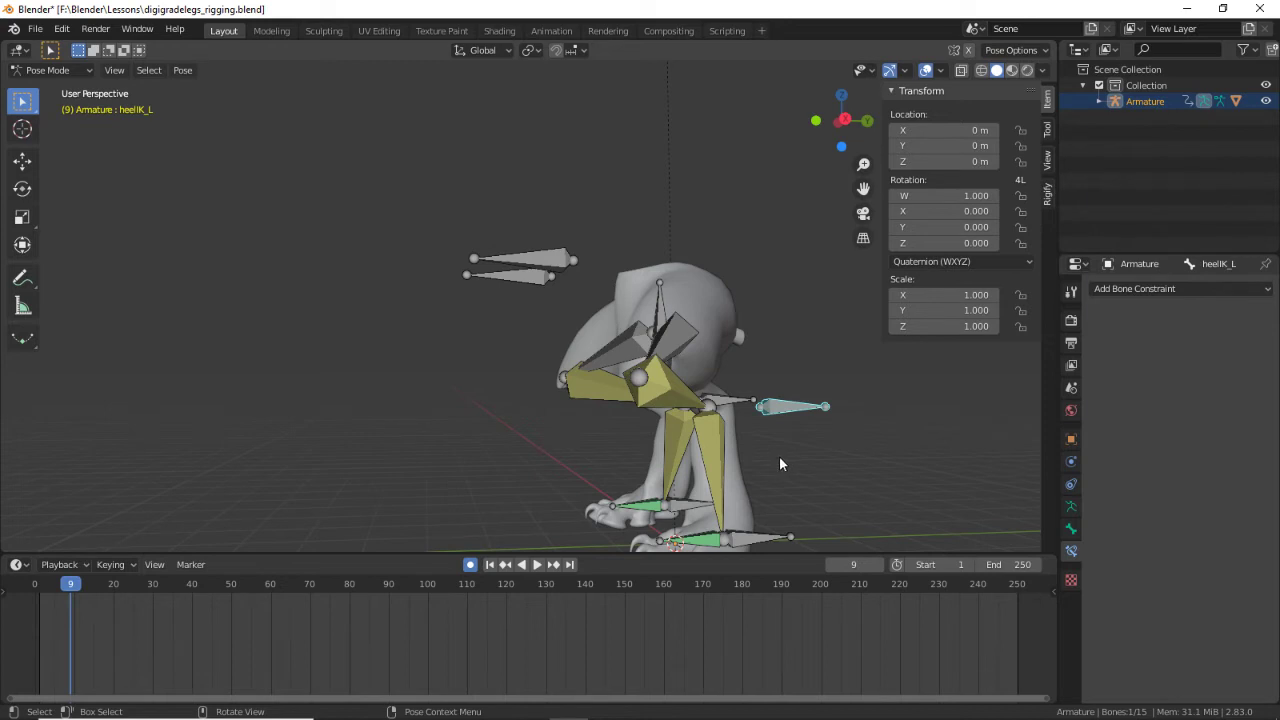
{"action": "key", "text": "g"}
{"action": "key", "text": "Escape"}
{"action": "scroll", "coordinate": [812, 457], "scroll_direction": "down", "scroll_amount": 2}
{"action": "middle_click_drag", "start_coordinate": [601, 318], "coordinate": [700, 340]}
{"action": "key", "text": "g"}
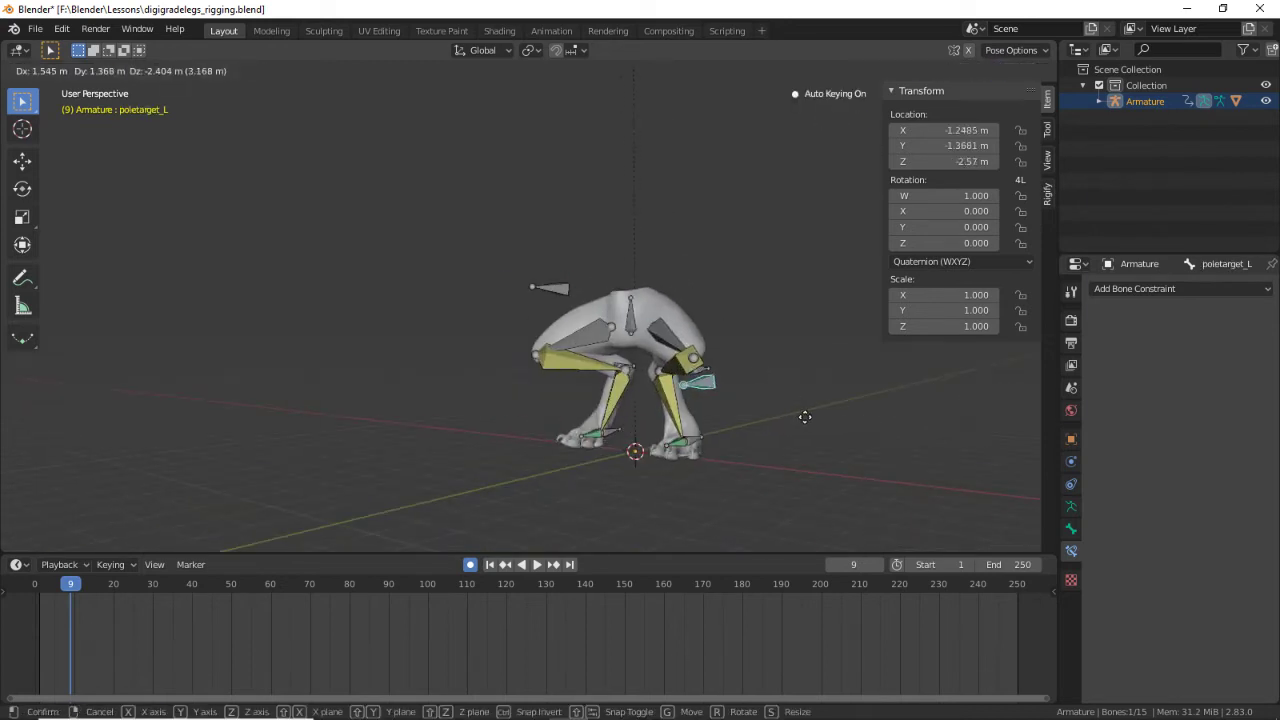
{"action": "left_click", "coordinate": [765, 446]}
Step: Move poletarget_R to a new position and key it
{"action": "left_click", "coordinate": [536, 290]}
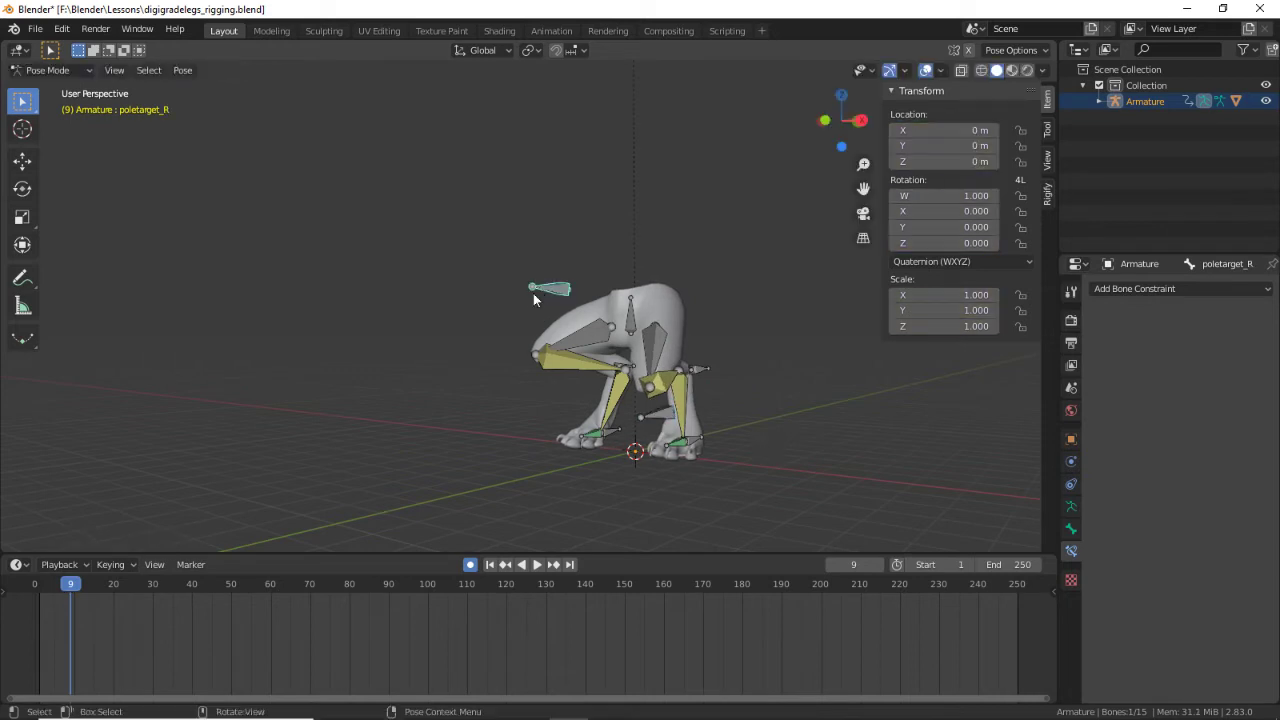
{"action": "key", "text": "g"}
{"action": "left_click", "coordinate": [529, 390]}
{"action": "middle_click_drag", "start_coordinate": [529, 390], "coordinate": [435, 372]}
Step: At frame 0, reposition and key both poletarget_R and poletarget_L
{"action": "left_click_drag", "start_coordinate": [87, 583], "coordinate": [35, 584]}
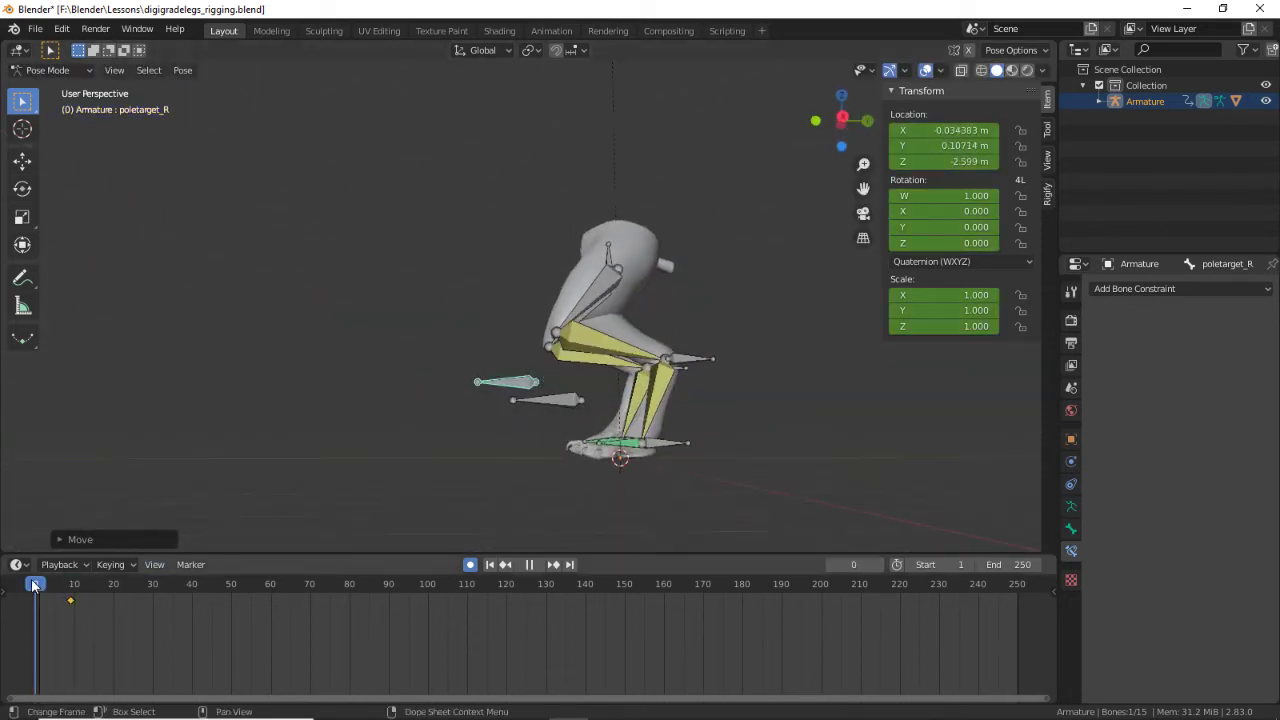
{"action": "middle_click_drag", "start_coordinate": [430, 390], "coordinate": [583, 407]}
{"action": "key", "text": "g"}
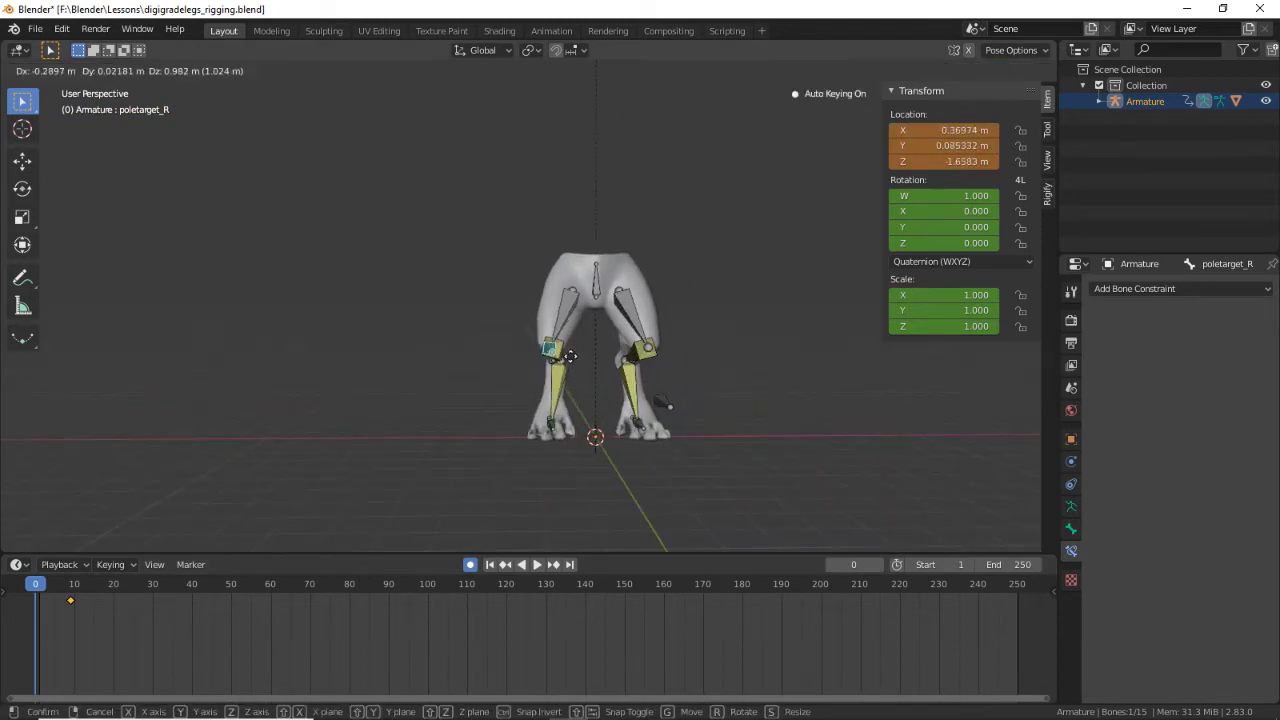
{"action": "left_click", "coordinate": [571, 342]}
{"action": "left_click", "coordinate": [677, 409]}
{"action": "key", "text": "g"}
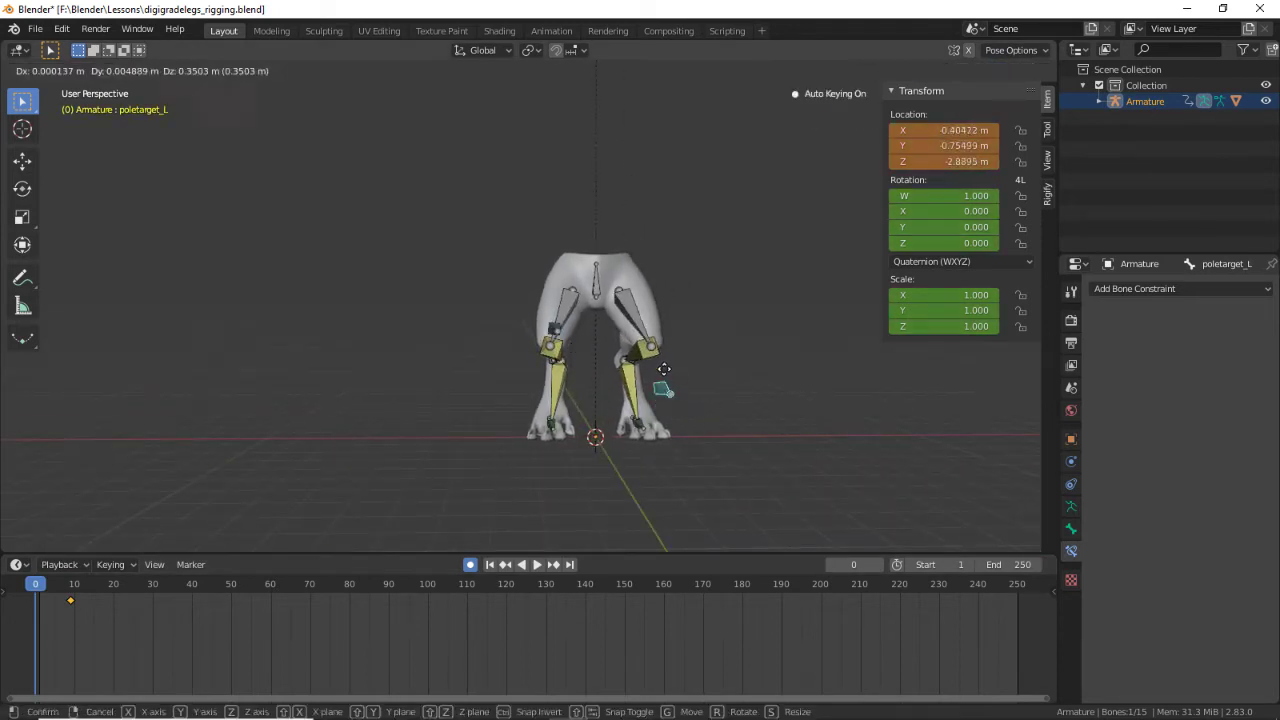
{"action": "left_click", "coordinate": [663, 324]}
{"action": "middle_click_drag", "start_coordinate": [663, 324], "coordinate": [486, 449]}
{"action": "key", "text": "g"}
{"action": "left_click", "coordinate": [529, 323]}
Step: Rotate the hips bone and key it at frame 17
{"action": "key", "text": "space"}
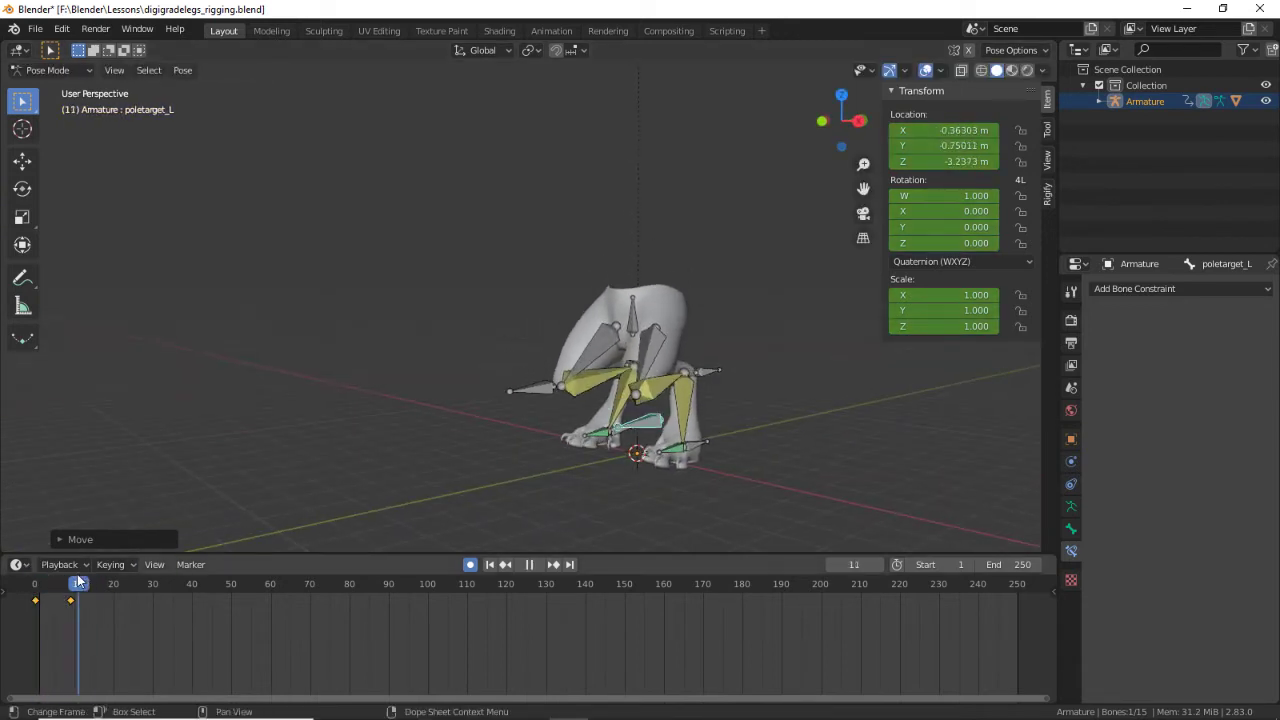
{"action": "left_click_drag", "start_coordinate": [73, 581], "coordinate": [94, 583]}
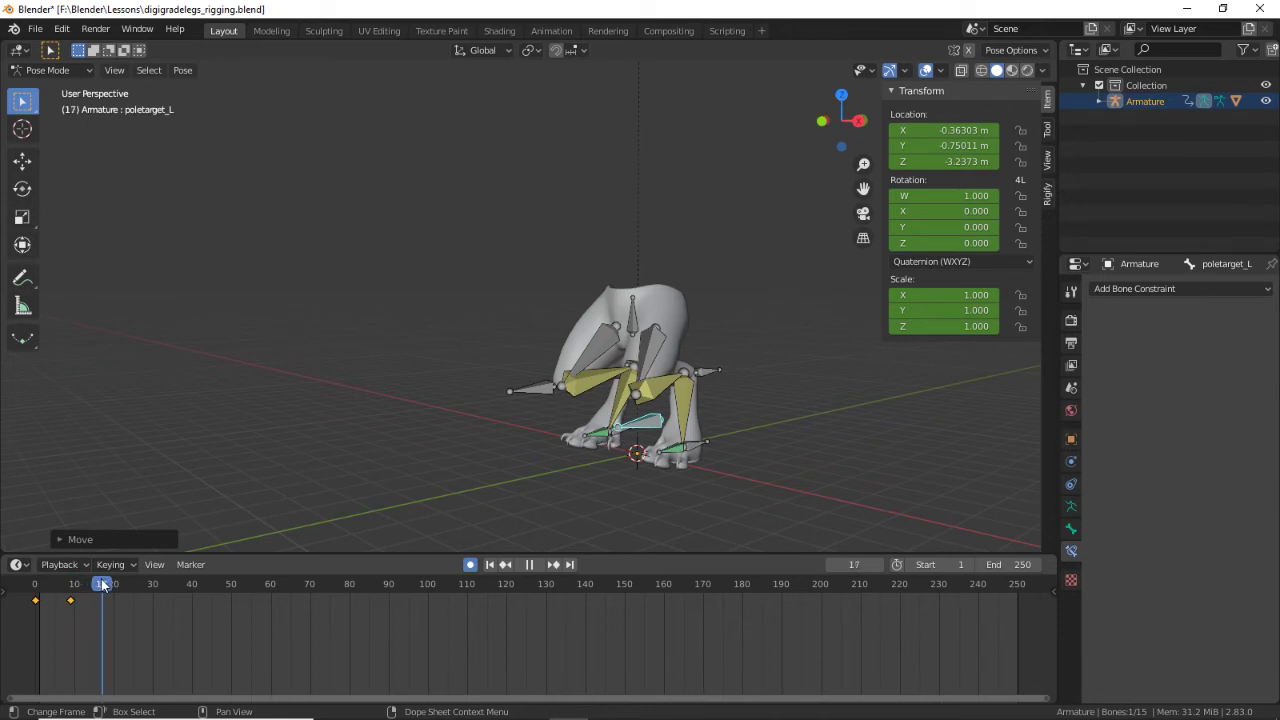
{"action": "key", "text": "space"}
{"action": "middle_click_drag", "start_coordinate": [594, 398], "coordinate": [538, 362]}
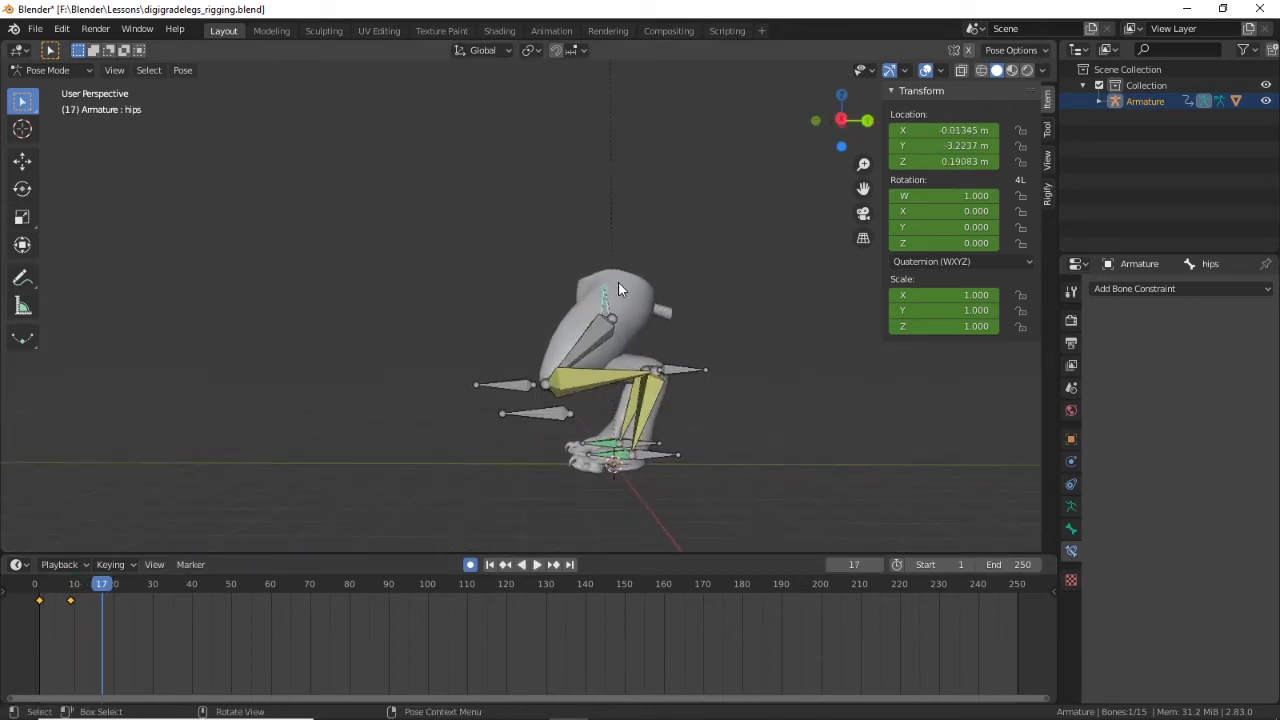
{"action": "key", "text": "r"}
{"action": "left_click", "coordinate": [582, 275]}
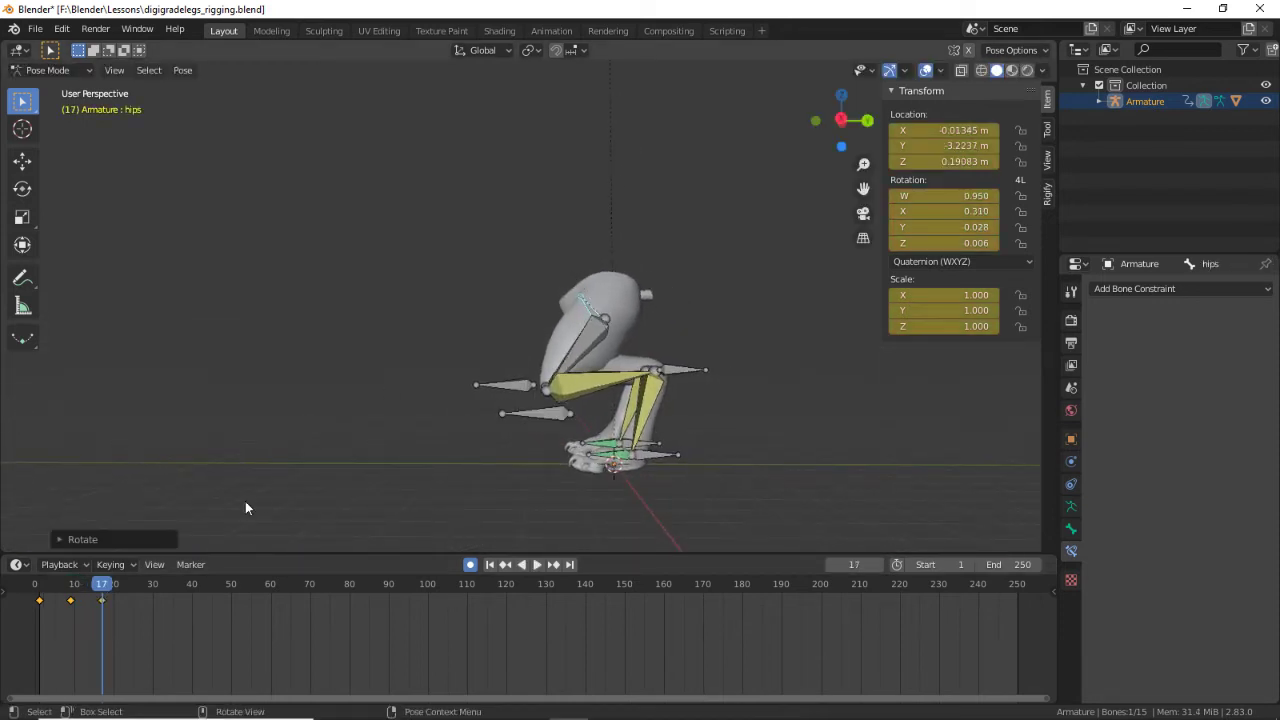
Step: Preview the keyed poses, then raise the hips and shift them forward at frame 31
{"action": "left_click_drag", "start_coordinate": [70, 594], "coordinate": [102, 612]}
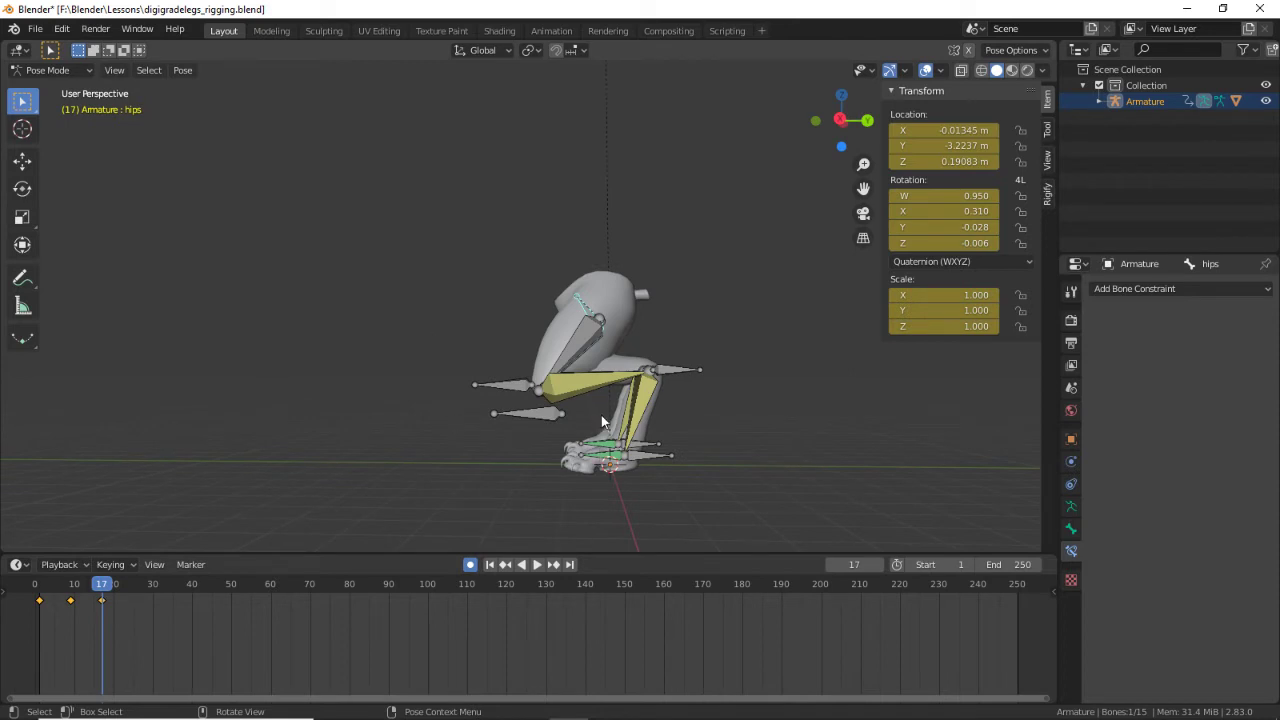
{"action": "key", "text": "space"}
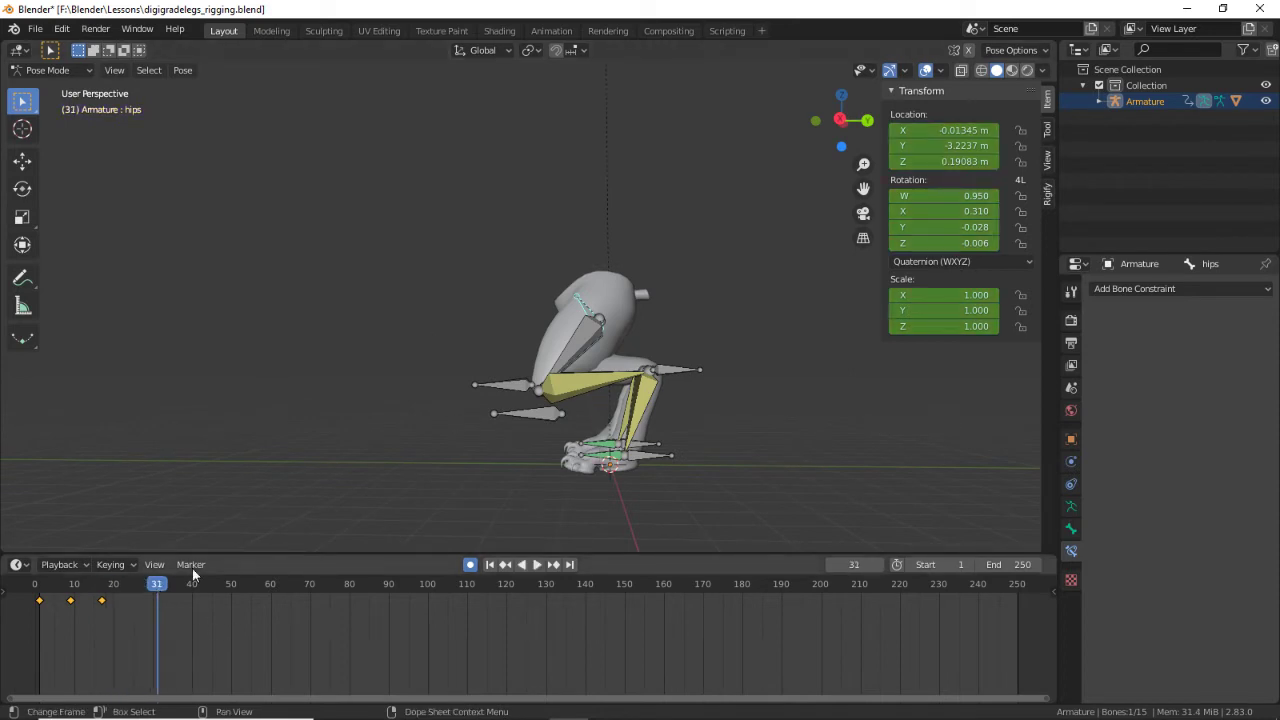
{"action": "middle_click_drag", "start_coordinate": [565, 445], "coordinate": [530, 420]}
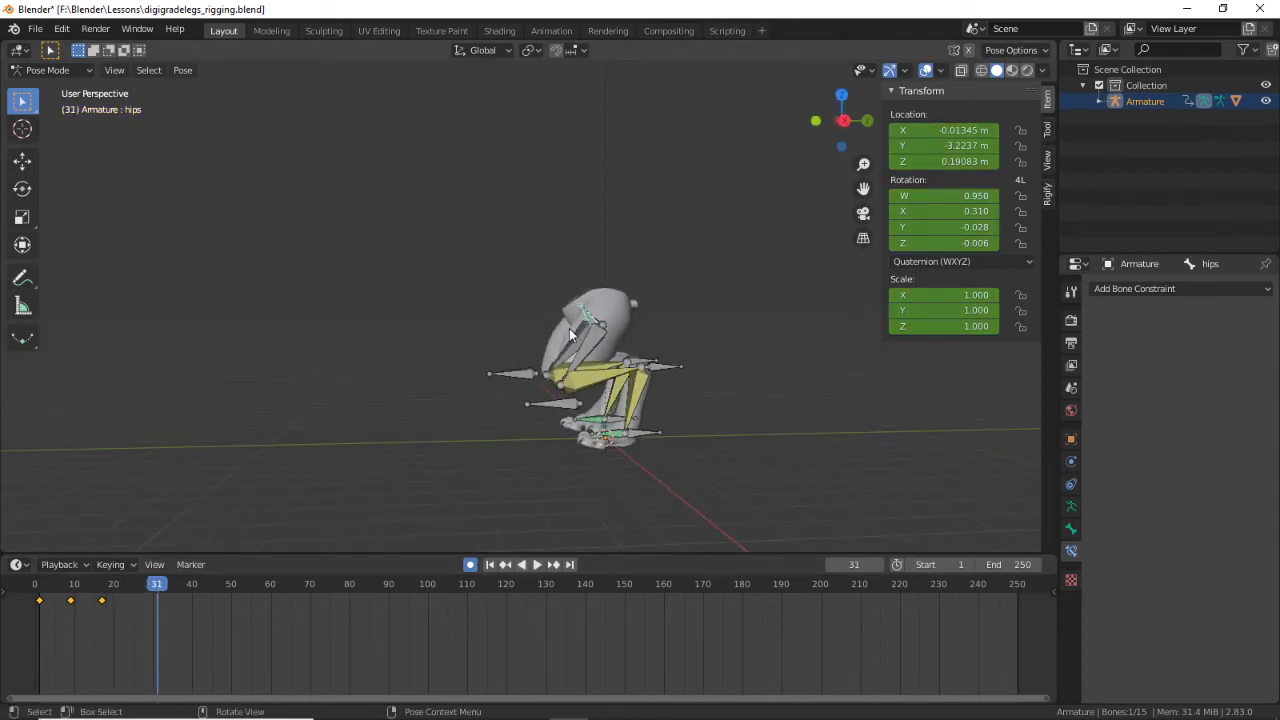
{"action": "key", "text": "g"}
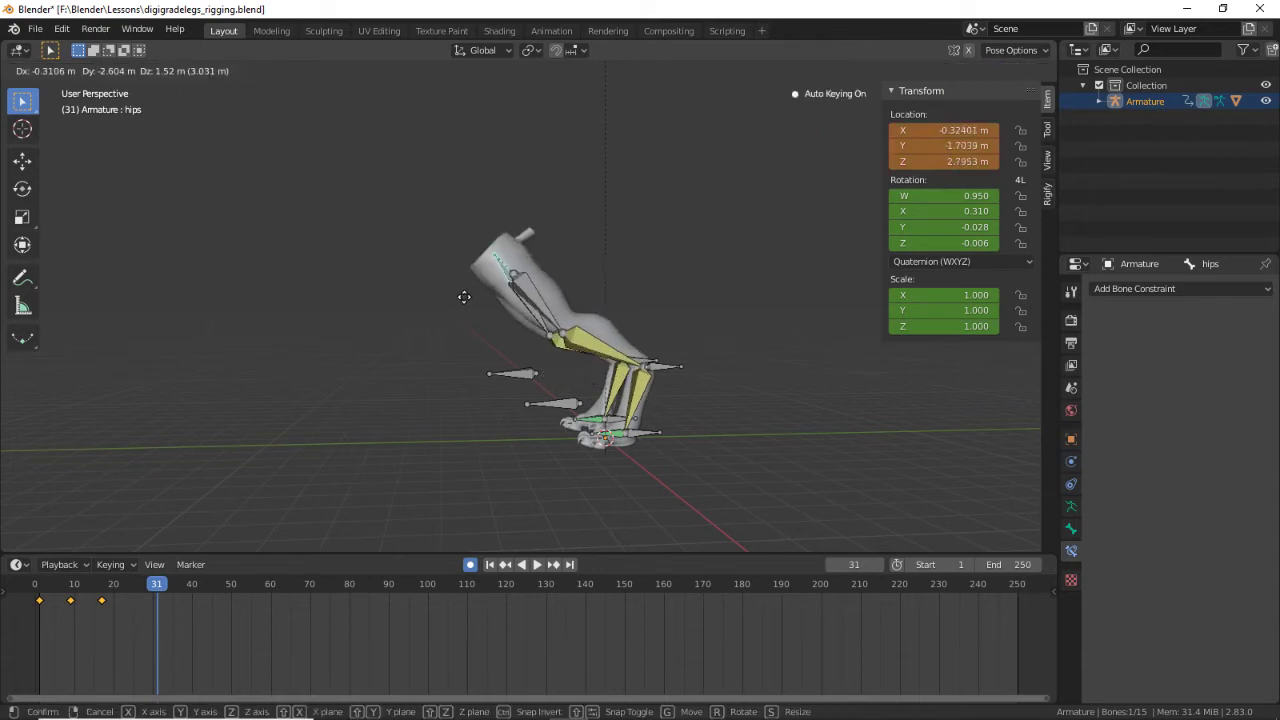
{"action": "left_click", "coordinate": [518, 376]}
{"action": "left_click", "coordinate": [529, 377]}
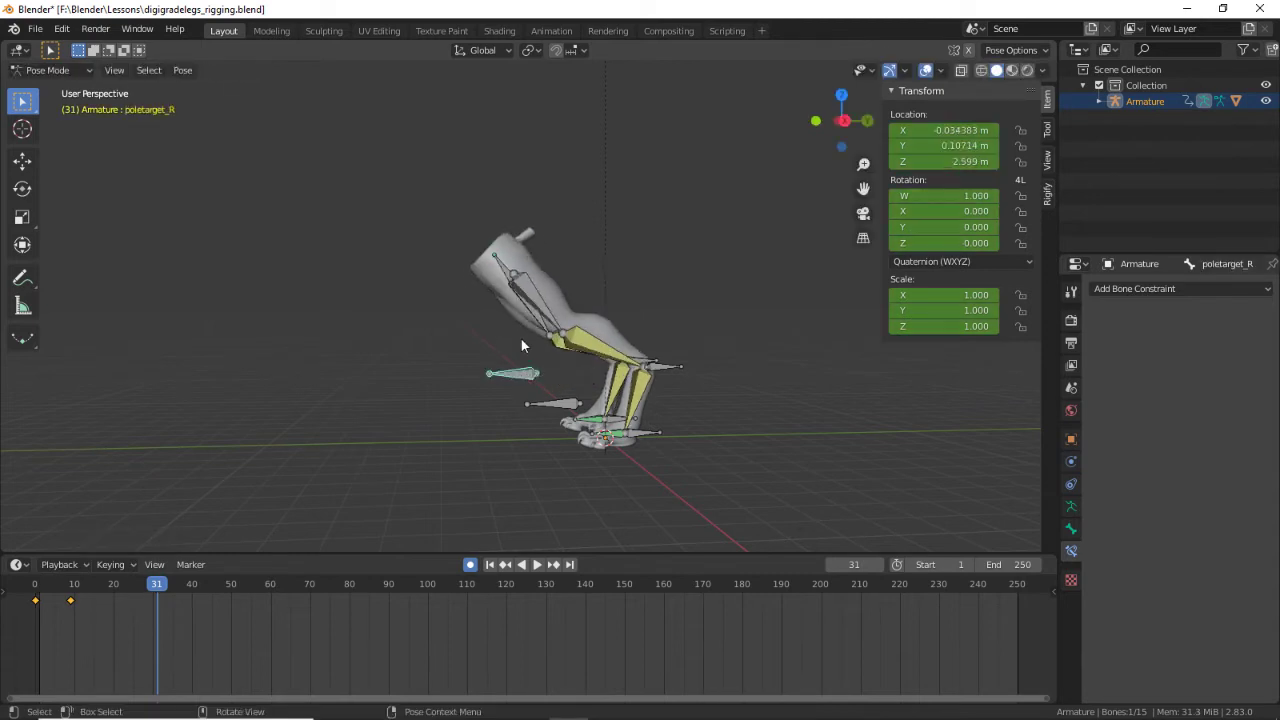
Step: Parent the pole targets to the hips with Keep Offset in Edit Mode, then return to Pose Mode
{"action": "key", "text": "Tab"}
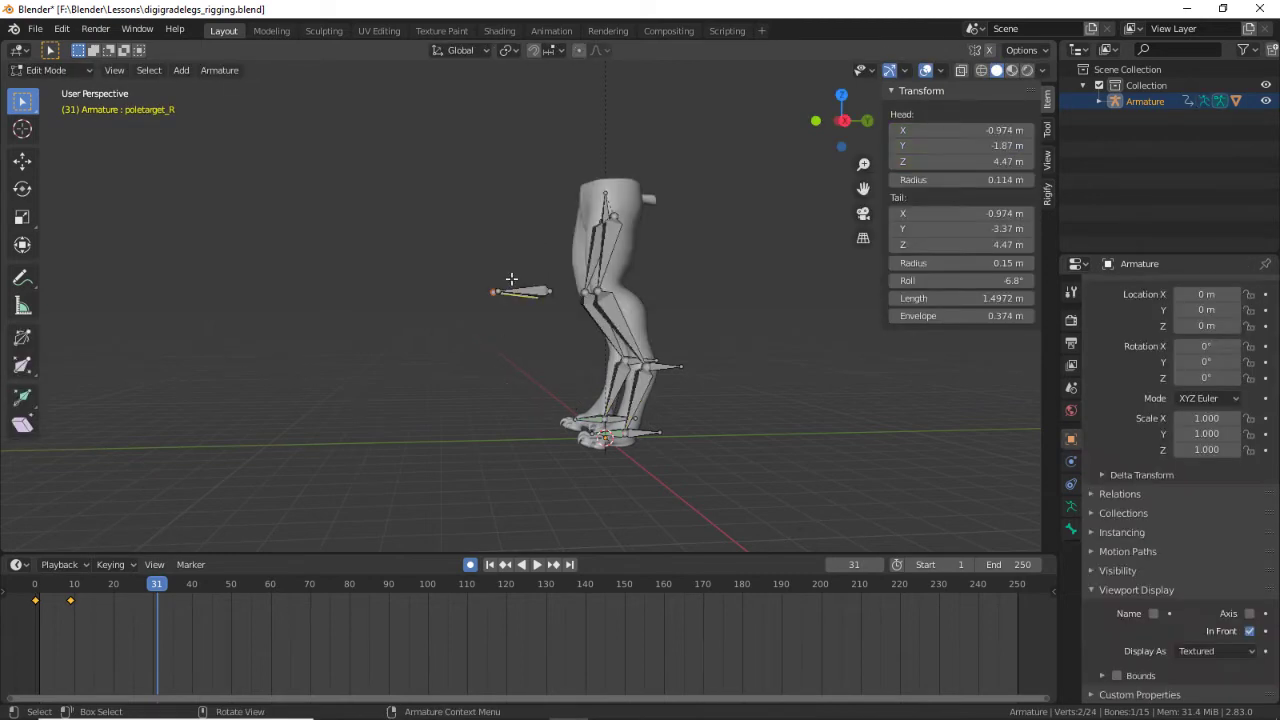
{"action": "middle_click_drag", "start_coordinate": [517, 270], "coordinate": [567, 337]}
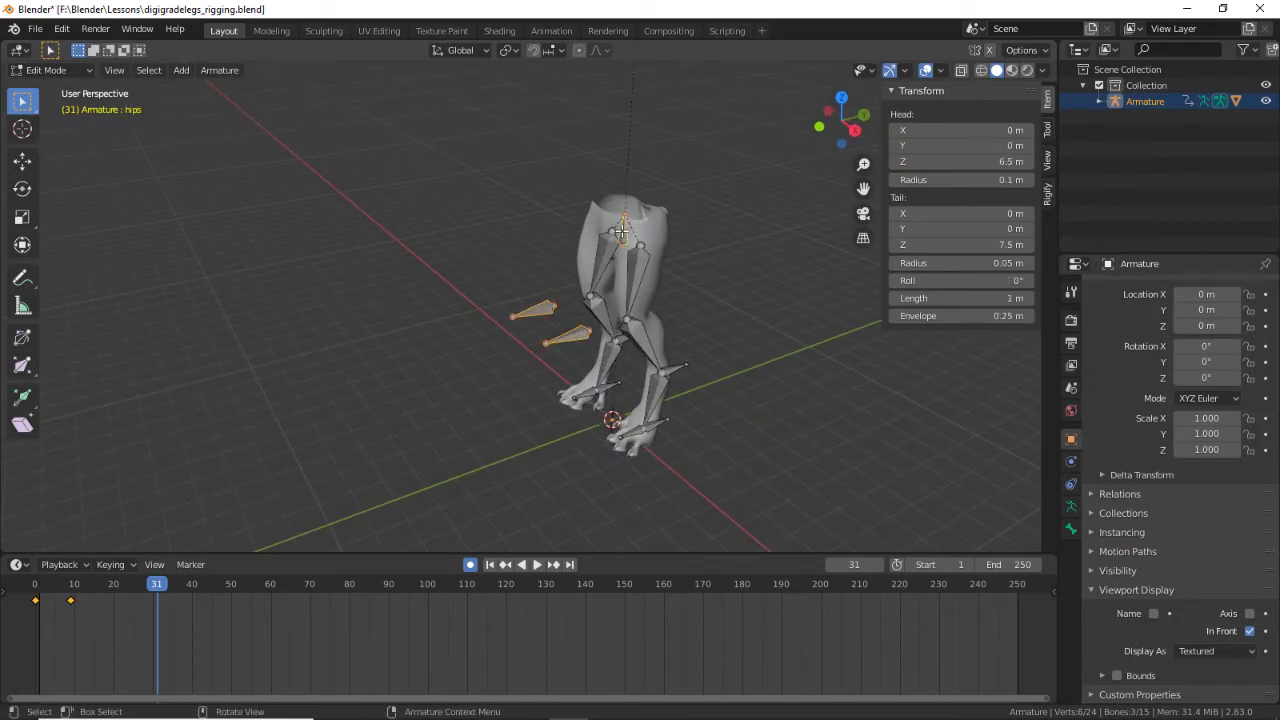
{"action": "key", "text": "ctrl+p"}
{"action": "left_click", "coordinate": [621, 231]}
{"action": "middle_click_drag", "start_coordinate": [621, 231], "coordinate": [677, 385]}
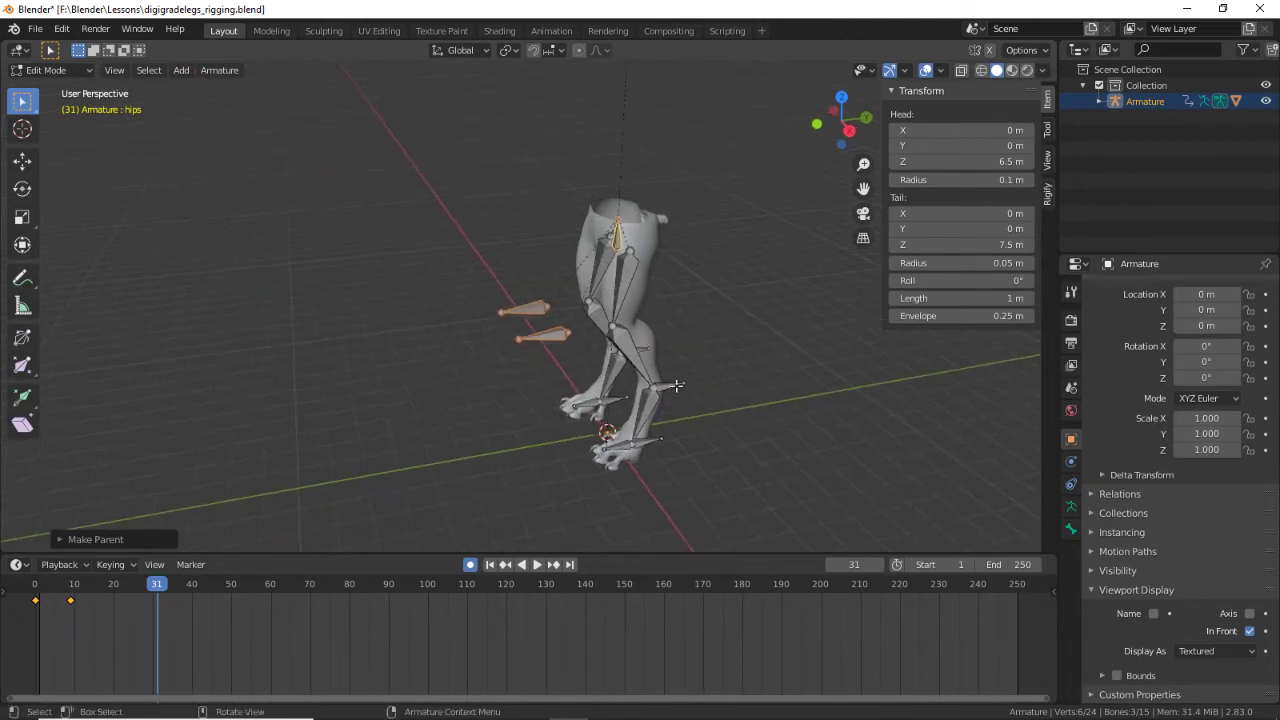
{"action": "key", "text": "Tab"}
Step: From the right side view, move both pole targets up and back
{"action": "middle_click_drag", "start_coordinate": [600, 375], "coordinate": [646, 331]}
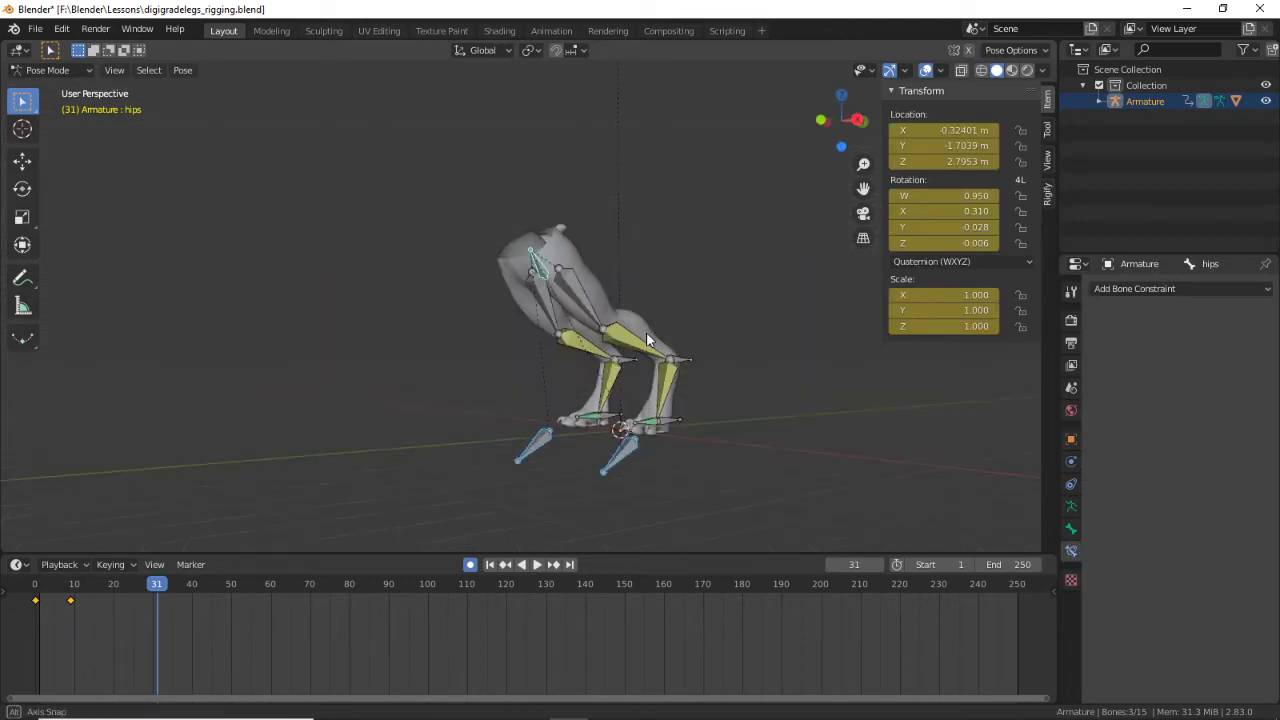
{"action": "key", "text": "KP_1"}
{"action": "key", "text": "KP_3"}
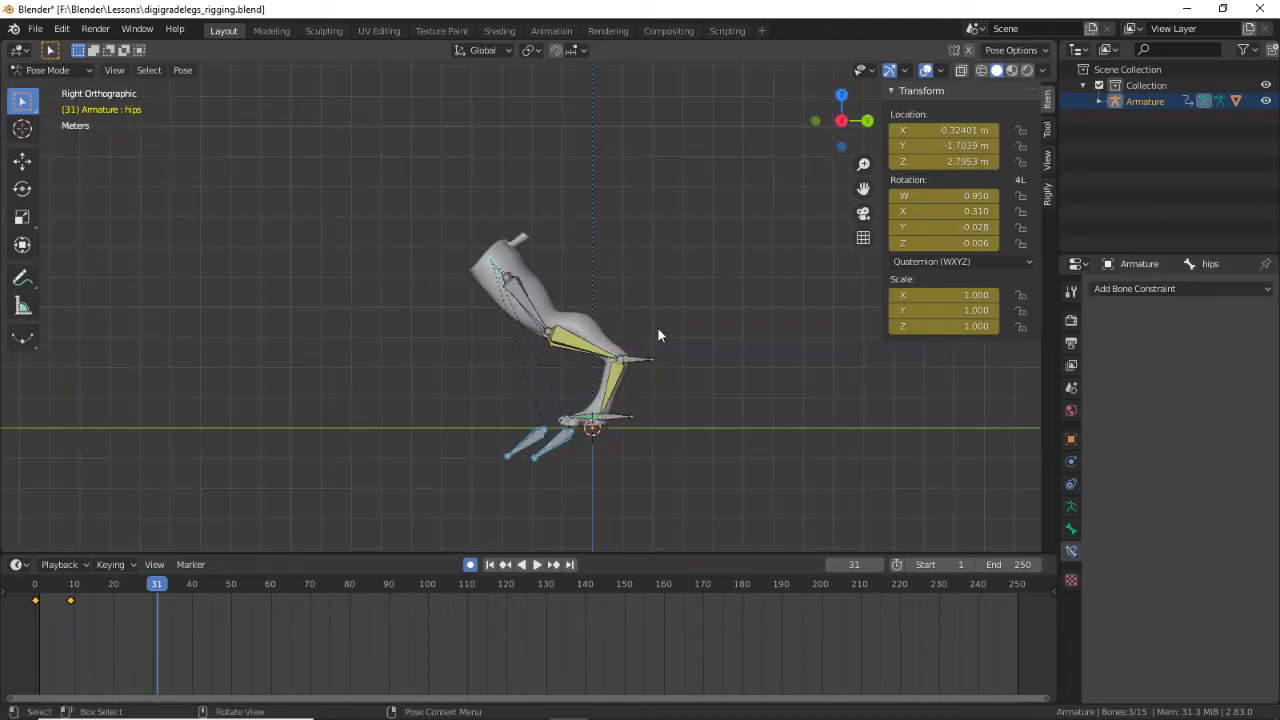
{"action": "left_click", "coordinate": [527, 447]}
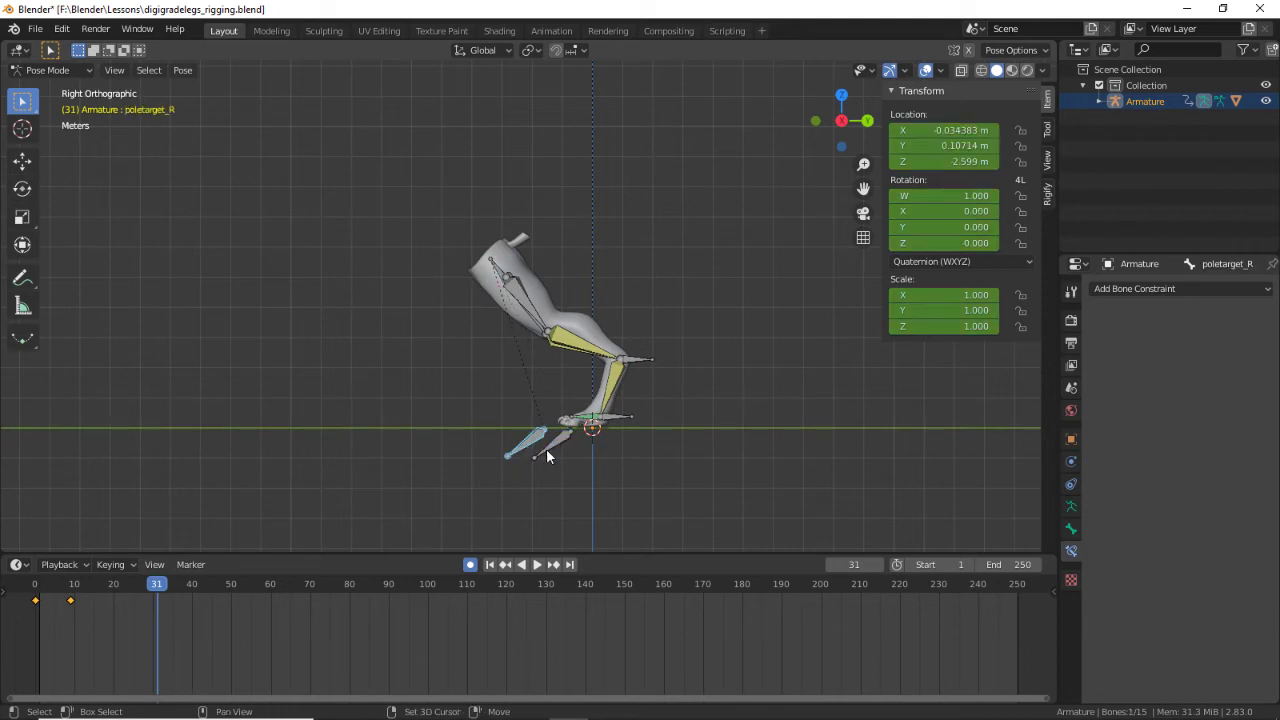
{"action": "key", "text": "g"}
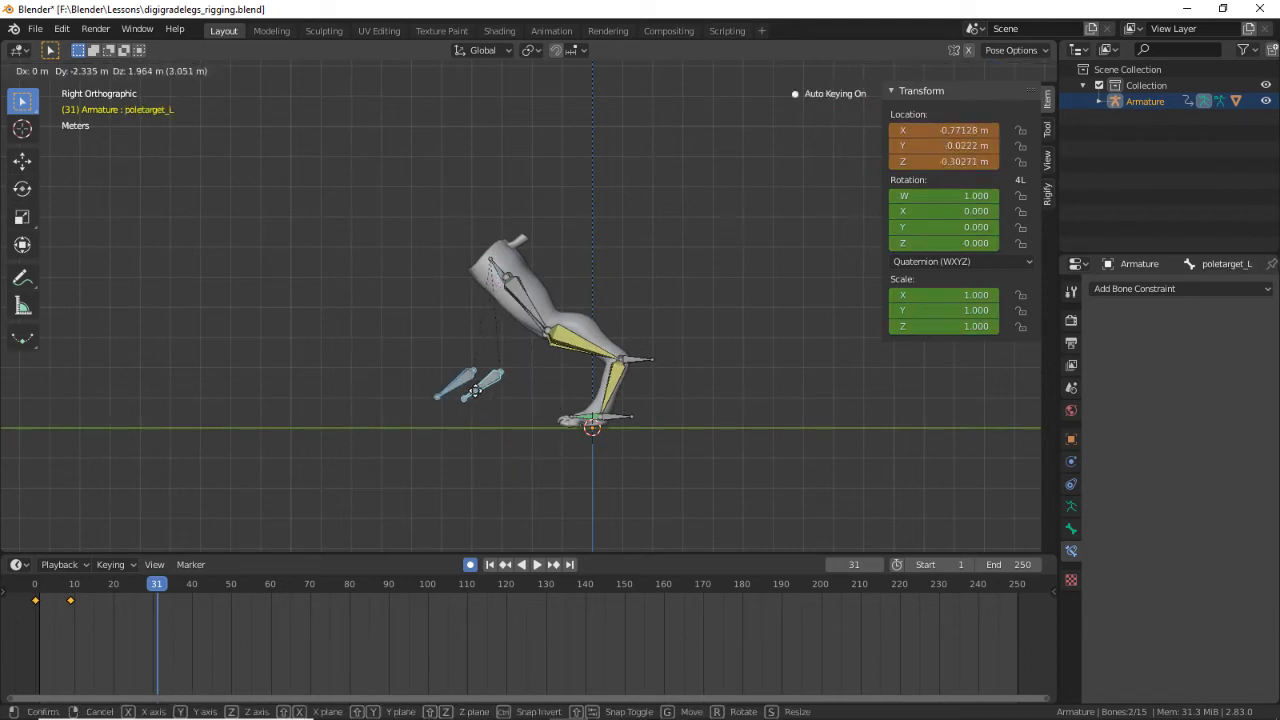
{"action": "left_click", "coordinate": [475, 390]}
Step: Reposition the hips bone in the right orthographic view
{"action": "middle_click_drag", "start_coordinate": [475, 390], "coordinate": [621, 374]}
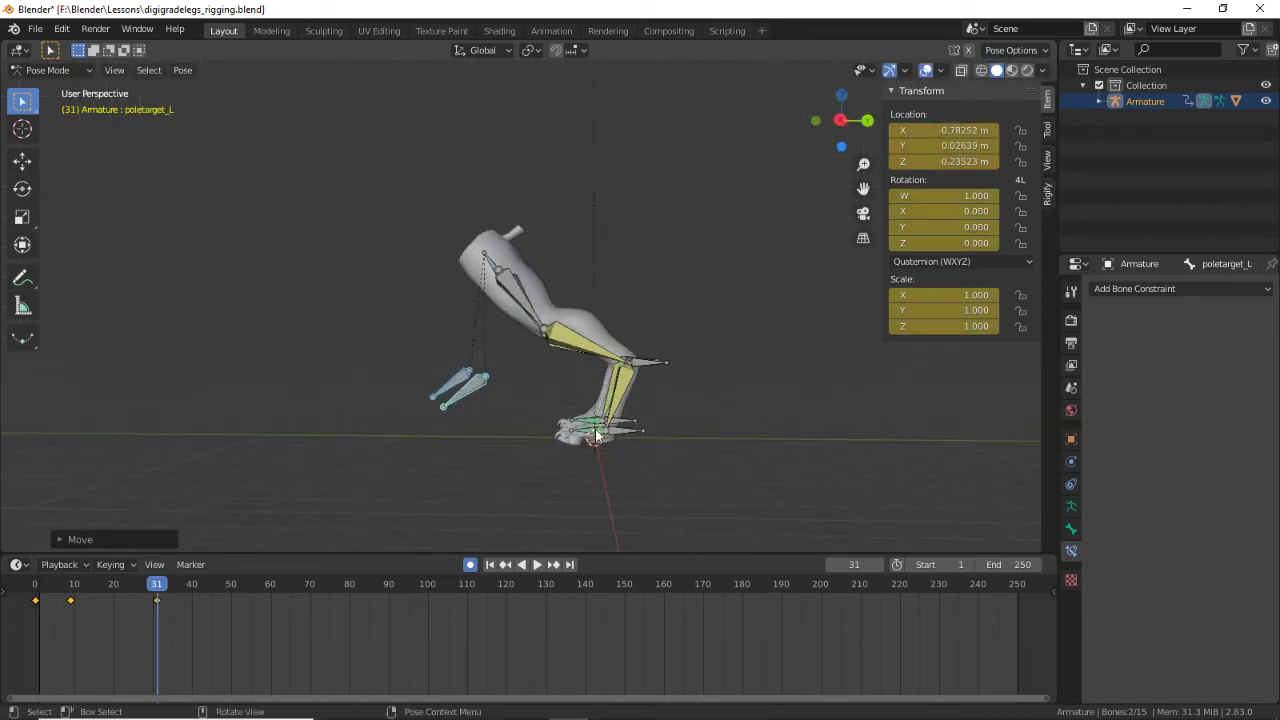
{"action": "key", "text": "KP_3"}
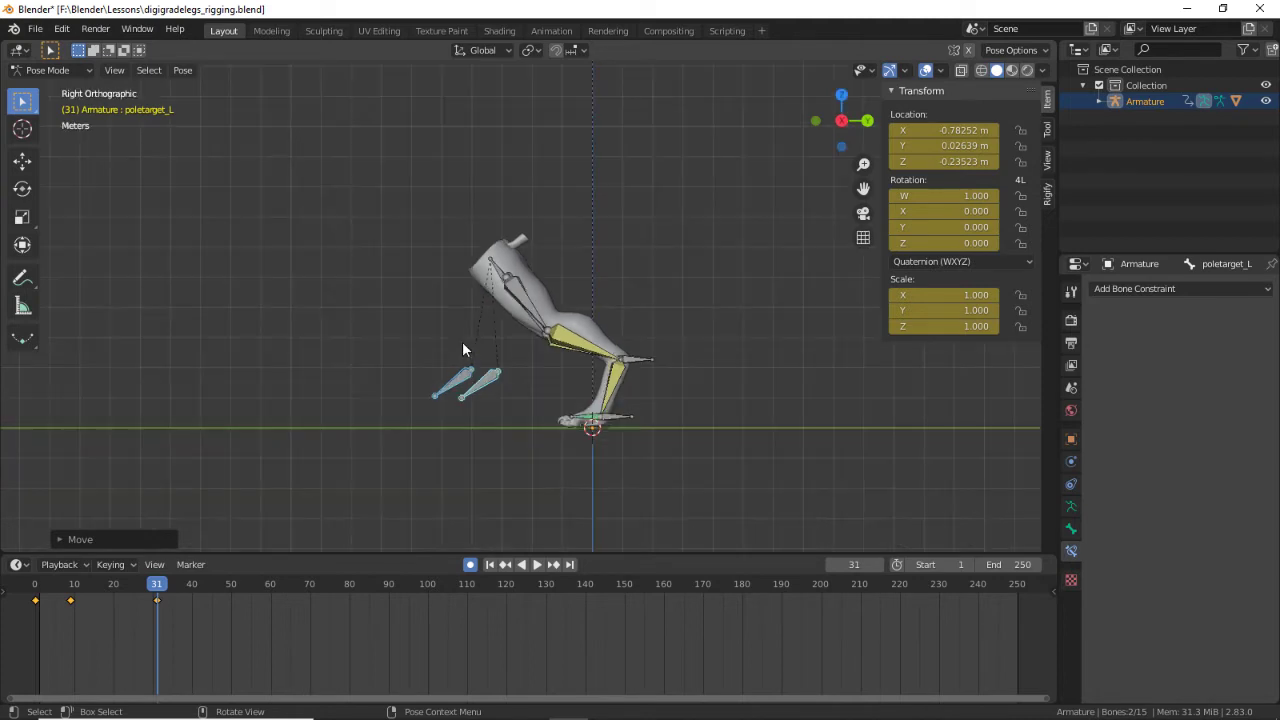
{"action": "left_click", "coordinate": [496, 276]}
{"action": "key", "text": "g"}
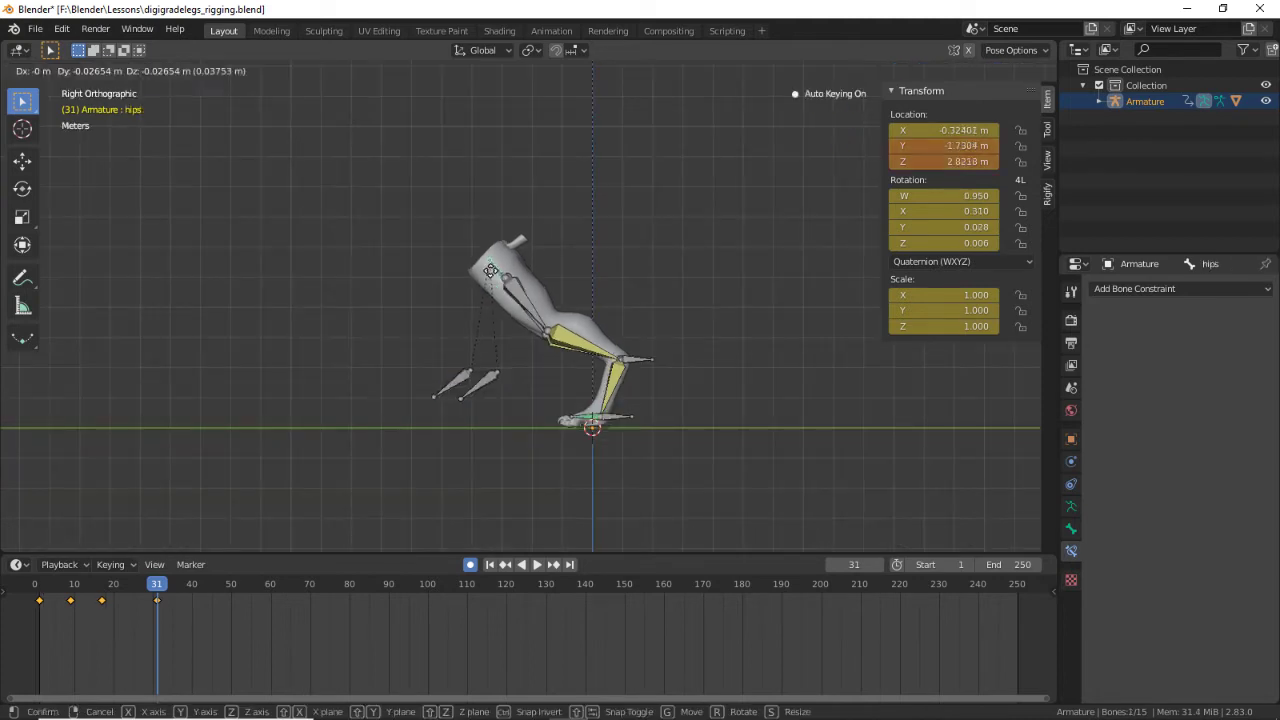
{"action": "left_click", "coordinate": [451, 271]}
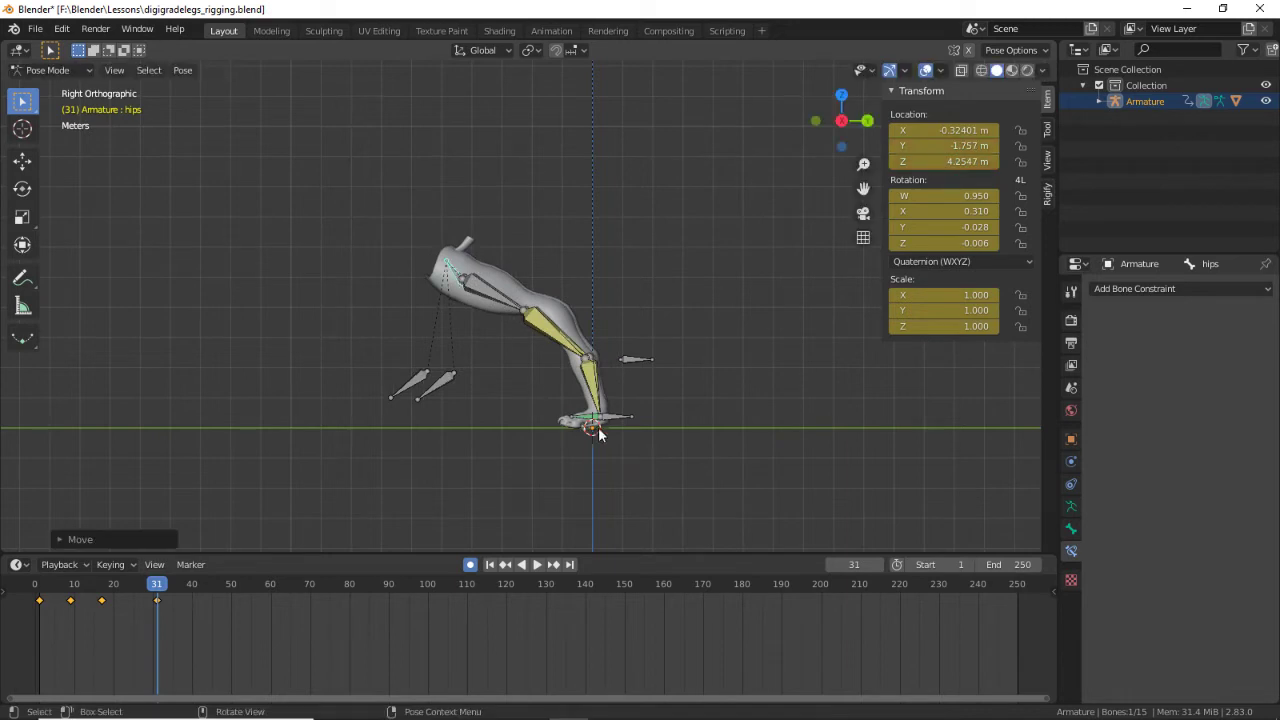
Step: Lift heelIK_L up and back, rotate it, and fine-tune its position
{"action": "left_click", "coordinate": [598, 417]}
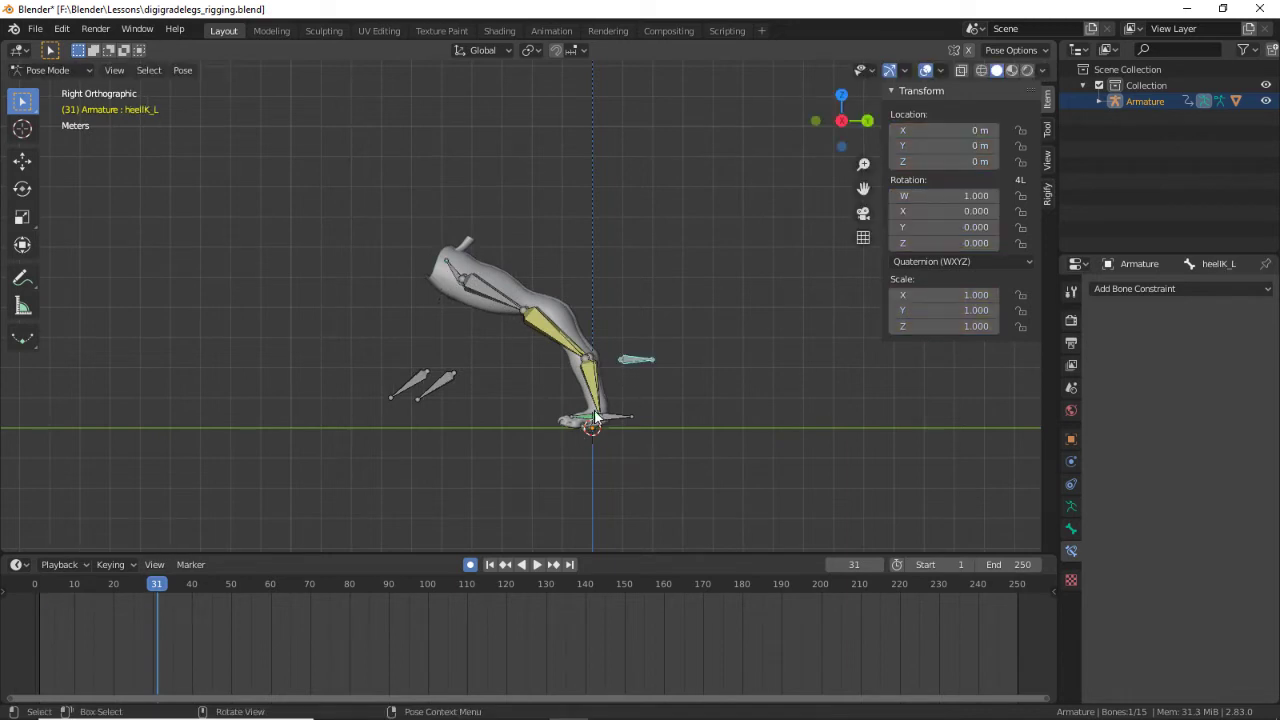
{"action": "left_click", "coordinate": [637, 361]}
{"action": "key", "text": "g"}
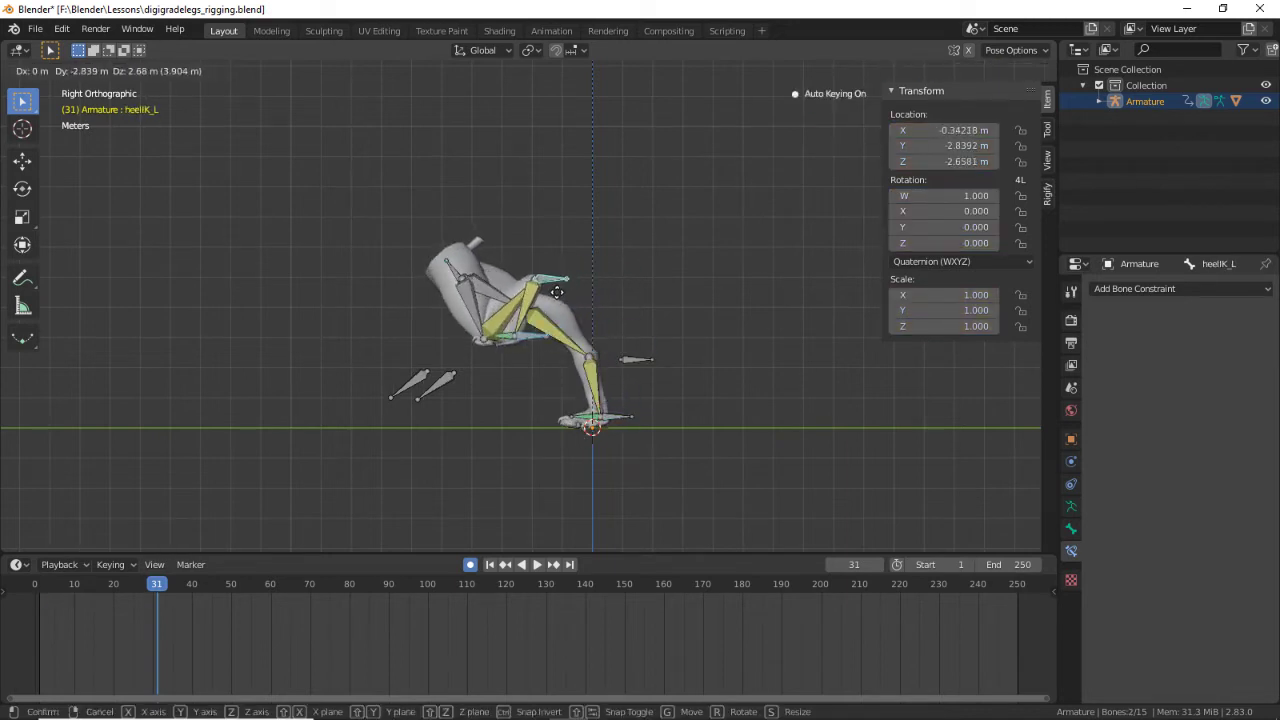
{"action": "left_click", "coordinate": [558, 290]}
{"action": "key", "text": "r"}
{"action": "left_click", "coordinate": [625, 292]}
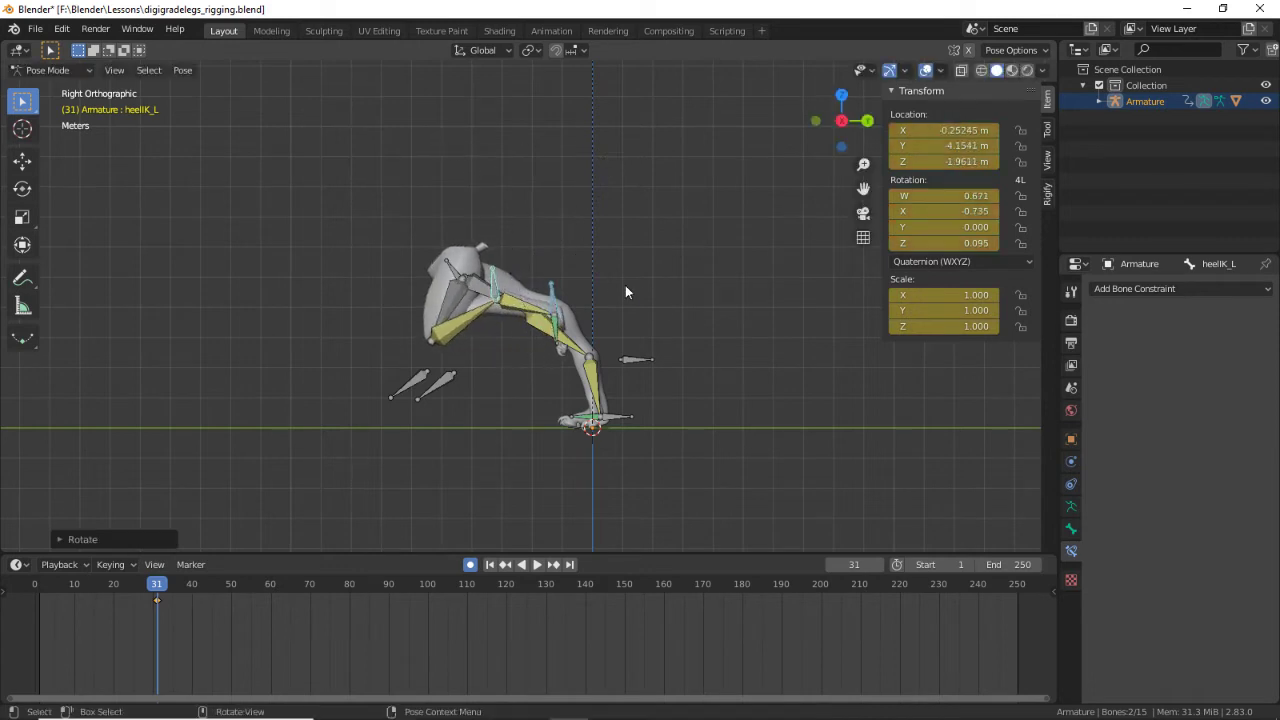
{"action": "key", "text": "g"}
{"action": "left_click", "coordinate": [664, 276]}
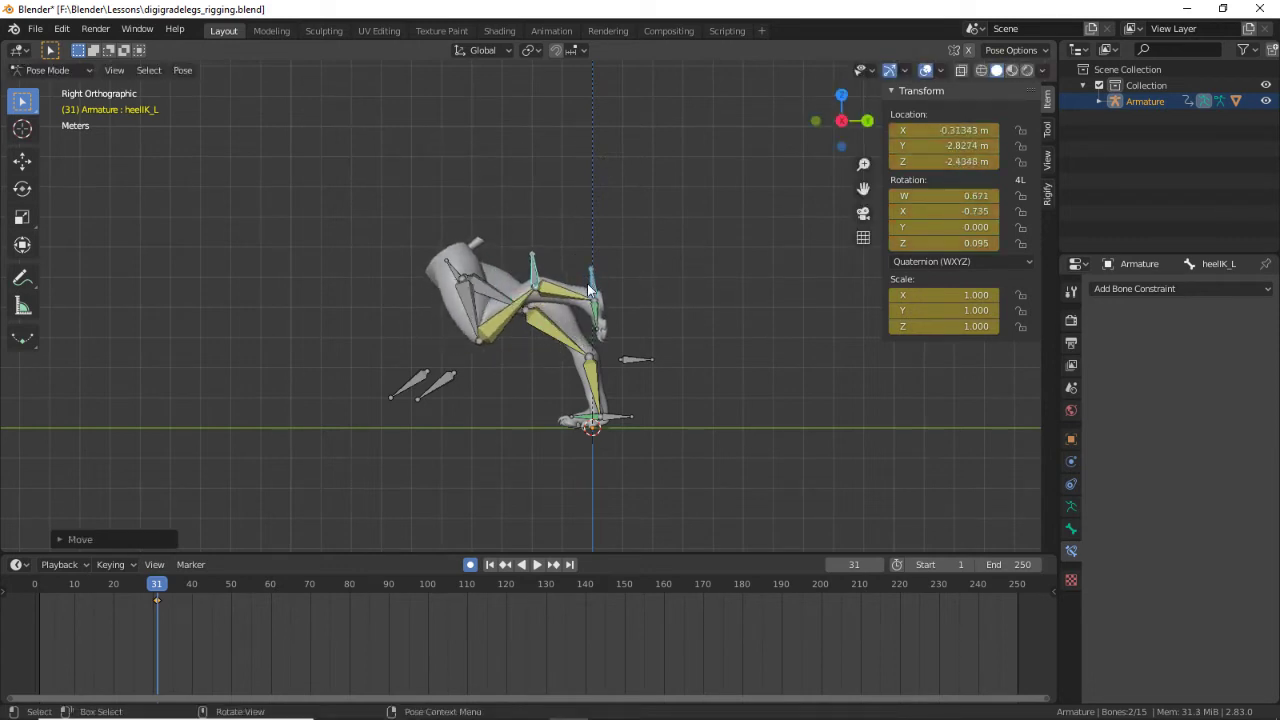
Step: Rotate and move footIK_L, then play back the animation
{"action": "key", "text": "r"}
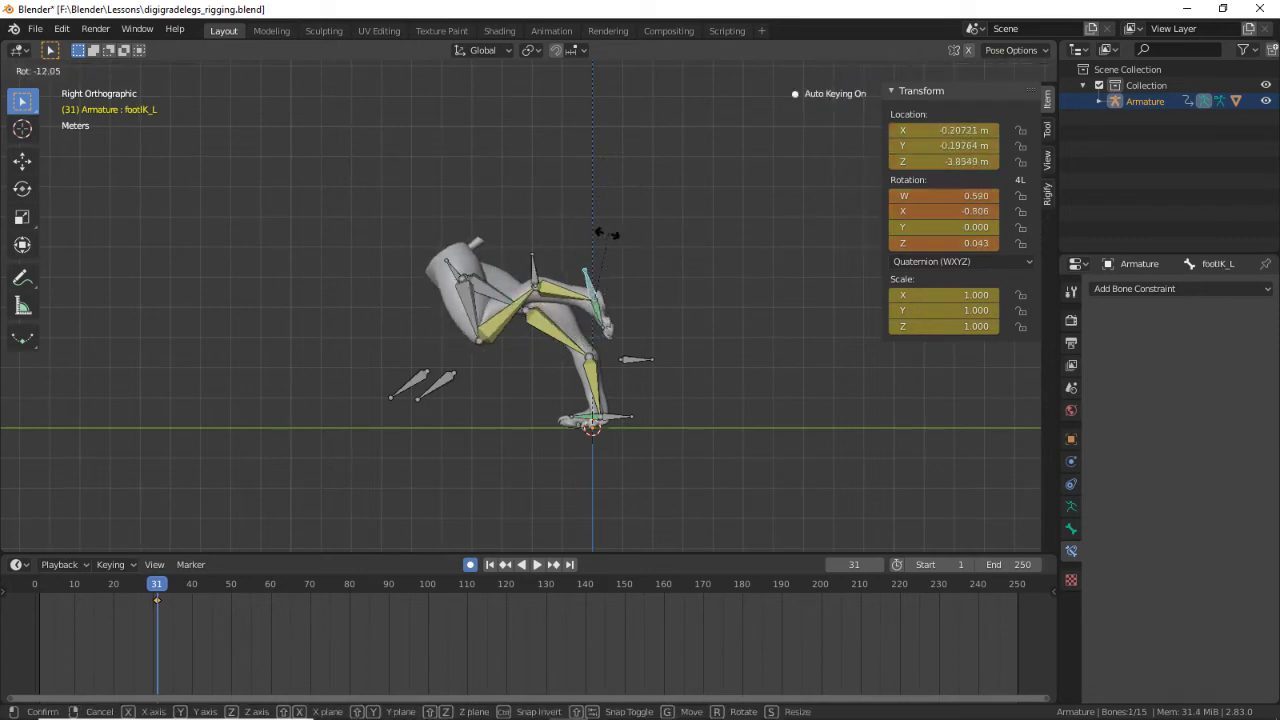
{"action": "left_click", "coordinate": [573, 252]}
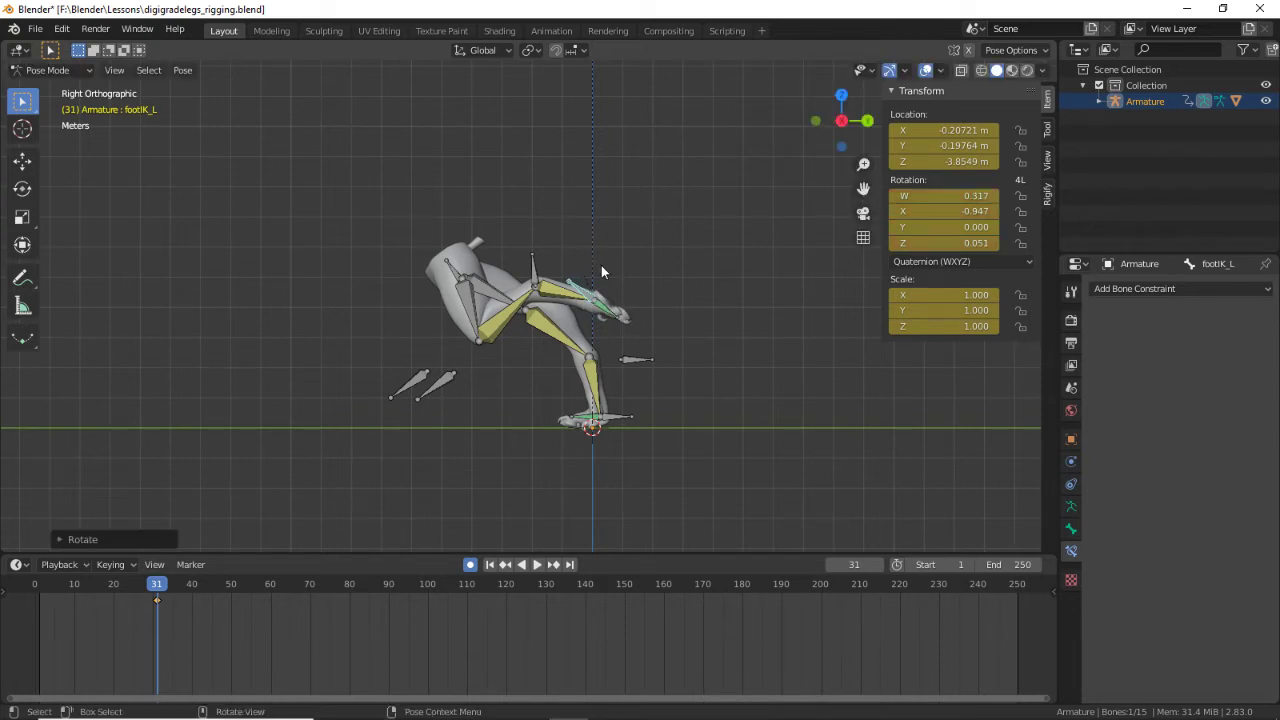
{"action": "key", "text": "g"}
{"action": "left_click", "coordinate": [569, 341]}
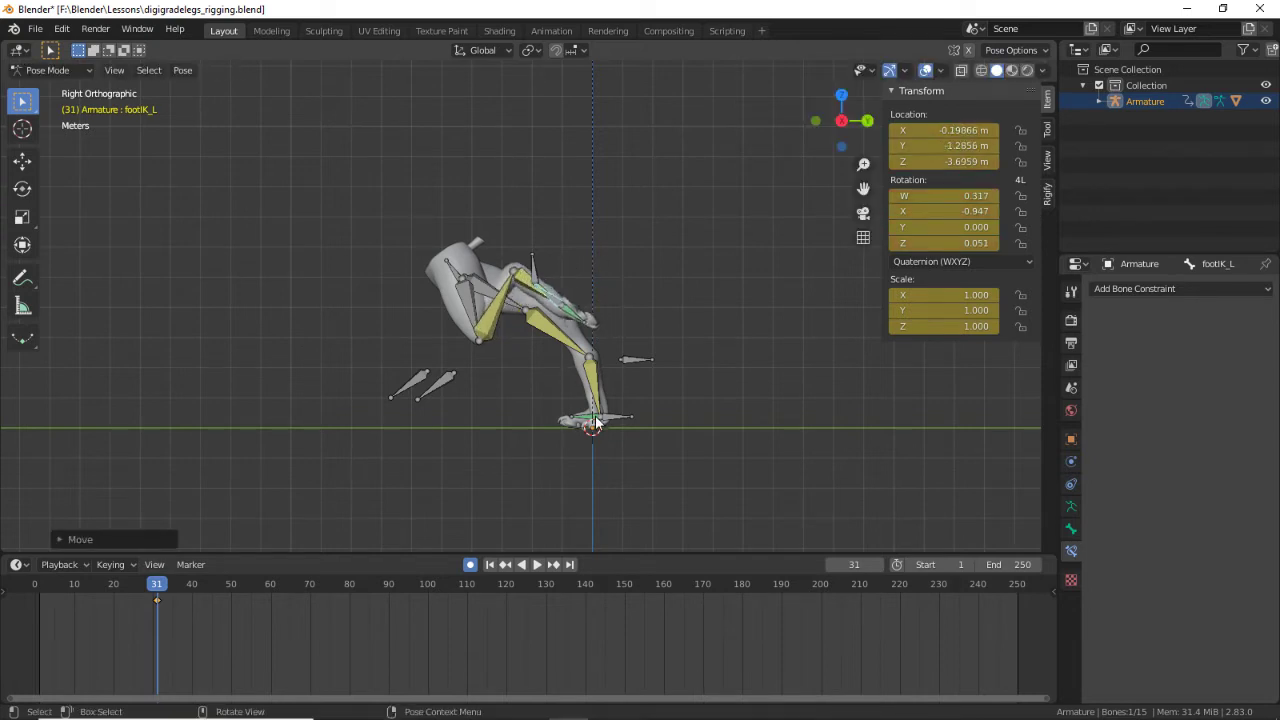
{"action": "key", "text": "space"}
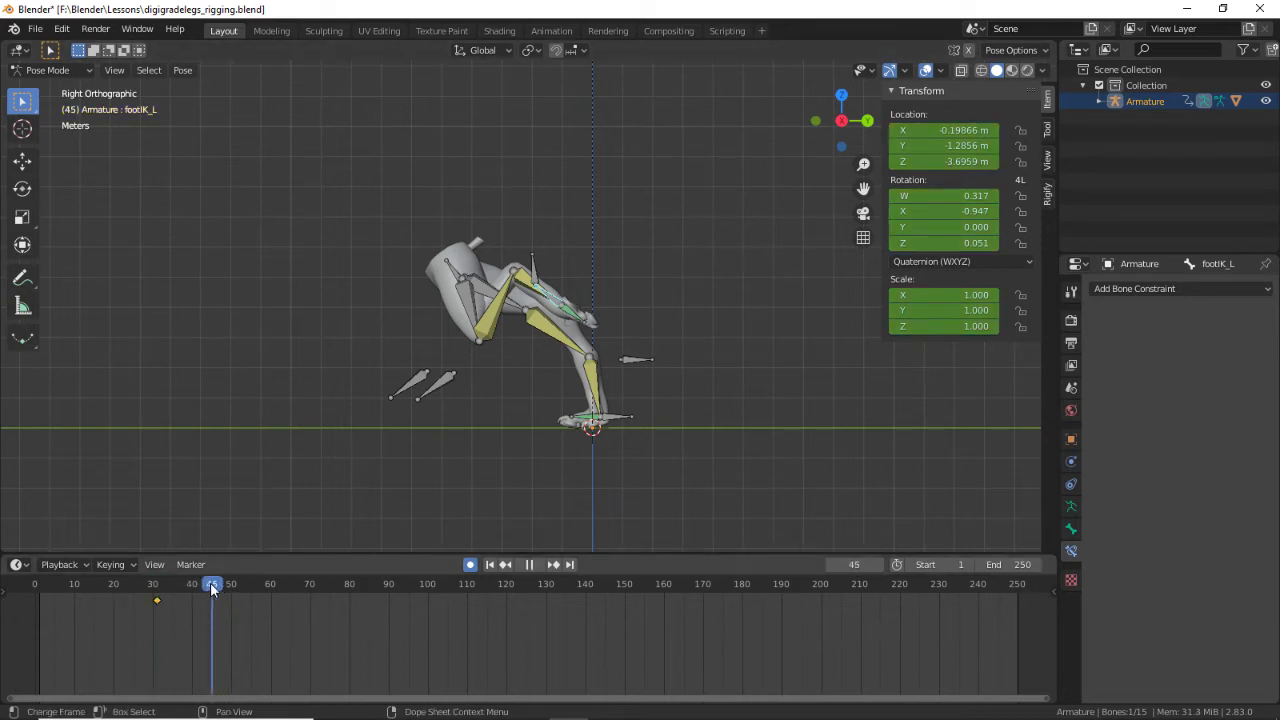
Step: Stop playback and move the hips back toward the left at frame 40
{"action": "key", "text": "space"}
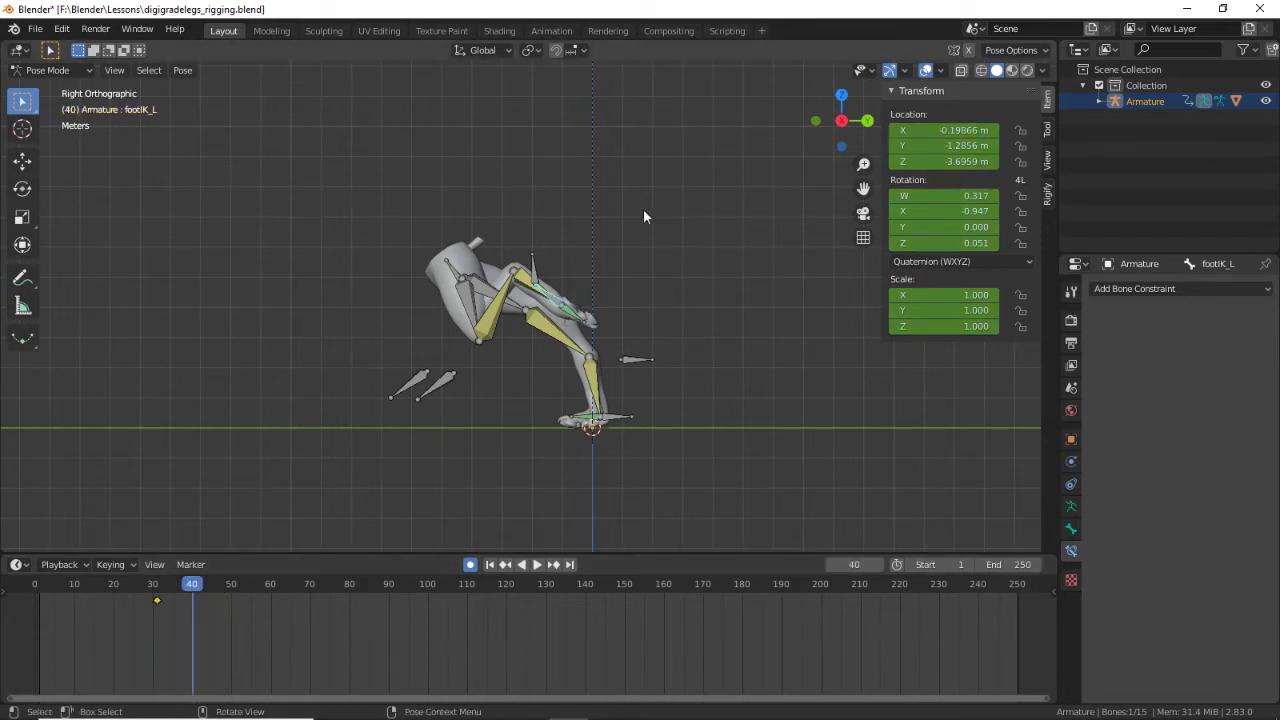
{"action": "left_click", "coordinate": [454, 271]}
{"action": "key", "text": "g"}
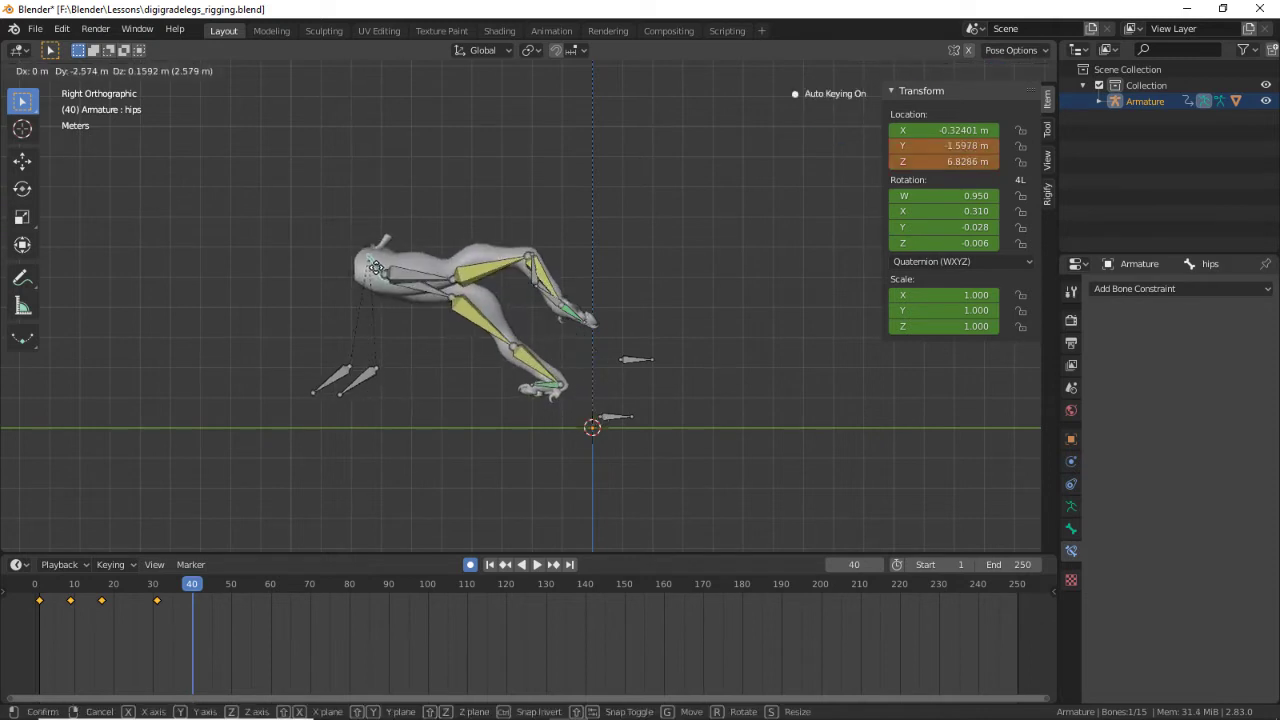
{"action": "left_click", "coordinate": [541, 396]}
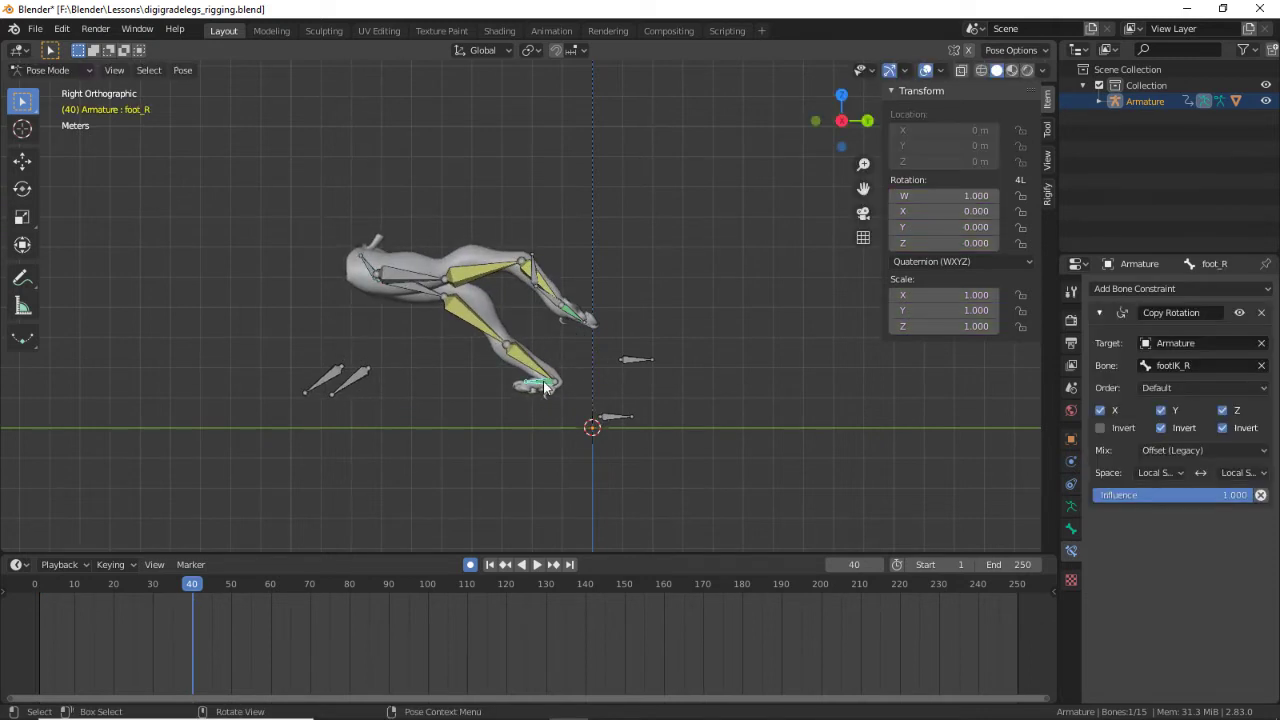
Step: Raise the right foot IK toward the leg and rotate it
{"action": "key", "text": "r"}
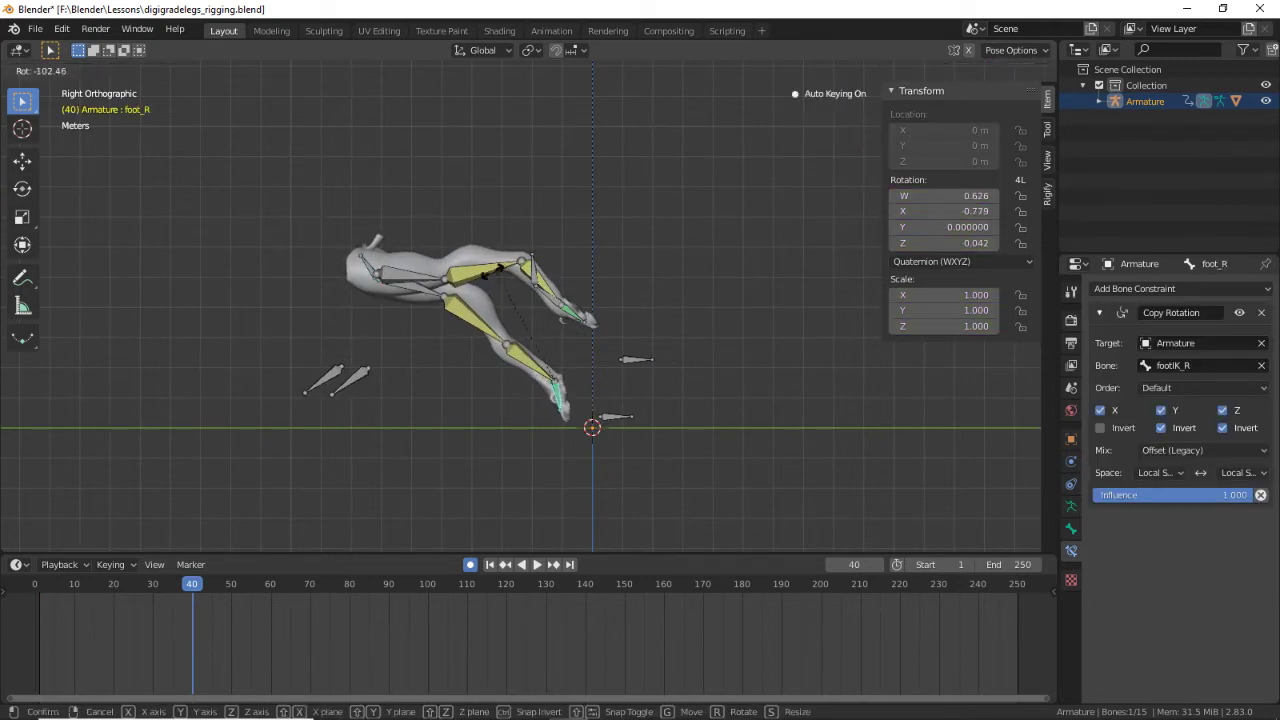
{"action": "right_click", "coordinate": [611, 417]}
{"action": "left_click", "coordinate": [611, 417]}
{"action": "key", "text": "g"}
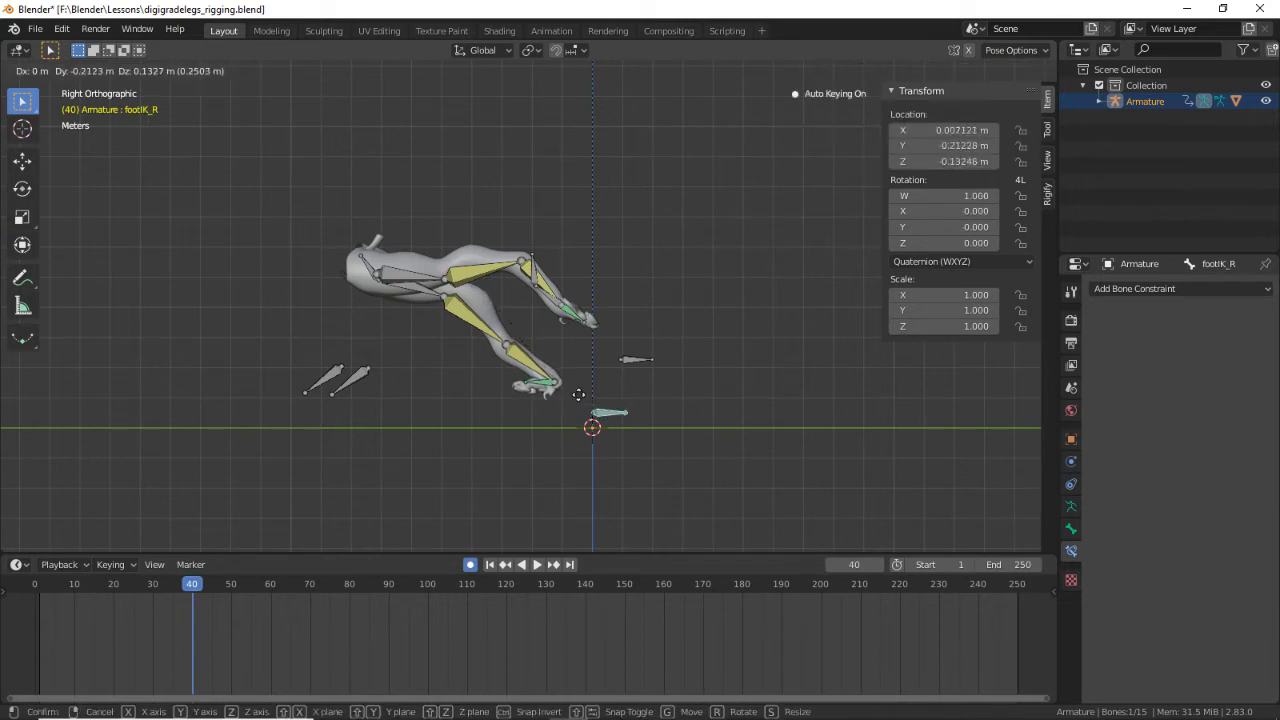
{"action": "left_click", "coordinate": [531, 396]}
{"action": "key", "text": "r"}
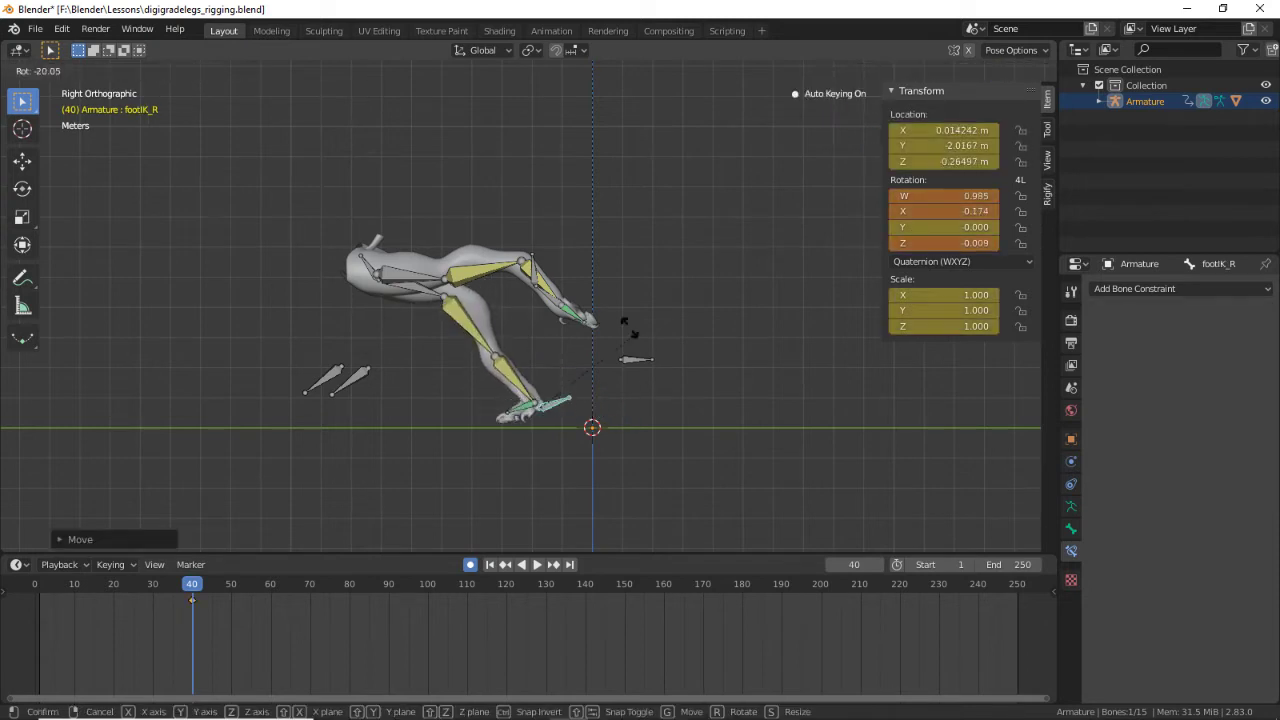
{"action": "left_click", "coordinate": [580, 421]}
{"action": "key", "text": "g"}
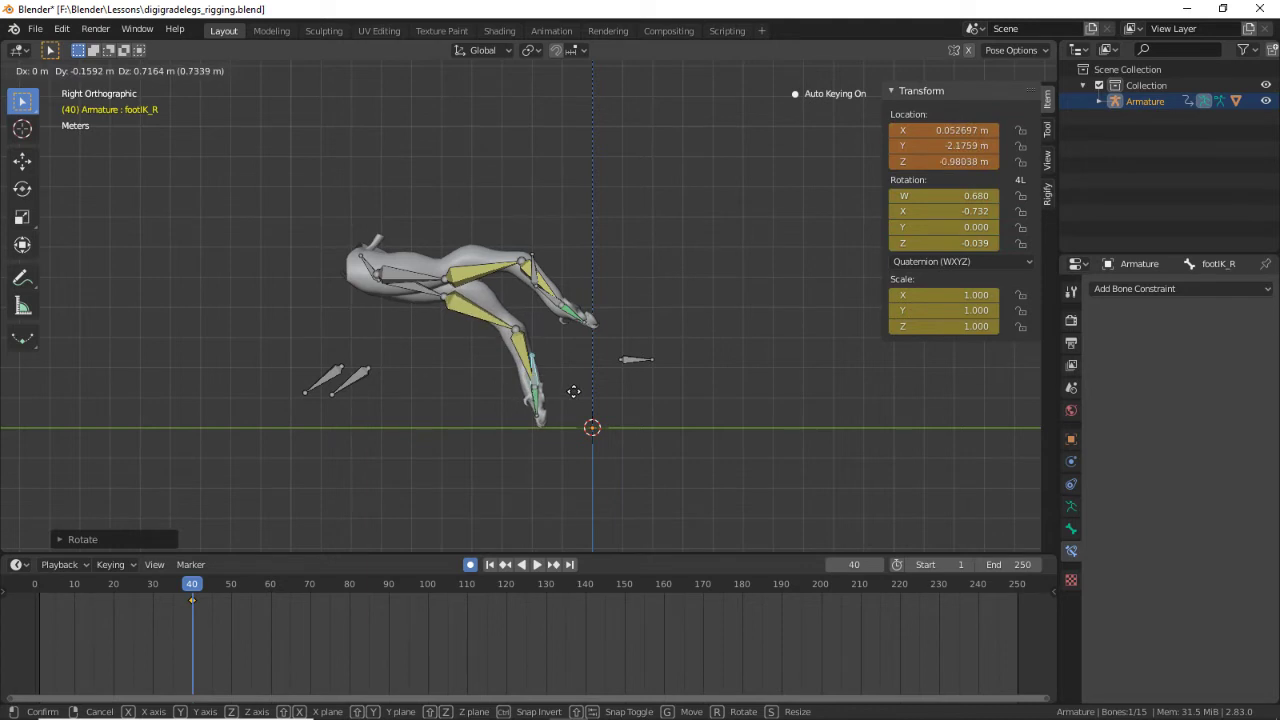
{"action": "right_click", "coordinate": [571, 391]}
Step: Lift the right heel IK, then pull it down and back, and scrub toward frame 13
{"action": "left_click", "coordinate": [631, 360]}
{"action": "key", "text": "g"}
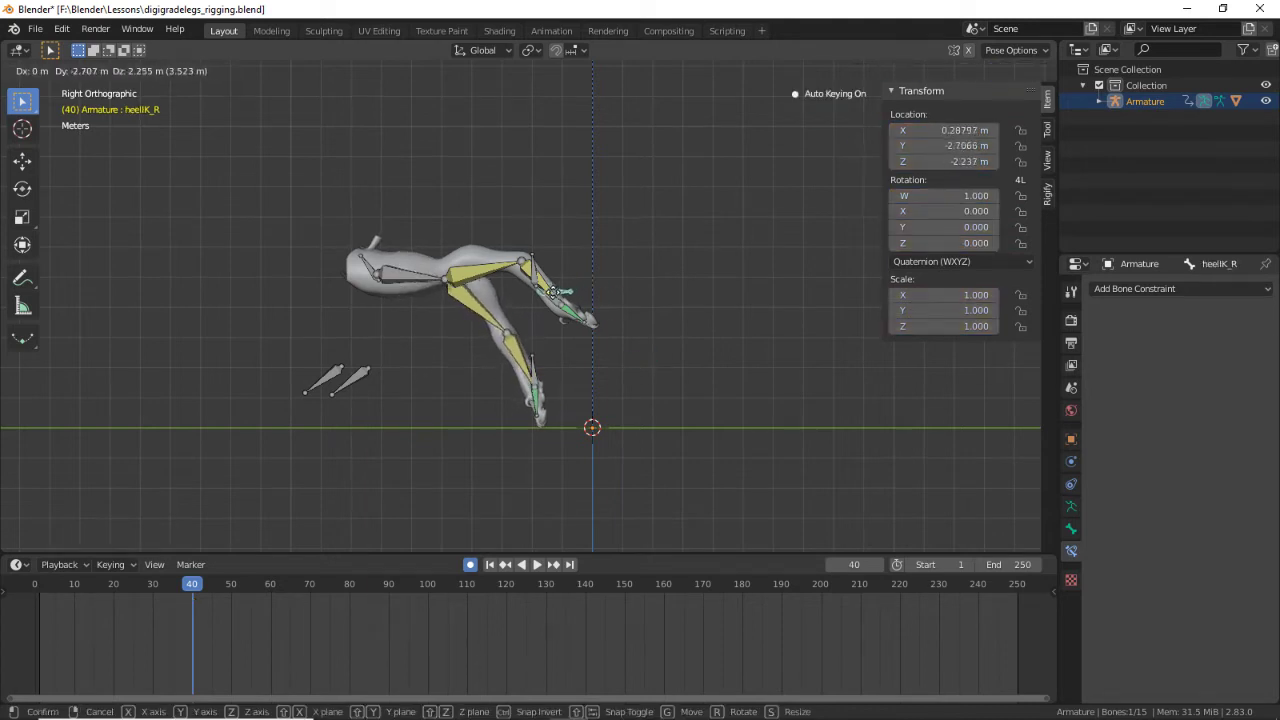
{"action": "left_click", "coordinate": [480, 298]}
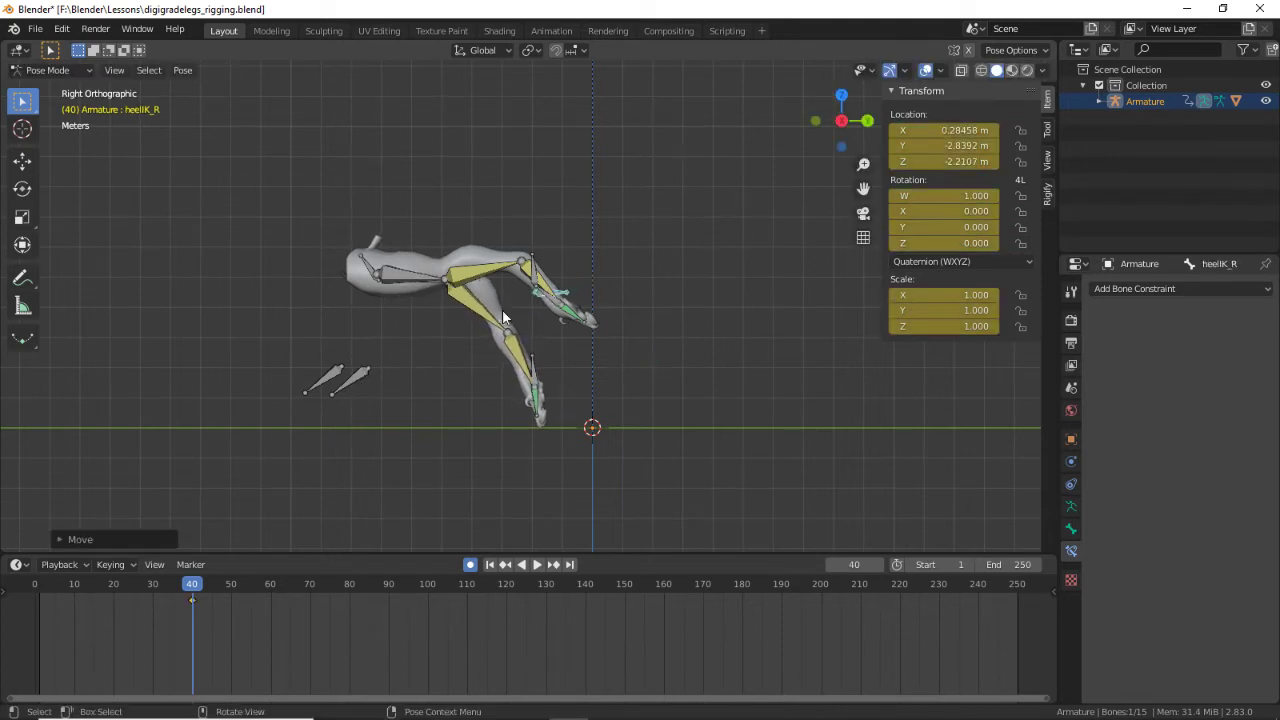
{"action": "key", "text": "g"}
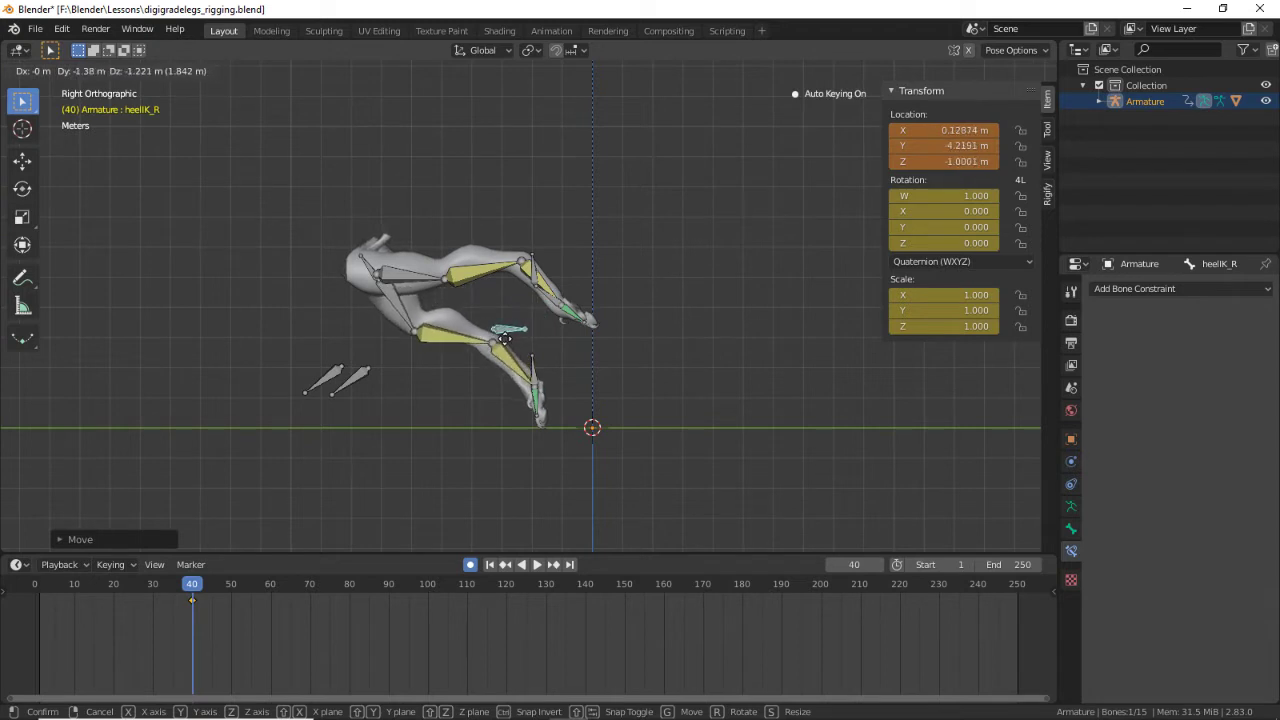
{"action": "left_click", "coordinate": [409, 351]}
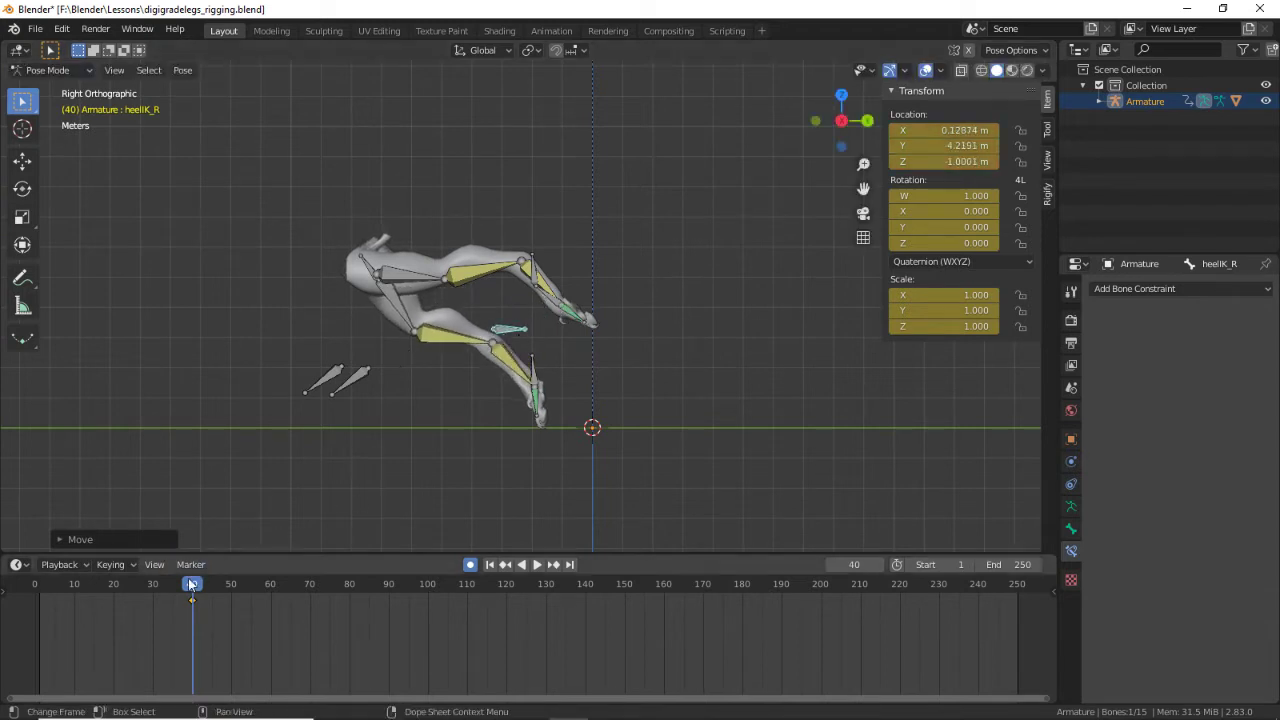
{"action": "left_click_drag", "start_coordinate": [188, 582], "coordinate": [416, 586]}
{"action": "middle_click_drag", "start_coordinate": [342, 498], "coordinate": [419, 448]}
{"action": "middle_click_drag", "start_coordinate": [492, 366], "coordinate": [499, 365]}
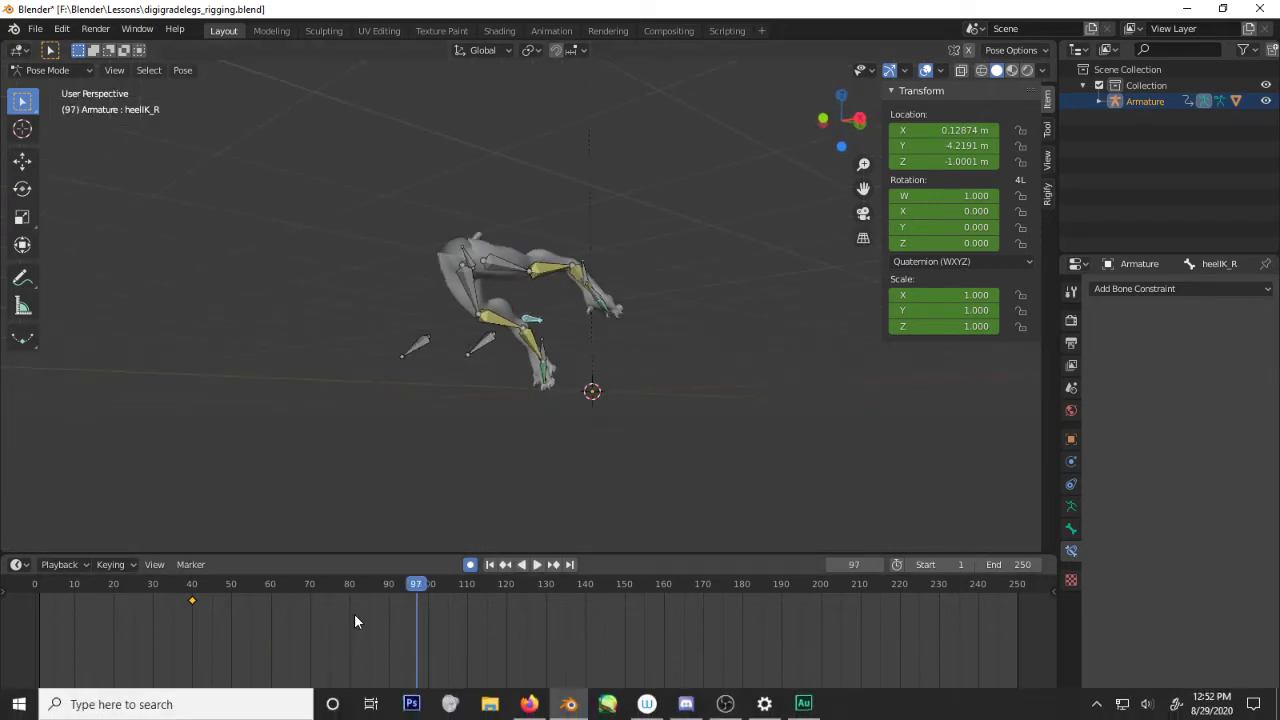
{"action": "key", "text": "a"}
{"action": "left_click_drag", "start_coordinate": [303, 631], "coordinate": [5, 578]}
{"action": "key", "text": "x"}
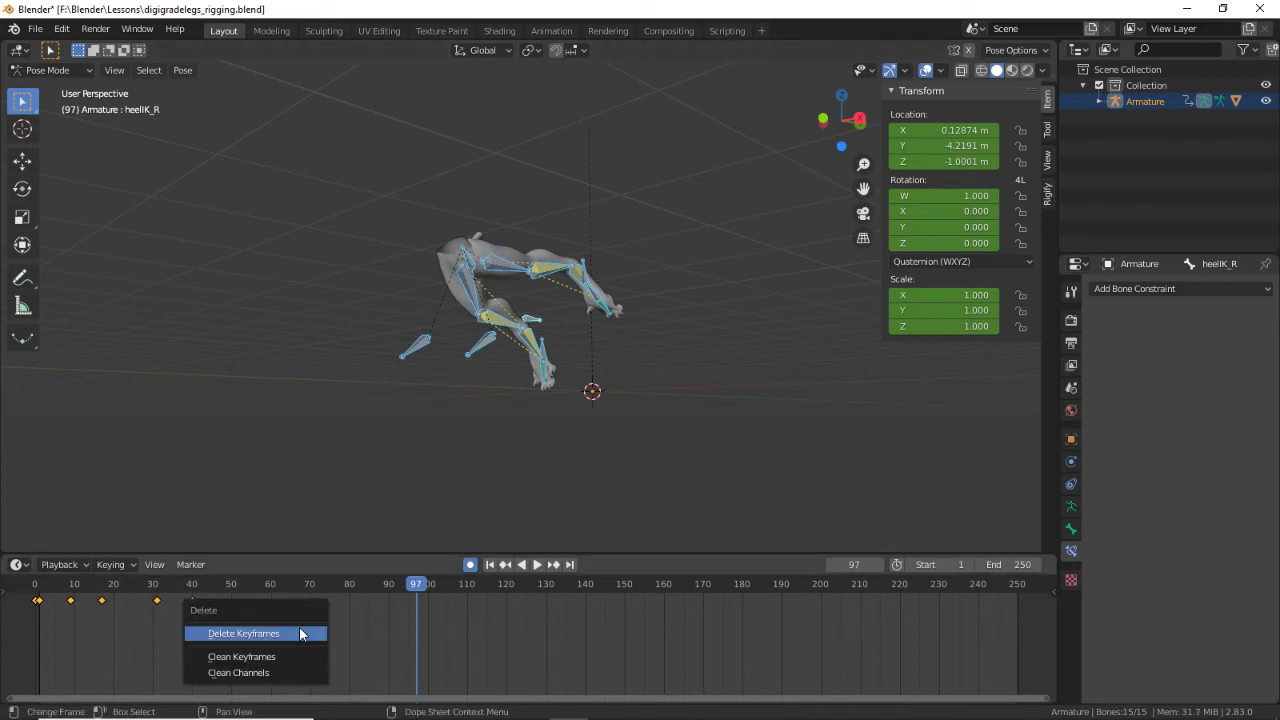
{"action": "left_click", "coordinate": [300, 633]}
{"action": "left_click", "coordinate": [491, 565]}
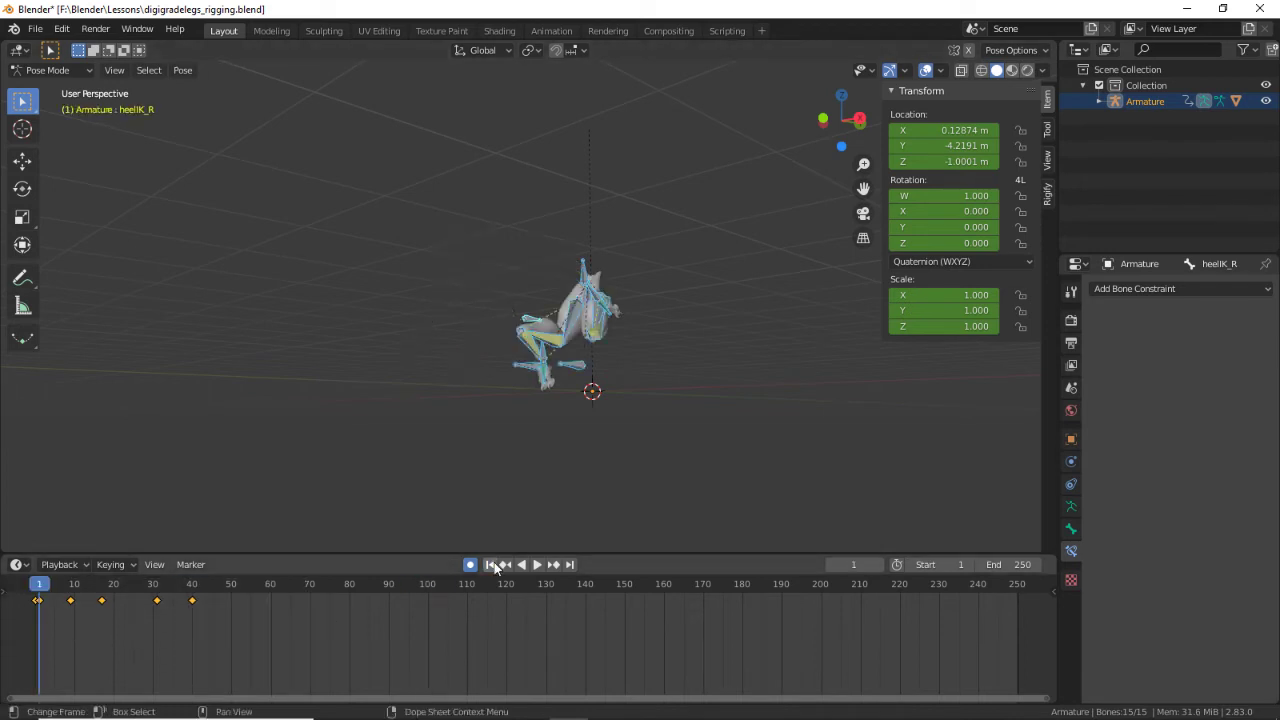
{"action": "key", "text": "x"}
{"action": "left_click", "coordinate": [189, 630]}
{"action": "scroll", "coordinate": [592, 315], "scroll_direction": "up", "scroll_amount": 1}
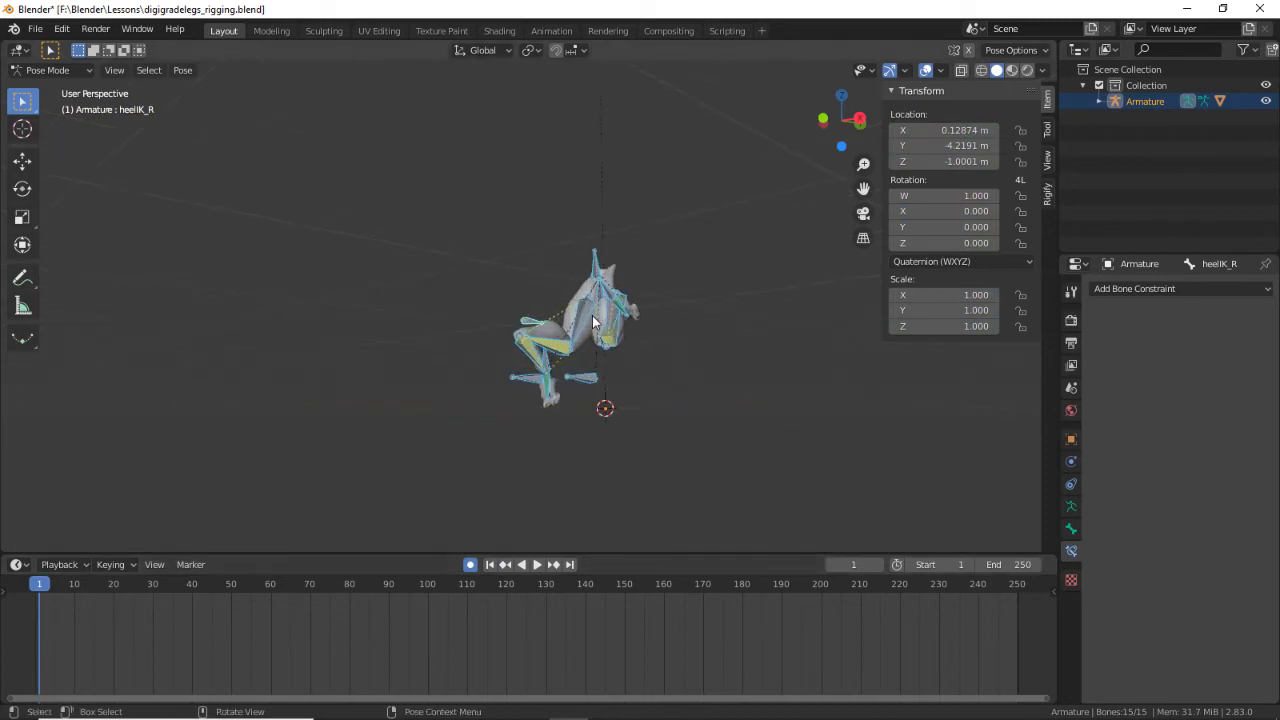
{"action": "middle_click_drag", "start_coordinate": [592, 315], "coordinate": [697, 364]}
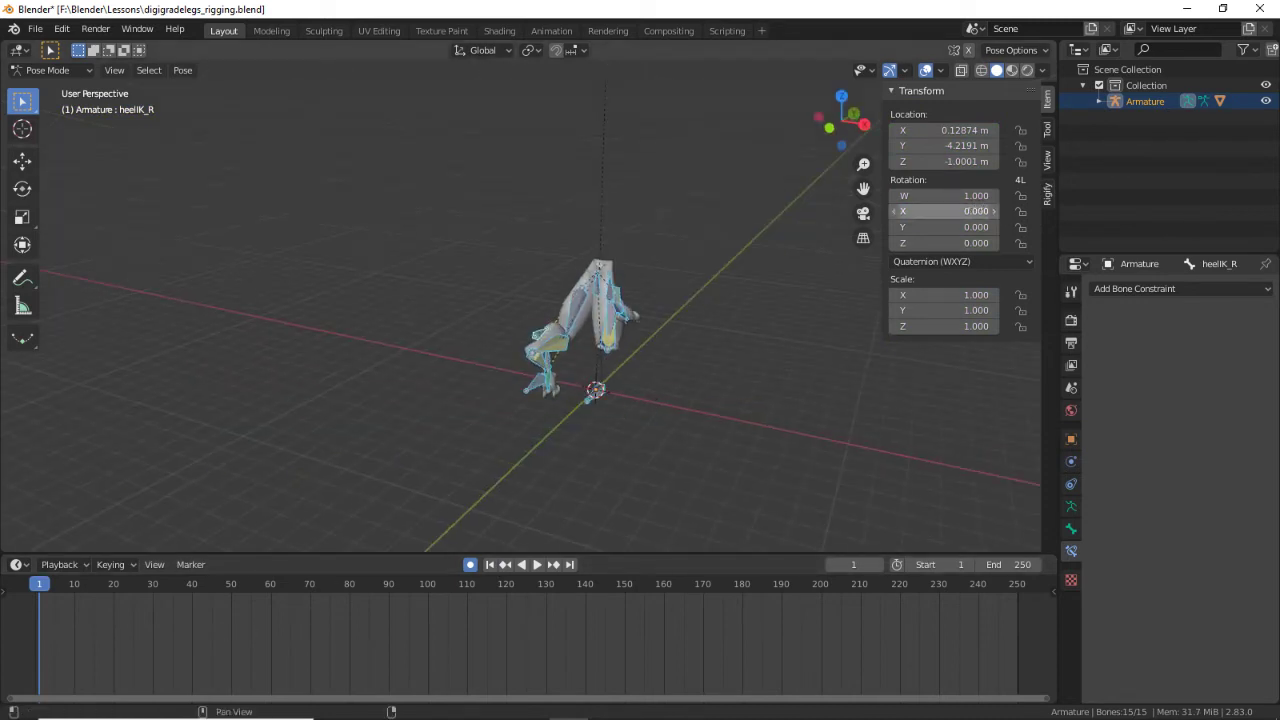
{"action": "left_click_drag", "start_coordinate": [940, 161], "coordinate": [935, 130]}
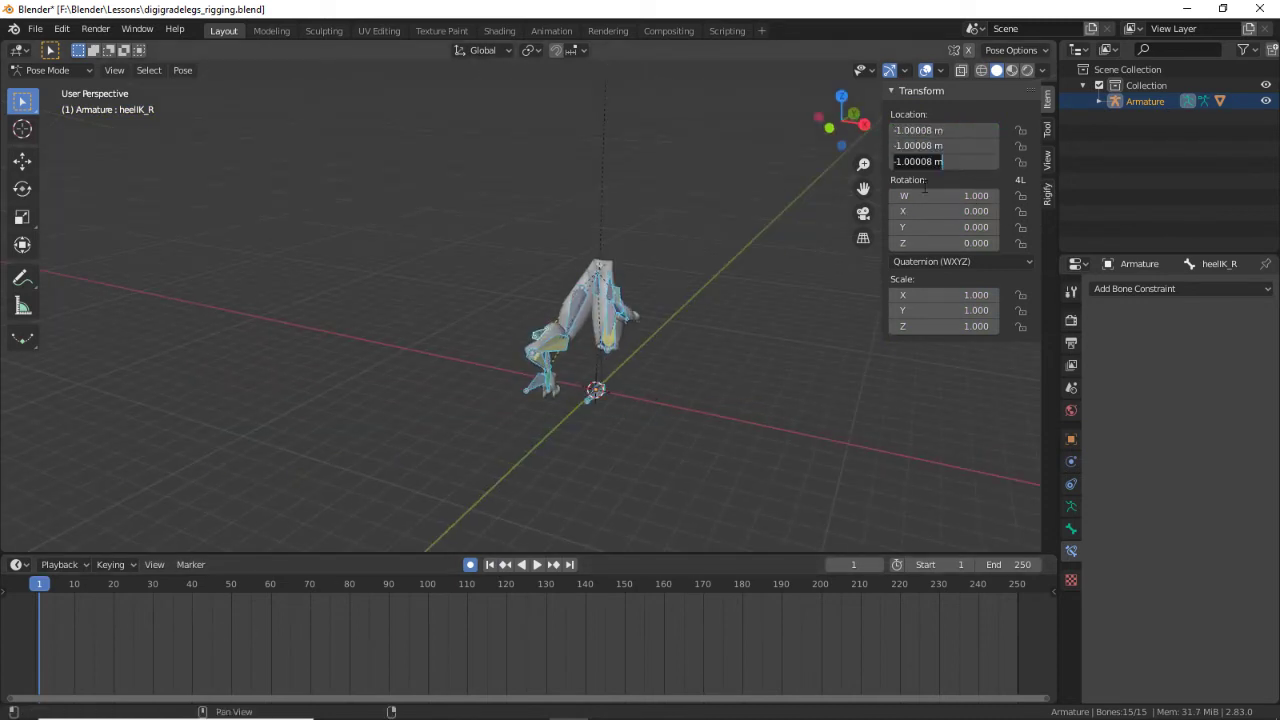
{"action": "type", "text": "1"}
{"action": "key", "text": "Return"}
{"action": "middle_click_drag", "start_coordinate": [725, 322], "coordinate": [719, 355]}
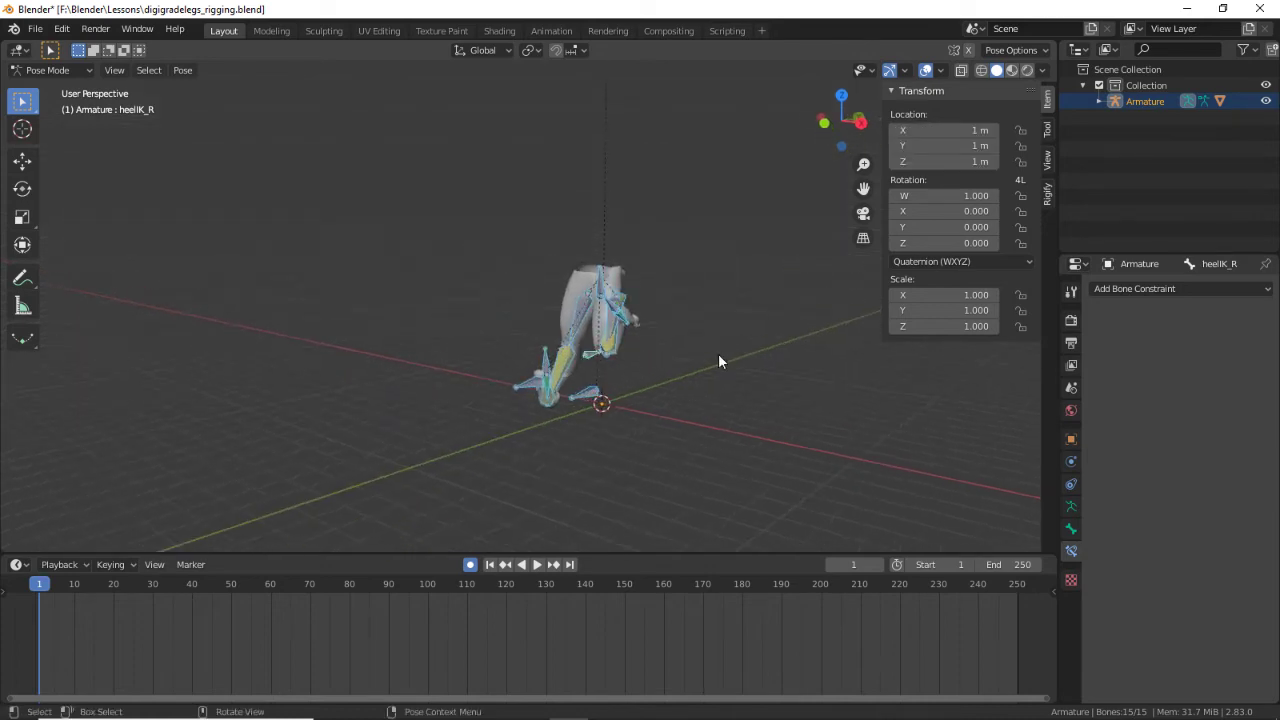
{"action": "key", "text": "ctrl+z"}
{"action": "key", "text": "ctrl+z"}
{"action": "key", "text": "ctrl+z"}
{"action": "key", "text": "ctrl+z"}
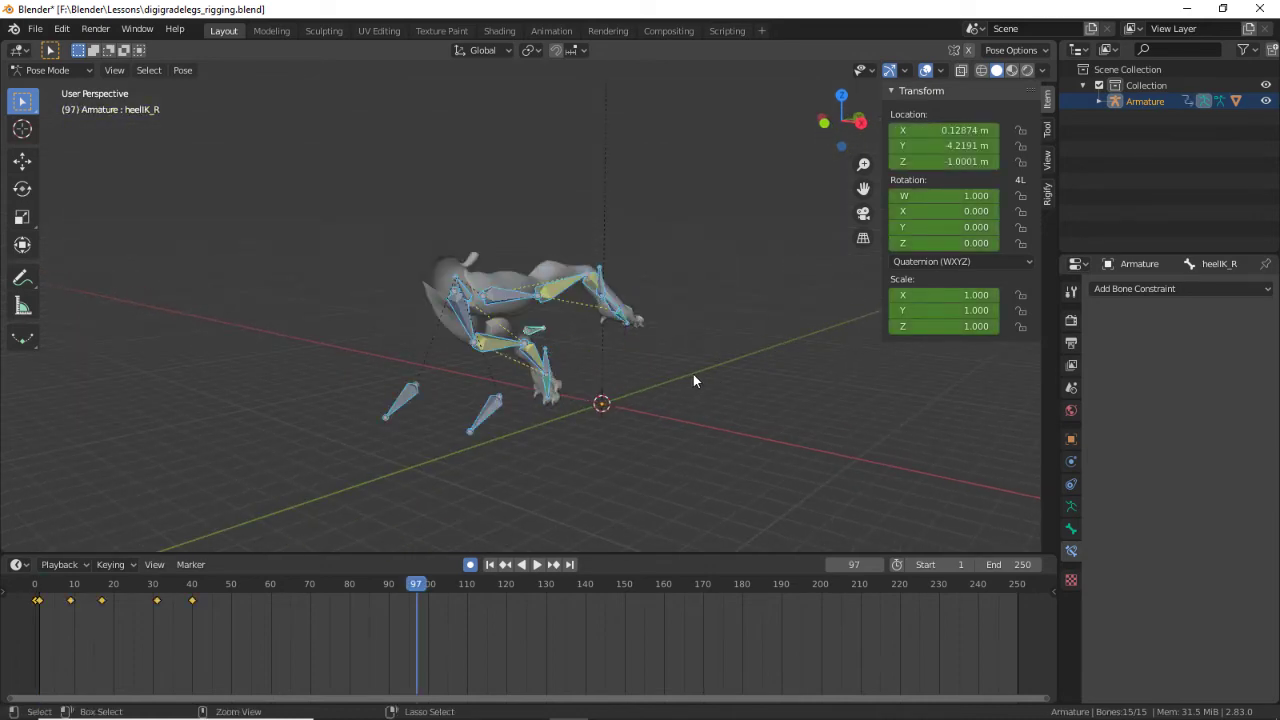
Step: Undo and redo to the hips-keyed state, then switch to Right Orthographic view
{"action": "key", "text": "ctrl+z"}
{"action": "key", "text": "ctrl+z"}
{"action": "key", "text": "ctrl+z"}
{"action": "key", "text": "ctrl+z"}
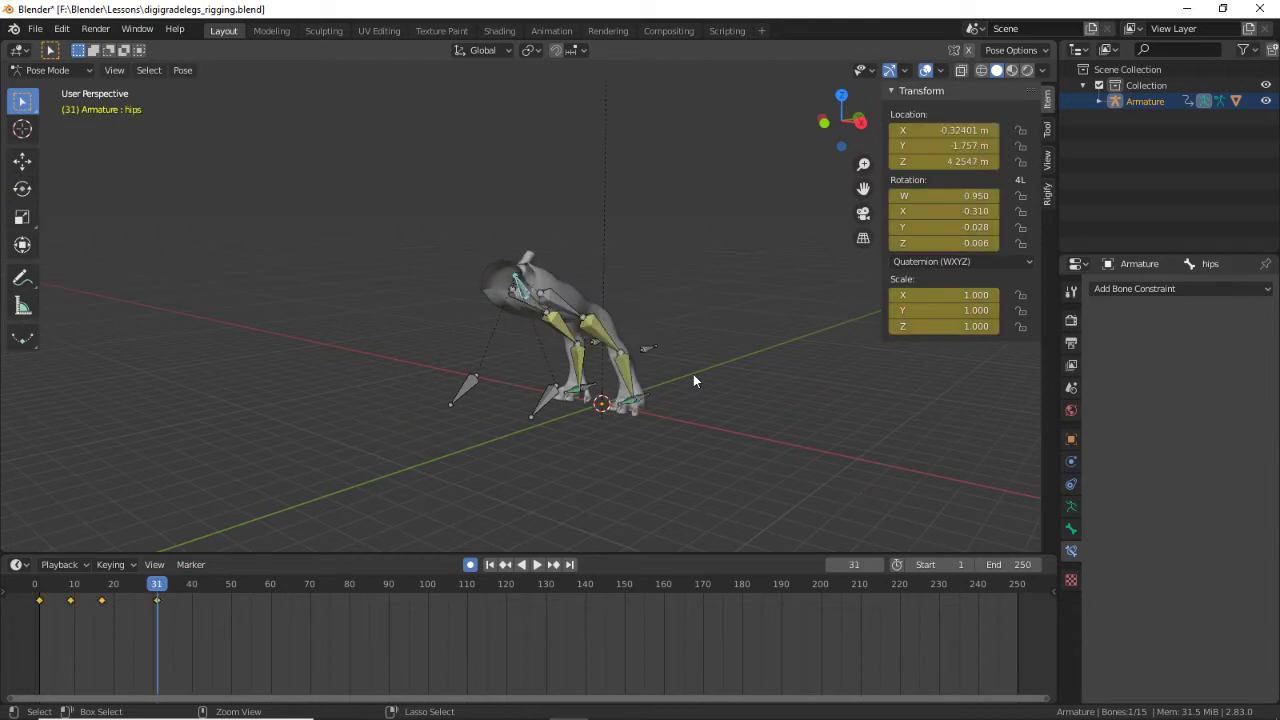
{"action": "key", "text": "ctrl+z"}
{"action": "key", "text": "ctrl+z"}
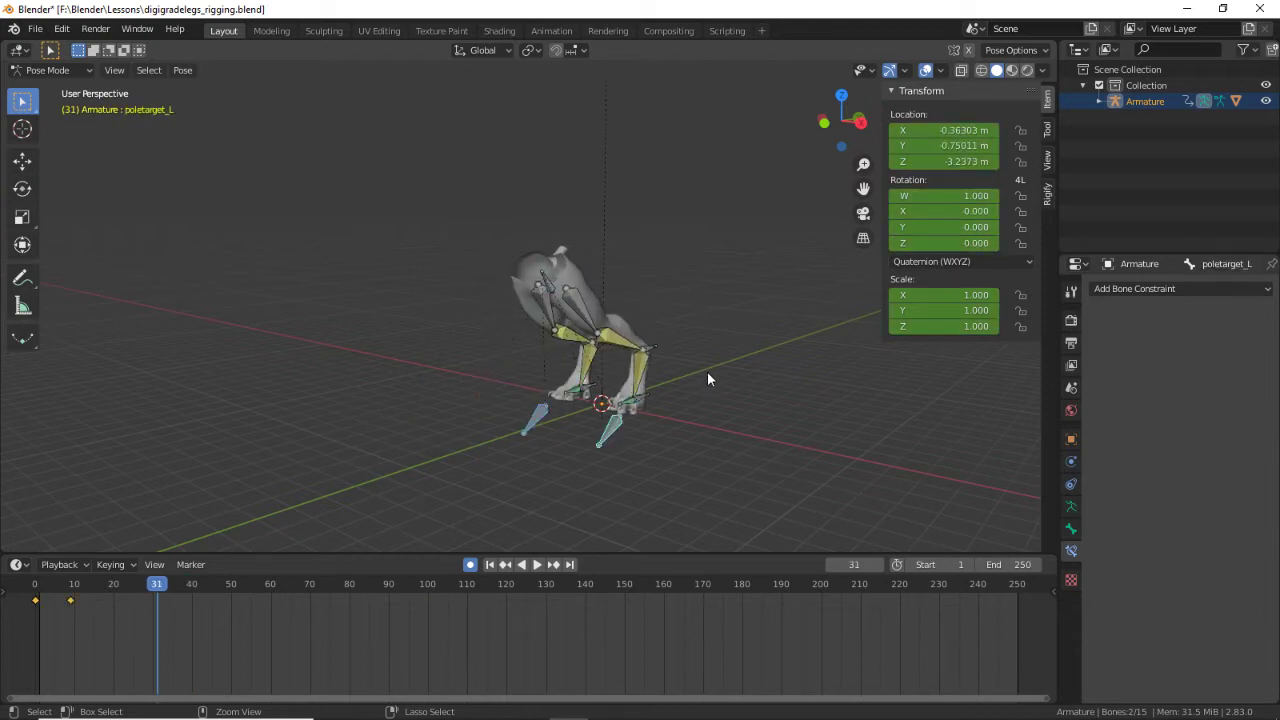
{"action": "middle_click_drag", "start_coordinate": [740, 397], "coordinate": [613, 337]}
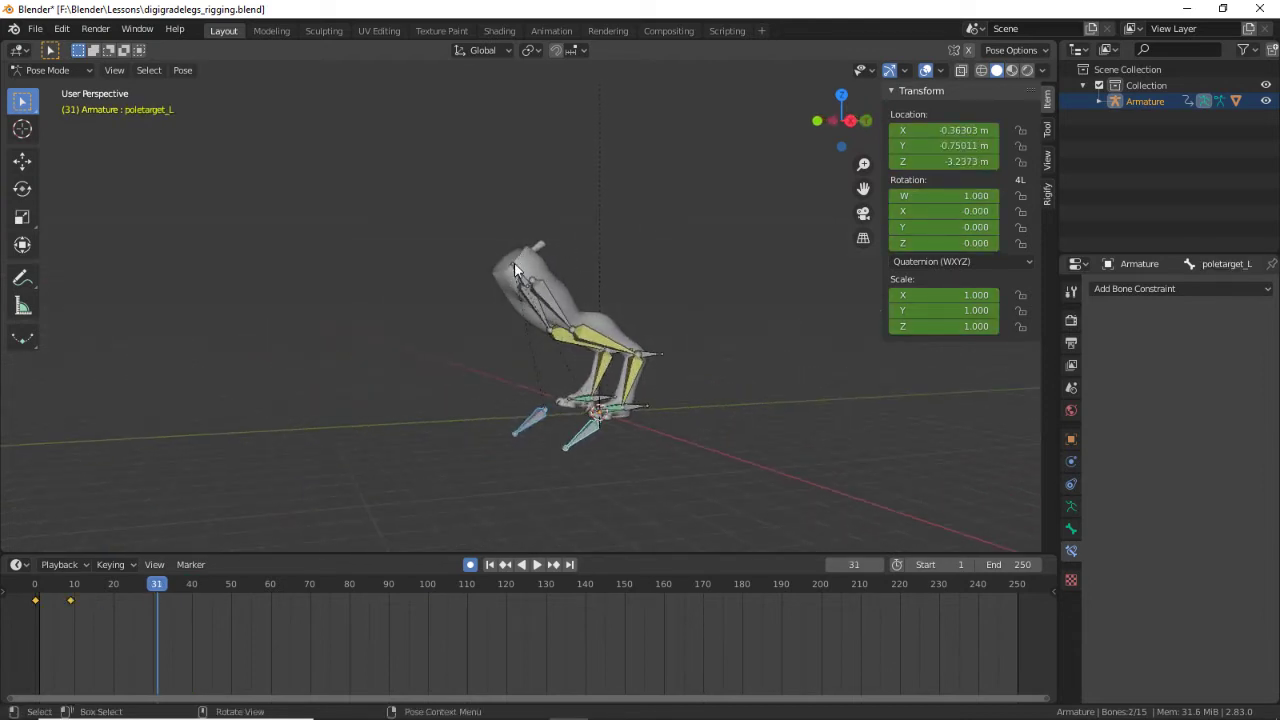
{"action": "key", "text": "ctrl+shift+z"}
{"action": "key", "text": "ctrl+shift+z"}
{"action": "key", "text": "KP_3"}
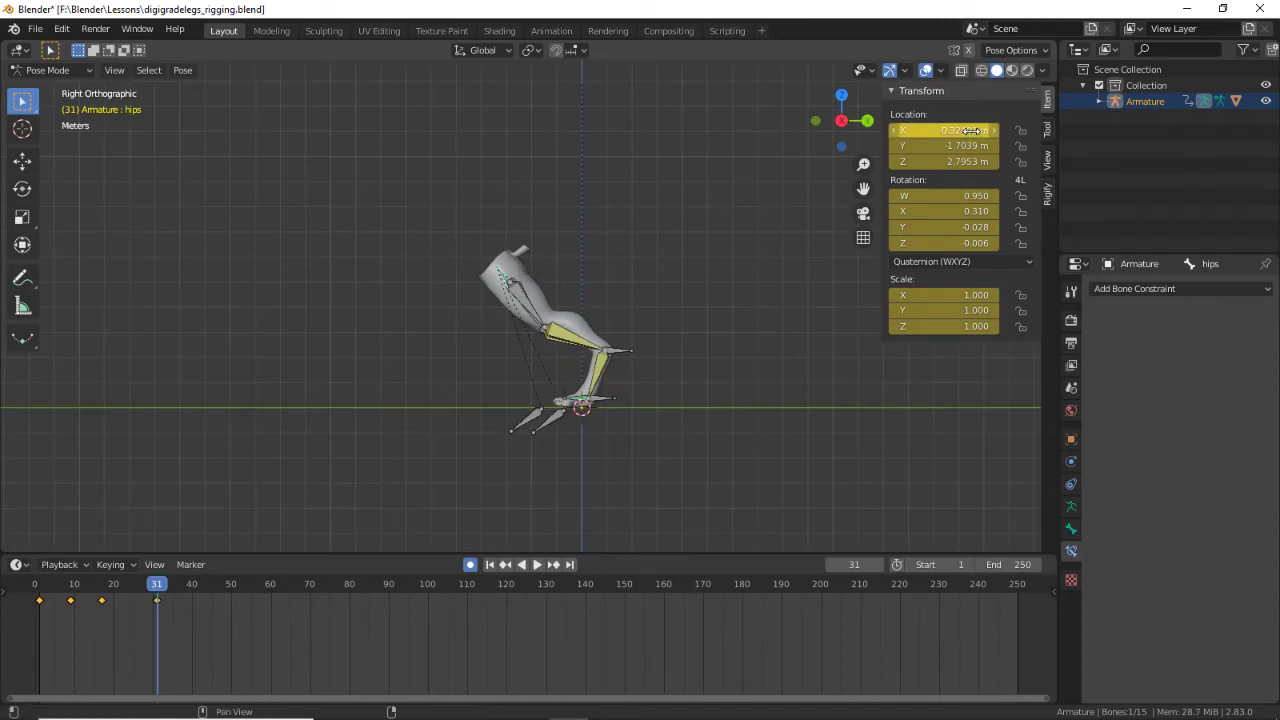
Step: Try hips Location 0 and X -1.11 m, then restore the previous keyed location
{"action": "left_click_drag", "start_coordinate": [960, 130], "coordinate": [960, 161]}
{"action": "type", "text": "0"}
{"action": "key", "text": "Return"}
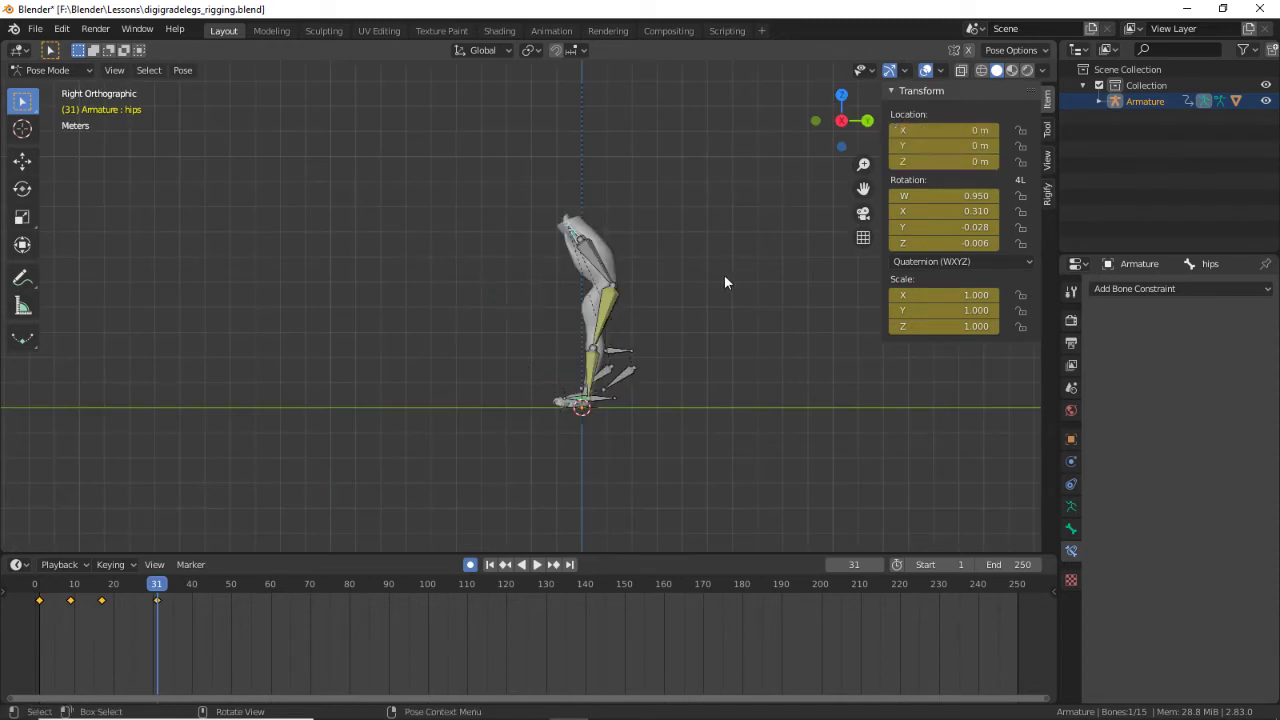
{"action": "middle_click_drag", "start_coordinate": [790, 222], "coordinate": [605, 273]}
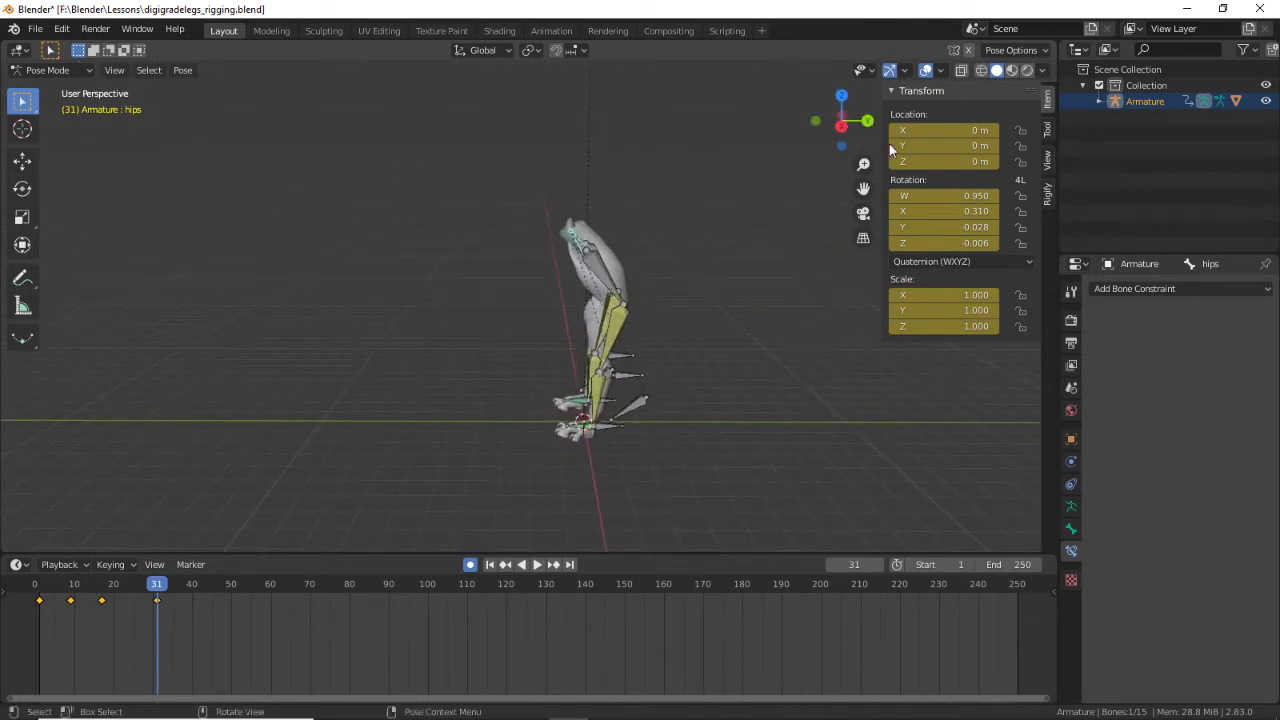
{"action": "mouse_move", "coordinate": [937, 130]}
{"action": "left_mouse_down"}
{"action": "mouse_move", "coordinate": [890, 130]}
{"action": "mouse_move", "coordinate": [937, 118]}
{"action": "left_mouse_up"}
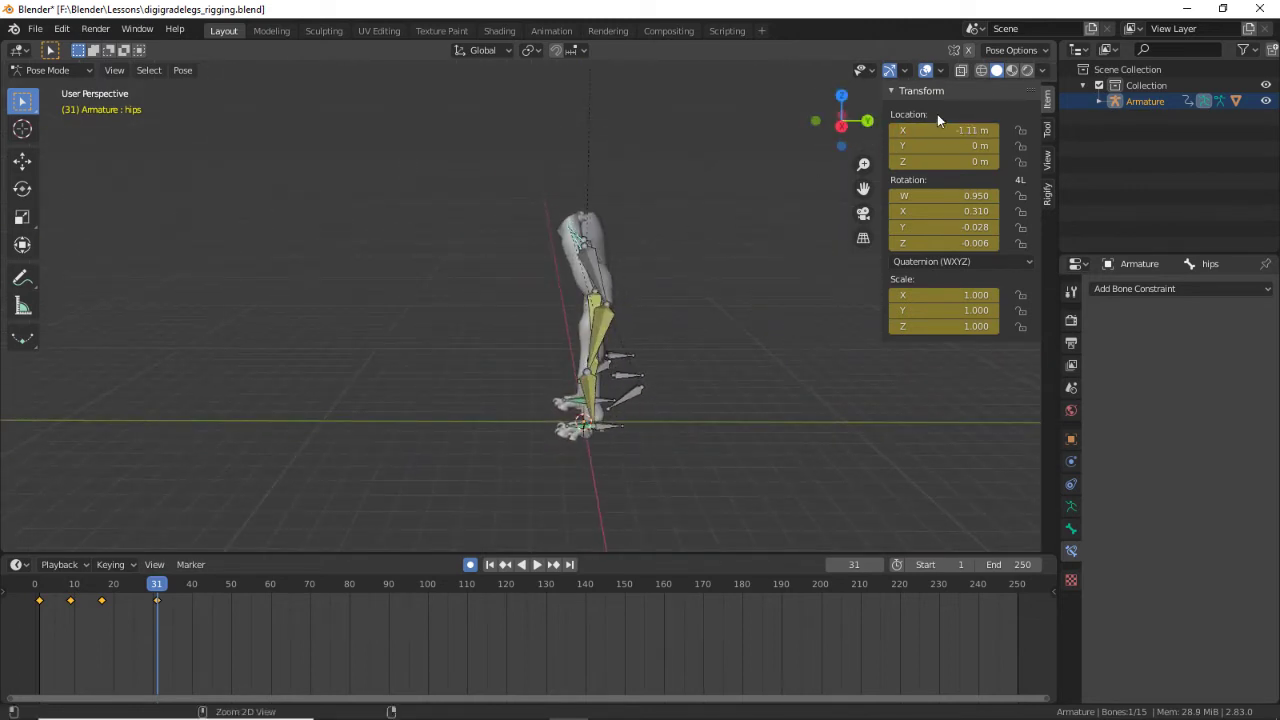
{"action": "key", "text": "g"}
{"action": "left_click", "coordinate": [560, 306]}
{"action": "middle_click_drag", "start_coordinate": [560, 306], "coordinate": [628, 272]}
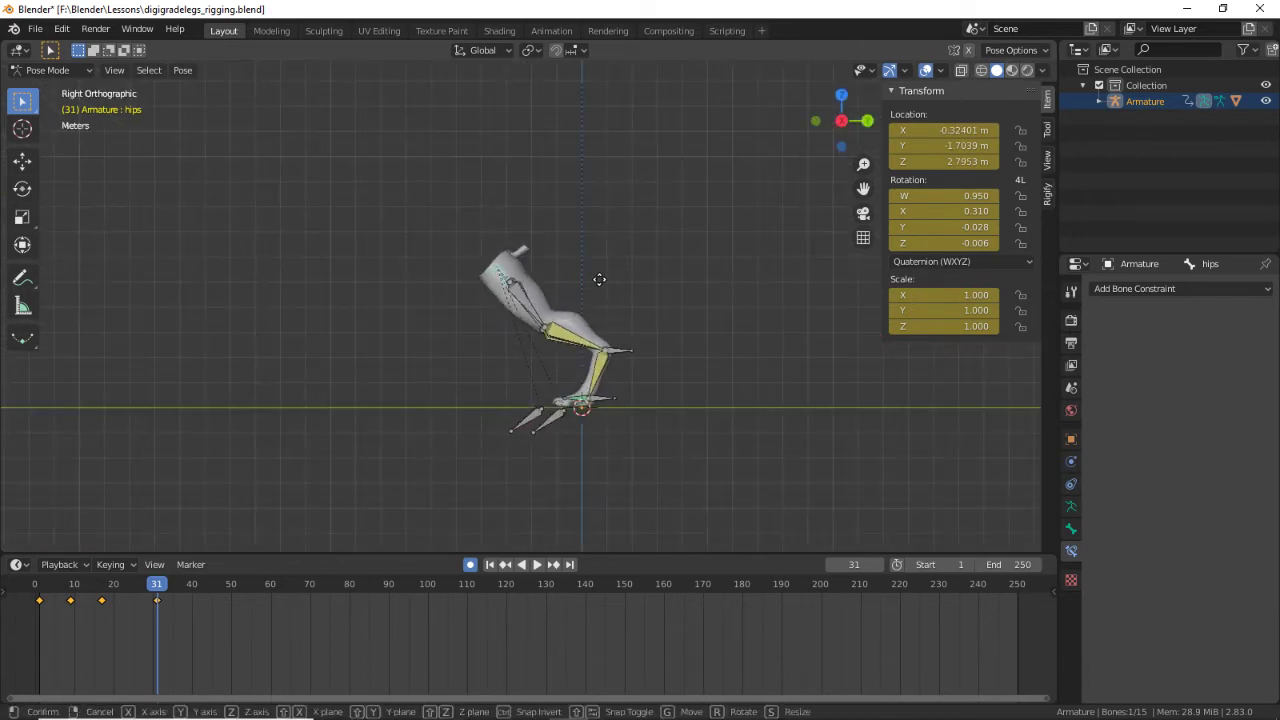
Step: Select a foot control bone together with poletarget_L and reposition them
{"action": "key", "text": "g"}
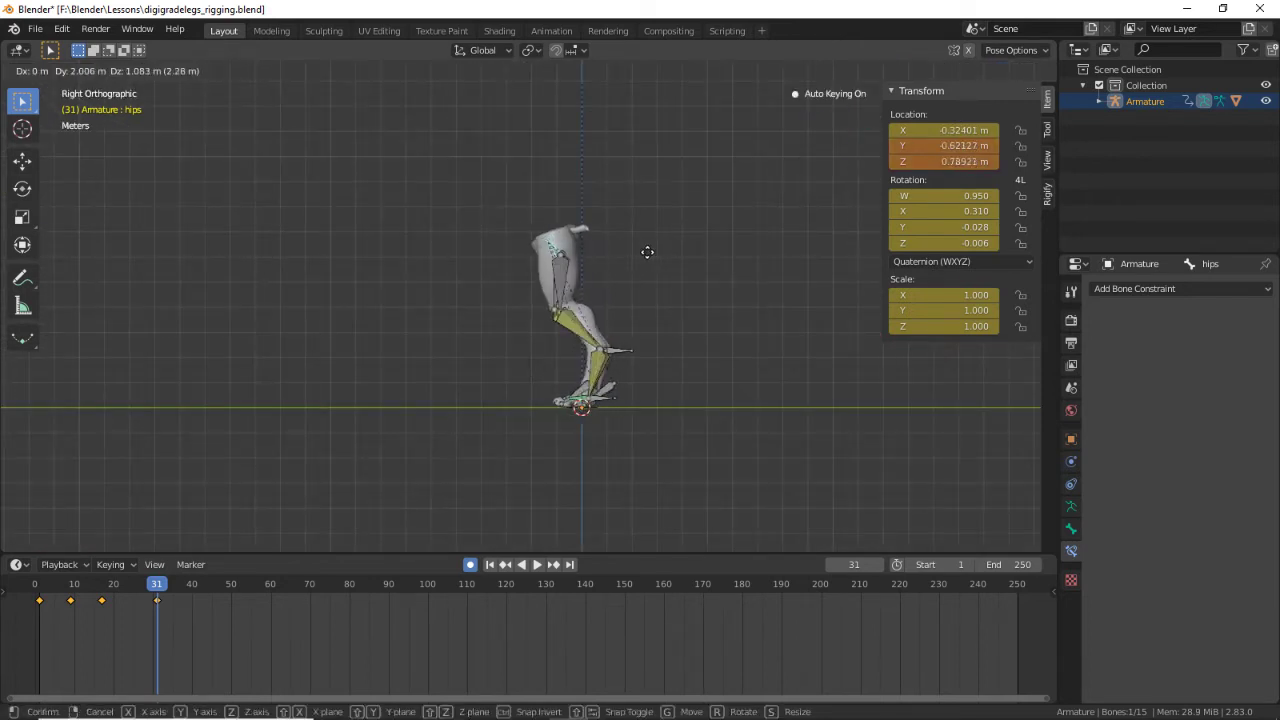
{"action": "right_click", "coordinate": [606, 280]}
{"action": "left_click", "coordinate": [526, 418]}
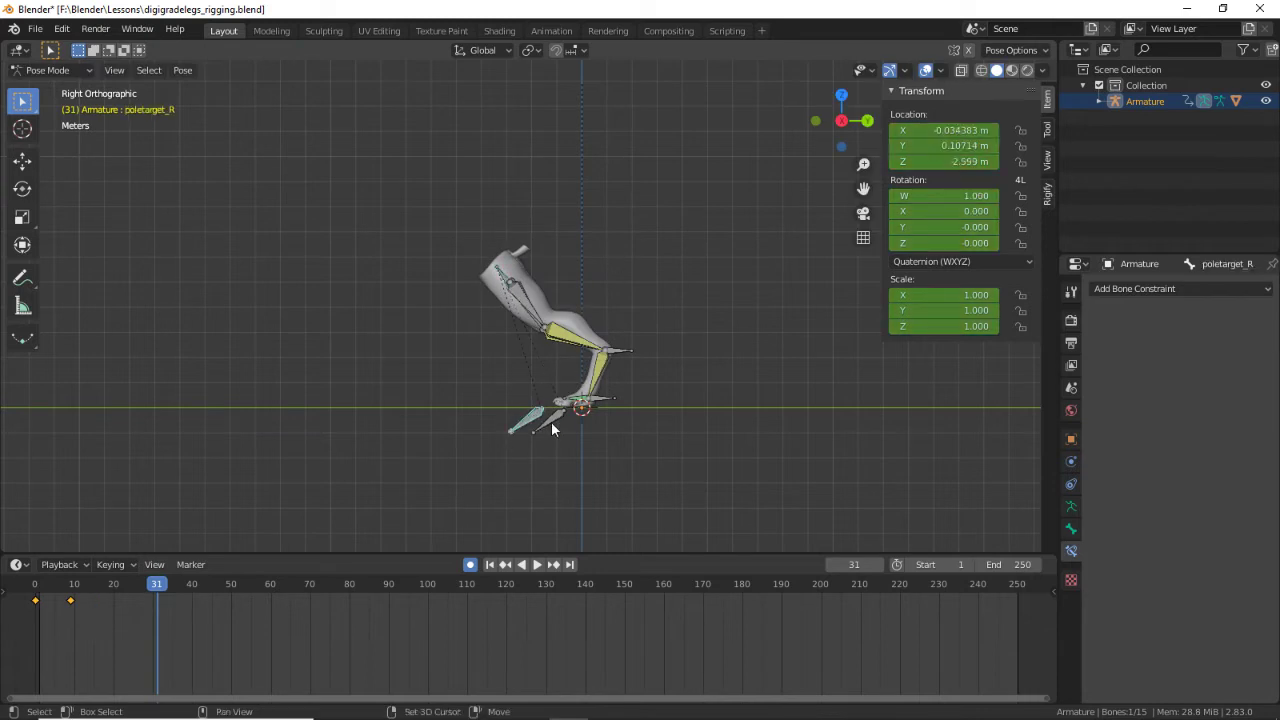
{"action": "left_click", "coordinate": [549, 423], "text": "shift"}
{"action": "key", "text": "g"}
{"action": "right_click", "coordinate": [487, 357]}
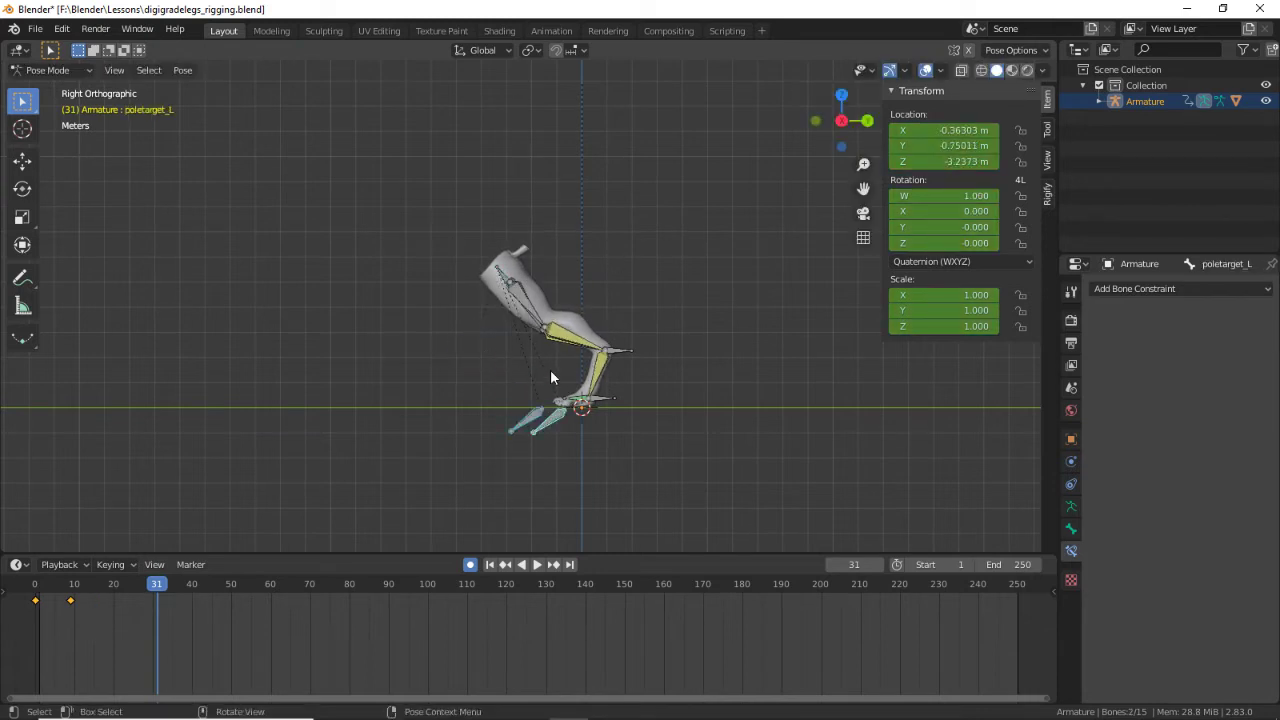
{"action": "key", "text": "g"}
{"action": "left_click", "coordinate": [480, 318]}
Step: Set the selected bones' Location X, Y and Z to 0
{"action": "left_click", "coordinate": [940, 130]}
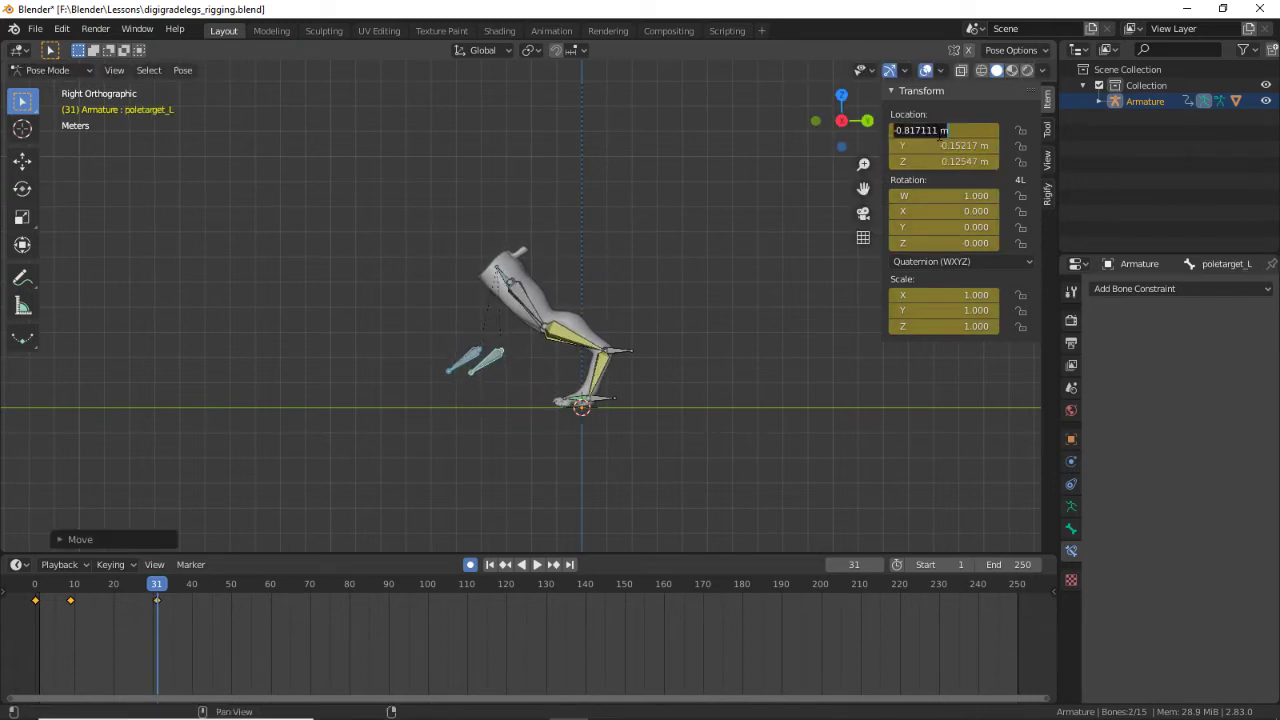
{"action": "type", "text": "0"}
{"action": "key", "text": "Tab"}
{"action": "type", "text": "0"}
{"action": "key", "text": "Return"}
{"action": "left_click", "coordinate": [958, 163]}
{"action": "type", "text": "0"}
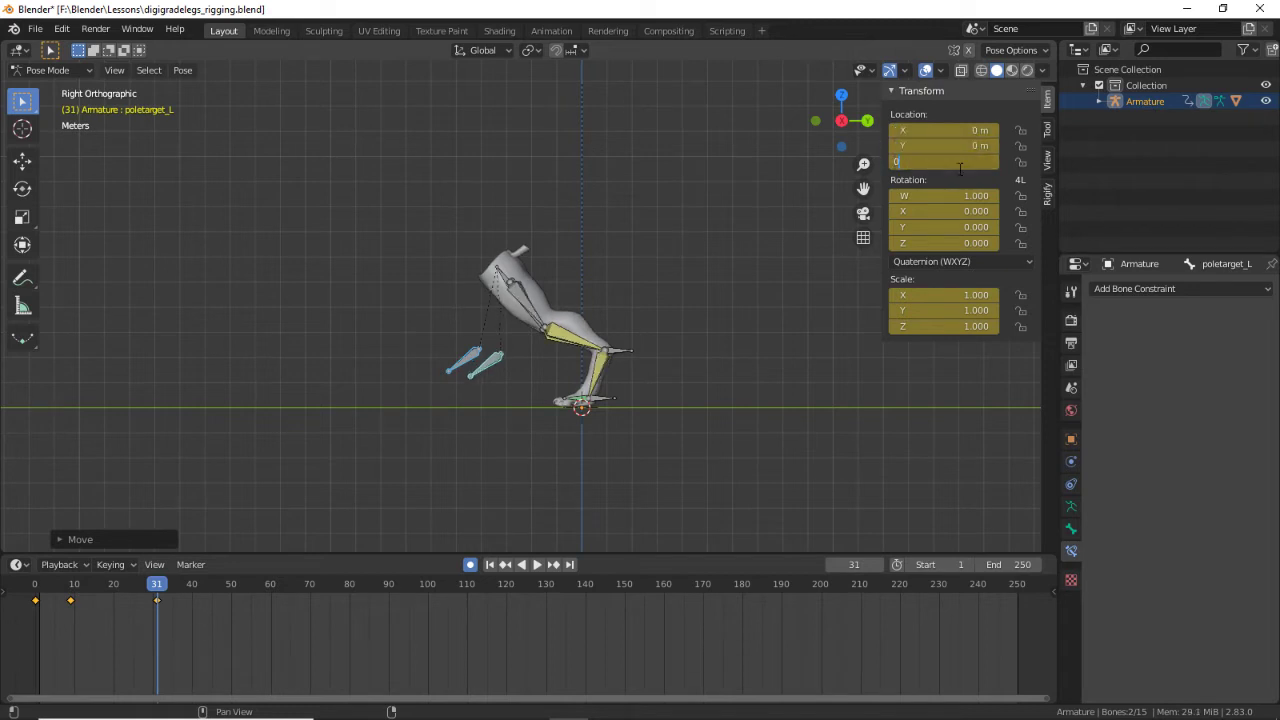
{"action": "key", "text": "Return"}
Step: Zero the Location X, Y and Z of the poletarget_R bone
{"action": "left_click", "coordinate": [484, 356]}
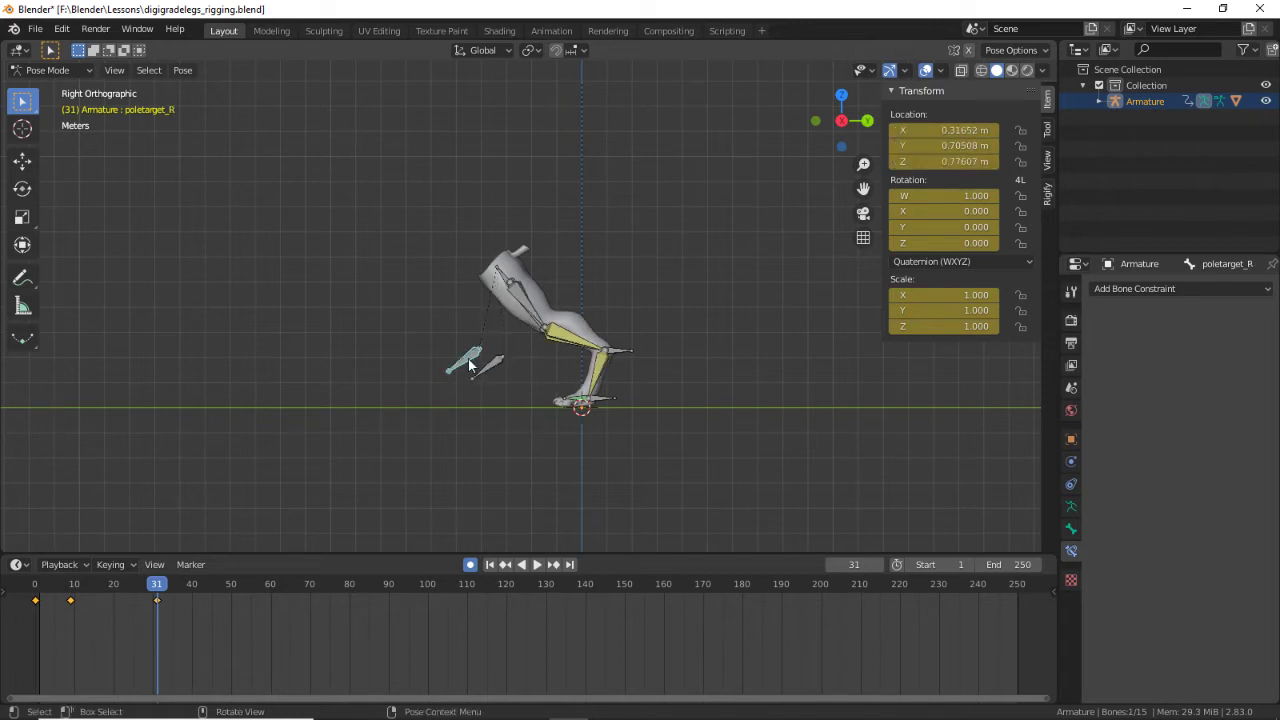
{"action": "left_click_drag", "start_coordinate": [944, 130], "coordinate": [944, 161]}
{"action": "type", "text": "0"}
{"action": "key", "text": "Return"}
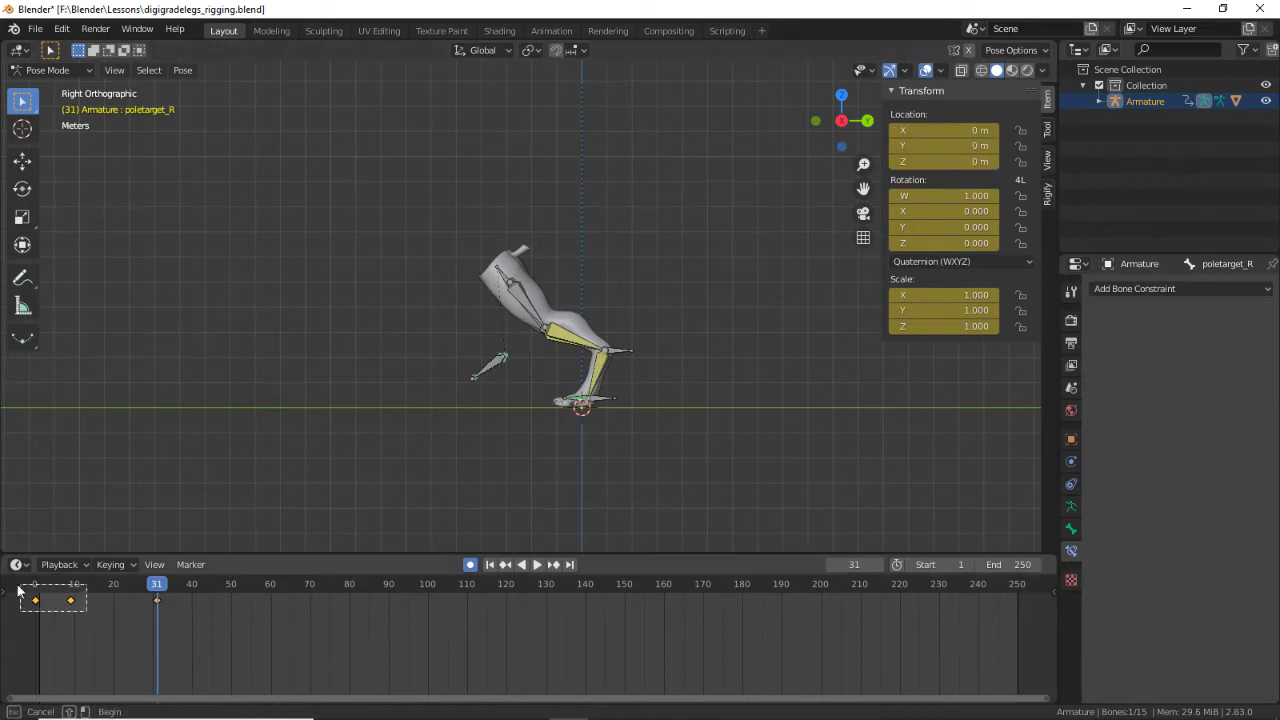
Step: Delete the frame 0 and 10 keys and shift the frame 31 key earlier; remove hips keys at 1, 10, 20
{"action": "key", "text": "x"}
{"action": "left_click", "coordinate": [110, 623]}
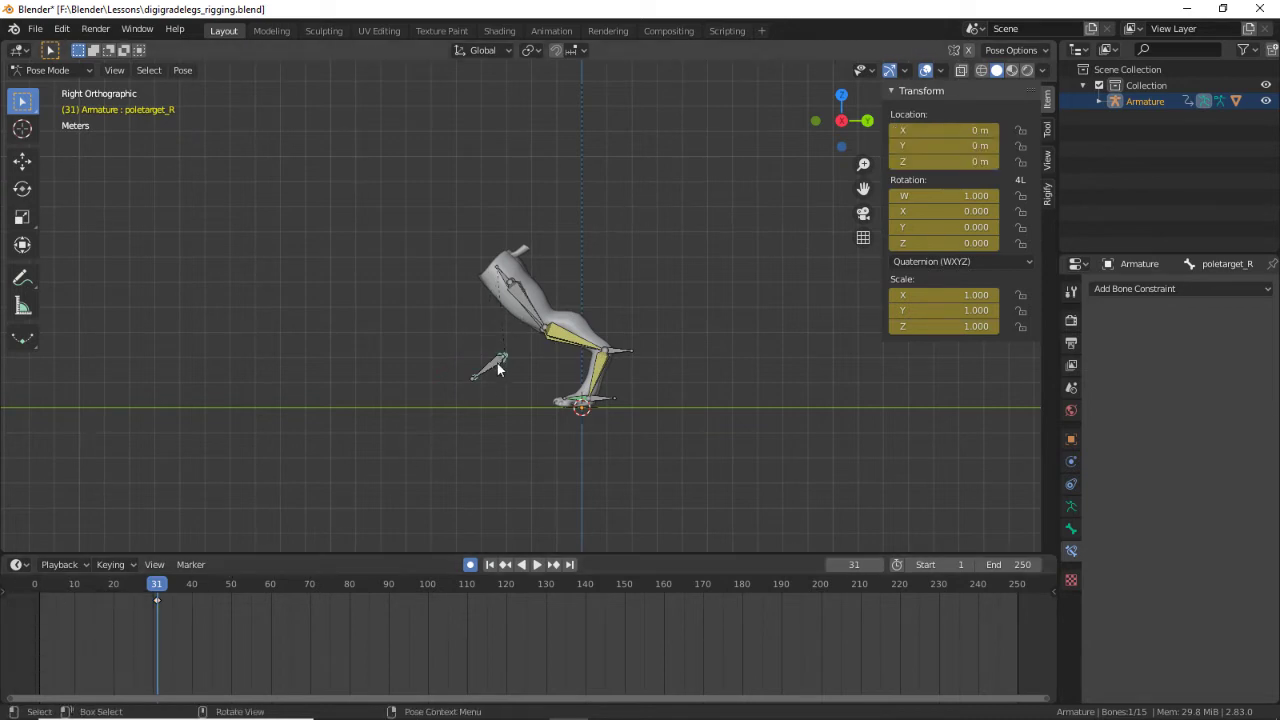
{"action": "left_click_drag", "start_coordinate": [155, 600], "coordinate": [42, 602]}
{"action": "left_click", "coordinate": [508, 278]}
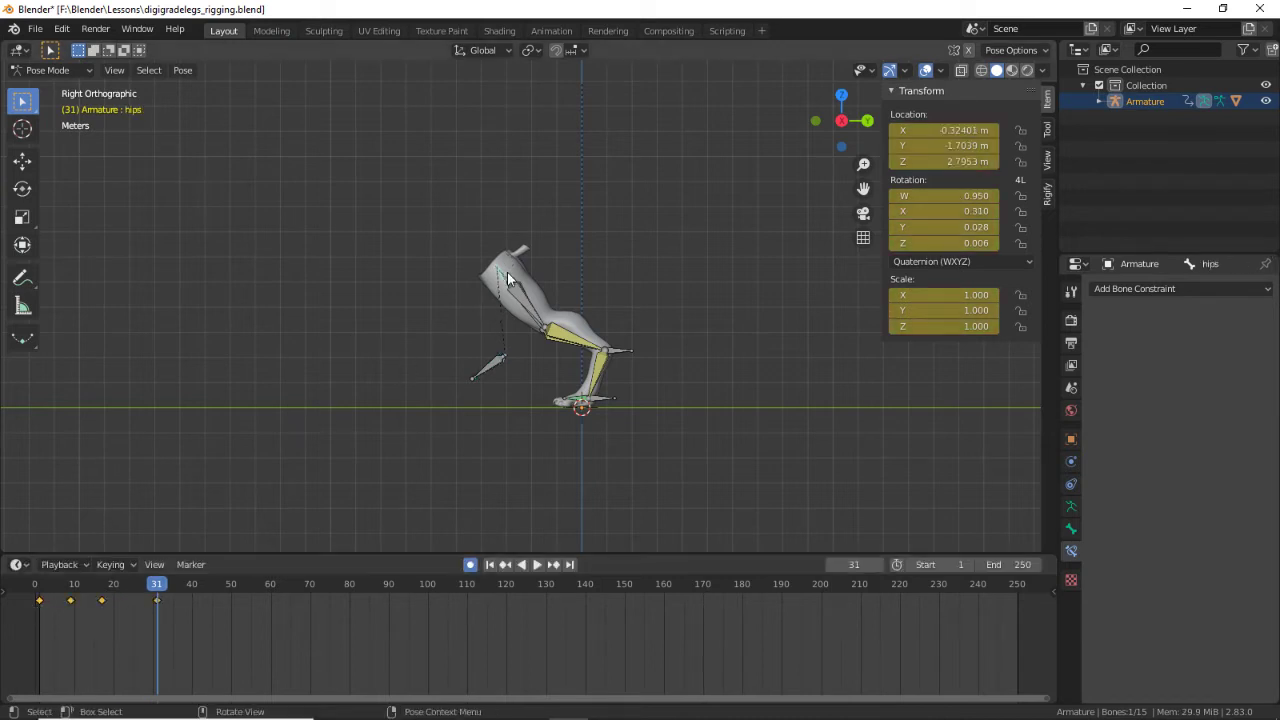
{"action": "left_click_drag", "start_coordinate": [105, 631], "coordinate": [24, 587]}
{"action": "key", "text": "x"}
{"action": "left_click", "coordinate": [40, 578]}
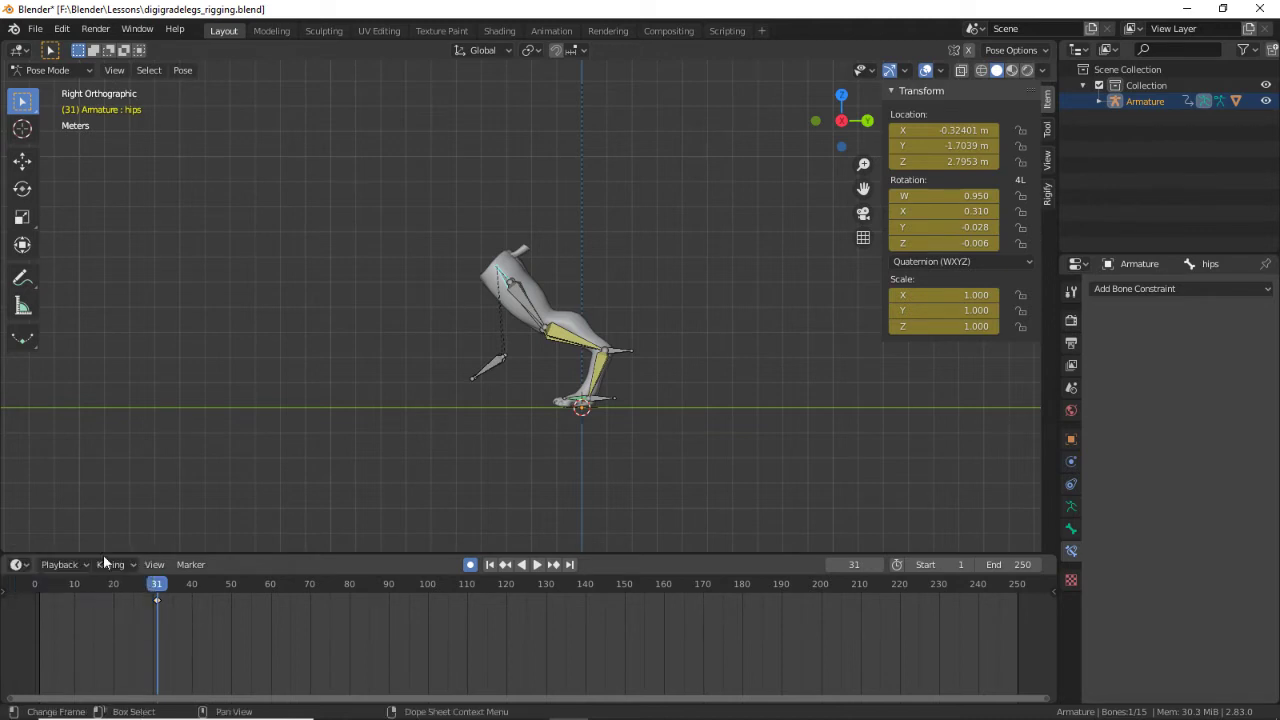
Step: Set the hips bone to location 0, 0, 0 with rotation W 1 and X/Y/Z 0
{"action": "left_click_drag", "start_coordinate": [945, 130], "coordinate": [945, 161]}
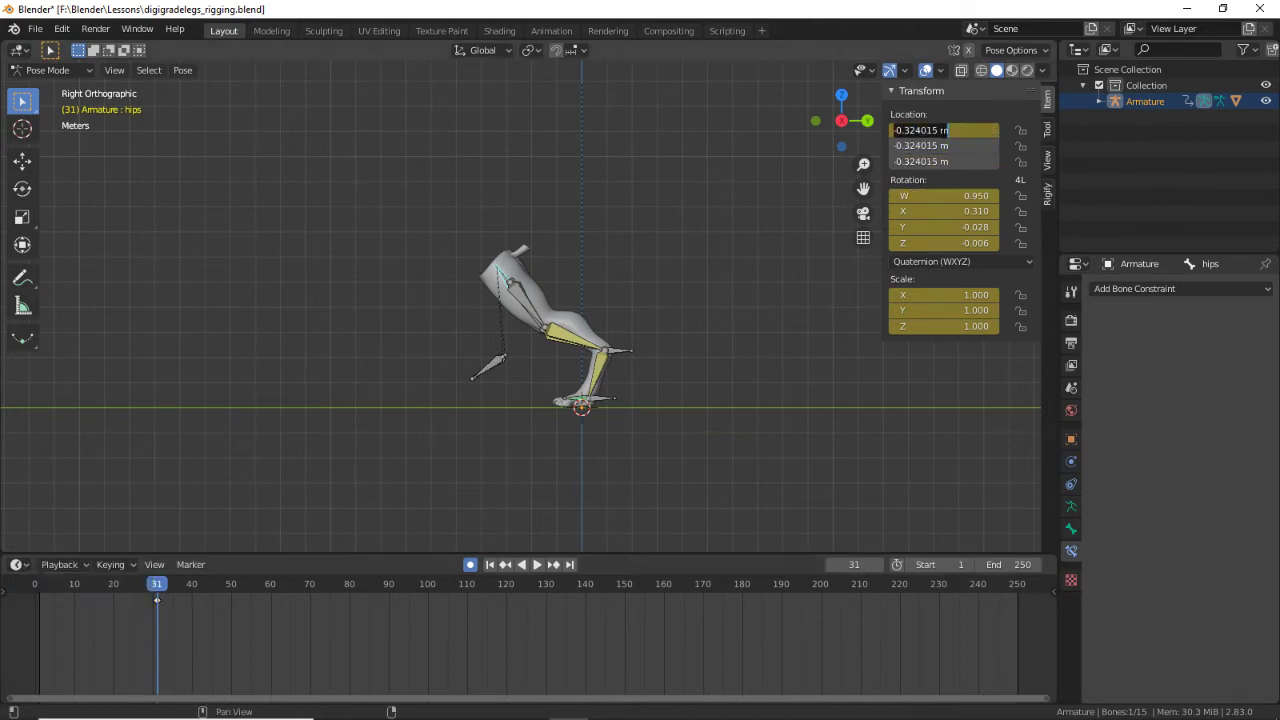
{"action": "type", "text": "0"}
{"action": "key", "text": "Return"}
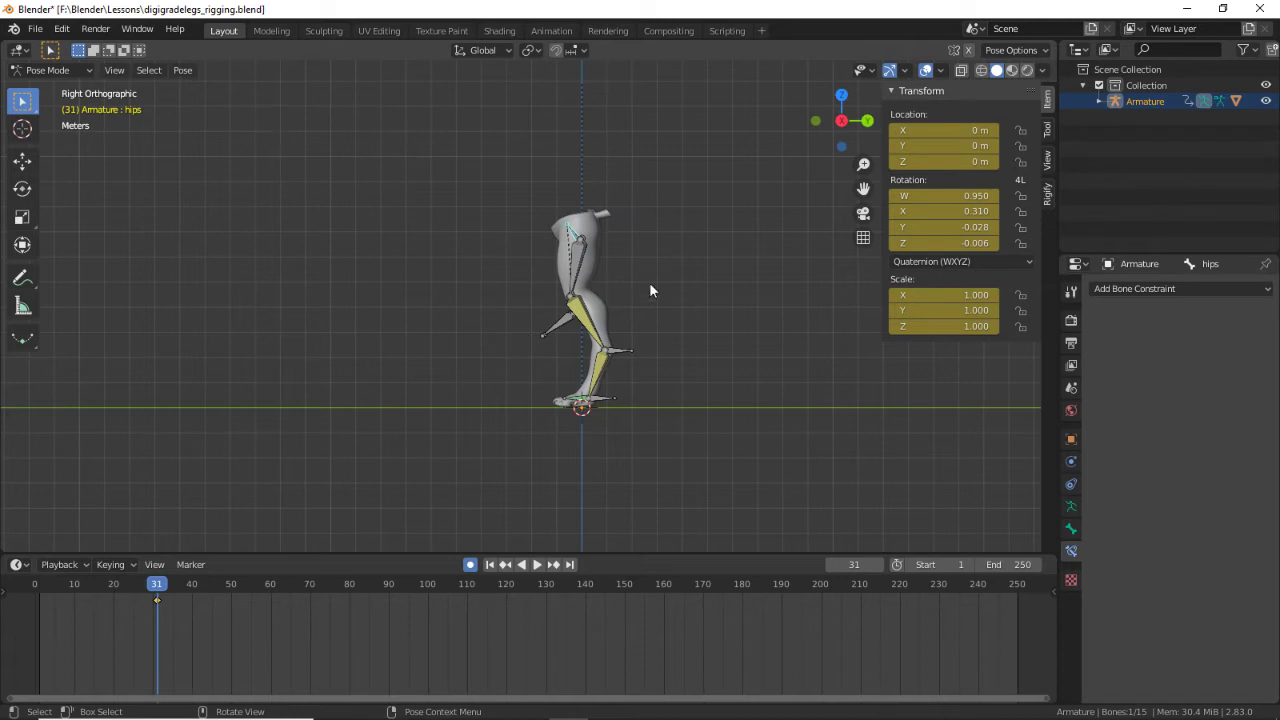
{"action": "left_click_drag", "start_coordinate": [955, 195], "coordinate": [955, 243]}
{"action": "left_click_drag", "start_coordinate": [955, 196], "coordinate": [956, 197]}
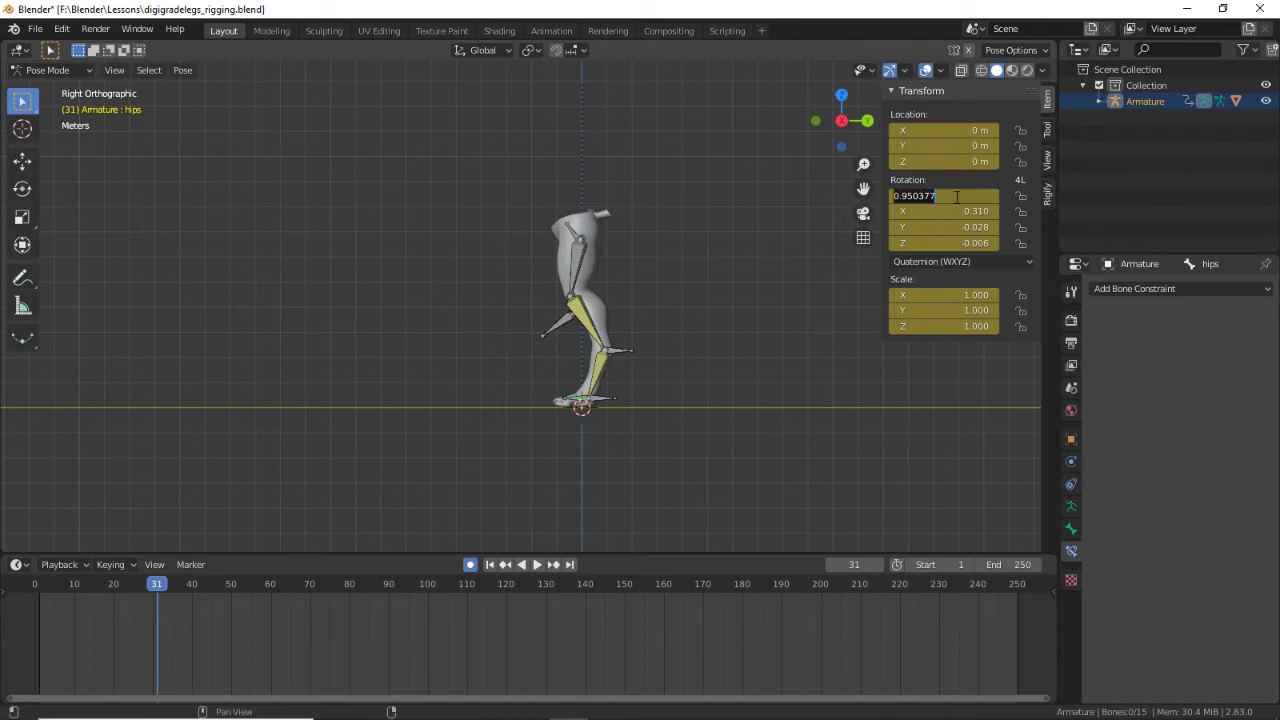
{"action": "type", "text": "1"}
{"action": "key", "text": "Return"}
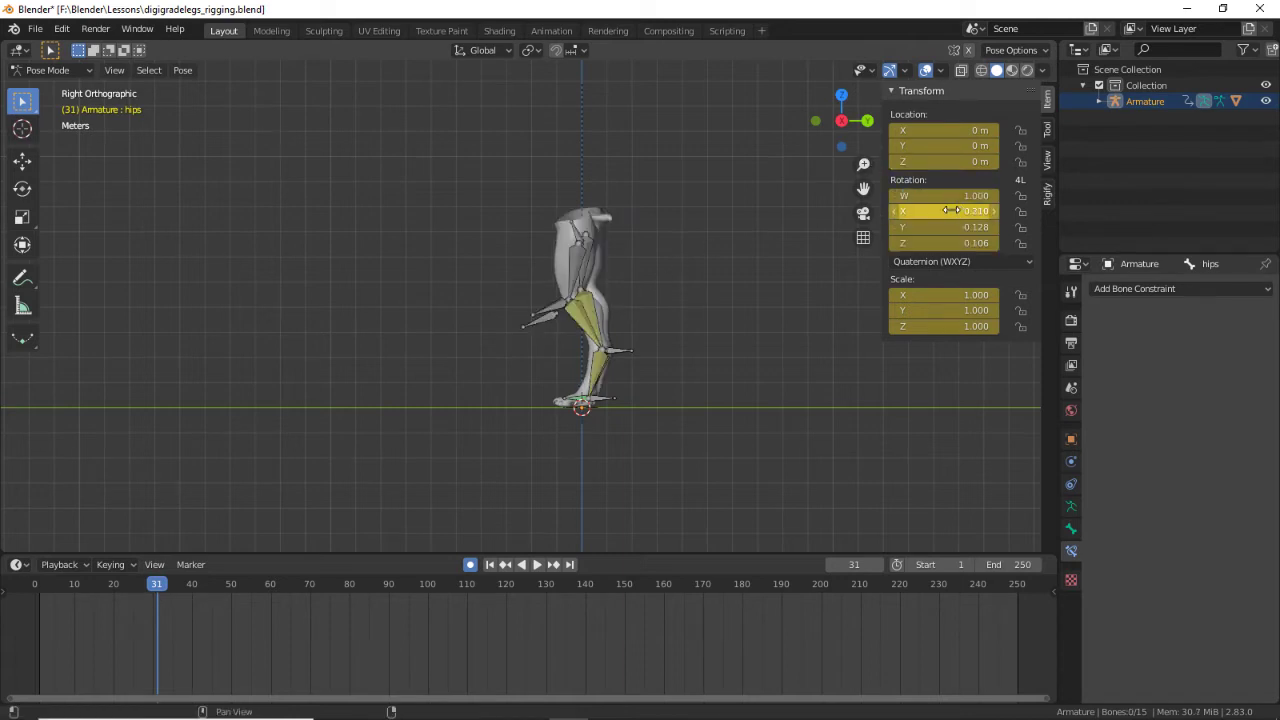
{"action": "left_click_drag", "start_coordinate": [955, 211], "coordinate": [955, 243]}
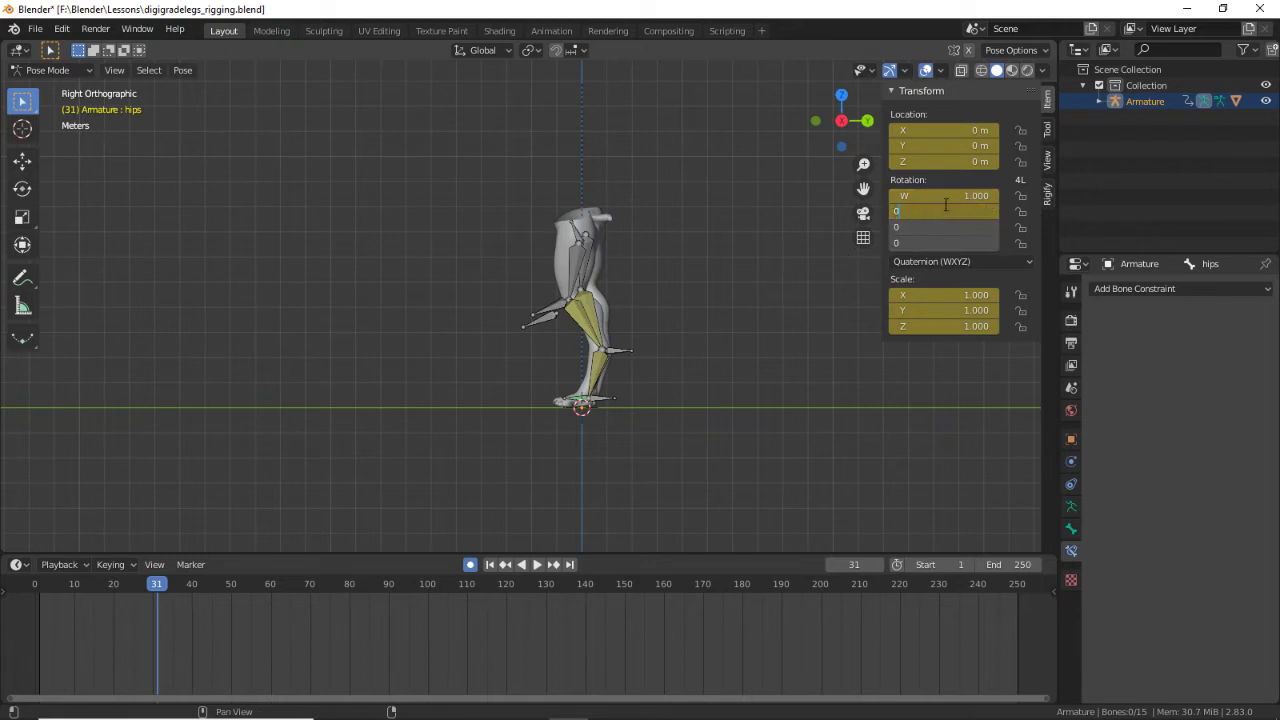
{"action": "type", "text": "0"}
{"action": "key", "text": "Return"}
Step: Switch the armature into Edit Mode and view the legs in perspective
{"action": "middle_click_drag", "start_coordinate": [603, 330], "coordinate": [710, 368]}
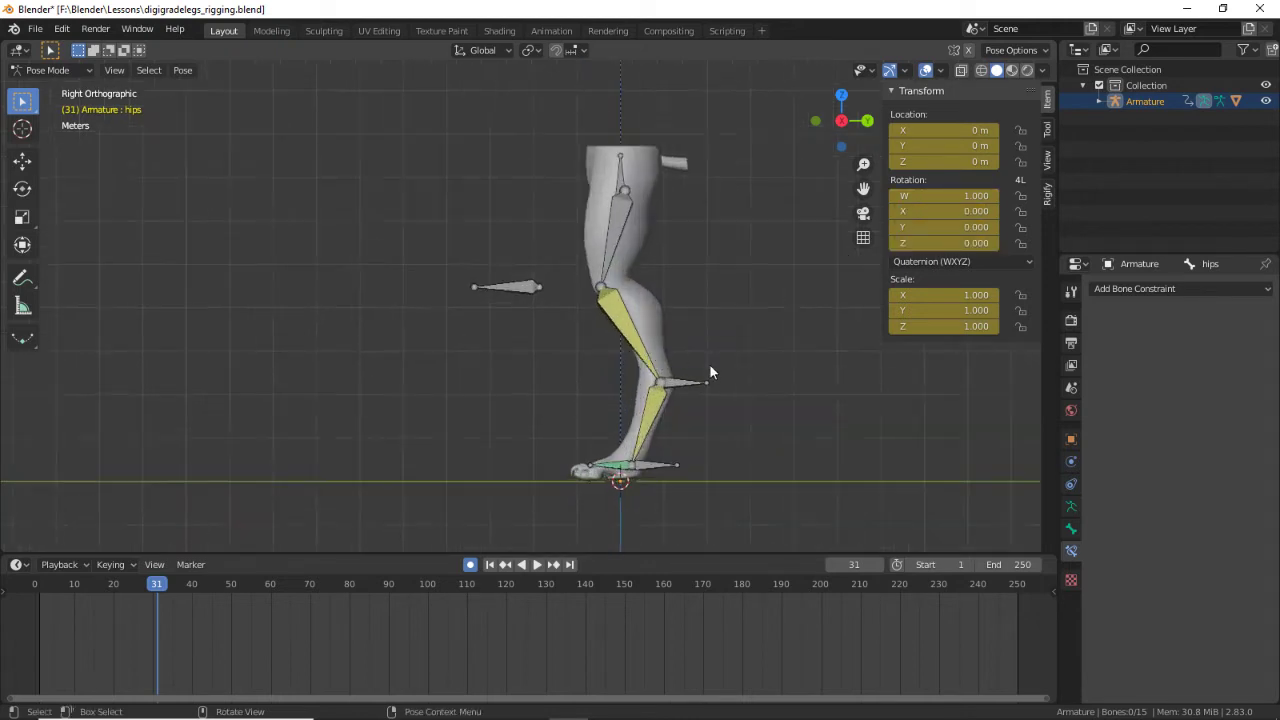
{"action": "key", "text": "Tab"}
{"action": "middle_click_drag", "start_coordinate": [672, 325], "coordinate": [543, 353]}
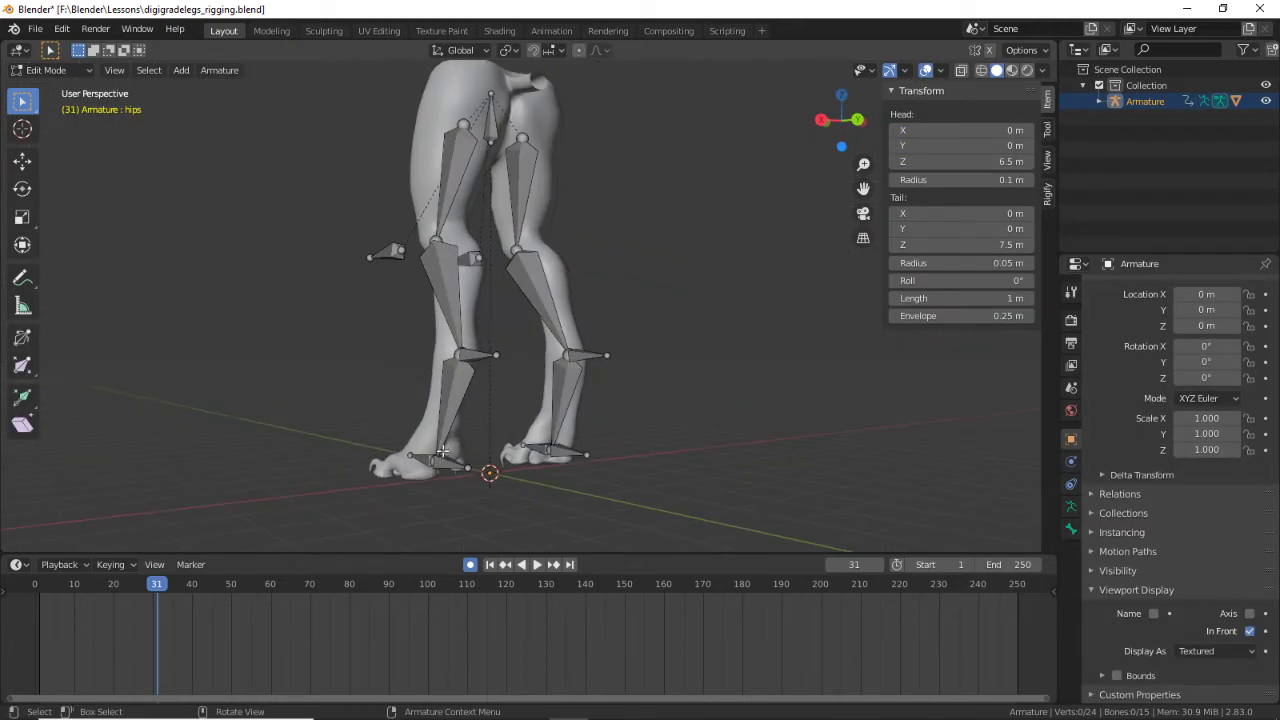
Step: Parent footIK_L to heelIK_L and footIK_R to heelIK_R with Keep Offset
{"action": "left_click", "coordinate": [445, 456]}
{"action": "middle_click_drag", "start_coordinate": [477, 461], "coordinate": [567, 428]}
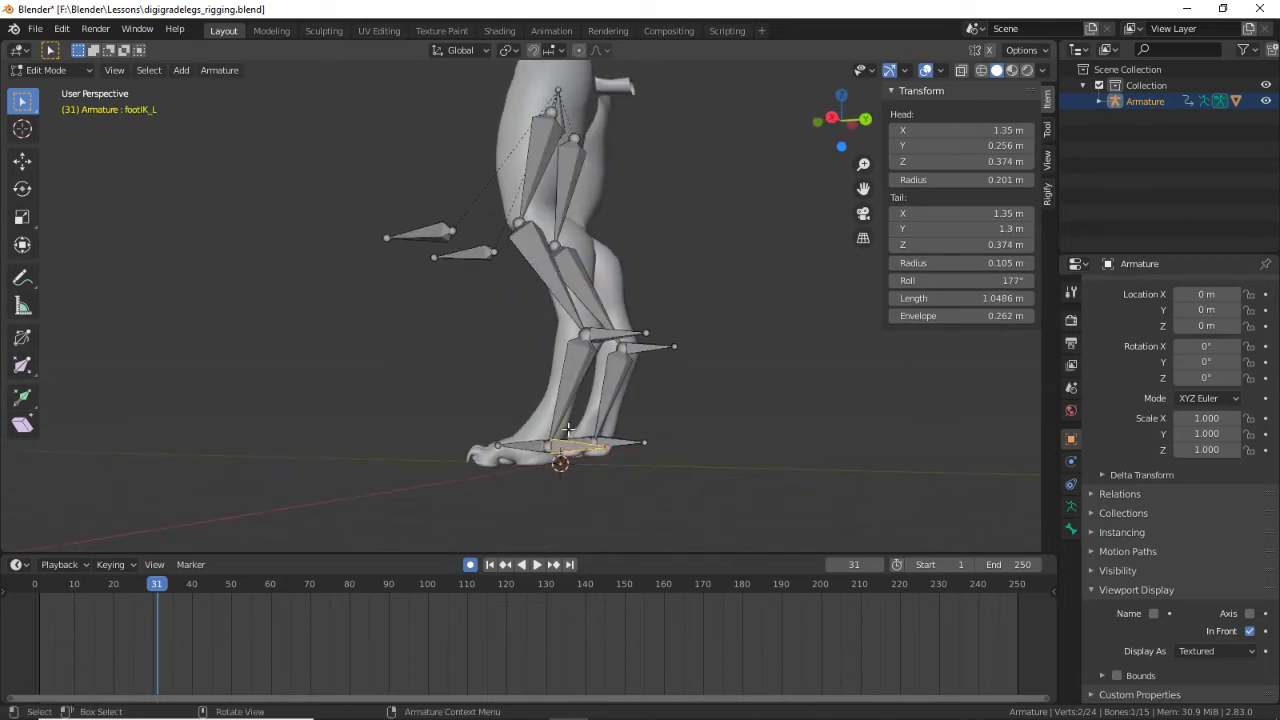
{"action": "left_click", "coordinate": [614, 336], "text": "shift"}
{"action": "key", "text": "ctrl+p"}
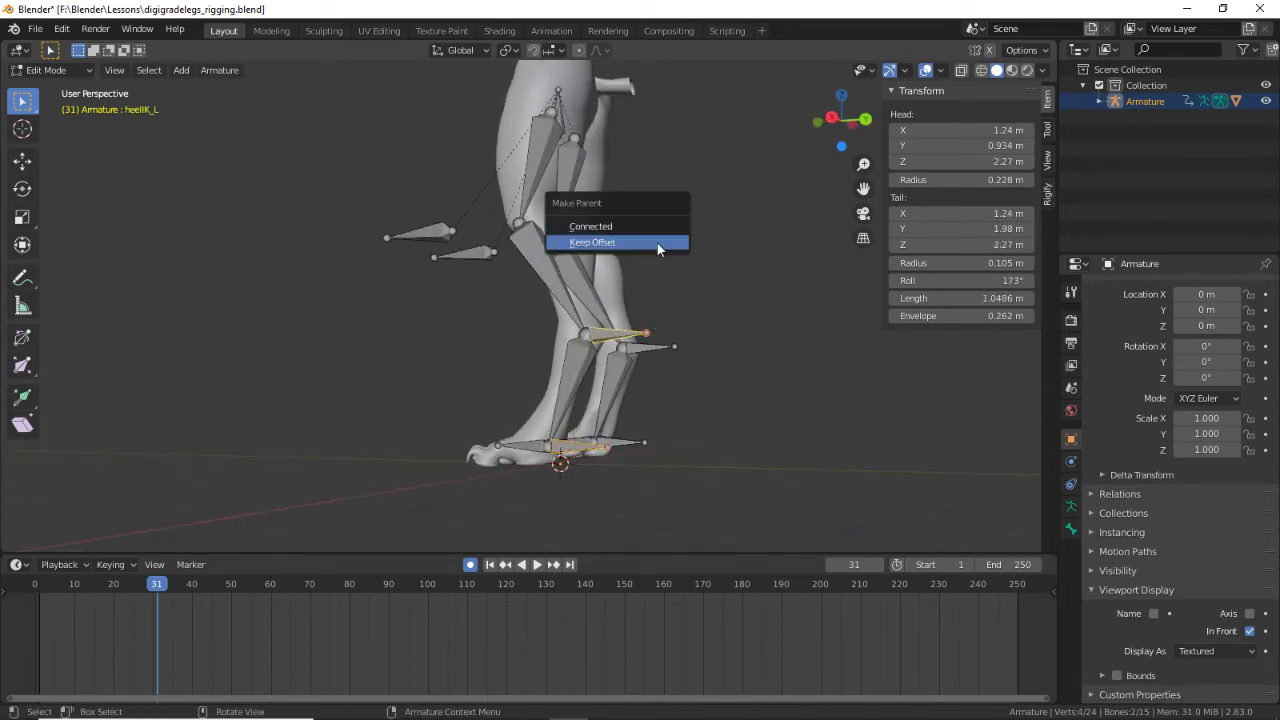
{"action": "left_click", "coordinate": [657, 243]}
{"action": "left_click", "coordinate": [626, 438]}
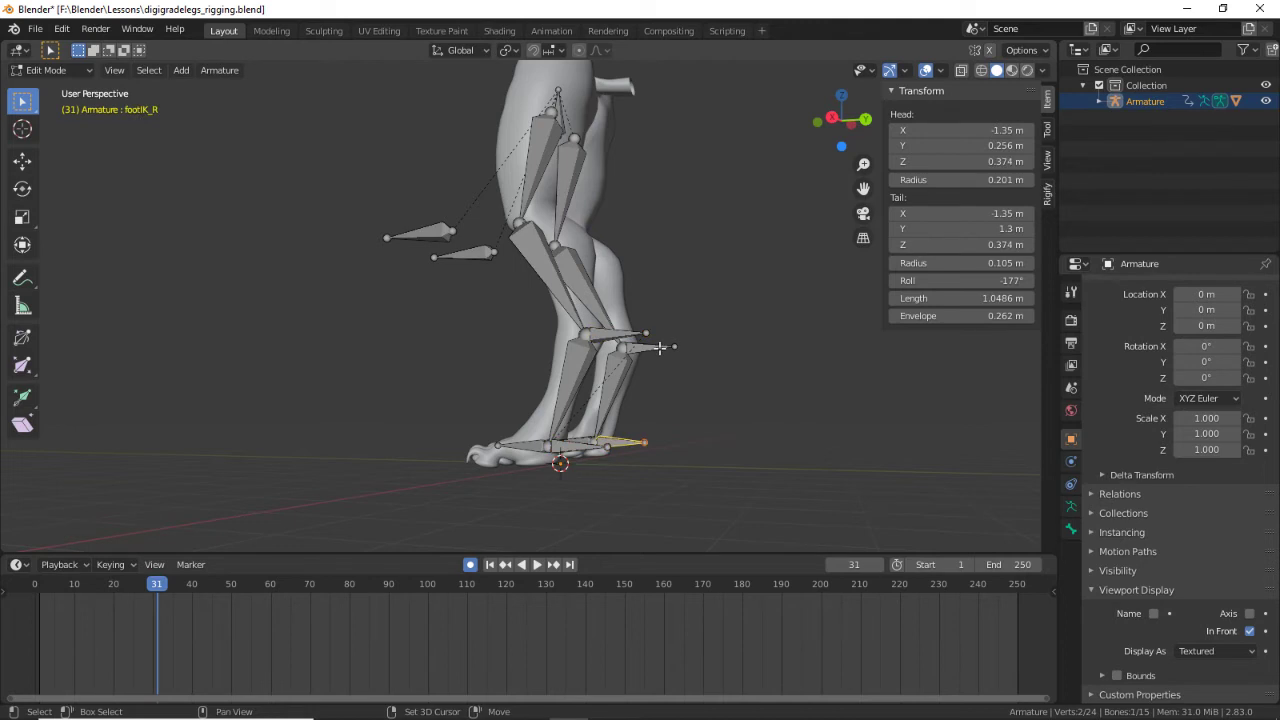
{"action": "left_click", "coordinate": [655, 346], "text": "shift"}
{"action": "key", "text": "ctrl+p"}
{"action": "left_click", "coordinate": [651, 305]}
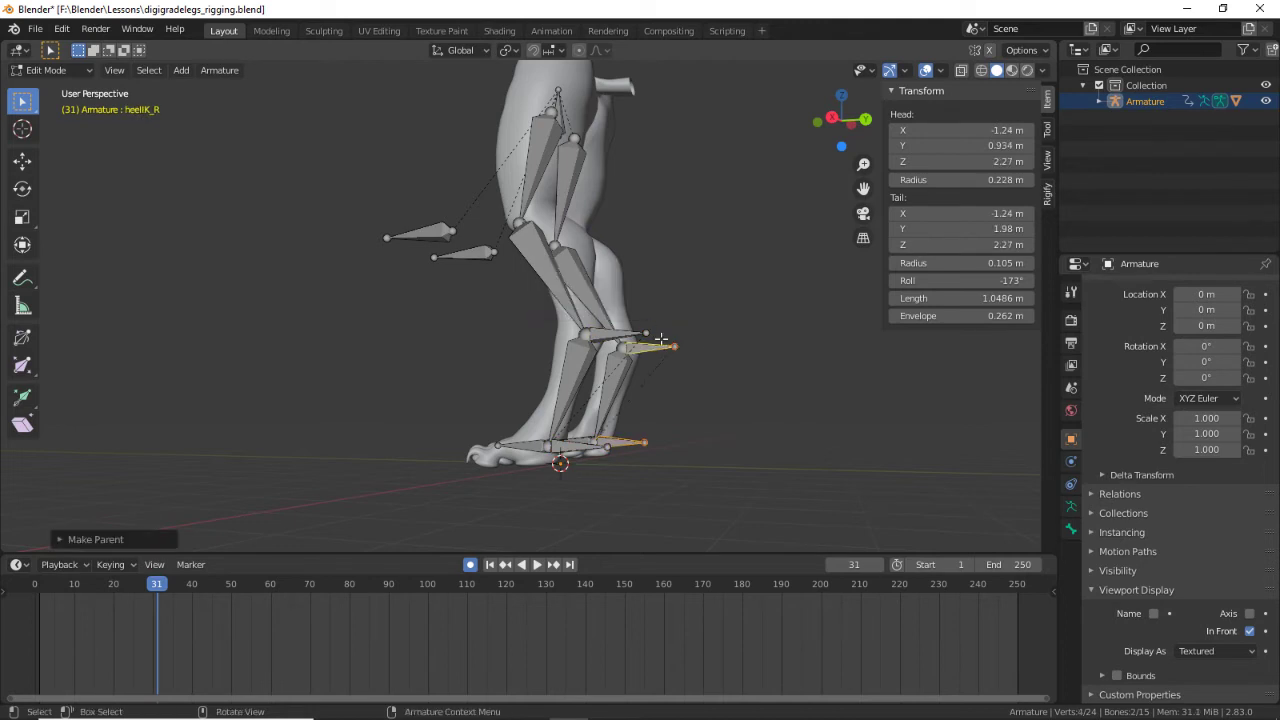
Step: Back in Pose Mode, test-move footIK_L and heelIK_L, cancel, then switch to side view
{"action": "key", "text": "ctrl+Tab"}
{"action": "left_click", "coordinate": [561, 452]}
{"action": "key", "text": "g"}
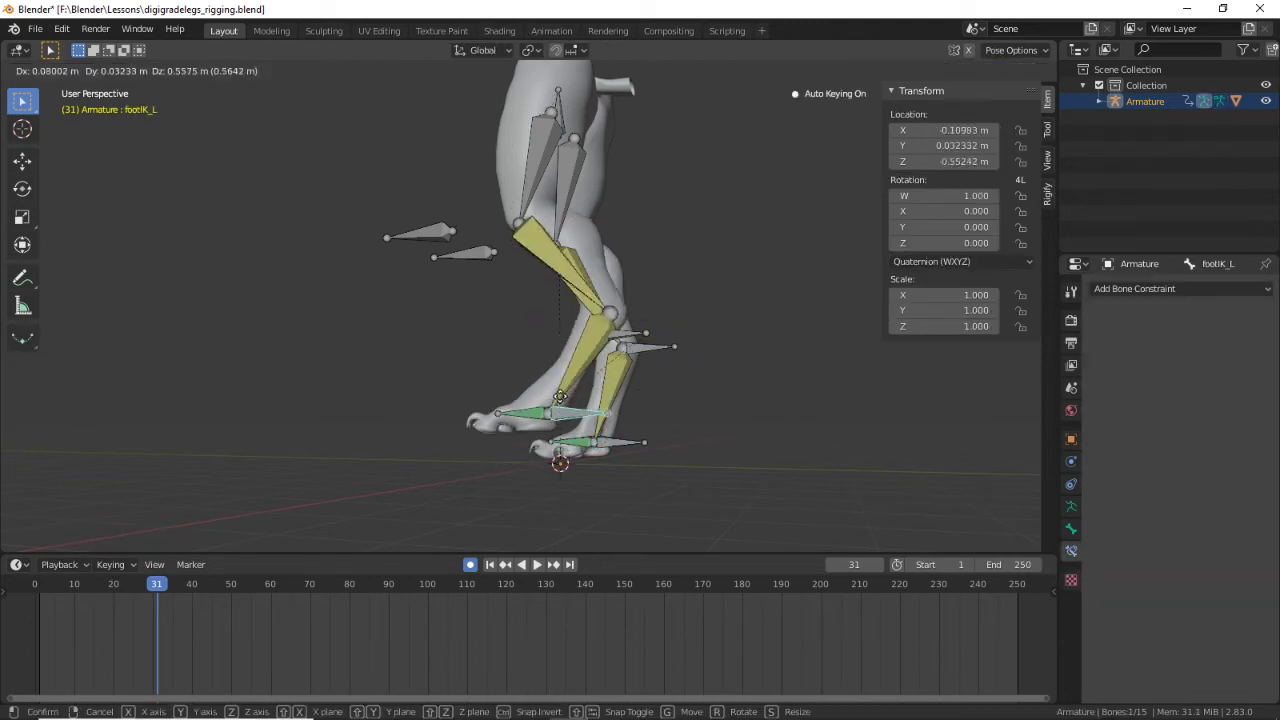
{"action": "right_click", "coordinate": [464, 368]}
{"action": "left_click", "coordinate": [627, 337]}
{"action": "key", "text": "g"}
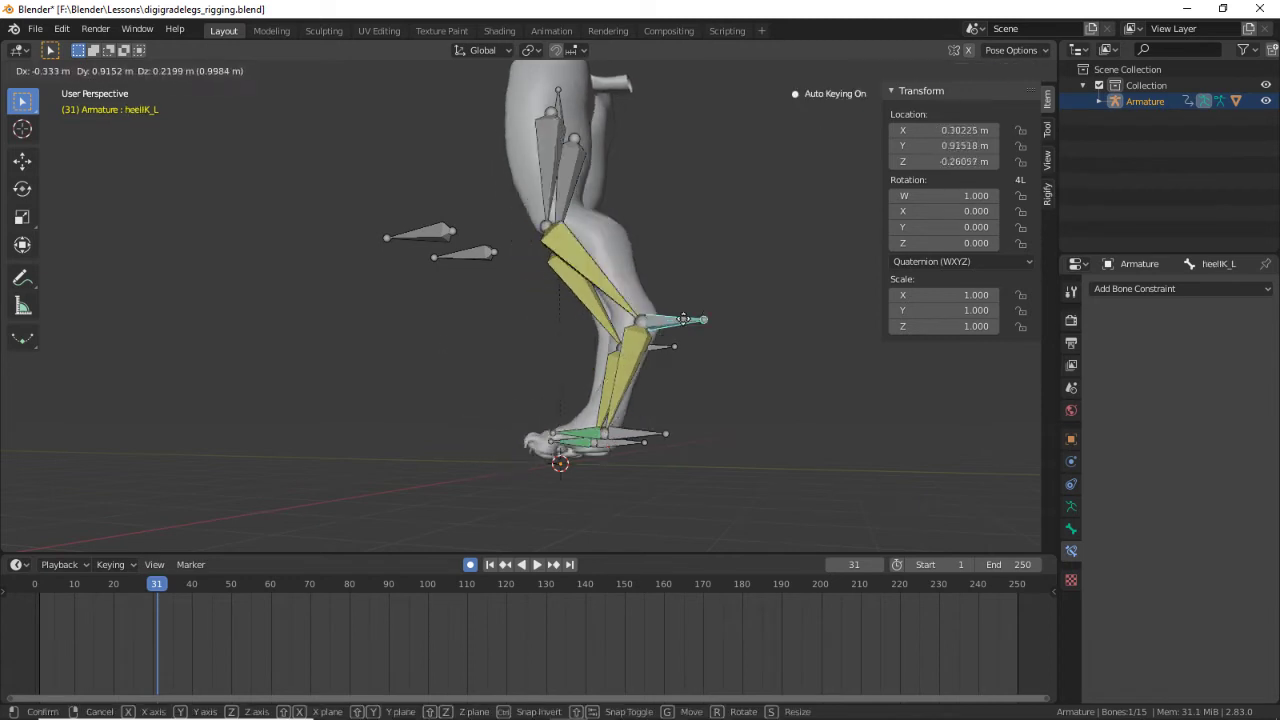
{"action": "right_click", "coordinate": [613, 318]}
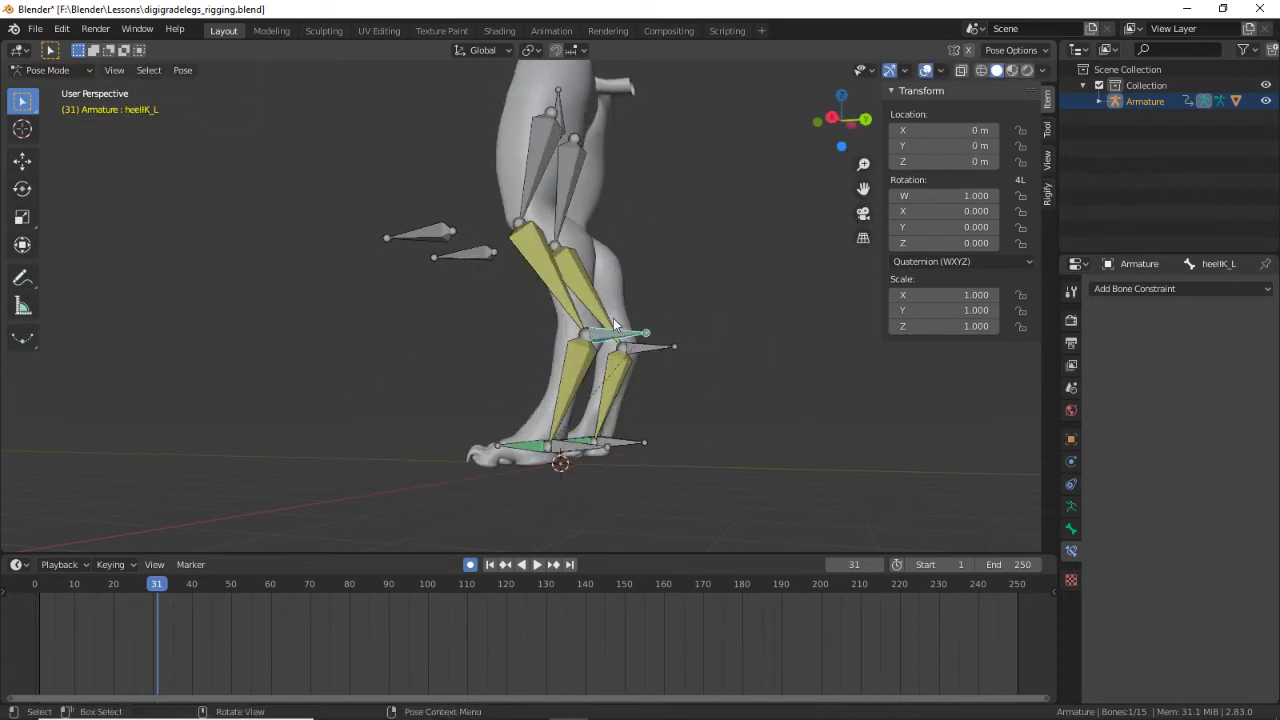
{"action": "key", "text": "KP_3"}
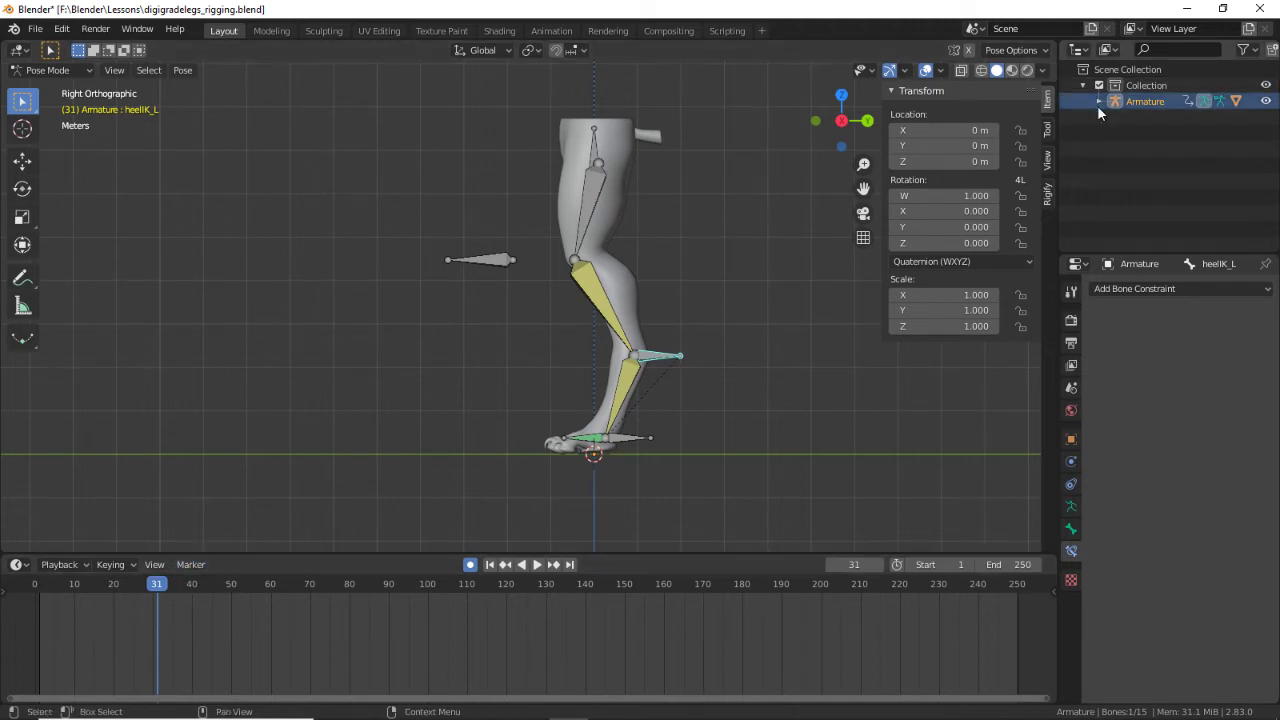
Step: At frame 9, delete poletarget_L's selected keyframes and move its remaining keyframe earlier
{"action": "middle_click_drag", "start_coordinate": [789, 309], "coordinate": [807, 312], "text": "shift"}
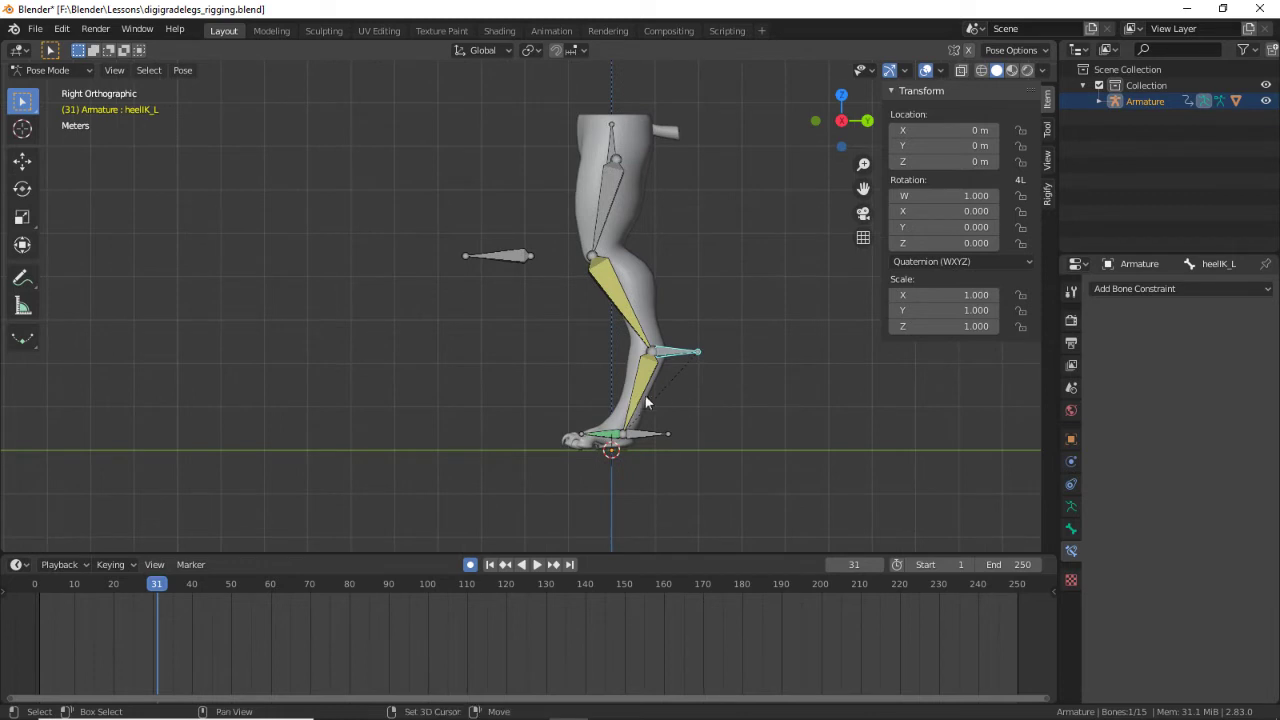
{"action": "middle_click_drag", "start_coordinate": [646, 400], "coordinate": [645, 441], "text": "shift"}
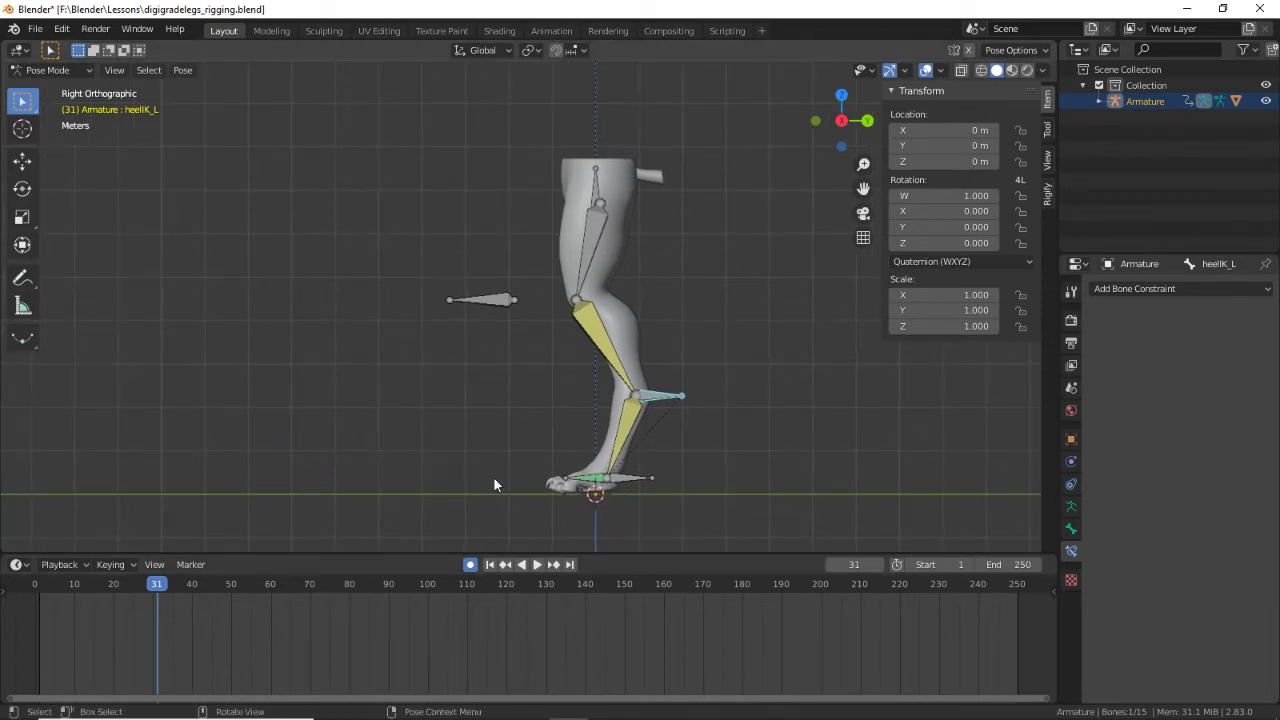
{"action": "left_click_drag", "start_coordinate": [161, 589], "coordinate": [70, 594]}
{"action": "left_click", "coordinate": [525, 438]}
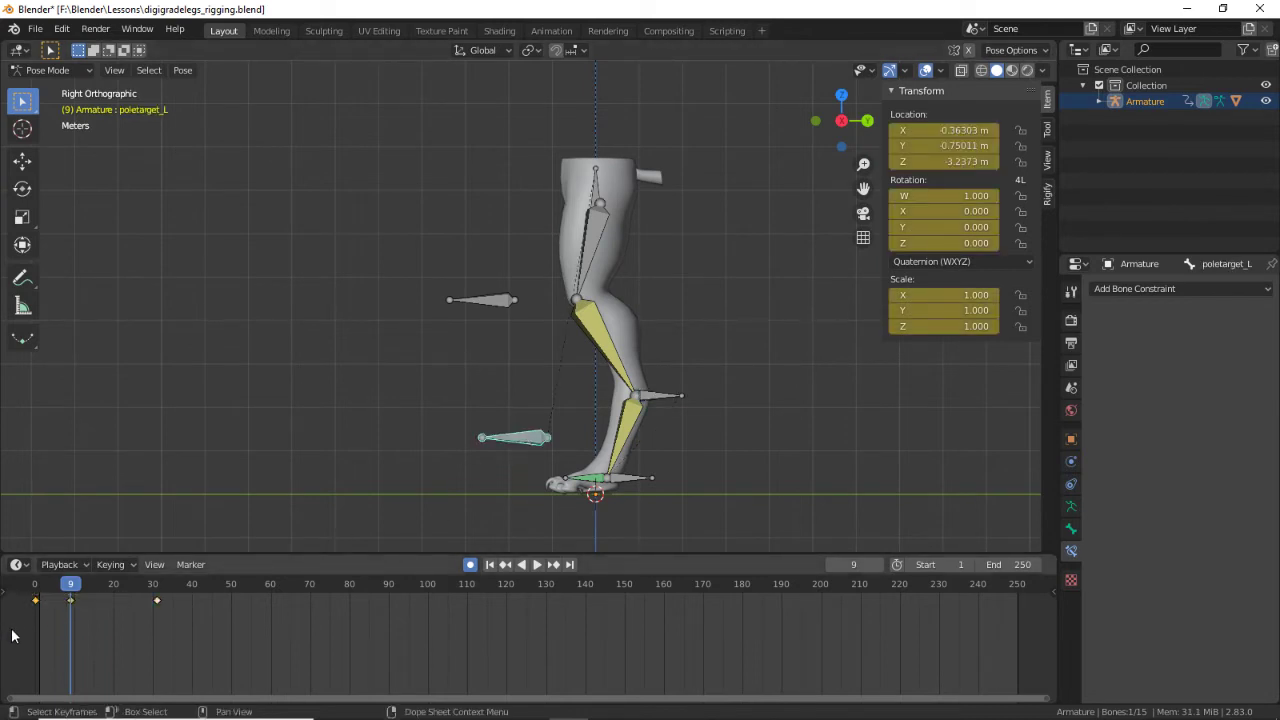
{"action": "key", "text": "x"}
{"action": "left_click", "coordinate": [117, 623]}
{"action": "key", "text": "g"}
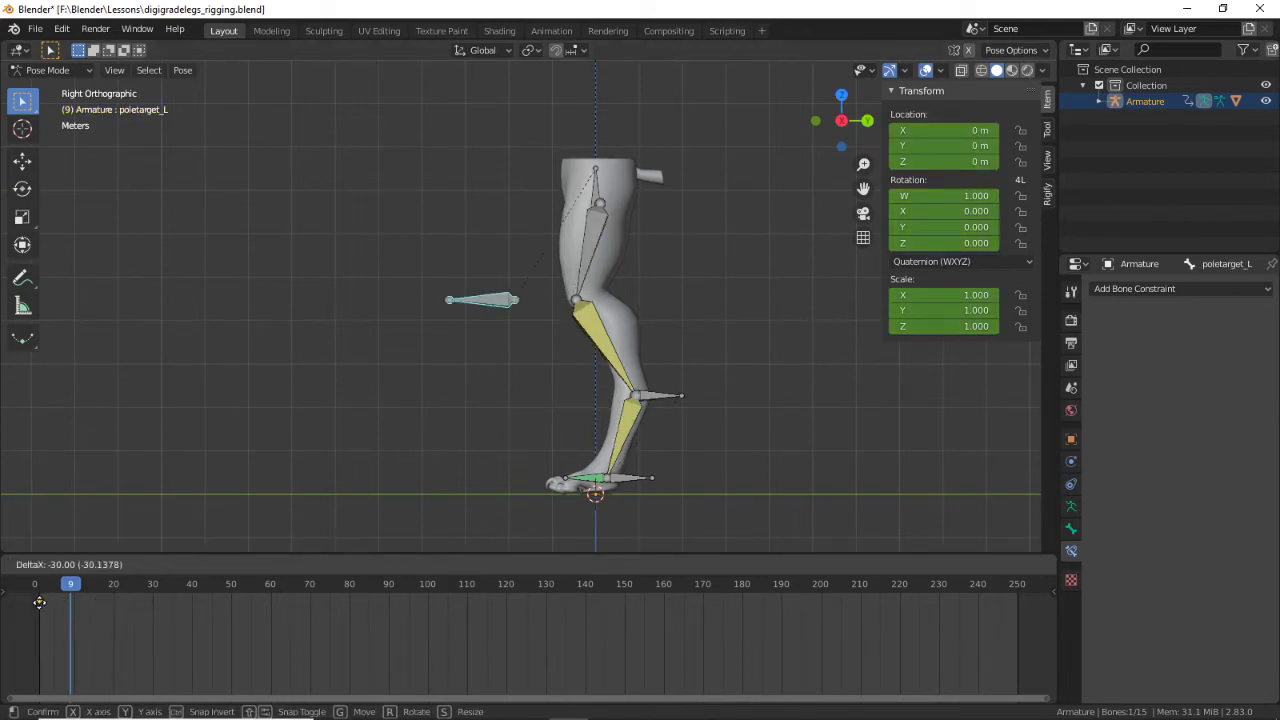
{"action": "left_click", "coordinate": [39, 602]}
Step: Inspect both legs and check the heelIK_L, footIK_L and hips bones' keys
{"action": "left_click_drag", "start_coordinate": [429, 287], "coordinate": [494, 347]}
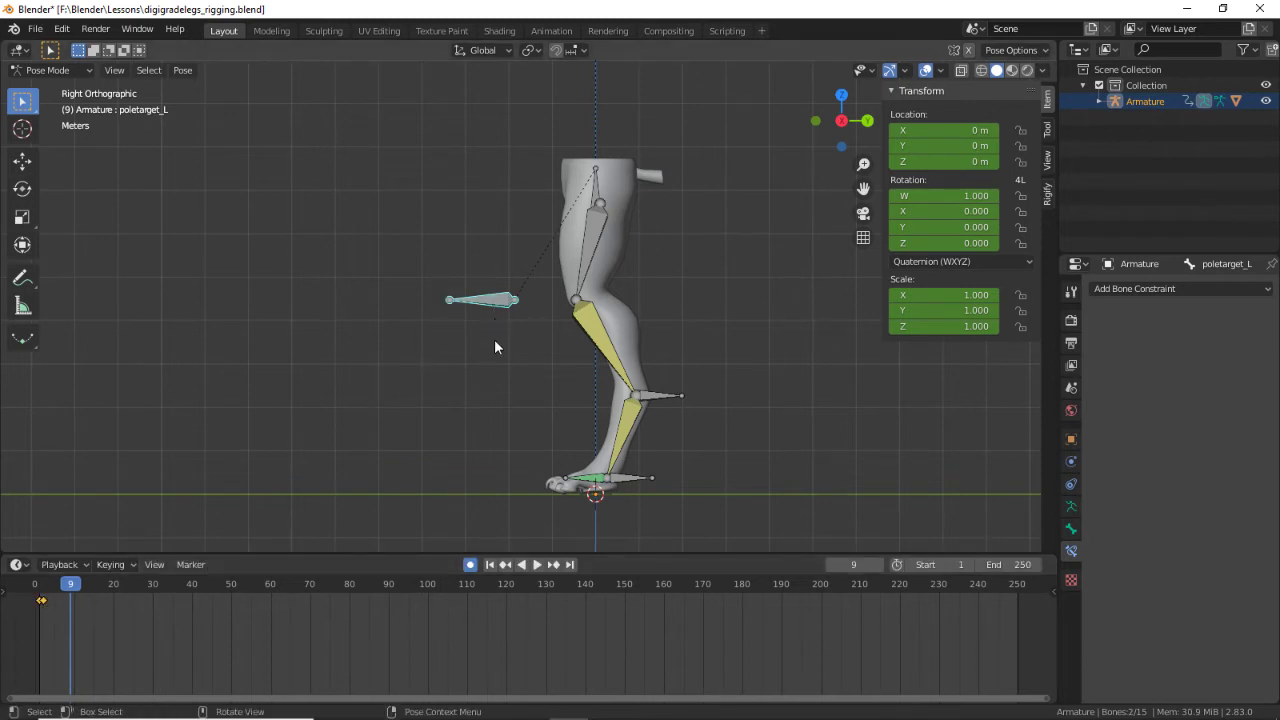
{"action": "middle_click_drag", "start_coordinate": [254, 458], "coordinate": [470, 337]}
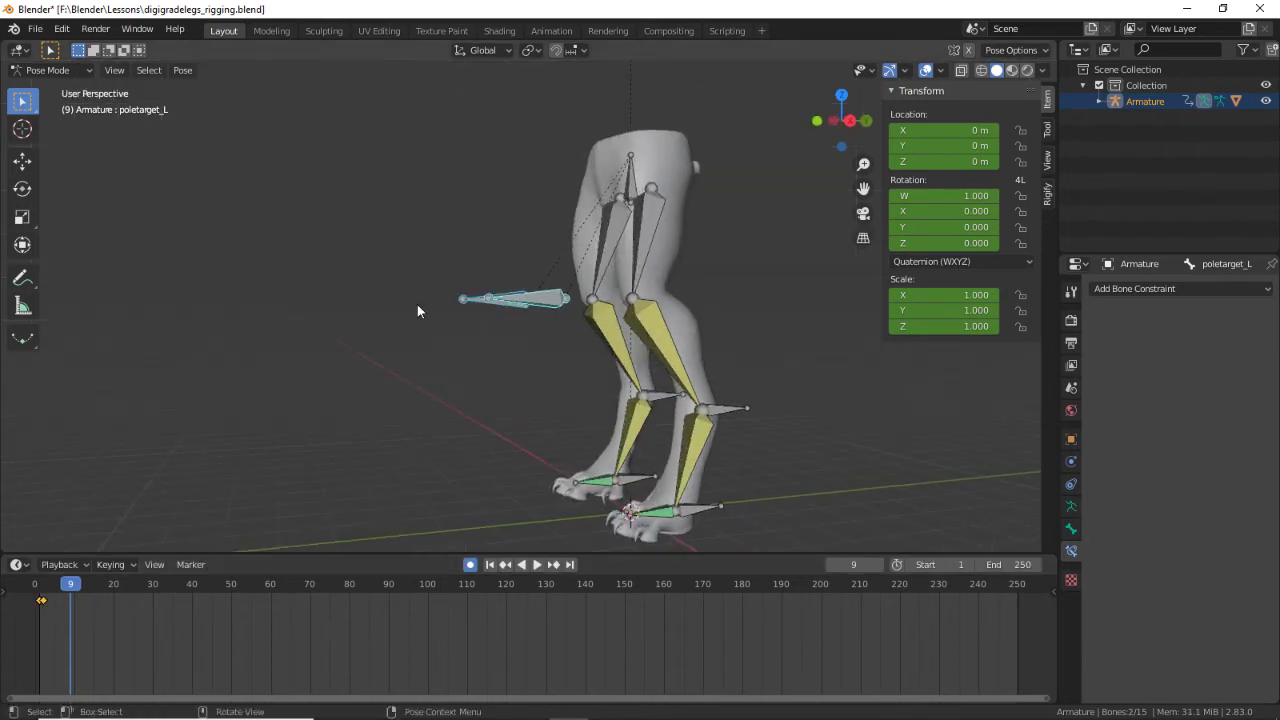
{"action": "key", "text": "a"}
{"action": "left_click", "coordinate": [157, 601]}
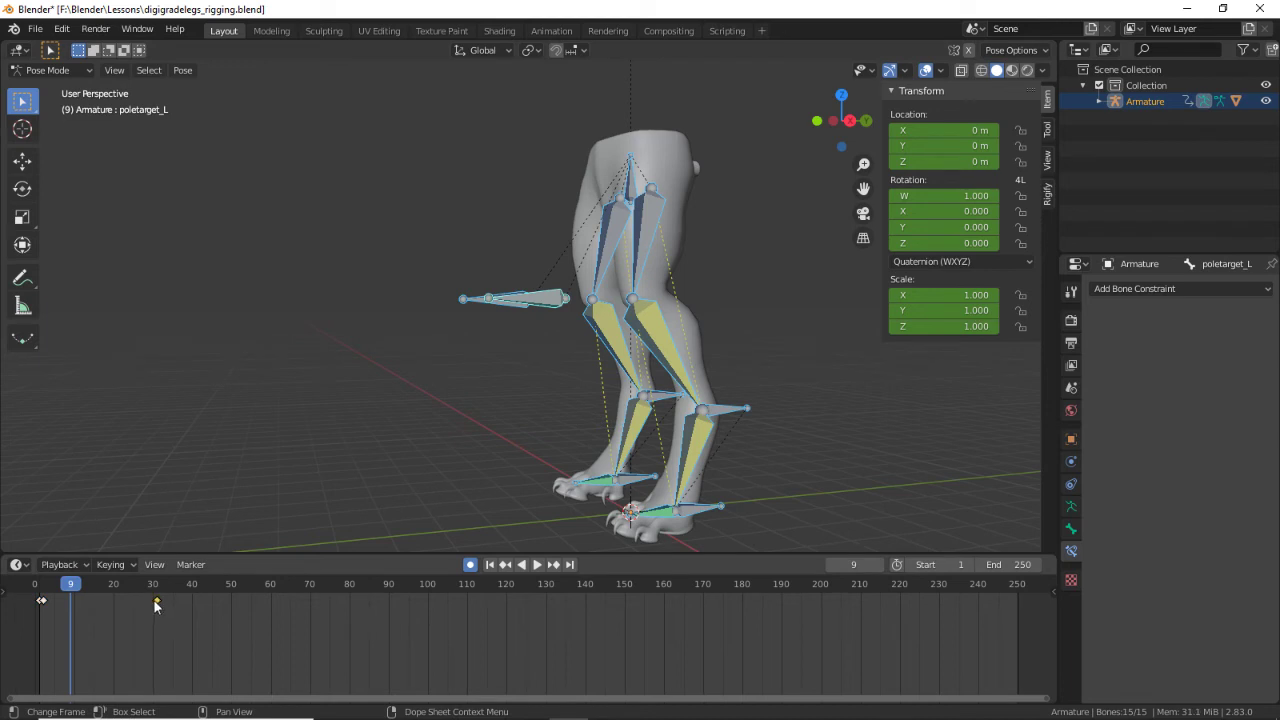
{"action": "key", "text": "alt+a"}
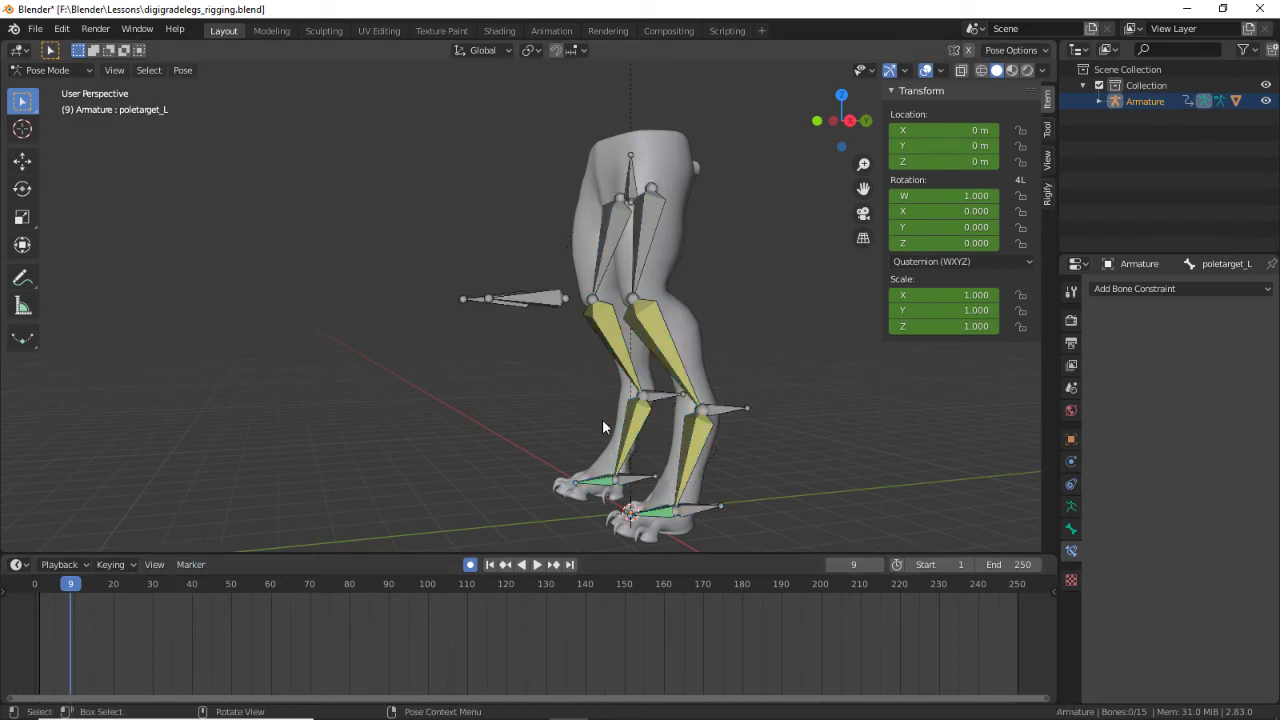
{"action": "left_click", "coordinate": [650, 445]}
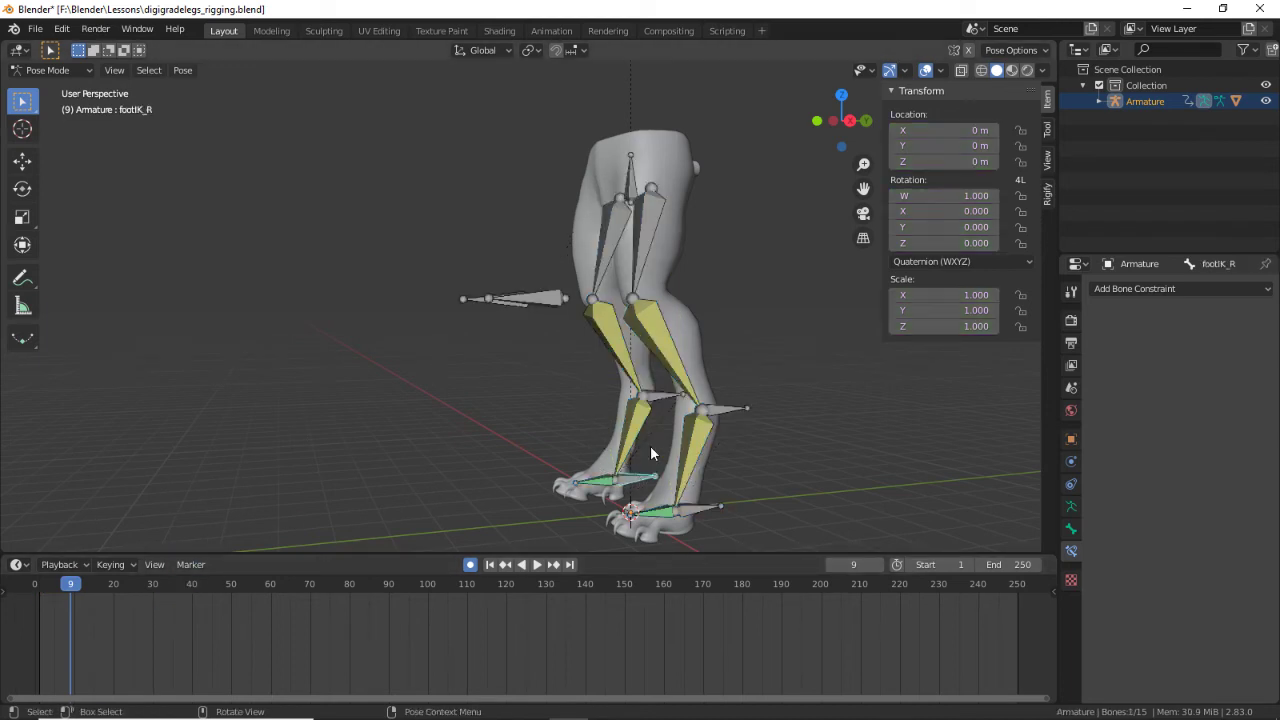
{"action": "left_click", "coordinate": [711, 482]}
{"action": "left_click", "coordinate": [632, 185]}
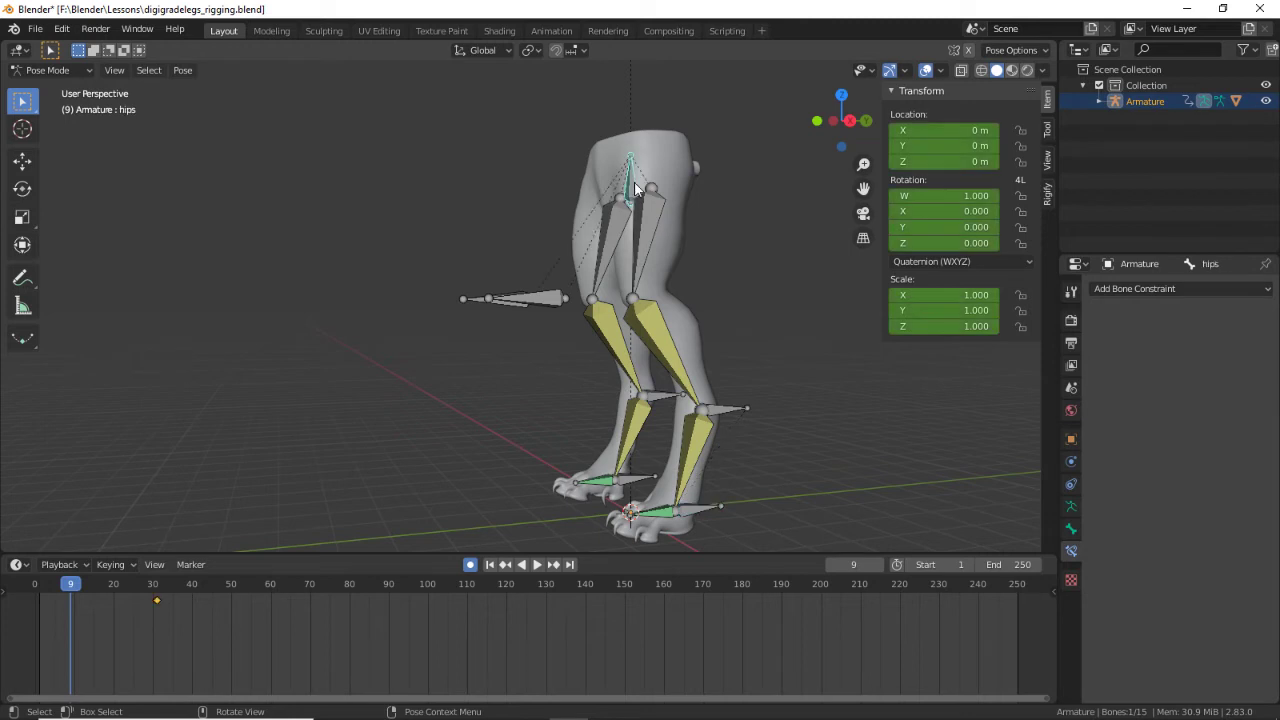
Step: Delete every keyframe on all bones and return the playhead to frame 1
{"action": "key", "text": "KP_1"}
{"action": "key", "text": "KP_3"}
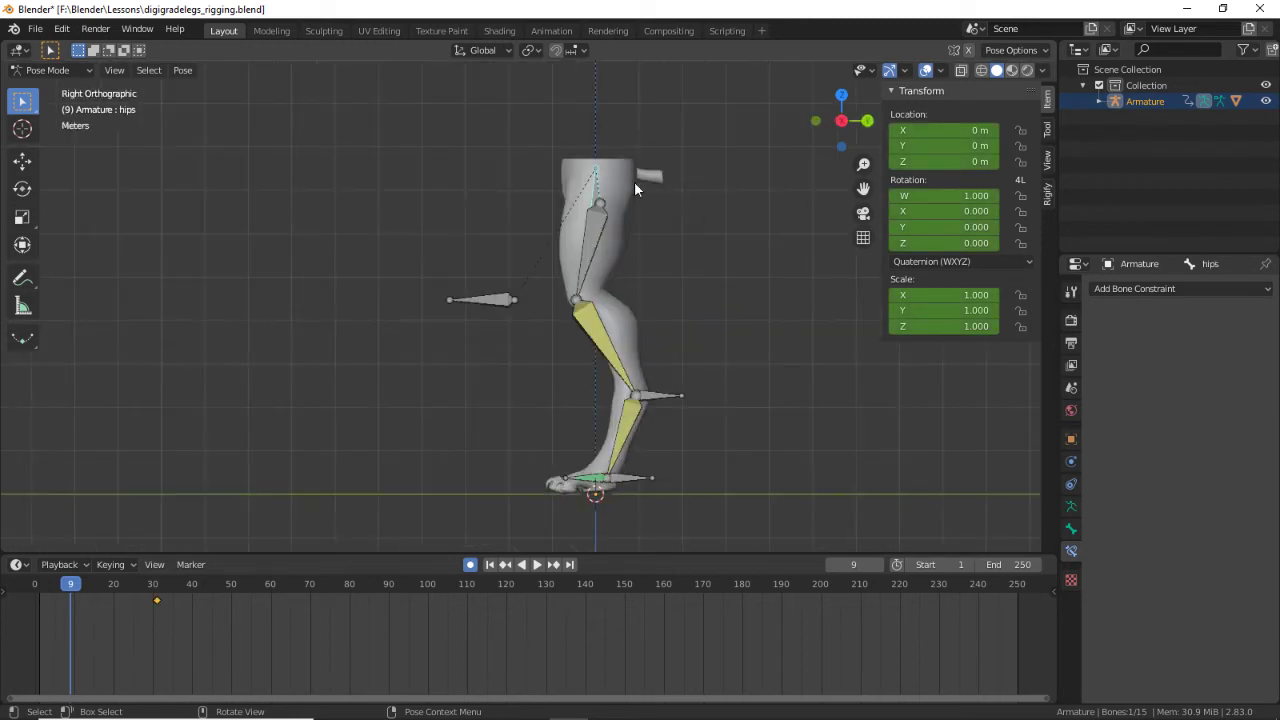
{"action": "key", "text": "a"}
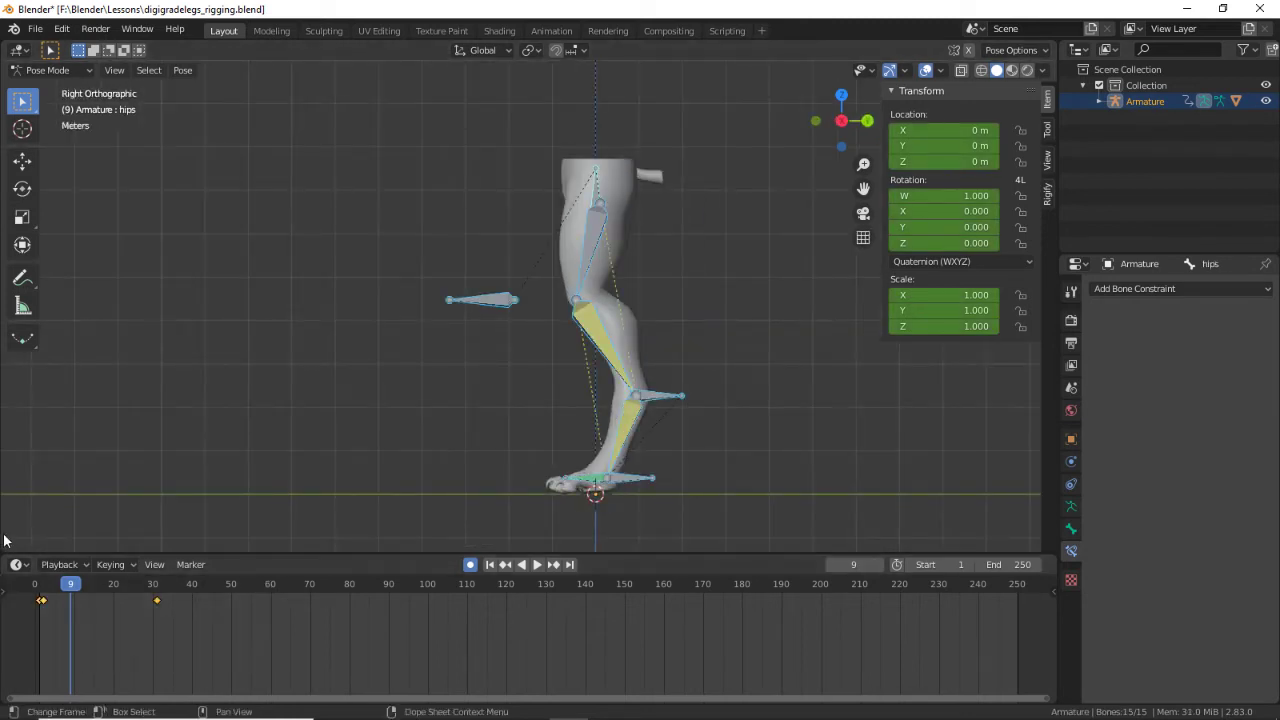
{"action": "key", "text": "x"}
{"action": "left_click", "coordinate": [157, 605]}
{"action": "left_click_drag", "start_coordinate": [93, 587], "coordinate": [39, 587]}
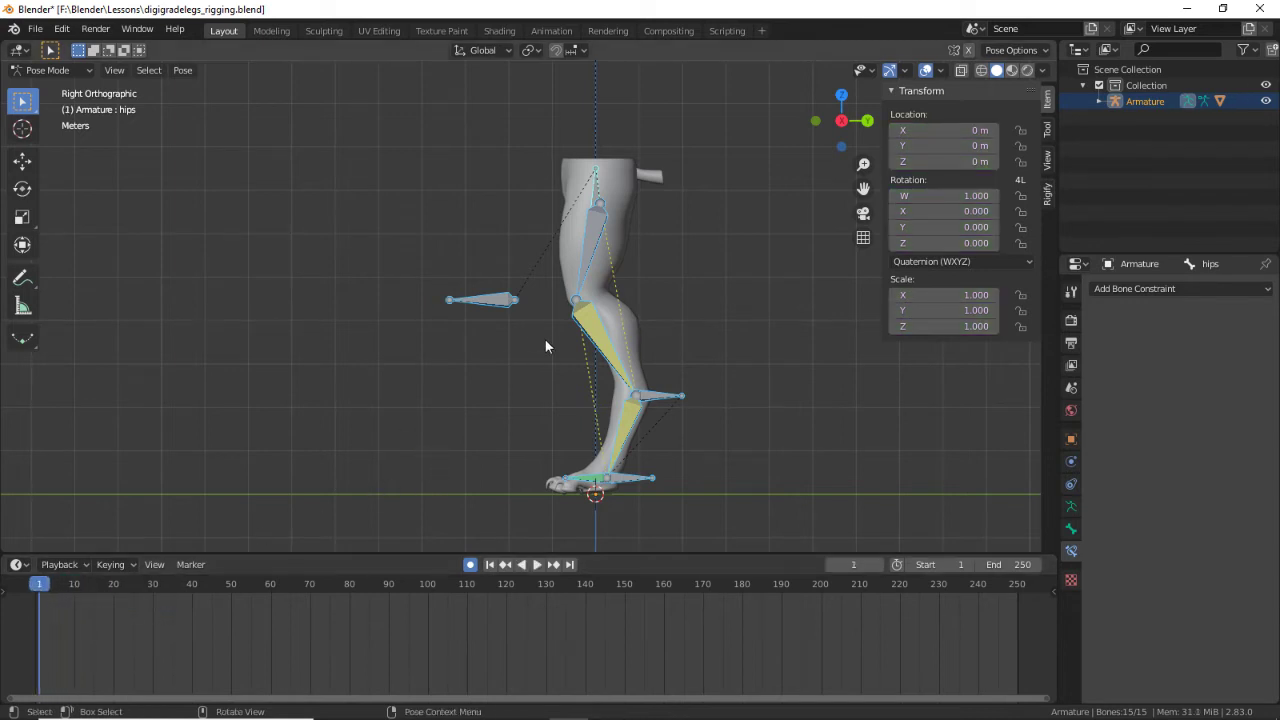
Step: Shift and tilt the hips forward, and place the knee pole target up and back
{"action": "key", "text": "alt+a"}
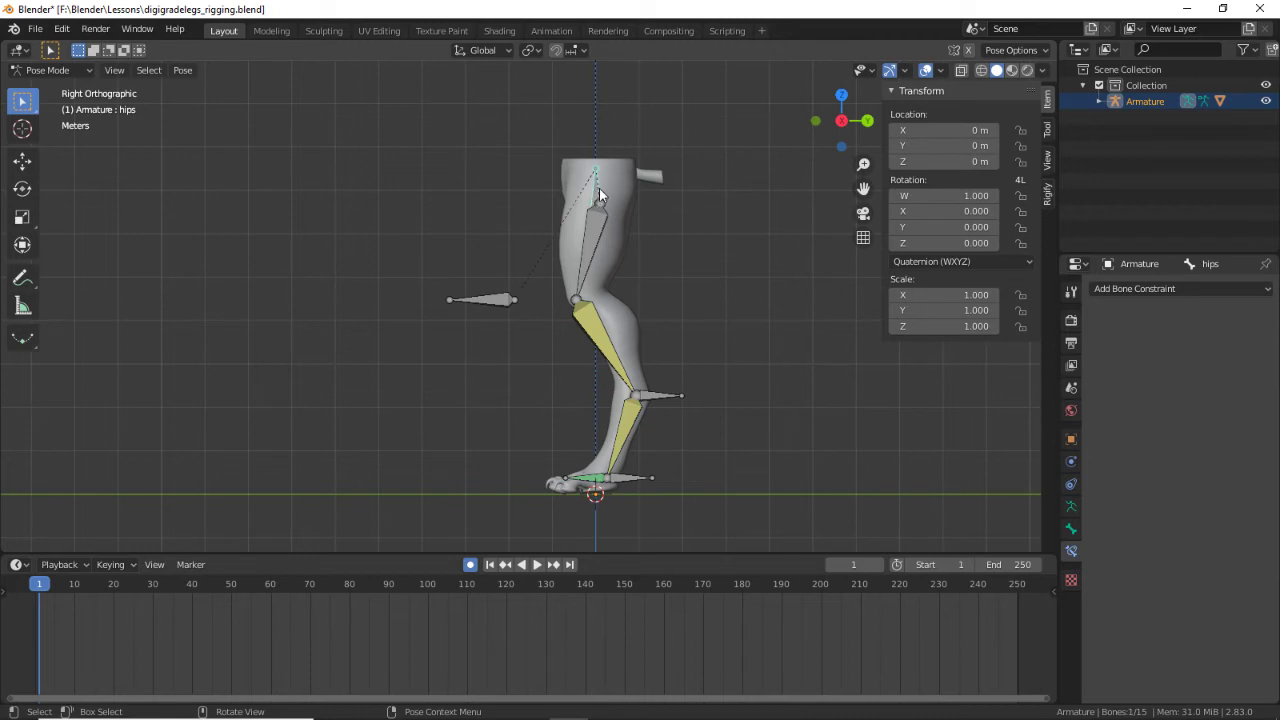
{"action": "key", "text": "g"}
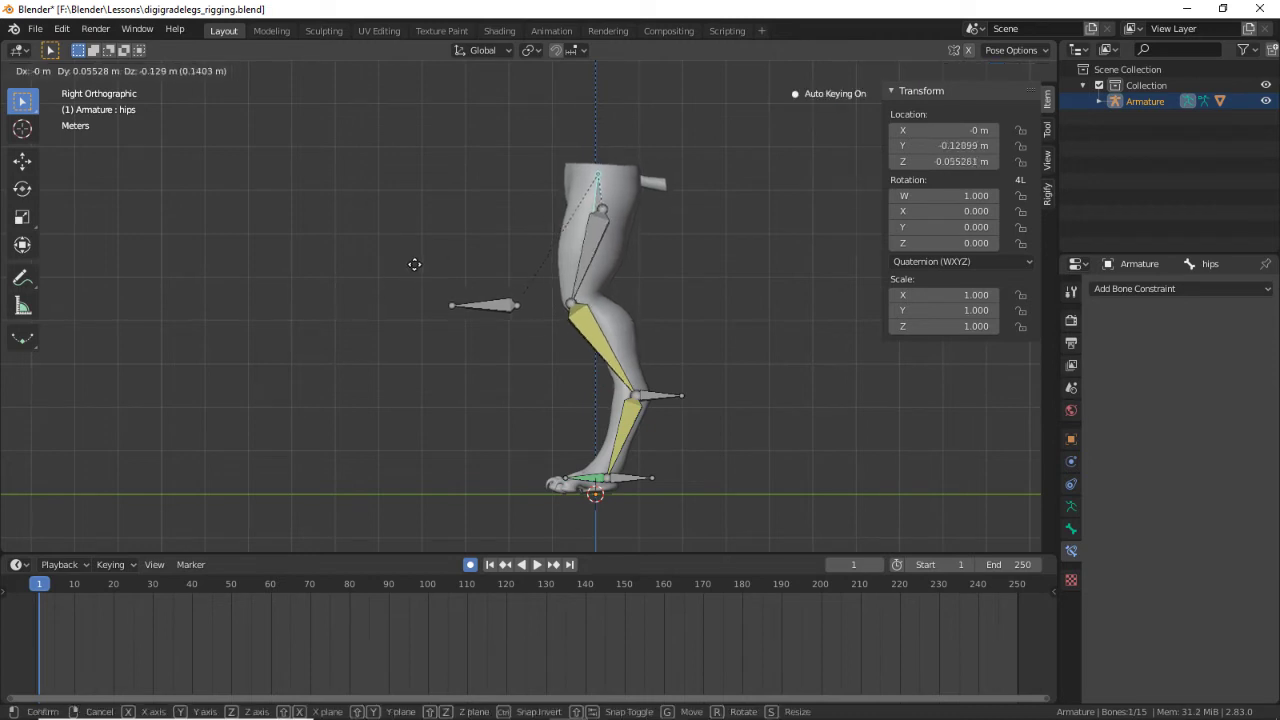
{"action": "left_click", "coordinate": [414, 276]}
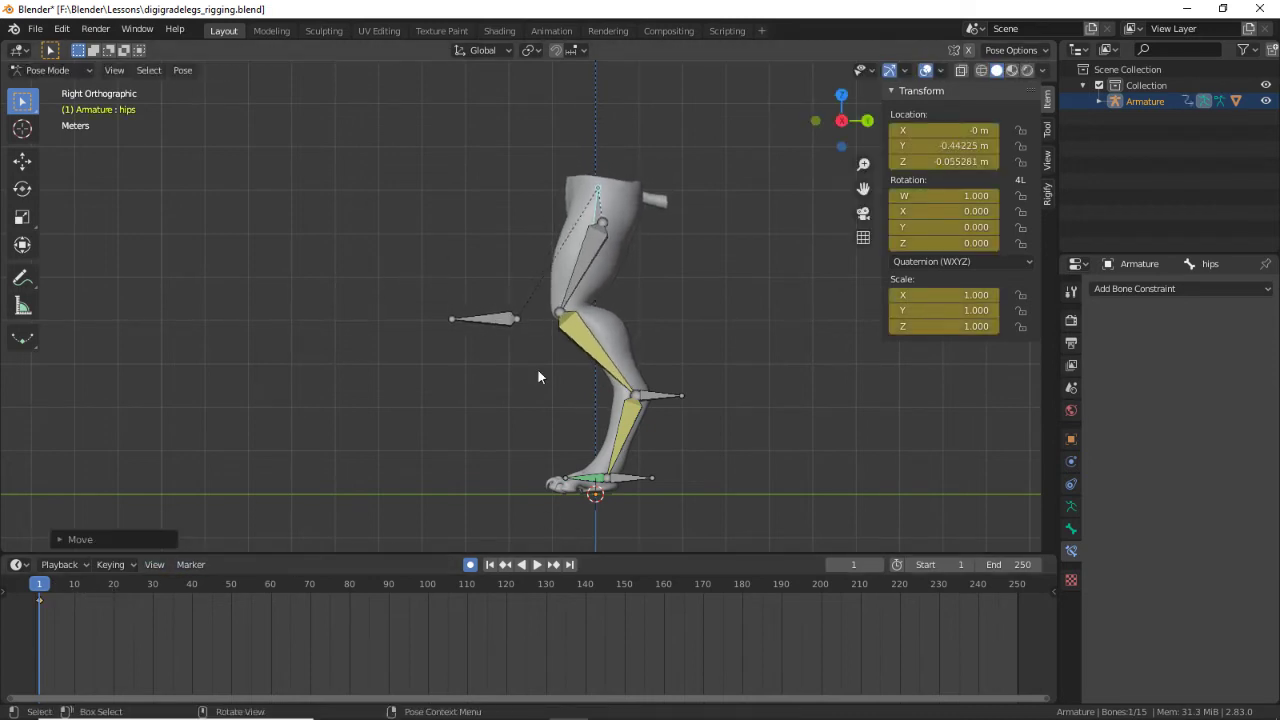
{"action": "key", "text": "r"}
{"action": "left_click", "coordinate": [657, 165]}
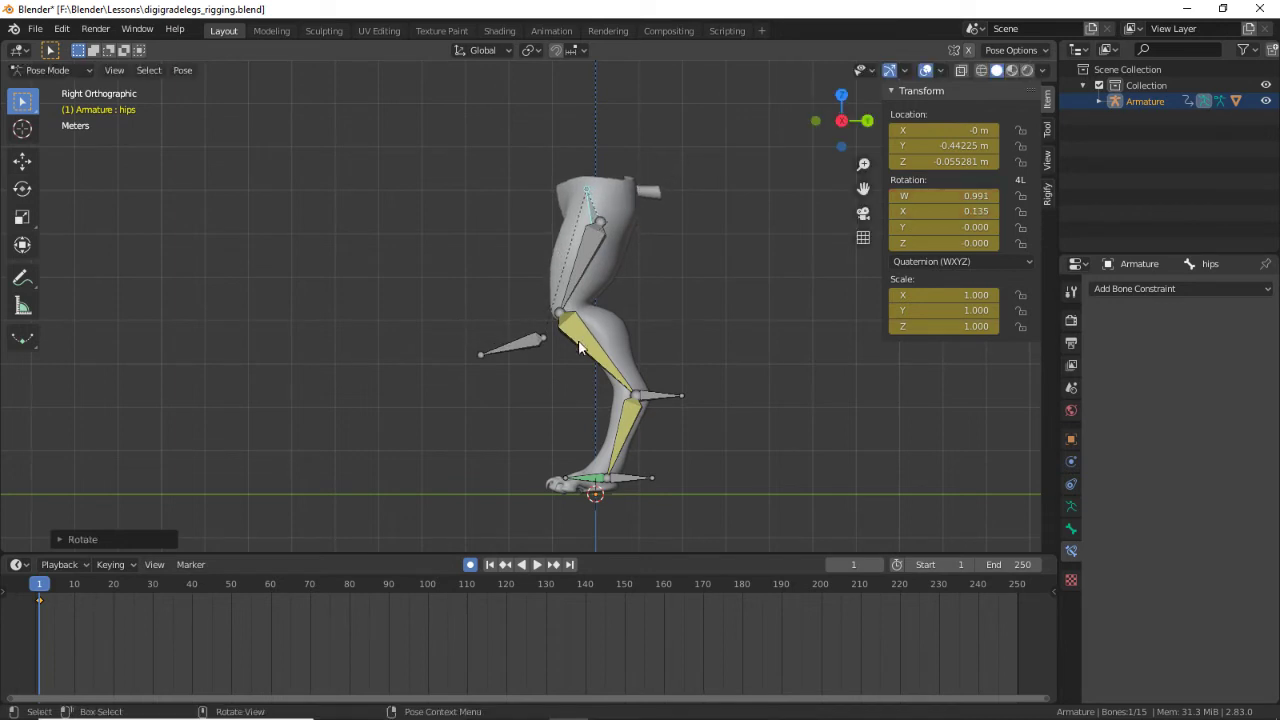
{"action": "left_click_drag", "start_coordinate": [469, 306], "coordinate": [534, 380], "text": "shift"}
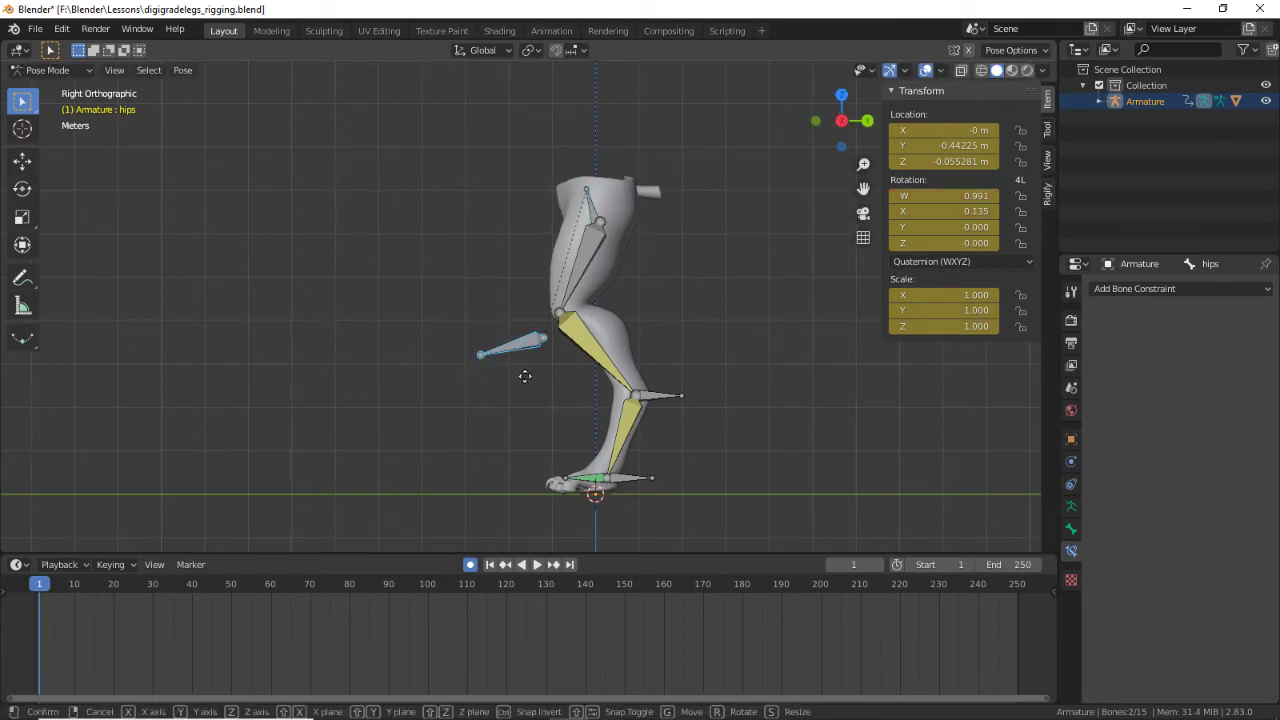
{"action": "key", "text": "g"}
{"action": "left_click", "coordinate": [484, 349]}
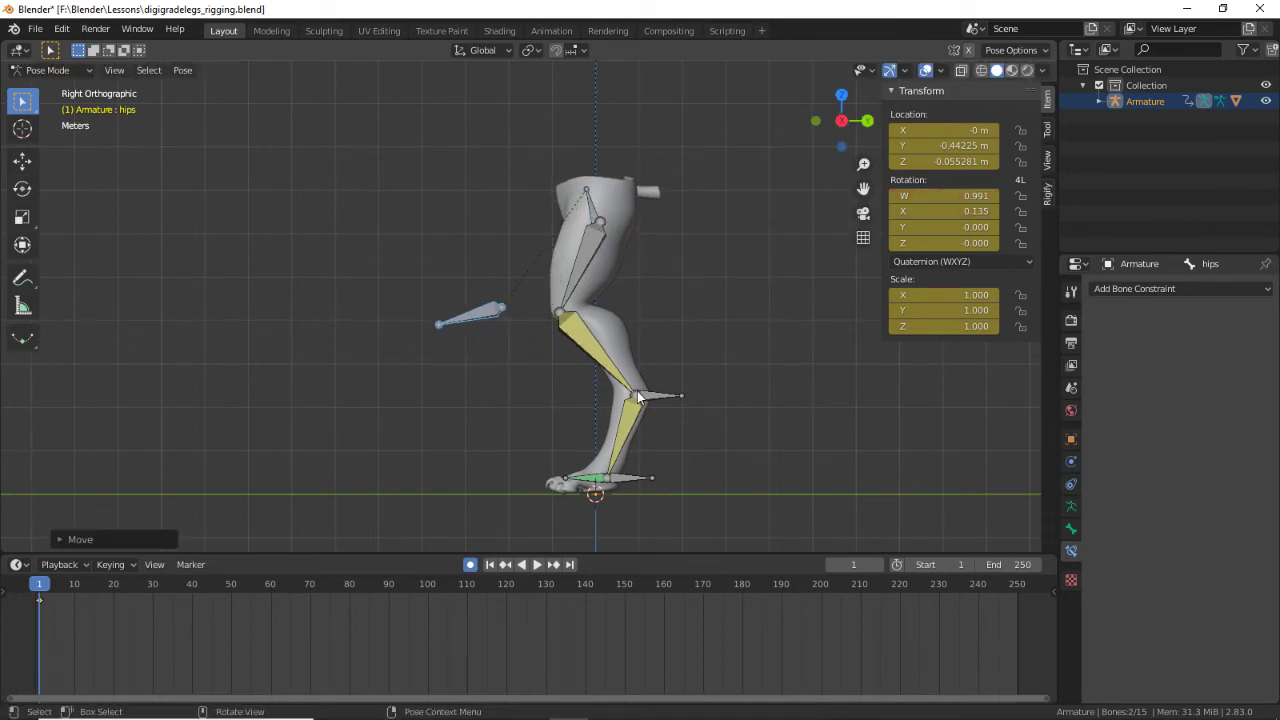
Step: Lift the left heel to bend the leg, tilt the left foot and set it down back
{"action": "left_click", "coordinate": [637, 397]}
{"action": "left_click", "coordinate": [652, 400]}
{"action": "left_click", "coordinate": [674, 400]}
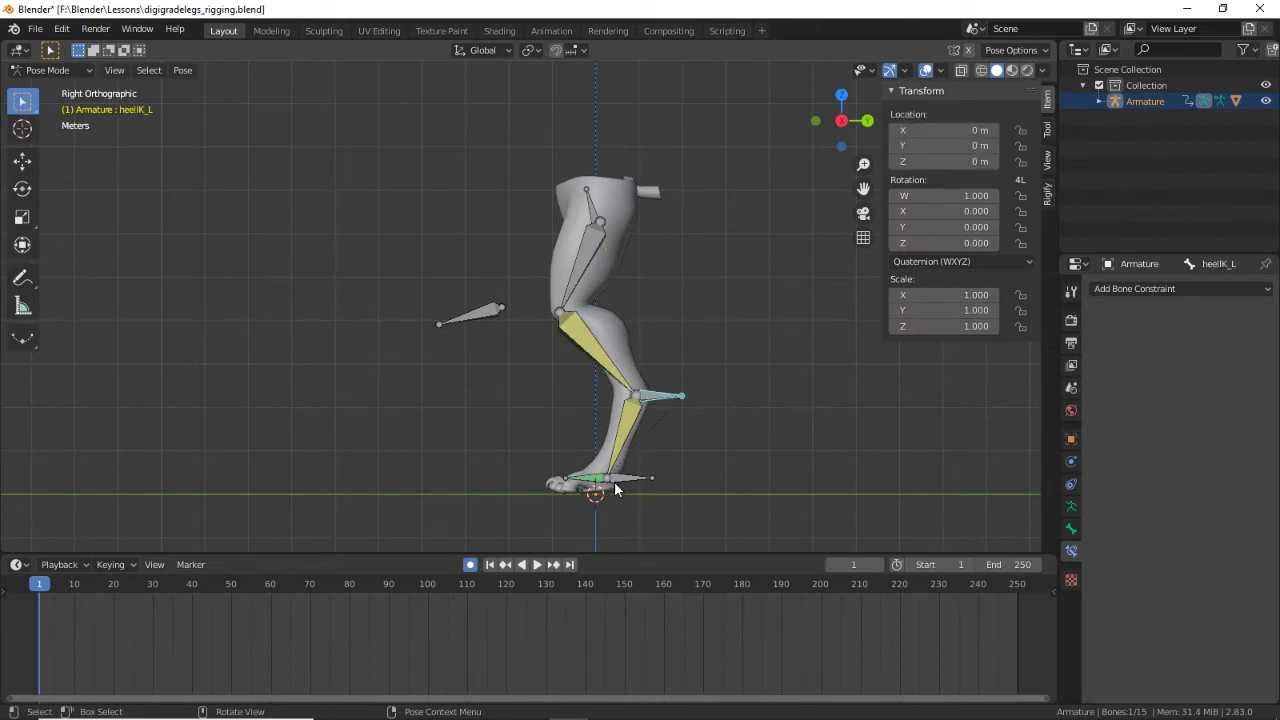
{"action": "left_click", "coordinate": [620, 484]}
{"action": "left_click", "coordinate": [659, 393]}
{"action": "key", "text": "g"}
{"action": "left_click", "coordinate": [749, 323]}
{"action": "key", "text": "g"}
{"action": "left_click", "coordinate": [658, 326]}
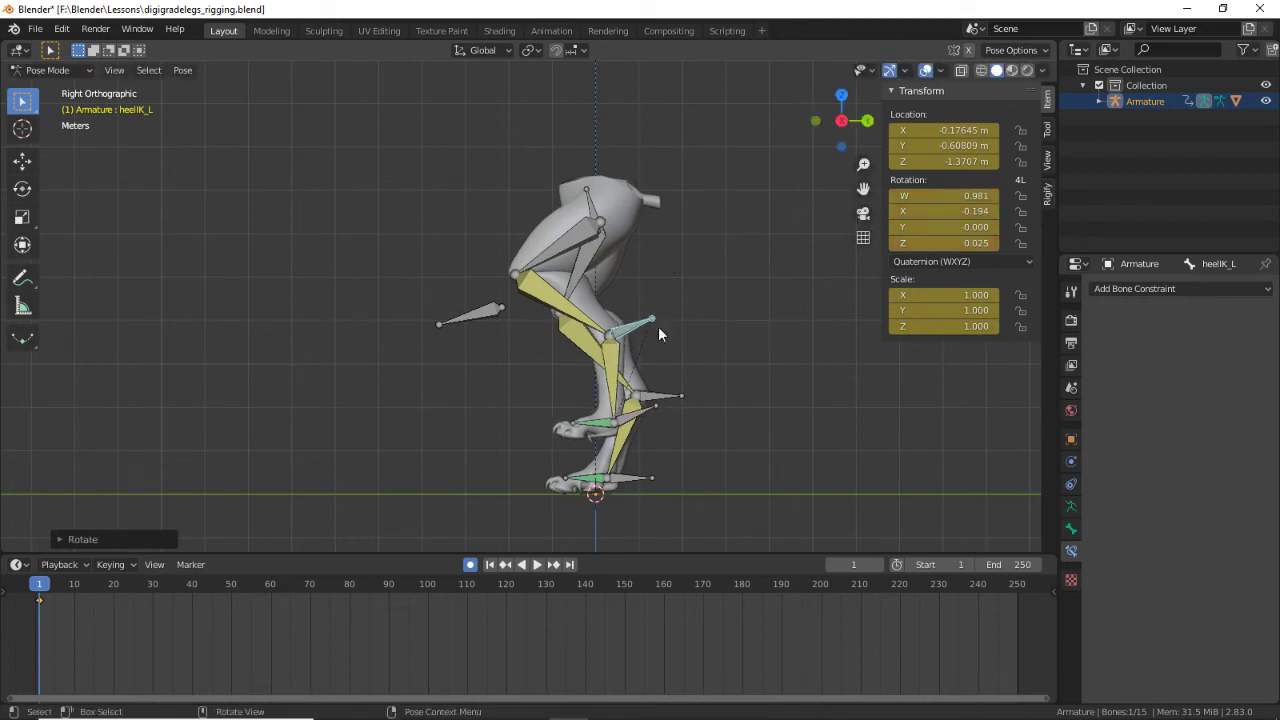
{"action": "left_click", "coordinate": [636, 409]}
{"action": "key", "text": "r"}
{"action": "left_click", "coordinate": [629, 295]}
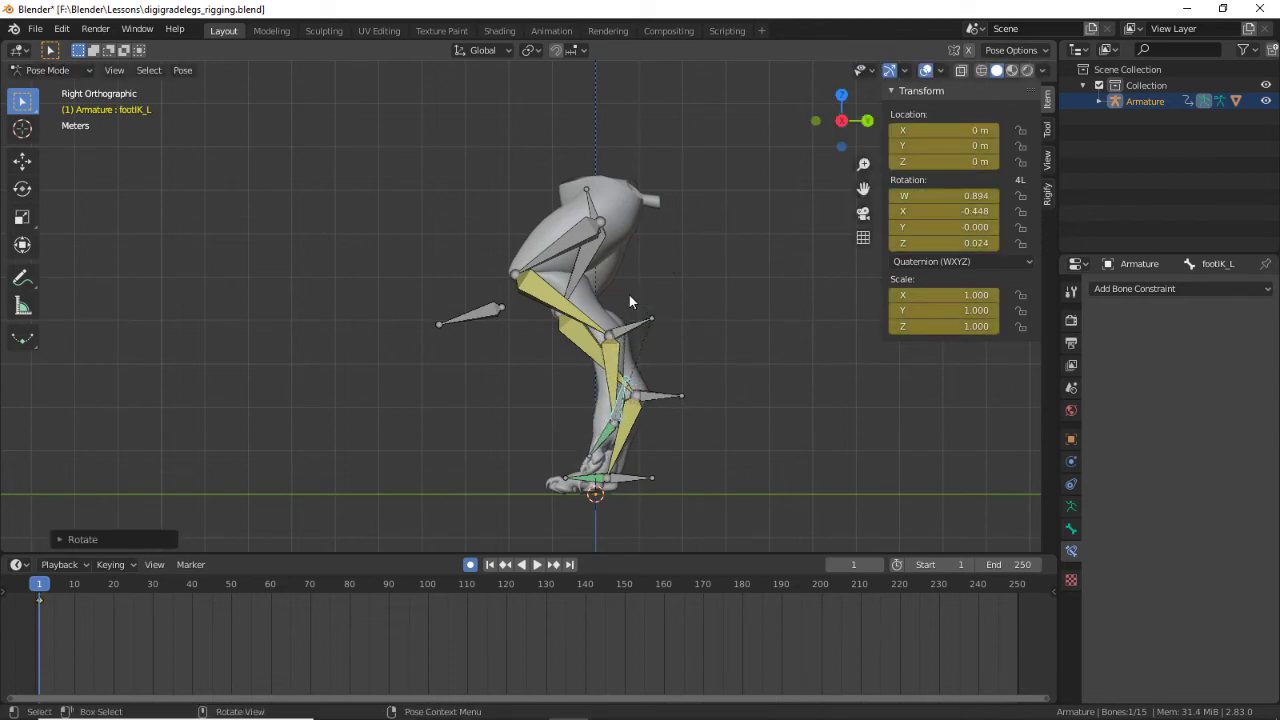
{"action": "key", "text": "g"}
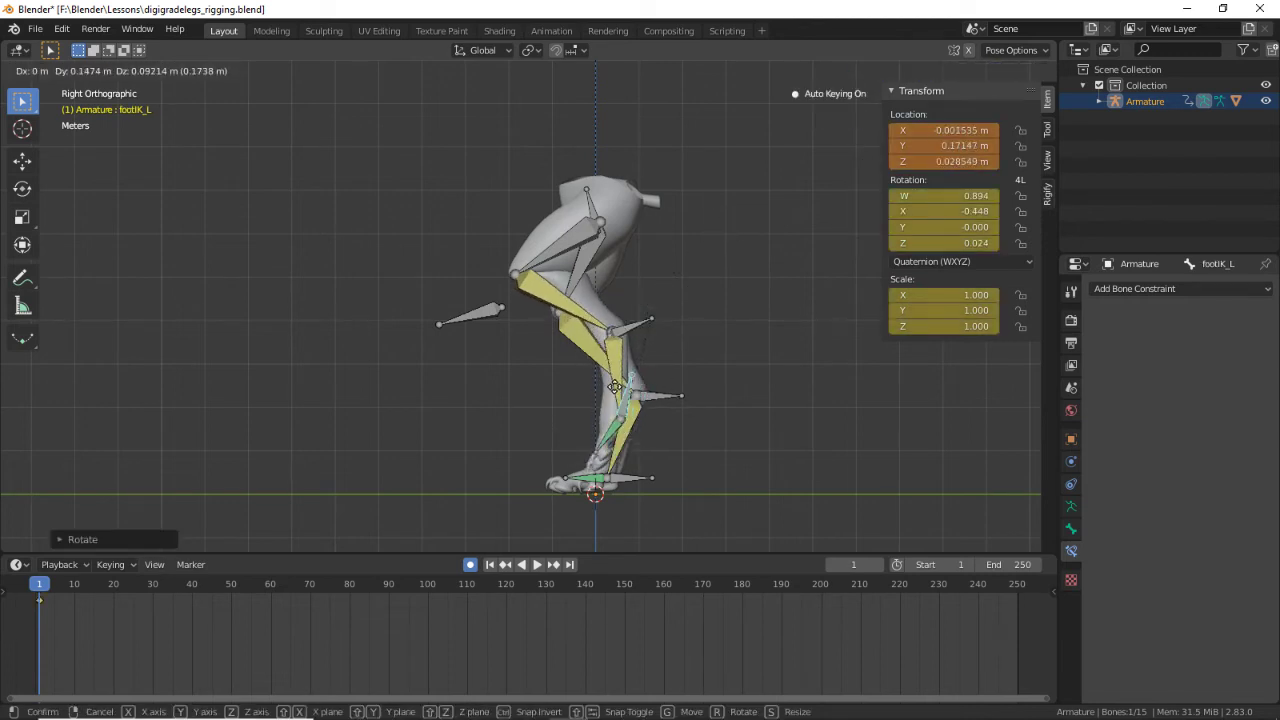
{"action": "left_click", "coordinate": [600, 472]}
Step: Place the right foot forward and up, and begin moving the right heel
{"action": "left_click", "coordinate": [626, 484]}
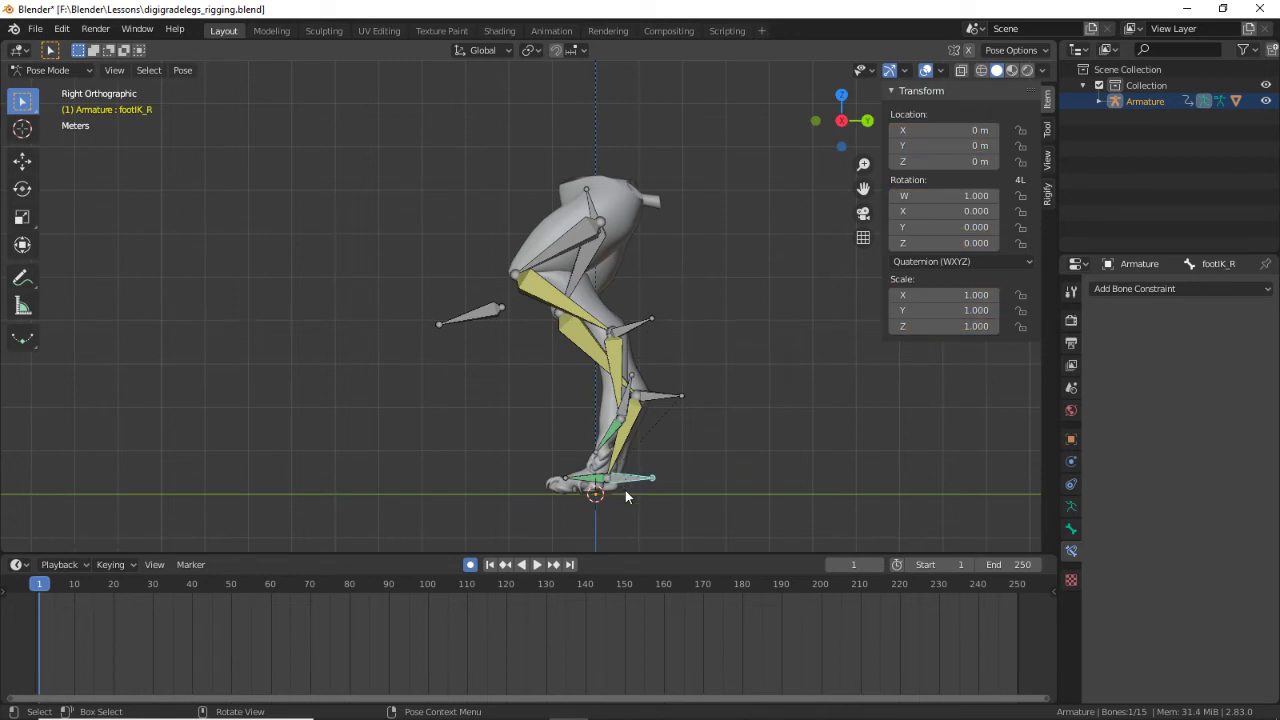
{"action": "key", "text": "g"}
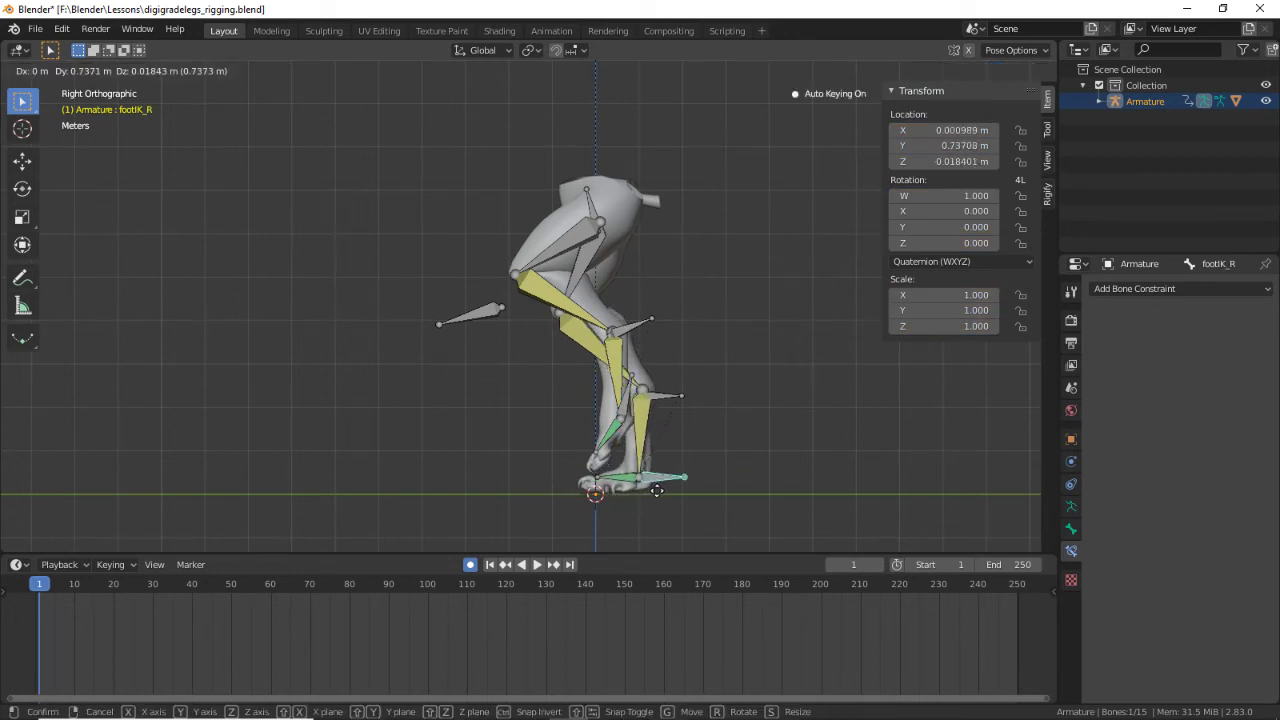
{"action": "left_click", "coordinate": [673, 461]}
{"action": "left_click", "coordinate": [661, 394]}
{"action": "key", "text": "g"}
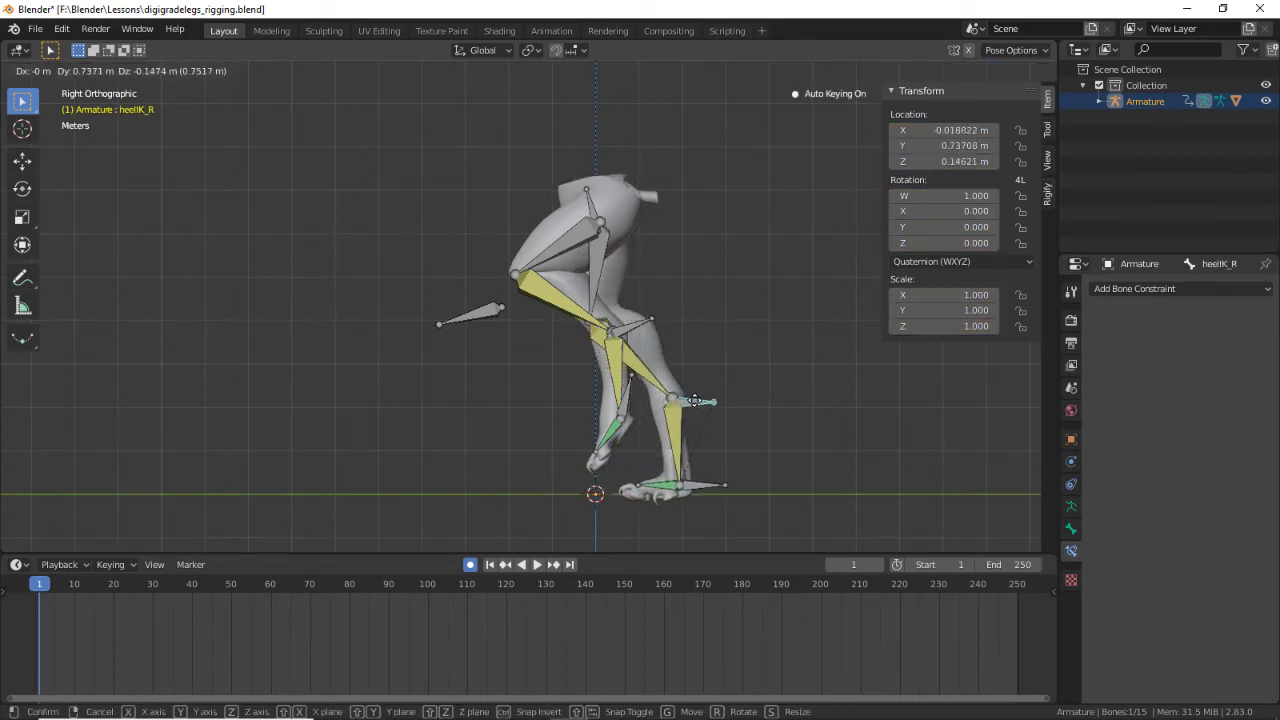
Step: Confirm the right heel position and play the animation through to frame 13
{"action": "left_click", "coordinate": [717, 401]}
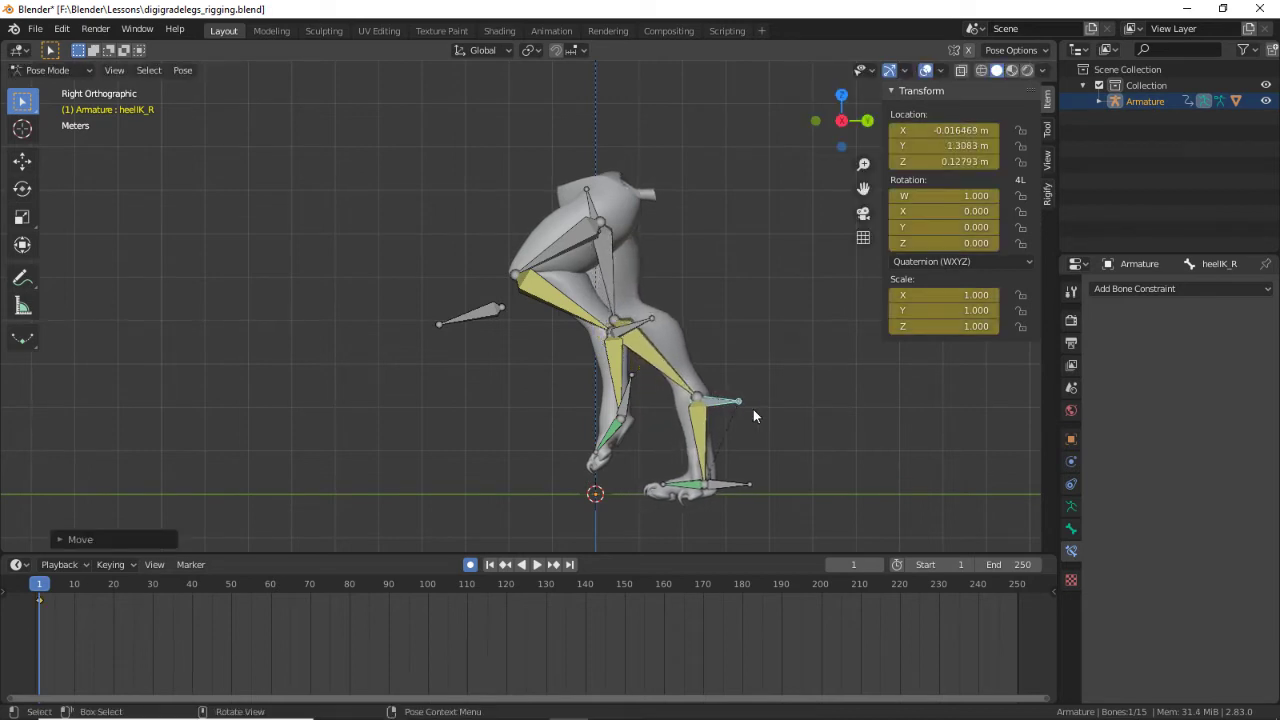
{"action": "key", "text": "space"}
{"action": "key", "text": "space"}
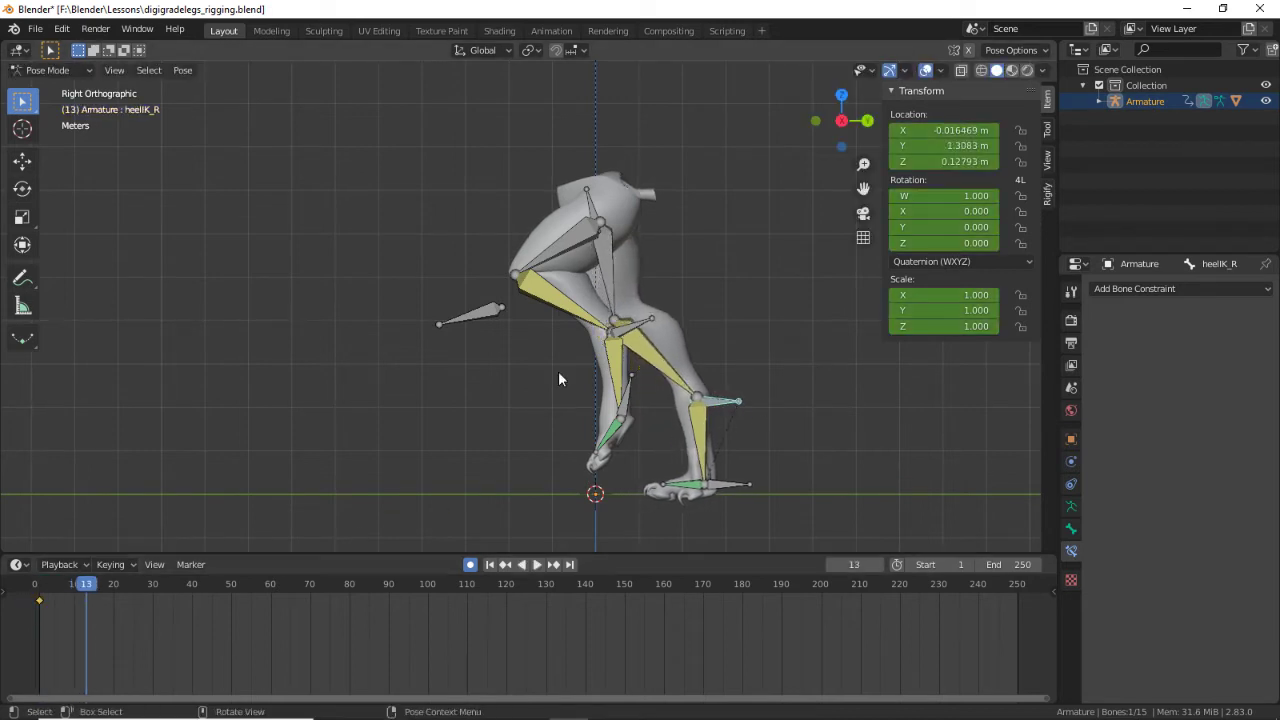
{"action": "left_click", "coordinate": [640, 327]}
{"action": "key", "text": "space"}
{"action": "key", "text": "Escape"}
{"action": "right_click", "coordinate": [624, 307]}
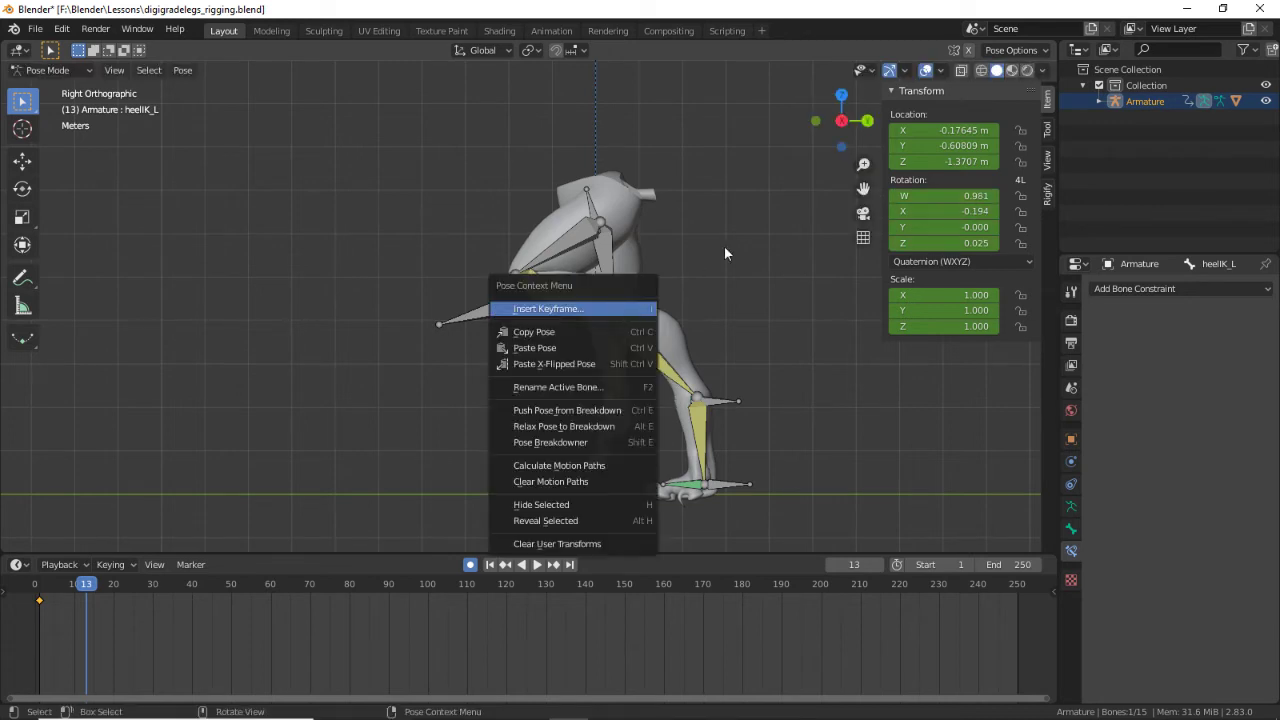
{"action": "key", "text": "Escape"}
Step: Move the left heel and raise the left foot up and back
{"action": "key", "text": "g"}
{"action": "left_click", "coordinate": [551, 362]}
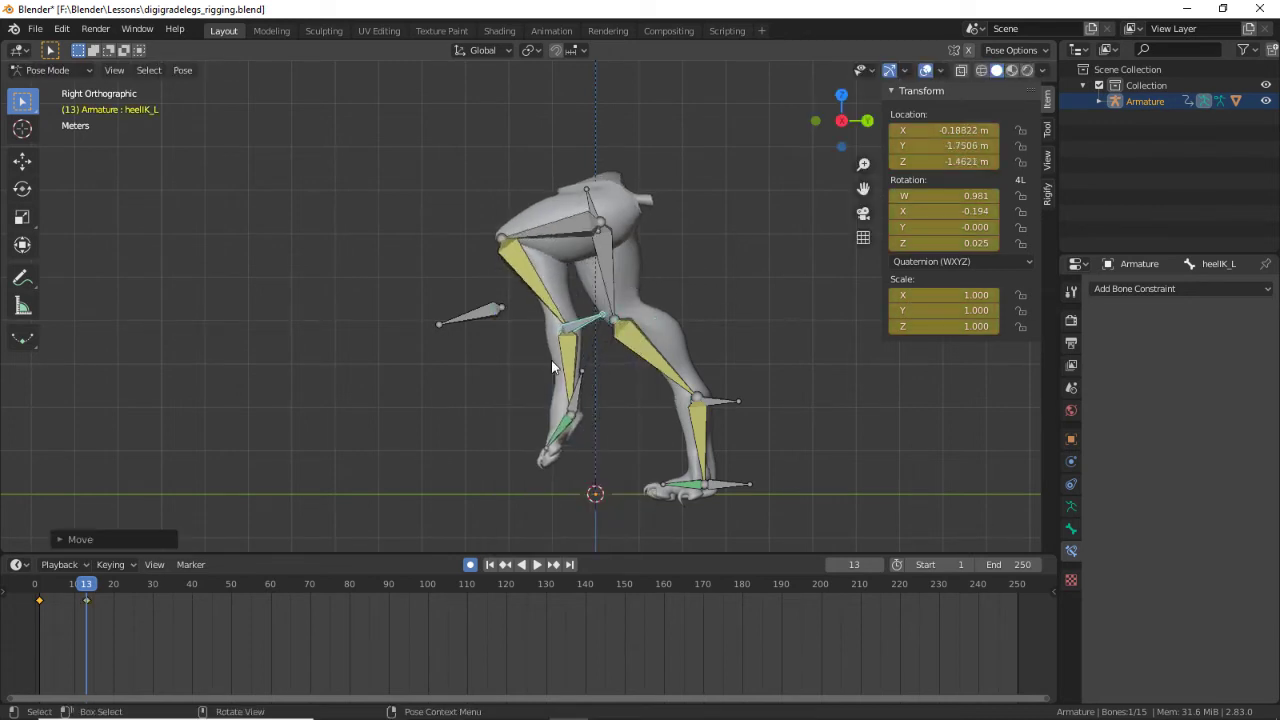
{"action": "left_click", "coordinate": [551, 384]}
{"action": "key", "text": "g"}
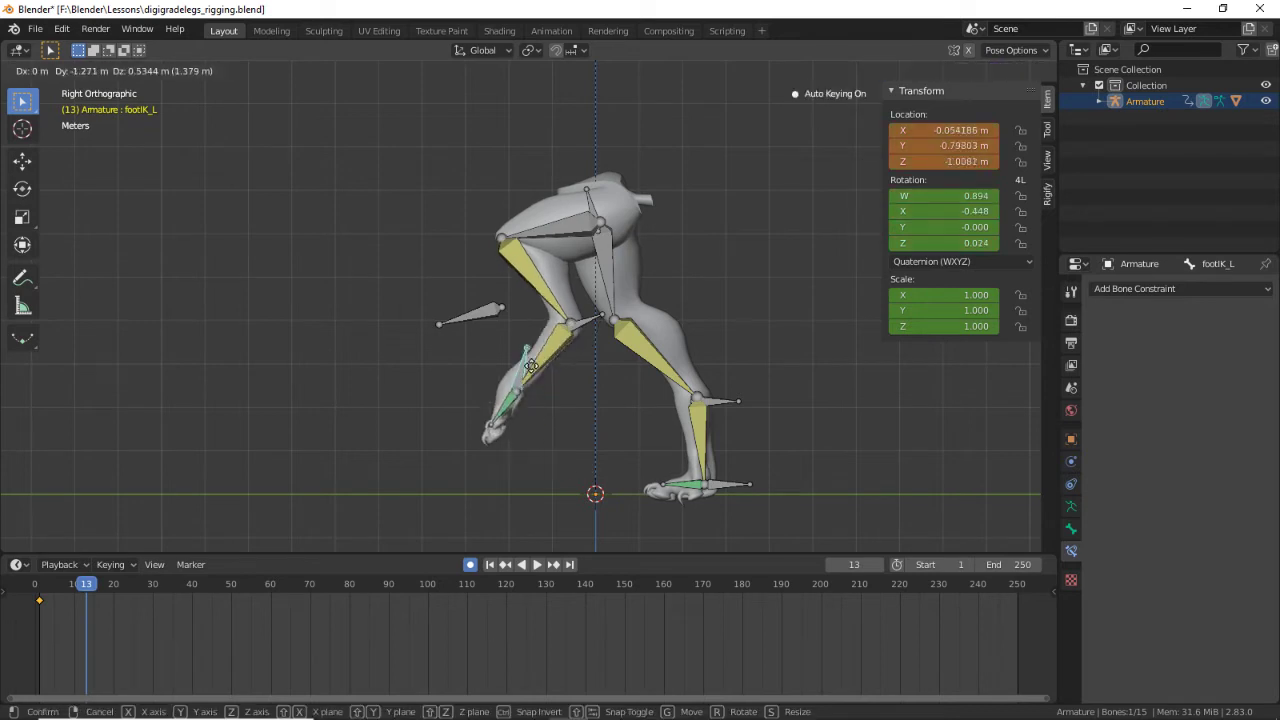
{"action": "left_click", "coordinate": [476, 336]}
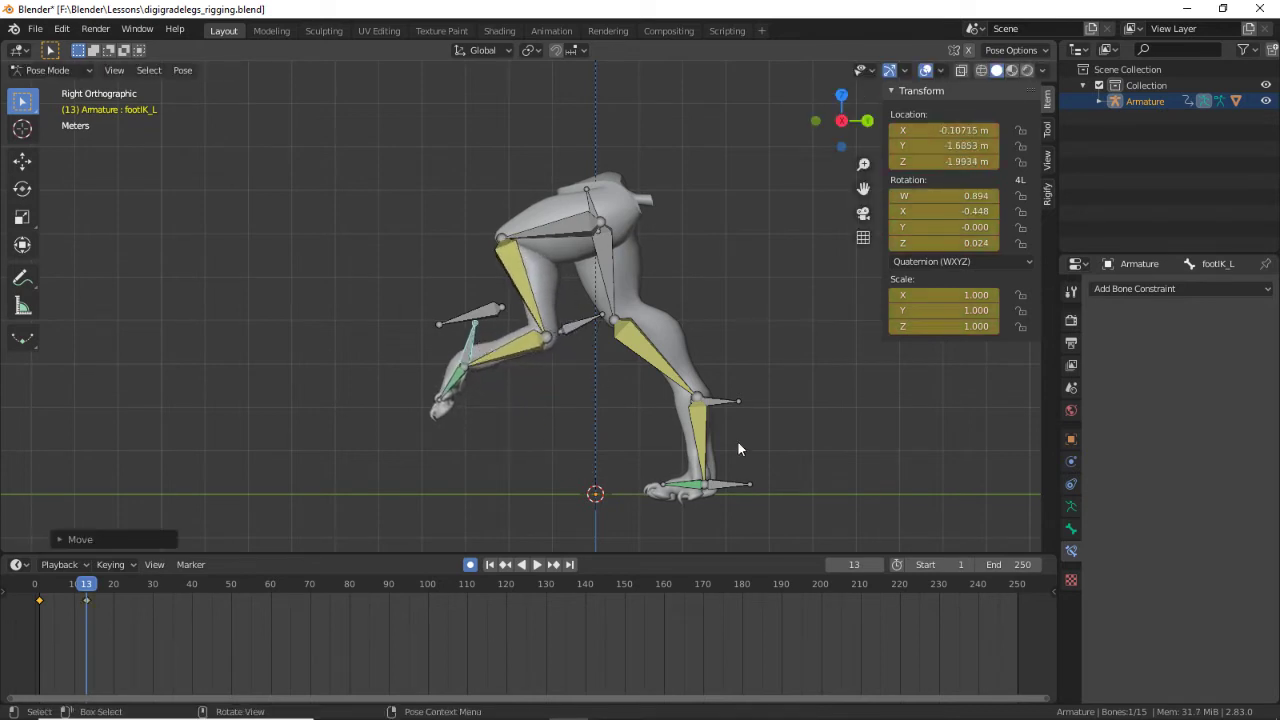
Step: Step the right foot further forward, adjust the right heel, and shift the hips
{"action": "left_click", "coordinate": [729, 484]}
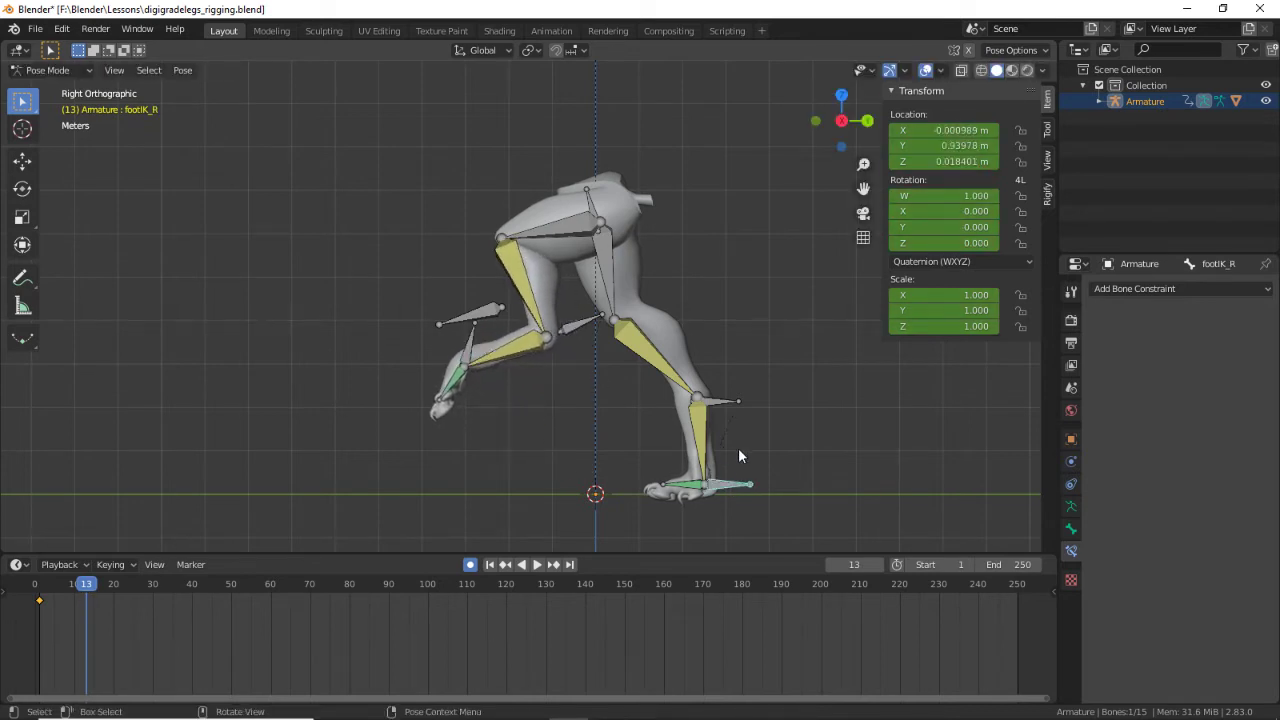
{"action": "key", "text": "g"}
{"action": "left_click", "coordinate": [761, 449]}
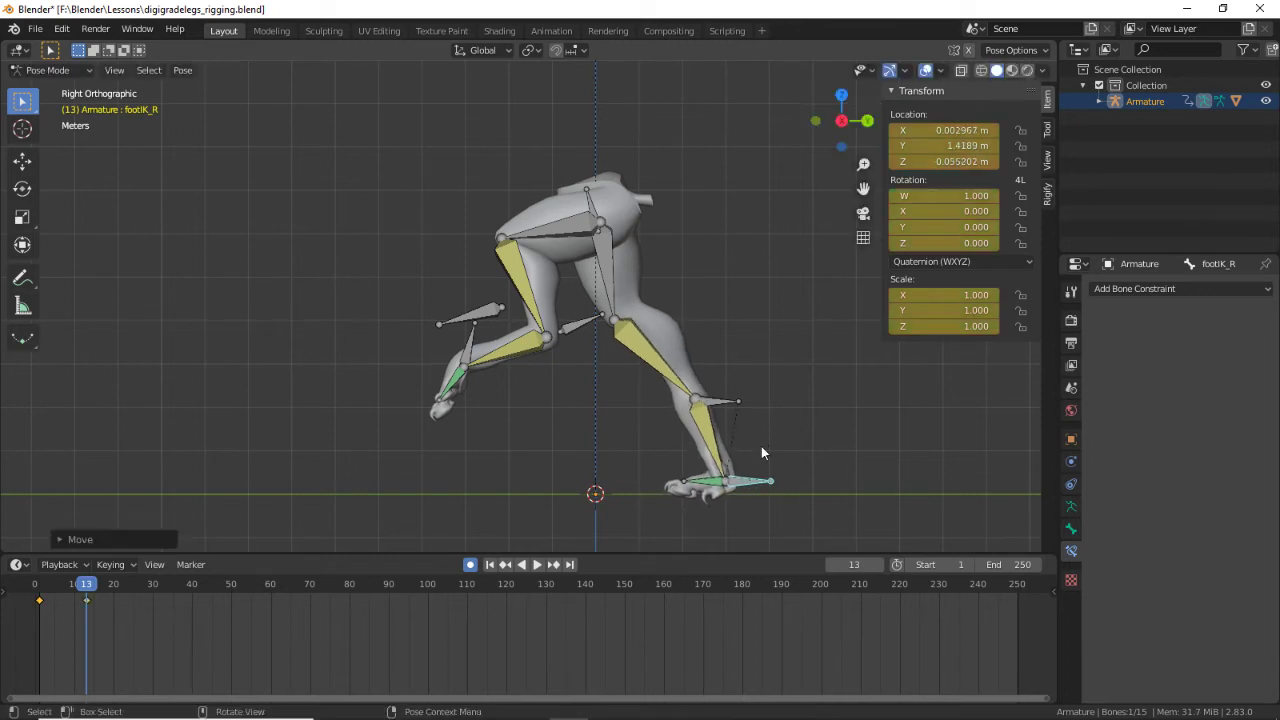
{"action": "left_click", "coordinate": [714, 405]}
{"action": "key", "text": "g"}
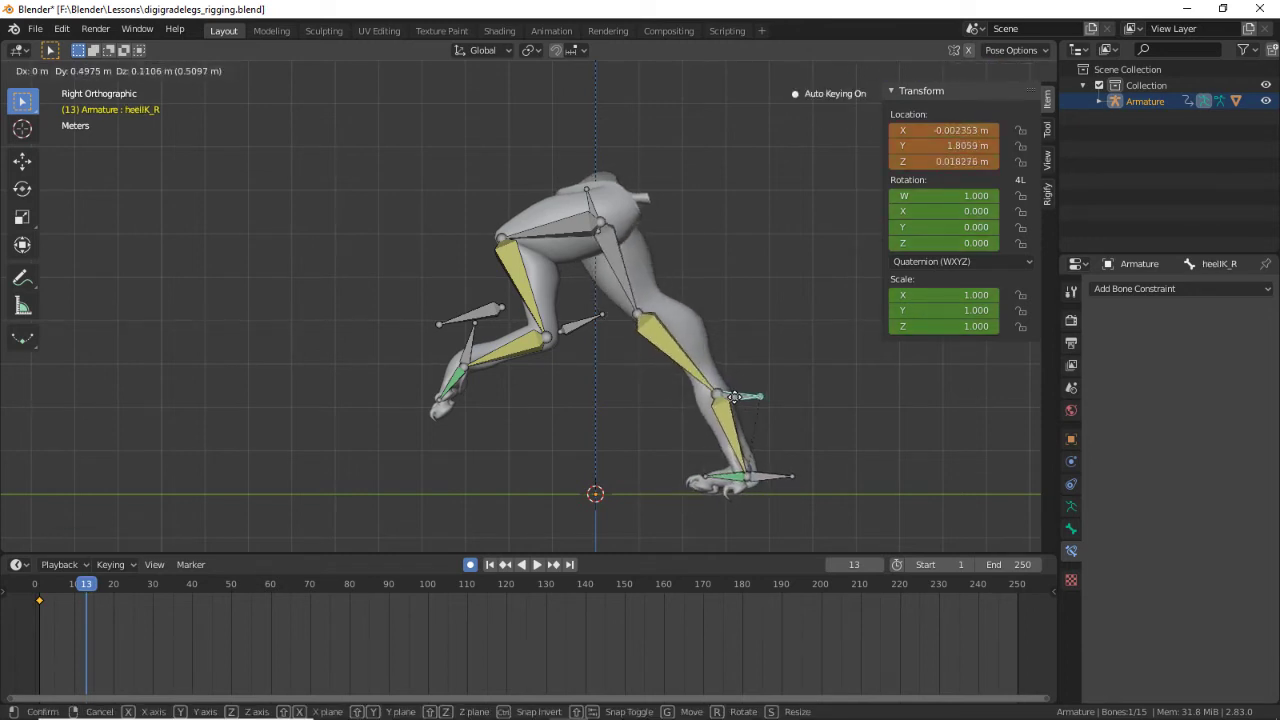
{"action": "left_click", "coordinate": [734, 397]}
{"action": "left_click", "coordinate": [587, 204]}
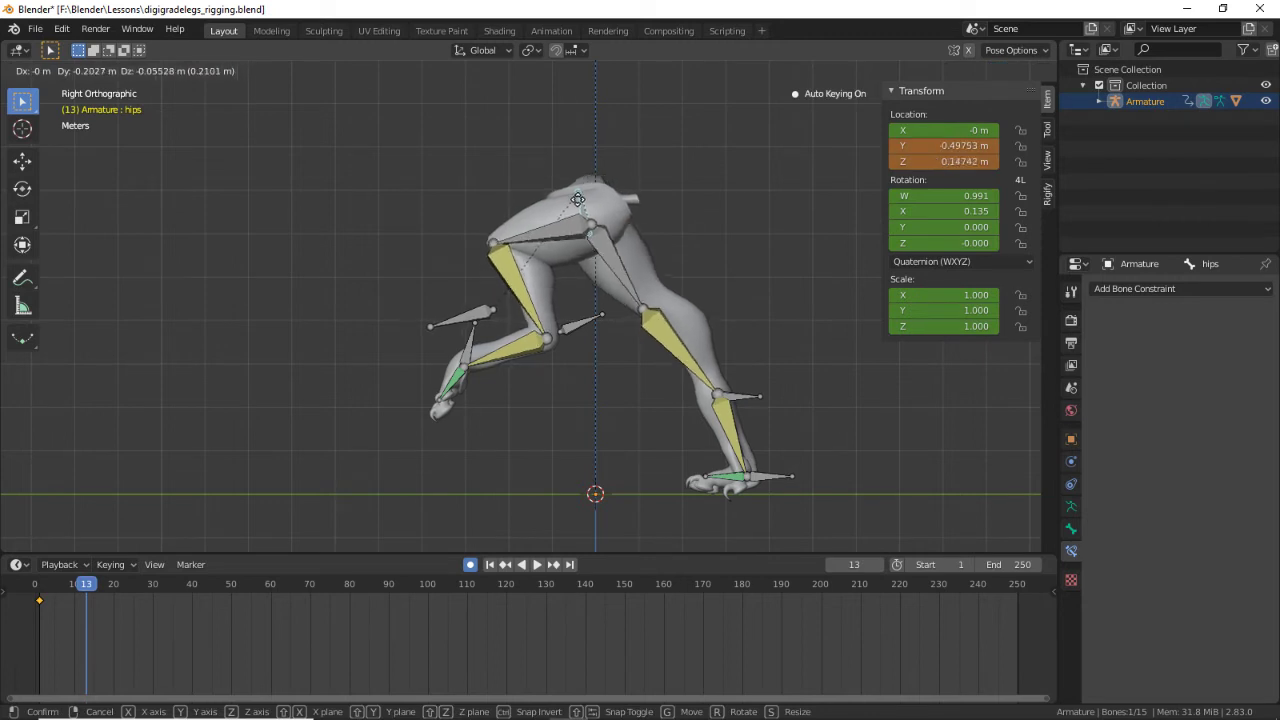
{"action": "left_click", "coordinate": [566, 186]}
Step: Slide all bones' walk keyframes to new timings near the start, moving one off frame 5
{"action": "key", "text": "space"}
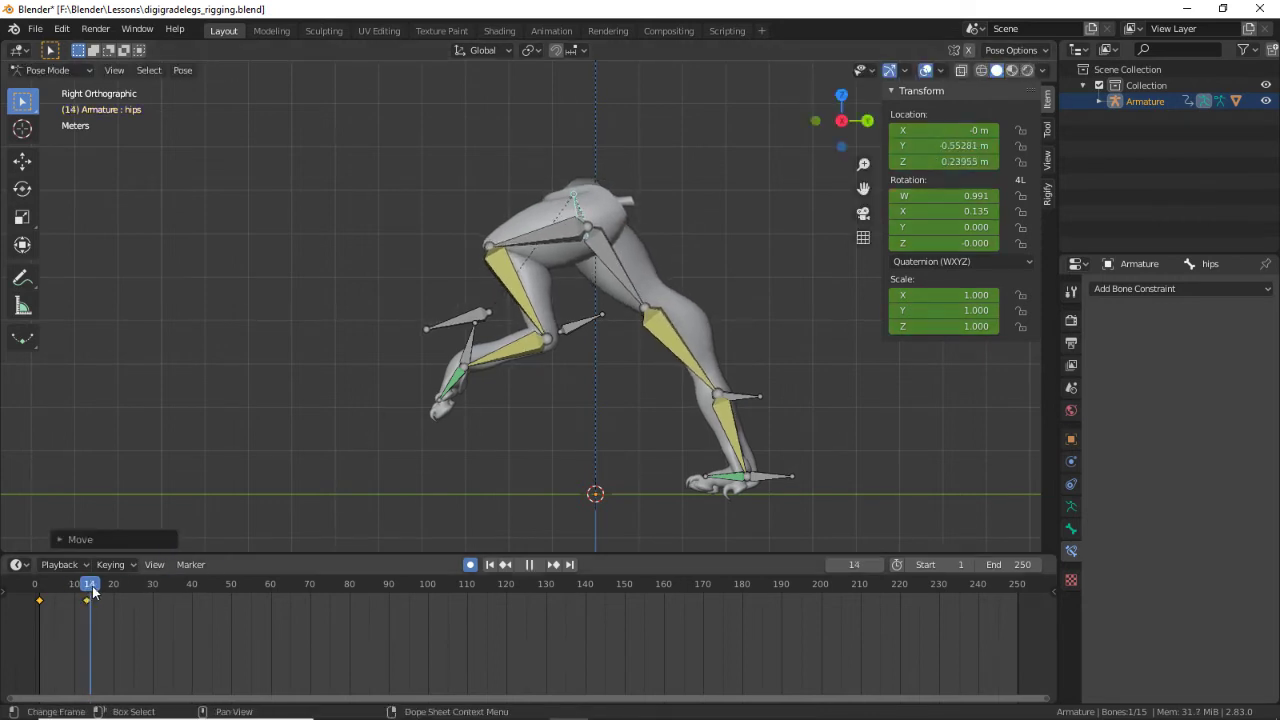
{"action": "key", "text": "space"}
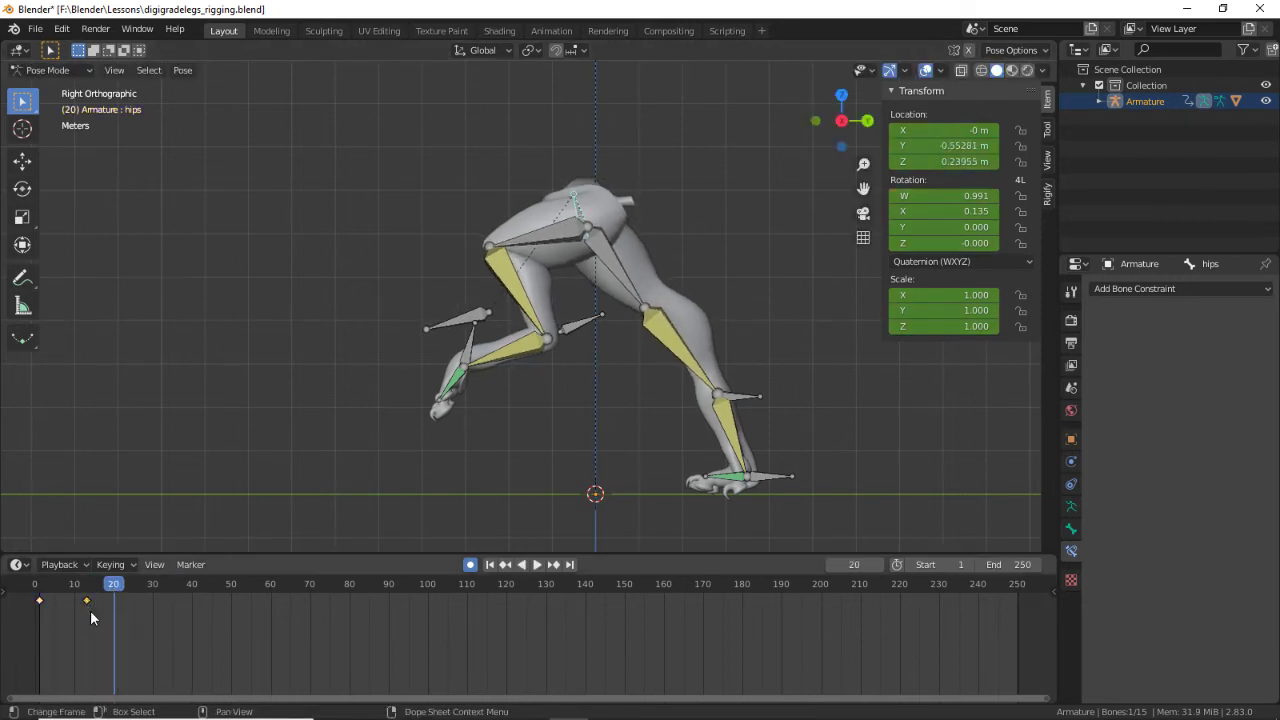
{"action": "key", "text": "a"}
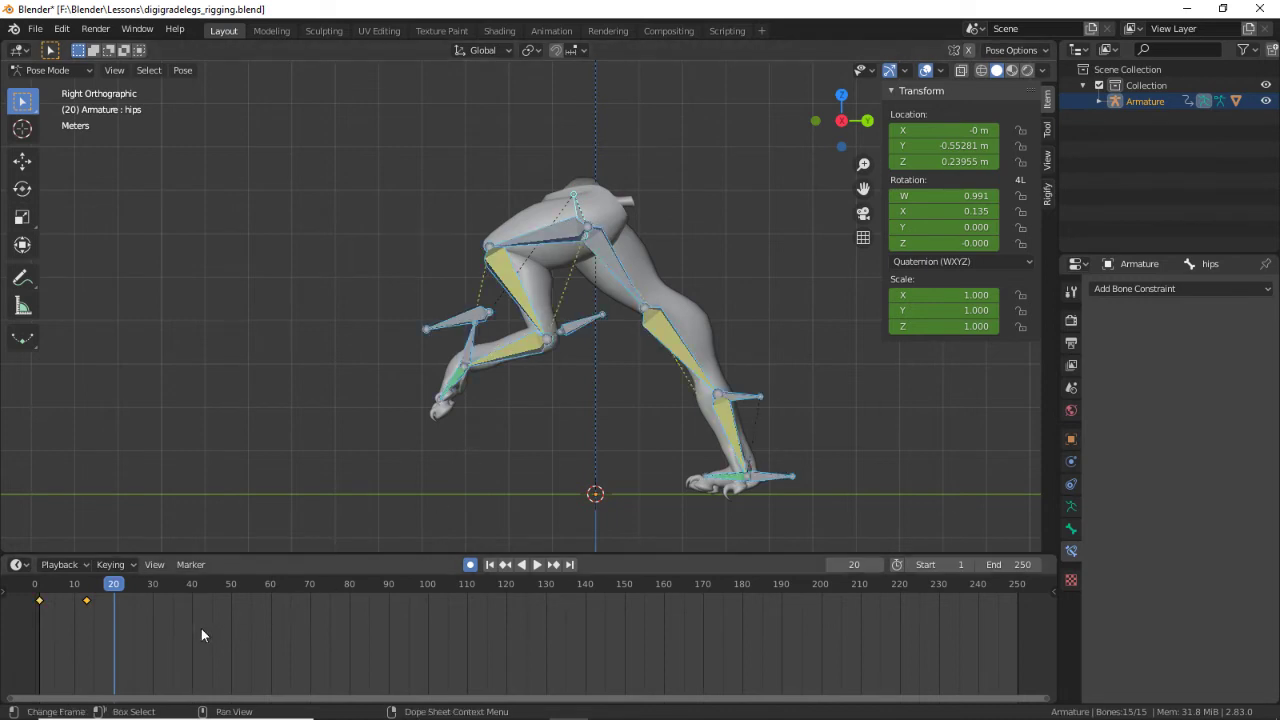
{"action": "left_click_drag", "start_coordinate": [200, 634], "coordinate": [37, 590]}
{"action": "key", "text": "g"}
{"action": "left_click", "coordinate": [70, 638]}
{"action": "key", "text": "space"}
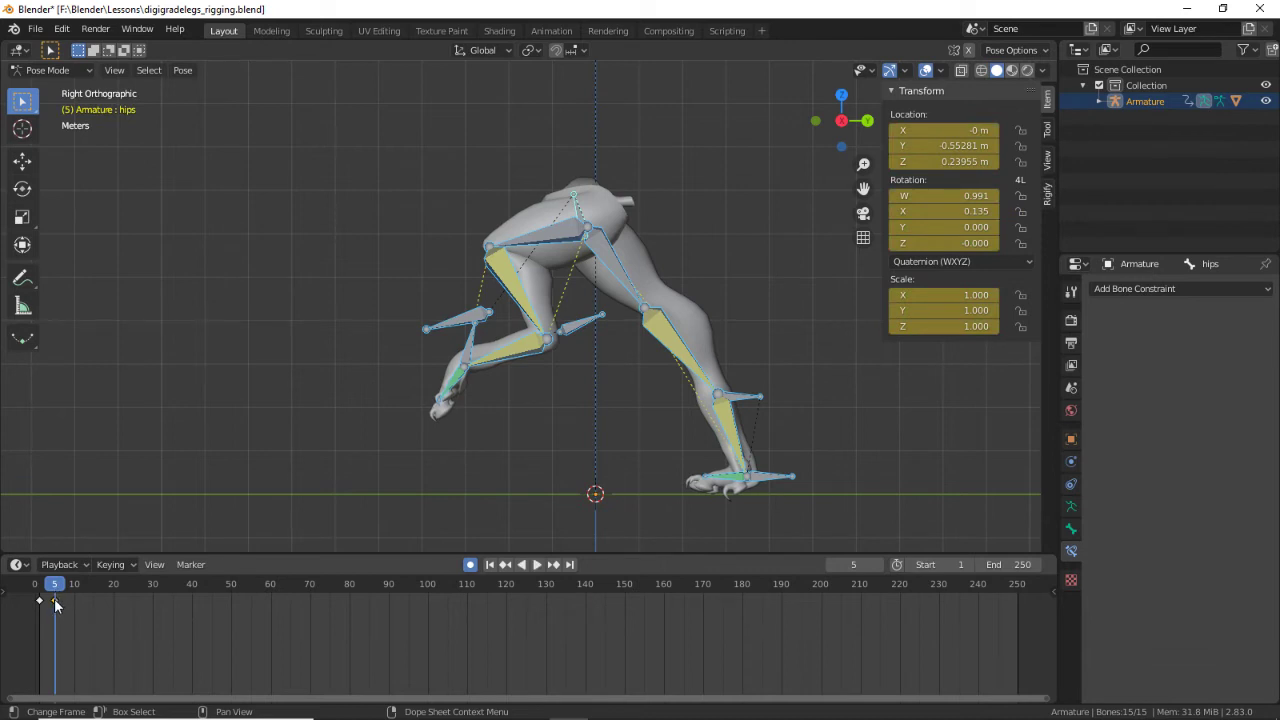
{"action": "key", "text": "g"}
{"action": "left_click", "coordinate": [50, 600]}
Step: Set the scene End frame to 35 and scrub through the opening frames
{"action": "scroll", "coordinate": [624, 628], "scroll_direction": "up", "scroll_amount": 1}
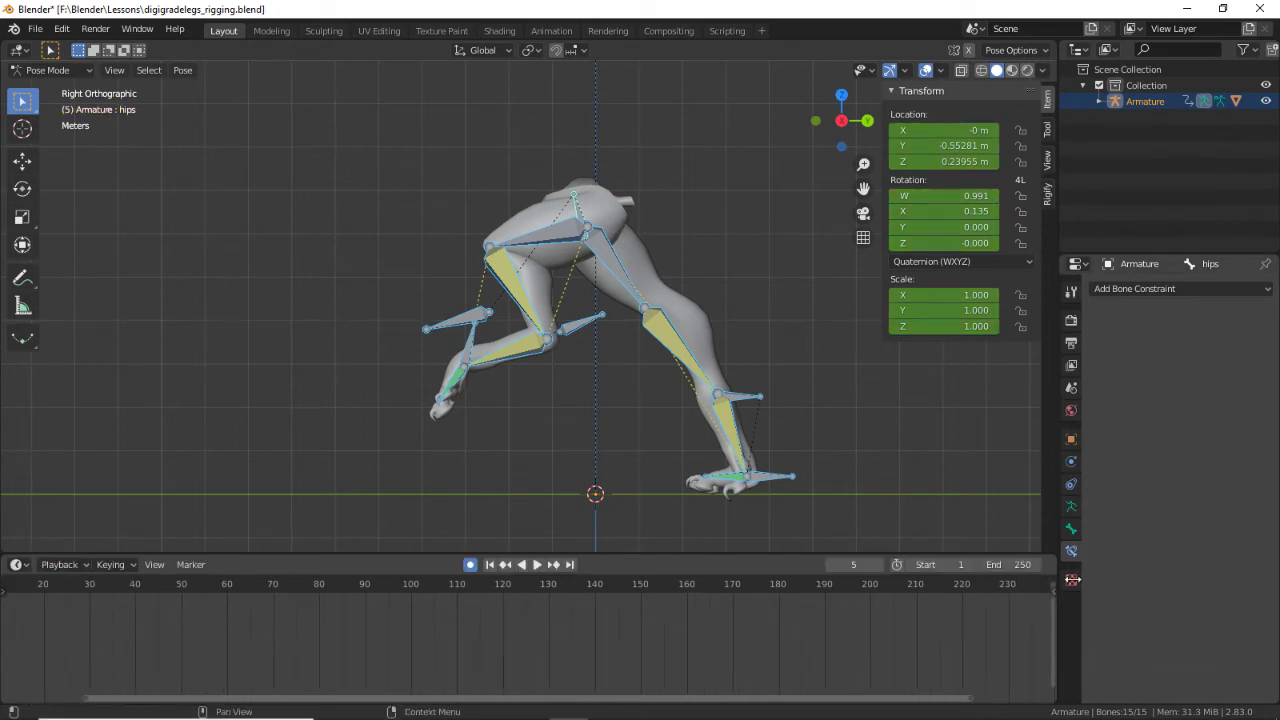
{"action": "mouse_move", "coordinate": [1010, 564]}
{"action": "left_mouse_down"}
{"action": "mouse_move", "coordinate": [944, 564]}
{"action": "mouse_move", "coordinate": [928, 636]}
{"action": "left_mouse_up"}
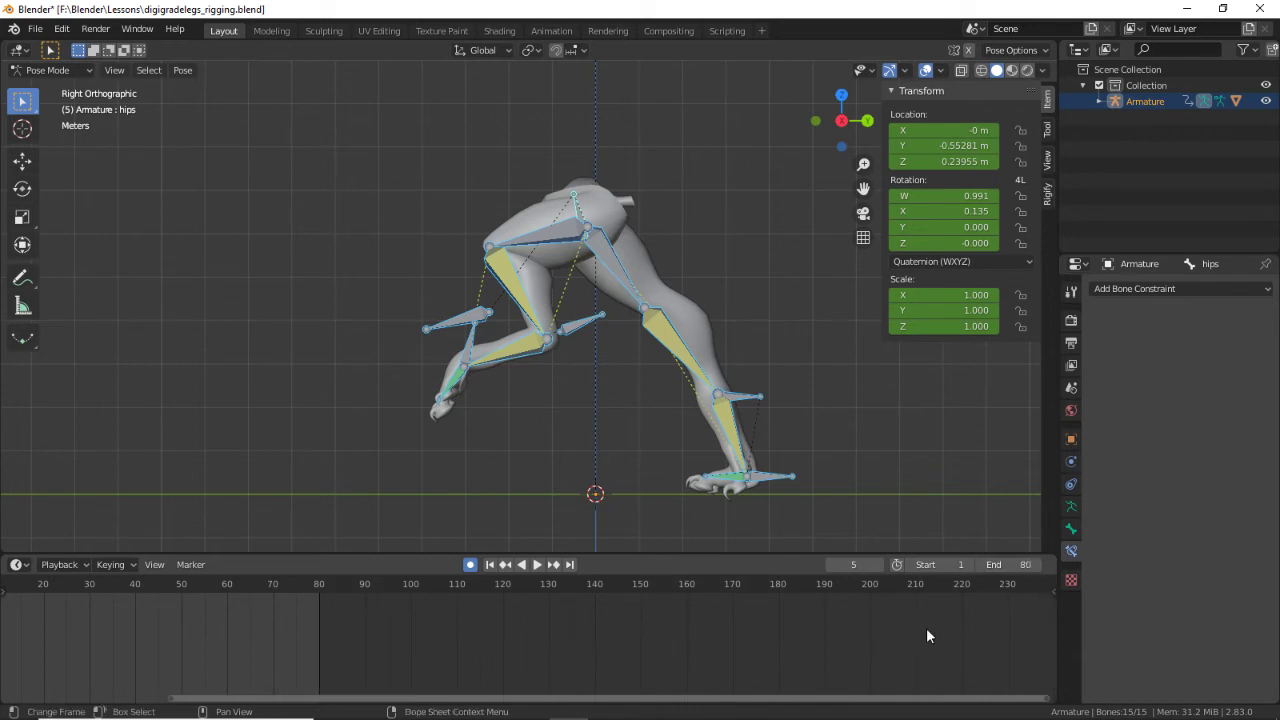
{"action": "left_click_drag", "start_coordinate": [898, 699], "coordinate": [643, 694]}
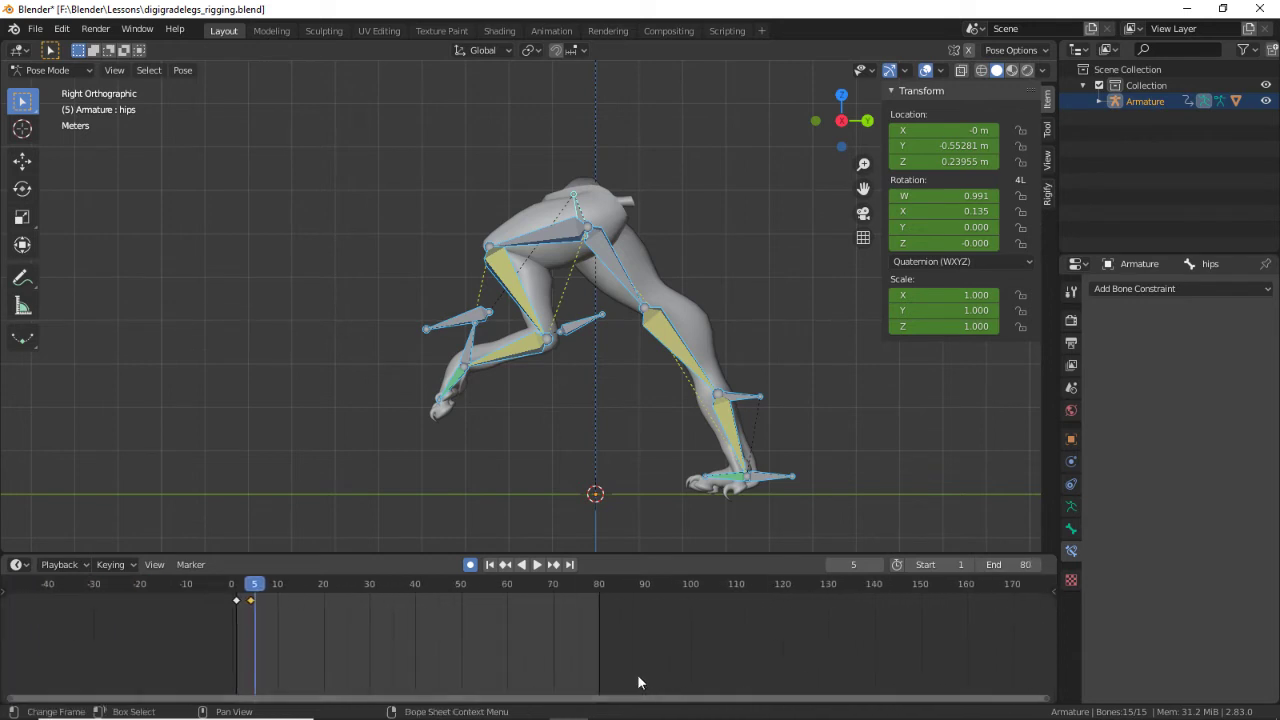
{"action": "mouse_move", "coordinate": [1010, 564]}
{"action": "left_mouse_down"}
{"action": "mouse_move", "coordinate": [990, 564]}
{"action": "mouse_move", "coordinate": [981, 541]}
{"action": "left_mouse_up"}
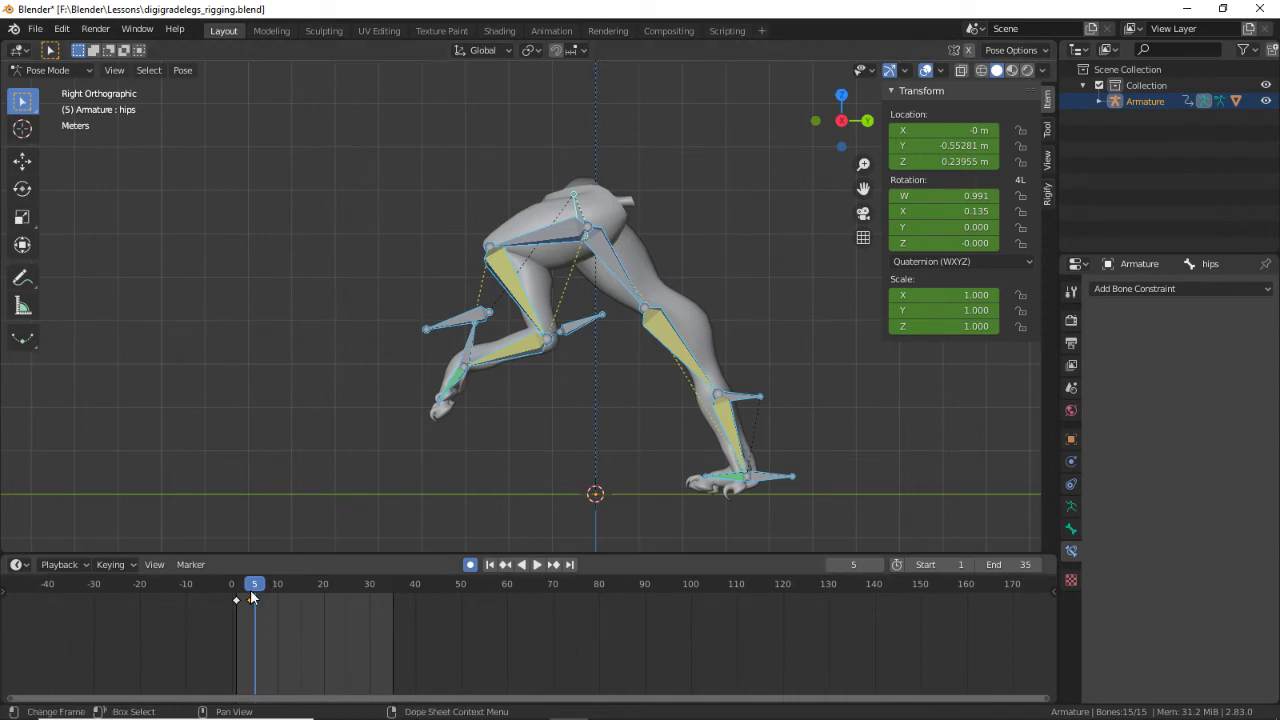
{"action": "mouse_move", "coordinate": [254, 584]}
{"action": "left_mouse_down"}
{"action": "mouse_move", "coordinate": [244, 587]}
{"action": "mouse_move", "coordinate": [257, 587]}
{"action": "left_mouse_up"}
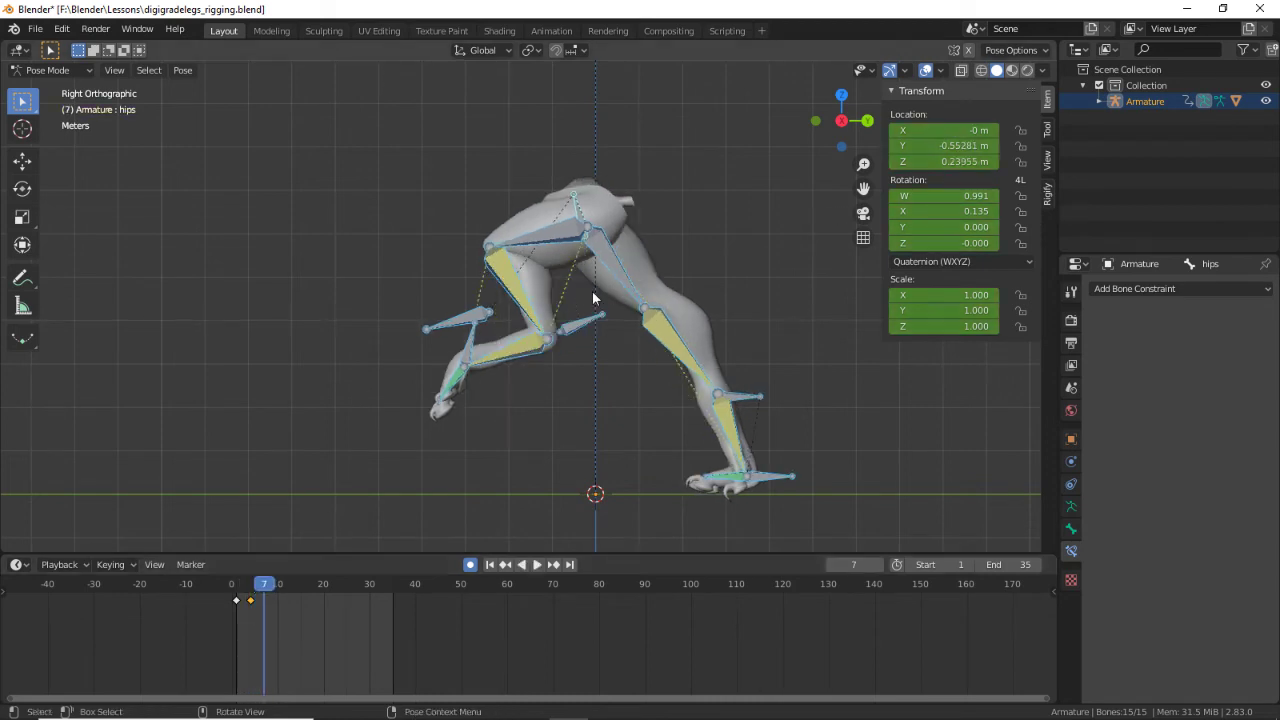
Step: Reposition the left knee pole target and the heelIK_L heel control for the frame 7 pose
{"action": "left_click", "coordinate": [463, 318]}
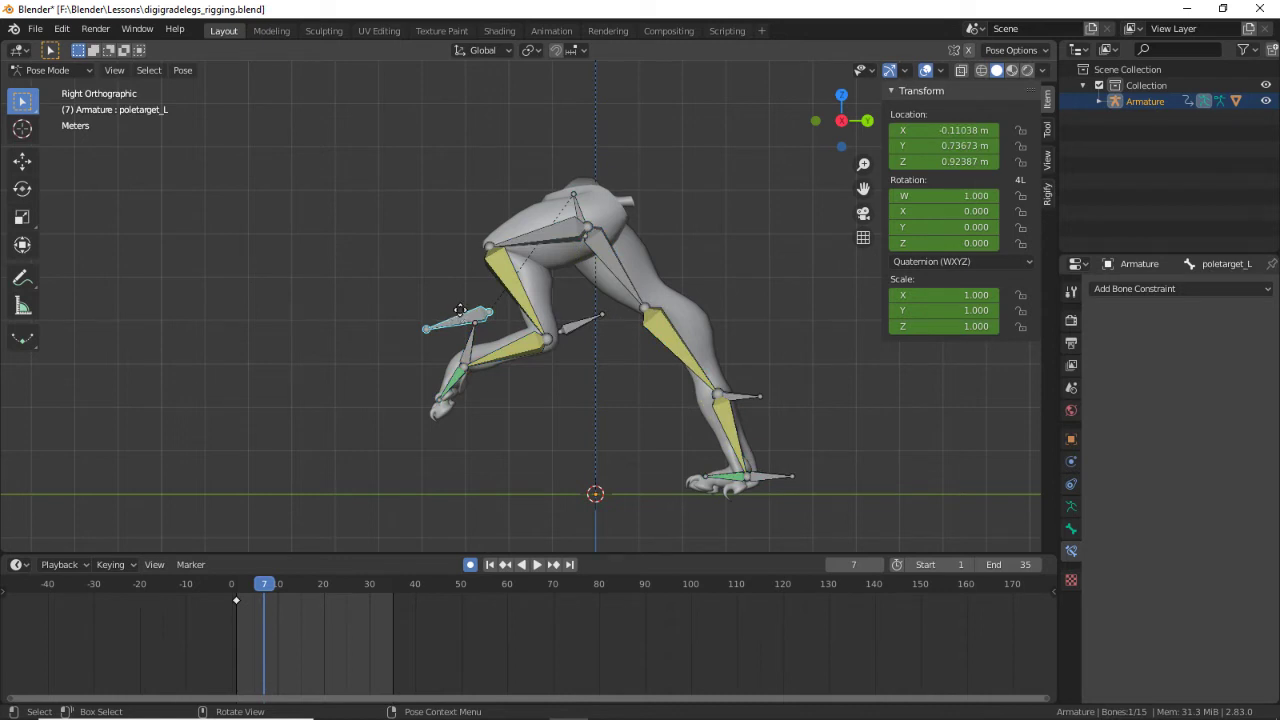
{"action": "key", "text": "g"}
{"action": "left_click", "coordinate": [394, 240]}
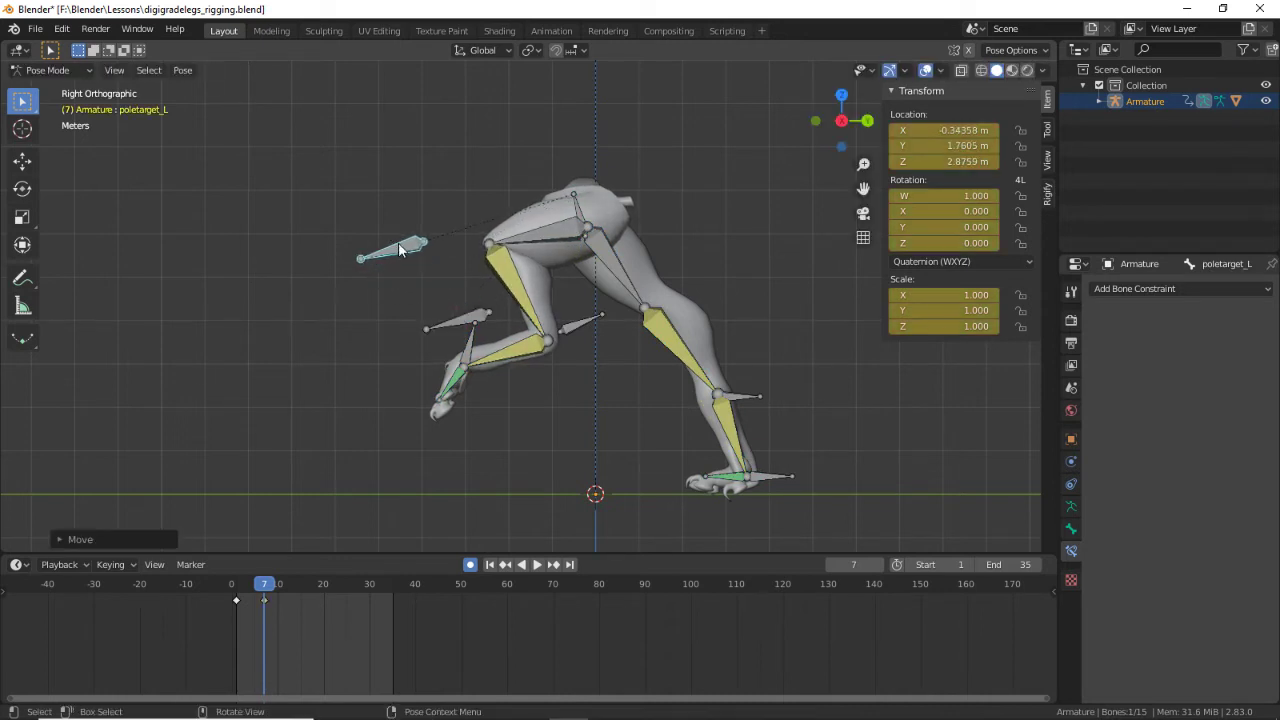
{"action": "left_click", "coordinate": [568, 330]}
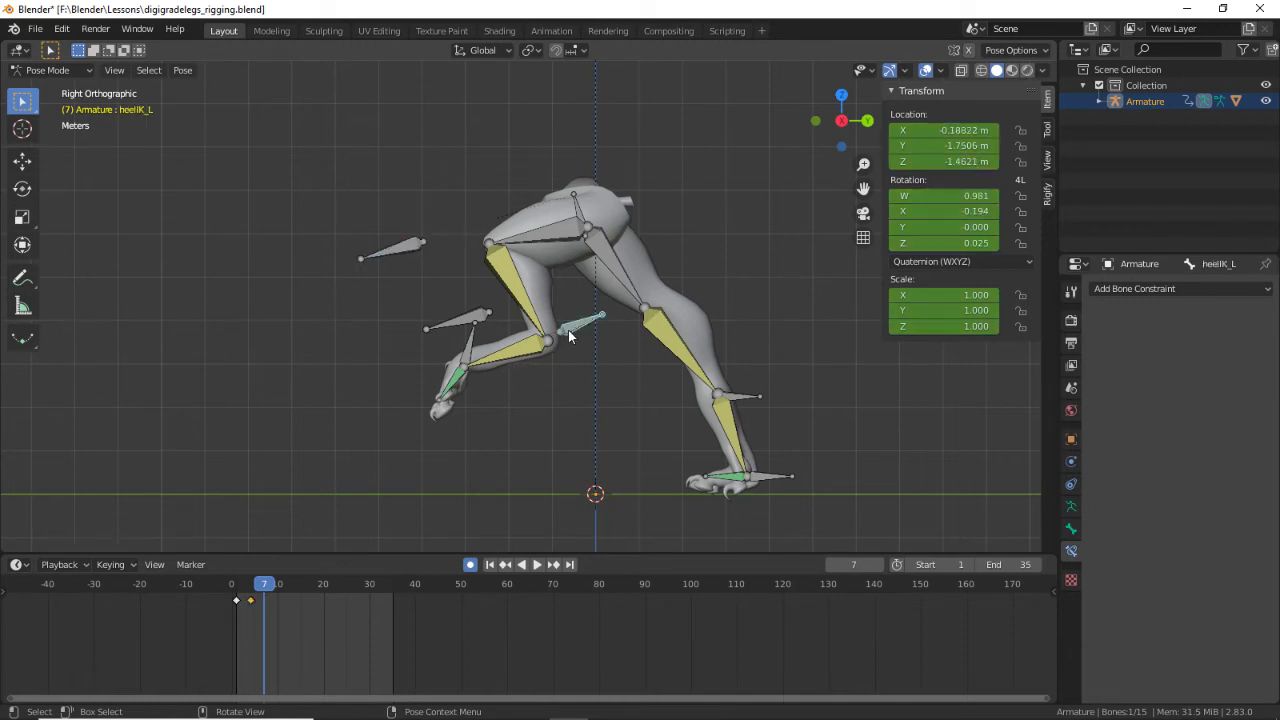
{"action": "key", "text": "g"}
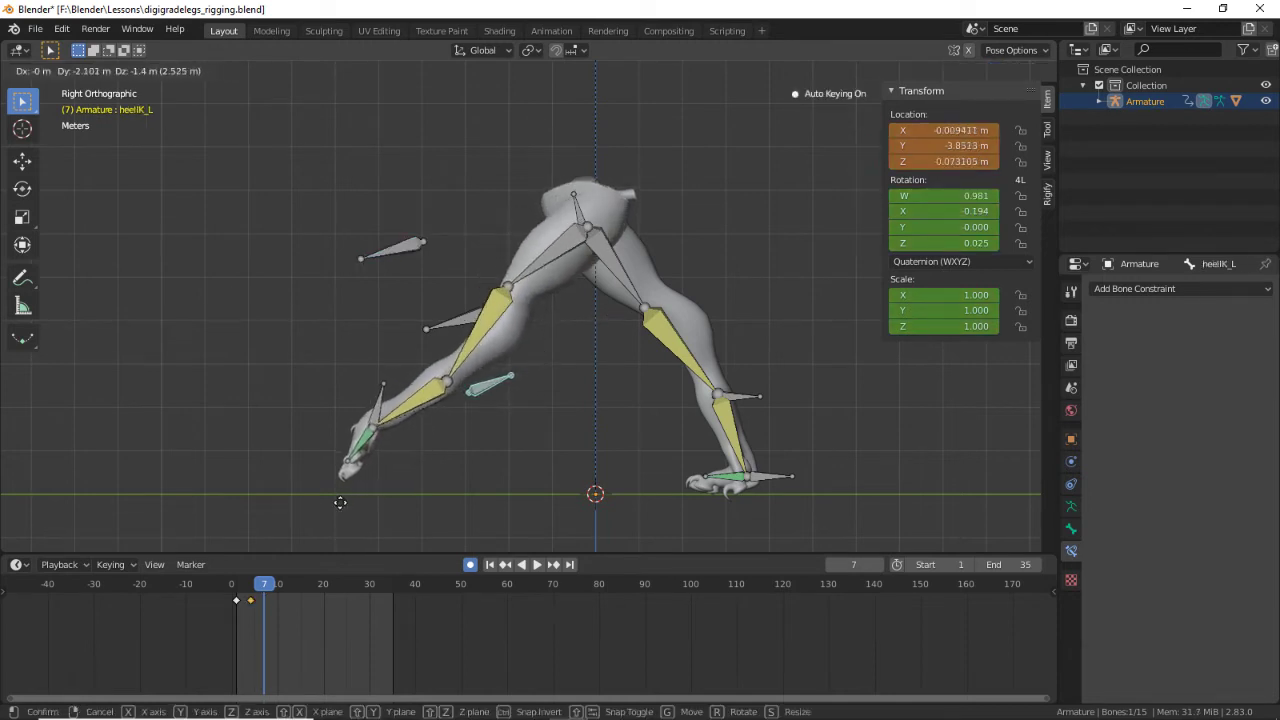
{"action": "left_click", "coordinate": [364, 412]}
Step: Tilt the left foot control footIK_L and move it forward
{"action": "left_click", "coordinate": [391, 405]}
{"action": "key", "text": "r"}
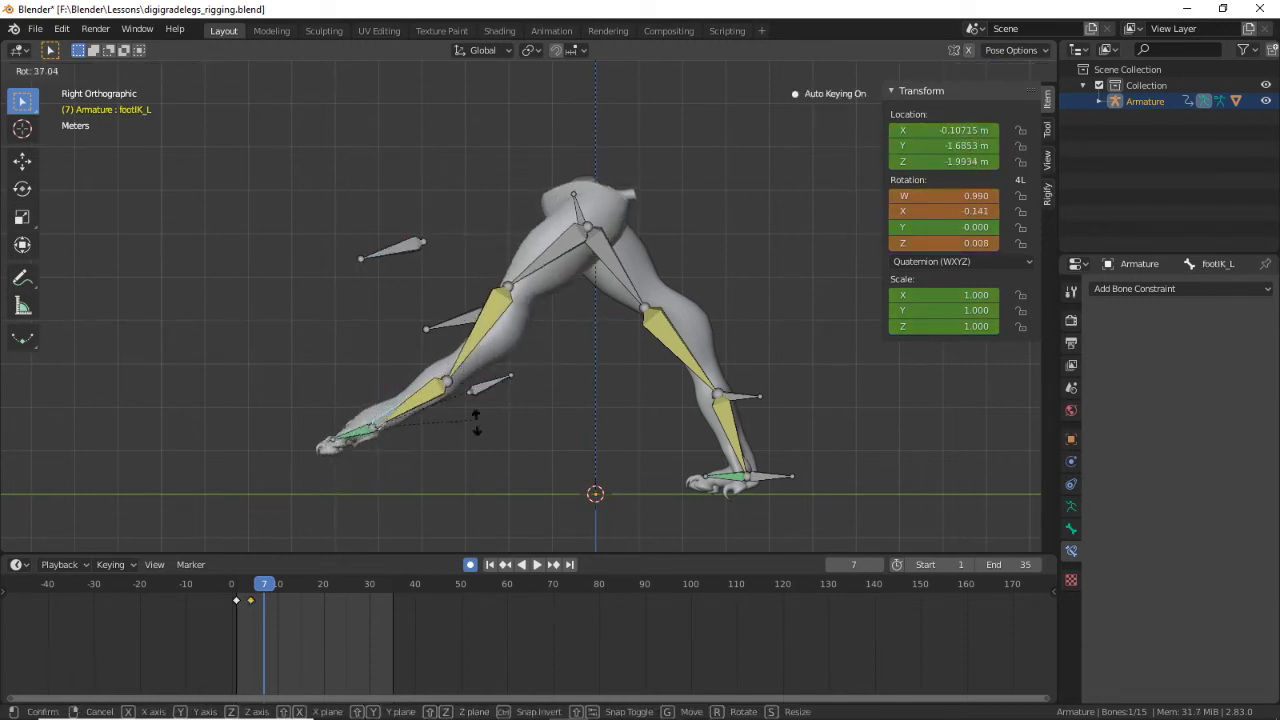
{"action": "left_click", "coordinate": [452, 485]}
{"action": "key", "text": "r"}
{"action": "key", "text": "g"}
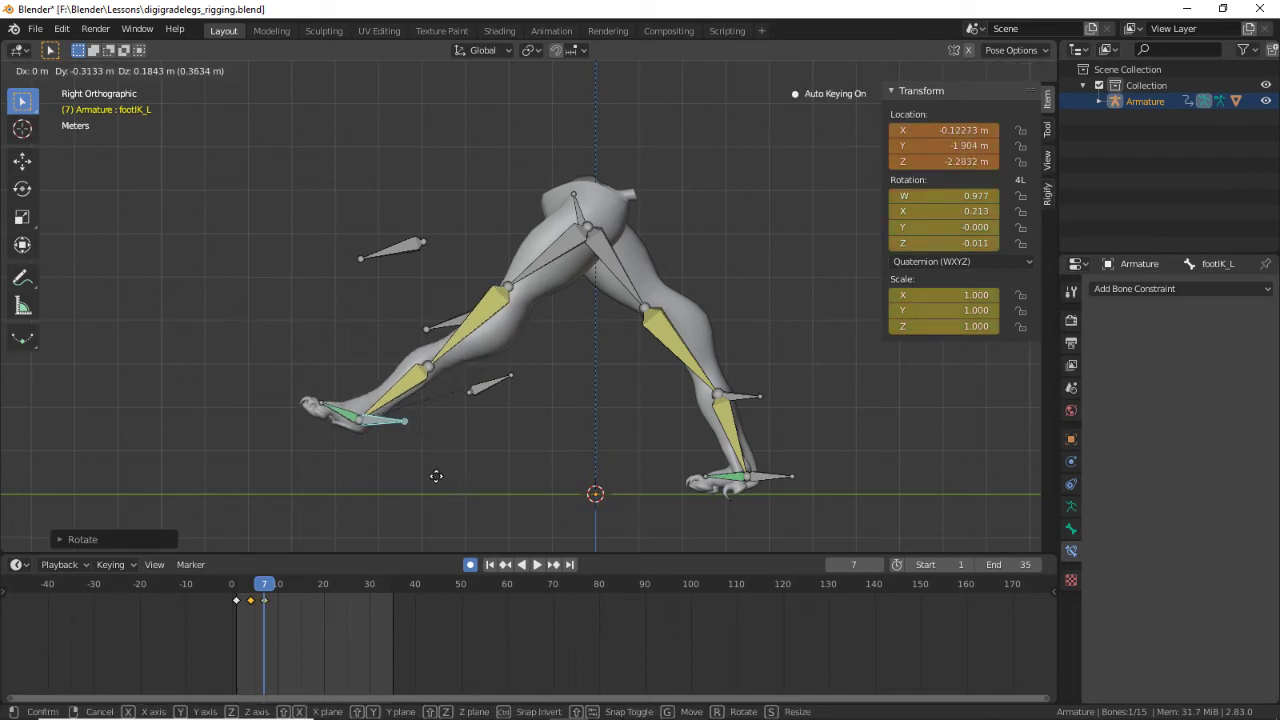
{"action": "left_click", "coordinate": [435, 459]}
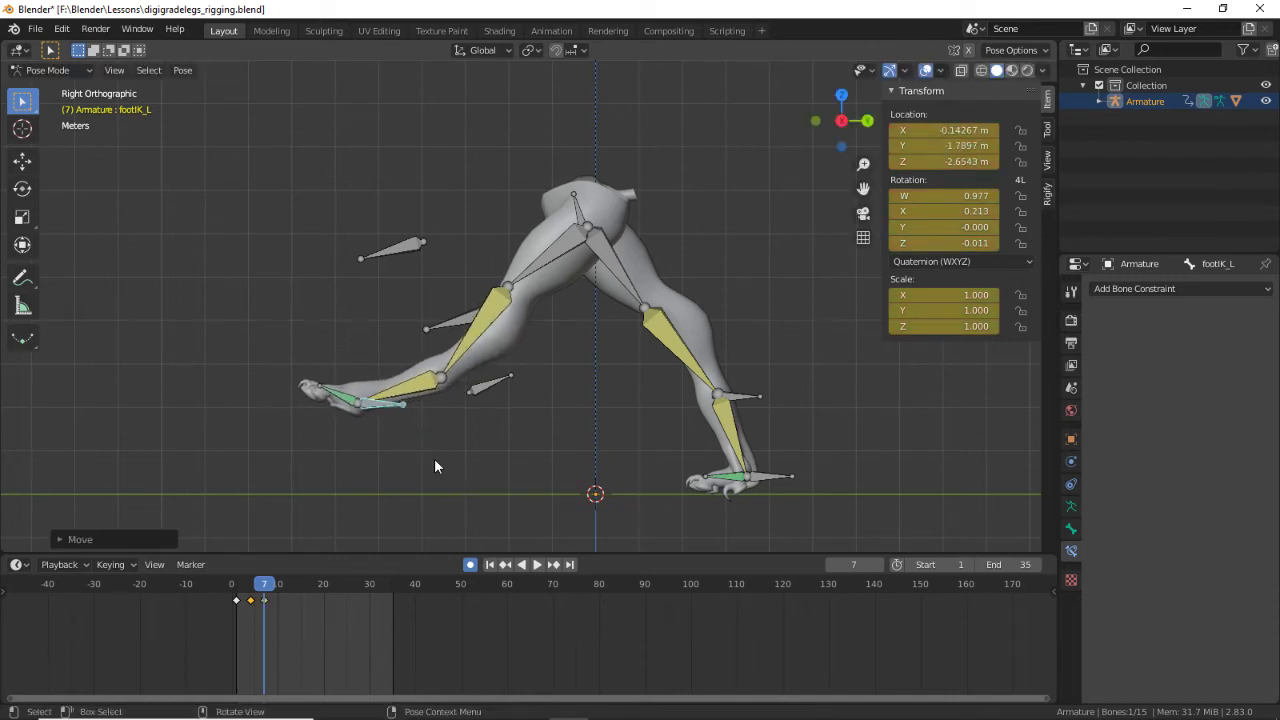
Step: Lower the hips bone in two adjustments to key the frame 7 pose
{"action": "left_click", "coordinate": [572, 204]}
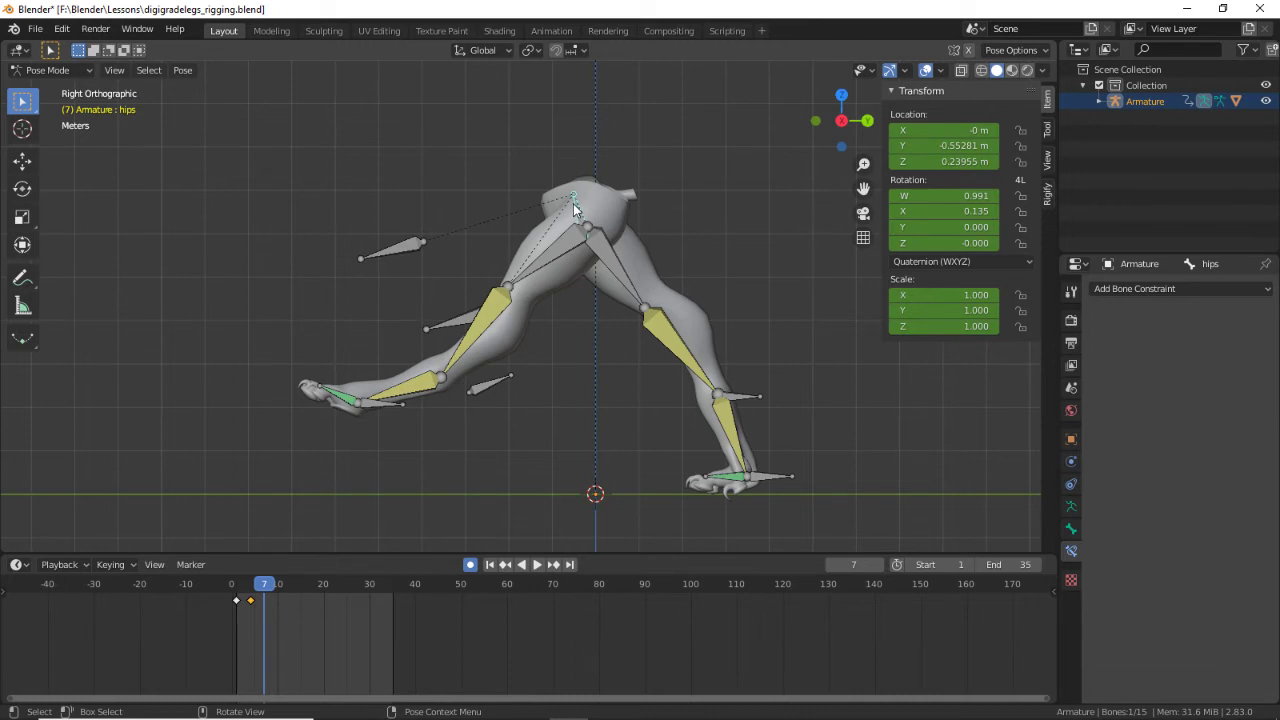
{"action": "key", "text": "g"}
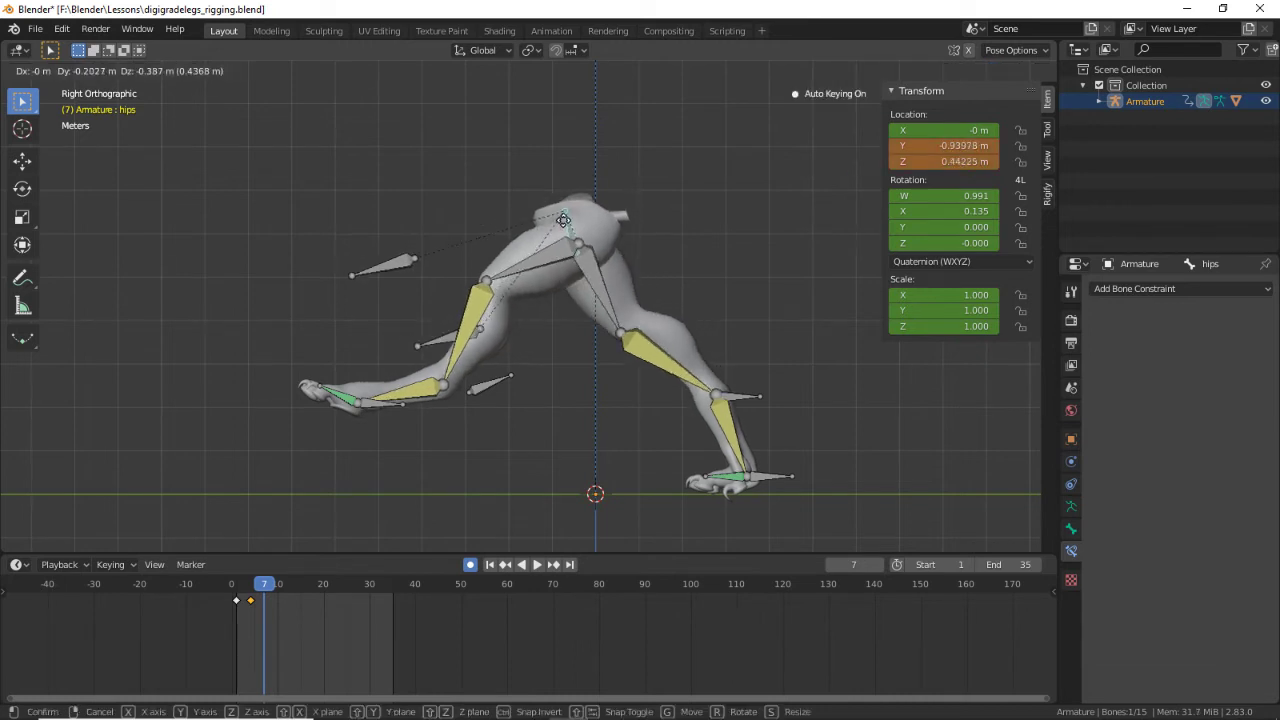
{"action": "left_click", "coordinate": [665, 348]}
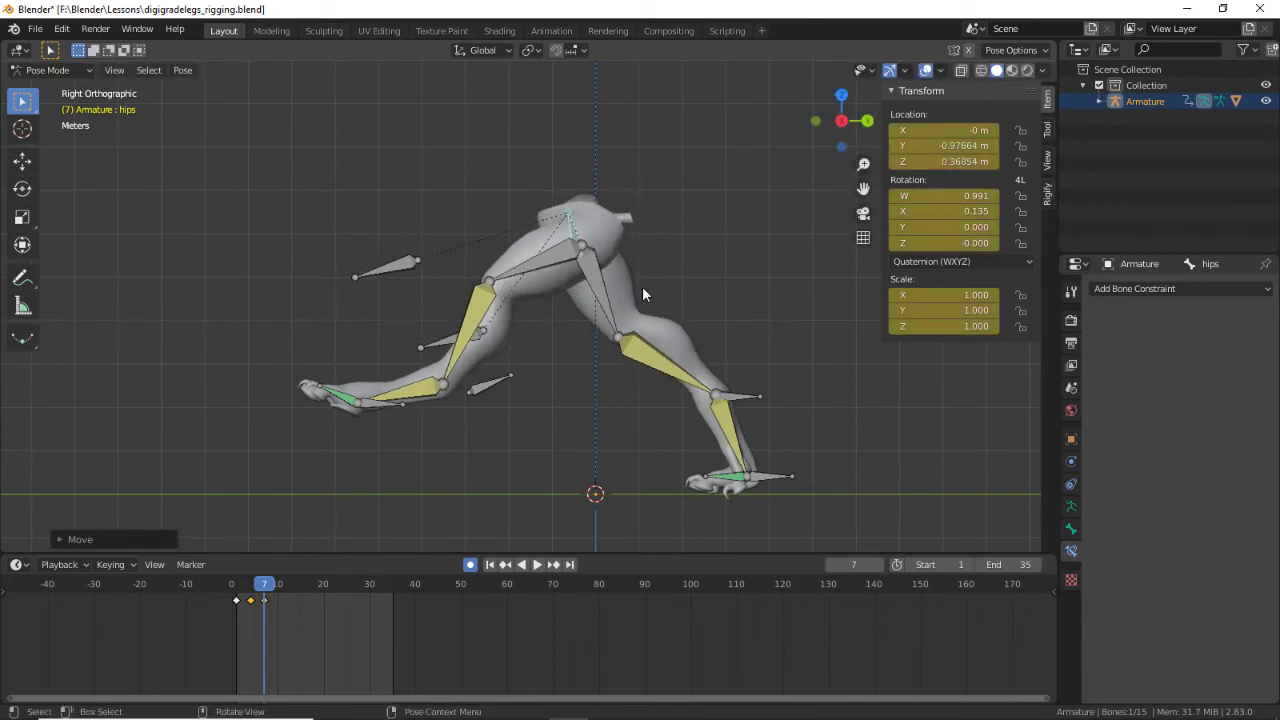
{"action": "key", "text": "g"}
{"action": "left_click", "coordinate": [617, 231]}
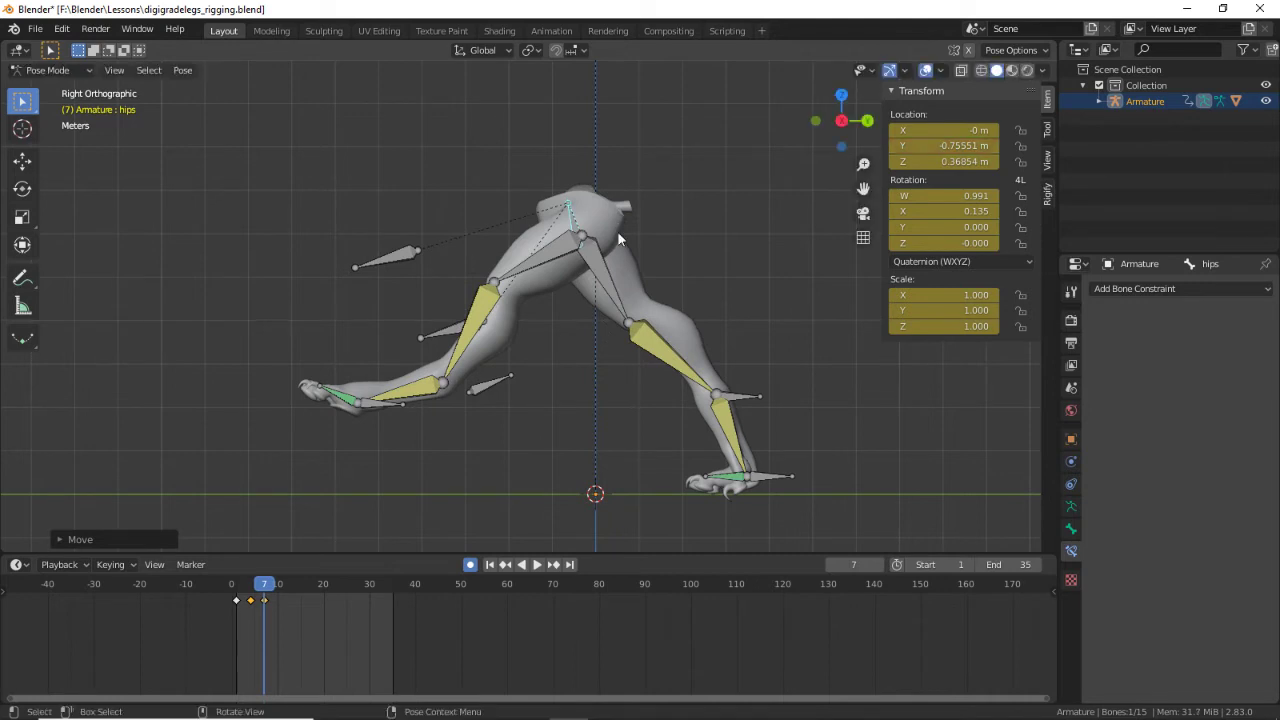
{"action": "left_click", "coordinate": [611, 298]}
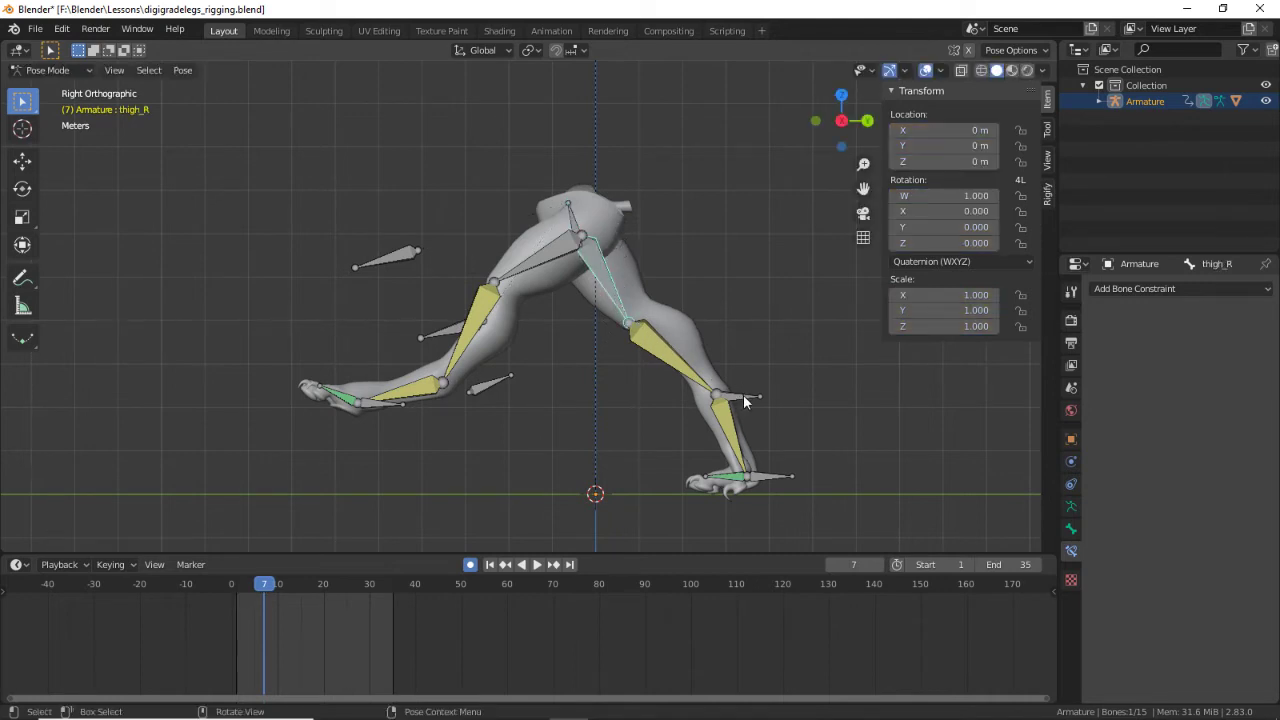
Step: Tilt footIK_R toes-down and move the right foot up and behind the body
{"action": "left_click", "coordinate": [748, 476]}
{"action": "key", "text": "g"}
{"action": "left_click", "coordinate": [770, 457]}
{"action": "key", "text": "g"}
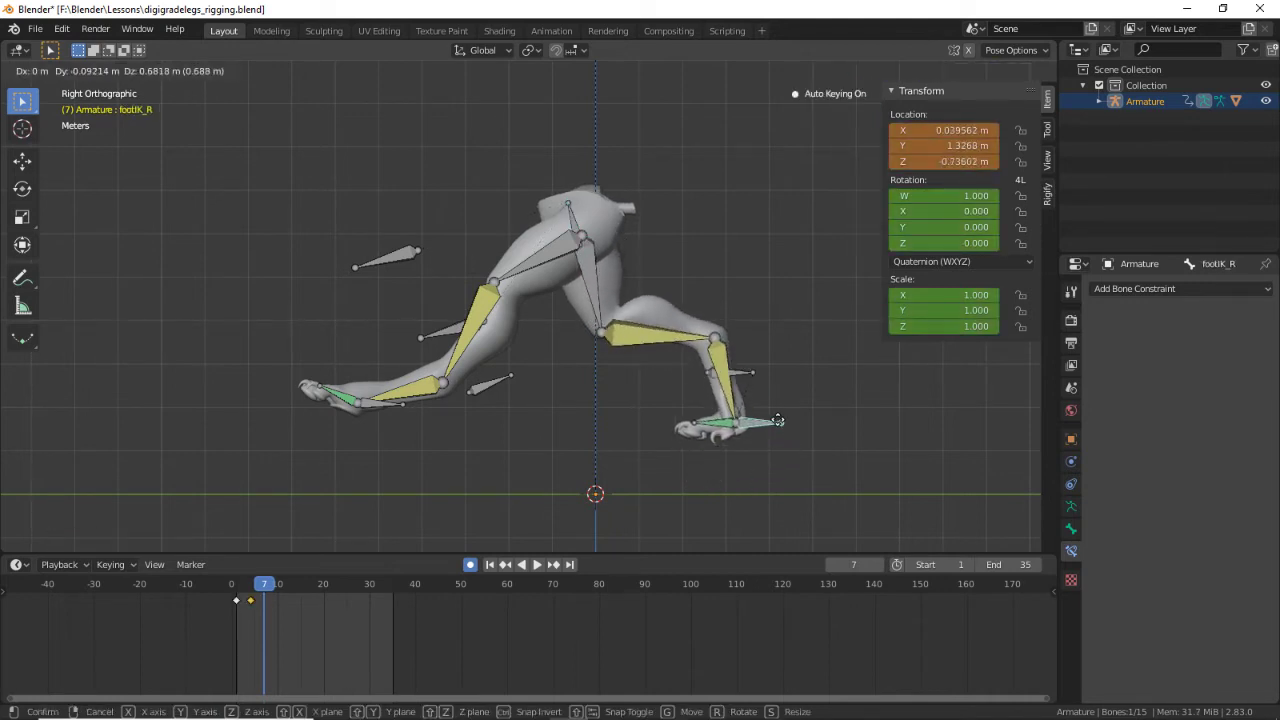
{"action": "left_click", "coordinate": [780, 443]}
{"action": "key", "text": "r"}
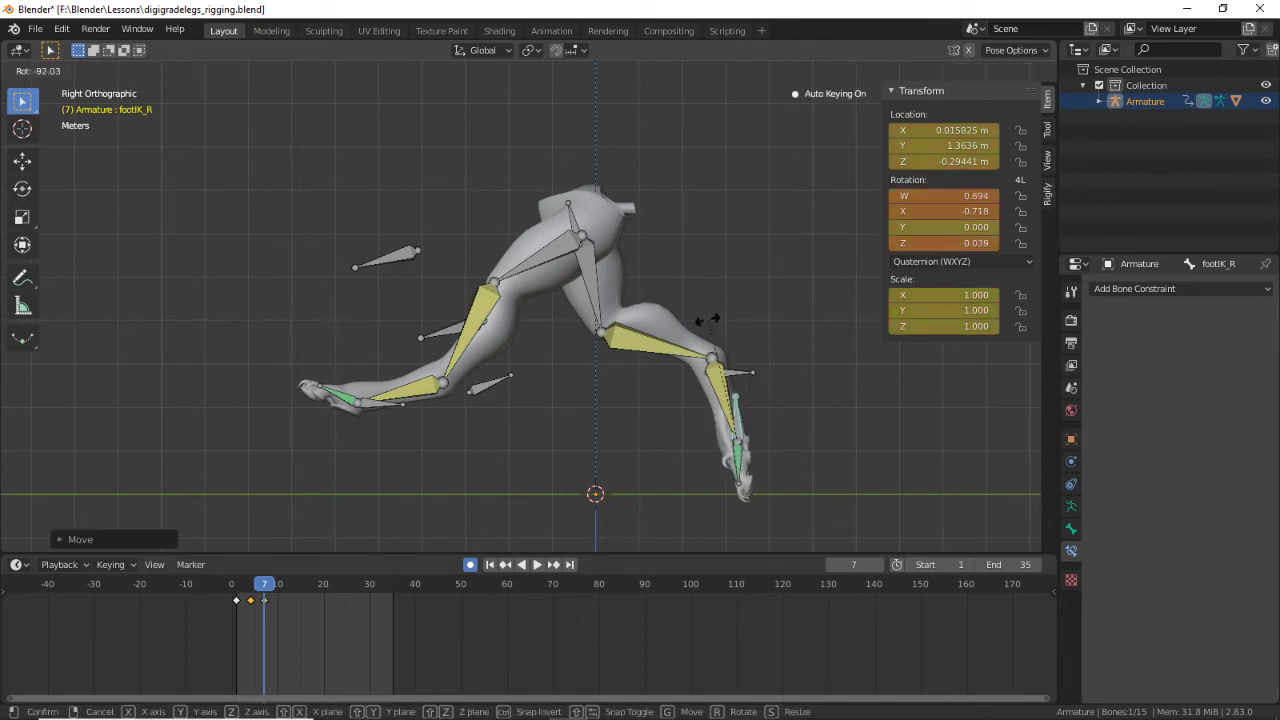
{"action": "left_click", "coordinate": [690, 325]}
{"action": "key", "text": "g"}
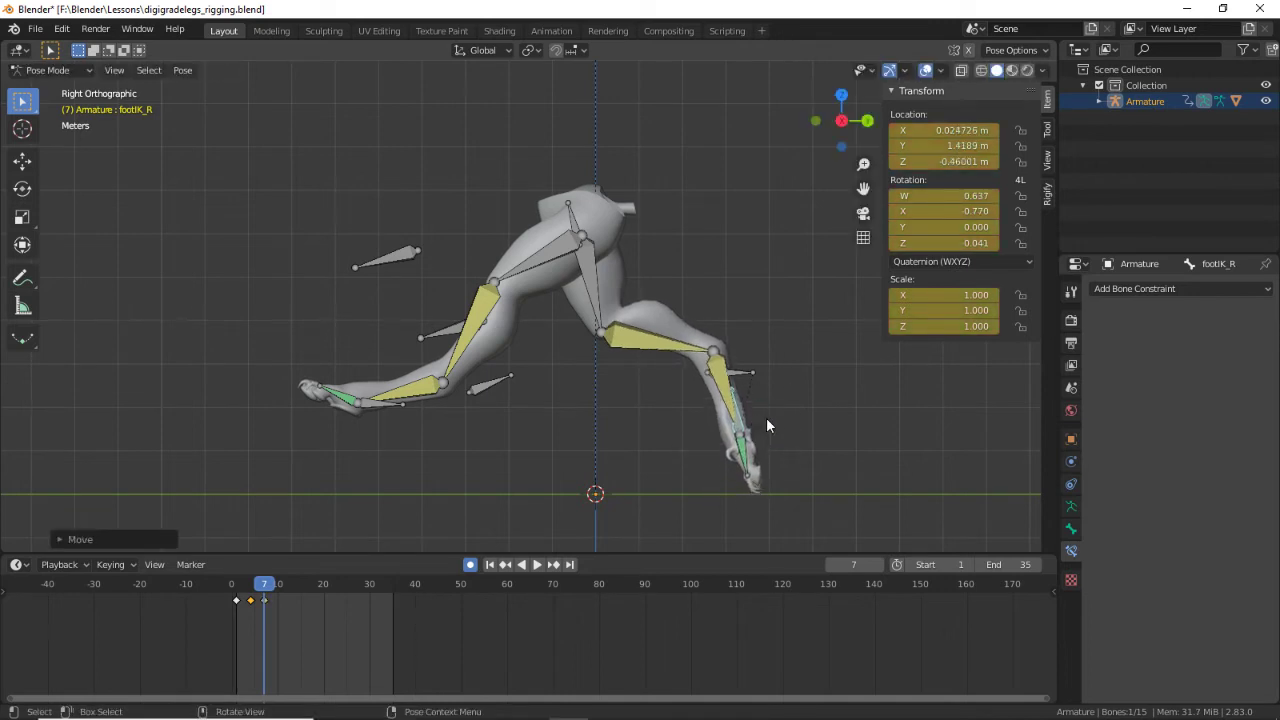
{"action": "left_click", "coordinate": [806, 409]}
Step: Shift the right heel control heelIK_R back, after cancelling a lower-leg move
{"action": "left_click", "coordinate": [732, 374]}
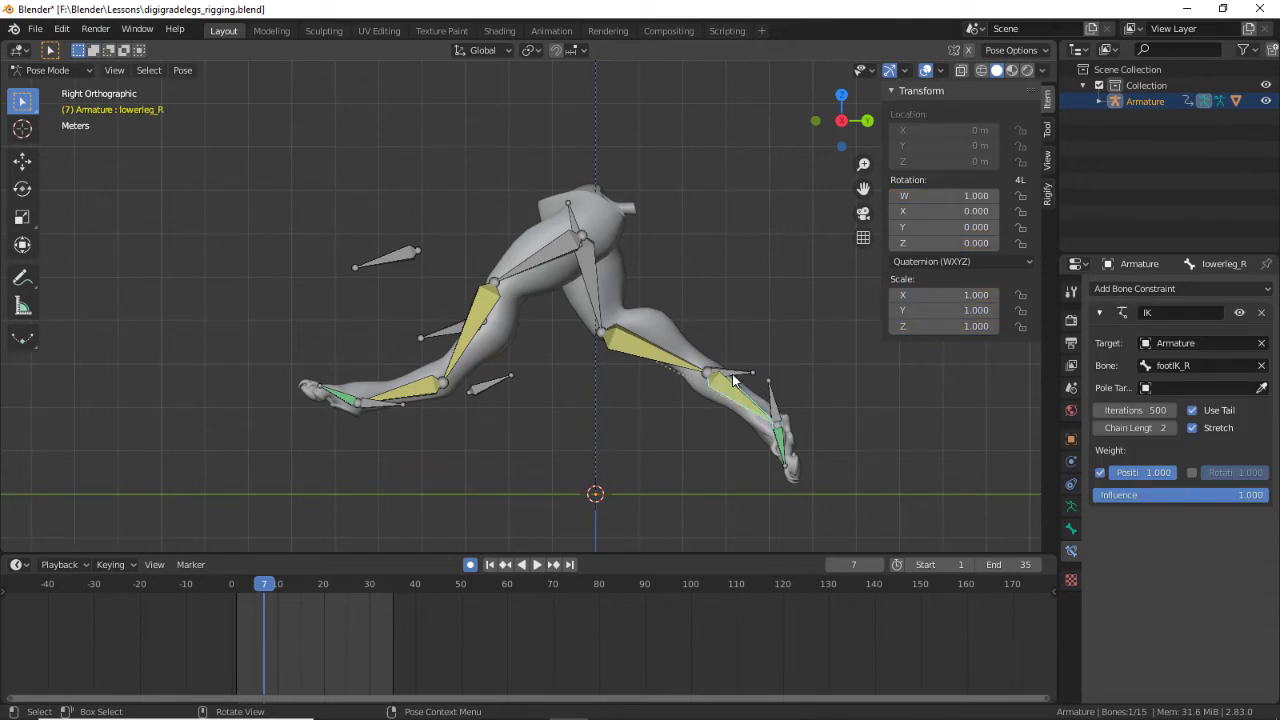
{"action": "key", "text": "g"}
{"action": "key", "text": "Escape"}
{"action": "left_click", "coordinate": [736, 369]}
{"action": "key", "text": "g"}
{"action": "left_click", "coordinate": [750, 361]}
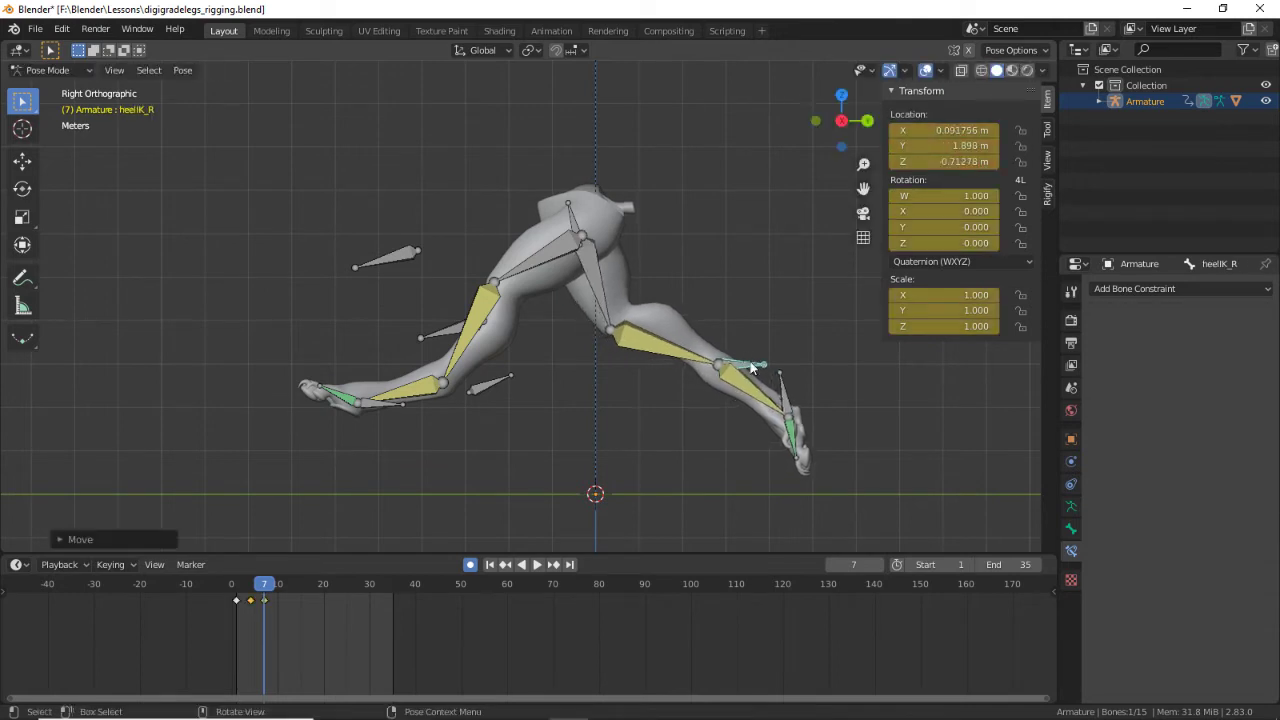
{"action": "key", "text": "g"}
{"action": "left_click", "coordinate": [779, 360]}
Step: Fine-tune the right foot and heel IK positions alternately until settled
{"action": "left_click", "coordinate": [783, 398]}
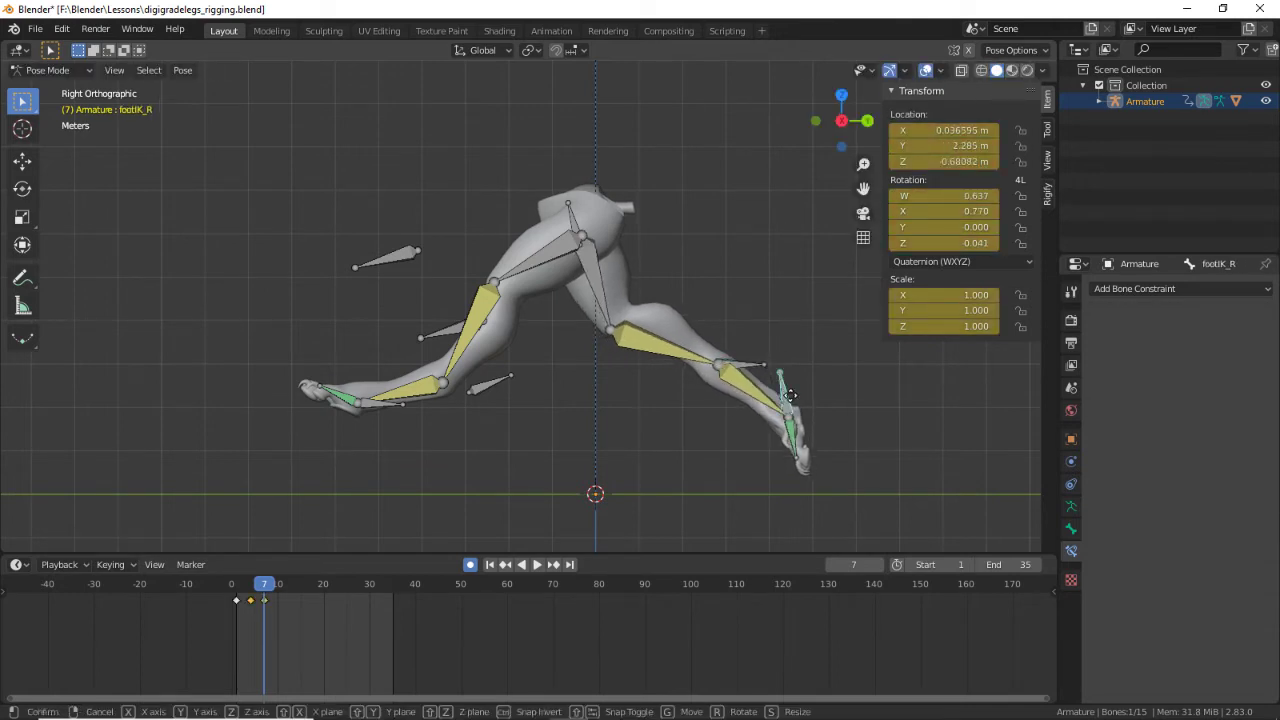
{"action": "key", "text": "g"}
{"action": "left_click", "coordinate": [772, 398]}
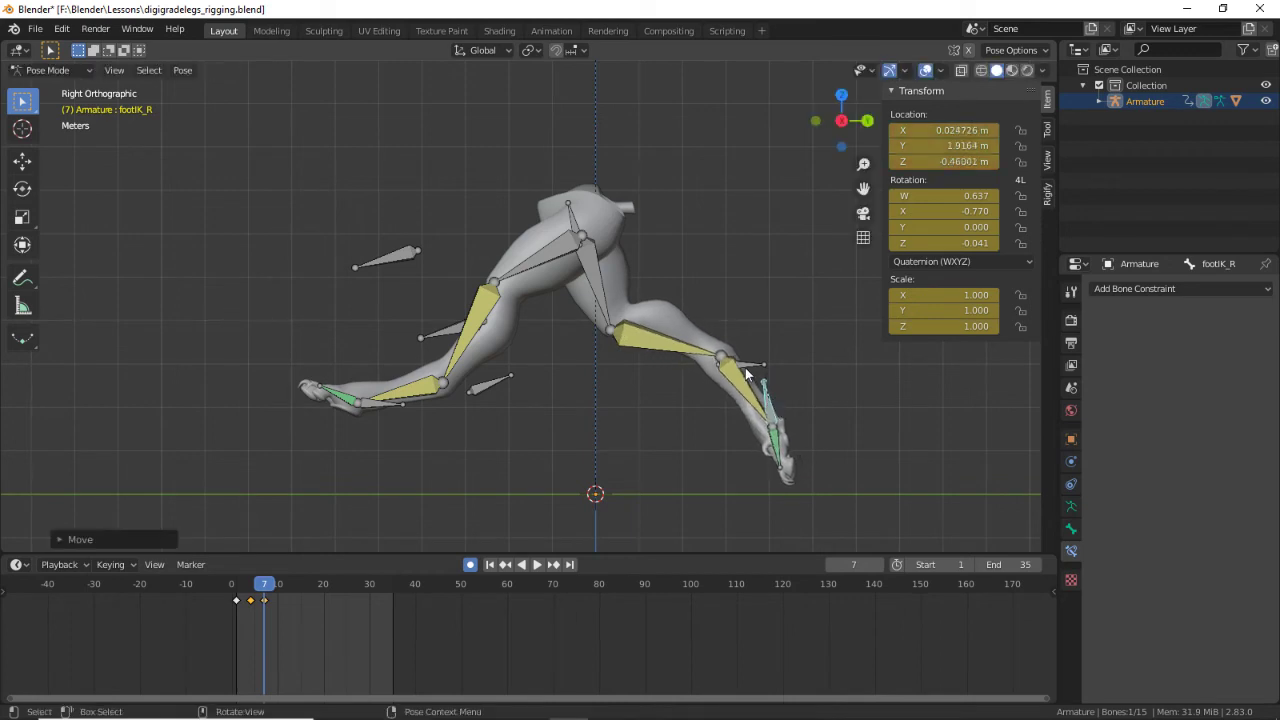
{"action": "left_click", "coordinate": [746, 366]}
{"action": "key", "text": "g"}
{"action": "left_click", "coordinate": [763, 372]}
{"action": "left_click", "coordinate": [784, 400]}
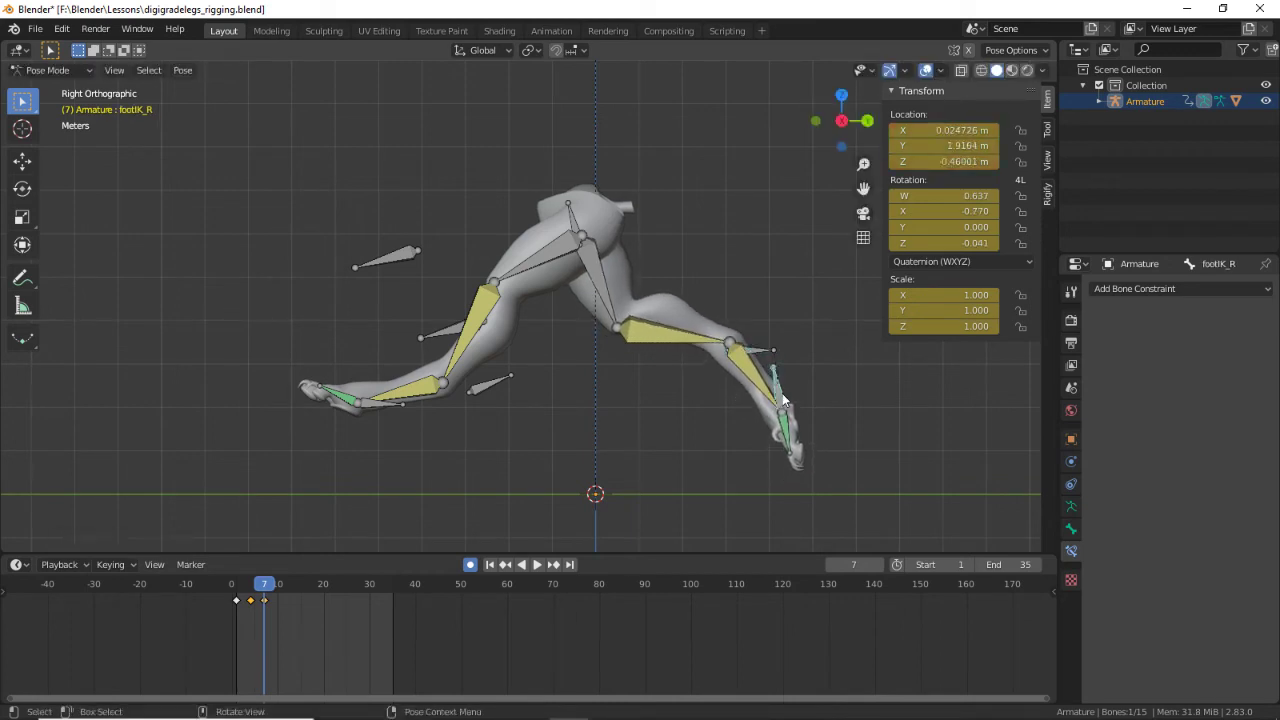
{"action": "key", "text": "g"}
{"action": "left_click", "coordinate": [783, 408]}
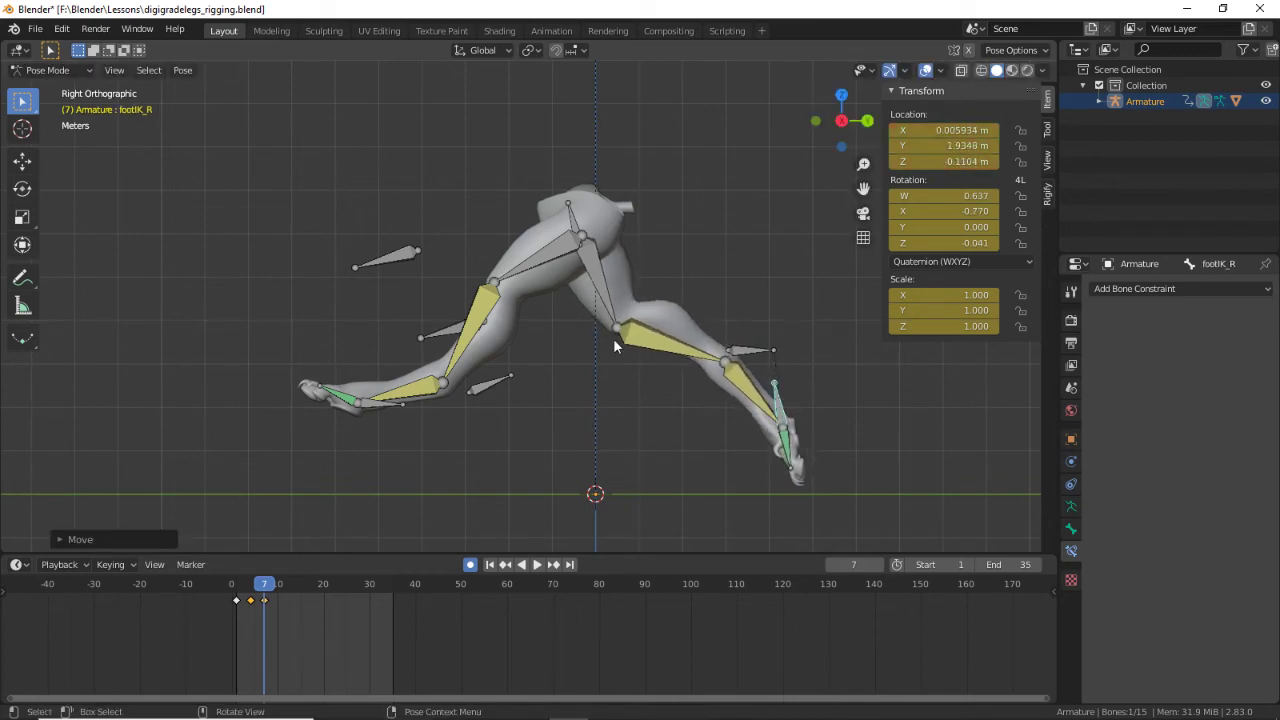
Step: Move the right knee target poletarget_R down-right and preview the walk
{"action": "left_click", "coordinate": [460, 338]}
{"action": "key", "text": "g"}
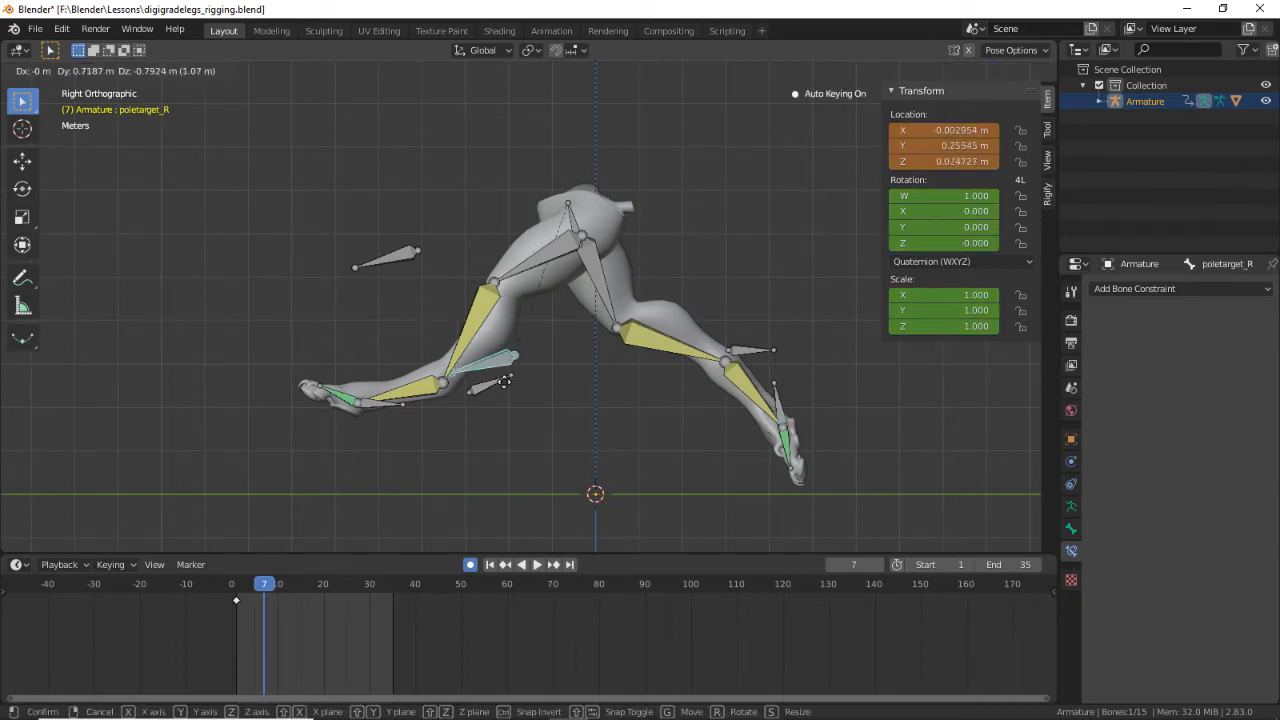
{"action": "left_click", "coordinate": [514, 404]}
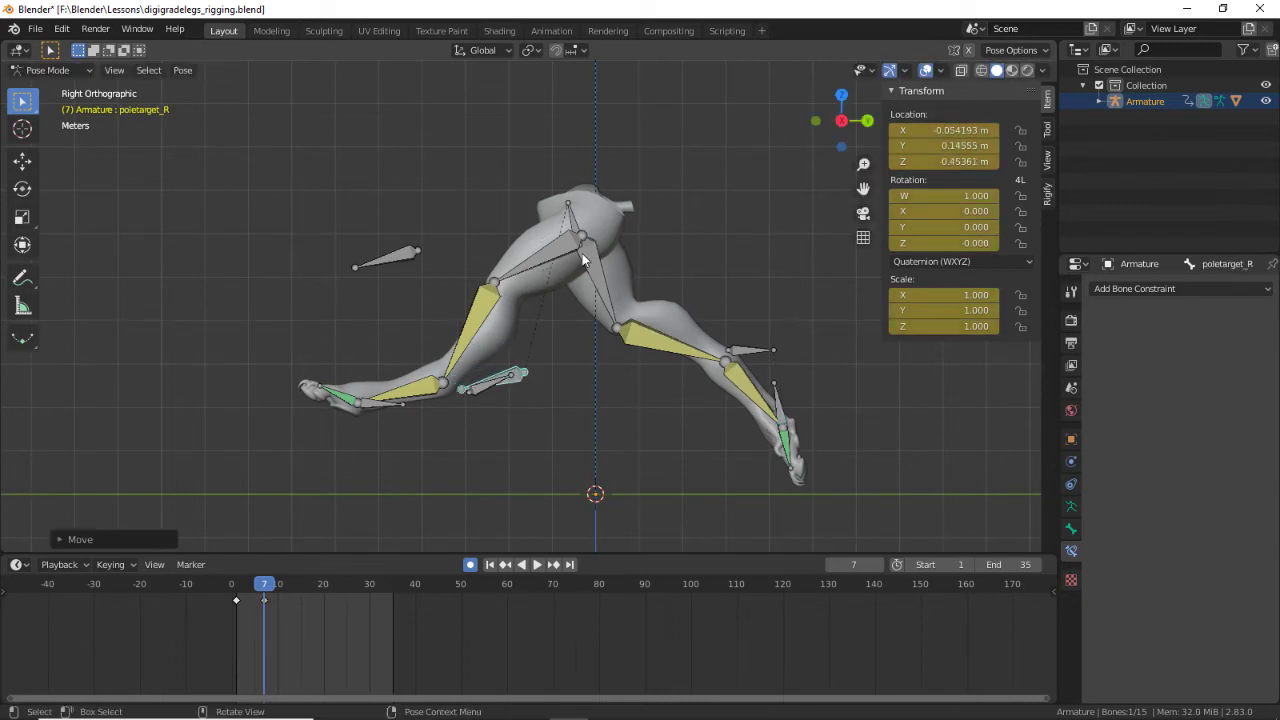
{"action": "key", "text": "space"}
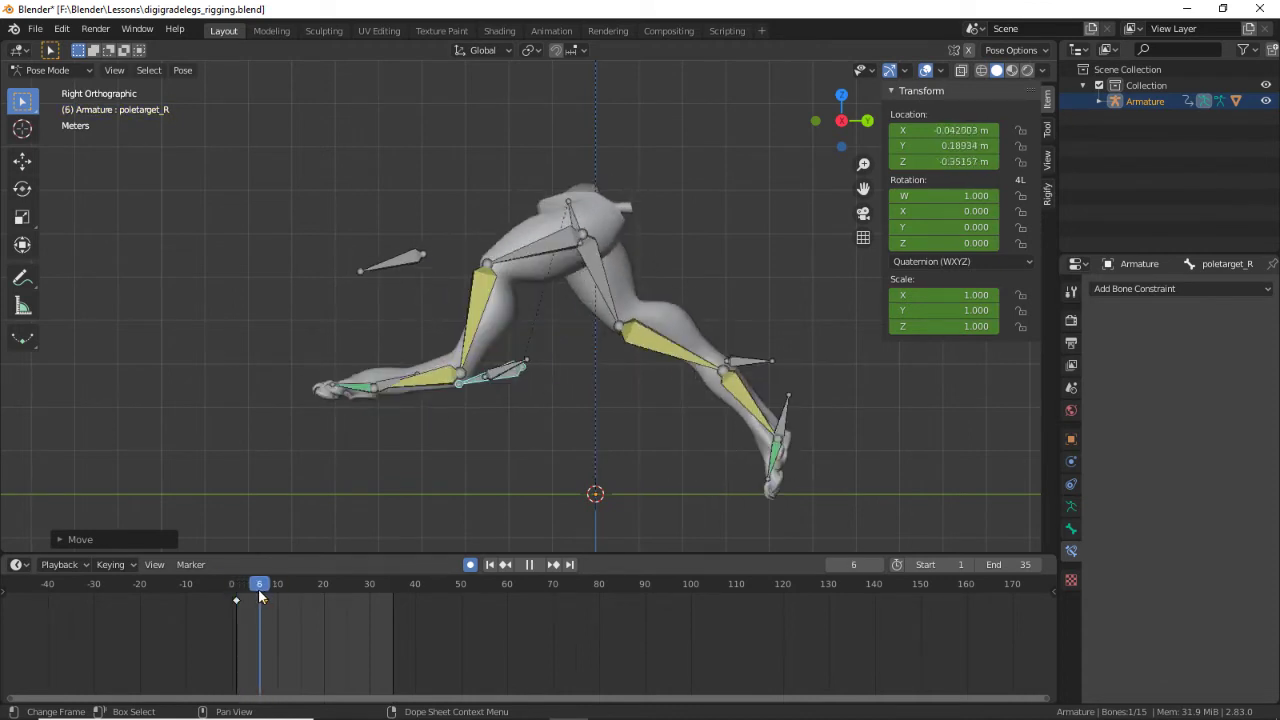
Step: Raise the hips slightly in the frame 7 pose and replay the animation
{"action": "key", "text": "space"}
{"action": "left_click", "coordinate": [568, 210]}
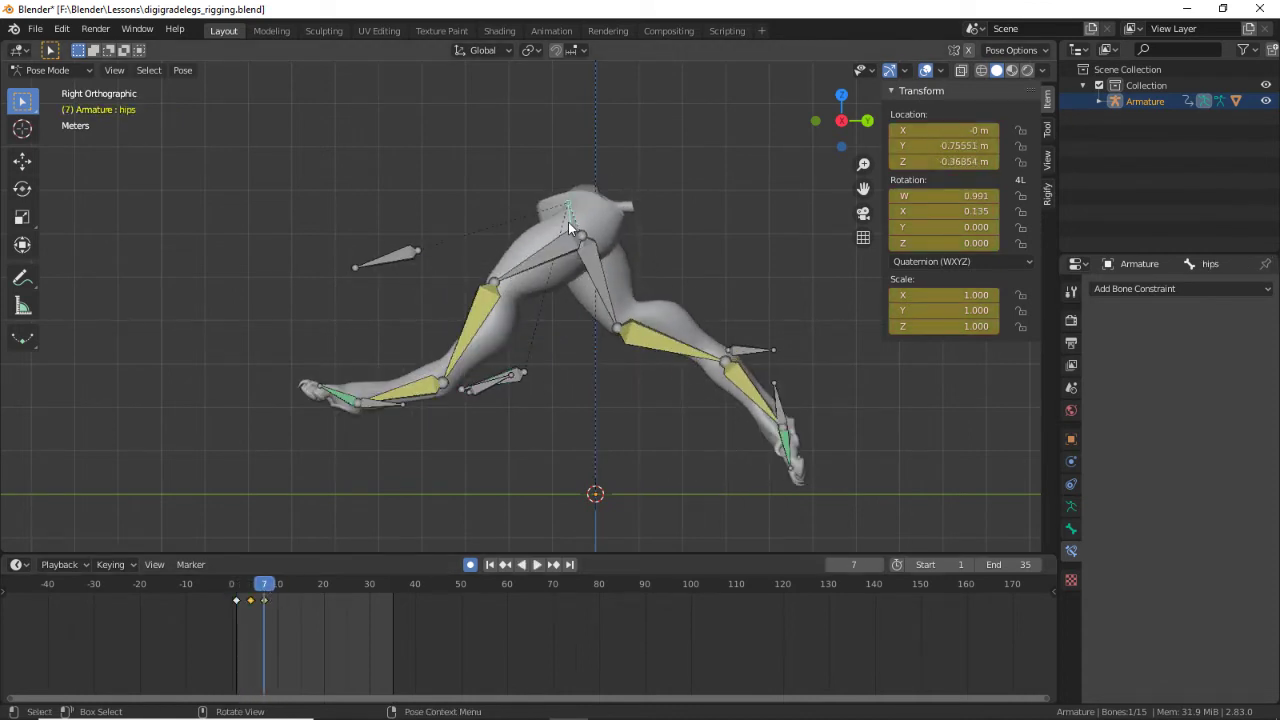
{"action": "key", "text": "g"}
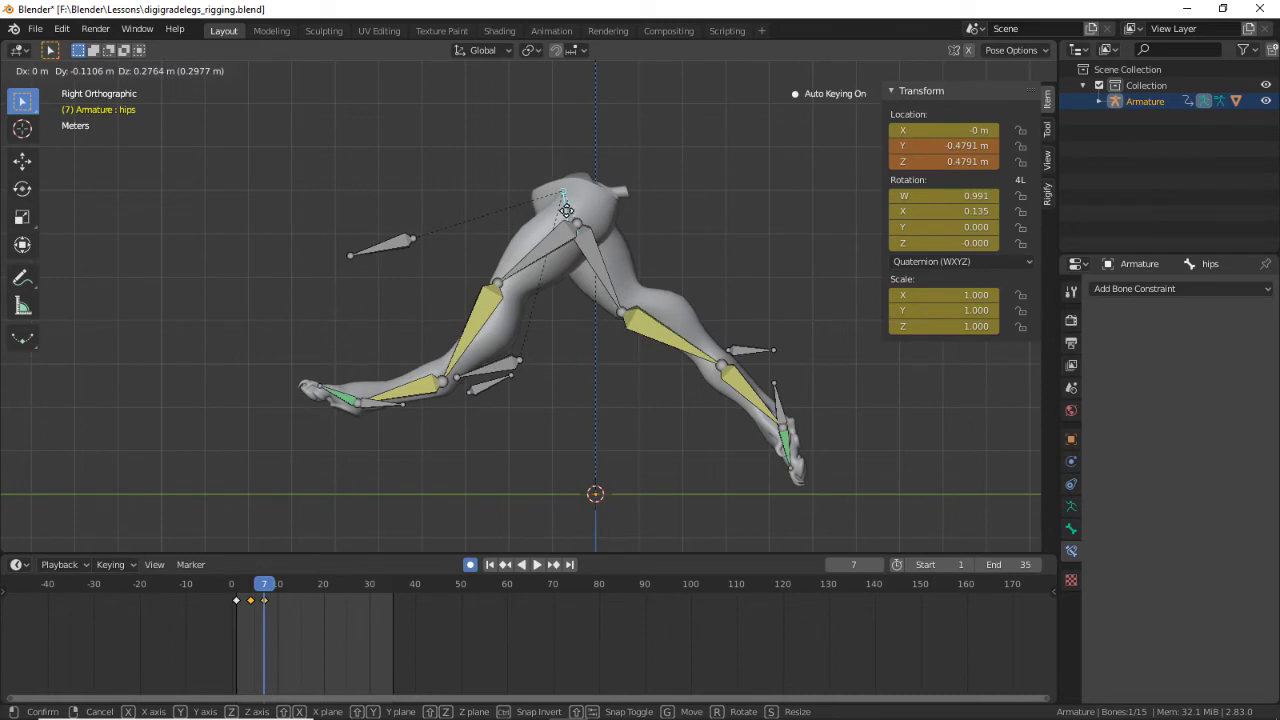
{"action": "left_click", "coordinate": [566, 210]}
{"action": "key", "text": "space"}
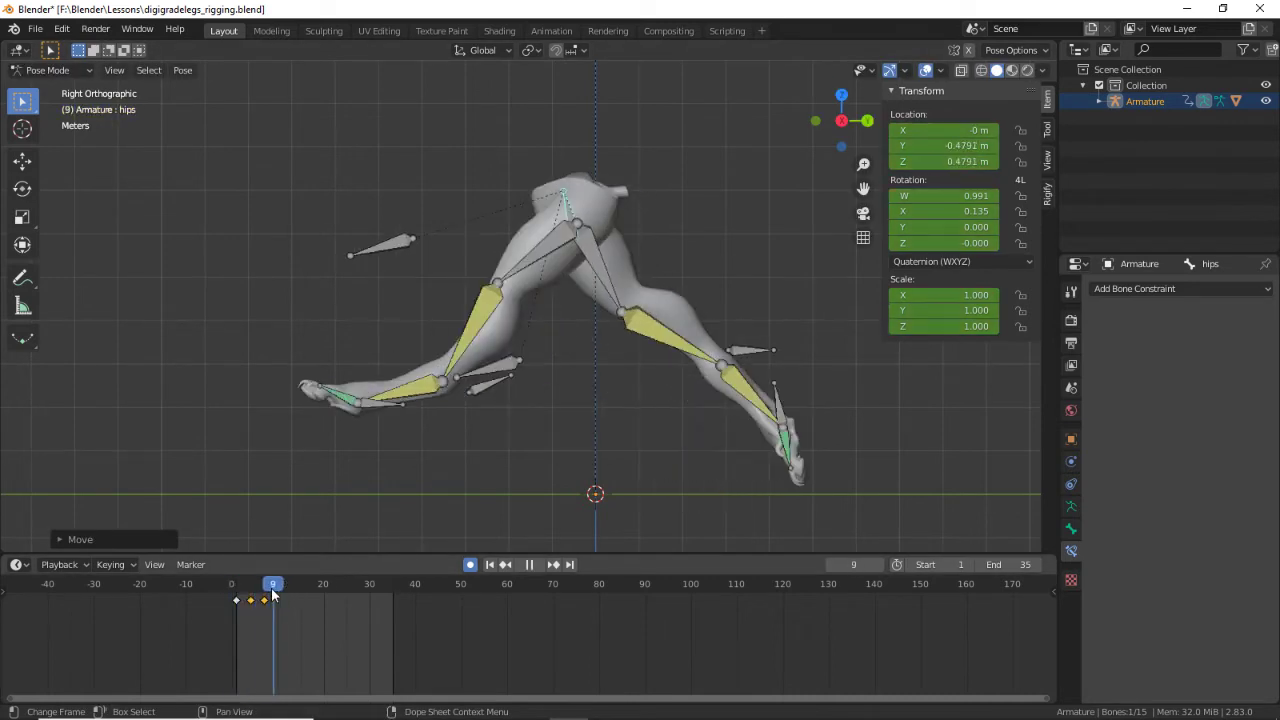
Step: Lower the hips at frame 4 and preview the walk motion
{"action": "mouse_move", "coordinate": [272, 595]}
{"action": "left_mouse_down"}
{"action": "mouse_move", "coordinate": [235, 599]}
{"action": "mouse_move", "coordinate": [264, 598]}
{"action": "mouse_move", "coordinate": [252, 597]}
{"action": "left_mouse_up"}
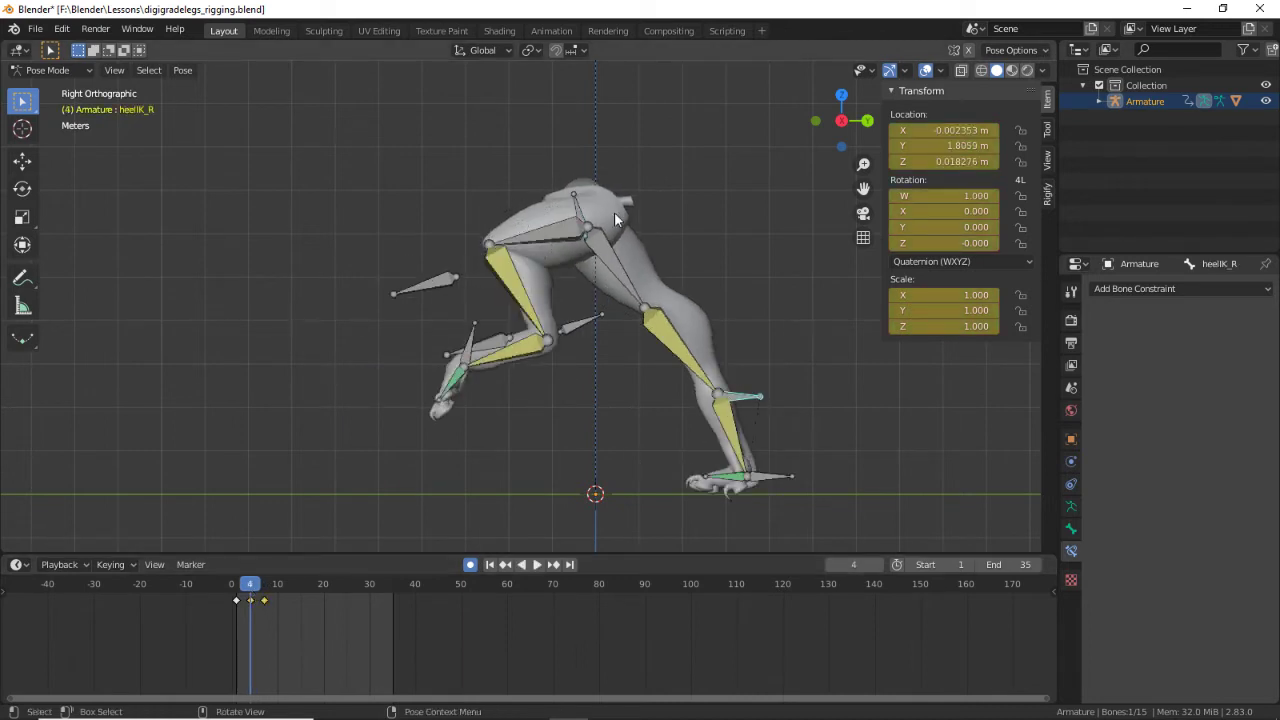
{"action": "left_click", "coordinate": [575, 201]}
{"action": "key", "text": "g"}
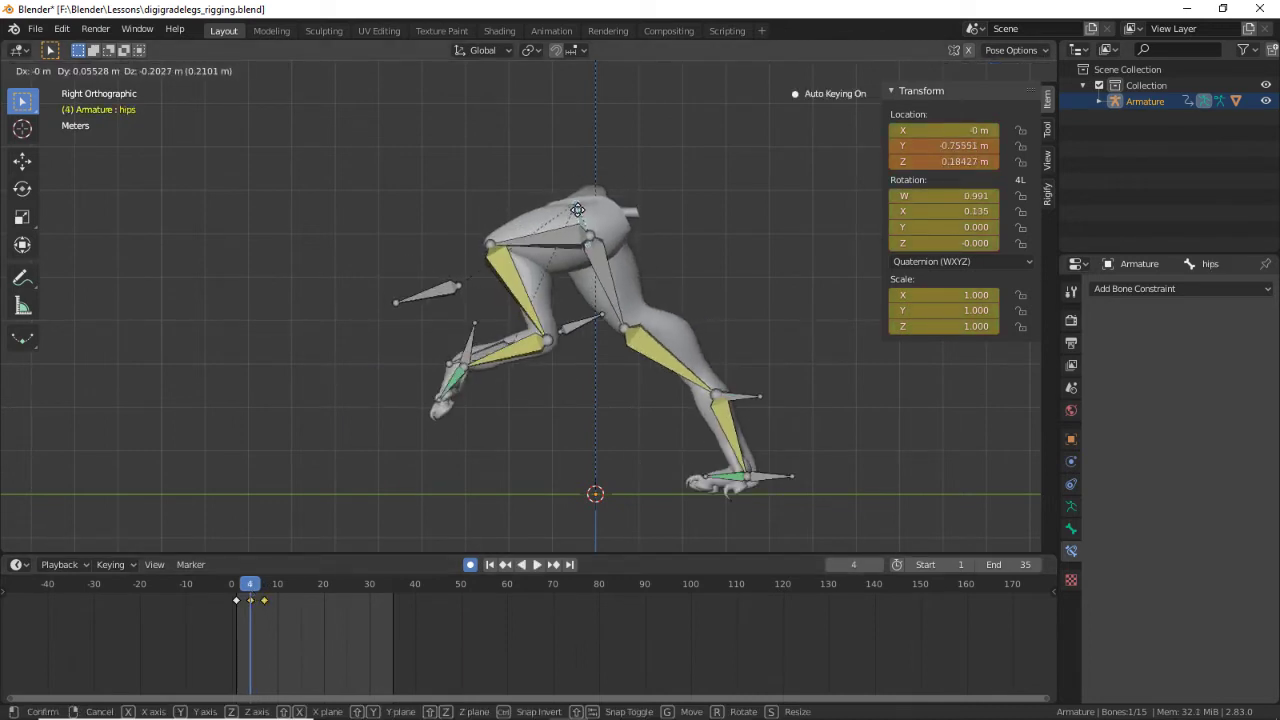
{"action": "left_click", "coordinate": [578, 210]}
{"action": "key", "text": "space"}
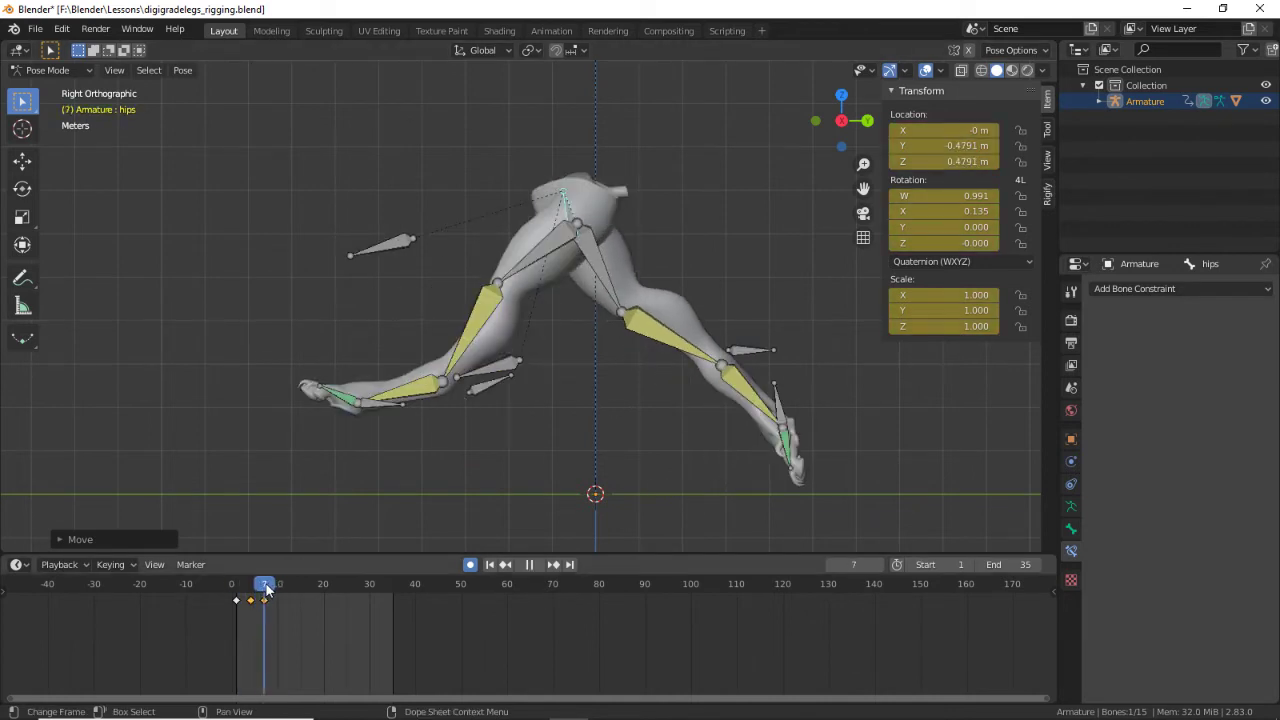
{"action": "key", "text": "space"}
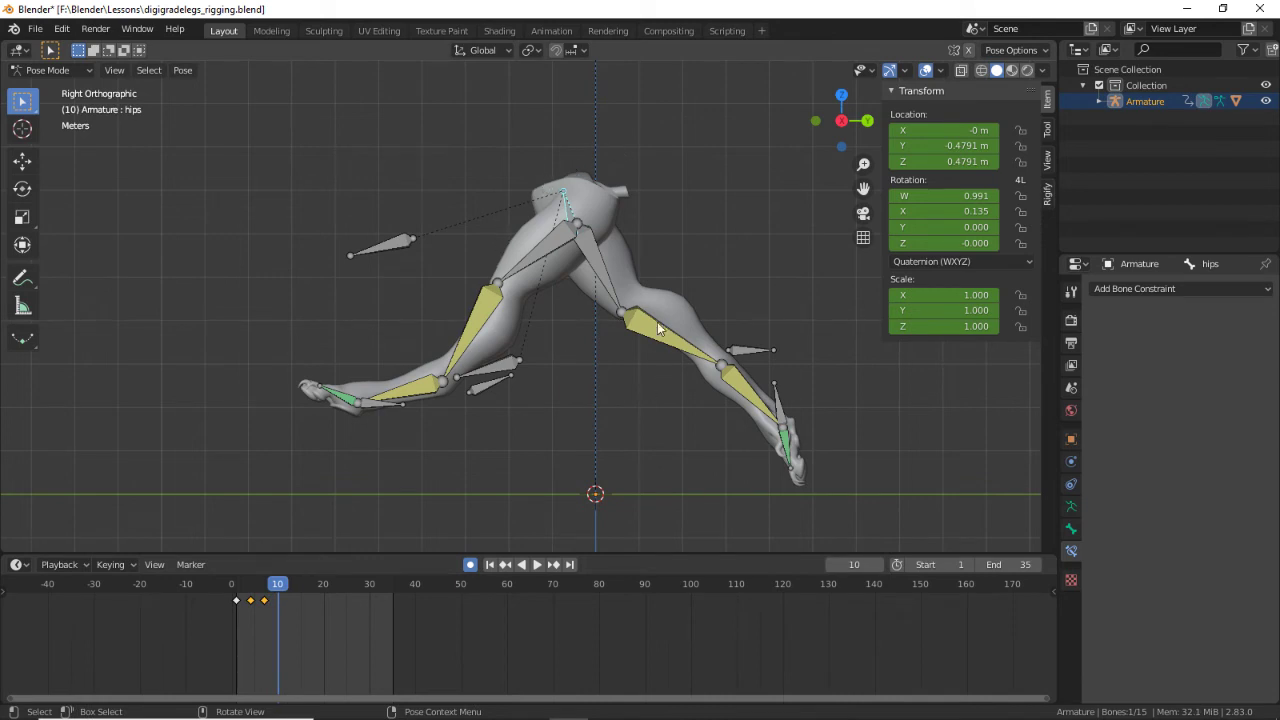
Step: Lift the right heel up and back, rotate the right foot, and nudge the right pole target
{"action": "key", "text": "g"}
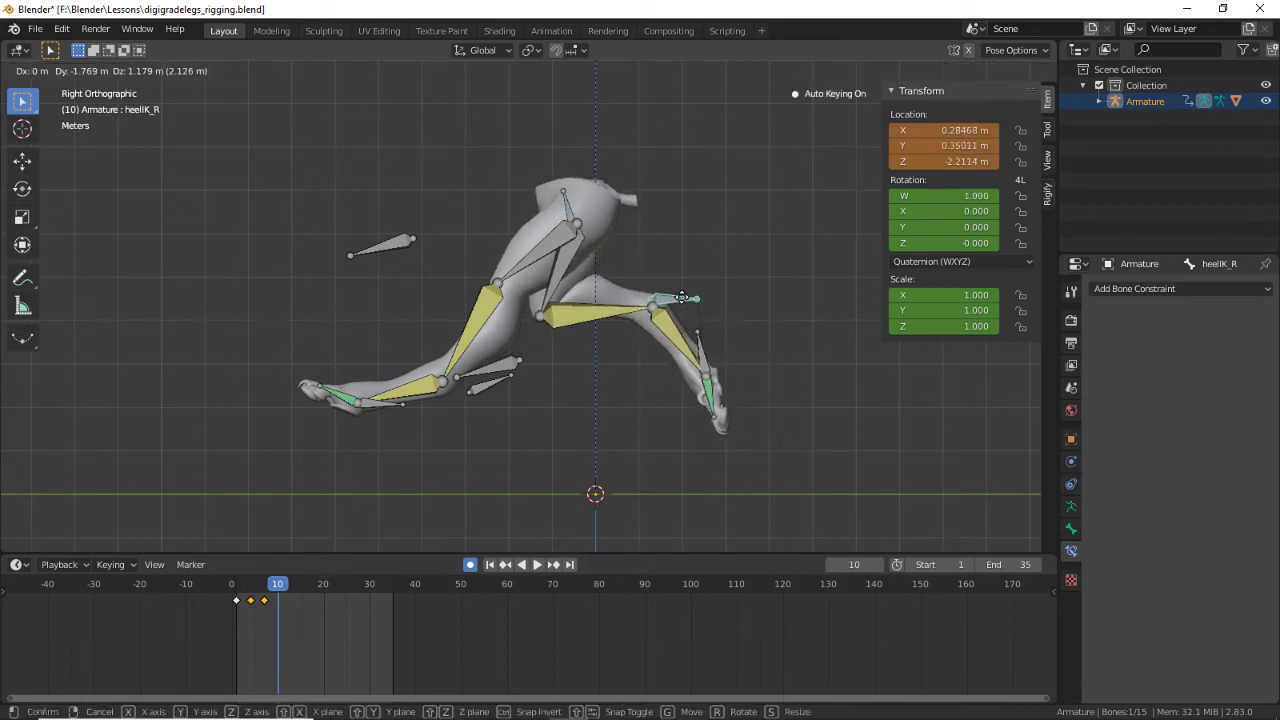
{"action": "left_click", "coordinate": [678, 300]}
{"action": "left_click", "coordinate": [718, 343]}
{"action": "key", "text": "r"}
{"action": "left_click", "coordinate": [697, 298]}
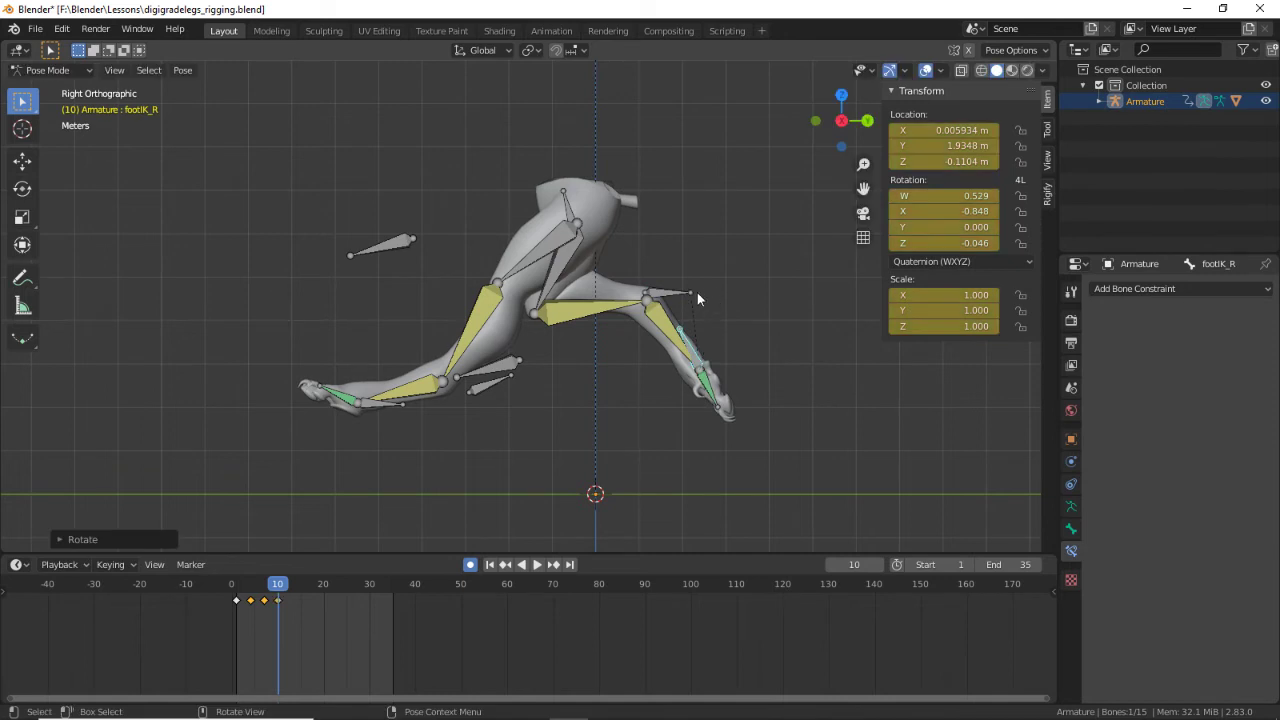
{"action": "left_click", "coordinate": [487, 372]}
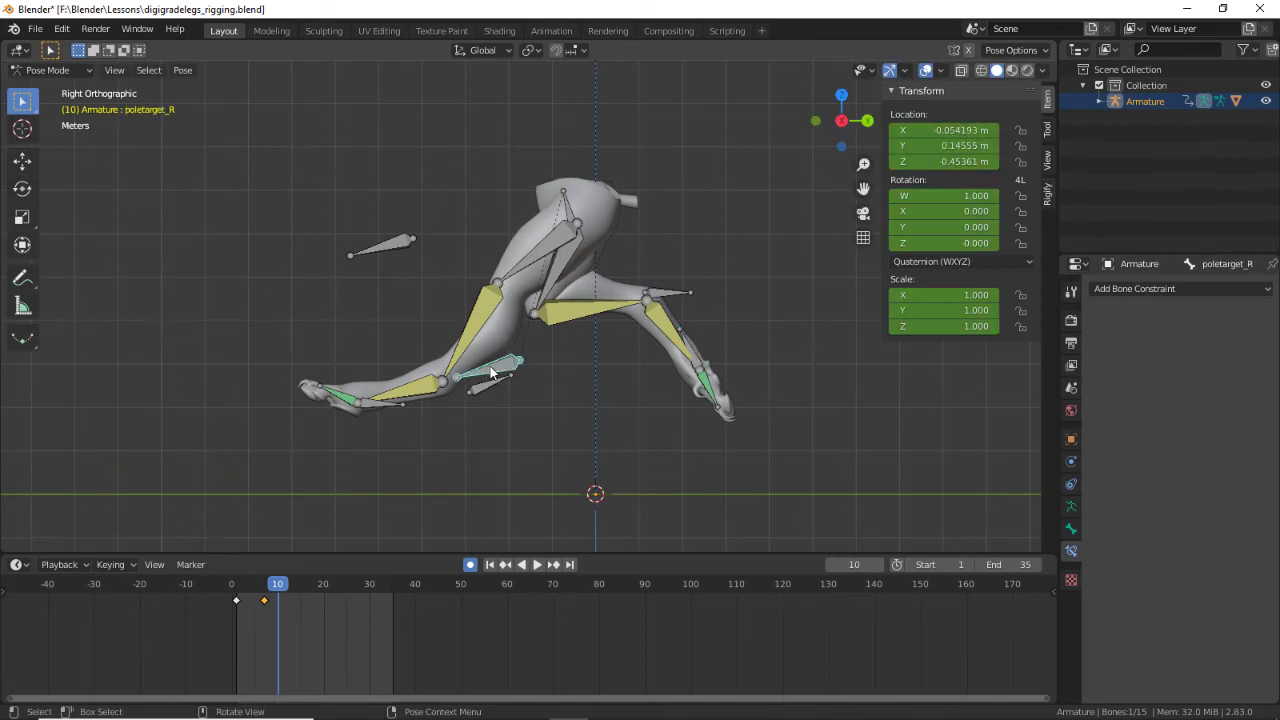
{"action": "key", "text": "g"}
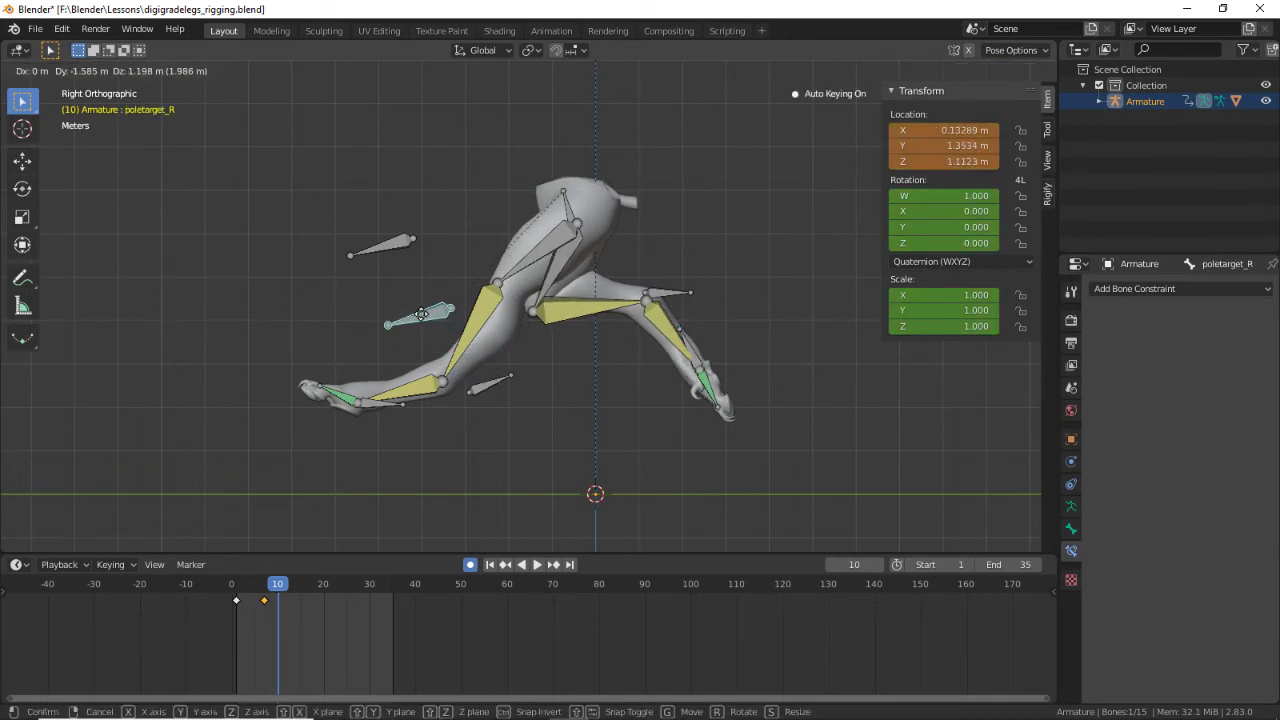
{"action": "left_click", "coordinate": [415, 310]}
Step: Lower the left heel and left foot IK controls, then preview the walk
{"action": "left_click", "coordinate": [486, 388]}
{"action": "key", "text": "g"}
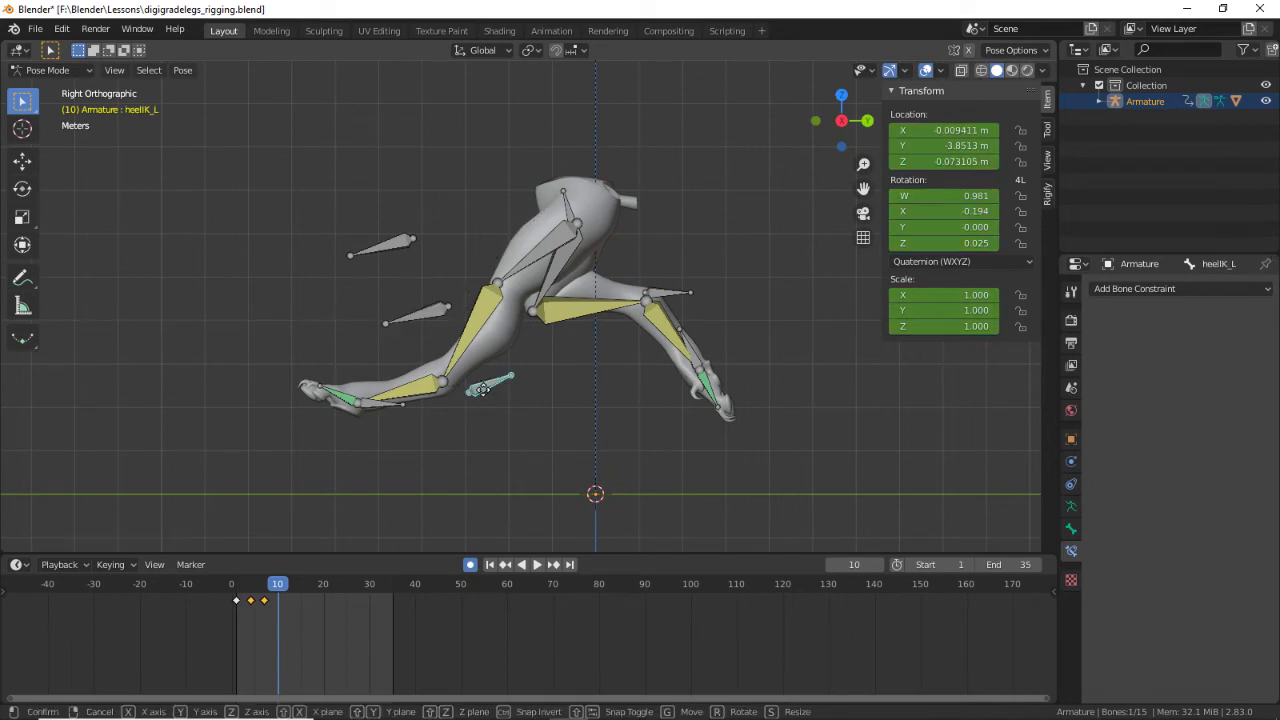
{"action": "left_click", "coordinate": [468, 410]}
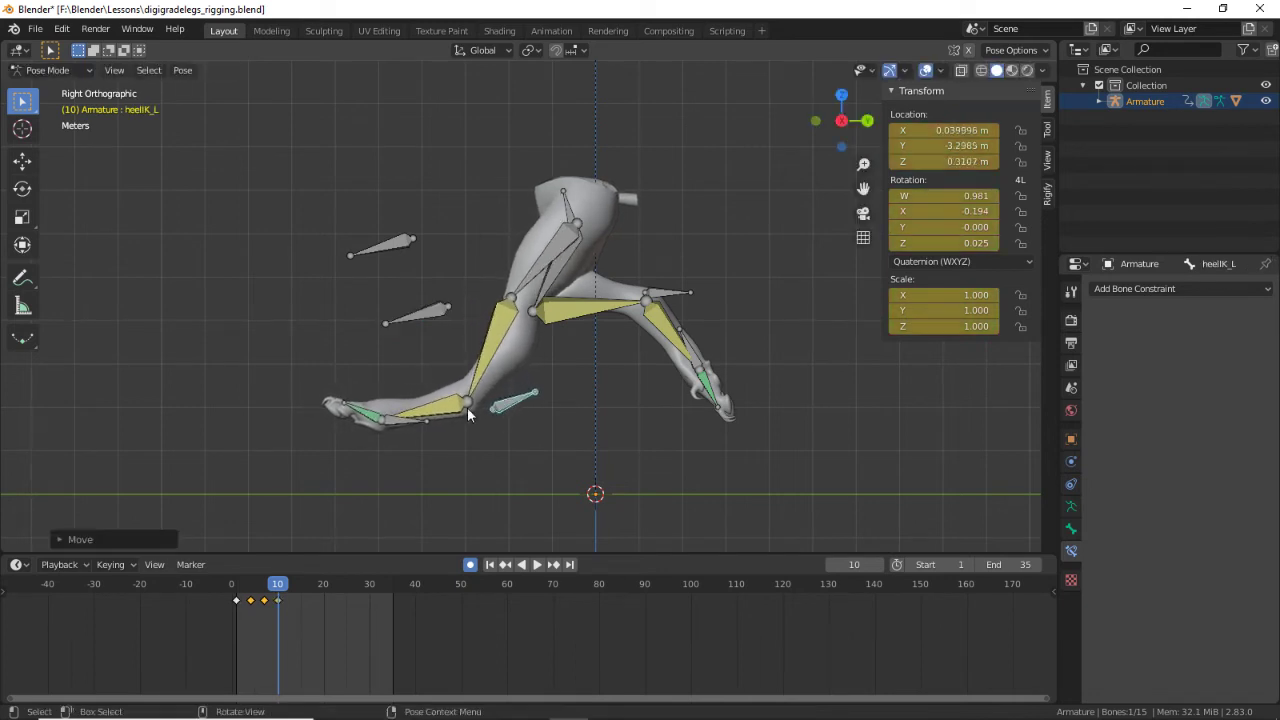
{"action": "left_click", "coordinate": [392, 425]}
{"action": "key", "text": "g"}
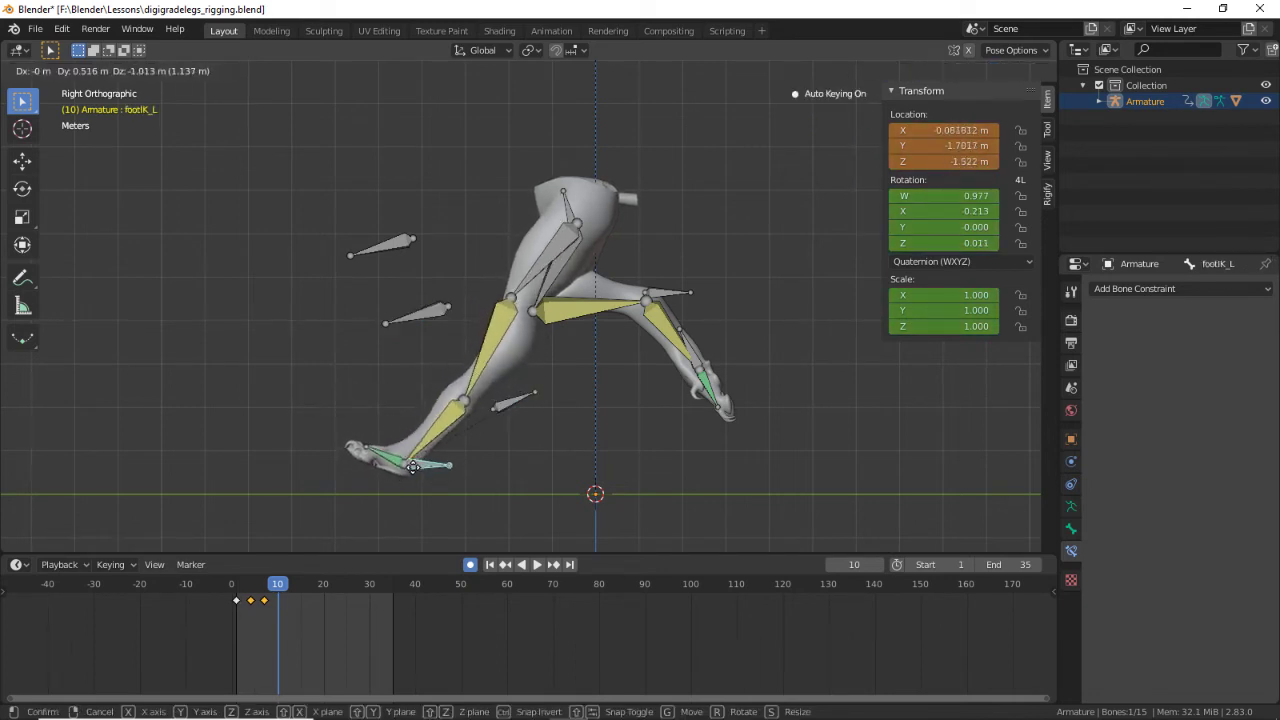
{"action": "left_click", "coordinate": [418, 460]}
{"action": "key", "text": "space"}
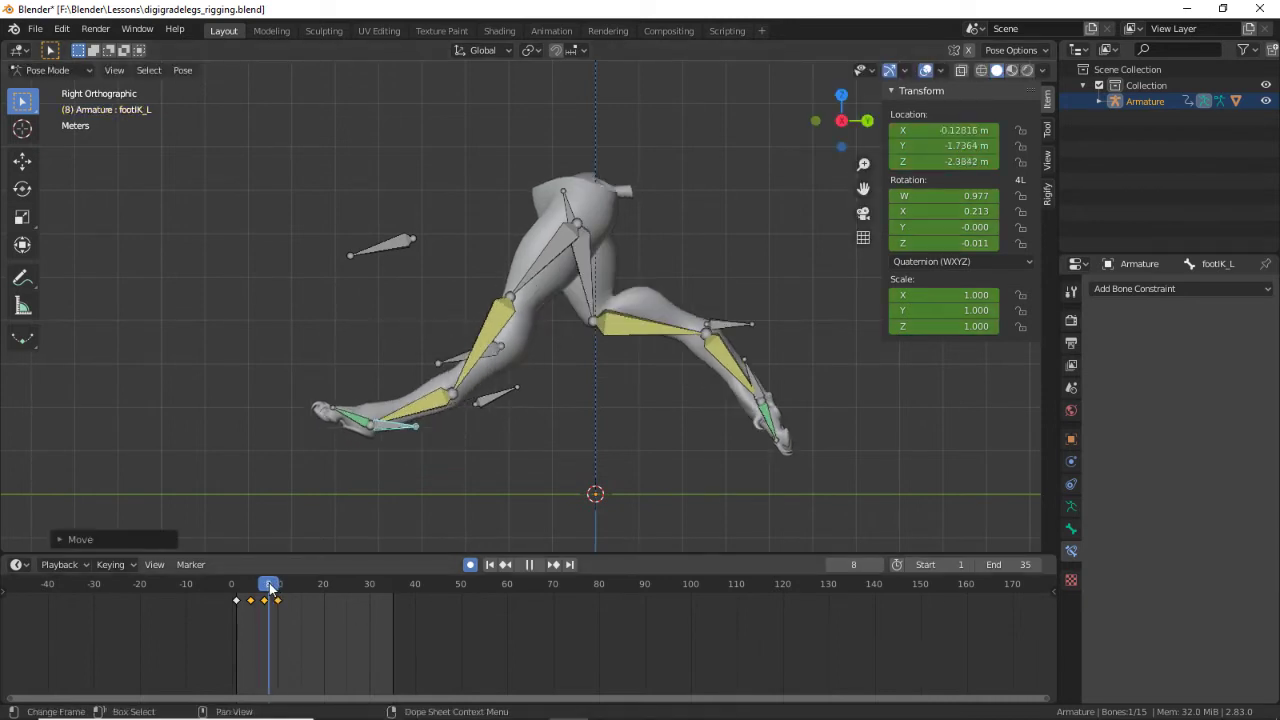
{"action": "key", "text": "Escape"}
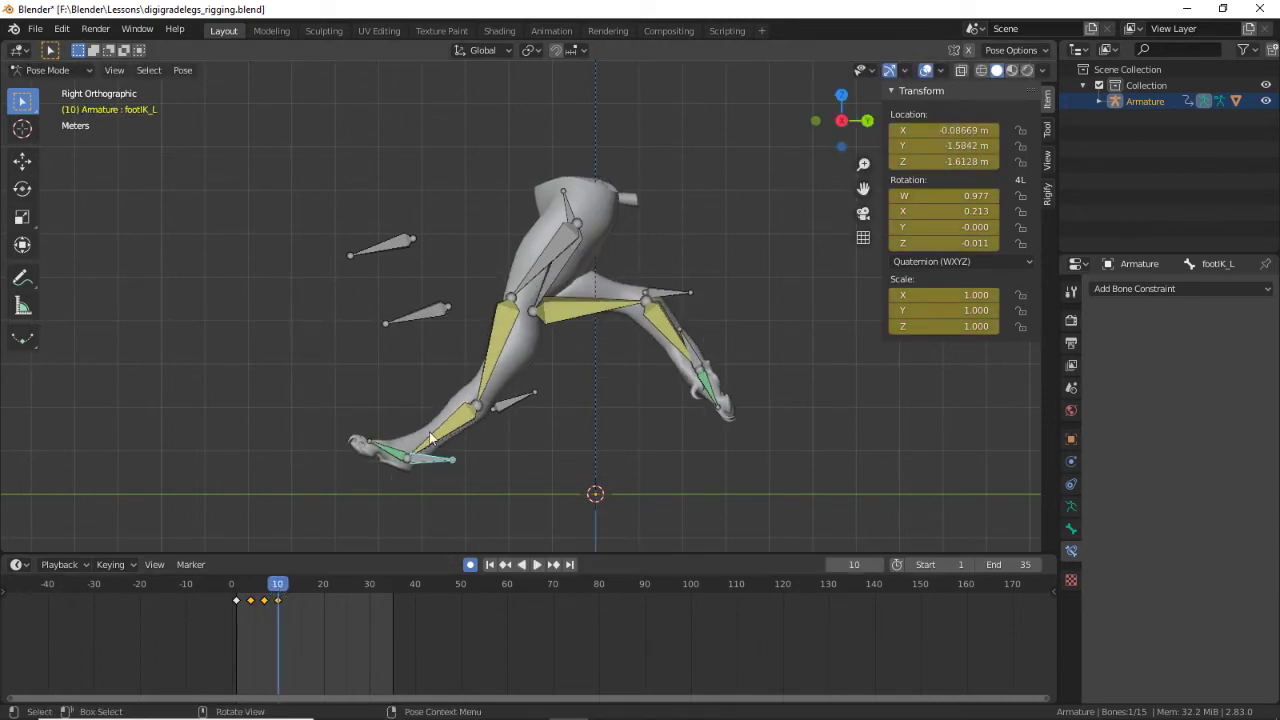
Step: Drop the hips at frame 10 and compare against frame 8
{"action": "left_click", "coordinate": [565, 197]}
{"action": "key", "text": "g"}
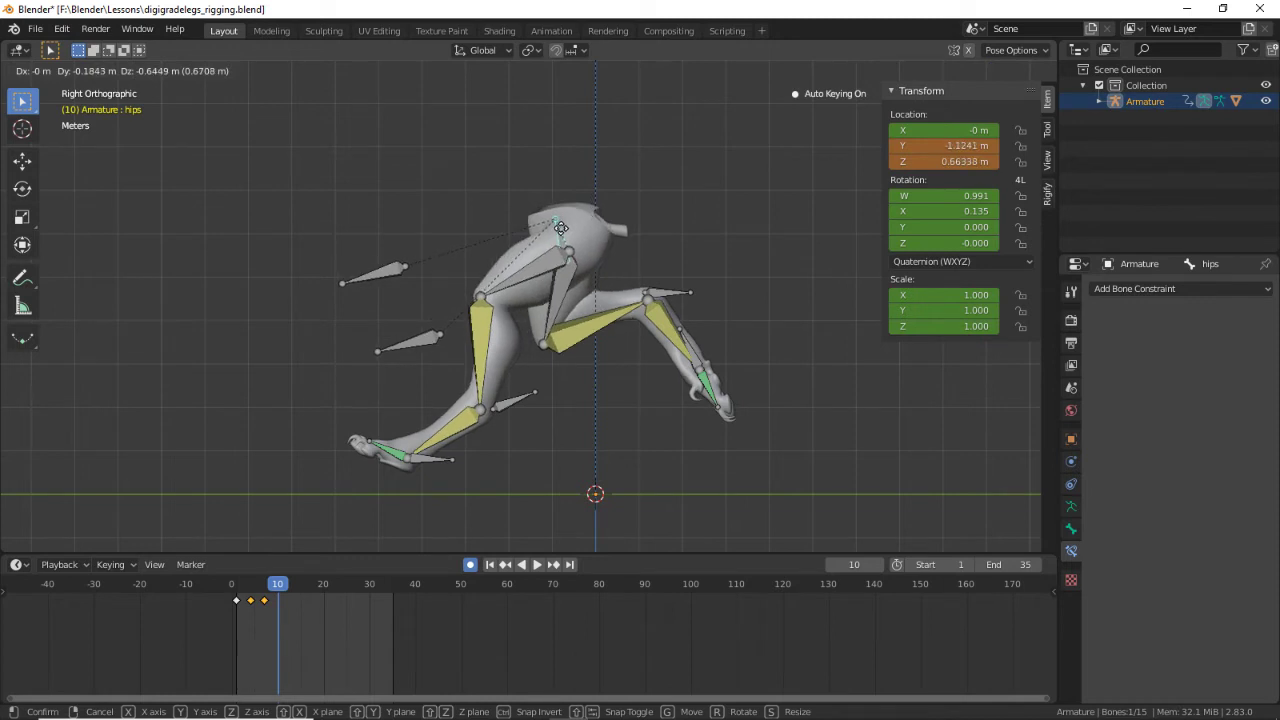
{"action": "left_click", "coordinate": [561, 228]}
{"action": "mouse_move", "coordinate": [277, 589]}
{"action": "left_mouse_down"}
{"action": "mouse_move", "coordinate": [259, 590]}
{"action": "mouse_move", "coordinate": [272, 591]}
{"action": "left_mouse_up"}
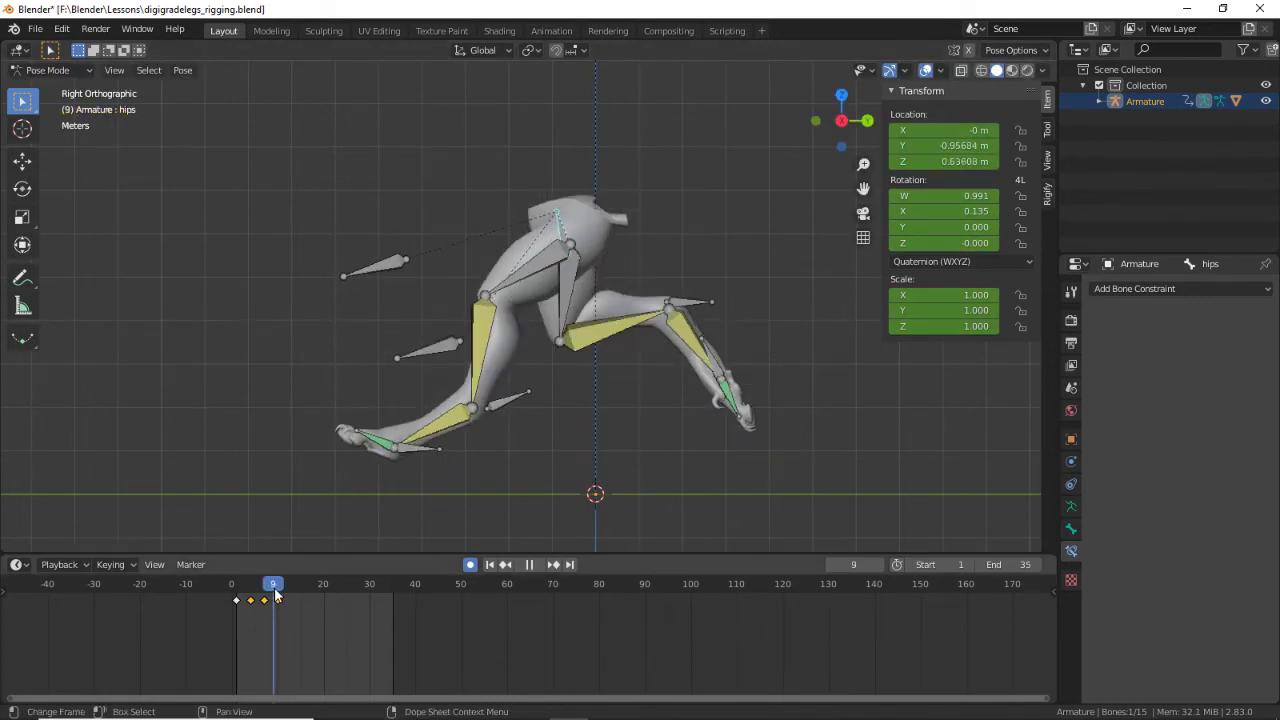
{"action": "key", "text": "Right"}
Step: Lower the left heel further and adjust the left foot at frame 10
{"action": "left_click", "coordinate": [503, 405]}
{"action": "key", "text": "g"}
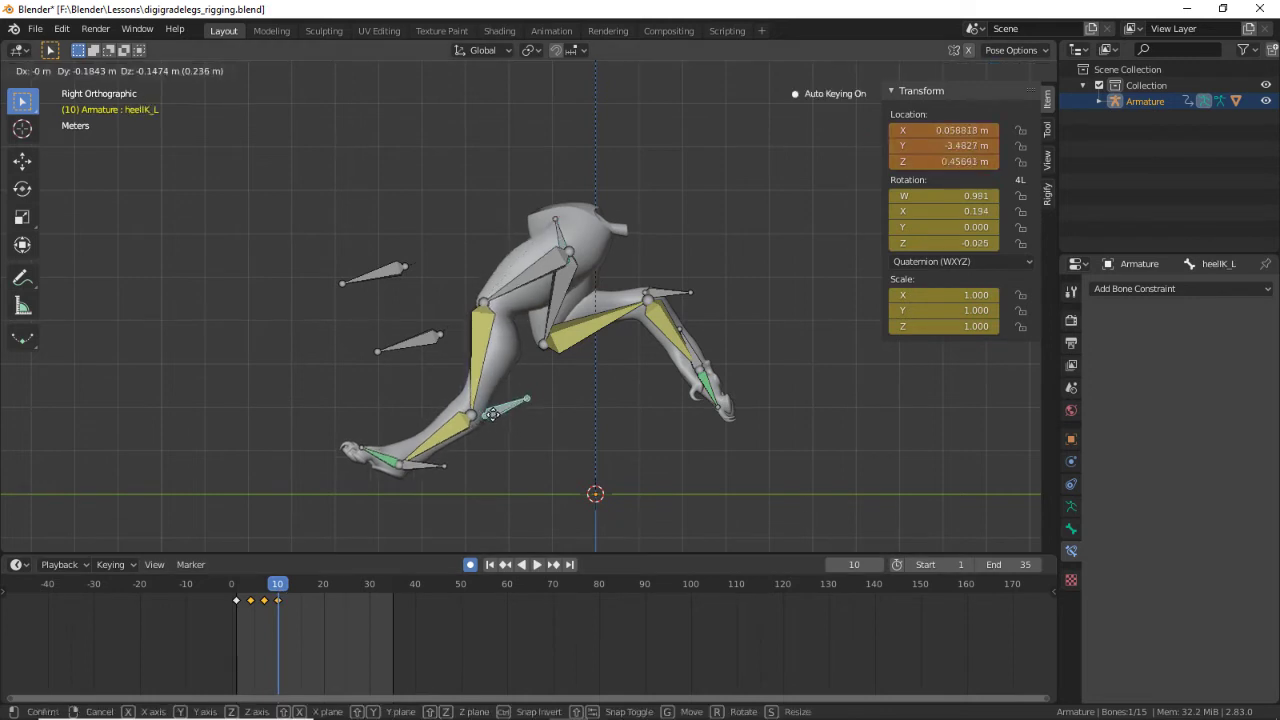
{"action": "left_click", "coordinate": [500, 438]}
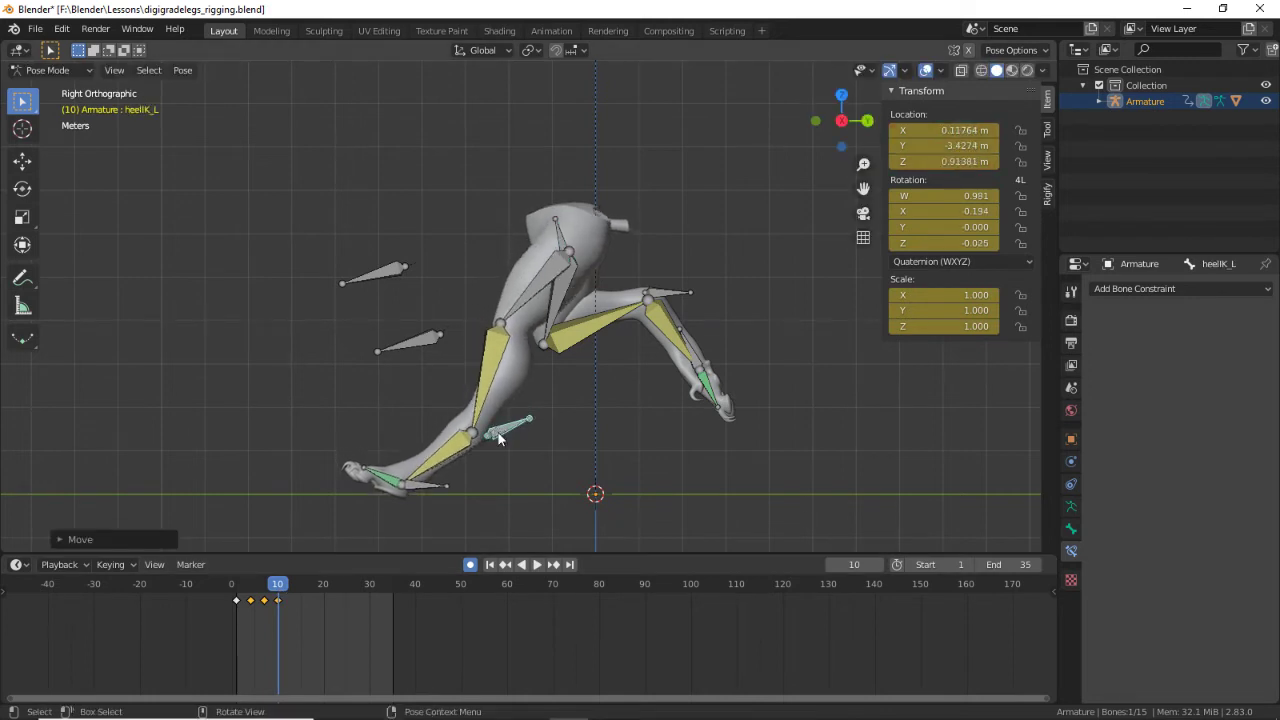
{"action": "left_click", "coordinate": [417, 485]}
{"action": "key", "text": "g"}
{"action": "left_click", "coordinate": [420, 487]}
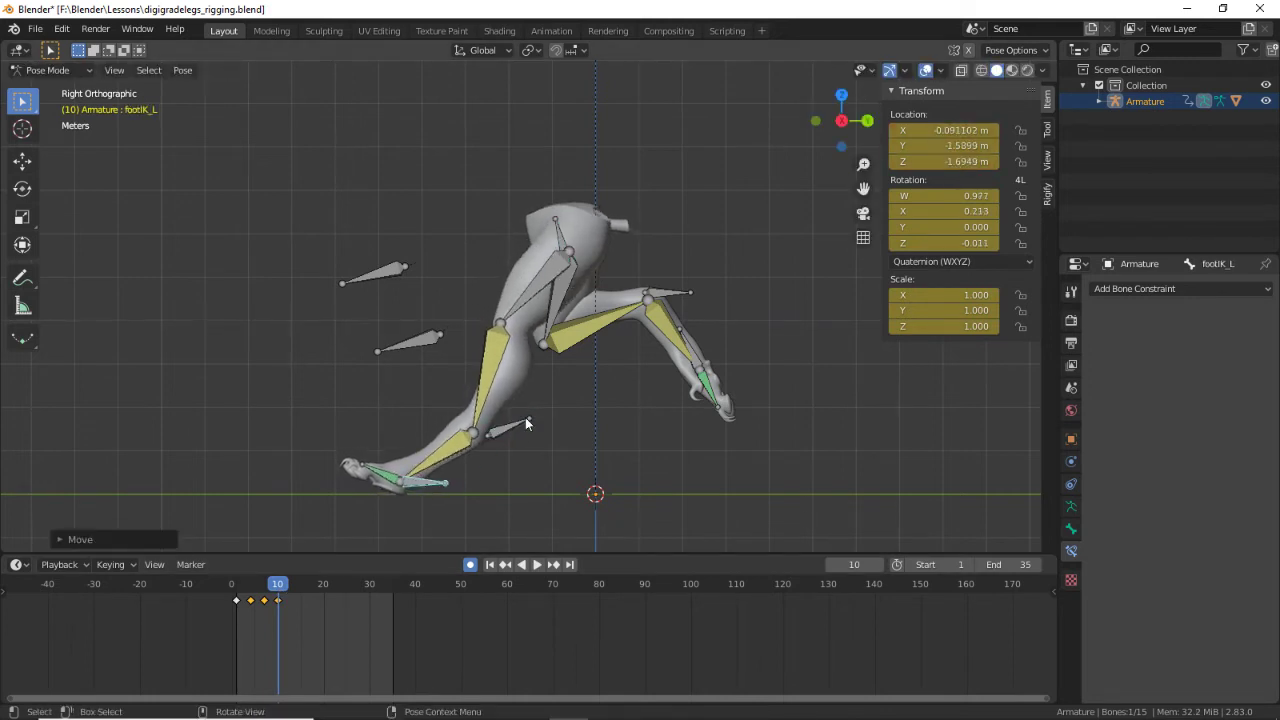
{"action": "key", "text": "Right"}
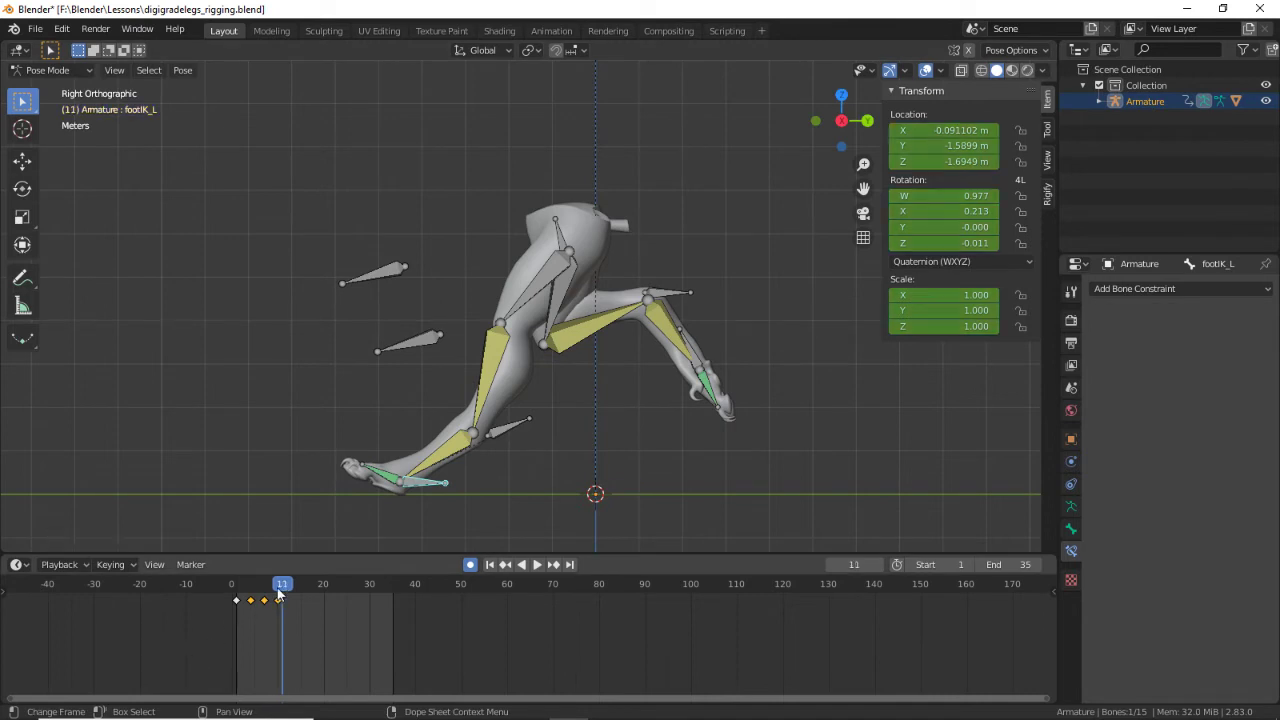
{"action": "left_click", "coordinate": [278, 594]}
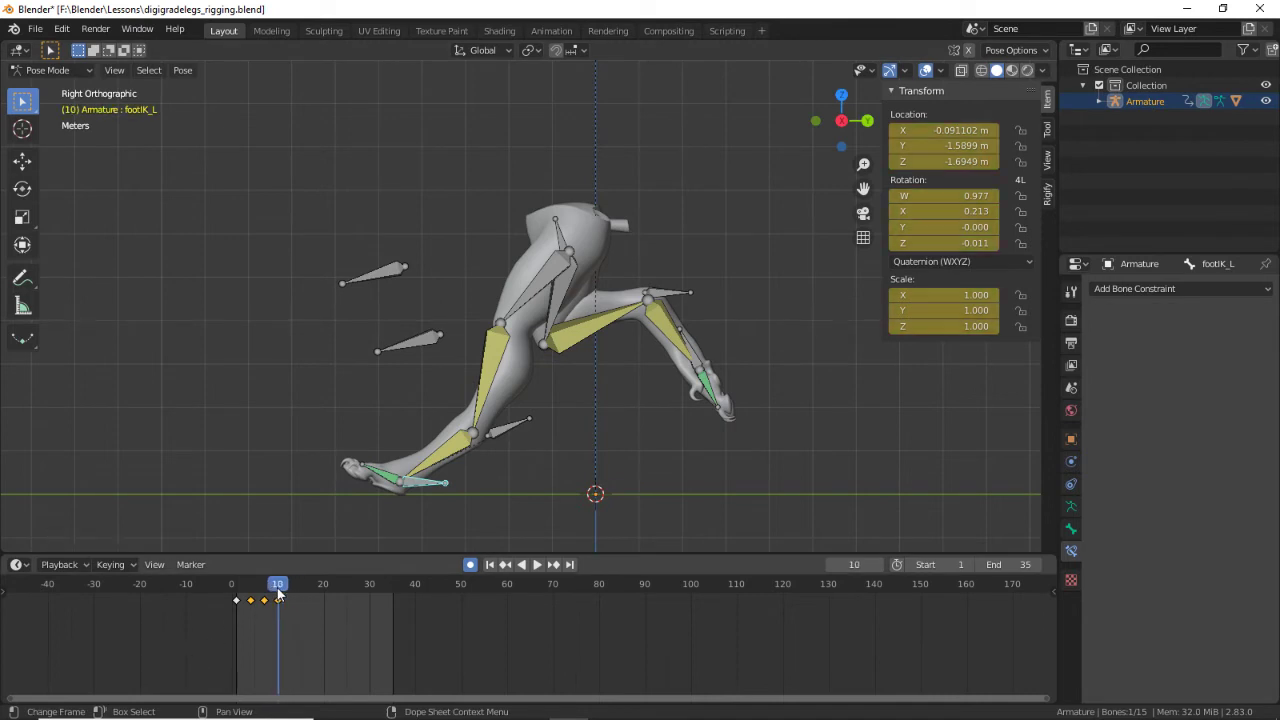
Step: Move the left knee pole target lower, keying frame 10, and review the walk playback
{"action": "left_click", "coordinate": [401, 276]}
{"action": "key", "text": "g"}
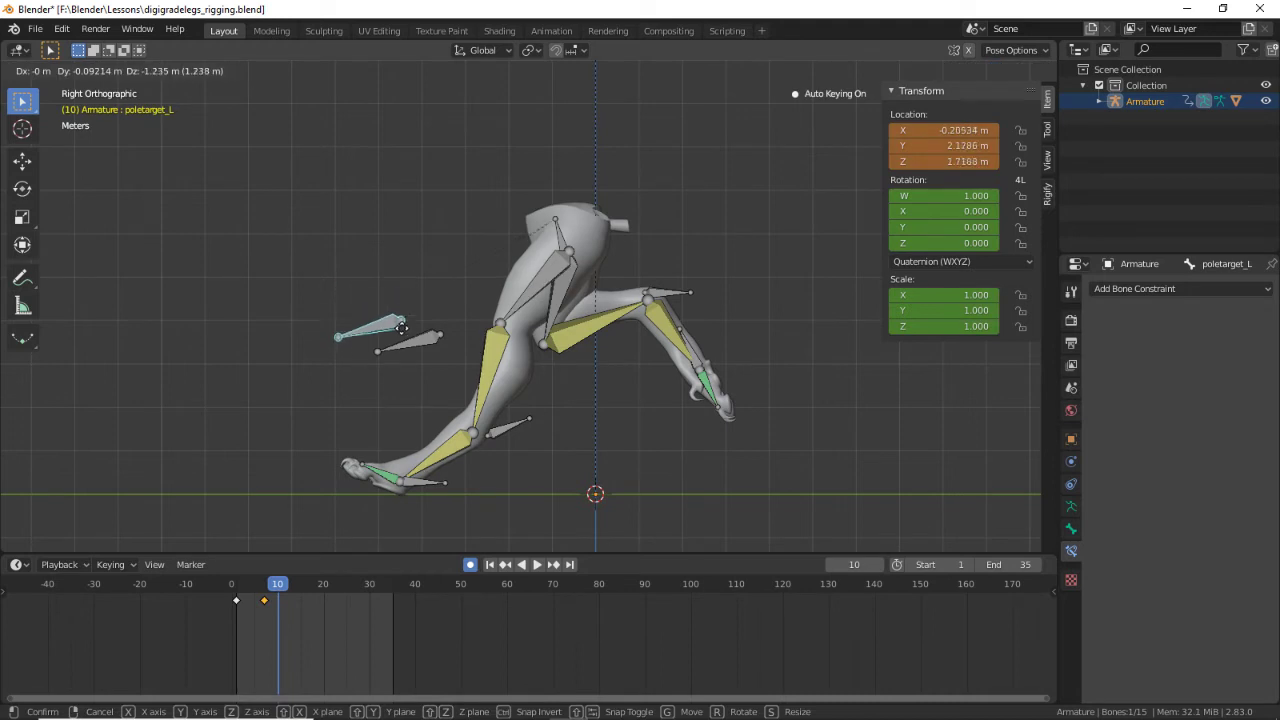
{"action": "left_click", "coordinate": [408, 355]}
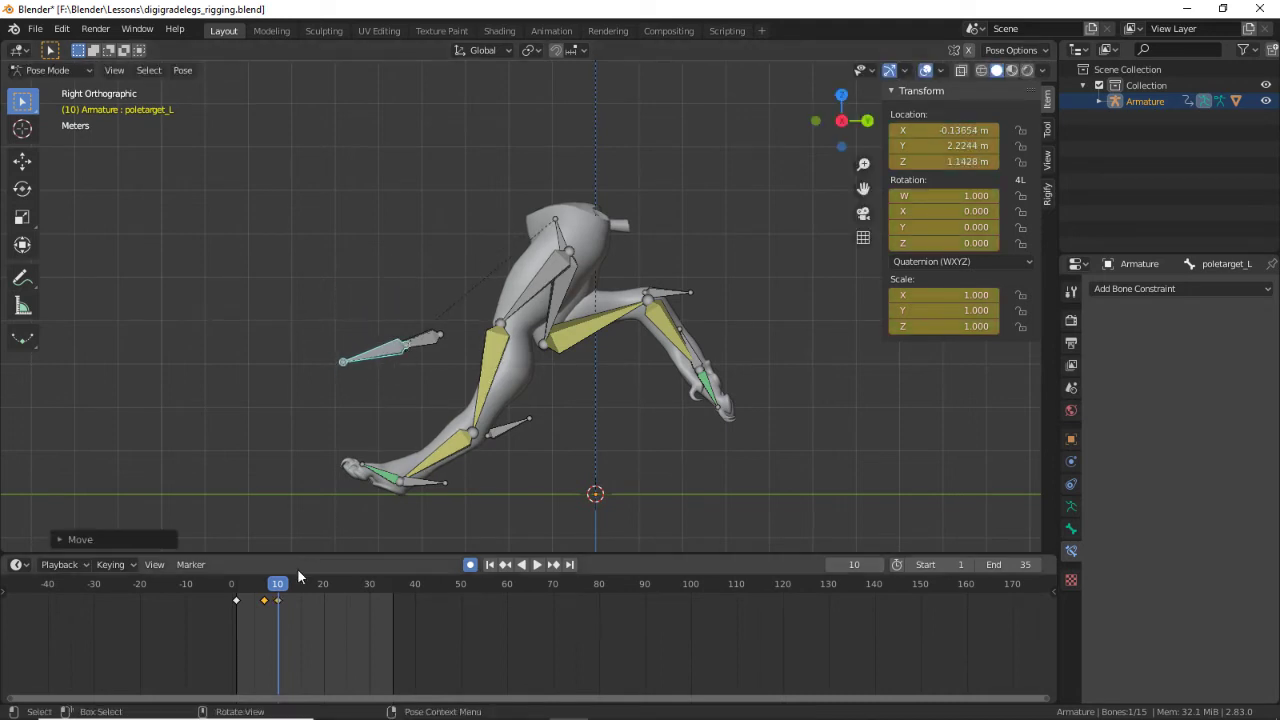
{"action": "key", "text": "space"}
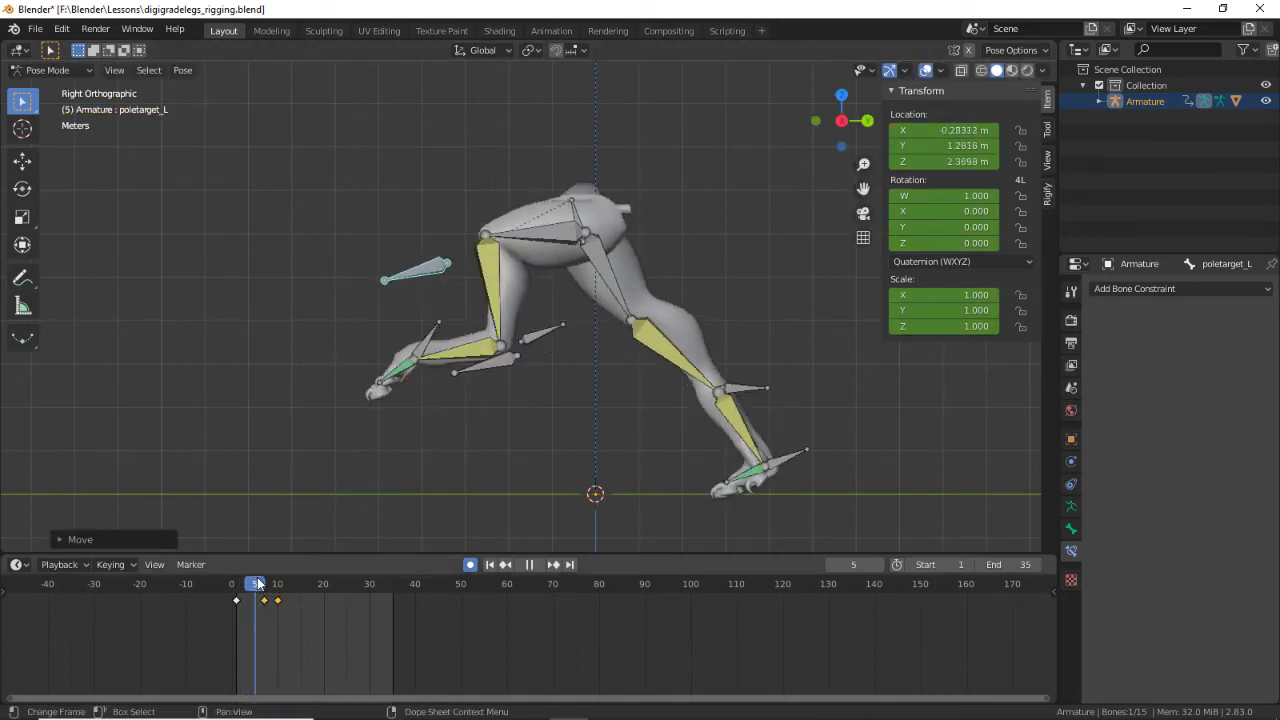
{"action": "key", "text": "space"}
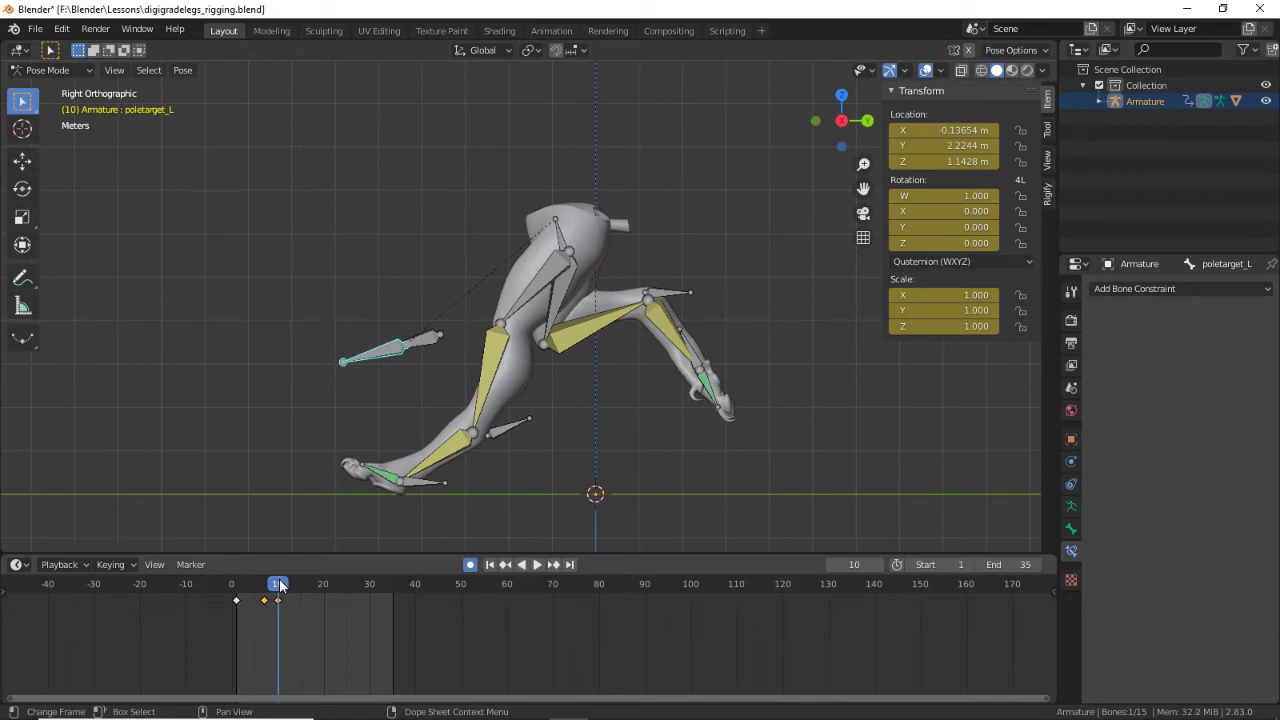
{"action": "key", "text": "Right"}
{"action": "key", "text": "Right"}
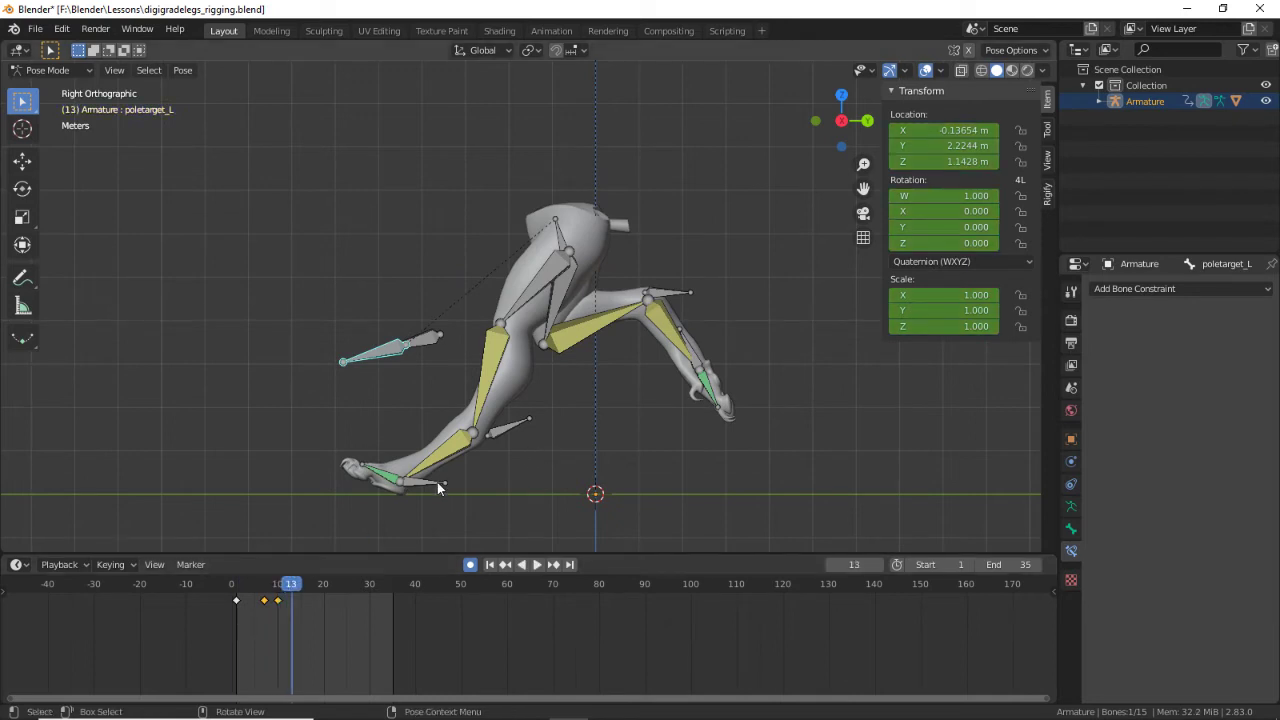
Step: At frame 13, move the left heel control forward and rotate the left foot control
{"action": "left_click", "coordinate": [515, 427]}
{"action": "key", "text": "g"}
{"action": "key", "text": "Escape"}
{"action": "key", "text": "g"}
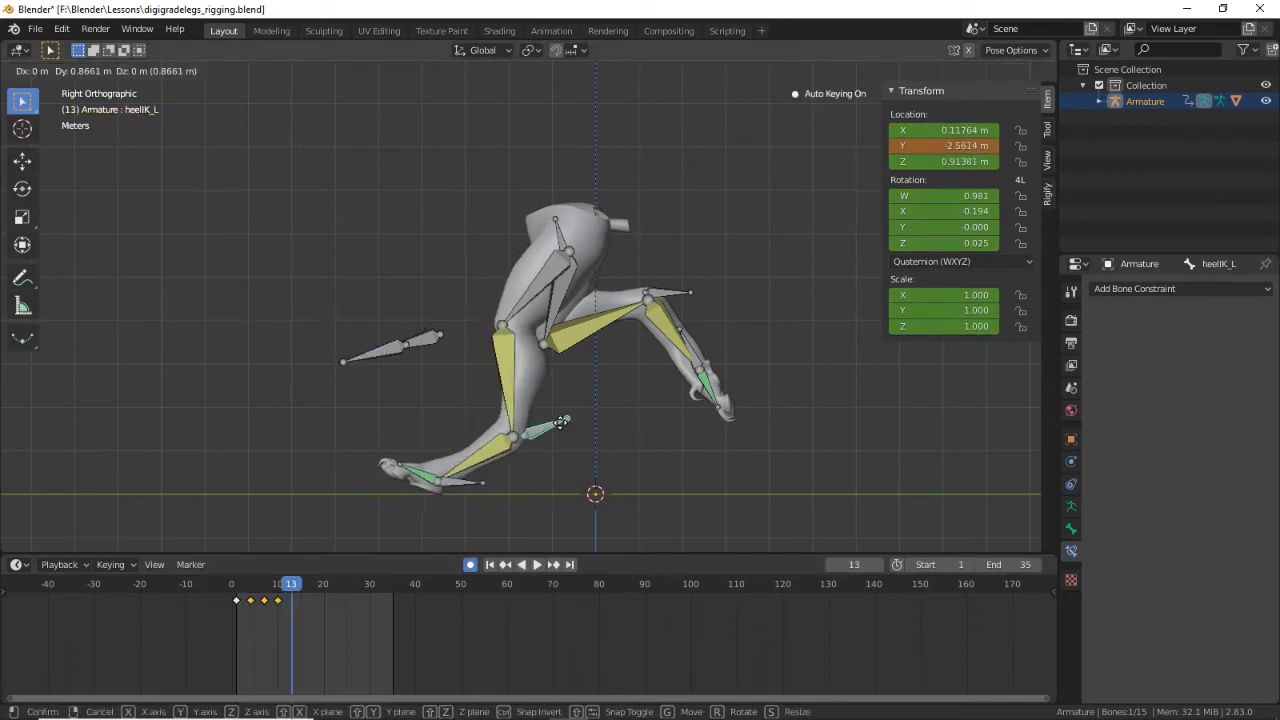
{"action": "left_click", "coordinate": [623, 430]}
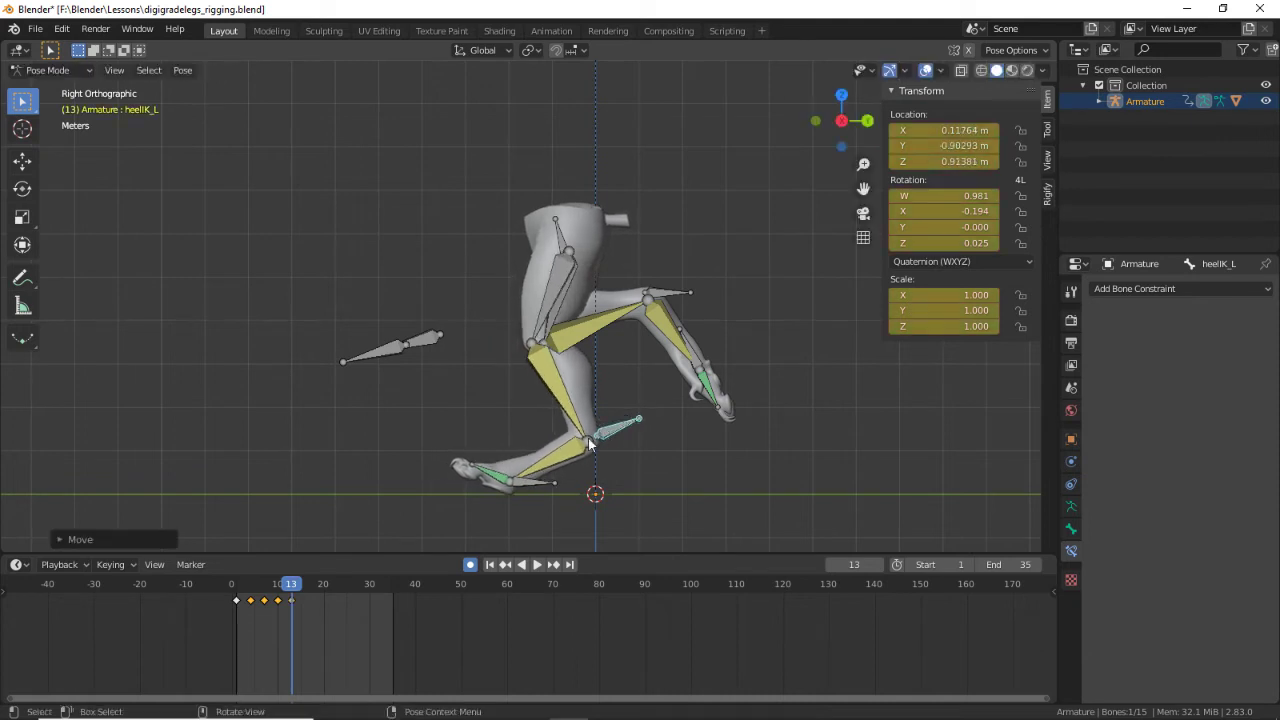
{"action": "left_click", "coordinate": [521, 482]}
{"action": "key", "text": "r"}
{"action": "key", "text": "Escape"}
{"action": "key", "text": "r"}
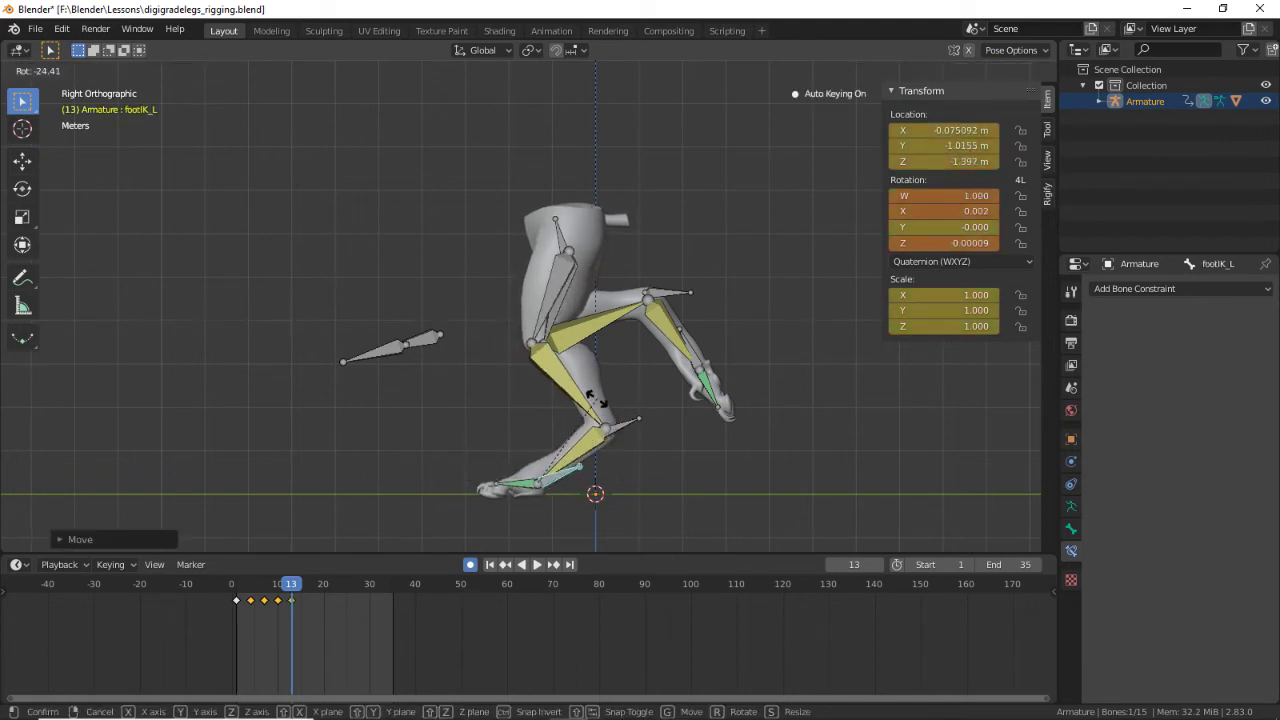
{"action": "left_click", "coordinate": [597, 397]}
Step: Rotate the left heel control to flatten the foot, then lower the left foot control
{"action": "left_click", "coordinate": [615, 425]}
{"action": "key", "text": "g"}
{"action": "key", "text": "Escape"}
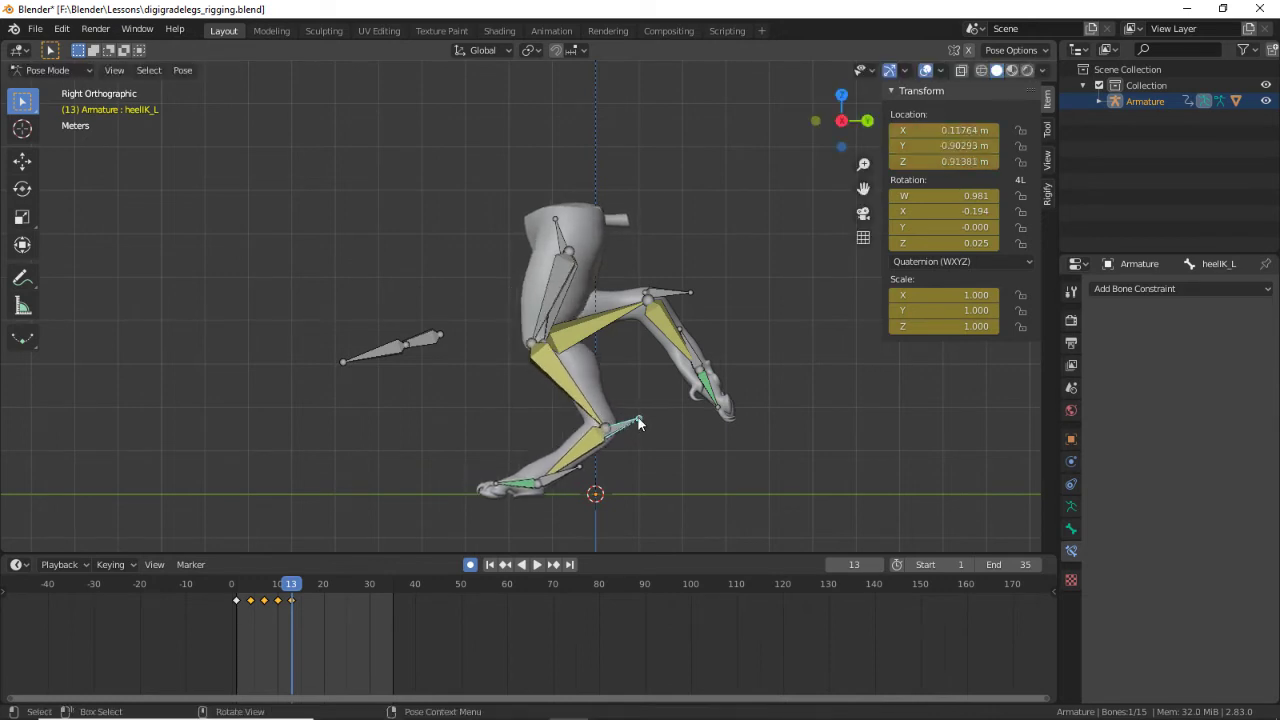
{"action": "key", "text": "r"}
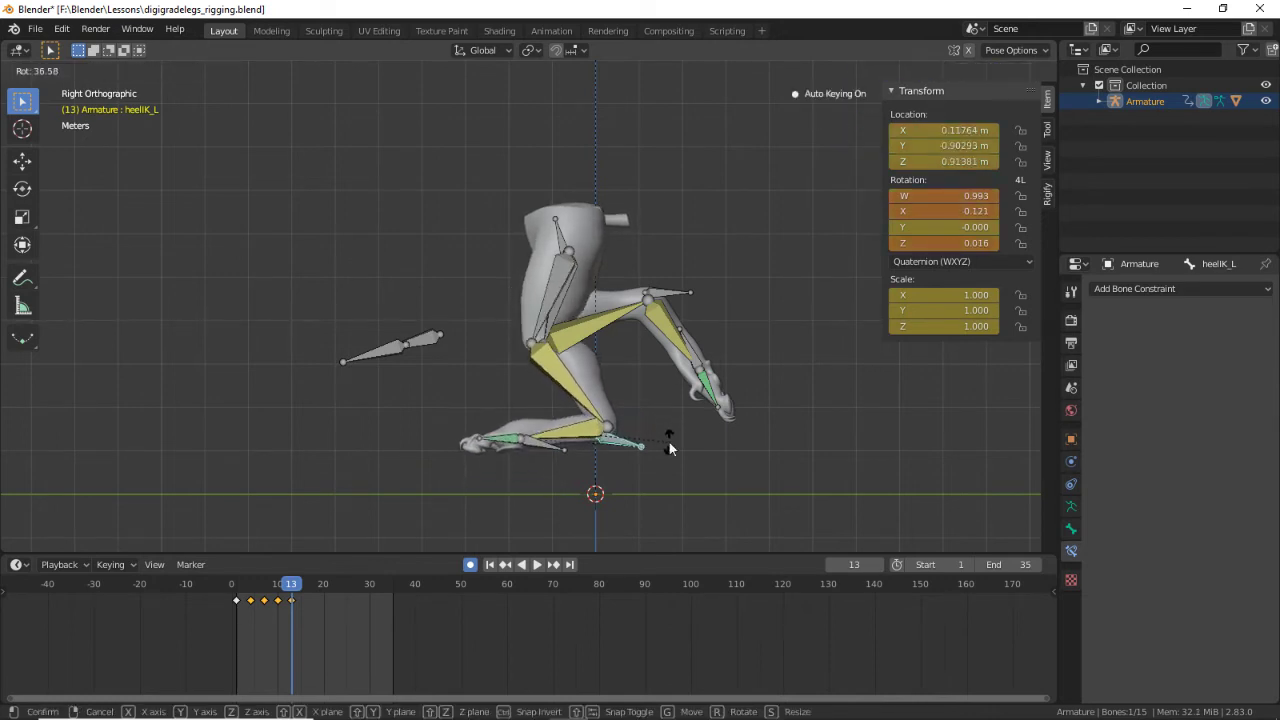
{"action": "key", "text": "Escape"}
{"action": "key", "text": "r"}
{"action": "left_click", "coordinate": [688, 437]}
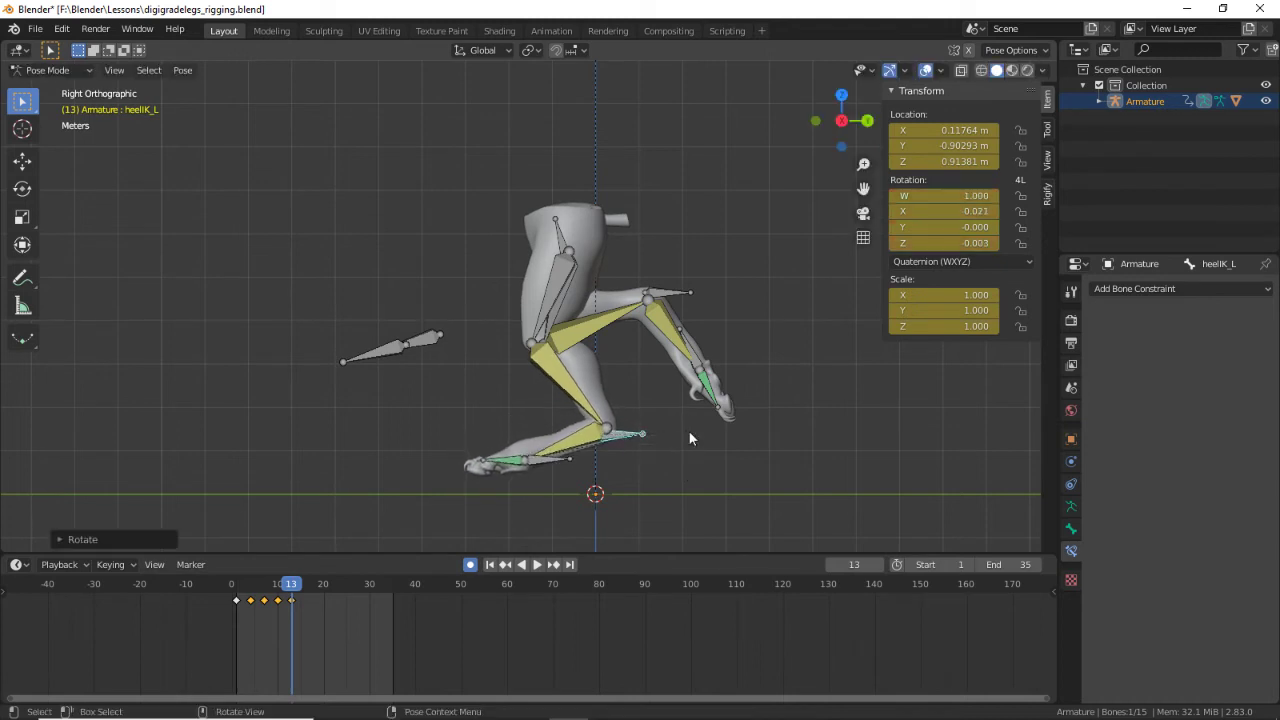
{"action": "key", "text": "g"}
{"action": "key", "text": "Escape"}
{"action": "left_click", "coordinate": [557, 440]}
{"action": "key", "text": "g"}
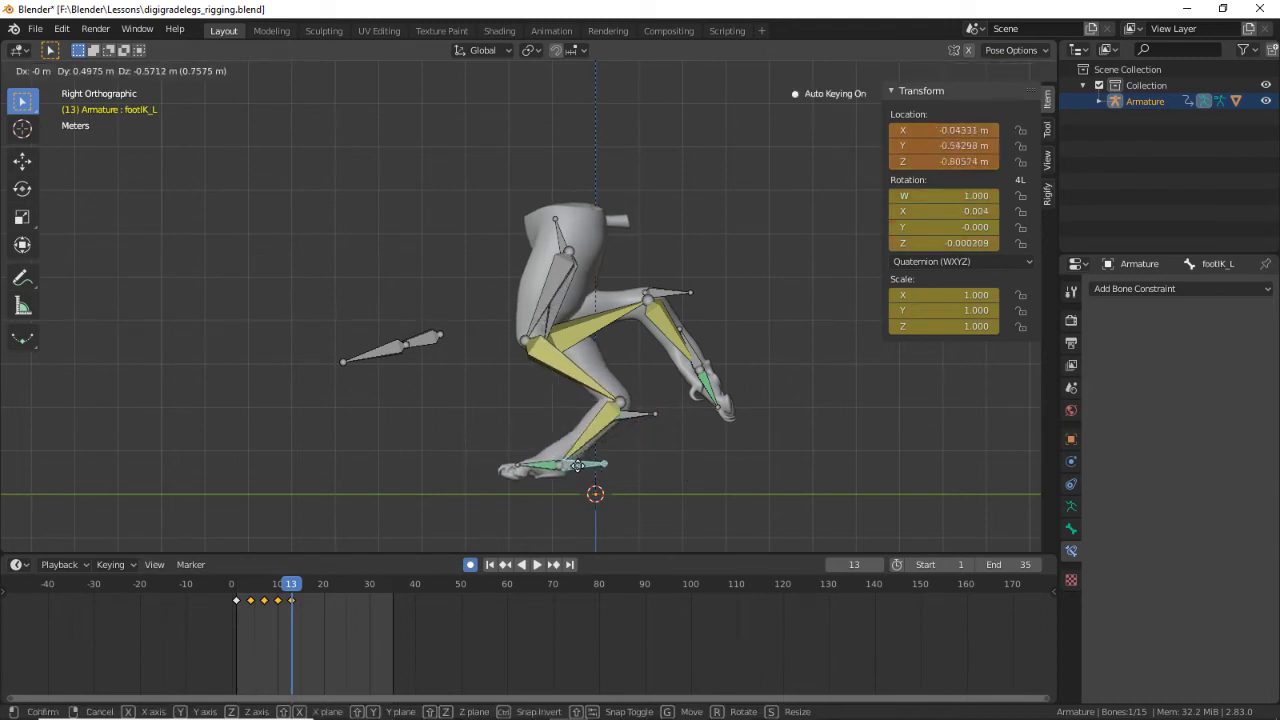
{"action": "left_click", "coordinate": [595, 483]}
Step: Reposition the left heel, put the left foot on the ground, and shift the left pole target
{"action": "left_click", "coordinate": [632, 416]}
{"action": "key", "text": "g"}
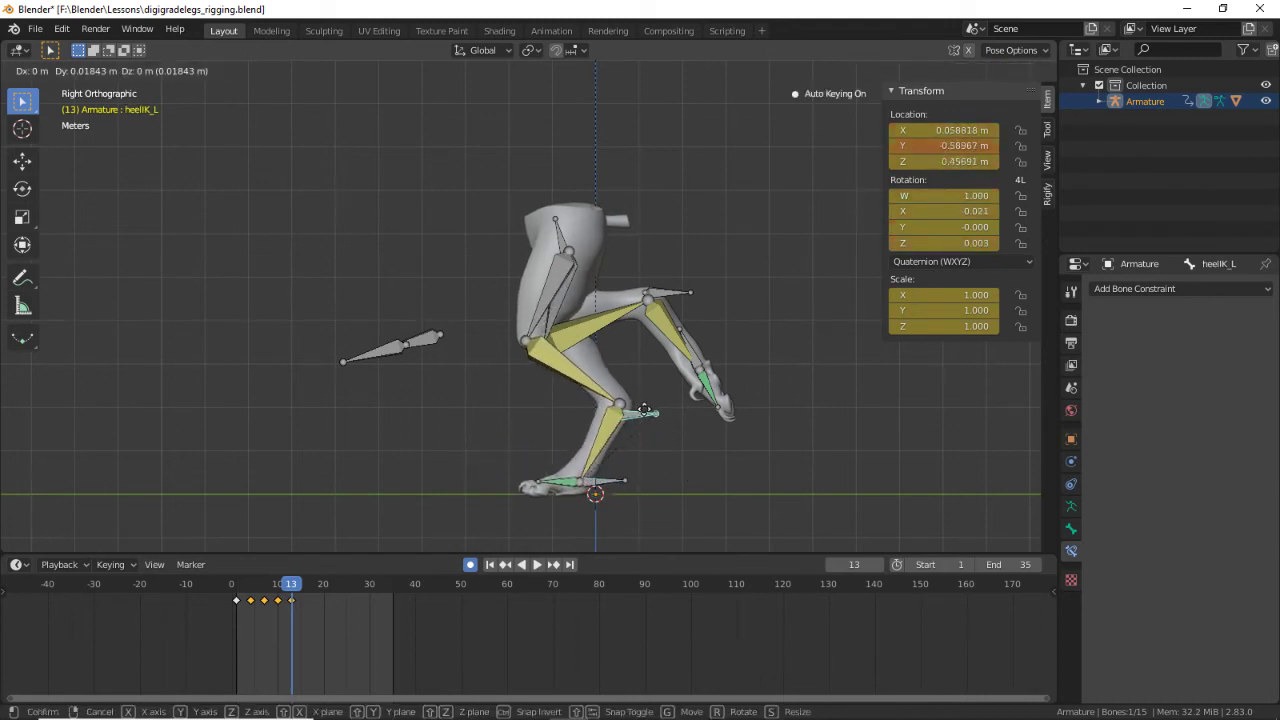
{"action": "left_click", "coordinate": [625, 402]}
{"action": "left_click", "coordinate": [590, 478]}
{"action": "key", "text": "g"}
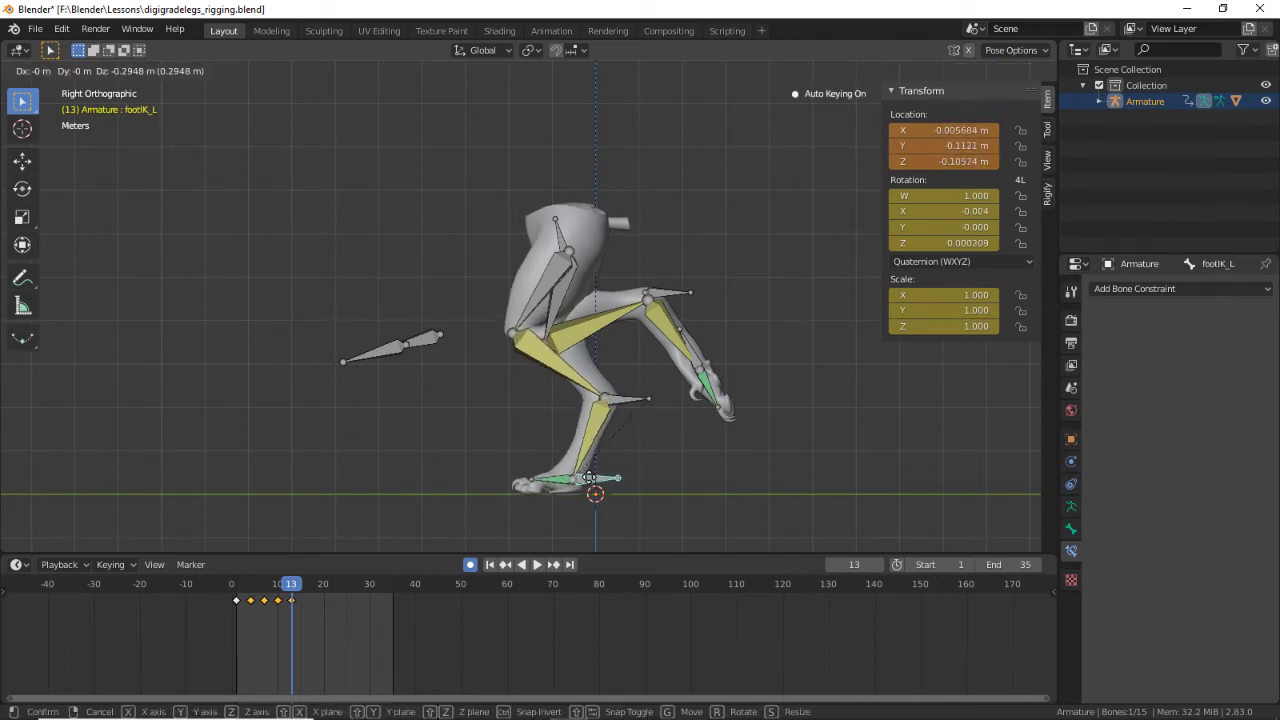
{"action": "left_click", "coordinate": [577, 479]}
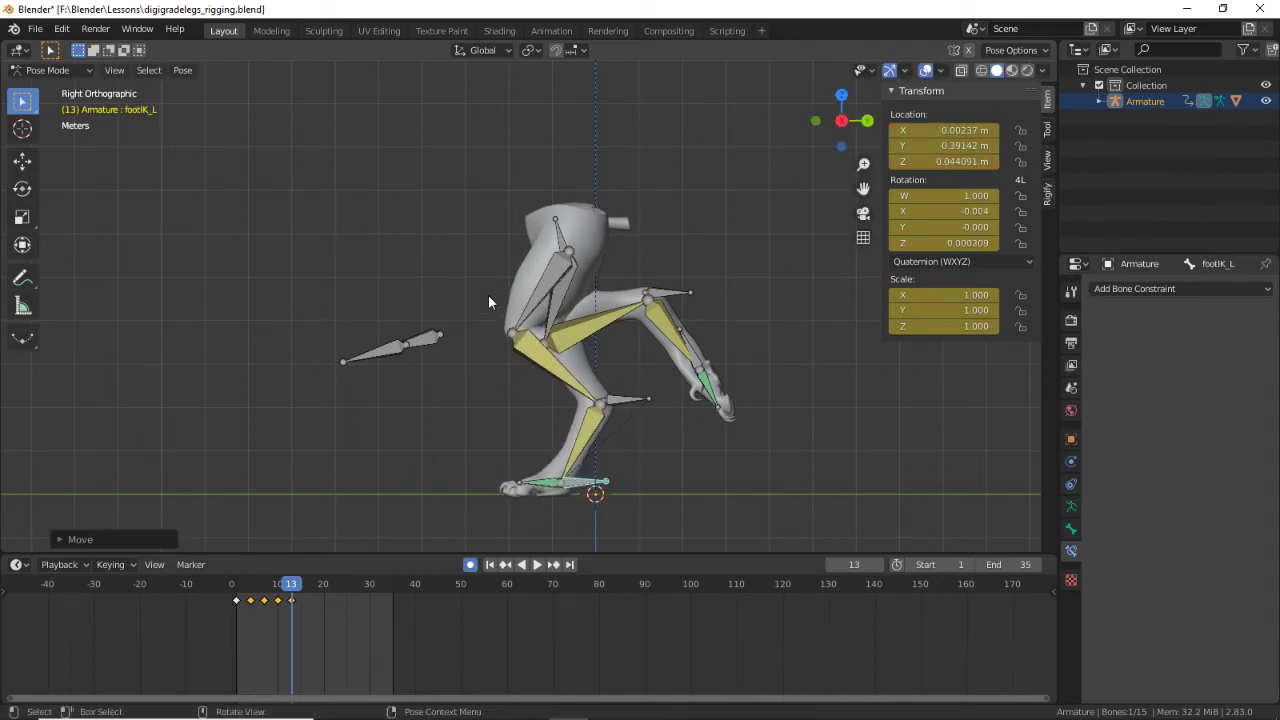
{"action": "left_click", "coordinate": [400, 357]}
{"action": "key", "text": "g"}
{"action": "left_click", "coordinate": [408, 370]}
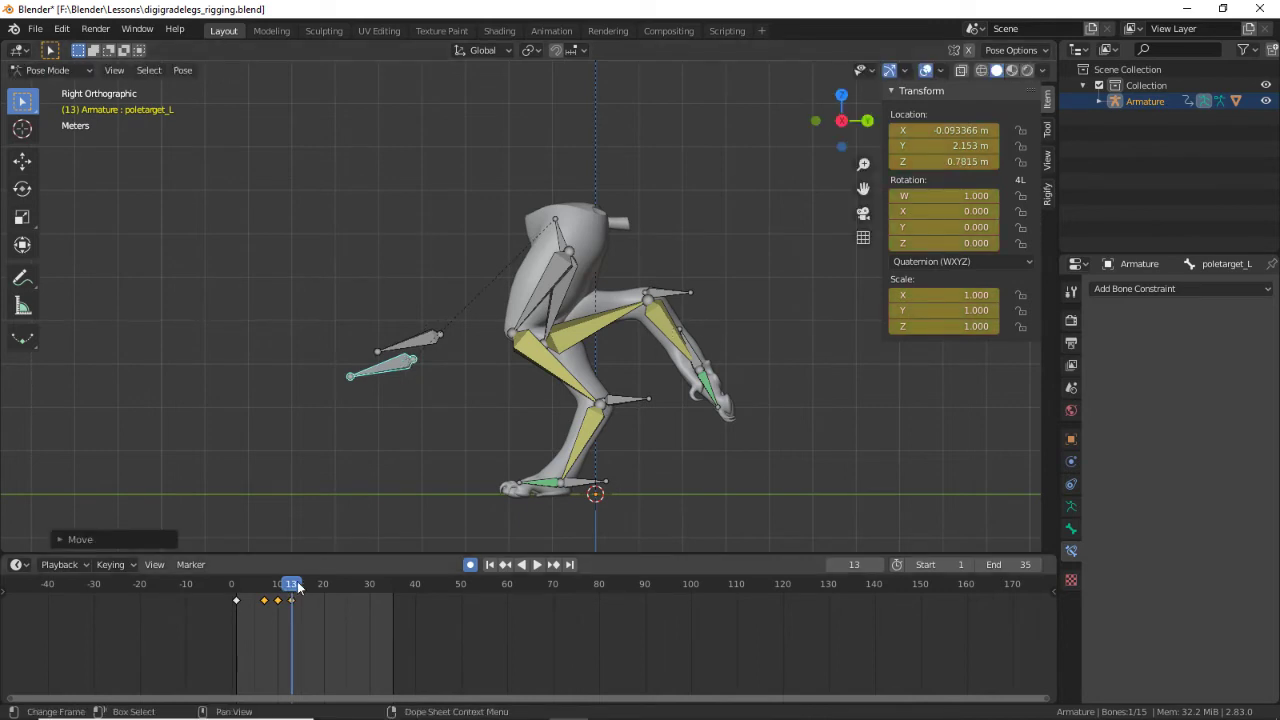
{"action": "mouse_move", "coordinate": [297, 586]}
{"action": "left_mouse_down"}
{"action": "mouse_move", "coordinate": [277, 586]}
{"action": "mouse_move", "coordinate": [295, 586]}
{"action": "left_mouse_up"}
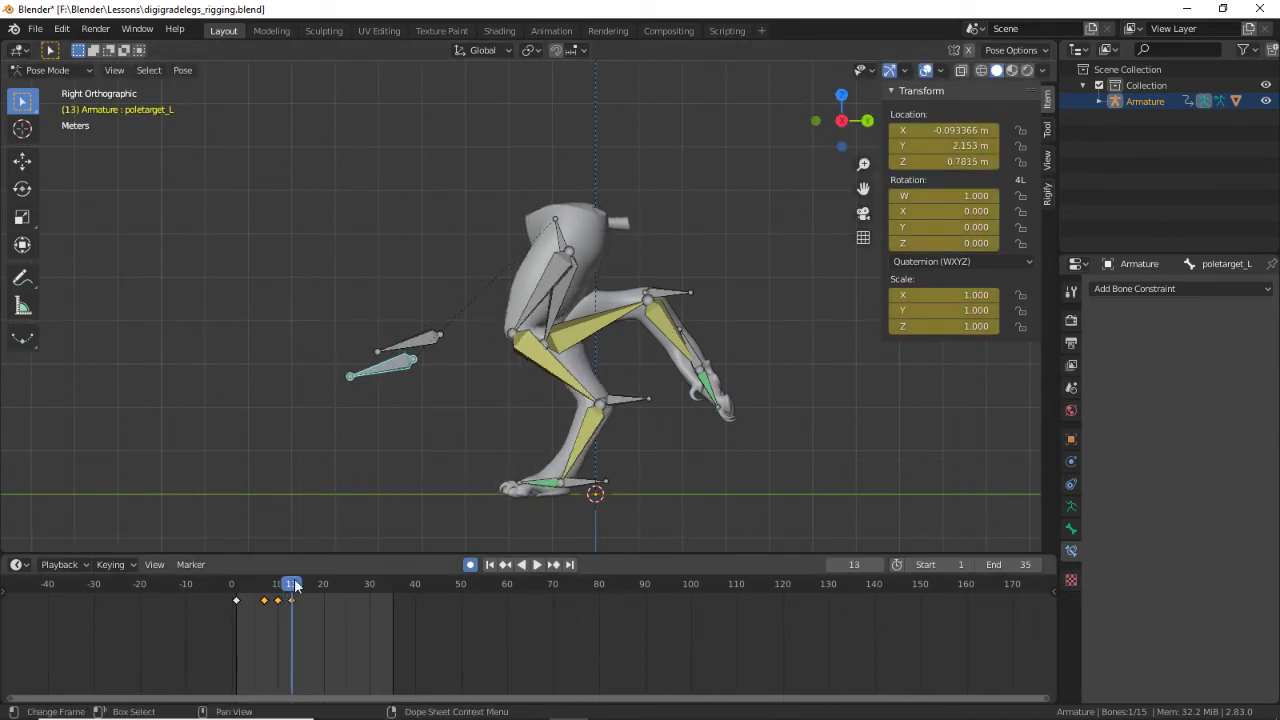
Step: Lower the hips, adjust the left heel, and play back to compare frames 10 and 13
{"action": "left_click", "coordinate": [563, 233]}
{"action": "key", "text": "g"}
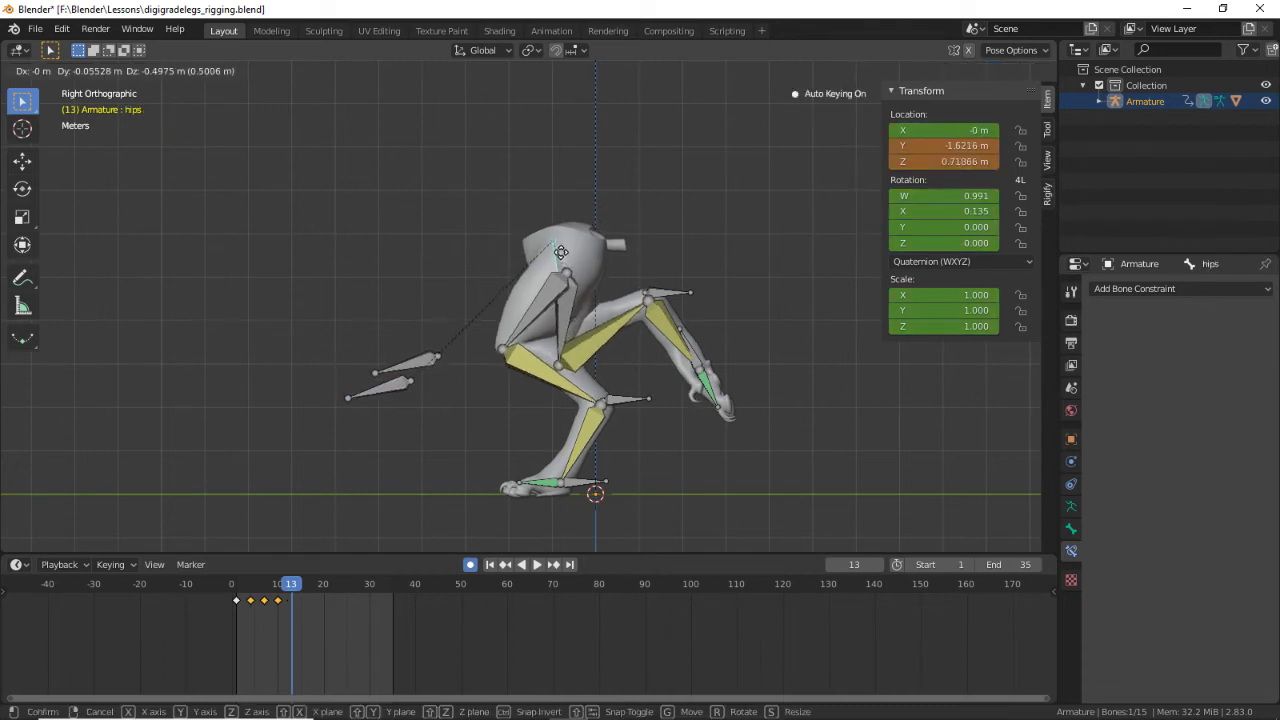
{"action": "left_click", "coordinate": [586, 369]}
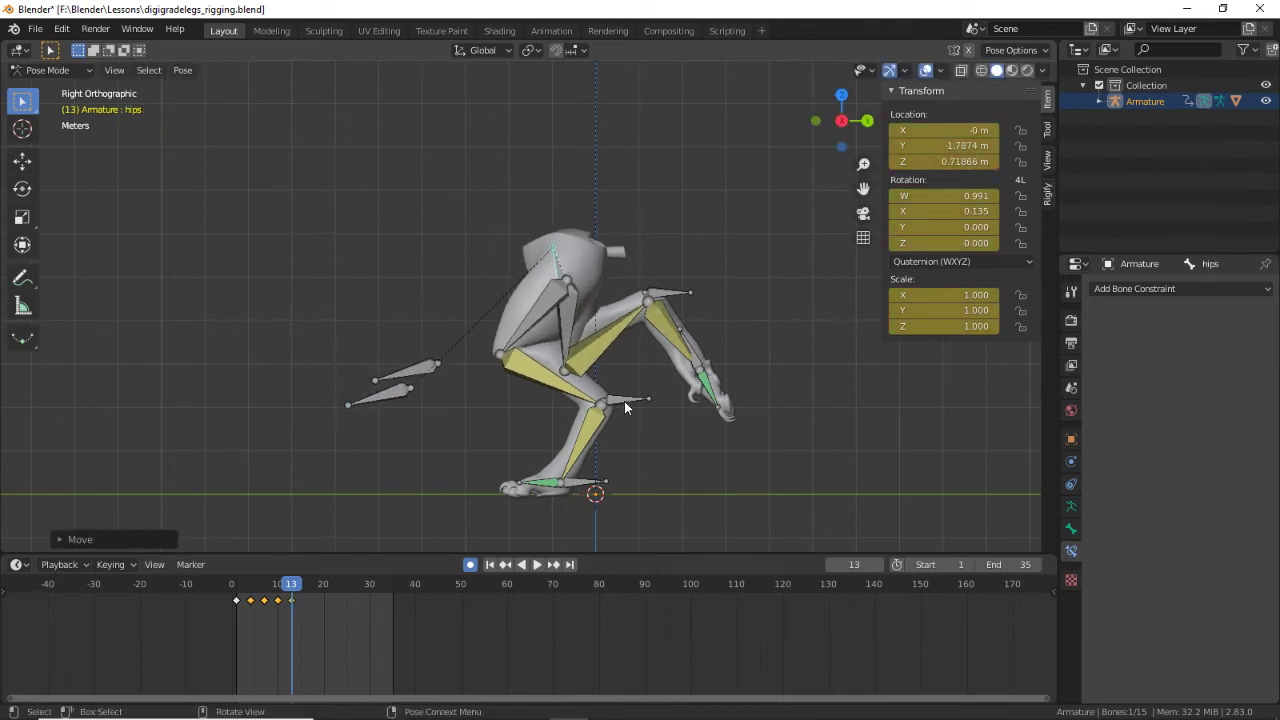
{"action": "left_click", "coordinate": [624, 401]}
{"action": "key", "text": "g"}
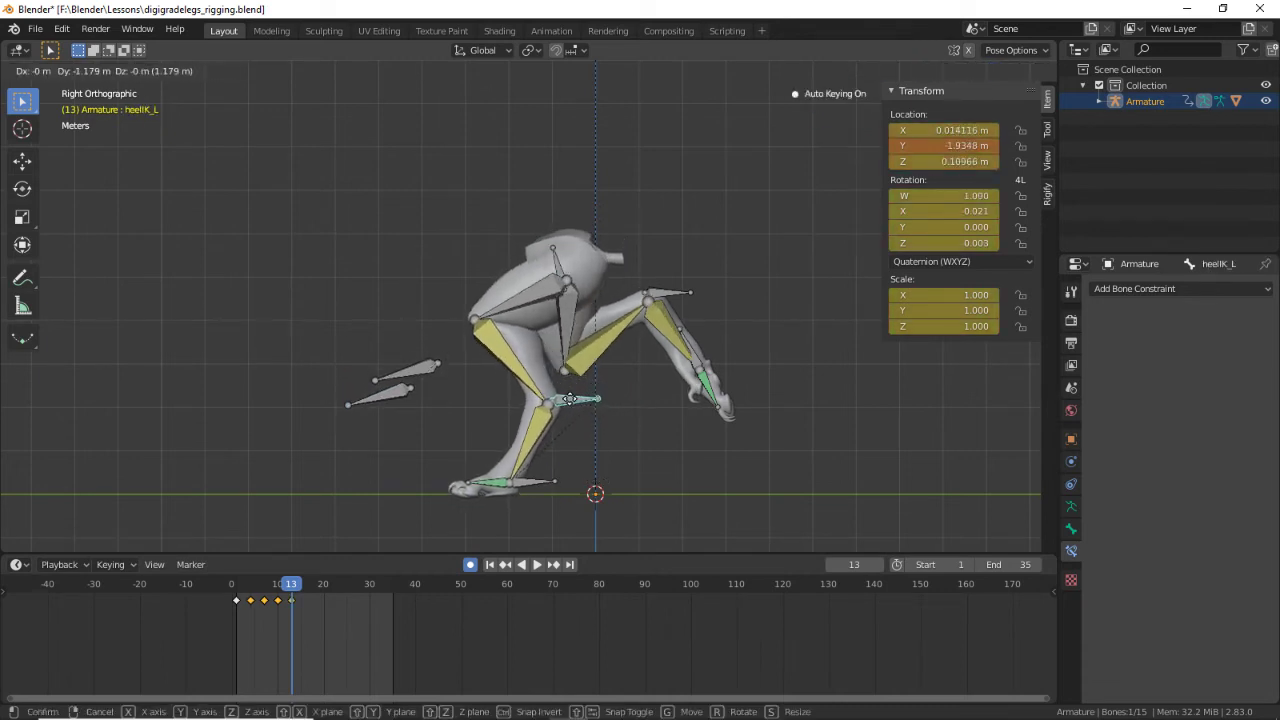
{"action": "left_click", "coordinate": [569, 398]}
{"action": "key", "text": "space"}
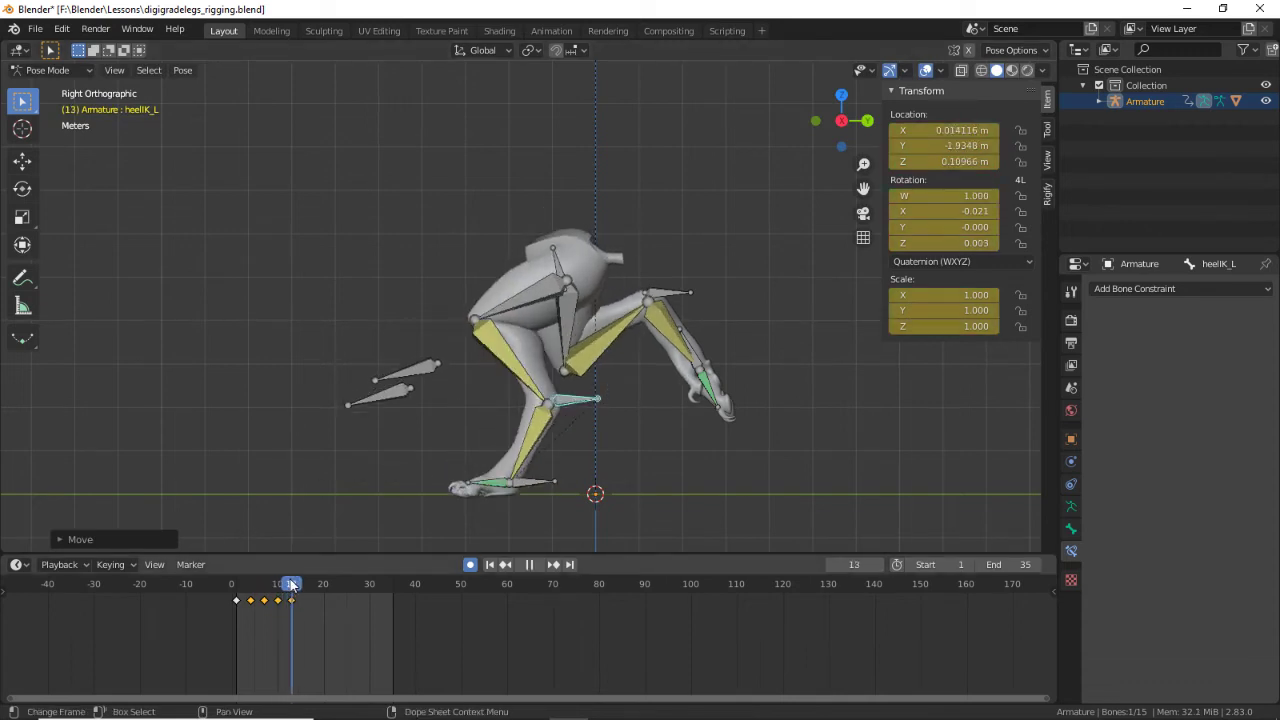
{"action": "mouse_move", "coordinate": [288, 583]}
{"action": "left_mouse_down"}
{"action": "mouse_move", "coordinate": [277, 583]}
{"action": "mouse_move", "coordinate": [292, 584]}
{"action": "left_mouse_up"}
{"action": "key", "text": "space"}
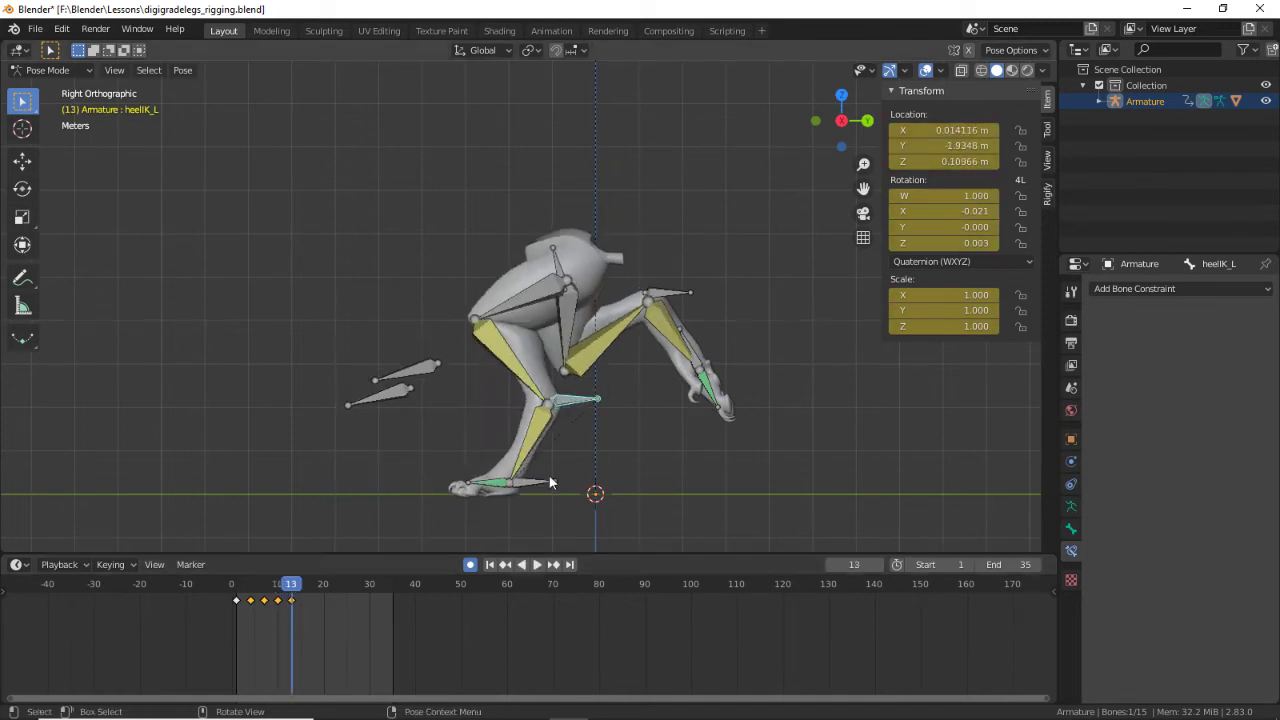
Step: Refine the left foot control's rotation and replay the motion from frame 10 to 13
{"action": "left_click", "coordinate": [535, 481]}
{"action": "key", "text": "r"}
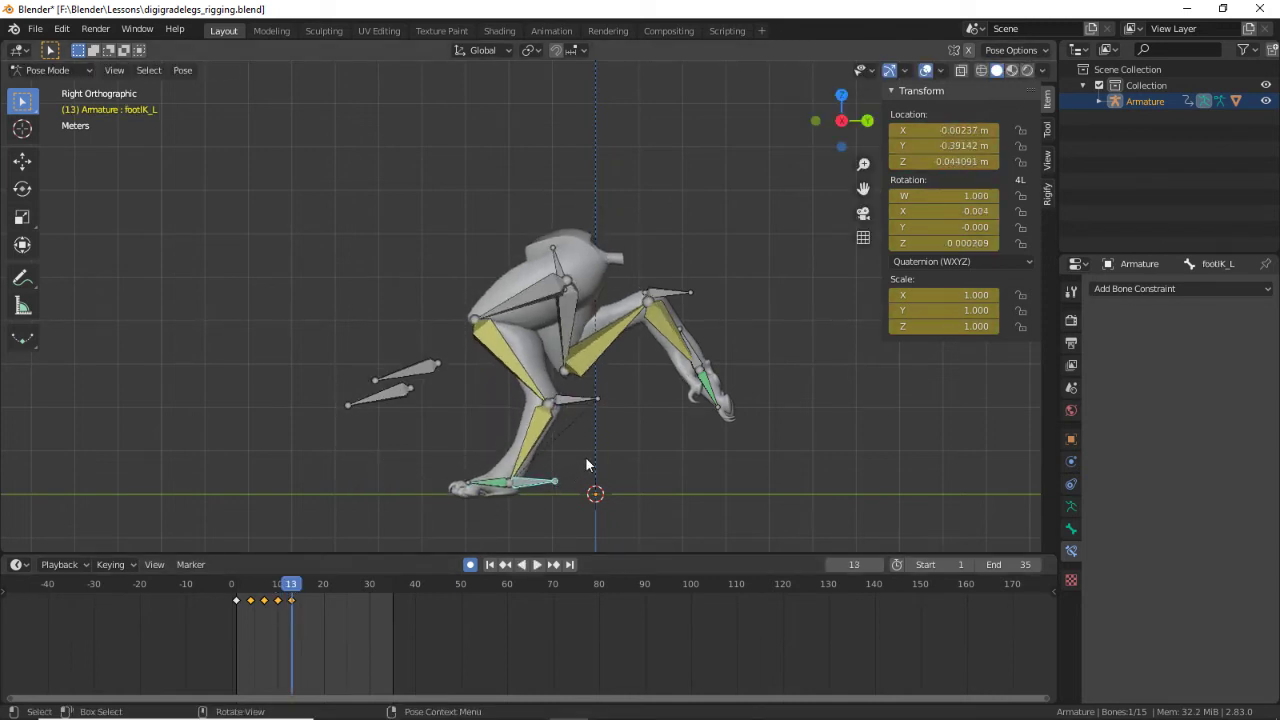
{"action": "left_click", "coordinate": [586, 440]}
{"action": "key", "text": "r"}
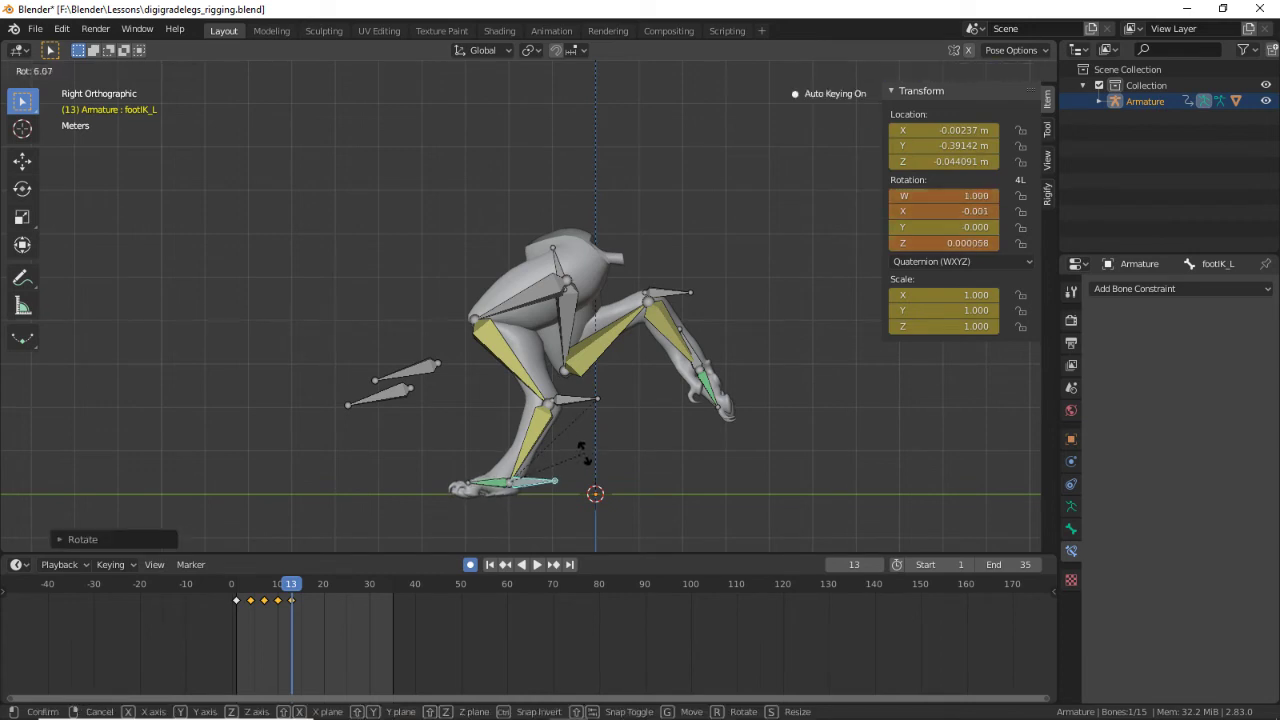
{"action": "left_click", "coordinate": [594, 354]}
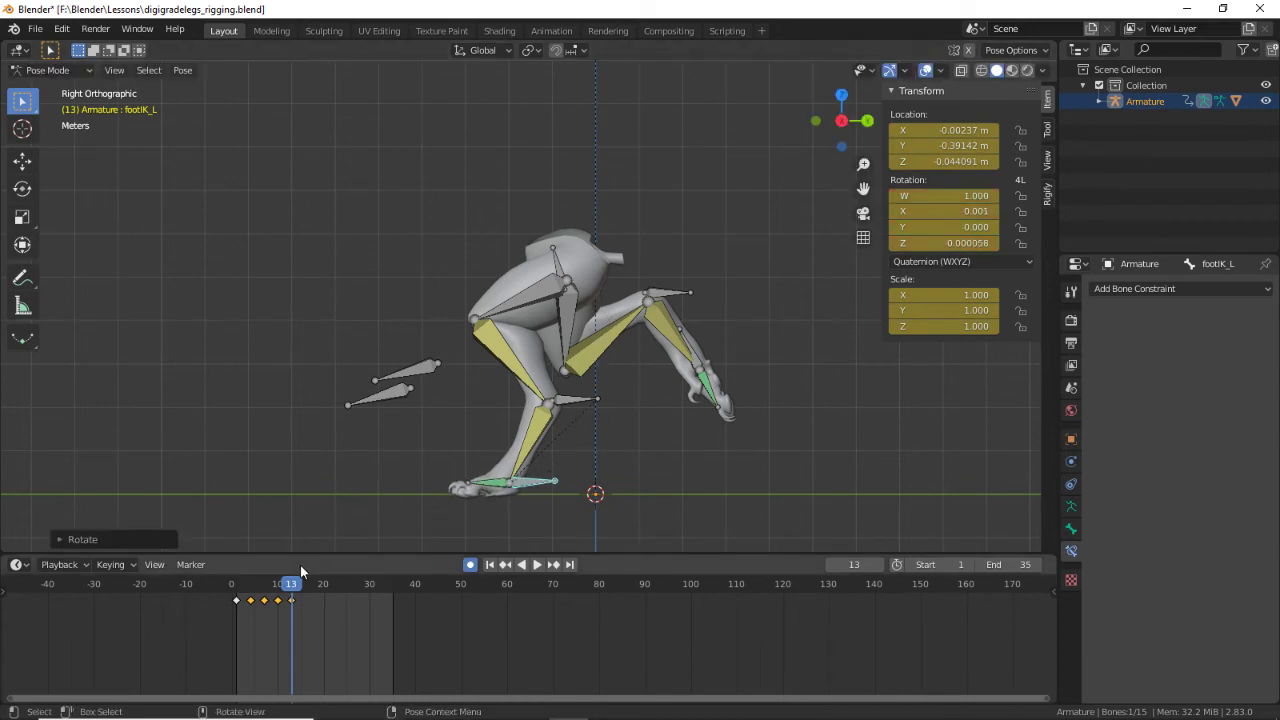
{"action": "left_click", "coordinate": [279, 590]}
{"action": "key", "text": "space"}
{"action": "left_click_drag", "start_coordinate": [279, 593], "coordinate": [291, 596]}
{"action": "key", "text": "space"}
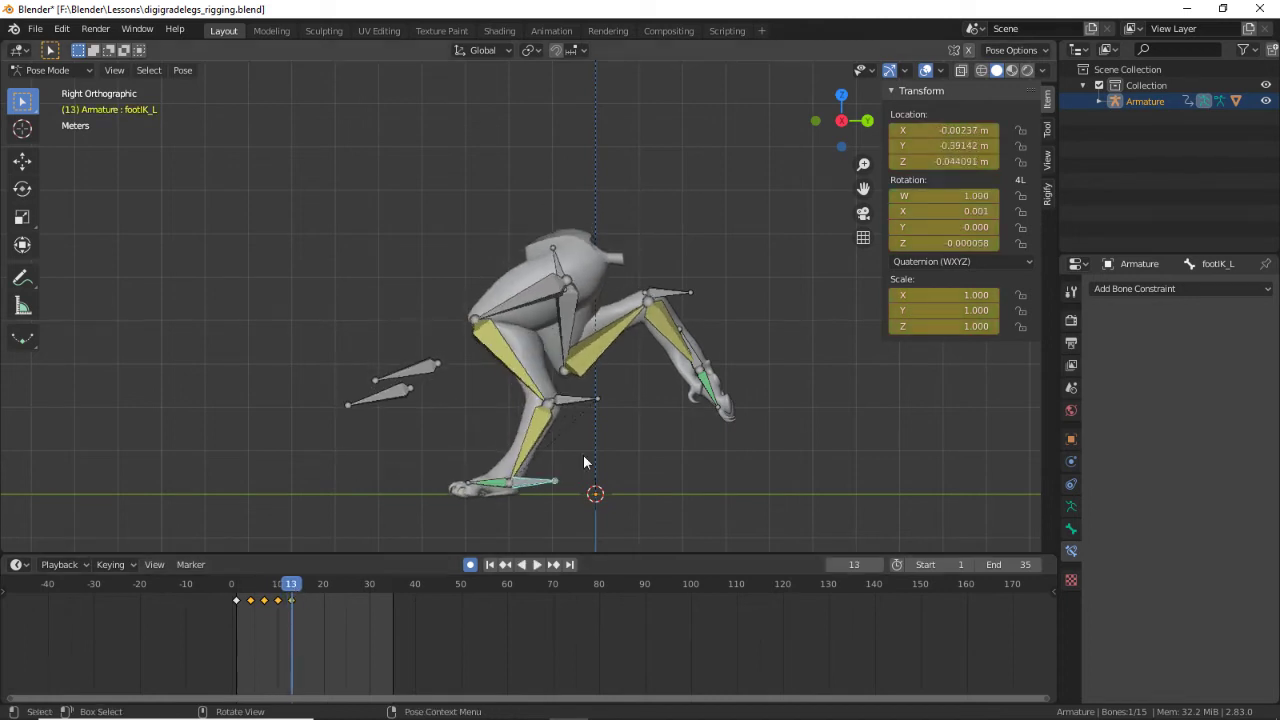
Step: Stretch the left heel further back, lower the right heel, and reposition the right foot
{"action": "left_click", "coordinate": [568, 399]}
{"action": "key", "text": "g"}
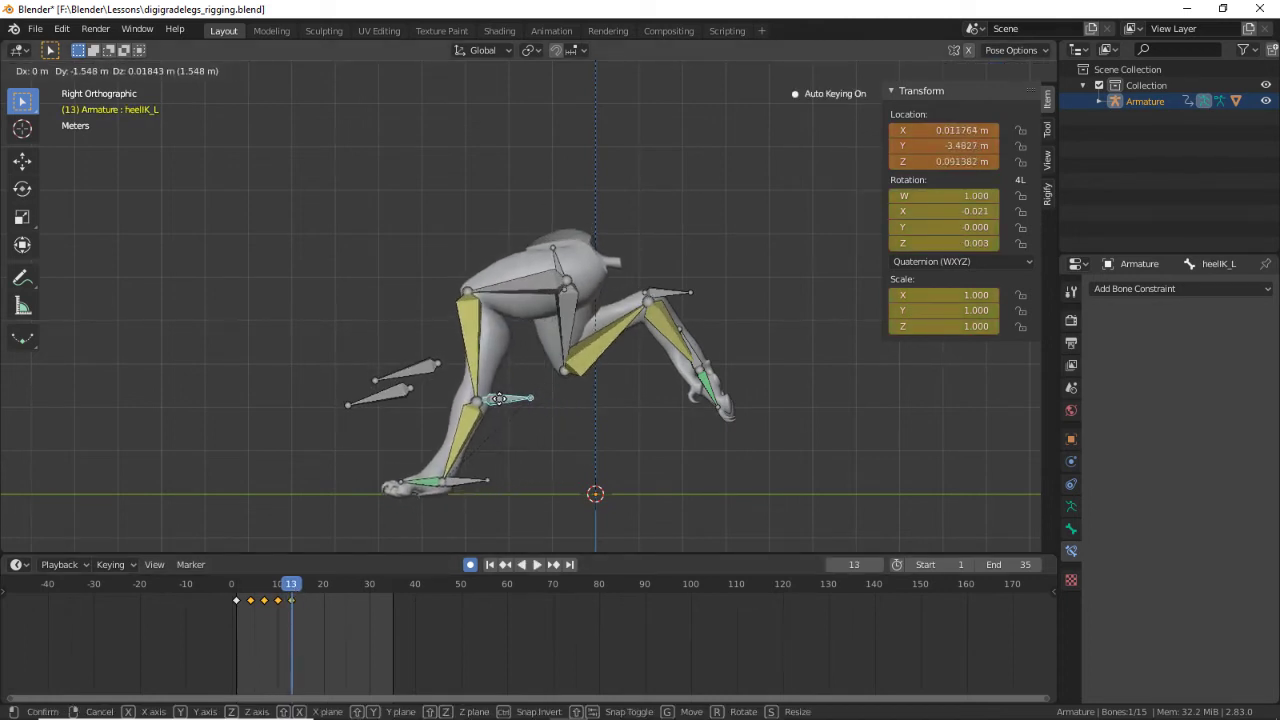
{"action": "left_click", "coordinate": [518, 397]}
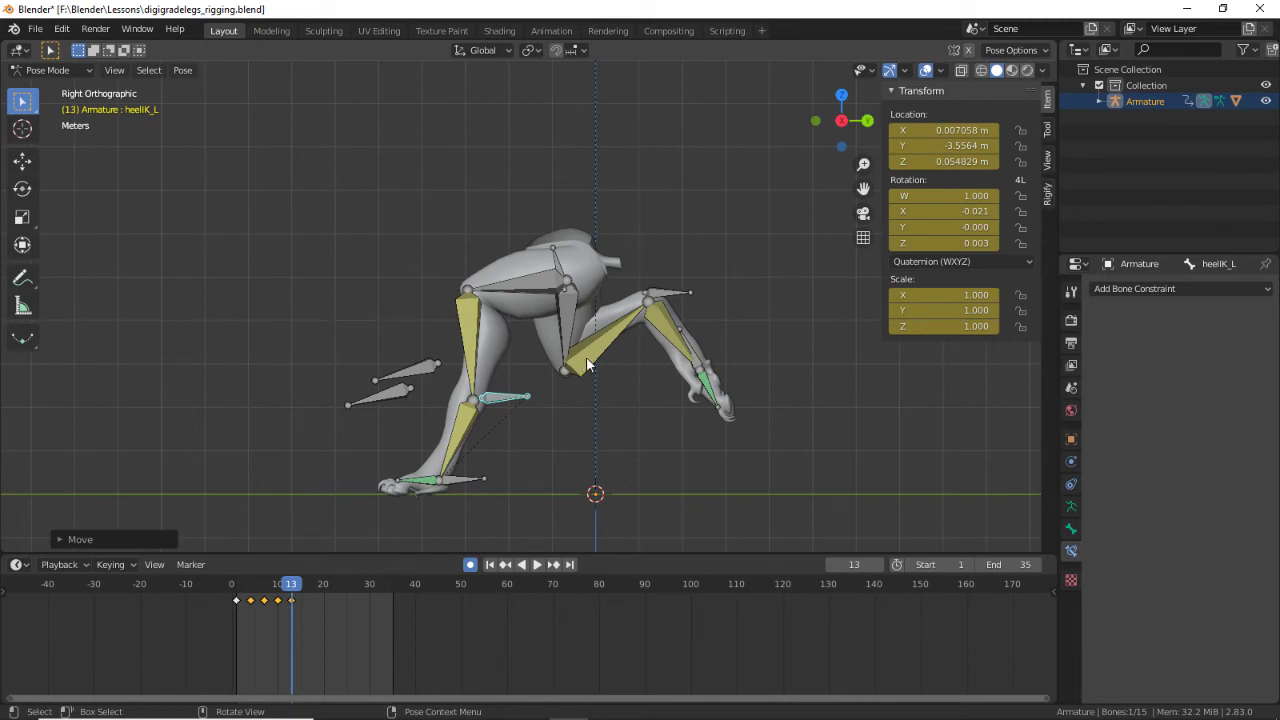
{"action": "left_click", "coordinate": [659, 298]}
{"action": "key", "text": "g"}
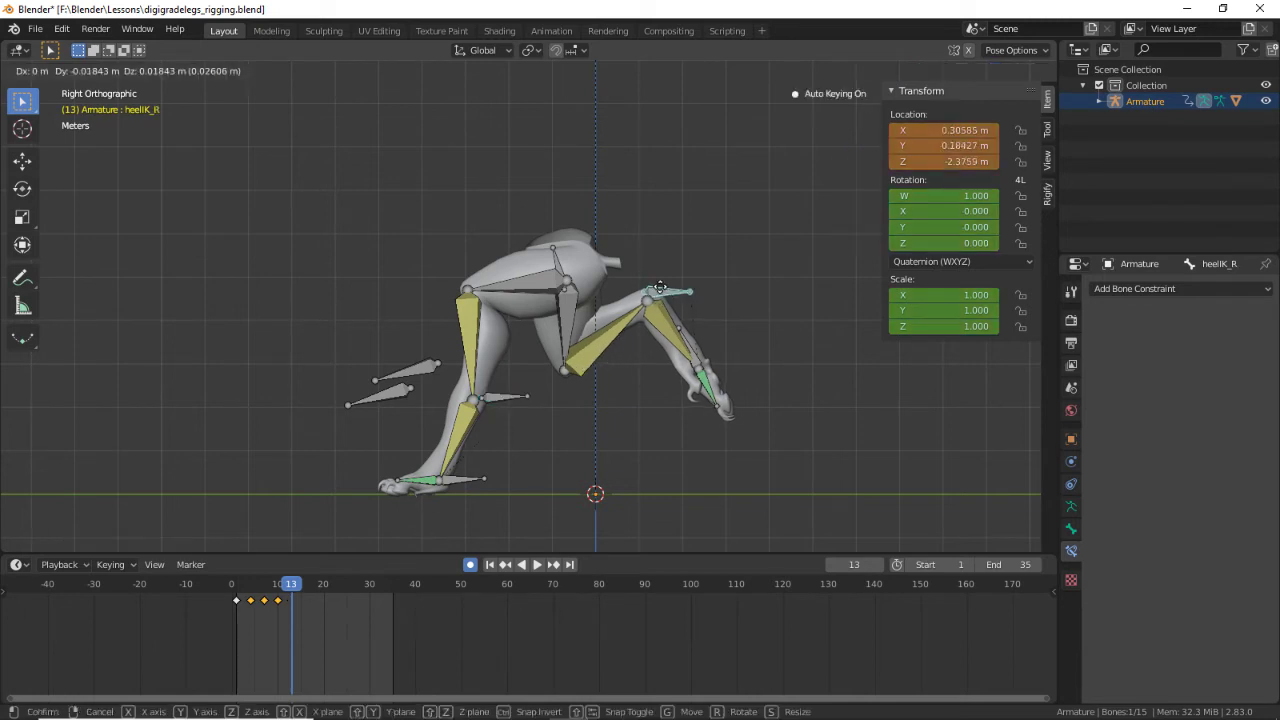
{"action": "left_click", "coordinate": [622, 372]}
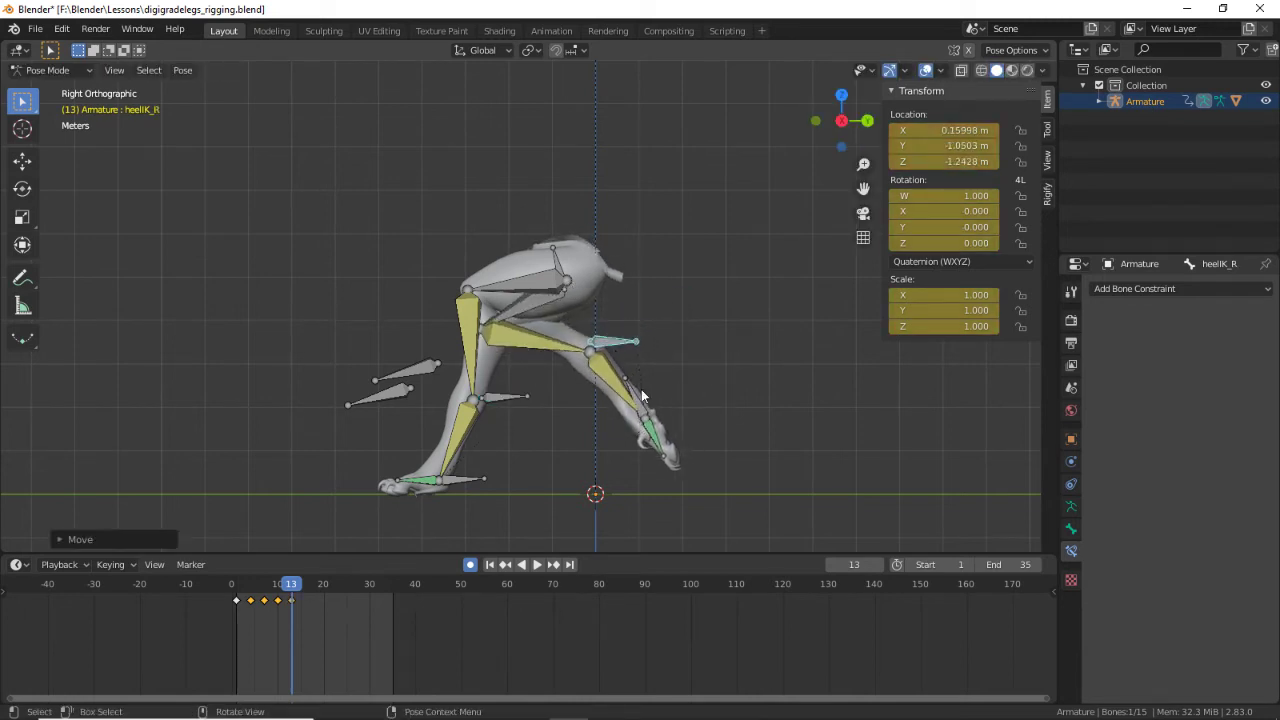
{"action": "left_click", "coordinate": [641, 396]}
{"action": "key", "text": "g"}
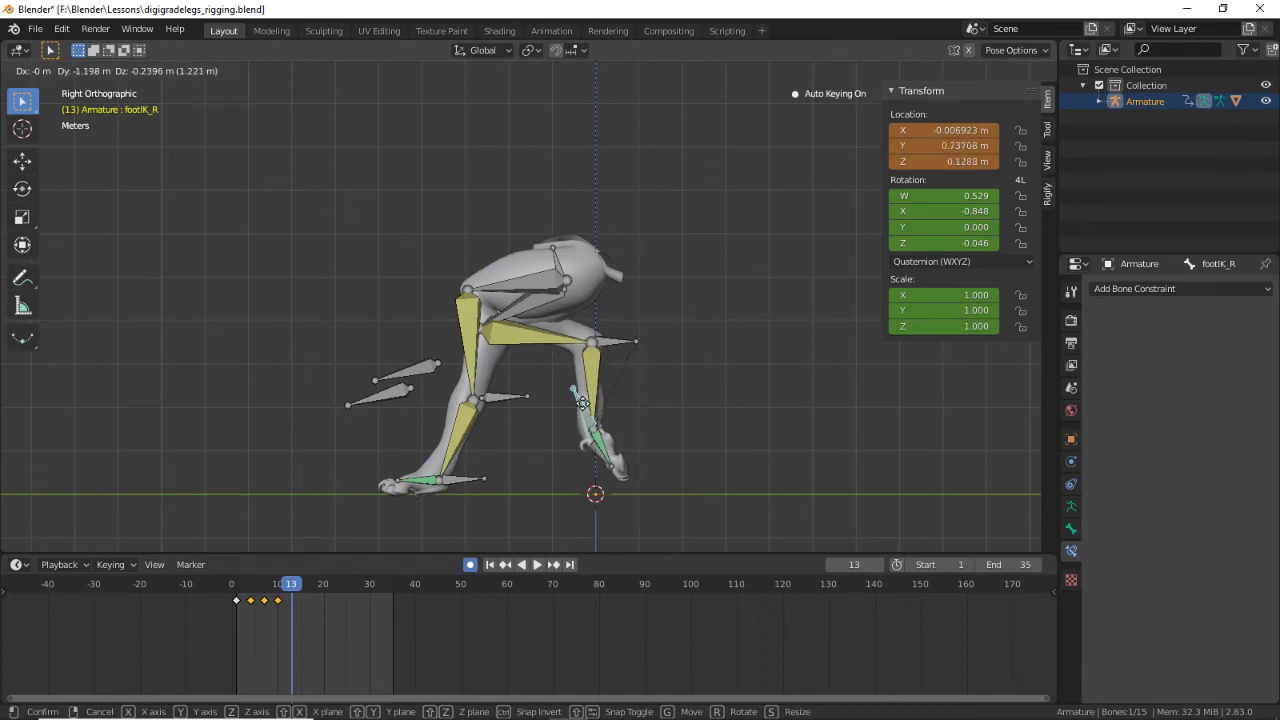
{"action": "left_click", "coordinate": [580, 407]}
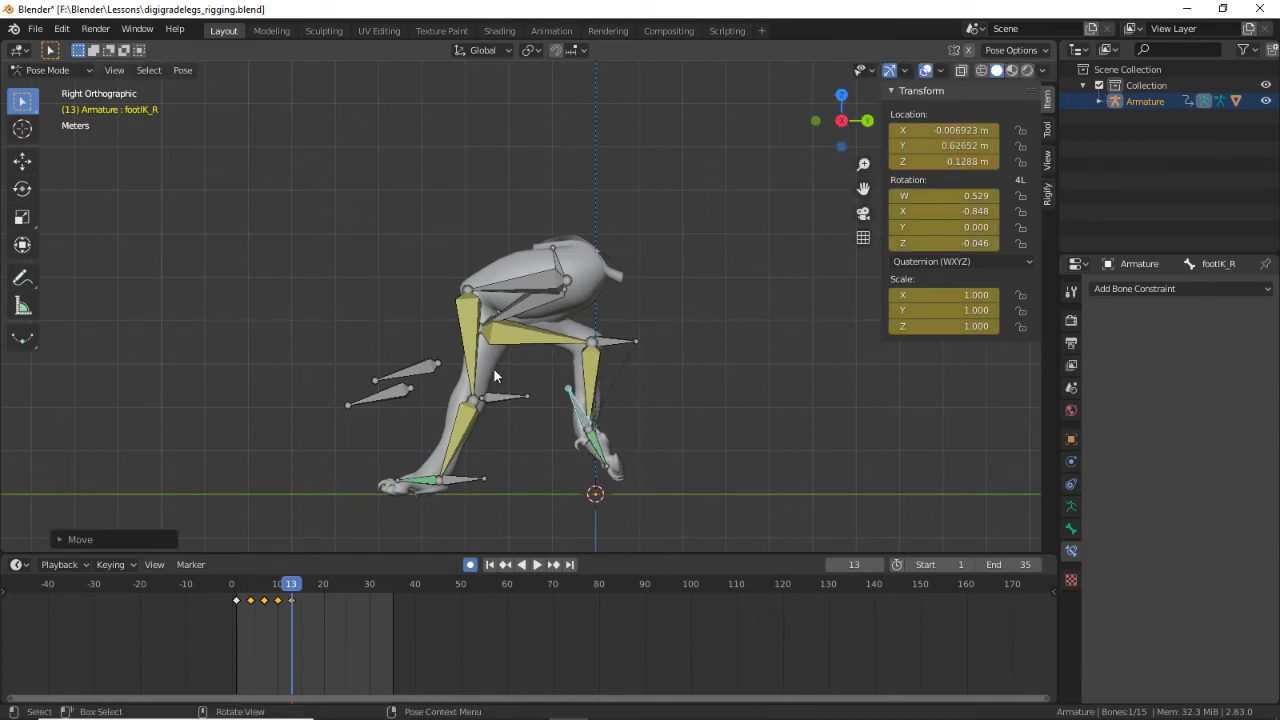
Step: Tilt the hips and raise the right knee pole target
{"action": "left_click", "coordinate": [543, 251]}
{"action": "key", "text": "r"}
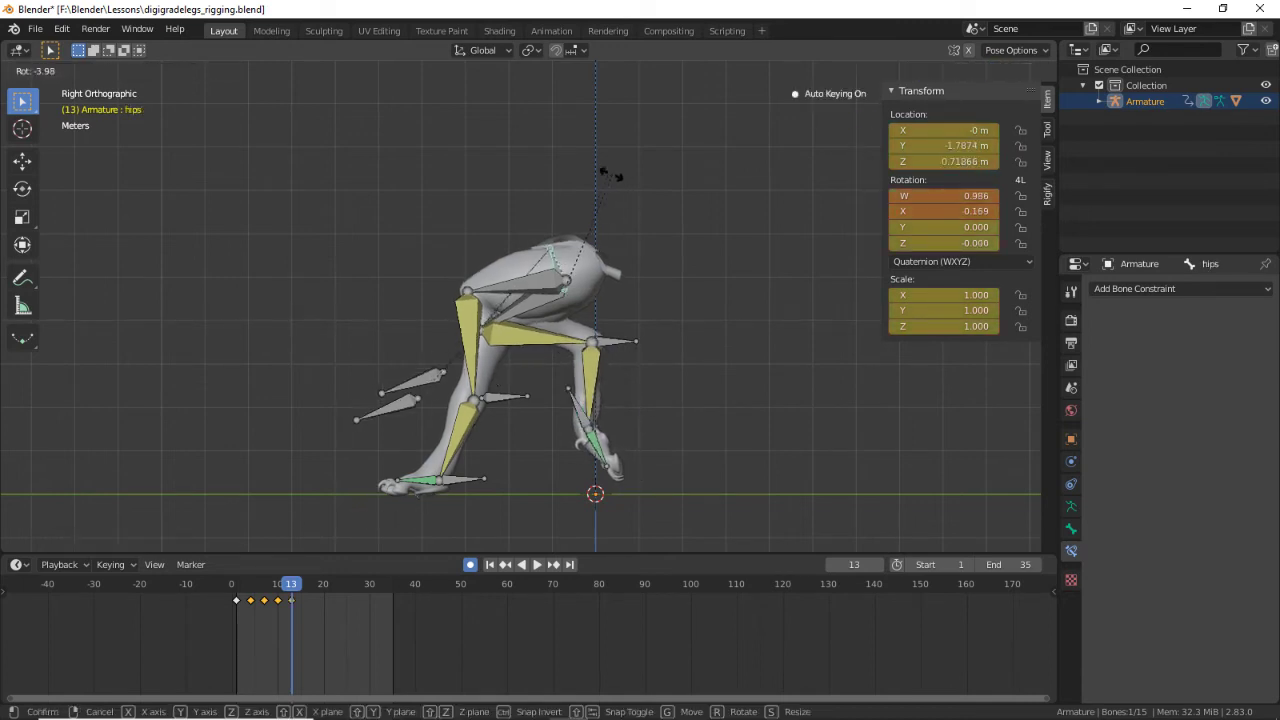
{"action": "left_click", "coordinate": [601, 168]}
{"action": "left_click", "coordinate": [425, 391]}
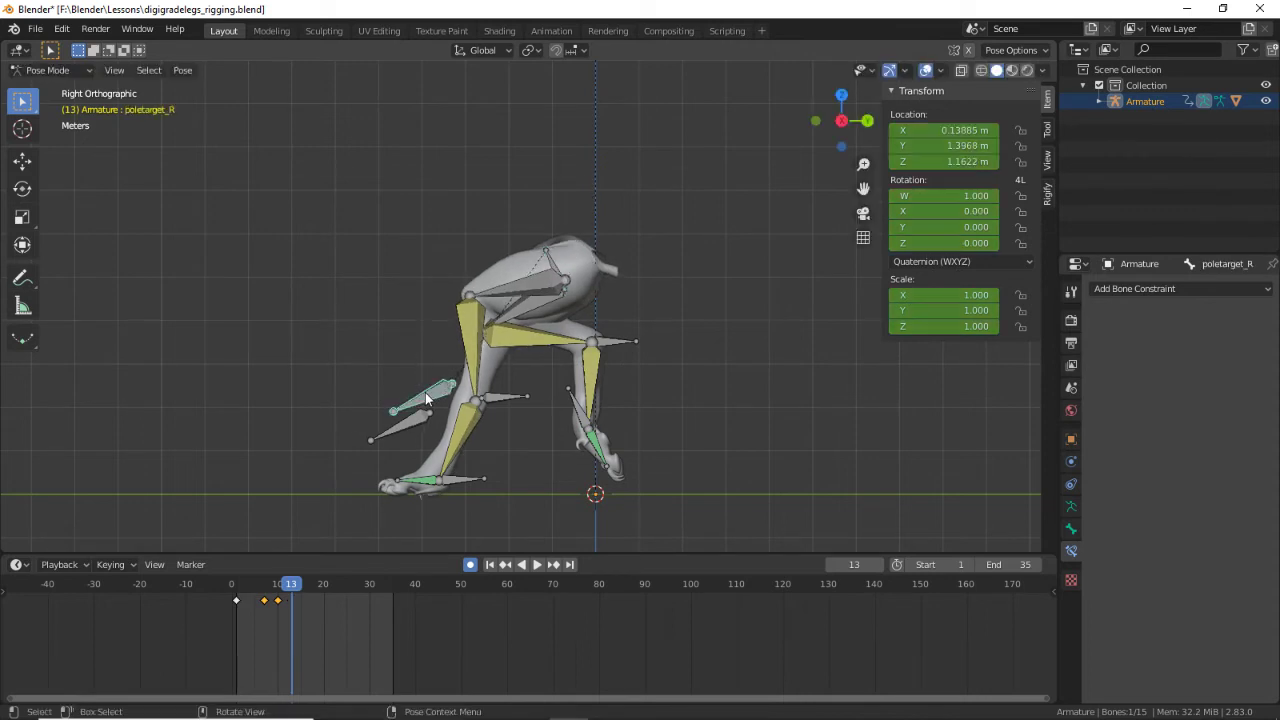
{"action": "key", "text": "r"}
{"action": "key", "text": "Escape"}
{"action": "key", "text": "g"}
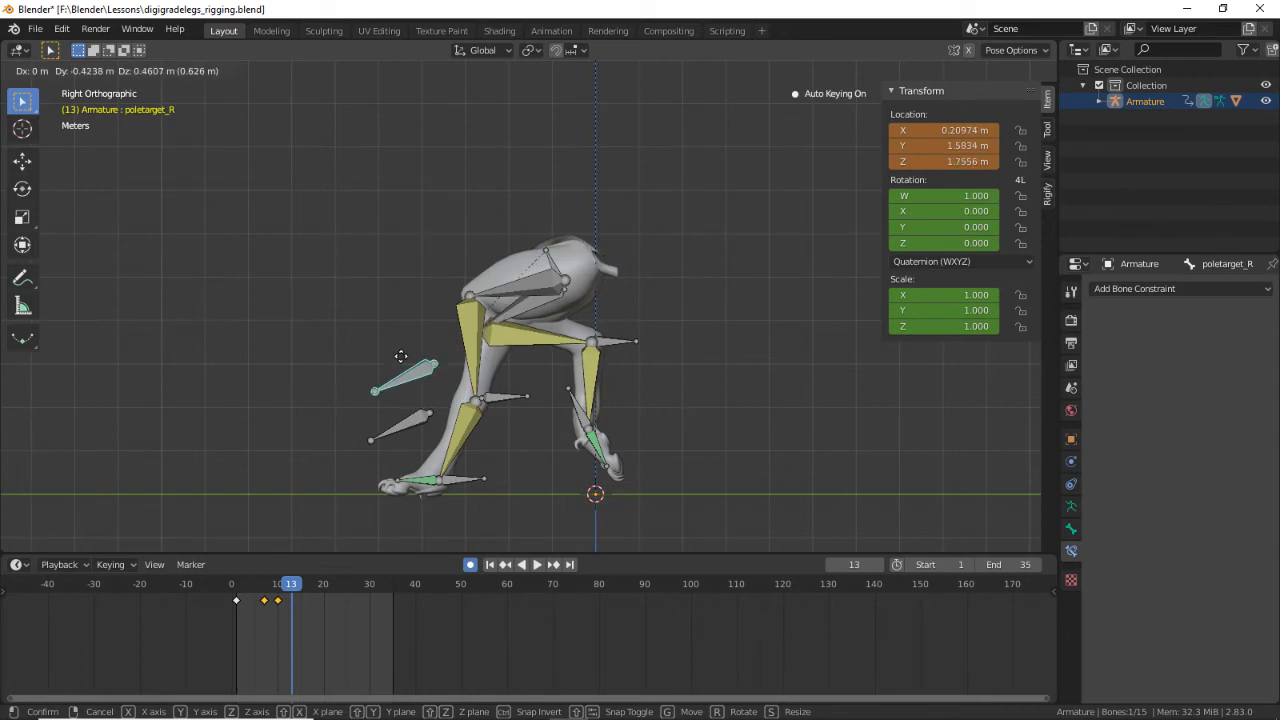
{"action": "left_click", "coordinate": [380, 370]}
Step: Raise the left knee pole target and preview the motion between frames 6 and 11
{"action": "left_click", "coordinate": [402, 426]}
{"action": "key", "text": "g"}
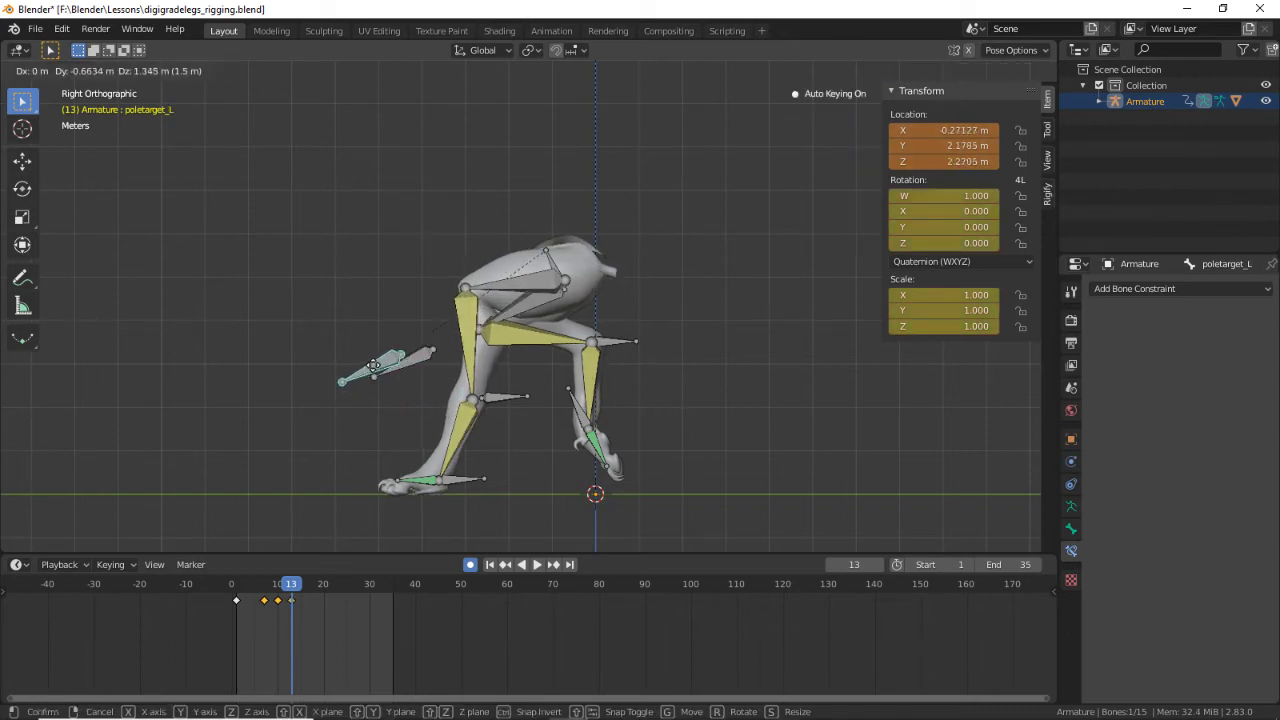
{"action": "left_click", "coordinate": [372, 364]}
{"action": "left_click", "coordinate": [280, 588]}
{"action": "mouse_move", "coordinate": [280, 588]}
{"action": "left_mouse_down"}
{"action": "mouse_move", "coordinate": [255, 585]}
{"action": "mouse_move", "coordinate": [278, 587]}
{"action": "left_mouse_up"}
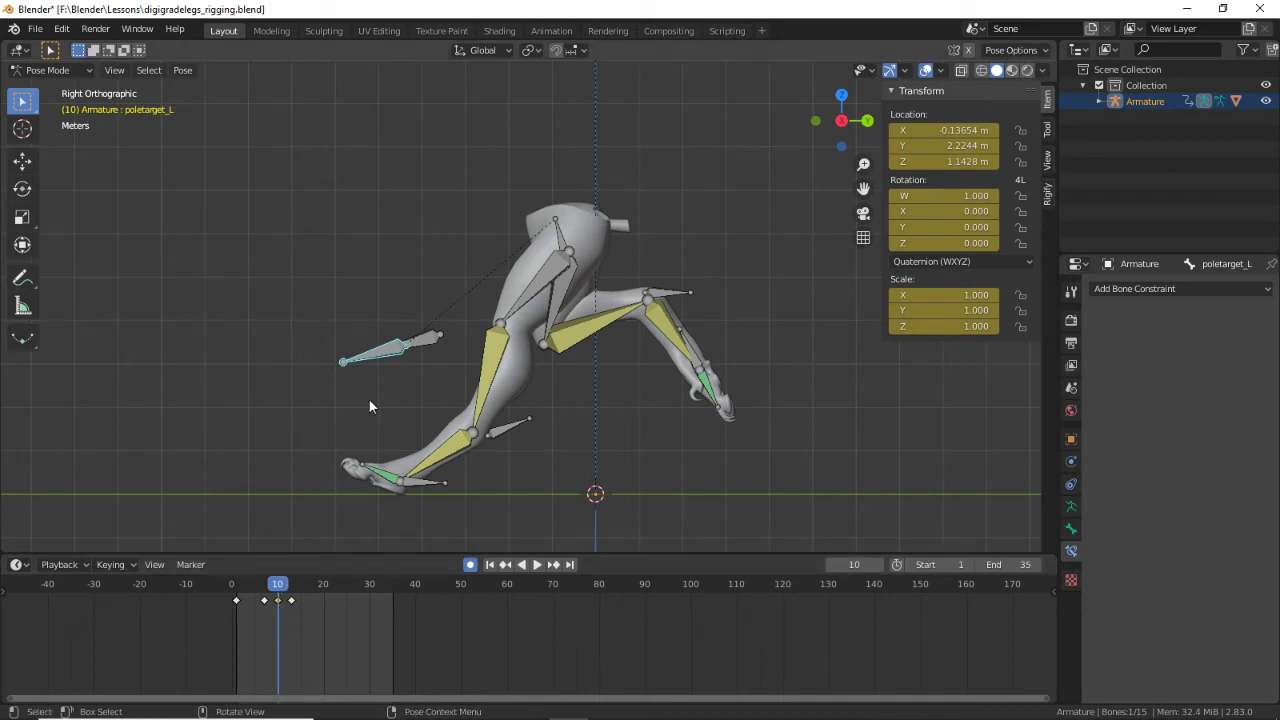
Step: At frame 7, rotate and move the left heel control
{"action": "left_click", "coordinate": [502, 338]}
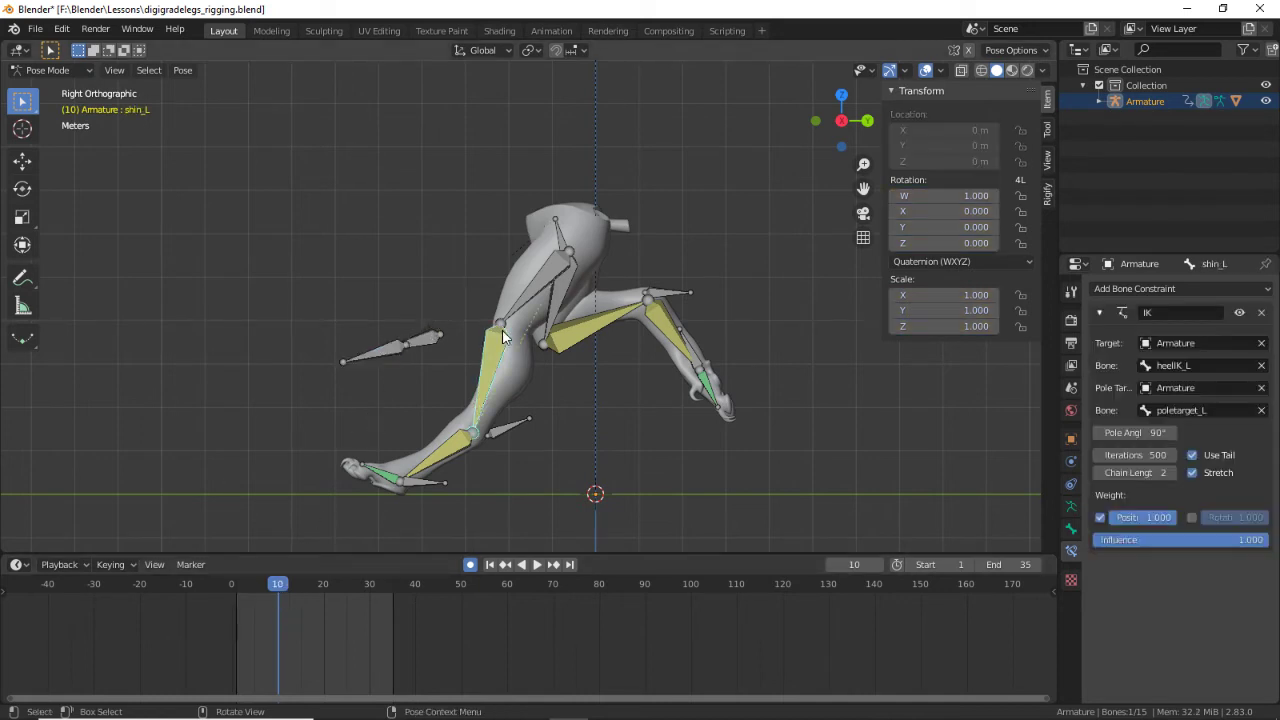
{"action": "left_click", "coordinate": [506, 433]}
{"action": "left_click_drag", "start_coordinate": [294, 596], "coordinate": [264, 590]}
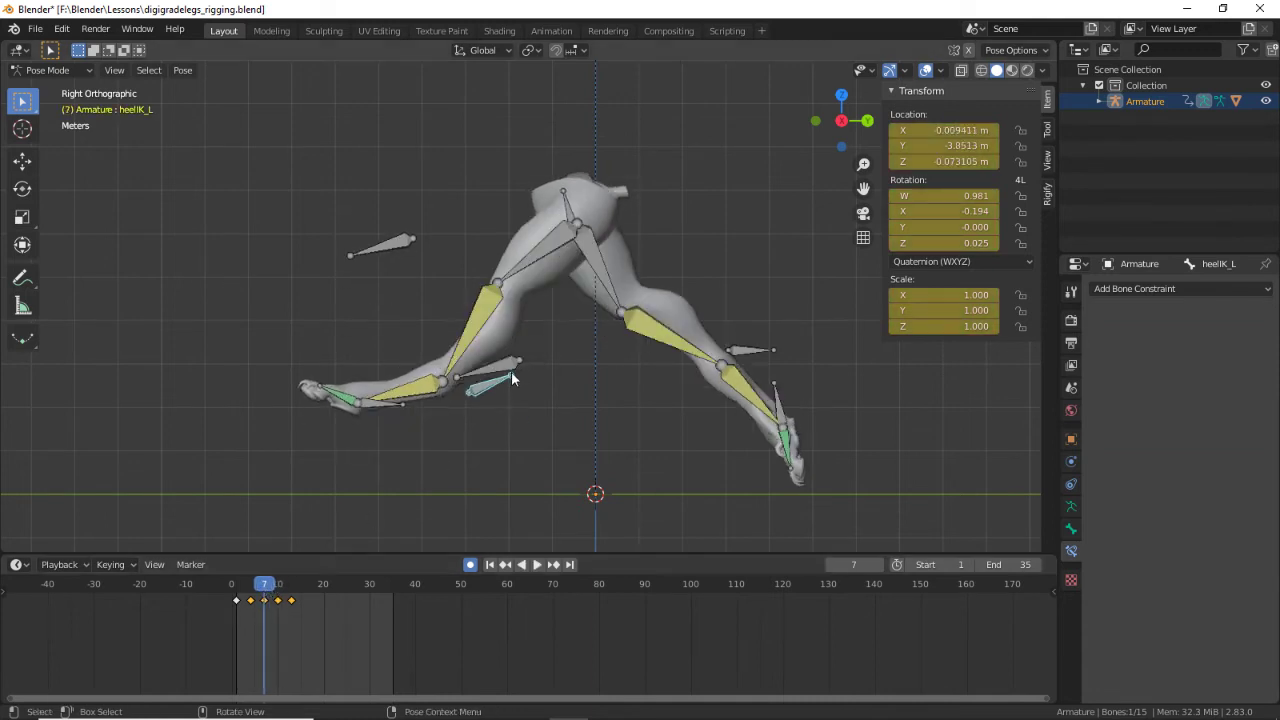
{"action": "key", "text": "r"}
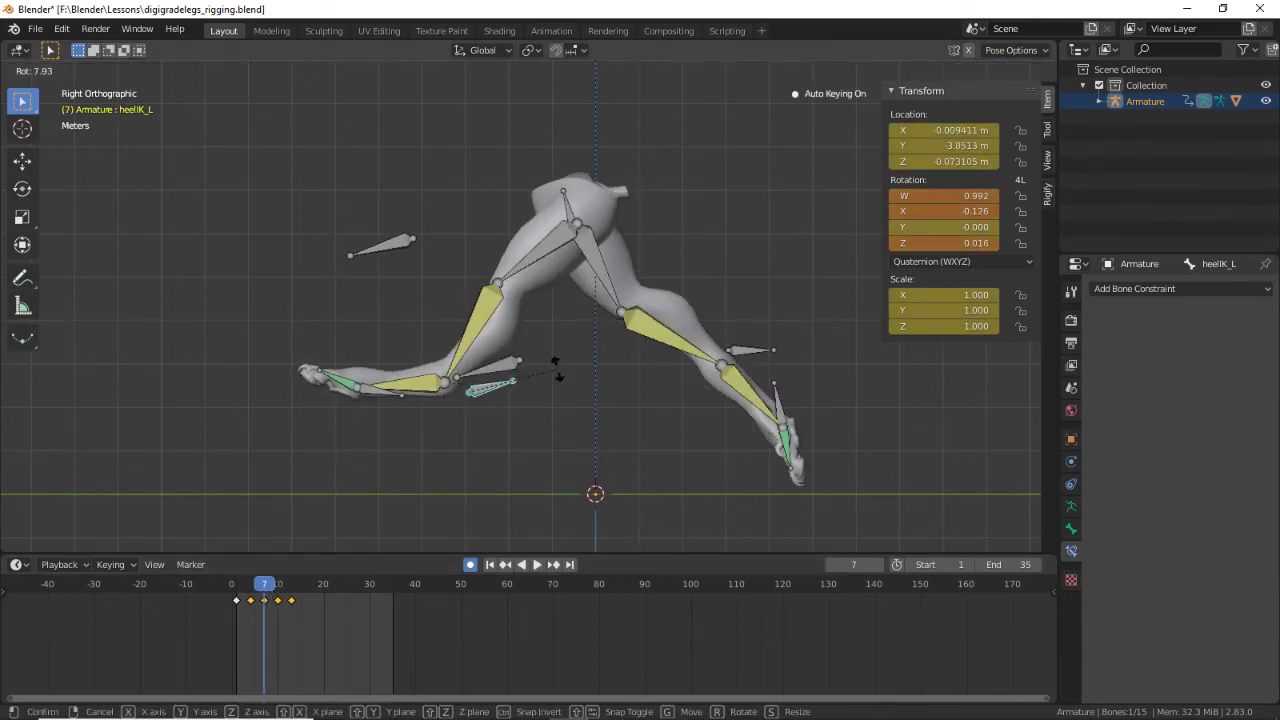
{"action": "left_click", "coordinate": [558, 369]}
{"action": "key", "text": "g"}
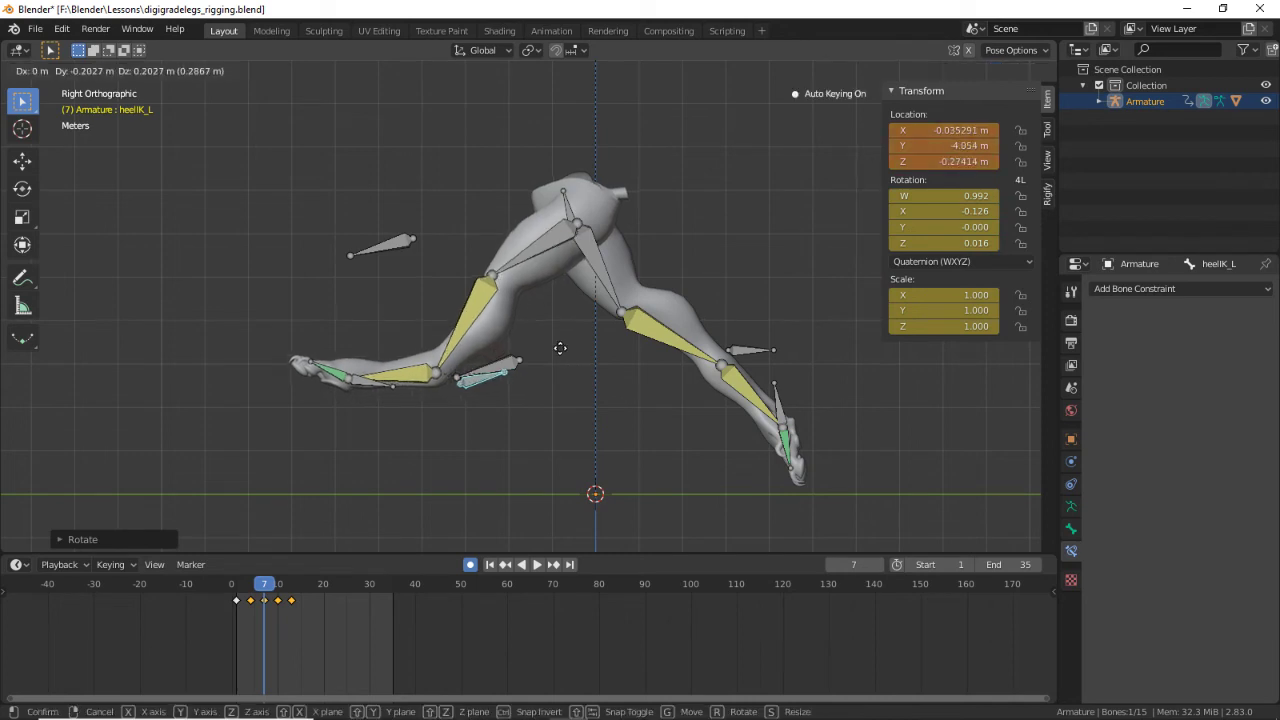
{"action": "left_click", "coordinate": [560, 355]}
Step: Raise the left heel control at frame 10, then play the looping walk cycle from frame 7
{"action": "left_click_drag", "start_coordinate": [265, 590], "coordinate": [277, 592]}
{"action": "key", "text": "g"}
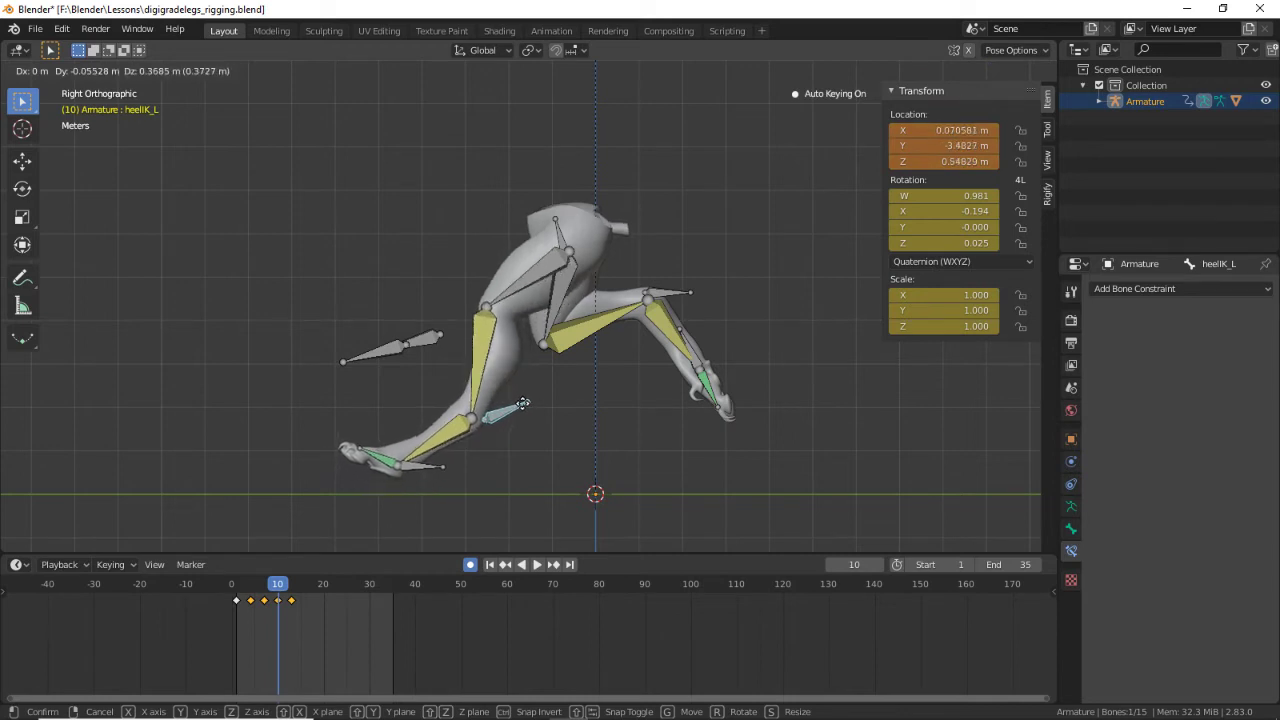
{"action": "left_click", "coordinate": [522, 403]}
{"action": "left_click_drag", "start_coordinate": [277, 588], "coordinate": [265, 586]}
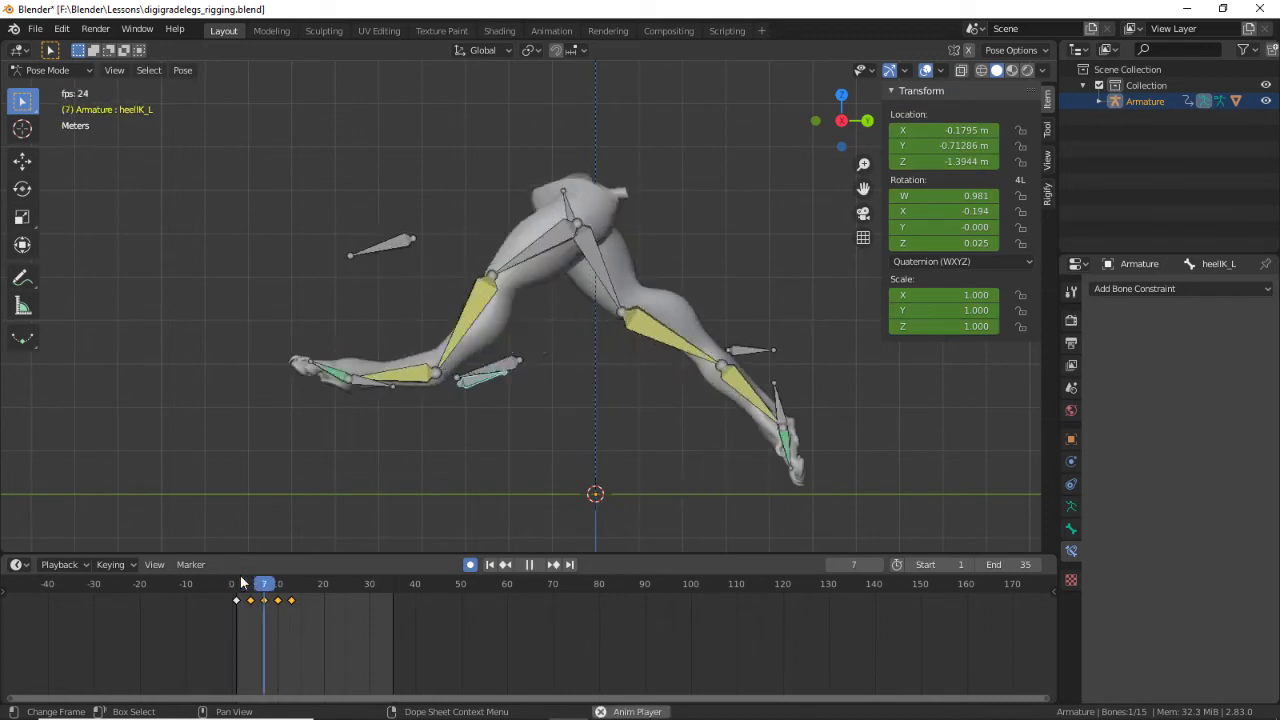
{"action": "key", "text": "space"}
{"action": "key", "text": "space"}
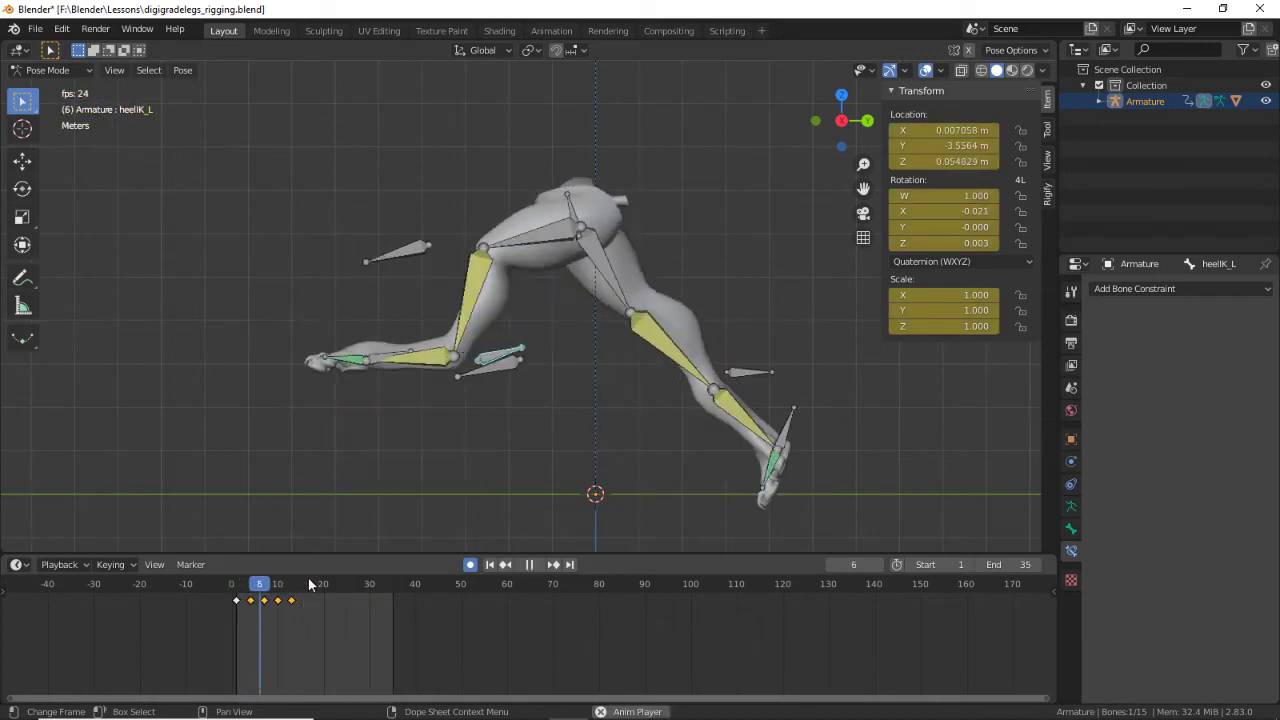
{"action": "key", "text": "space"}
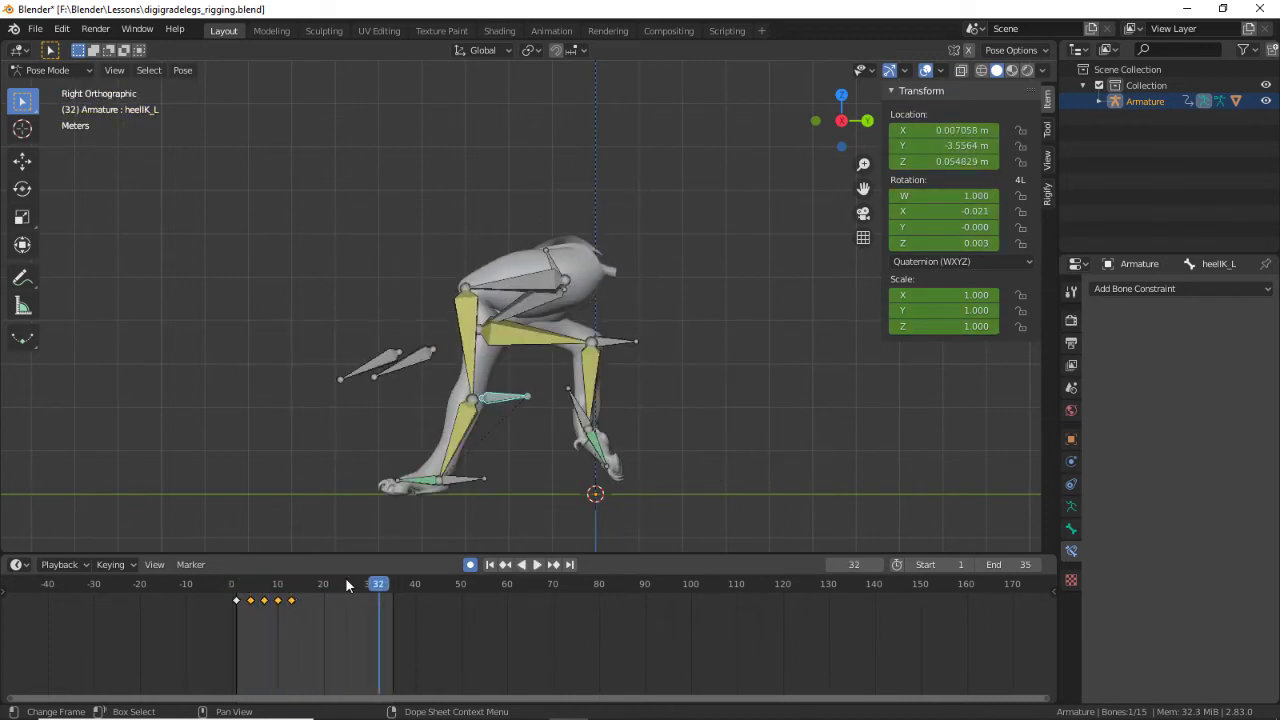
Step: At frame 16, move the heelIK_L control to its new position
{"action": "left_click", "coordinate": [291, 584]}
{"action": "key", "text": "space"}
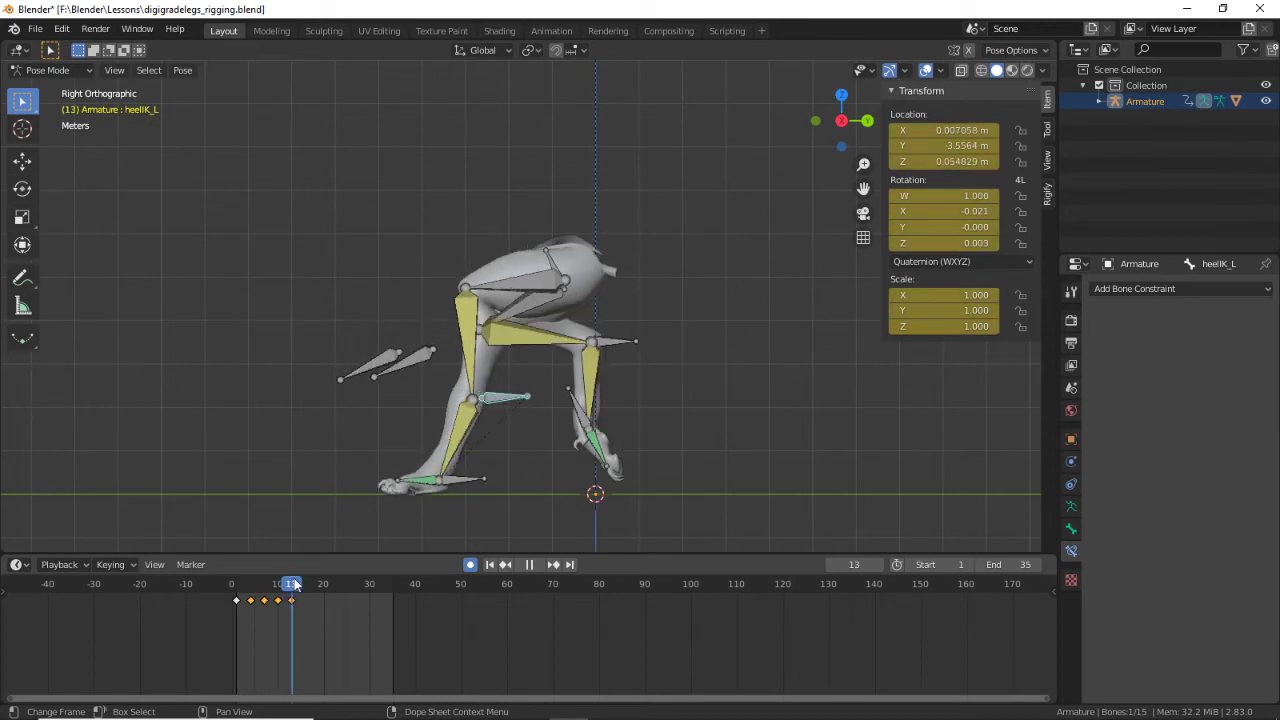
{"action": "key", "text": "space"}
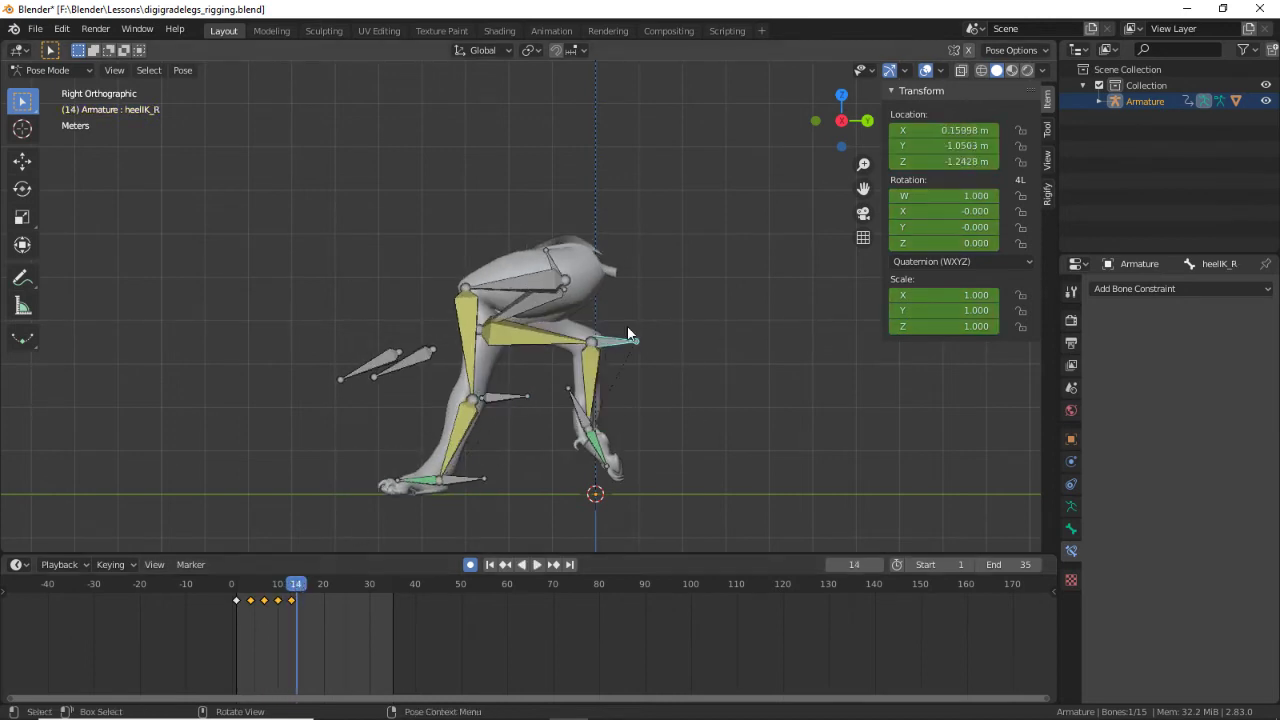
{"action": "key", "text": "Left"}
{"action": "key", "text": "Right"}
{"action": "key", "text": "Right"}
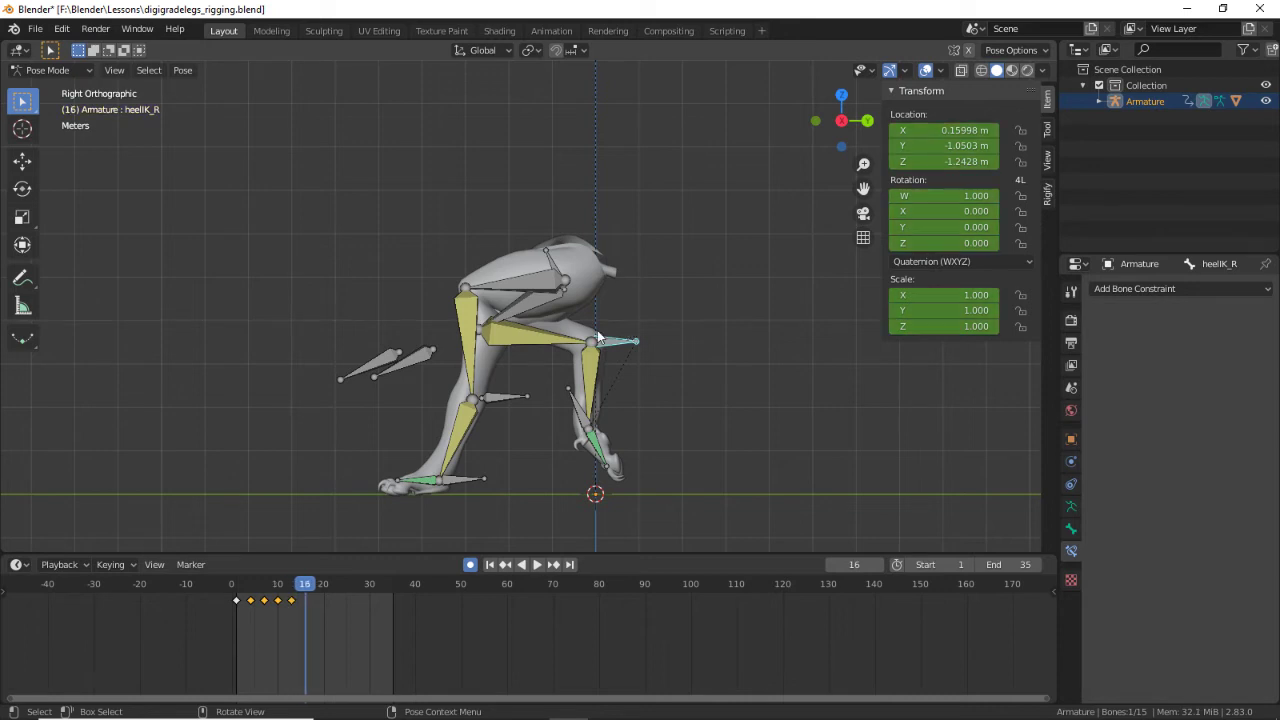
{"action": "left_click", "coordinate": [505, 397]}
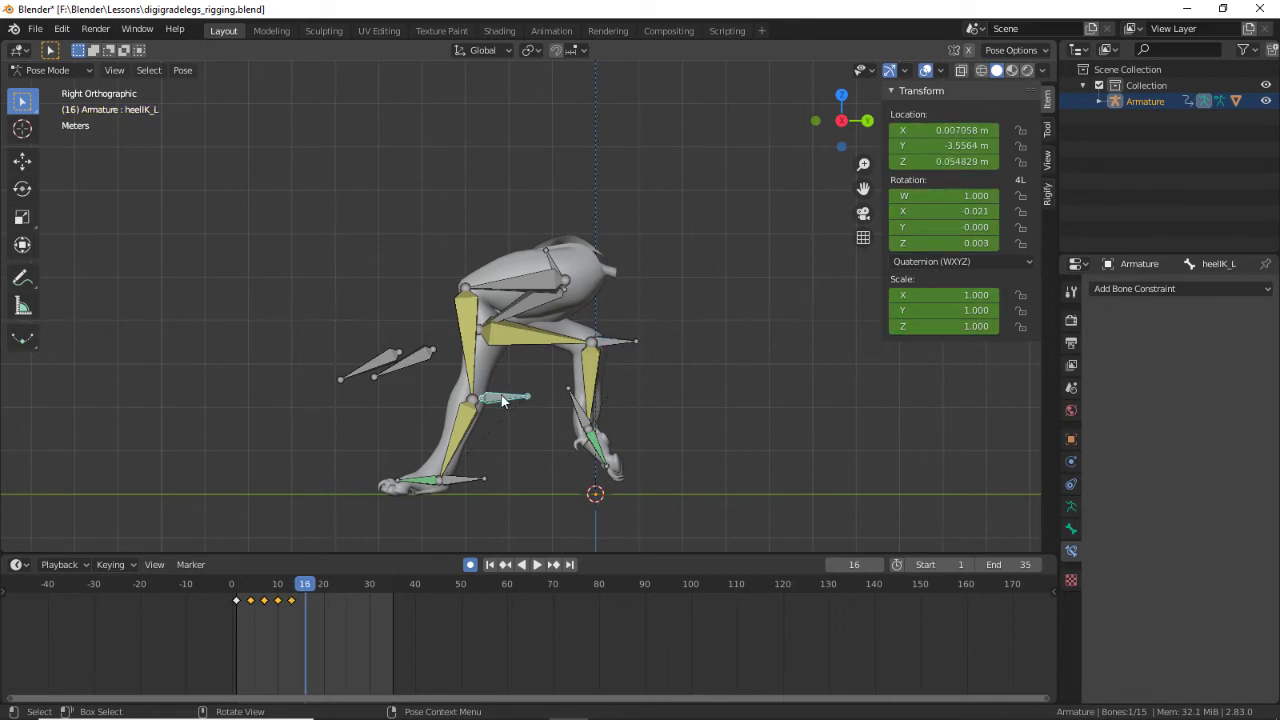
{"action": "key", "text": "g"}
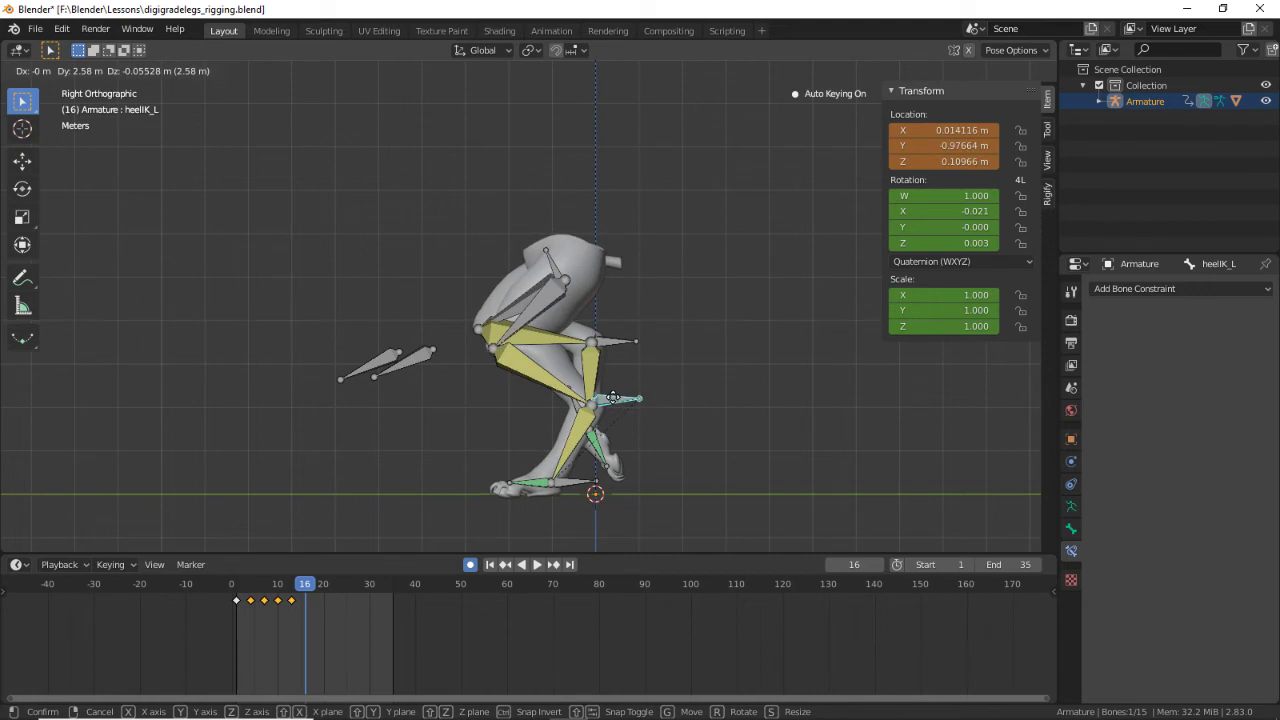
{"action": "left_click", "coordinate": [613, 398]}
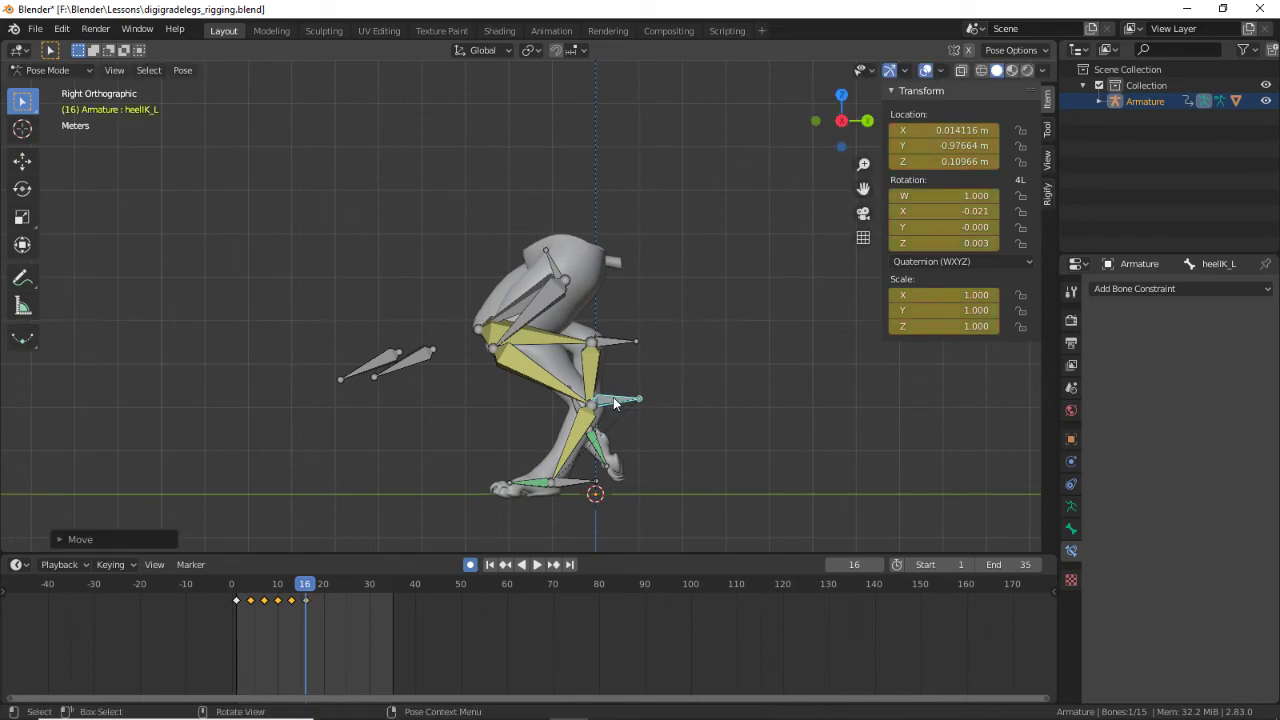
Step: Raise the hips and move poletarget_L lower down
{"action": "left_click", "coordinate": [548, 260]}
{"action": "key", "text": "g"}
{"action": "left_click", "coordinate": [543, 243]}
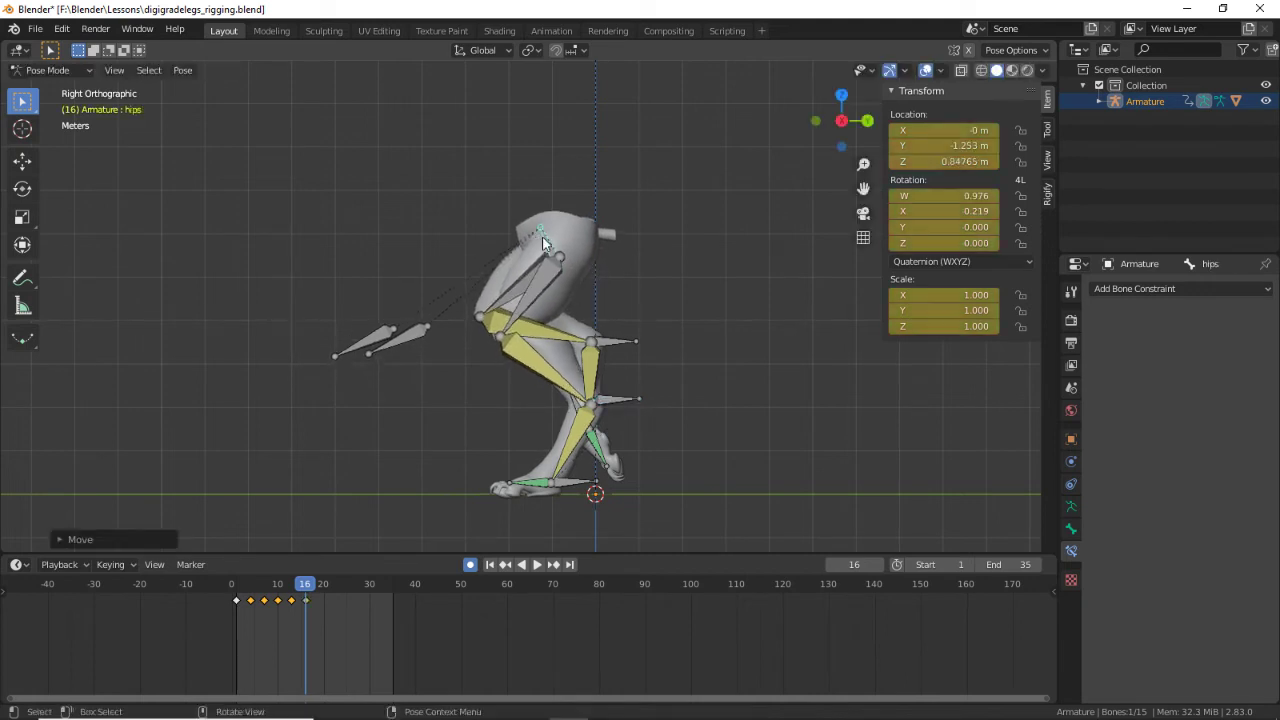
{"action": "left_click", "coordinate": [368, 336]}
{"action": "key", "text": "g"}
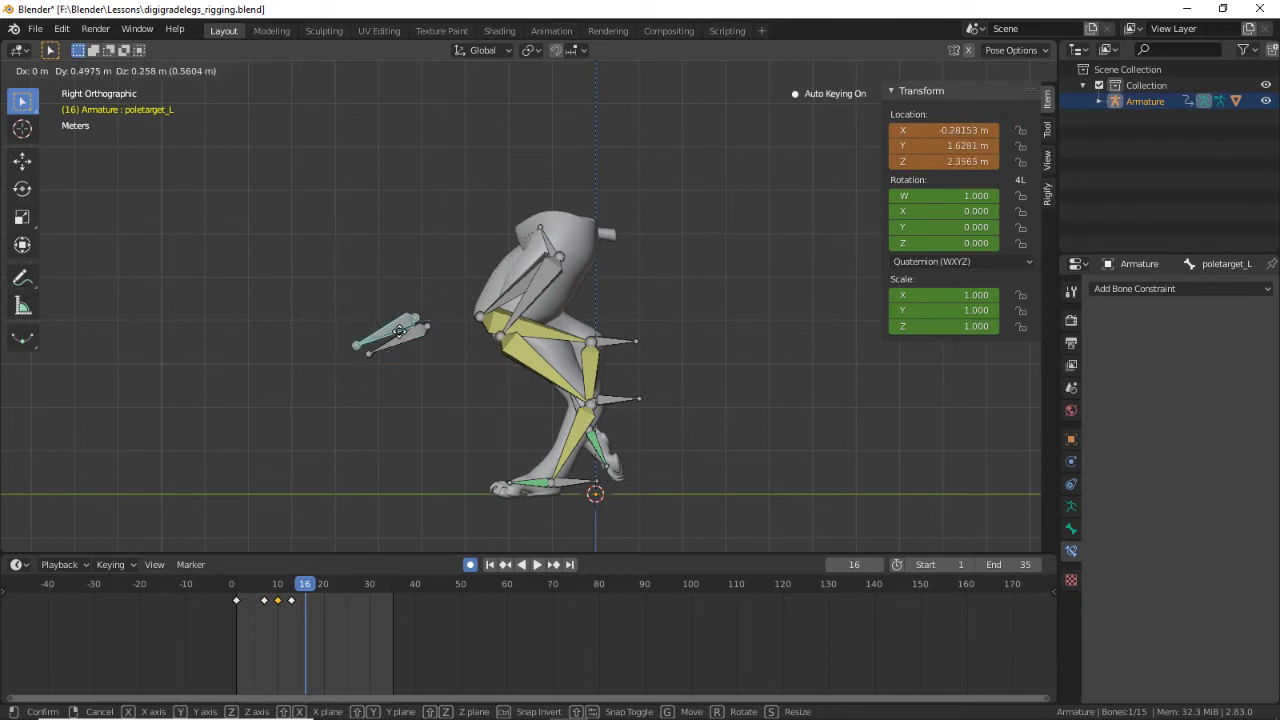
{"action": "left_click", "coordinate": [414, 366]}
Step: Raise heelIK_R forward and move poletarget_R up and to the back
{"action": "left_click", "coordinate": [599, 345]}
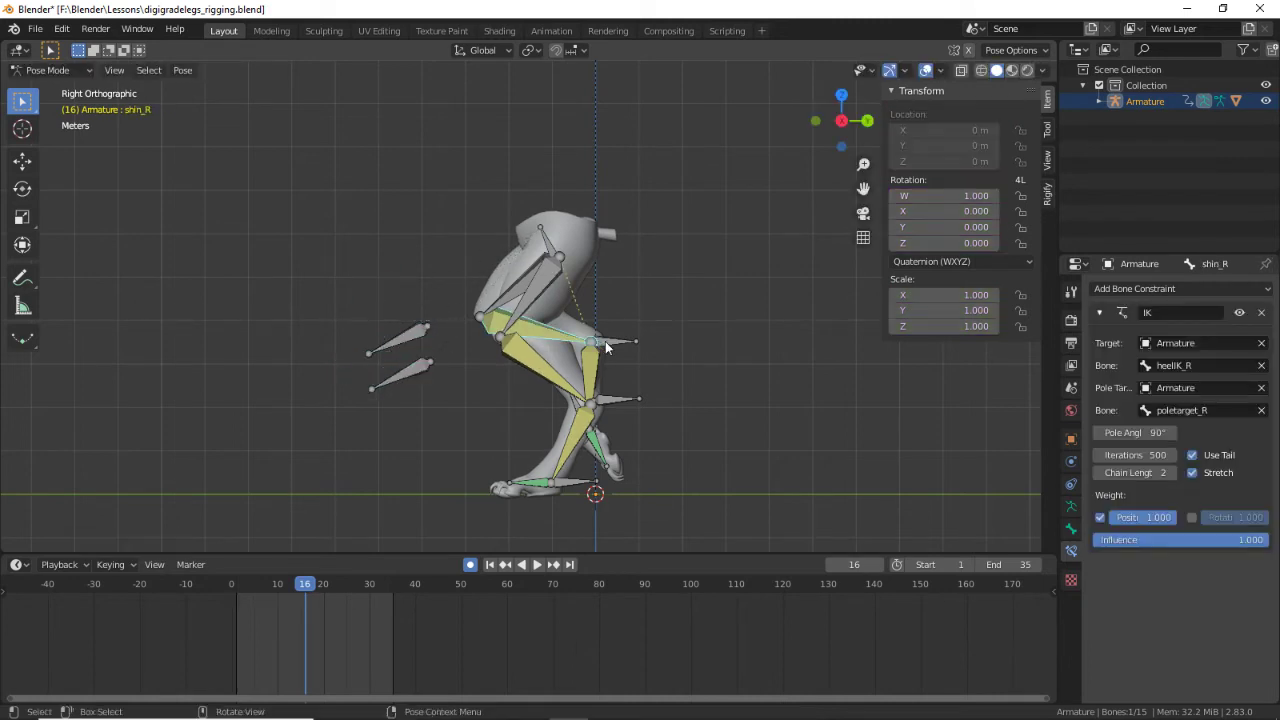
{"action": "left_click", "coordinate": [605, 341]}
{"action": "key", "text": "g"}
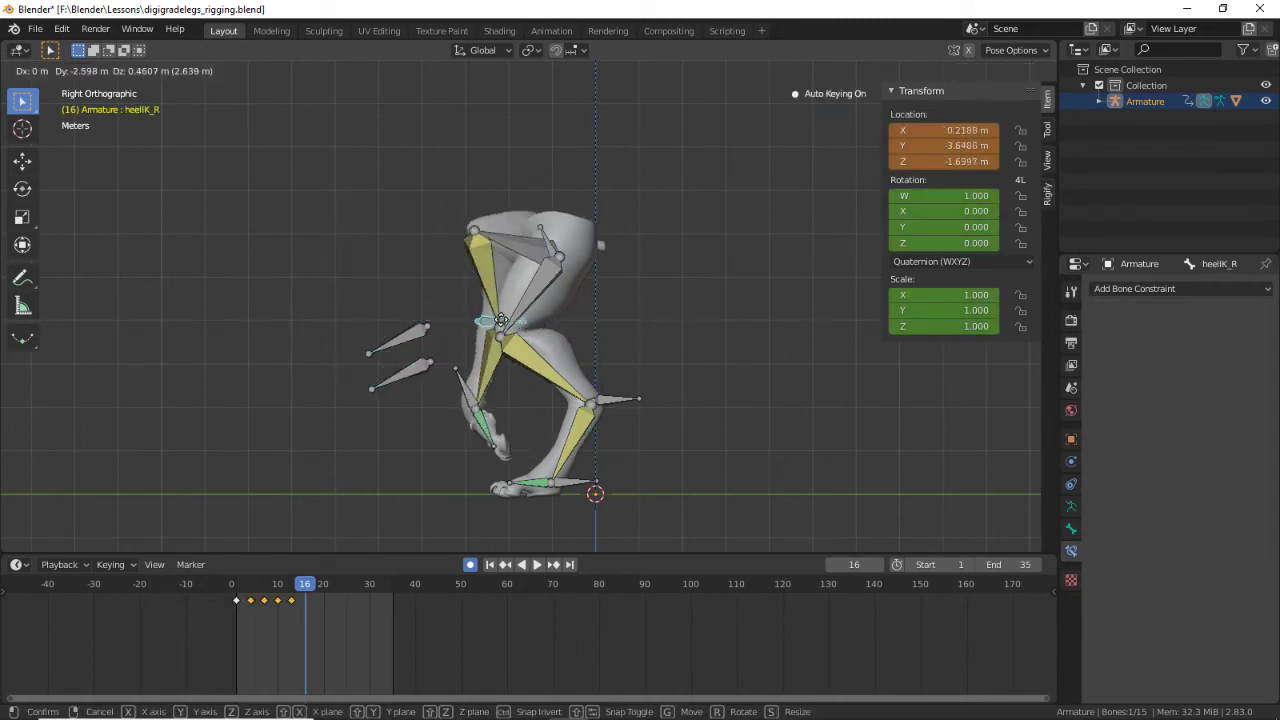
{"action": "left_click", "coordinate": [514, 328]}
{"action": "left_click", "coordinate": [418, 332]}
{"action": "key", "text": "g"}
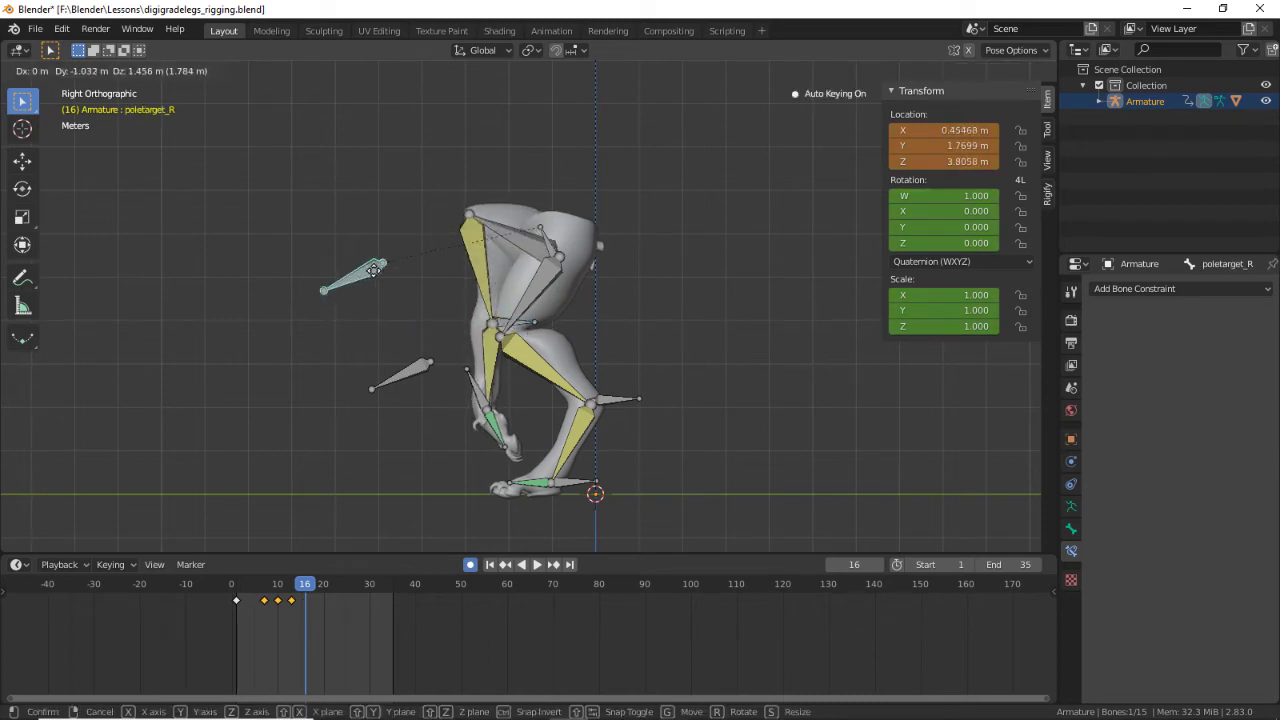
{"action": "left_click", "coordinate": [373, 270]}
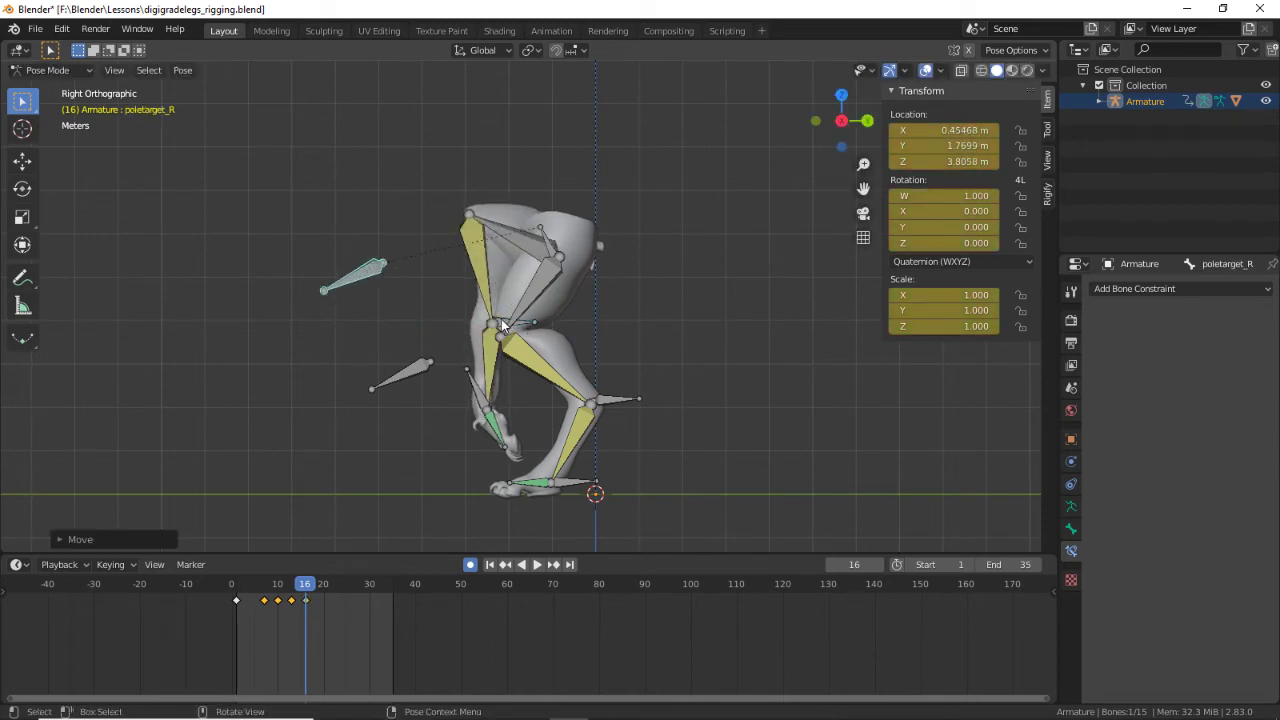
Step: Rotate and reposition the footIK_R control, abandoning a further pole target move
{"action": "left_click", "coordinate": [501, 319]}
{"action": "left_click", "coordinate": [483, 405]}
{"action": "key", "text": "r"}
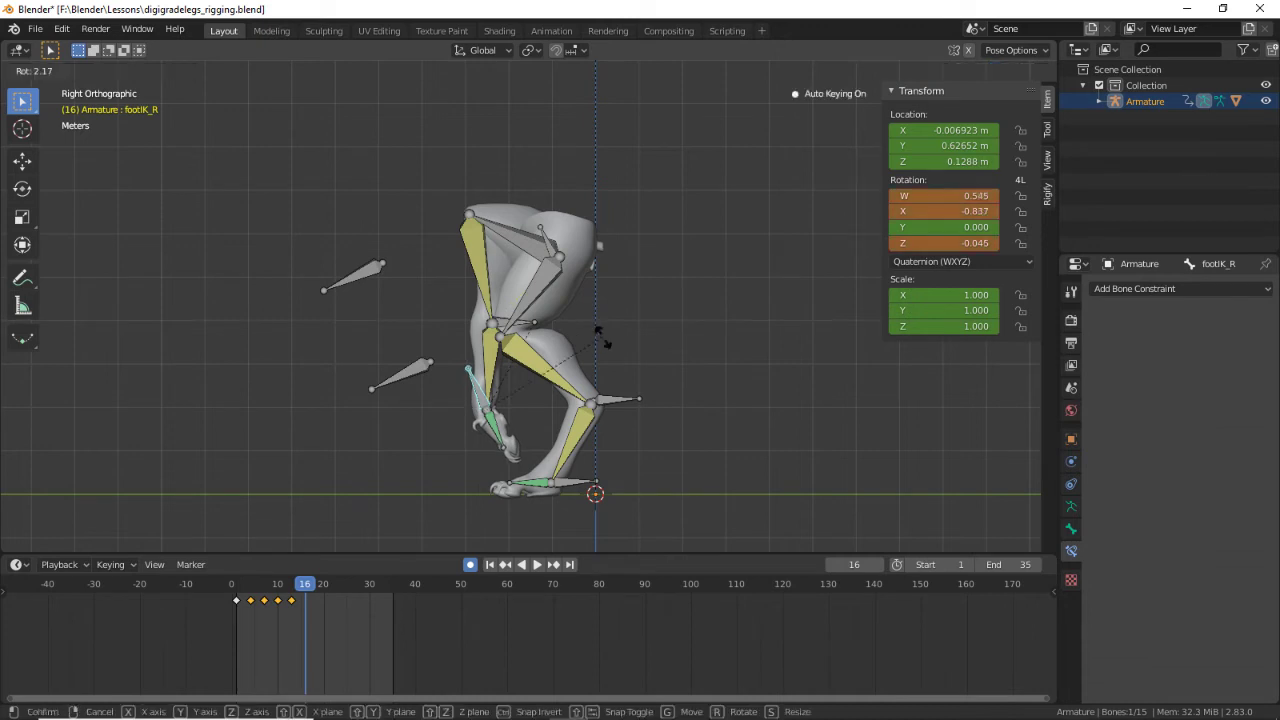
{"action": "left_click", "coordinate": [595, 345]}
{"action": "key", "text": "g"}
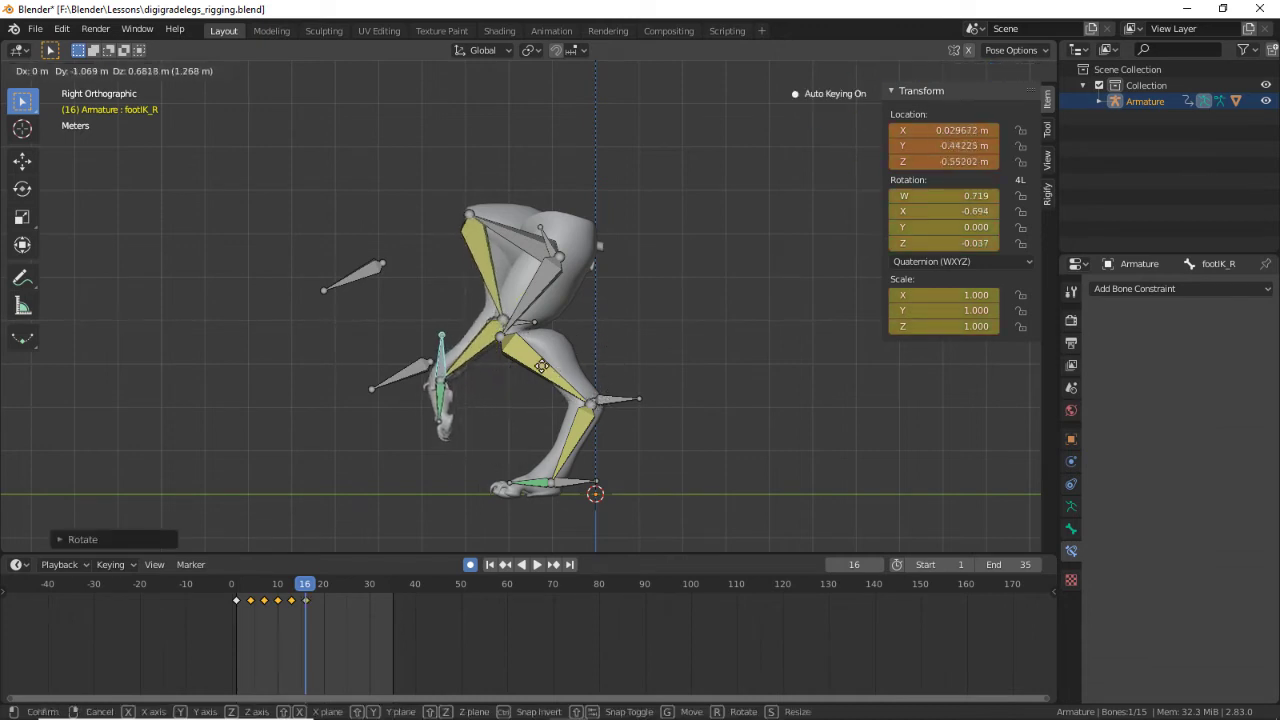
{"action": "left_click", "coordinate": [498, 285]}
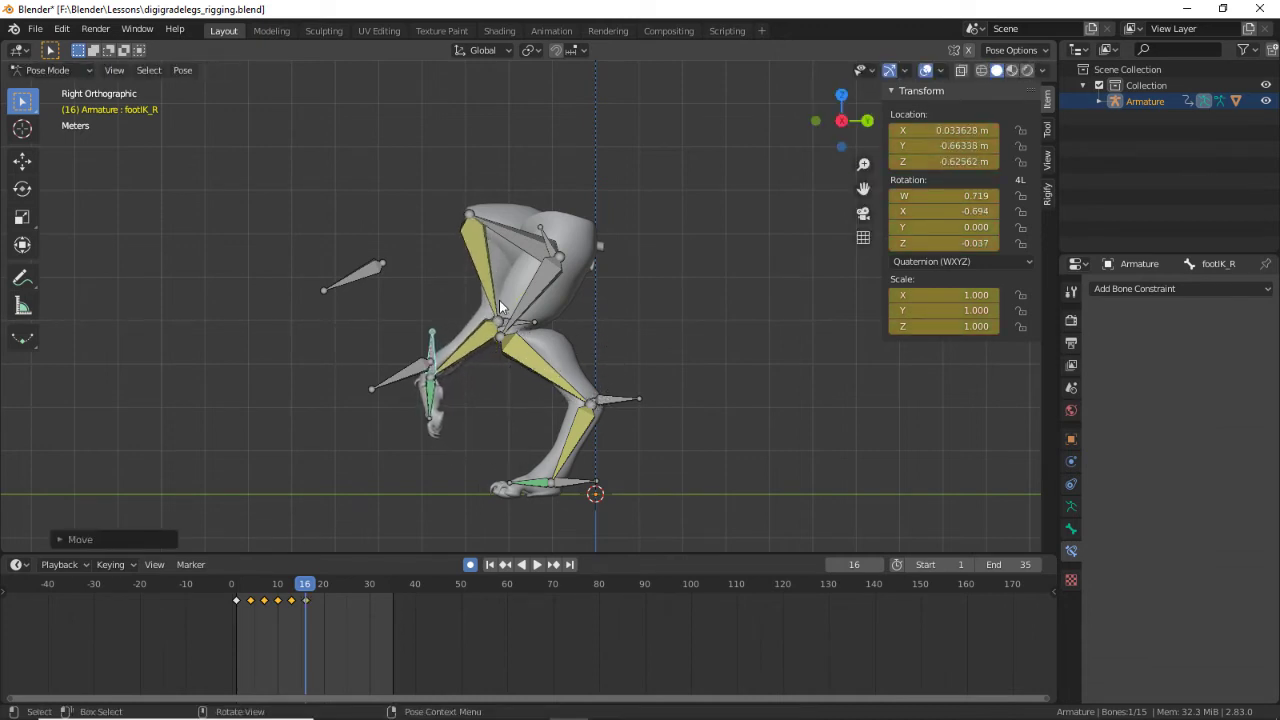
{"action": "left_click", "coordinate": [366, 268]}
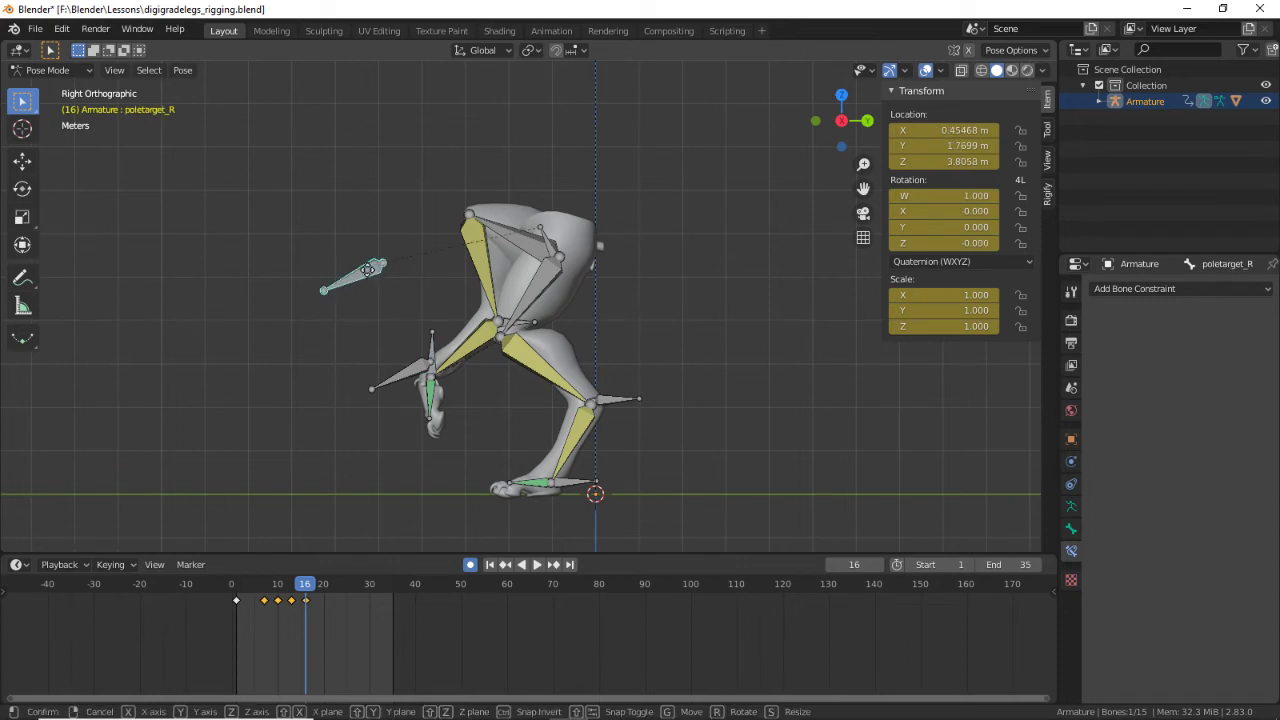
{"action": "key", "text": "g"}
{"action": "right_click", "coordinate": [530, 328]}
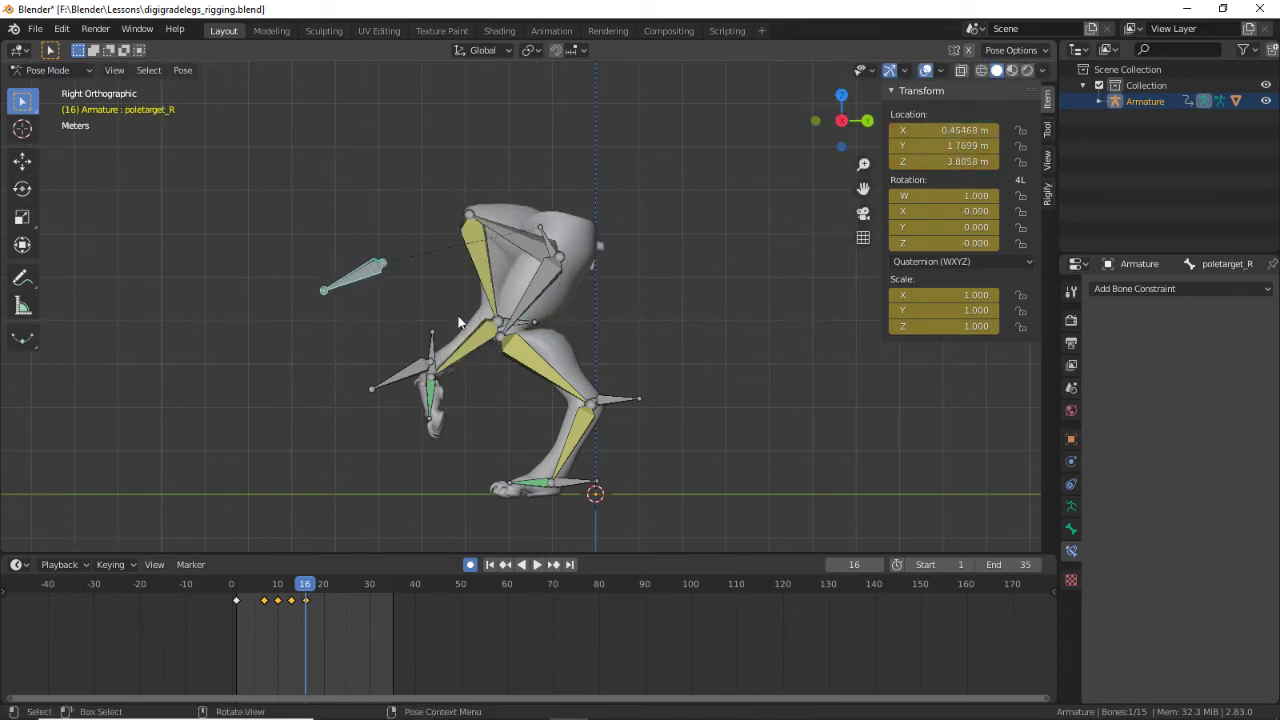
Step: Refine the right leg: heelIK_R further back and down, footIK_R lifted up and back
{"action": "left_click", "coordinate": [528, 321]}
{"action": "key", "text": "g"}
{"action": "left_click", "coordinate": [536, 374]}
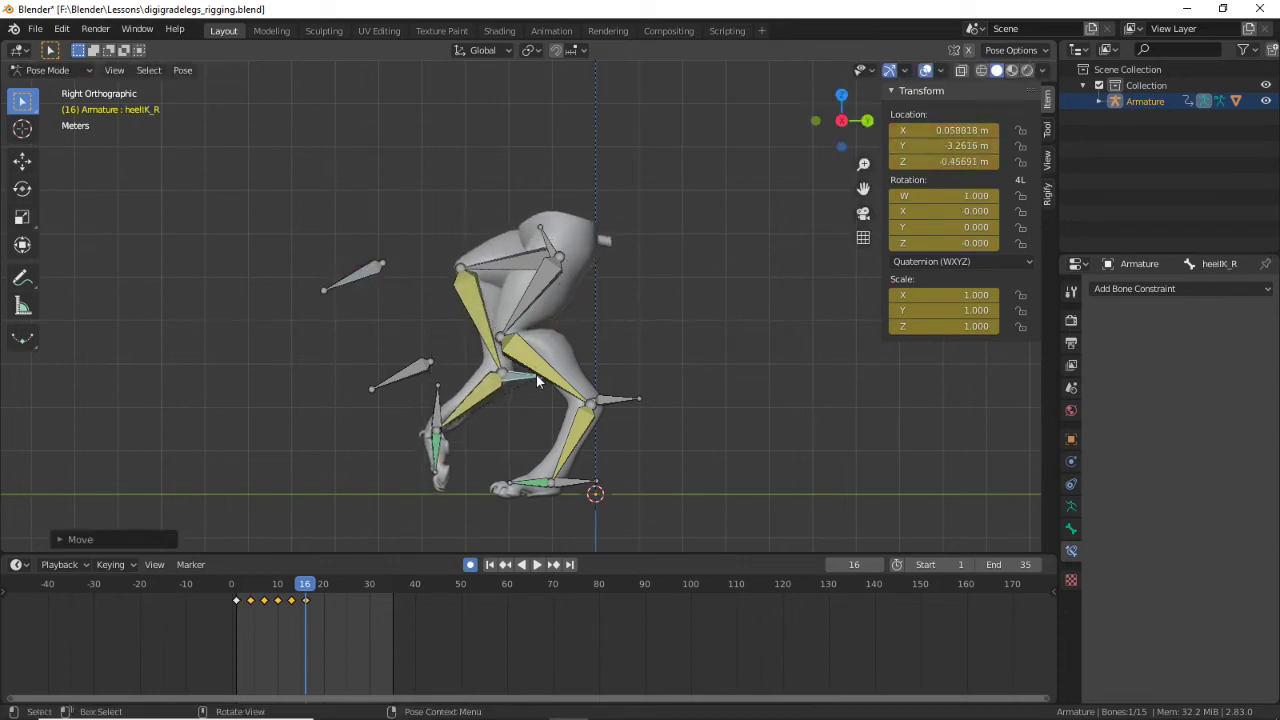
{"action": "left_click", "coordinate": [444, 420]}
{"action": "key", "text": "g"}
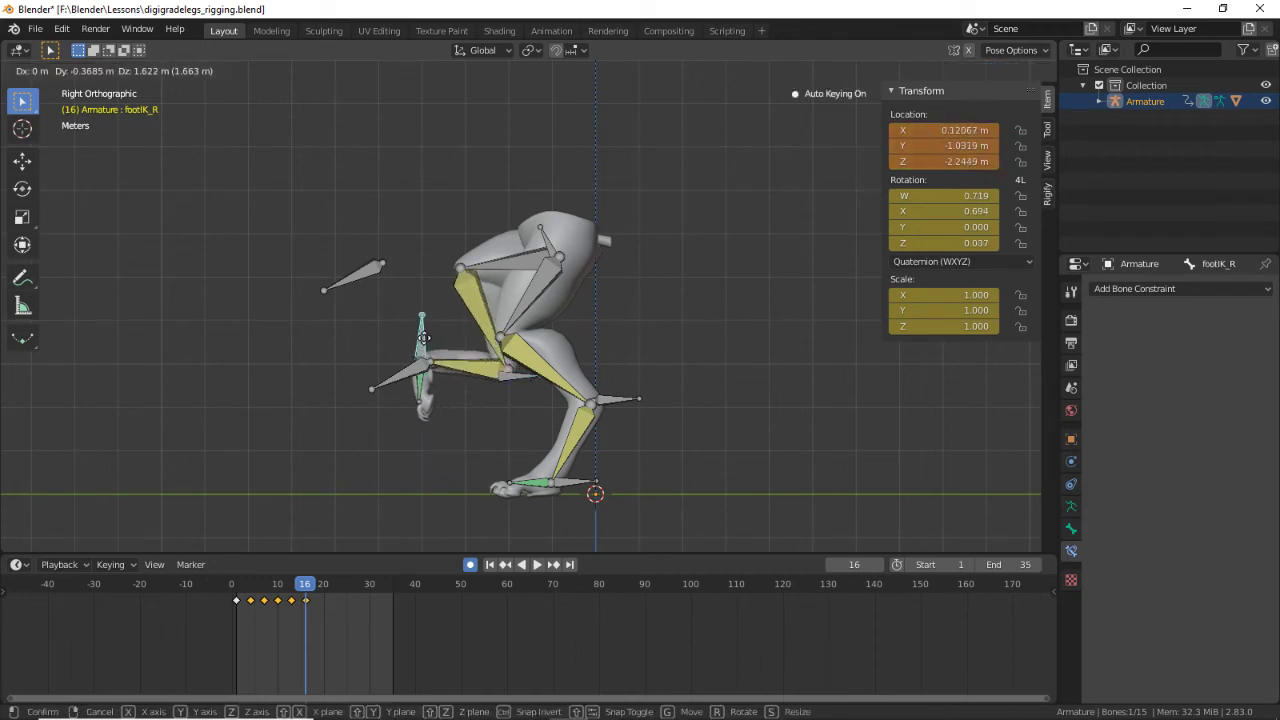
{"action": "left_click", "coordinate": [492, 374]}
{"action": "key", "text": "g"}
{"action": "right_click", "coordinate": [527, 378]}
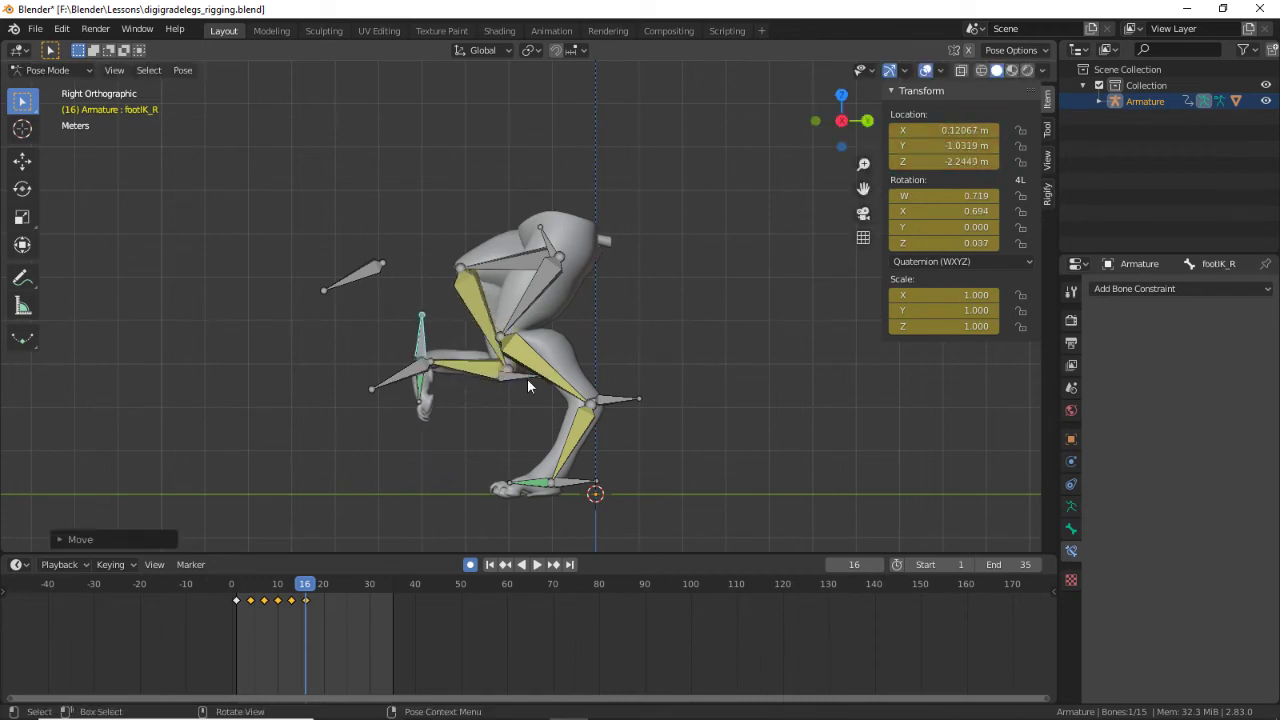
{"action": "left_click", "coordinate": [527, 378]}
{"action": "key", "text": "g"}
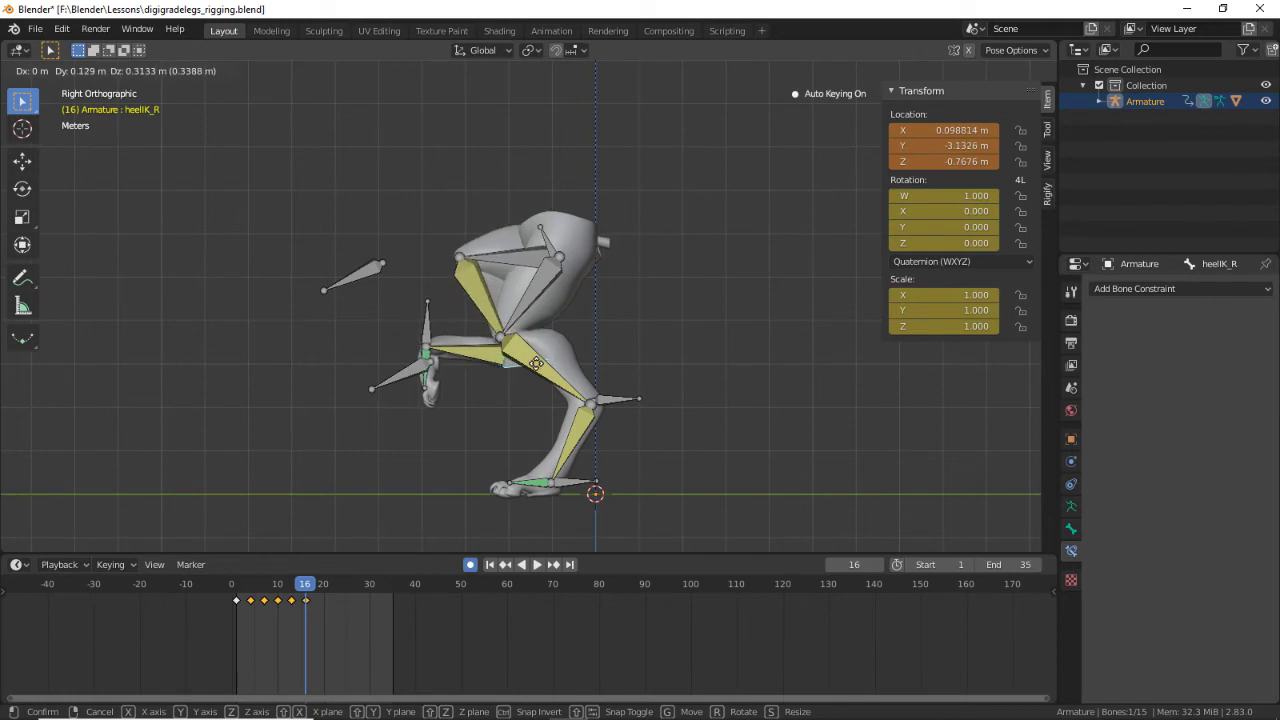
{"action": "left_click", "coordinate": [530, 372]}
Step: Shift the footIK_R and heelIK_R keys later to frame 20 and play back to check timing
{"action": "left_click_drag", "start_coordinate": [296, 586], "coordinate": [298, 616]}
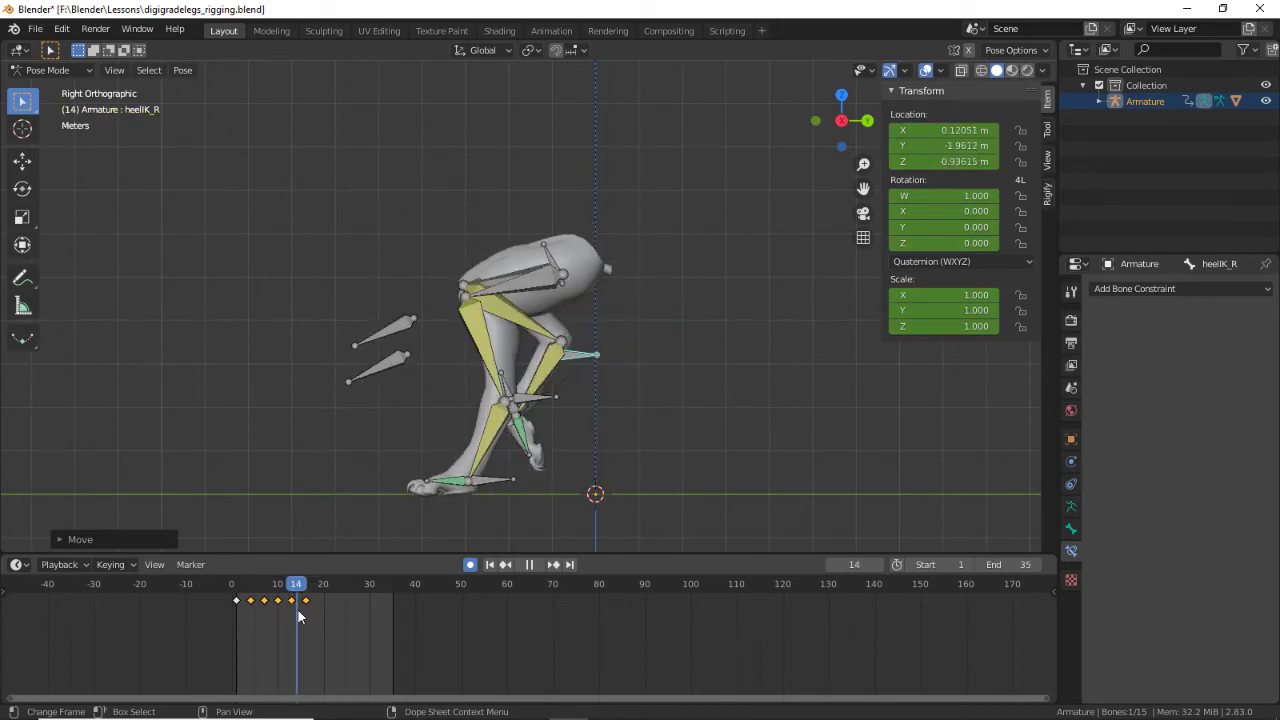
{"action": "key", "text": "Escape"}
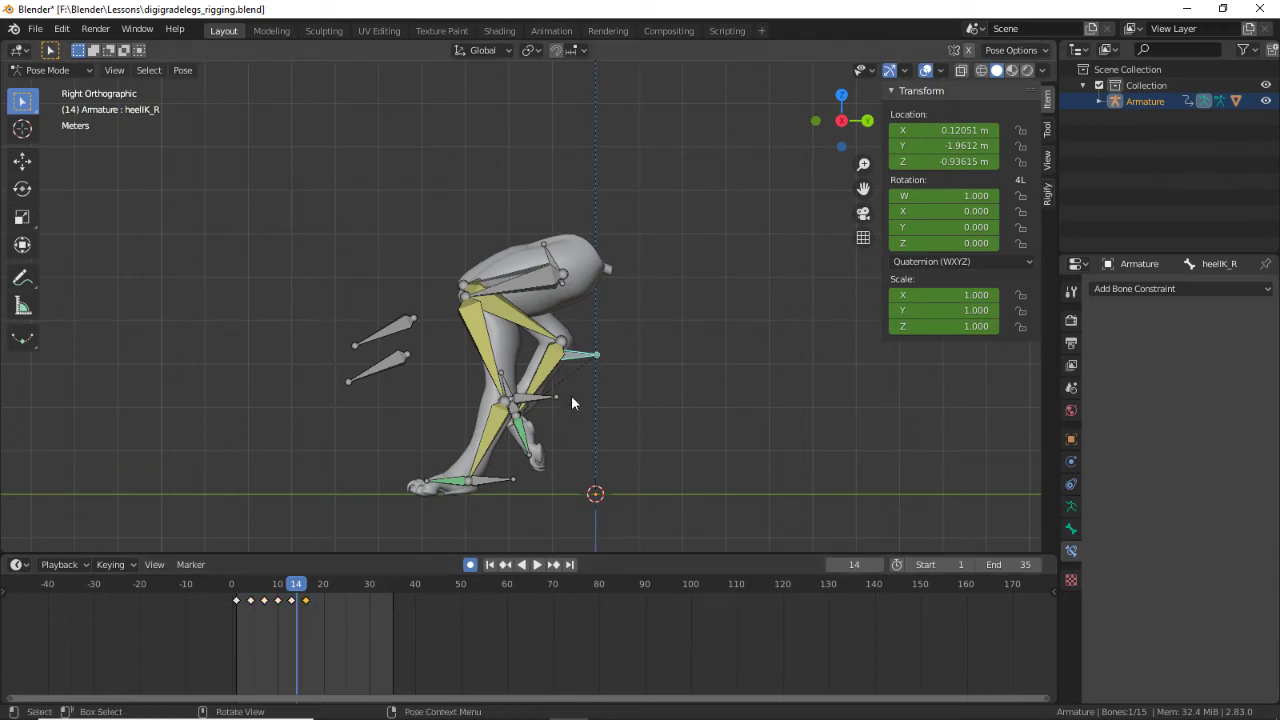
{"action": "left_click", "coordinate": [513, 418], "text": "shift"}
{"action": "left_click", "coordinate": [519, 412]}
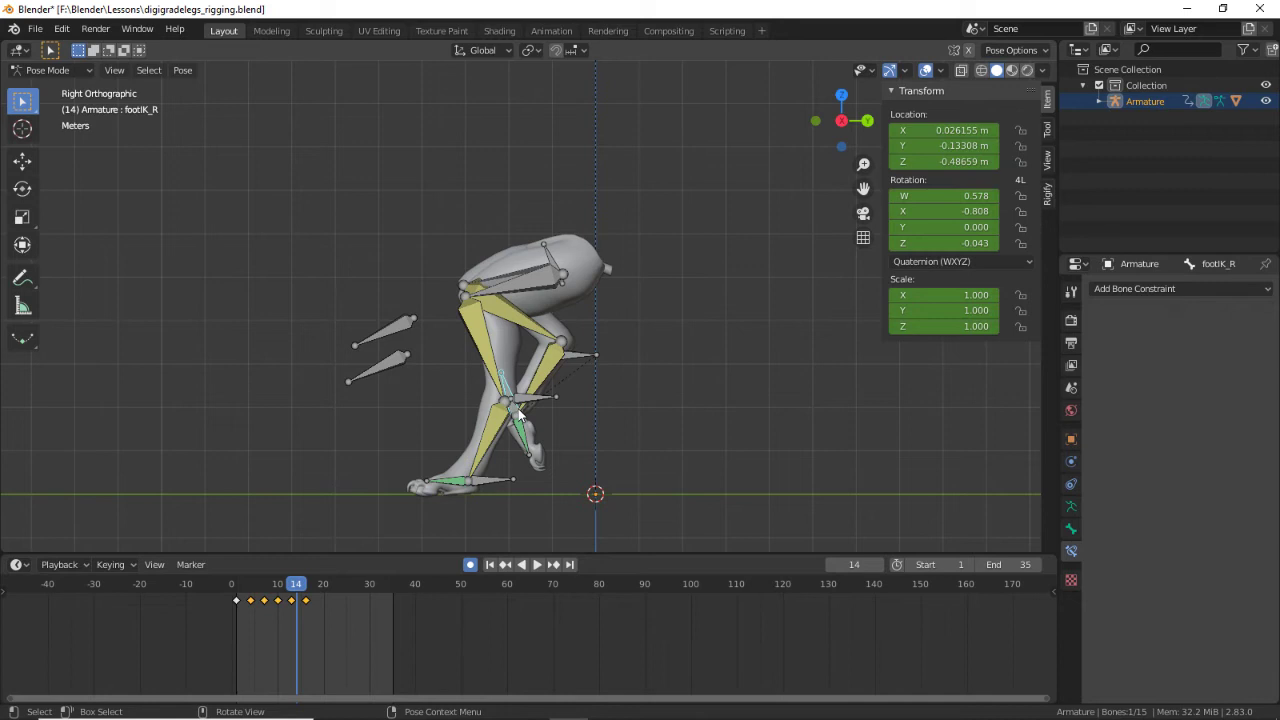
{"action": "left_click", "coordinate": [574, 358], "text": "shift"}
{"action": "left_click_drag", "start_coordinate": [305, 600], "coordinate": [324, 600]}
{"action": "key", "text": "space"}
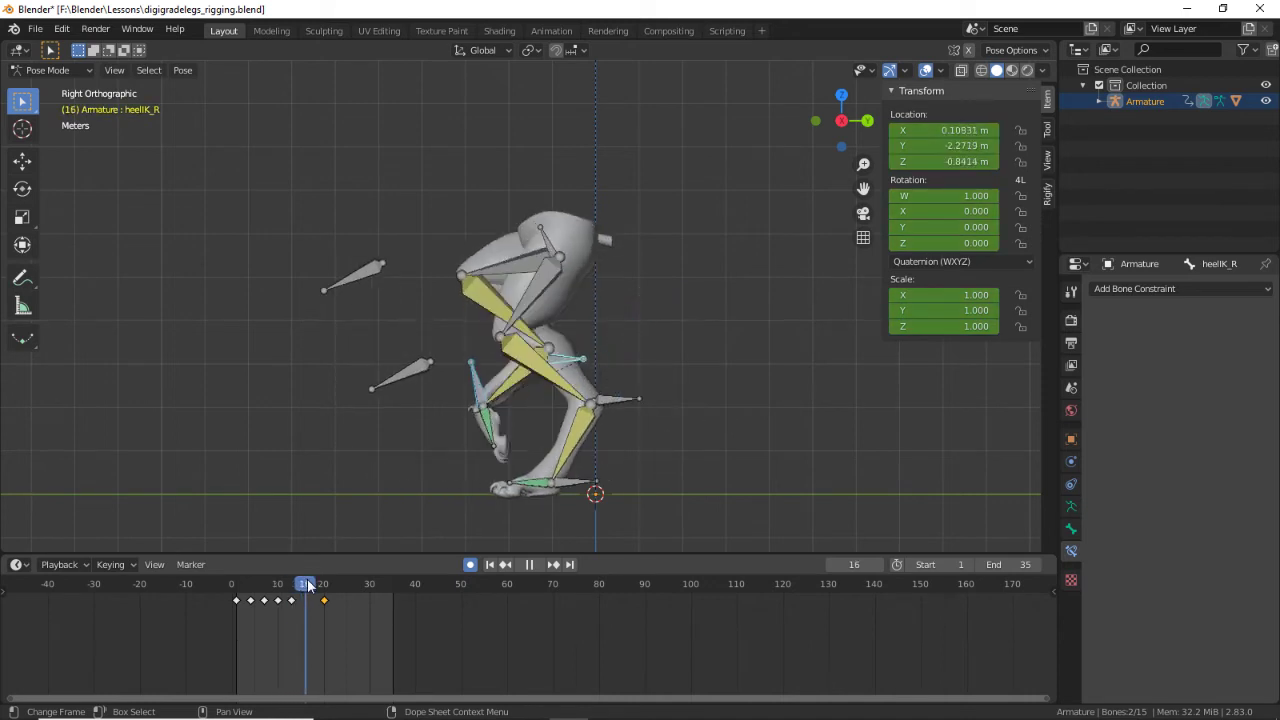
{"action": "key", "text": "space"}
{"action": "left_click_drag", "start_coordinate": [316, 586], "coordinate": [297, 584]}
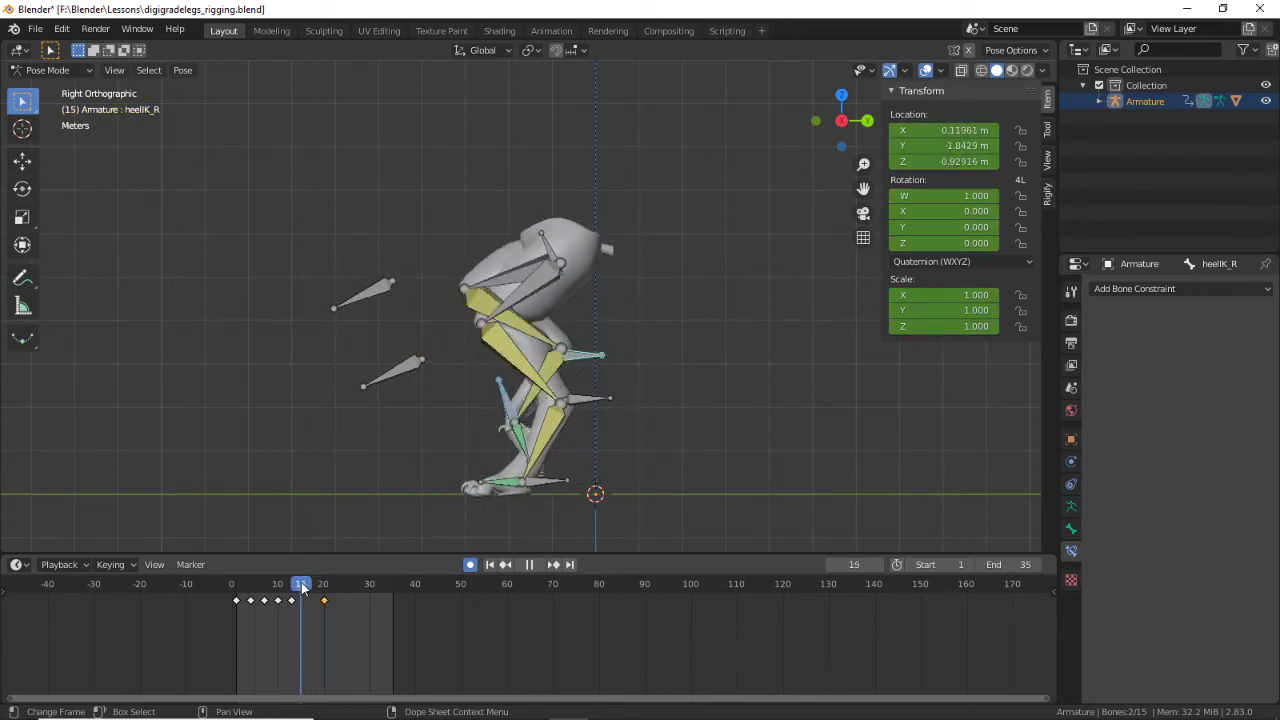
{"action": "key", "text": "Right"}
{"action": "key", "text": "Right"}
{"action": "key", "text": "Right"}
{"action": "key", "text": "Right"}
{"action": "key", "text": "Right"}
{"action": "key", "text": "Right"}
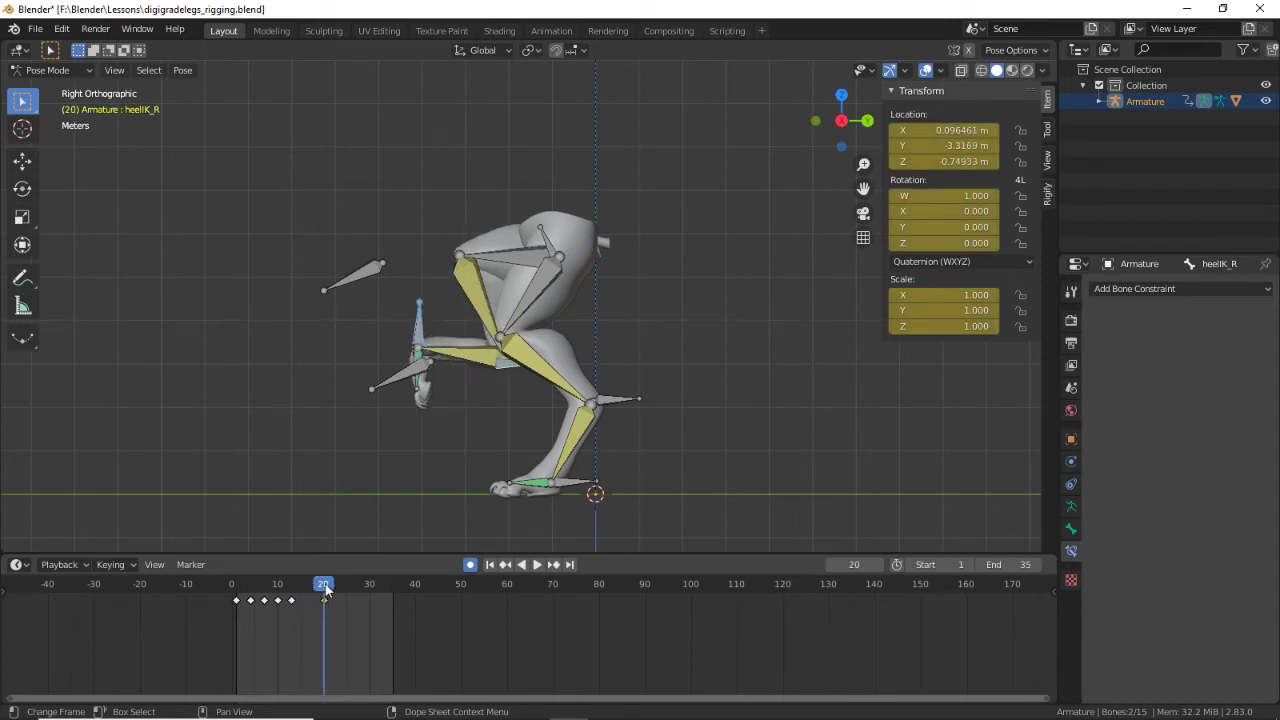
{"action": "left_click", "coordinate": [568, 486]}
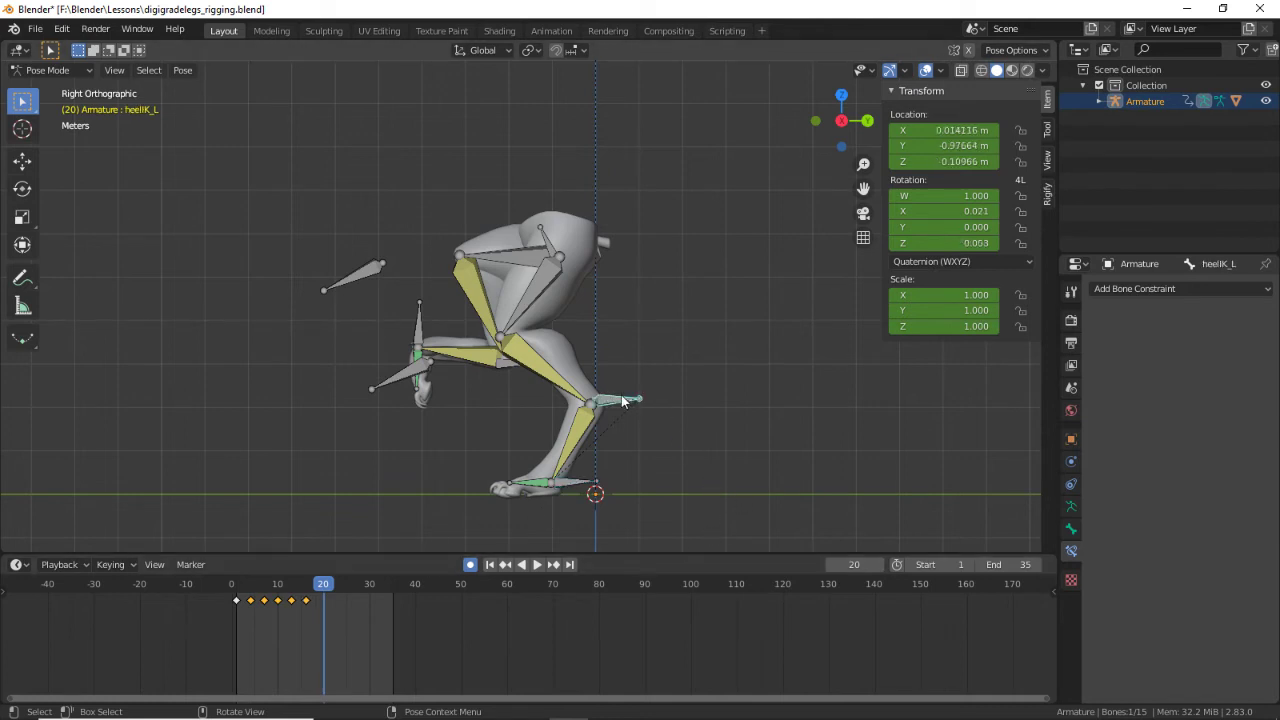
Step: At frame 20, move heelIK_L further forward and raise footIK_L to a new position
{"action": "key", "text": "g"}
{"action": "left_click", "coordinate": [687, 460]}
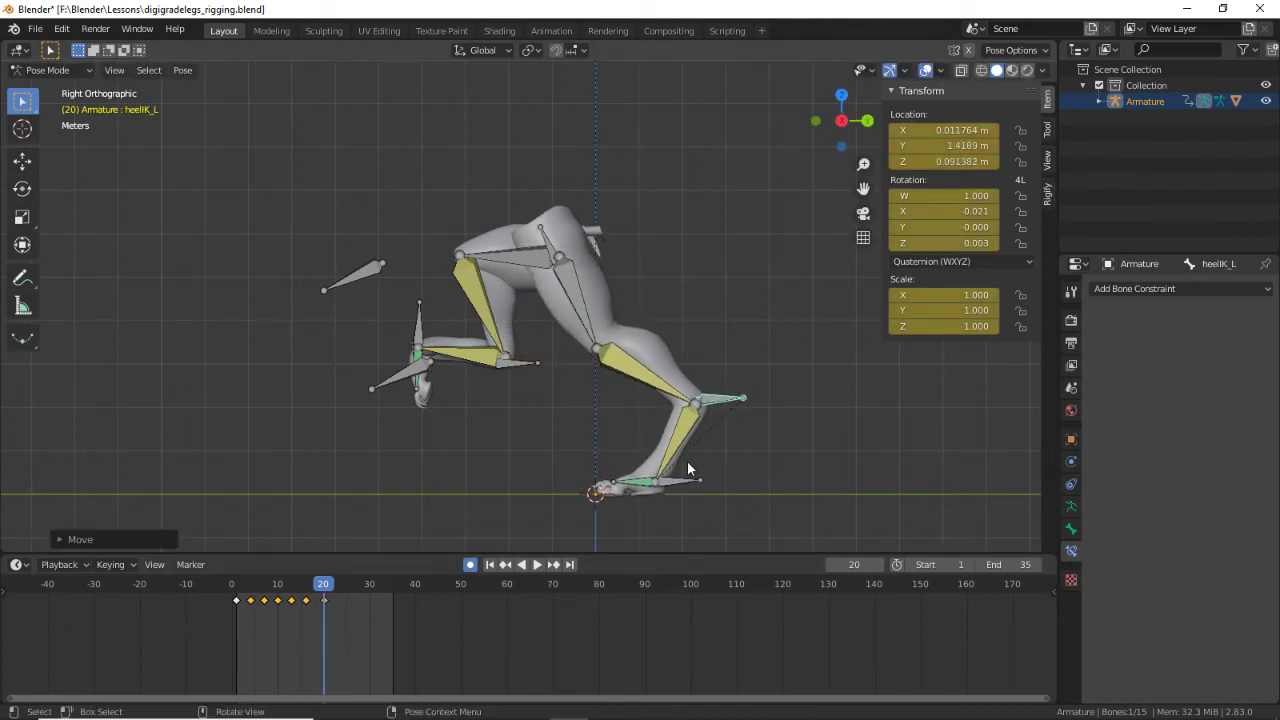
{"action": "left_click", "coordinate": [682, 479]}
{"action": "key", "text": "g"}
{"action": "left_click", "coordinate": [704, 413]}
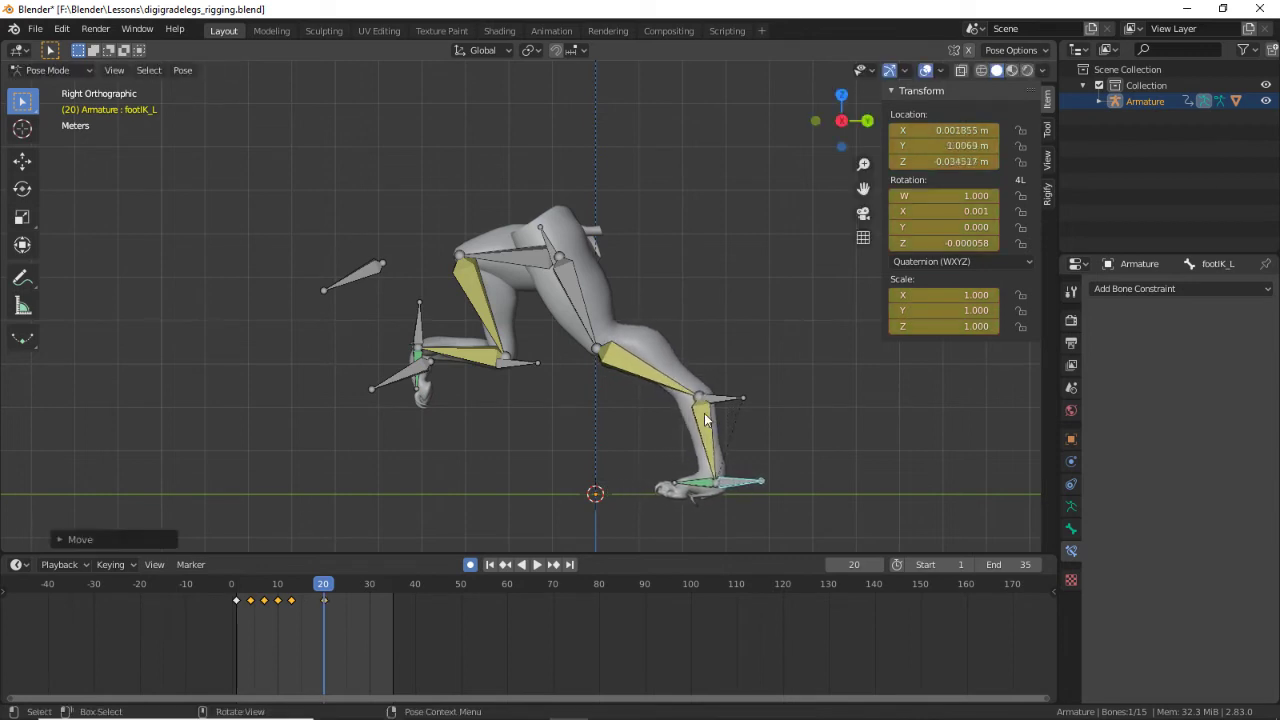
Step: Raise heelIK_L and readjust footIK_L's position, cancelling an extra foot move
{"action": "left_click", "coordinate": [722, 398]}
{"action": "key", "text": "g"}
{"action": "left_click", "coordinate": [727, 383]}
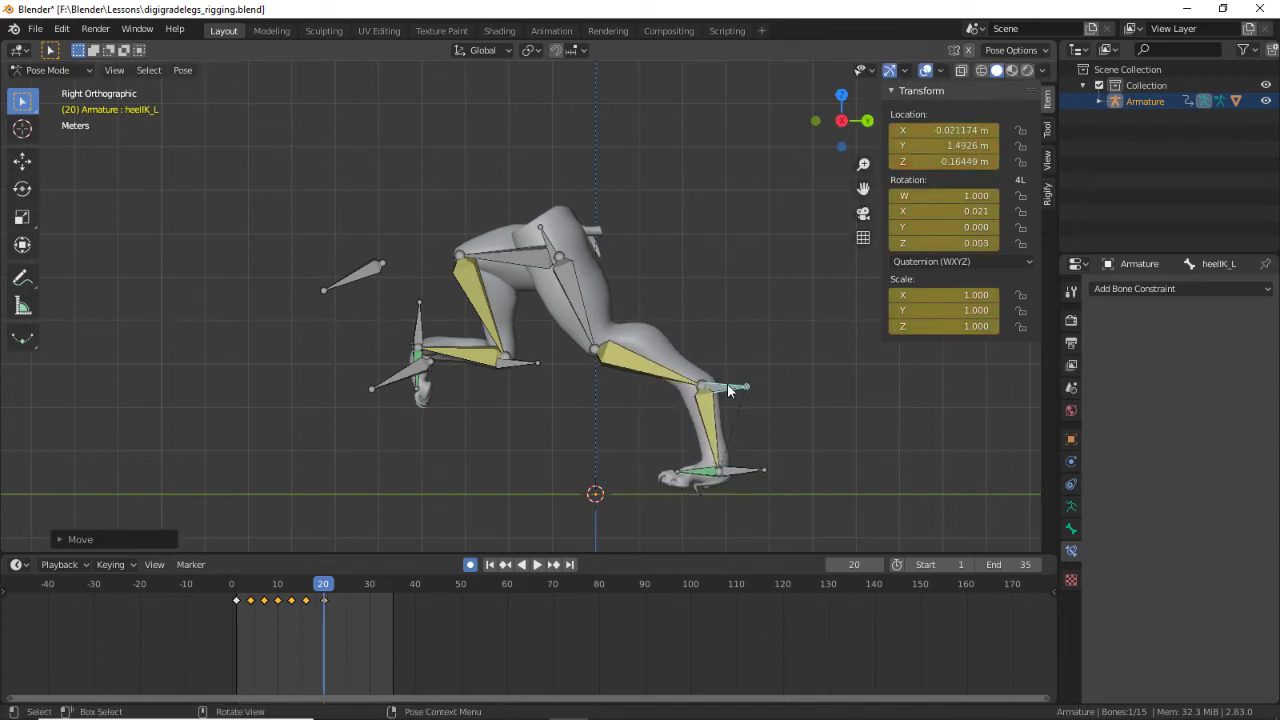
{"action": "left_click", "coordinate": [731, 476]}
{"action": "key", "text": "g"}
{"action": "left_click", "coordinate": [640, 467]}
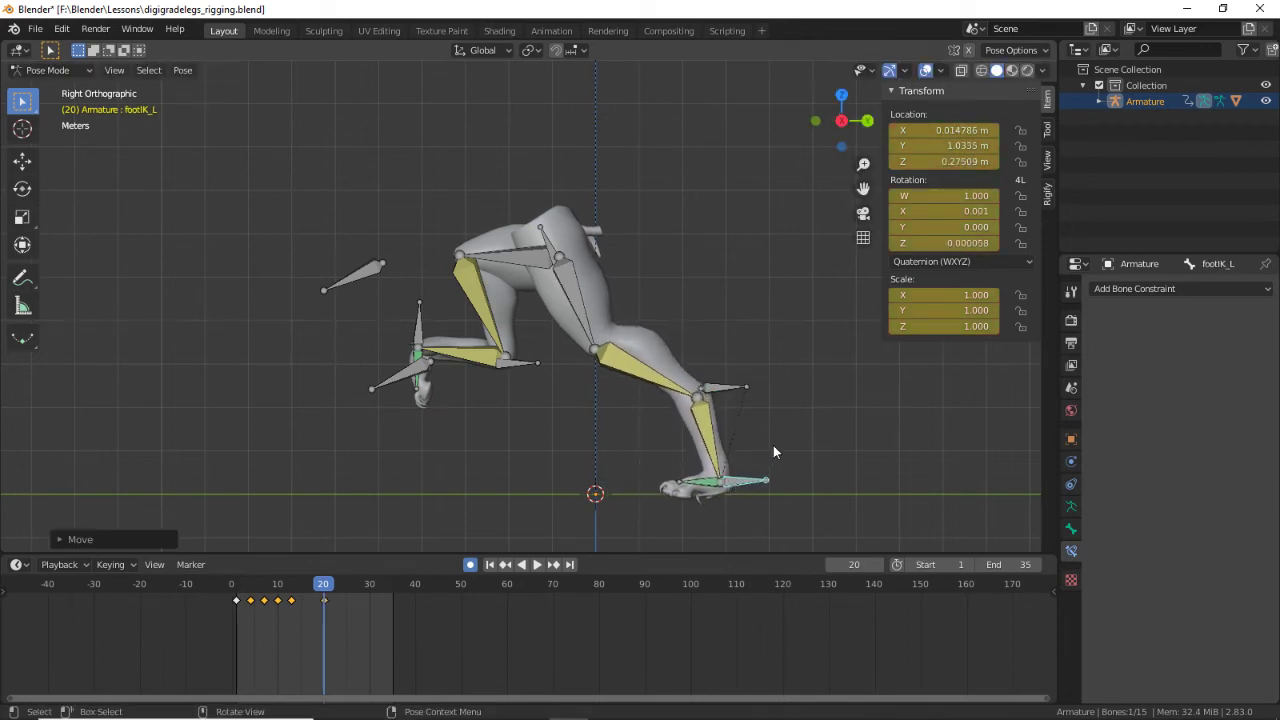
{"action": "key", "text": "g"}
{"action": "key", "text": "Escape"}
Step: Play the walk cycle, then scrub the timeline to check the new left-leg poses
{"action": "key", "text": "space"}
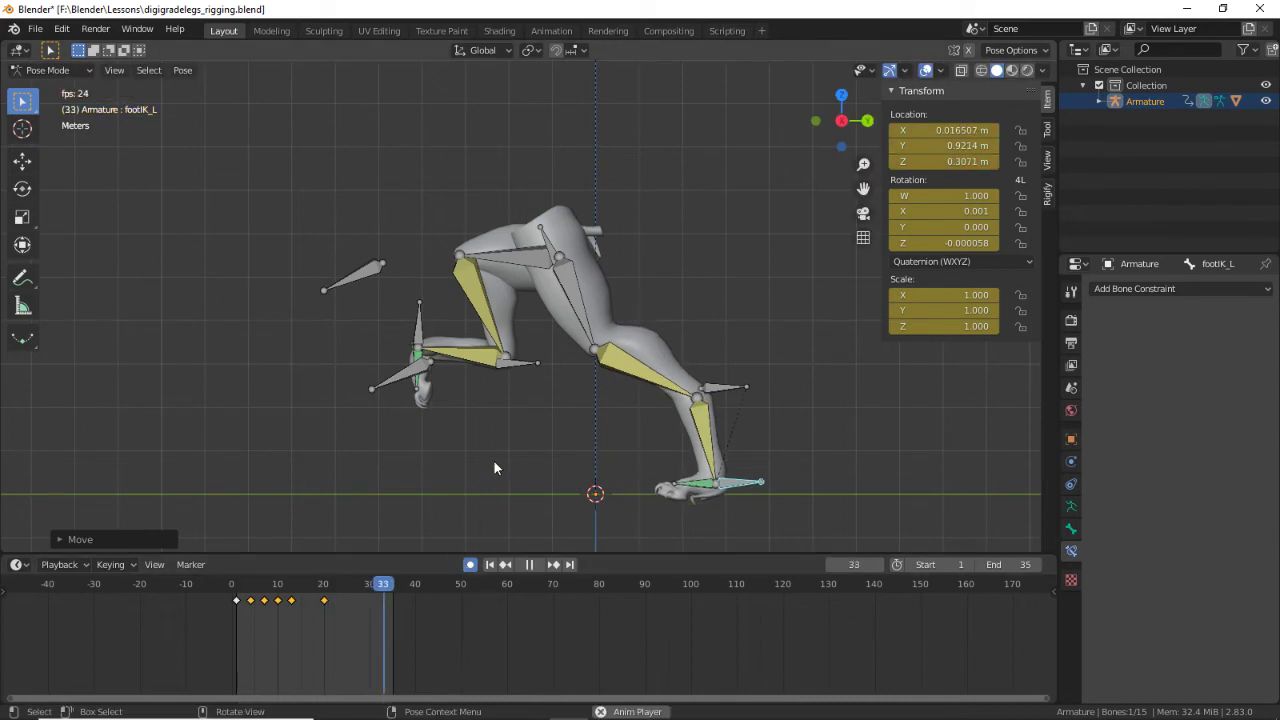
{"action": "key", "text": "space"}
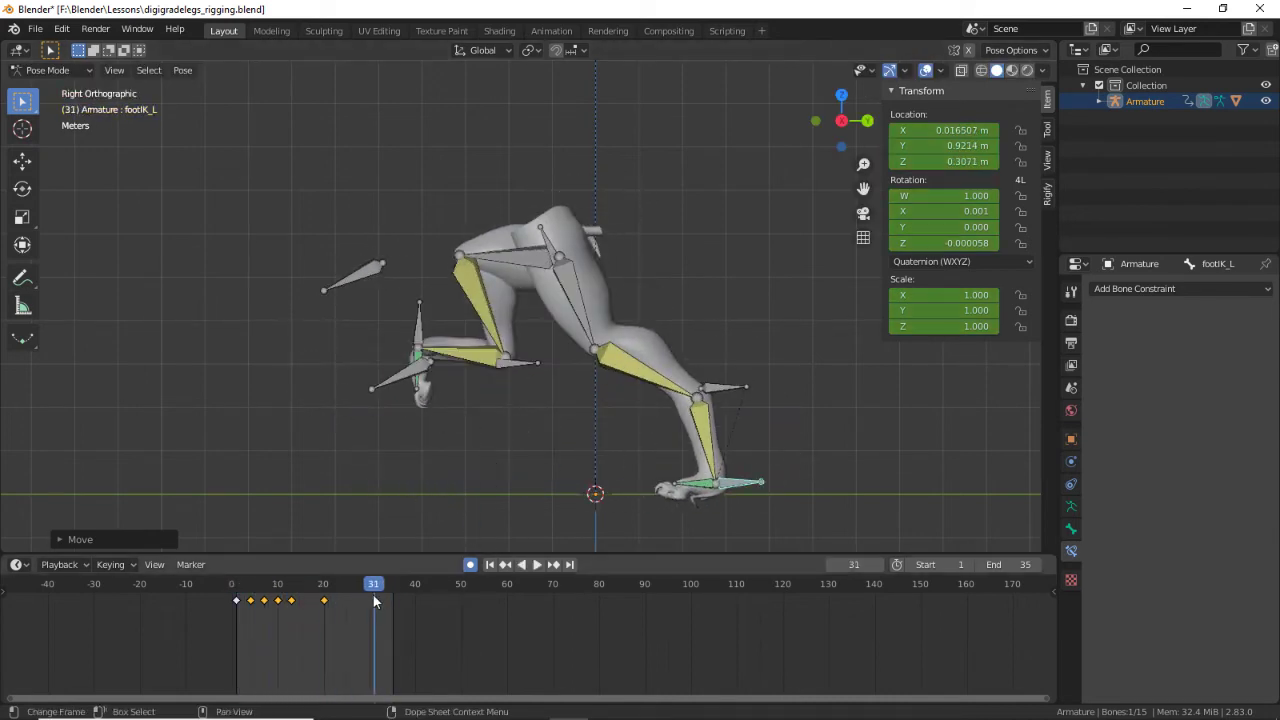
{"action": "left_click_drag", "start_coordinate": [373, 595], "coordinate": [307, 587]}
Step: Select the hips bone and key it raised at frame 16
{"action": "left_click", "coordinate": [555, 241]}
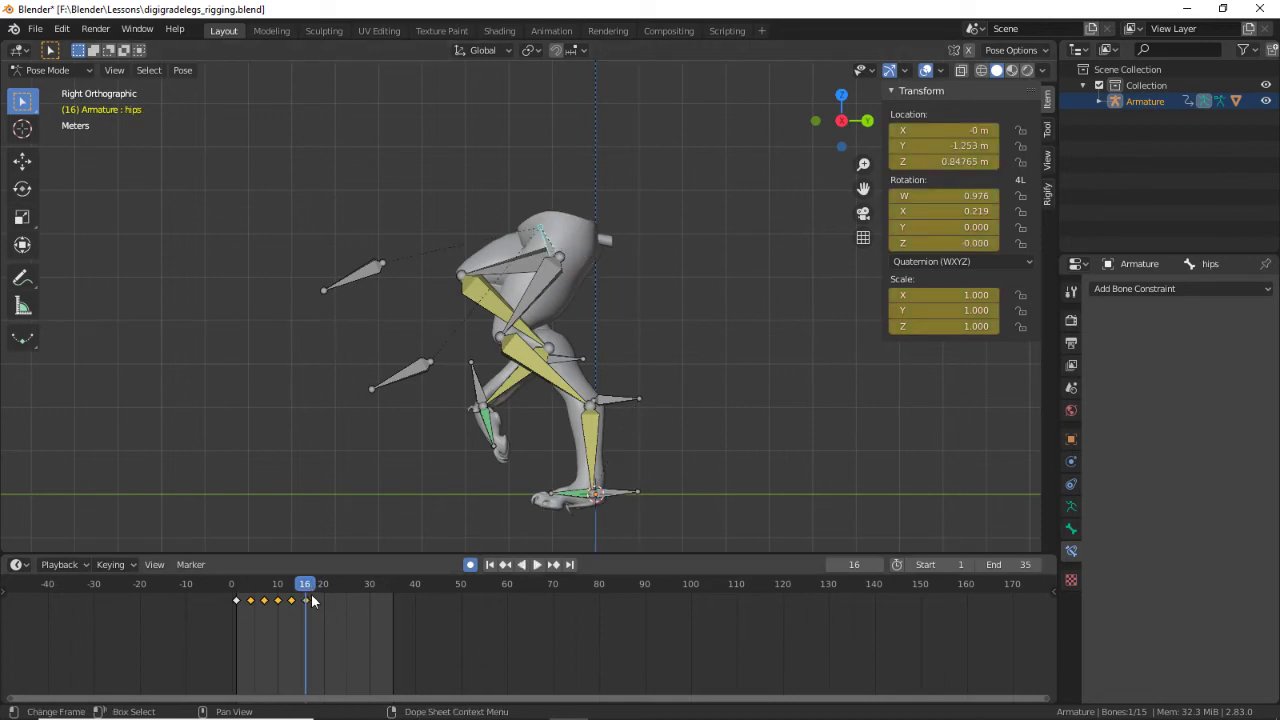
{"action": "key", "text": "Right"}
{"action": "key", "text": "Right"}
{"action": "key", "text": "Right"}
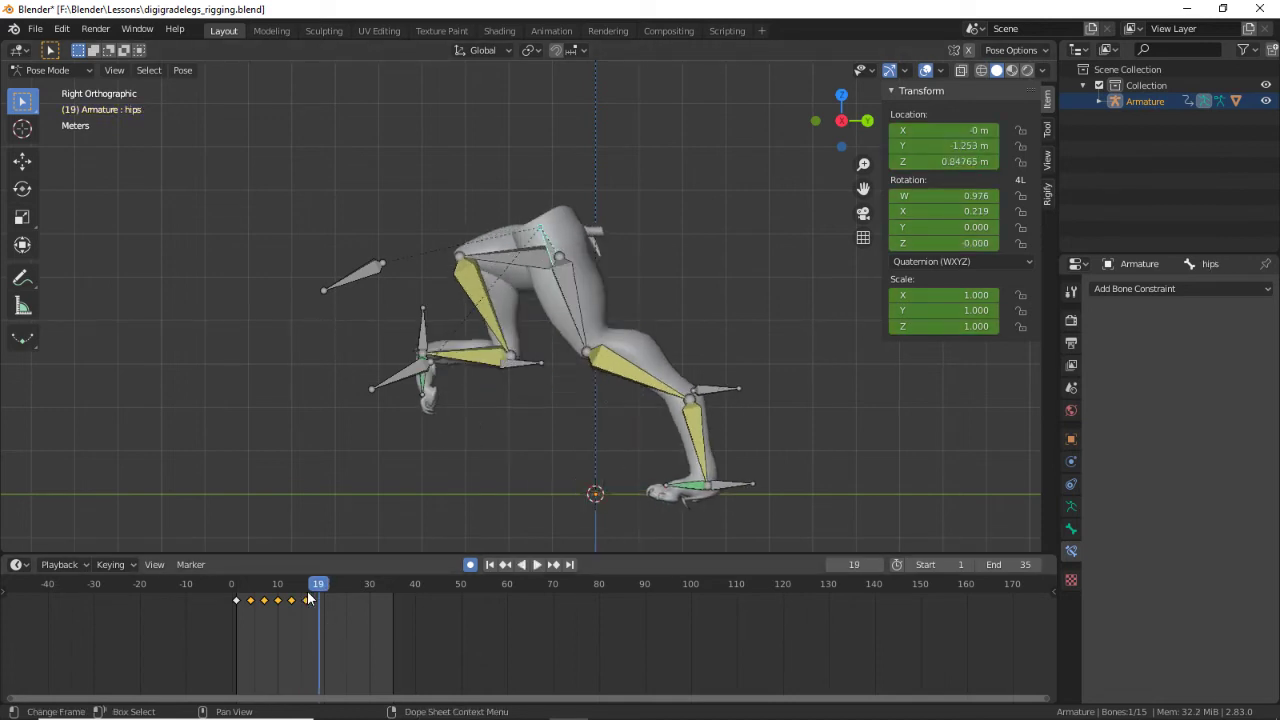
{"action": "left_click_drag", "start_coordinate": [329, 592], "coordinate": [305, 604]}
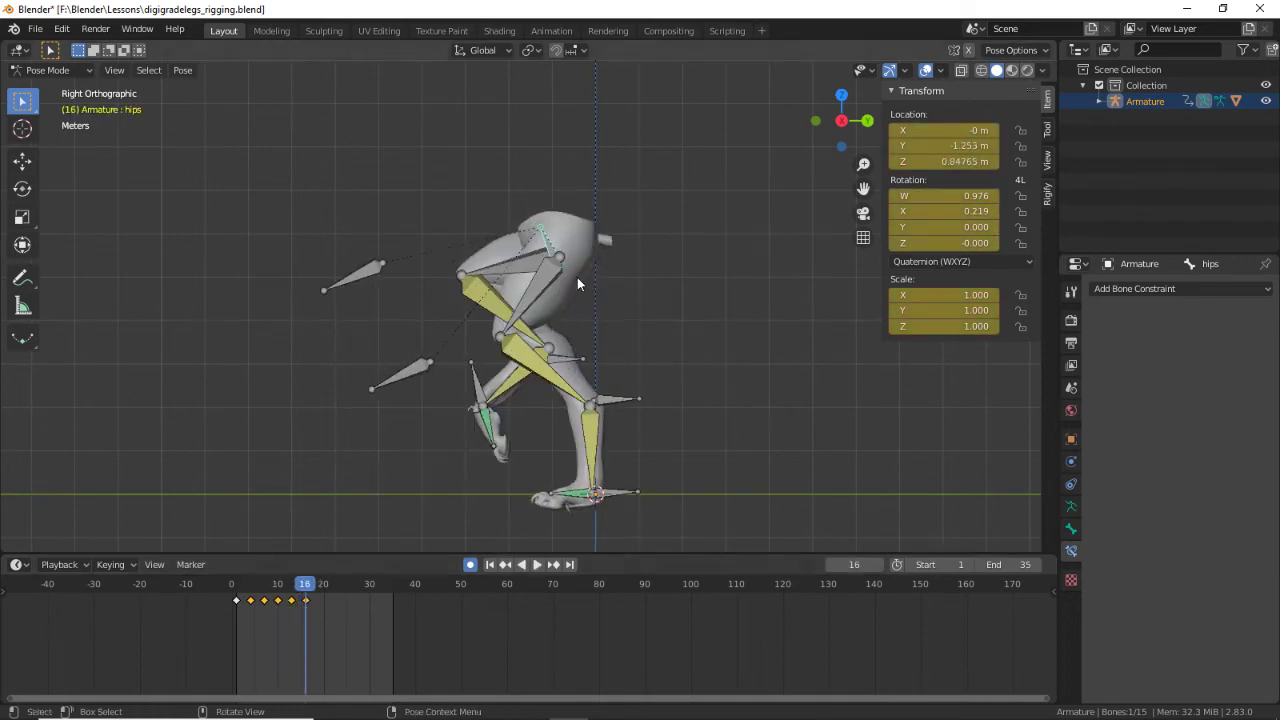
{"action": "key", "text": "g"}
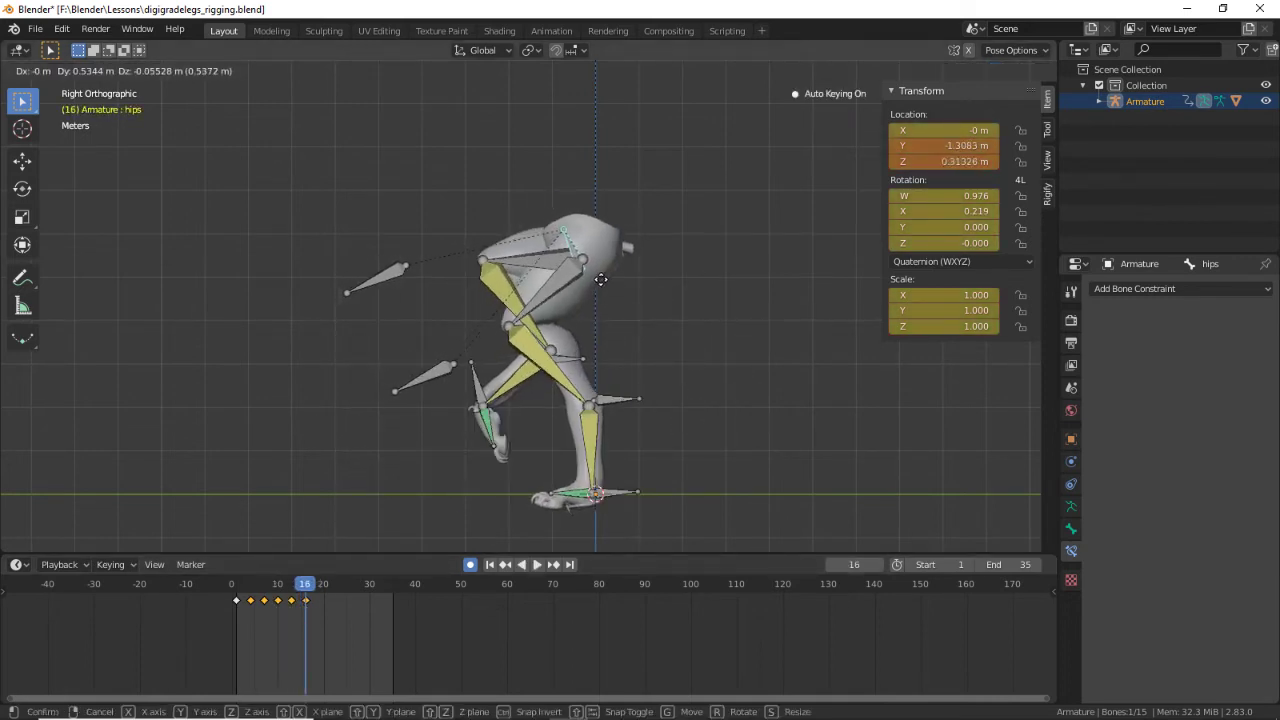
{"action": "left_click", "coordinate": [604, 278]}
Step: Key the hips raised at frame 19, then scrub and replay to check the body bob
{"action": "key", "text": "space"}
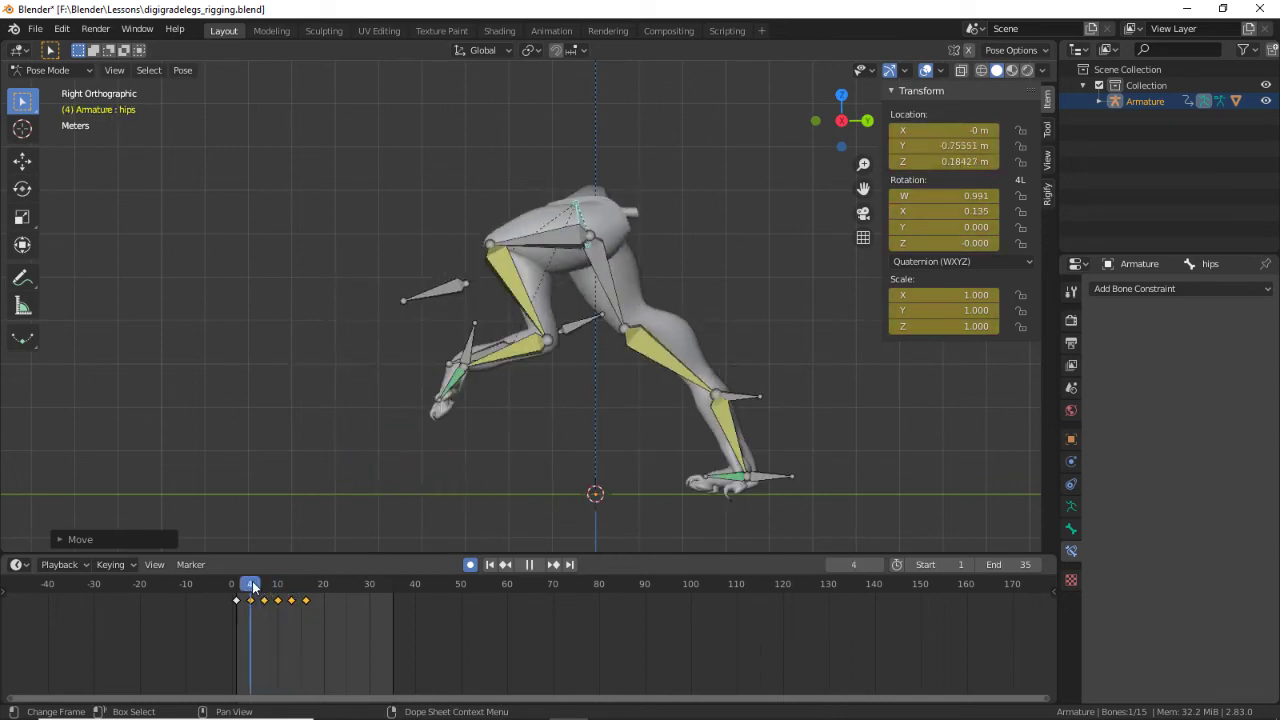
{"action": "mouse_move", "coordinate": [310, 598]}
{"action": "left_mouse_down"}
{"action": "mouse_move", "coordinate": [275, 588]}
{"action": "mouse_move", "coordinate": [318, 591]}
{"action": "left_mouse_up"}
{"action": "key", "text": "space"}
{"action": "key", "text": "g"}
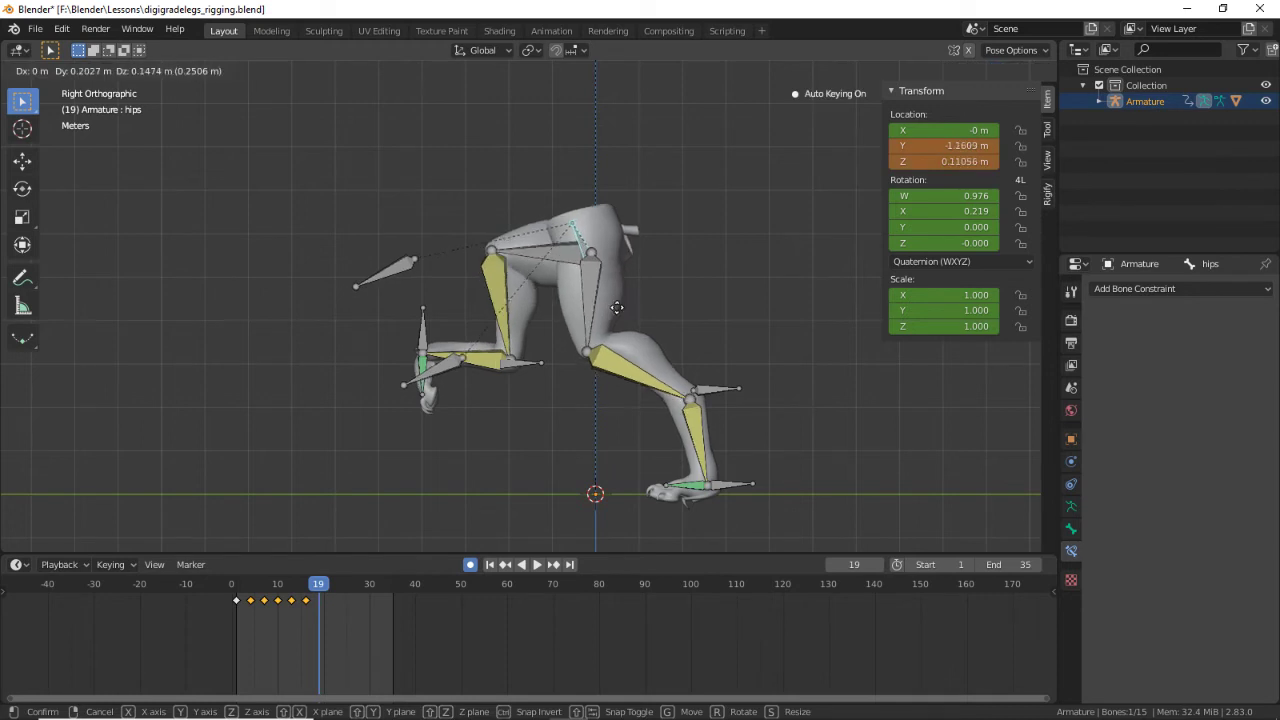
{"action": "left_click", "coordinate": [637, 300]}
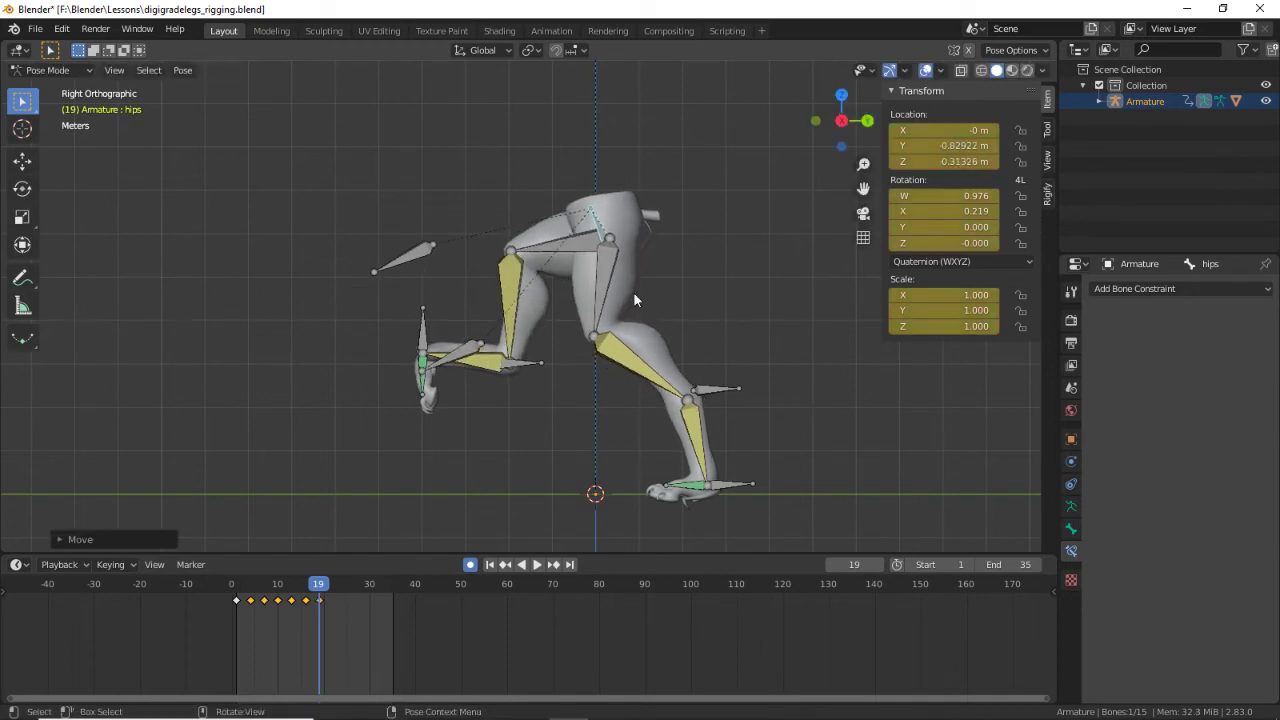
{"action": "left_click_drag", "start_coordinate": [318, 590], "coordinate": [260, 604]}
{"action": "key", "text": "space"}
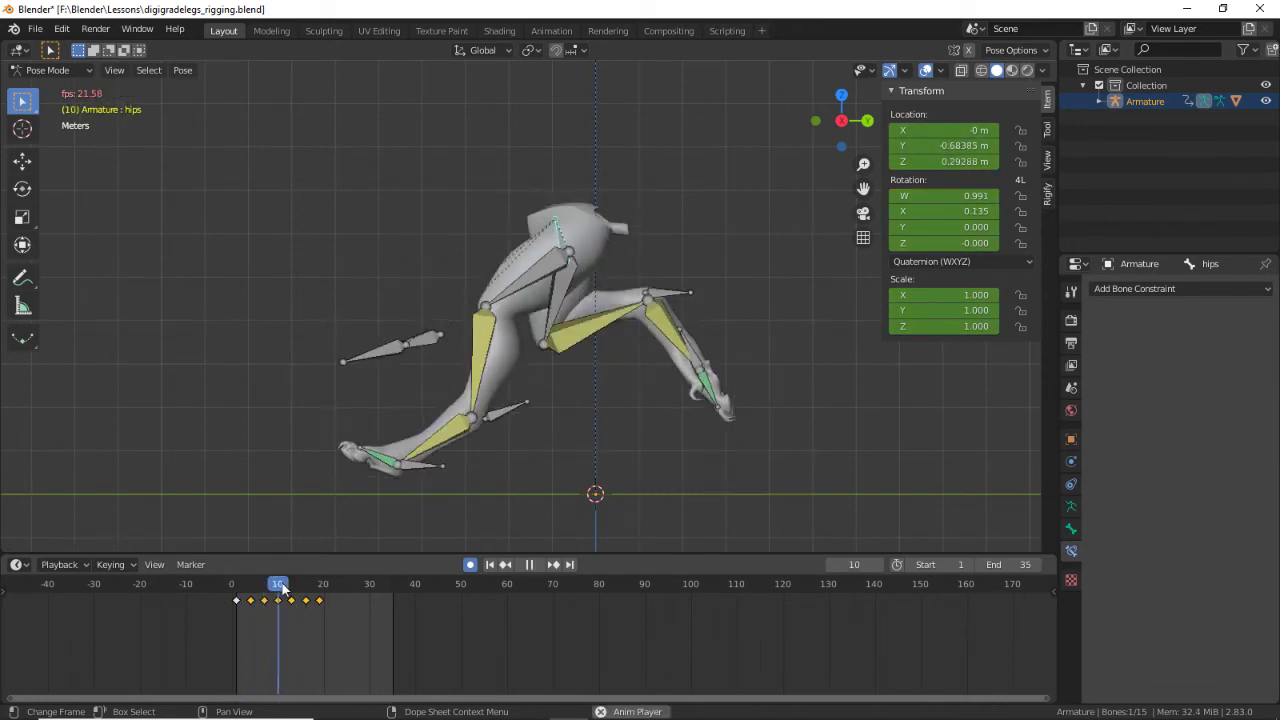
Step: Copy the frame 1 pose of all bones and paste it mirrored at frame 30
{"action": "key", "text": "space"}
{"action": "key", "text": "shift+Left"}
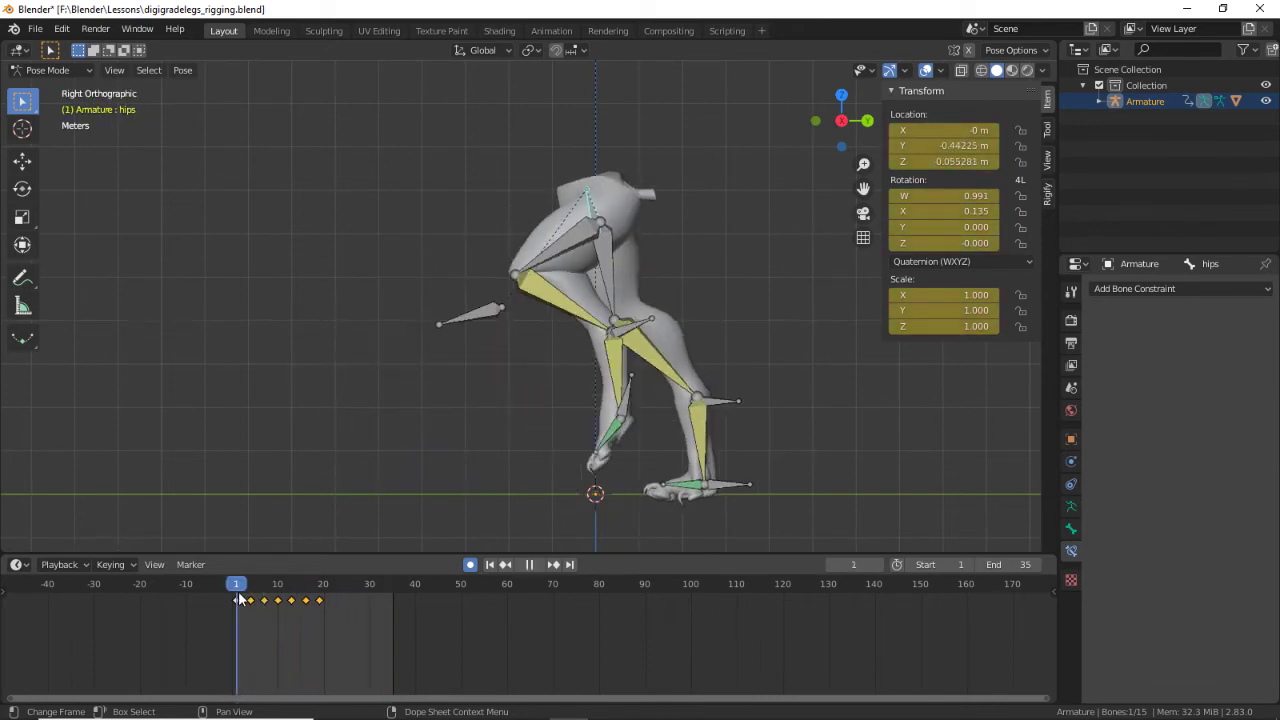
{"action": "key", "text": "a"}
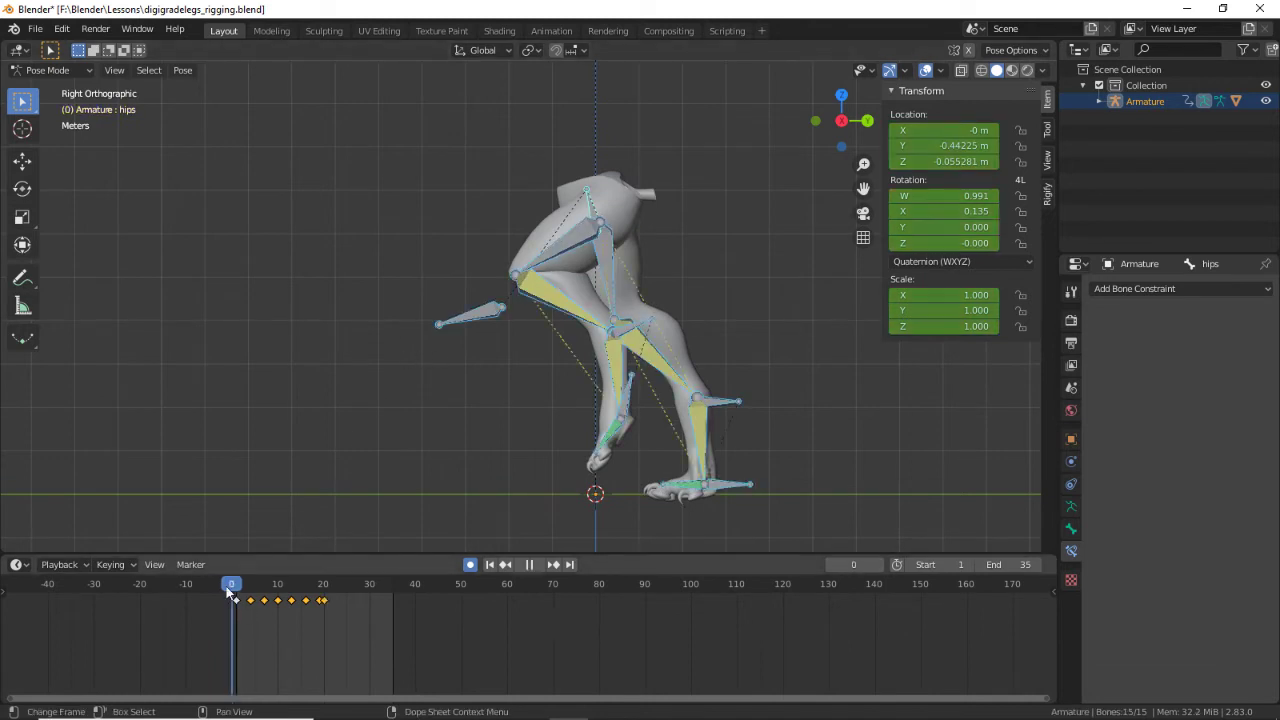
{"action": "left_click_drag", "start_coordinate": [217, 628], "coordinate": [238, 592]}
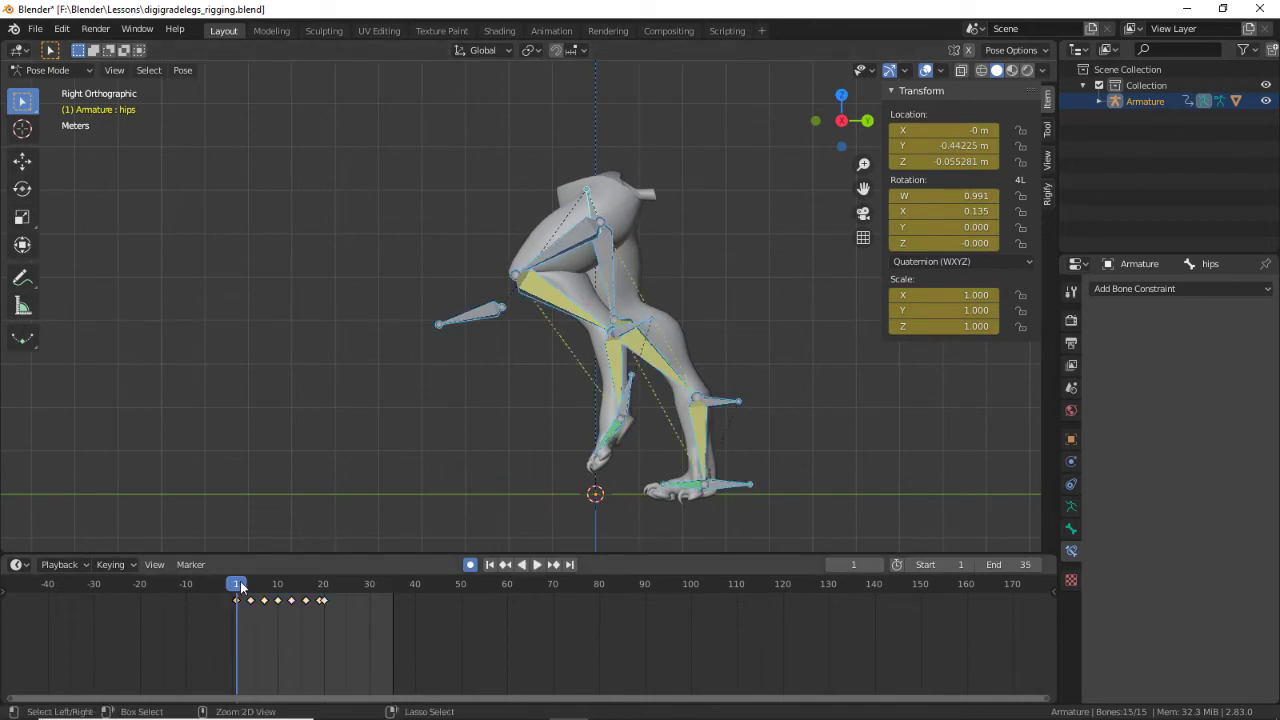
{"action": "key", "text": "space"}
{"action": "left_click_drag", "start_coordinate": [352, 578], "coordinate": [369, 580]}
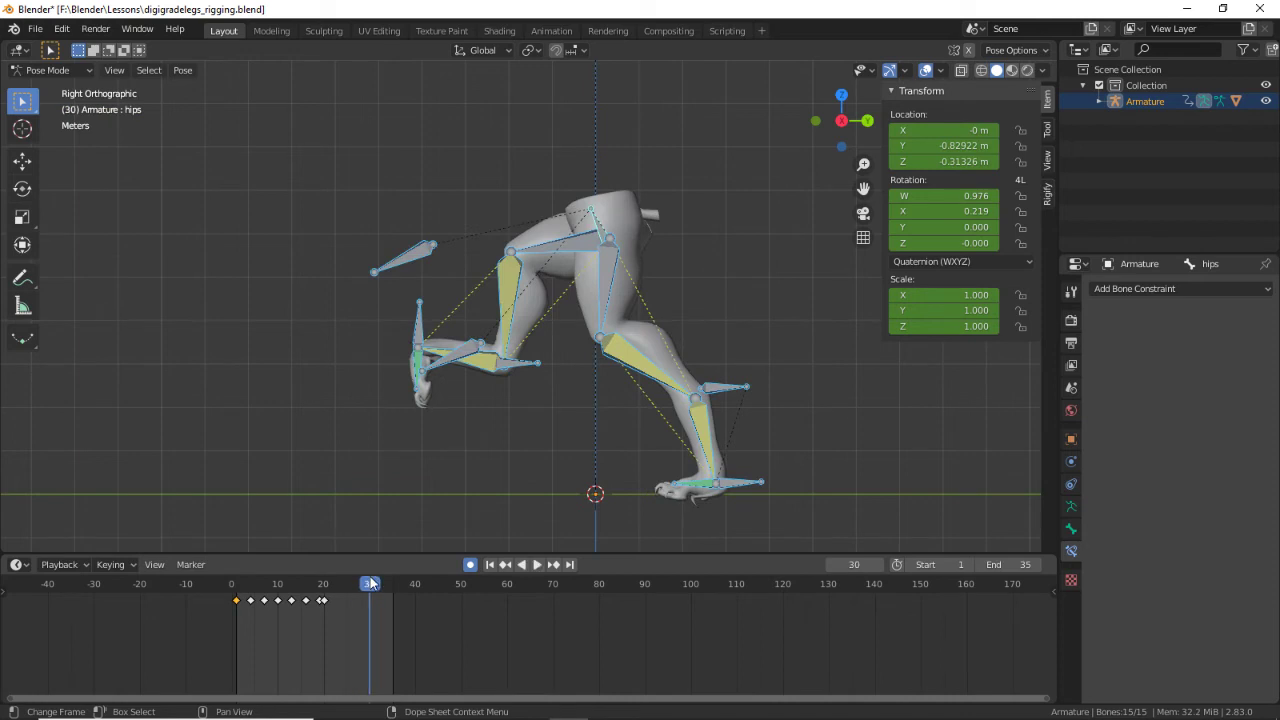
{"action": "key", "text": "ctrl+shift+v"}
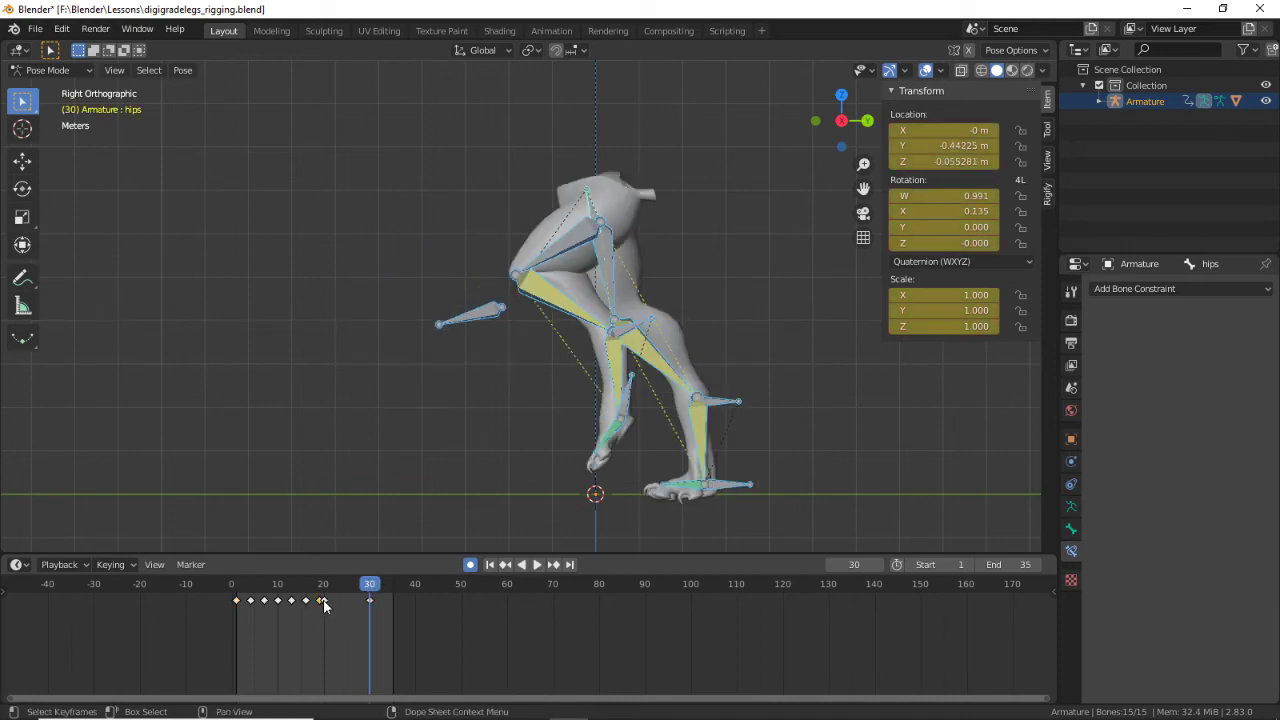
Step: Shift footIK_R's frame-20 keyframe one frame earlier
{"action": "left_click", "coordinate": [424, 521]}
{"action": "left_click", "coordinate": [721, 487]}
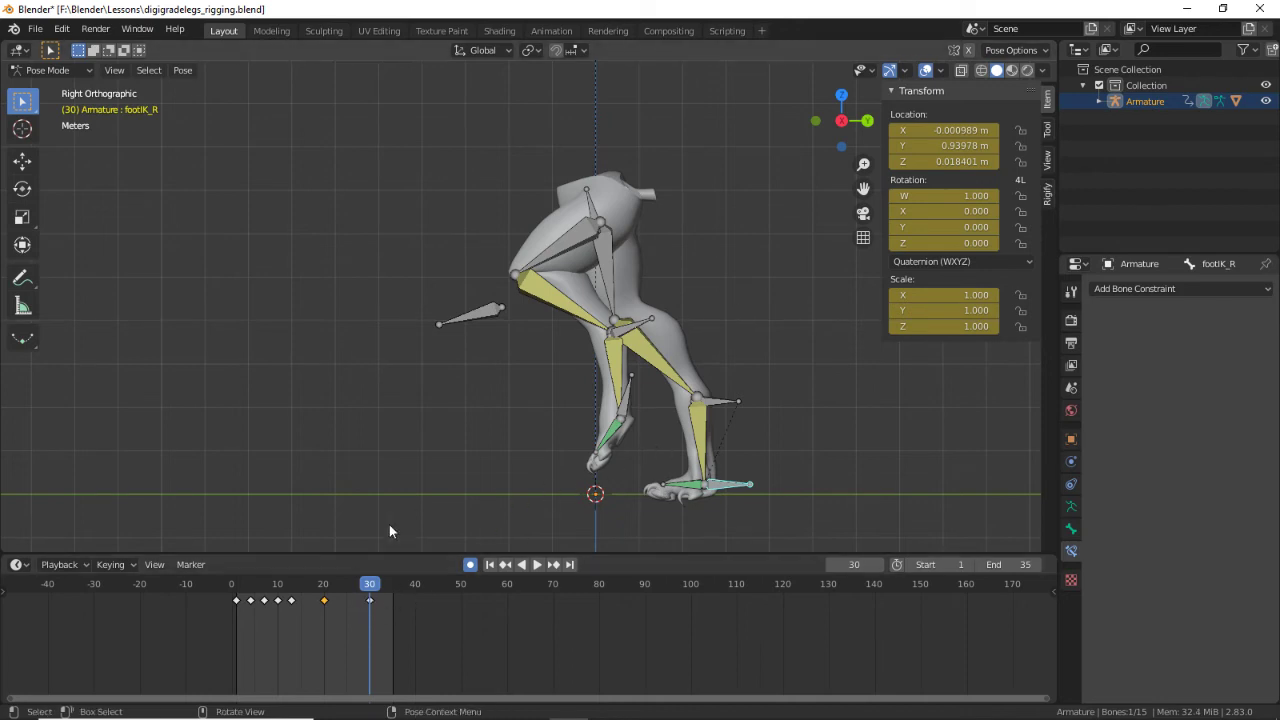
{"action": "key", "text": "a"}
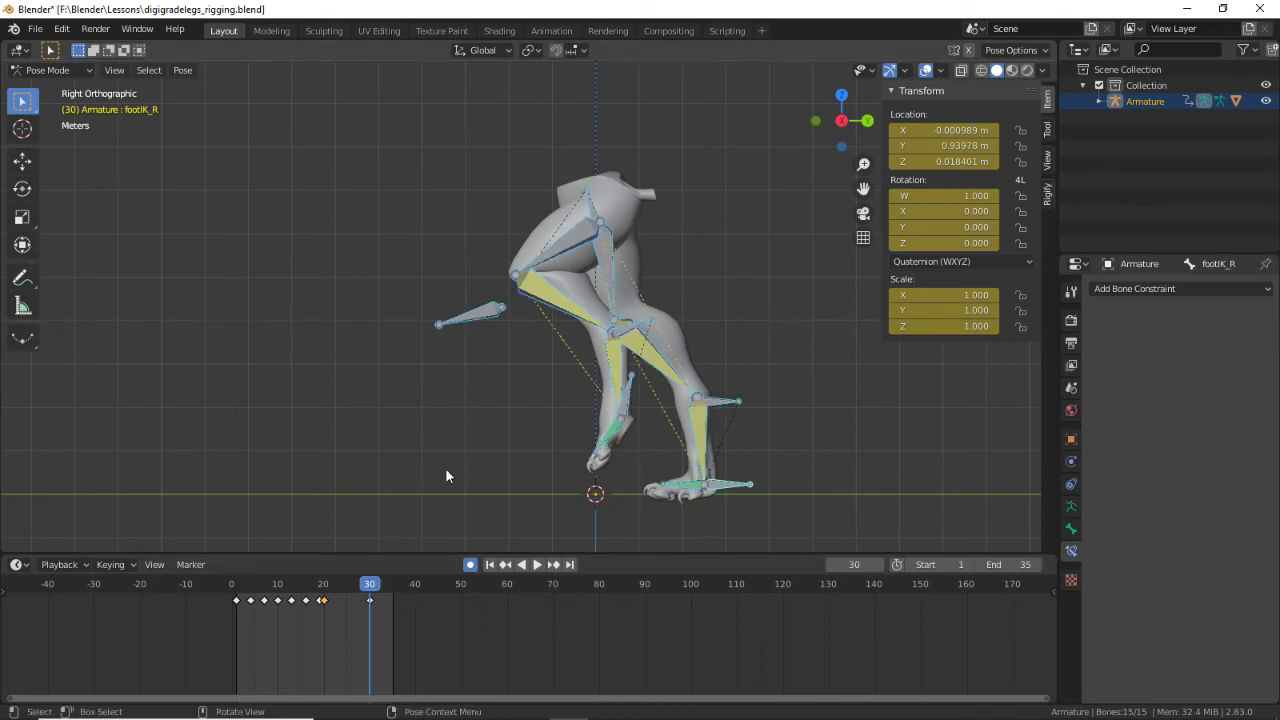
{"action": "key", "text": "alt+a"}
{"action": "left_click", "coordinate": [731, 483]}
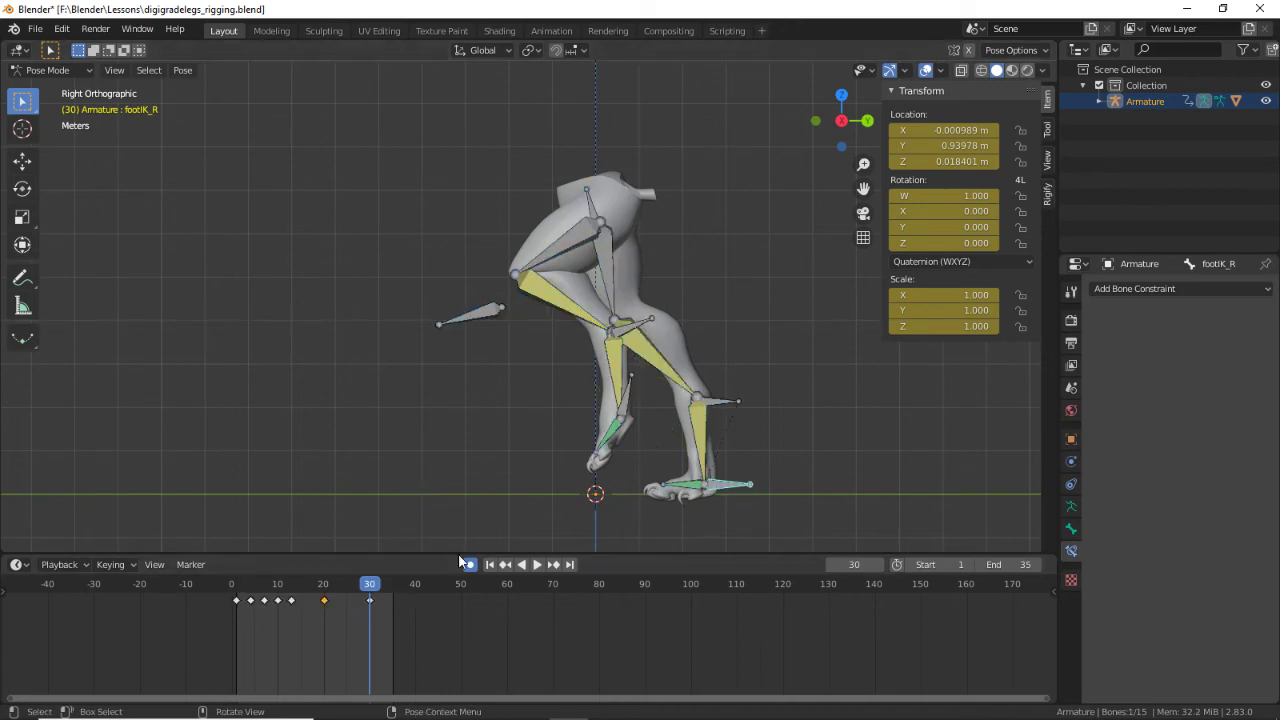
{"action": "key", "text": "g"}
{"action": "left_click", "coordinate": [321, 598]}
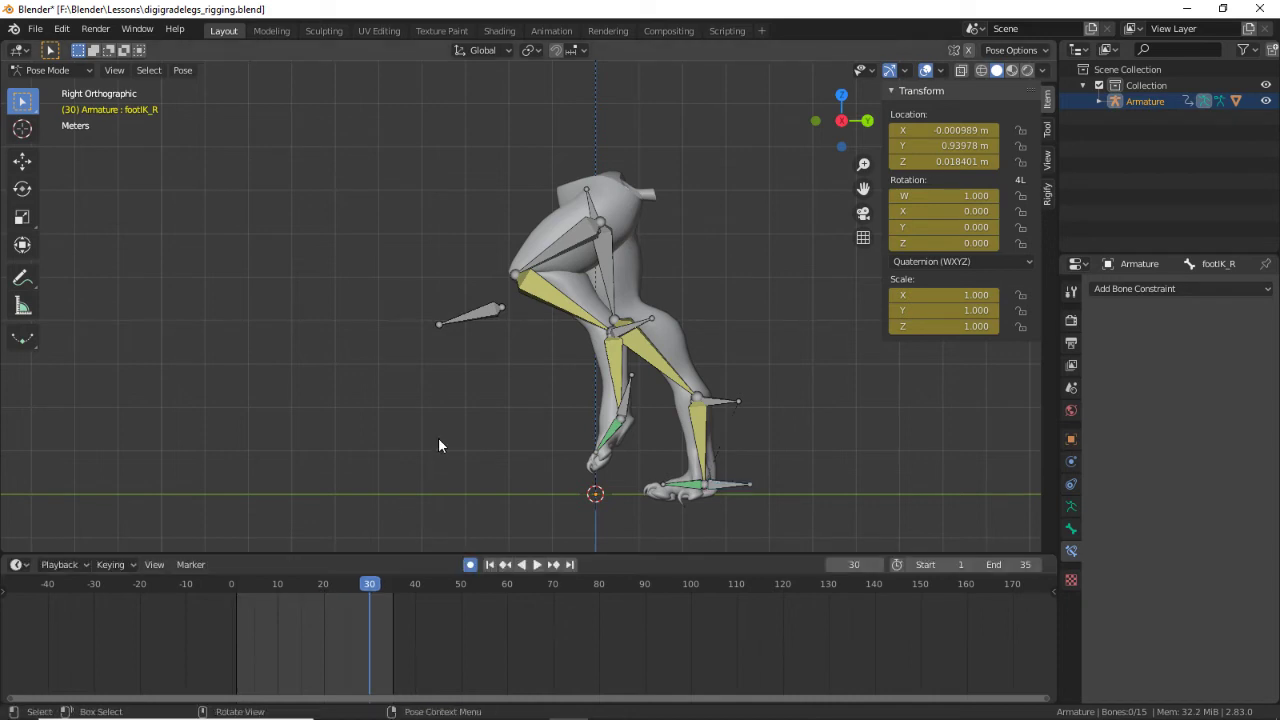
Step: Reselect all bones and play the walk cycle to review it
{"action": "key", "text": "a"}
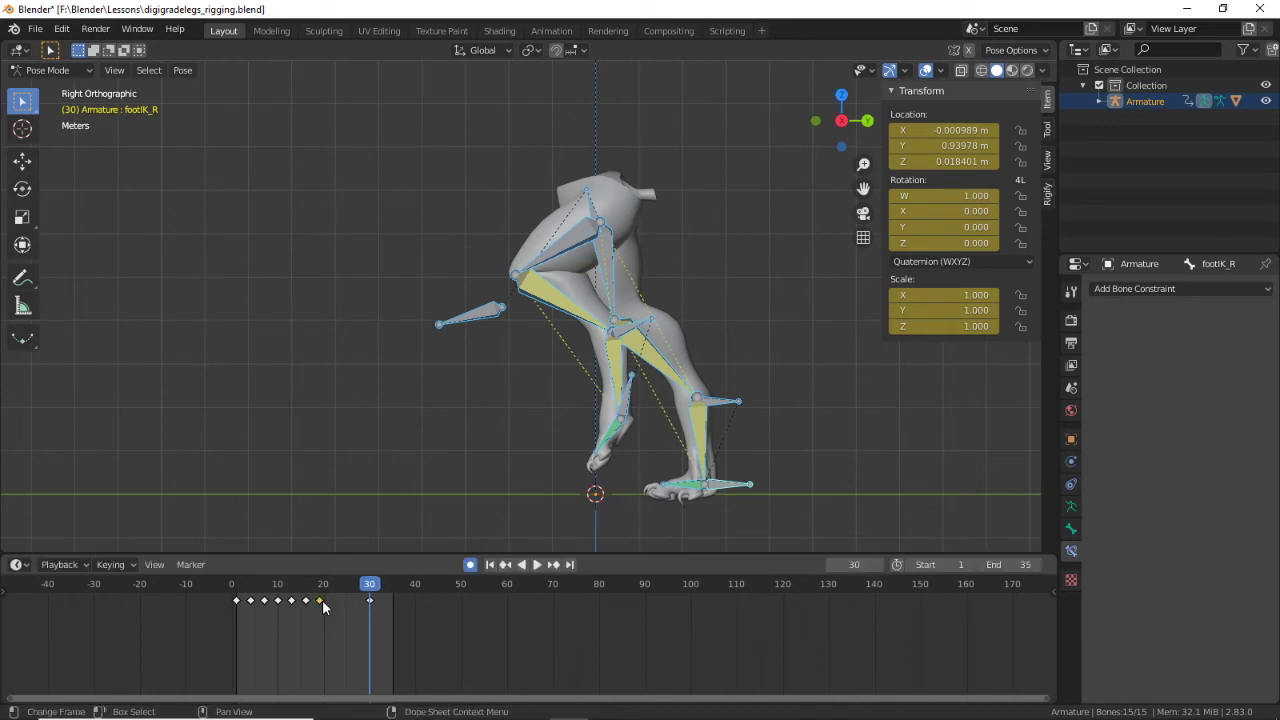
{"action": "key", "text": "alt+a"}
{"action": "key", "text": "a"}
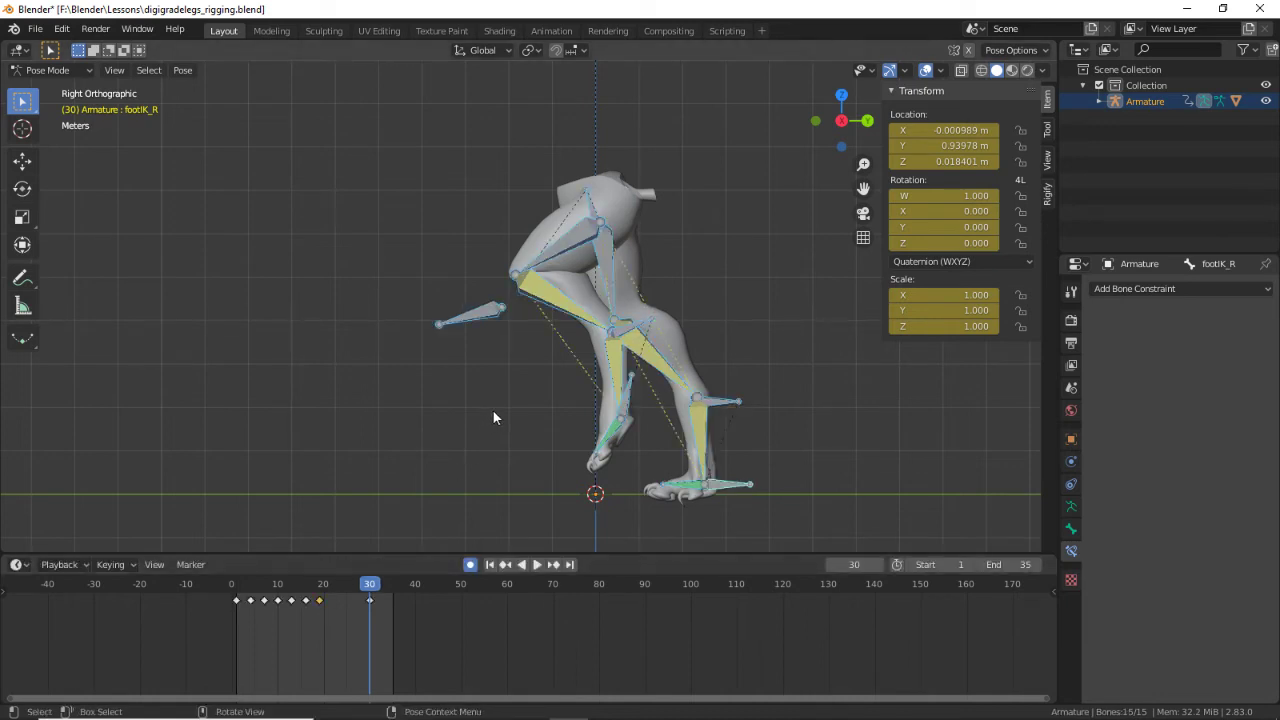
{"action": "key", "text": "space"}
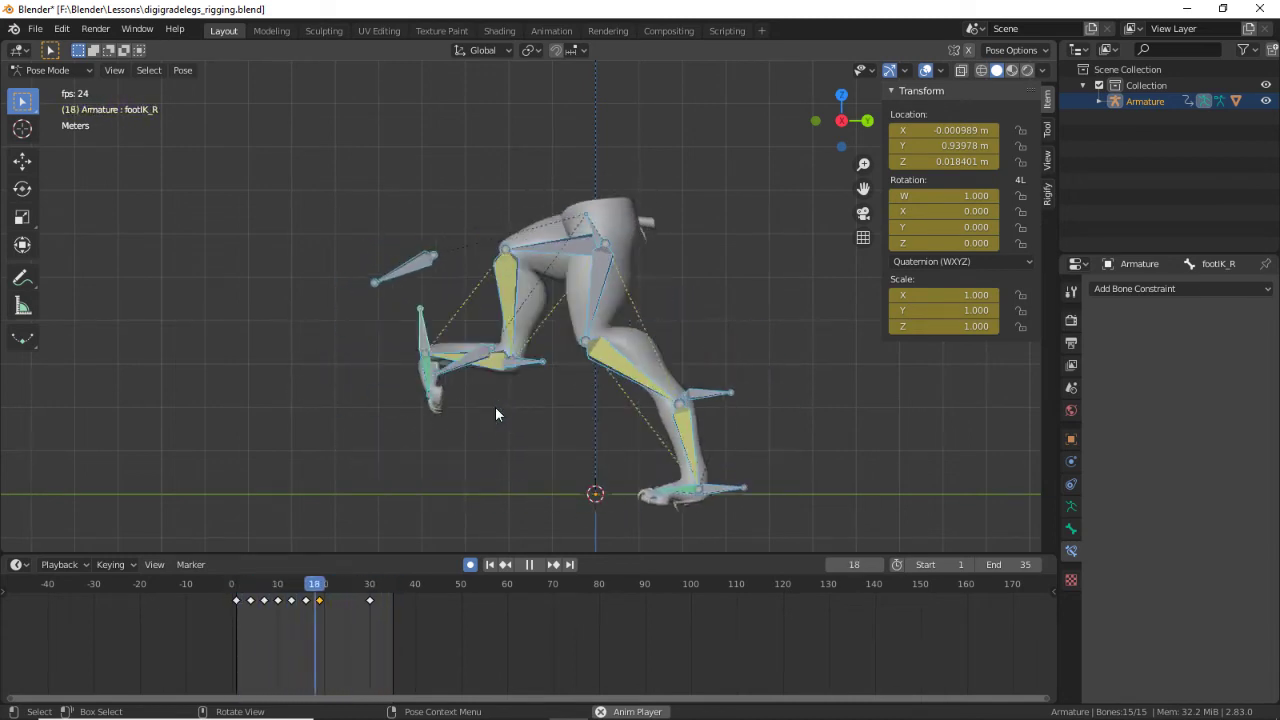
{"action": "key", "text": "space"}
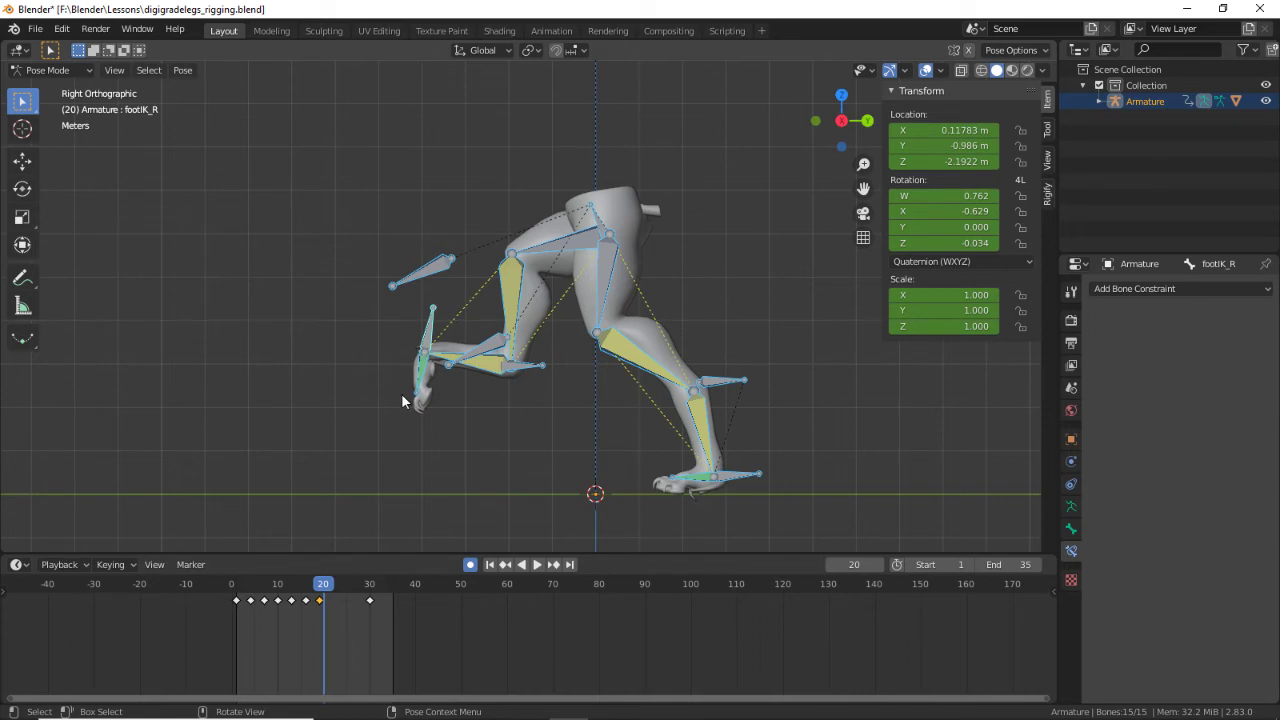
Step: At frame 19, rotate footIK_R twice so the right foot lies flat
{"action": "key", "text": "Left"}
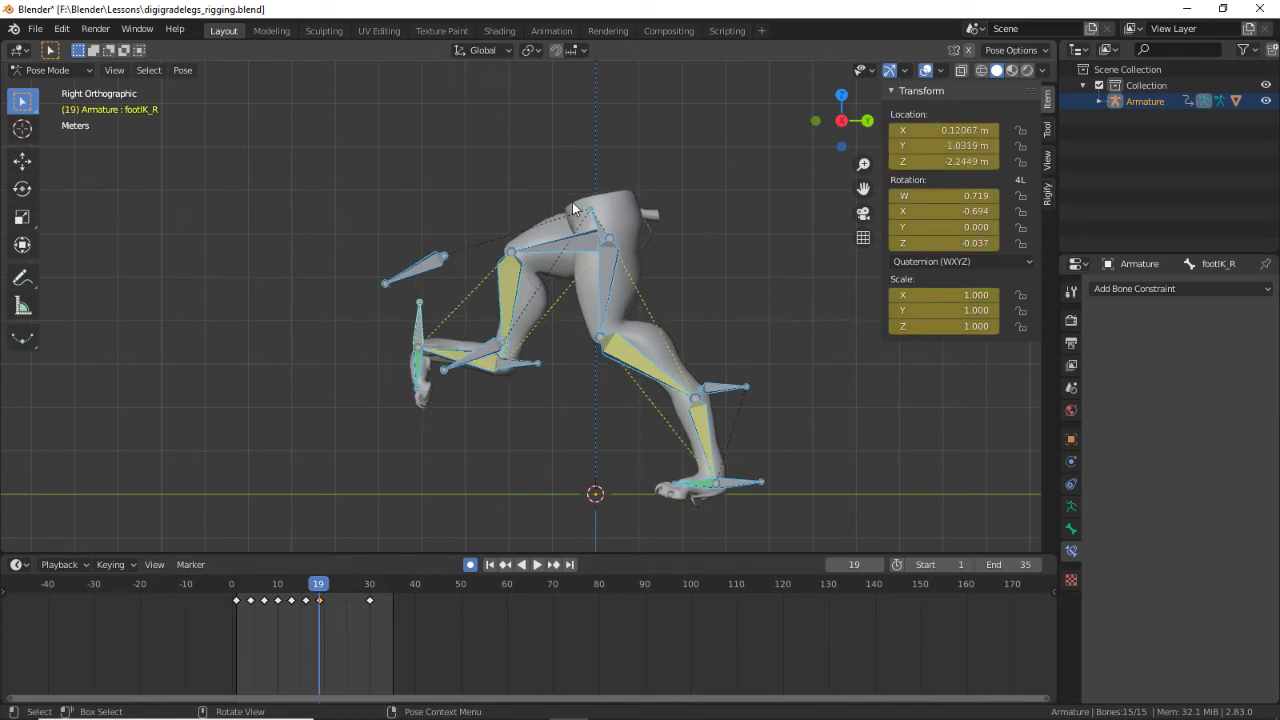
{"action": "left_click", "coordinate": [420, 334]}
{"action": "key", "text": "r"}
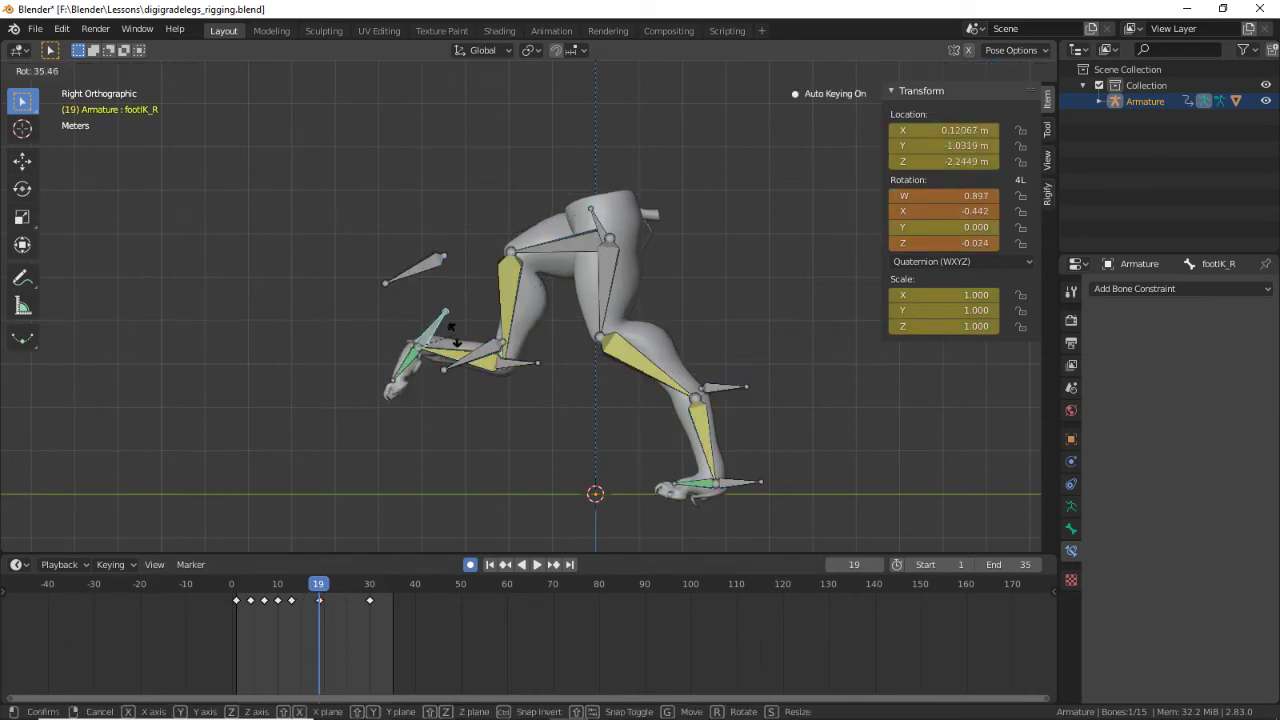
{"action": "left_click", "coordinate": [393, 493]}
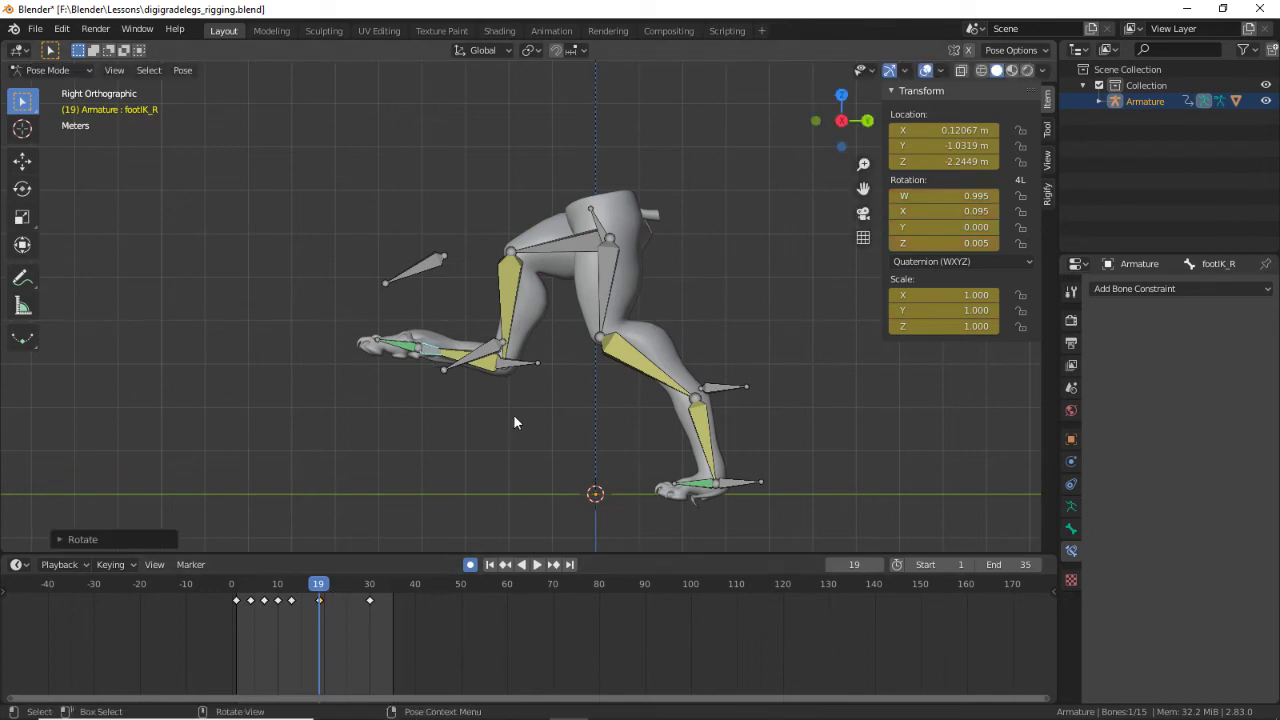
{"action": "key", "text": "r"}
{"action": "left_click", "coordinate": [517, 386]}
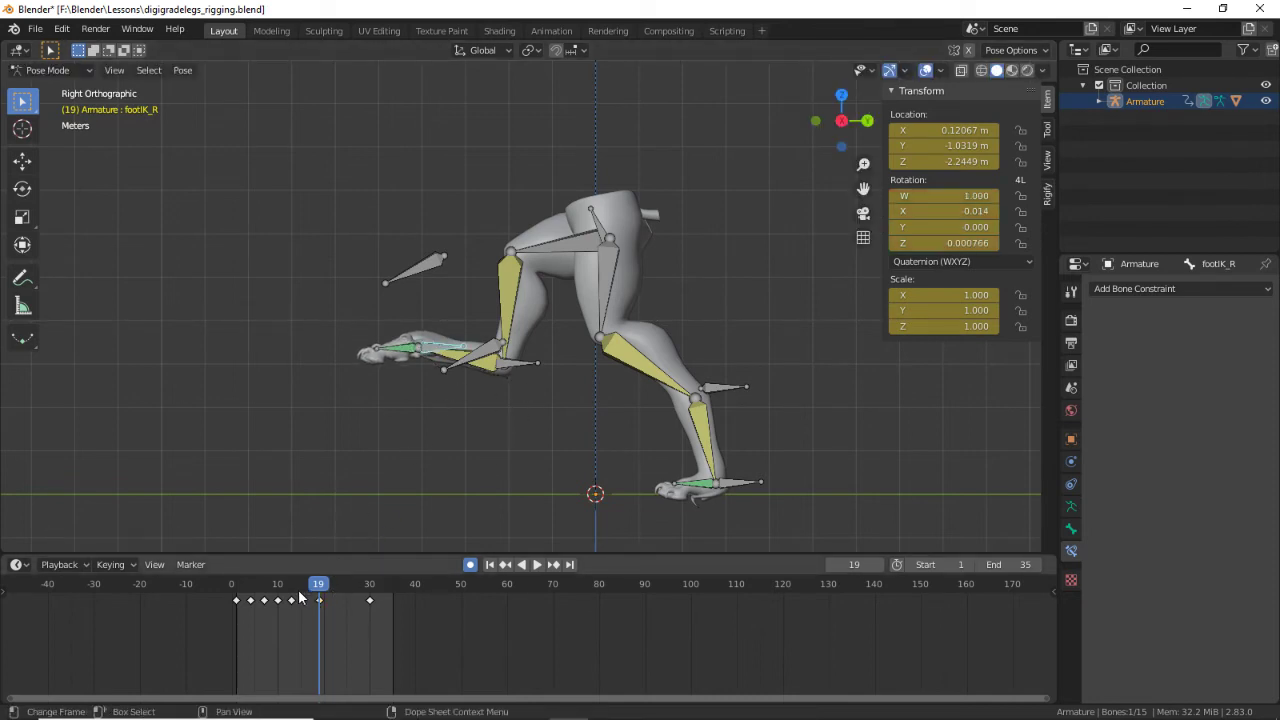
Step: Play the animation and scrub to frame 22 to preview the step
{"action": "key", "text": "space"}
{"action": "left_click_drag", "start_coordinate": [302, 590], "coordinate": [332, 594]}
{"action": "key", "text": "space"}
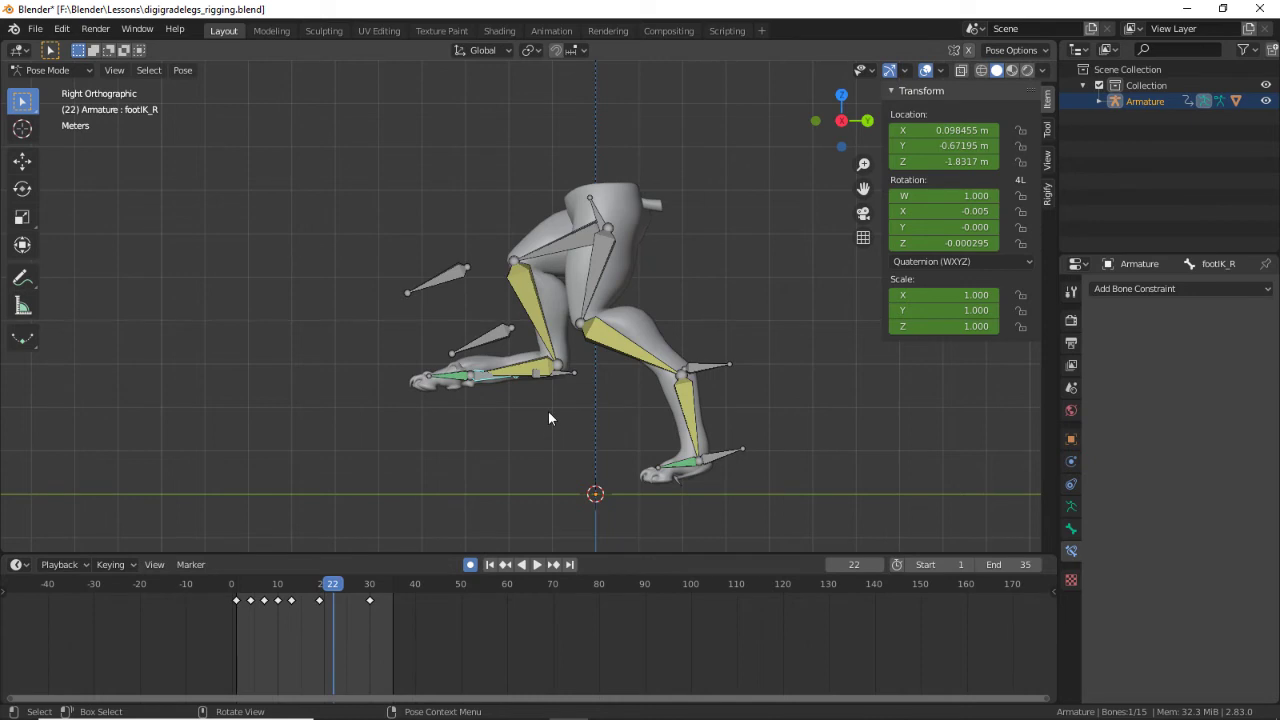
Step: At frame 22, move heelIK_R and footIK_R forward to stretch the right leg
{"action": "left_click", "coordinate": [560, 374]}
{"action": "key", "text": "g"}
{"action": "left_click", "coordinate": [574, 376]}
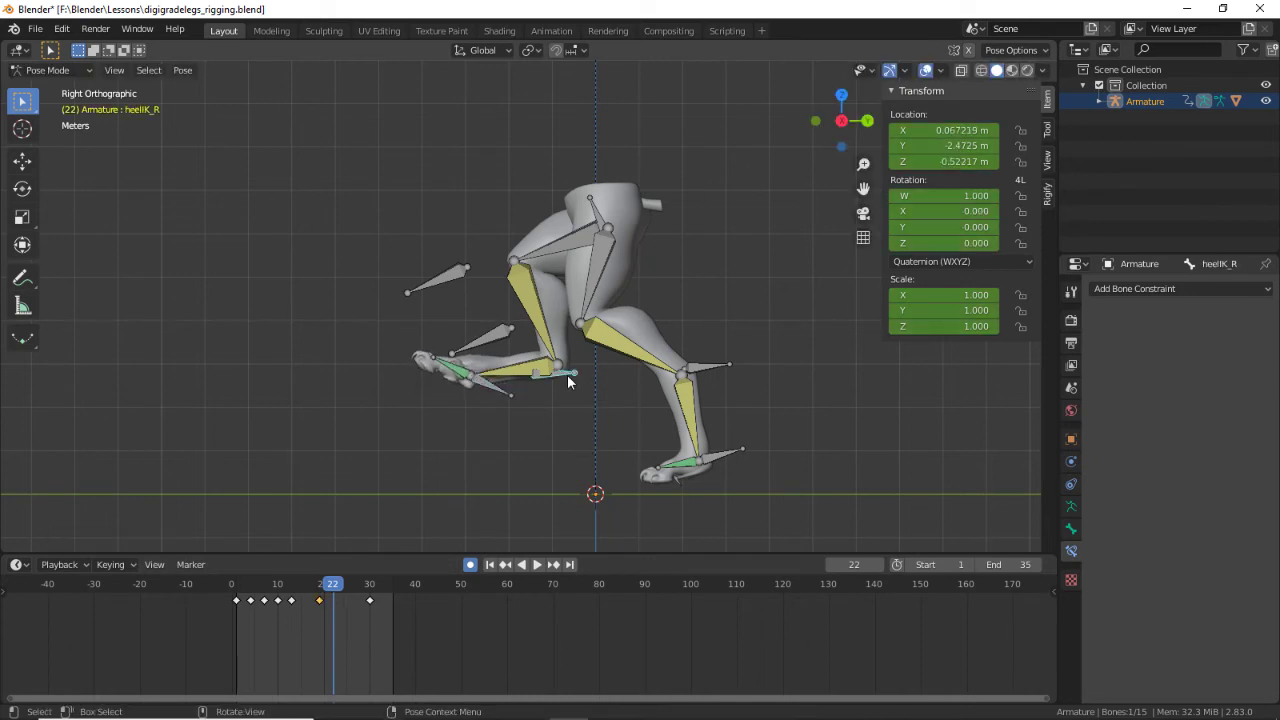
{"action": "key", "text": "g"}
{"action": "left_click", "coordinate": [509, 412]}
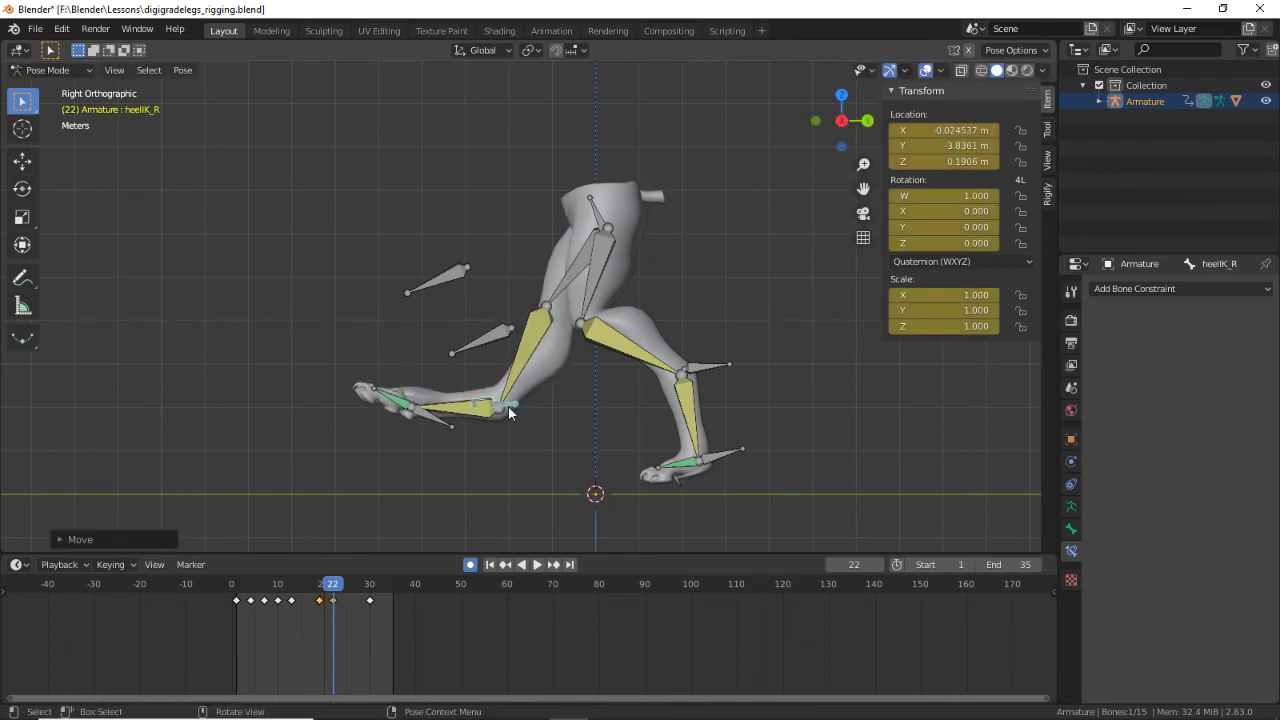
{"action": "left_click", "coordinate": [426, 420]}
{"action": "key", "text": "g"}
{"action": "left_click", "coordinate": [396, 414]}
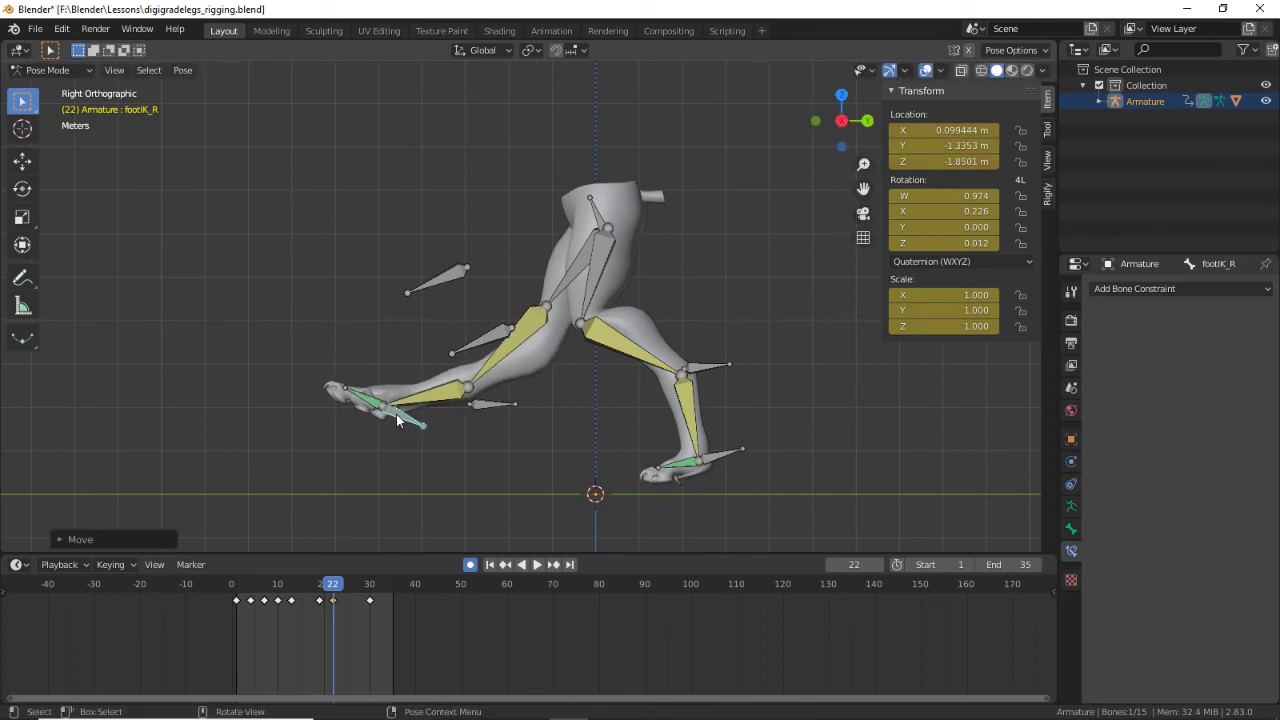
{"action": "left_click", "coordinate": [496, 404]}
{"action": "key", "text": "g"}
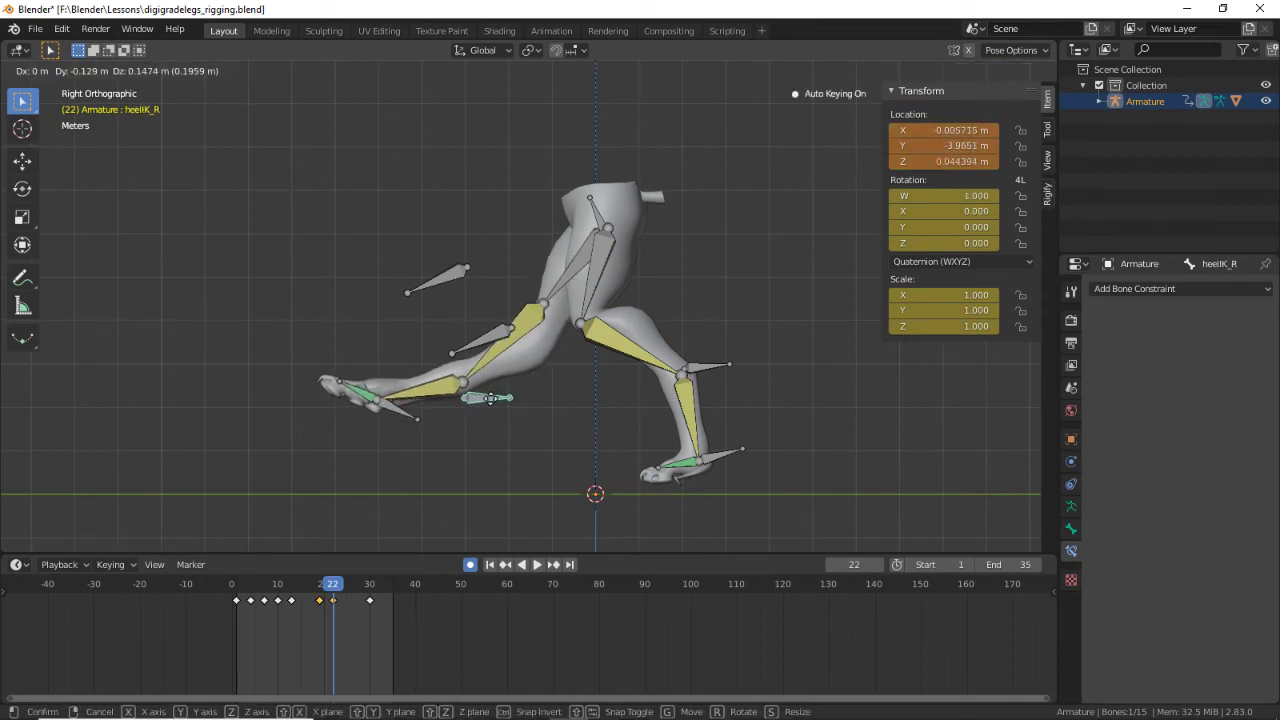
{"action": "left_click", "coordinate": [399, 373]}
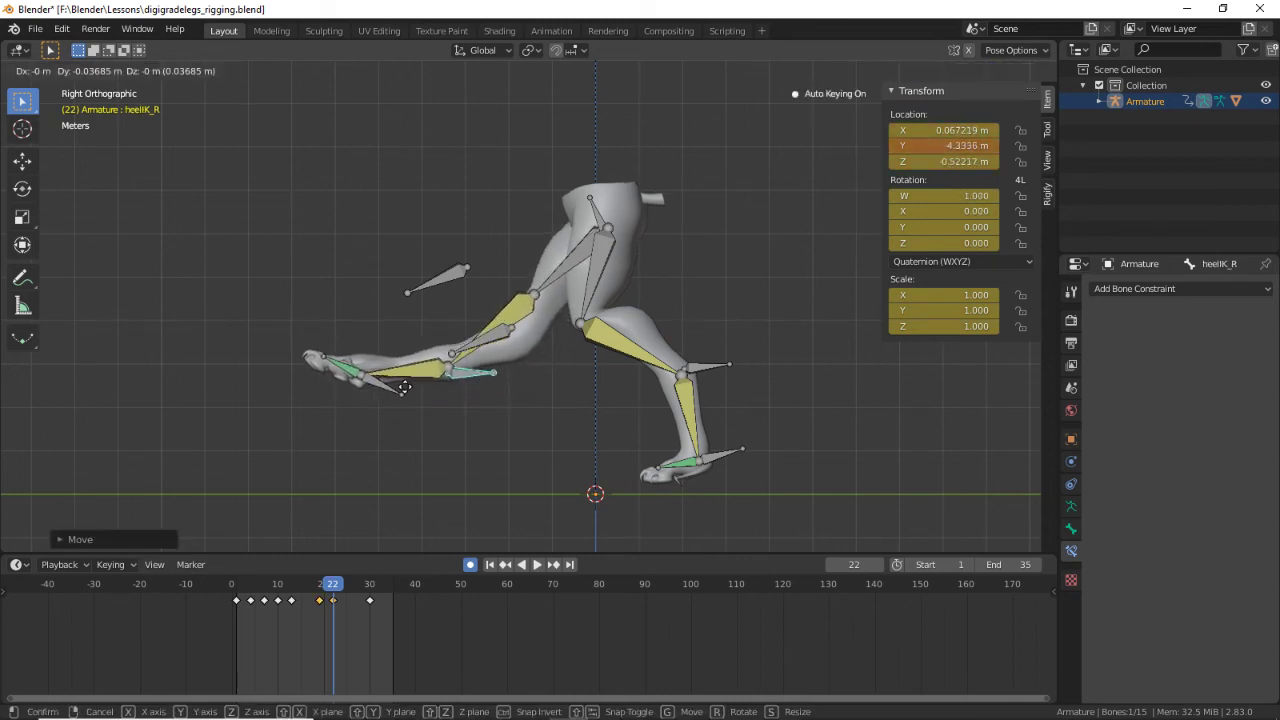
{"action": "key", "text": "g"}
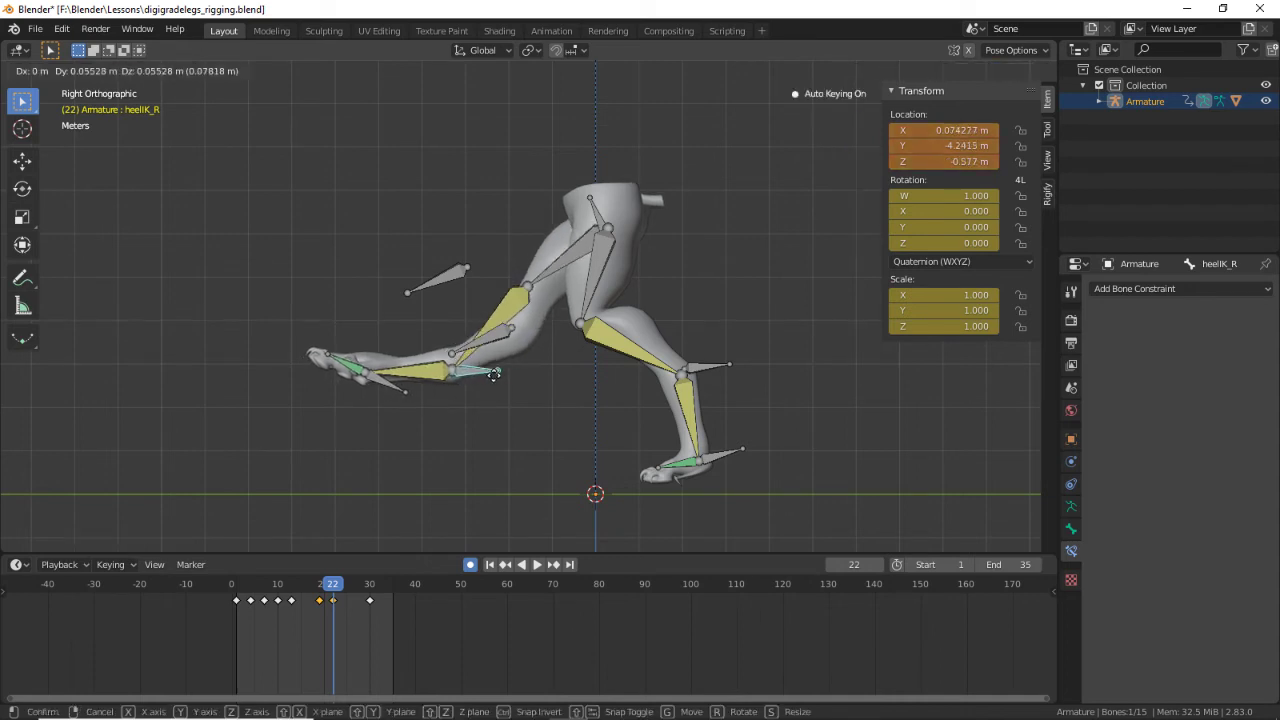
{"action": "left_click", "coordinate": [501, 376]}
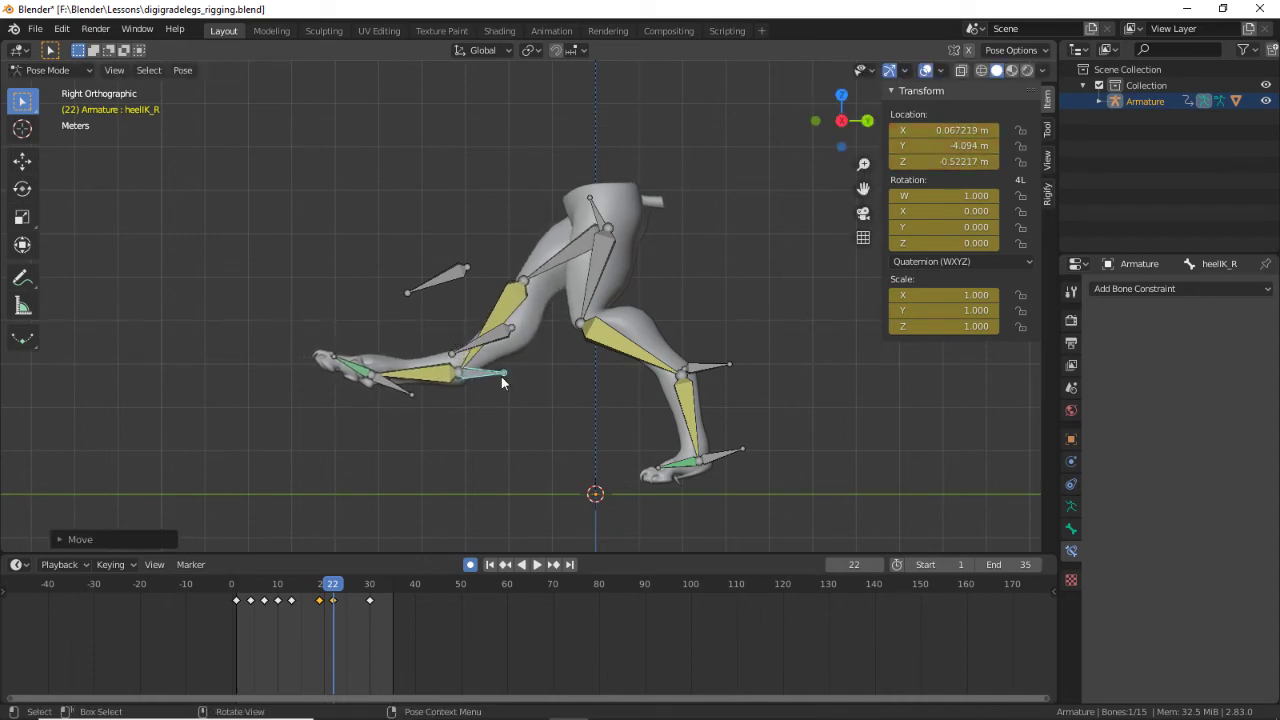
Step: Reposition the poletarget_R and poletarget_L knee pole targets
{"action": "left_click", "coordinate": [456, 269]}
{"action": "key", "text": "g"}
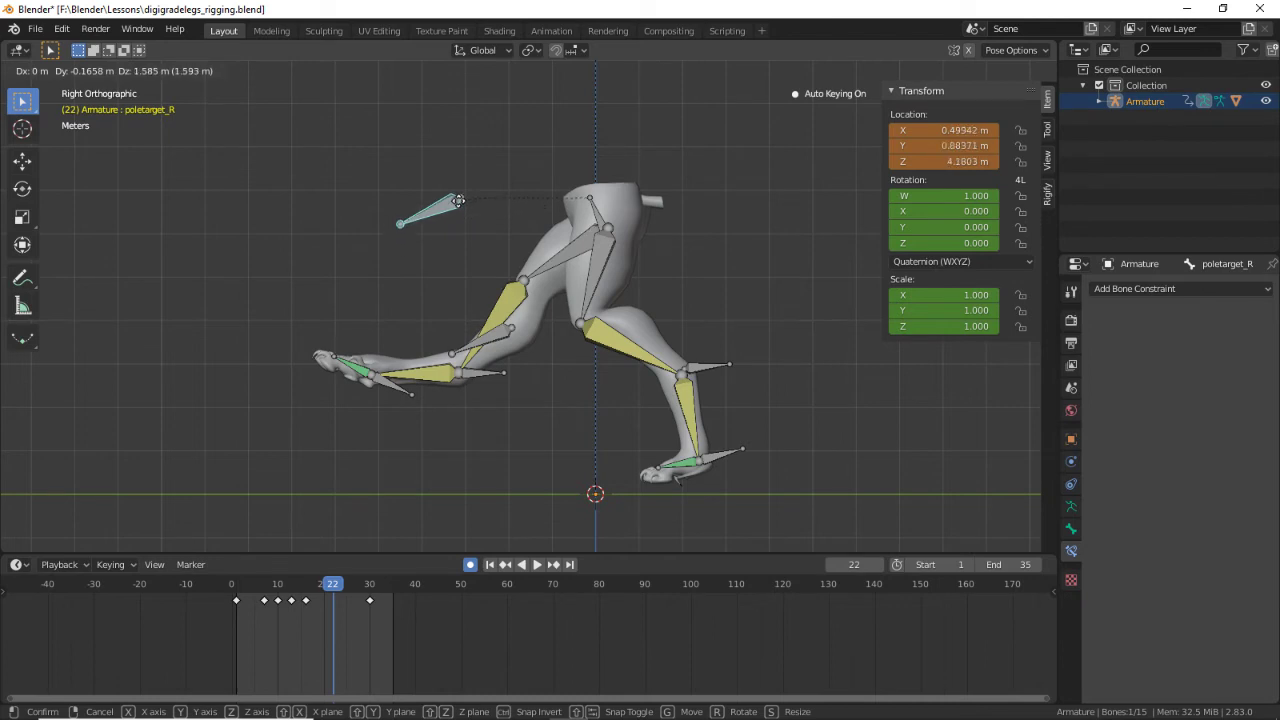
{"action": "left_click", "coordinate": [457, 221]}
{"action": "left_click", "coordinate": [497, 338]}
{"action": "key", "text": "g"}
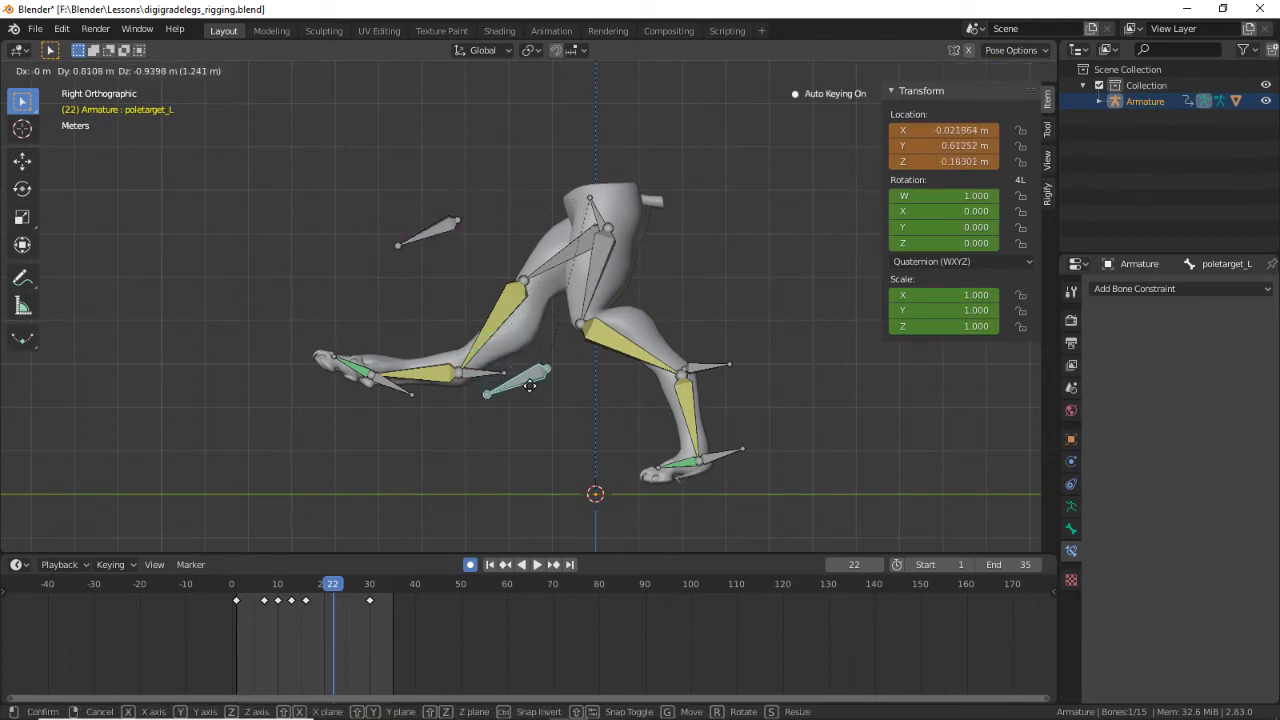
{"action": "left_click", "coordinate": [530, 378]}
Step: Nudge footIK_R slightly, select the hips, and scrub frames 13–22
{"action": "key", "text": "g"}
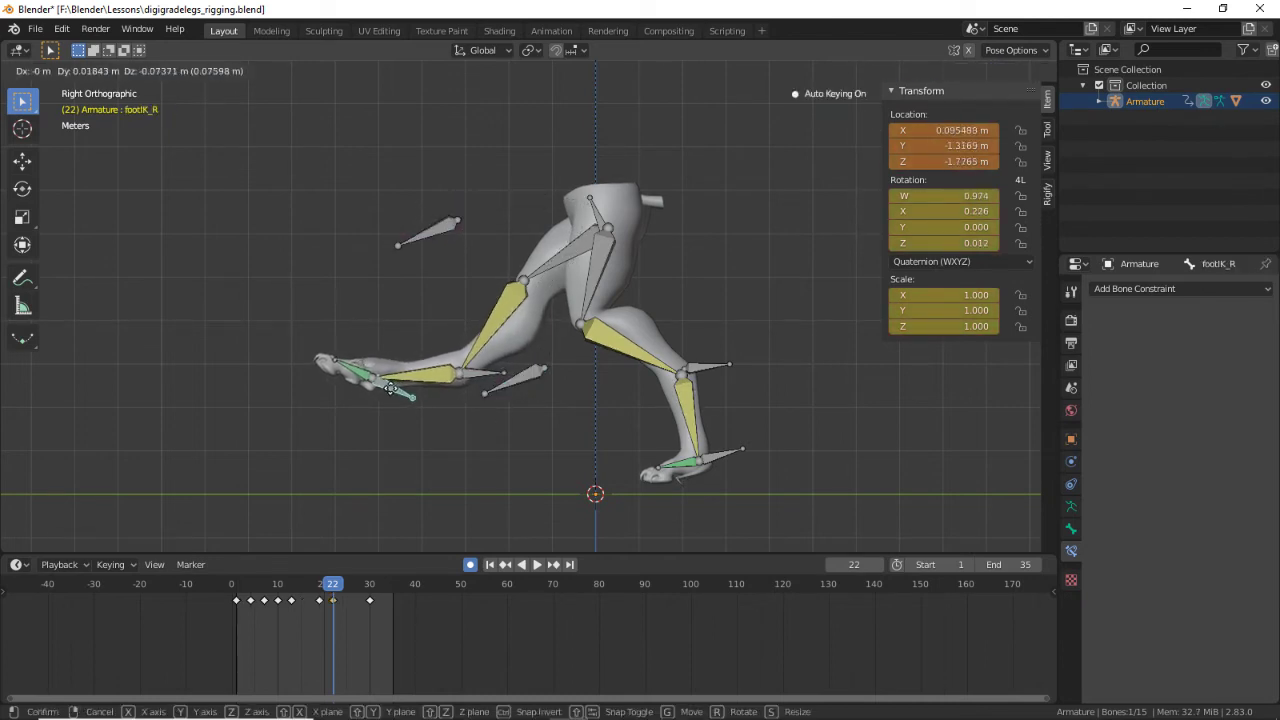
{"action": "left_click", "coordinate": [378, 469]}
{"action": "left_click", "coordinate": [589, 215]}
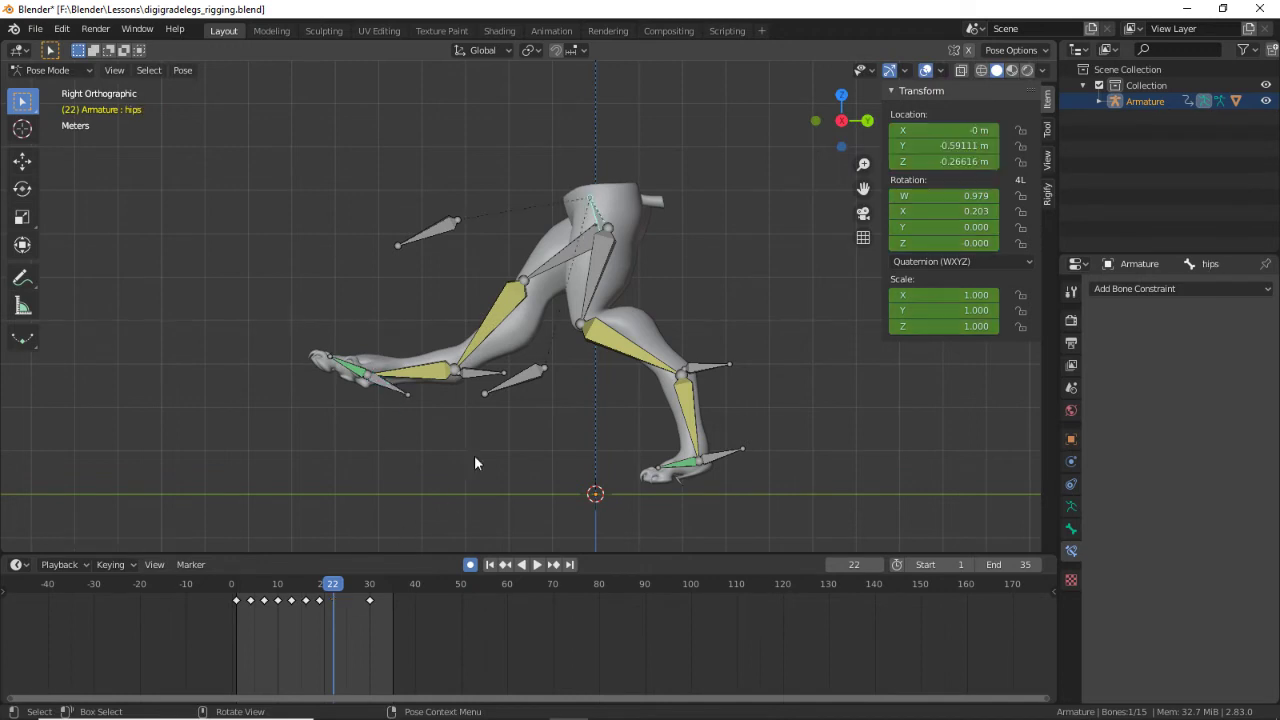
{"action": "mouse_move", "coordinate": [333, 586]}
{"action": "left_mouse_down"}
{"action": "mouse_move", "coordinate": [274, 588]}
{"action": "mouse_move", "coordinate": [331, 599]}
{"action": "mouse_move", "coordinate": [320, 601]}
{"action": "left_mouse_up"}
Step: Back at frame 22, shift the hips bone to a new position
{"action": "key", "text": "Right"}
{"action": "key", "text": "Right"}
{"action": "key", "text": "Right"}
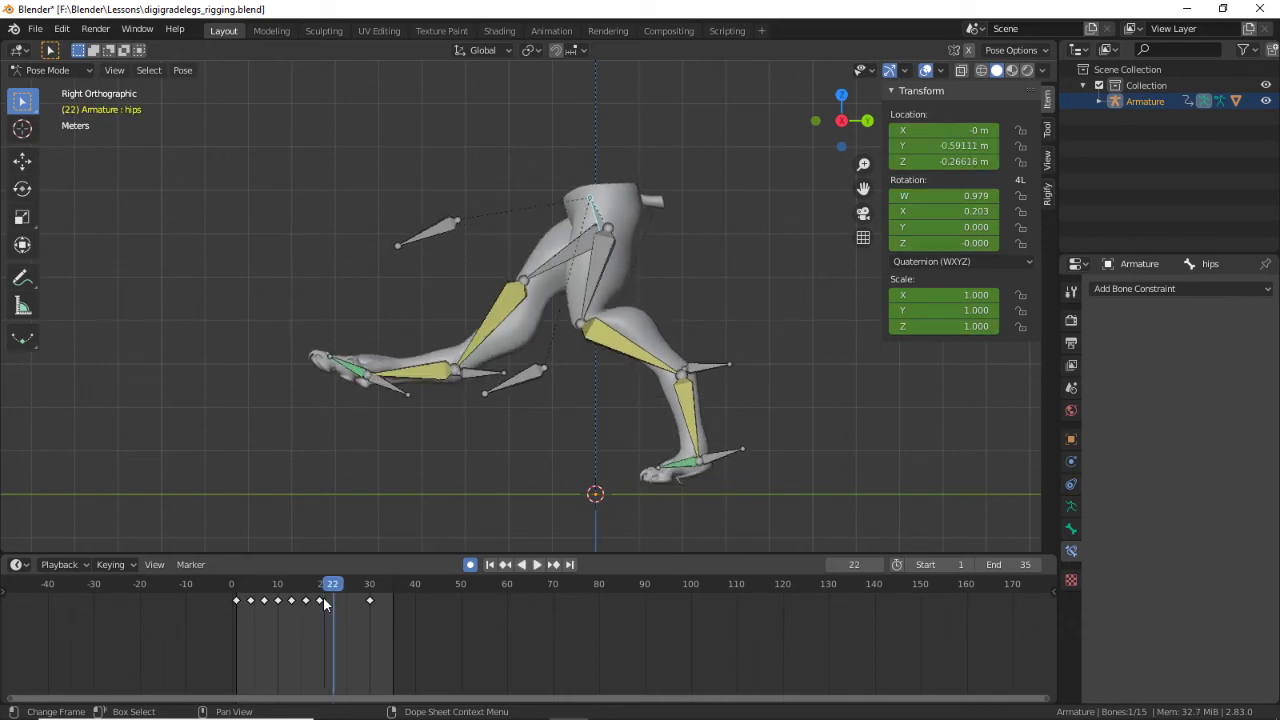
{"action": "key", "text": "g"}
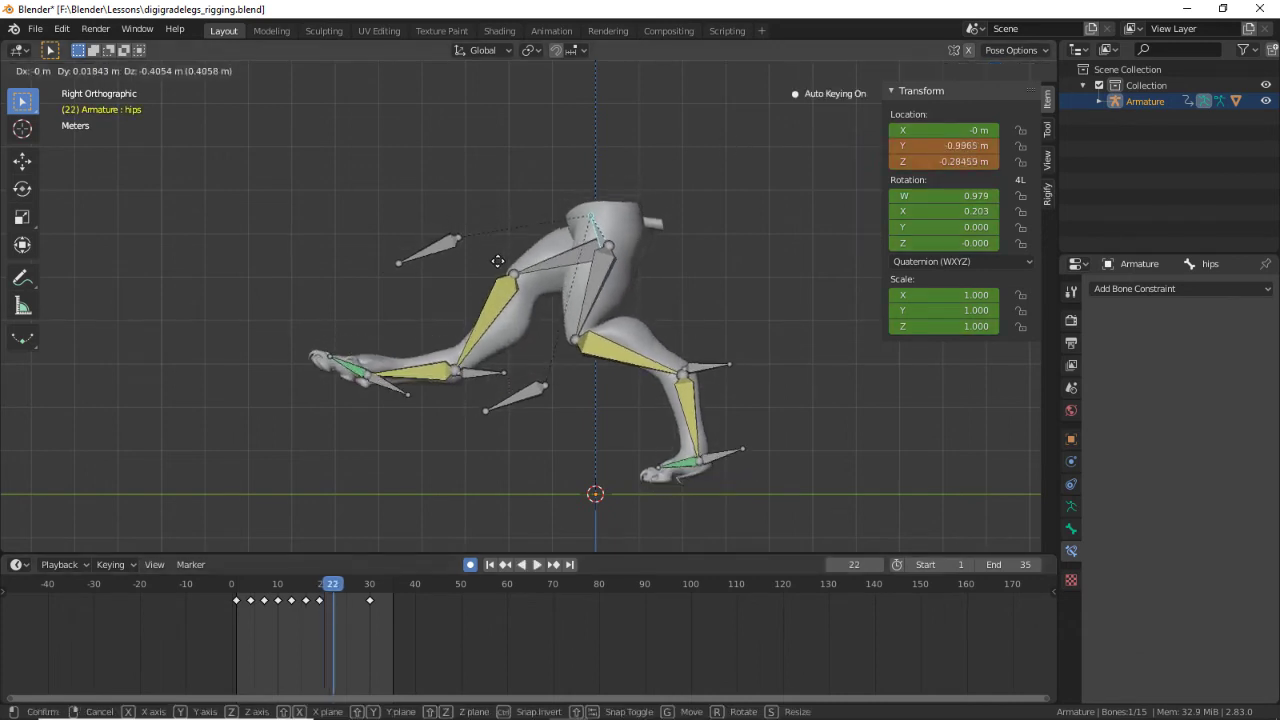
{"action": "left_click", "coordinate": [498, 270]}
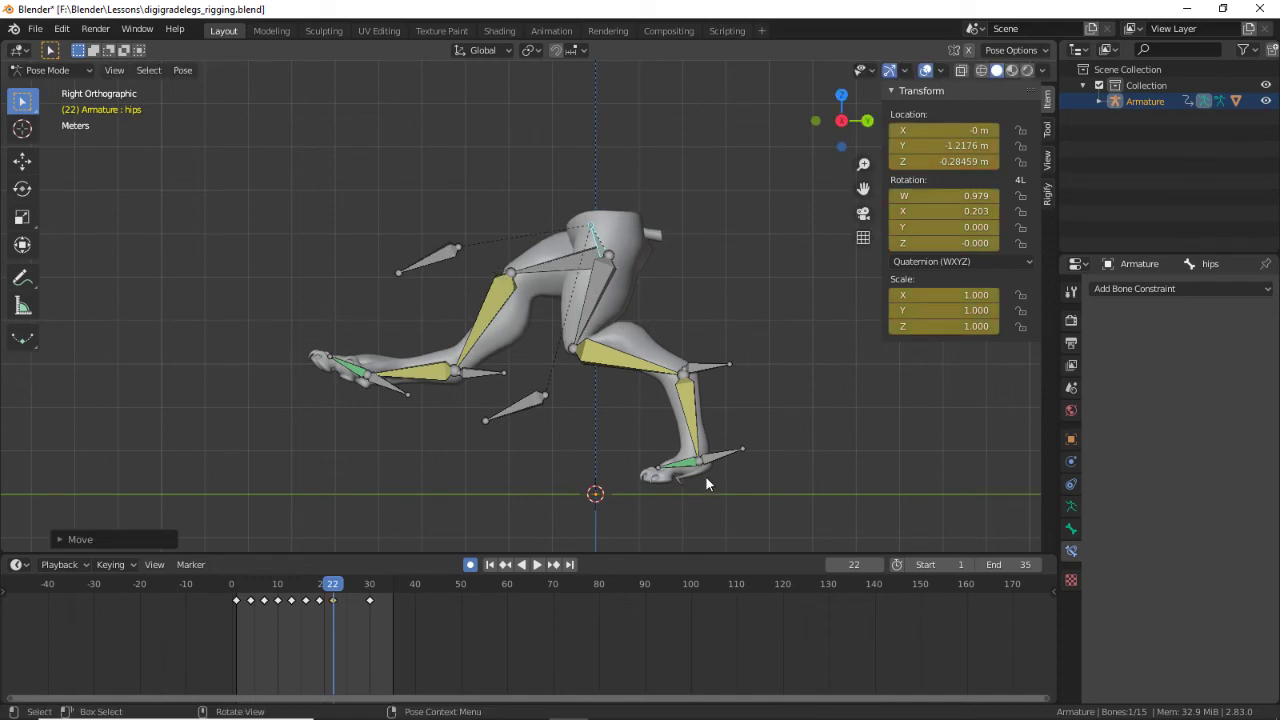
Step: Reposition heelIK_L and footIK_L for the left leg, then scrub to frame 19
{"action": "left_click", "coordinate": [717, 459]}
{"action": "left_click", "coordinate": [706, 367]}
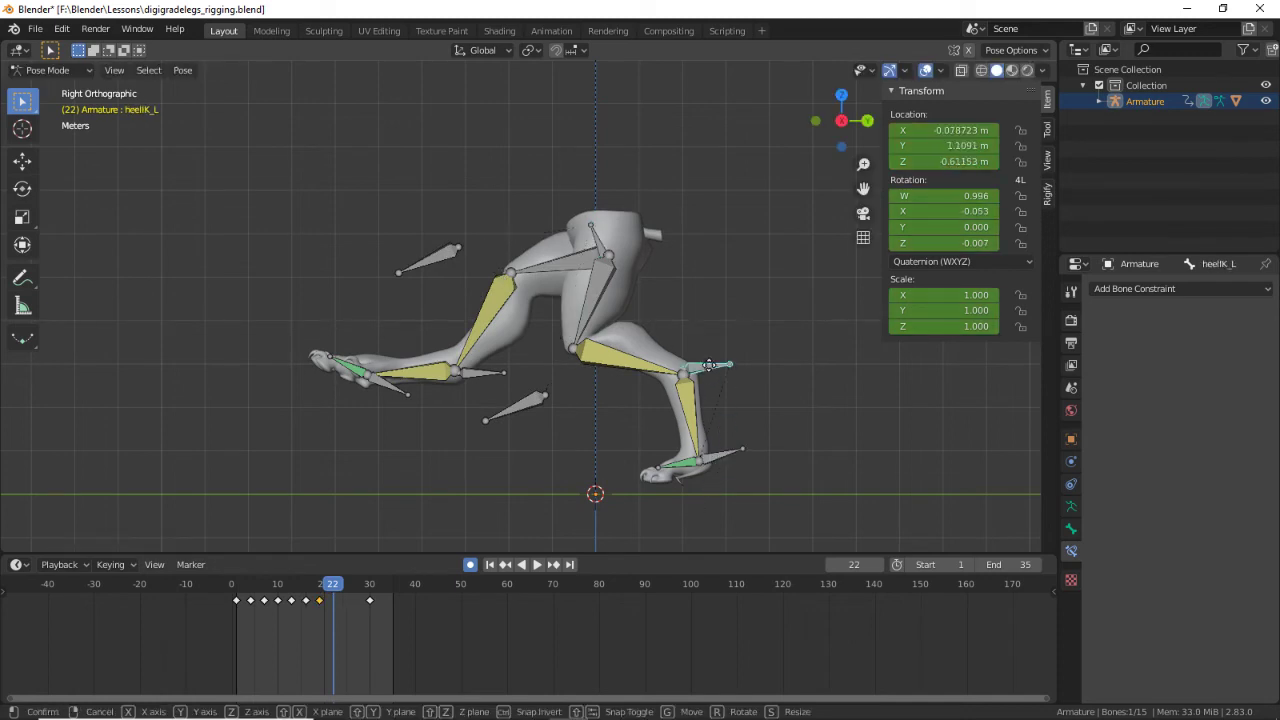
{"action": "key", "text": "g"}
{"action": "left_click", "coordinate": [790, 390]}
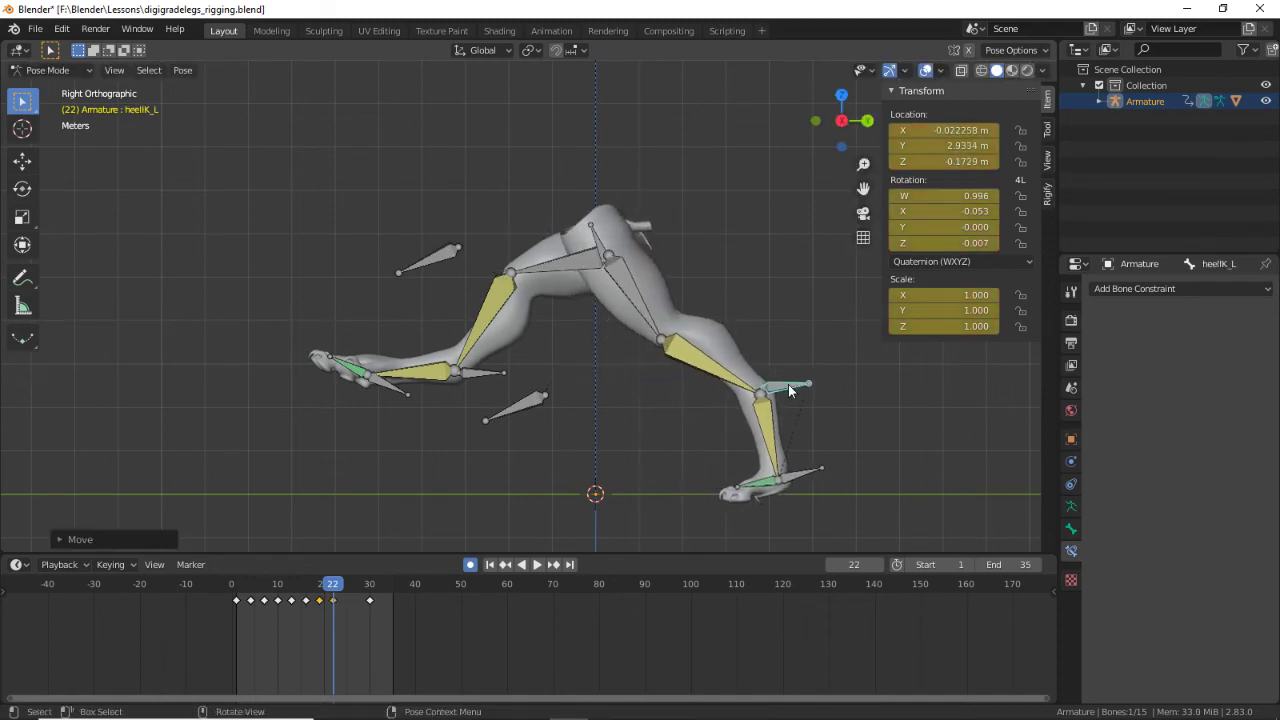
{"action": "left_click", "coordinate": [801, 478]}
{"action": "key", "text": "g"}
{"action": "left_click", "coordinate": [809, 474]}
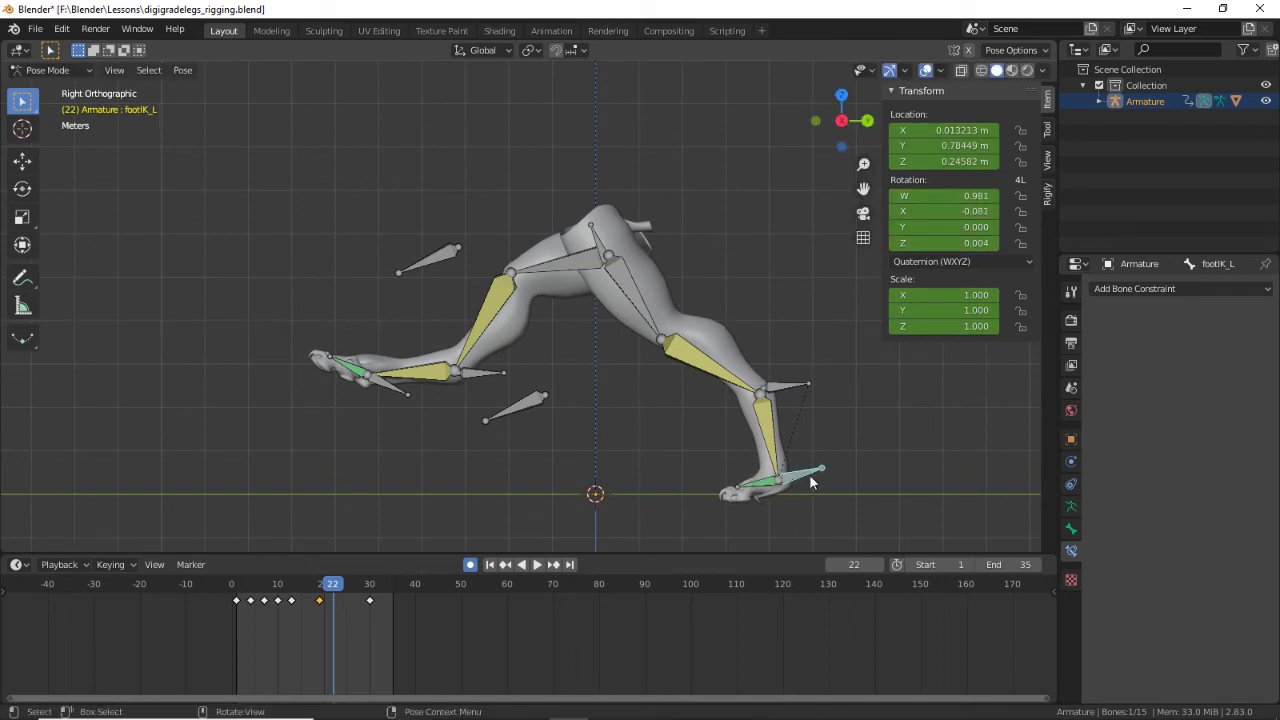
{"action": "key", "text": "g"}
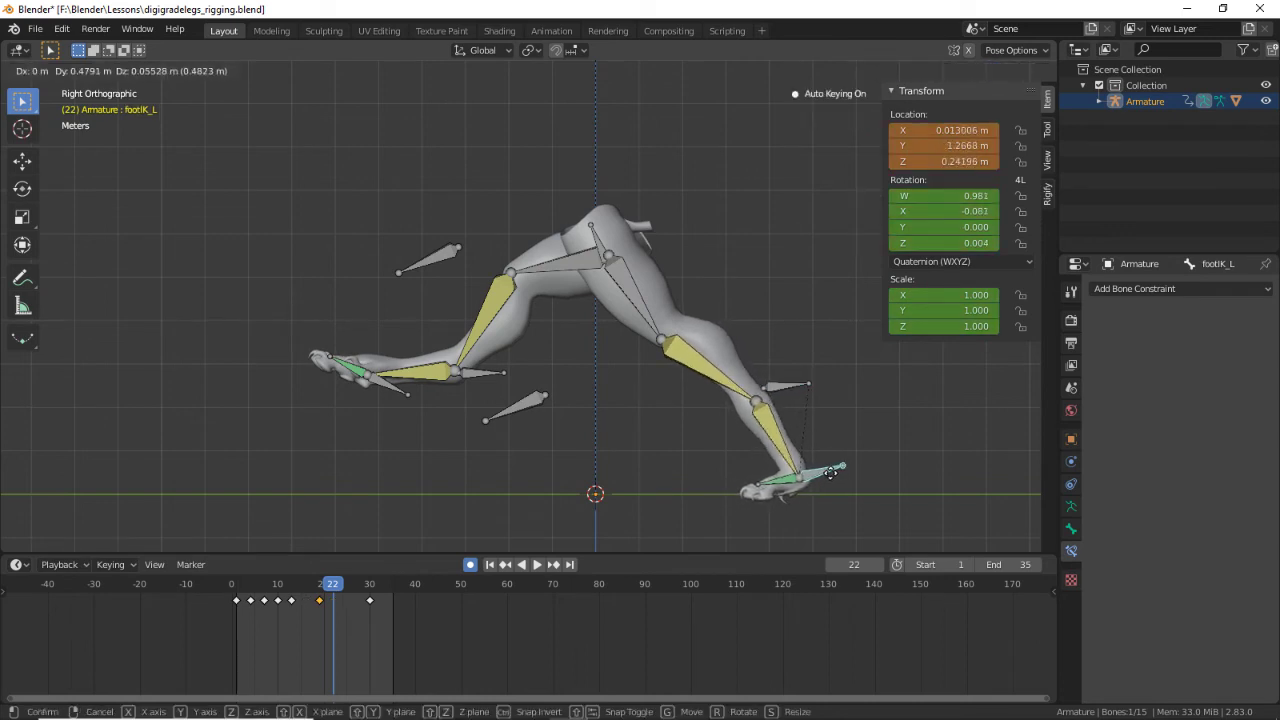
{"action": "left_click", "coordinate": [834, 478]}
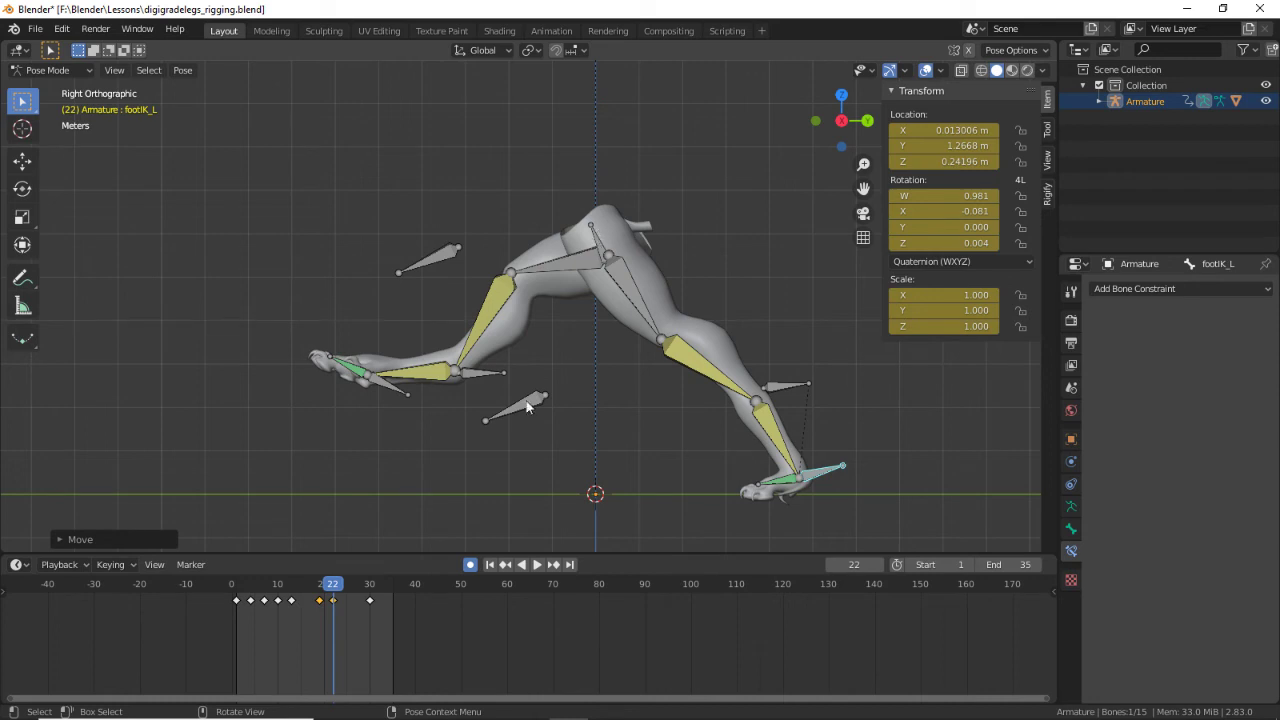
{"action": "mouse_move", "coordinate": [334, 590]}
{"action": "left_mouse_down"}
{"action": "mouse_move", "coordinate": [320, 590]}
{"action": "mouse_move", "coordinate": [338, 588]}
{"action": "left_mouse_up"}
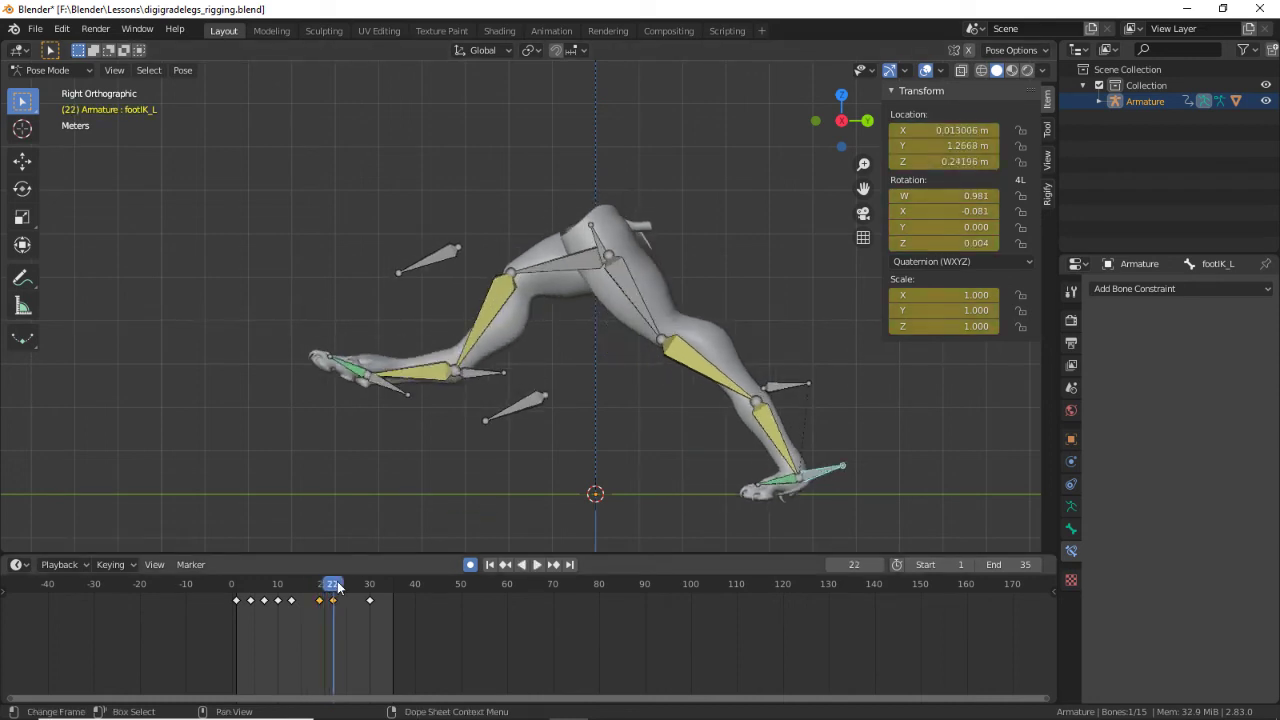
Step: At frame 25, reposition heelIK_R and footIK_R down and back
{"action": "key", "text": "Right"}
{"action": "key", "text": "Right"}
{"action": "key", "text": "Right"}
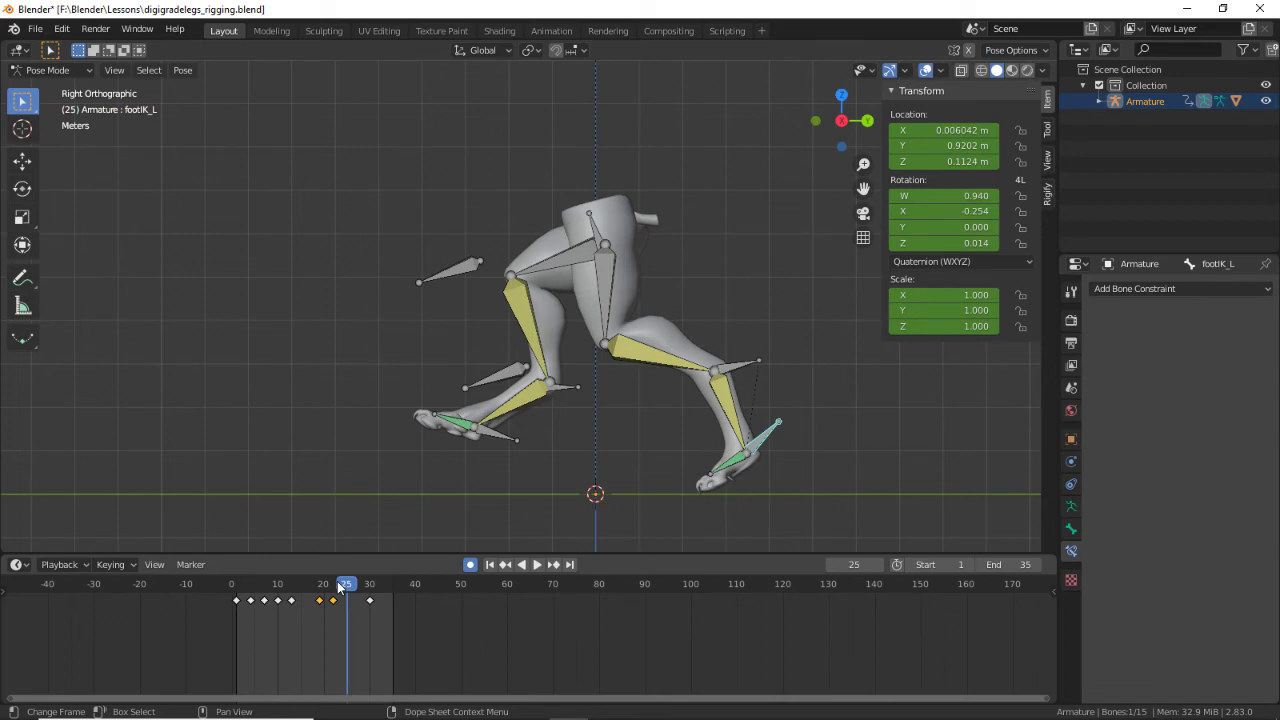
{"action": "left_click", "coordinate": [563, 385]}
{"action": "key", "text": "g"}
{"action": "left_click", "coordinate": [563, 381]}
{"action": "key", "text": "g"}
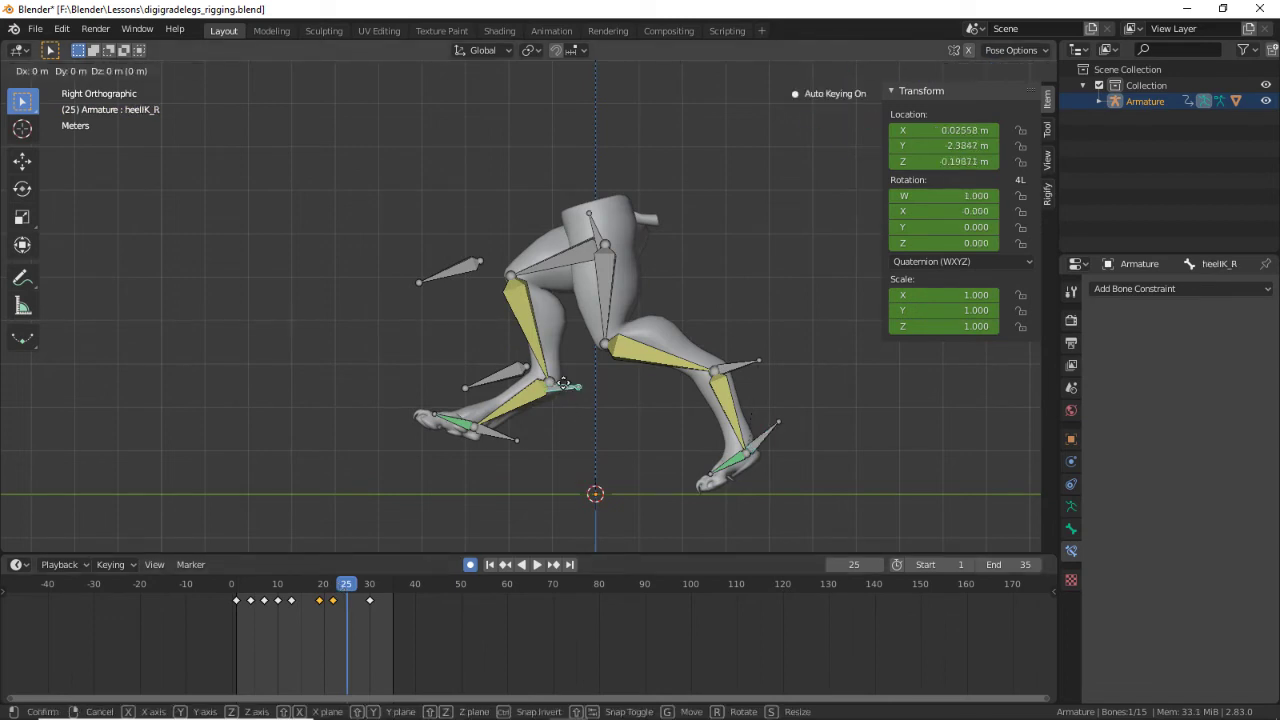
{"action": "left_click", "coordinate": [447, 470]}
{"action": "left_click", "coordinate": [510, 422]}
{"action": "key", "text": "g"}
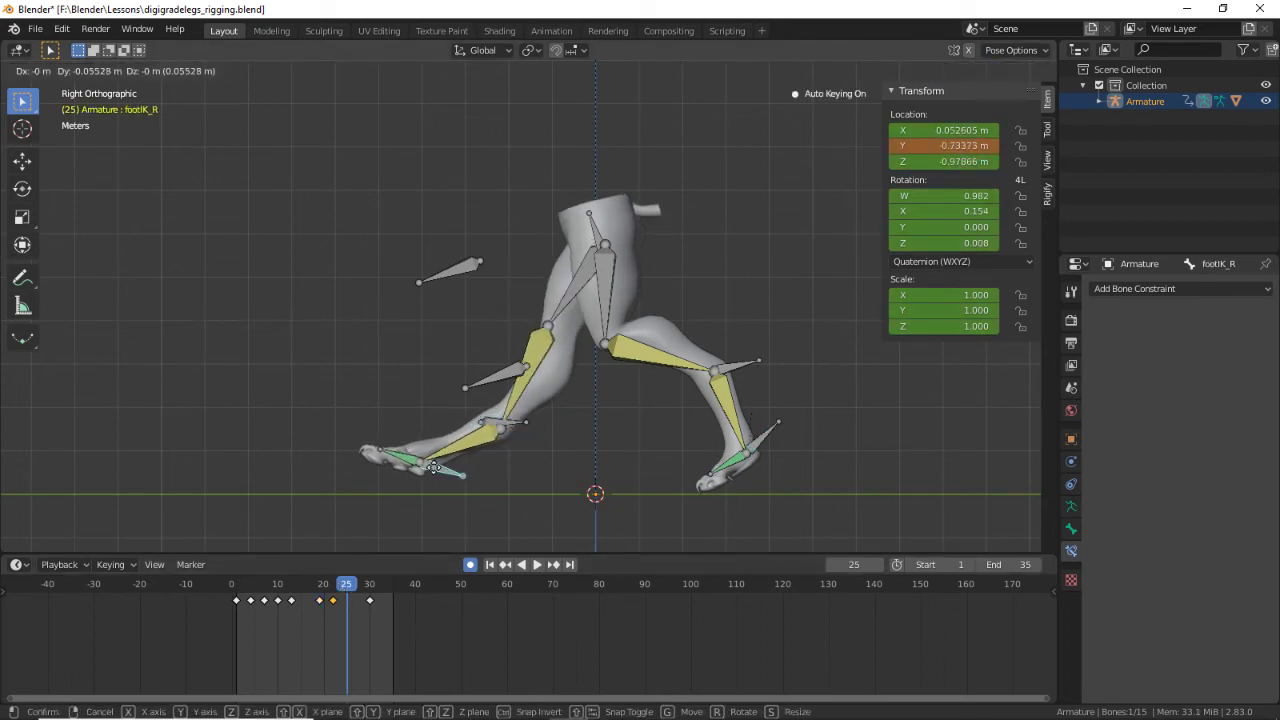
{"action": "left_click", "coordinate": [525, 425]}
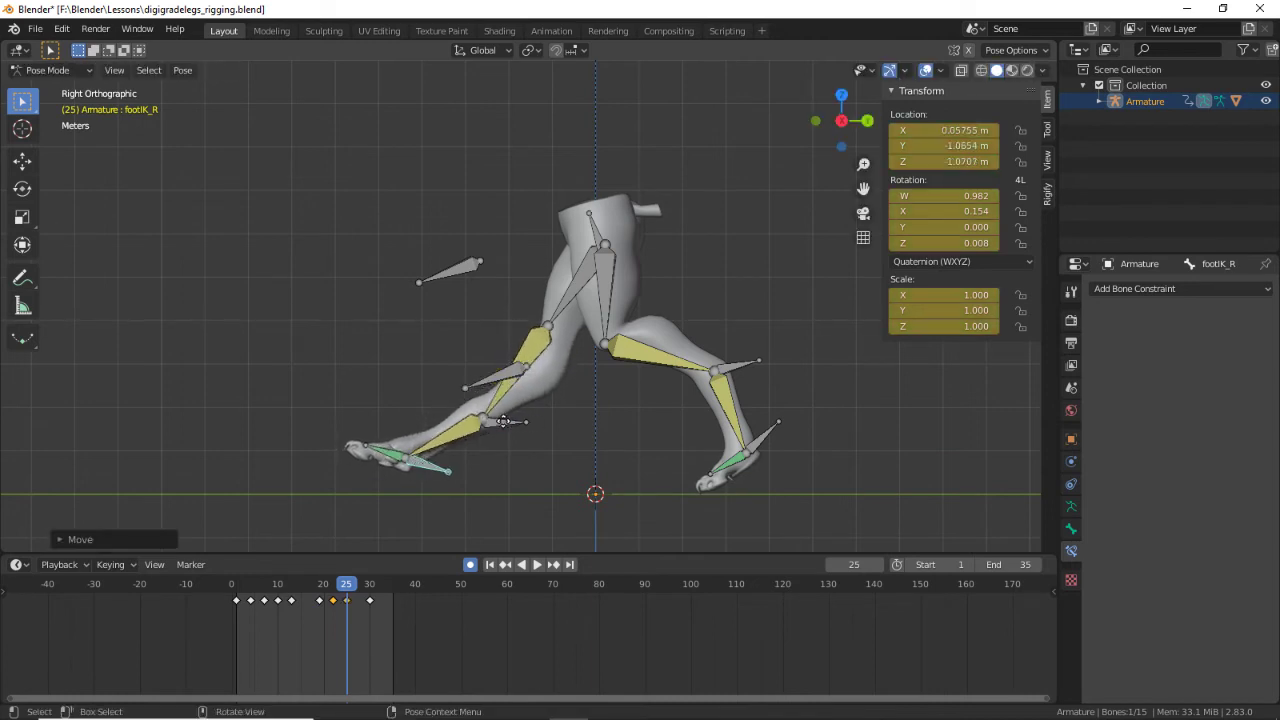
{"action": "left_click", "coordinate": [503, 421]}
{"action": "key", "text": "g"}
{"action": "left_click", "coordinate": [471, 264]}
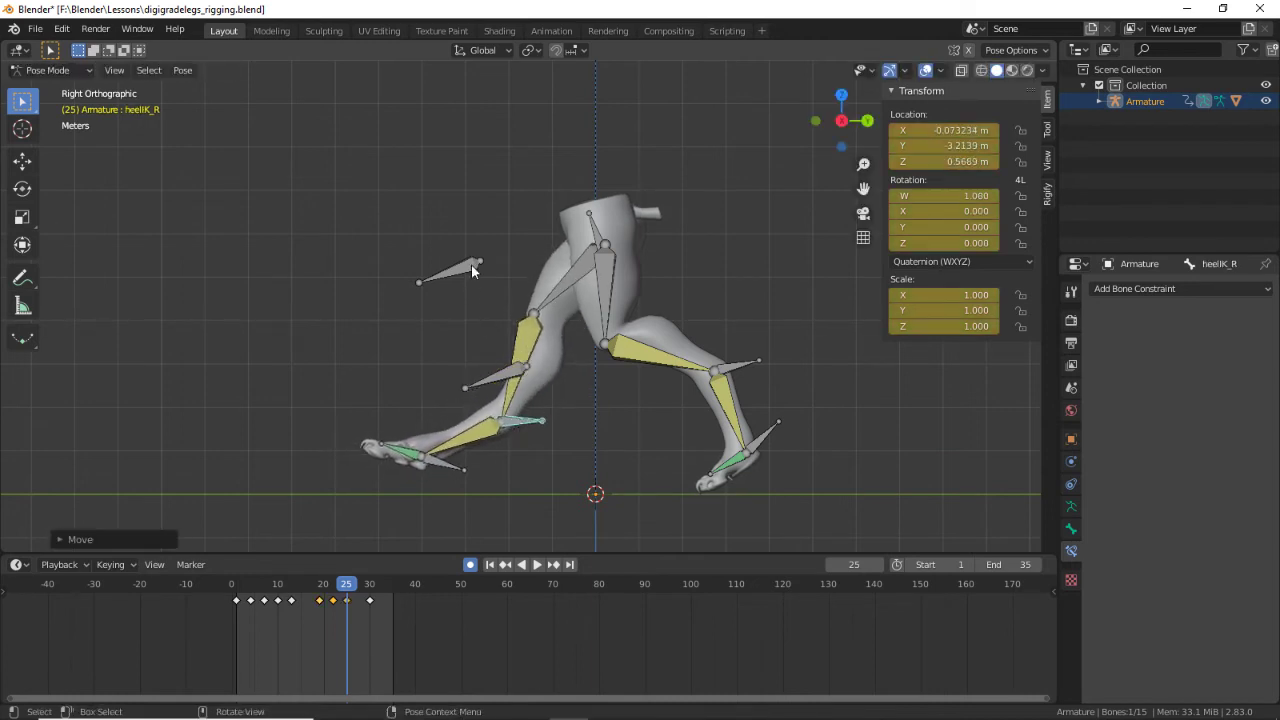
Step: Lower poletarget_R and briefly play the animation to check it
{"action": "left_click", "coordinate": [471, 264]}
{"action": "key", "text": "g"}
{"action": "key", "text": "Escape"}
{"action": "key", "text": "g"}
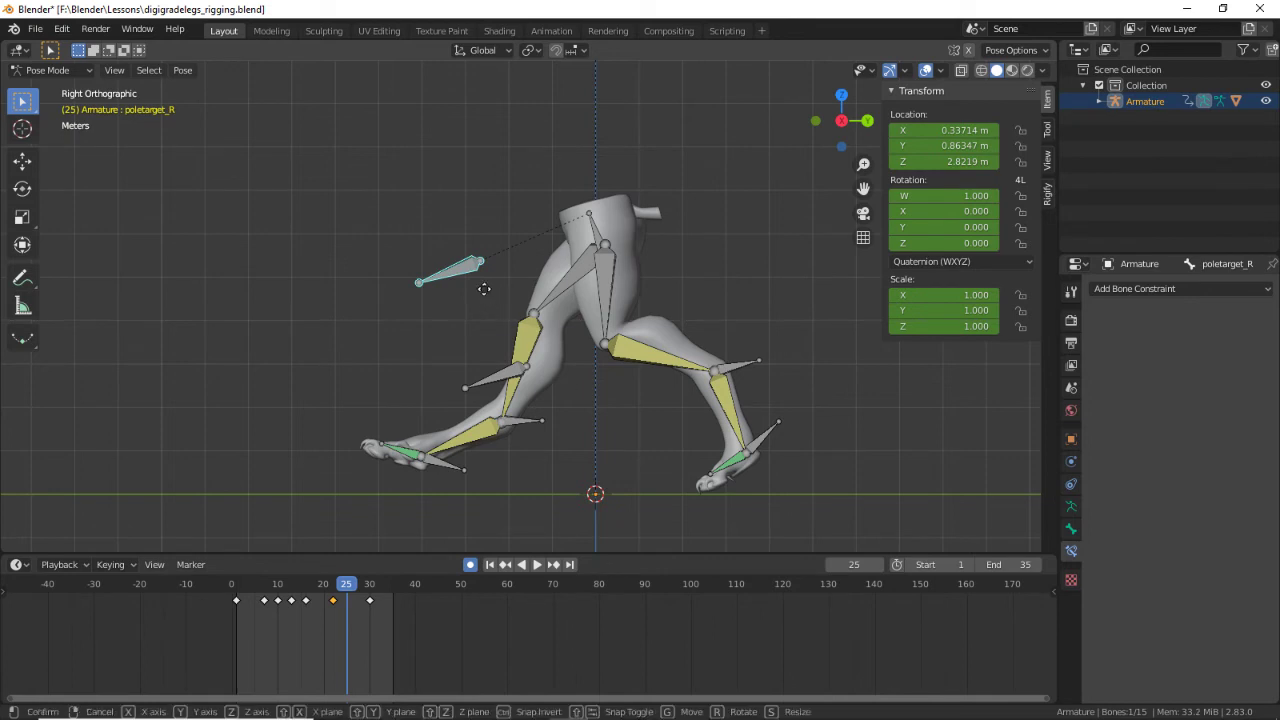
{"action": "left_click", "coordinate": [484, 316]}
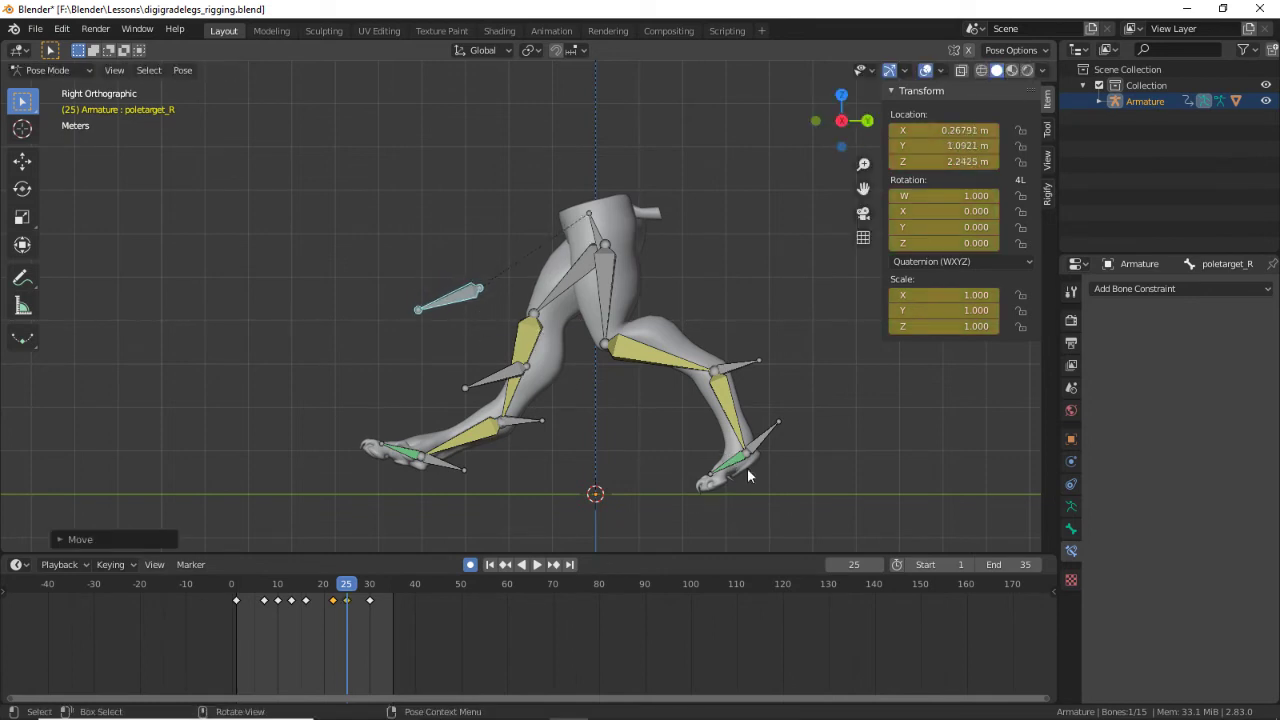
{"action": "key", "text": "space"}
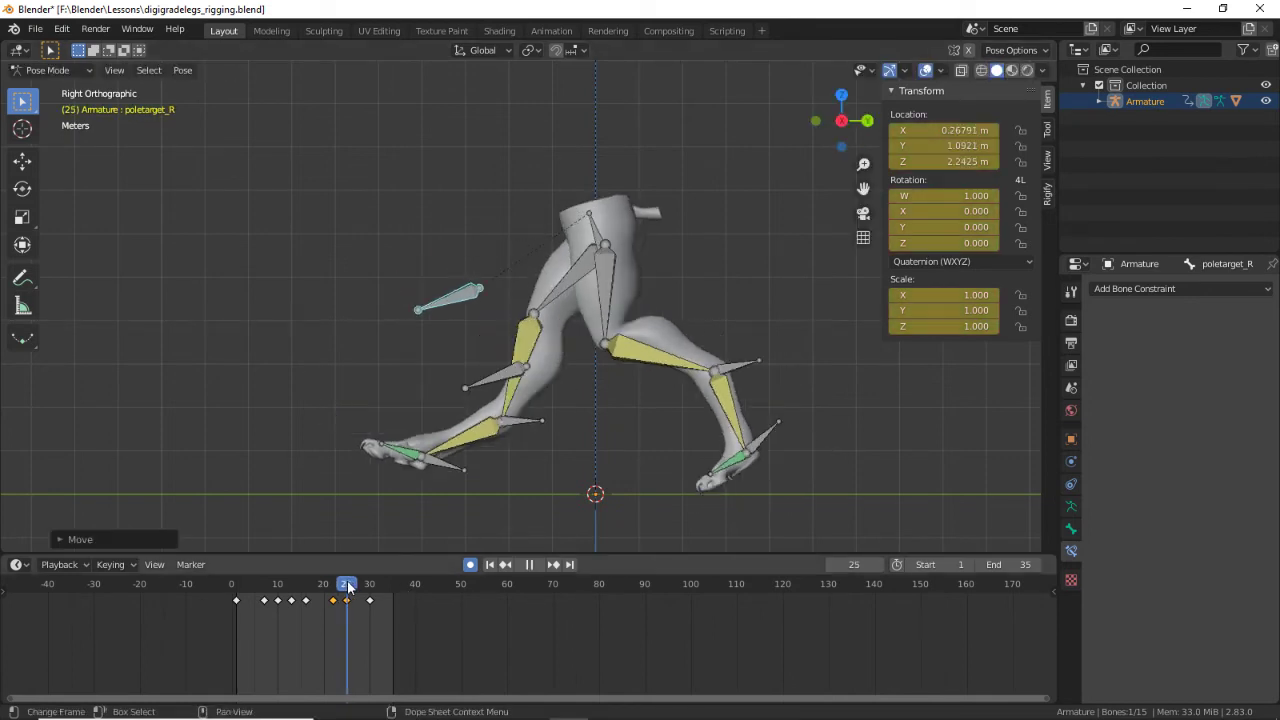
{"action": "key", "text": "space"}
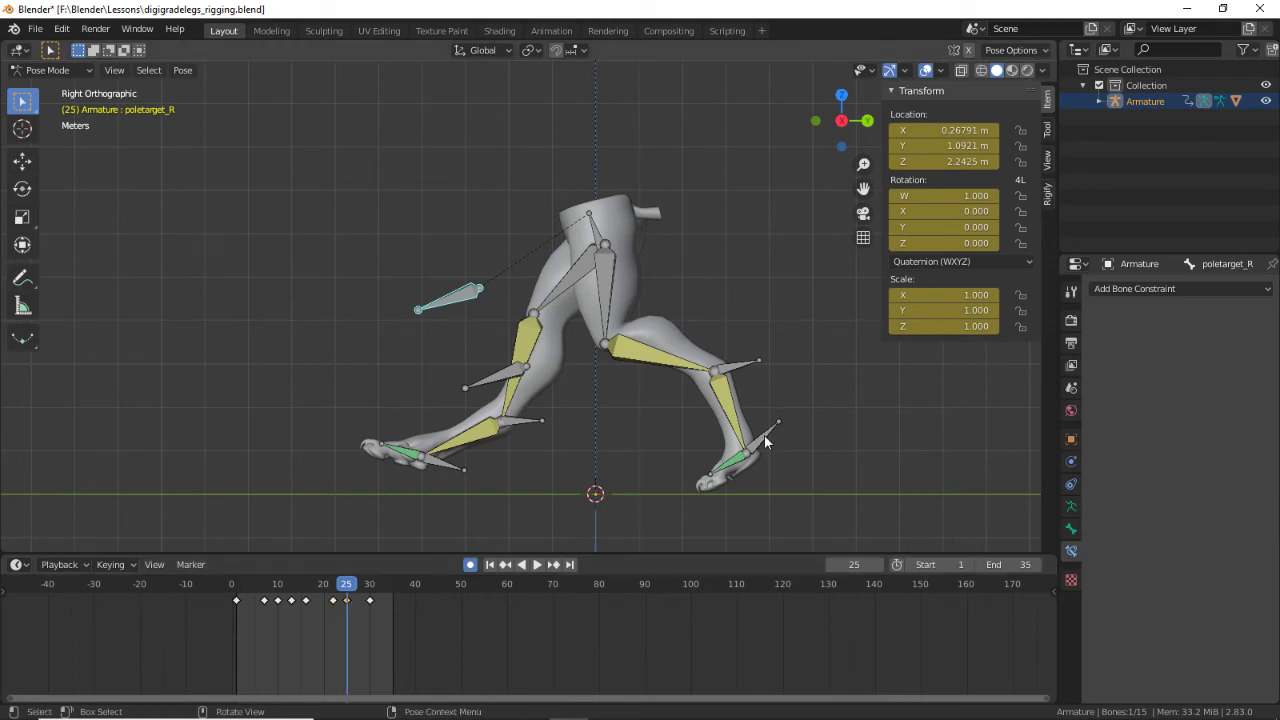
Step: Move and rotate footIK_L, move heelIK_L to lift the leg behind, then play
{"action": "left_click", "coordinate": [766, 441]}
{"action": "key", "text": "g"}
{"action": "left_click", "coordinate": [825, 403]}
{"action": "key", "text": "r"}
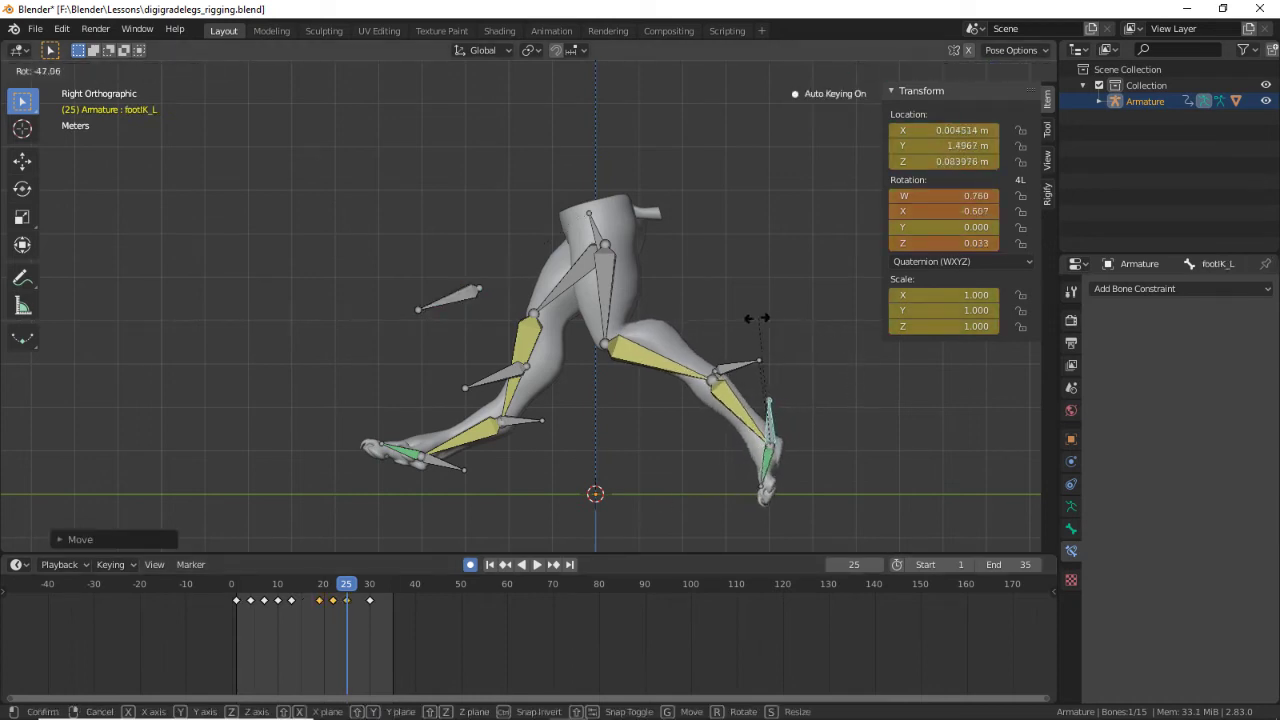
{"action": "left_click", "coordinate": [756, 318]}
{"action": "left_click", "coordinate": [736, 361]}
{"action": "key", "text": "g"}
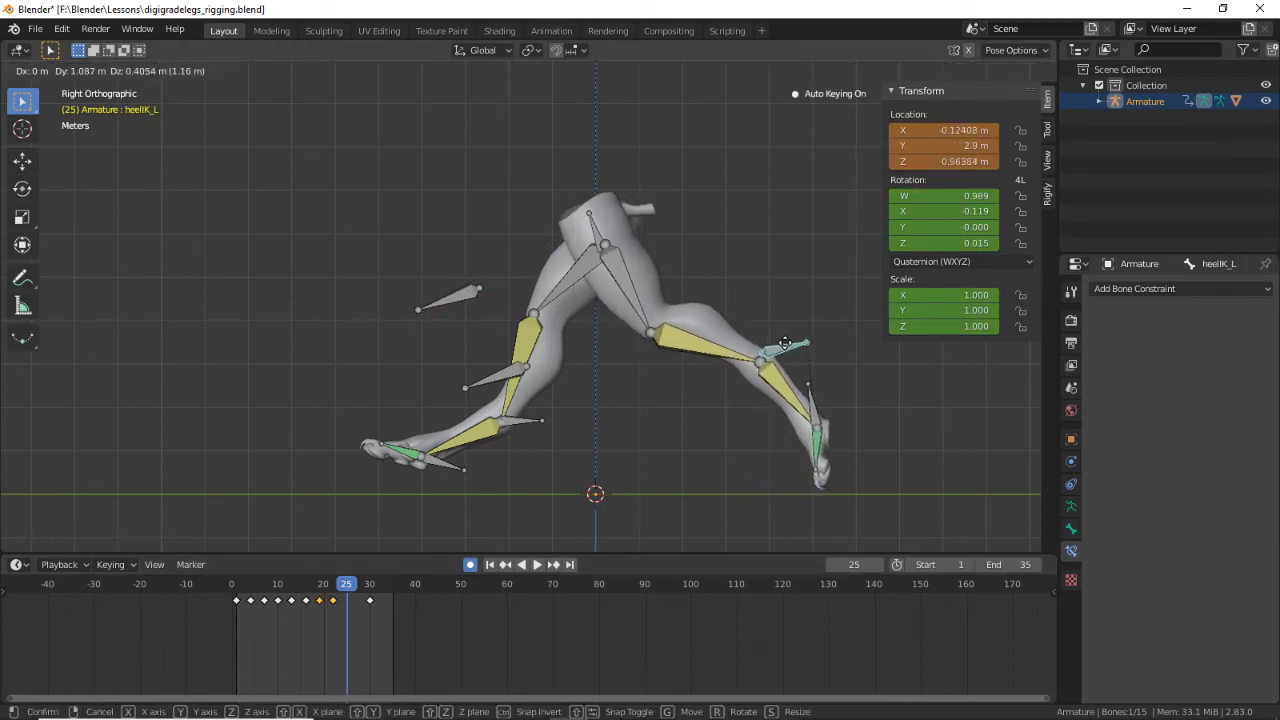
{"action": "left_click", "coordinate": [793, 342]}
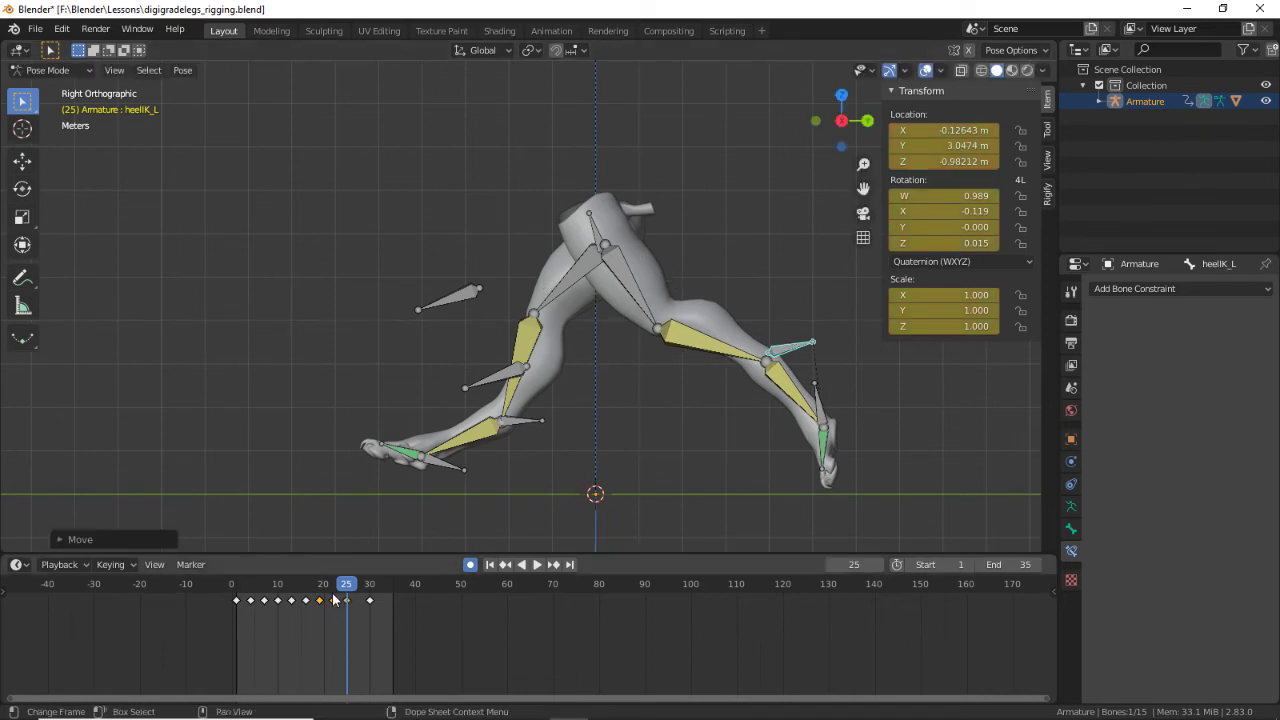
{"action": "key", "text": "space"}
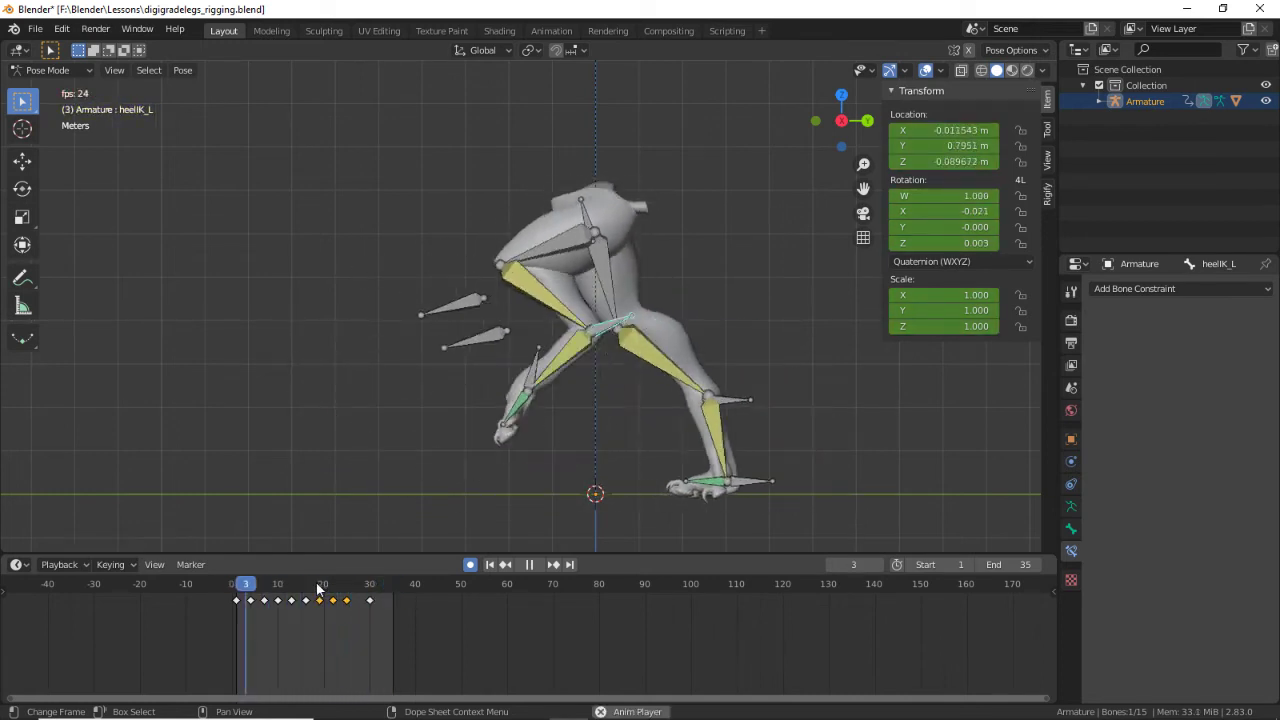
Step: Stop the walk playback and scrub back to frame 25's wide stride
{"action": "key", "text": "space"}
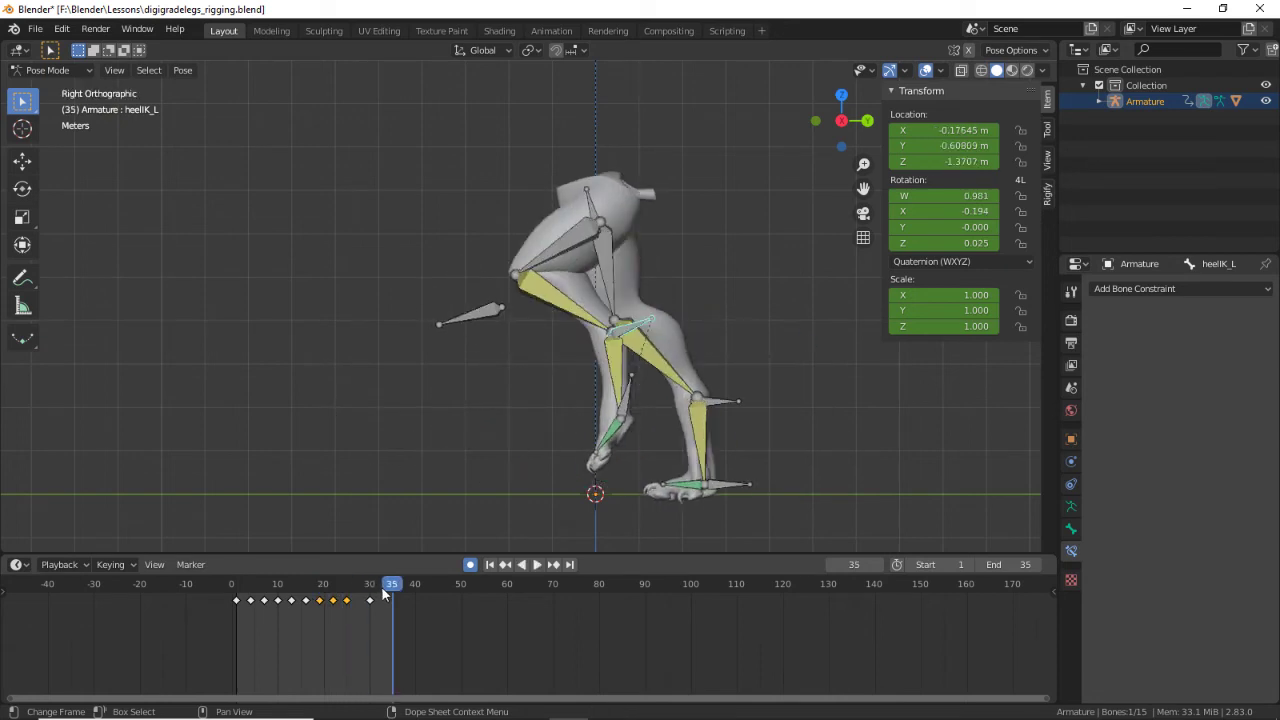
{"action": "left_click_drag", "start_coordinate": [383, 594], "coordinate": [345, 610]}
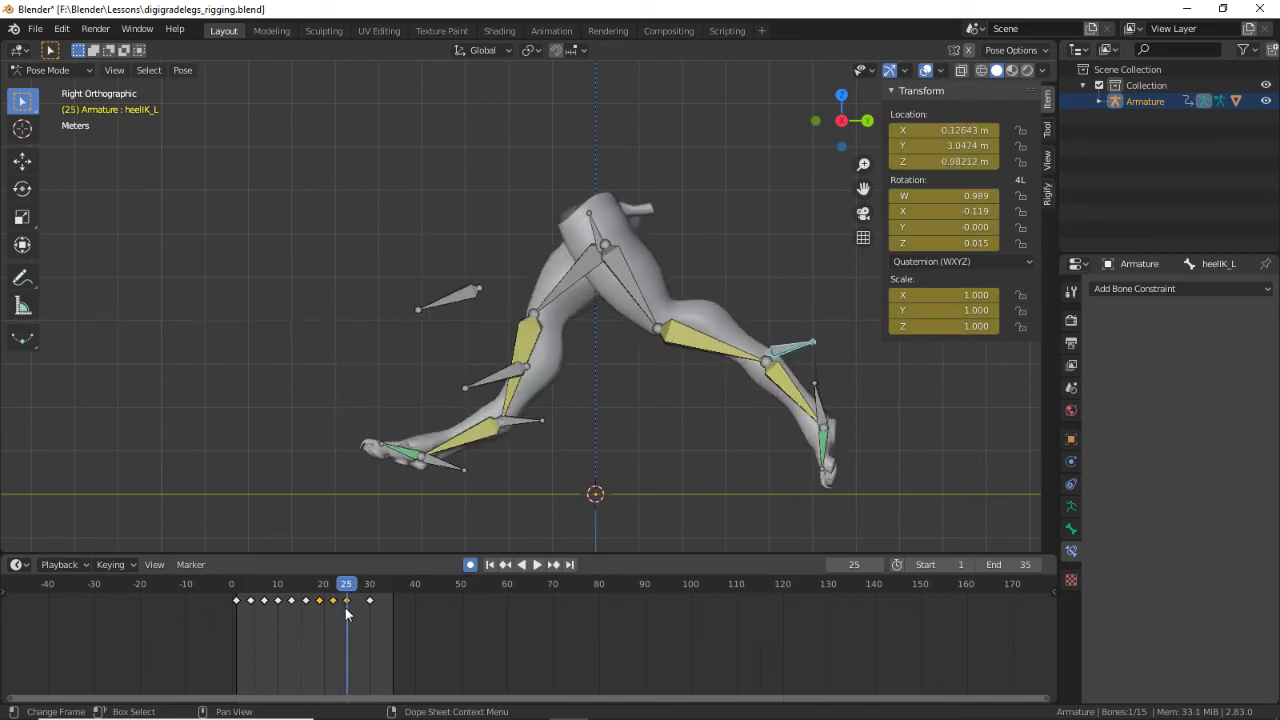
Step: Move the hips bone at frame 25 and scrub to frame 24 to check
{"action": "left_click", "coordinate": [598, 230]}
{"action": "key", "text": "g"}
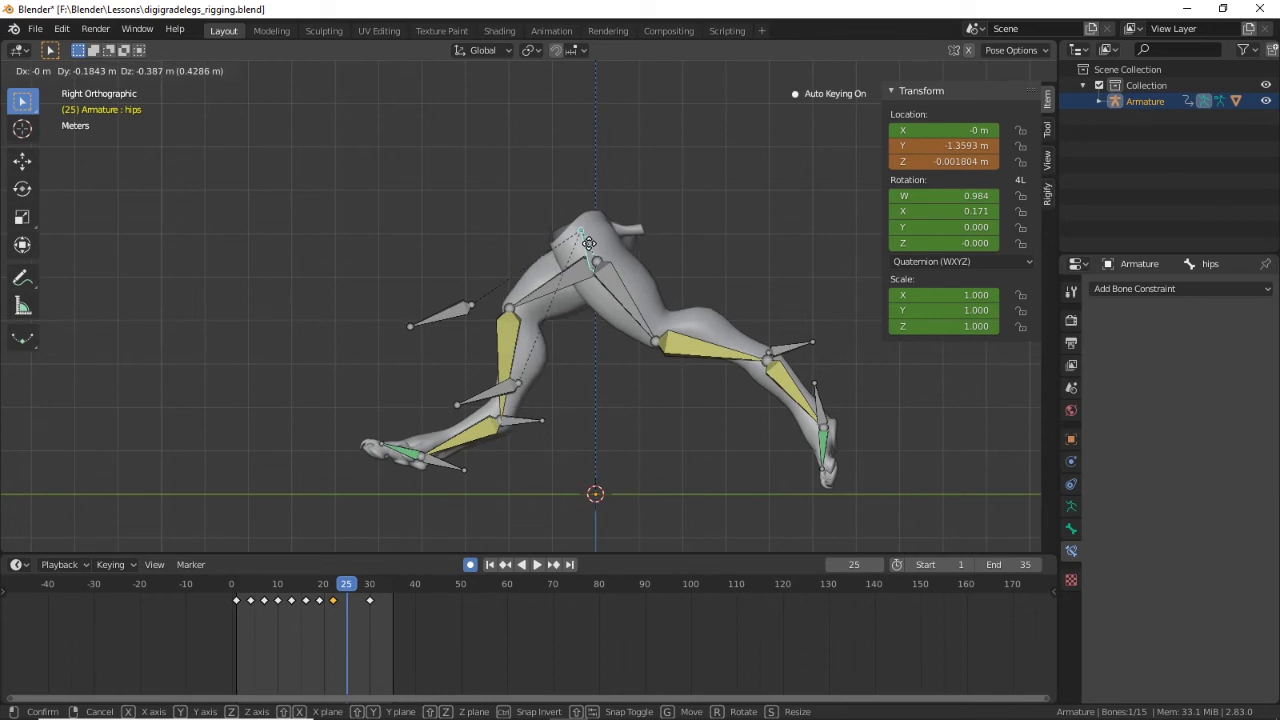
{"action": "left_click", "coordinate": [589, 243]}
{"action": "left_click_drag", "start_coordinate": [347, 588], "coordinate": [381, 598]}
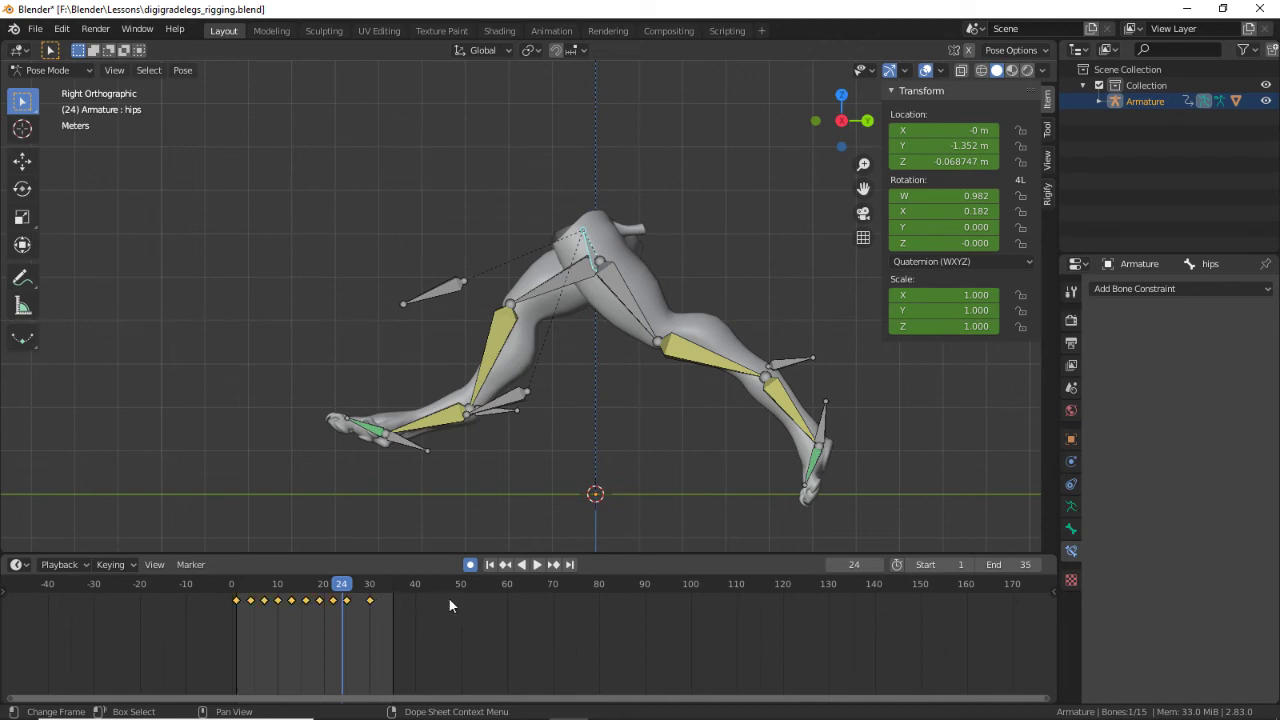
Step: With all bones selected, move the frame-30 keyframe to about frame 34
{"action": "key", "text": "a"}
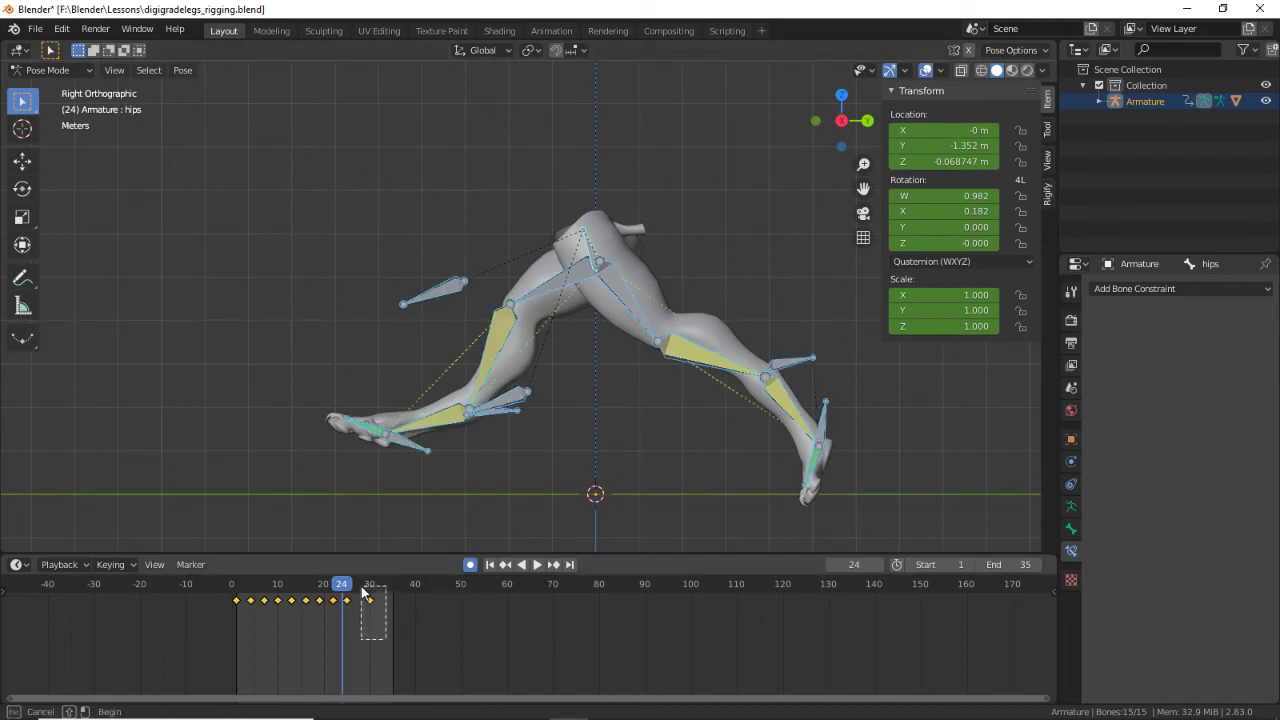
{"action": "left_click", "coordinate": [371, 601]}
{"action": "key", "text": "g"}
{"action": "left_click", "coordinate": [394, 606]}
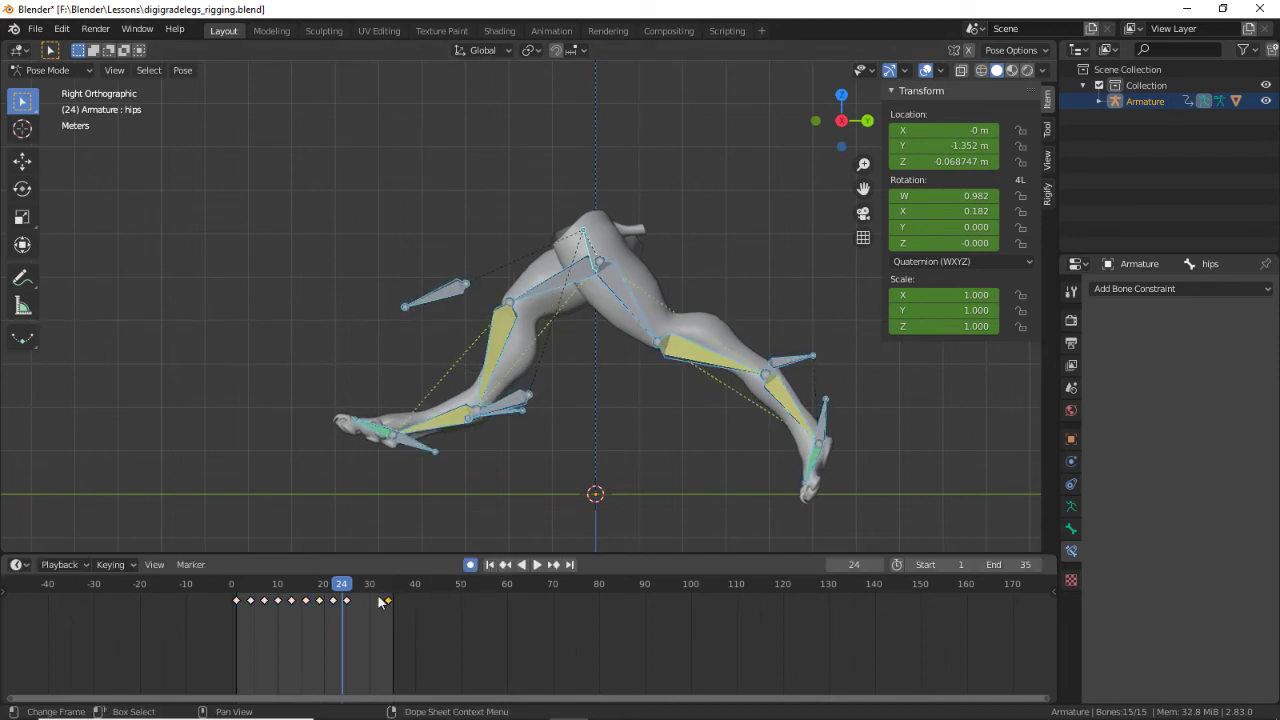
{"action": "mouse_move", "coordinate": [341, 590]}
{"action": "left_mouse_down"}
{"action": "mouse_move", "coordinate": [314, 590]}
{"action": "mouse_move", "coordinate": [347, 598]}
{"action": "left_mouse_up"}
Step: Drag heelIK_R down and back, adjust footIK_R, and scrub to frame 12
{"action": "left_click", "coordinate": [508, 424]}
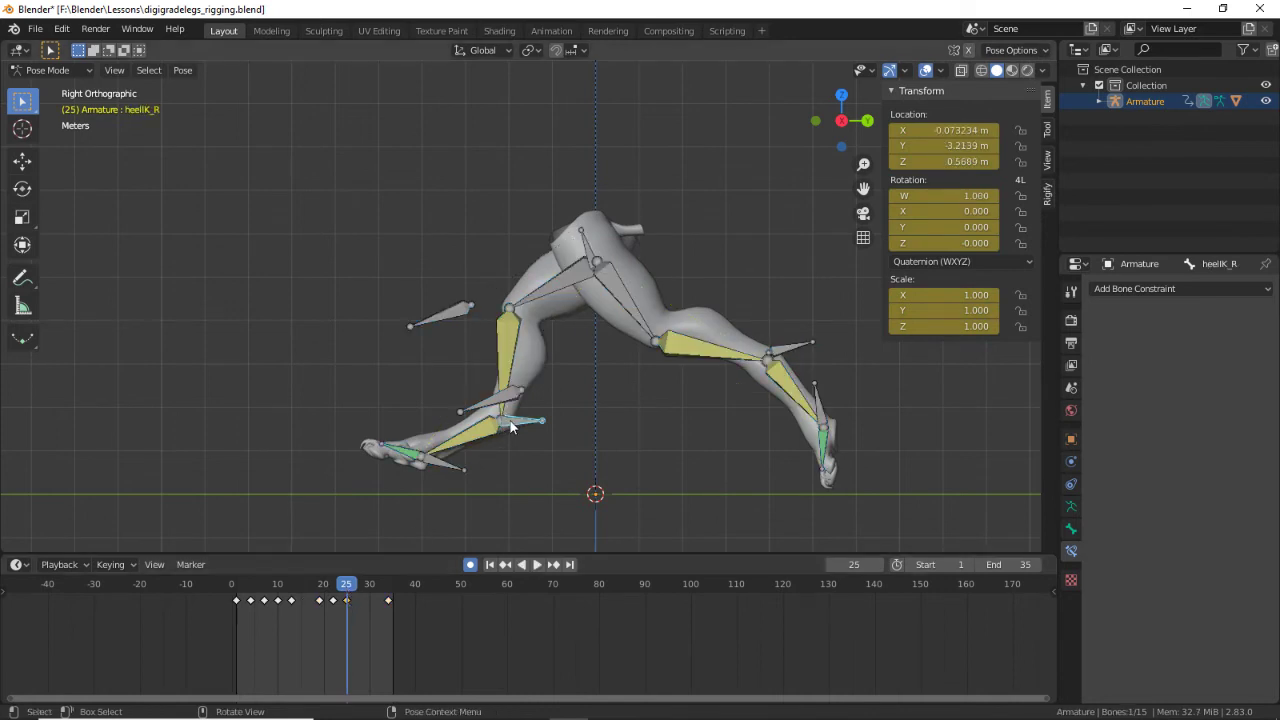
{"action": "left_click_drag", "start_coordinate": [508, 424], "coordinate": [490, 440]}
{"action": "left_click_drag", "start_coordinate": [414, 480], "coordinate": [402, 477]}
{"action": "left_click_drag", "start_coordinate": [320, 586], "coordinate": [347, 600]}
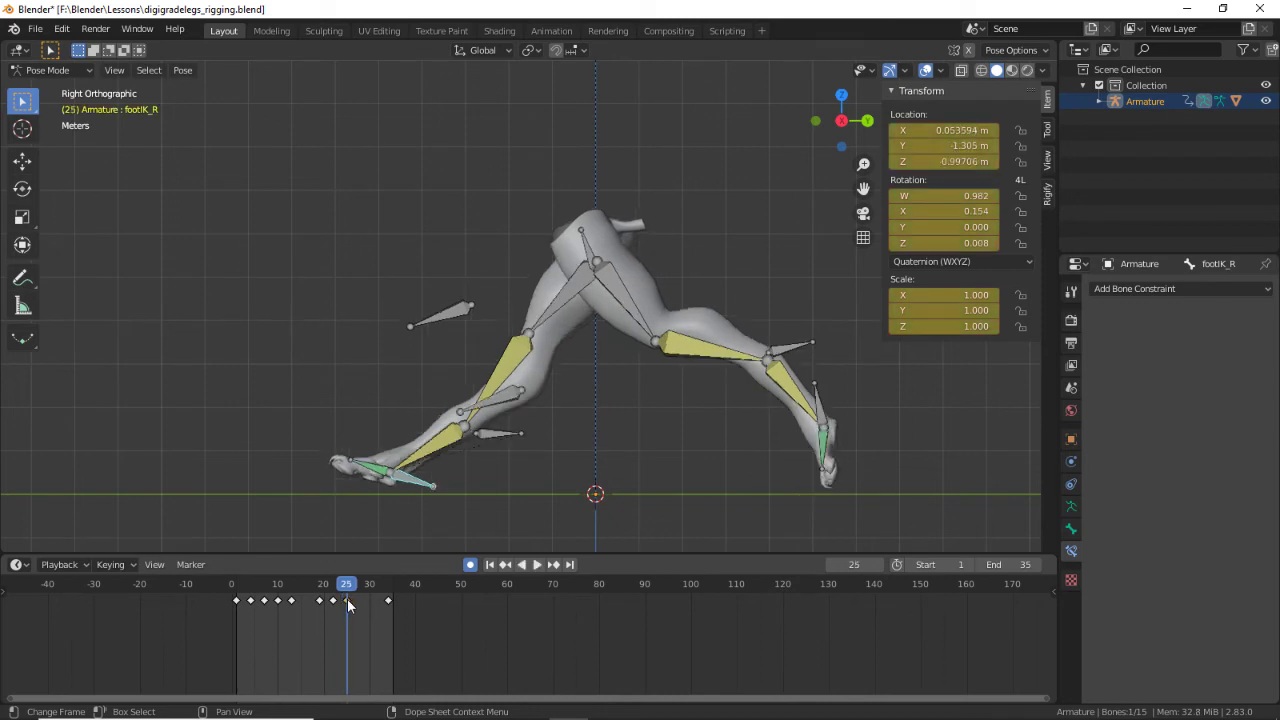
Step: Move the hips twice to a raised position
{"action": "left_click", "coordinate": [588, 254]}
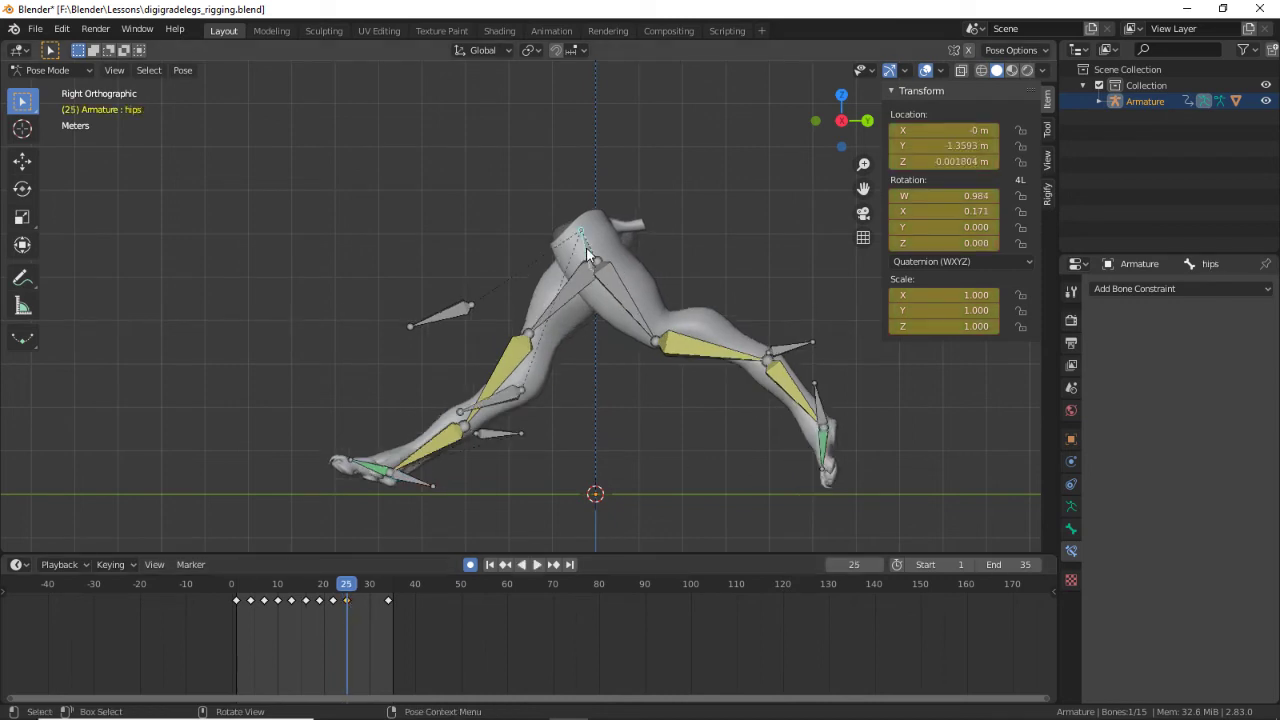
{"action": "key", "text": "g"}
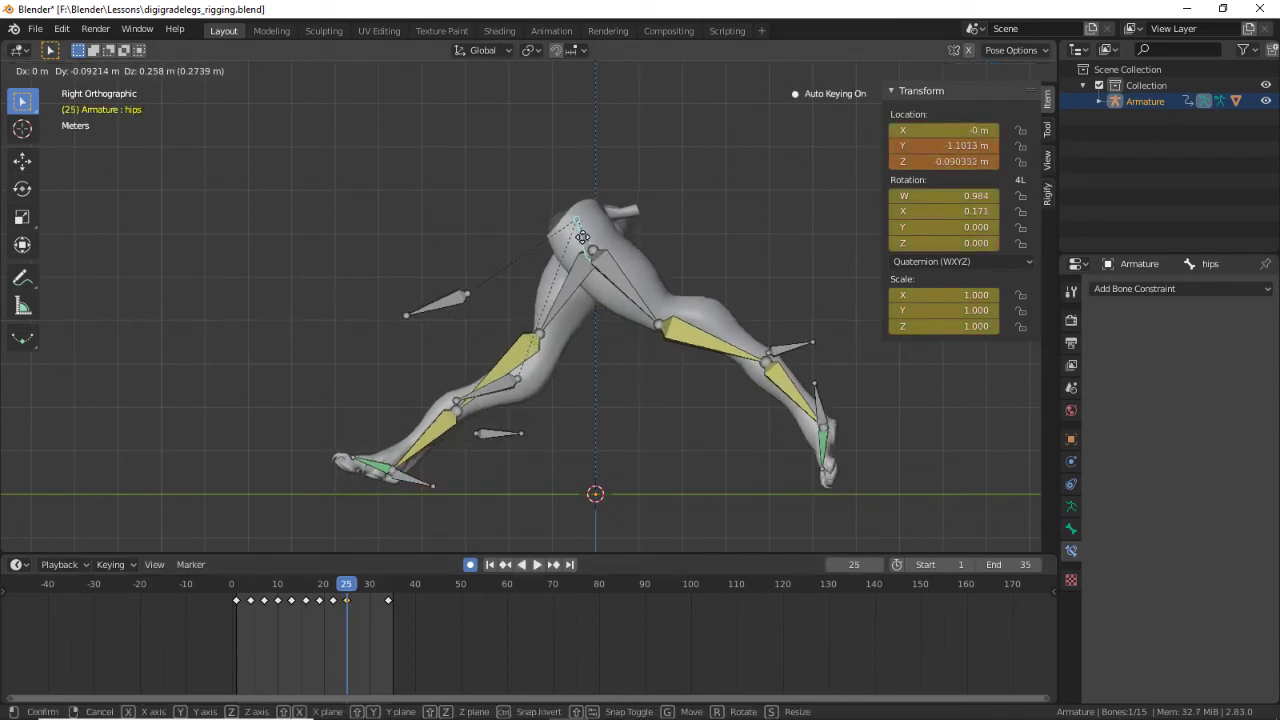
{"action": "left_click", "coordinate": [582, 233]}
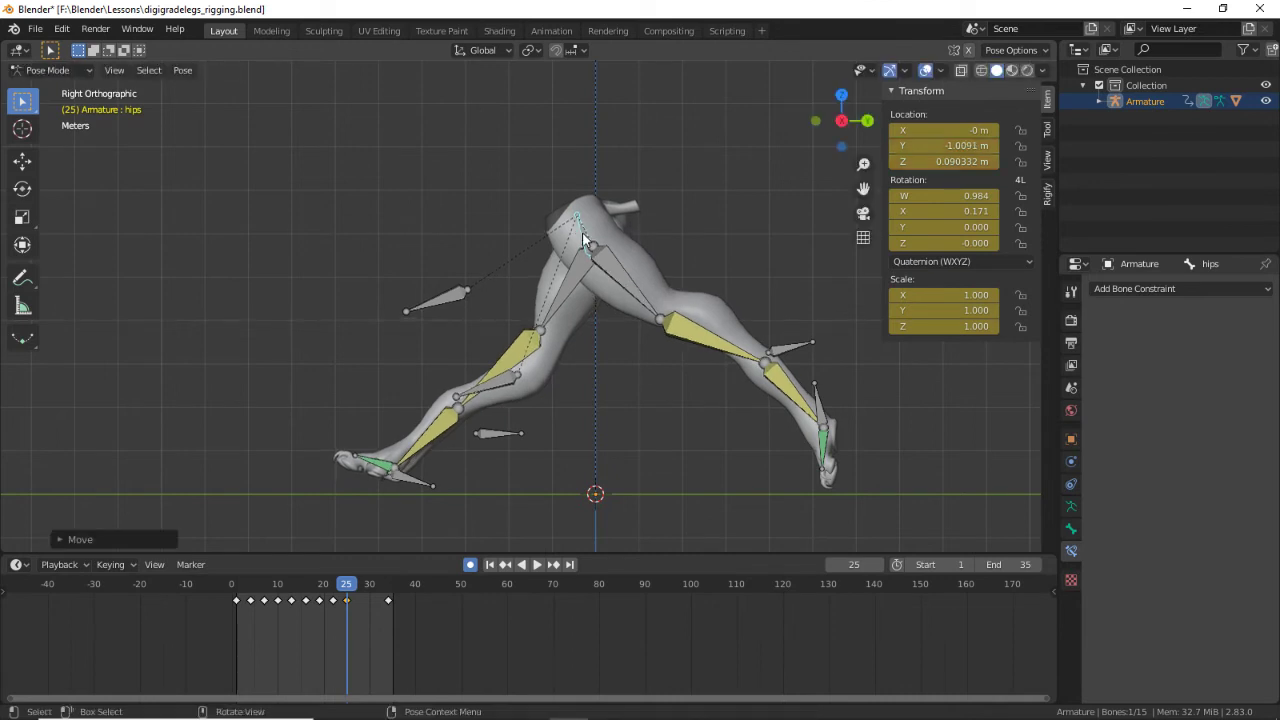
{"action": "key", "text": "g"}
{"action": "left_click", "coordinate": [579, 232]}
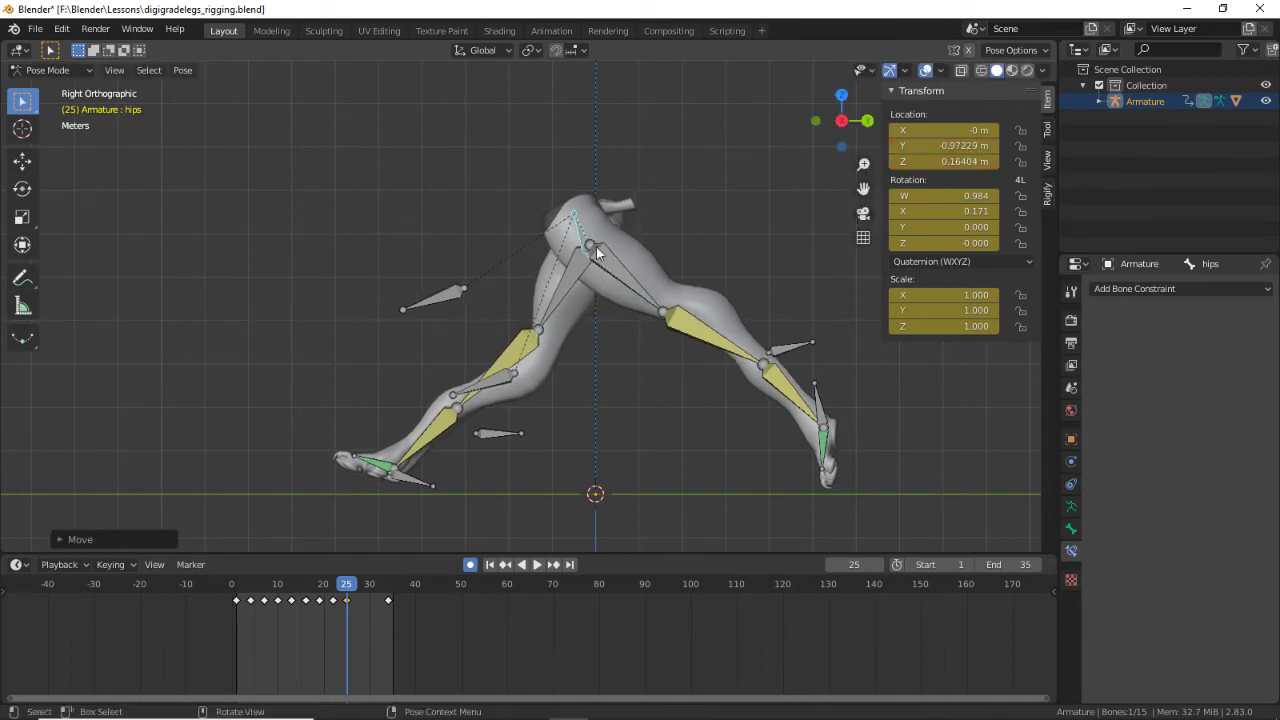
Step: Reposition heelIK_L, then move and rotate footIK_L
{"action": "left_click", "coordinate": [773, 366]}
{"action": "key", "text": "g"}
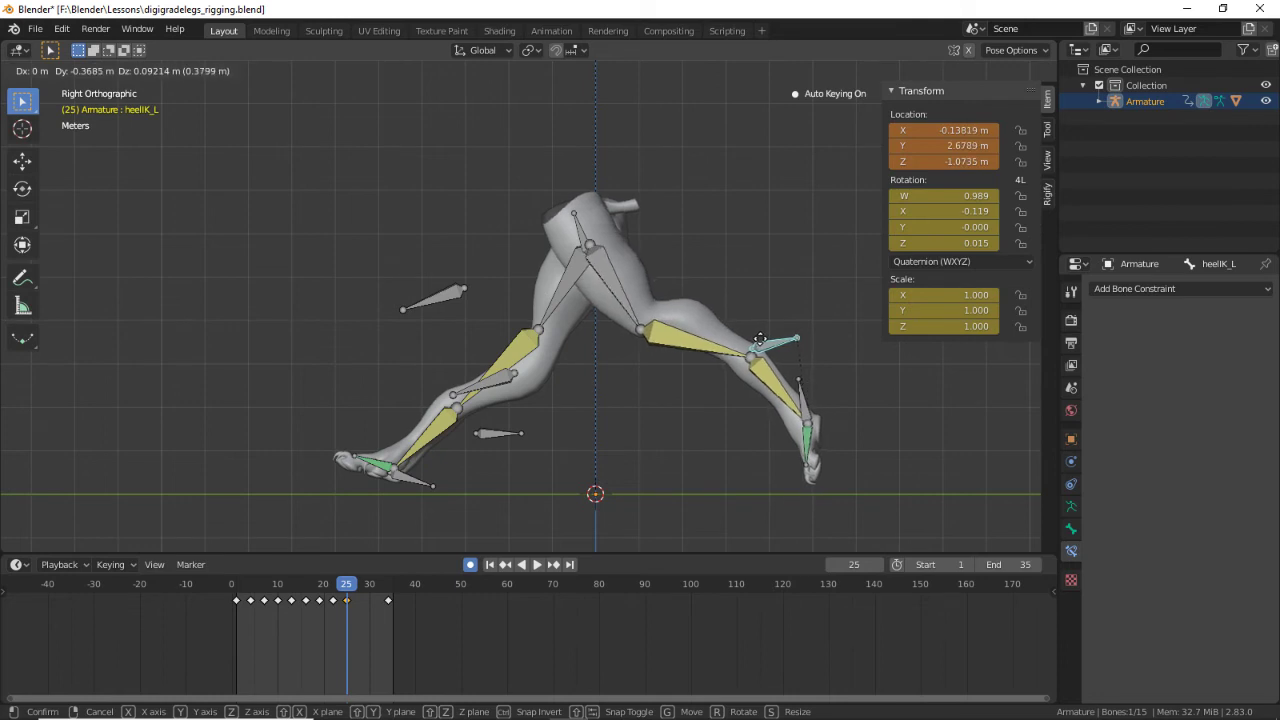
{"action": "left_click", "coordinate": [766, 358]}
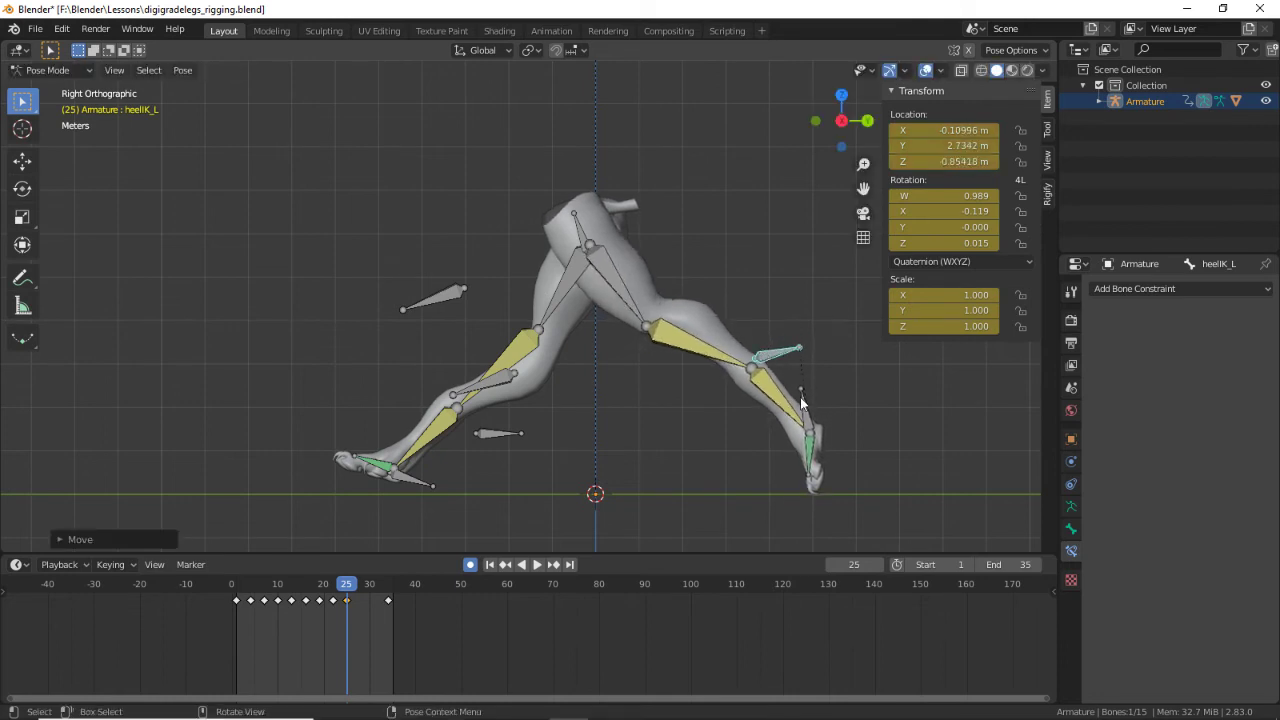
{"action": "left_click", "coordinate": [800, 402]}
{"action": "key", "text": "g"}
{"action": "left_click", "coordinate": [831, 380]}
{"action": "key", "text": "r"}
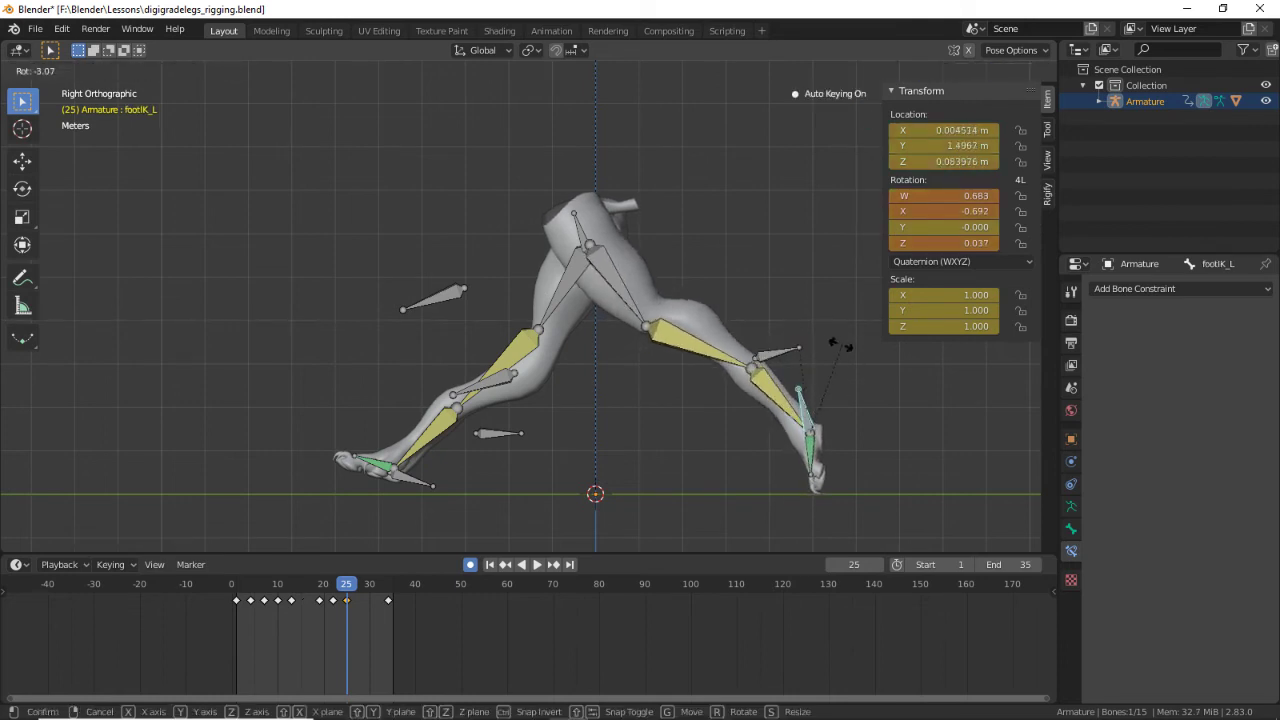
{"action": "left_click", "coordinate": [828, 338]}
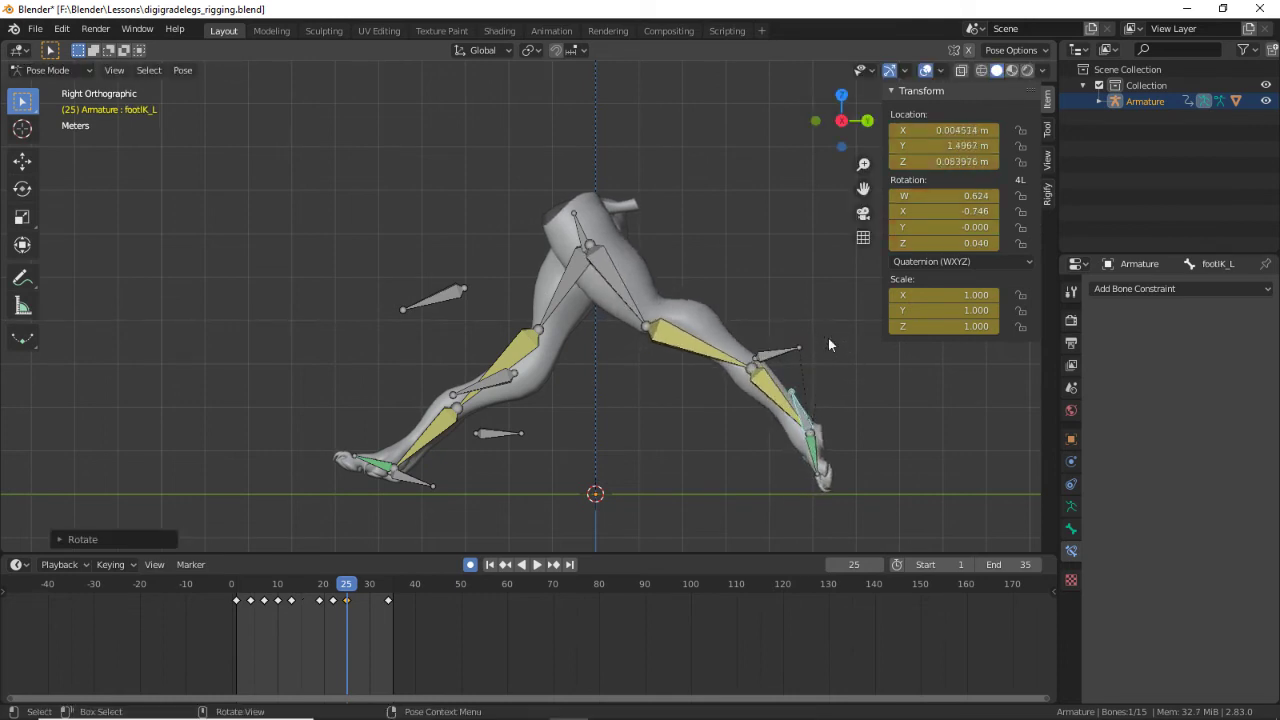
Step: Lift heelIK_R into a new position and scrub to frame 22
{"action": "left_click", "coordinate": [496, 434]}
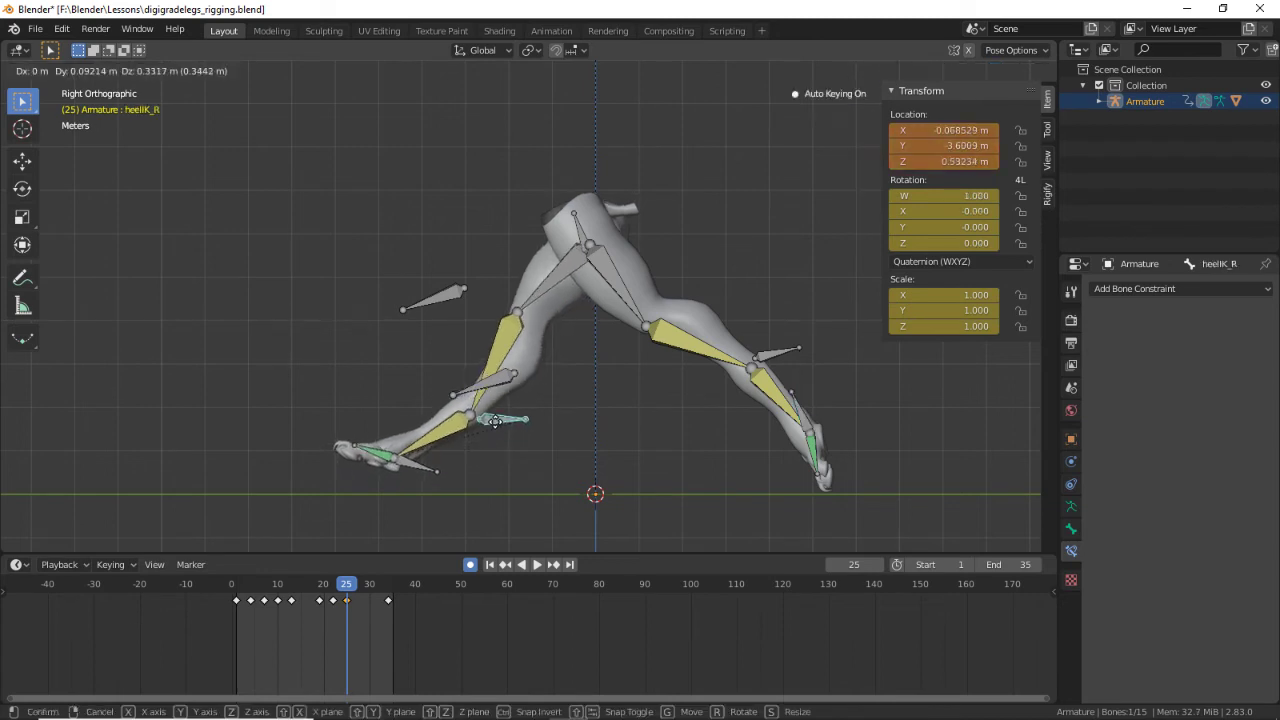
{"action": "left_click", "coordinate": [494, 424]}
{"action": "left_click_drag", "start_coordinate": [345, 588], "coordinate": [351, 590]}
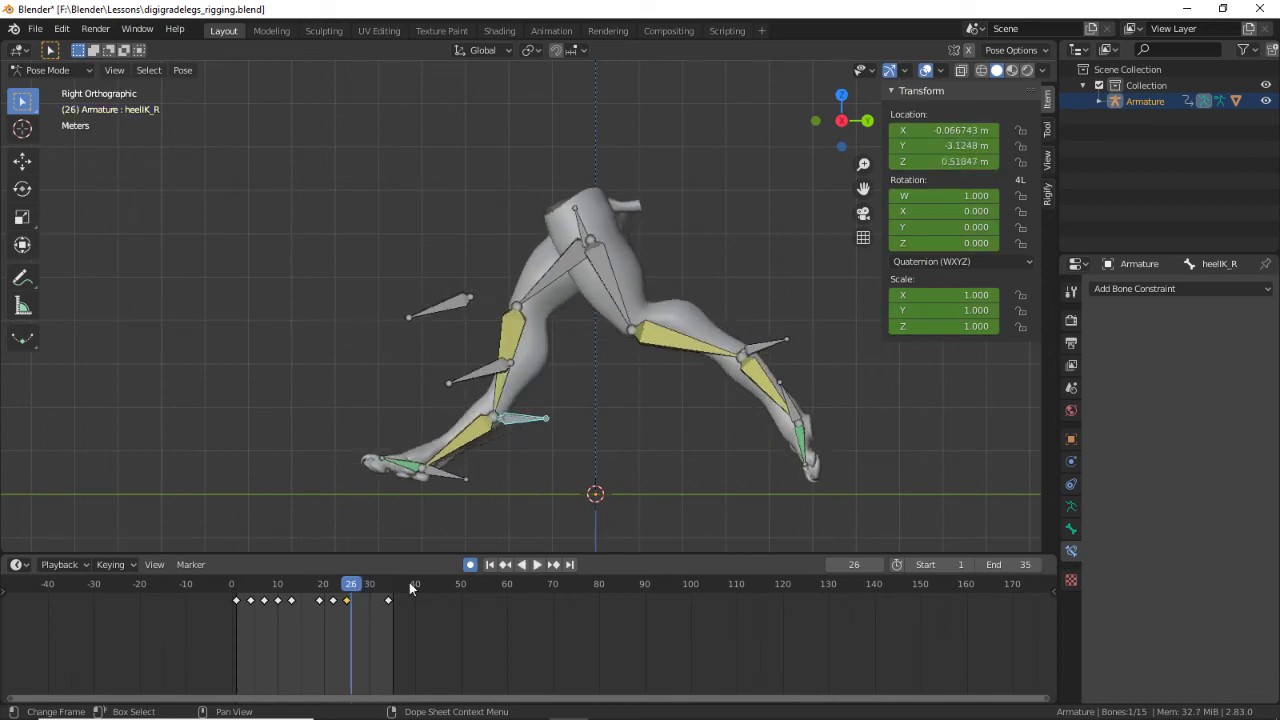
Step: At frame 28, rotate footIK_R and reposition heelIK_R
{"action": "key", "text": "Right"}
{"action": "key", "text": "Right"}
{"action": "left_click", "coordinate": [525, 488]}
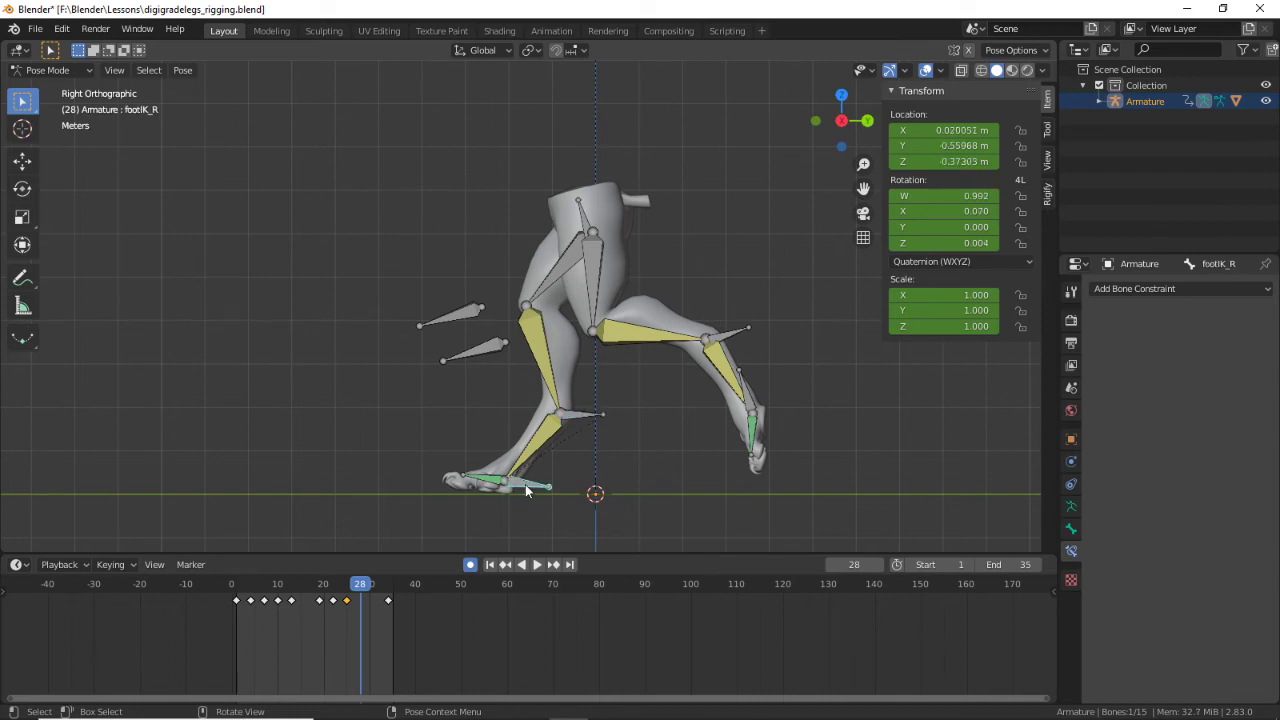
{"action": "key", "text": "r"}
{"action": "right_click", "coordinate": [541, 477]}
{"action": "key", "text": "r"}
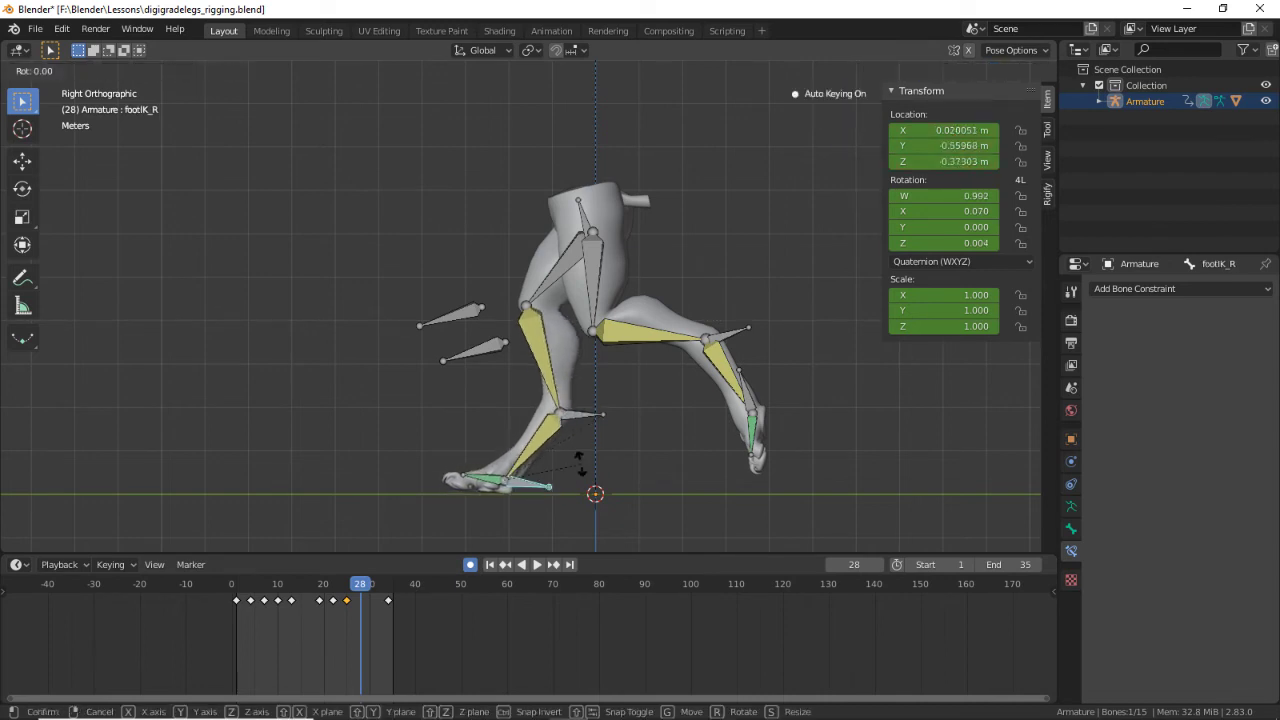
{"action": "left_click", "coordinate": [580, 450]}
{"action": "left_click", "coordinate": [576, 415]}
{"action": "key", "text": "g"}
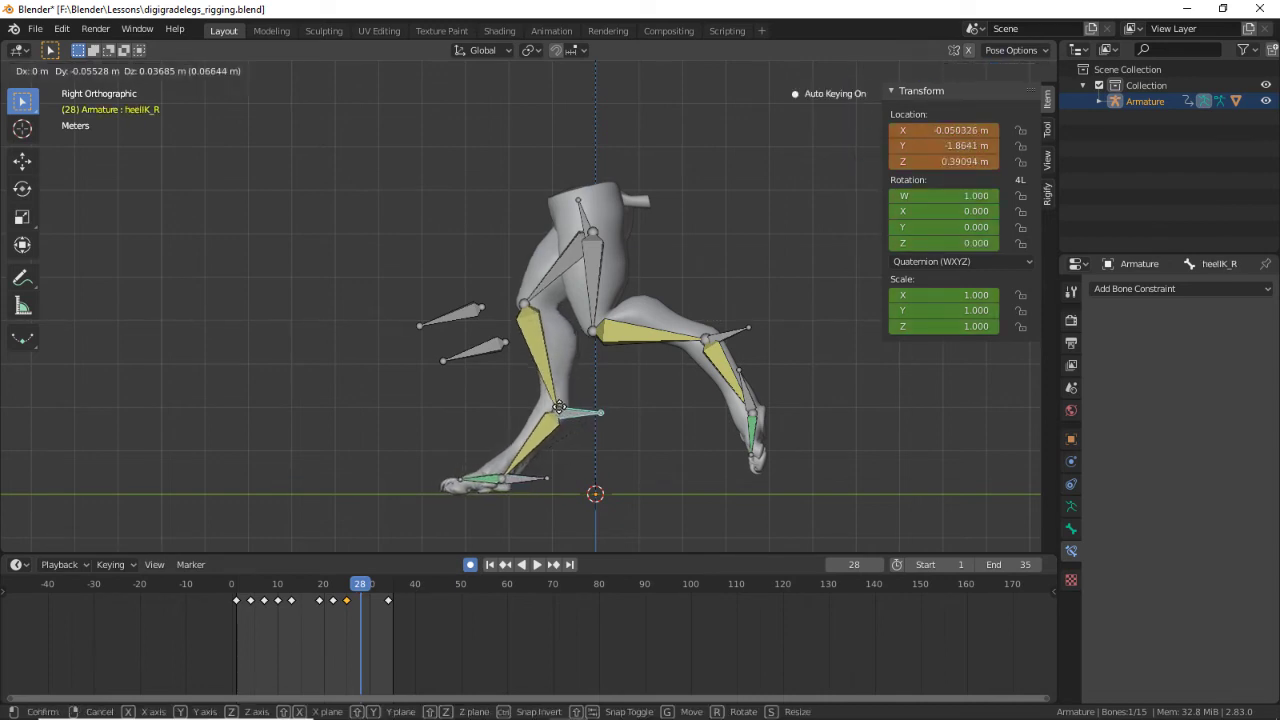
{"action": "left_click", "coordinate": [541, 407]}
Step: Move the hips lower, then play from frame 26 and scrub the walk
{"action": "left_click", "coordinate": [583, 211]}
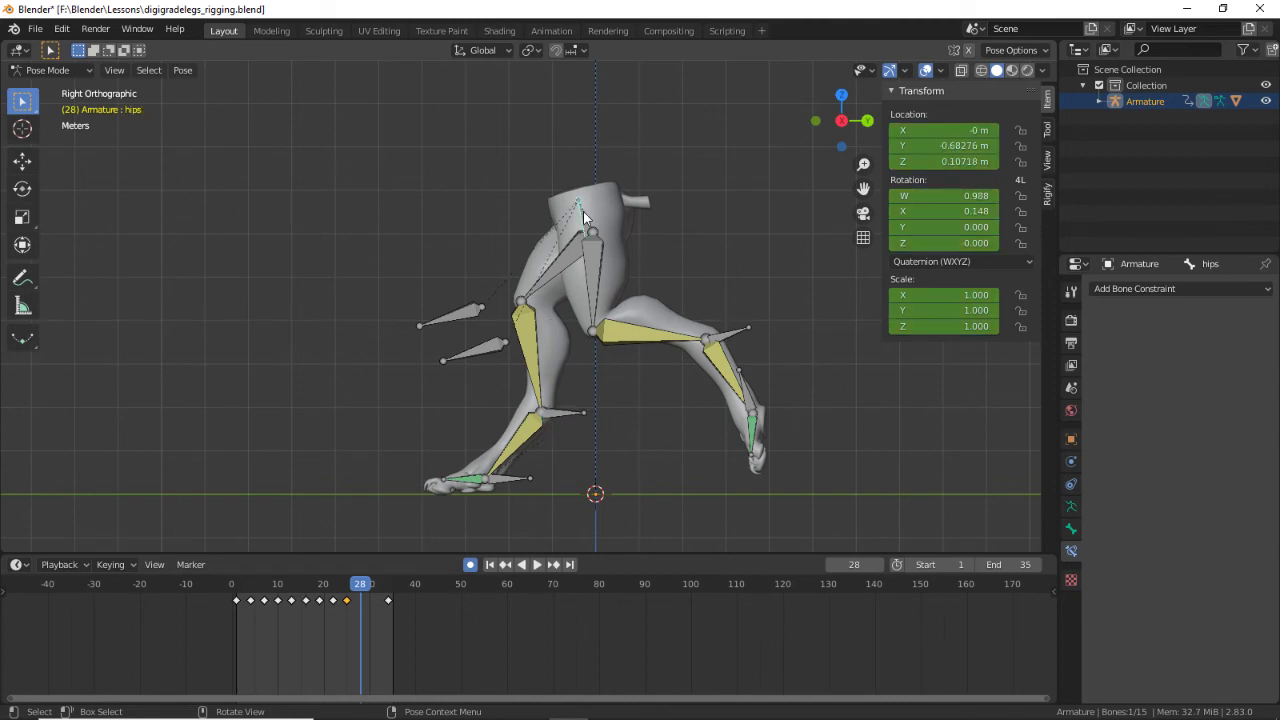
{"action": "key", "text": "g"}
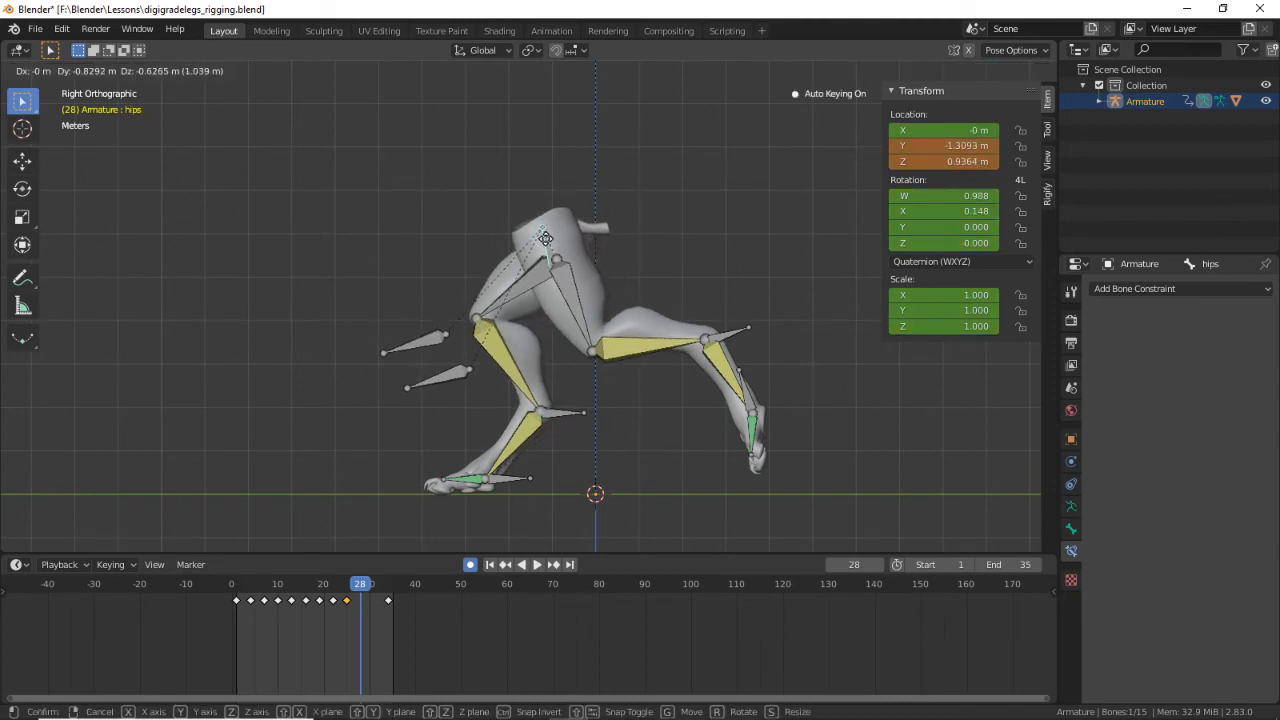
{"action": "left_click", "coordinate": [545, 237]}
{"action": "left_click", "coordinate": [351, 591]}
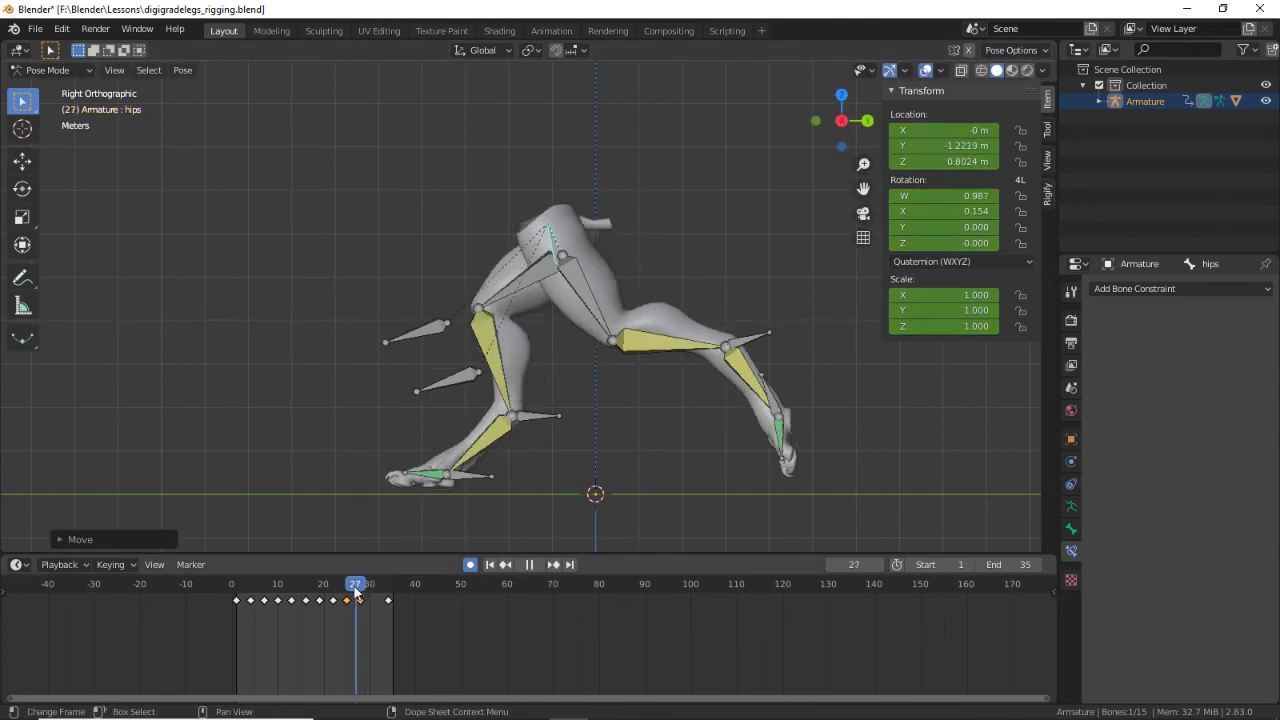
{"action": "key", "text": "space"}
{"action": "left_click_drag", "start_coordinate": [351, 591], "coordinate": [321, 591]}
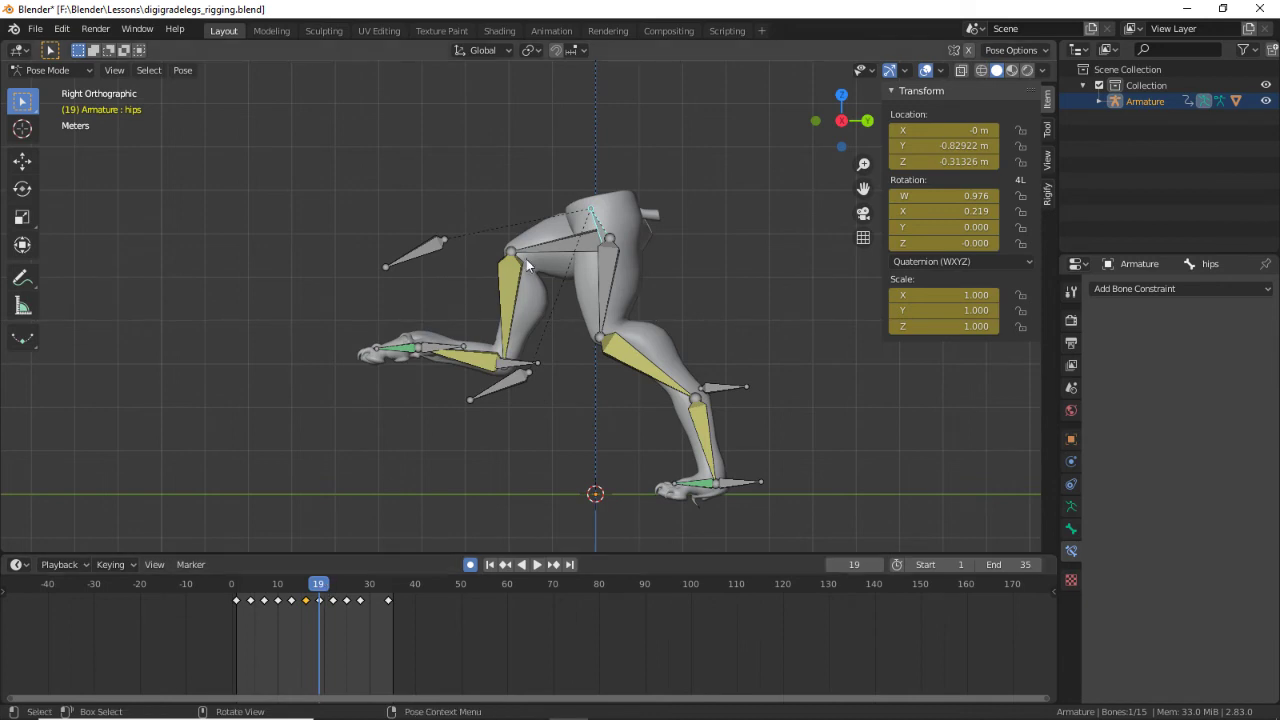
Step: Select the hips, play the animation, and scrub from frame 17 to 19
{"action": "left_click", "coordinate": [597, 225]}
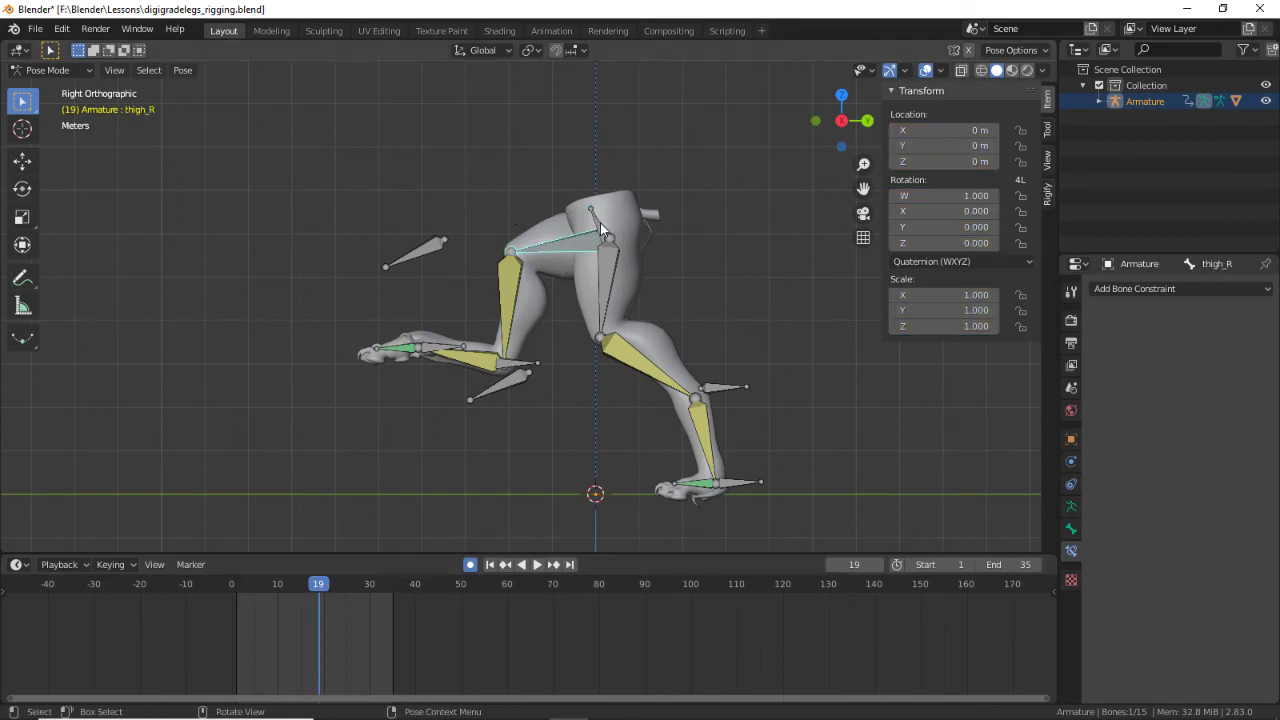
{"action": "left_click", "coordinate": [600, 222]}
{"action": "key", "text": "space"}
{"action": "left_click", "coordinate": [312, 597]}
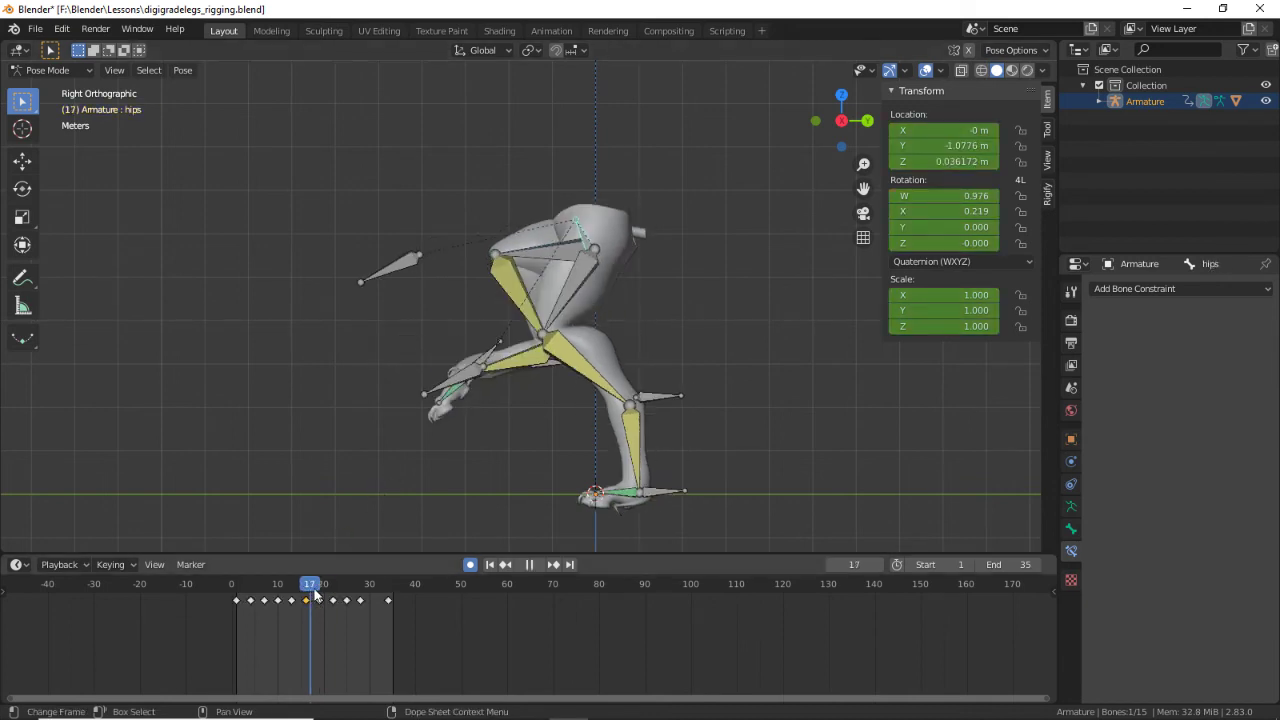
{"action": "left_click_drag", "start_coordinate": [314, 595], "coordinate": [333, 591]}
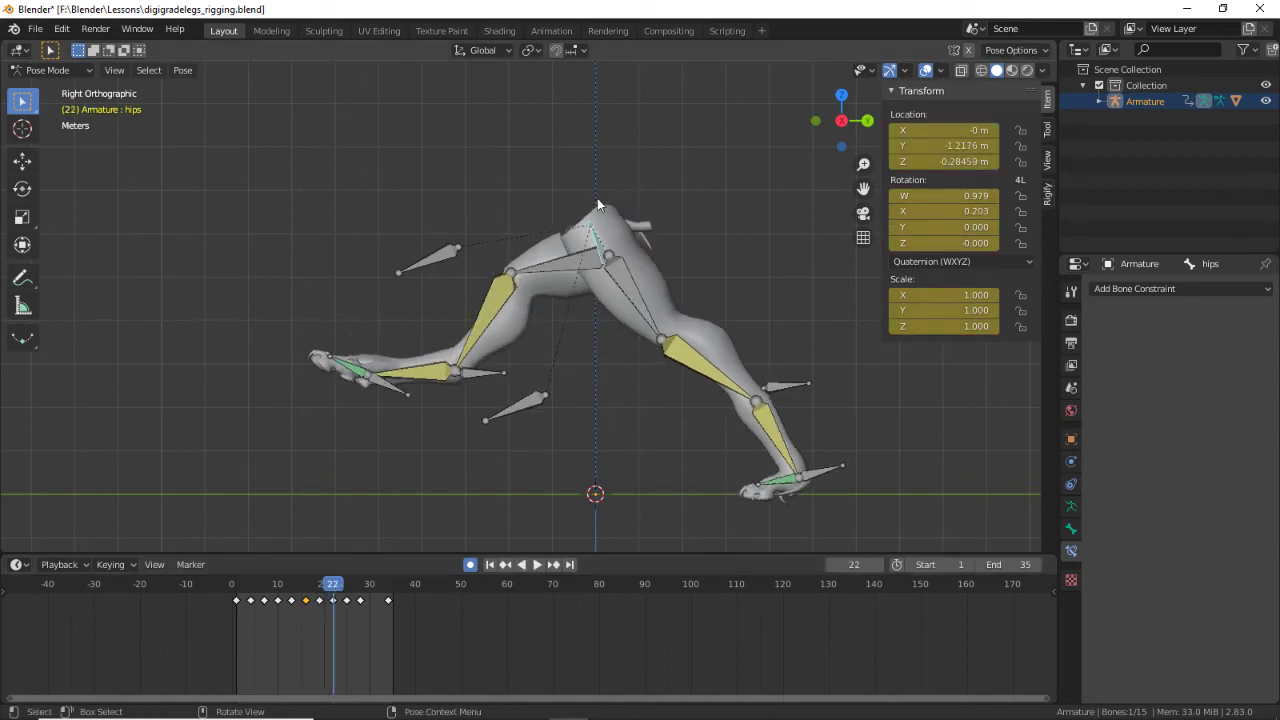
Step: Raise the hips slightly at frame 22, then scrub toward frame 5
{"action": "left_click", "coordinate": [598, 242]}
{"action": "key", "text": "g"}
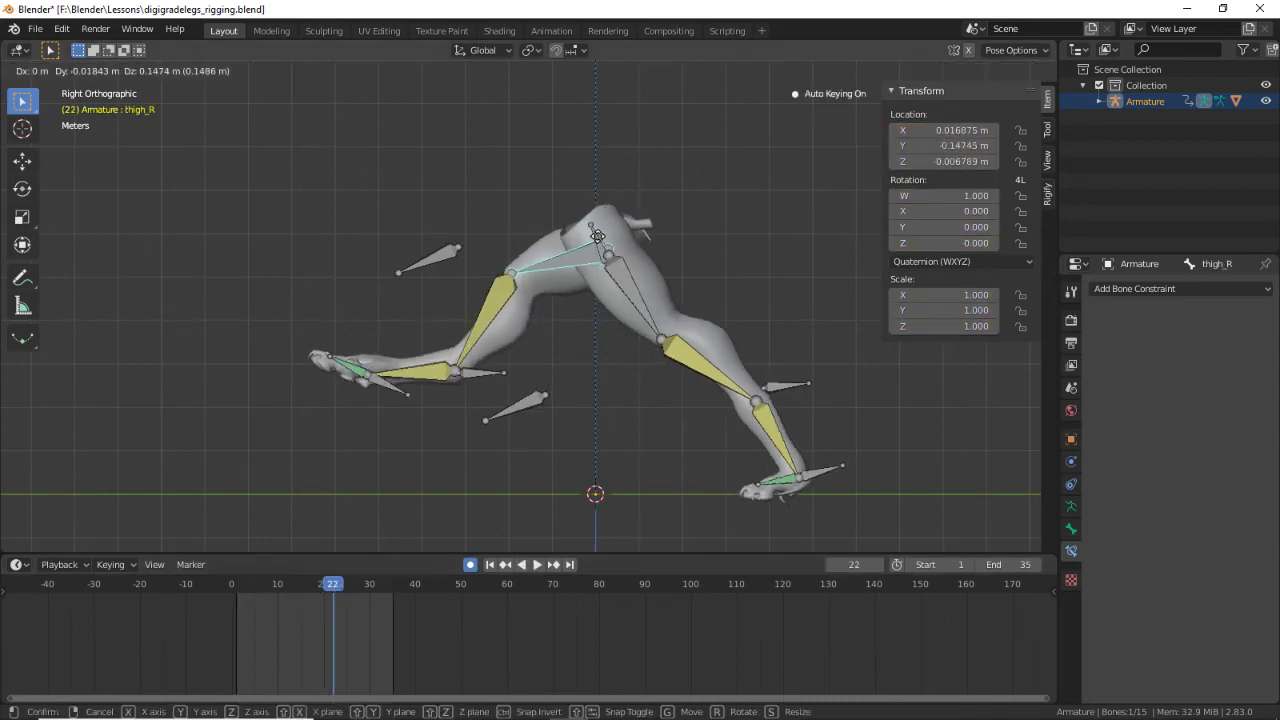
{"action": "key", "text": "Escape"}
{"action": "left_click", "coordinate": [596, 234]}
{"action": "key", "text": "g"}
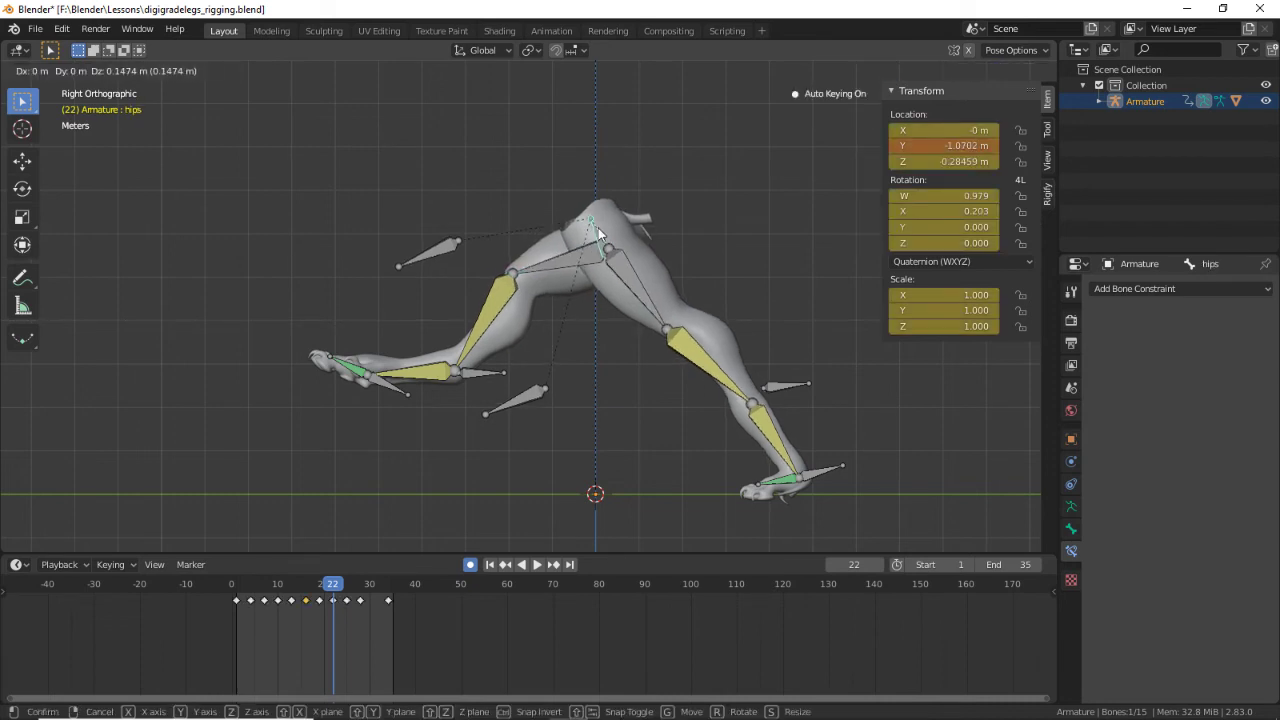
{"action": "left_click", "coordinate": [598, 228]}
{"action": "mouse_move", "coordinate": [333, 590]}
{"action": "left_mouse_down"}
{"action": "mouse_move", "coordinate": [246, 593]}
{"action": "mouse_move", "coordinate": [347, 605]}
{"action": "mouse_move", "coordinate": [350, 587]}
{"action": "left_mouse_up"}
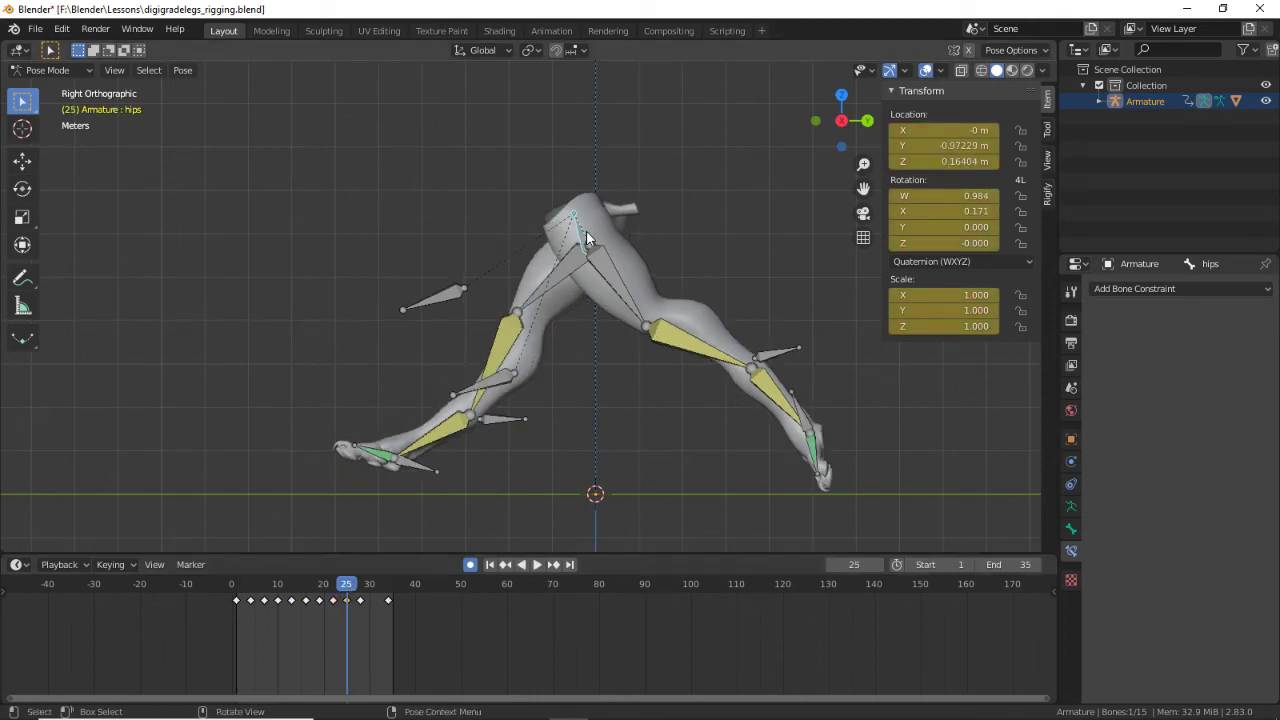
Step: At frame 25, lift the hips and reposition heelIK_L
{"action": "key", "text": "g"}
{"action": "left_click", "coordinate": [635, 250]}
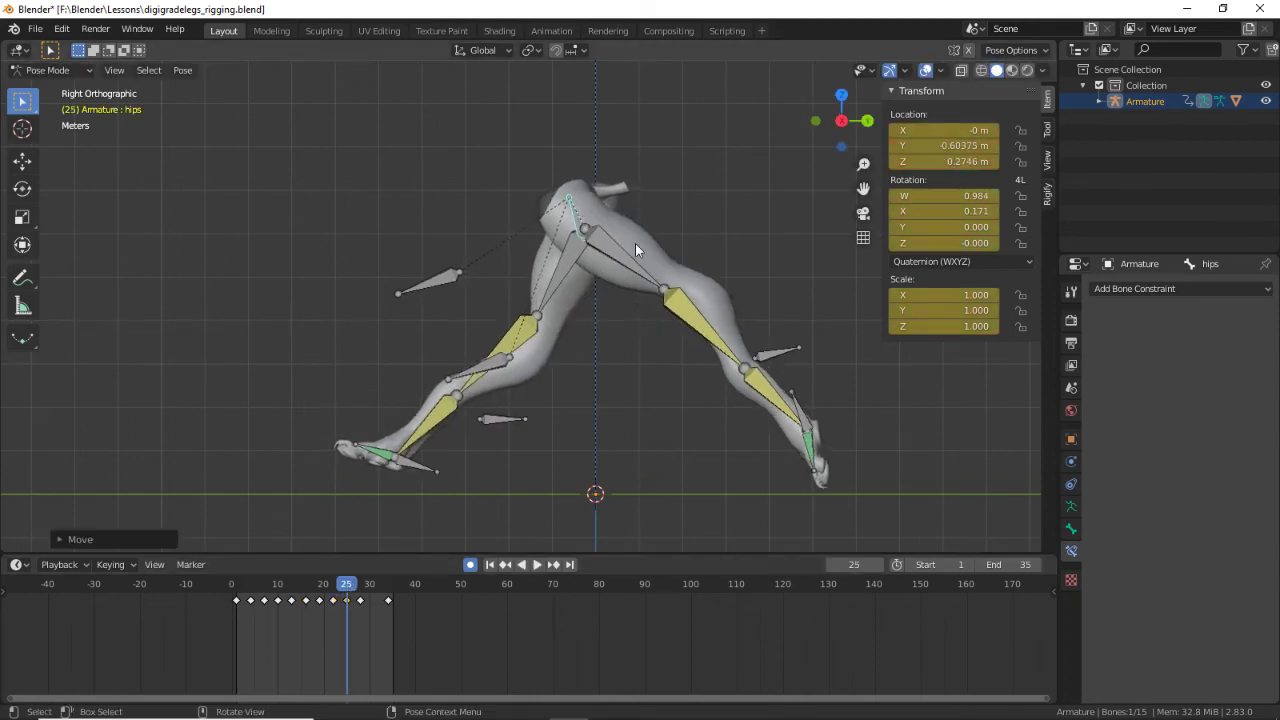
{"action": "left_click", "coordinate": [775, 360]}
{"action": "key", "text": "g"}
{"action": "left_click", "coordinate": [760, 383]}
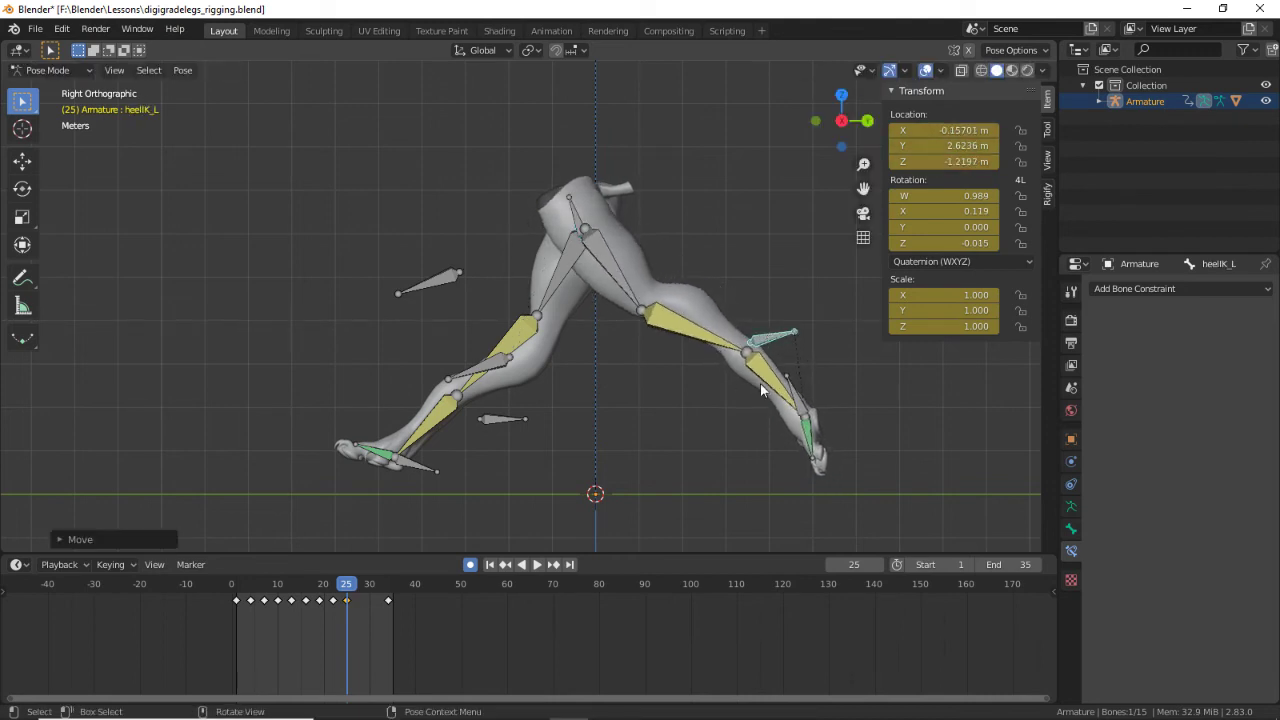
Step: Cancel a left foot move, then scrub the timeline from frame 11 to 24
{"action": "key", "text": "g"}
{"action": "right_click", "coordinate": [803, 393]}
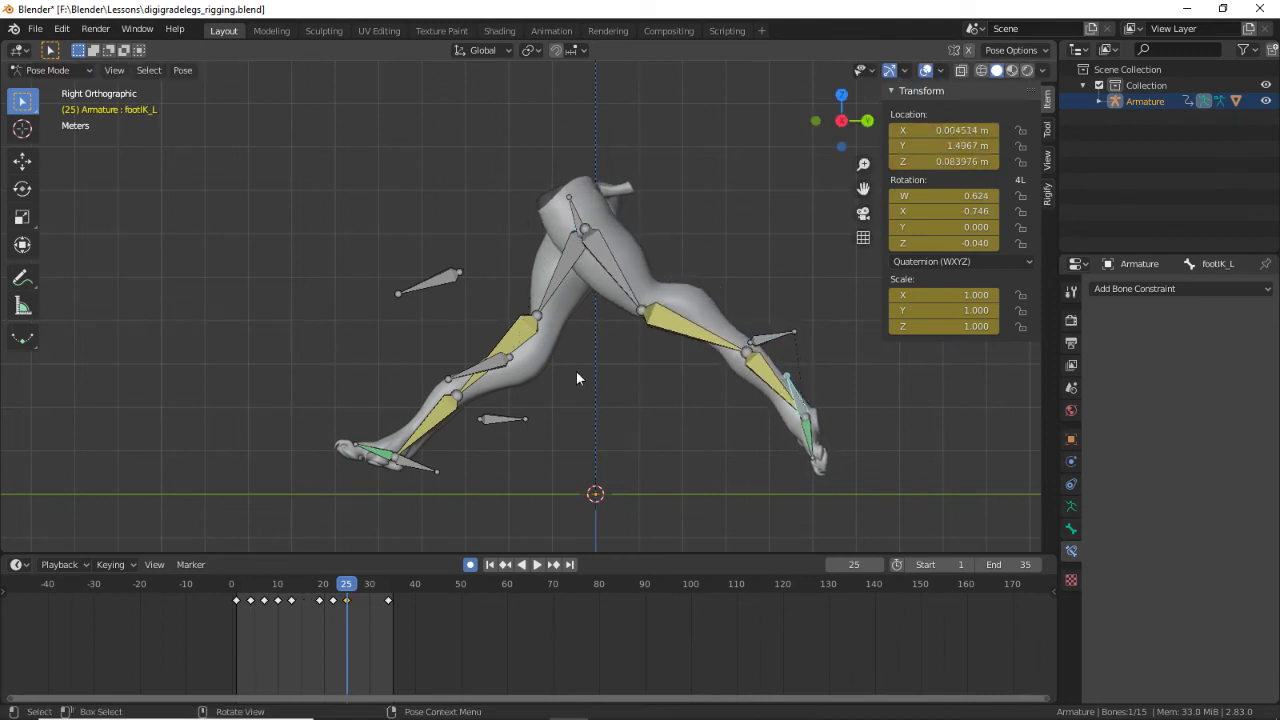
{"action": "left_click", "coordinate": [280, 583]}
{"action": "mouse_move", "coordinate": [280, 581]}
{"action": "left_mouse_down"}
{"action": "mouse_move", "coordinate": [351, 590]}
{"action": "mouse_move", "coordinate": [270, 585]}
{"action": "left_mouse_up"}
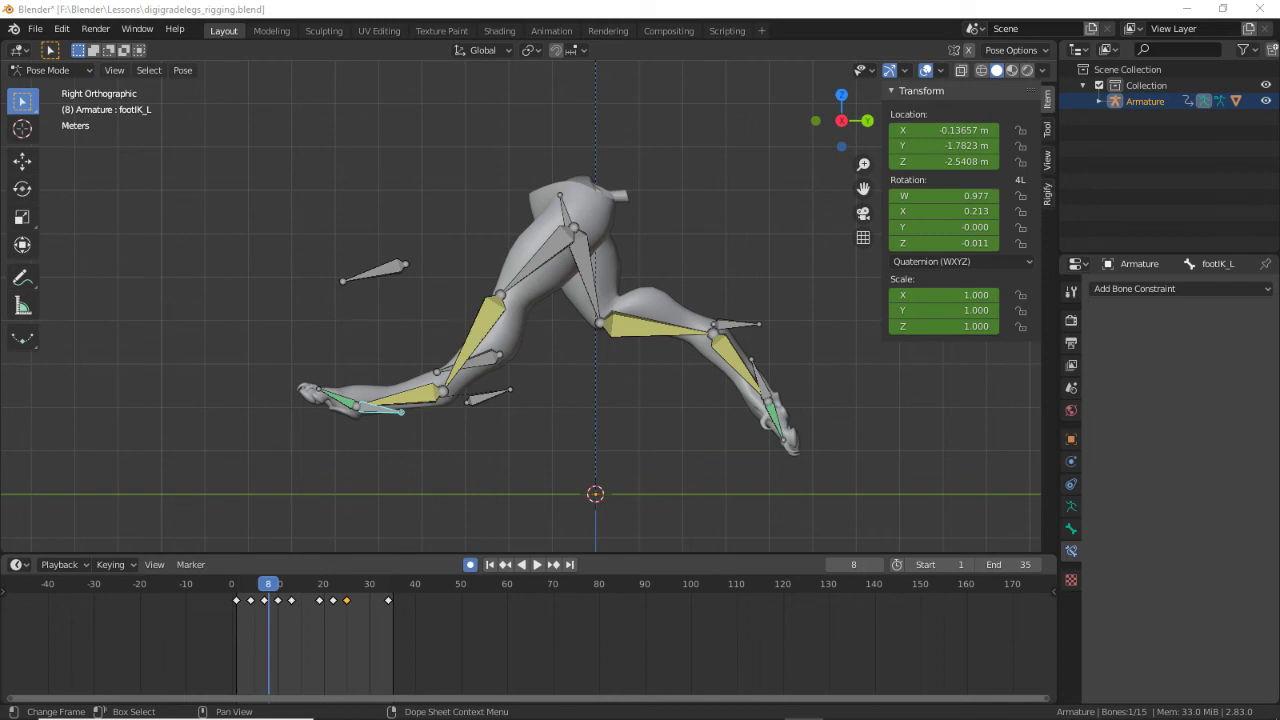
Step: Review the cycle, then move the heelIK_L control into place at frame 13
{"action": "left_click", "coordinate": [690, 428]}
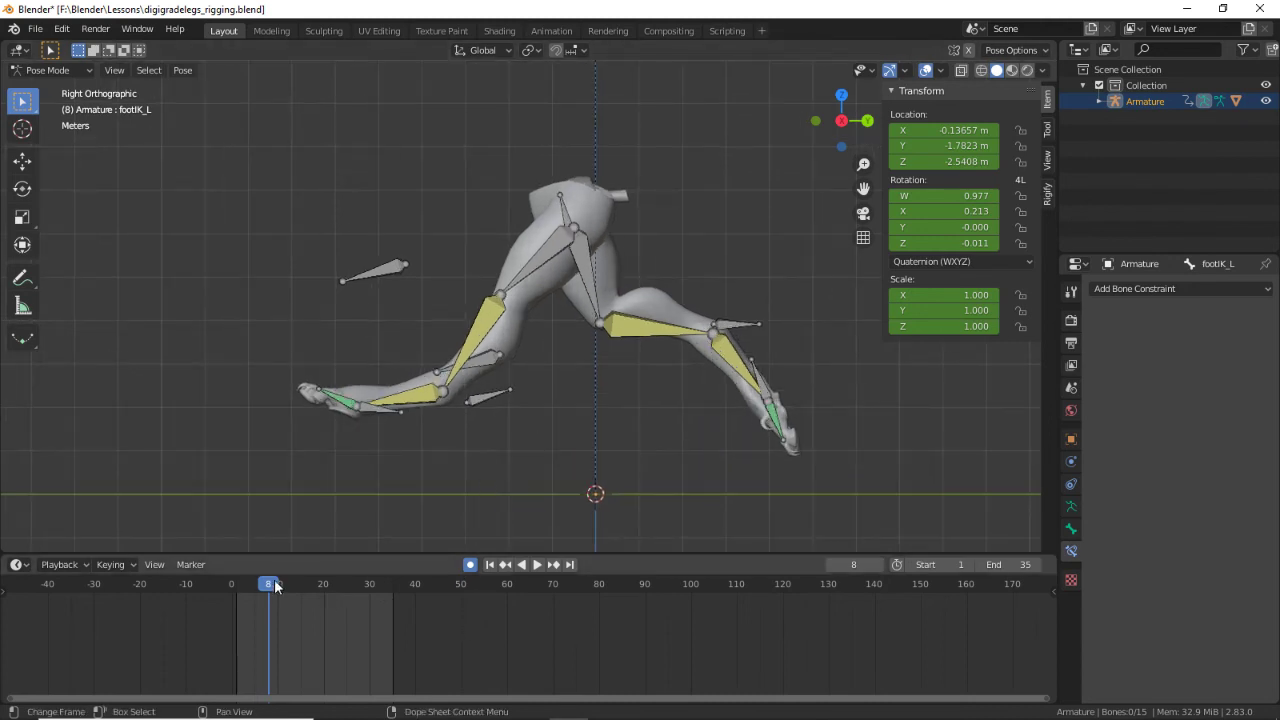
{"action": "key", "text": "space"}
{"action": "mouse_move", "coordinate": [278, 587]}
{"action": "left_mouse_down"}
{"action": "mouse_move", "coordinate": [240, 587]}
{"action": "mouse_move", "coordinate": [291, 593]}
{"action": "left_mouse_up"}
{"action": "key", "text": "space"}
{"action": "left_click", "coordinate": [510, 404]}
{"action": "key", "text": "space"}
{"action": "key", "text": "space"}
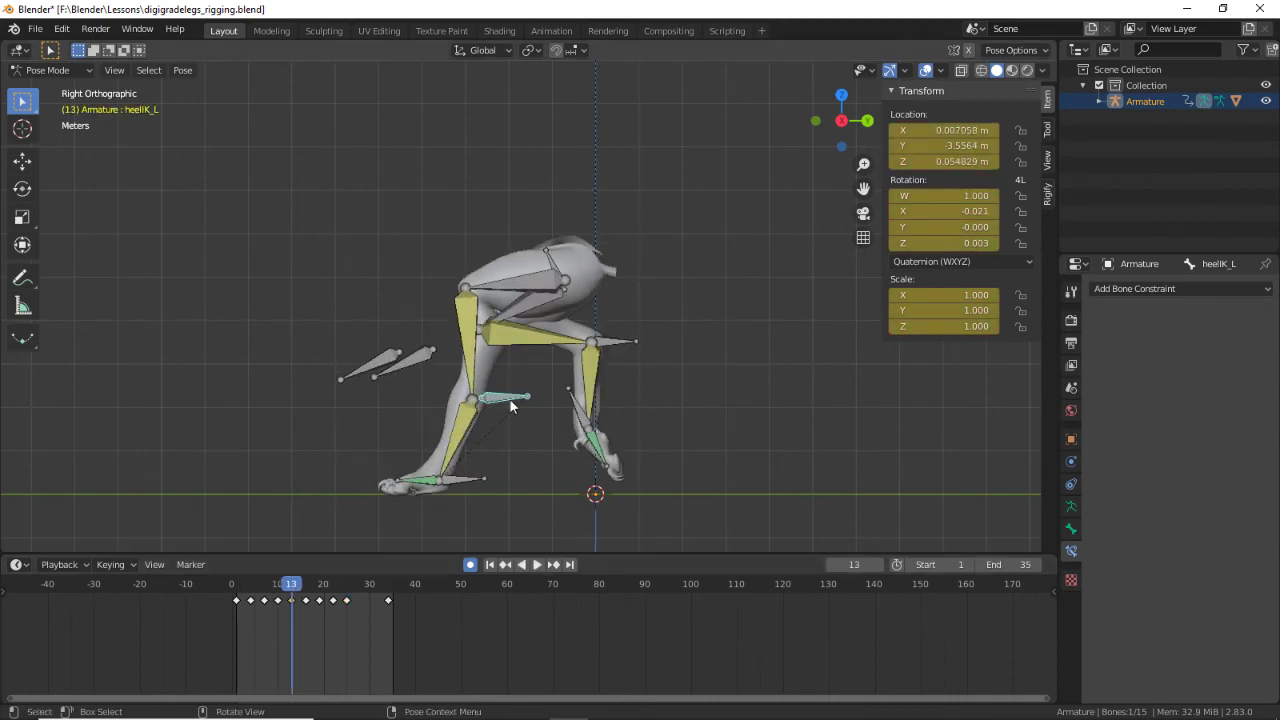
{"action": "key", "text": "g"}
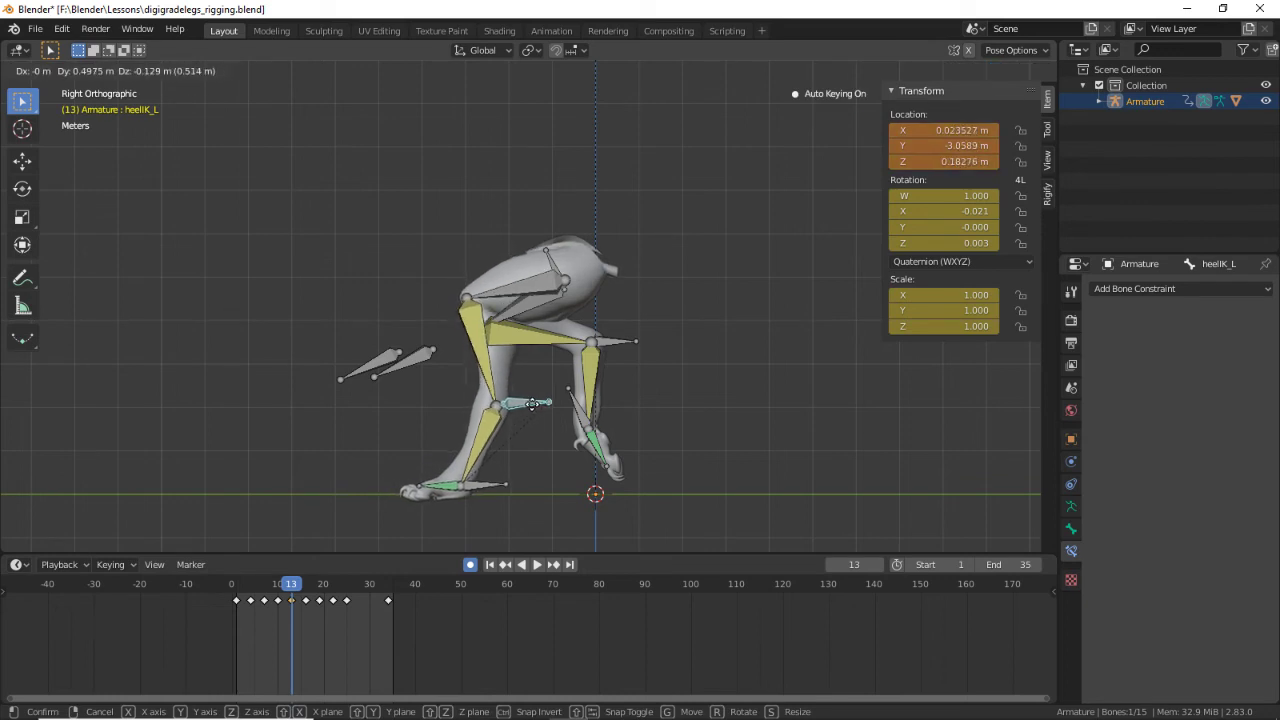
{"action": "left_click", "coordinate": [537, 403]}
Step: Plant footIK_L flat on the ground at frame 13 and scrub around to check it
{"action": "left_click", "coordinate": [486, 487]}
{"action": "key", "text": "g"}
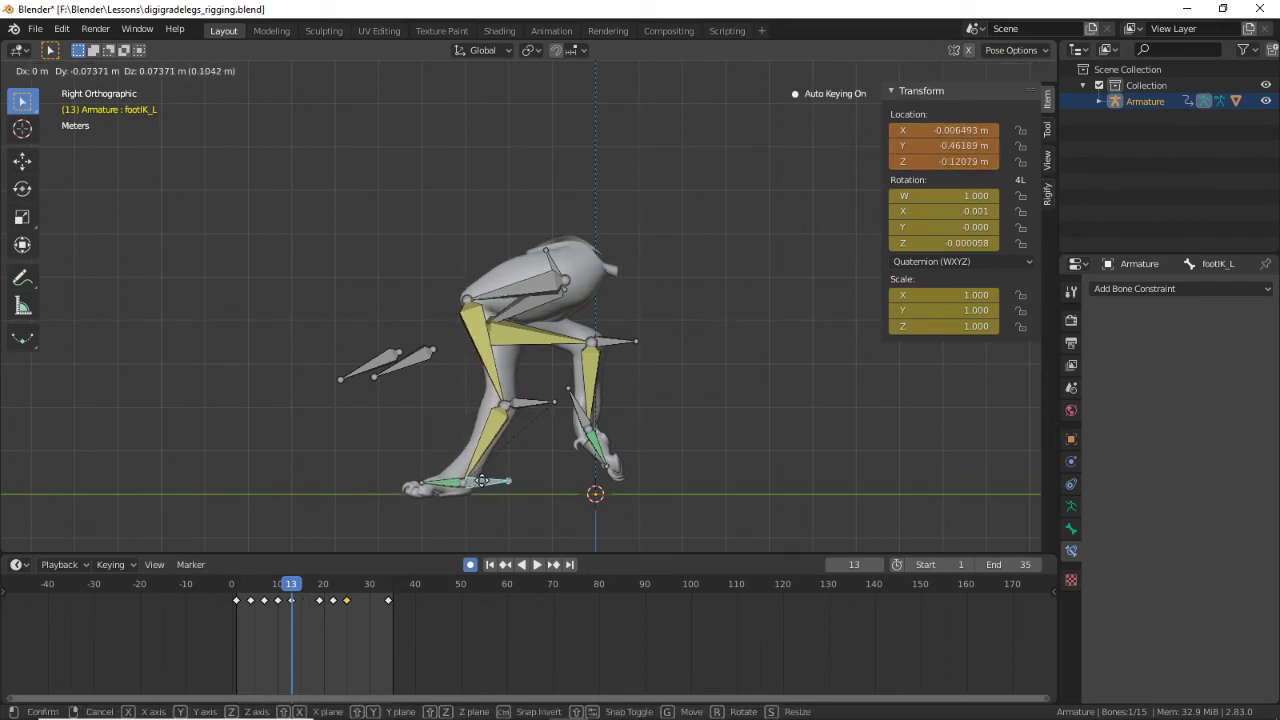
{"action": "left_click", "coordinate": [480, 482]}
{"action": "key", "text": "shift+Left"}
{"action": "key", "text": "space"}
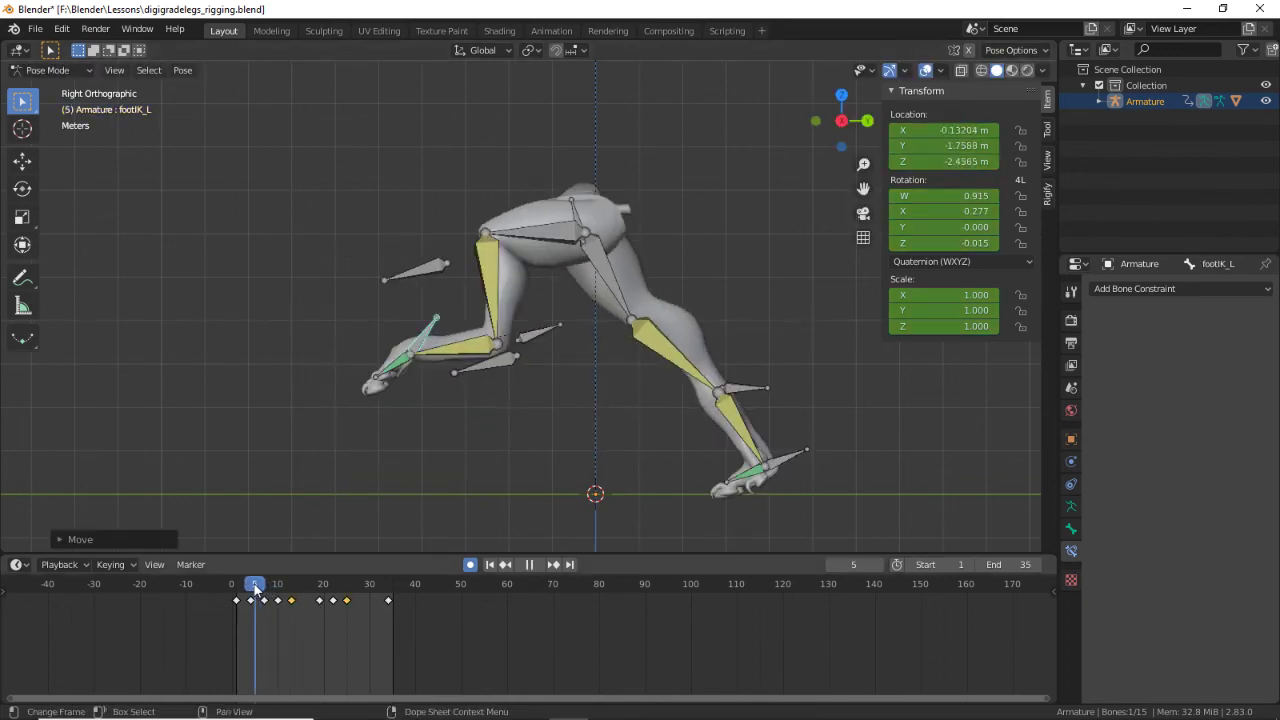
{"action": "left_click_drag", "start_coordinate": [297, 590], "coordinate": [321, 590]}
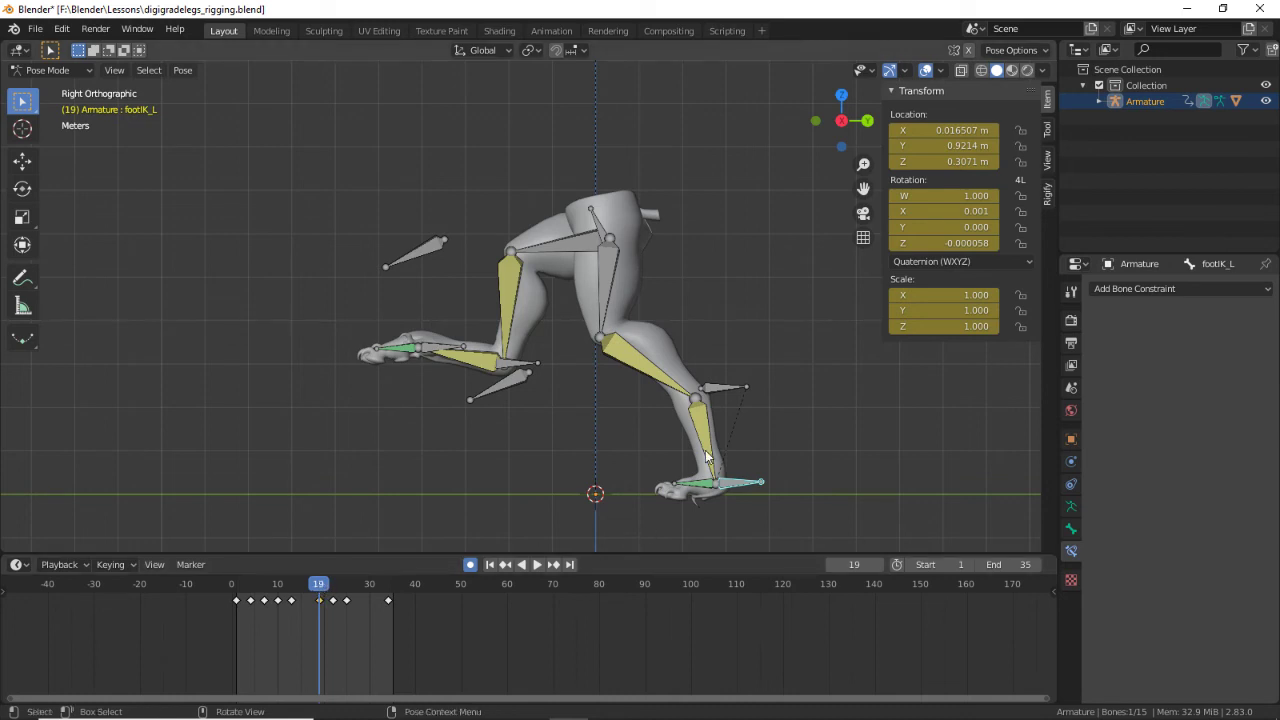
Step: Raise the heelIK_L control slightly at frame 19
{"action": "left_click", "coordinate": [721, 390]}
{"action": "key", "text": "g"}
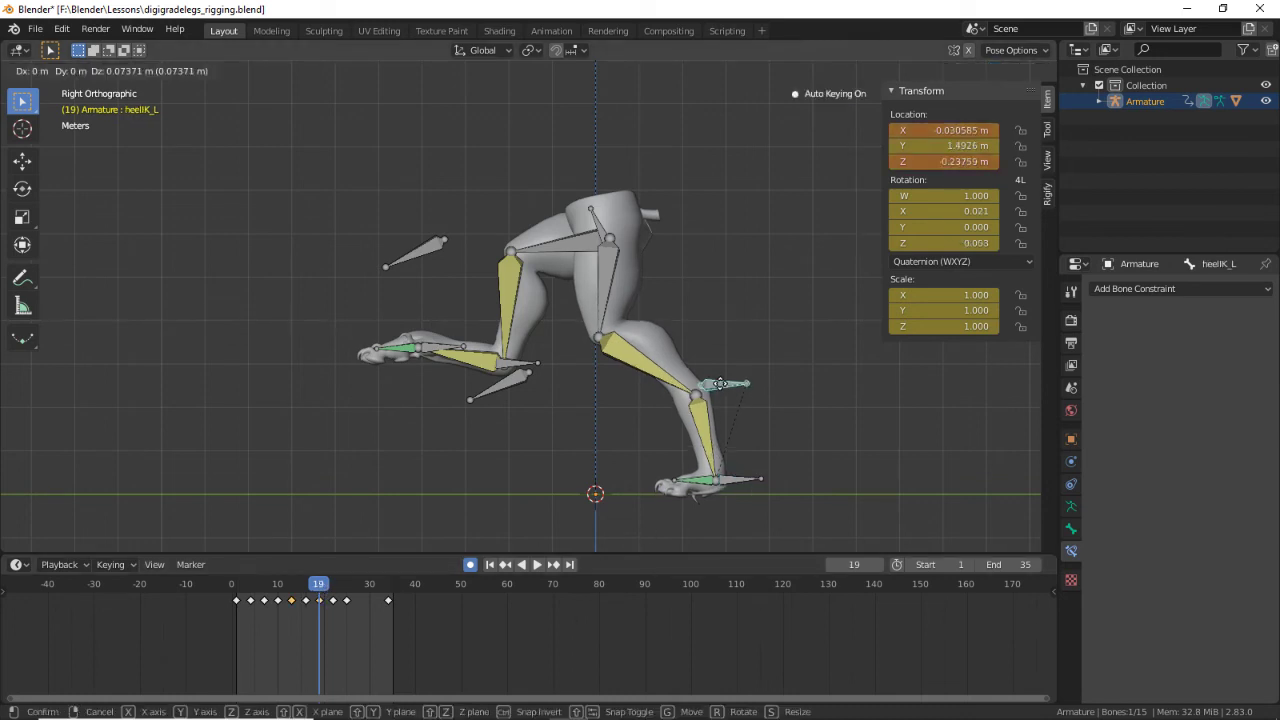
{"action": "left_click", "coordinate": [721, 384]}
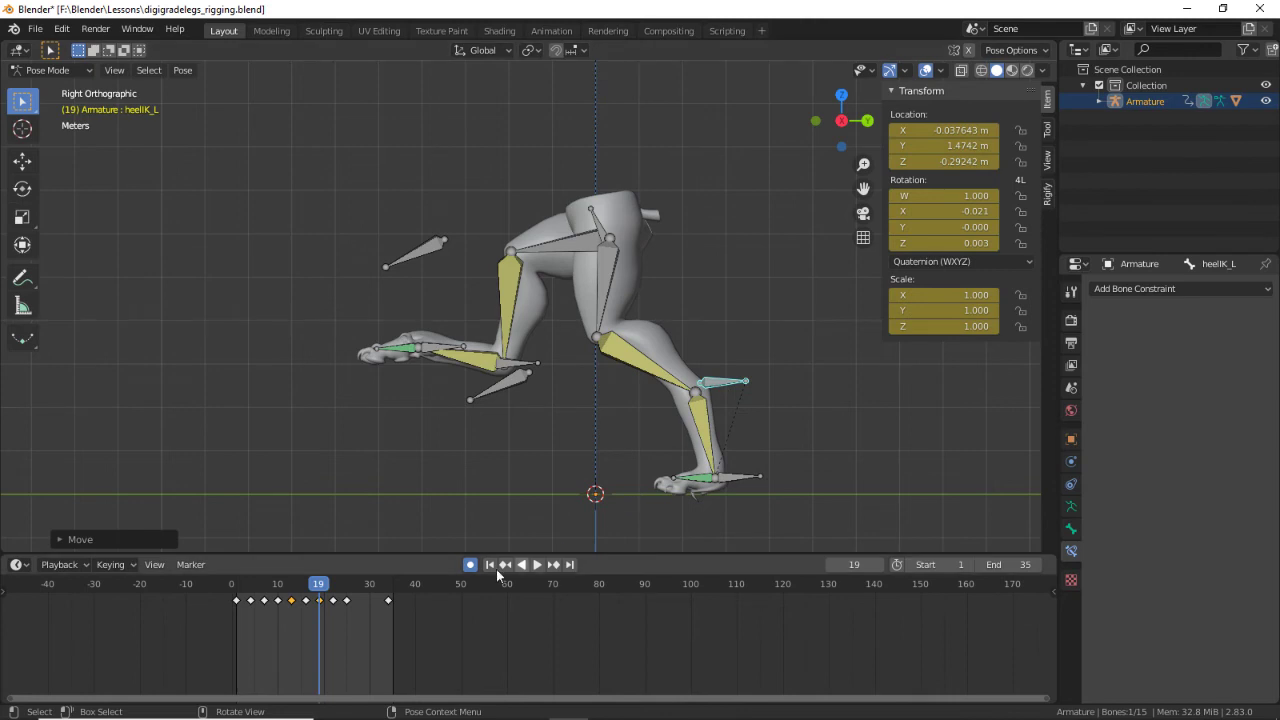
Step: Move footIK_L lower toward the ground at frame 16 and key it
{"action": "left_click", "coordinate": [740, 471]}
{"action": "key", "text": "space"}
{"action": "left_click", "coordinate": [308, 583]}
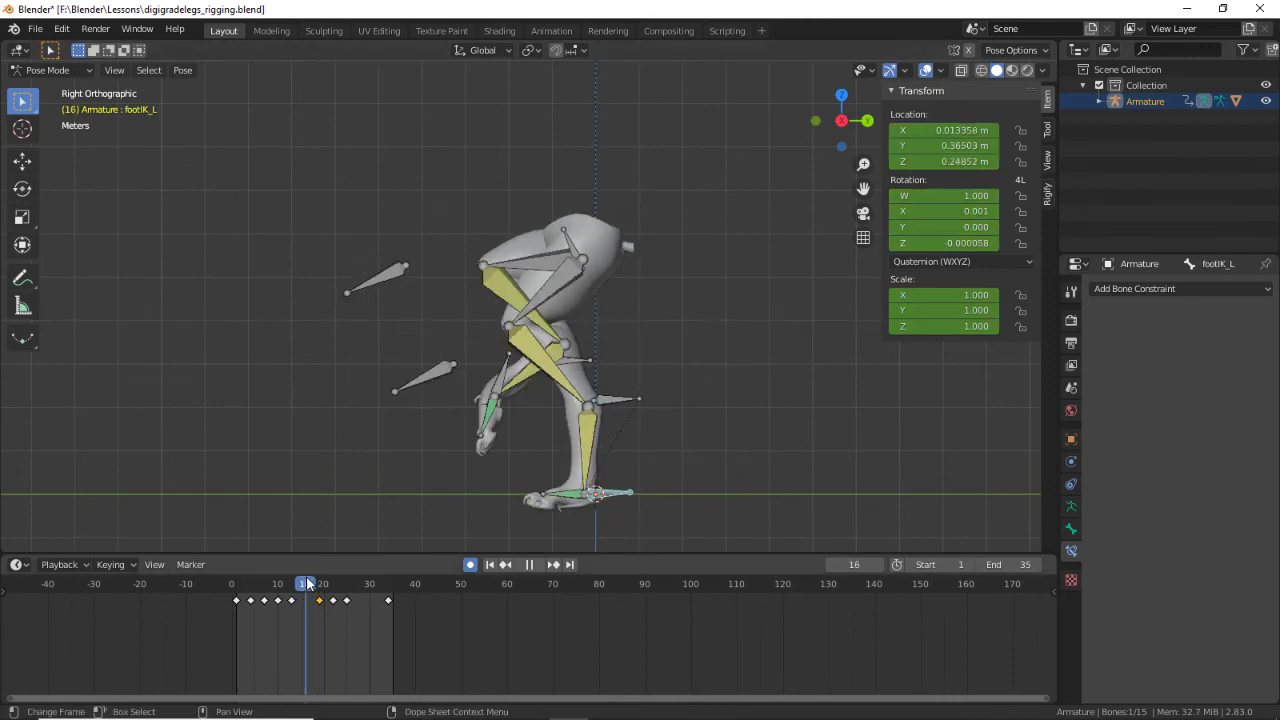
{"action": "left_click_drag", "start_coordinate": [308, 584], "coordinate": [291, 585]}
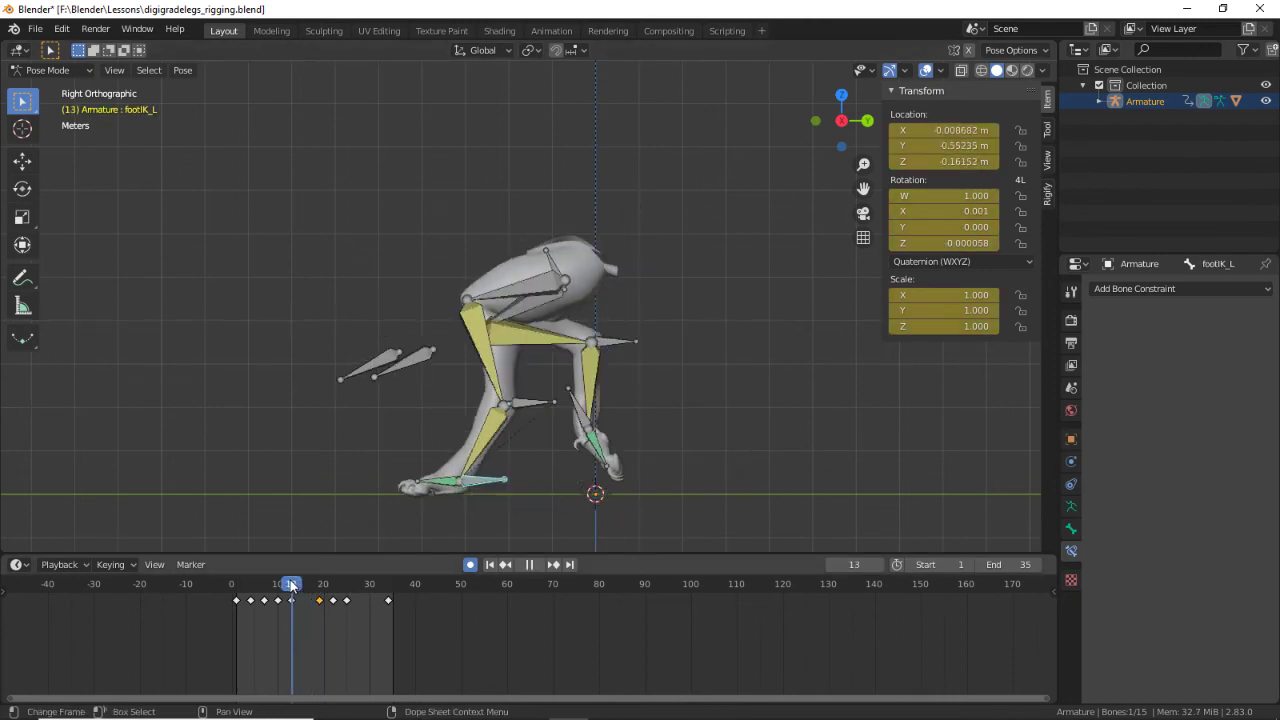
{"action": "key", "text": "Right"}
{"action": "key", "text": "Right"}
{"action": "key", "text": "Right"}
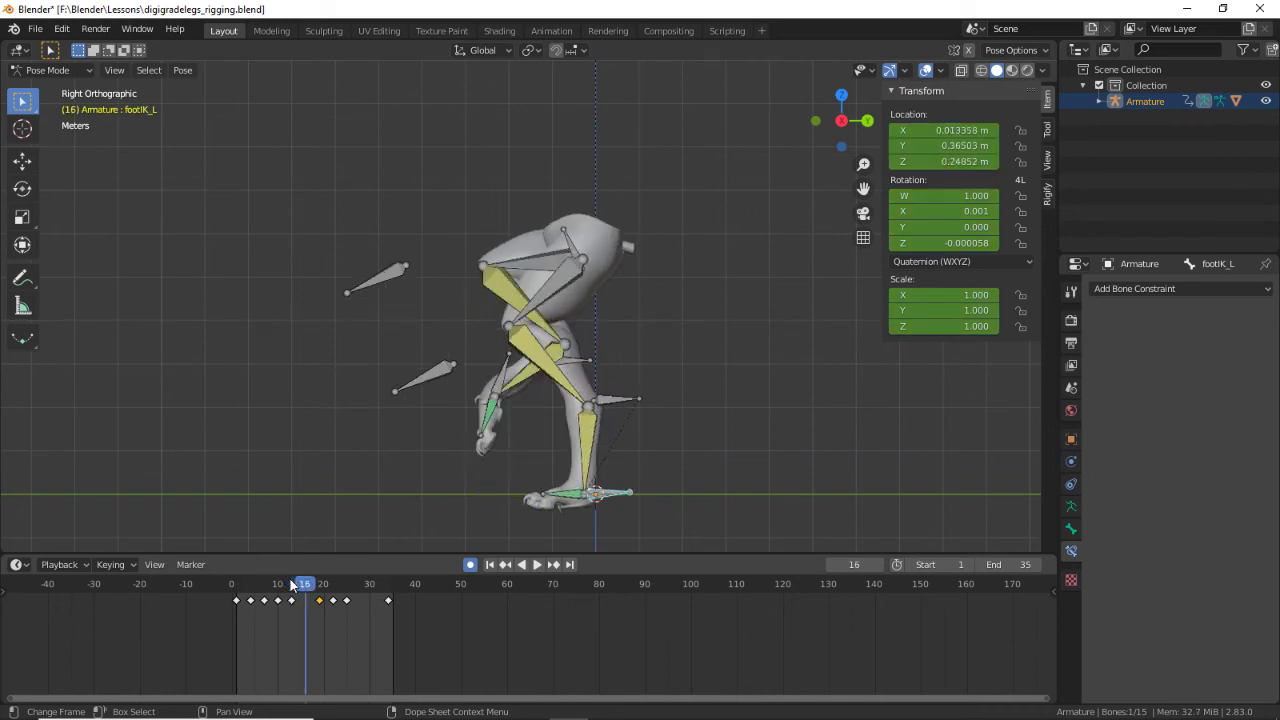
{"action": "key", "text": "g"}
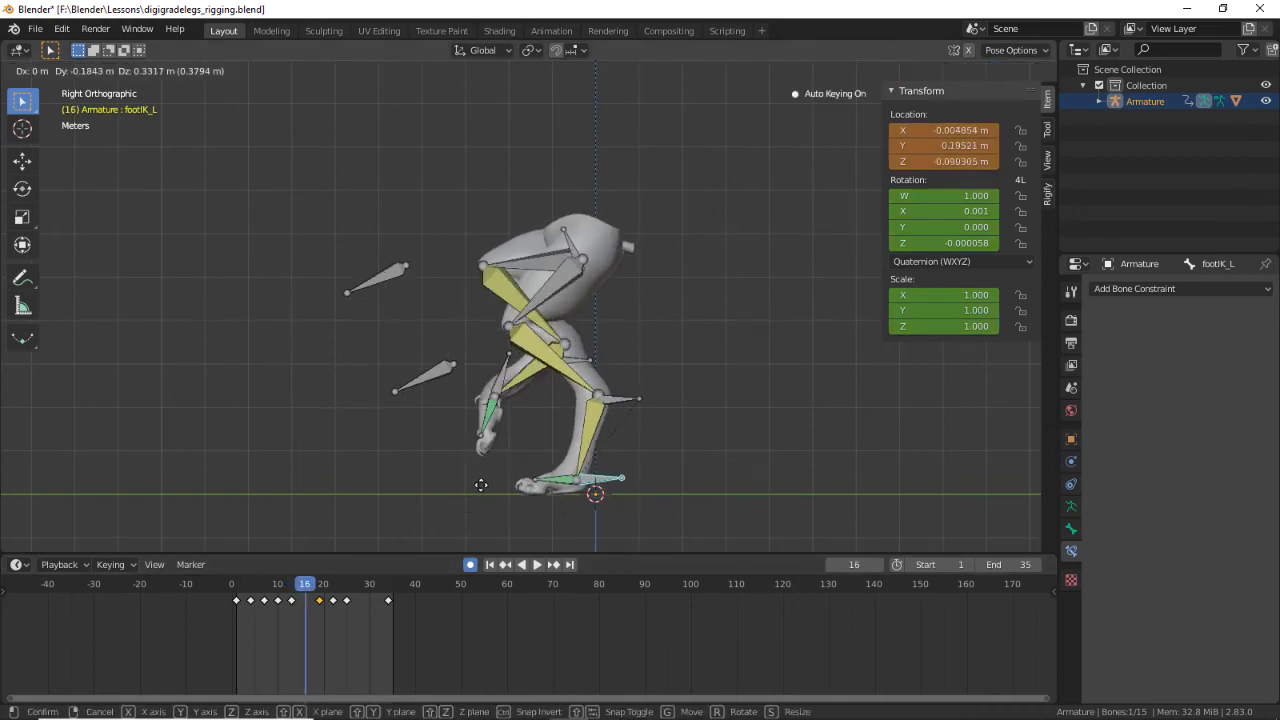
{"action": "left_click", "coordinate": [461, 485]}
{"action": "key", "text": "i"}
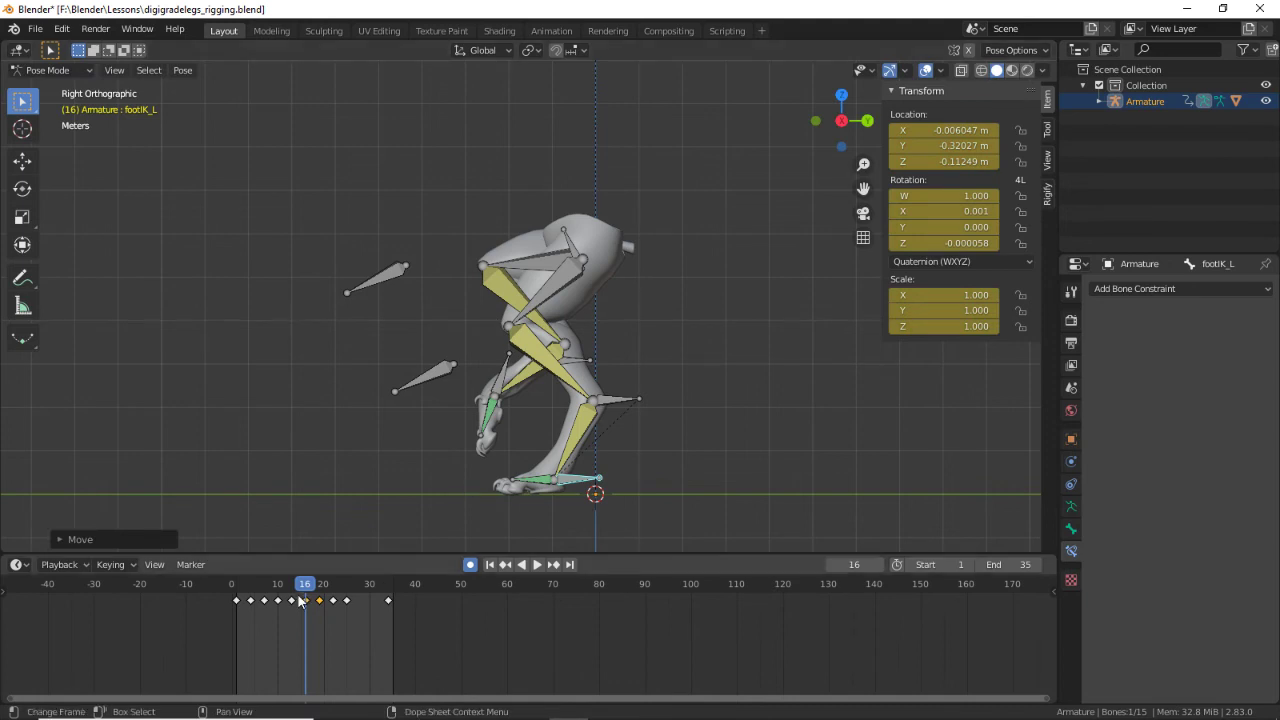
Step: Play the walk cycle, then return the playhead to frame 25
{"action": "left_click_drag", "start_coordinate": [306, 590], "coordinate": [320, 591]}
{"action": "key", "text": "space"}
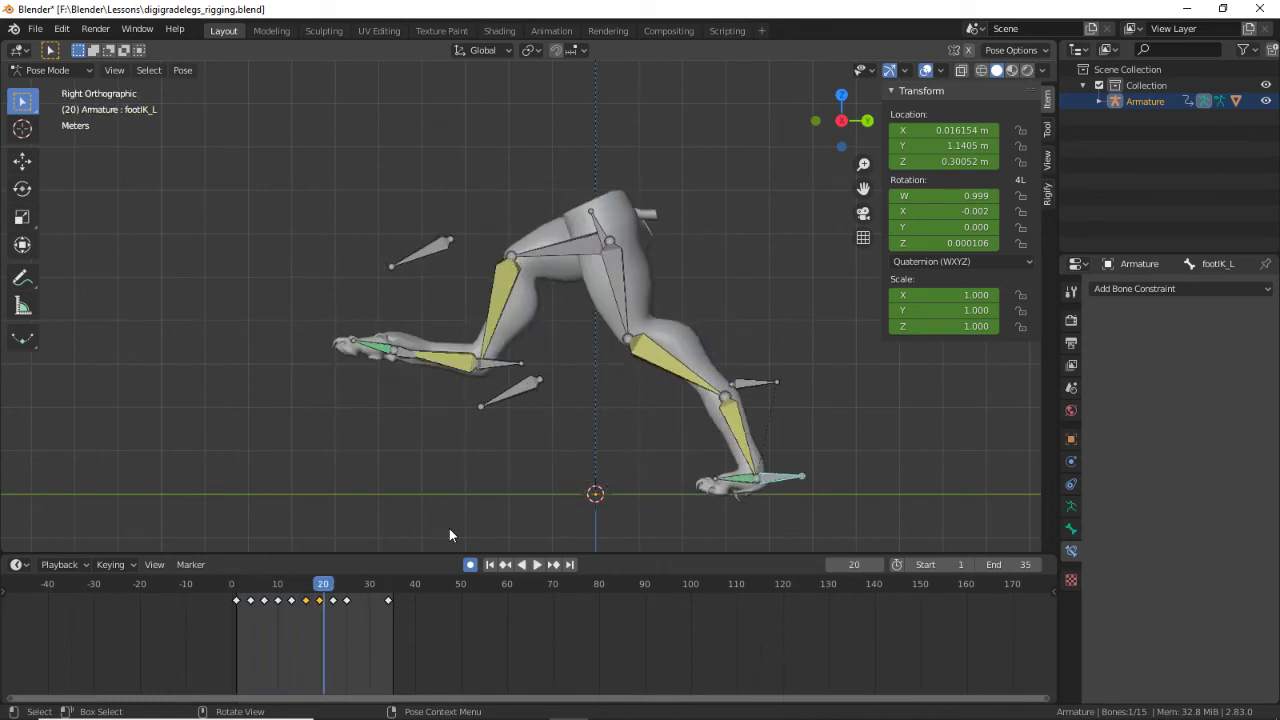
{"action": "key", "text": "space"}
{"action": "left_click_drag", "start_coordinate": [358, 590], "coordinate": [347, 590]}
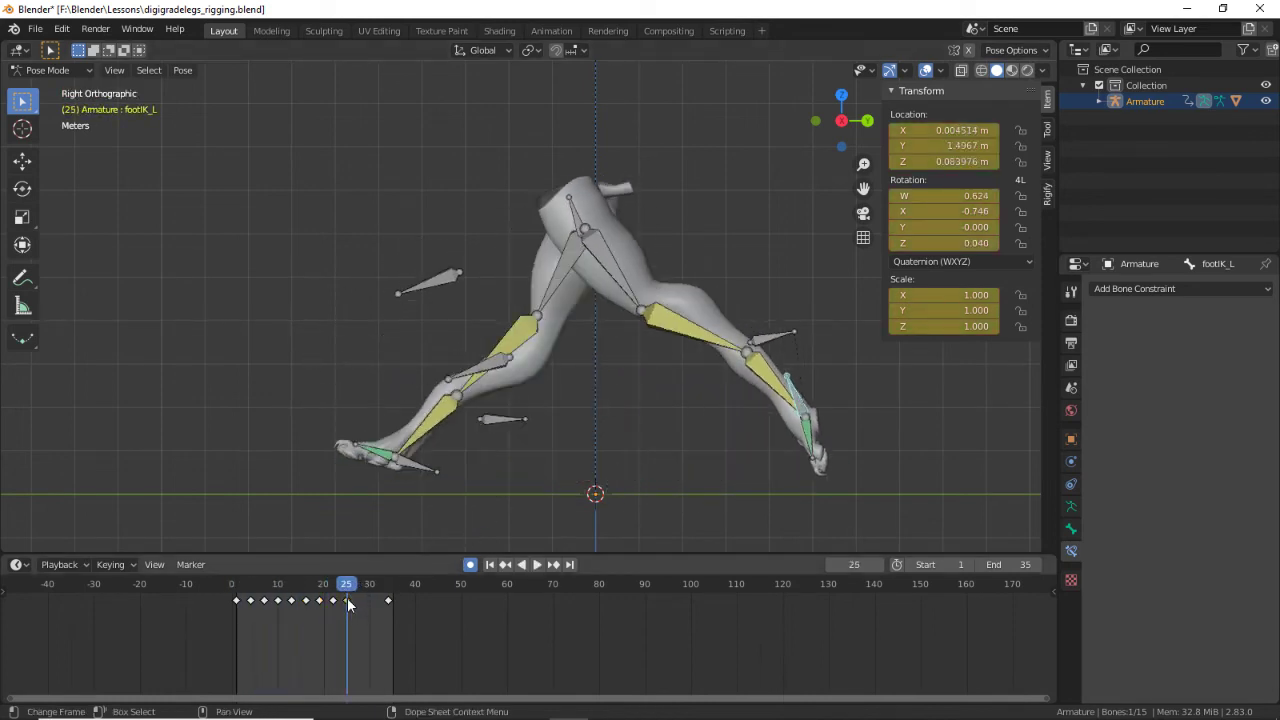
Step: Reposition the heelIK_R control at frame 25
{"action": "left_click", "coordinate": [414, 468]}
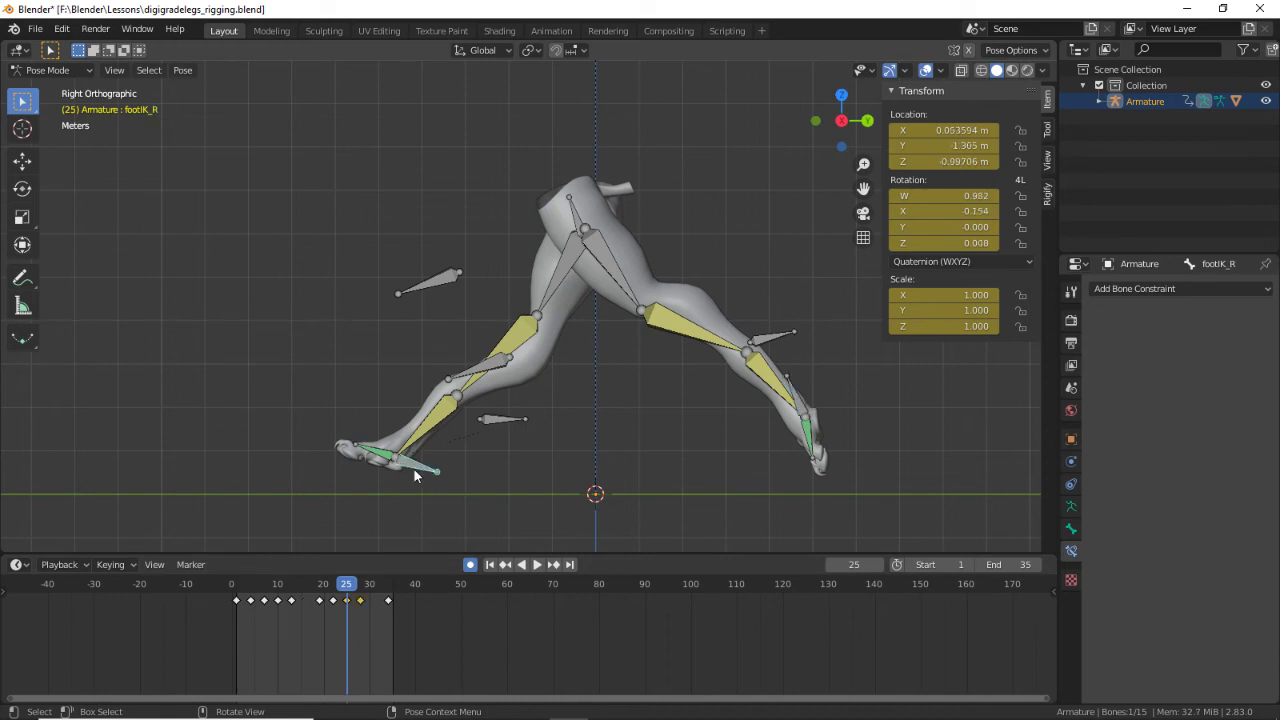
{"action": "left_click", "coordinate": [505, 425]}
{"action": "key", "text": "g"}
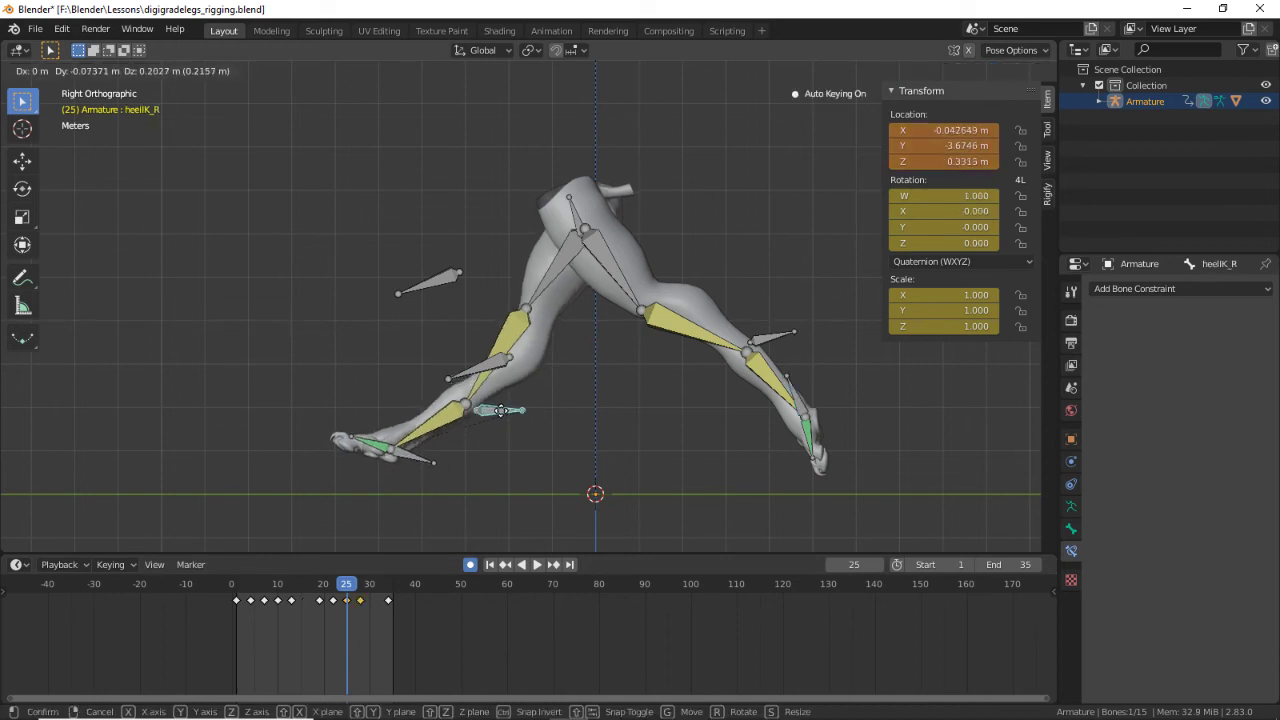
{"action": "left_click", "coordinate": [490, 412]}
Step: Move and tilt footIK_R further at frame 25, then play the cycle
{"action": "left_click", "coordinate": [419, 453]}
{"action": "key", "text": "g"}
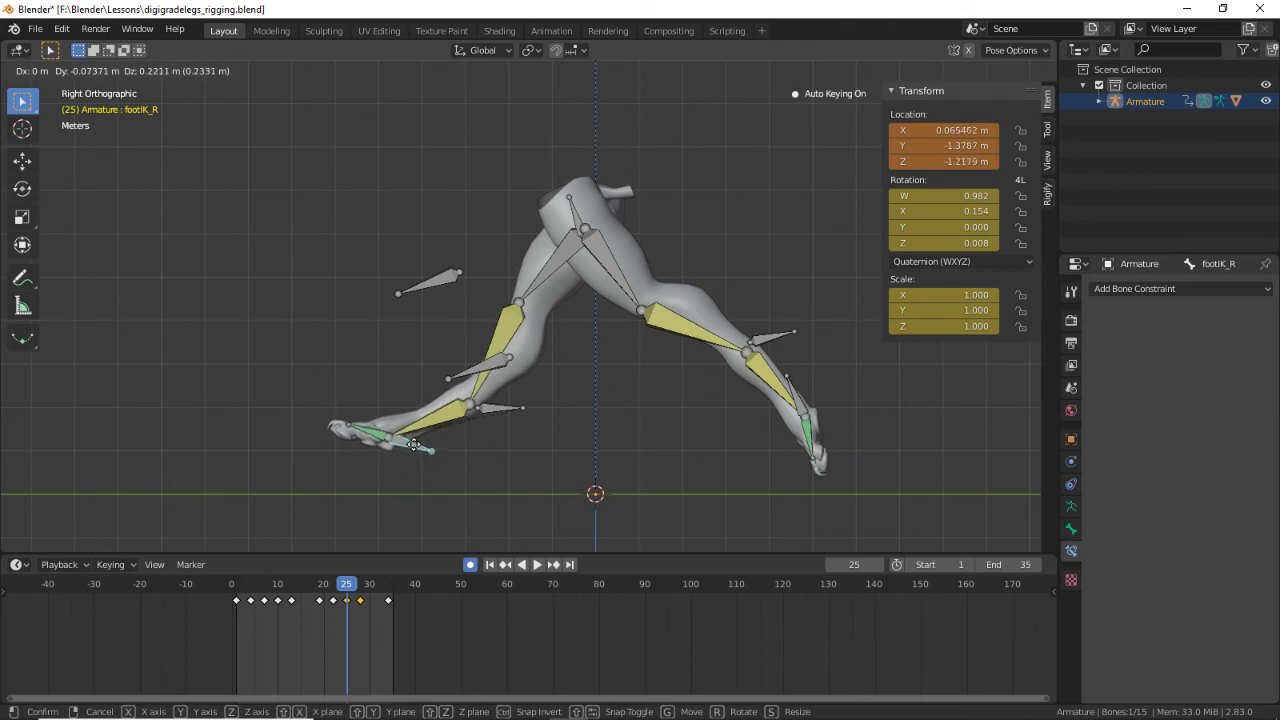
{"action": "left_click", "coordinate": [418, 447]}
{"action": "key", "text": "r"}
{"action": "left_click", "coordinate": [455, 471]}
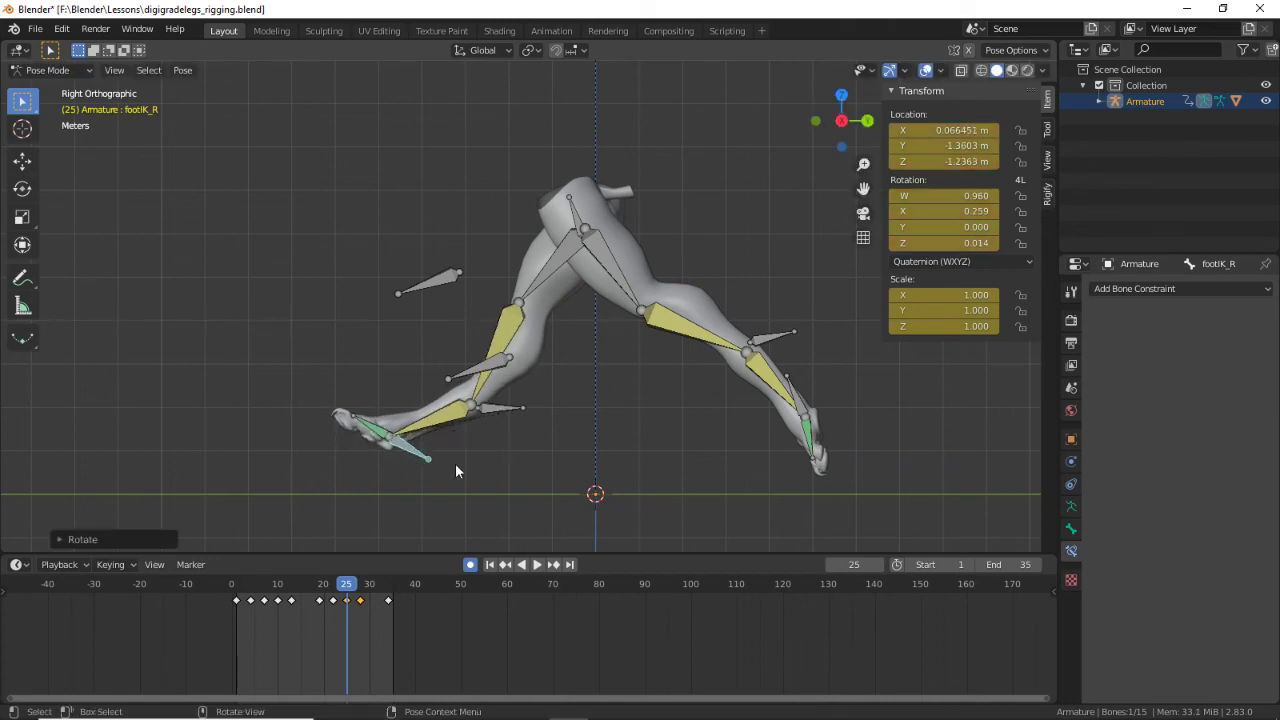
{"action": "key", "text": "space"}
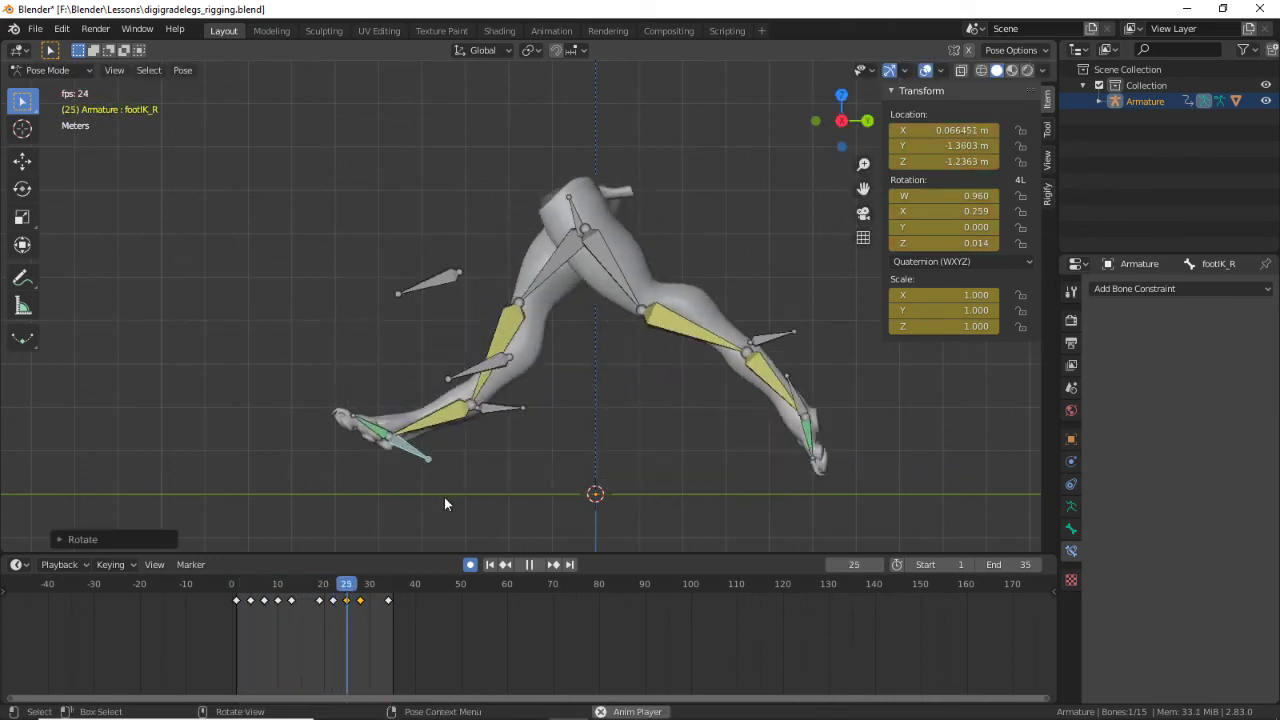
{"action": "middle_click_drag", "start_coordinate": [480, 440], "coordinate": [716, 398]}
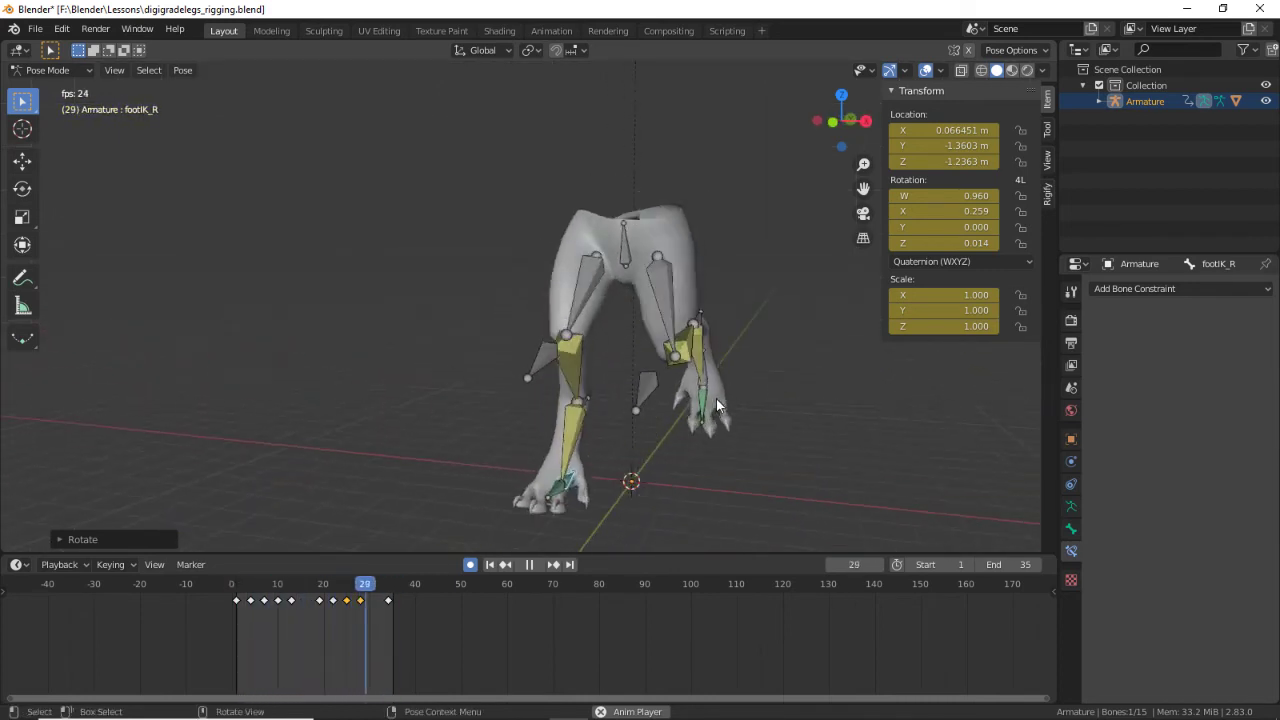
{"action": "key", "text": "space"}
{"action": "key", "text": "space"}
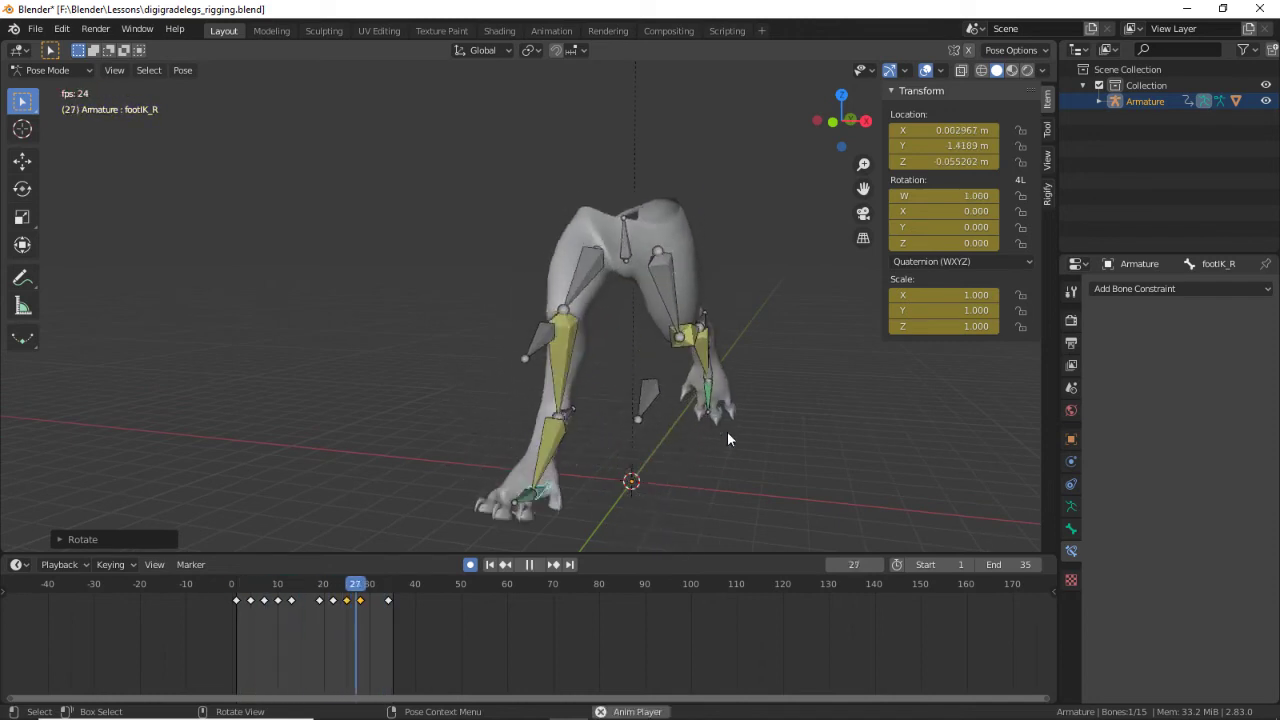
{"action": "middle_click_drag", "start_coordinate": [730, 436], "coordinate": [533, 462]}
{"action": "key", "text": "Escape"}
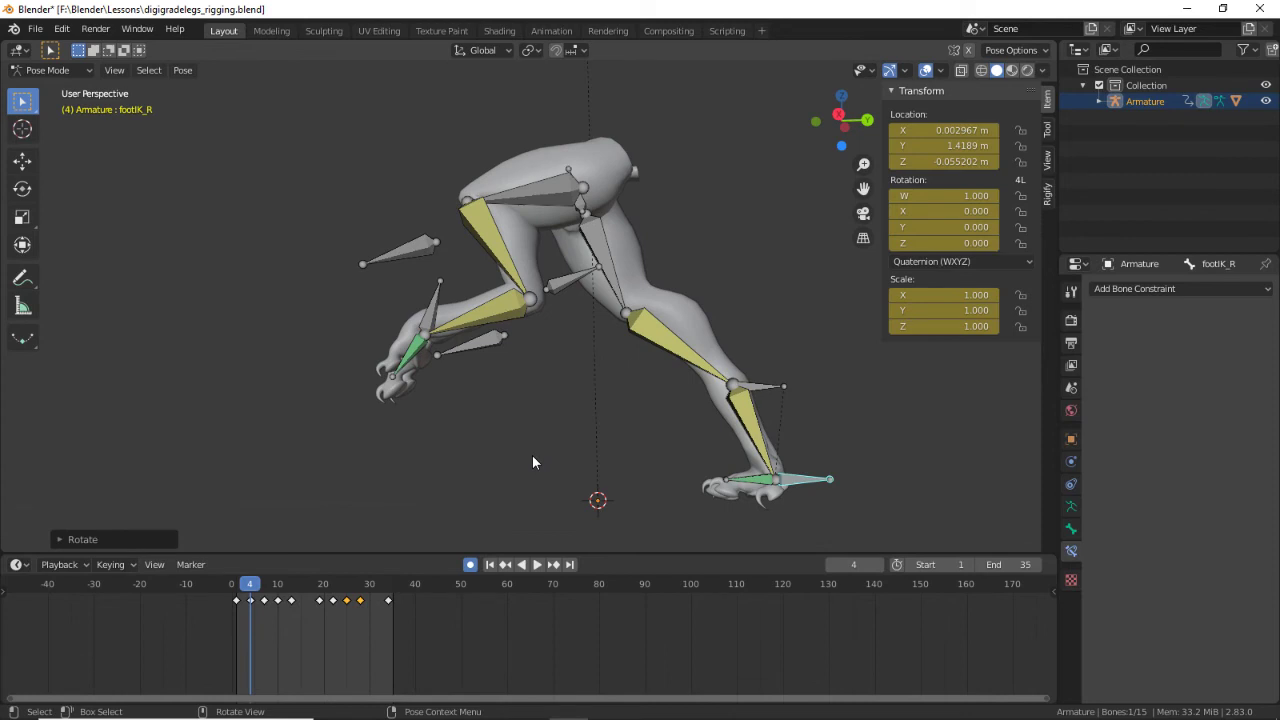
{"action": "key", "text": "KP_1"}
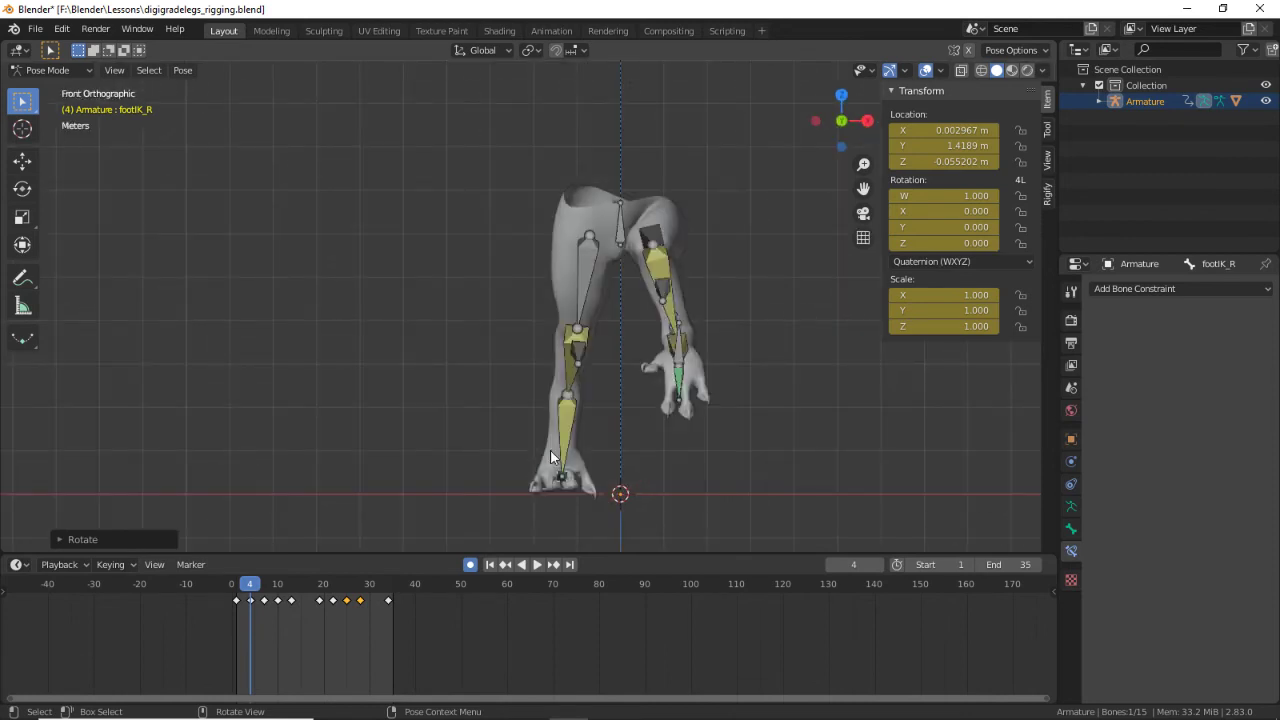
{"action": "key", "text": "KP_3"}
{"action": "key", "text": "space"}
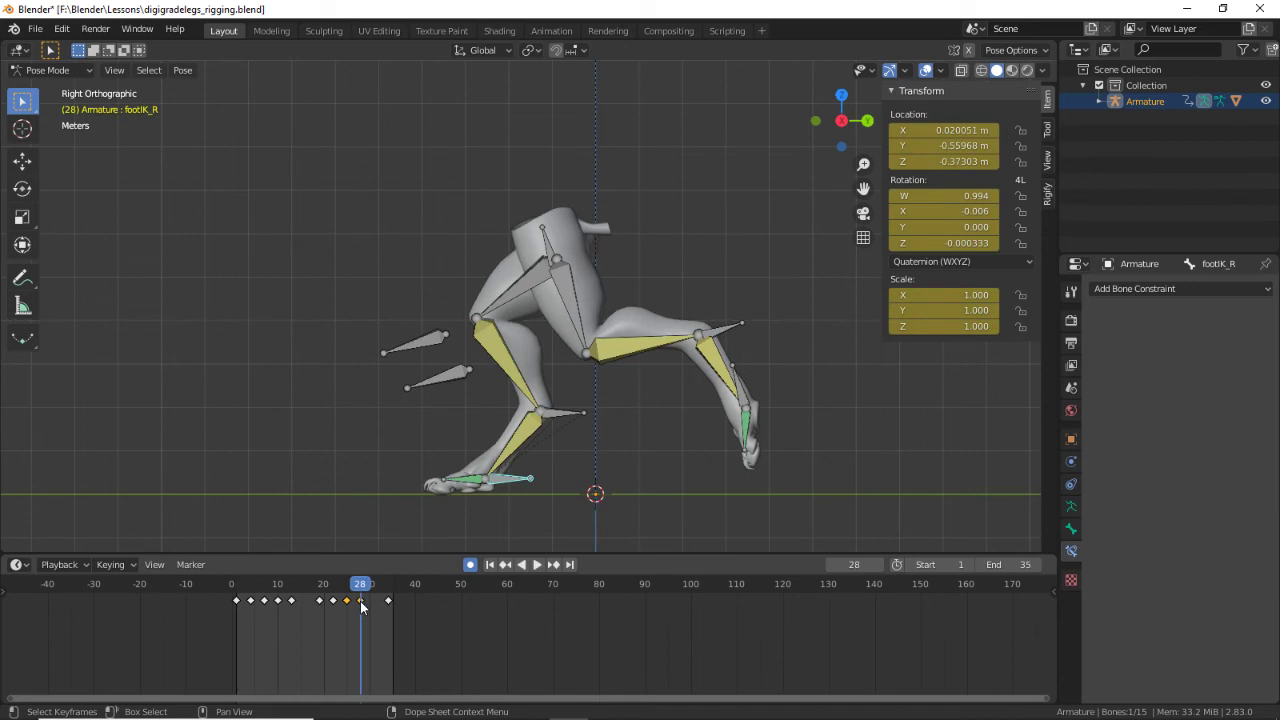
Step: Go to frame 25 and shift the right heel control
{"action": "key", "text": "space"}
{"action": "left_click", "coordinate": [351, 590]}
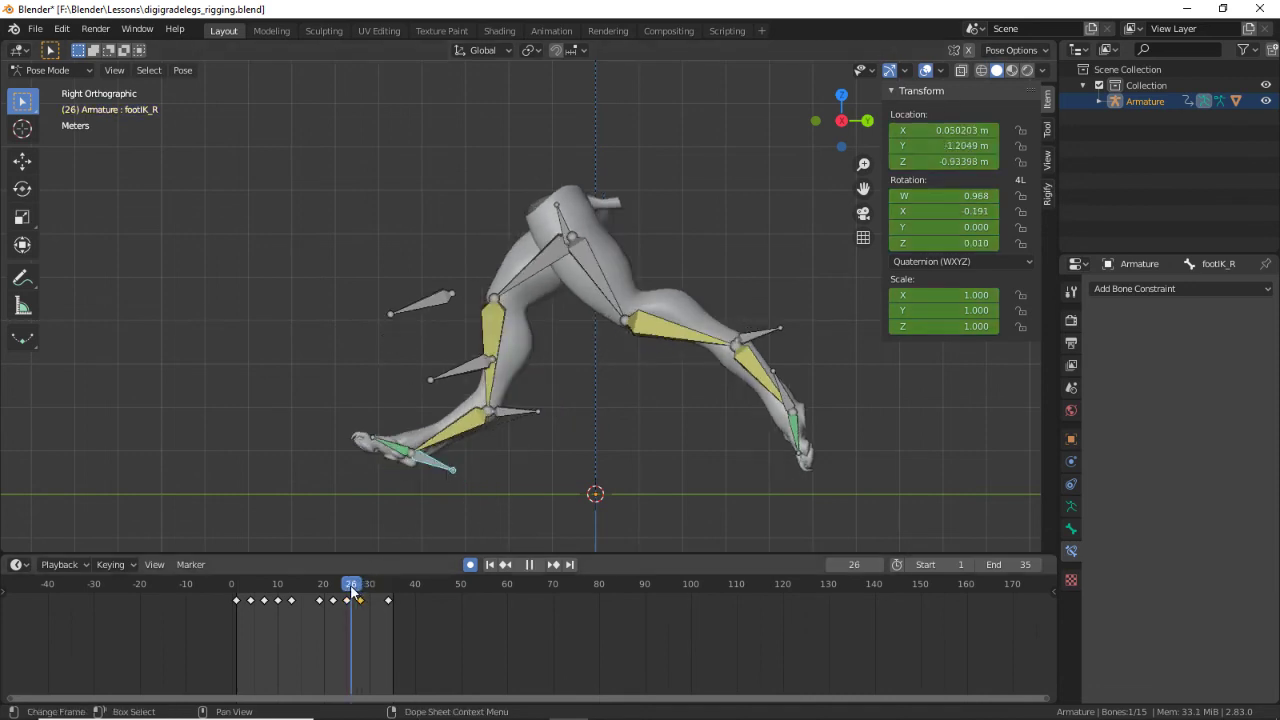
{"action": "left_click_drag", "start_coordinate": [351, 590], "coordinate": [347, 590]}
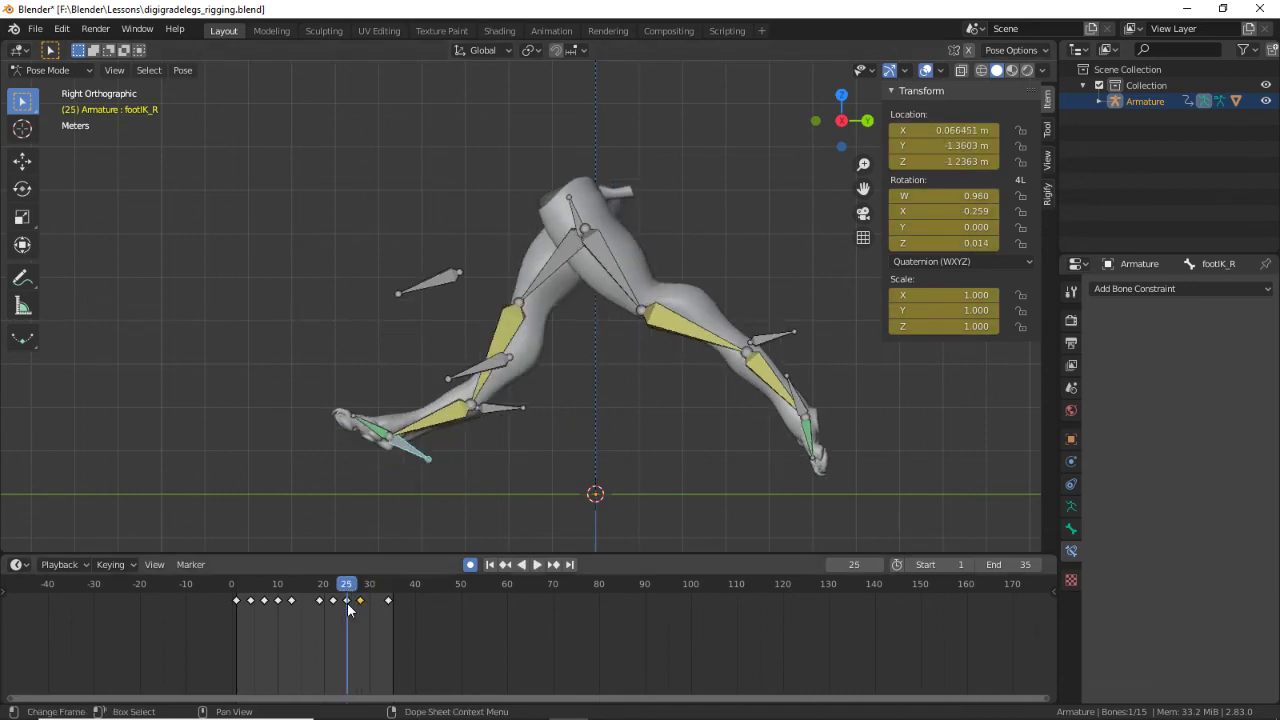
{"action": "left_click", "coordinate": [349, 610]}
{"action": "left_click", "coordinate": [494, 406]}
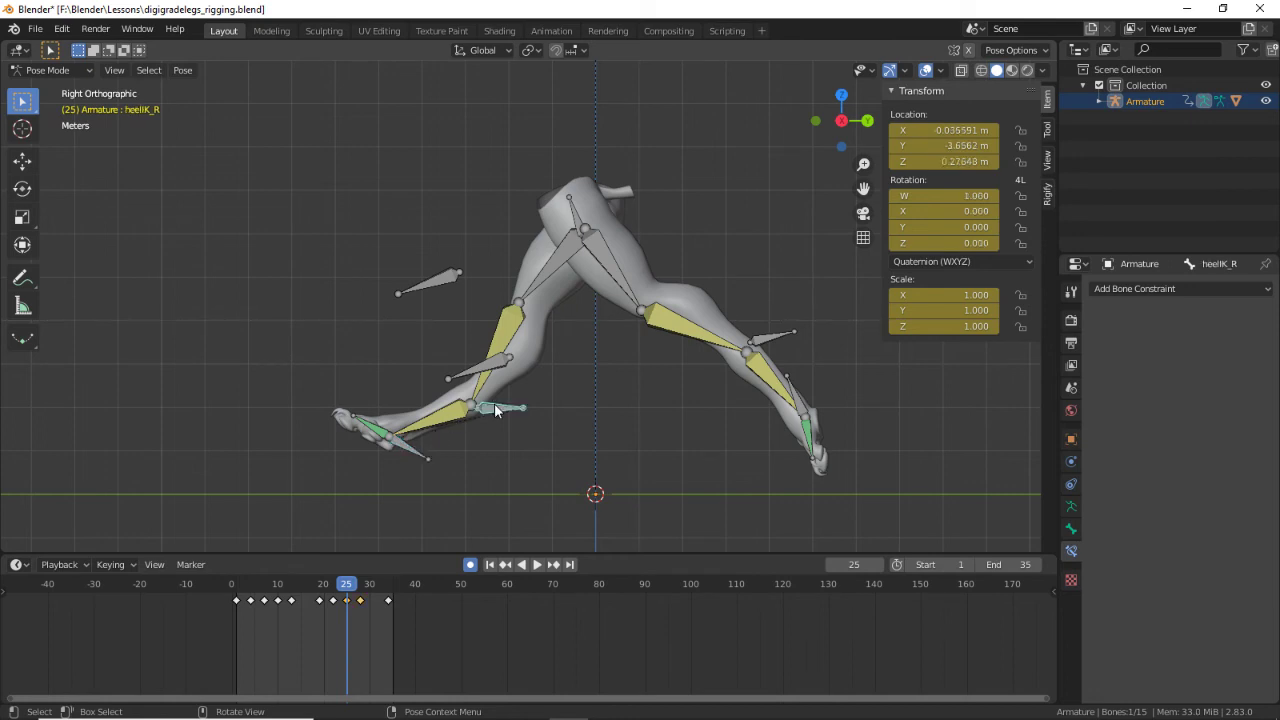
{"action": "key", "text": "g"}
{"action": "left_click", "coordinate": [500, 412]}
Step: Tilt the hips bone at frame 25
{"action": "left_click_drag", "start_coordinate": [347, 587], "coordinate": [346, 588]}
{"action": "left_click", "coordinate": [586, 183]}
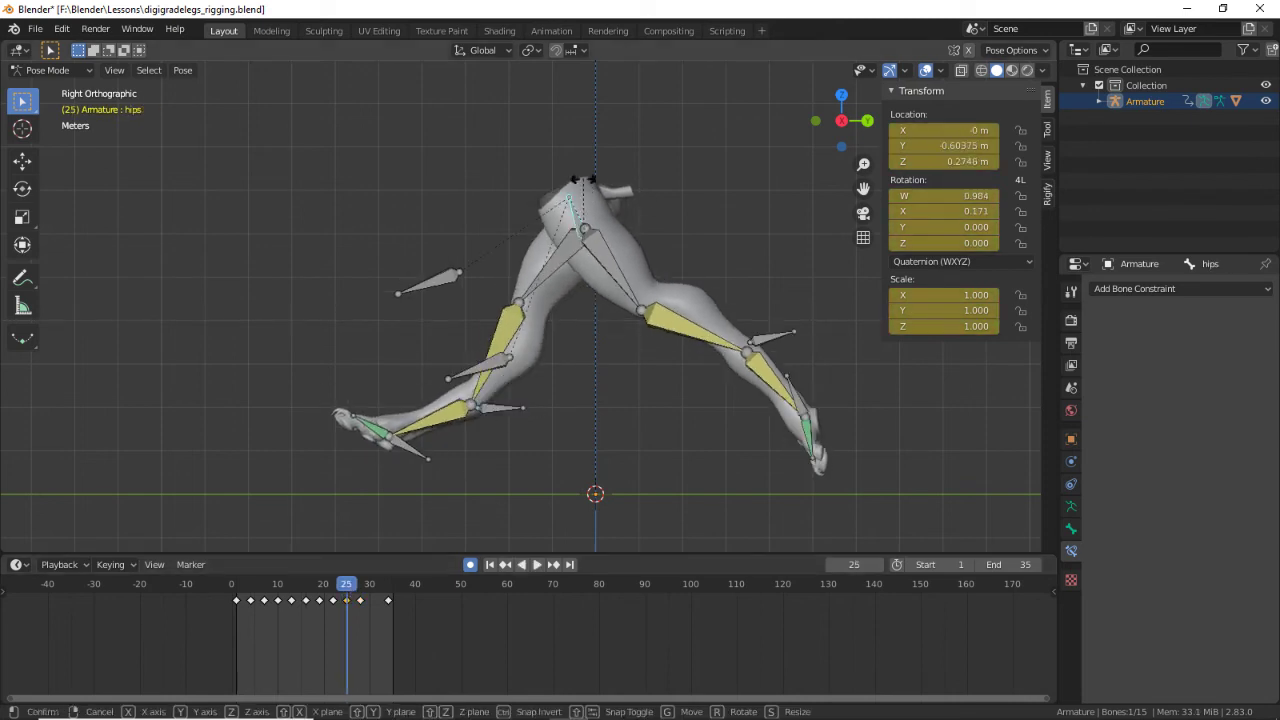
{"action": "key", "text": "r"}
{"action": "left_click", "coordinate": [568, 184]}
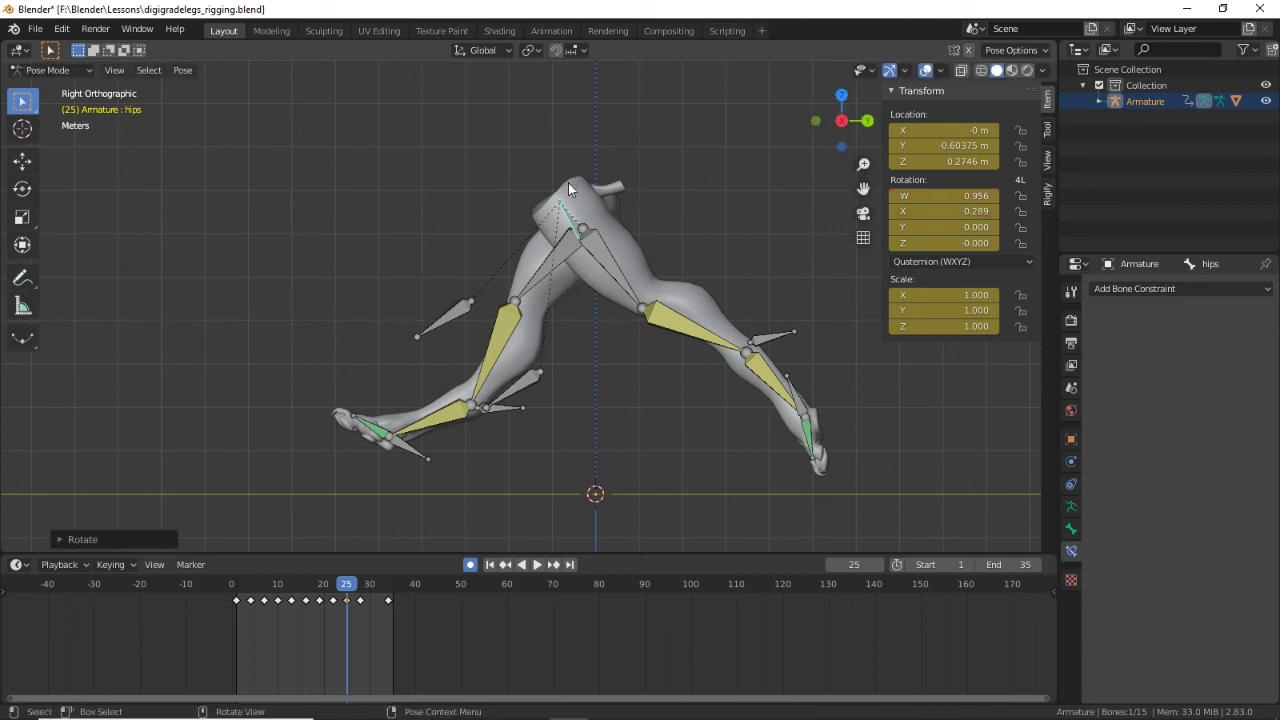
Step: Readjust the right heel control position in two small moves
{"action": "left_click", "coordinate": [502, 410]}
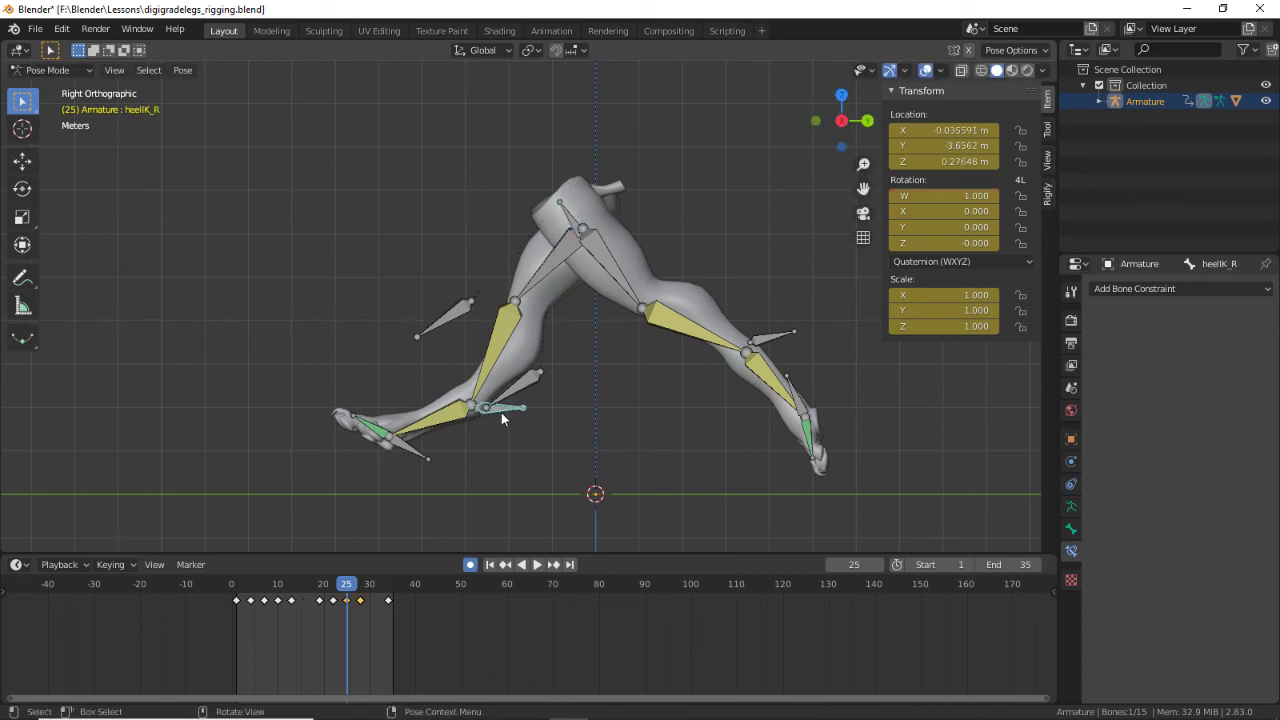
{"action": "key", "text": "g"}
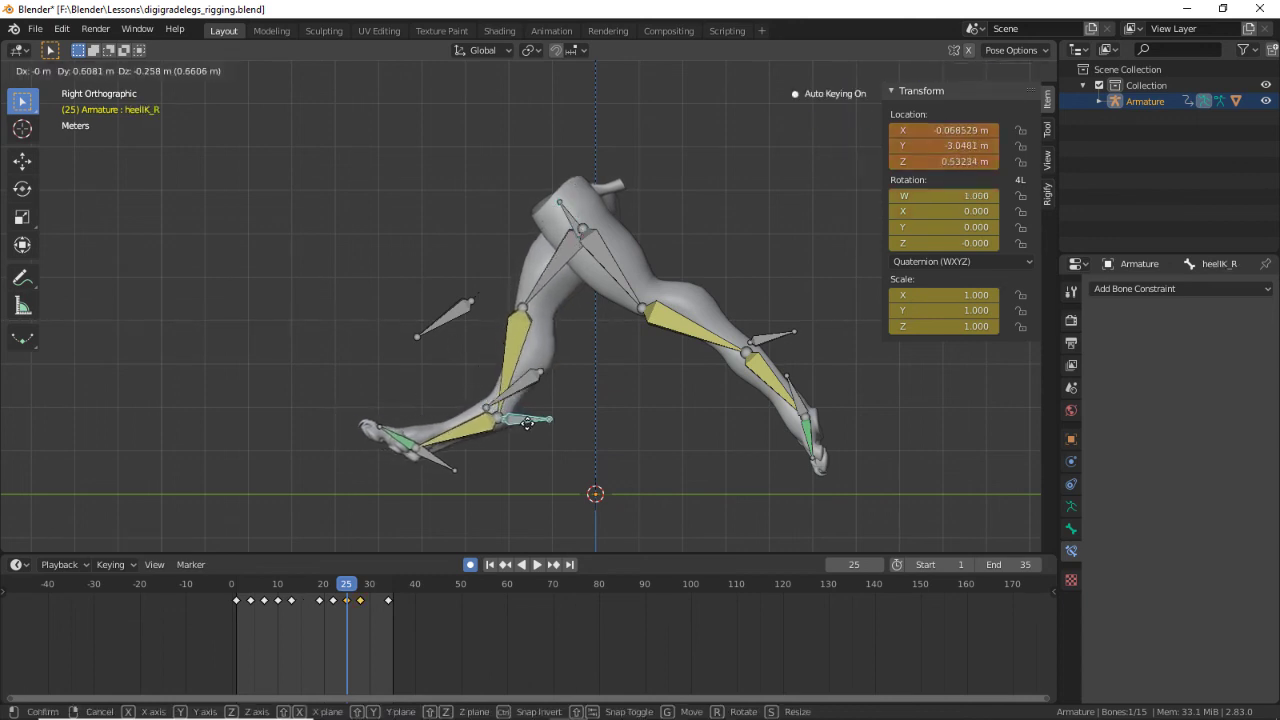
{"action": "left_click", "coordinate": [516, 430]}
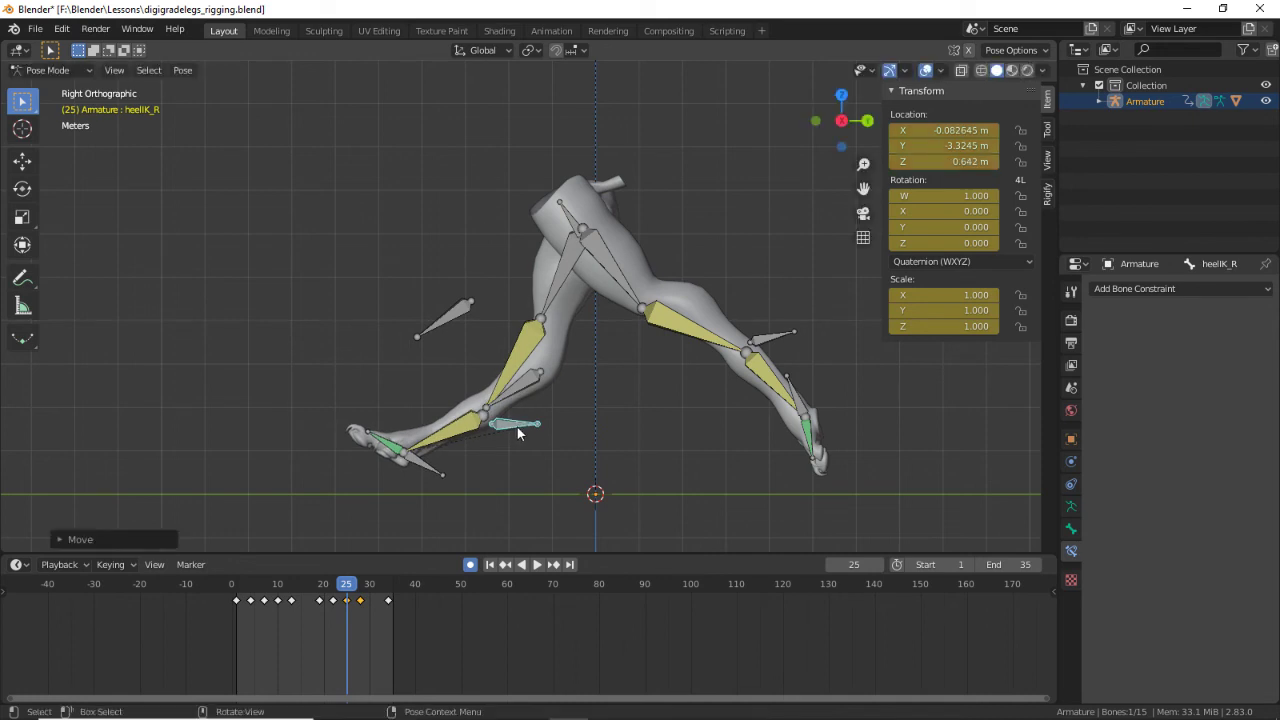
{"action": "key", "text": "g"}
{"action": "left_click", "coordinate": [514, 420]}
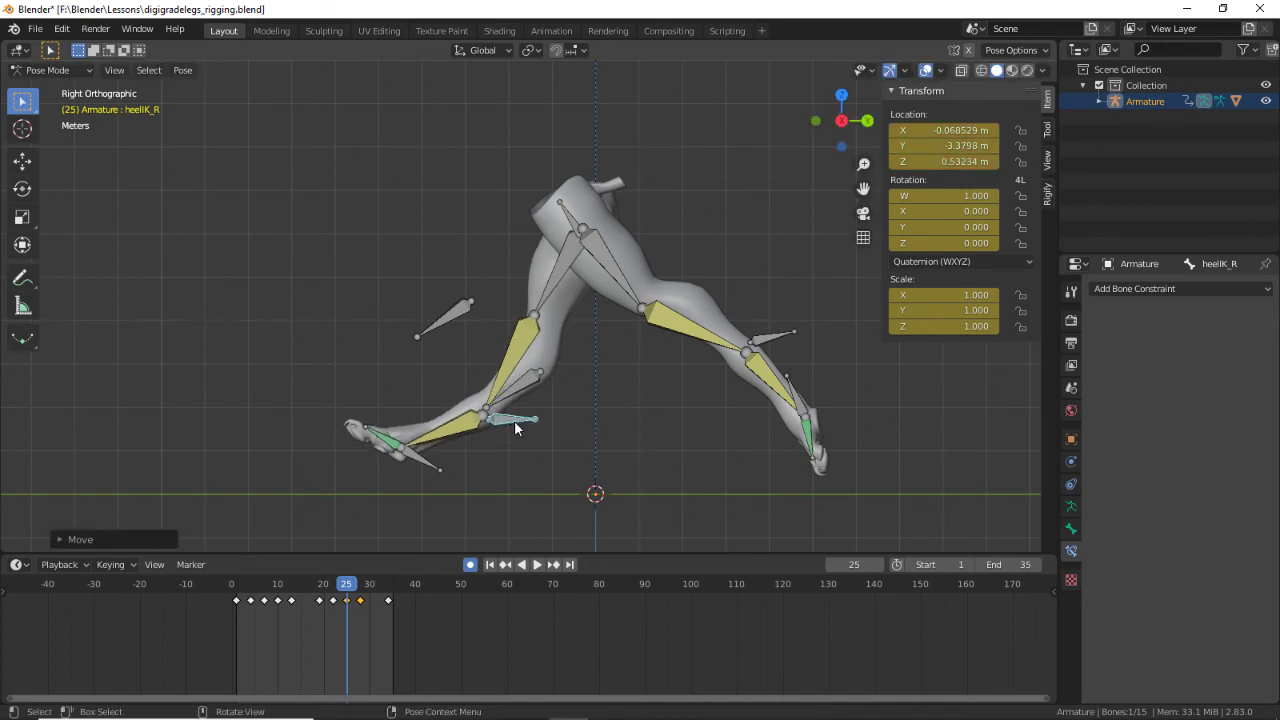
Step: Rotate the right foot control twice and move it to a new position
{"action": "left_click", "coordinate": [431, 463]}
{"action": "key", "text": "r"}
{"action": "left_click", "coordinate": [467, 452]}
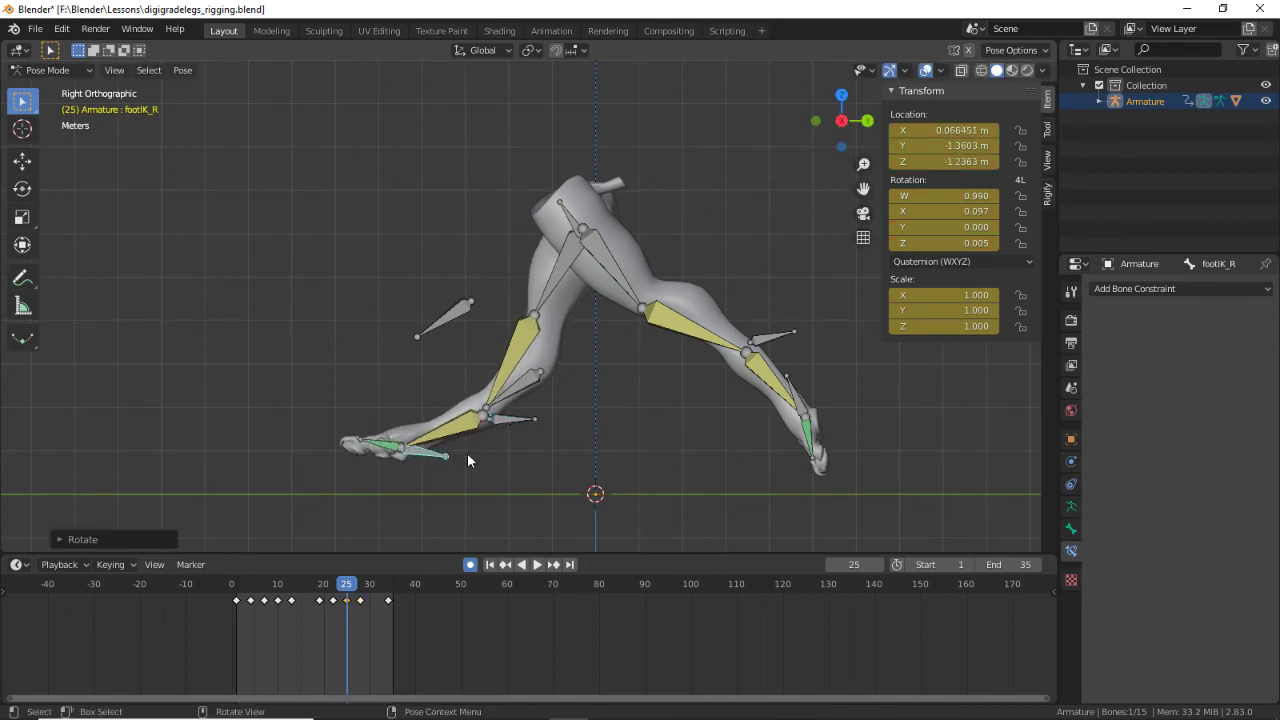
{"action": "key", "text": "r"}
{"action": "left_click", "coordinate": [452, 481]}
{"action": "key", "text": "g"}
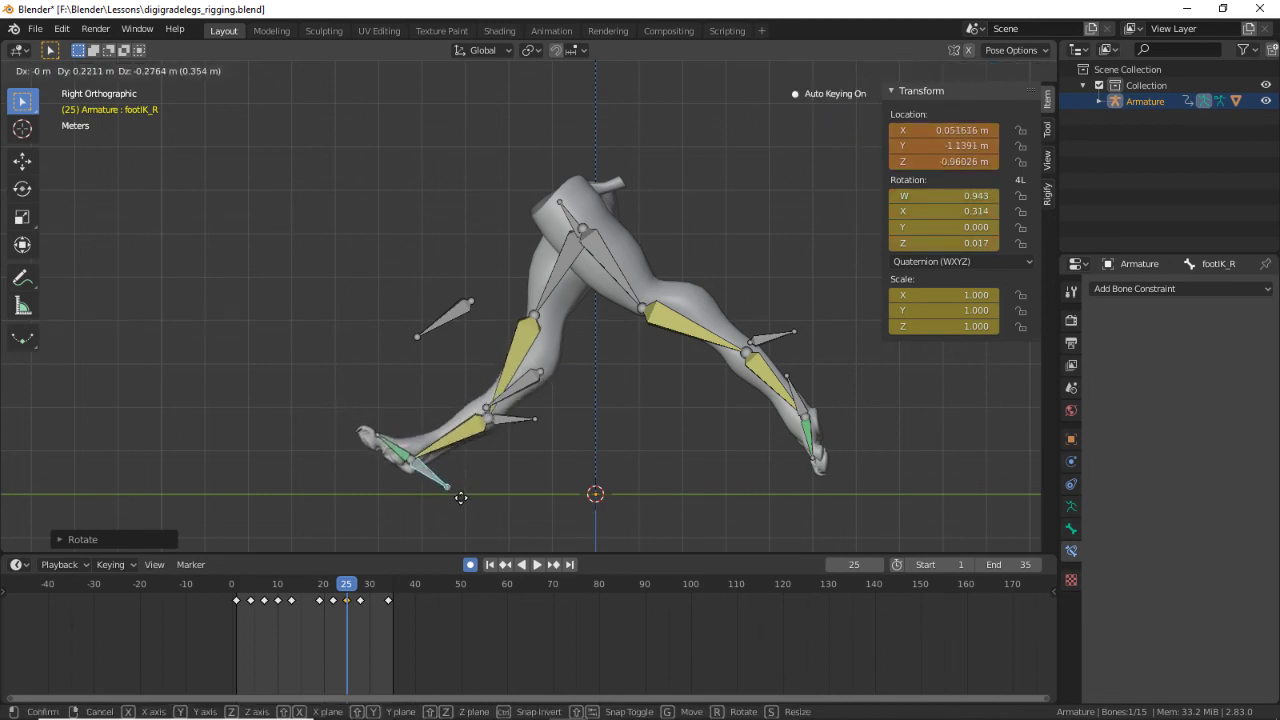
{"action": "left_click", "coordinate": [477, 509]}
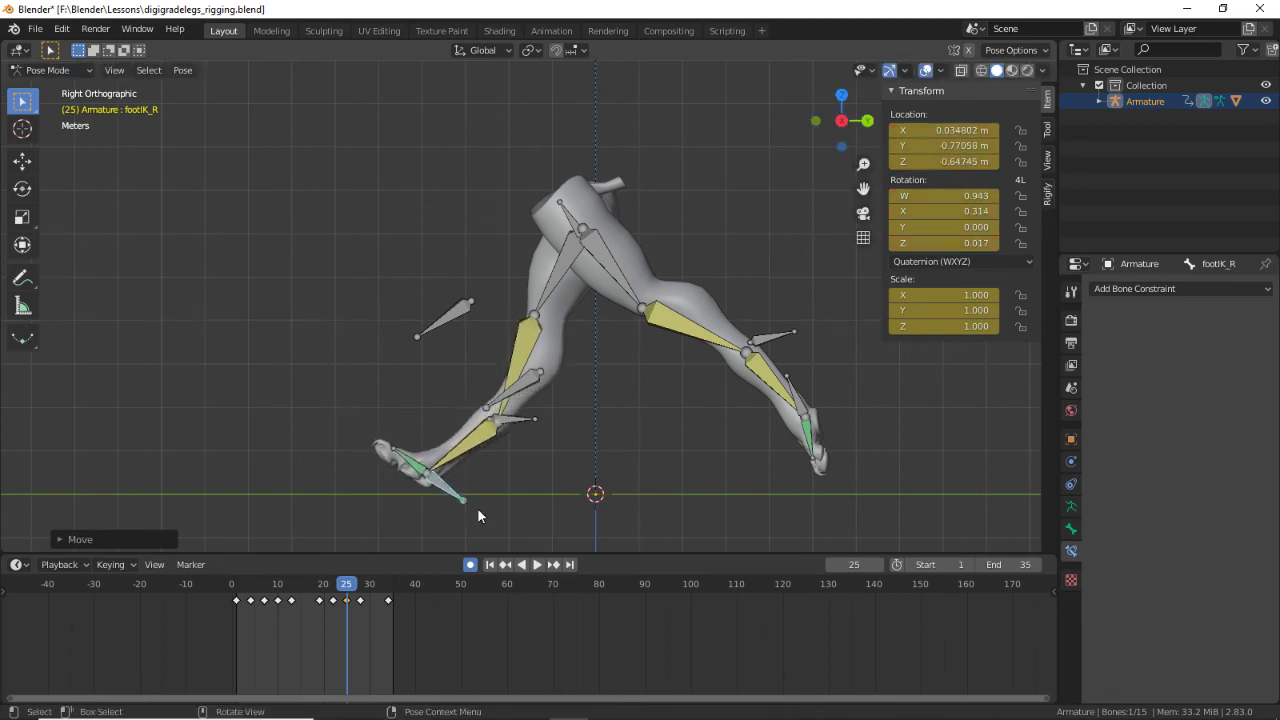
Step: Lower the hips and touch up the right heel control again
{"action": "left_click", "coordinate": [572, 226]}
{"action": "key", "text": "g"}
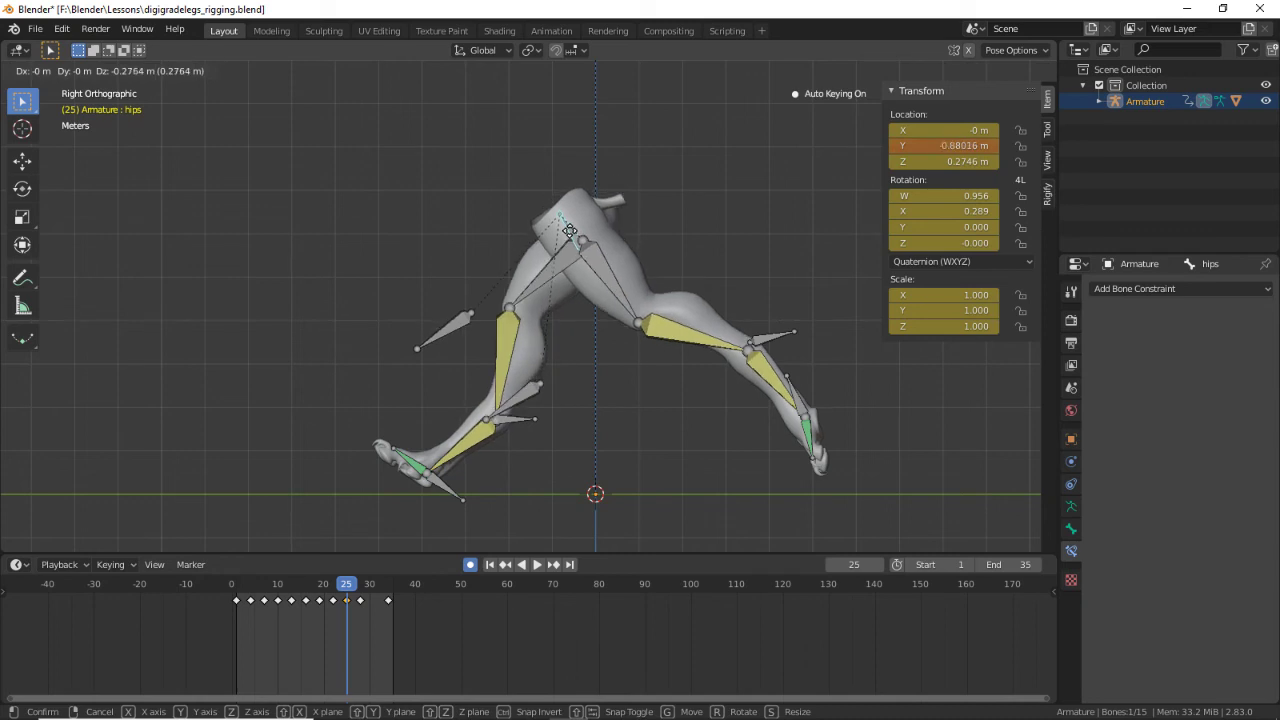
{"action": "left_click", "coordinate": [489, 442]}
{"action": "left_click", "coordinate": [509, 422]}
{"action": "key", "text": "g"}
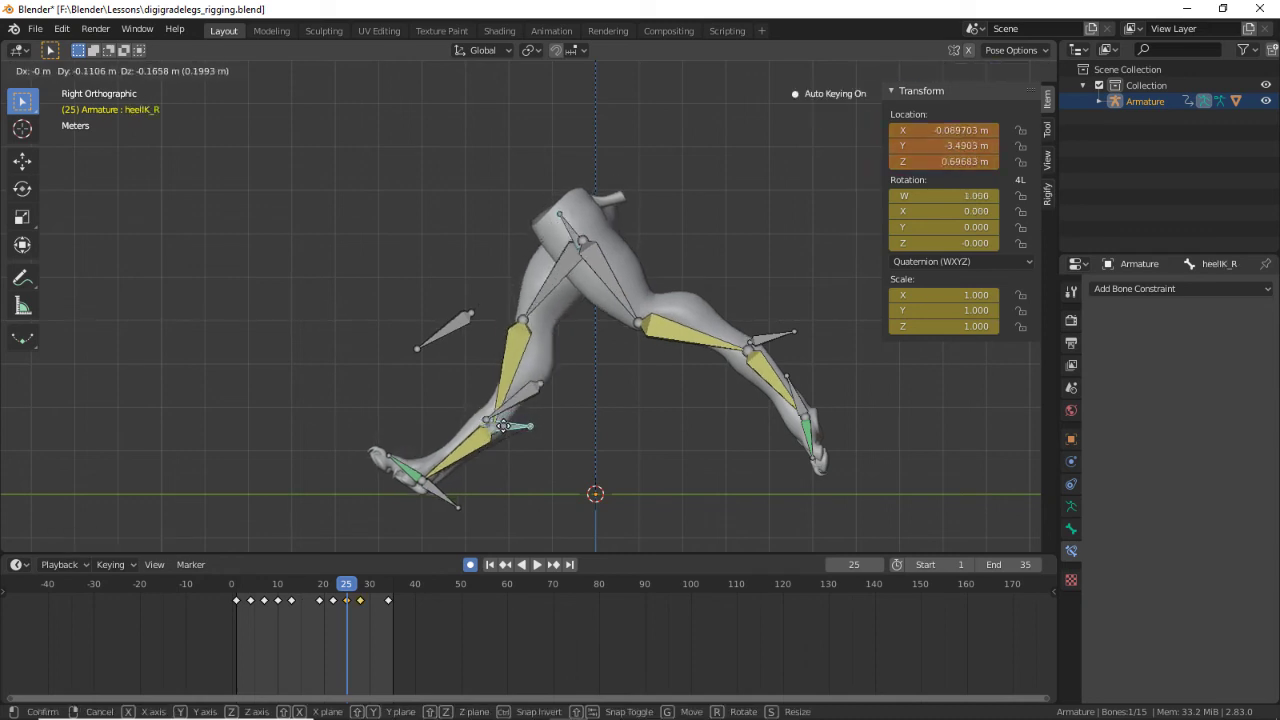
{"action": "left_click", "coordinate": [503, 425]}
Step: Play and scrub frames 22 to 29 to check the stride, stopping at 28
{"action": "key", "text": "space"}
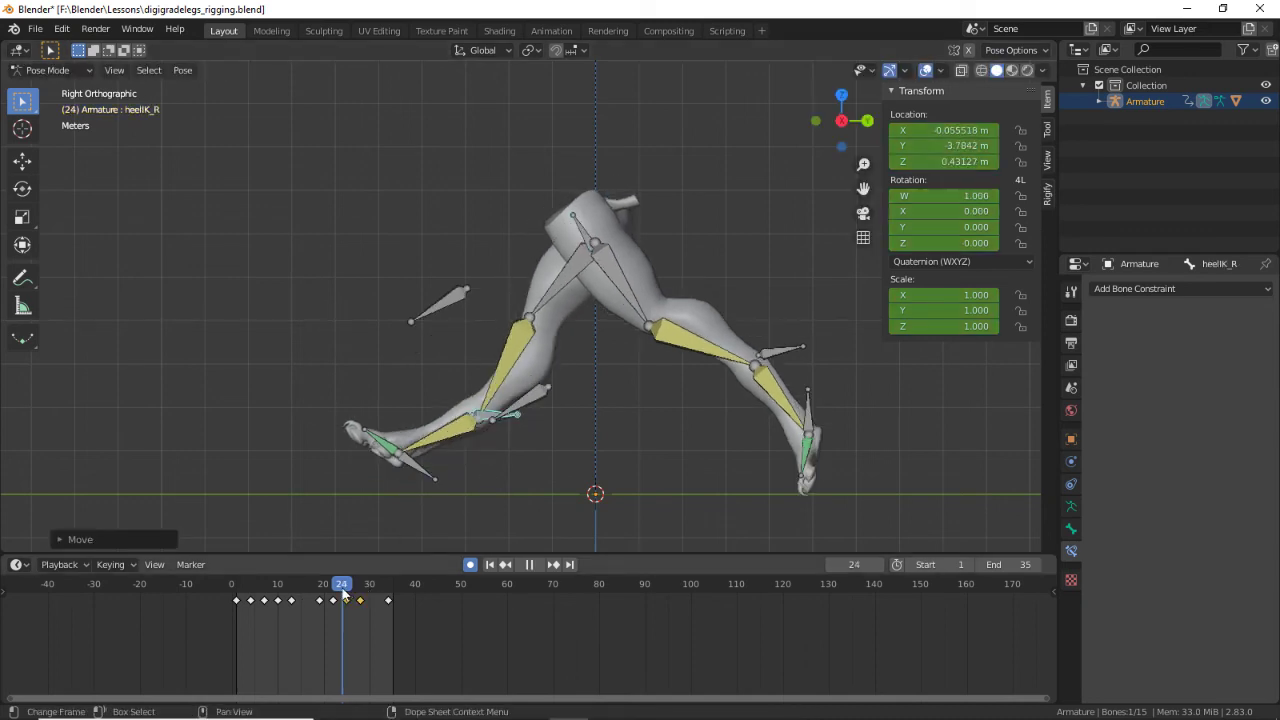
{"action": "left_click", "coordinate": [335, 590]}
{"action": "left_click_drag", "start_coordinate": [335, 590], "coordinate": [362, 596]}
{"action": "key", "text": "space"}
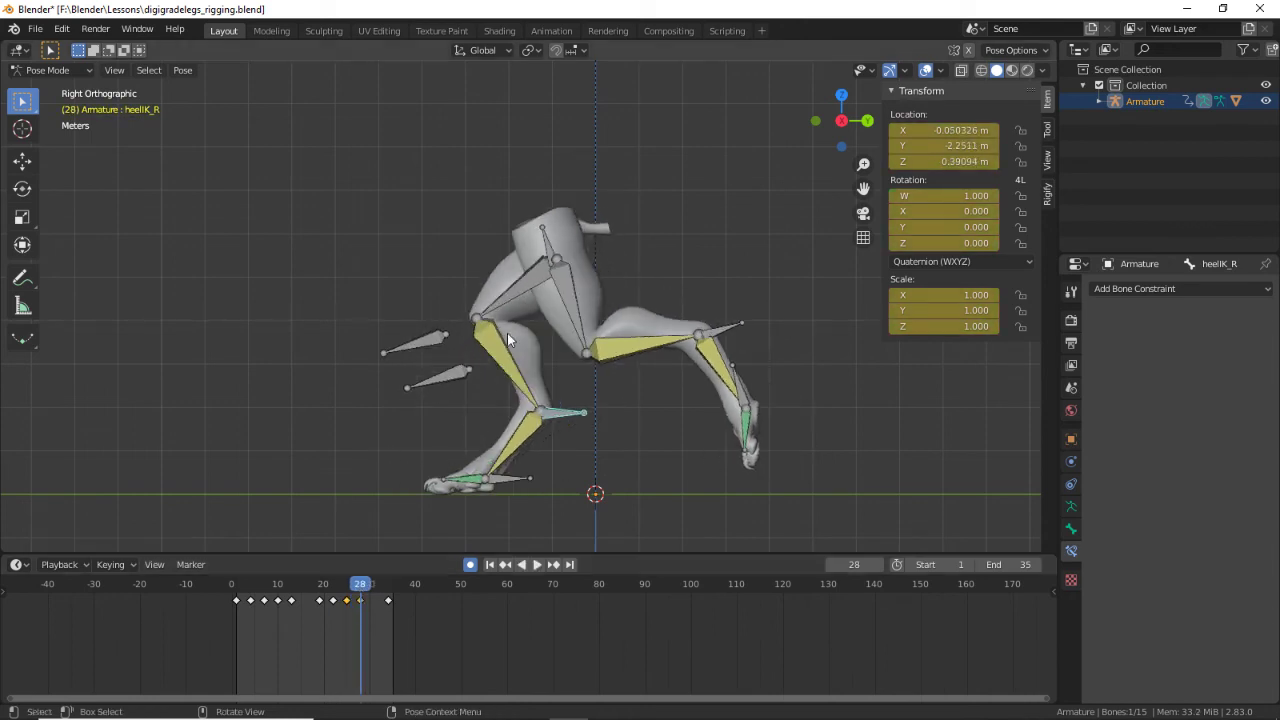
Step: Move the hips at frame 28, then raise them for the frame 31 pose
{"action": "key", "text": "space"}
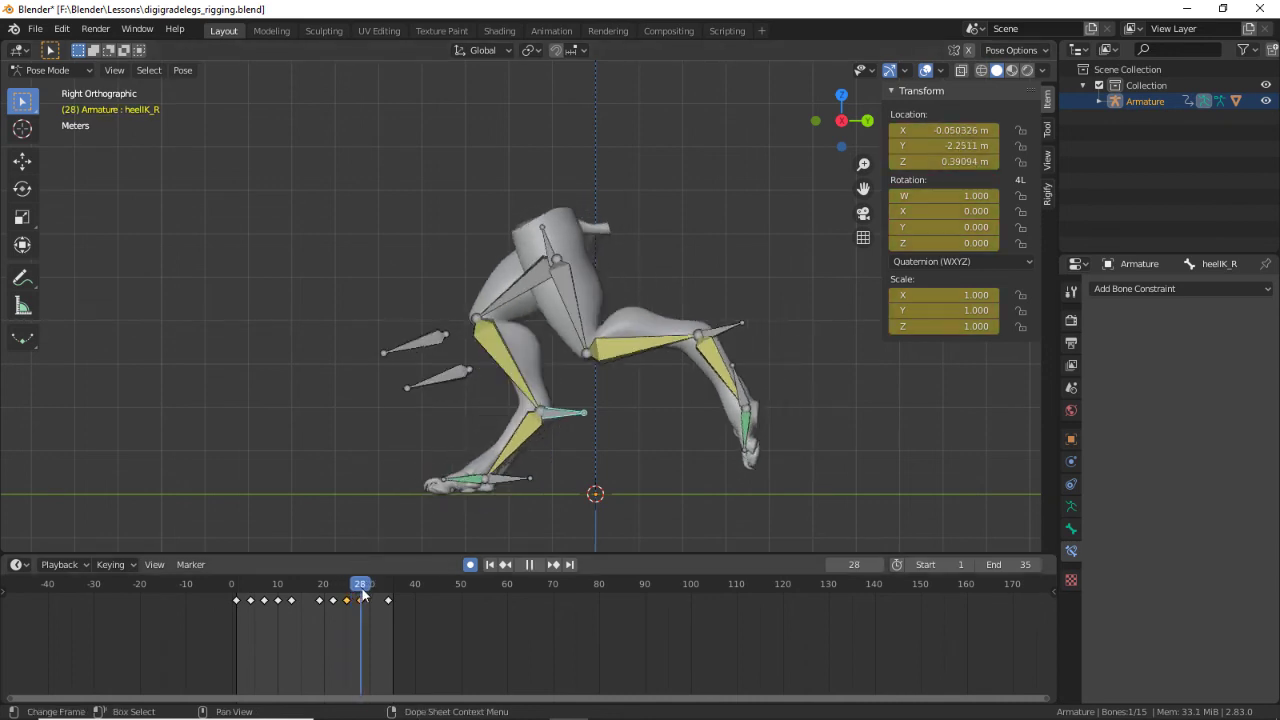
{"action": "left_click", "coordinate": [543, 258]}
{"action": "left_click", "coordinate": [550, 245]}
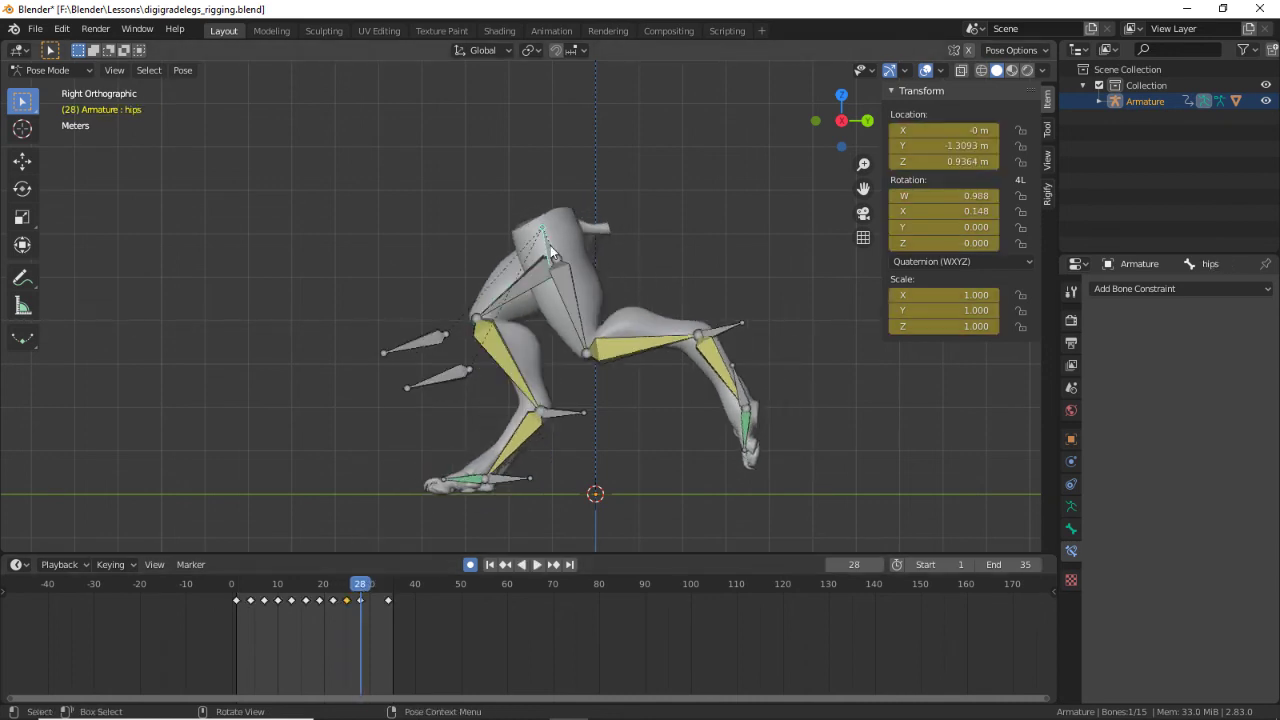
{"action": "key", "text": "g"}
{"action": "left_click", "coordinate": [548, 262]}
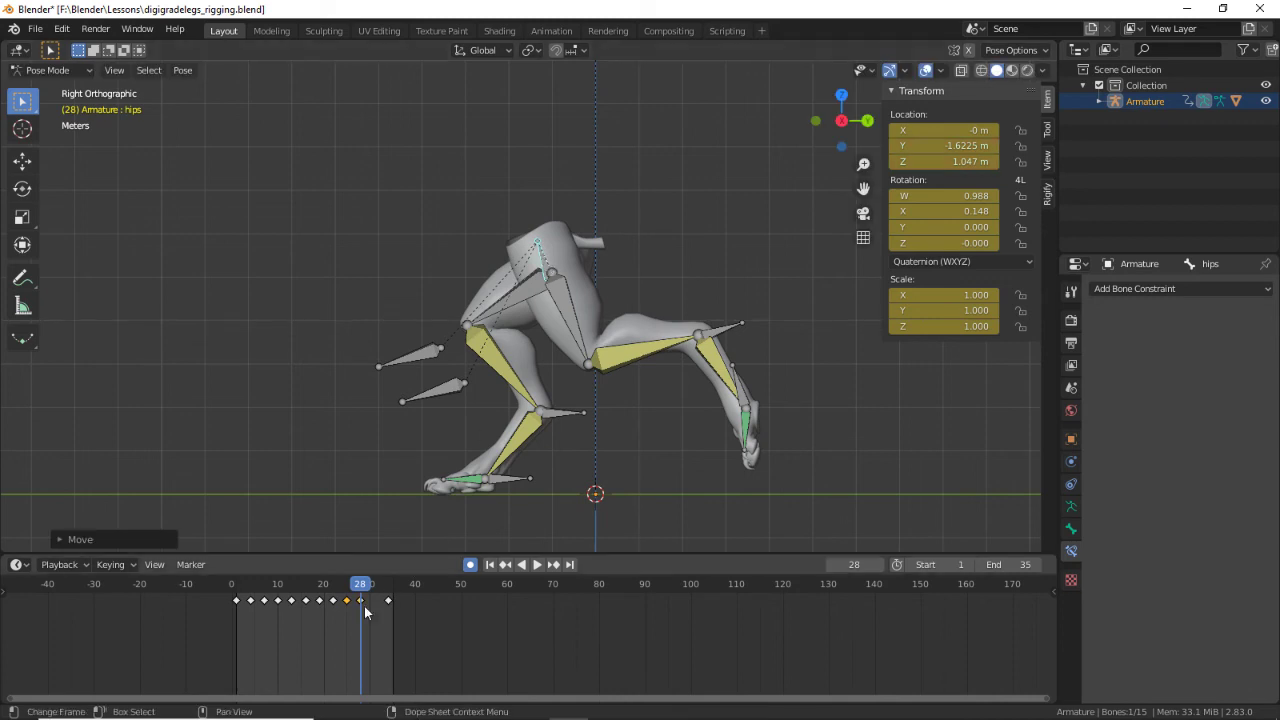
{"action": "key", "text": "space"}
{"action": "key", "text": "space"}
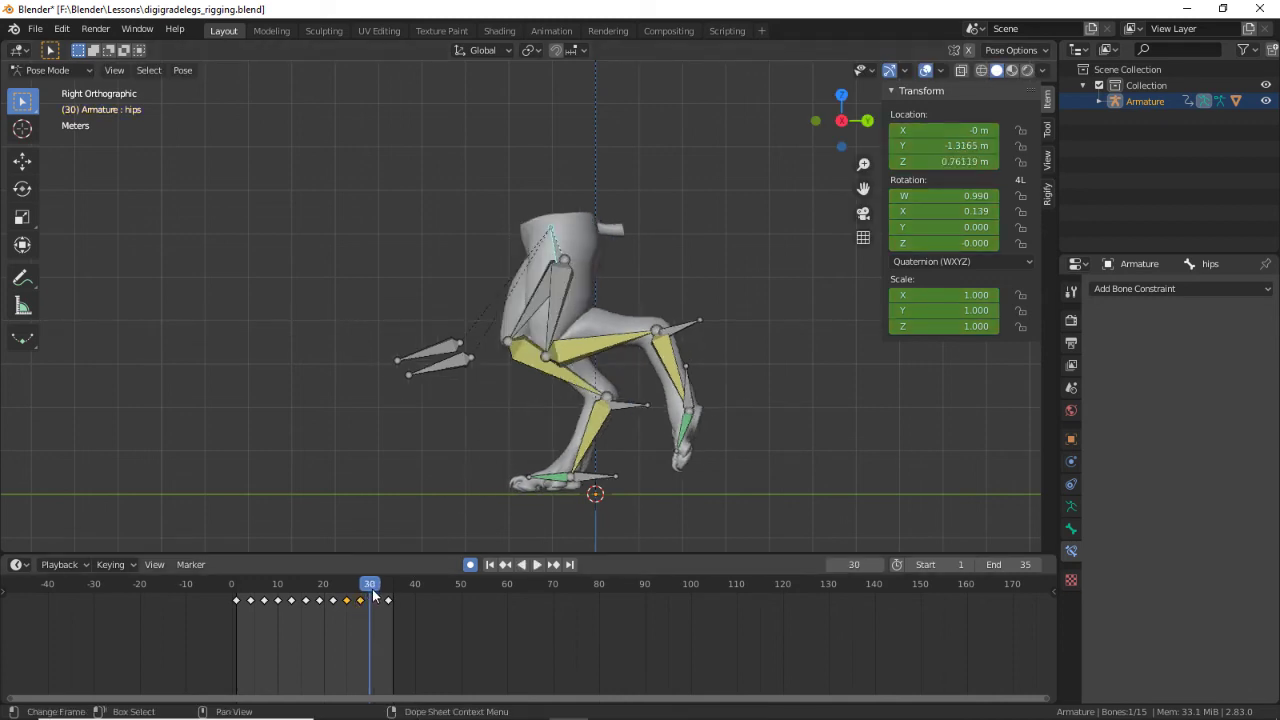
{"action": "mouse_move", "coordinate": [373, 596]}
{"action": "left_mouse_down"}
{"action": "mouse_move", "coordinate": [357, 592]}
{"action": "mouse_move", "coordinate": [373, 592]}
{"action": "left_mouse_up"}
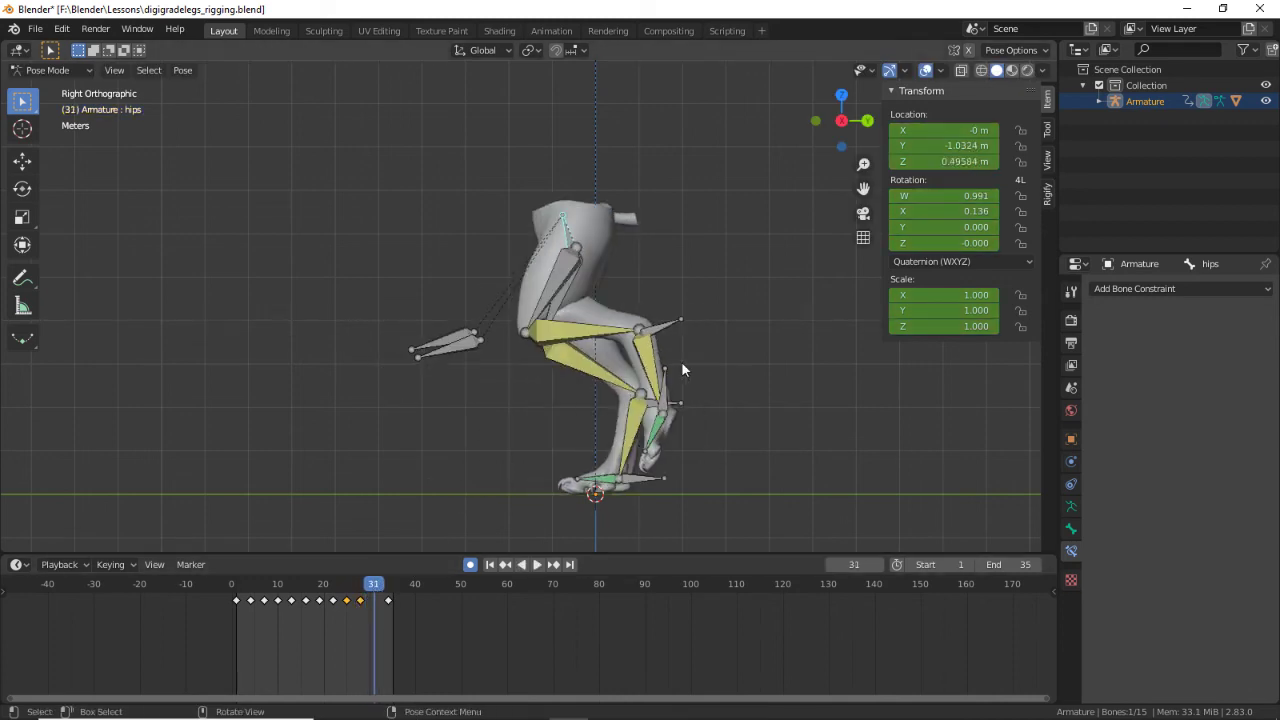
{"action": "key", "text": "g"}
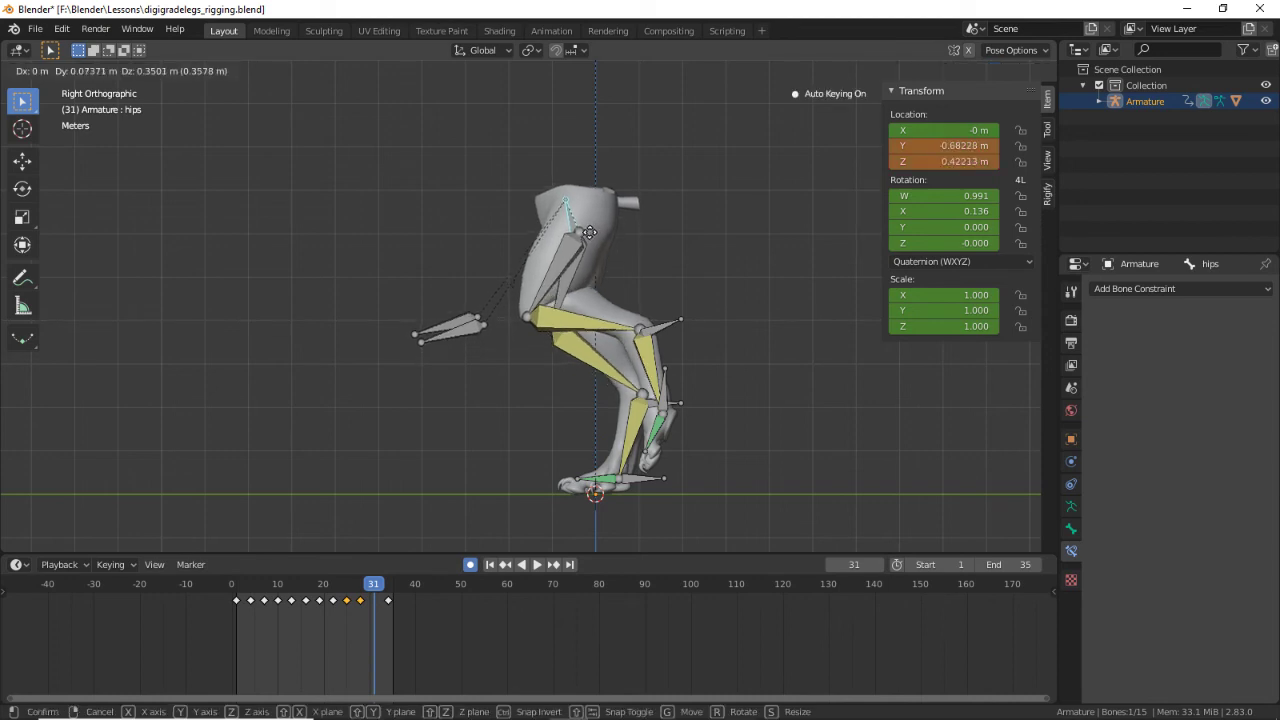
{"action": "left_click", "coordinate": [589, 230]}
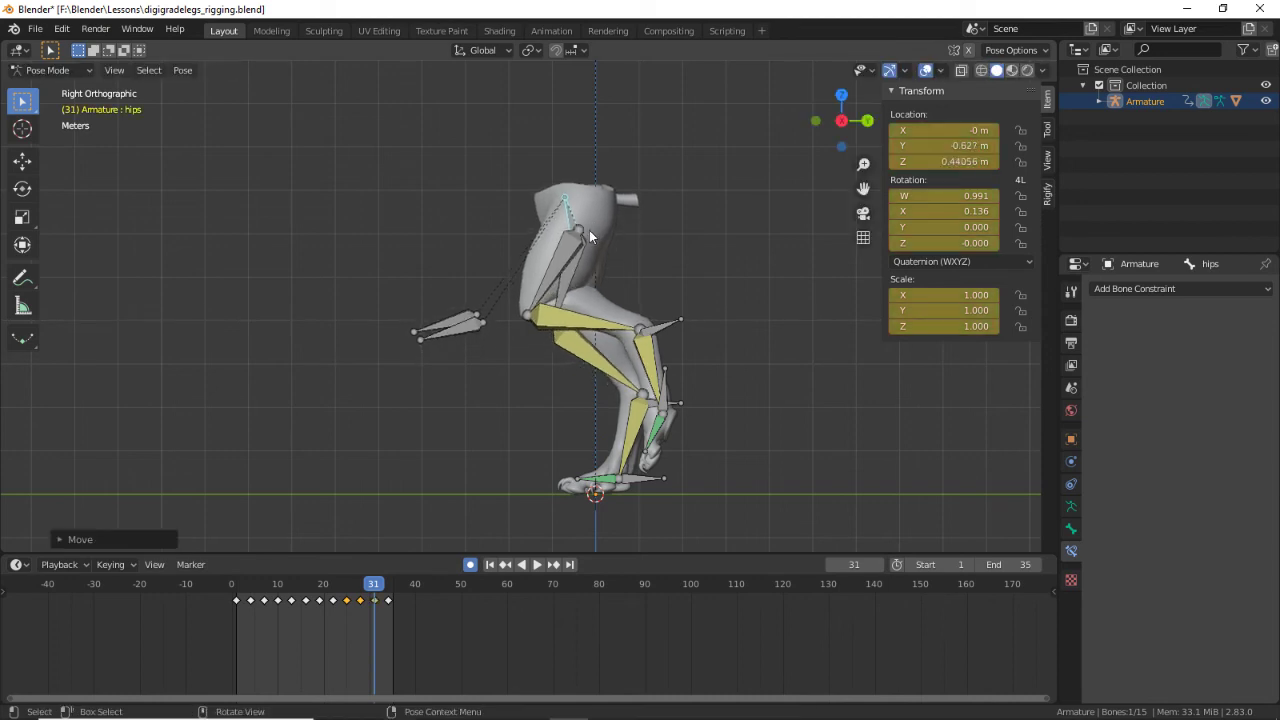
Step: Move the left heel IK and rotate and lift the left foot behind the leg
{"action": "left_click", "coordinate": [679, 316]}
{"action": "key", "text": "g"}
{"action": "left_click", "coordinate": [652, 322]}
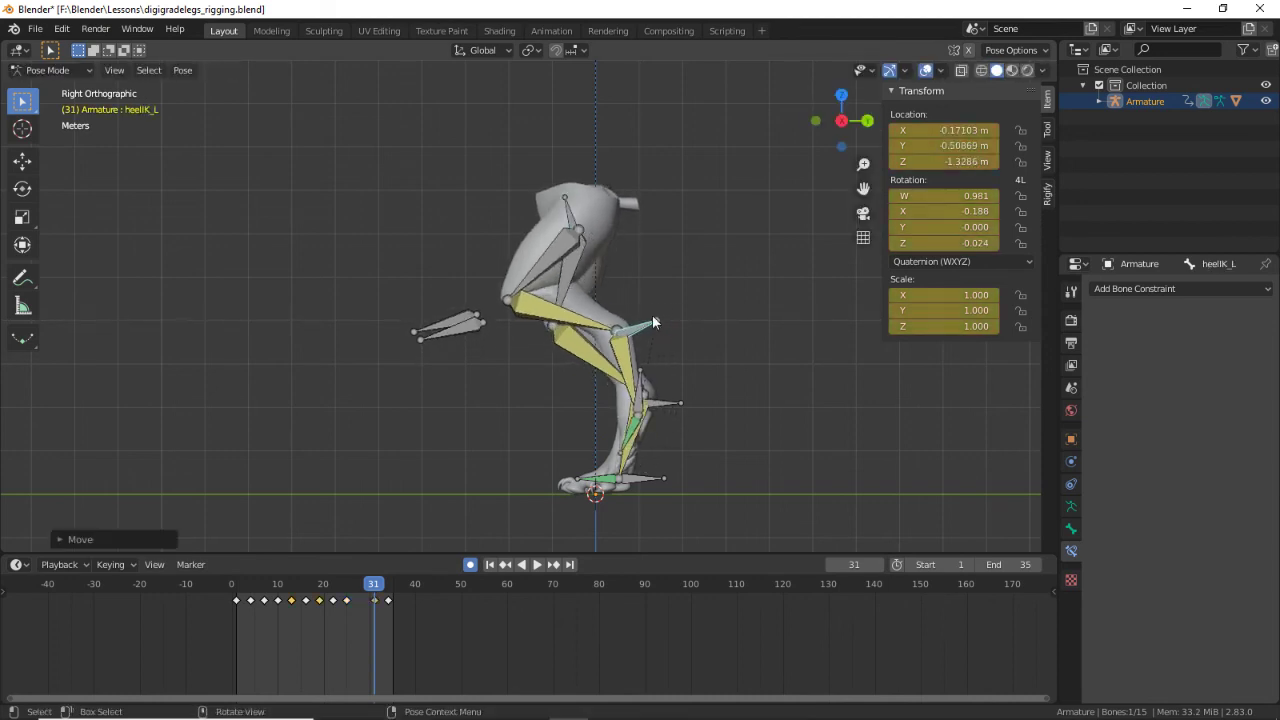
{"action": "left_click", "coordinate": [639, 390]}
{"action": "key", "text": "r"}
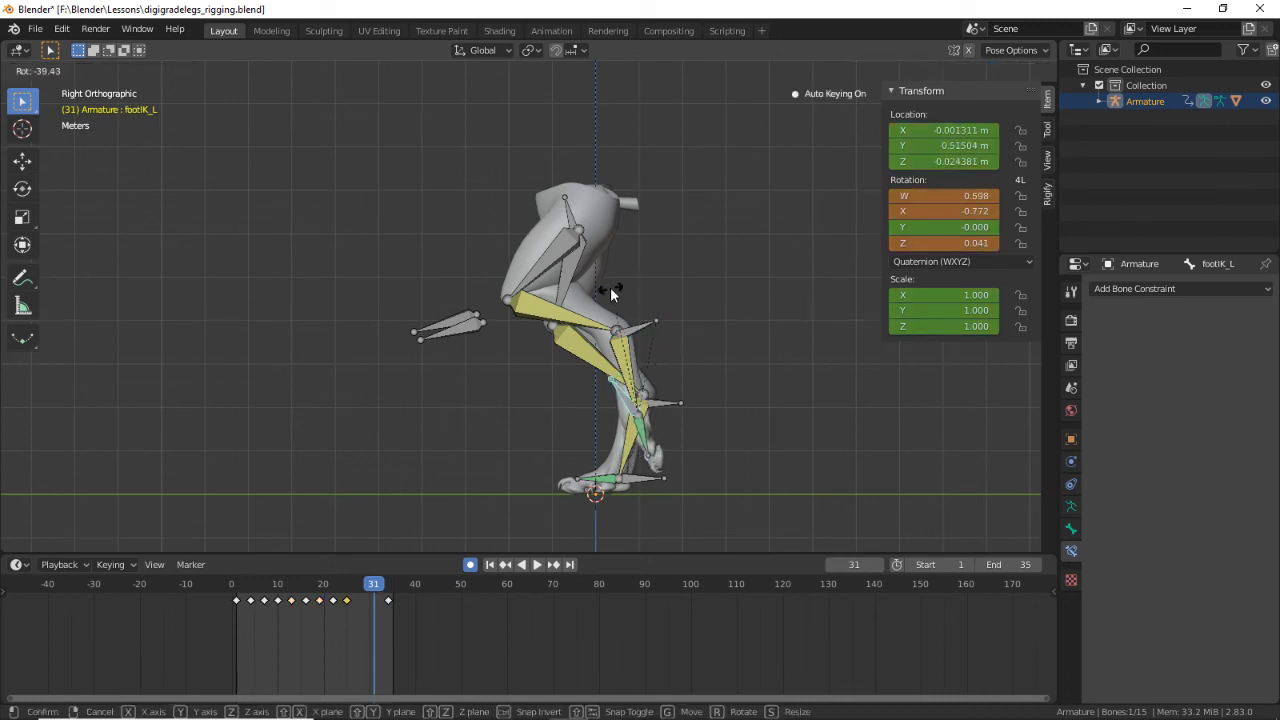
{"action": "left_click", "coordinate": [612, 293]}
{"action": "key", "text": "g"}
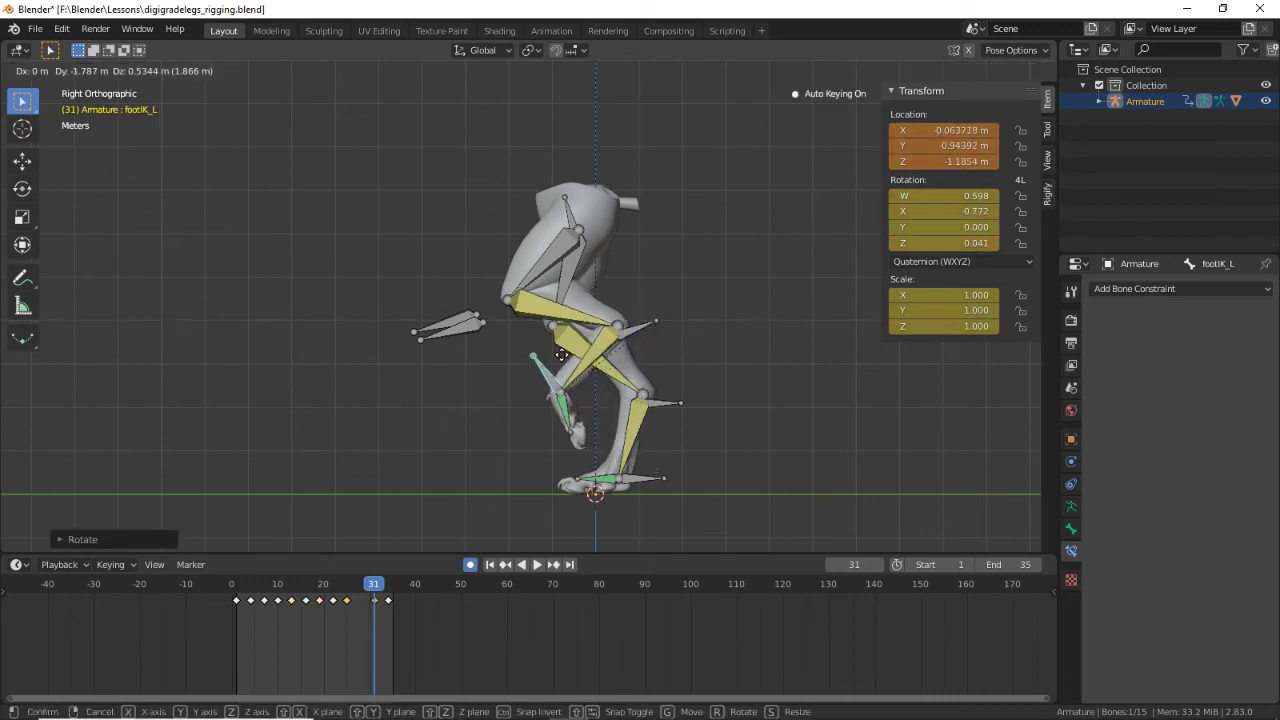
{"action": "left_click", "coordinate": [589, 385]}
Step: Pull the right heel and right foot IK bones back under the body
{"action": "left_click", "coordinate": [667, 402]}
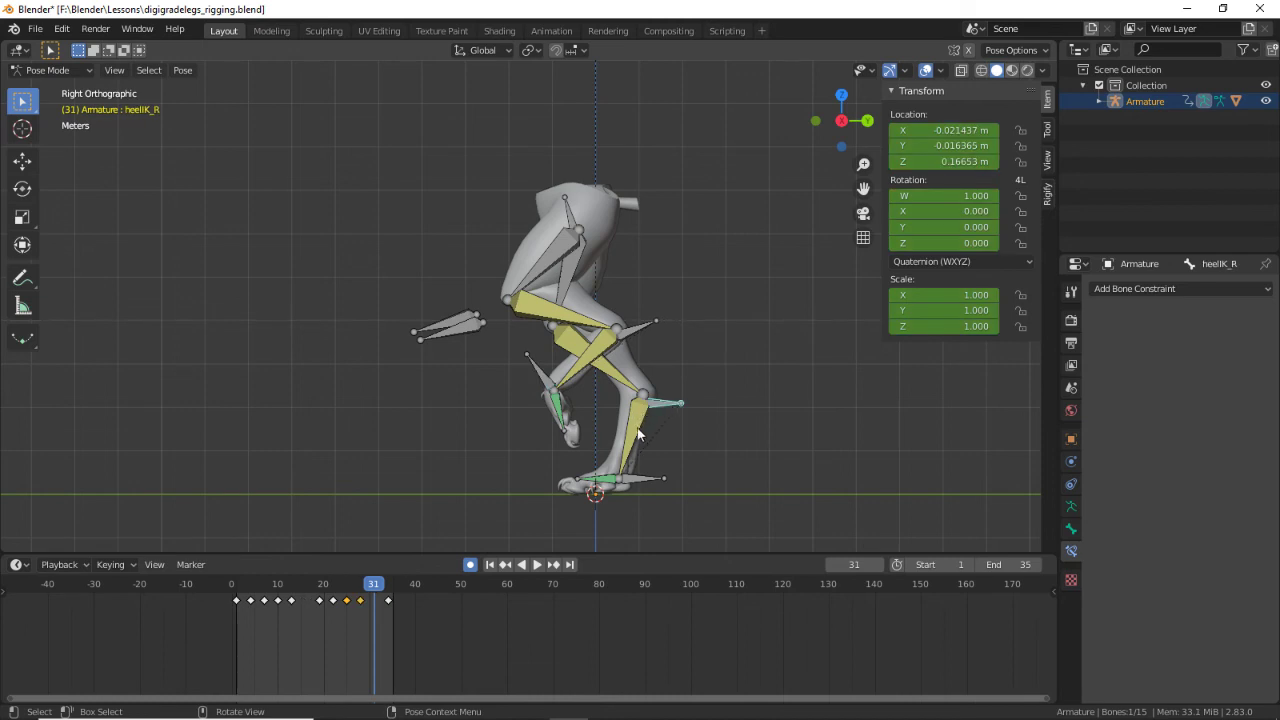
{"action": "key", "text": "g"}
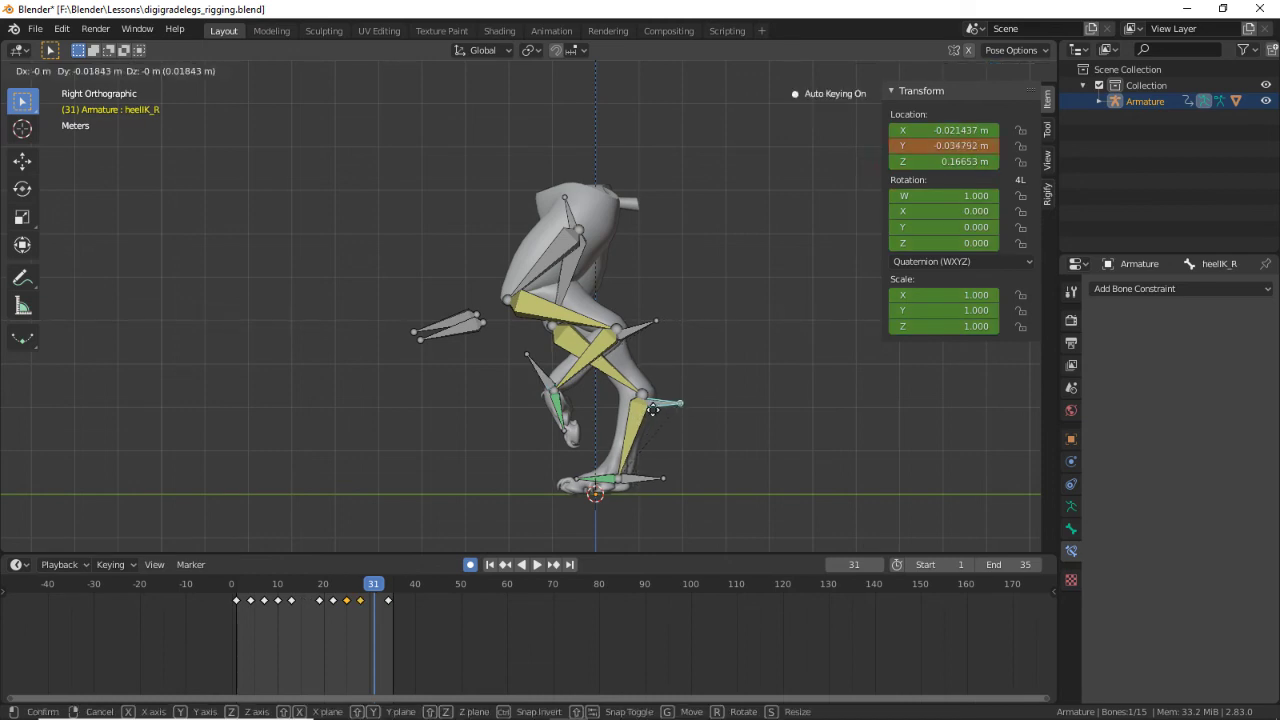
{"action": "left_click", "coordinate": [628, 418]}
{"action": "left_click", "coordinate": [613, 478]}
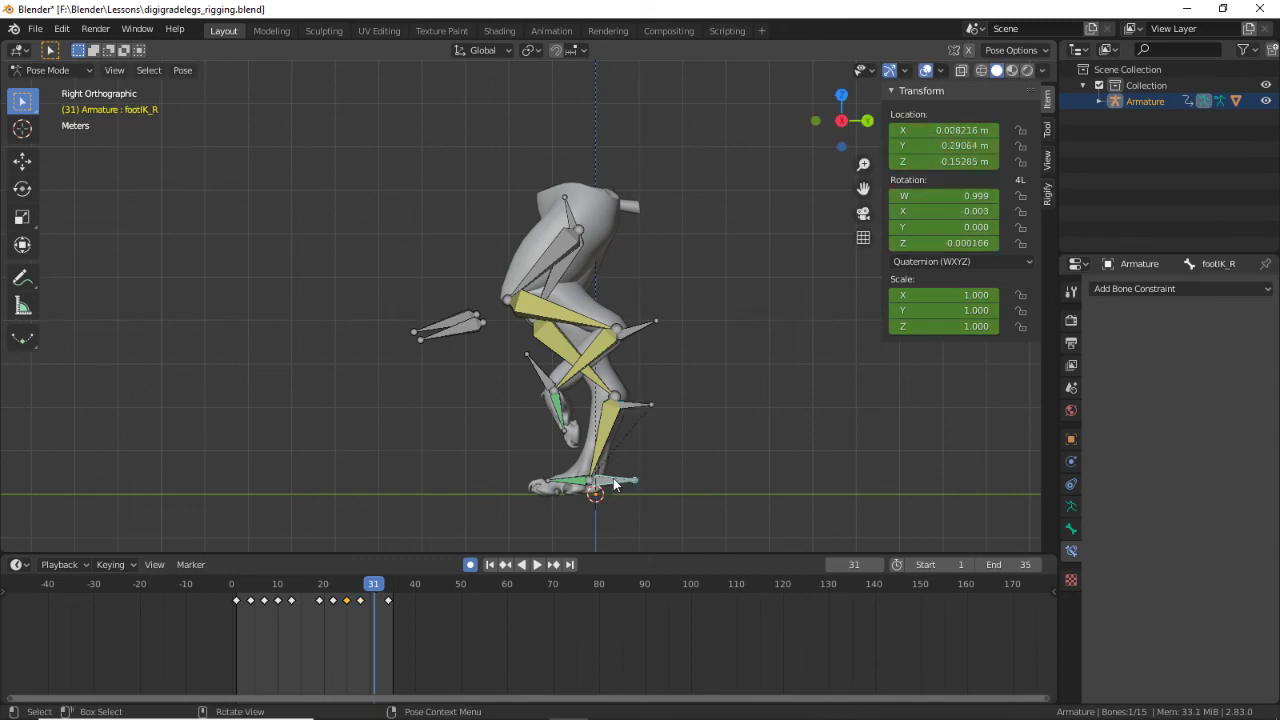
{"action": "key", "text": "g"}
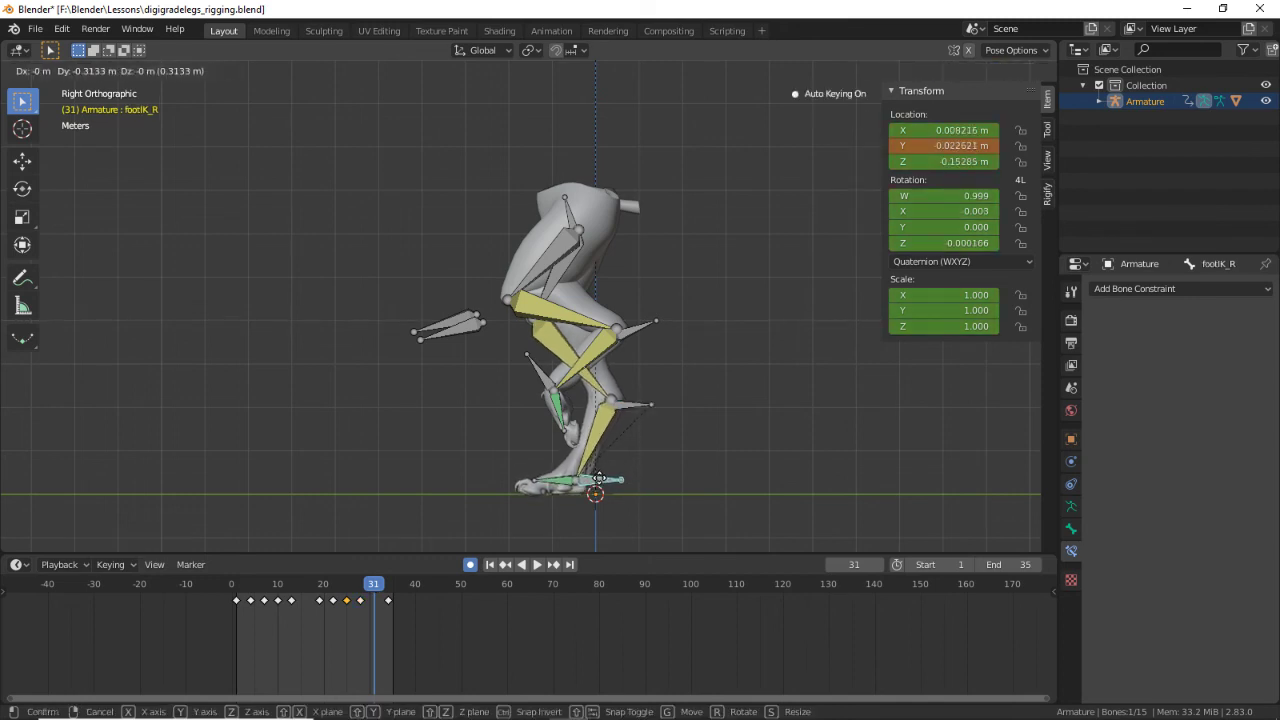
{"action": "left_click", "coordinate": [605, 478]}
Step: Fine-tune the right heel and foot positions, then play the walk cycle
{"action": "left_click", "coordinate": [635, 403]}
{"action": "key", "text": "g"}
{"action": "left_click", "coordinate": [641, 401]}
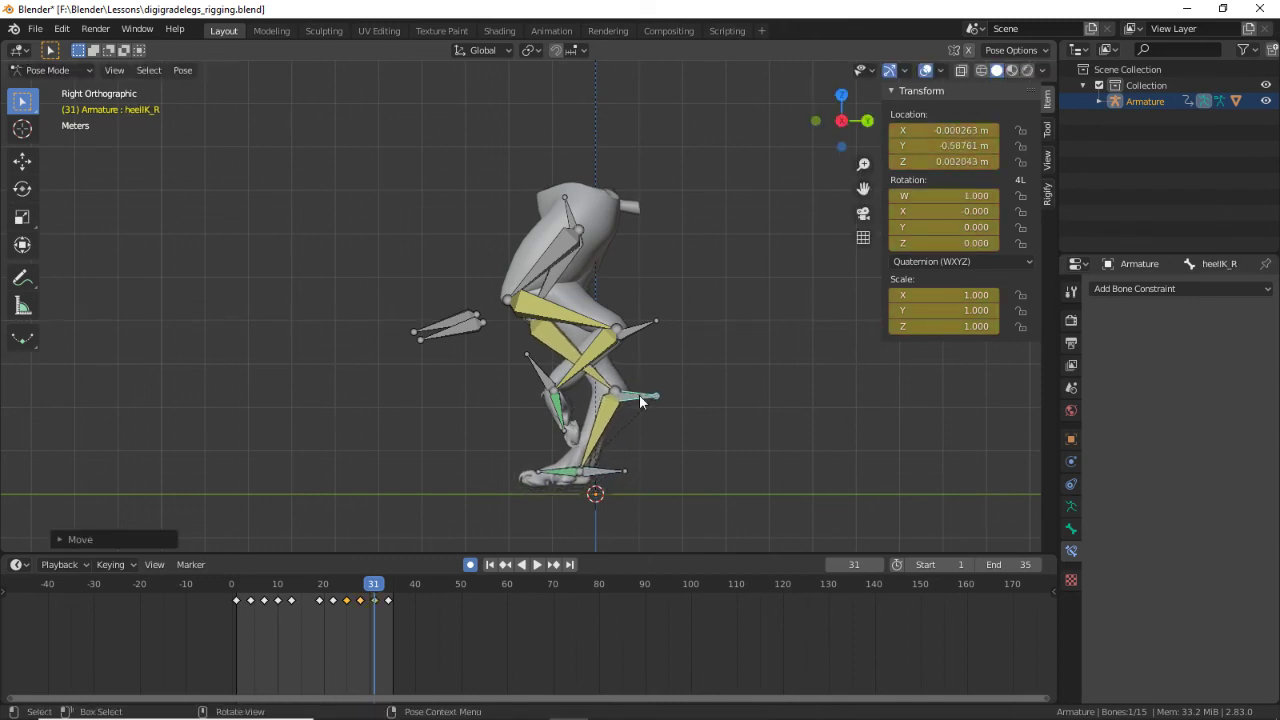
{"action": "left_click", "coordinate": [605, 471]}
{"action": "key", "text": "g"}
{"action": "left_click", "coordinate": [600, 478]}
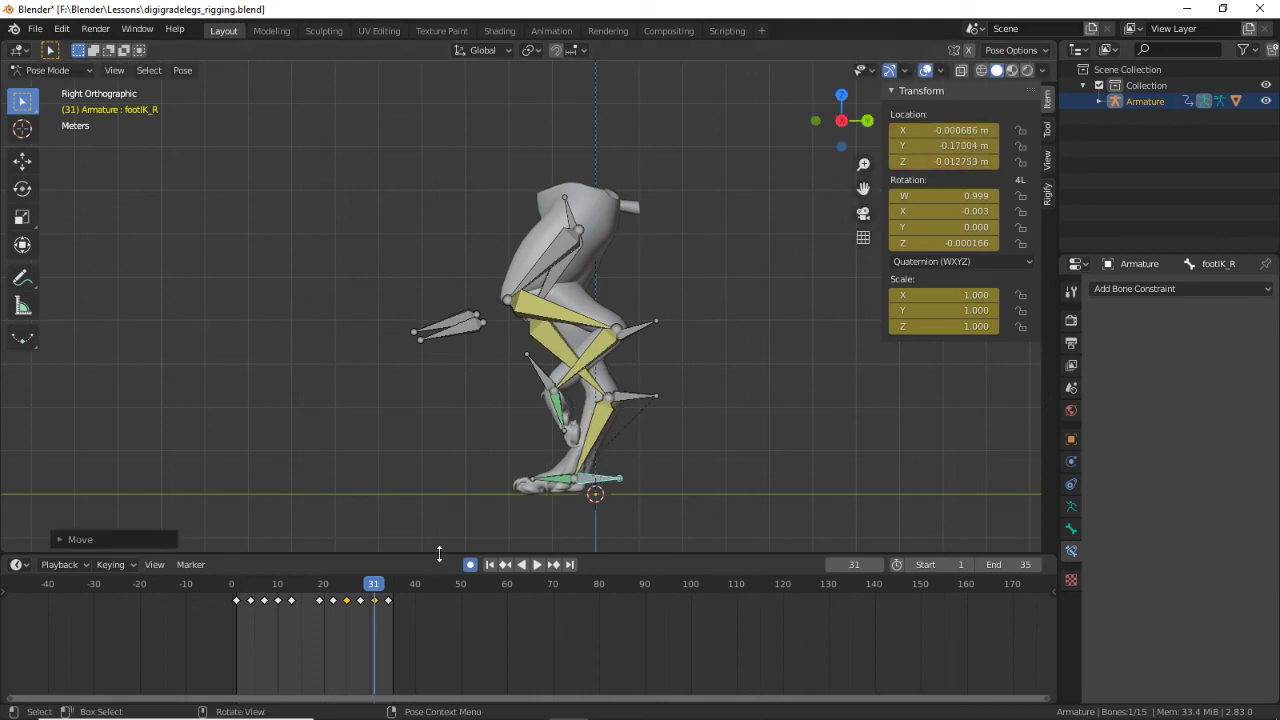
{"action": "key", "text": "space"}
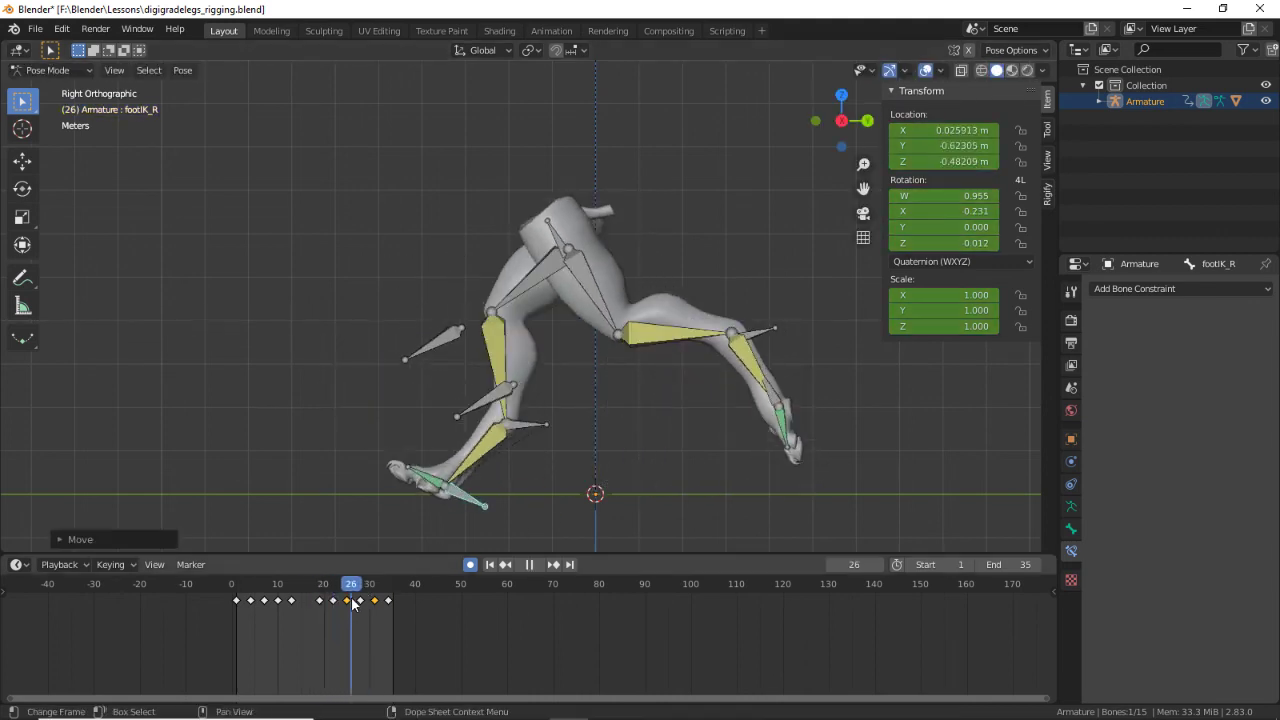
Step: Set the end frame to 33 and replay the loop from a tilted viewpoint
{"action": "left_click_drag", "start_coordinate": [352, 602], "coordinate": [395, 611]}
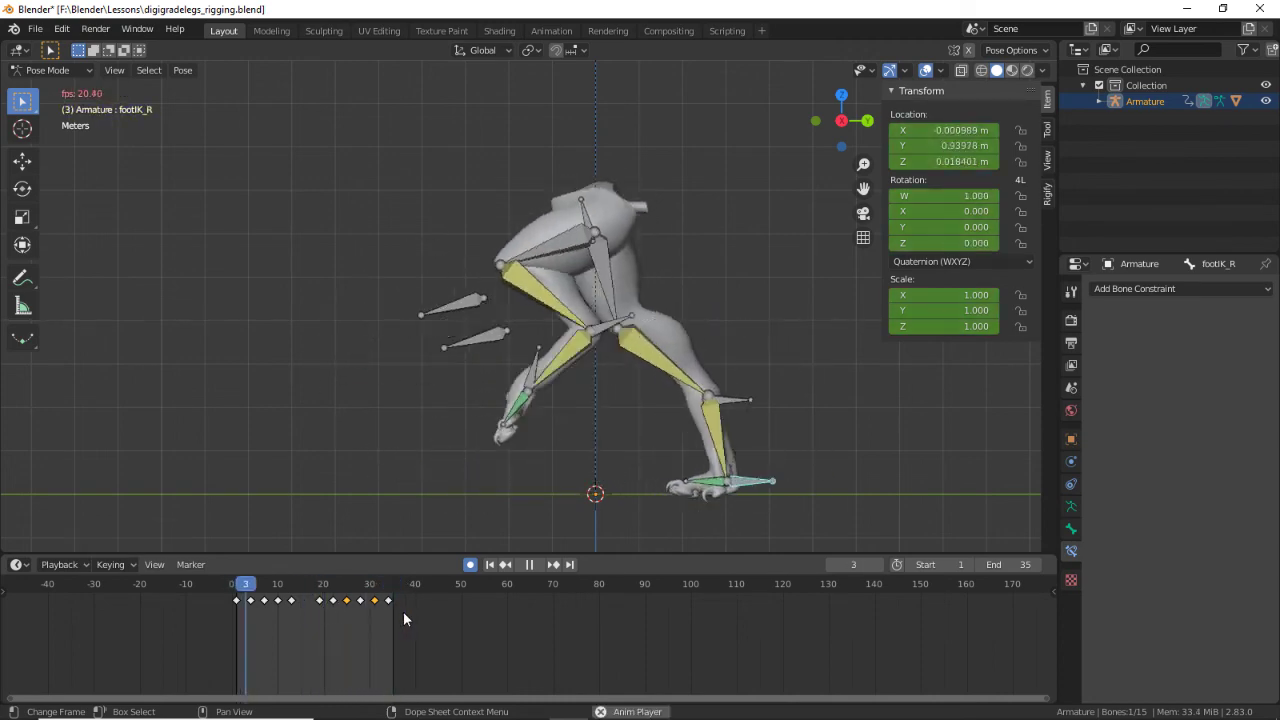
{"action": "key", "text": "space"}
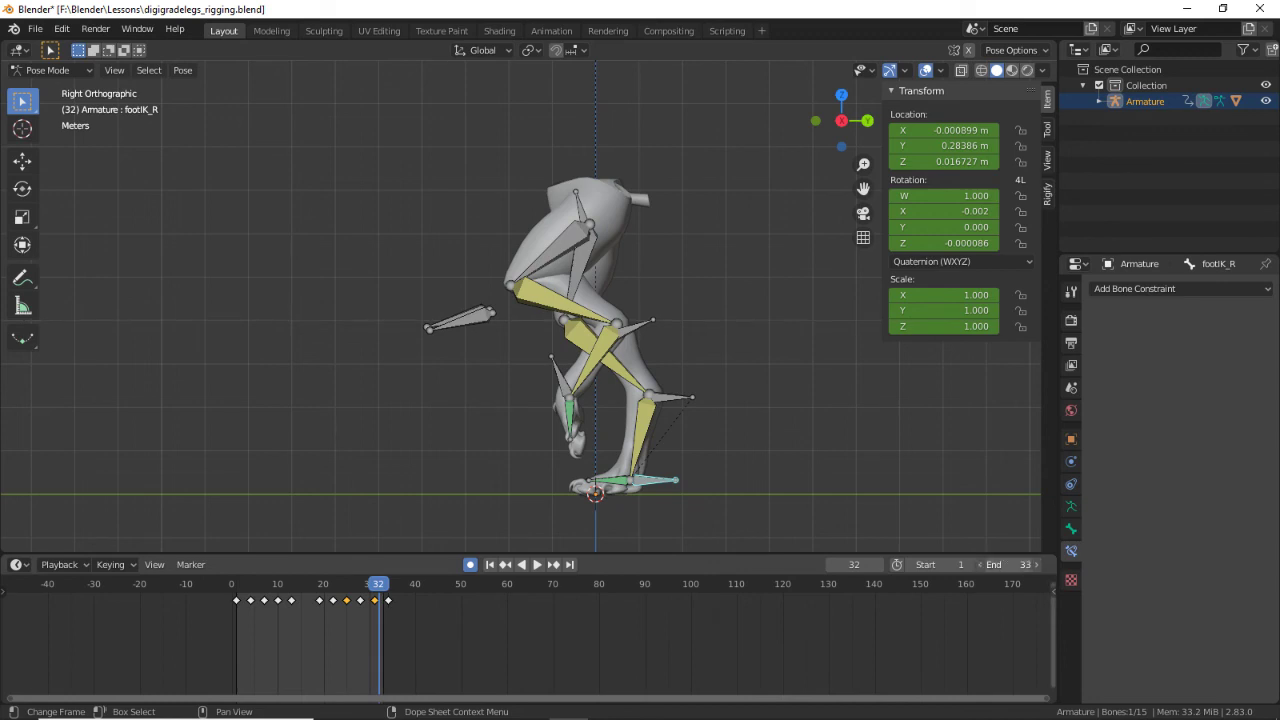
{"action": "key", "text": "Return"}
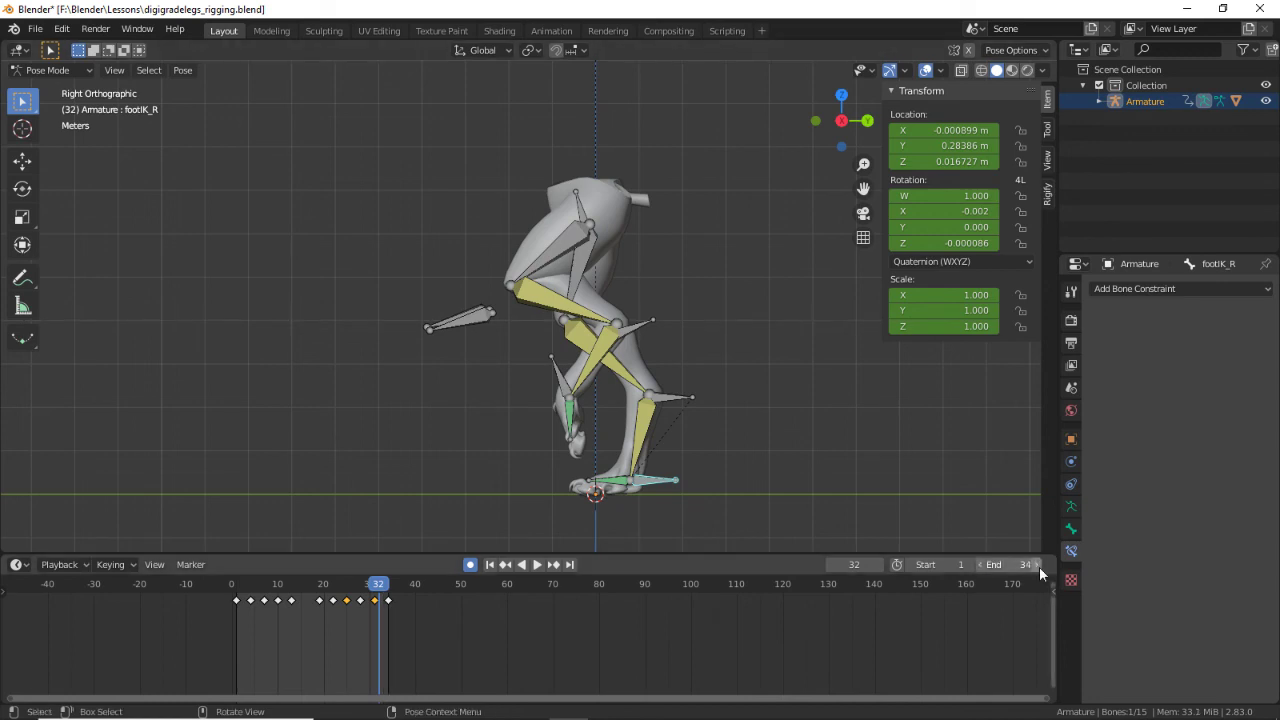
{"action": "key", "text": "space"}
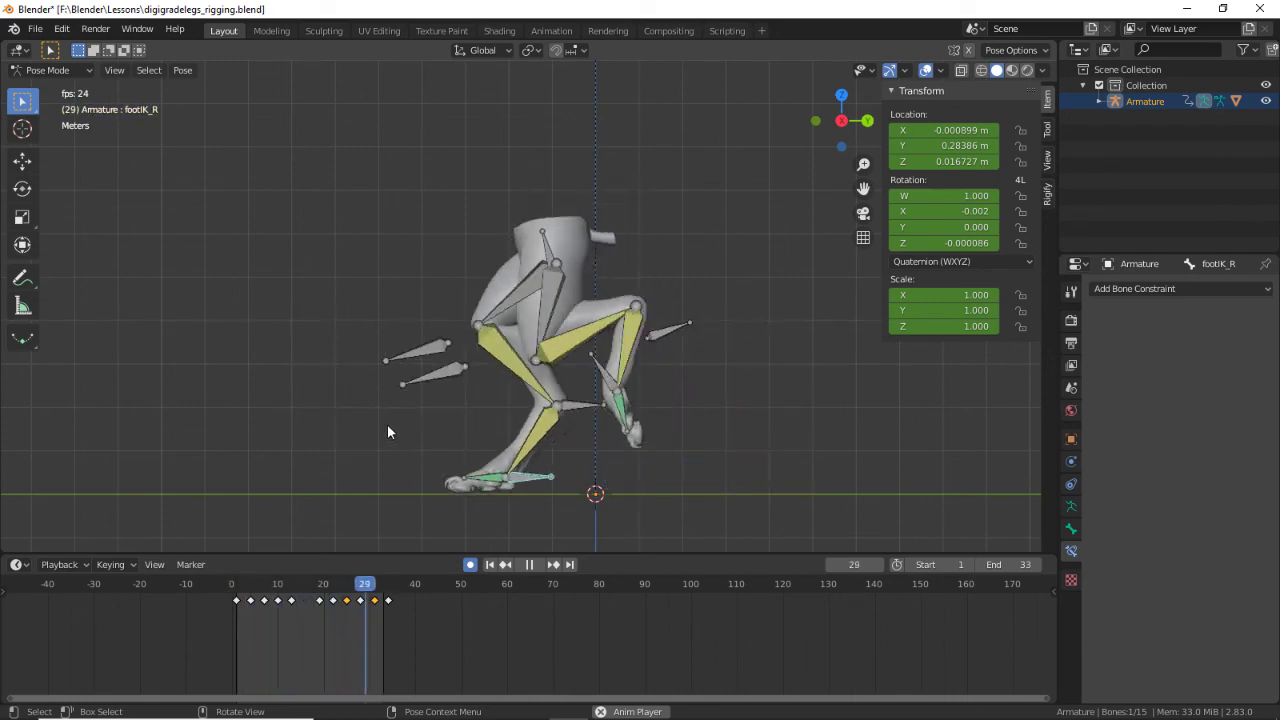
{"action": "middle_click_drag", "start_coordinate": [736, 498], "coordinate": [721, 461]}
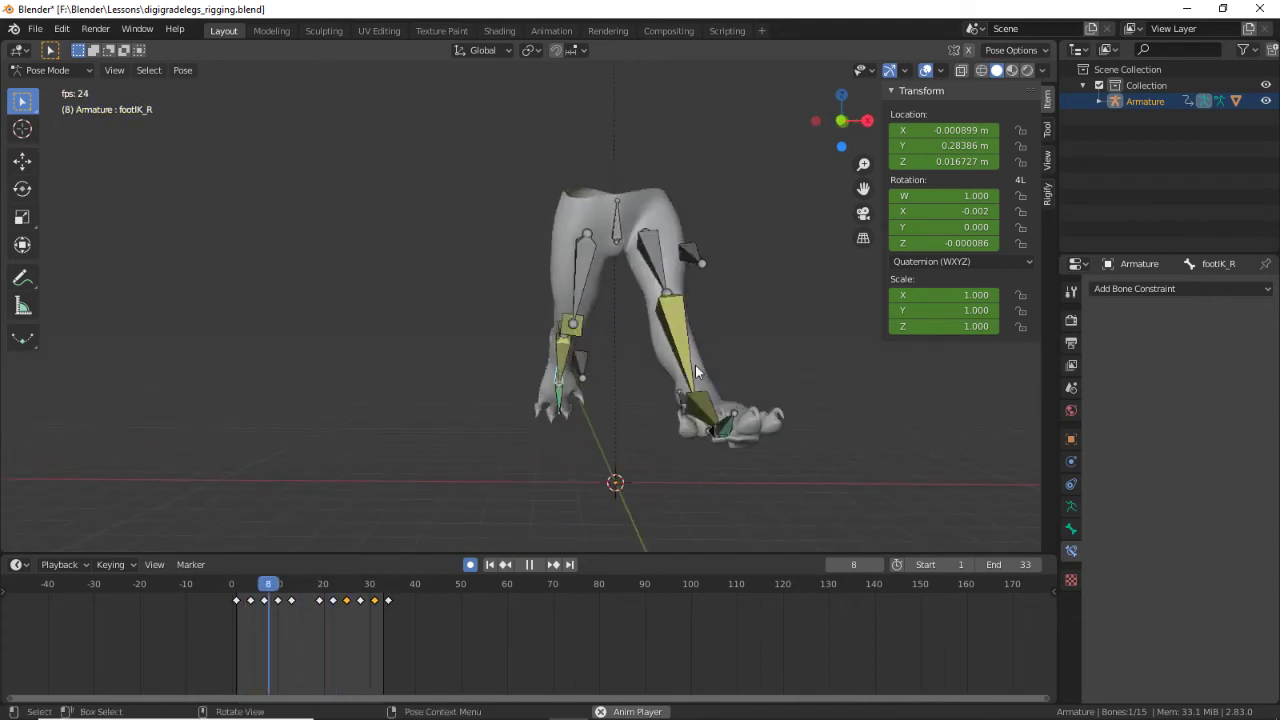
{"action": "key", "text": "space"}
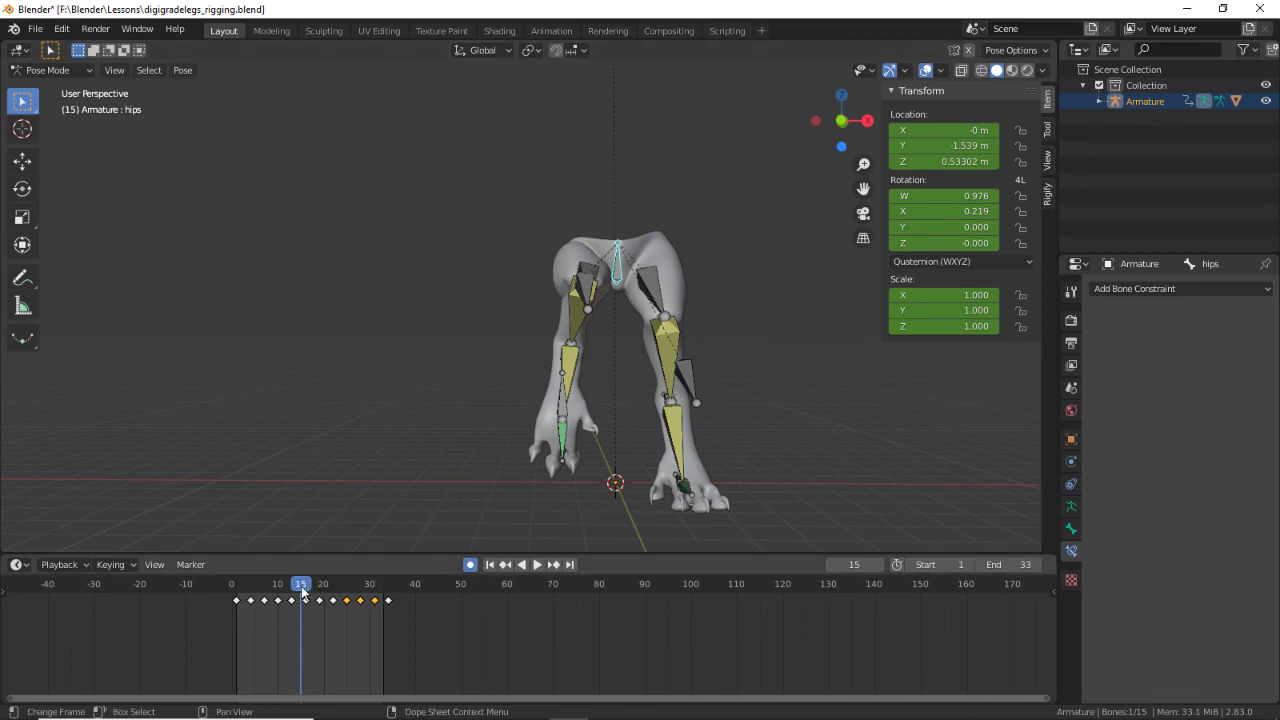
Step: Orbit the view, scrub to frame 16 and reposition the knee pole target
{"action": "left_click_drag", "start_coordinate": [302, 590], "coordinate": [259, 590]}
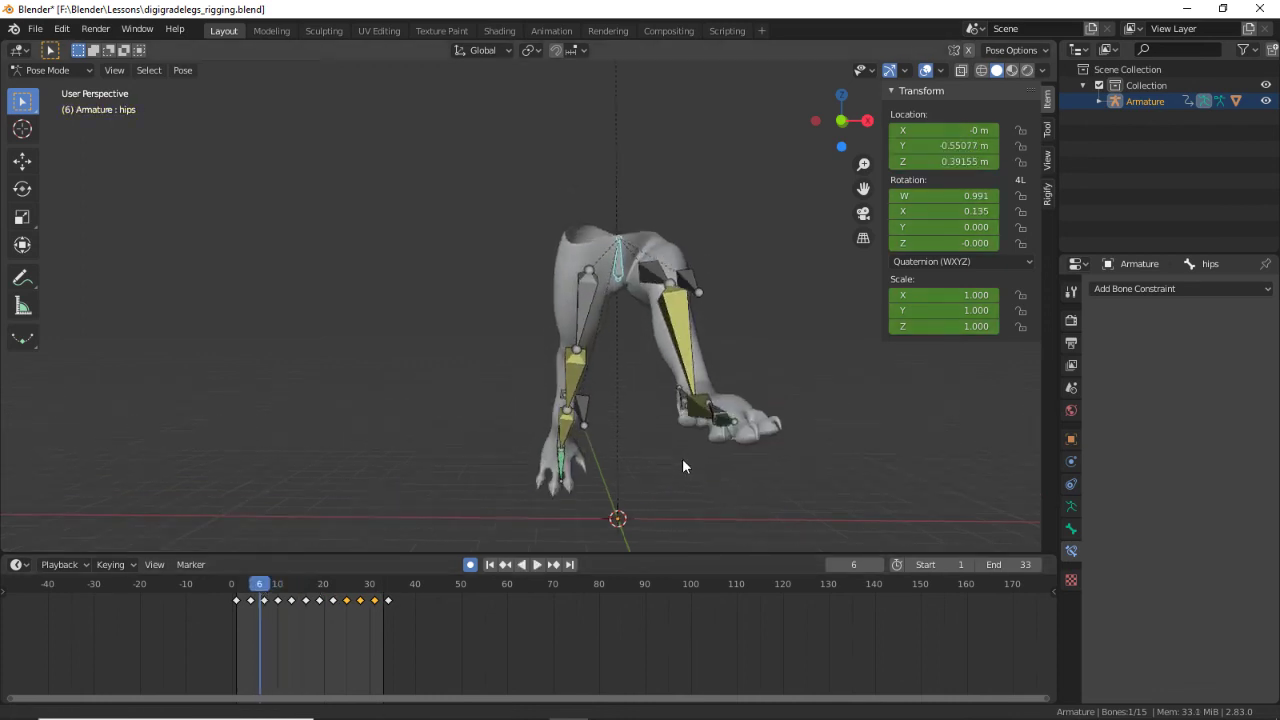
{"action": "middle_click_drag", "start_coordinate": [682, 466], "coordinate": [717, 423]}
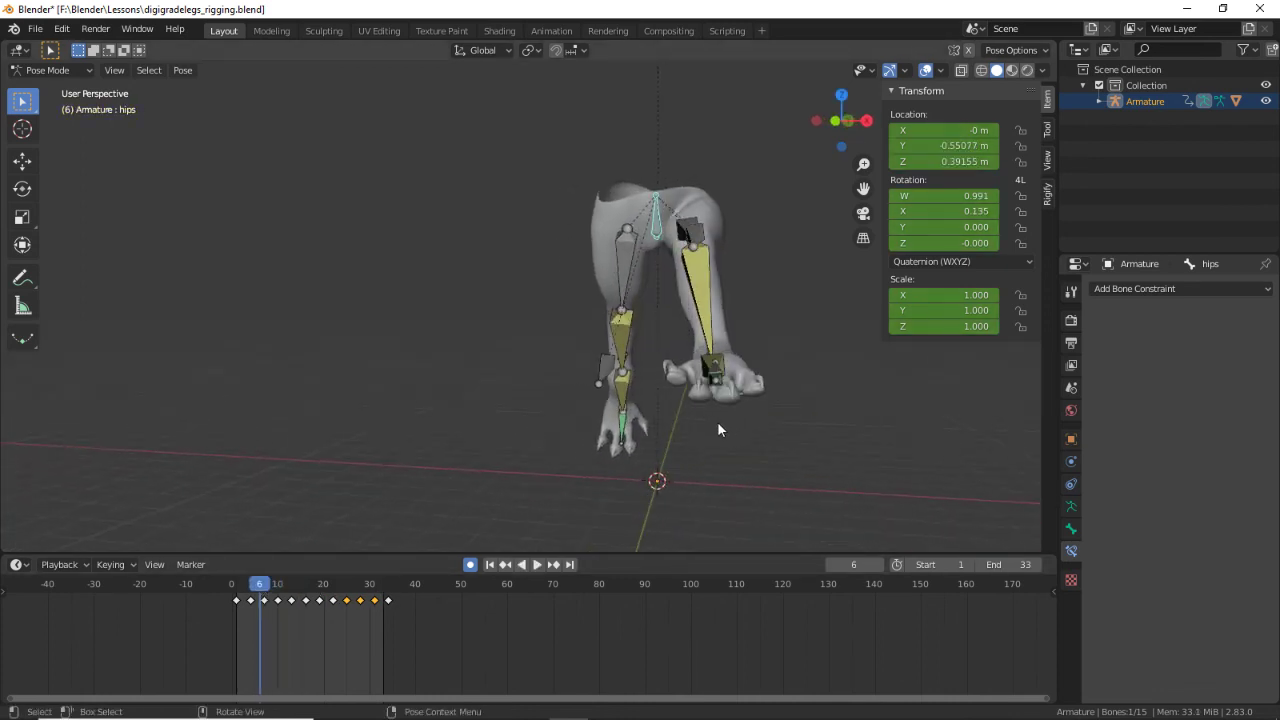
{"action": "left_click", "coordinate": [691, 238]}
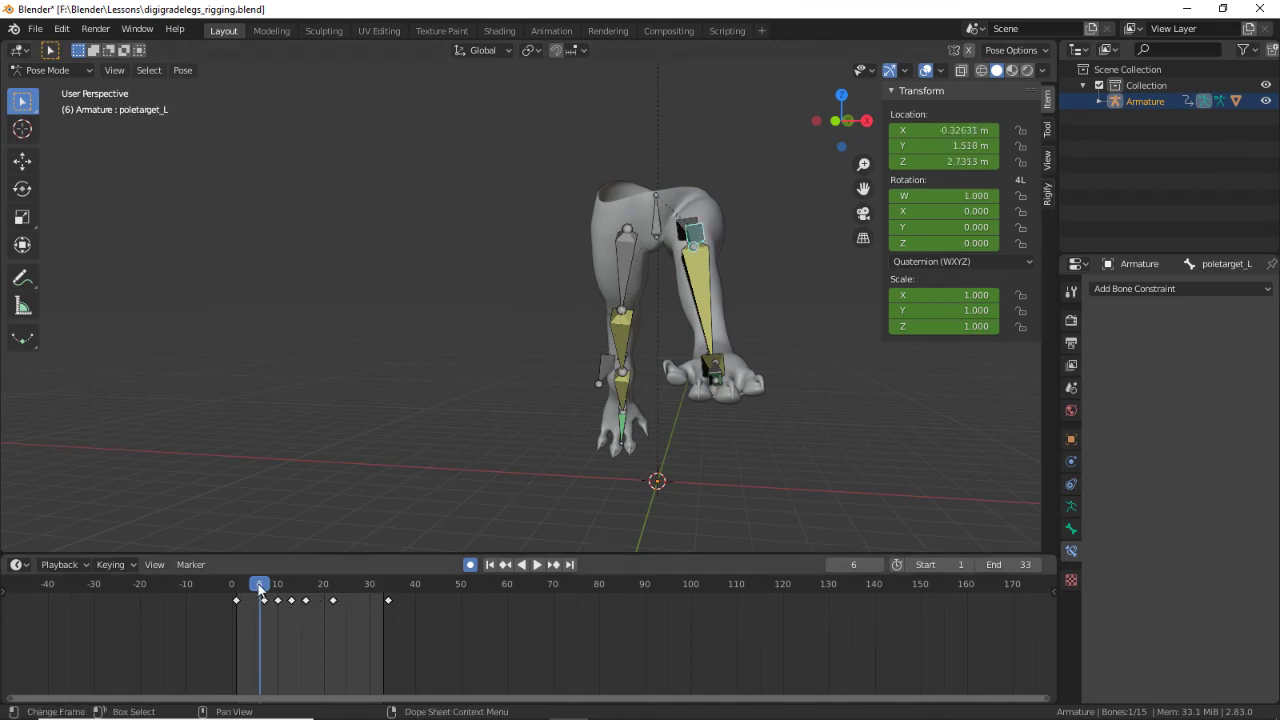
{"action": "left_click_drag", "start_coordinate": [258, 590], "coordinate": [305, 590]}
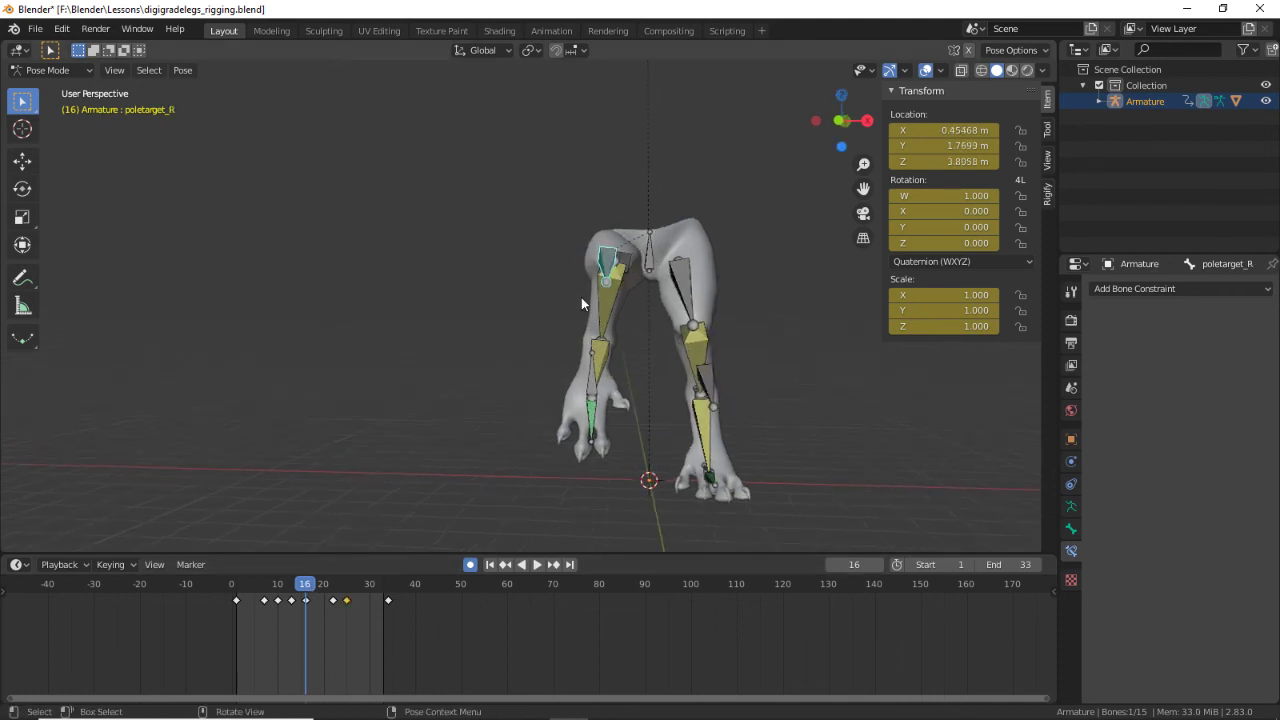
{"action": "key", "text": "g"}
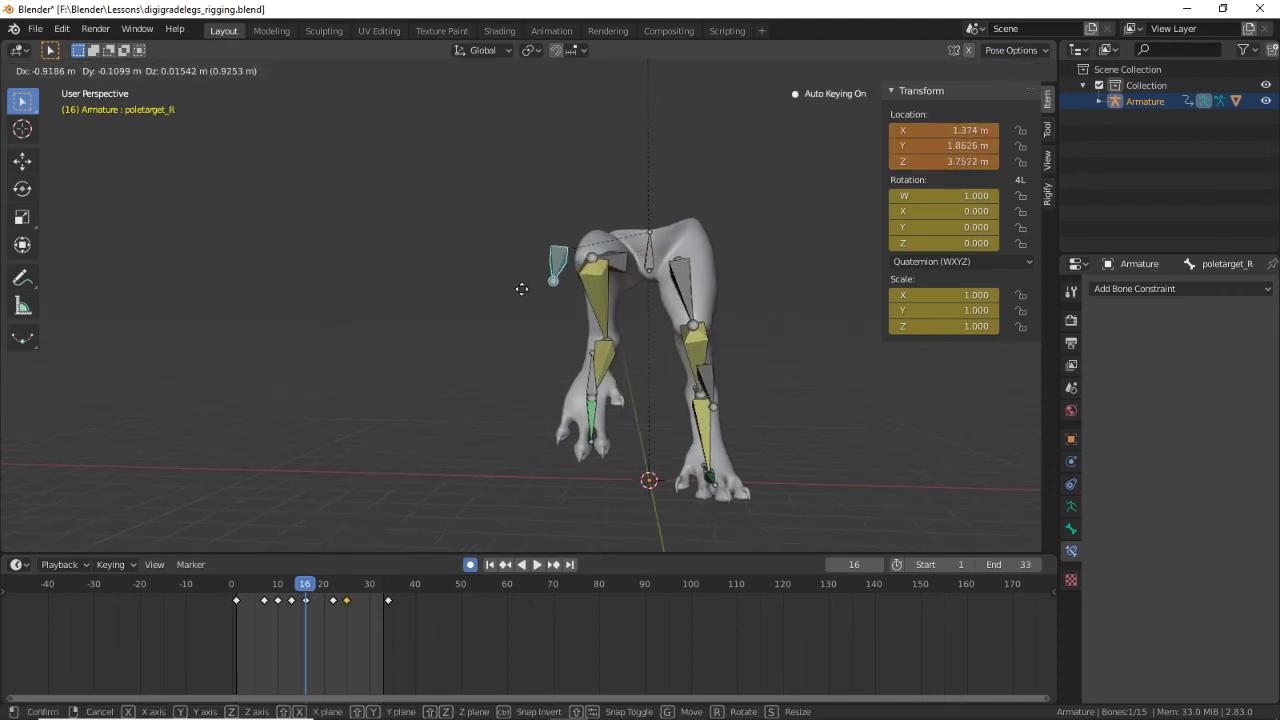
{"action": "left_click", "coordinate": [519, 288]}
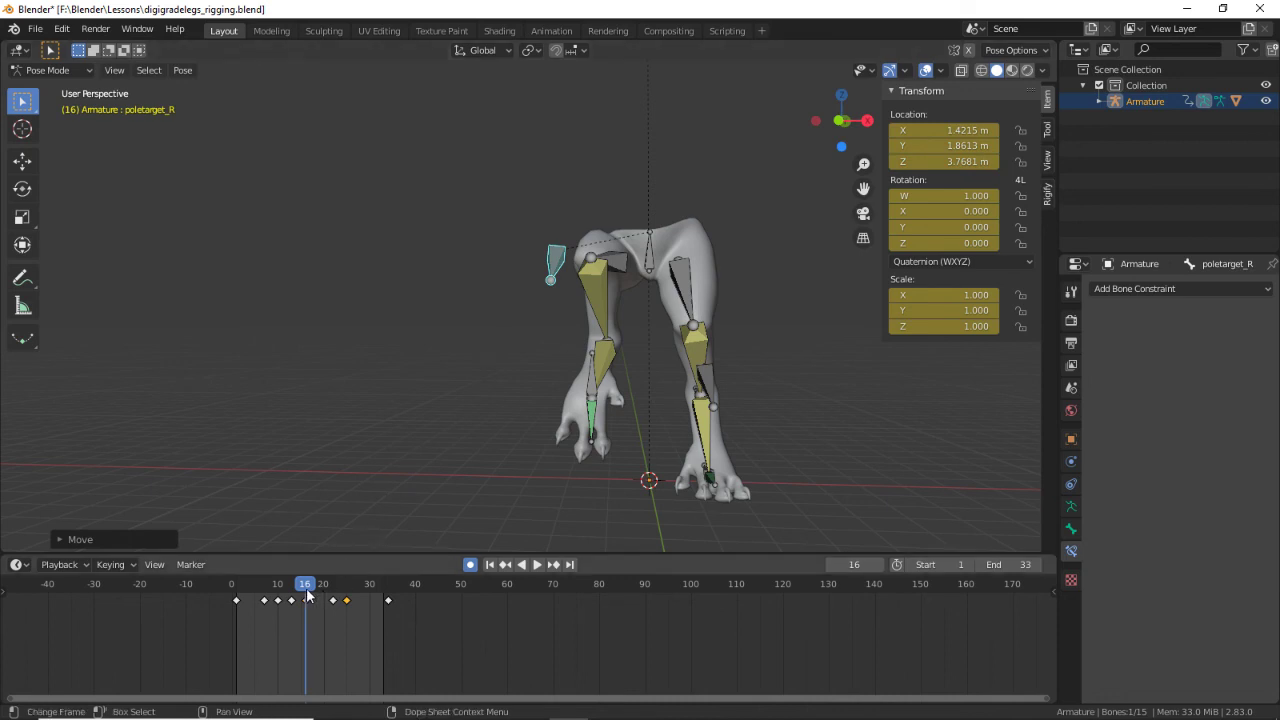
Step: Step to frame 25, move poletarget_R there, and play the cycle to review
{"action": "key", "text": "Right"}
{"action": "key", "text": "Right"}
{"action": "key", "text": "Right"}
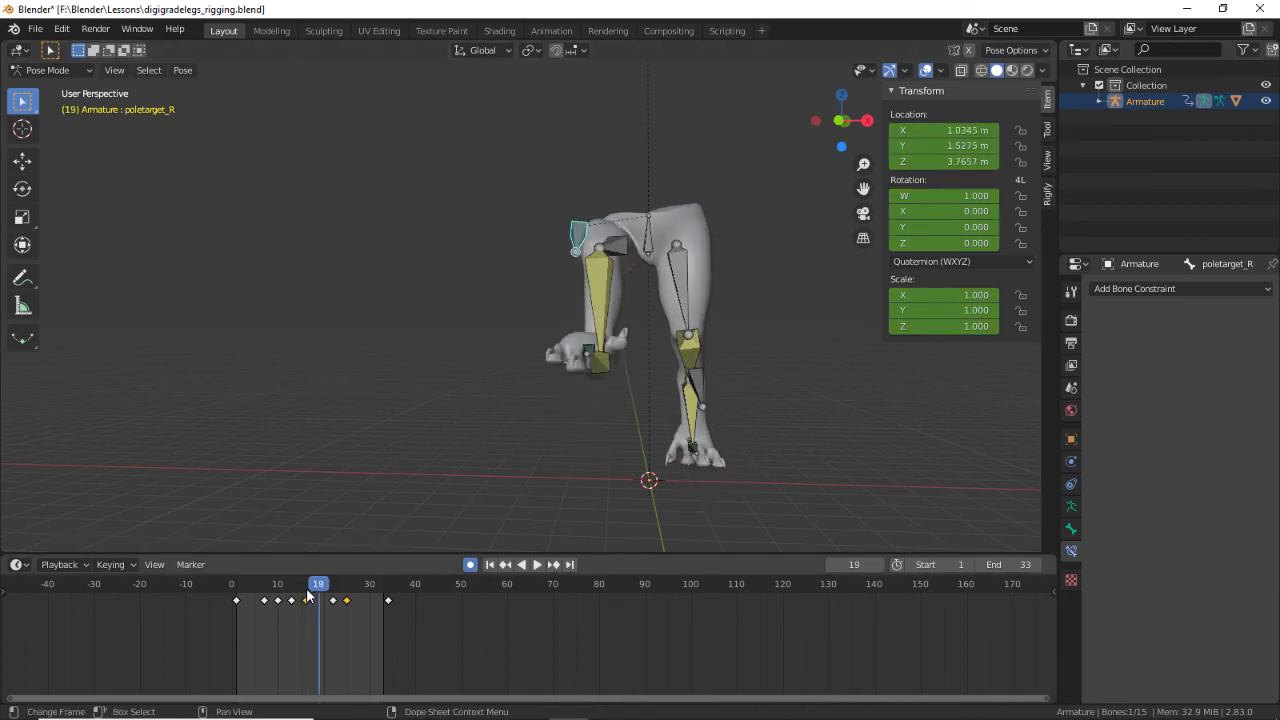
{"action": "key", "text": "Right"}
{"action": "key", "text": "Right"}
{"action": "key", "text": "Right"}
{"action": "key", "text": "Right"}
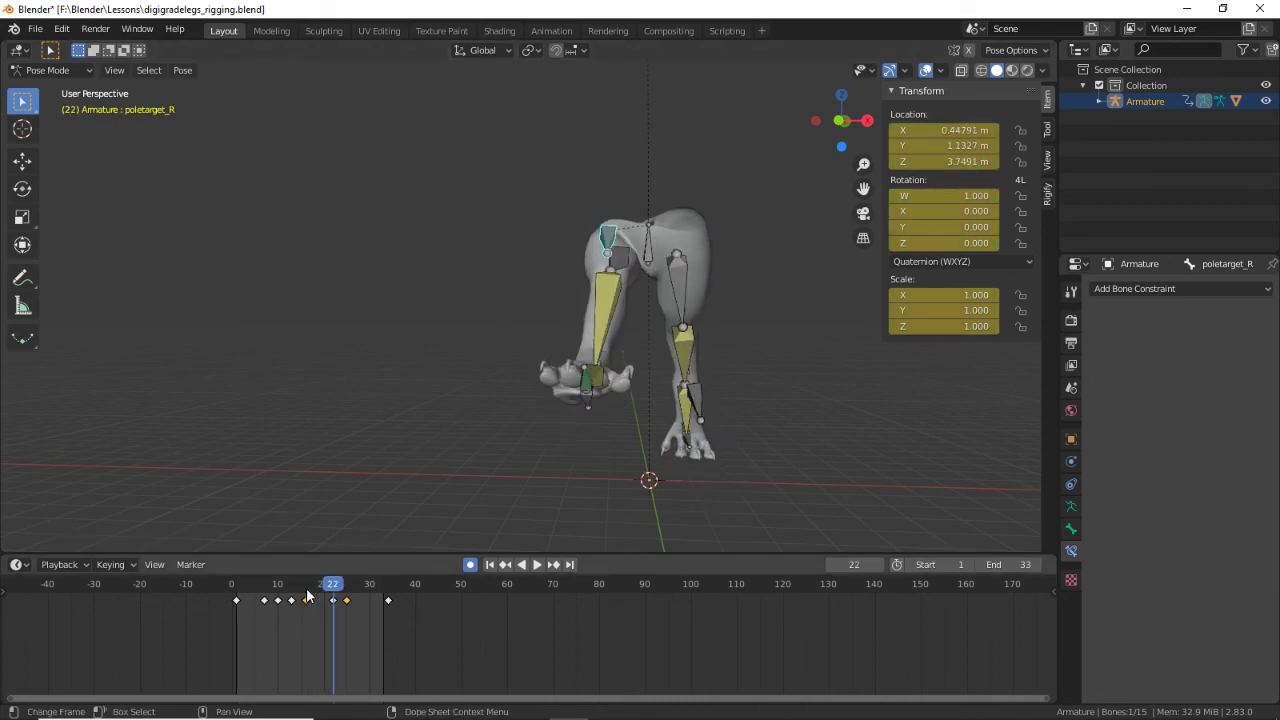
{"action": "key", "text": "Right"}
{"action": "key", "text": "Right"}
{"action": "key", "text": "Right"}
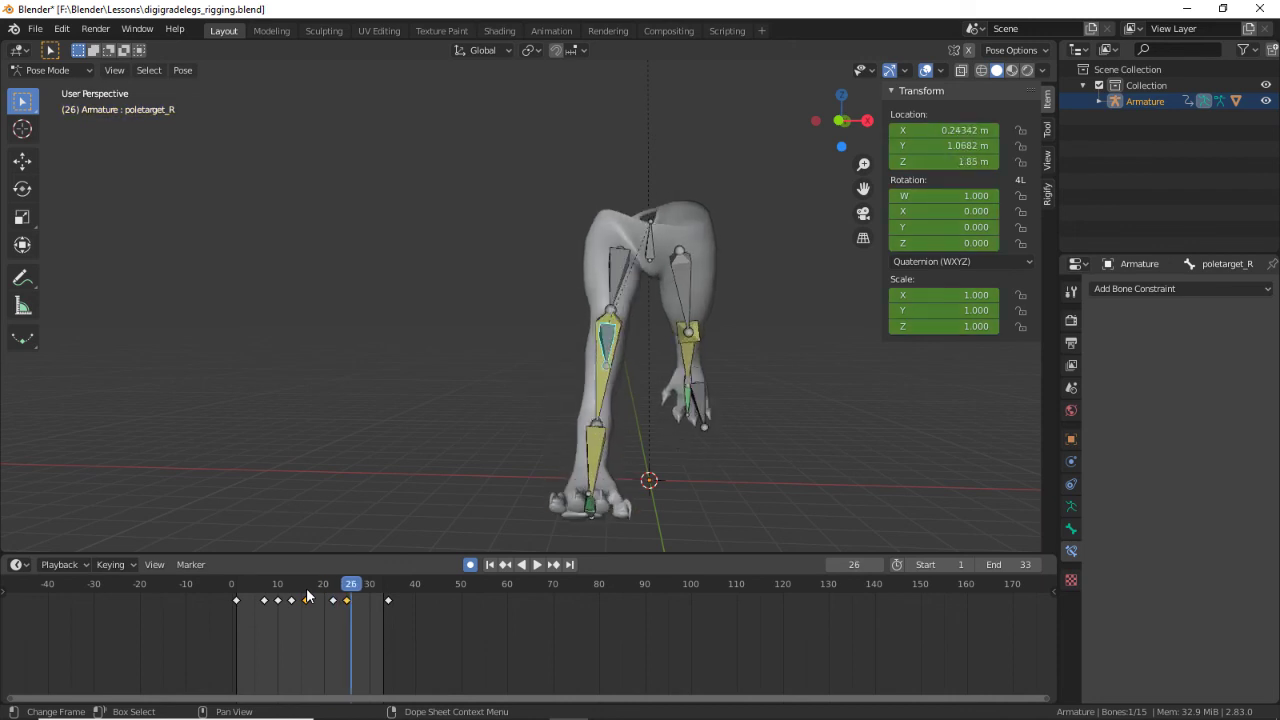
{"action": "key", "text": "Left"}
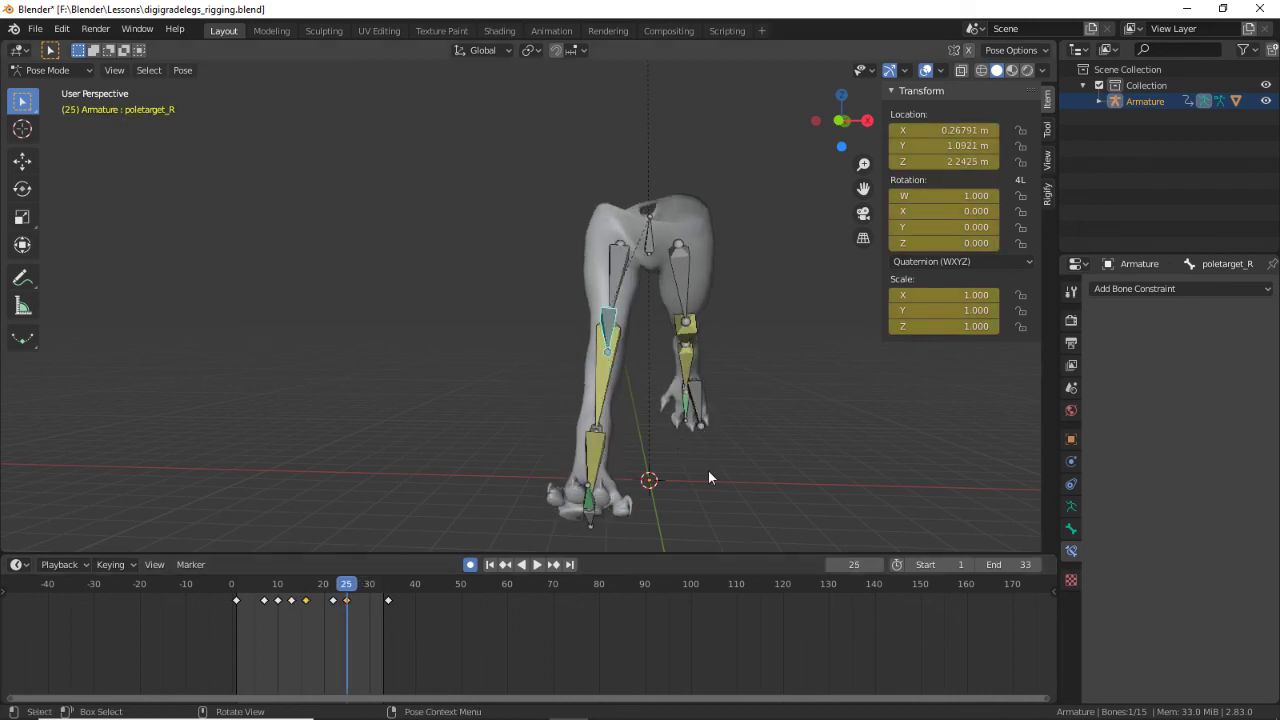
{"action": "key", "text": "g"}
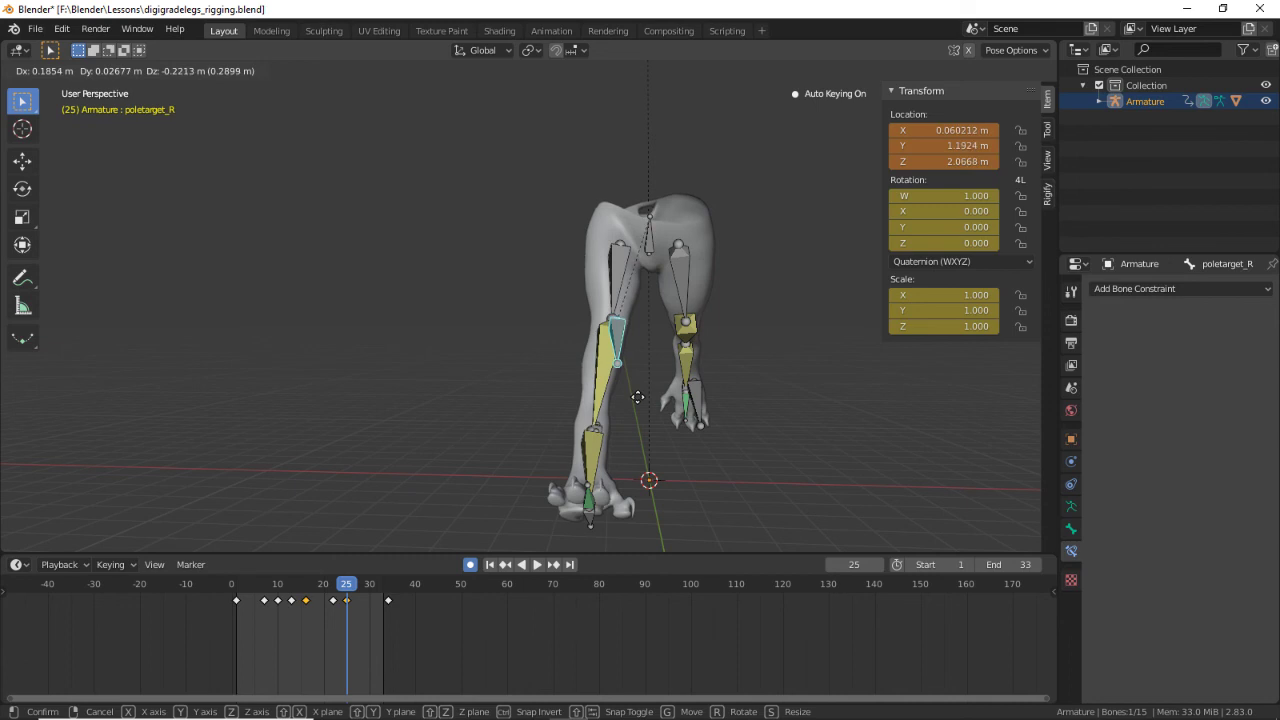
{"action": "left_click", "coordinate": [637, 397]}
{"action": "key", "text": "space"}
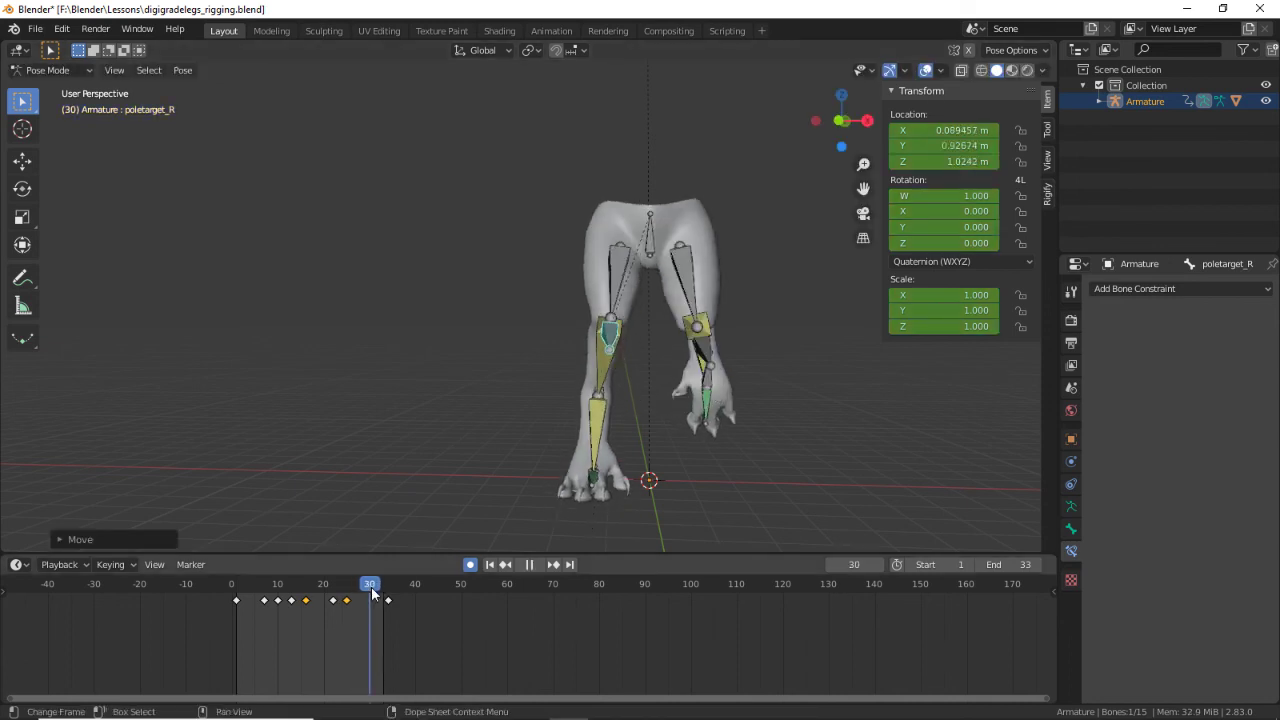
{"action": "key", "text": "space"}
Step: Adjust poletarget_R twice more and play the walk cycle to check the knee
{"action": "key", "text": "Left"}
{"action": "key", "text": "g"}
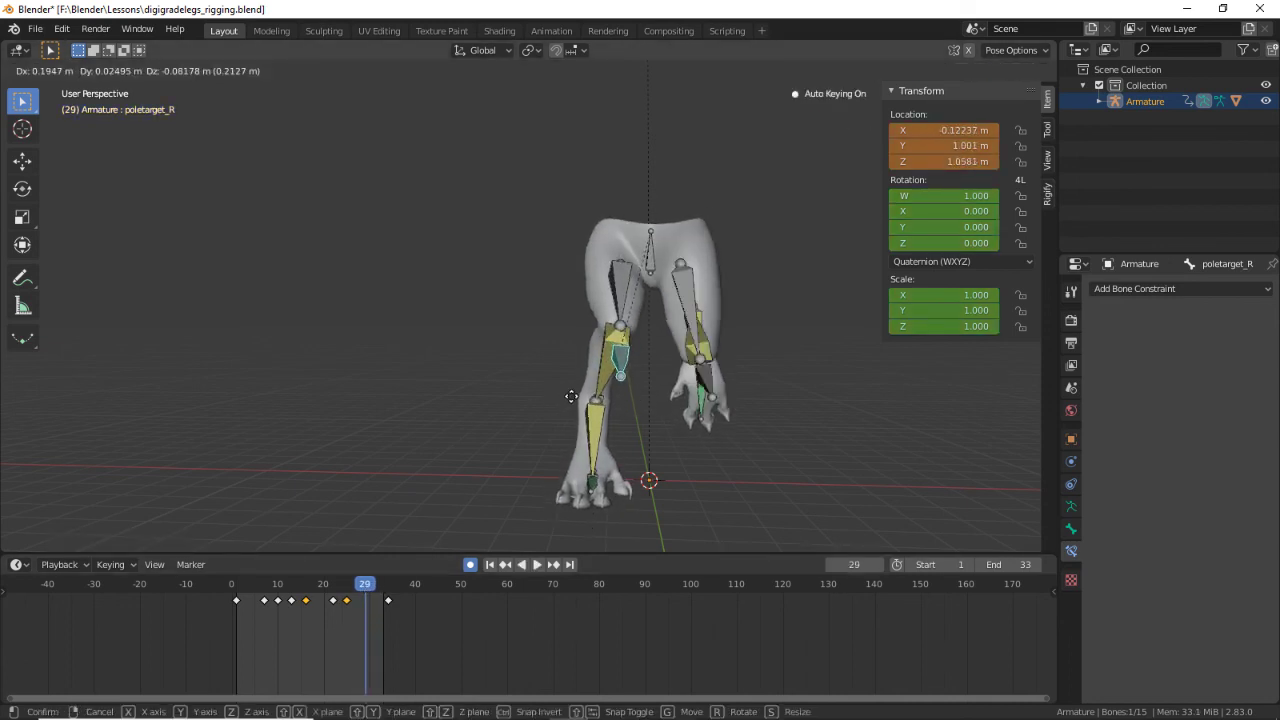
{"action": "left_click", "coordinate": [572, 404]}
{"action": "key", "text": "g"}
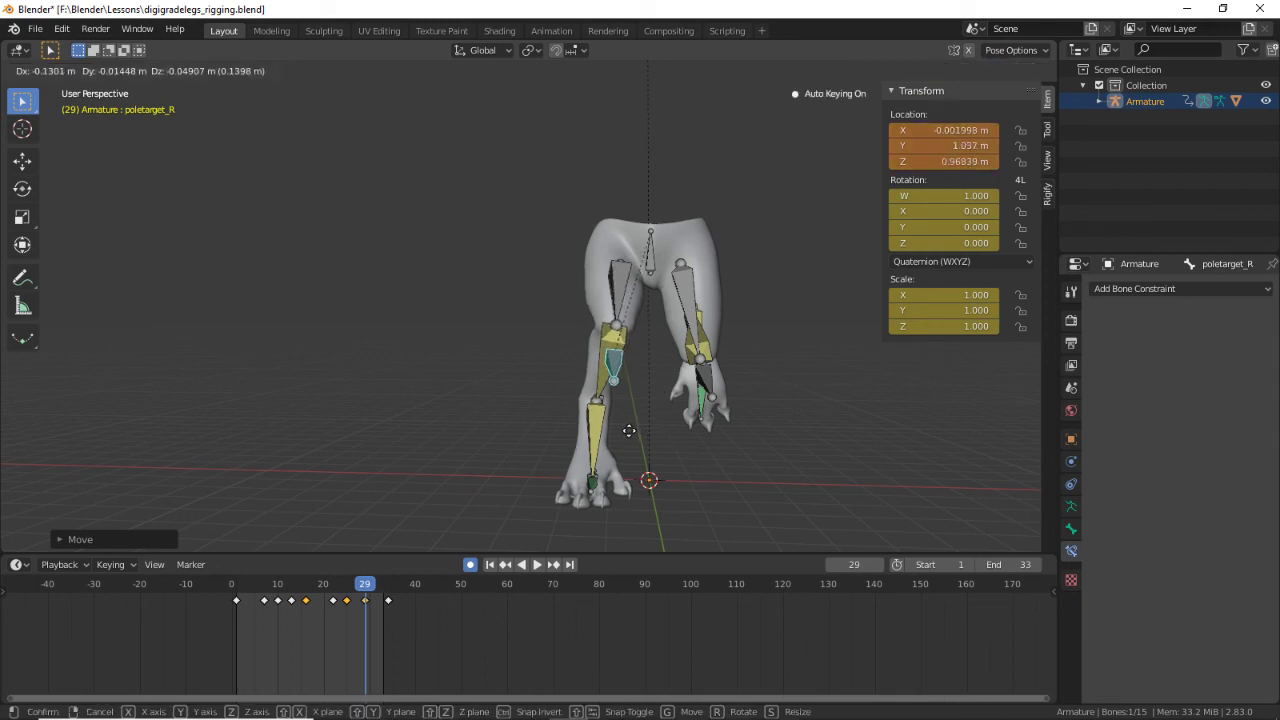
{"action": "left_click", "coordinate": [645, 410]}
{"action": "key", "text": "space"}
{"action": "key", "text": "space"}
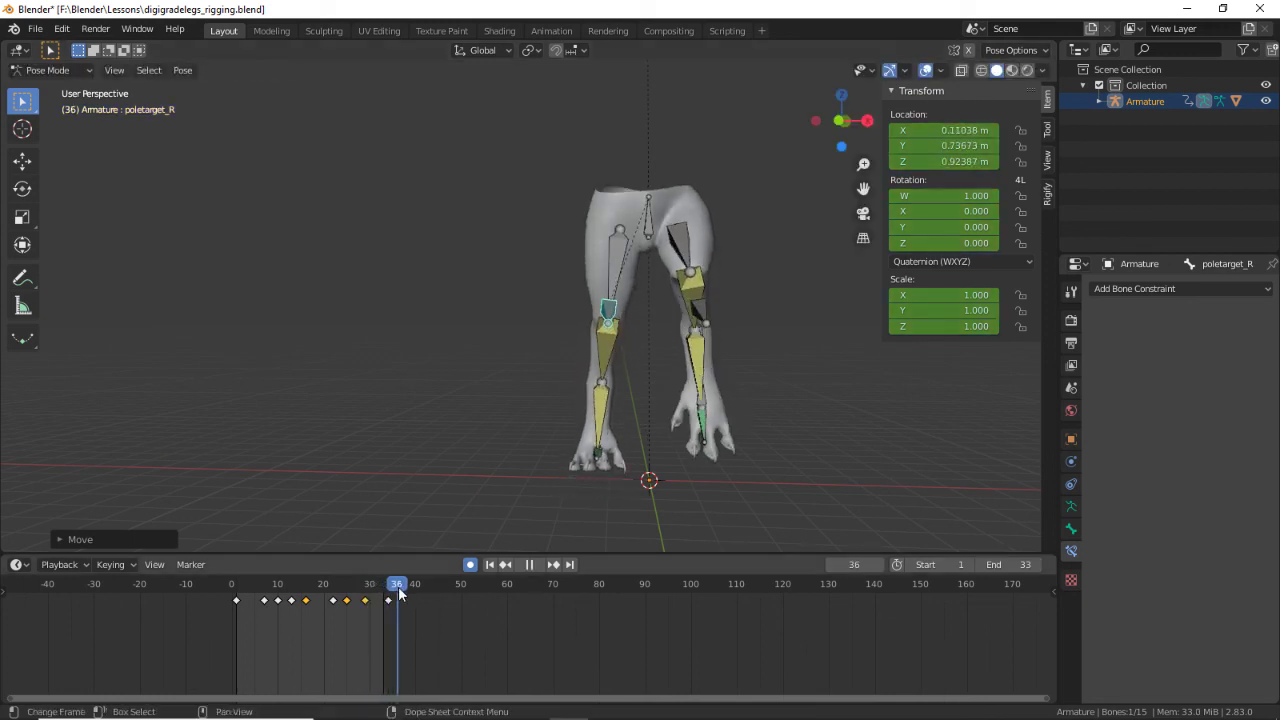
Step: Move the left pole target and insert its keyframe at frame 7
{"action": "key", "text": "ctrl+shift+space"}
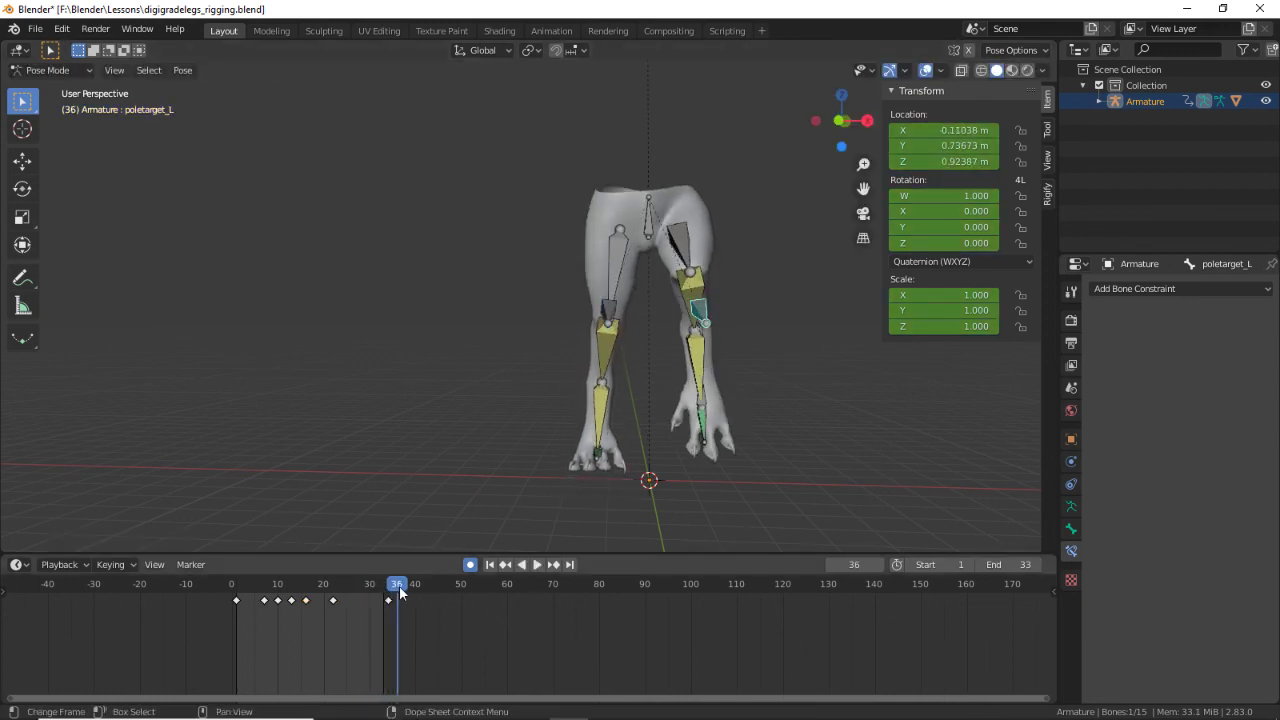
{"action": "left_click_drag", "start_coordinate": [353, 587], "coordinate": [265, 590]}
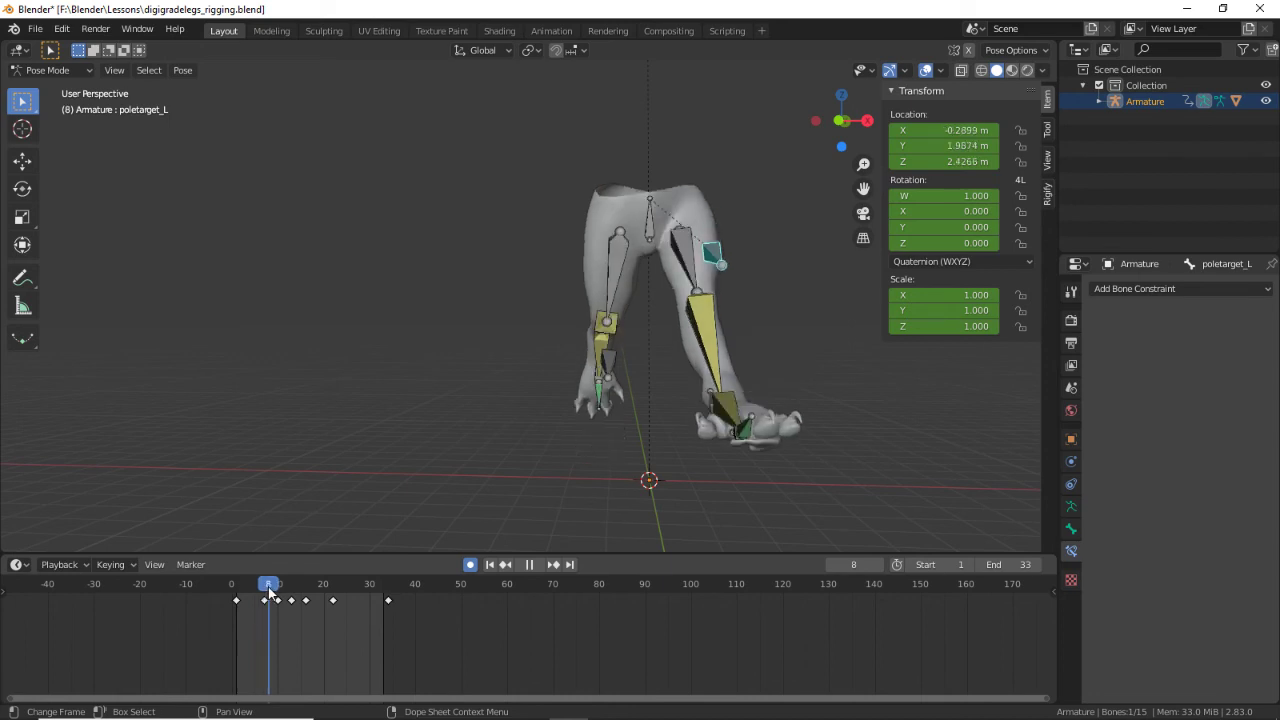
{"action": "key", "text": "space"}
{"action": "key", "text": "g"}
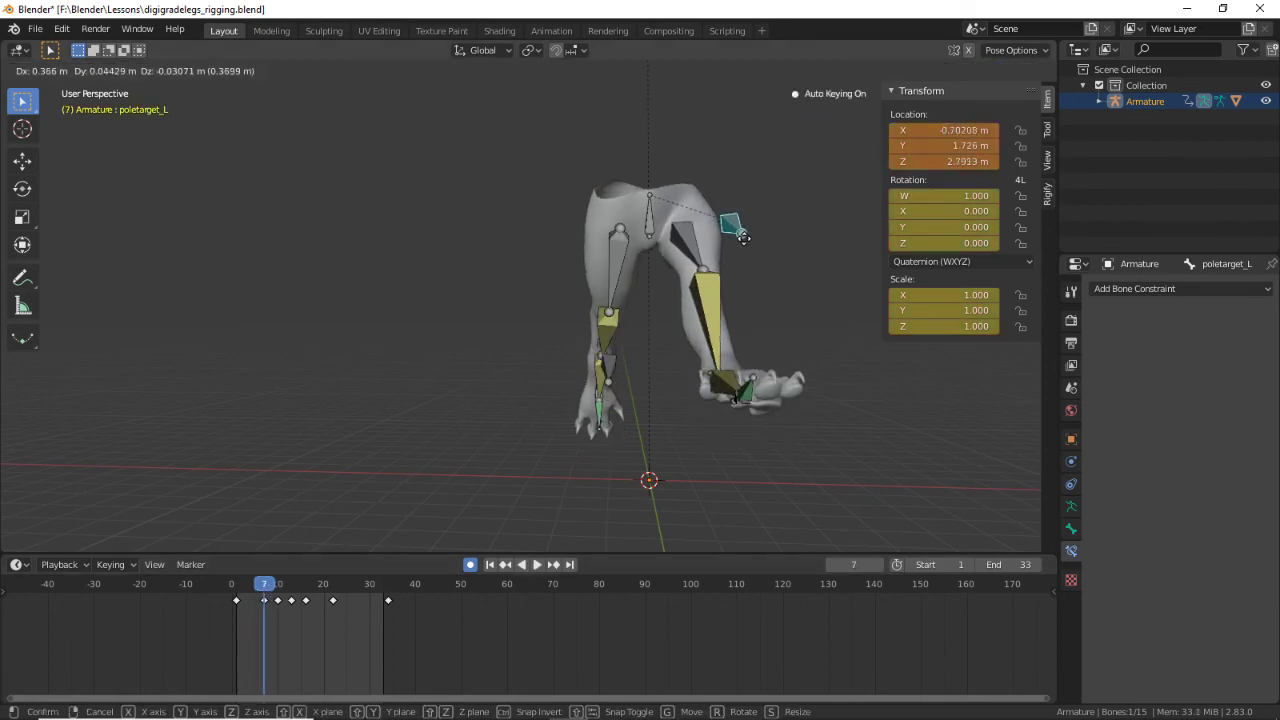
{"action": "left_click", "coordinate": [755, 236]}
{"action": "key", "text": "i"}
Step: Raise the left pole target and key it at frame 10
{"action": "left_click_drag", "start_coordinate": [267, 591], "coordinate": [283, 594]}
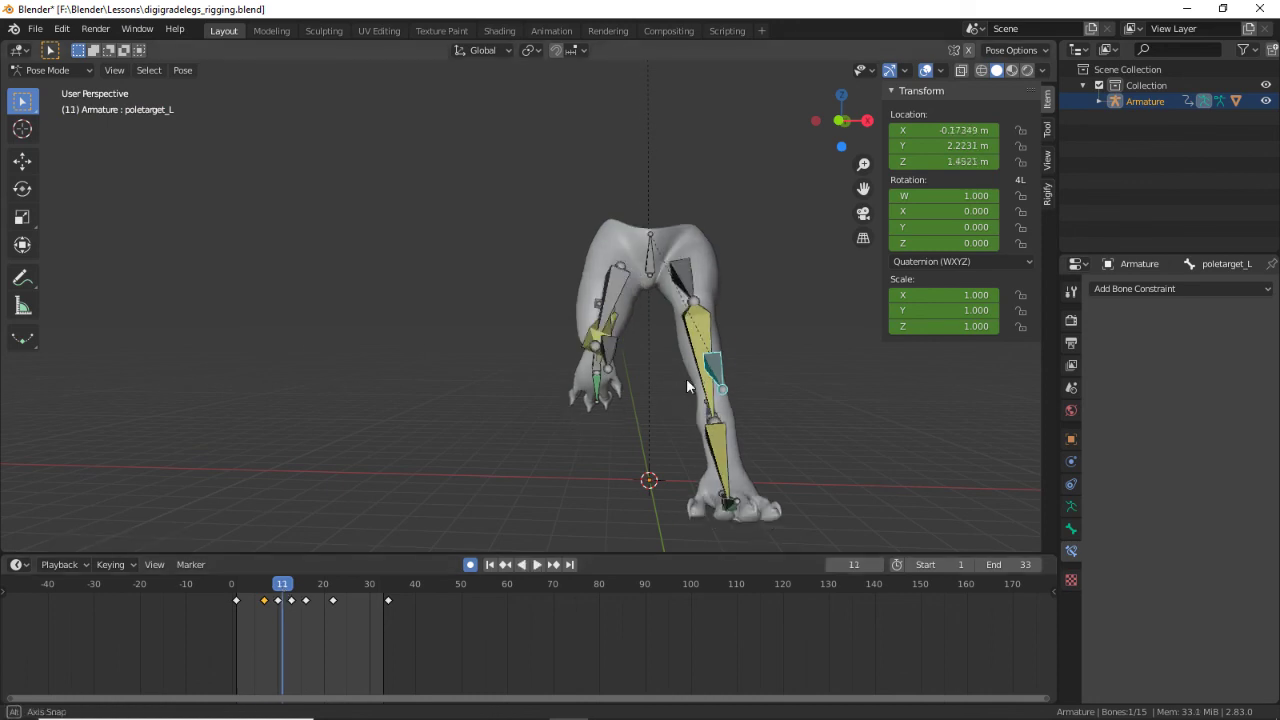
{"action": "middle_click_drag", "start_coordinate": [686, 378], "coordinate": [670, 392]}
{"action": "left_click", "coordinate": [278, 588]}
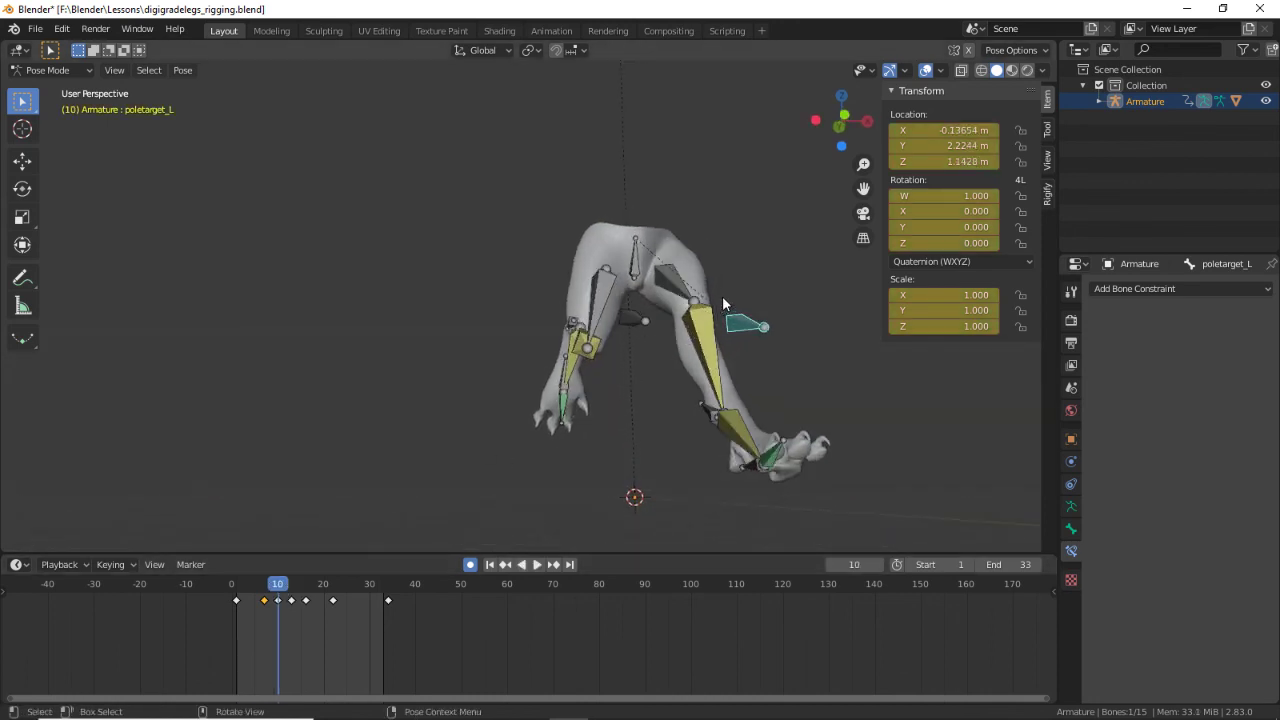
{"action": "key", "text": "g"}
{"action": "left_click", "coordinate": [729, 229]}
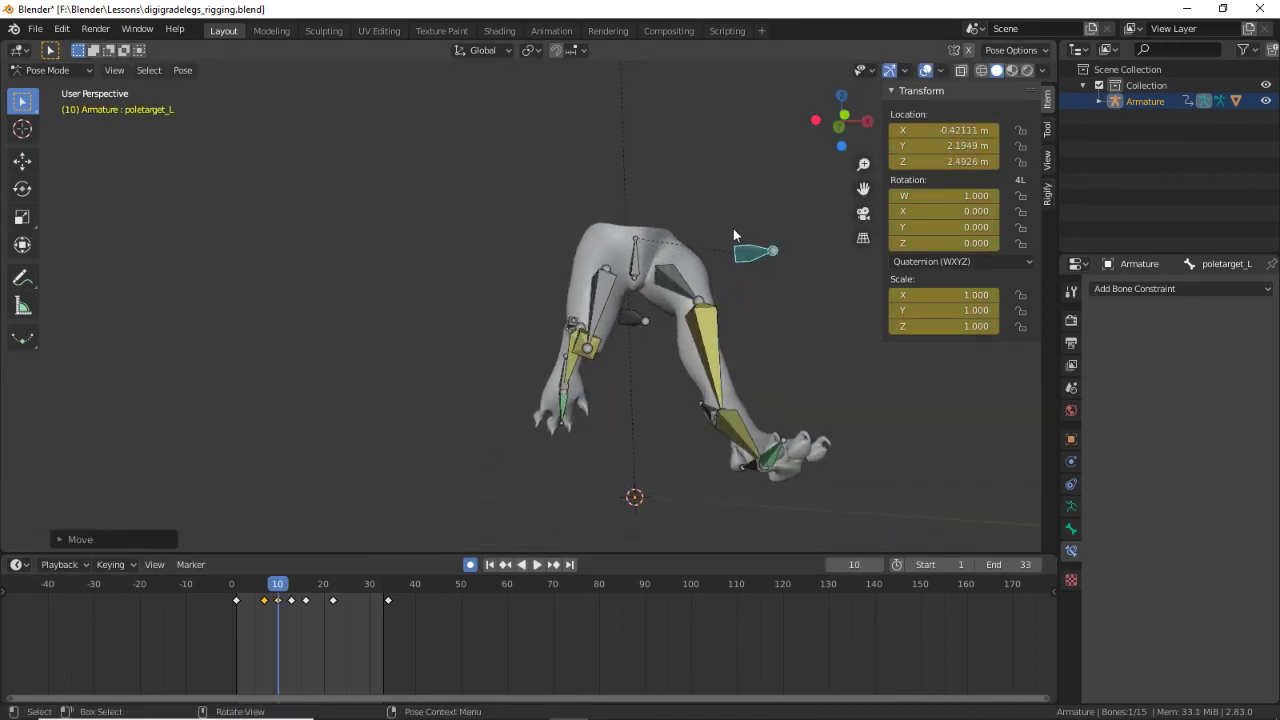
Step: Review playback, then reposition and key the left pole target at frame 13
{"action": "left_click", "coordinate": [288, 586]}
{"action": "key", "text": "space"}
{"action": "left_click_drag", "start_coordinate": [288, 586], "coordinate": [293, 586]}
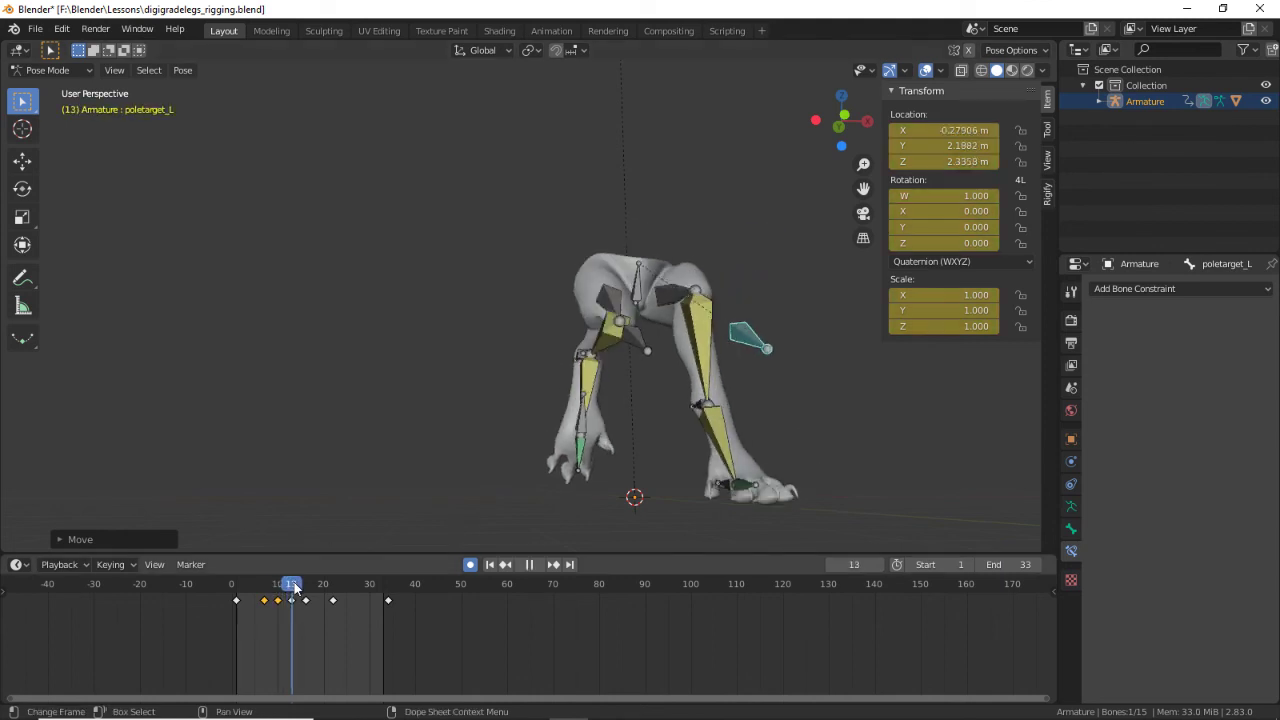
{"action": "key", "text": "space"}
{"action": "middle_click_drag", "start_coordinate": [830, 390], "coordinate": [789, 432]}
{"action": "key", "text": "g"}
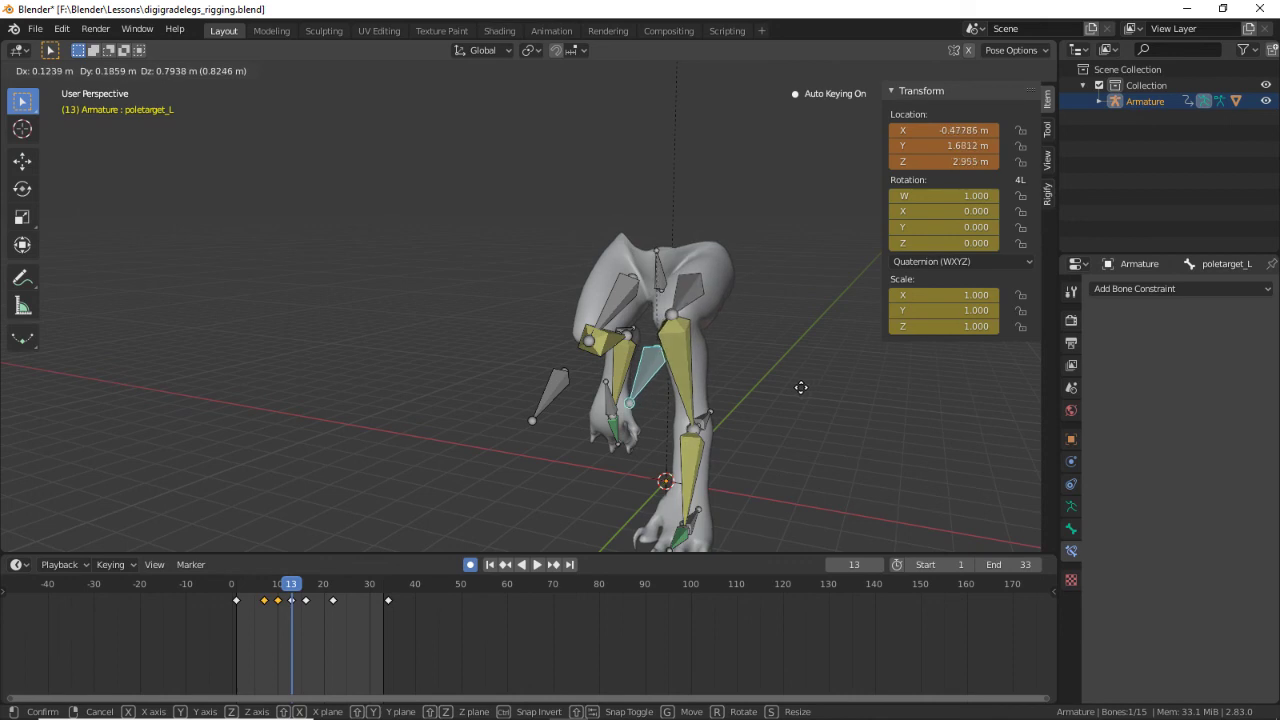
{"action": "left_click", "coordinate": [801, 387]}
Step: Go to frame 20, select the hips bone, and orbit to a frontal view
{"action": "left_click_drag", "start_coordinate": [298, 584], "coordinate": [322, 583]}
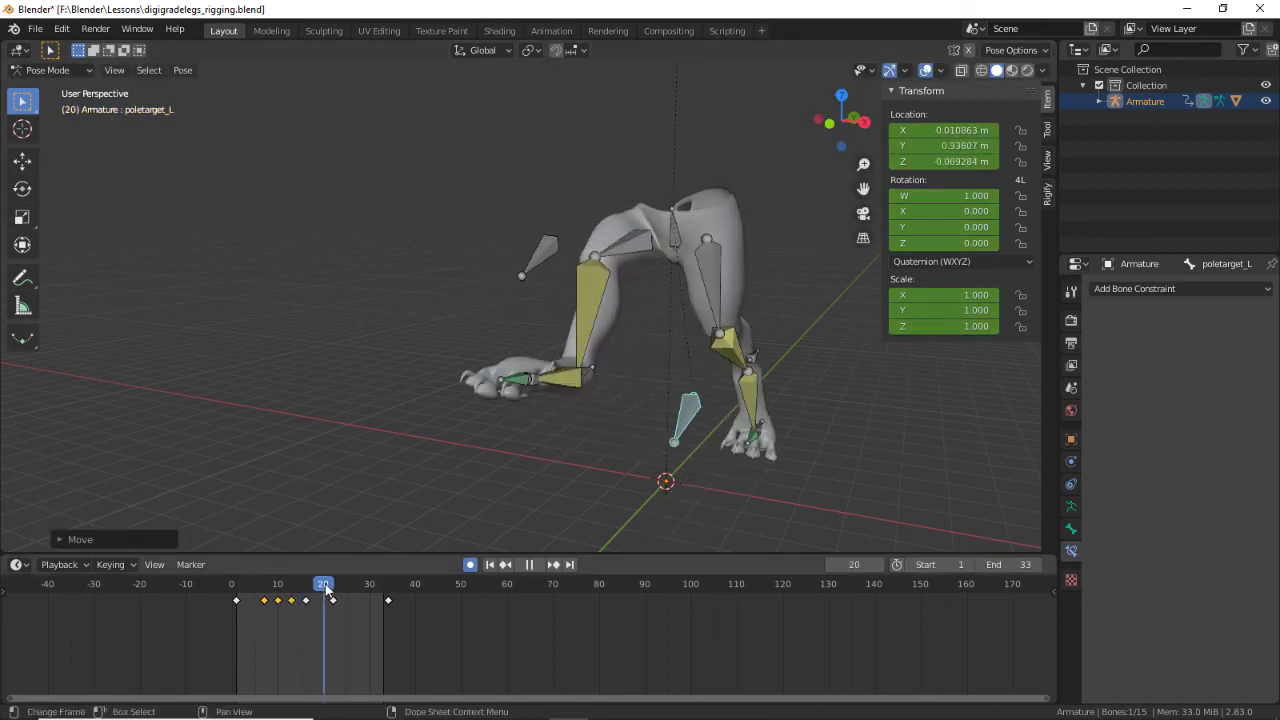
{"action": "left_click", "coordinate": [678, 250]}
{"action": "middle_click_drag", "start_coordinate": [678, 250], "coordinate": [754, 265]}
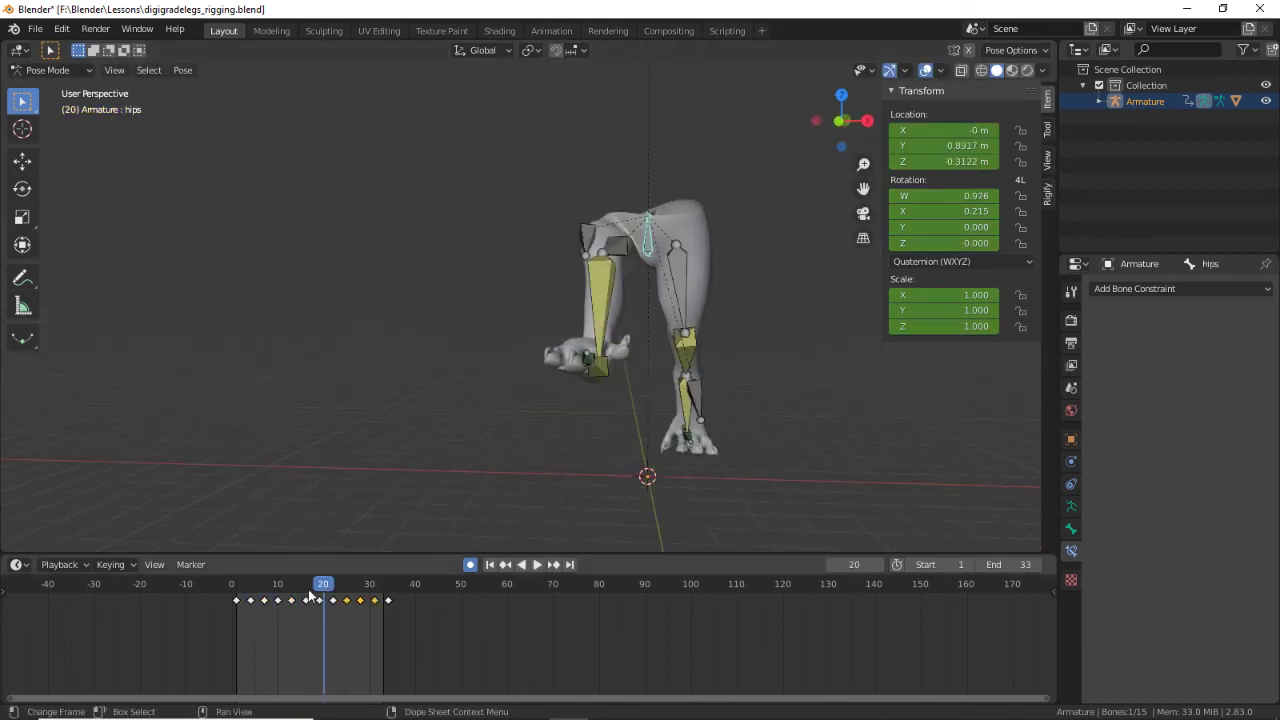
Step: In front orthographic view, try a hips rotation at frame 20, then undo it
{"action": "left_click_drag", "start_coordinate": [330, 585], "coordinate": [291, 584]}
{"action": "key", "text": "KP_5"}
{"action": "key", "text": "KP_6"}
{"action": "key", "text": "KP_6"}
{"action": "key", "text": "KP_6"}
{"action": "key", "text": "KP_6"}
{"action": "key", "text": "KP_6"}
{"action": "key", "text": "KP_6"}
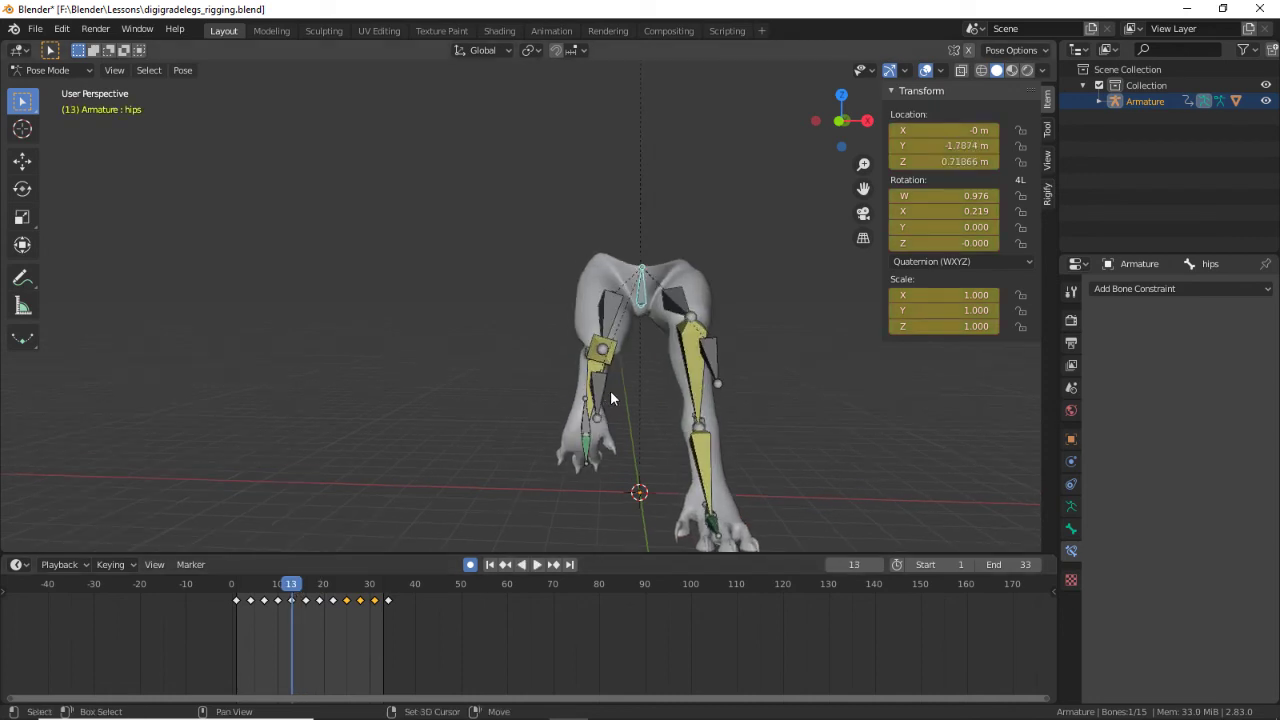
{"action": "key", "text": "KP_1"}
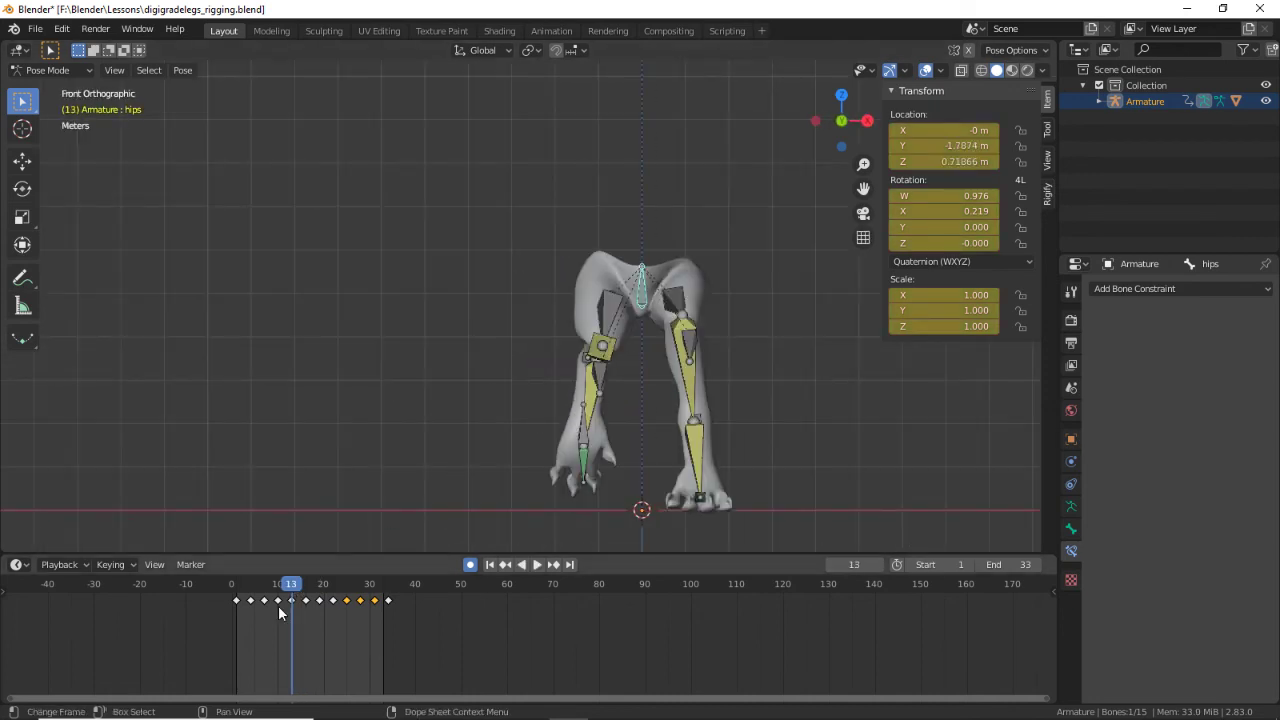
{"action": "key", "text": "space"}
{"action": "key", "text": "space"}
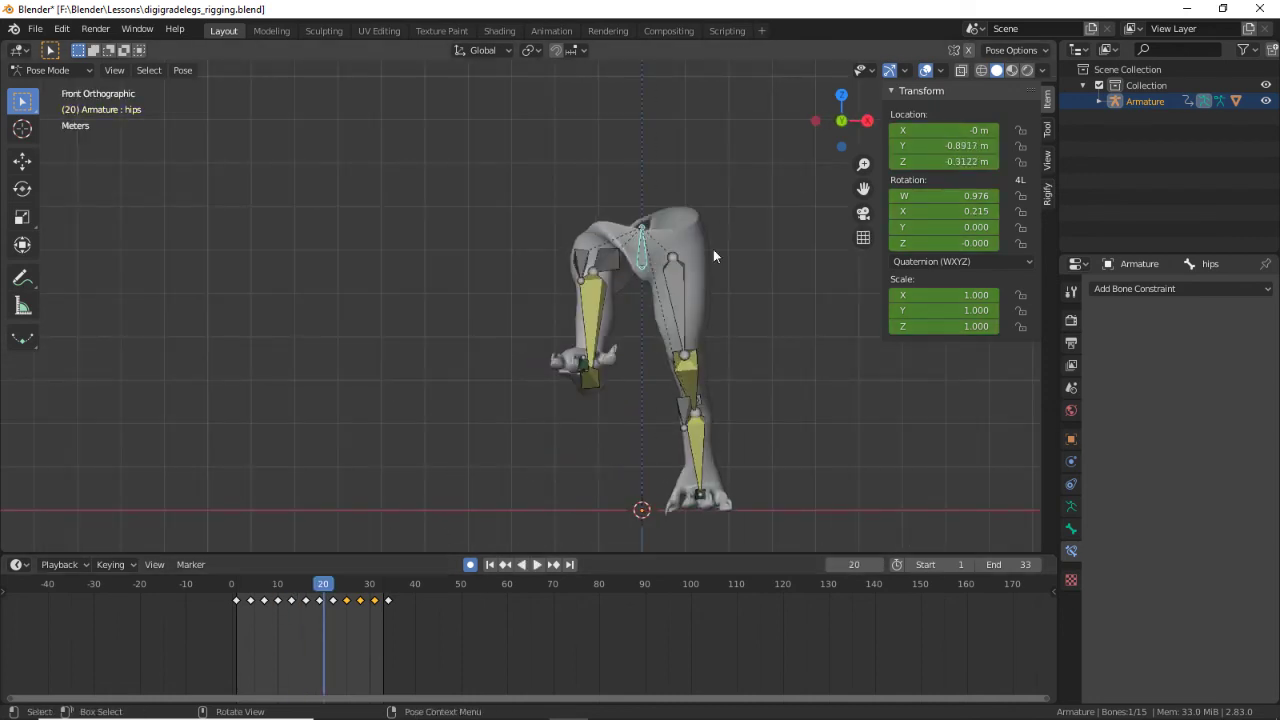
{"action": "key", "text": "r"}
{"action": "right_click", "coordinate": [778, 212]}
{"action": "key", "text": "r"}
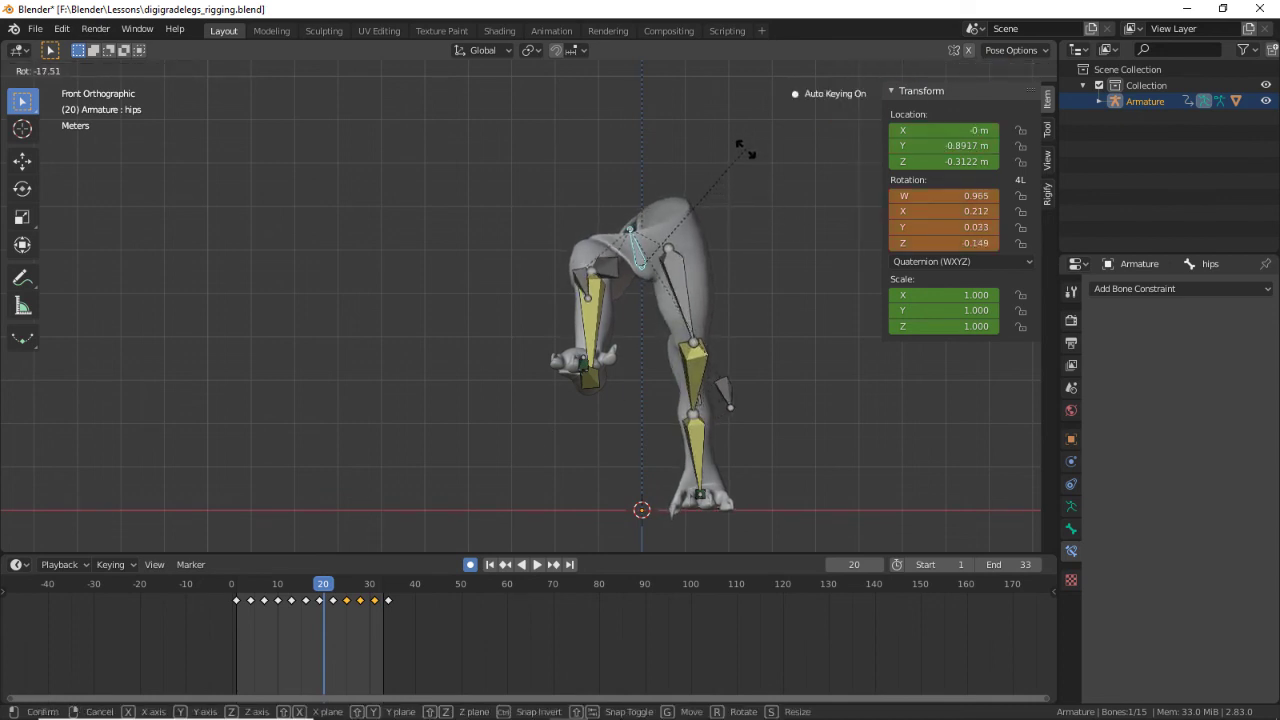
{"action": "left_click", "coordinate": [742, 145]}
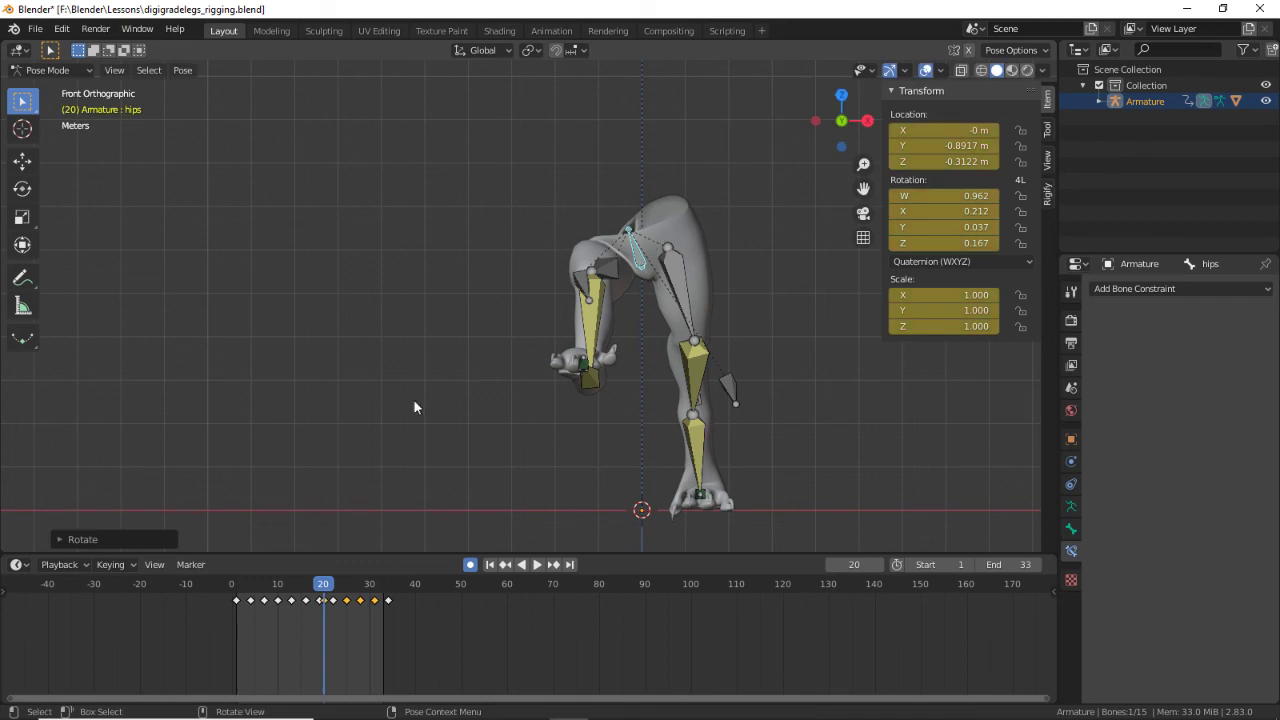
{"action": "key", "text": "ctrl+z"}
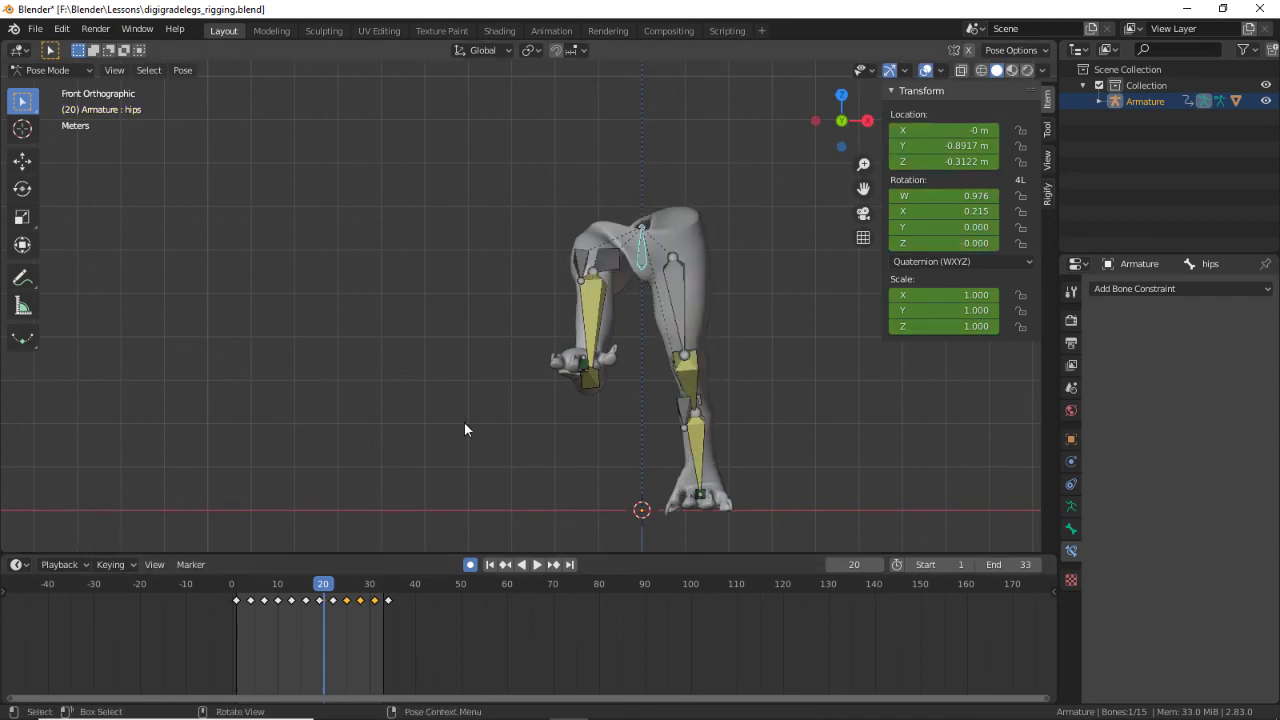
Step: At frame 22, trial hips rotations, including a global Y constraint, cancelling each
{"action": "key", "text": "Left"}
{"action": "key", "text": "Right"}
{"action": "key", "text": "Right"}
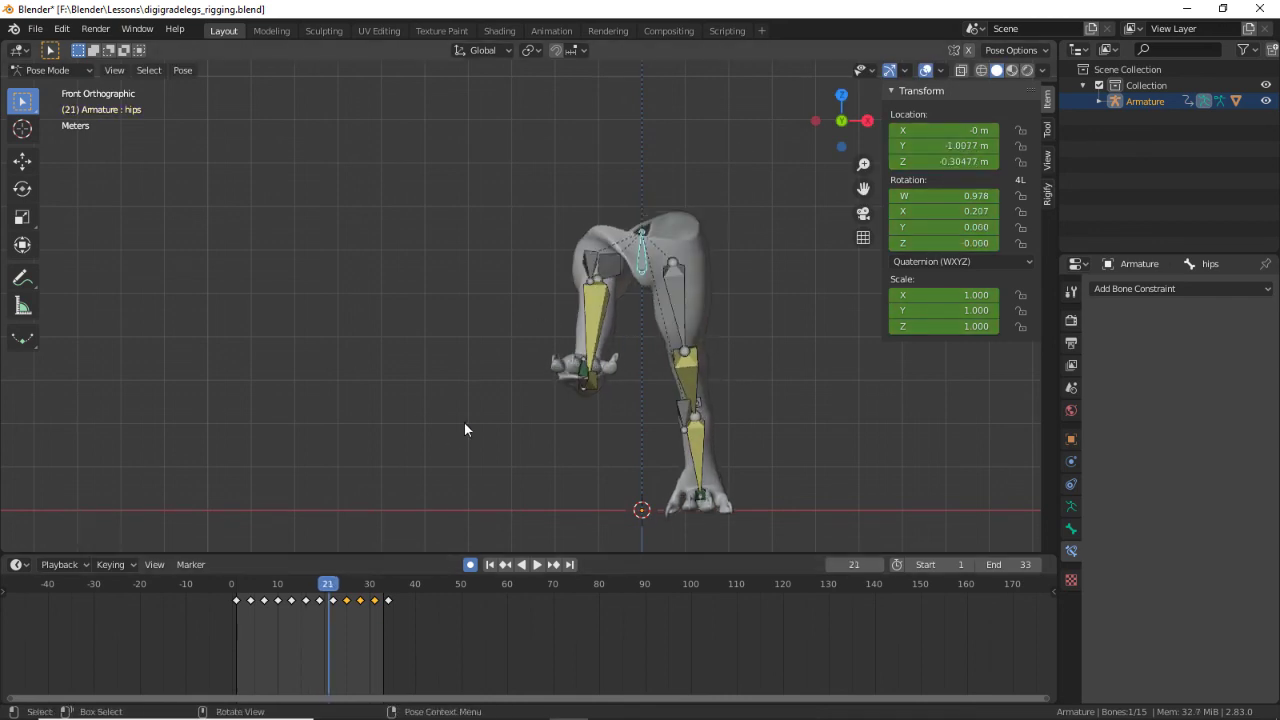
{"action": "key", "text": "Right"}
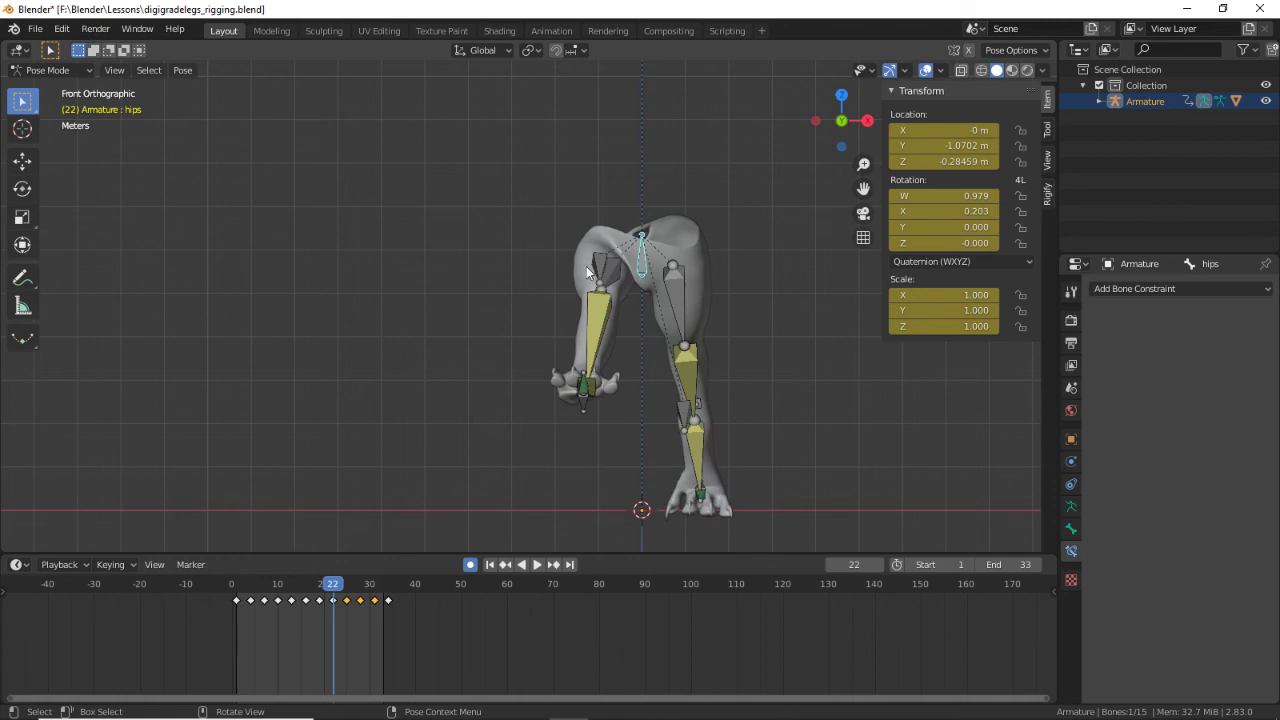
{"action": "key", "text": "r"}
{"action": "right_click", "coordinate": [683, 228]}
{"action": "middle_click_drag", "start_coordinate": [685, 228], "coordinate": [614, 266]}
{"action": "key", "text": "r"}
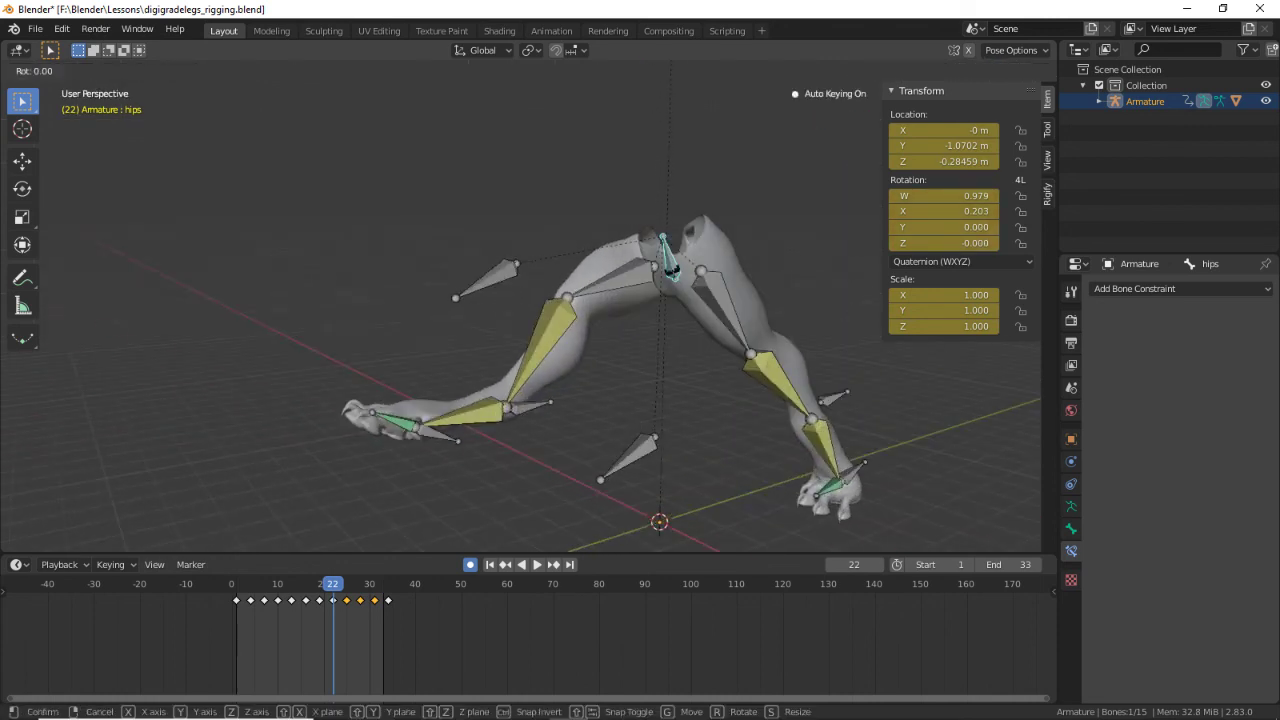
{"action": "key", "text": "y"}
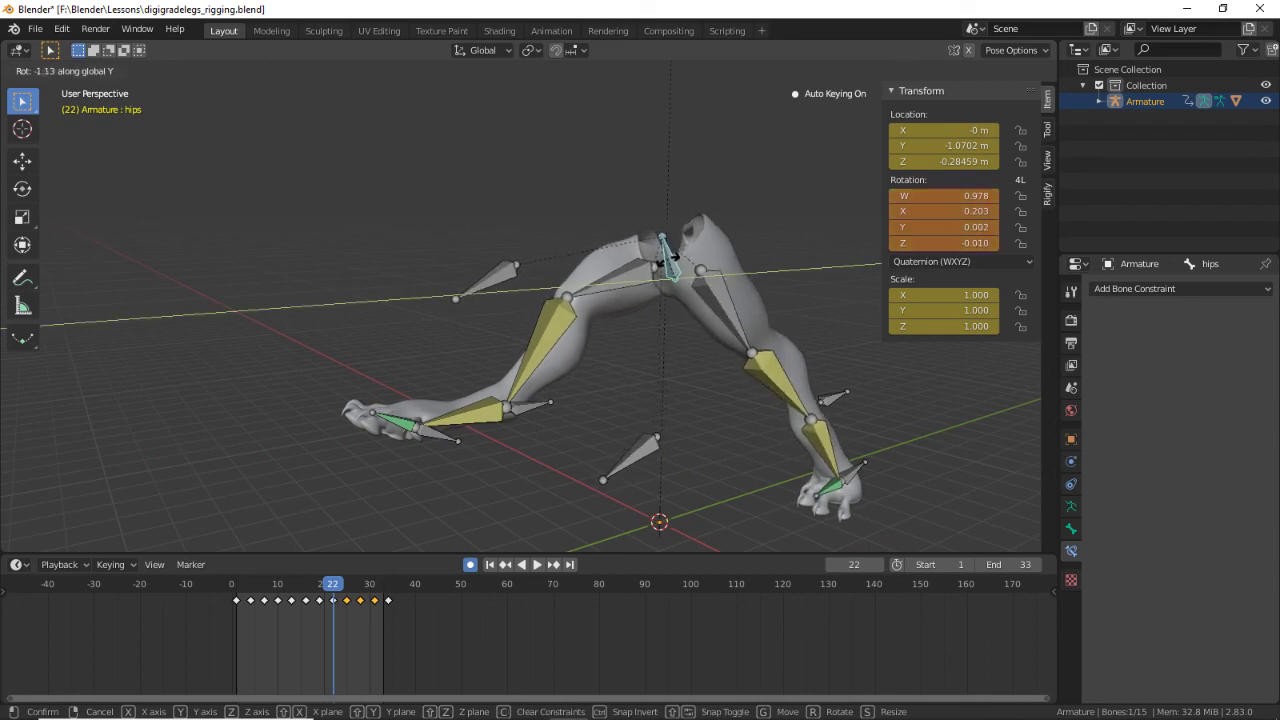
{"action": "right_click", "coordinate": [681, 298]}
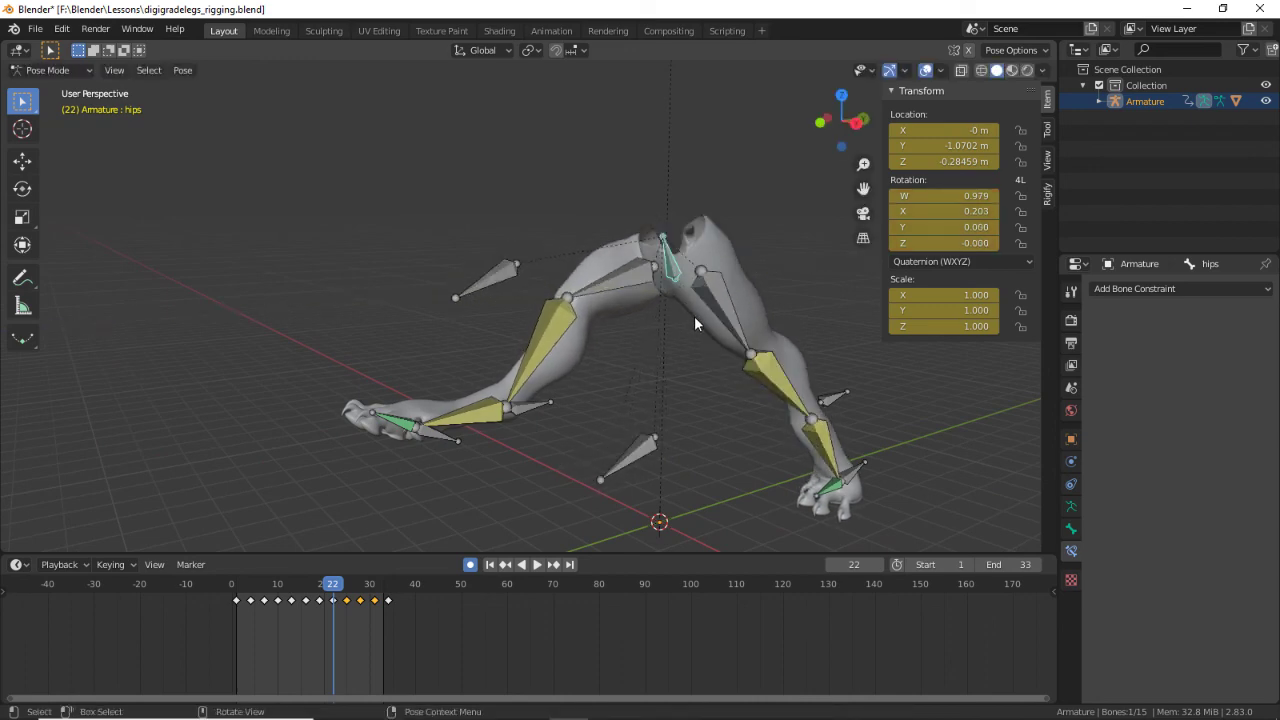
{"action": "key", "text": "KP_1"}
{"action": "key", "text": "KP_3"}
{"action": "key", "text": "KP_1"}
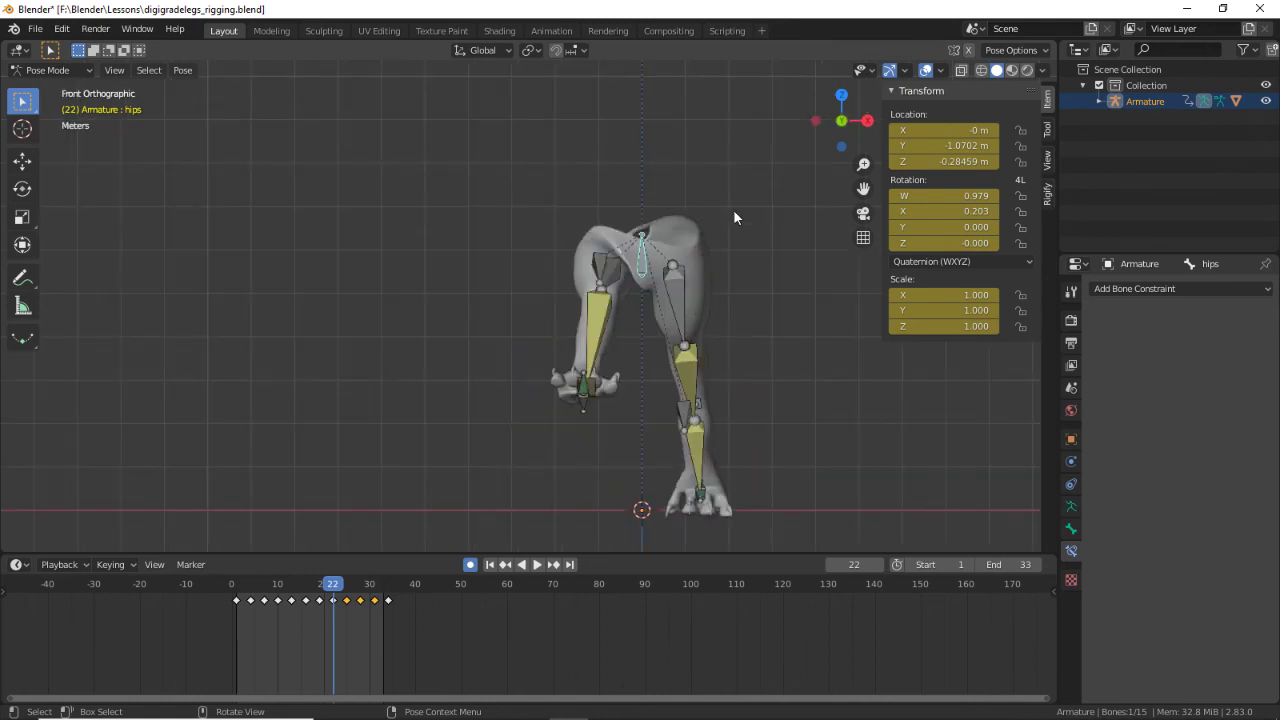
Step: Tilt and shift the hips bone, keying the pose at frame 22
{"action": "key", "text": "r"}
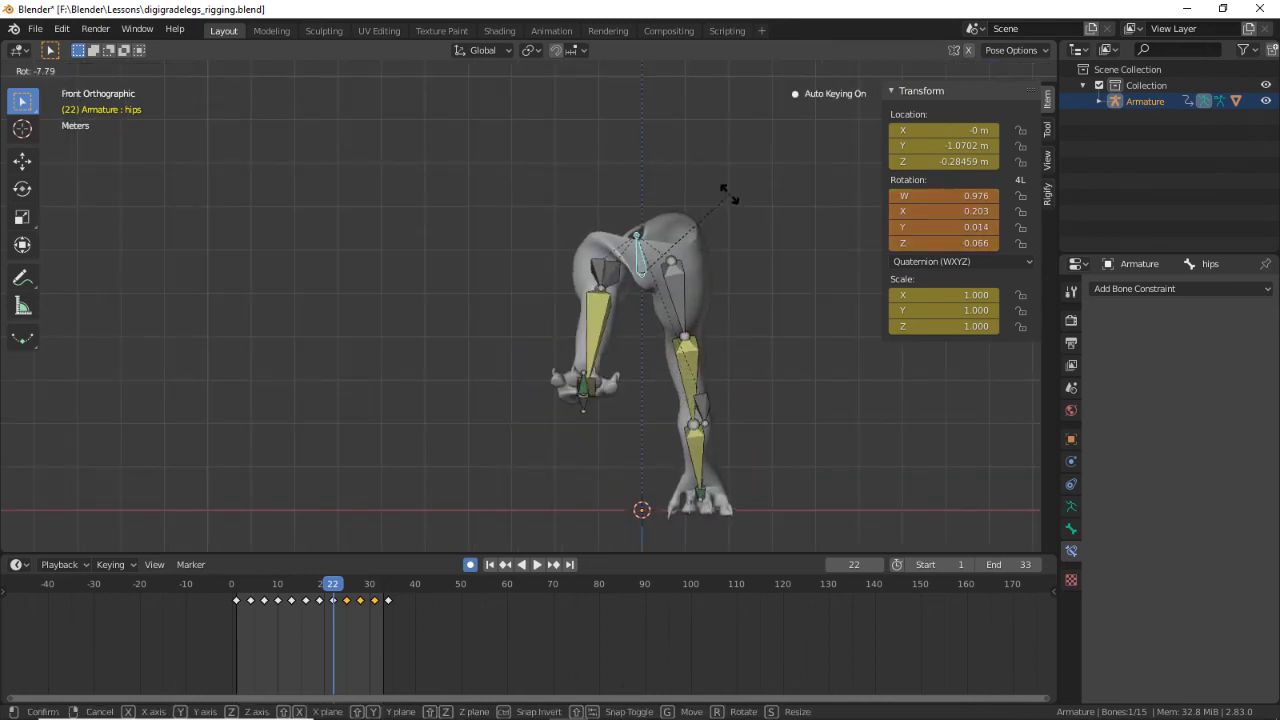
{"action": "left_click", "coordinate": [730, 194]}
{"action": "key", "text": "g"}
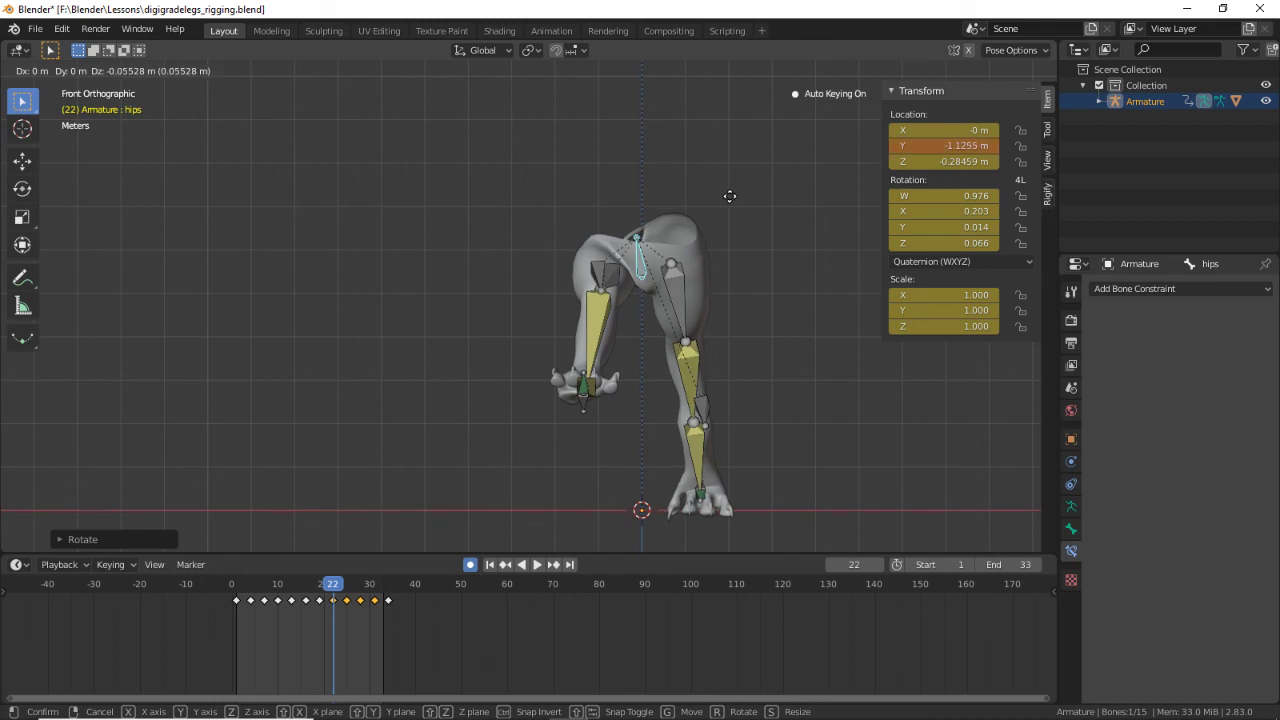
{"action": "left_click", "coordinate": [730, 197]}
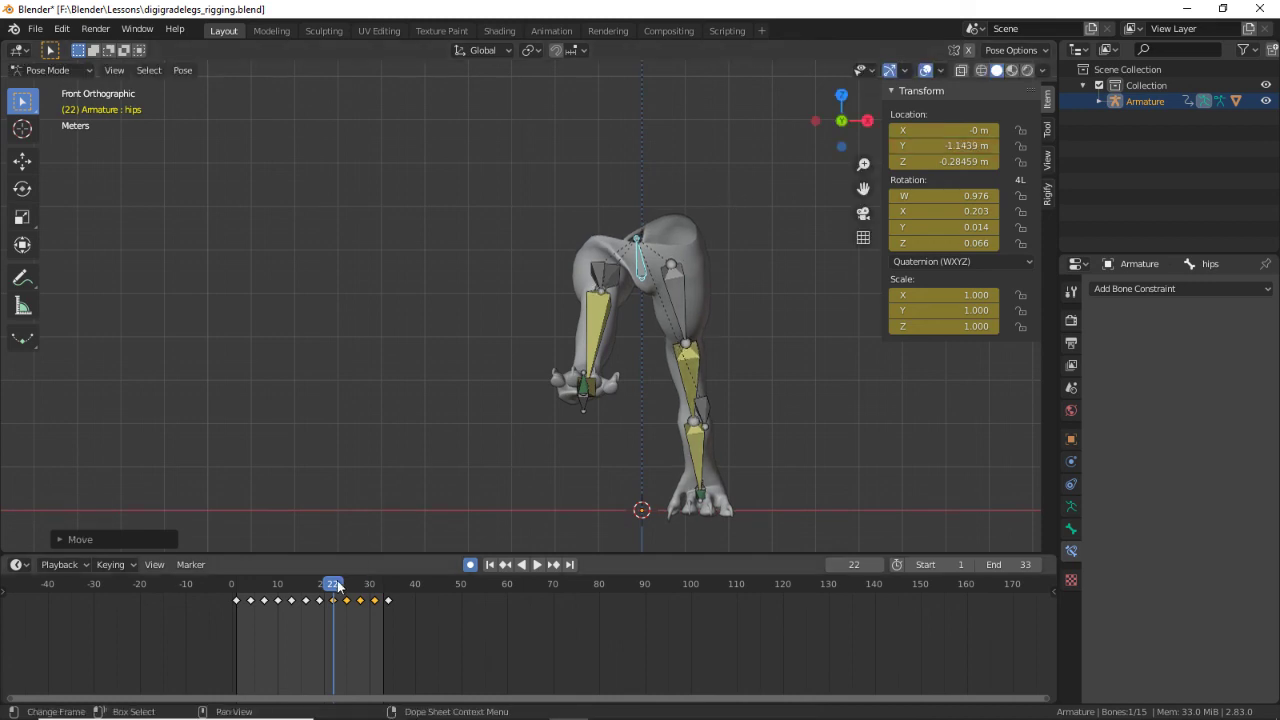
Step: Rotate and key the hips bone at frame 25
{"action": "left_click_drag", "start_coordinate": [338, 587], "coordinate": [347, 587]}
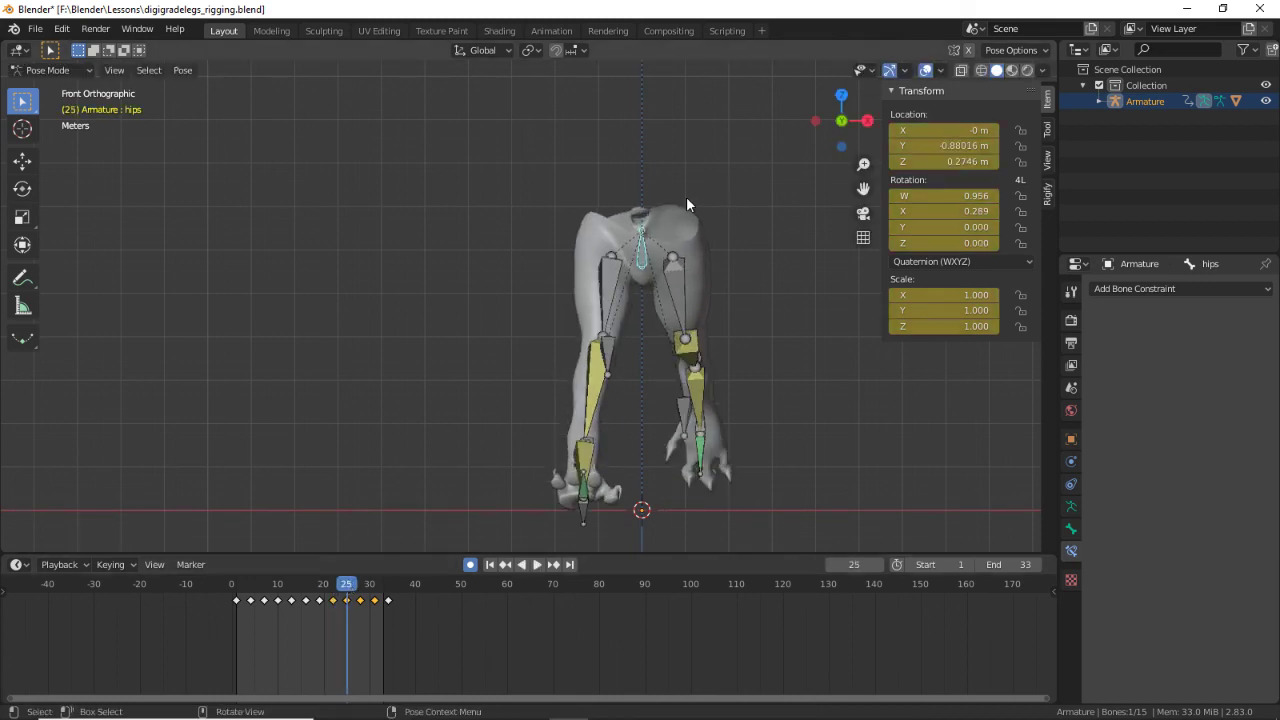
{"action": "middle_click_drag", "start_coordinate": [691, 229], "coordinate": [682, 205]}
{"action": "key", "text": "r"}
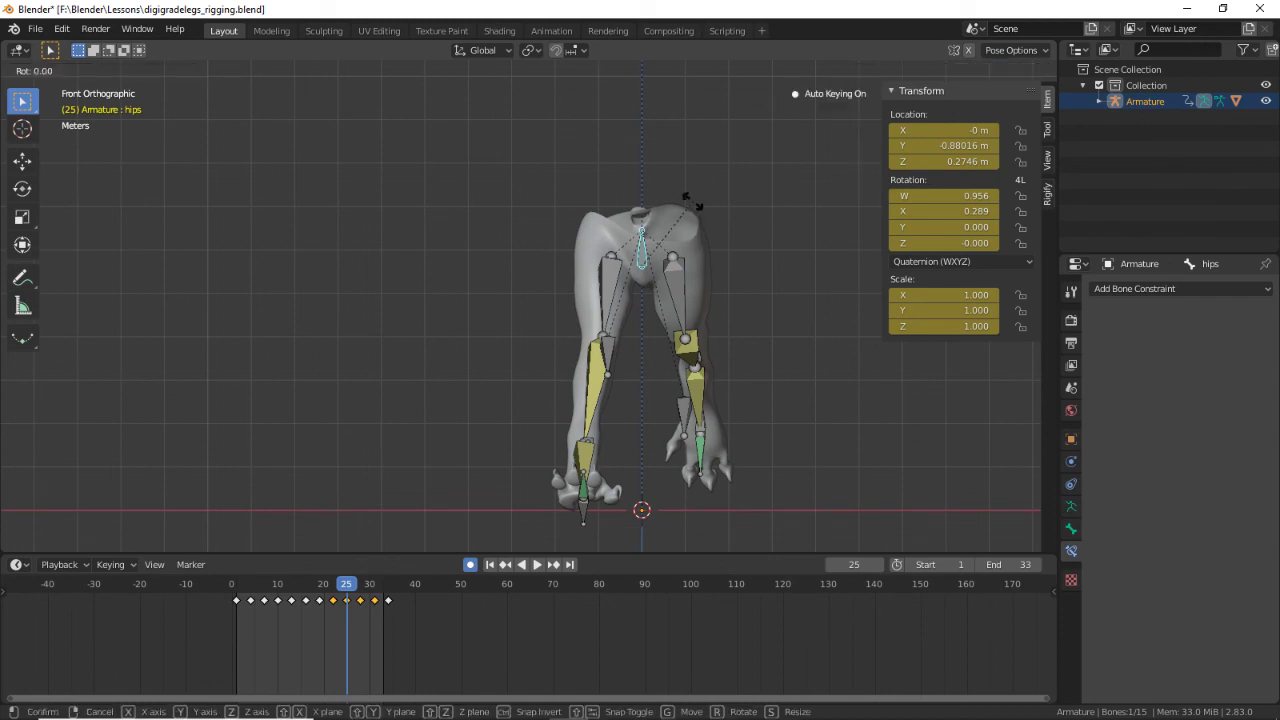
{"action": "left_click", "coordinate": [690, 200]}
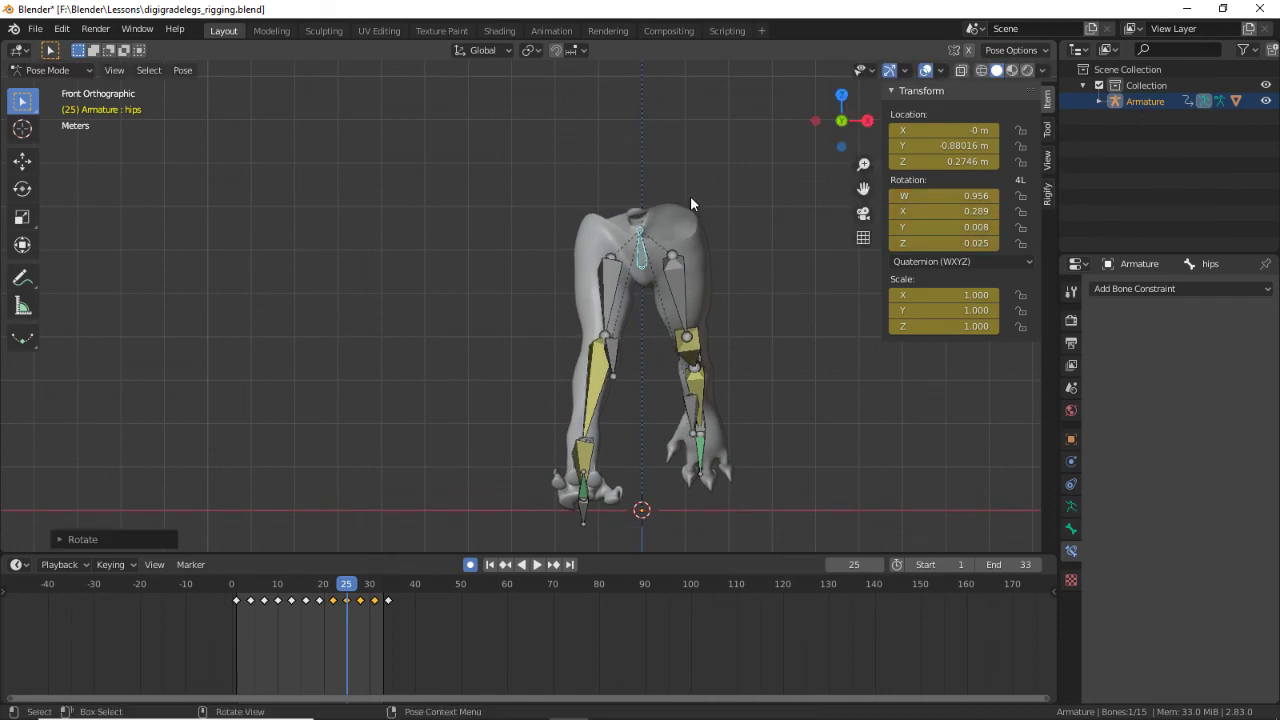
Step: Freely rotate and key the hips bone at frame 28
{"action": "key", "text": "Right"}
{"action": "key", "text": "Right"}
{"action": "key", "text": "Right"}
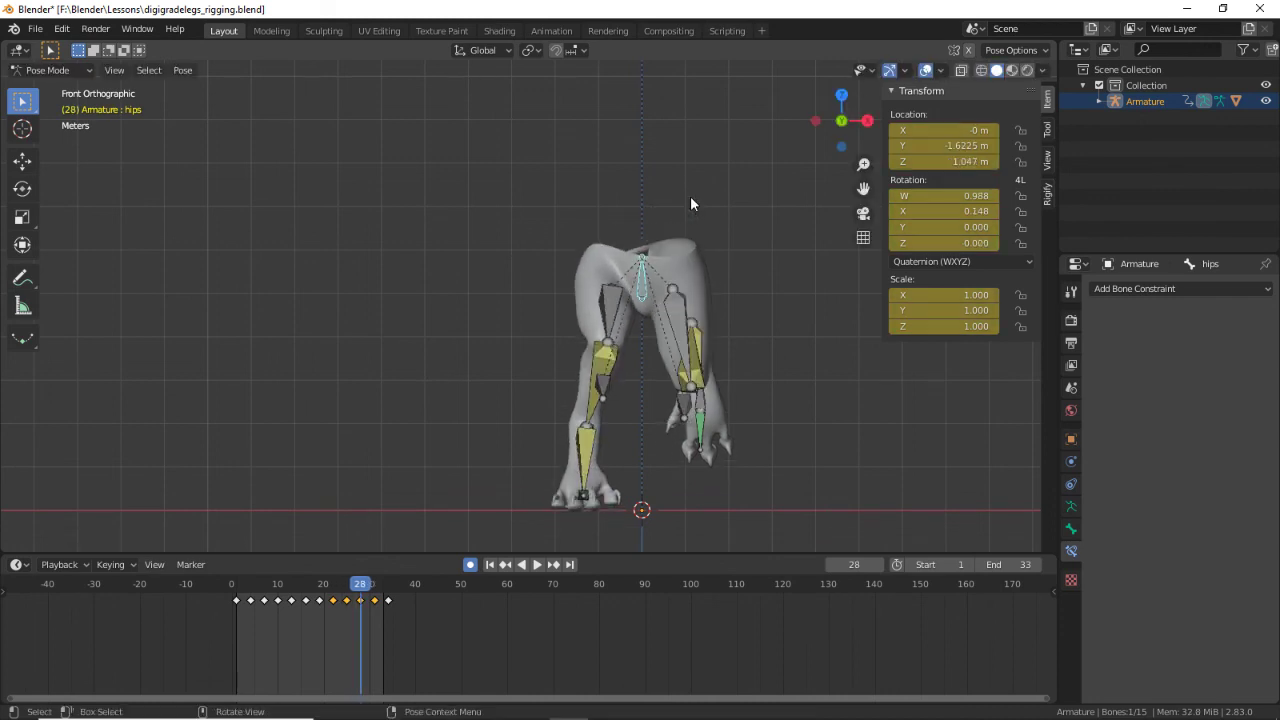
{"action": "middle_click_drag", "start_coordinate": [690, 199], "coordinate": [633, 196]}
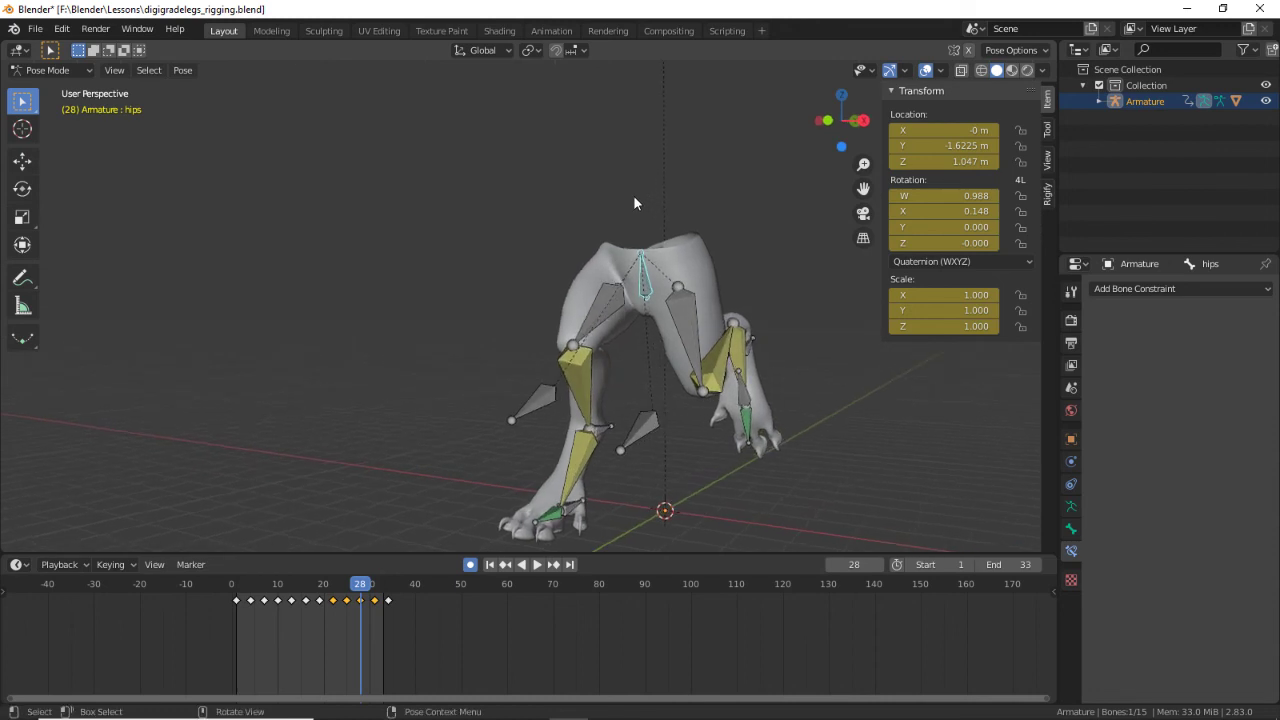
{"action": "key", "text": "Right"}
{"action": "key", "text": "Right"}
{"action": "key", "text": "Left"}
{"action": "key", "text": "Left"}
{"action": "key", "text": "r"}
{"action": "key", "text": "r"}
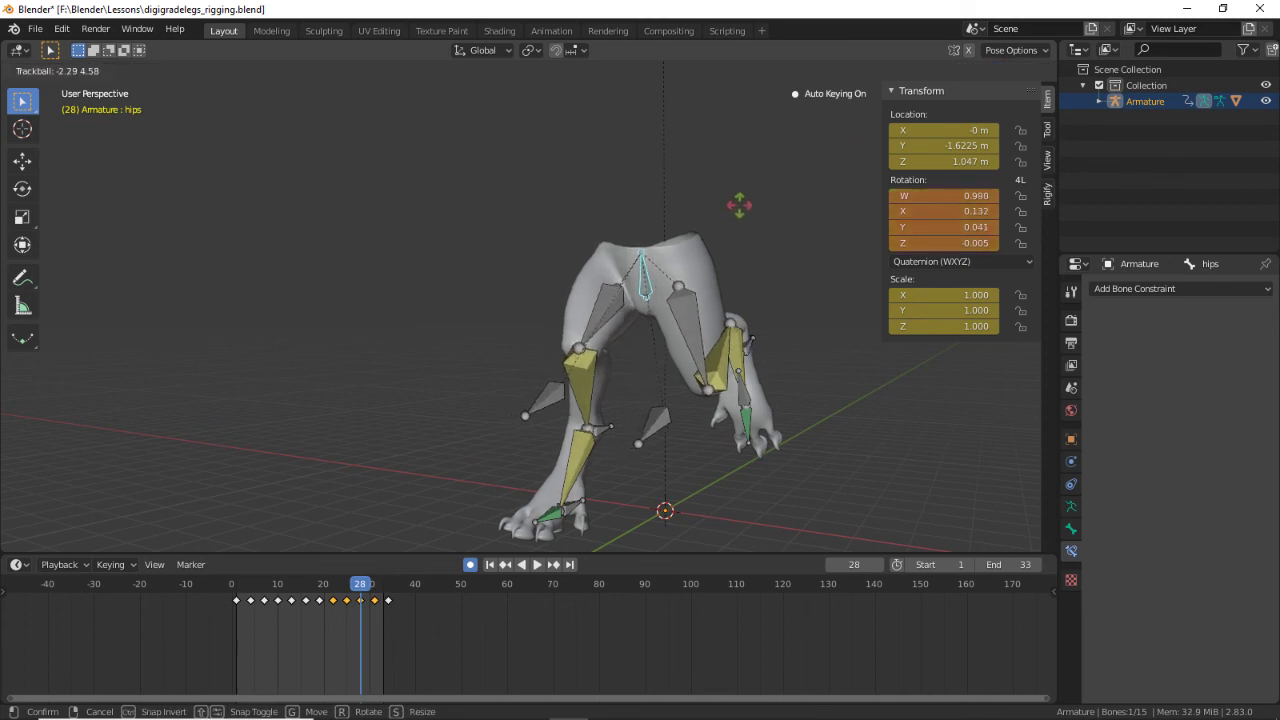
{"action": "left_click", "coordinate": [739, 204]}
Step: At frame 31, key a slight sideways hip twist from the front view
{"action": "left_click_drag", "start_coordinate": [362, 592], "coordinate": [373, 592]}
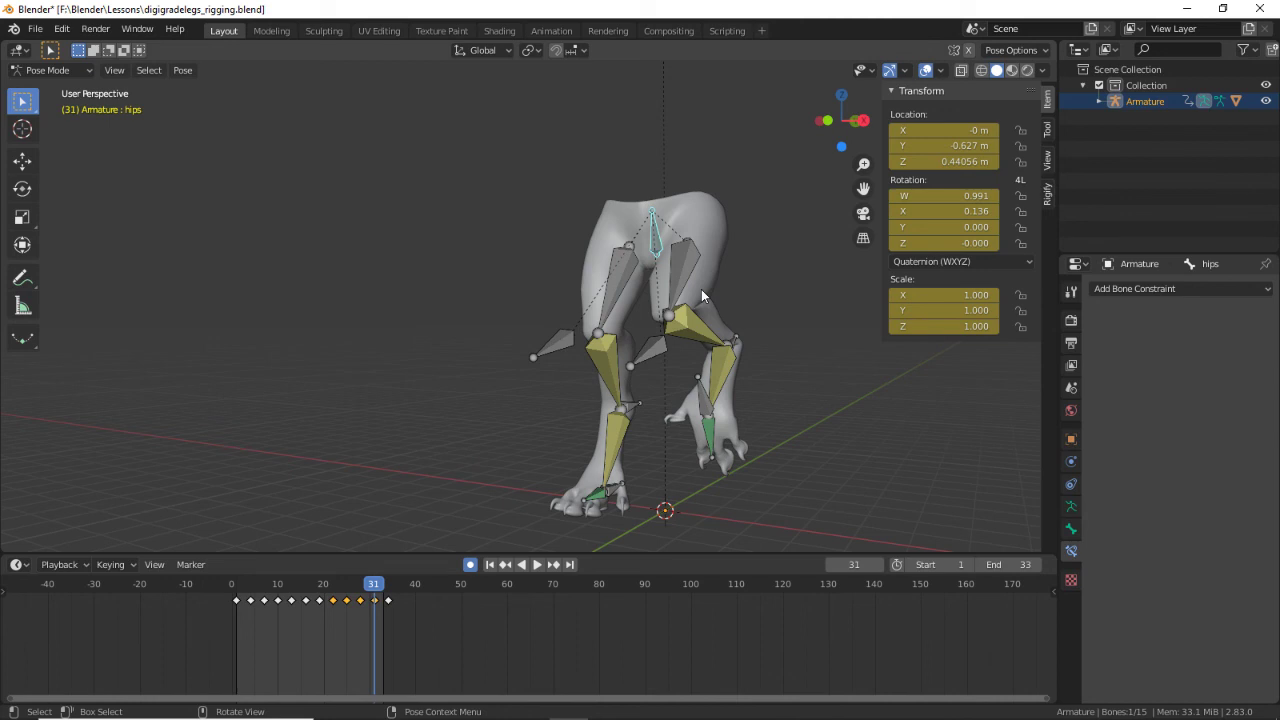
{"action": "key", "text": "alt+r"}
{"action": "key", "text": "ctrl+z"}
{"action": "key", "text": "KP_1"}
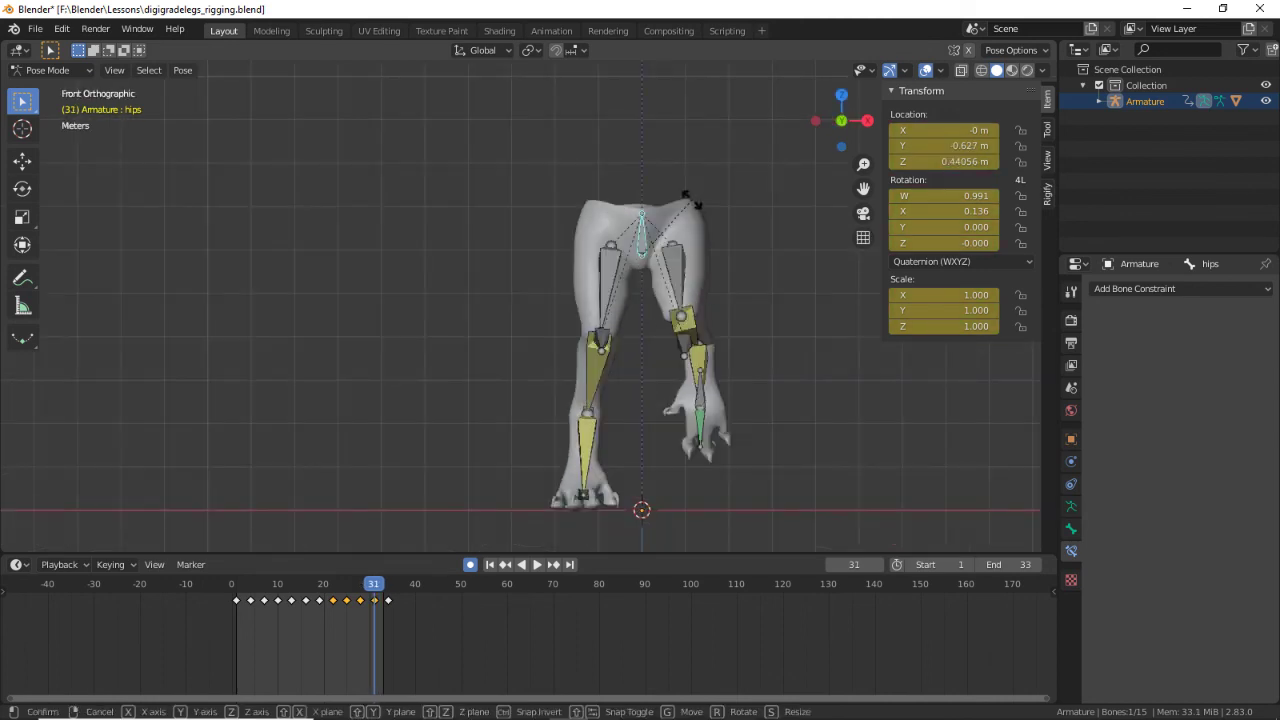
{"action": "key", "text": "r"}
{"action": "left_click", "coordinate": [686, 234]}
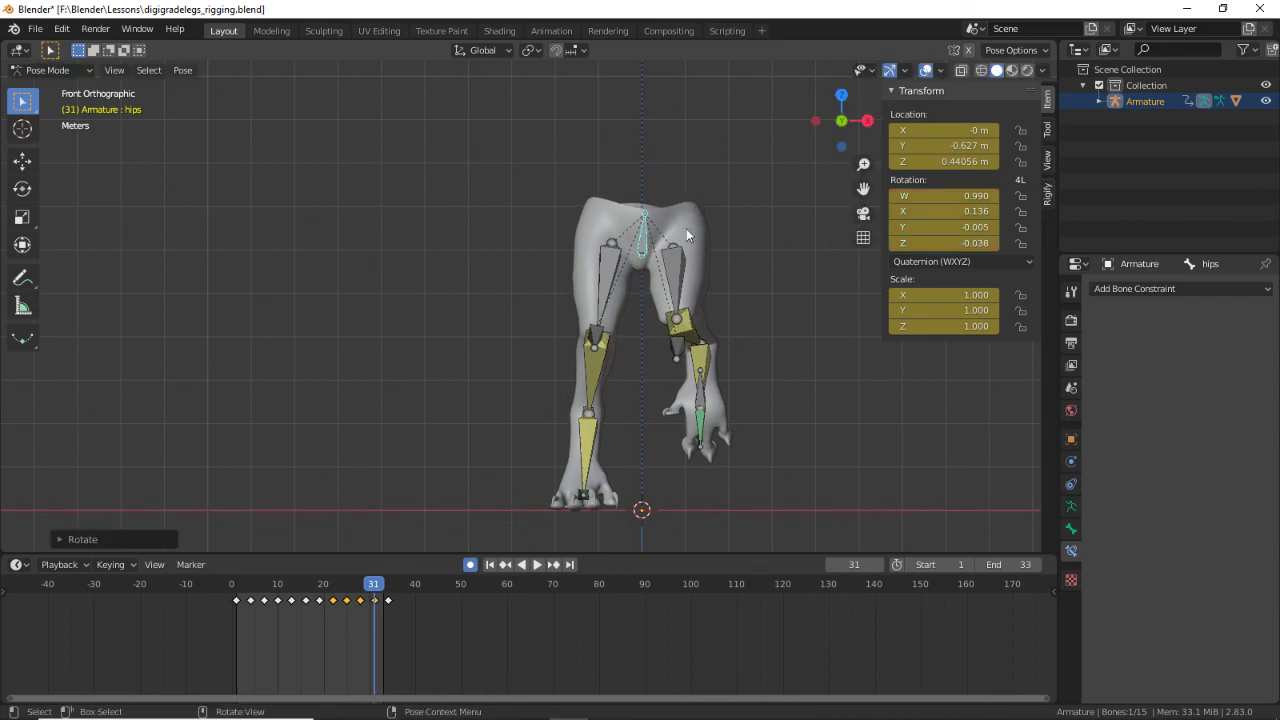
Step: Move and key poletarget_L at frame 31
{"action": "left_click", "coordinate": [671, 359]}
{"action": "key", "text": "g"}
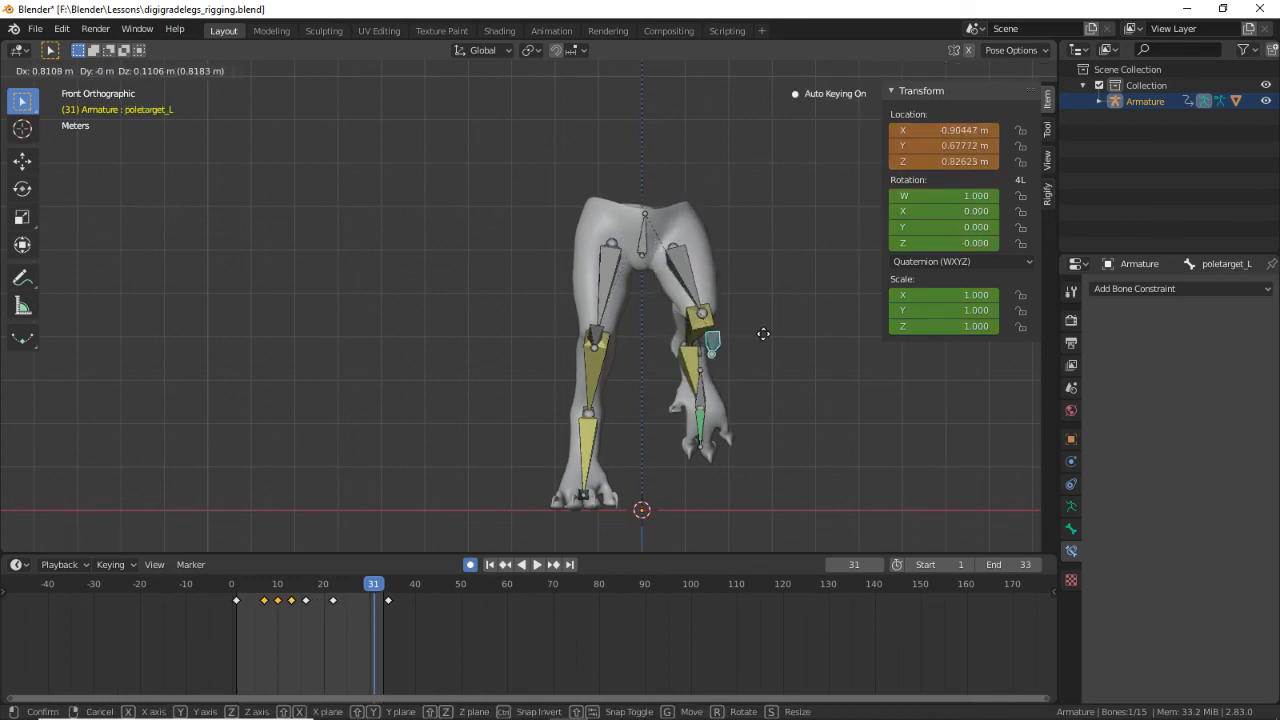
{"action": "left_click", "coordinate": [767, 334]}
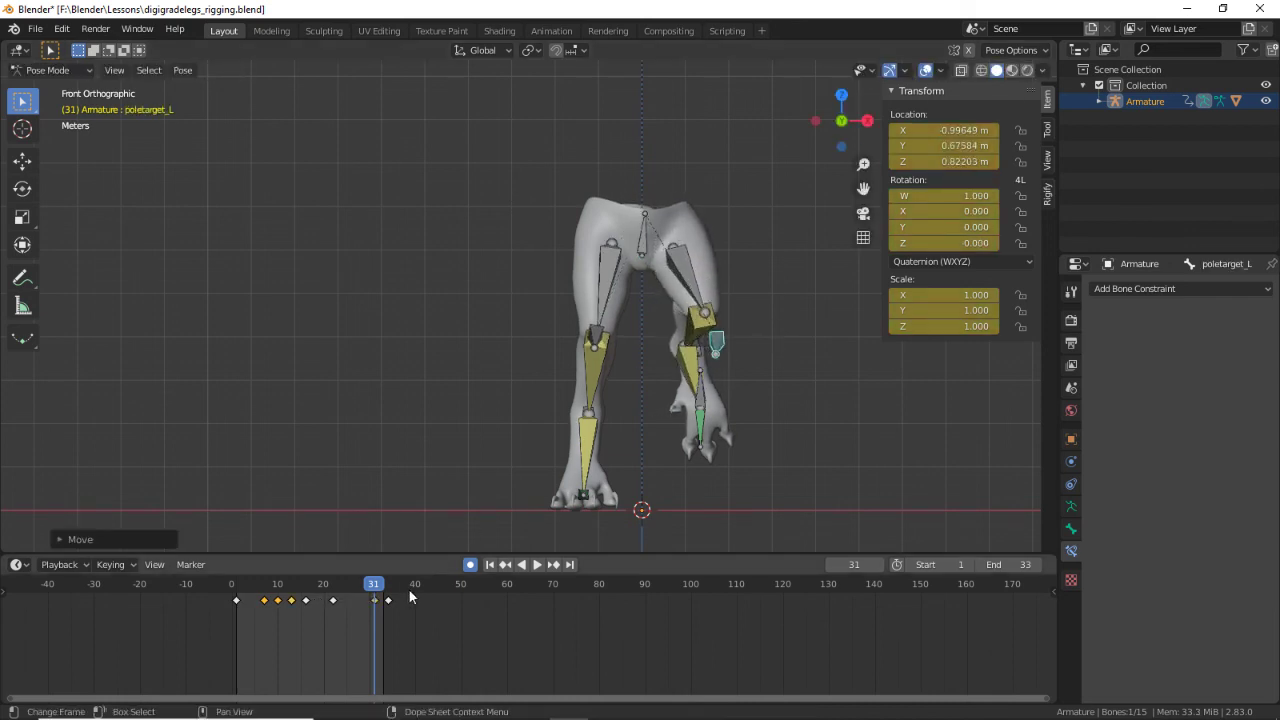
Step: Preview the cycle, then rotate and key the hips bone at frame 4
{"action": "key", "text": "space"}
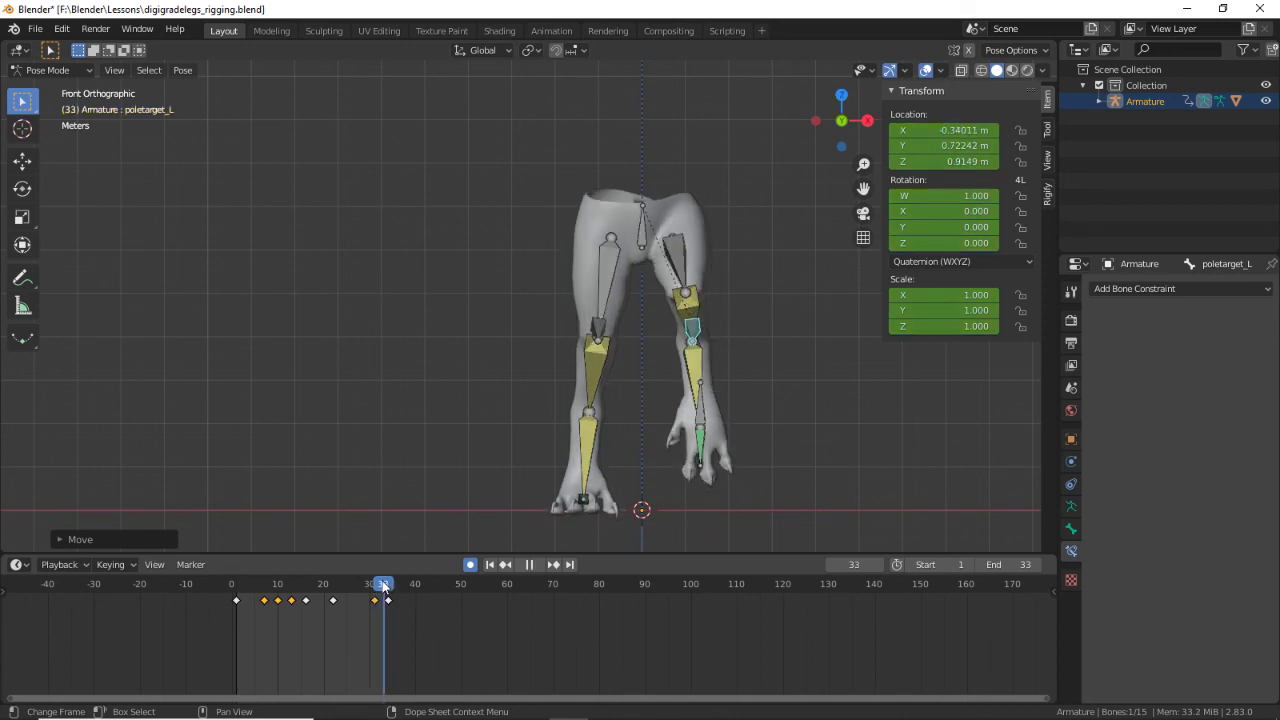
{"action": "mouse_move", "coordinate": [237, 586]}
{"action": "left_mouse_down"}
{"action": "mouse_move", "coordinate": [260, 592]}
{"action": "mouse_move", "coordinate": [240, 590]}
{"action": "left_mouse_up"}
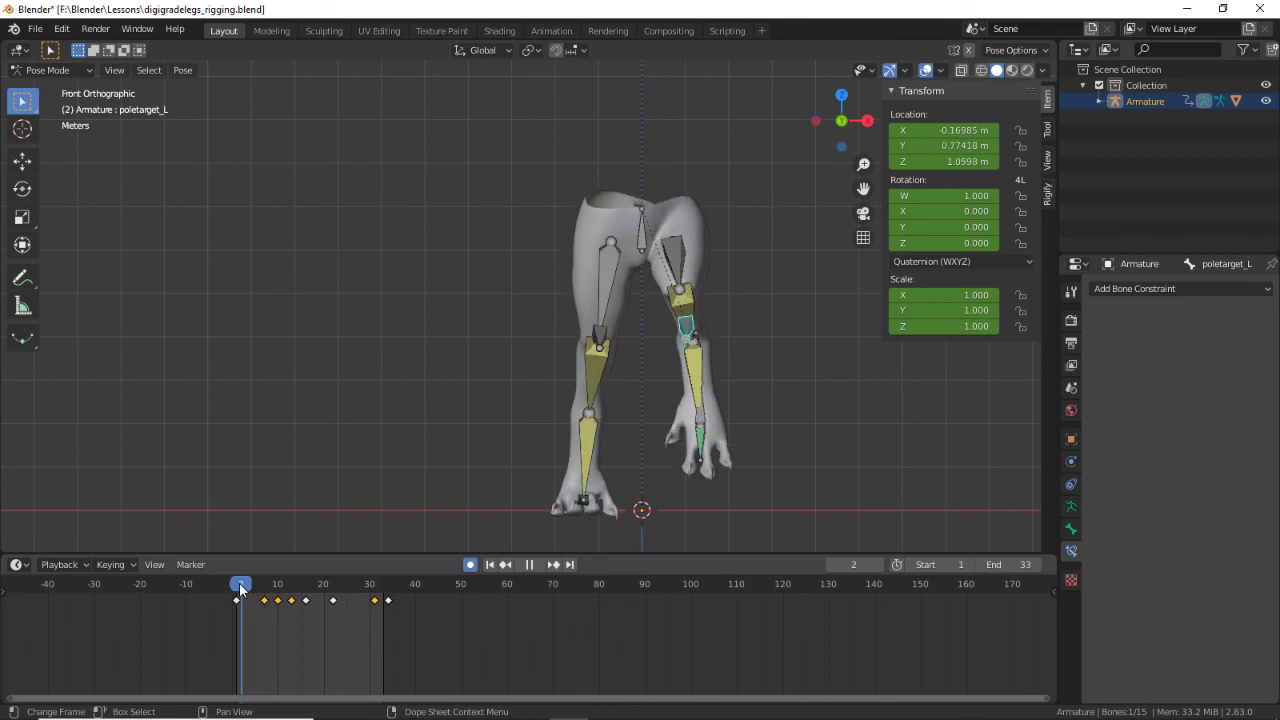
{"action": "key", "text": "space"}
{"action": "left_click", "coordinate": [646, 256]}
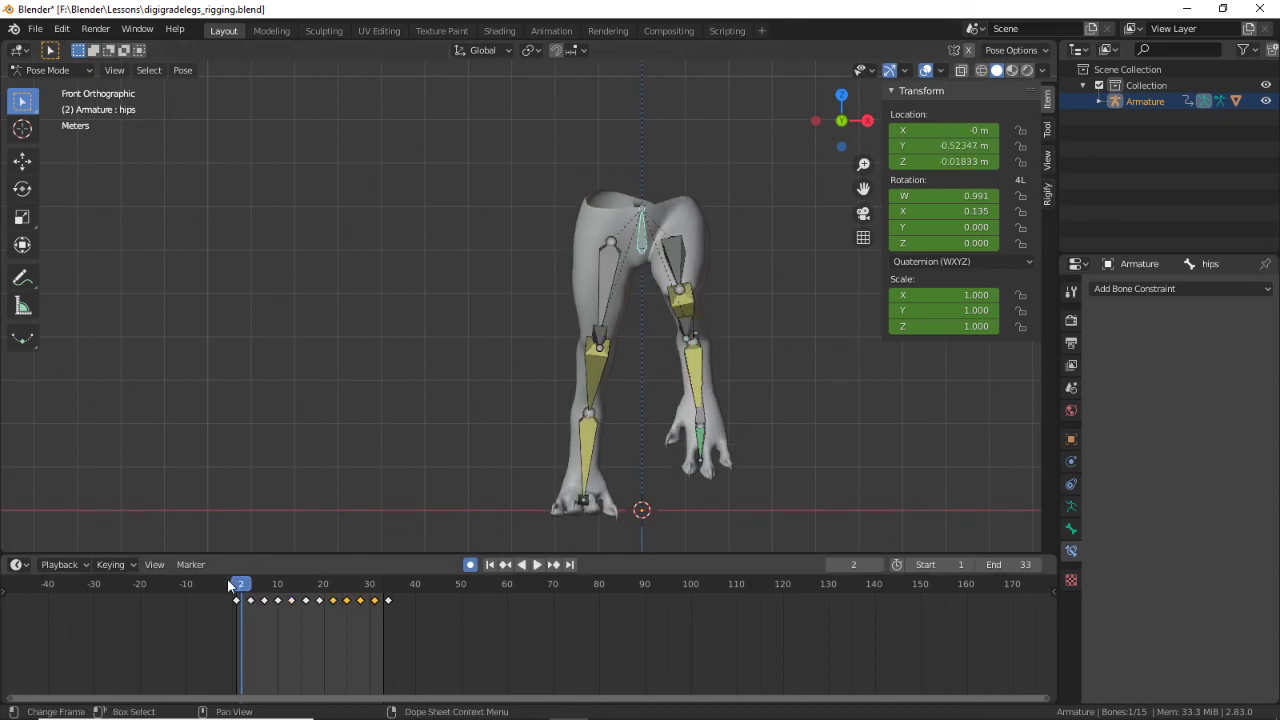
{"action": "key", "text": "Right"}
{"action": "key", "text": "Right"}
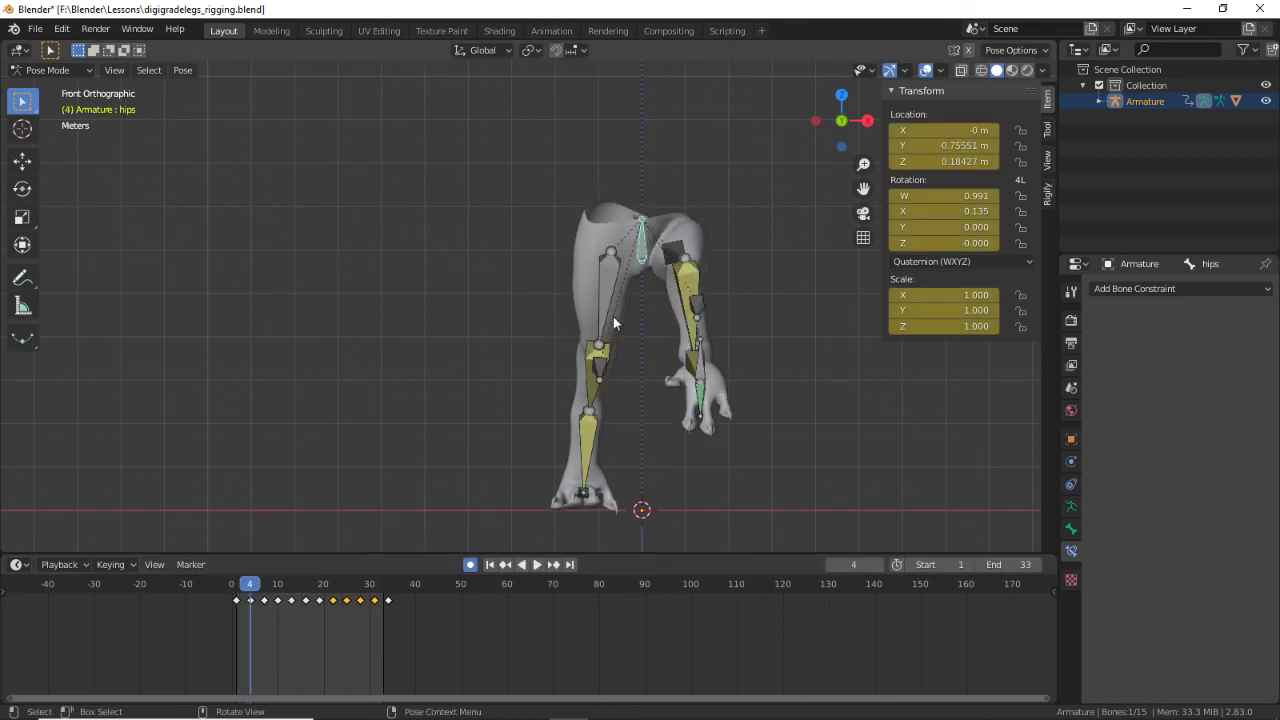
{"action": "key", "text": "r"}
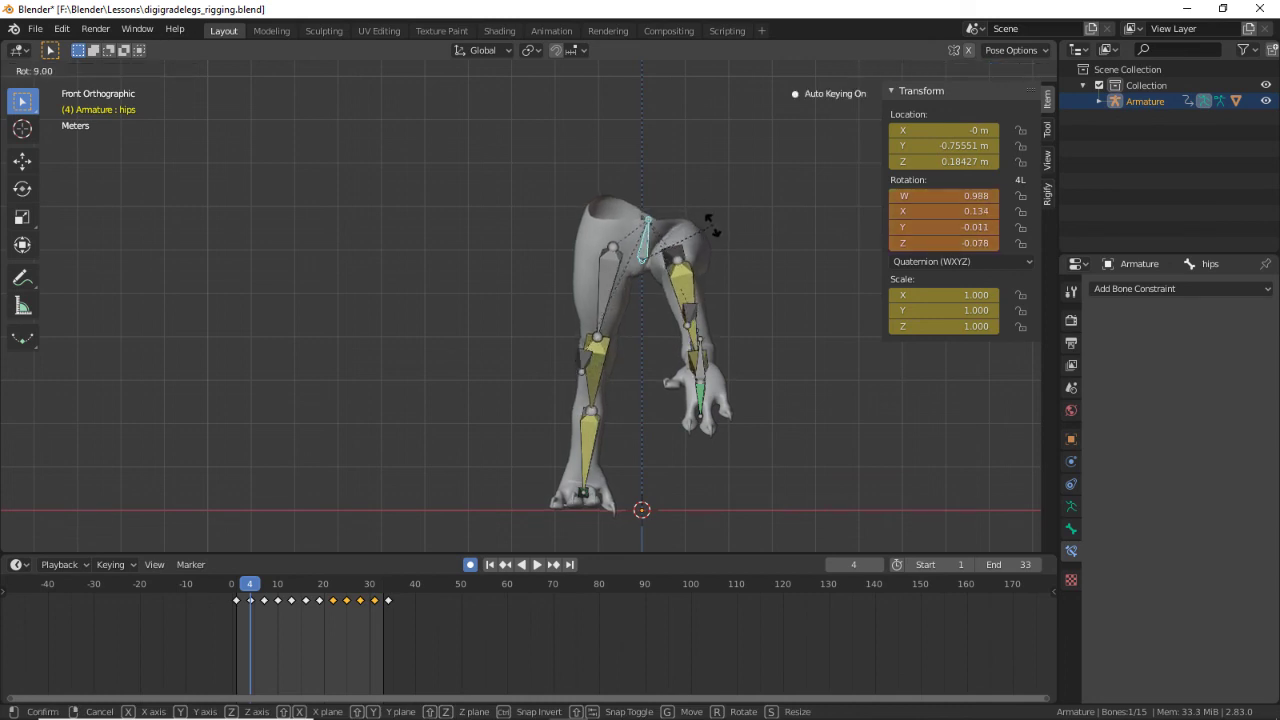
{"action": "left_click", "coordinate": [712, 228]}
Step: Raise and key poletarget_L at frame 4, then preview the looping walk
{"action": "left_click", "coordinate": [692, 315]}
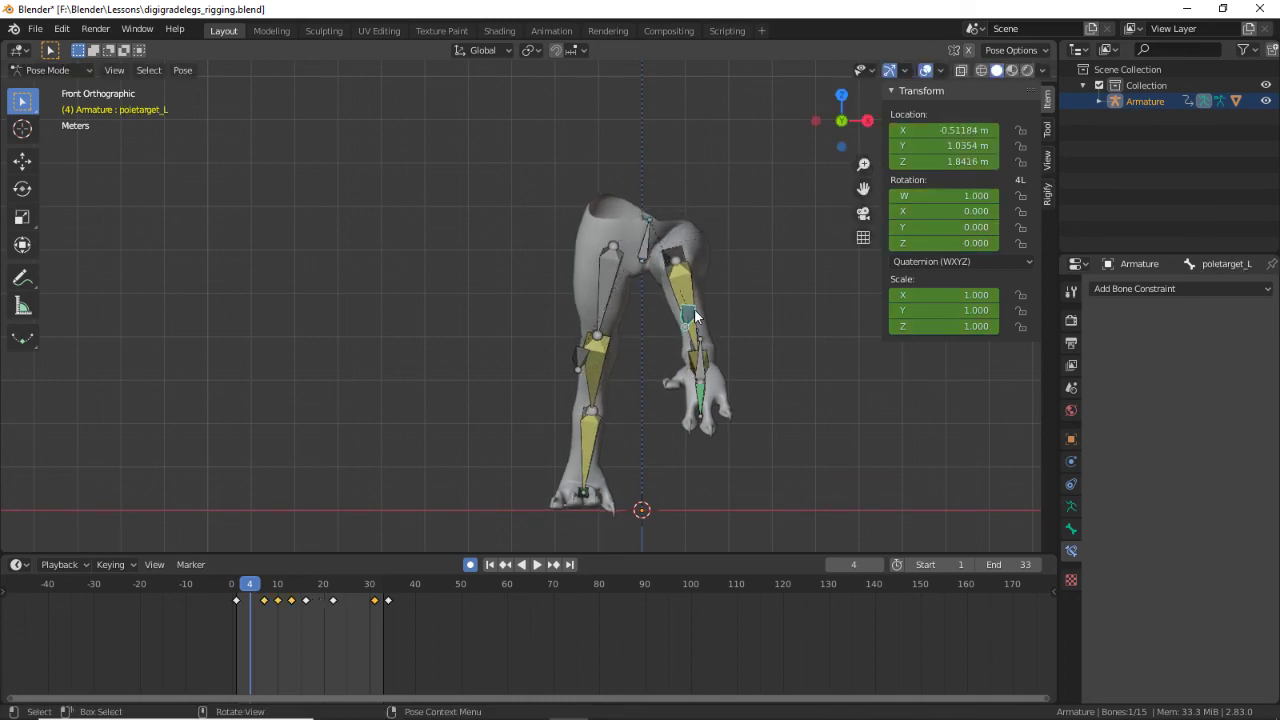
{"action": "key", "text": "g"}
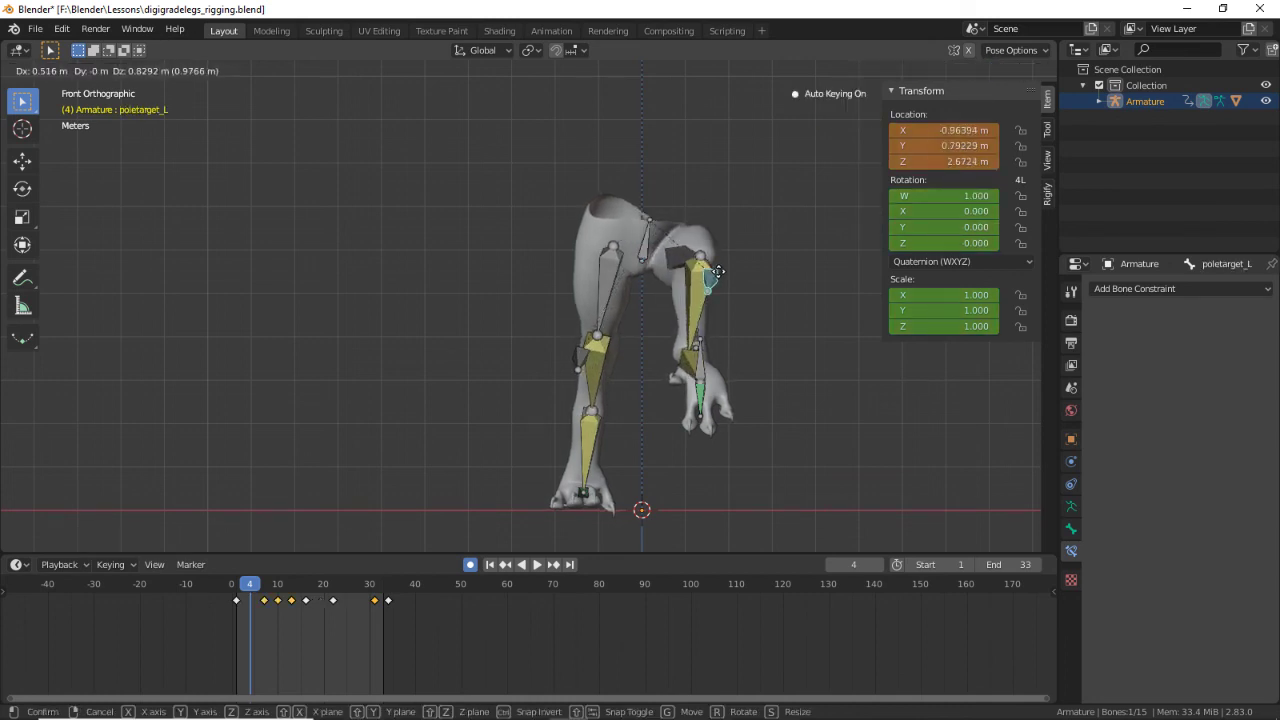
{"action": "left_click", "coordinate": [722, 276]}
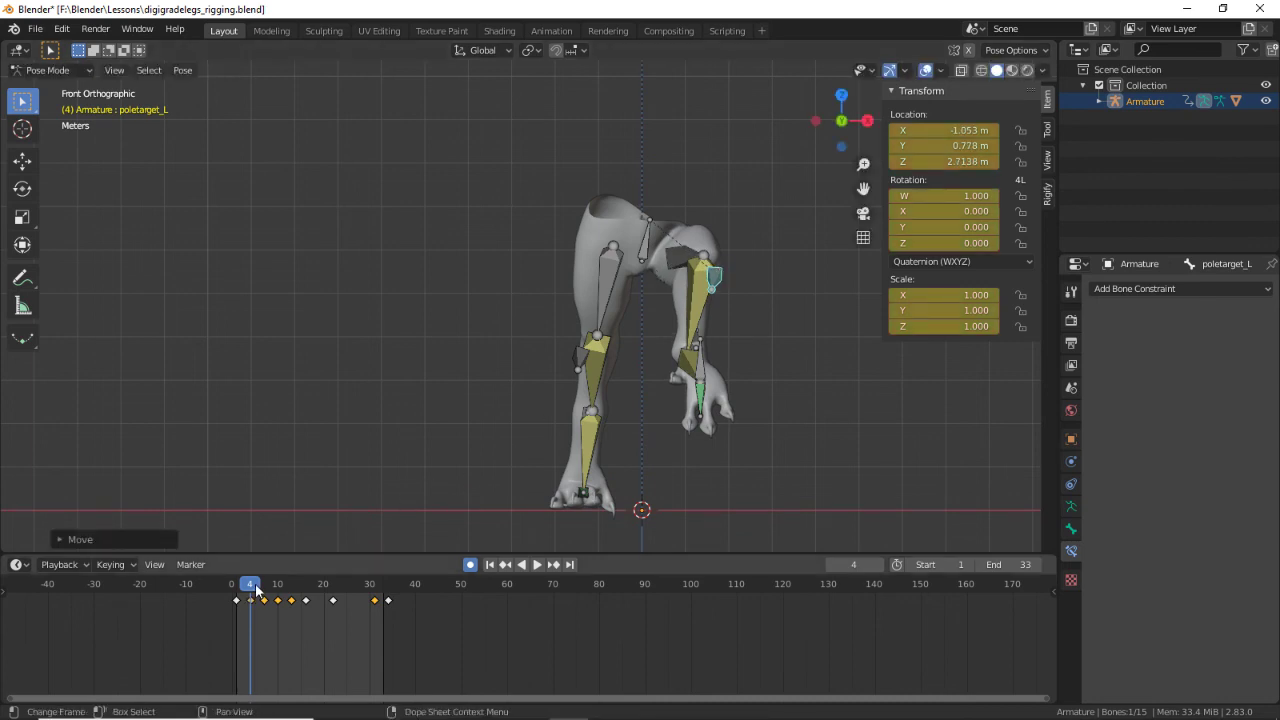
{"action": "key", "text": "space"}
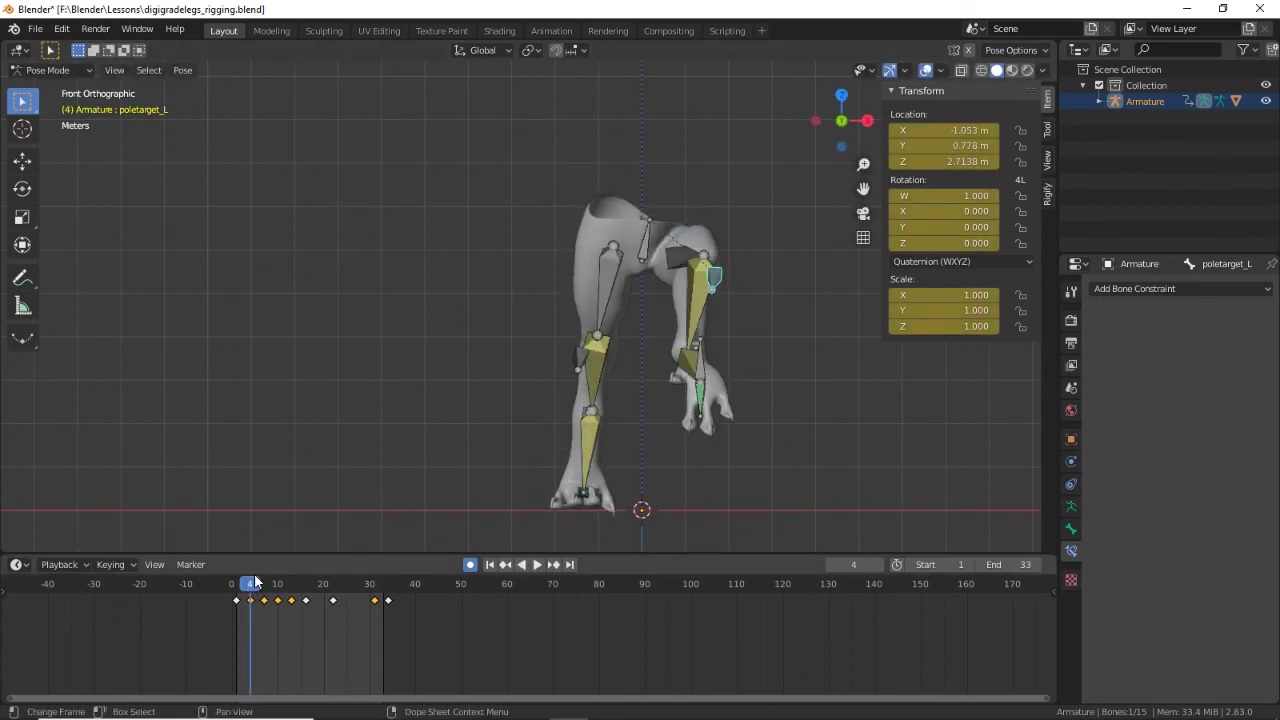
{"action": "middle_click_drag", "start_coordinate": [705, 397], "coordinate": [640, 293]}
{"action": "key", "text": "space"}
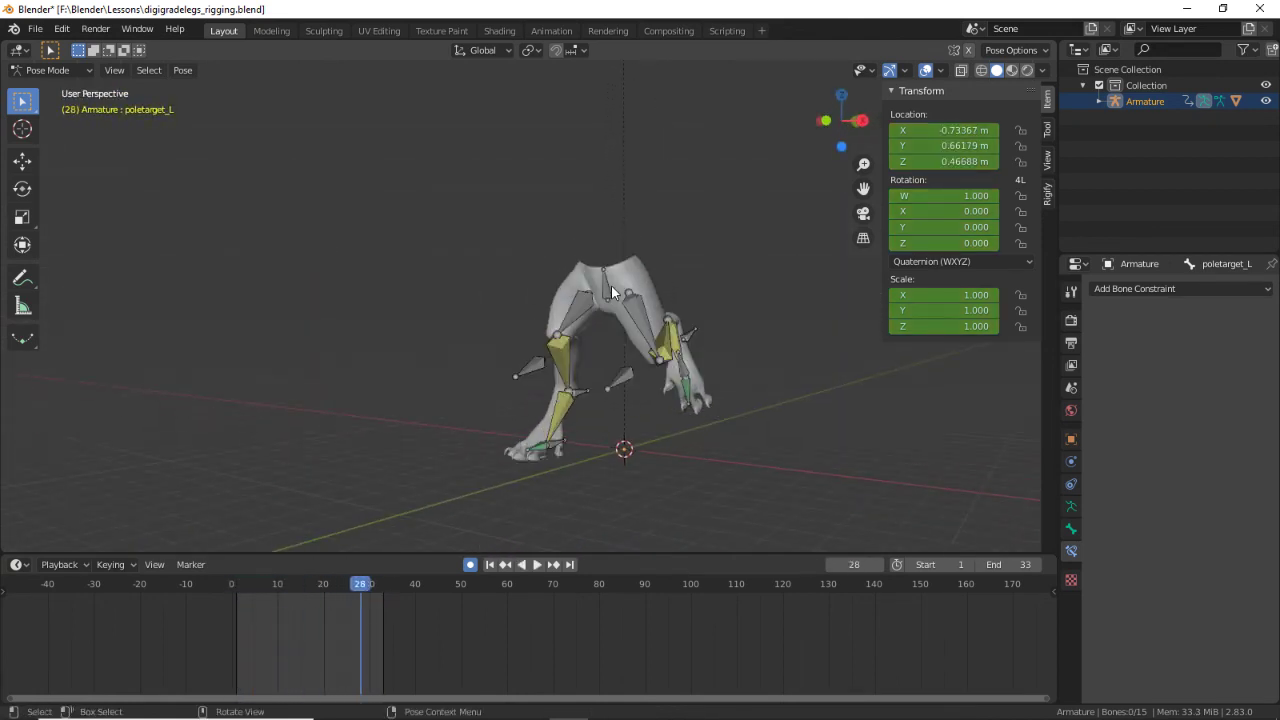
Step: Select the hips and adjust their height along the Z axis
{"action": "left_click", "coordinate": [612, 288]}
{"action": "key", "text": "space"}
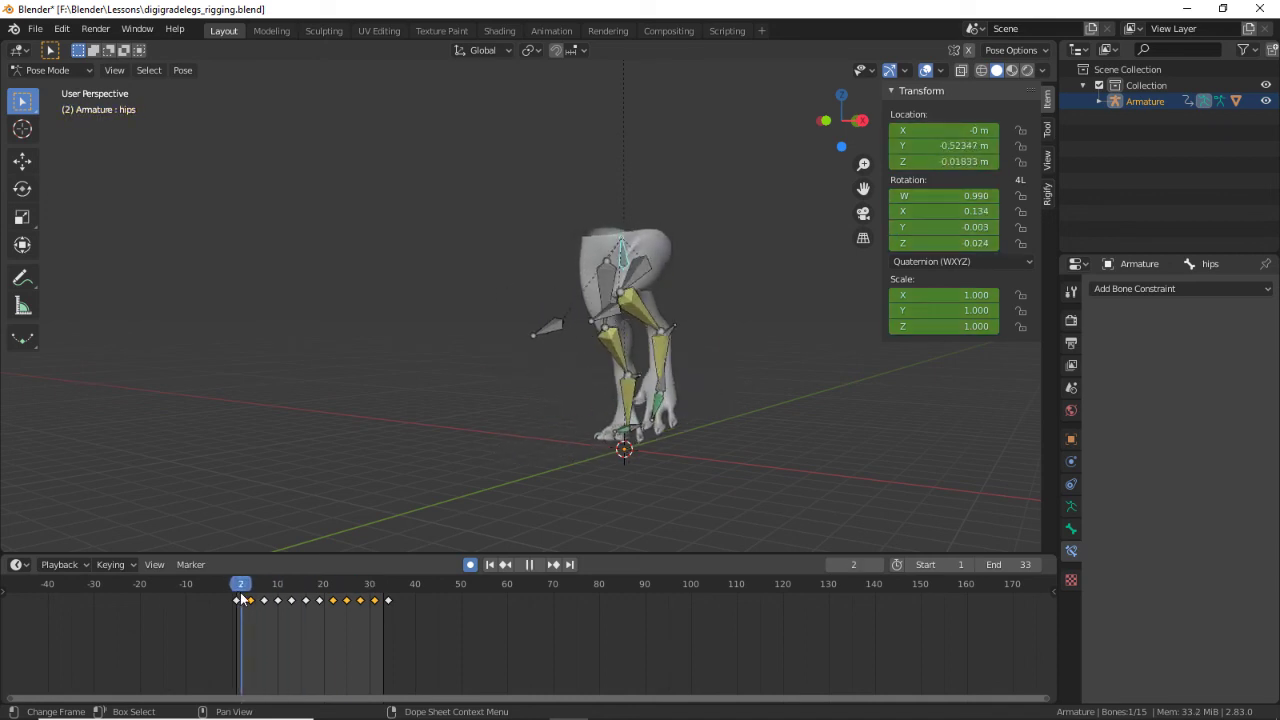
{"action": "left_click_drag", "start_coordinate": [268, 600], "coordinate": [333, 618]}
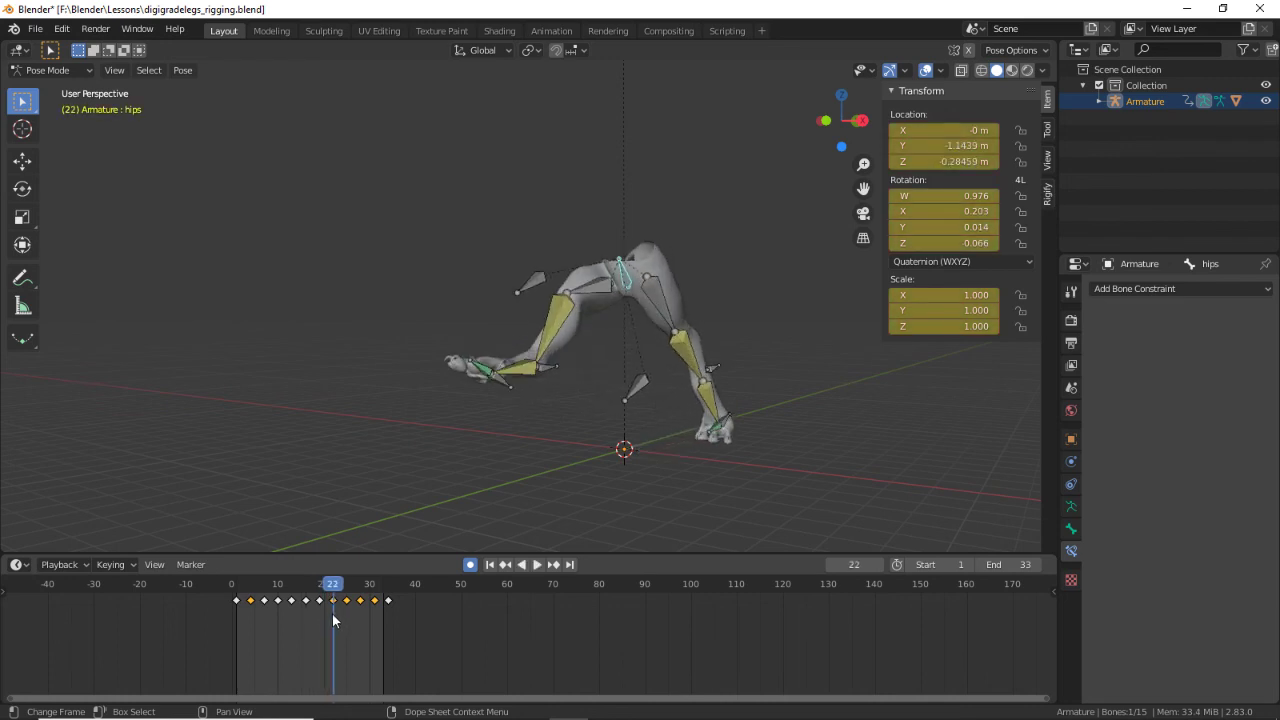
{"action": "key", "text": "g"}
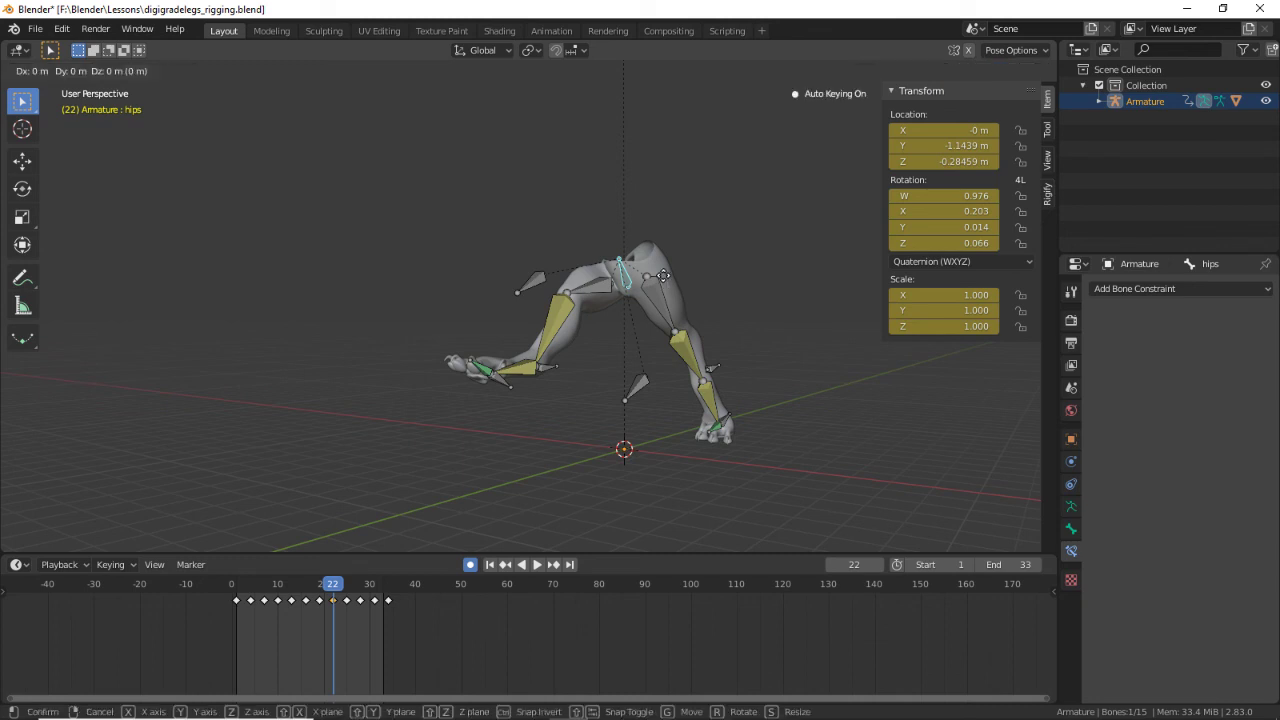
{"action": "key", "text": "z"}
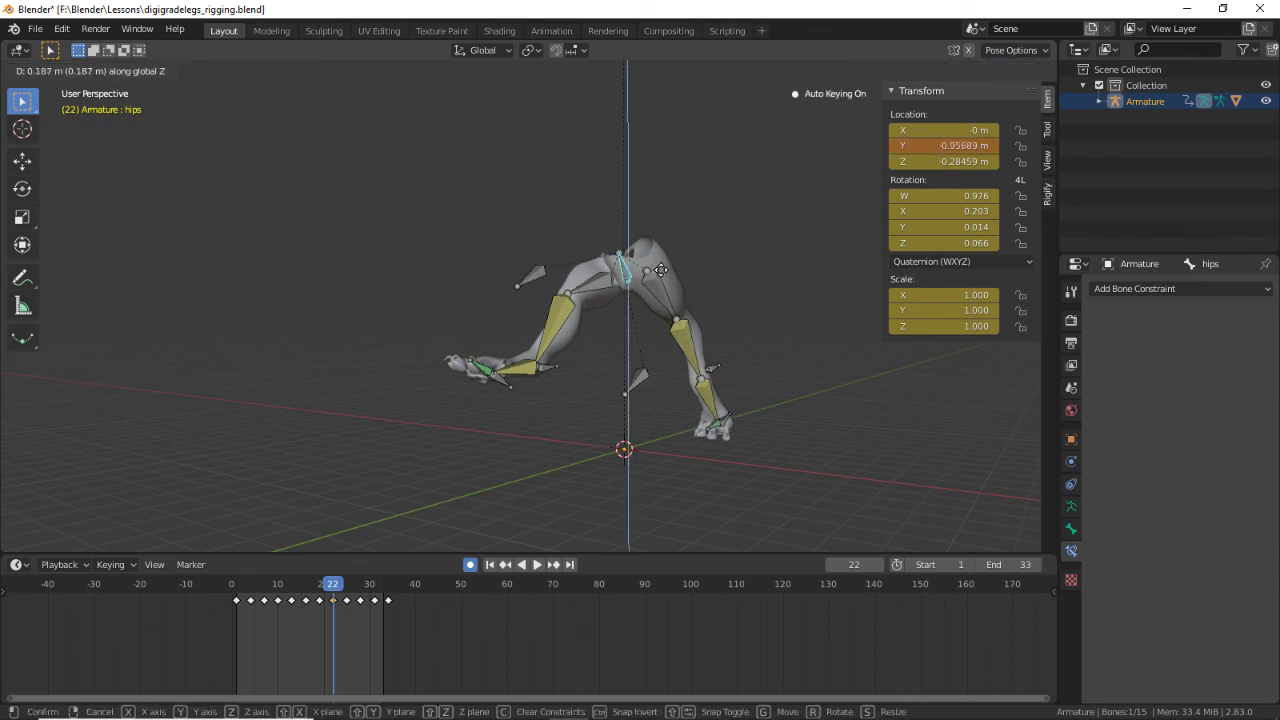
{"action": "left_click", "coordinate": [661, 270]}
Step: In right side view, move and rotate footIK_L to place the left foot flat
{"action": "middle_click_drag", "start_coordinate": [661, 270], "coordinate": [689, 311]}
{"action": "key", "text": "KP_3"}
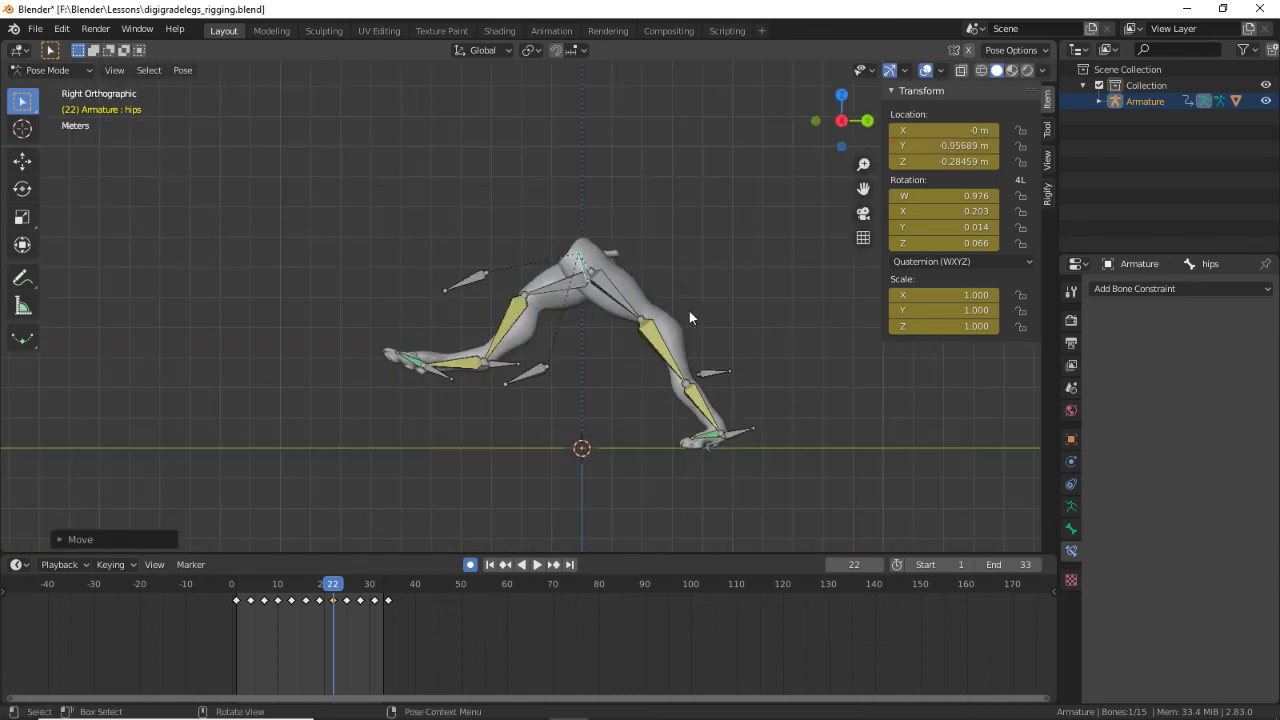
{"action": "left_click", "coordinate": [713, 374]}
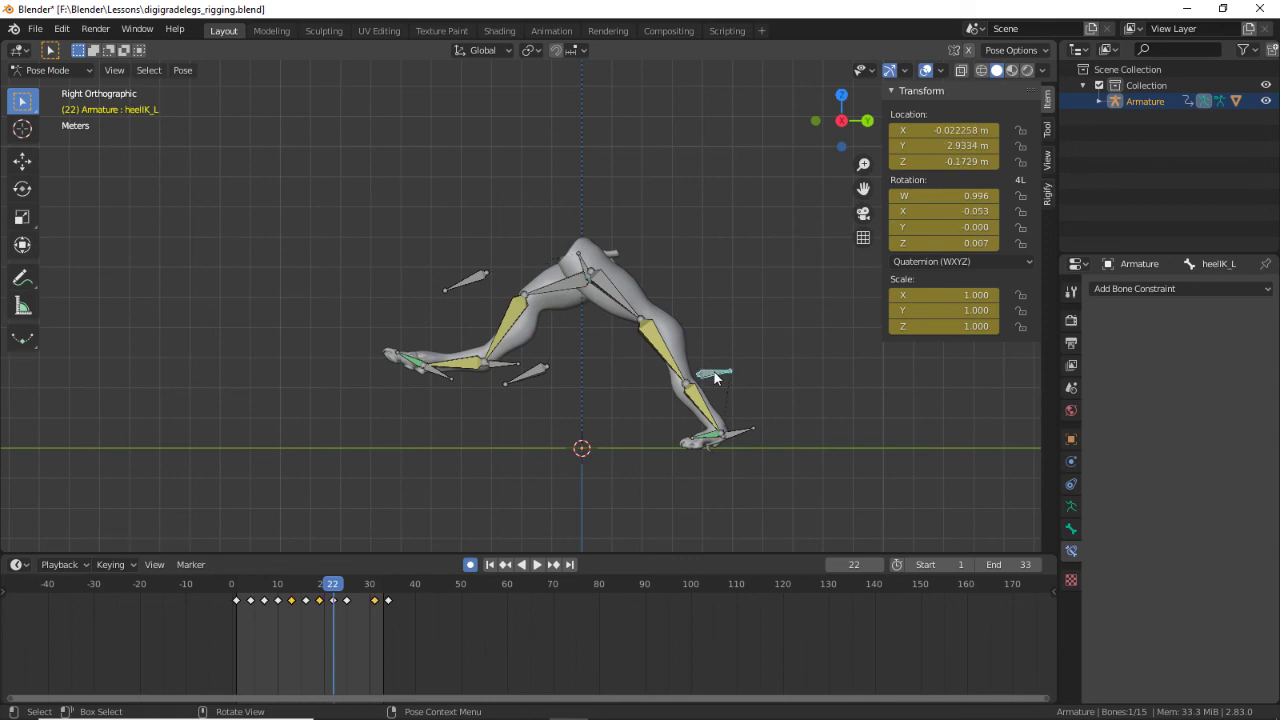
{"action": "left_click", "coordinate": [737, 433]}
{"action": "key", "text": "g"}
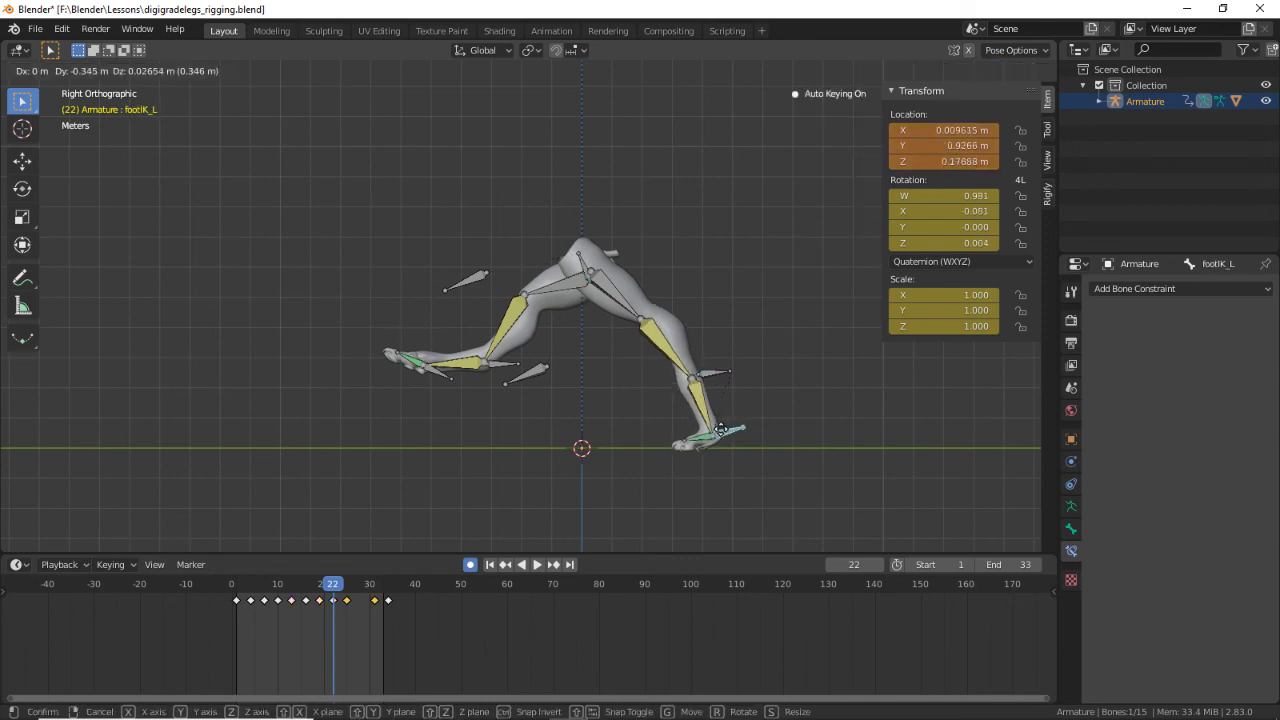
{"action": "left_click", "coordinate": [719, 427]}
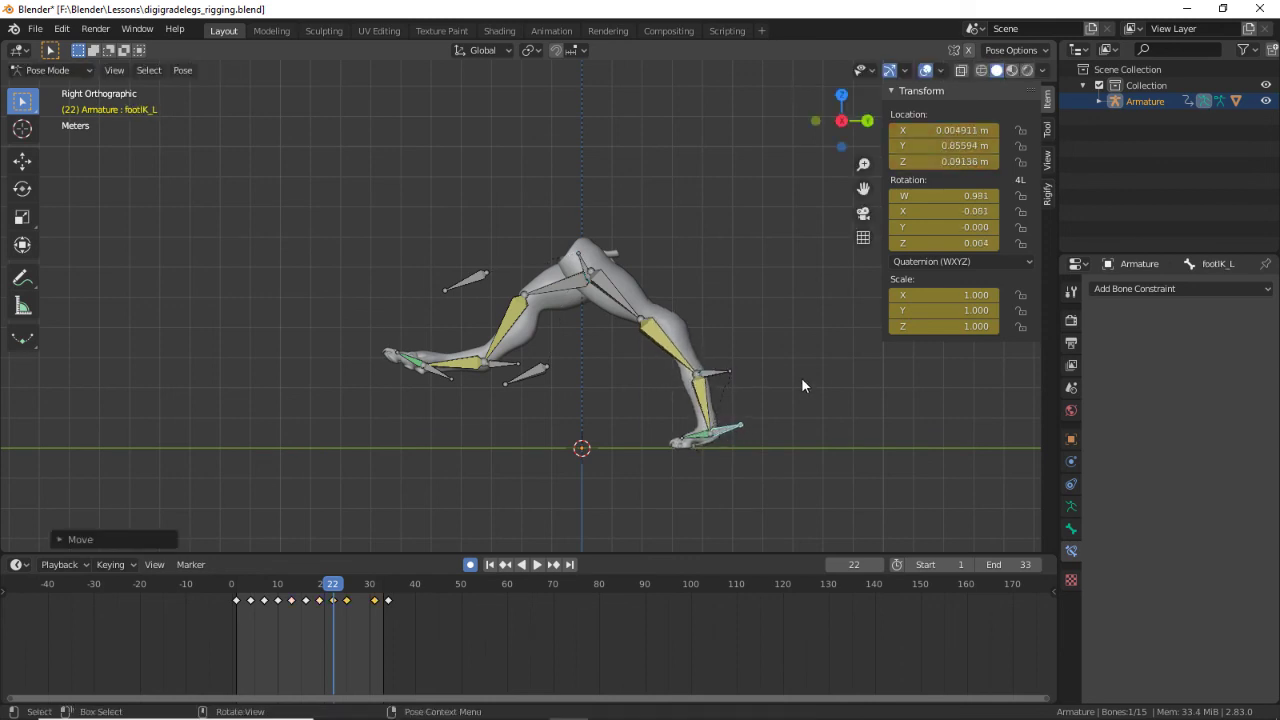
{"action": "key", "text": "r"}
{"action": "left_click", "coordinate": [829, 400]}
{"action": "key", "text": "g"}
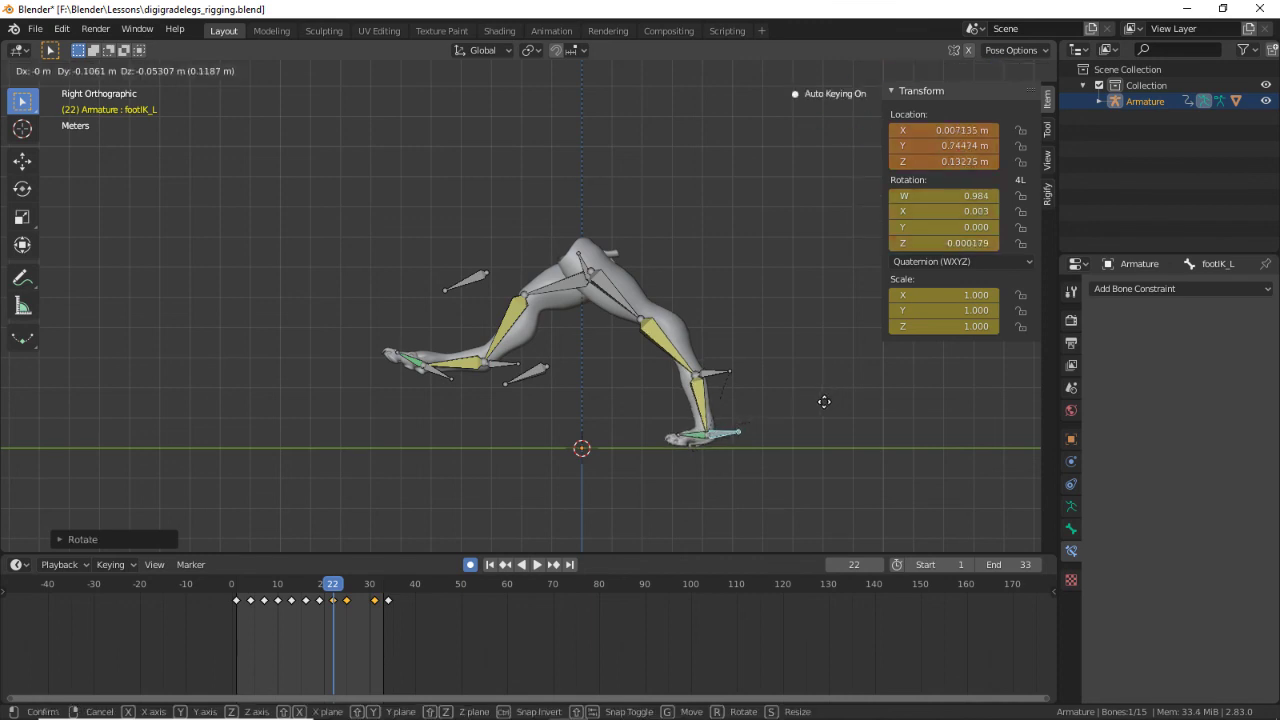
{"action": "left_click", "coordinate": [814, 402]}
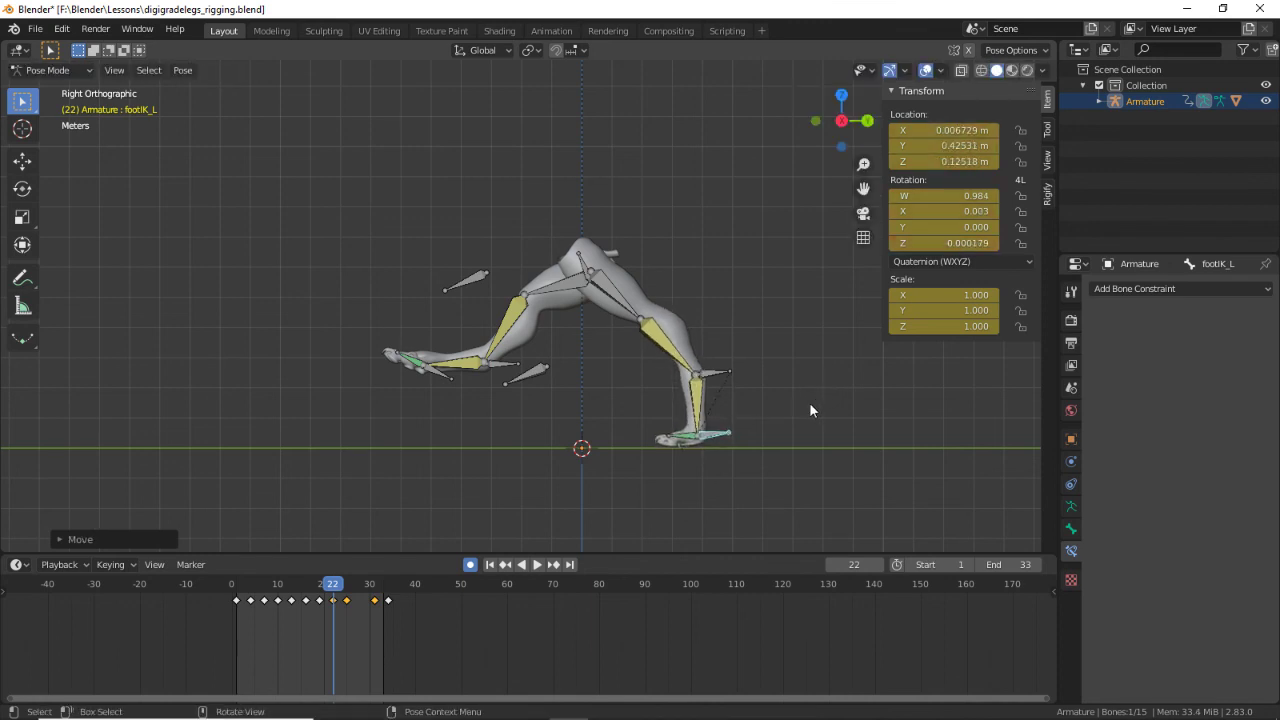
Step: Reposition and key poletarget_L in the frame 22 pose
{"action": "left_click", "coordinate": [540, 379]}
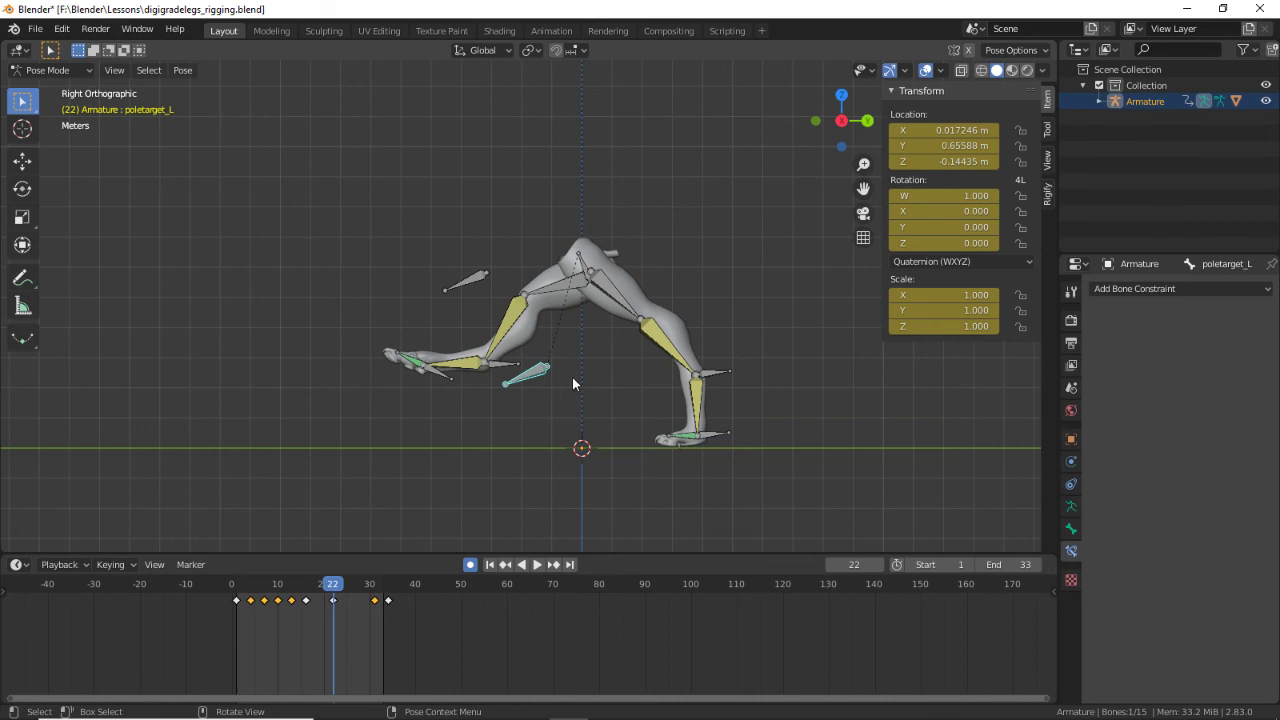
{"action": "key", "text": "g"}
{"action": "key", "text": "Escape"}
{"action": "middle_click_drag", "start_coordinate": [607, 409], "coordinate": [720, 443]}
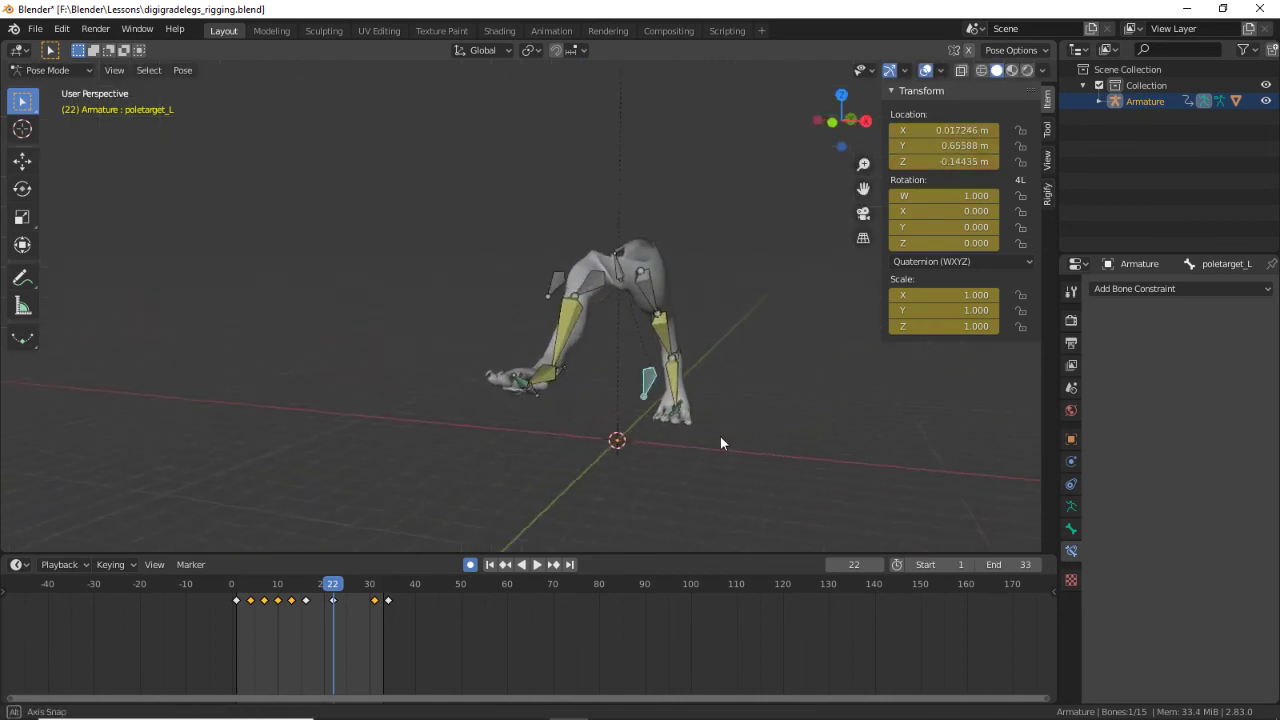
{"action": "key", "text": "g"}
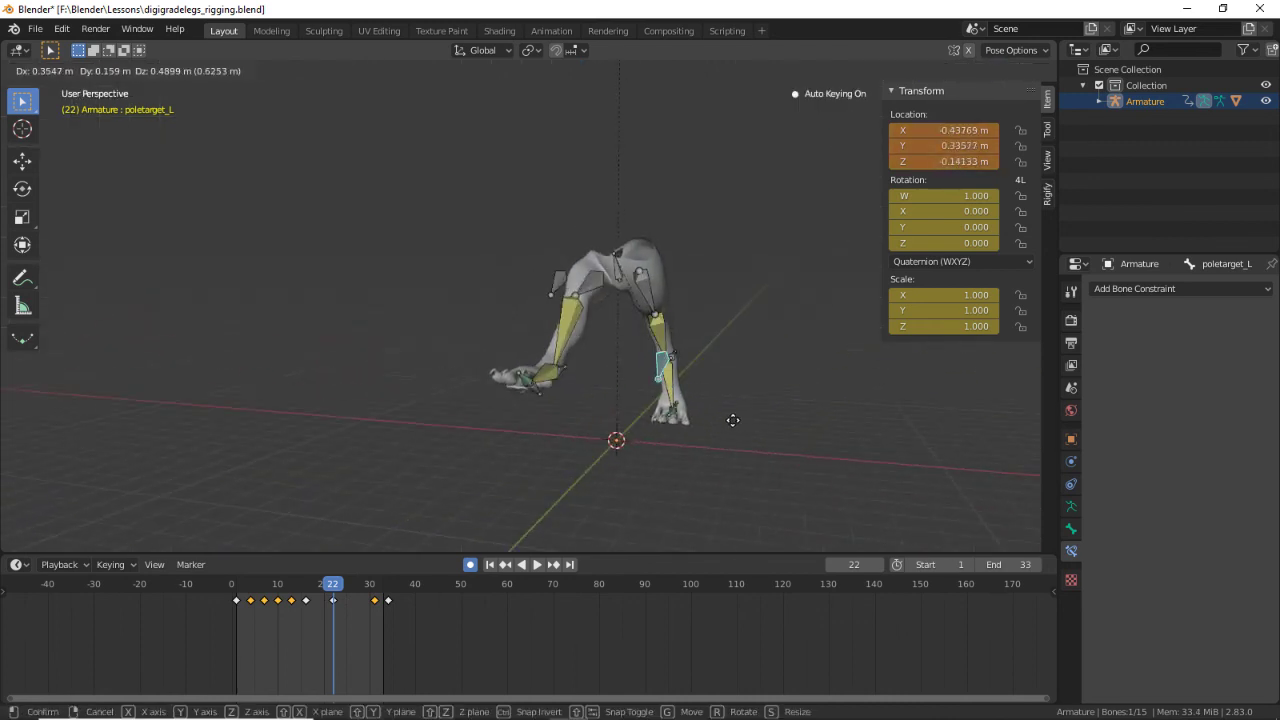
{"action": "left_click", "coordinate": [733, 420]}
Step: Play back the walk, scrub to frame 17, and select the hips bone
{"action": "key", "text": "space"}
{"action": "middle_click_drag", "start_coordinate": [565, 404], "coordinate": [761, 438]}
{"action": "key", "text": "space"}
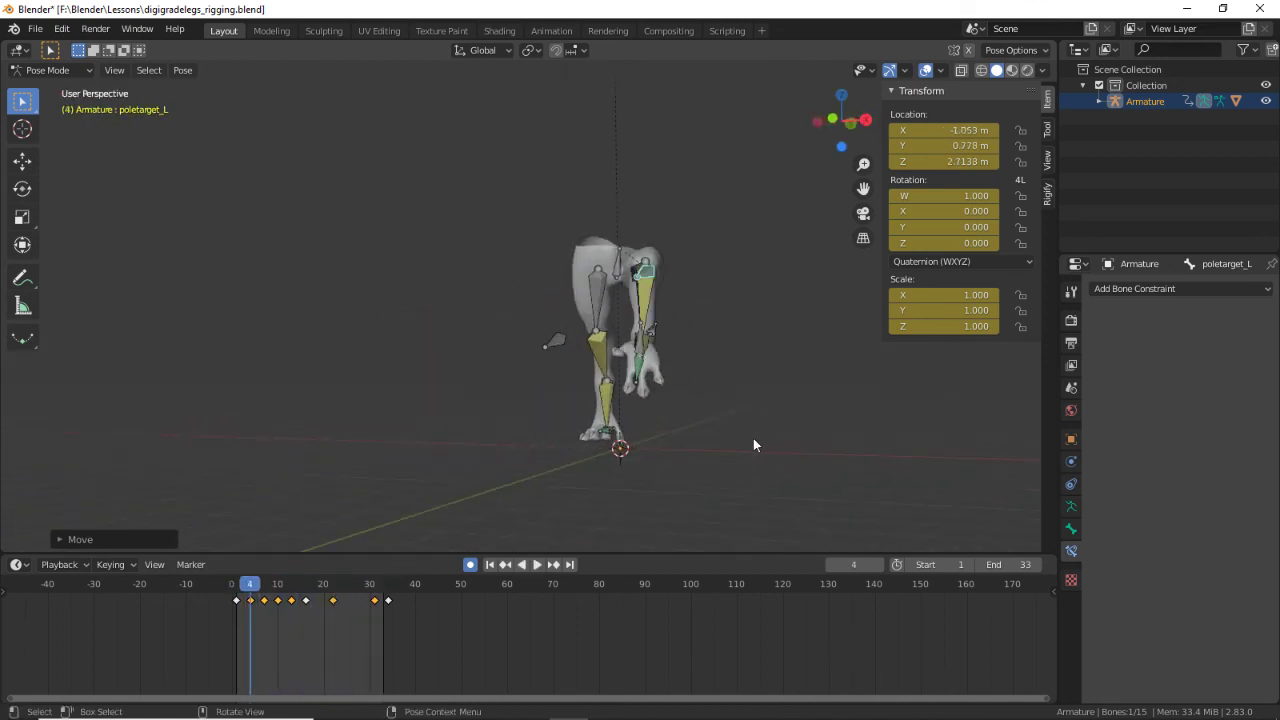
{"action": "left_click_drag", "start_coordinate": [250, 592], "coordinate": [350, 598]}
{"action": "left_click", "coordinate": [610, 275]}
{"action": "left_click", "coordinate": [362, 591]}
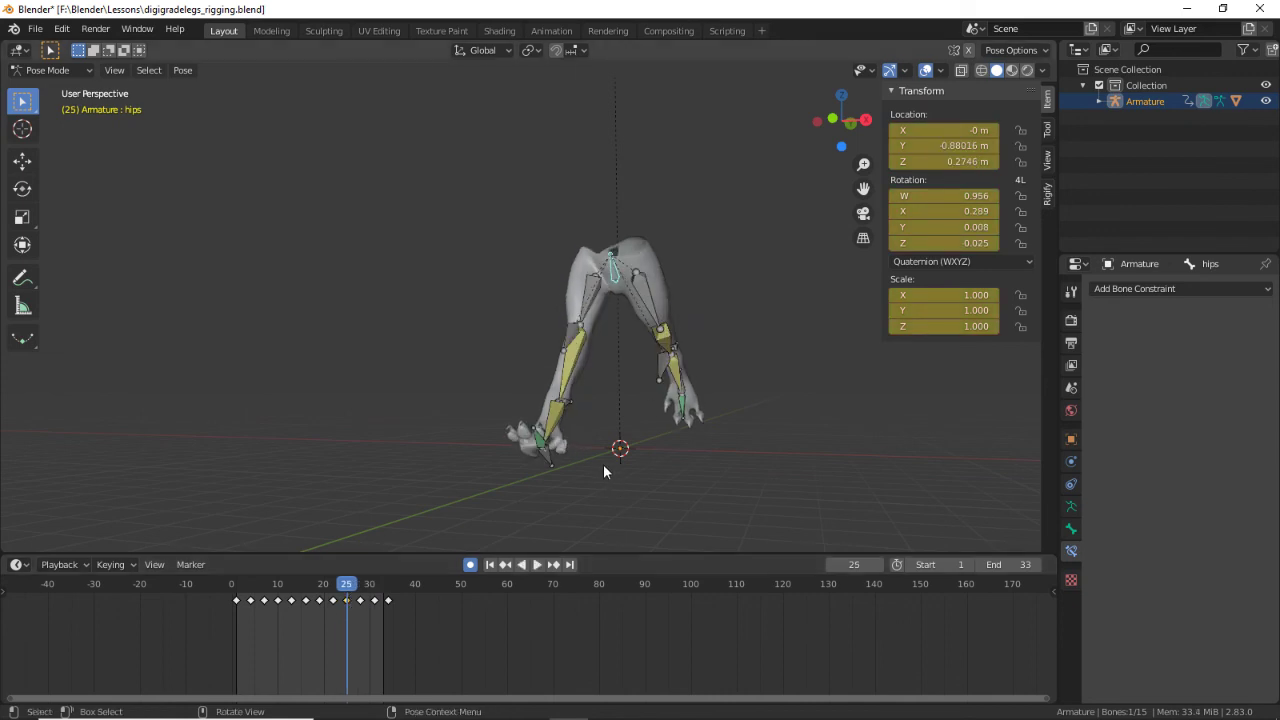
Step: In right side view, adjust and key the hips height at frame 25
{"action": "key", "text": "KP_1"}
{"action": "key", "text": "KP_3"}
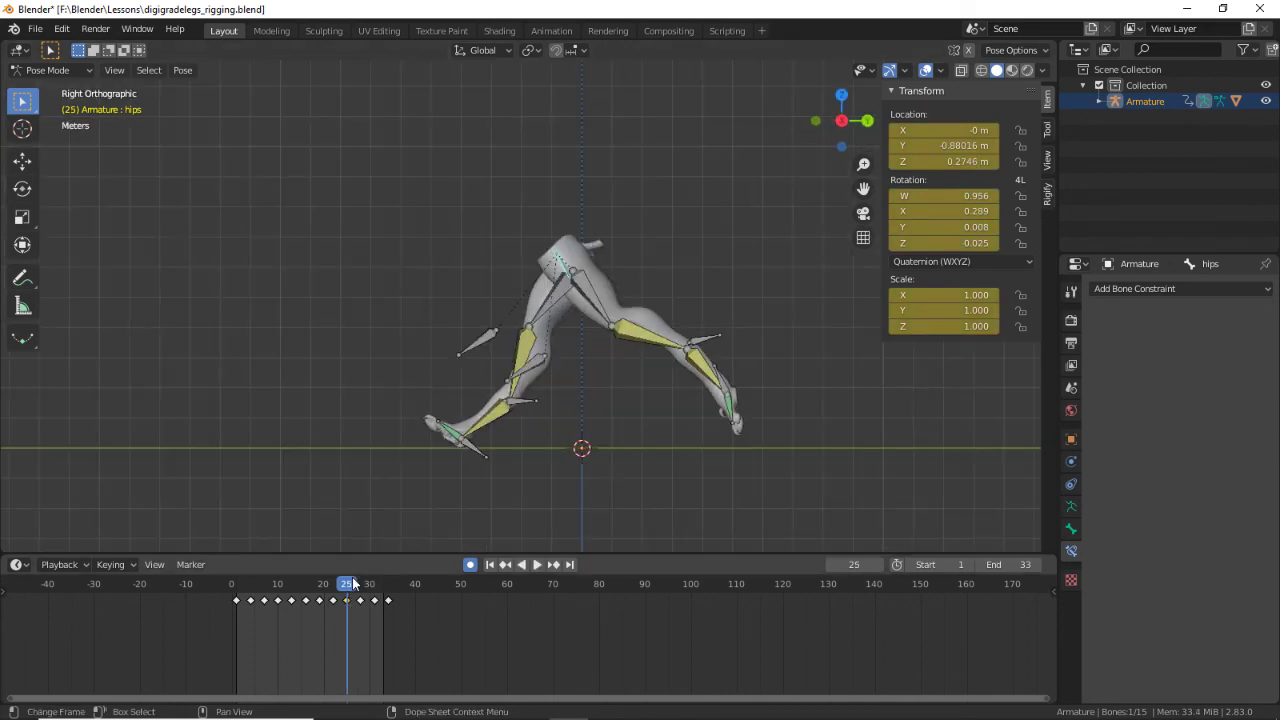
{"action": "mouse_move", "coordinate": [343, 588]}
{"action": "left_mouse_down"}
{"action": "mouse_move", "coordinate": [322, 588]}
{"action": "mouse_move", "coordinate": [347, 598]}
{"action": "left_mouse_up"}
{"action": "key", "text": "g"}
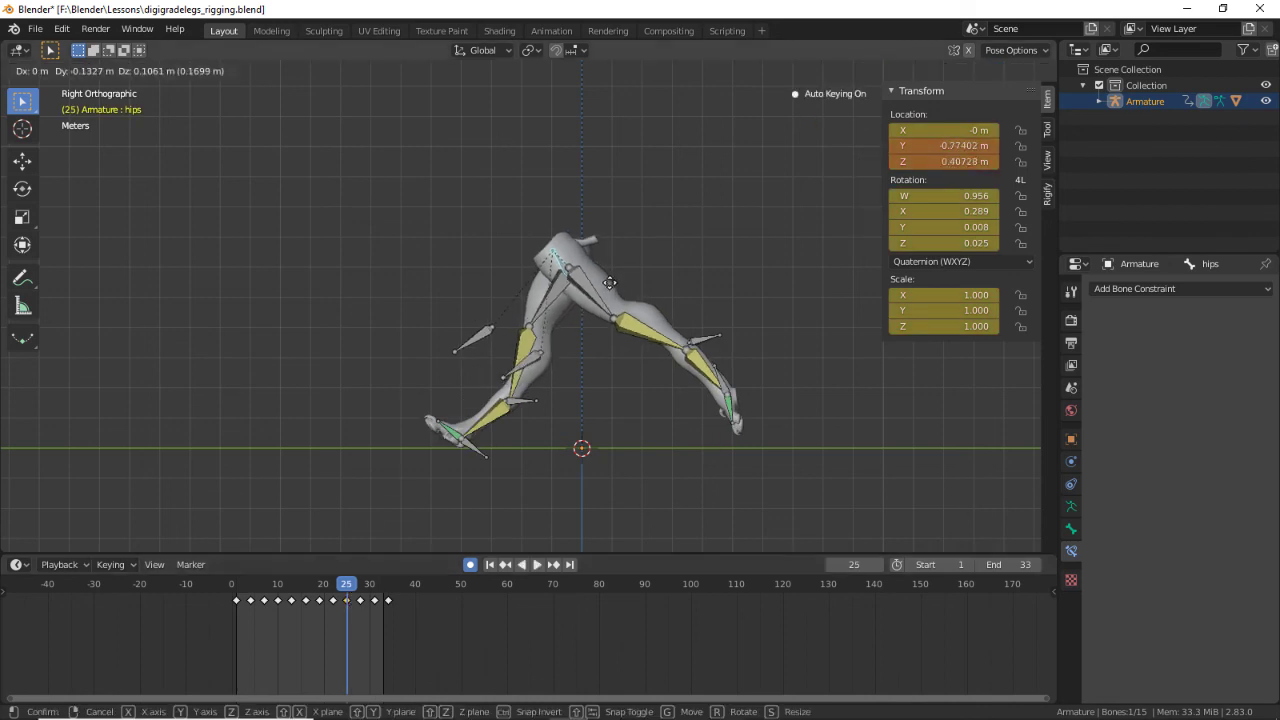
{"action": "left_click", "coordinate": [608, 282]}
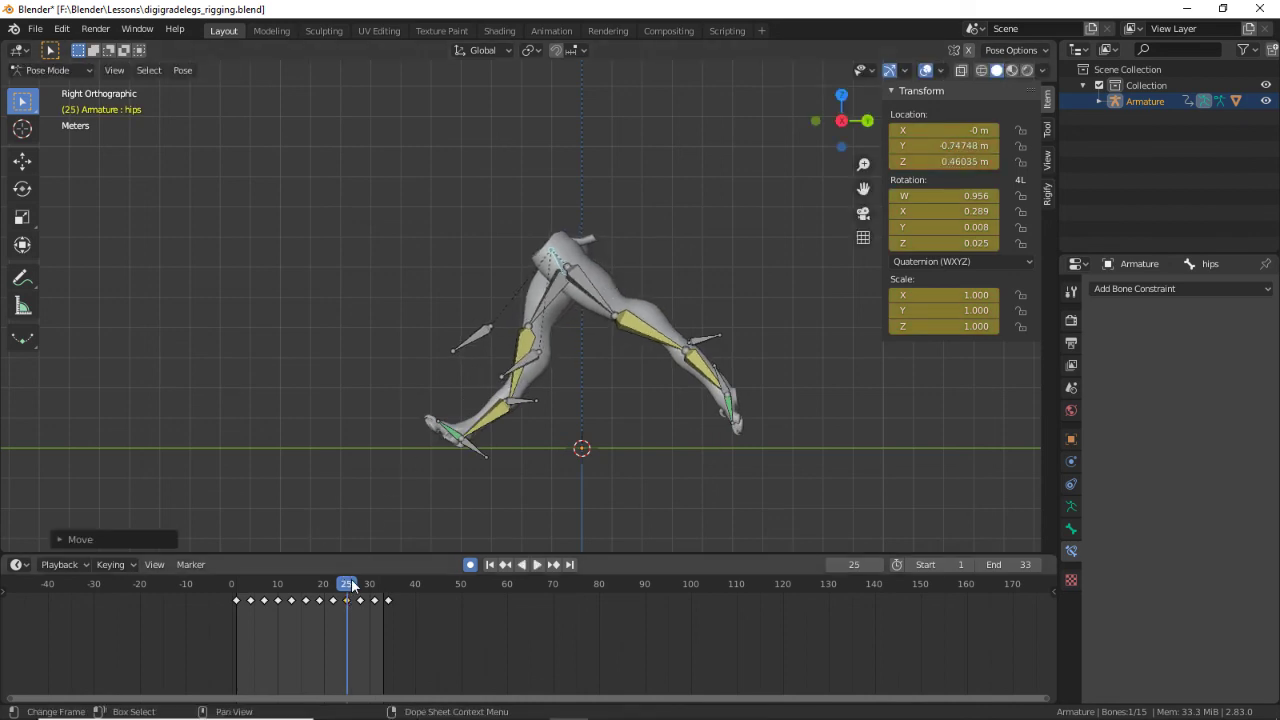
Step: Adjust and key the hips height at frame 31
{"action": "key", "text": "space"}
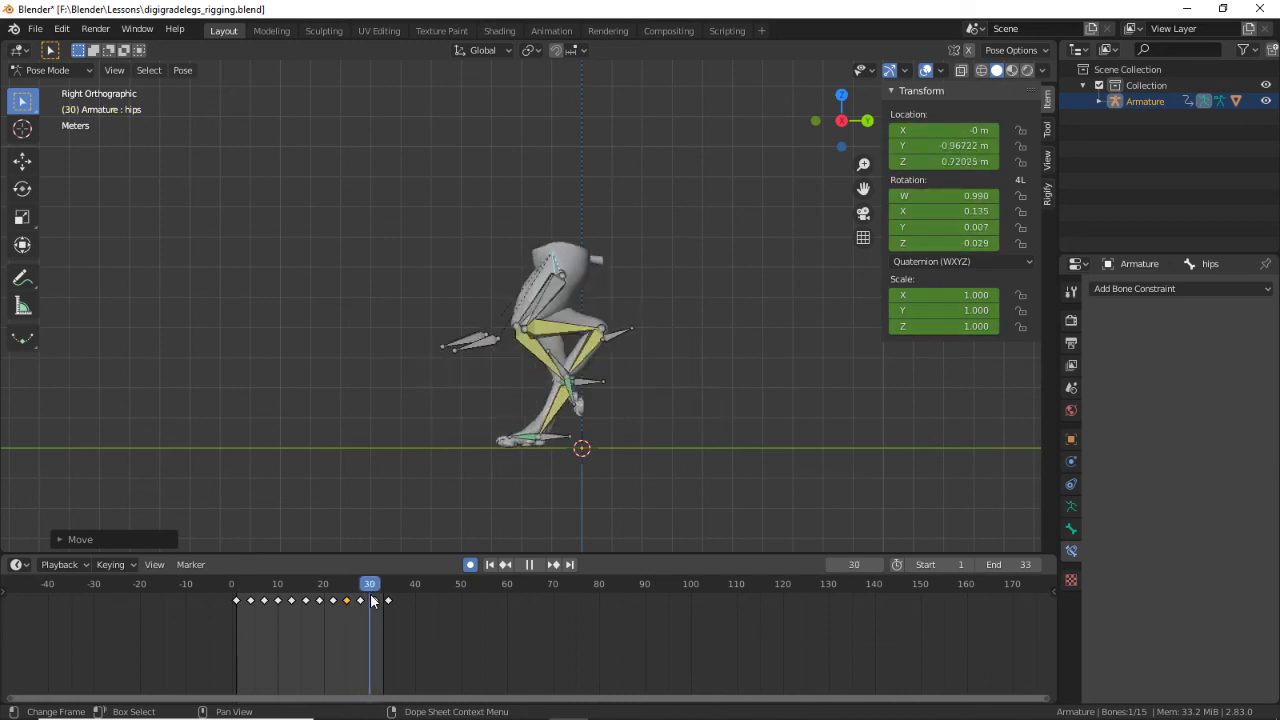
{"action": "left_click", "coordinate": [374, 591]}
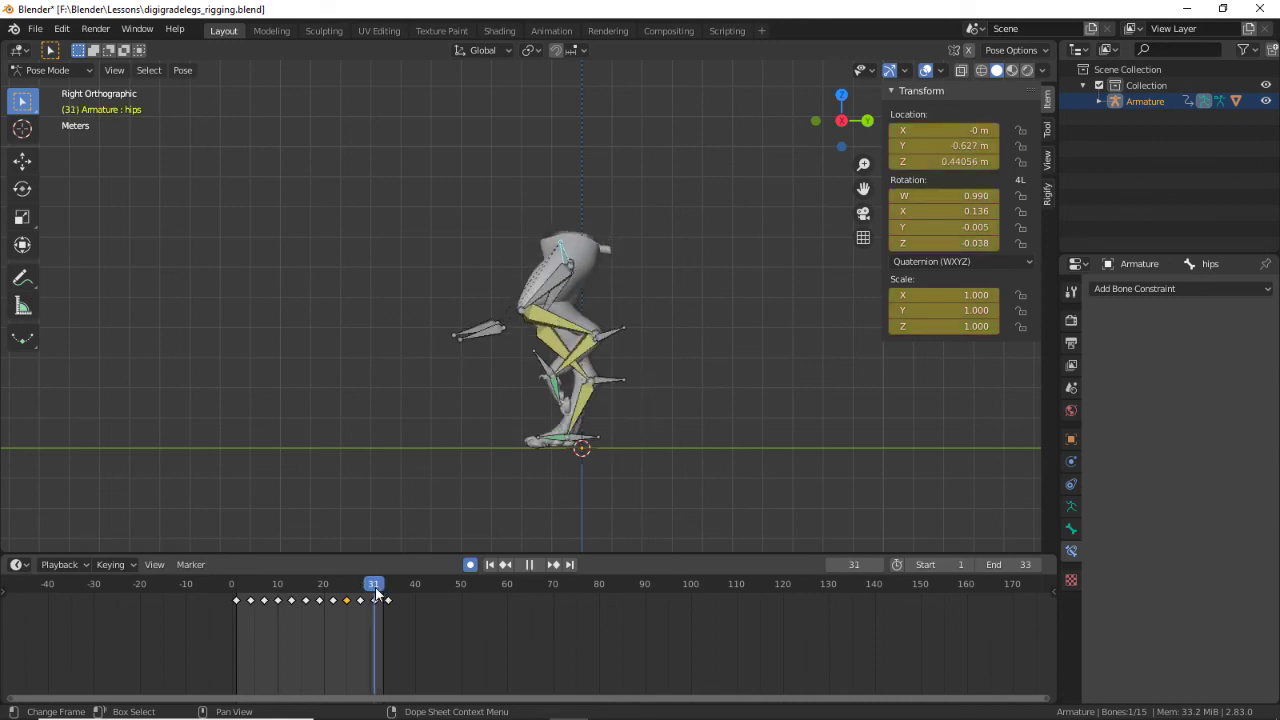
{"action": "key", "text": "g"}
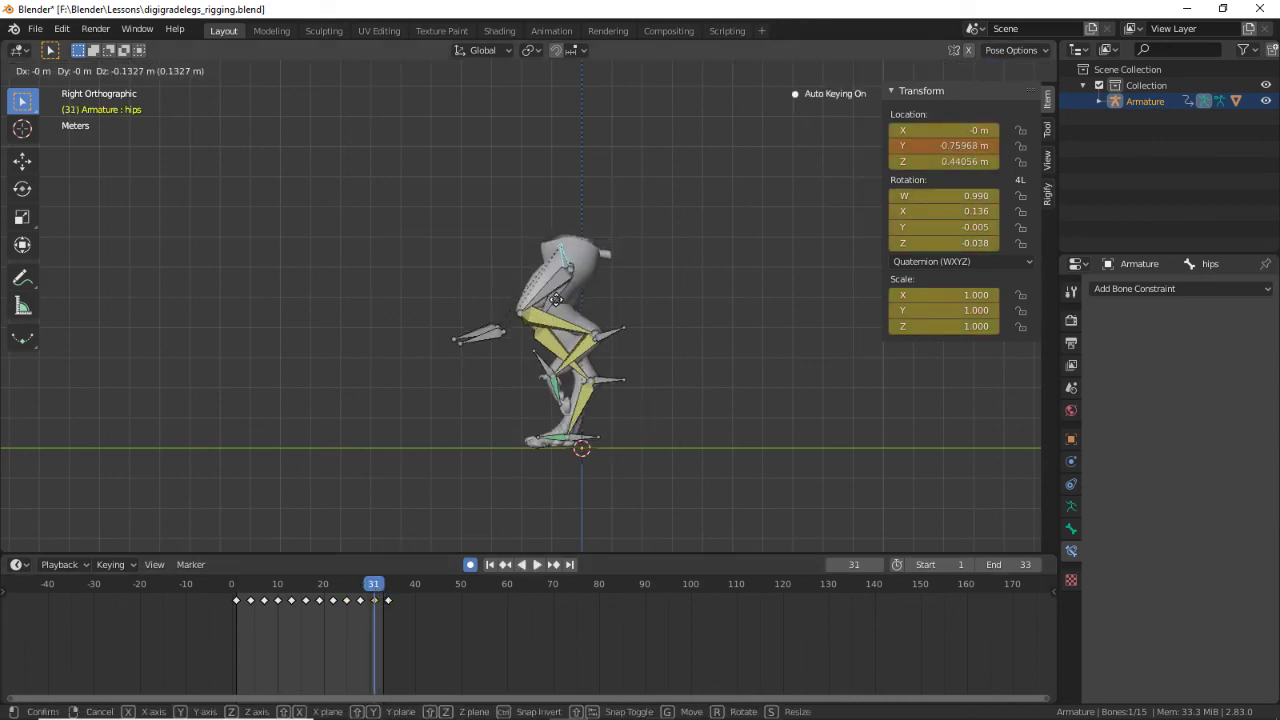
{"action": "left_click", "coordinate": [560, 311]}
Step: Preview the looping walk with overlays restored, then select all bones
{"action": "left_click", "coordinate": [372, 592]}
{"action": "key", "text": "space"}
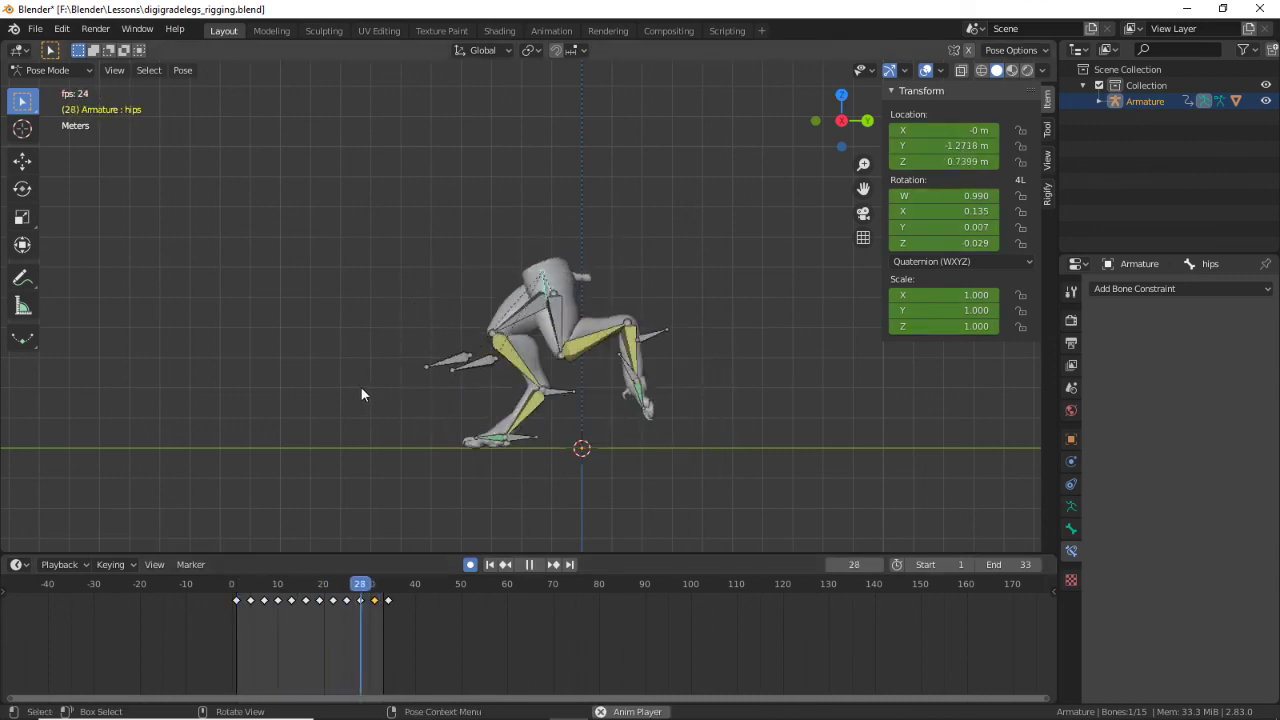
{"action": "middle_click_drag", "start_coordinate": [322, 390], "coordinate": [560, 336]}
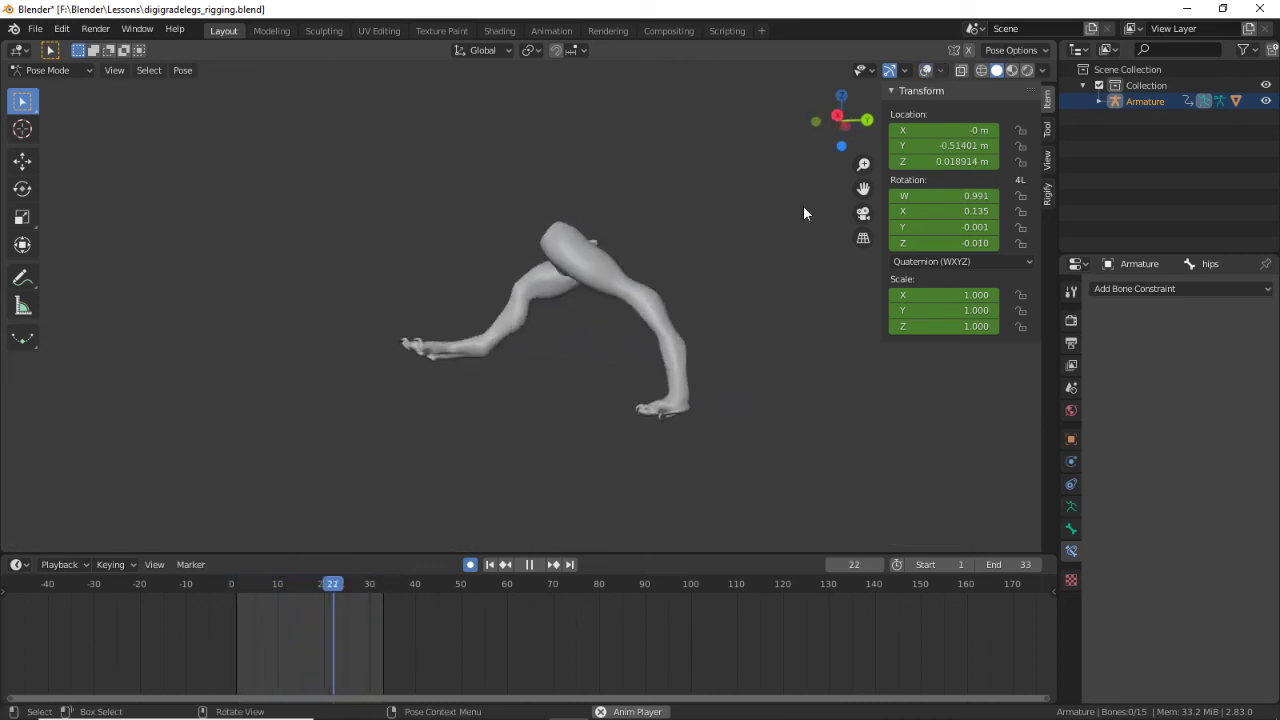
{"action": "left_click", "coordinate": [926, 70]}
{"action": "key", "text": "space"}
{"action": "middle_click_drag", "start_coordinate": [657, 323], "coordinate": [703, 330], "text": "alt"}
{"action": "key", "text": "a"}
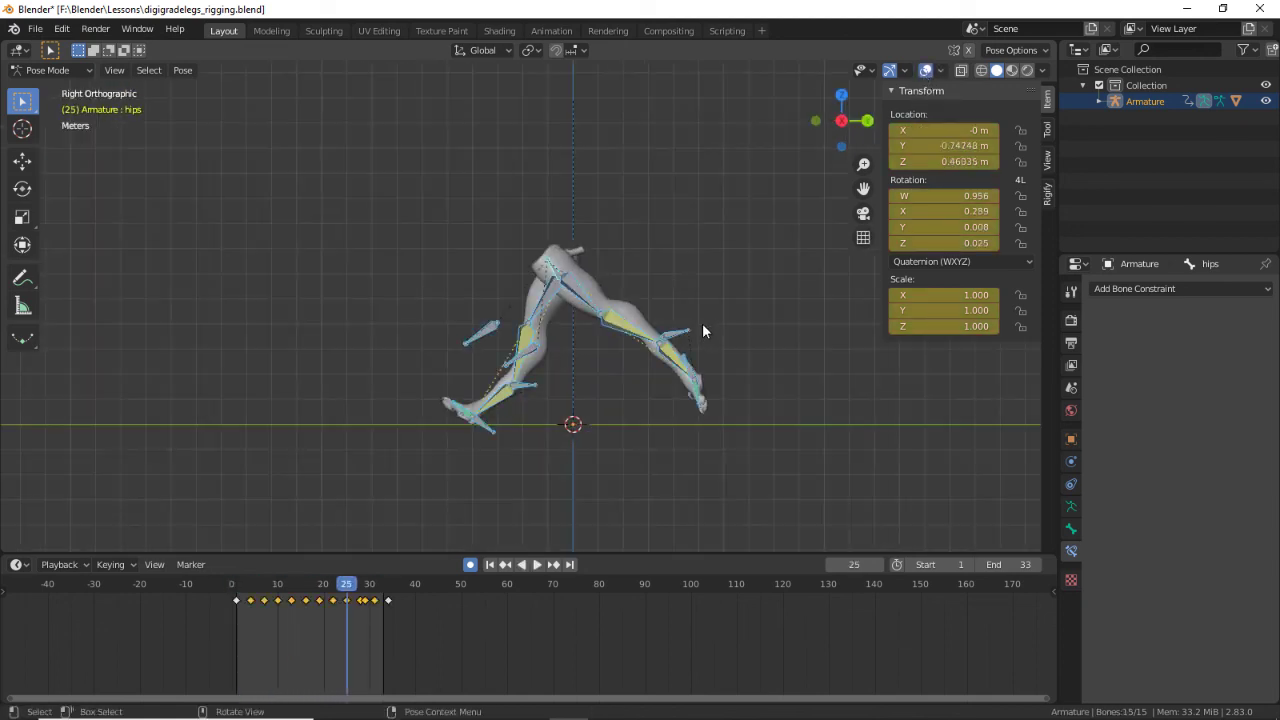
Step: Play back the current walk cycle from around frame 29 to review its timing
{"action": "left_click", "coordinate": [370, 590]}
{"action": "key", "text": "space"}
{"action": "left_click_drag", "start_coordinate": [370, 588], "coordinate": [366, 588]}
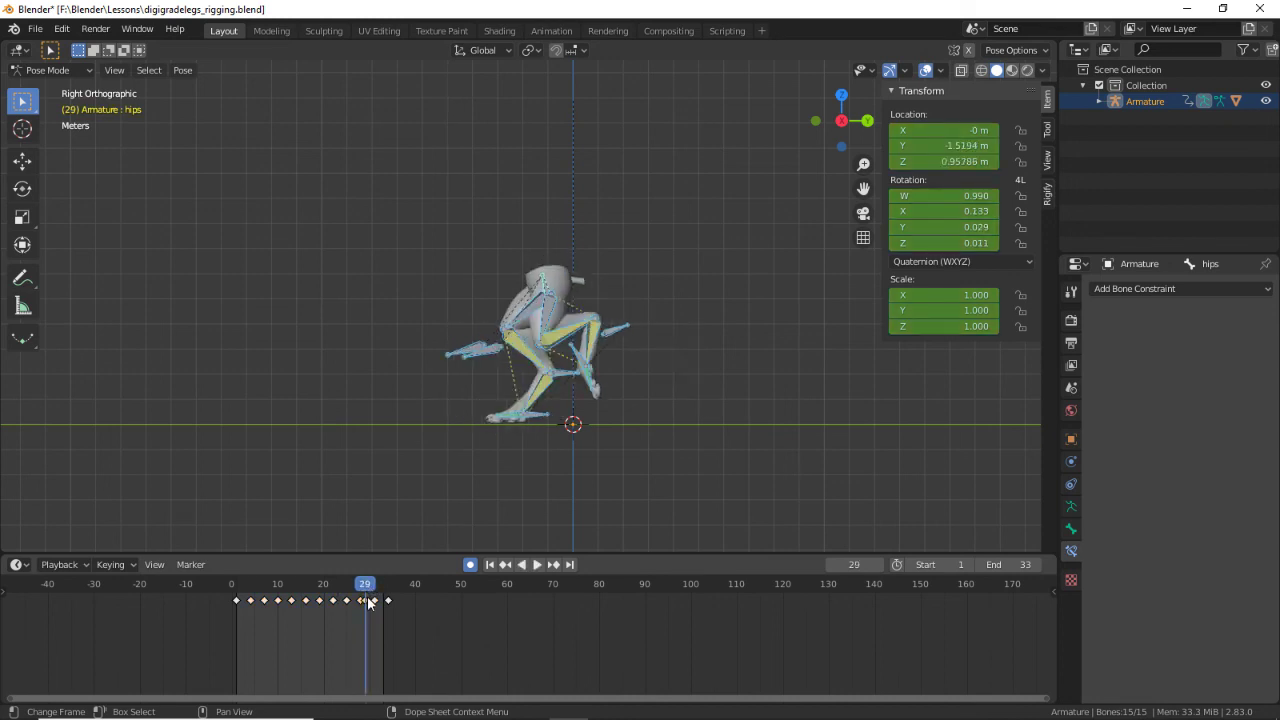
{"action": "key", "text": "space"}
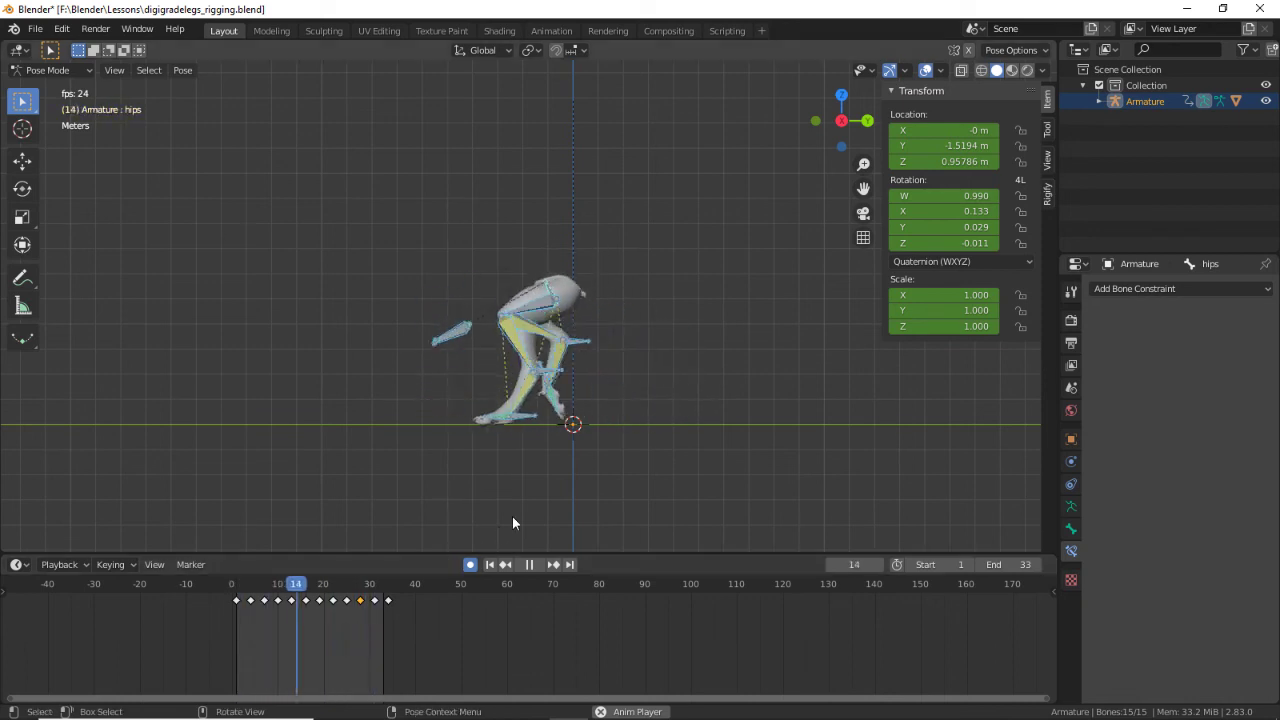
{"action": "key", "text": "space"}
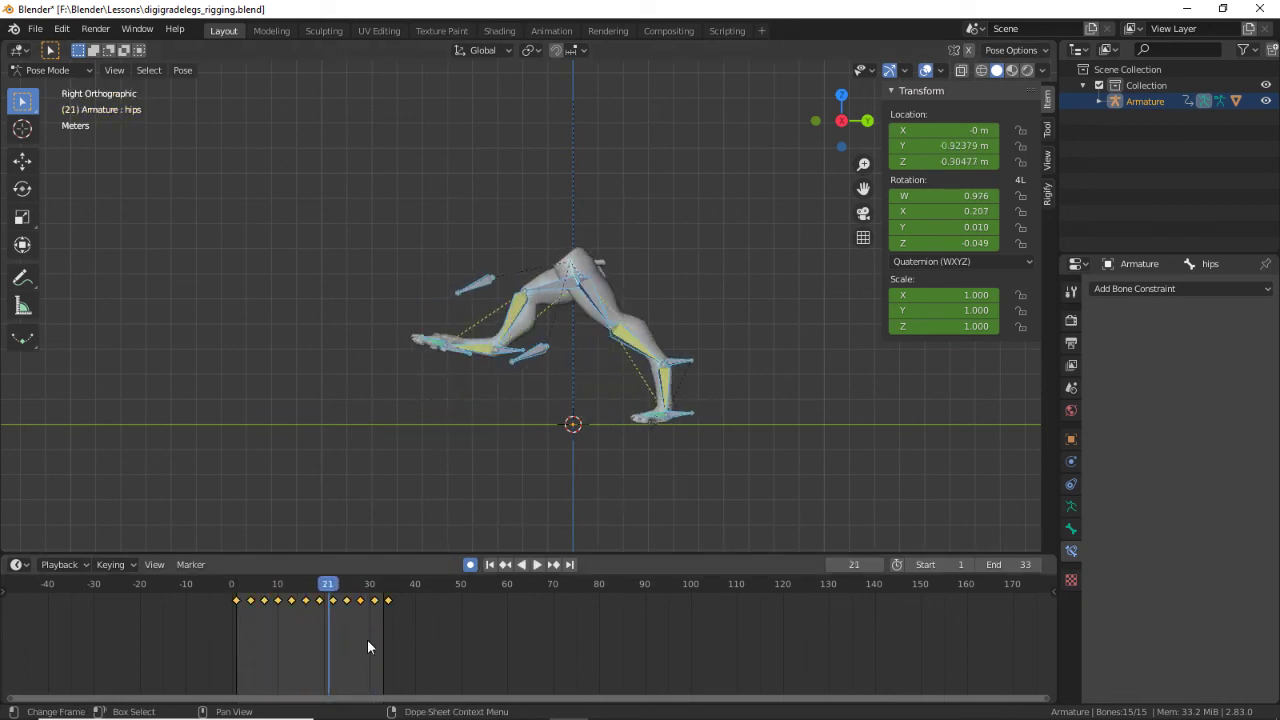
Step: Scale all keyframes closer together and shift them about 7 frames earlier to start at frame 1
{"action": "key", "text": "s"}
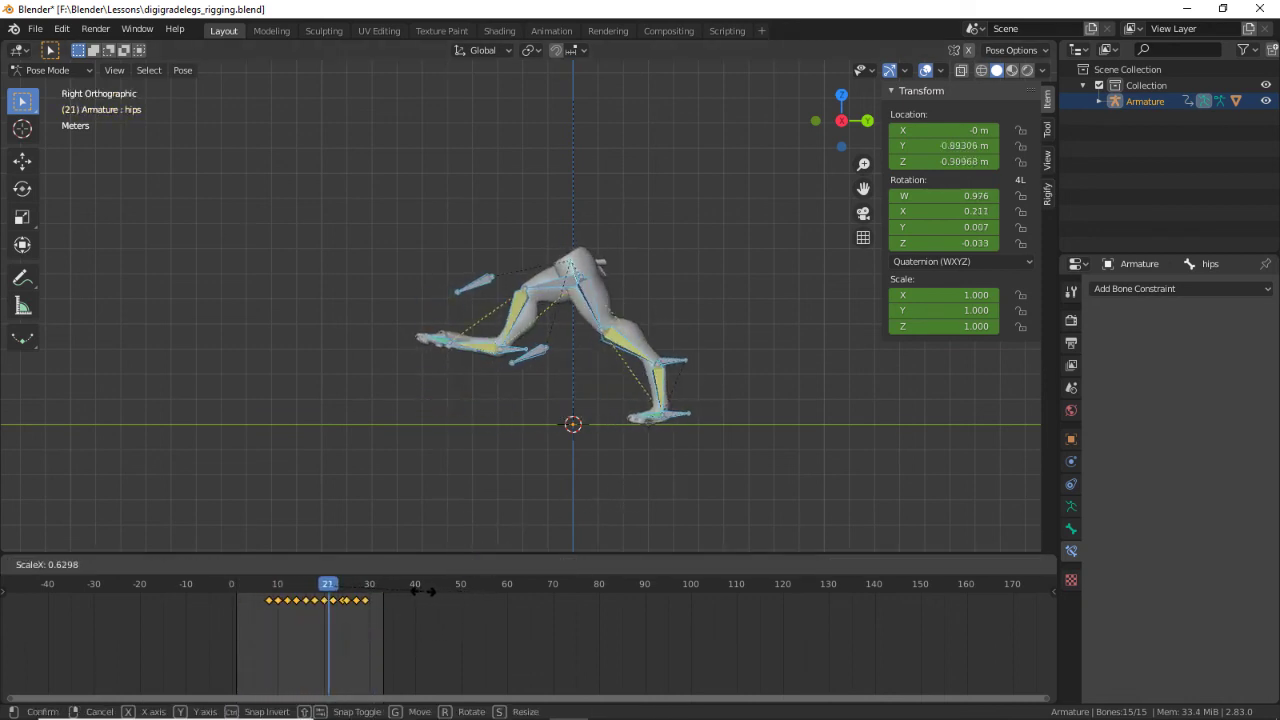
{"action": "left_click", "coordinate": [384, 610]}
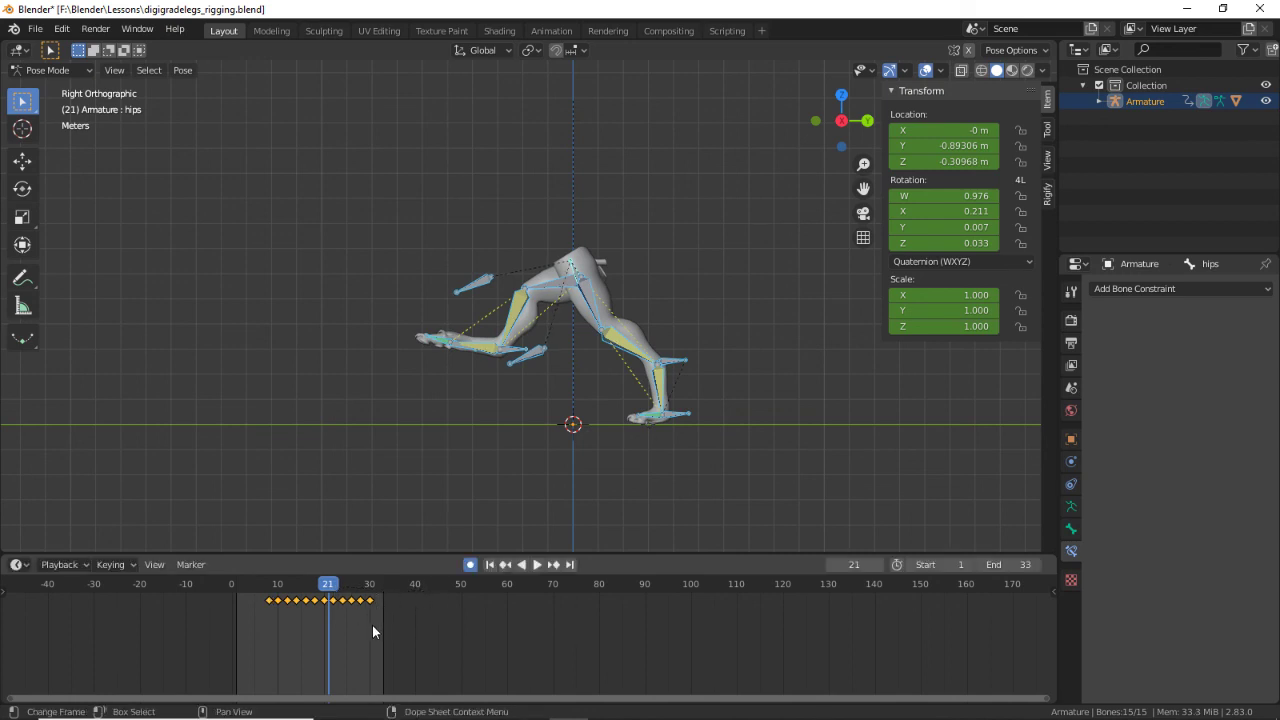
{"action": "key", "text": "g"}
{"action": "left_click", "coordinate": [339, 619]}
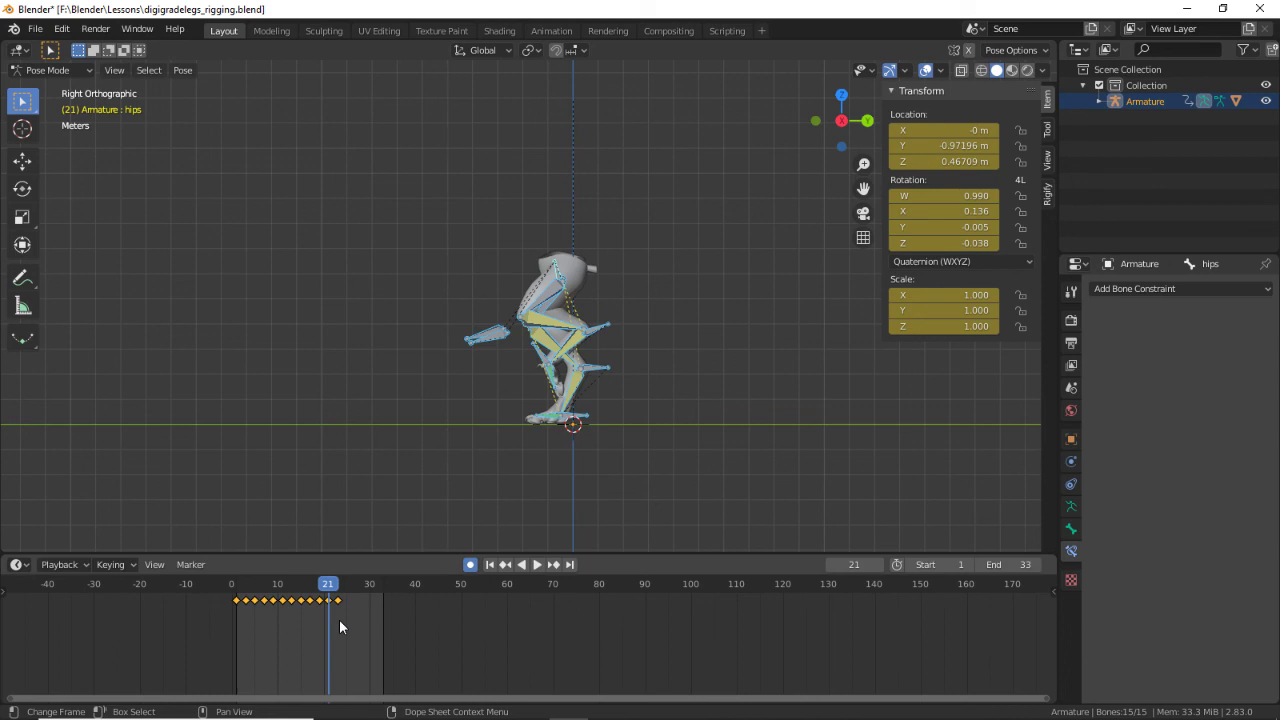
{"action": "key", "text": "g"}
{"action": "left_click", "coordinate": [340, 620]}
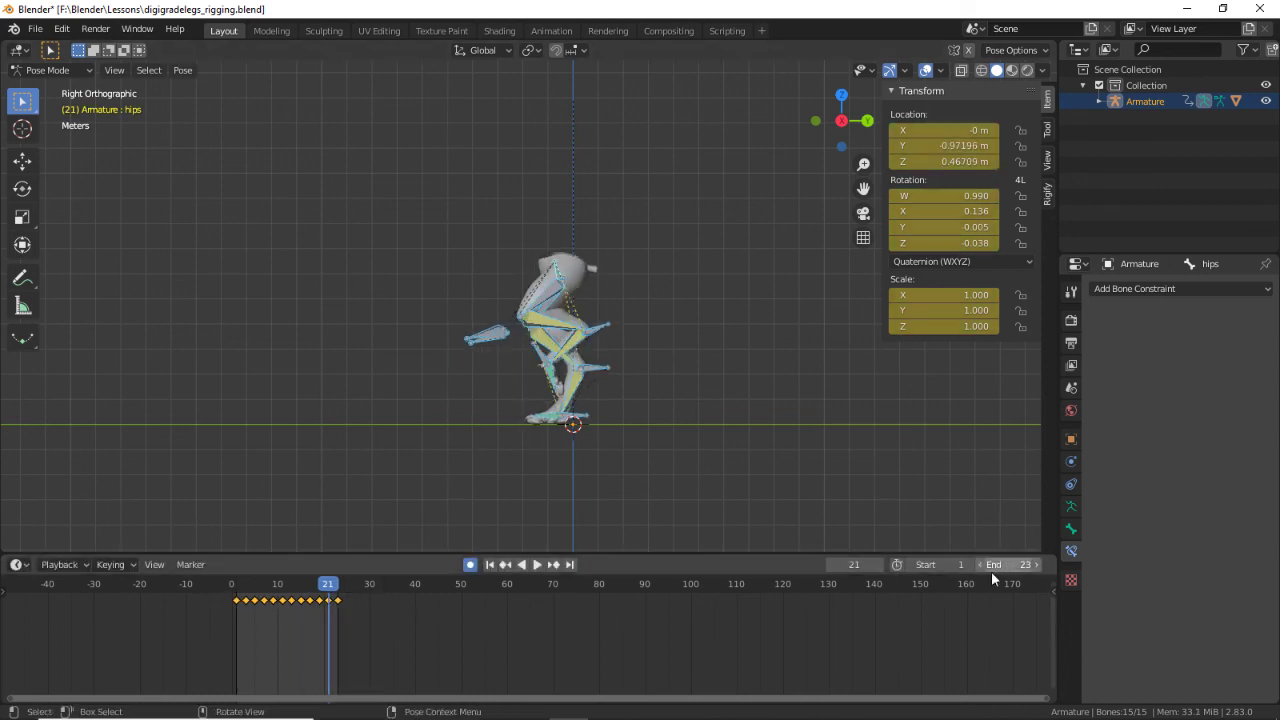
Step: Set the animation end frame to 22 and play the shortened walk loop from a tilted side view
{"action": "left_click", "coordinate": [981, 565]}
{"action": "key", "text": "space"}
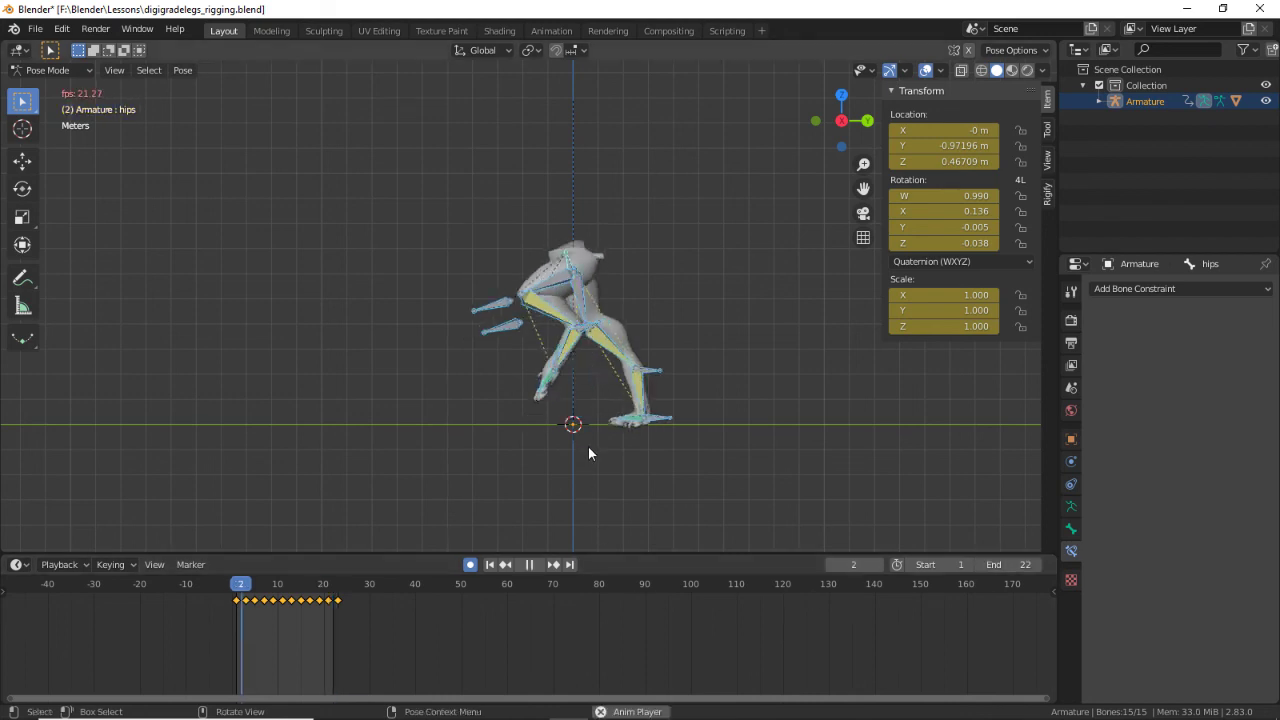
{"action": "key", "text": "space"}
{"action": "middle_click_drag", "start_coordinate": [426, 469], "coordinate": [444, 535]}
{"action": "key", "text": "space"}
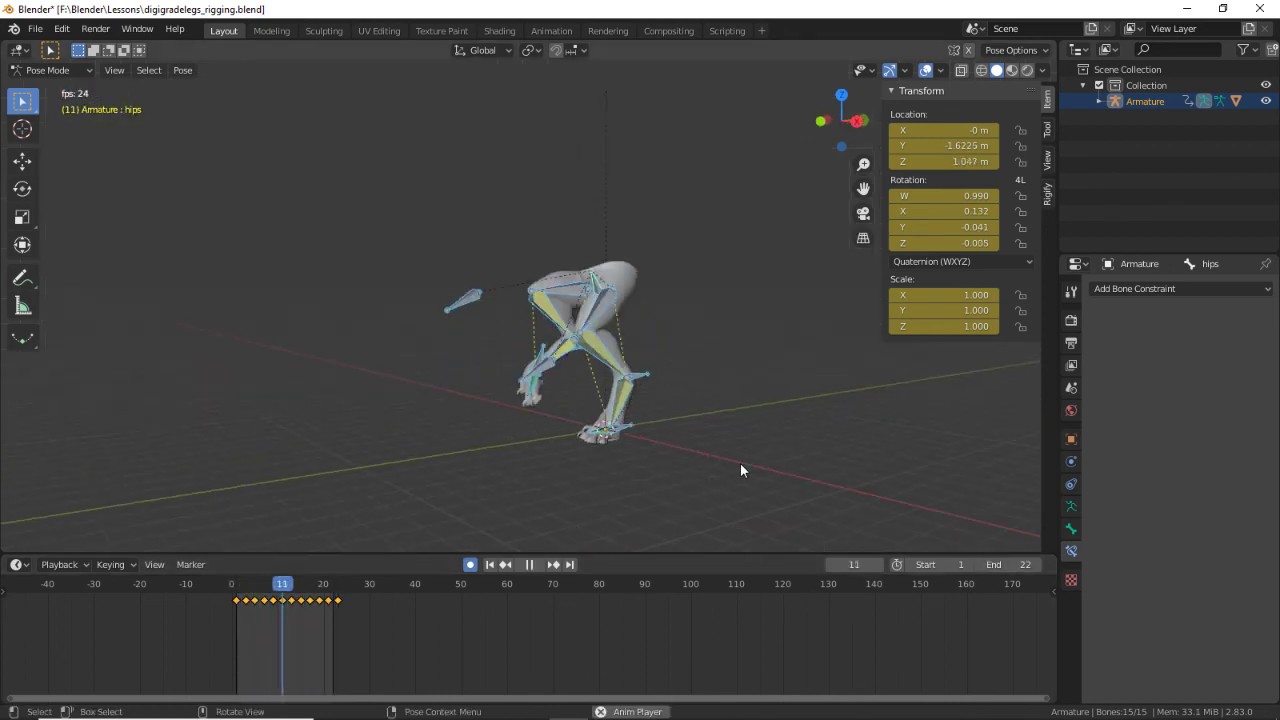
Step: Hide the bones and grid overlays and watch the mesh-only loop, stopping at frame 21
{"action": "left_click", "coordinate": [925, 70]}
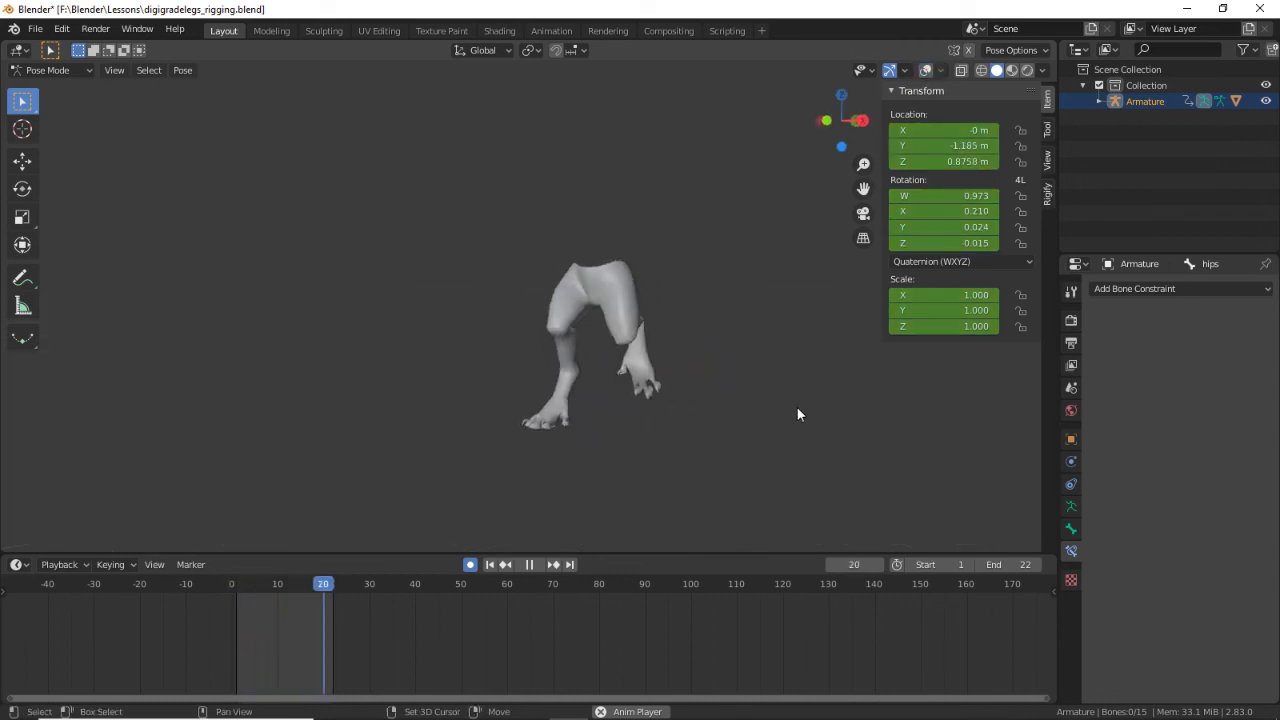
{"action": "middle_click_drag", "start_coordinate": [796, 408], "coordinate": [582, 395]}
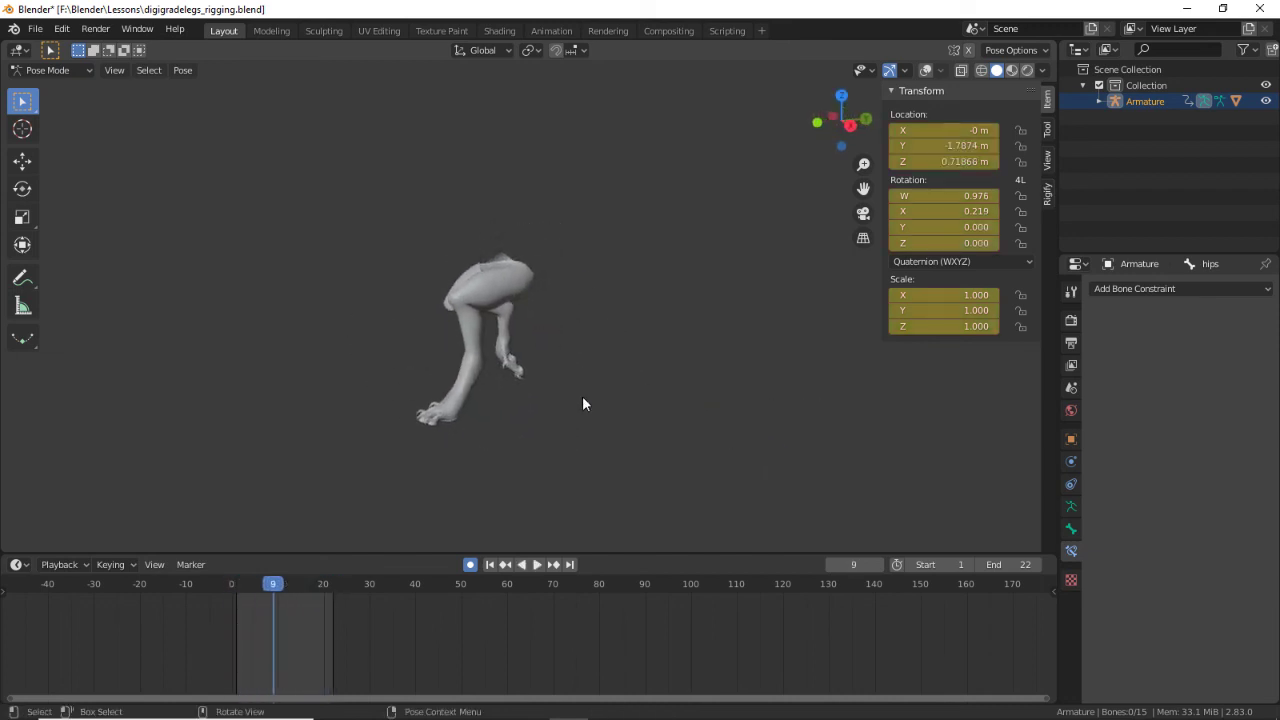
{"action": "key", "text": "space"}
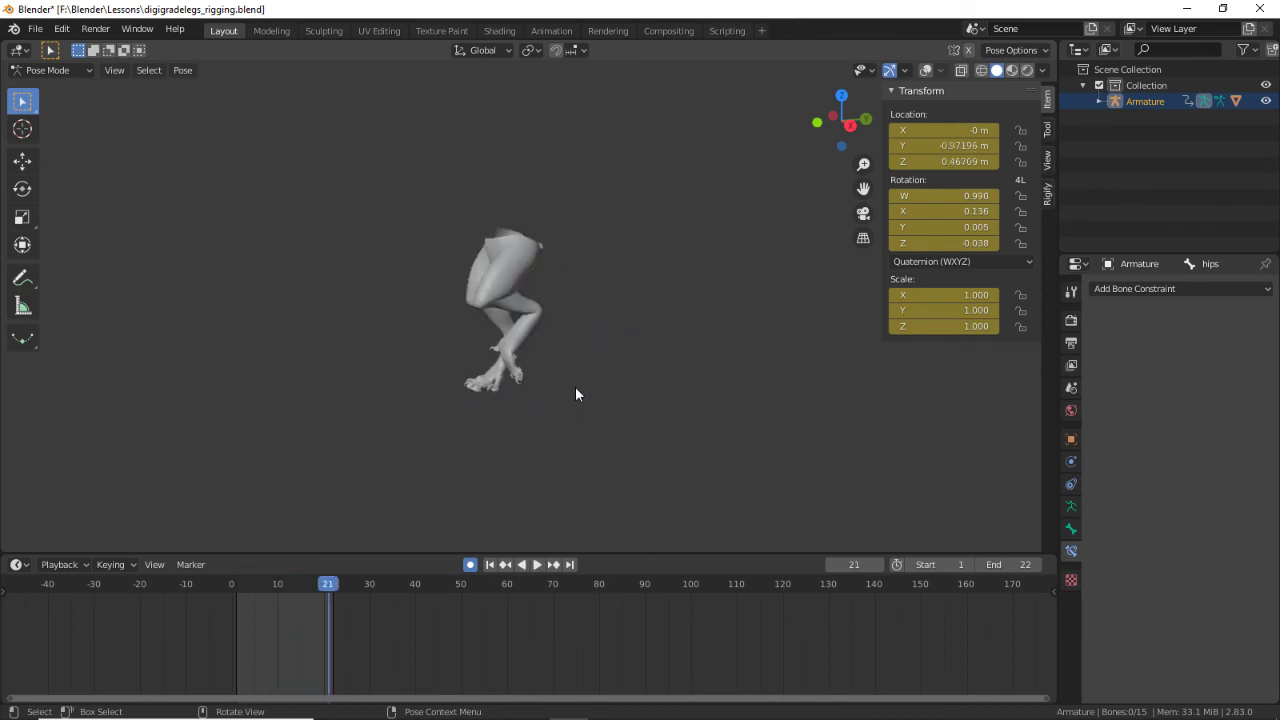
{"action": "middle_click_drag", "start_coordinate": [728, 172], "coordinate": [713, 208]}
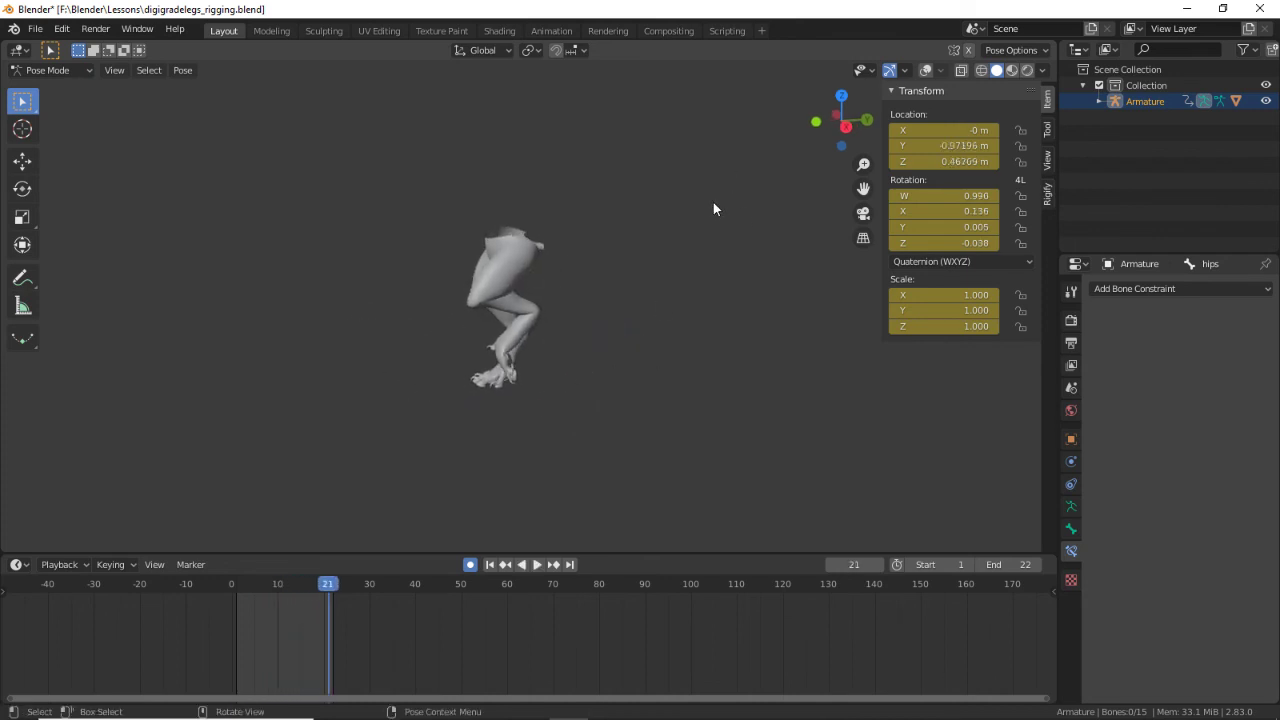